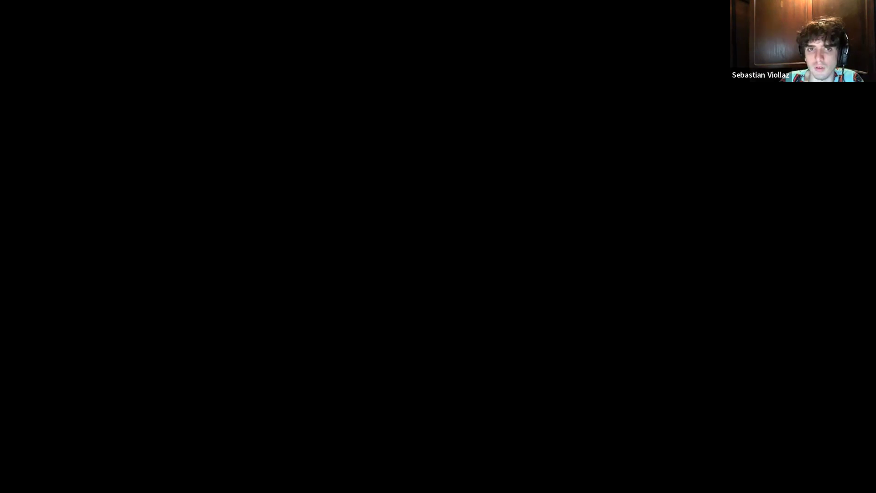
Load the IITA platform site in Chrome and log in with the saved credentials
type("plata")
key("Return")
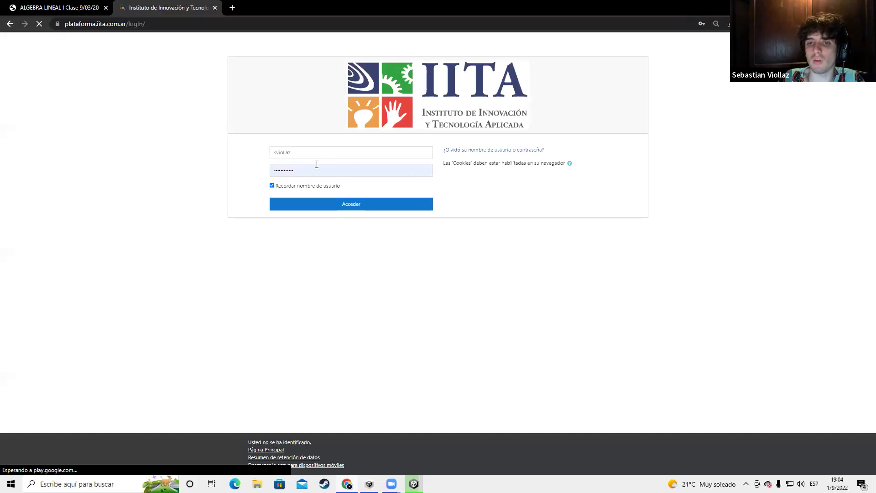
key("Return")
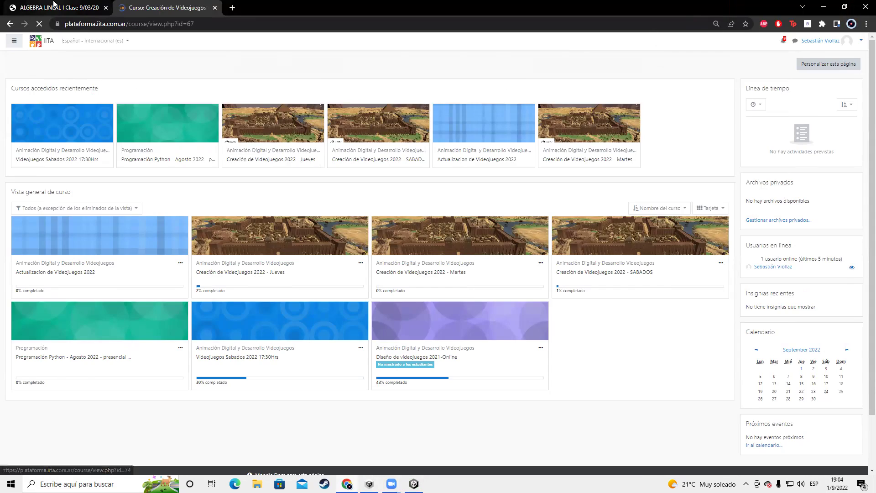
Turn editing on for the Creación de Videojuegos 2022 - Jueves course via its gear menu
scroll(137, 329, "down", 18)
scroll(137, 330, "down", 10)
scroll(145, 301, "up", 20)
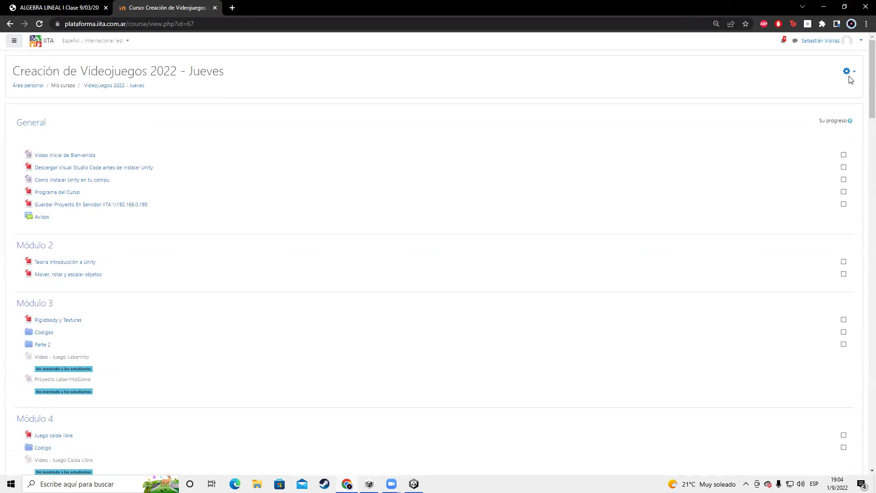
left_click(846, 76)
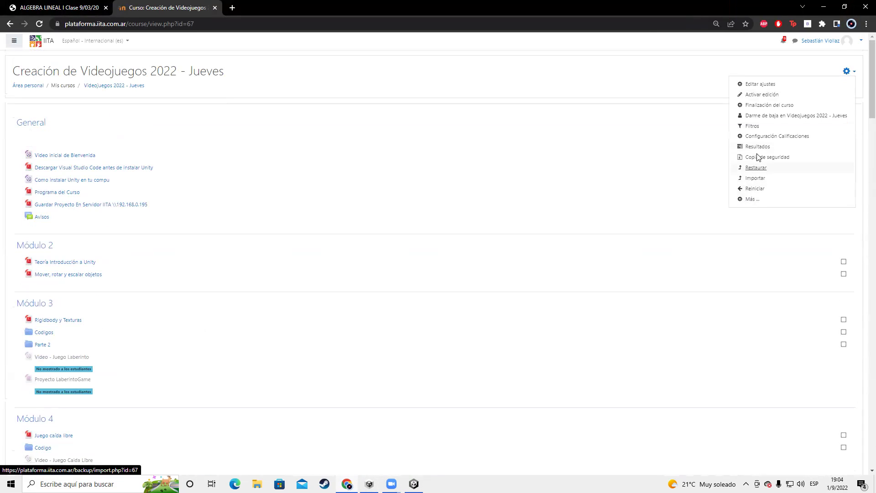
left_click(757, 100)
scroll(386, 208, "down", 20)
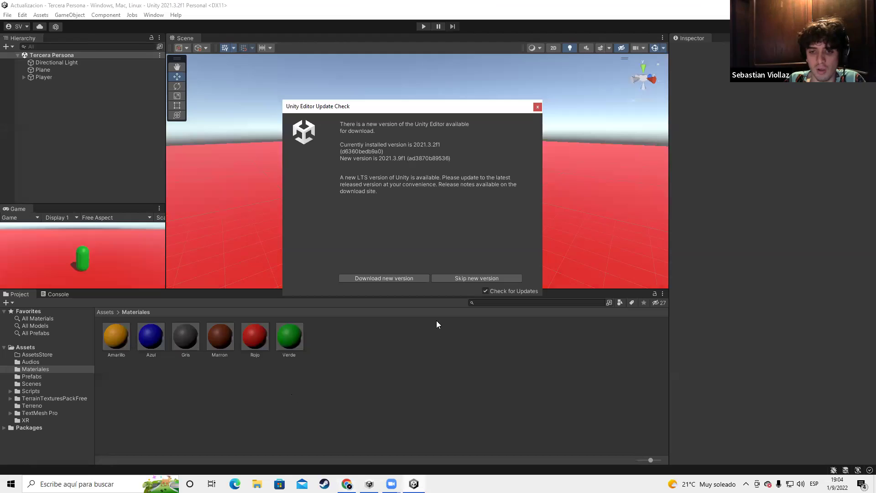
Dismiss the Unity update notice, show the Assets folder and start Play mode
left_click(537, 108)
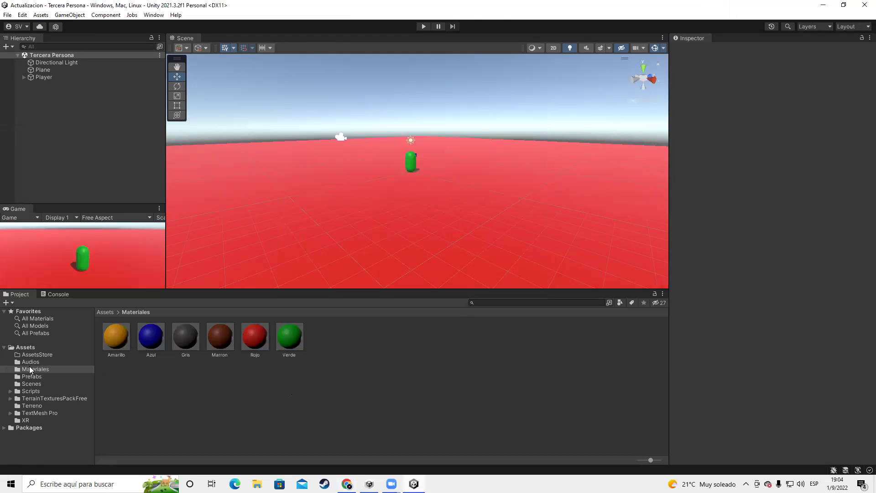
left_click(31, 390)
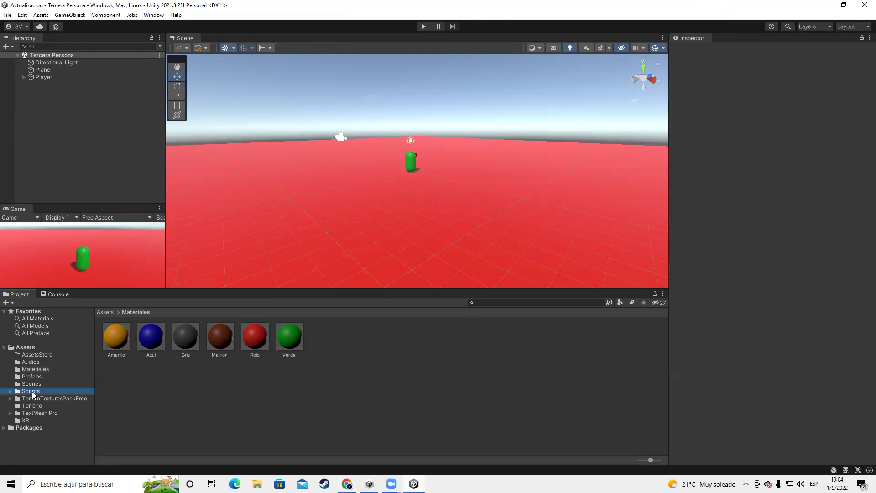
left_click(25, 347)
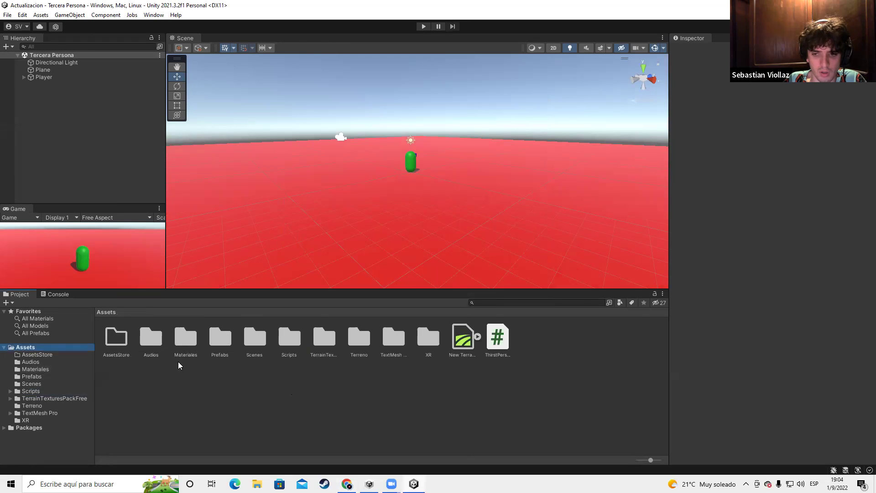
scroll(414, 90, "up", 2)
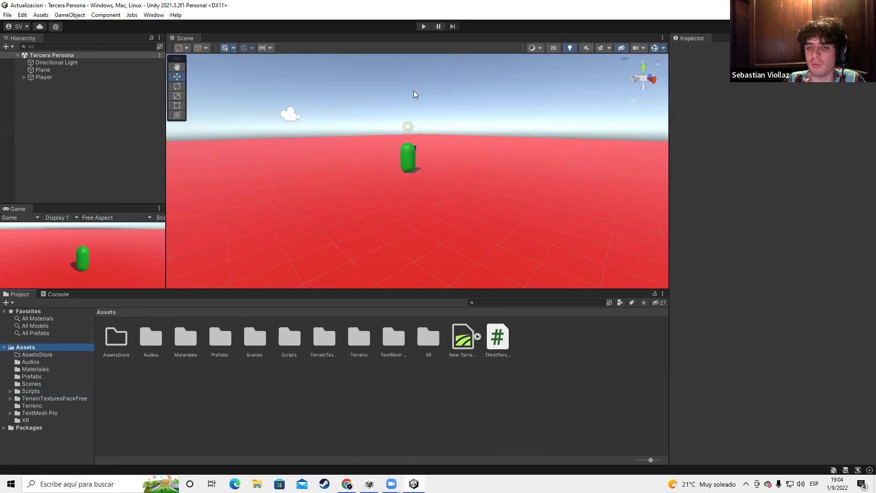
left_click(424, 27)
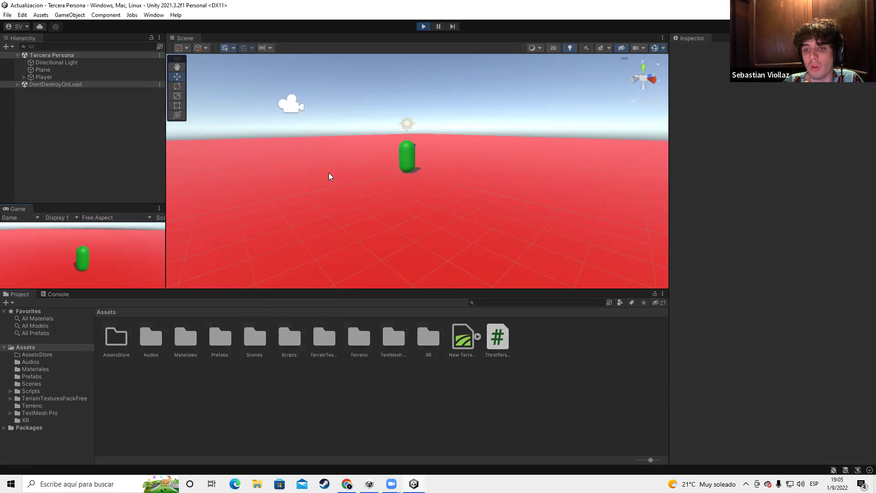
Keep the Game view on Display 1, walk and jump the Player, then stop play
left_click(57, 217)
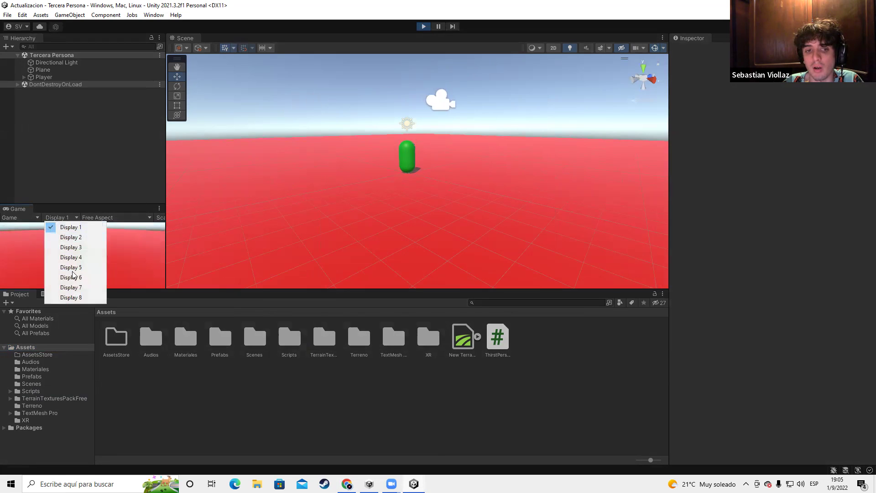
left_click(66, 227)
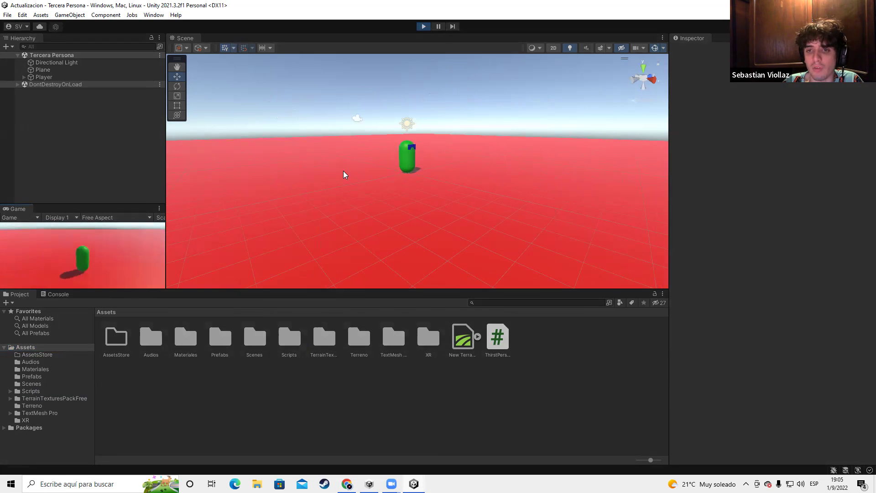
scroll(343, 171, "down", 5)
left_click(32, 77)
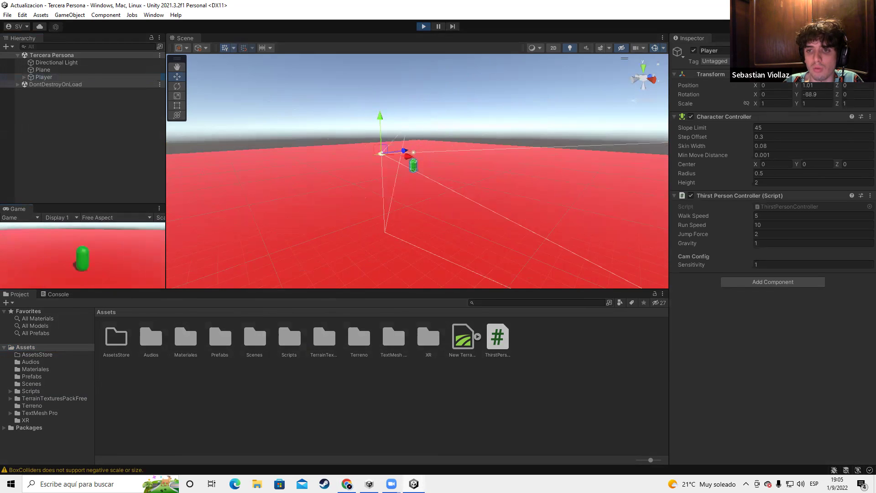
key("w")
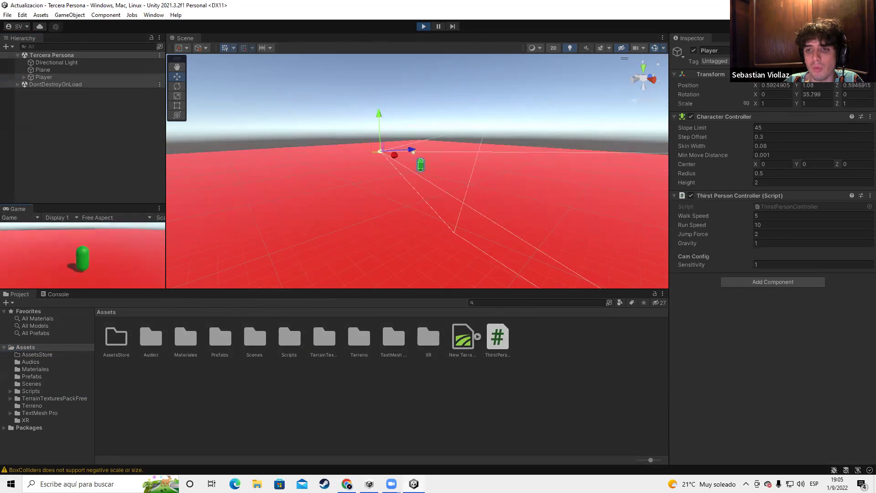
key("s")
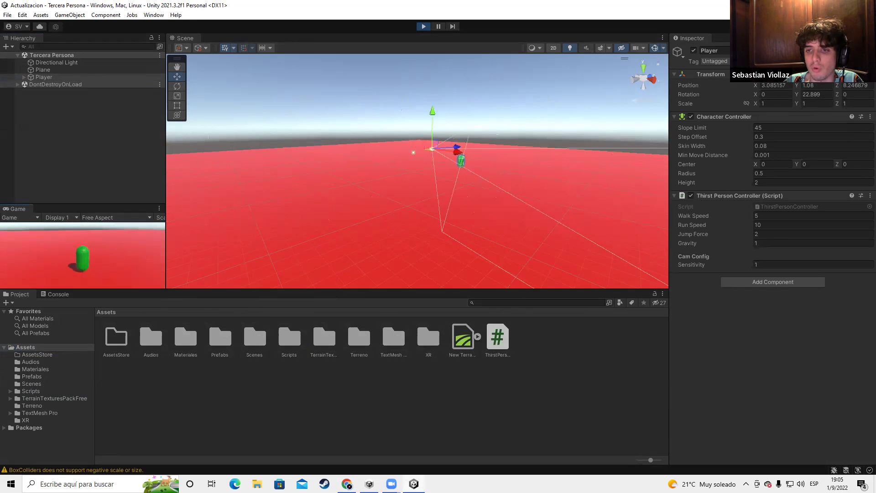
key("w")
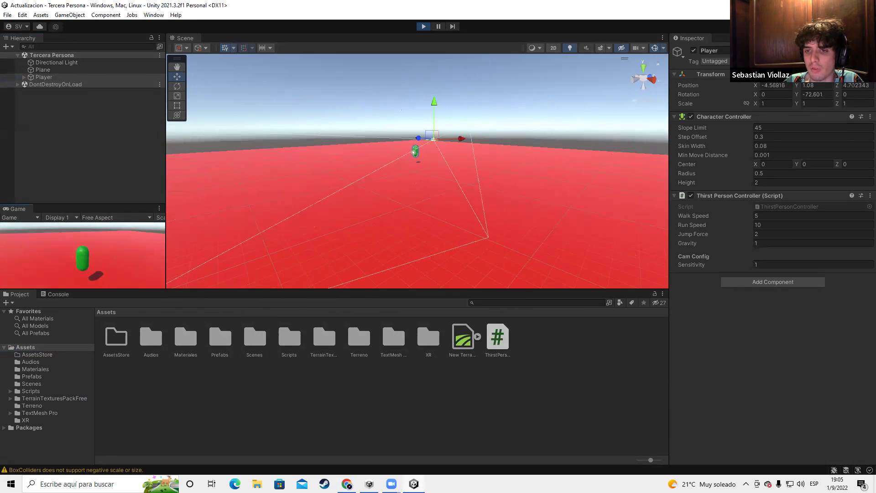
key("w")
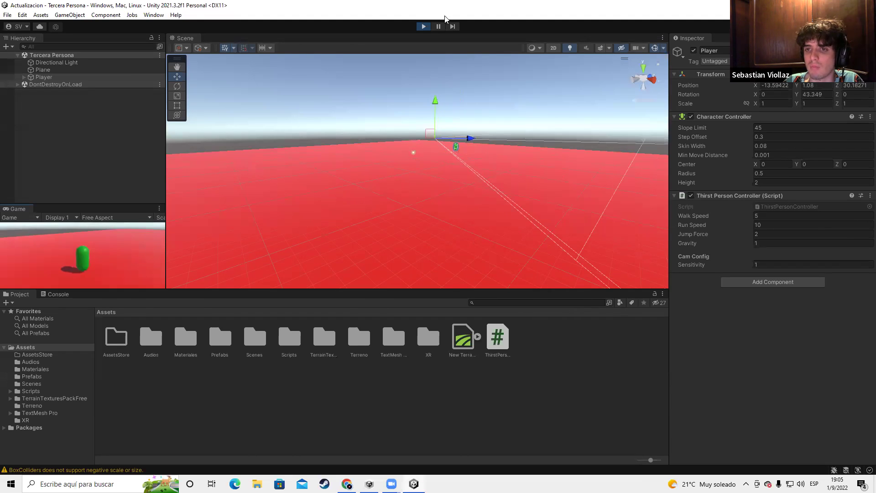
left_click(424, 26)
Review ThirstPersonController.cs movement and jump code in Visual Studio, then return to the Moodle course
double_click(497, 350)
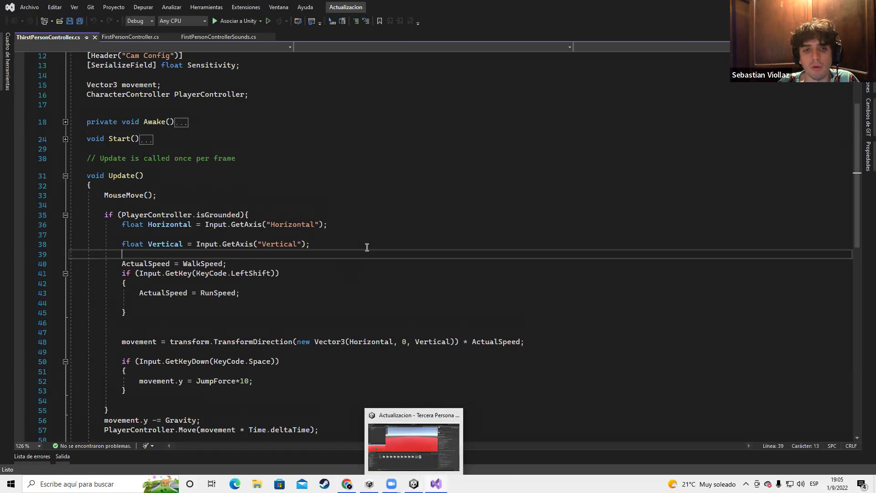
scroll(429, 201, "down", 7)
scroll(192, 291, "up", 11)
scroll(123, 172, "down", 1)
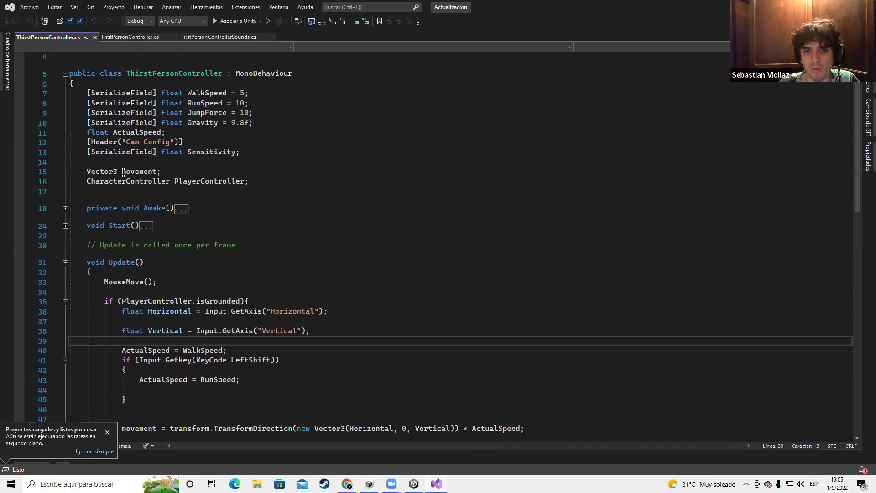
scroll(123, 172, "down", 6)
key("alt+Tab")
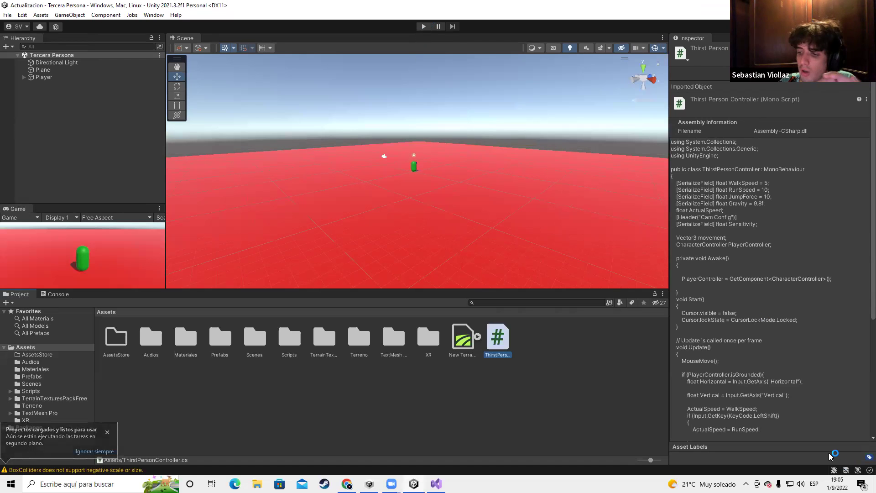
key("alt+Tab")
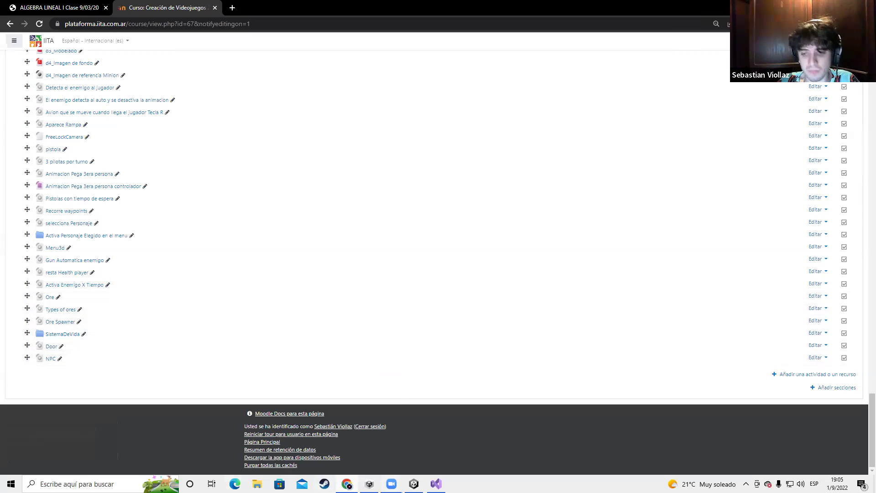
Reveal ThirstPersonController.cs in File Explorer and tile it beside the Moodle course page
key("alt+Tab")
right_click(499, 365)
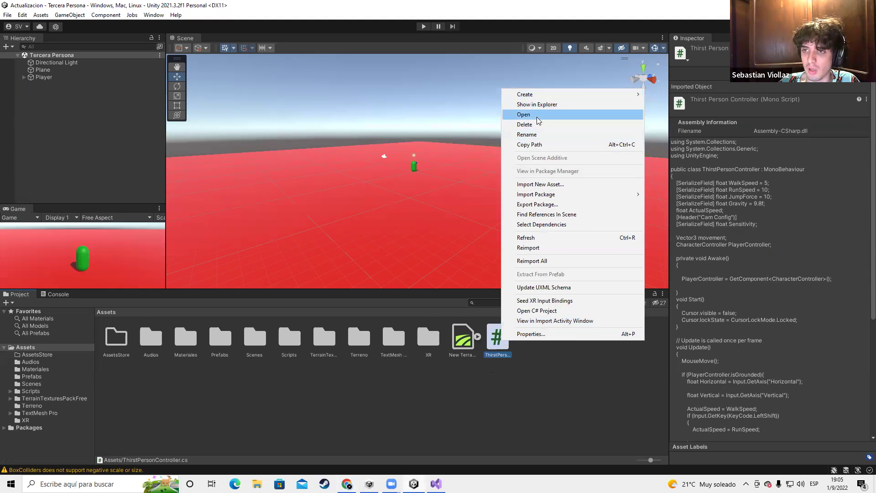
left_click(520, 111)
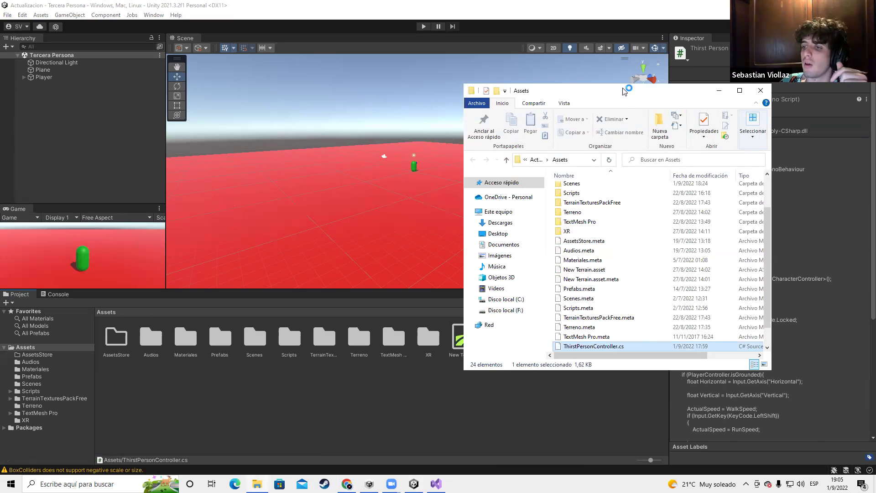
key("super+Right")
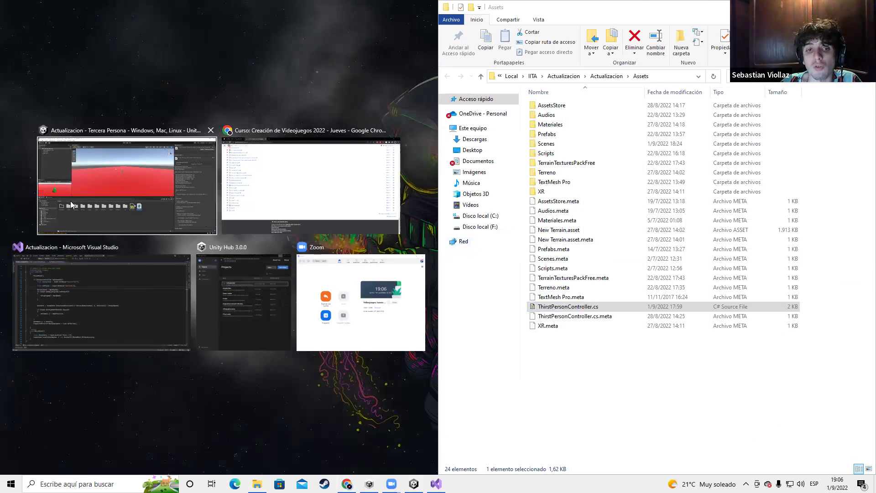
left_click(268, 196)
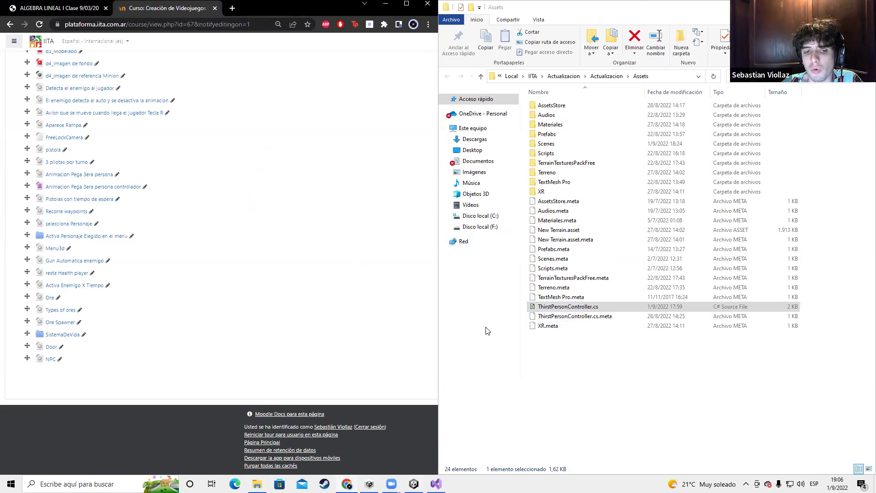
Drag ThirstPersonController.cs into the Moodle course section, then return to Unity
left_click_drag(568, 307, 102, 380)
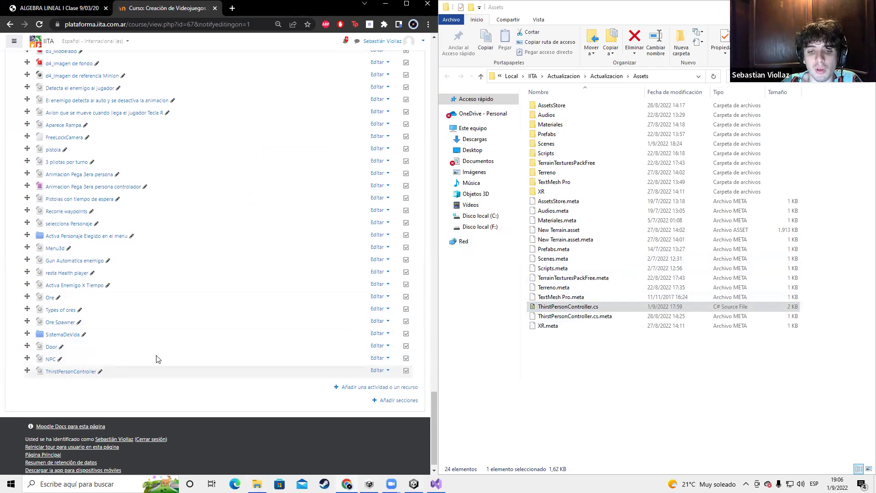
scroll(276, 221, "up", 15)
key("alt+Tab")
key("Tab")
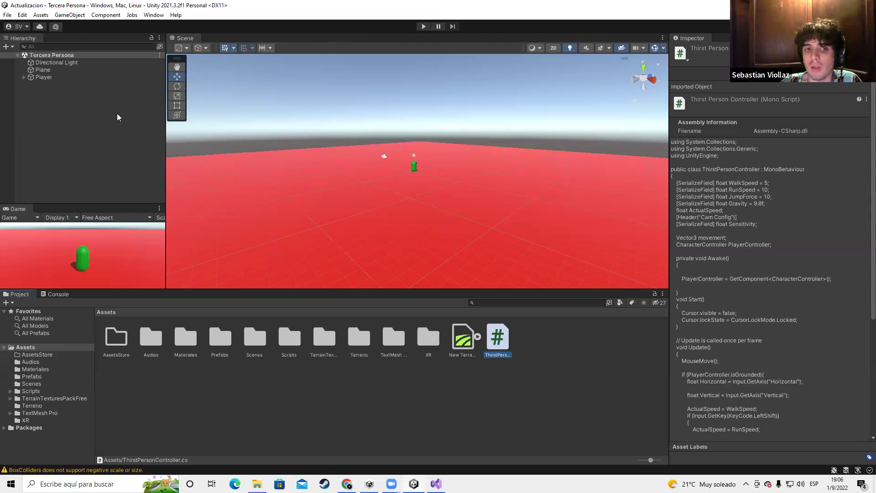
left_click(65, 77)
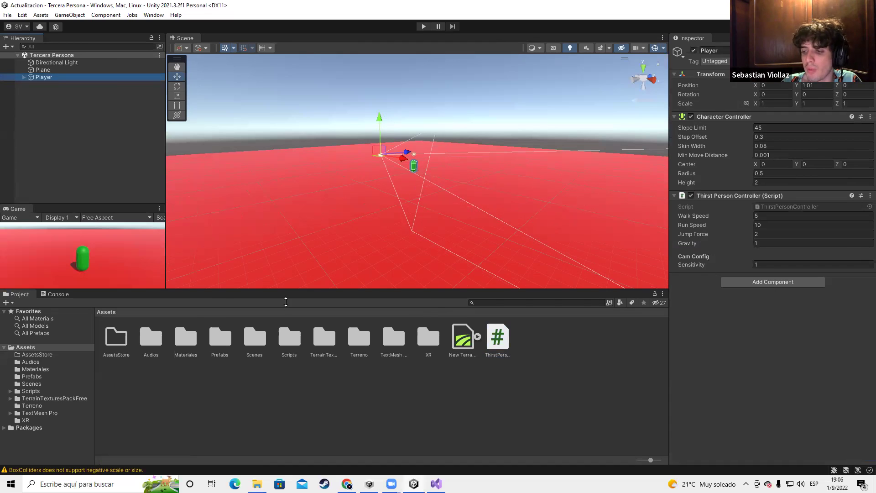
Play the scene, walk the Player forward with W, then stop and deselect it
left_click(423, 27)
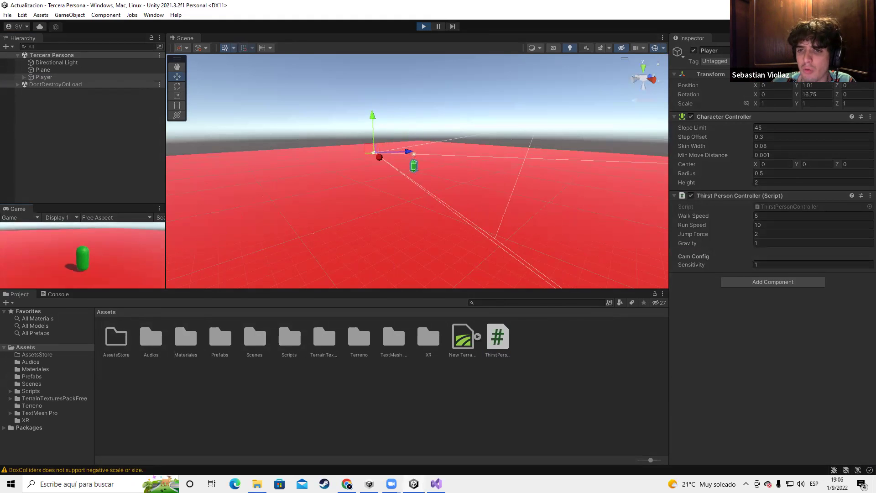
key("w")
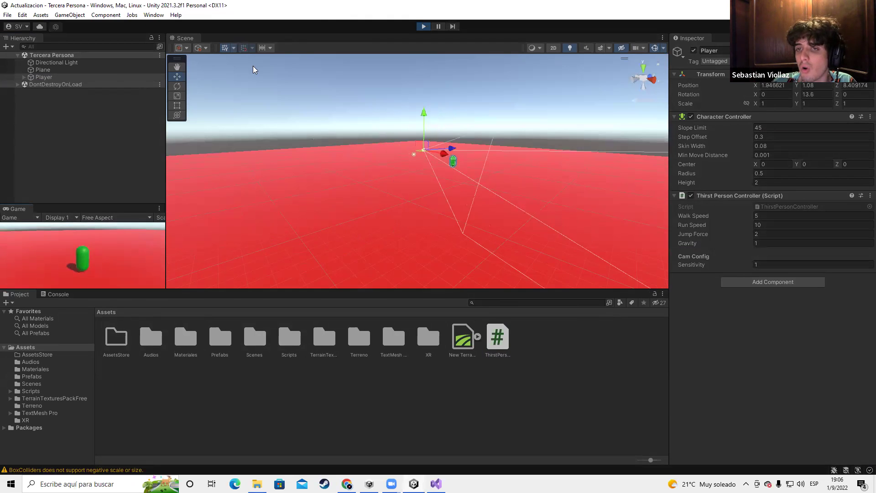
left_click(424, 26)
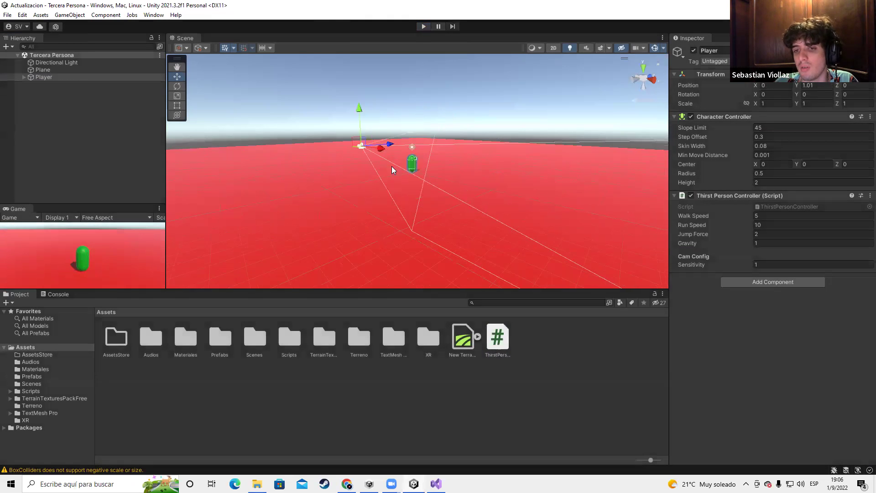
left_click(32, 123)
Create a cube, reset its Transform to the origin, raise it above the floor and scale it
right_click(33, 123)
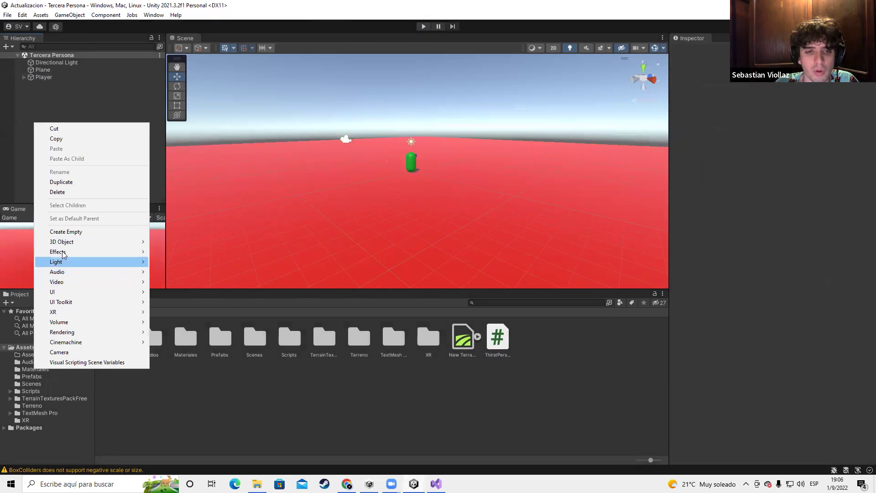
mouse_move(62, 242)
left_click(174, 242)
right_click_drag(516, 162, 459, 194)
right_click(707, 74)
left_click(726, 78)
left_click_drag(455, 156, 502, 144)
key("e")
key("r")
scroll(548, 225, "down", 3)
Duplicate it into Cube (1), (2) and (3), stretching Cube (2) tall and moving Cube (3) left of the player
key("ctrl+d")
key("w")
key("ctrl+d")
key("e")
key("r")
left_click_drag(505, 103, 510, 64)
left_click_drag(366, 172, 386, 189, "alt")
left_click(387, 190)
key("ctrl+d")
key("w")
left_click_drag(393, 195, 210, 245)
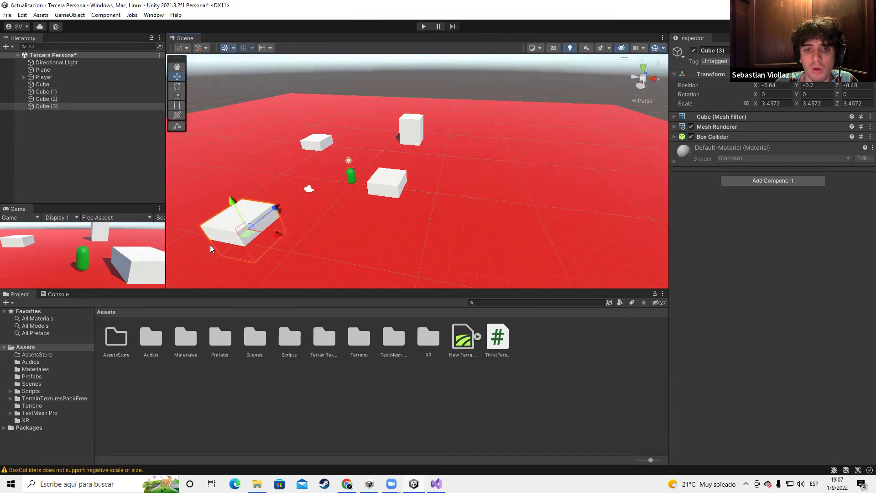
Apply the green Verde material from the Materiales folder to all four cubes
left_click(31, 369)
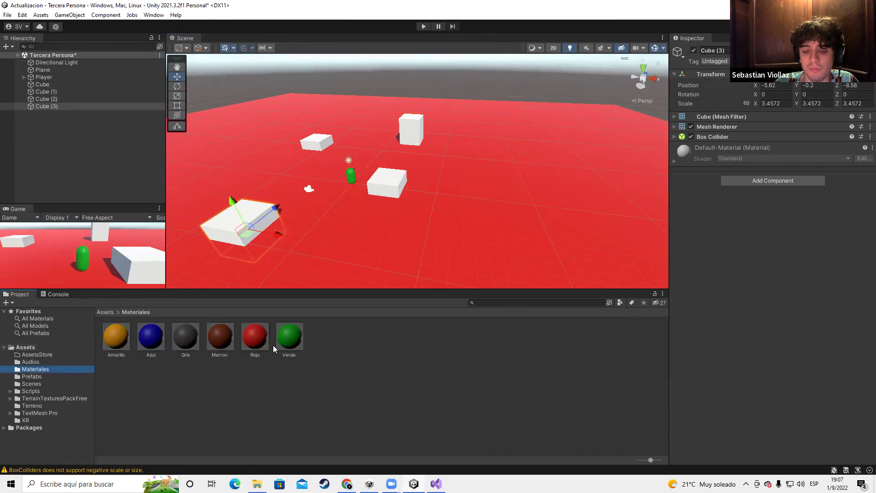
left_click_drag(288, 332, 246, 239)
left_click_drag(292, 340, 405, 178)
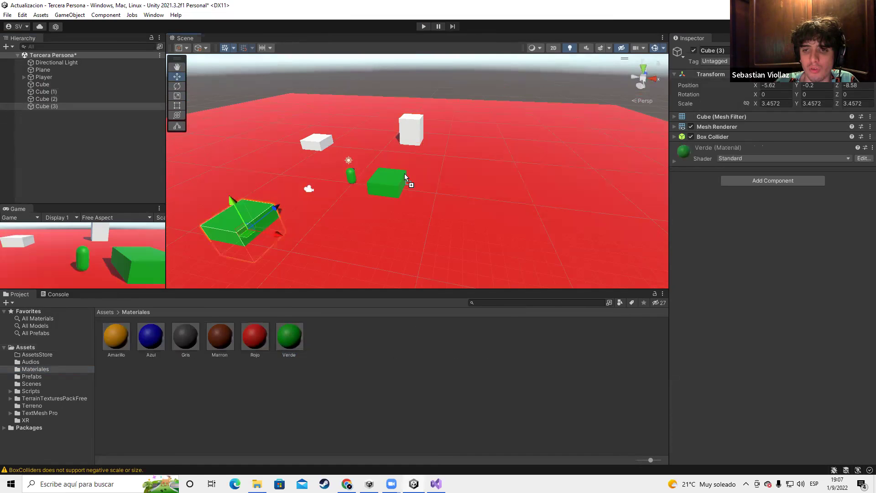
left_click_drag(289, 337, 317, 141)
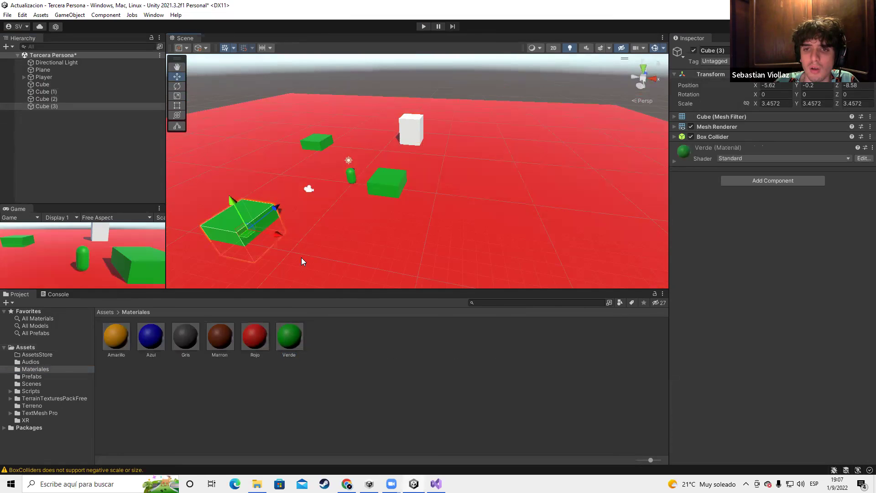
left_click_drag(408, 152, 416, 128)
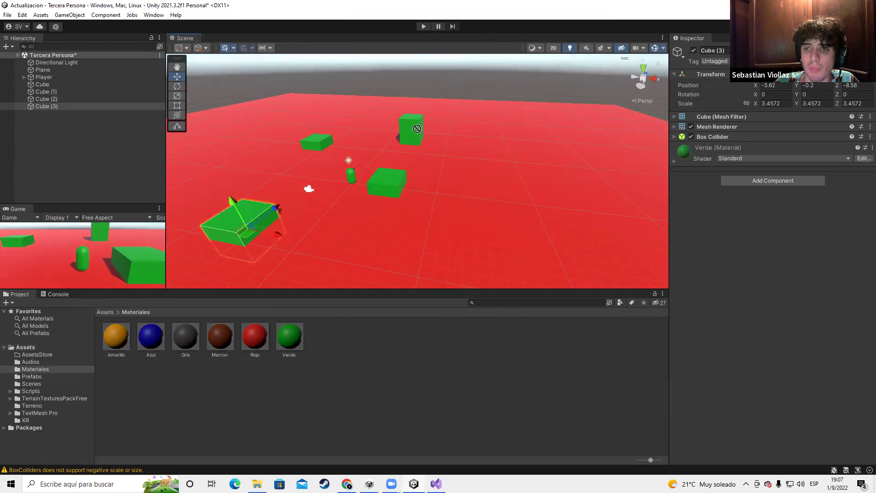
left_click(154, 15)
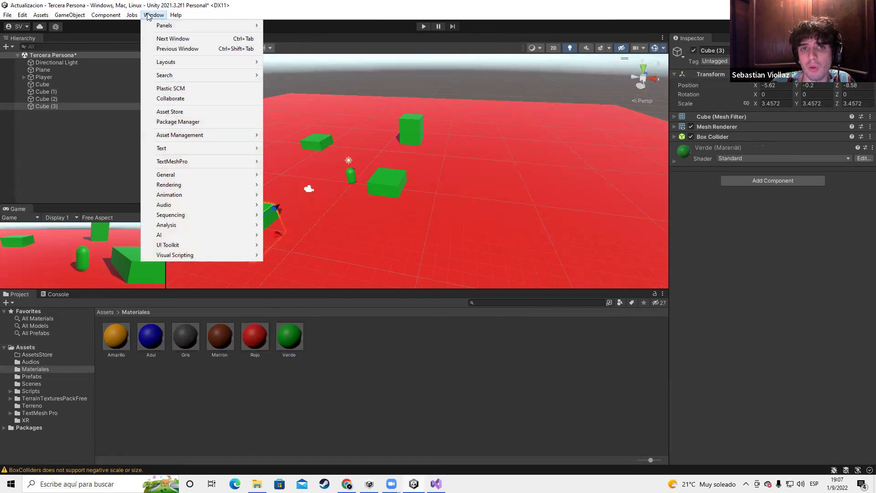
left_click(179, 122)
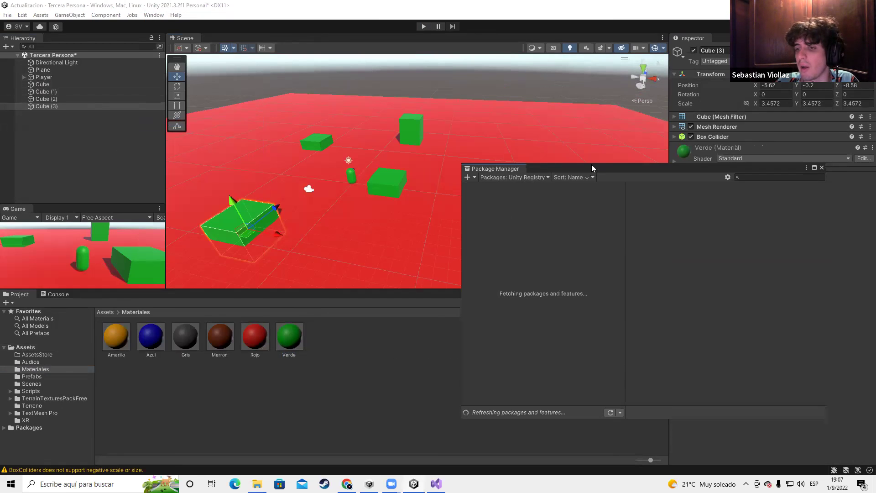
Parent the four cubes under the Plane in the Hierarchy and collapse it
left_click_drag(592, 165, 473, 82)
left_click(43, 85)
left_click(42, 106, "shift")
left_click_drag(42, 104, 49, 71)
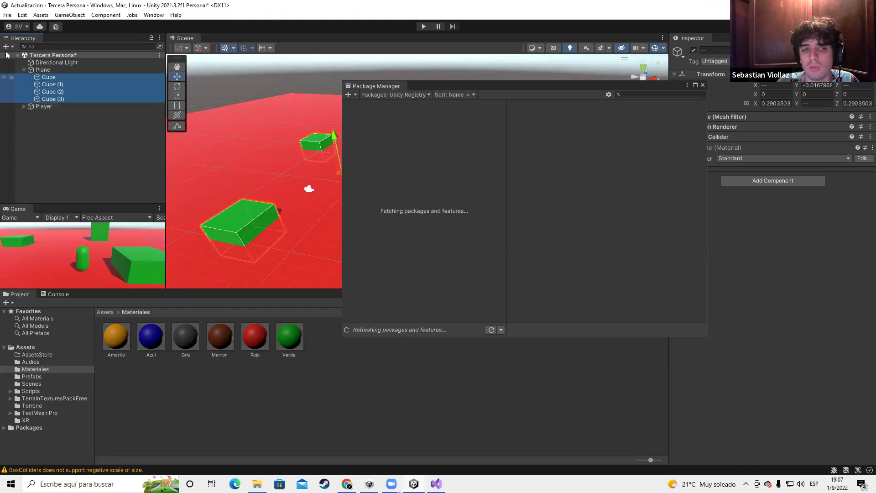
left_click(23, 70)
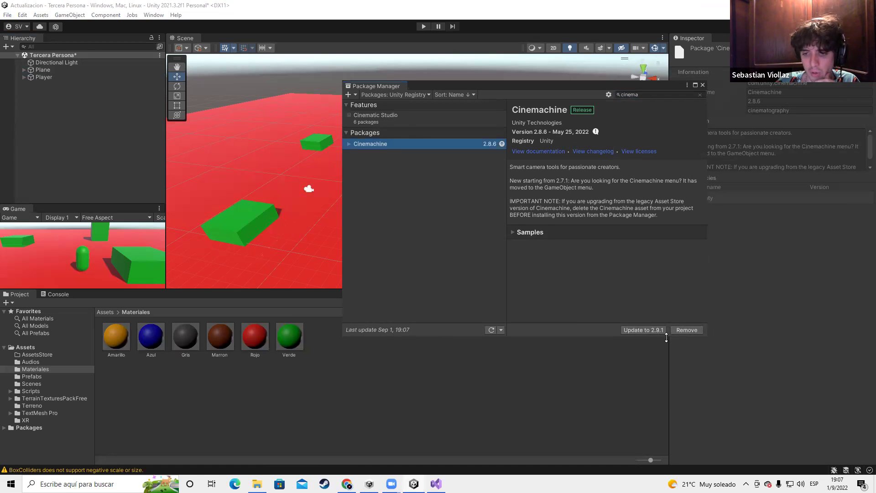
Close the Package Manager and colour the player capsule brown with the Marron material
left_click(703, 85)
right_click_drag(402, 254, 256, 319)
left_click_drag(220, 337, 343, 176)
scroll(387, 192, "down", 3)
scroll(436, 184, "up", 3)
Create a Cinemachine FreeLook Camera from the Hierarchy's Cinemachine menu
right_click(95, 128)
right_click(67, 111)
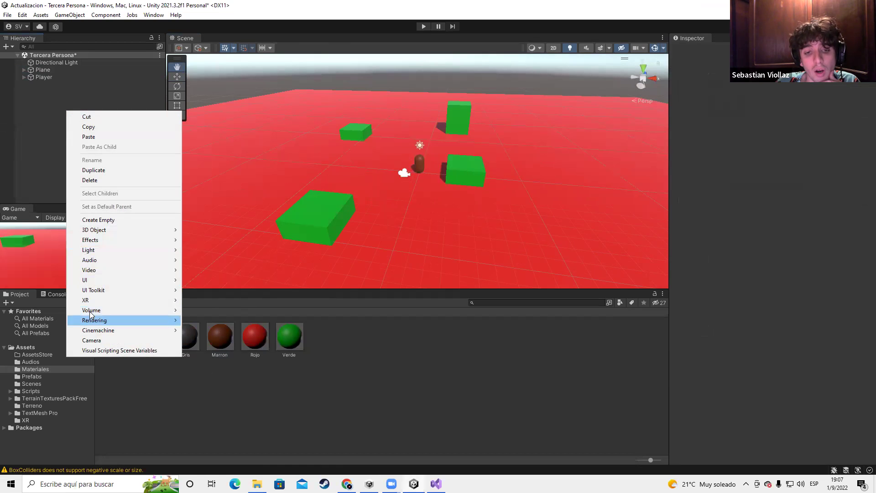
mouse_move(87, 333)
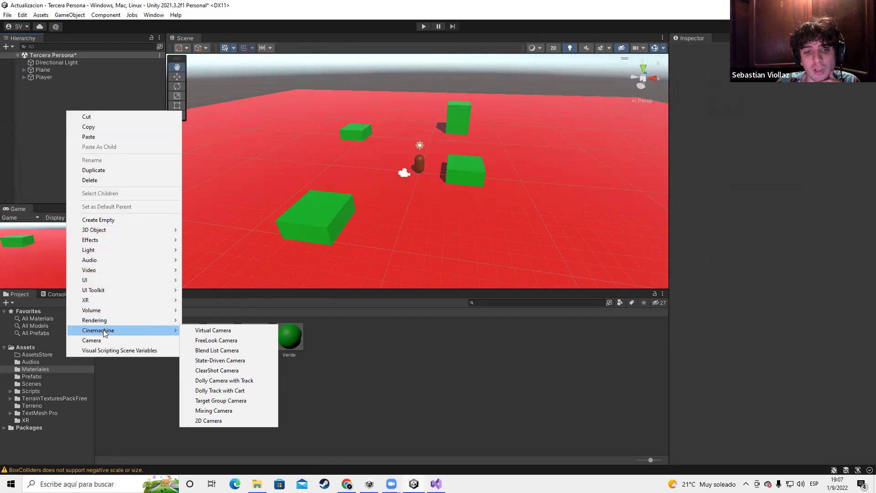
mouse_move(99, 301)
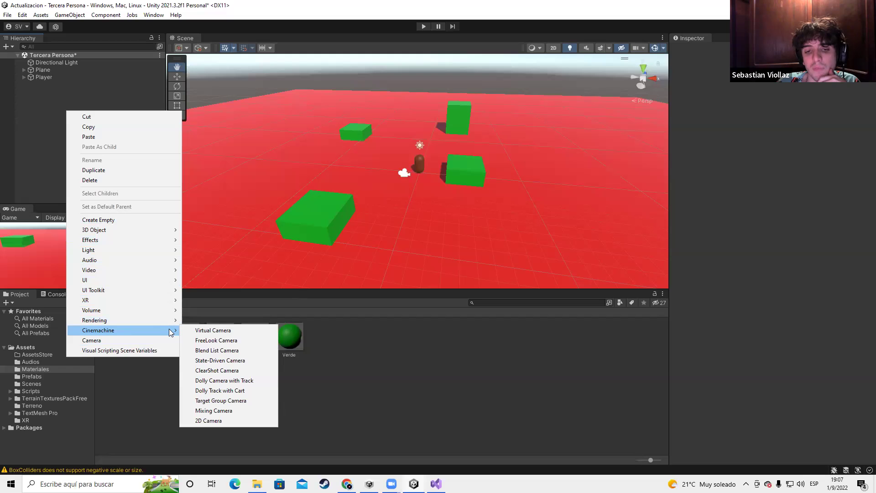
left_click(216, 340)
scroll(437, 165, "up", 3)
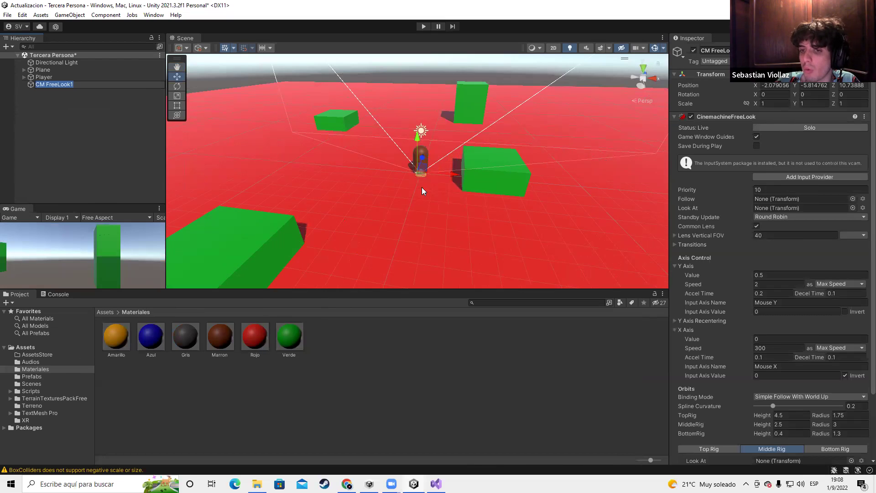
right_click_drag(541, 158, 365, 197)
Select CM FreeLook1 and look over its CinemachineFreeLook settings in the Inspector
left_click(43, 84)
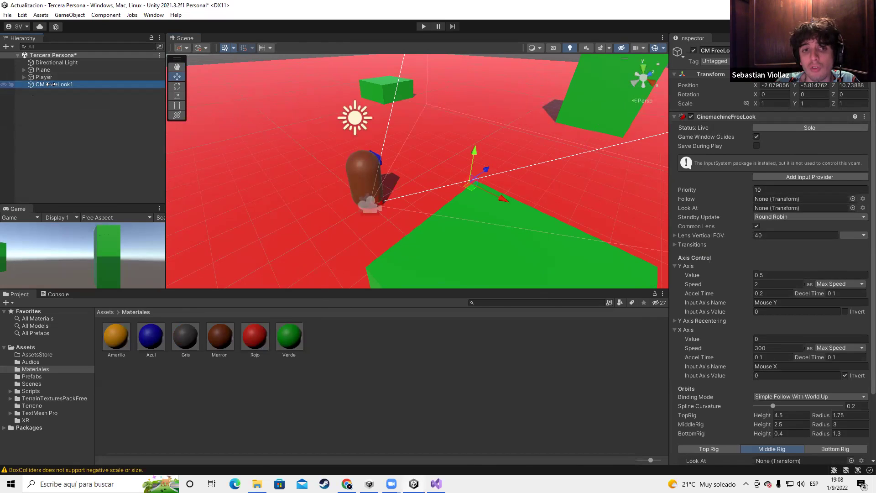
left_click(25, 77)
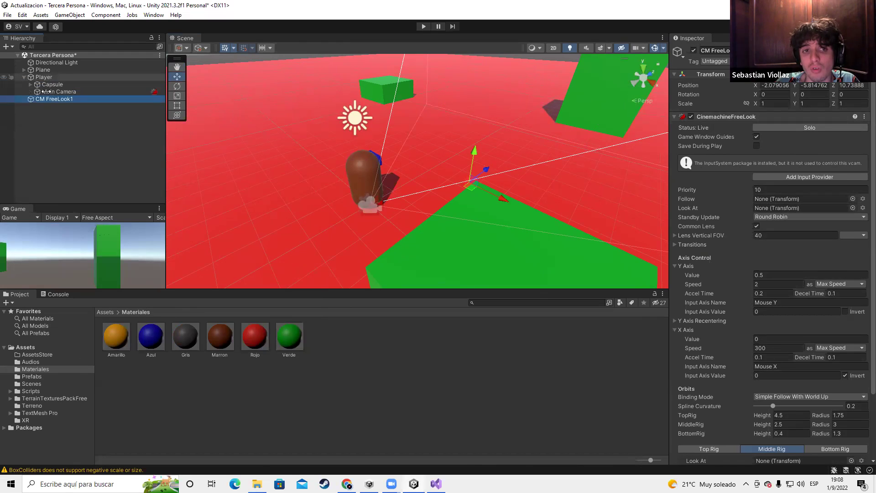
left_click(22, 78)
scroll(680, 251, "down", 3)
scroll(816, 260, "up", 3)
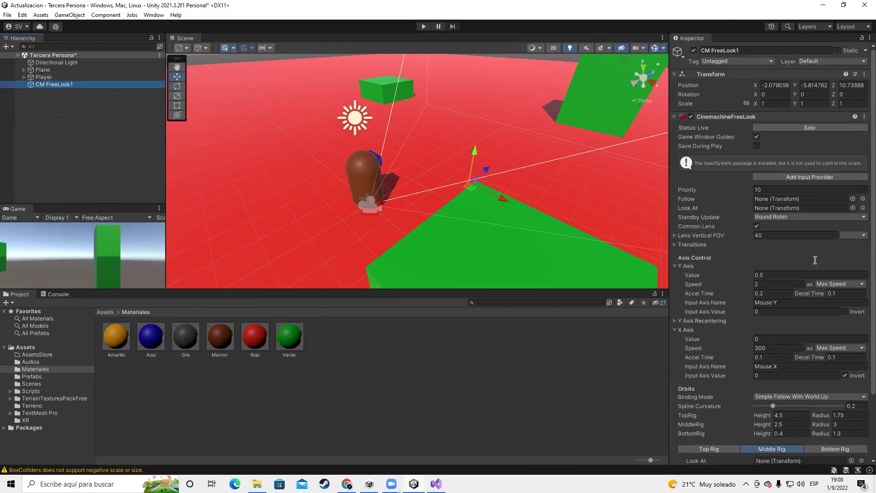
scroll(815, 260, "down", 3)
scroll(816, 259, "up", 3)
left_click(84, 172)
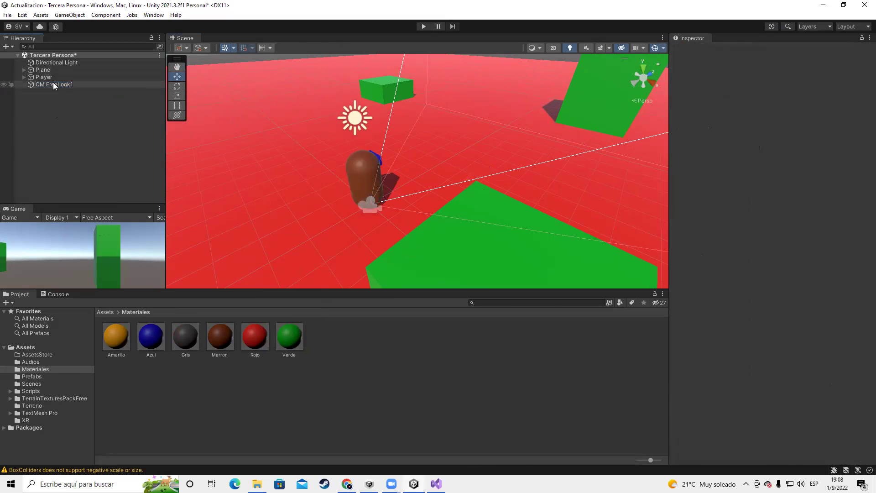
left_click(53, 83)
scroll(816, 260, "down", 3)
scroll(815, 260, "up", 3)
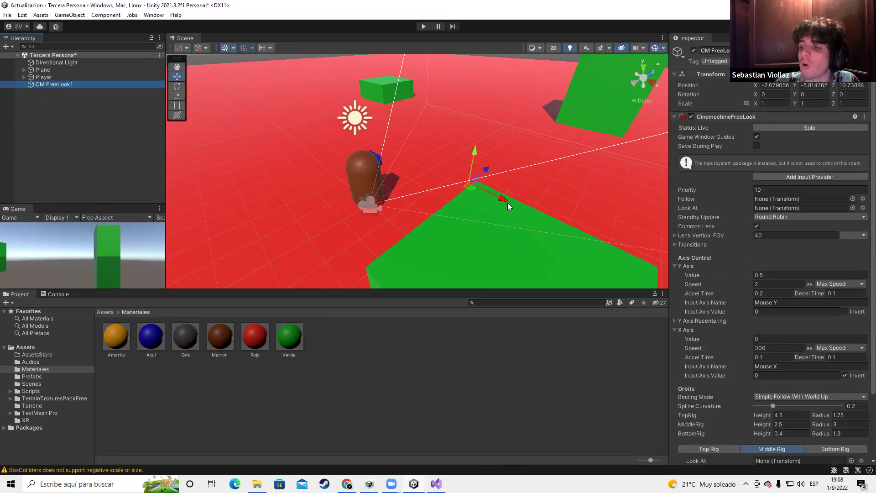
scroll(451, 192, "down", 3)
scroll(452, 189, "up", 4)
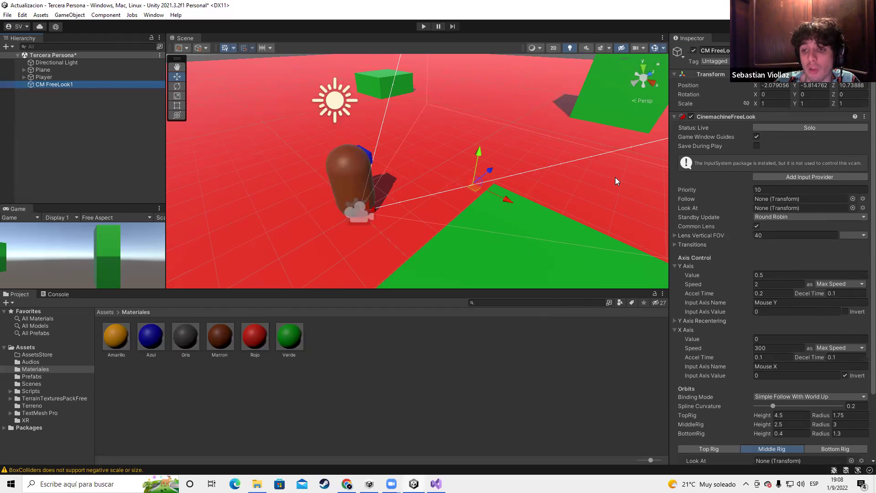
Expand the Player to show its Capsule and Main Camera, and select Main Camera
left_click(23, 78)
left_click(53, 126)
left_click(55, 99)
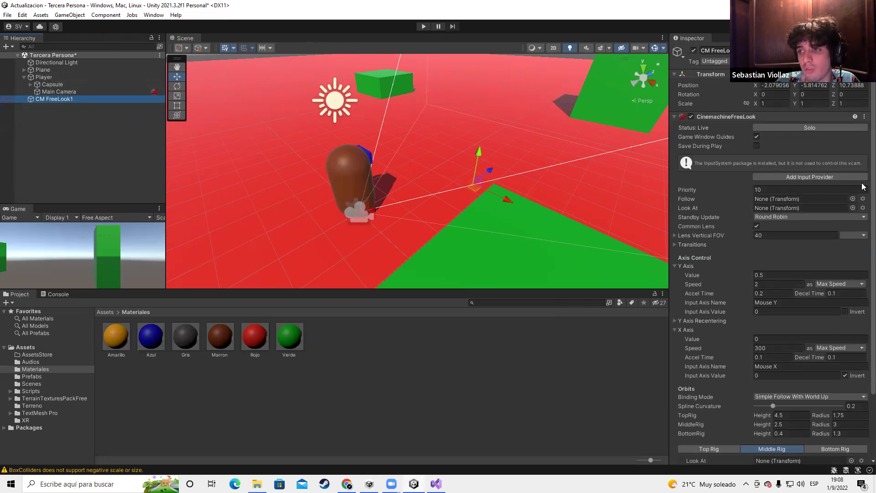
scroll(772, 274, "down", 3)
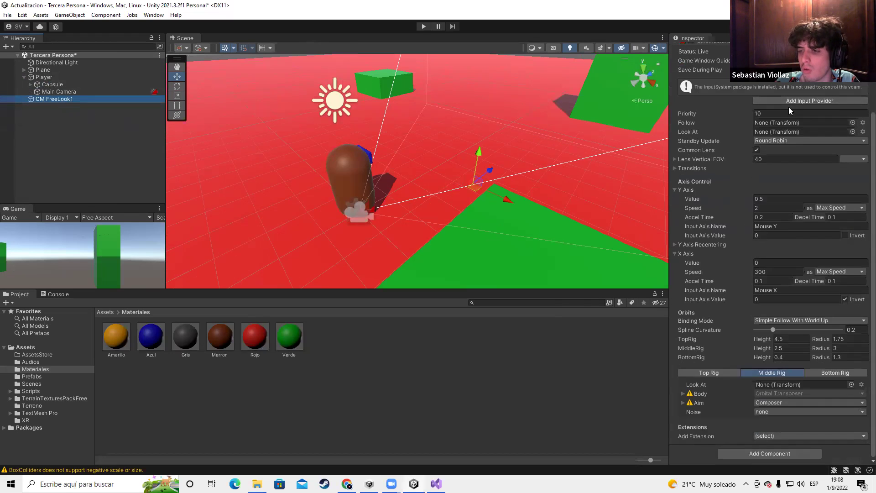
left_click(75, 93)
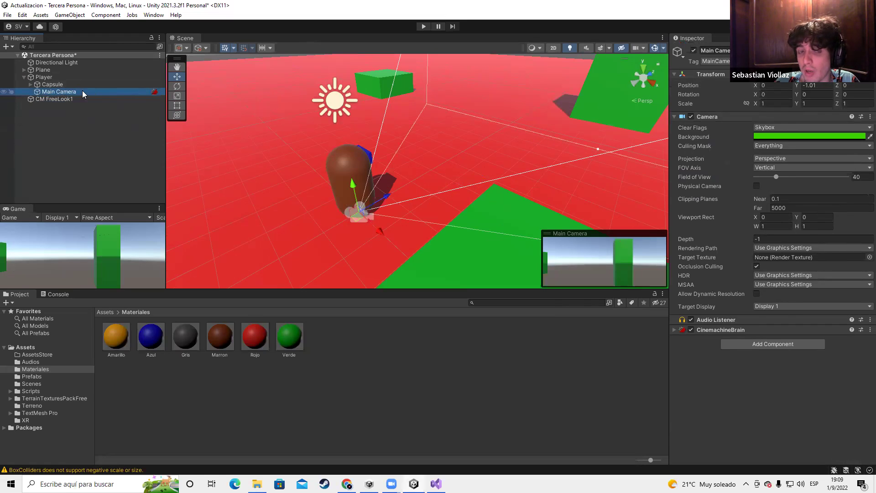
Check Main Camera's CinemachineBrain, then pick Player for CM FreeLook1's Follow and Look At fields
left_click(673, 329)
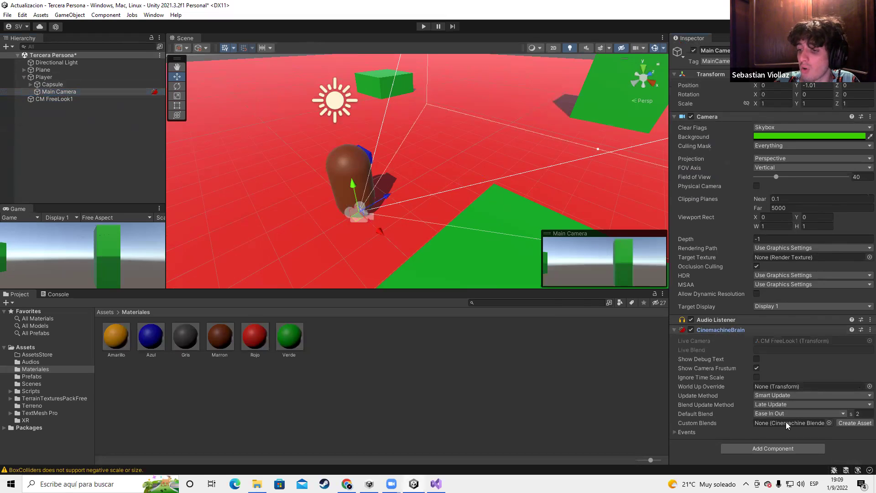
left_click(47, 100)
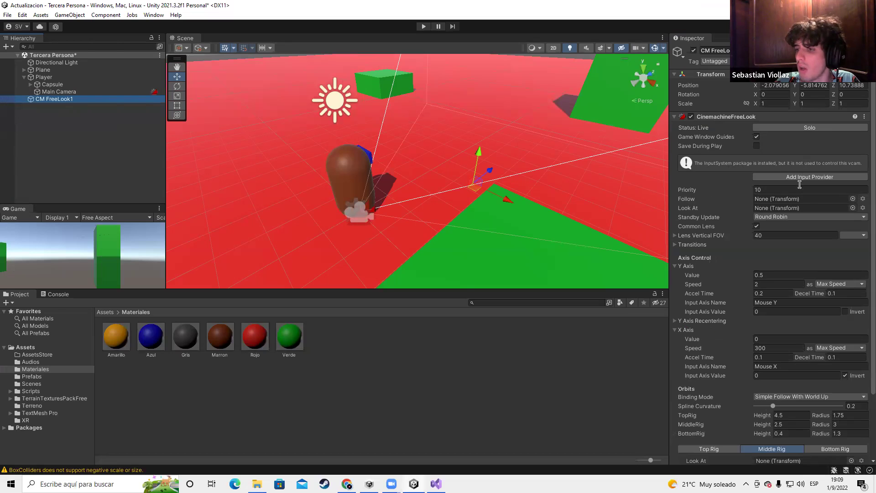
left_click(853, 199)
double_click(808, 301)
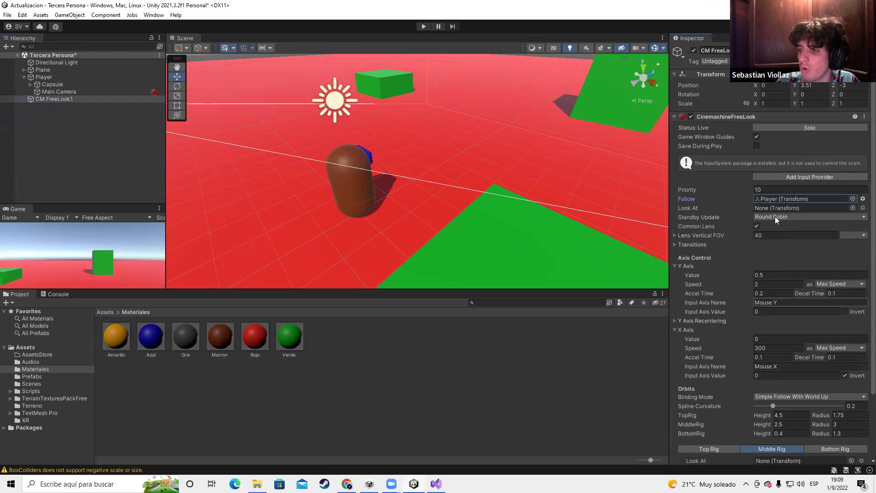
left_click(853, 209)
double_click(806, 312)
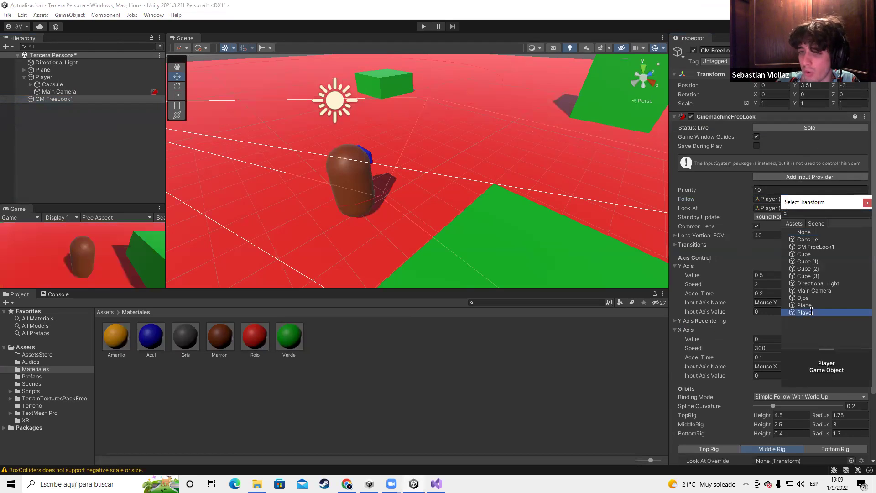
scroll(369, 149, "down", 5)
scroll(410, 171, "down", 3)
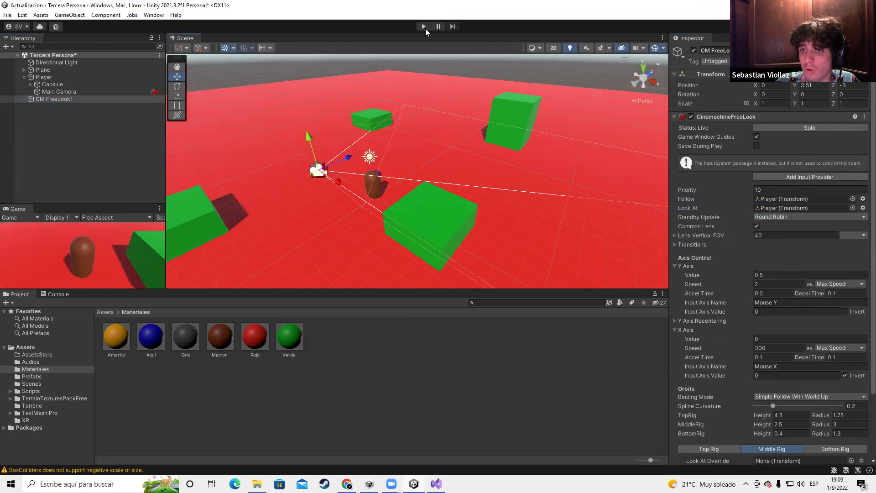
left_click(424, 26)
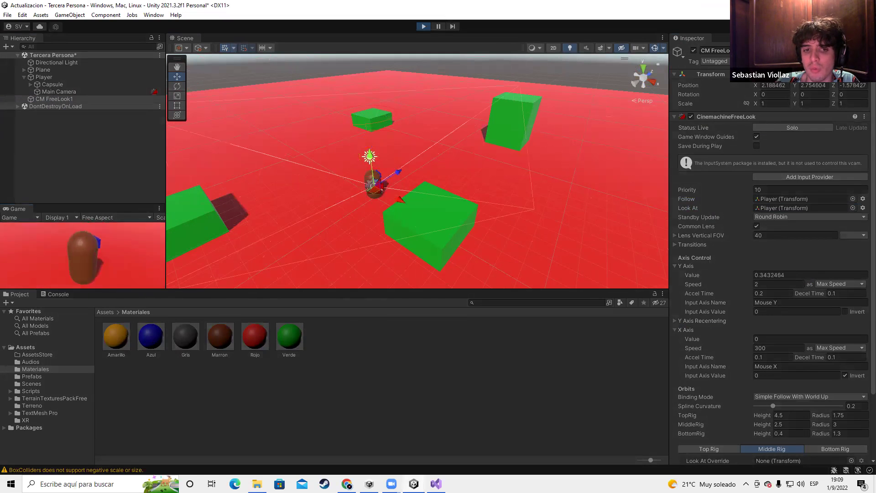
key("w")
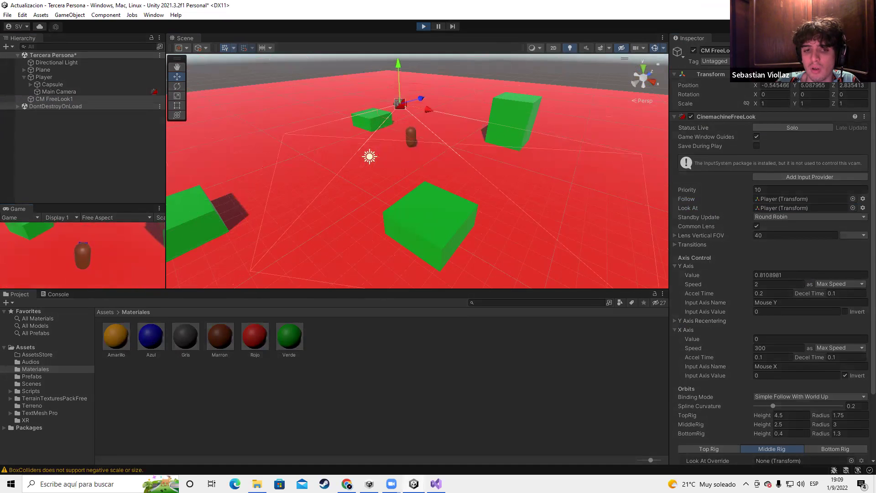
key("w")
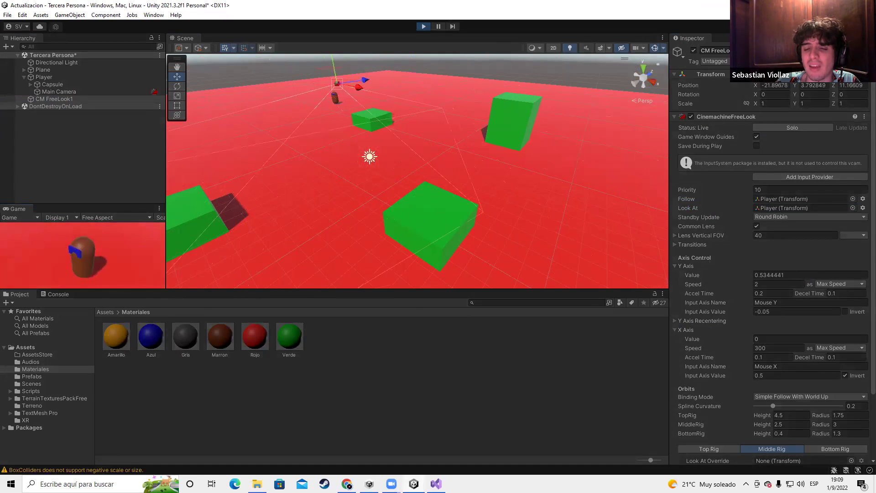
left_click(425, 27)
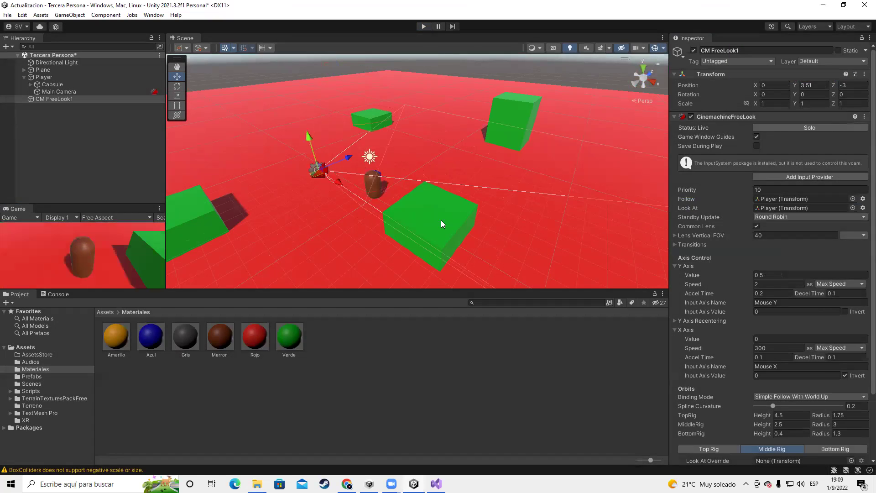
Zoom the Scene view, then select CM FreeLook1 and Main Camera to show its CinemachineBrain
scroll(435, 209, "up", 2)
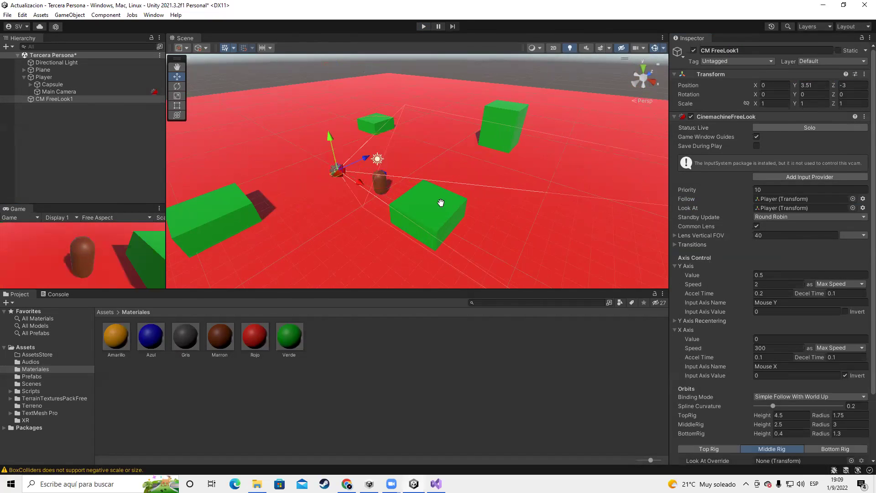
scroll(442, 201, "up", 5)
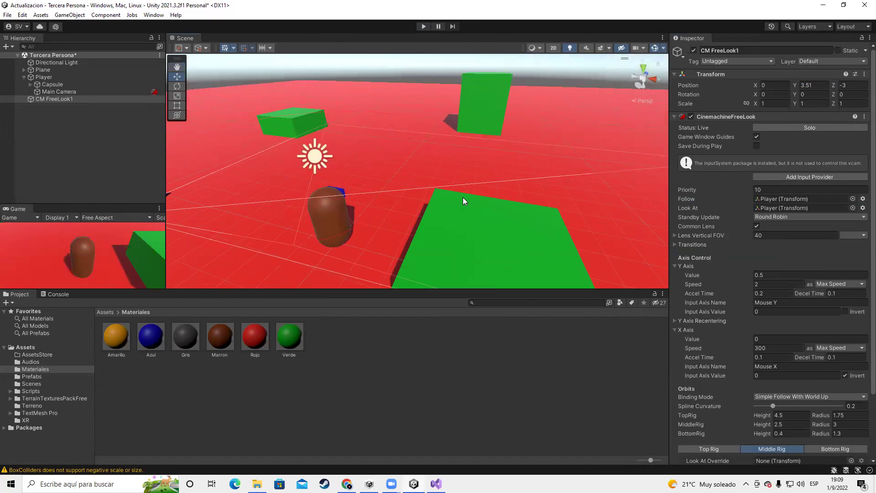
scroll(458, 198, "down", 5)
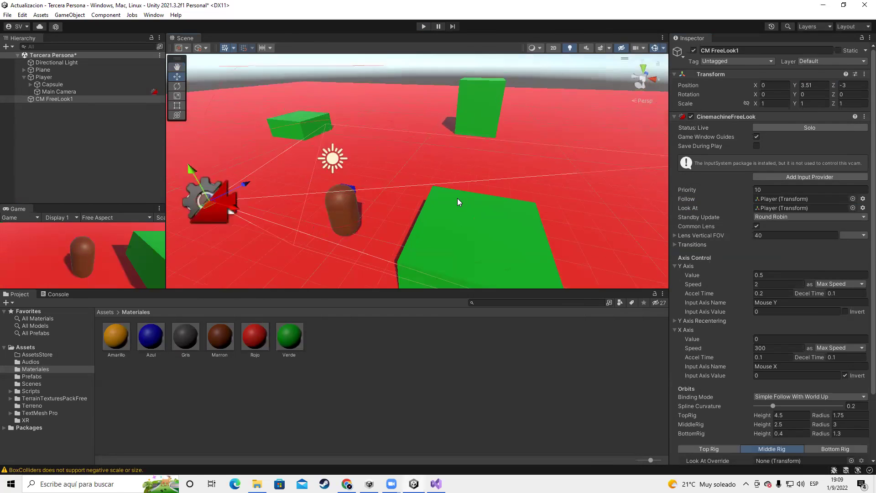
scroll(458, 199, "up", 5)
scroll(449, 203, "down", 5)
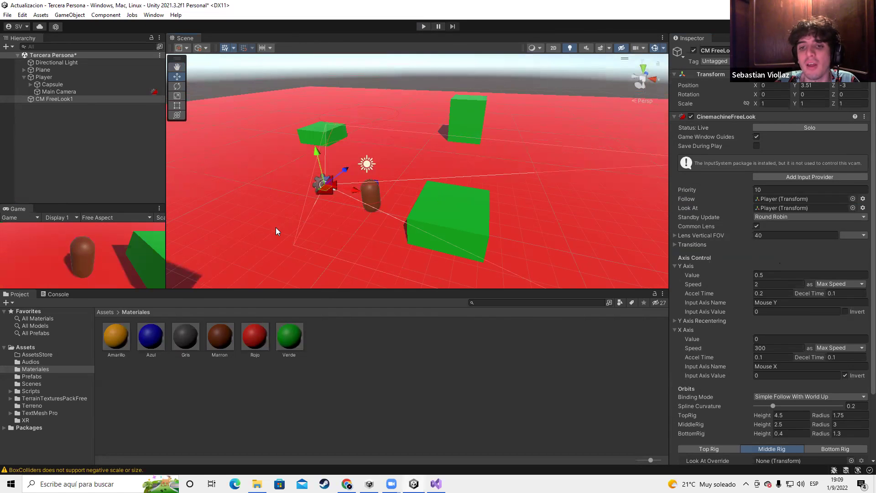
left_click(68, 99)
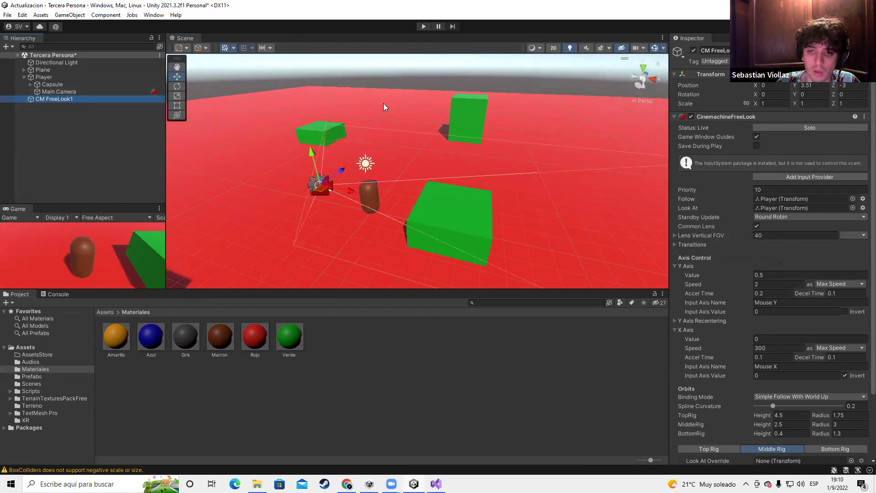
left_click(69, 92)
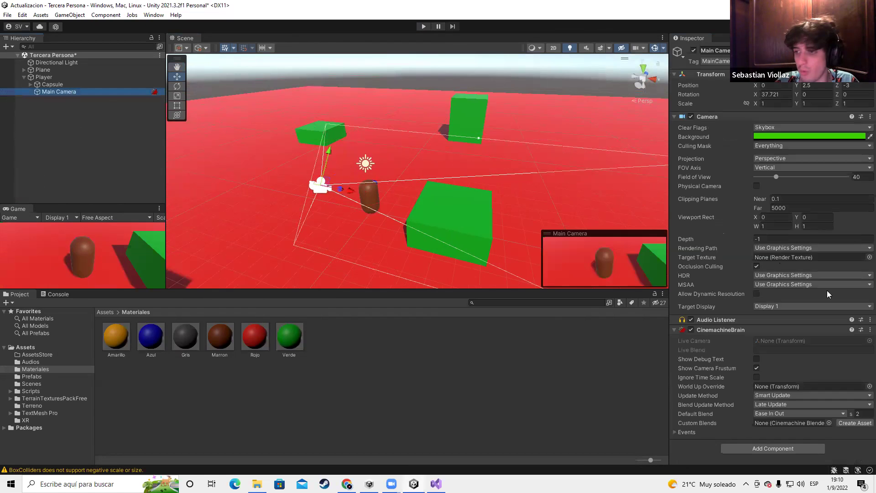
Remove the CinemachineBrain component from Main Camera and stop the running test
right_click(863, 334)
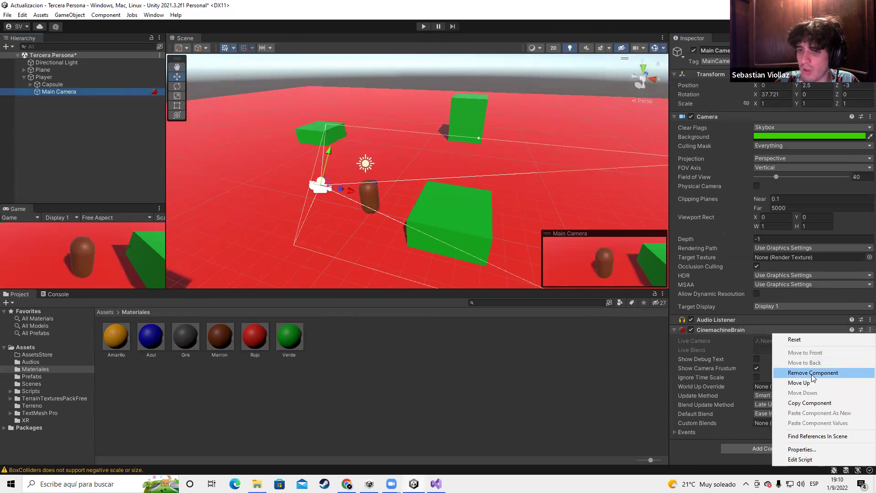
left_click(812, 374)
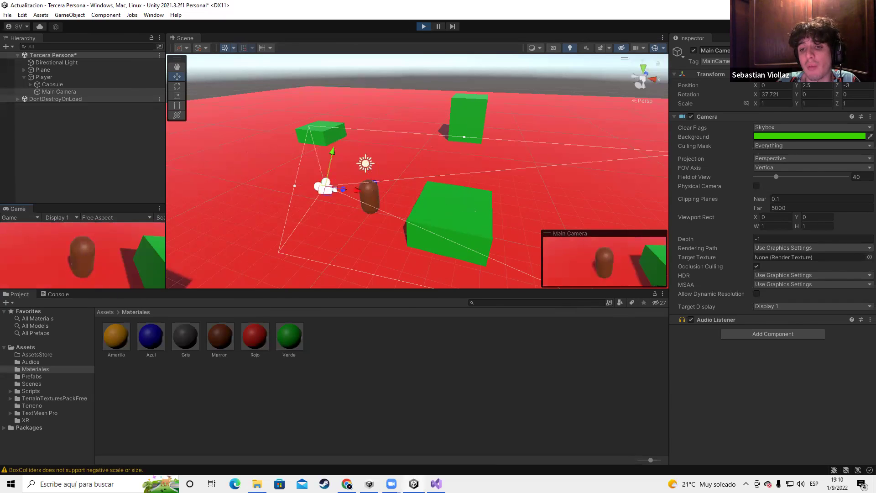
left_click(424, 26)
Create a new Cinemachine FreeLook camera, CM FreeLook1, in the Hierarchy
right_click(68, 143)
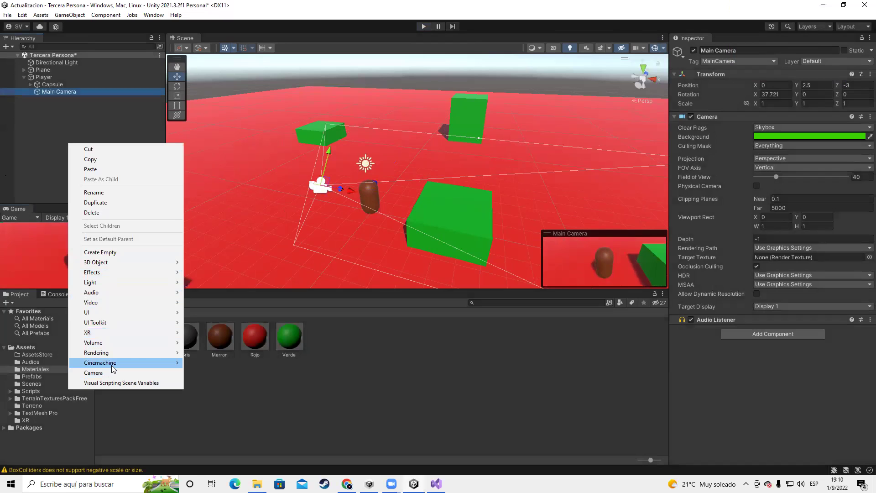
mouse_move(112, 362)
left_click(218, 372)
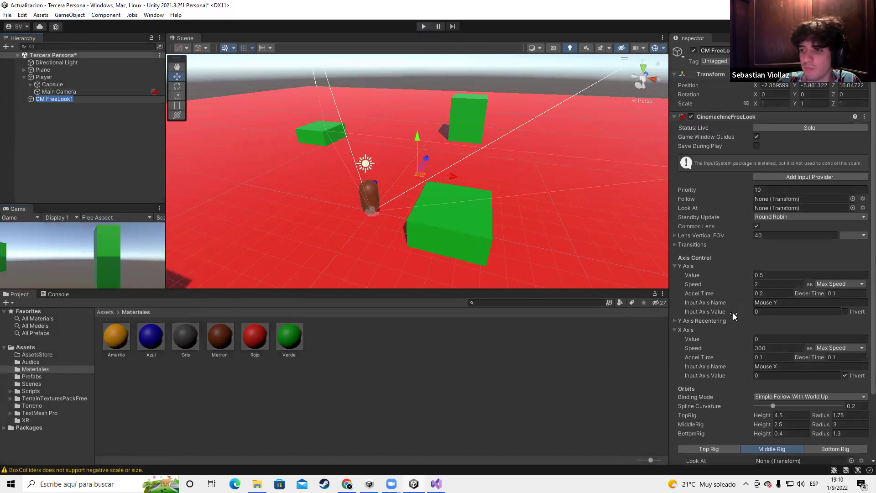
Set CM FreeLook1's Follow and Look At targets both to Player
left_click(853, 199)
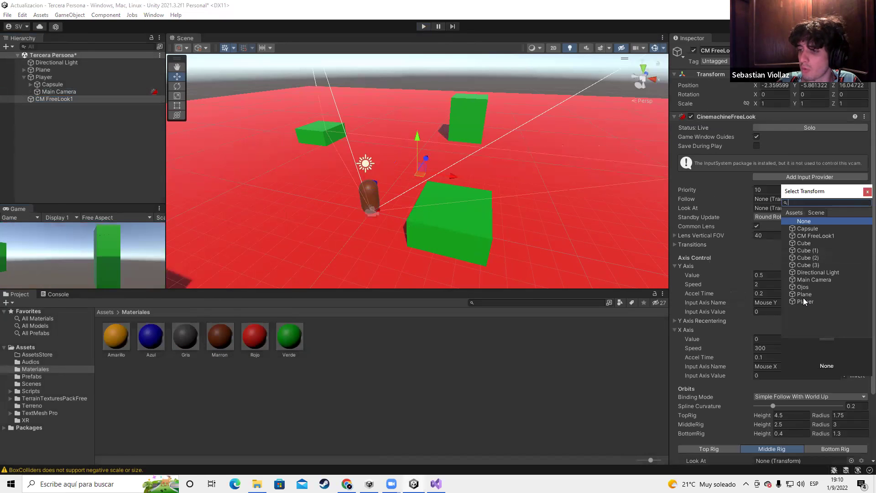
left_click(806, 302)
left_click(867, 192)
left_click(864, 199)
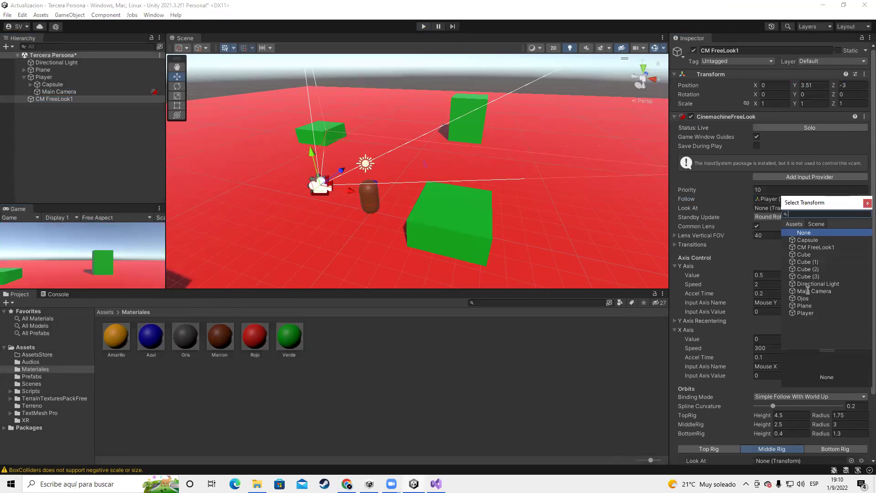
double_click(799, 313)
left_click_drag(302, 219, 291, 160, "alt")
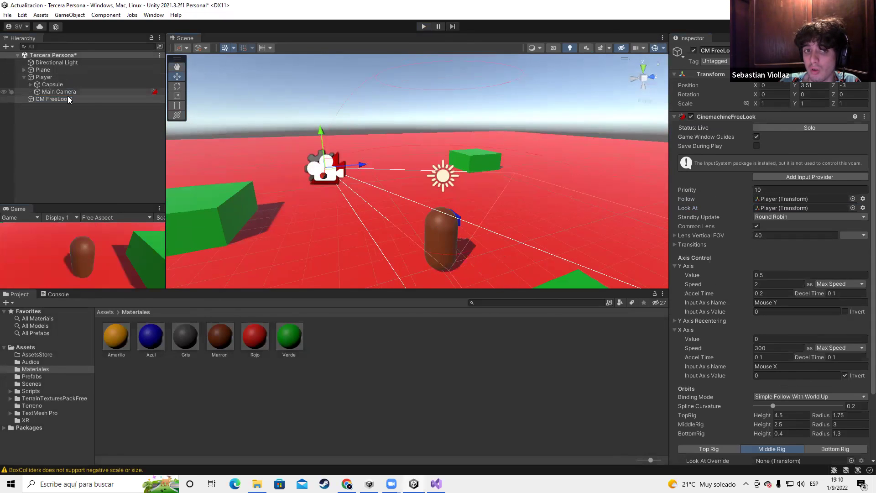
scroll(528, 194, "down", 3)
left_click(92, 90)
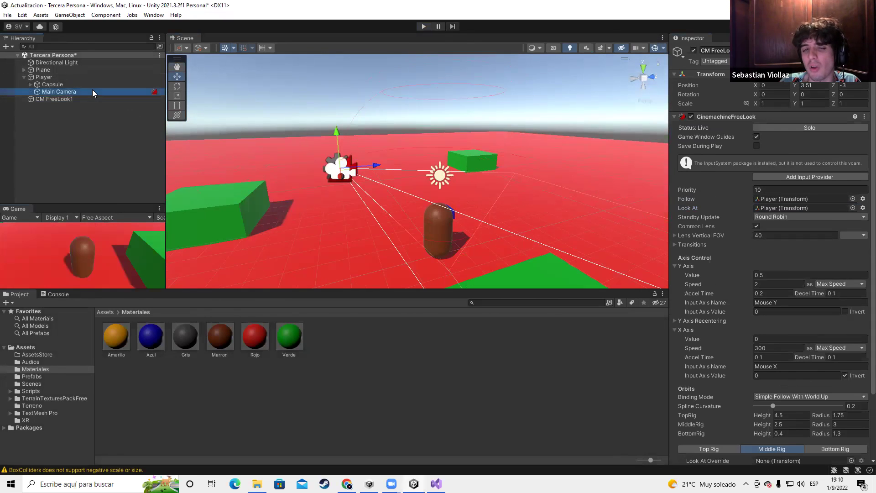
left_click(43, 77)
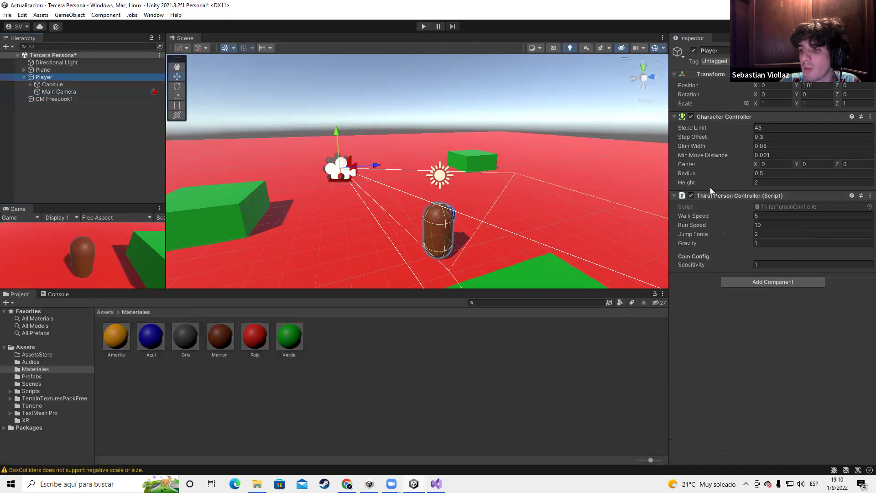
left_click(23, 101)
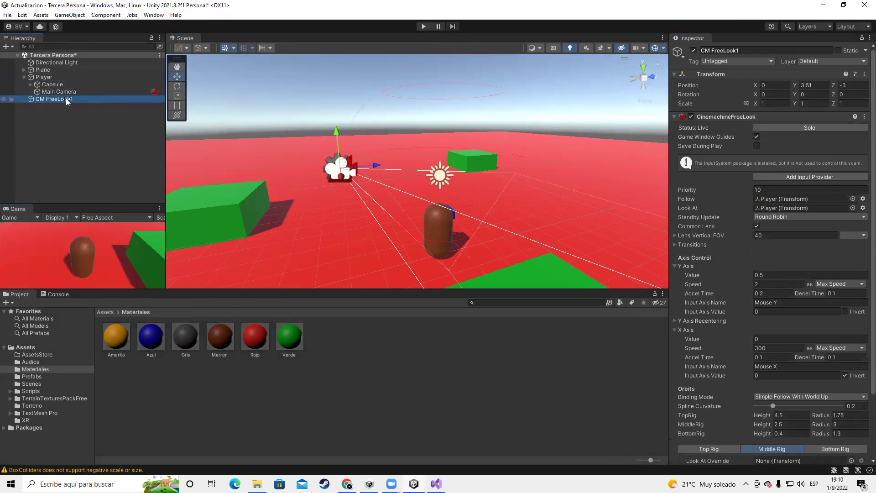
left_click_drag(354, 132, 442, 144, "alt")
key("ctrl+p")
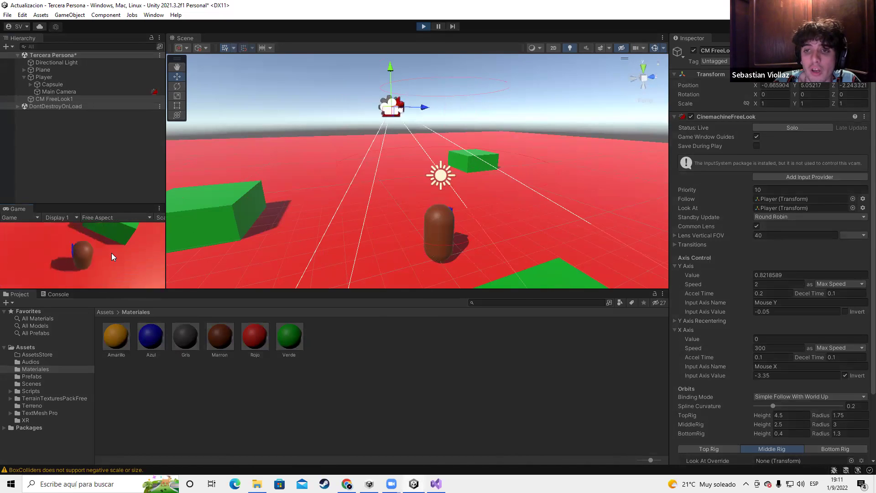
left_click(424, 26)
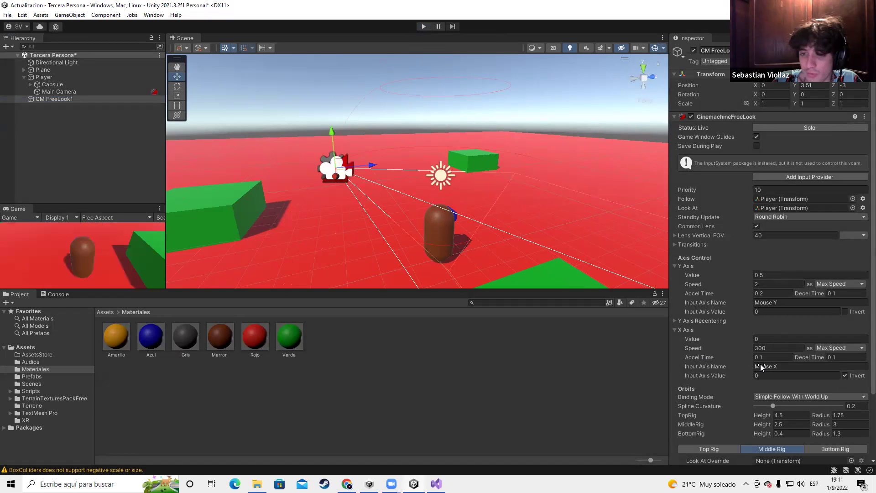
key("alt+Tab")
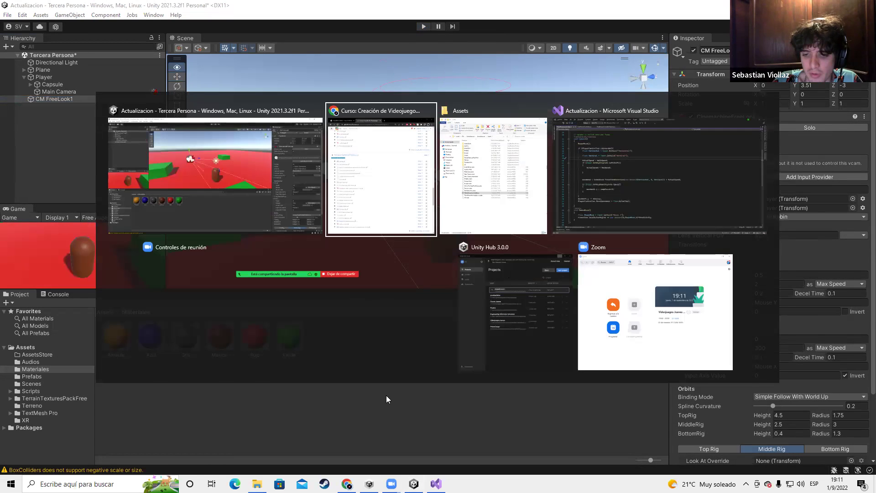
Orbit the Scene view higher to see the cubes, Player and camera rig together
key("Escape")
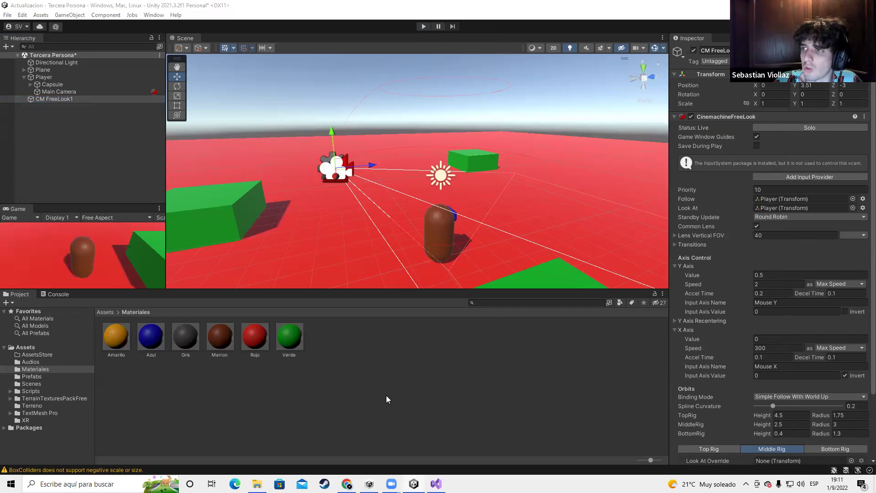
right_click_drag(447, 156, 716, 294)
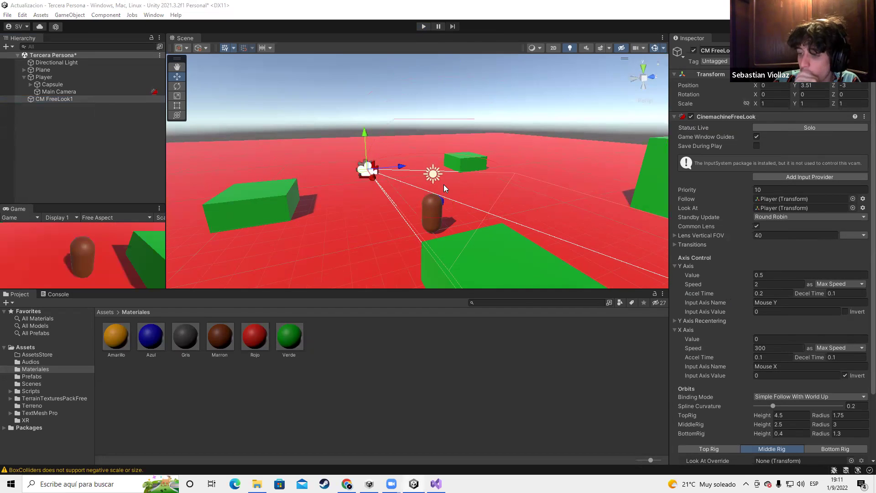
right_click_drag(462, 129, 359, 166)
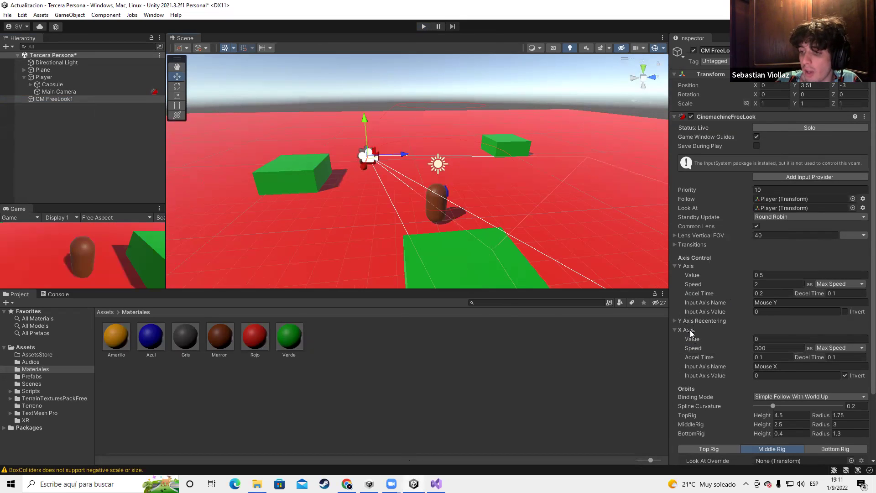
left_click_drag(269, 160, 422, 207, "alt")
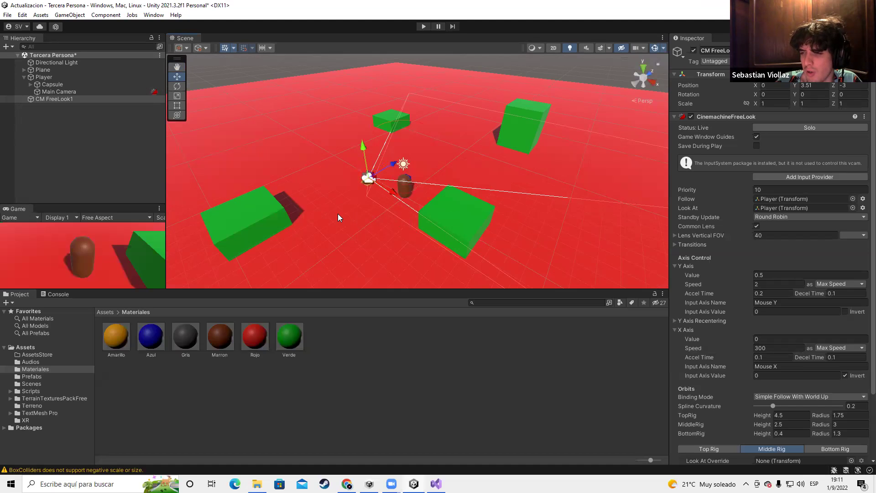
Set CM FreeLook1's X Axis Speed to 0 and test it in a play run
left_click(773, 346)
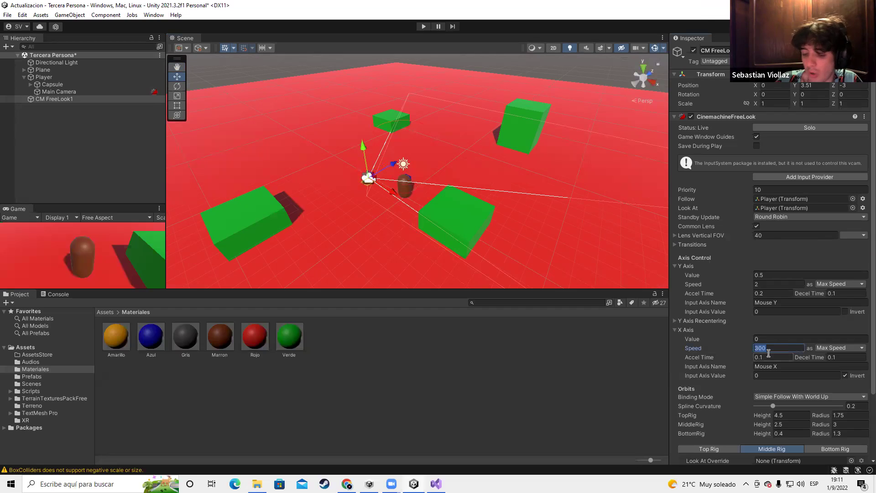
key("Return")
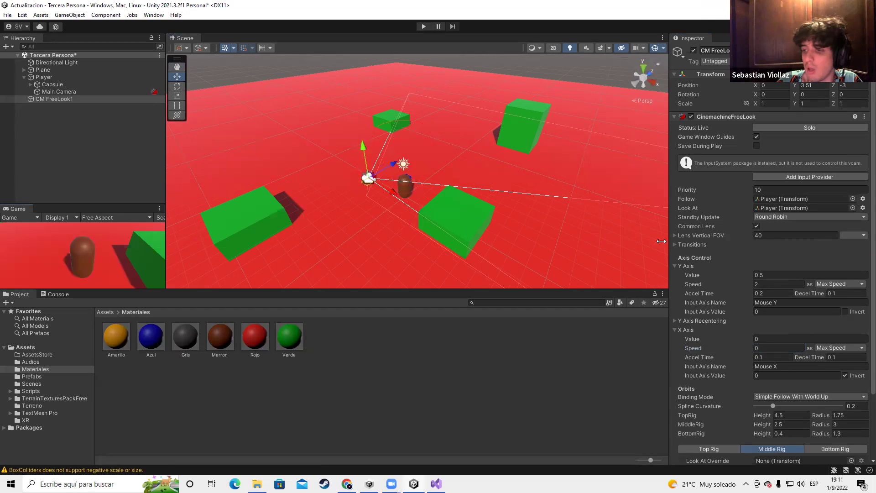
left_click(428, 27)
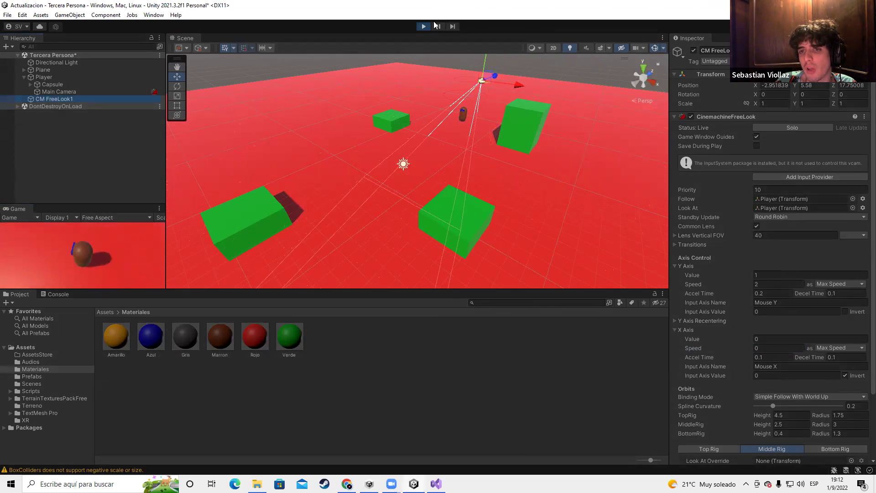
left_click(424, 26)
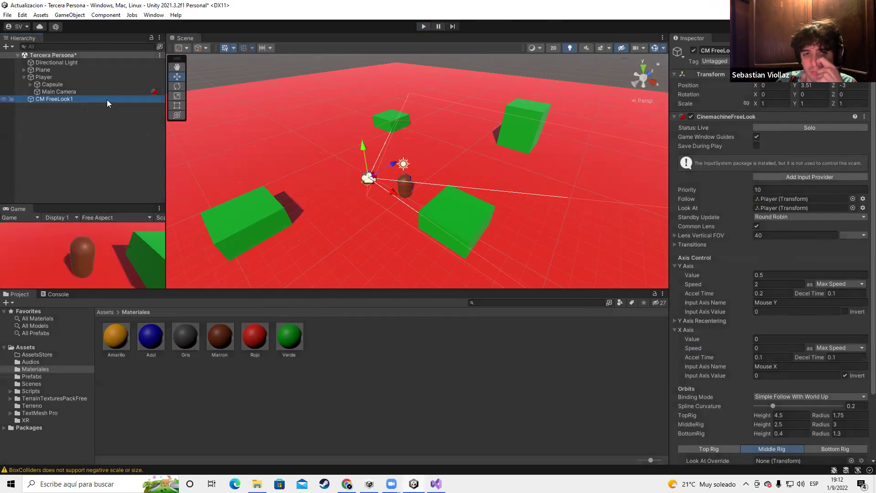
Select Main Camera and remove its CinemachineBrain, leaving Camera and Audio Listener
left_click(53, 92)
left_click(55, 99)
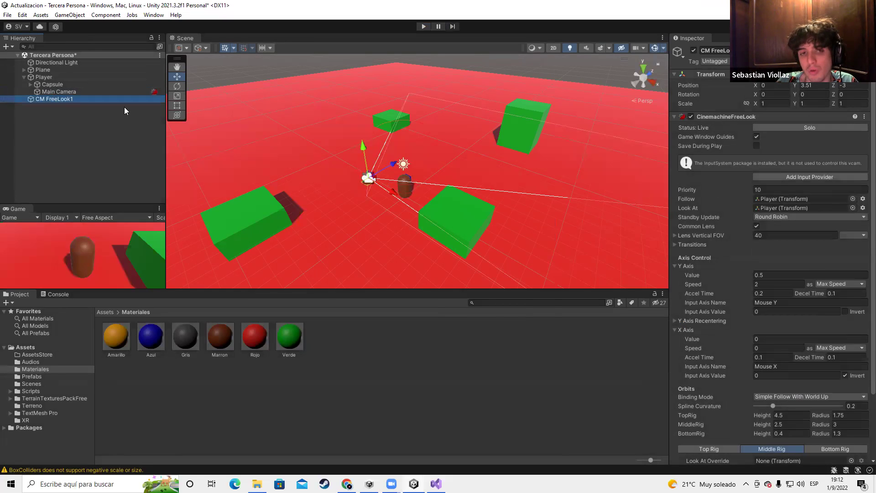
left_click(106, 92)
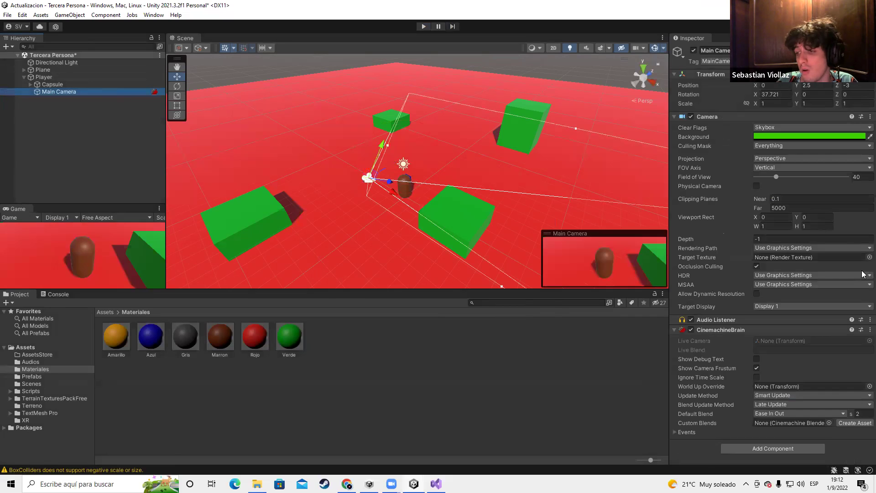
left_click(870, 330)
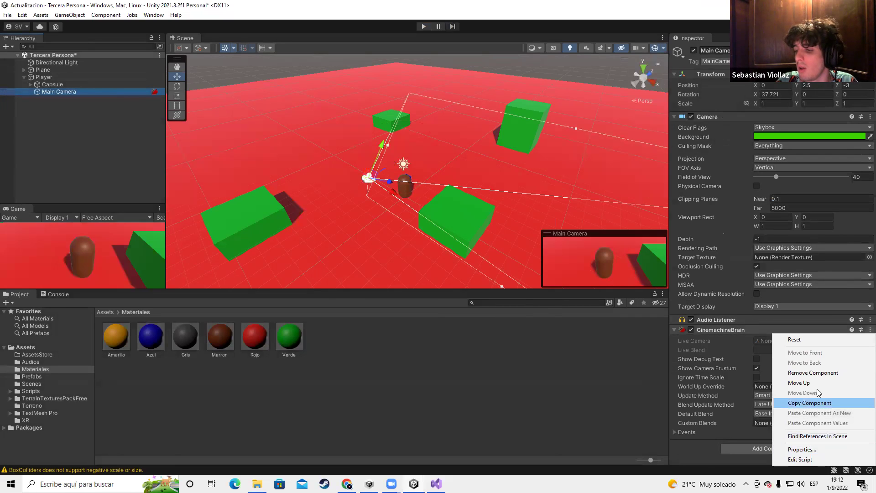
left_click(816, 373)
scroll(488, 176, "down", 3)
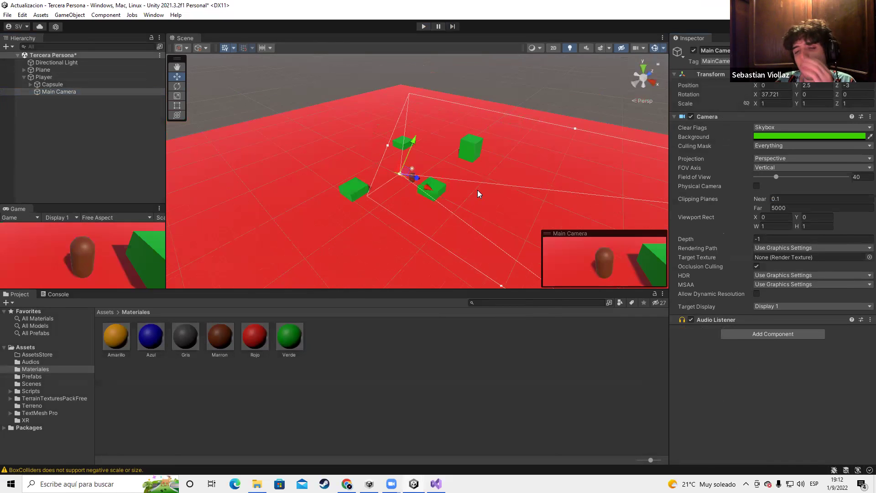
scroll(478, 190, "up", 3)
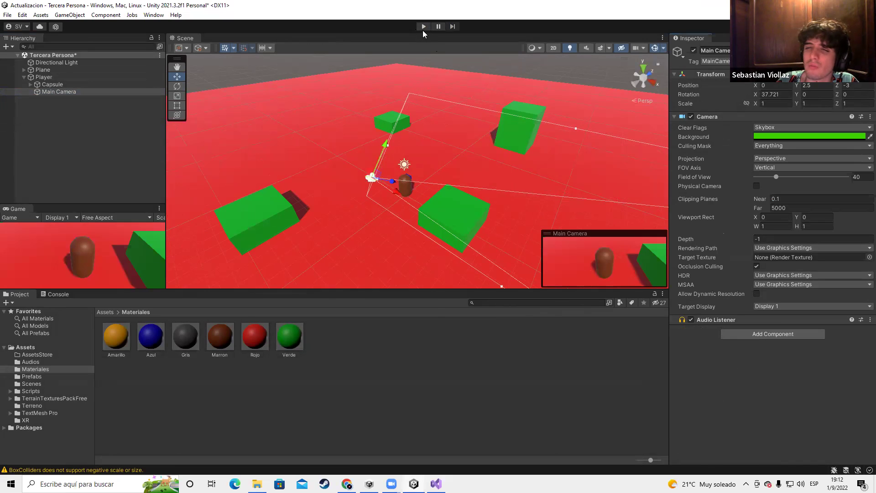
Run a play test without Cinemachine, then move the Scene view close behind the capsule
left_click(424, 27)
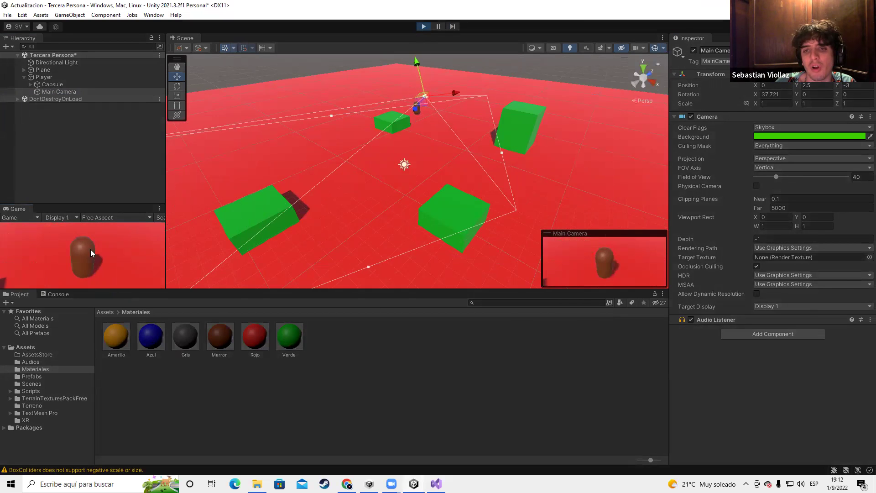
left_click(424, 26)
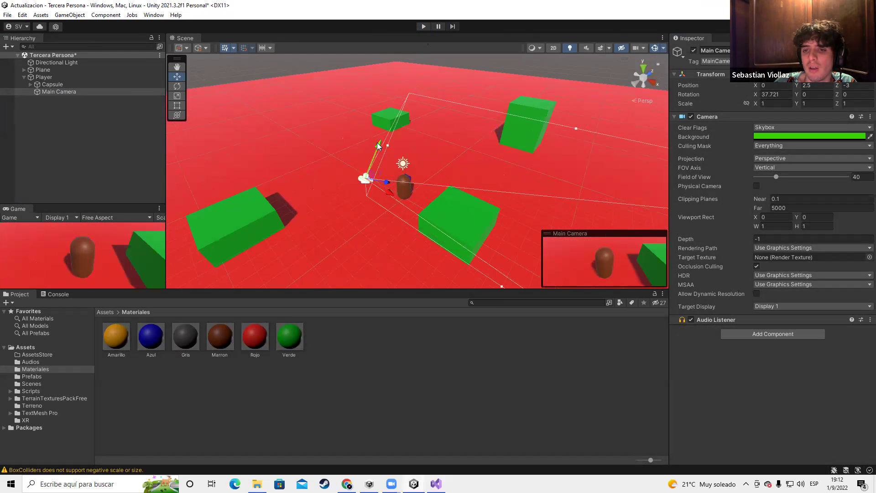
right_click_drag(515, 177, 543, 115)
Align the Main Camera with the current Scene view
left_click(66, 94)
right_click(67, 93)
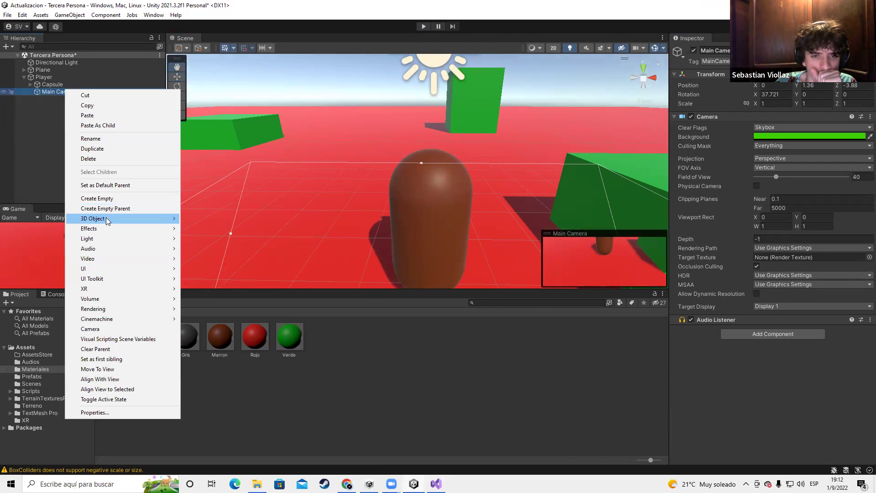
left_click(117, 383)
Set Main Camera Position X to 0, Rotation Y to 0 and downward tilt to 18.85°
left_click(782, 88)
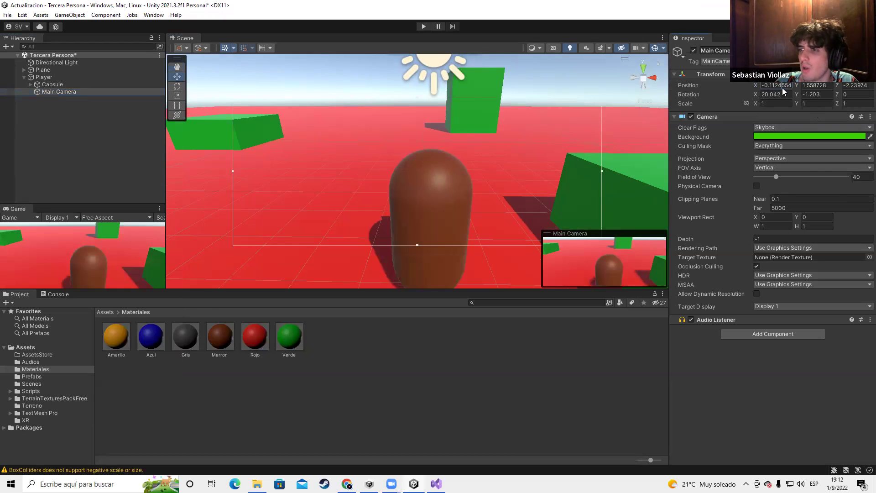
type("0")
left_click(822, 86)
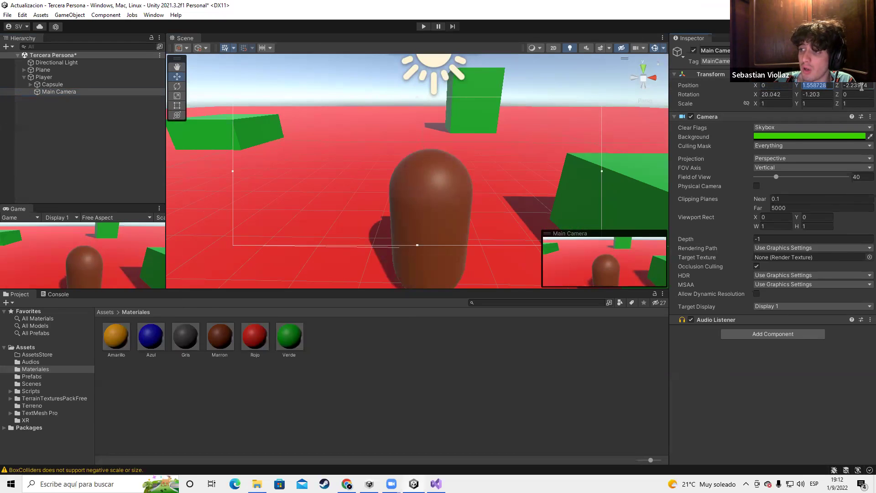
left_click(823, 95)
type("0")
left_click(781, 95)
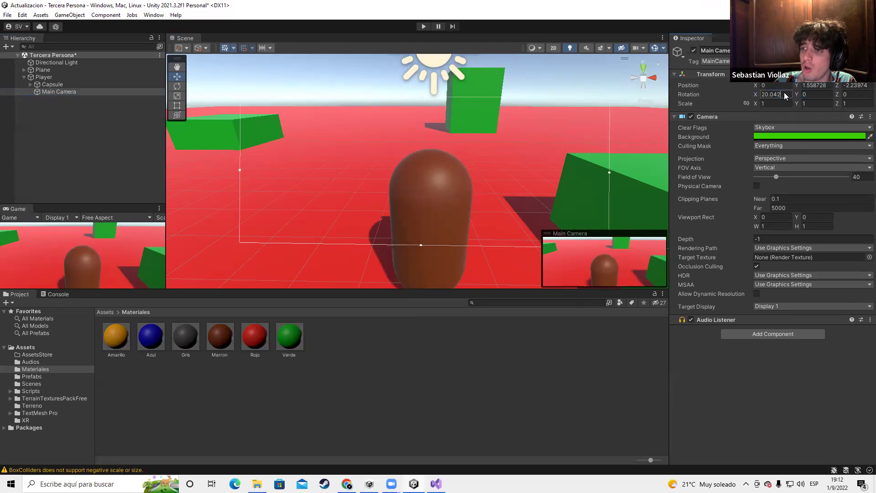
type("0")
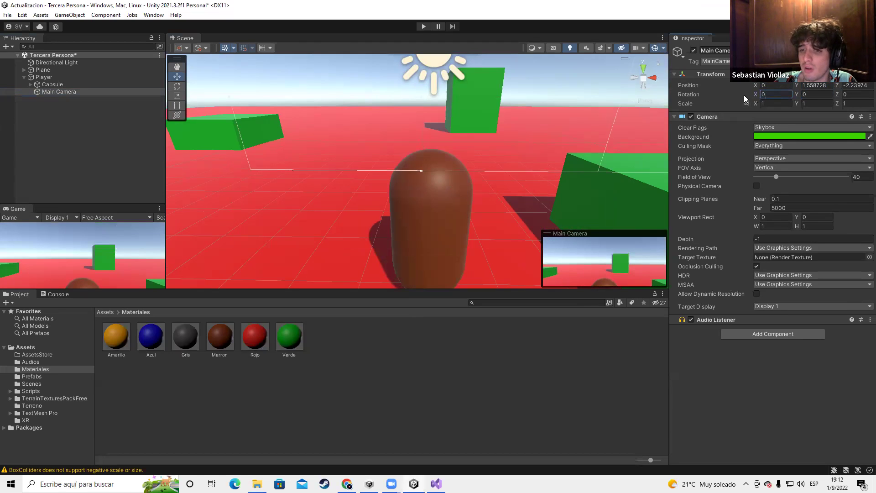
type("25.61")
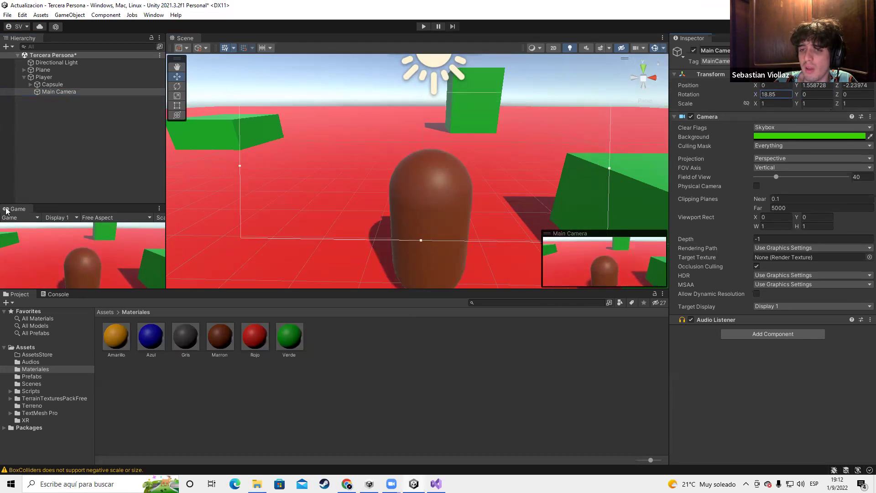
left_click(46, 117)
left_click(37, 84)
left_click(45, 76)
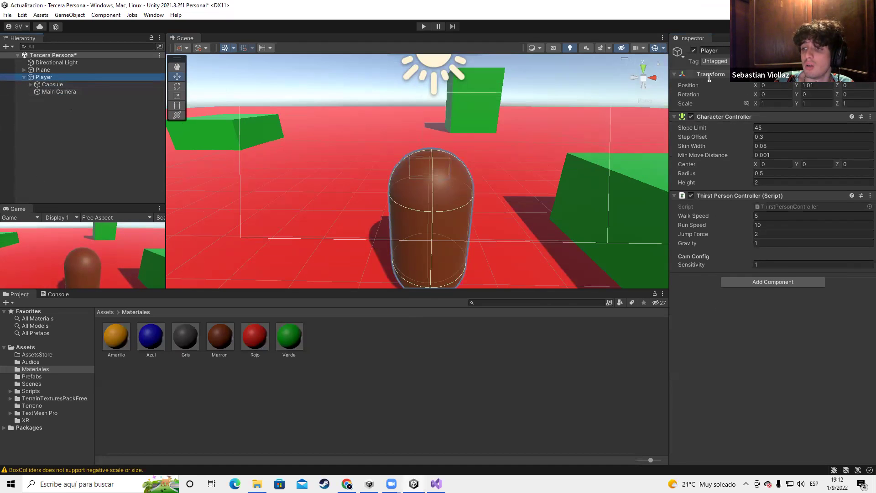
left_click(676, 118)
left_click(676, 118)
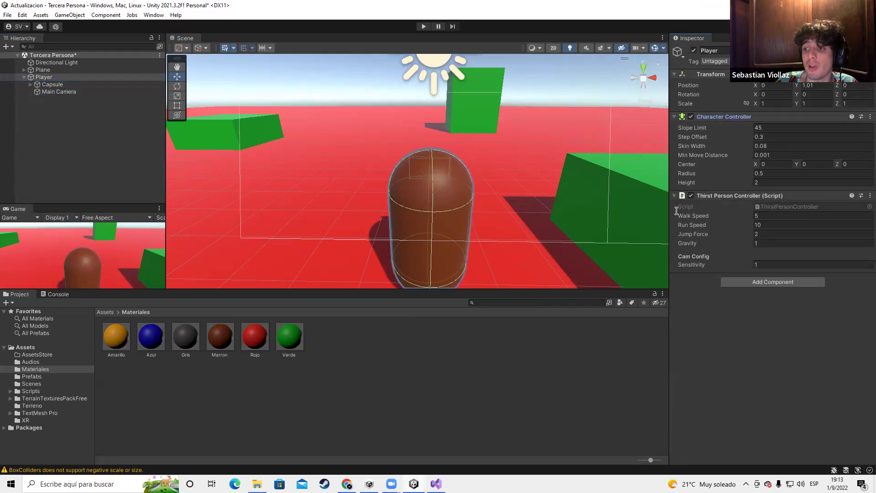
left_click(698, 196)
left_click(698, 196)
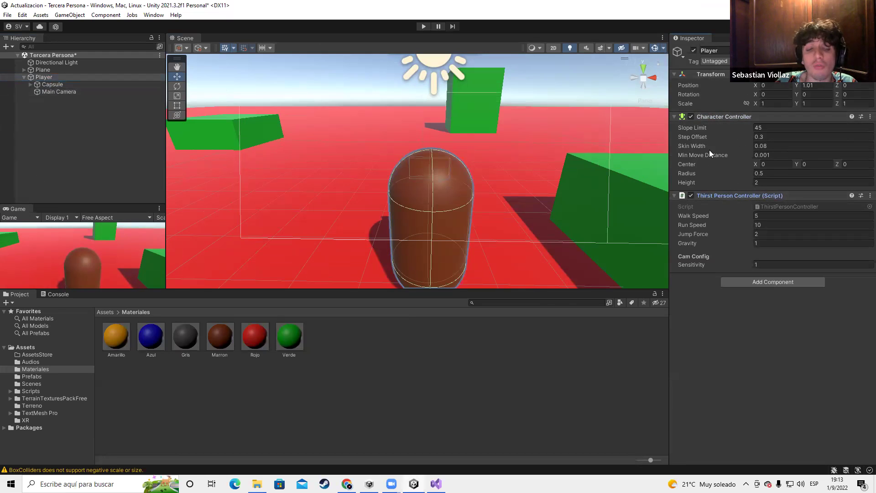
left_click(53, 85)
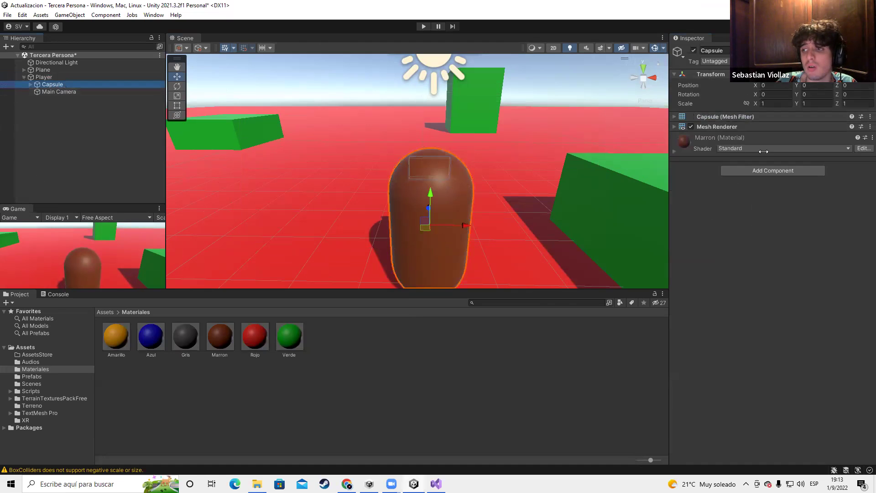
left_click(51, 93)
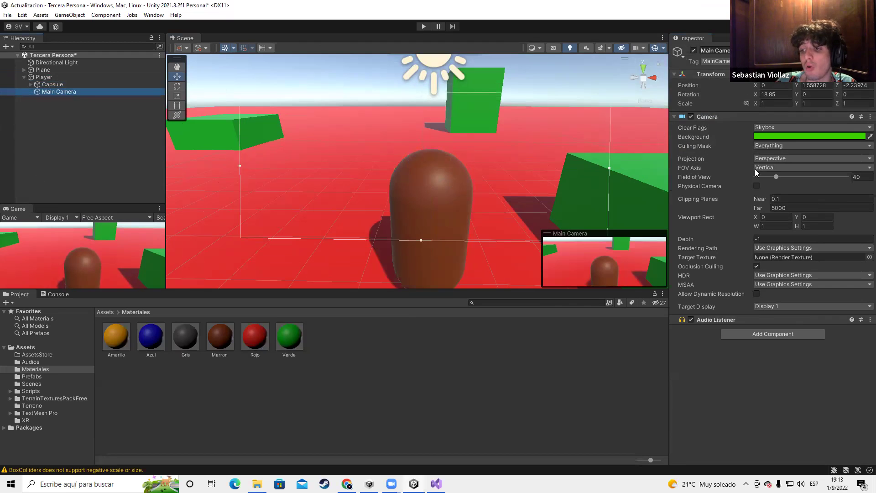
left_click(44, 77)
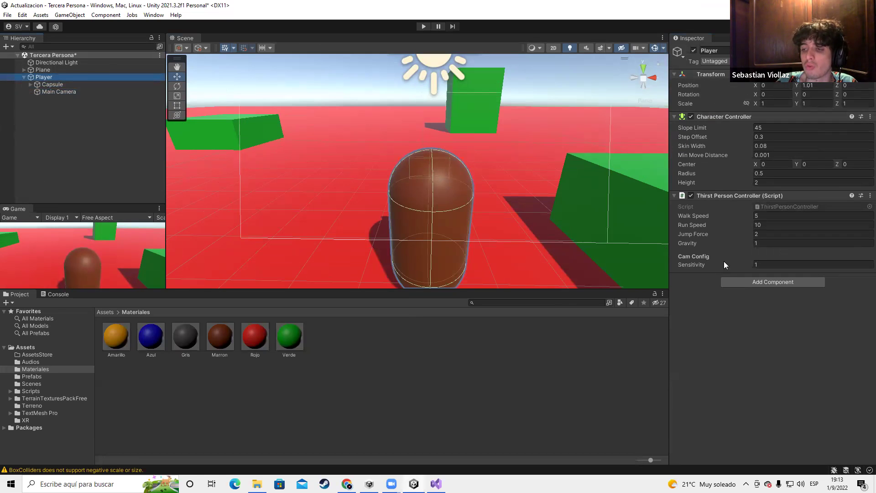
key("f")
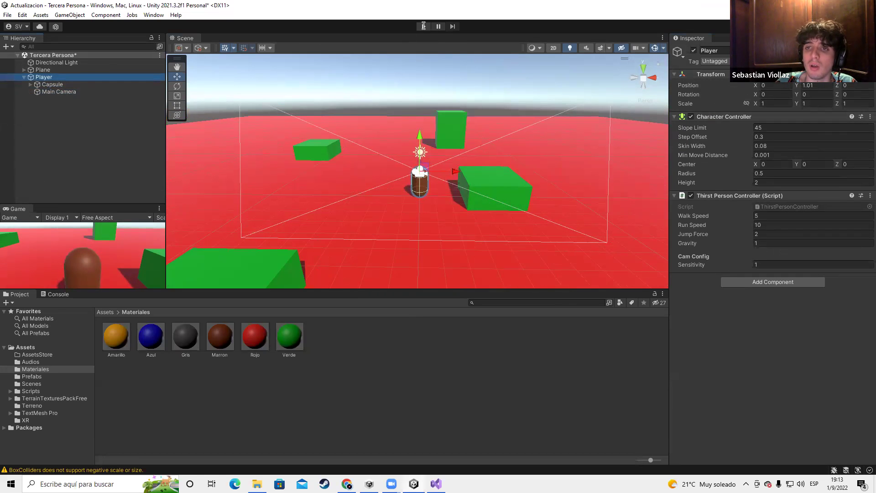
Play-test the Player walking and turning across the plane, then stop
left_click(424, 26)
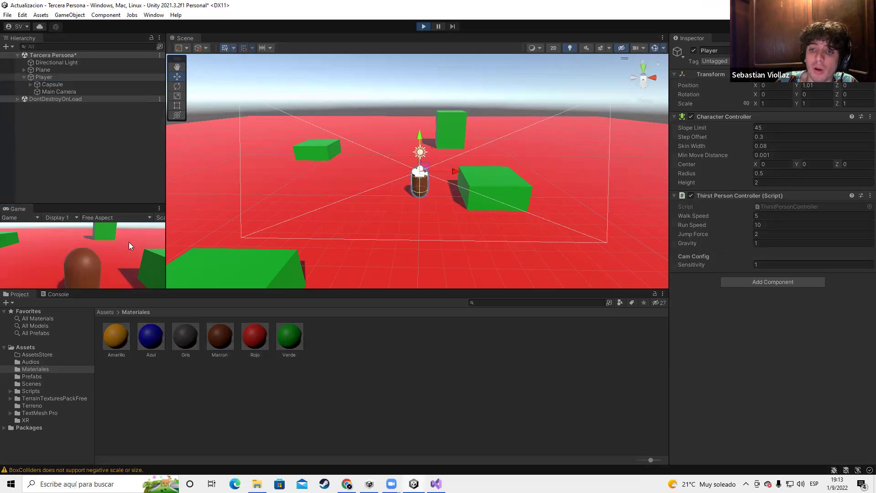
key("w")
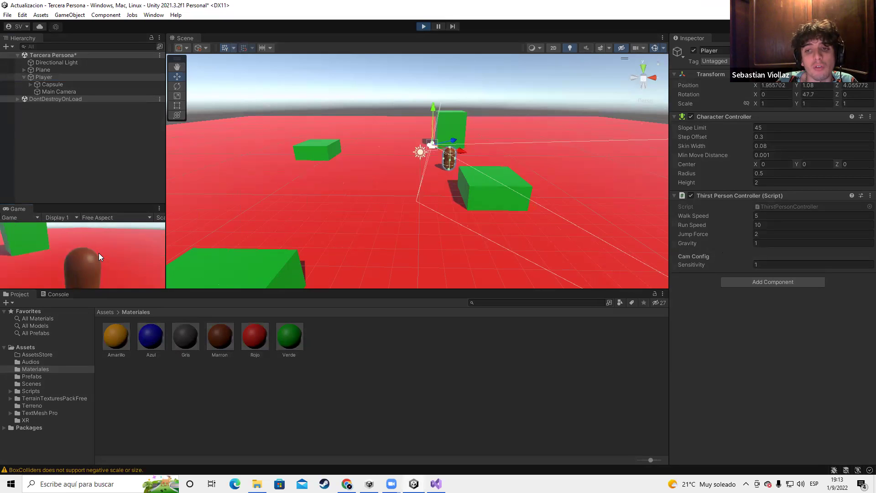
key("w")
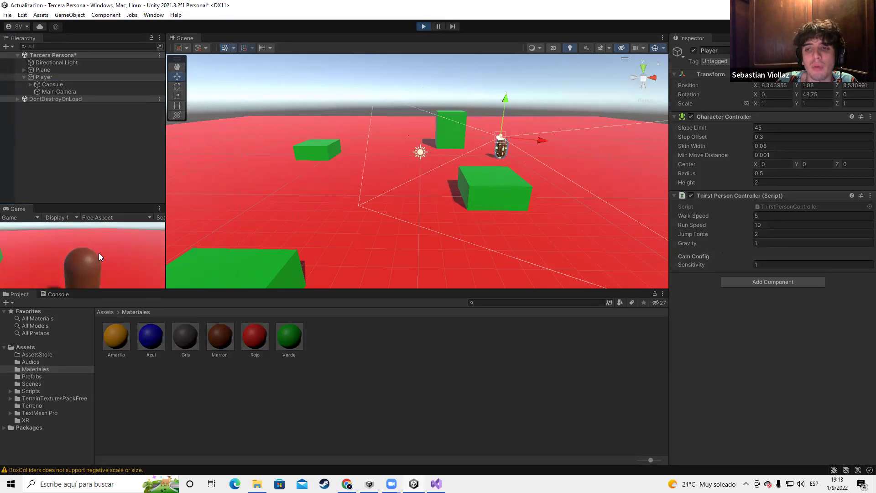
key("w")
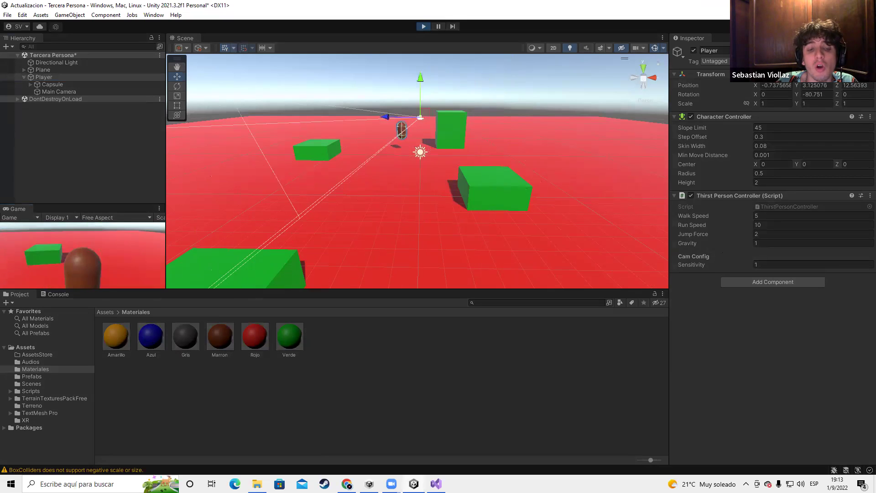
left_click(425, 26)
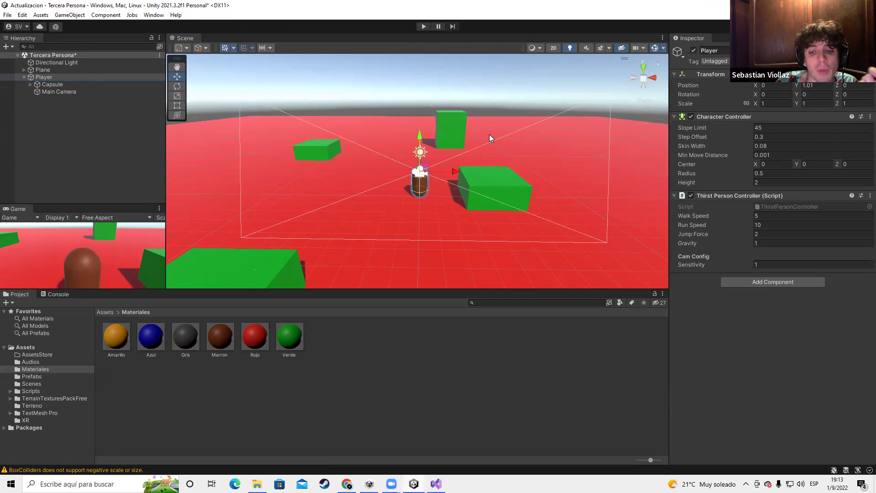
Run again, walking the Player toward the green box and jumping, then stop with Ctrl+P
left_click(423, 26)
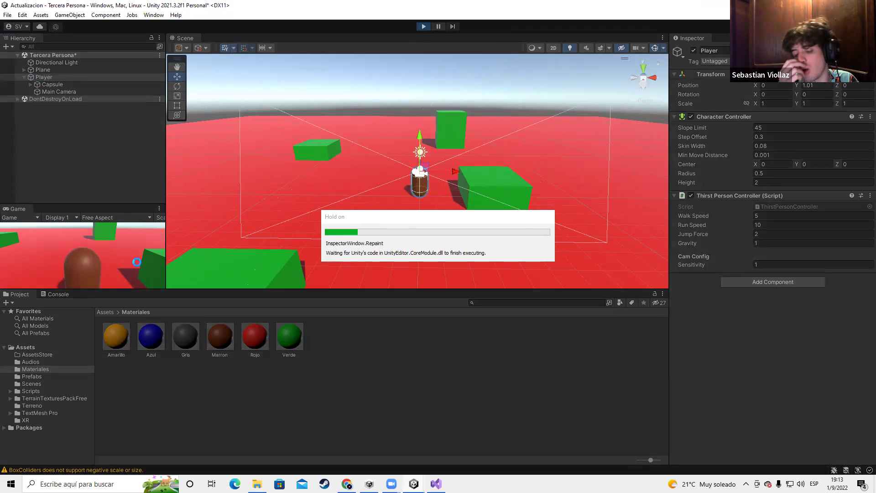
key("w")
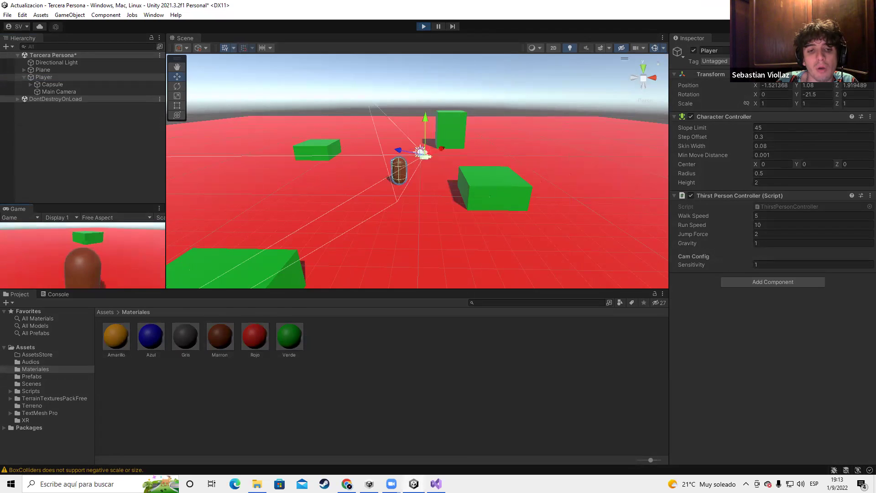
key("w")
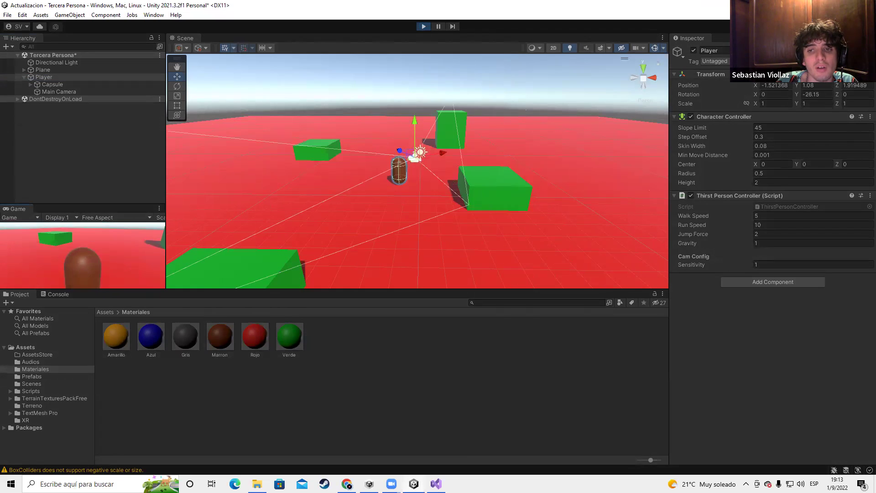
key("w")
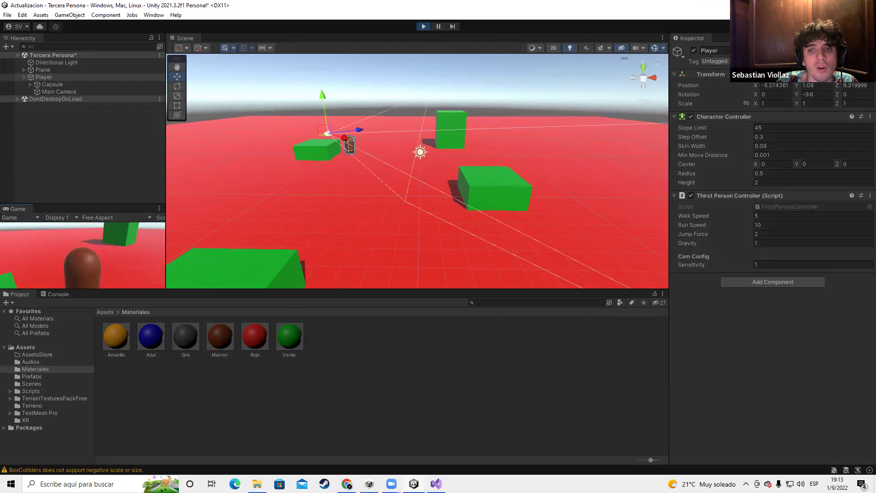
key("space")
key("w")
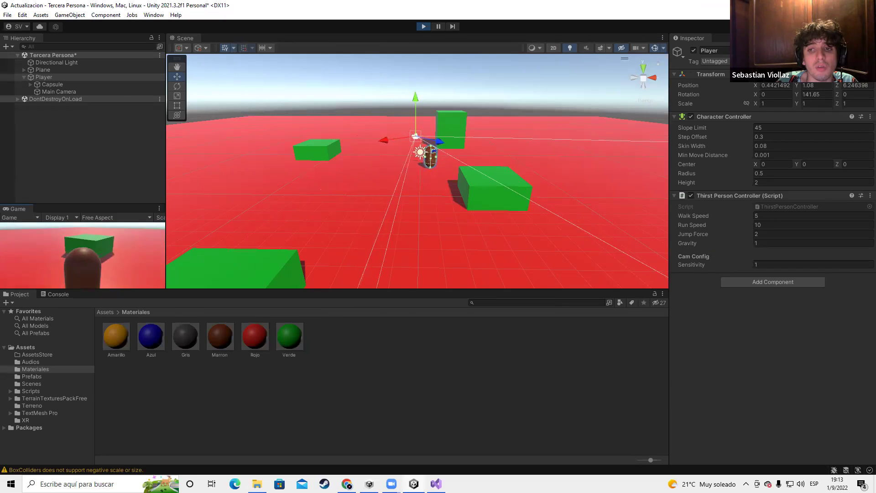
key("w")
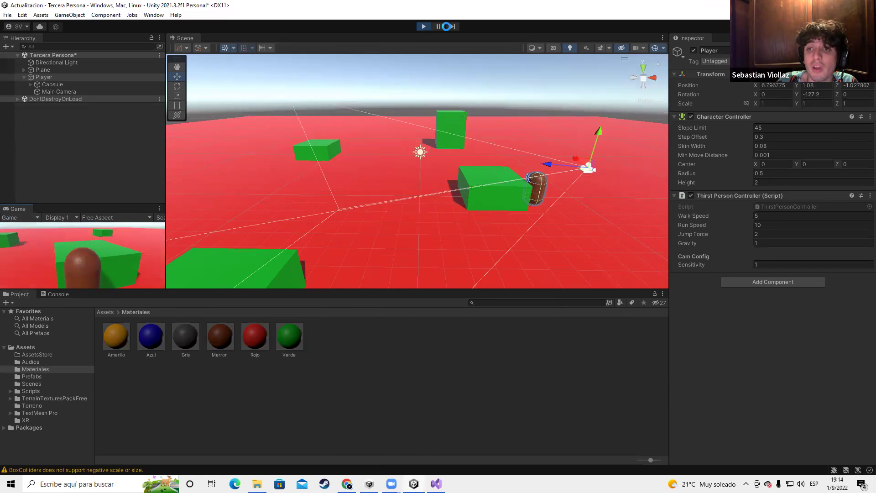
key("ctrl+p")
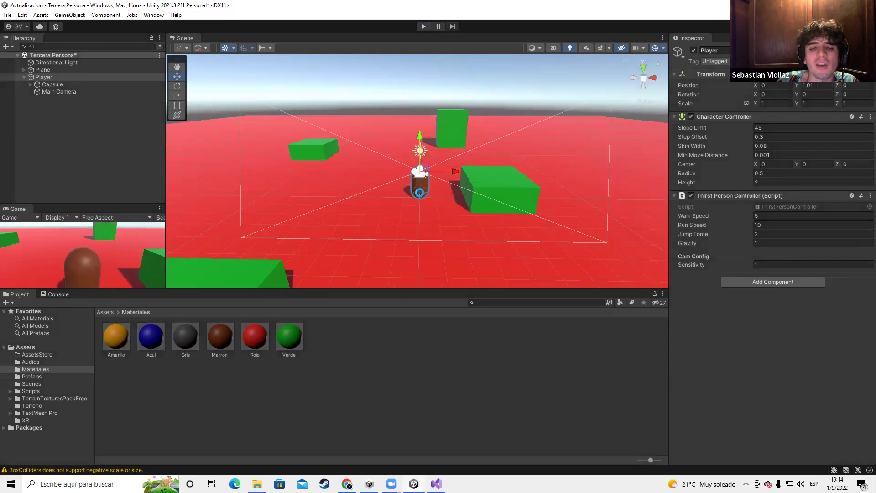
Open ThirstPersonController in Visual Studio and review the Update body's movement code
left_click(870, 196)
left_click(814, 327)
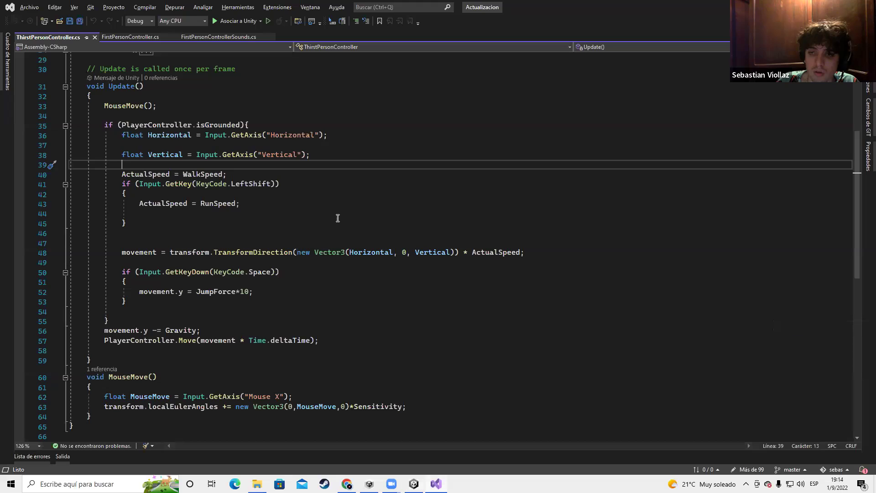
scroll(337, 218, "down", 3)
scroll(274, 231, "down", 7)
scroll(225, 260, "up", 7)
scroll(100, 196, "up", 5)
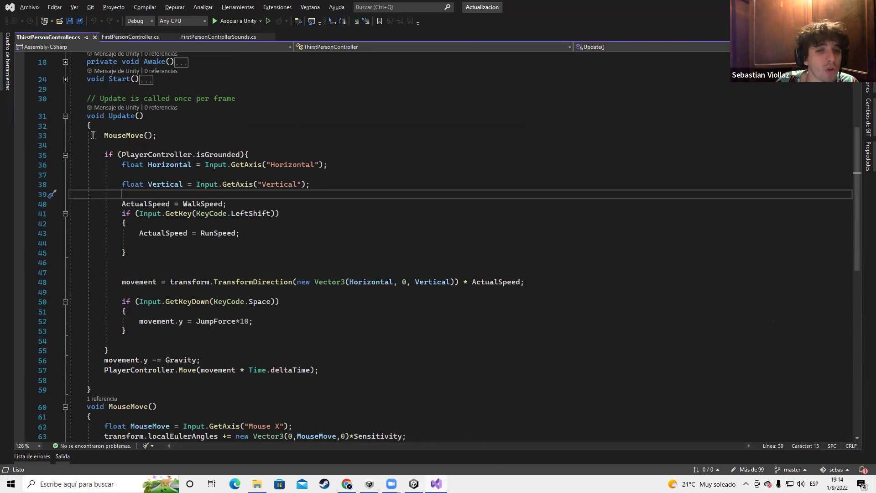
scroll(167, 183, "down", 1)
left_click_drag(102, 128, 208, 393)
scroll(495, 342, "down", 1)
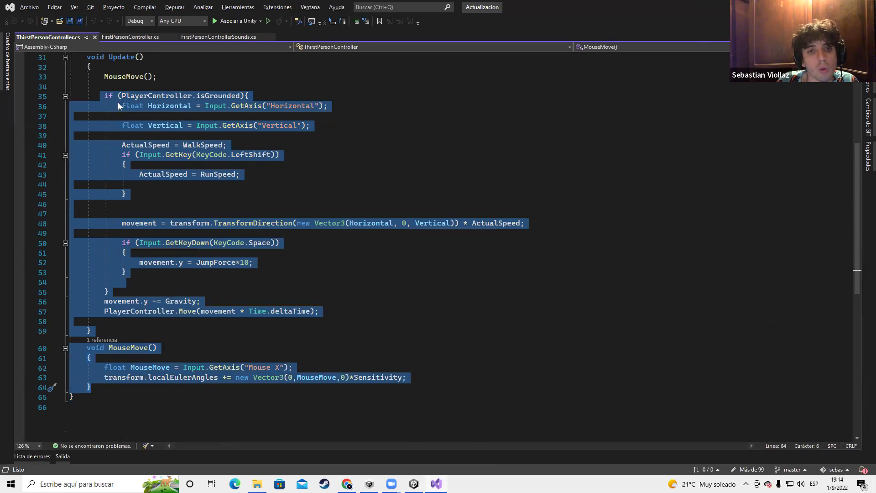
left_click(171, 267)
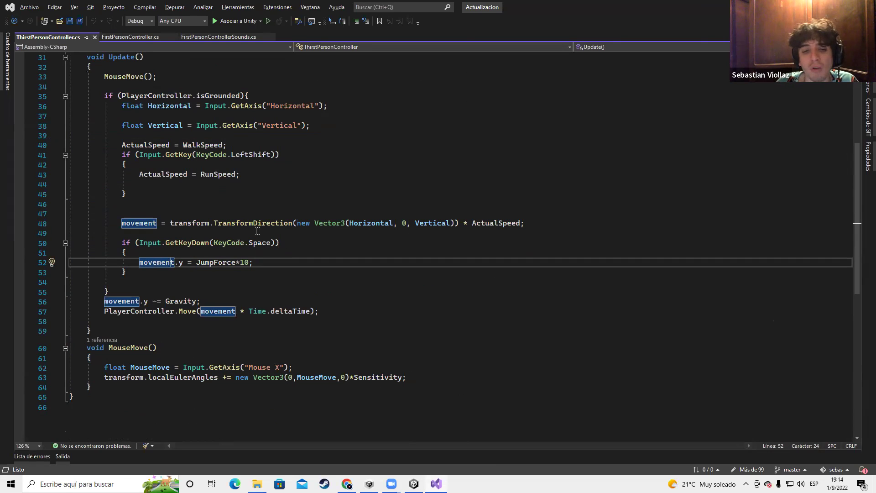
Delete the stray blank line 46 after the run-speed block
left_click(201, 204)
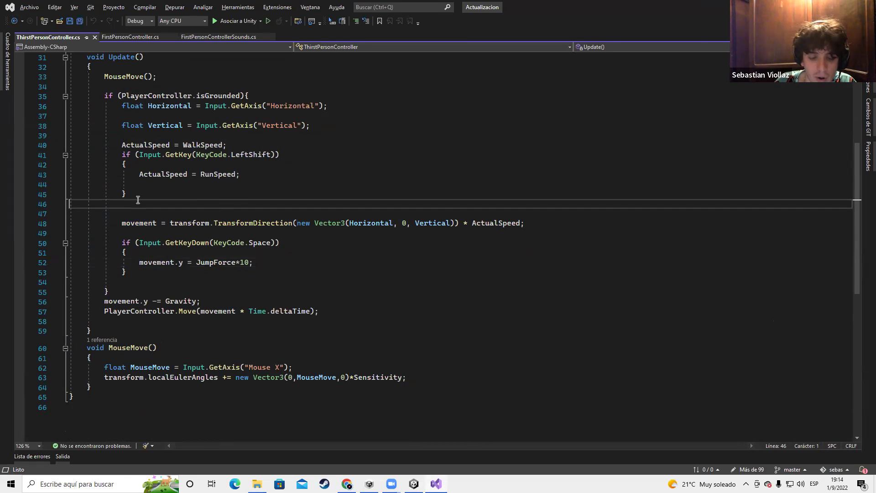
key("BackSpace")
scroll(242, 186, "up", 5)
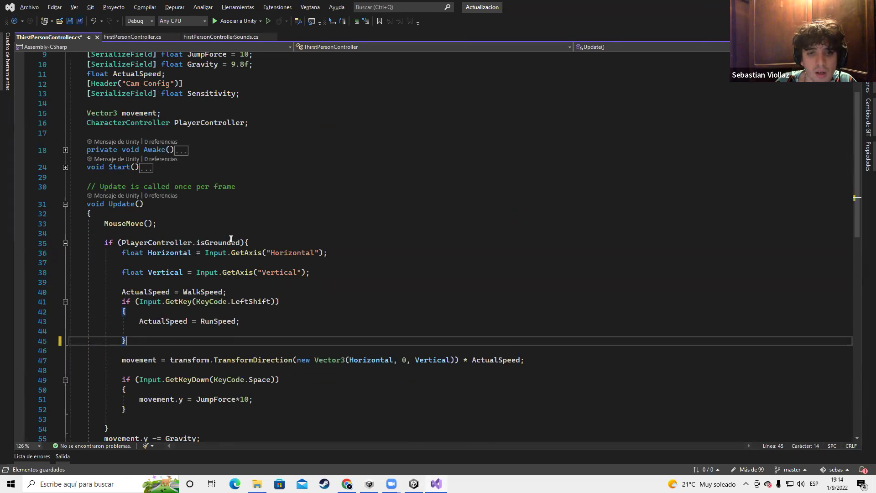
scroll(166, 162, "up", 3)
Review the serialized fields WalkSpeed, RunSpeed, JumpForce and Gravity
left_click_drag(84, 122, 105, 133)
left_click_drag(182, 182, 299, 221)
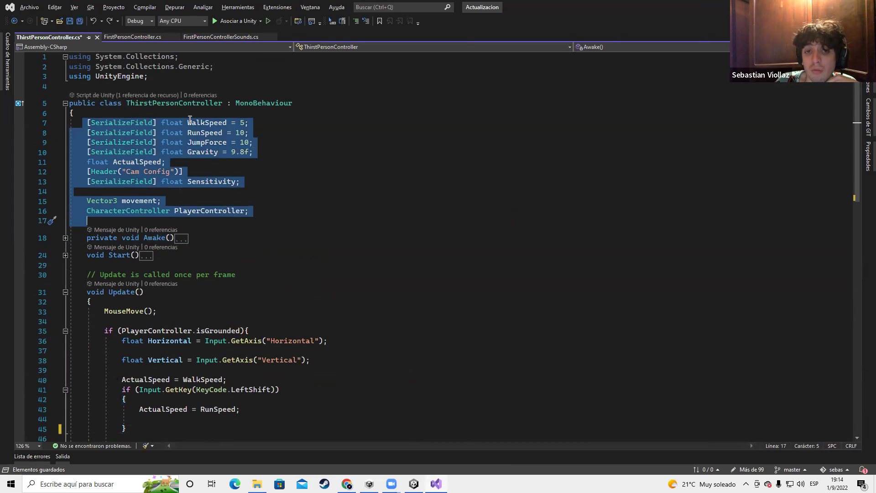
double_click(189, 122)
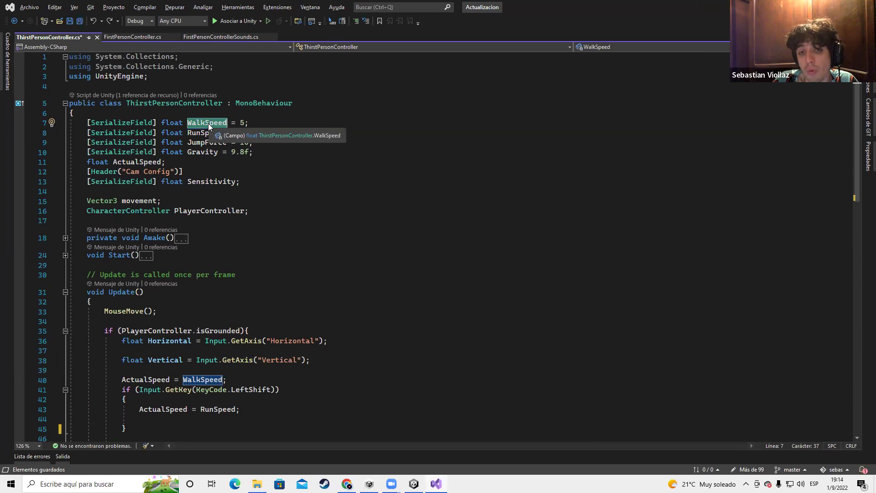
double_click(208, 133)
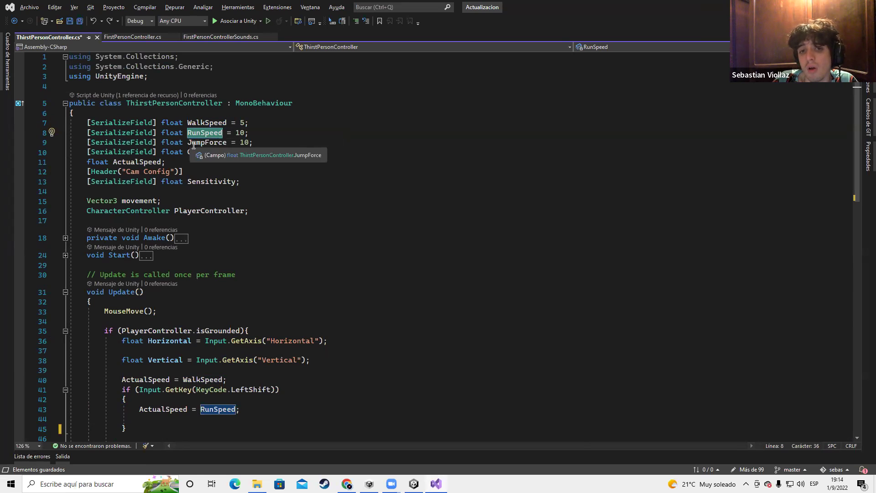
double_click(198, 143)
double_click(201, 153)
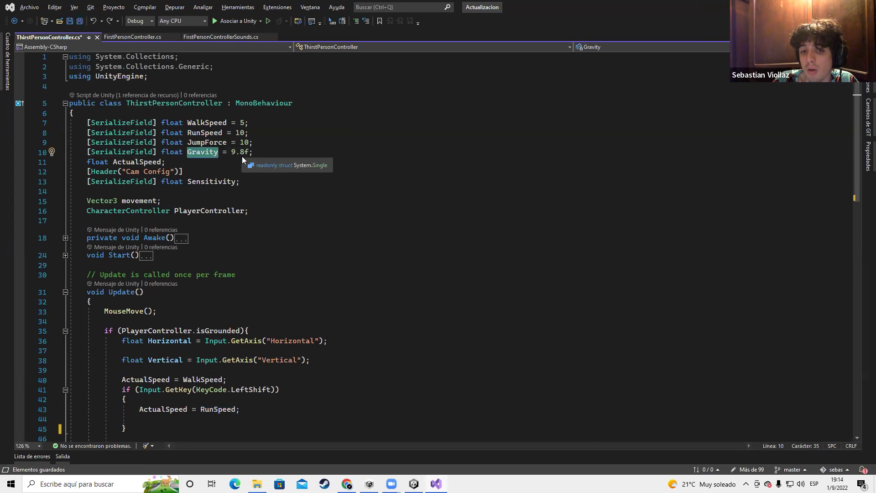
scroll(206, 150, "down", 1)
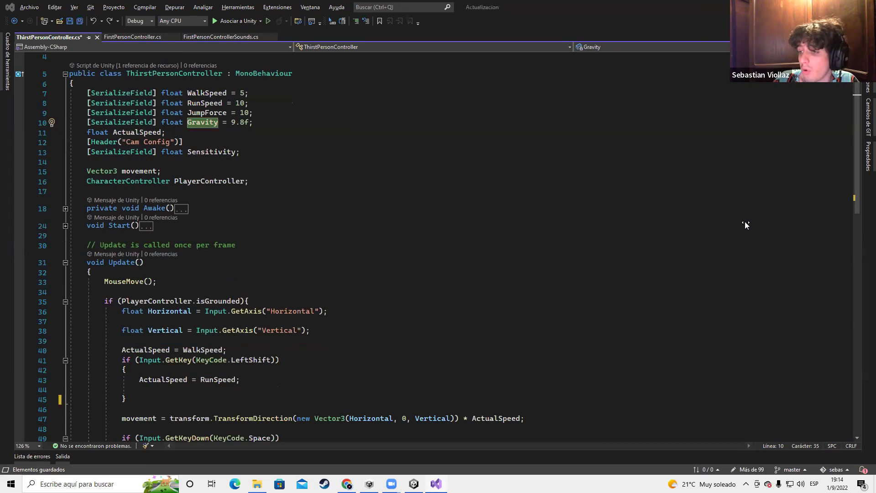
Move the float ActualSpeed declaration from line 11 to below Sensitivity
key("alt+Tab")
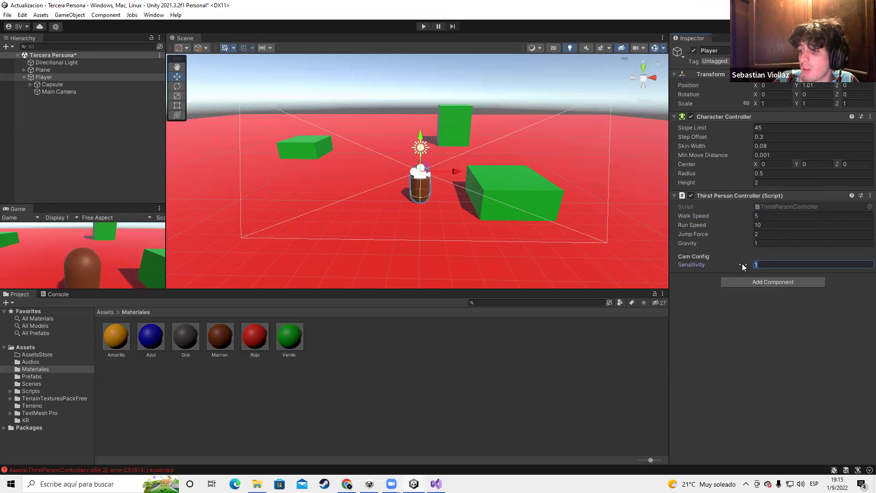
key("alt+Tab")
left_click(213, 155)
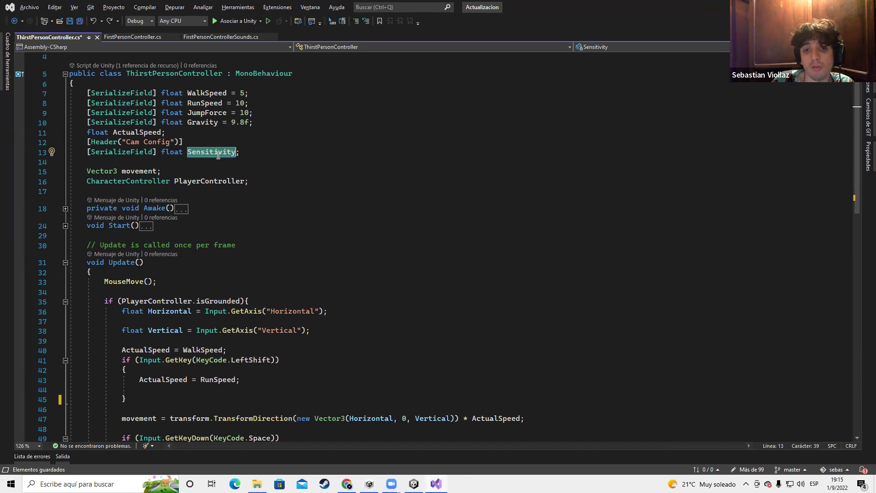
left_click(164, 132)
triple_click(167, 131)
key("ctrl+c")
key("Delete")
left_click(164, 152)
key("Return")
key("ctrl+v")
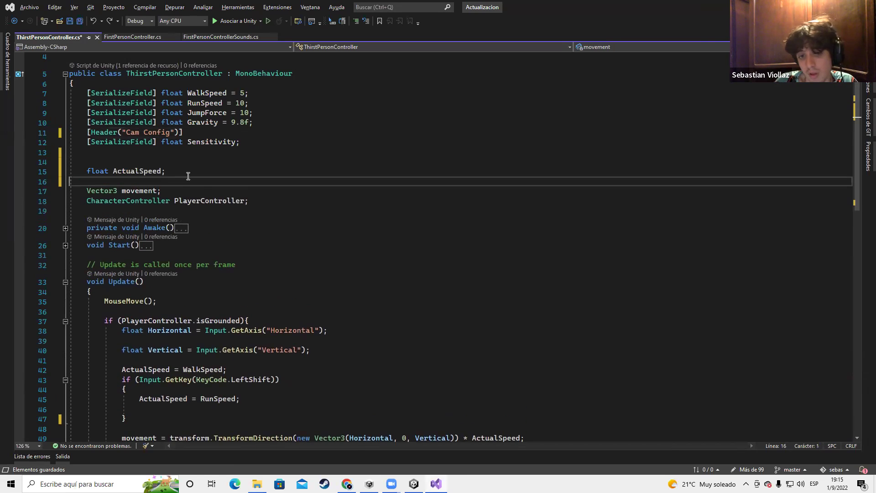
key("Delete")
Highlight the references of ActualSpeed, movement and PlayerController among the private fields
left_click_drag(249, 191, 82, 167)
double_click(129, 173)
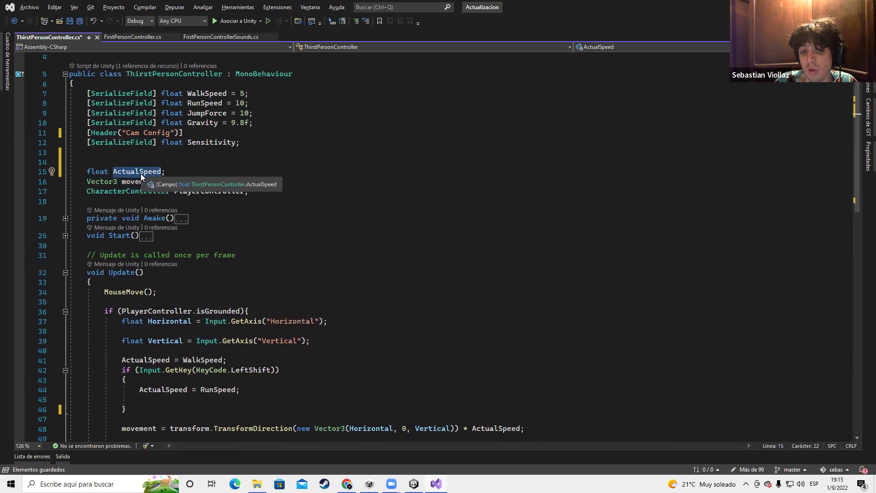
left_click(136, 182)
left_click(189, 195)
key("alt+Tab")
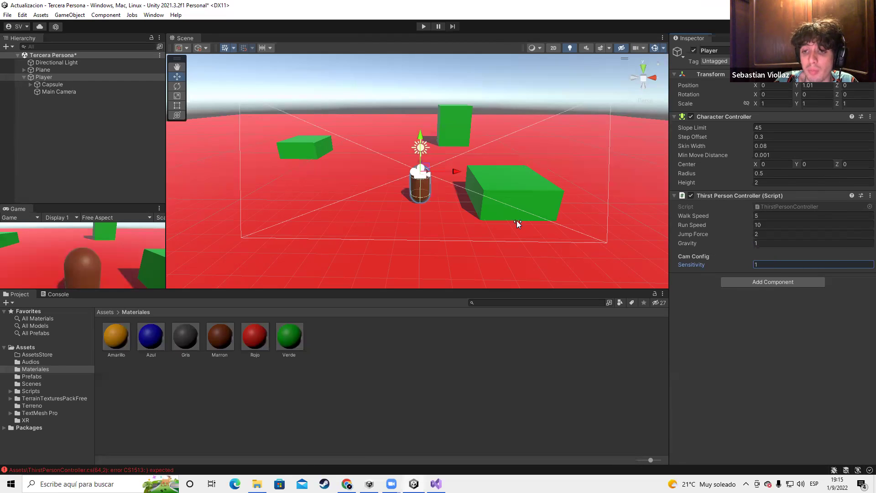
Switch to Unity so the saved ThirstPersonController script reloads, then go back to its code
key("alt+Tab")
key("alt+Tab")
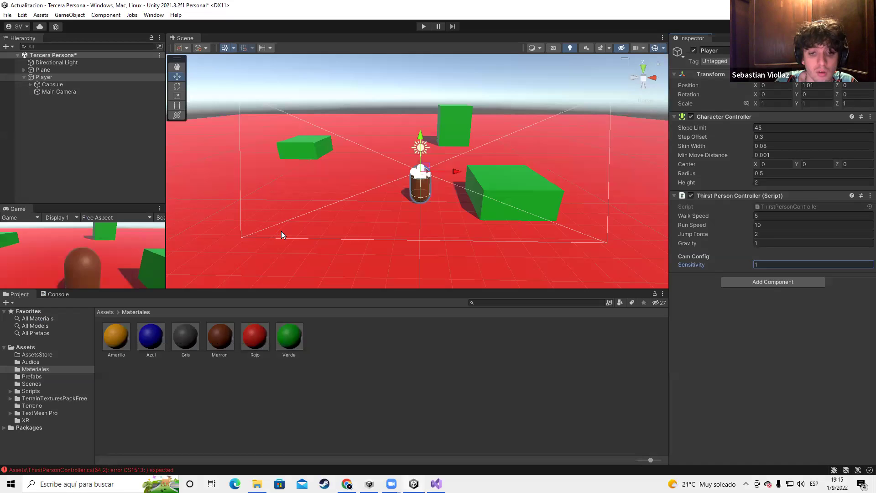
key("alt+Tab")
scroll(303, 277, "down", 4)
scroll(303, 277, "down", 2)
scroll(317, 305, "down", 4)
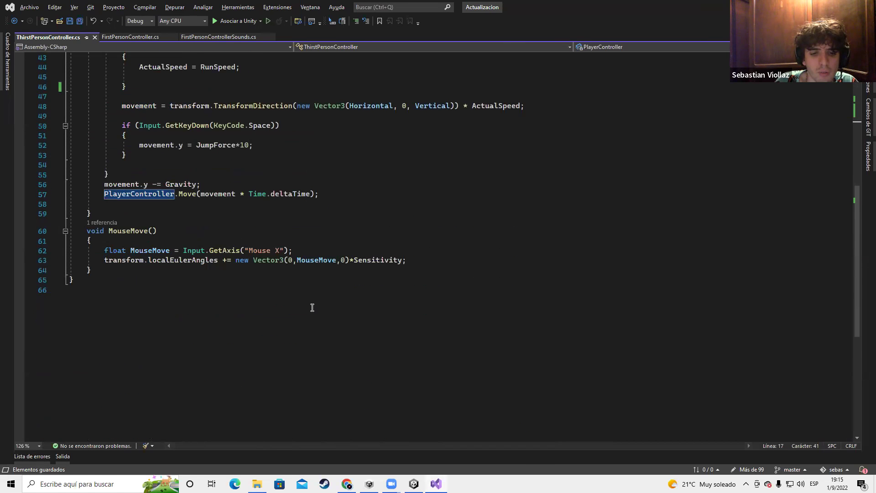
key("alt+Tab")
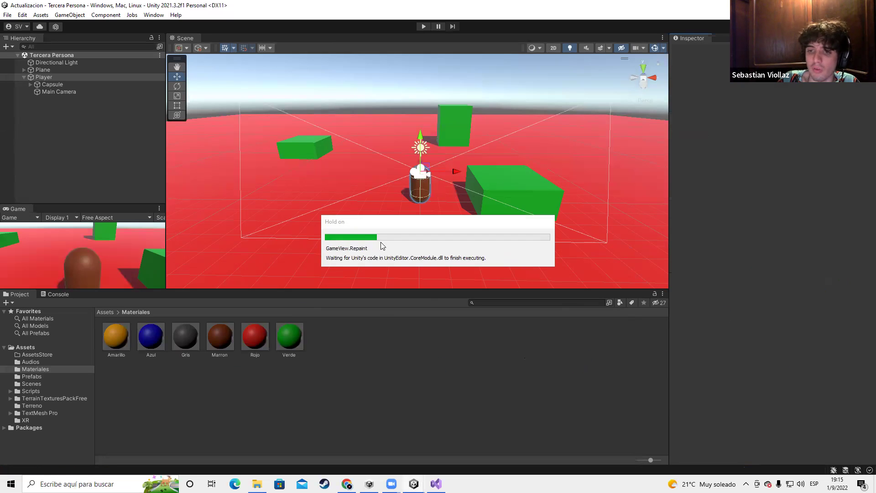
key("alt+Tab")
Highlight the isGrounded check and the grounded movement block on lines 37–53
scroll(185, 229, "up", 6)
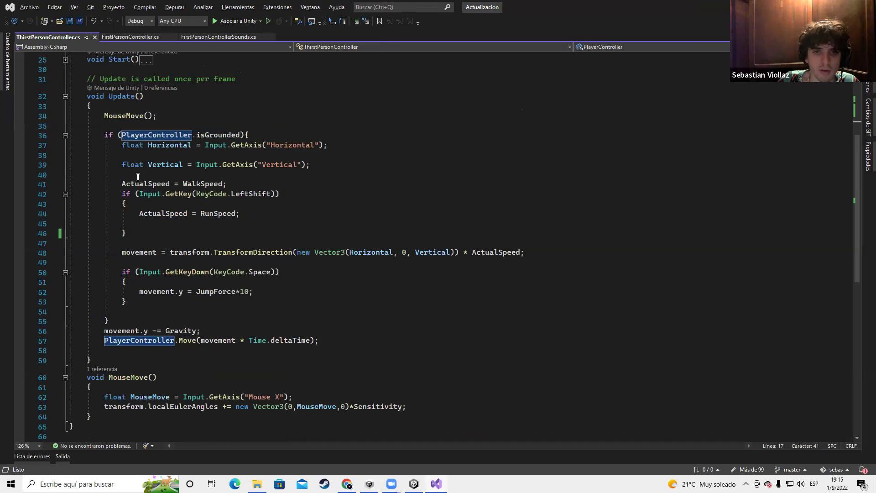
left_click(106, 156)
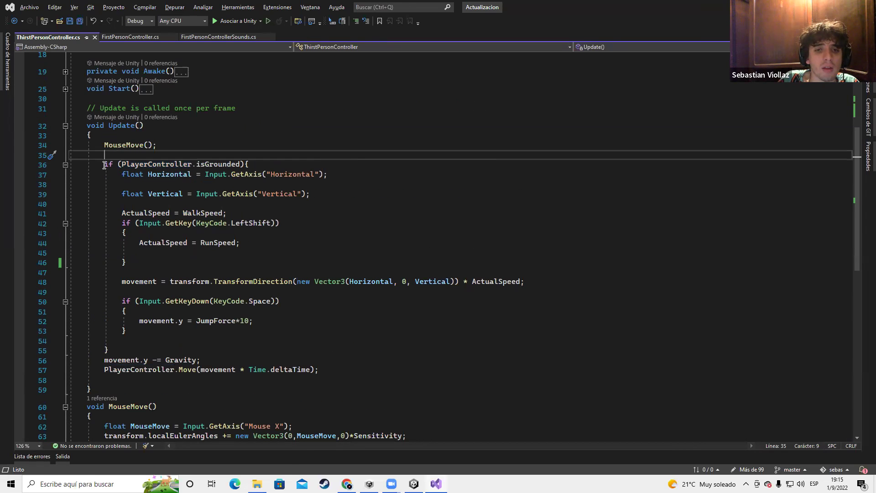
left_click_drag(104, 165, 251, 164)
left_click(151, 183)
left_click_drag(117, 175, 284, 332)
left_click(104, 204)
left_click_drag(123, 174, 186, 175)
left_click(120, 175)
Point out the Horizontal variable and its "Horizontal" GetAxis read on line 37
double_click(185, 175)
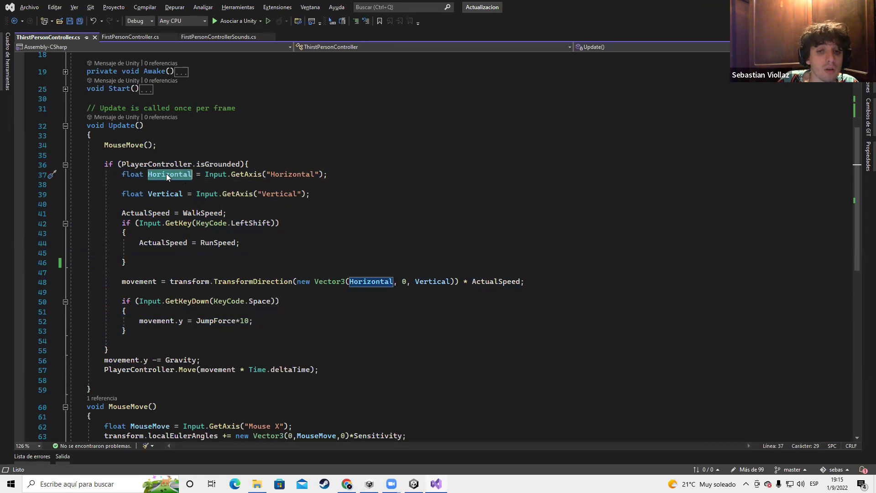
left_click(166, 175)
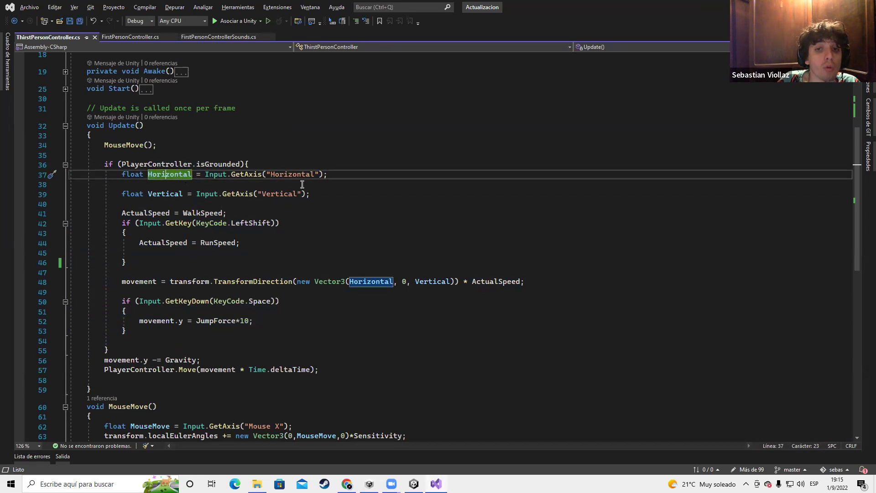
triple_click(184, 175)
double_click(182, 177)
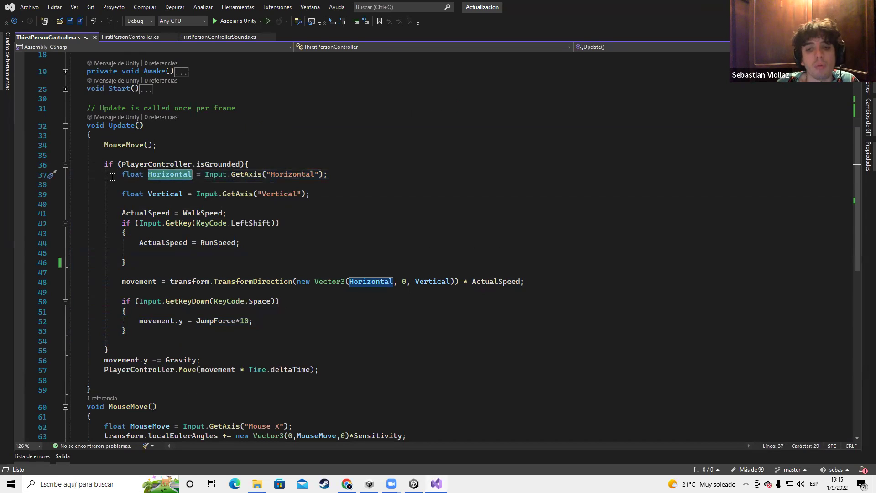
left_click_drag(205, 174, 323, 178)
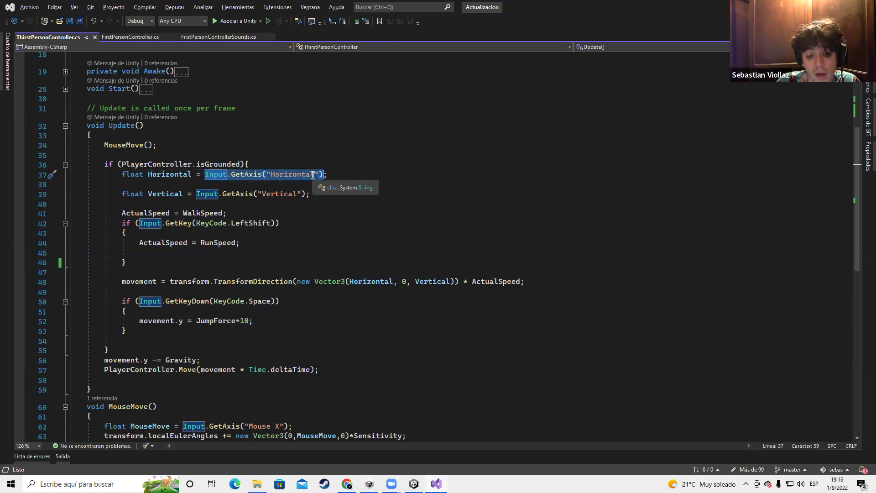
left_click(273, 155)
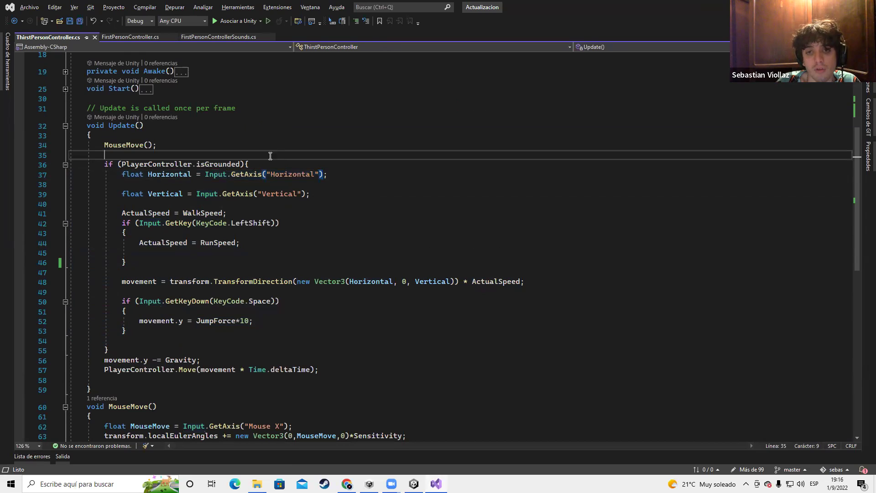
left_click_drag(206, 174, 294, 177)
double_click(291, 176)
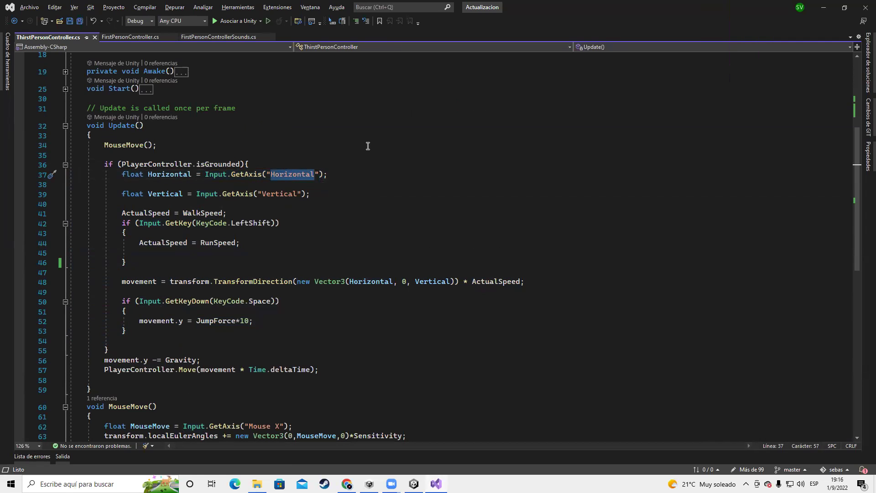
left_click_drag(329, 175, 205, 176)
Highlight the "Vertical" axis read on line 39 and keep one blank line after it
left_click_drag(320, 195, 195, 191)
left_click(160, 195)
double_click(282, 194)
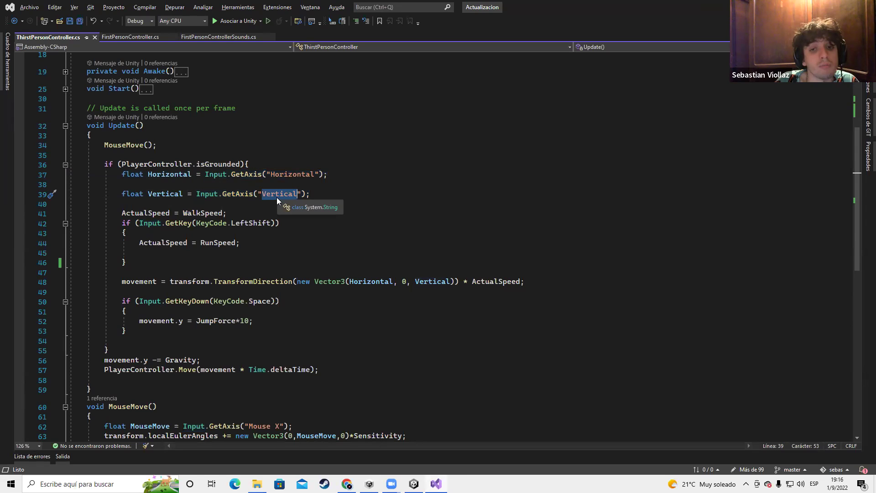
left_click(132, 204)
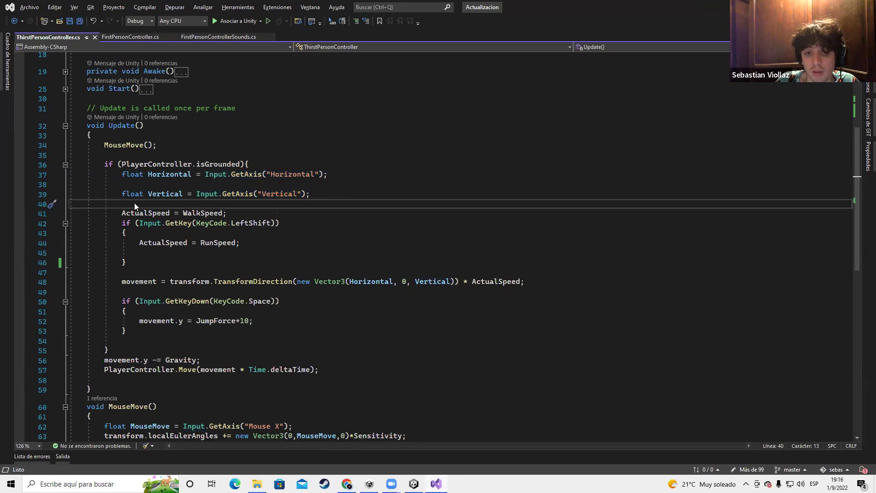
left_click(88, 208)
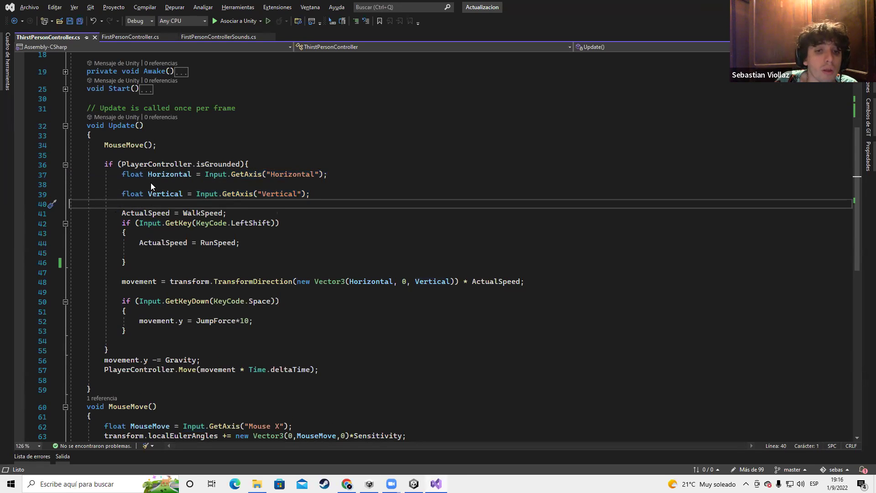
key("Delete")
left_click(169, 183)
left_click(323, 190)
key("Return")
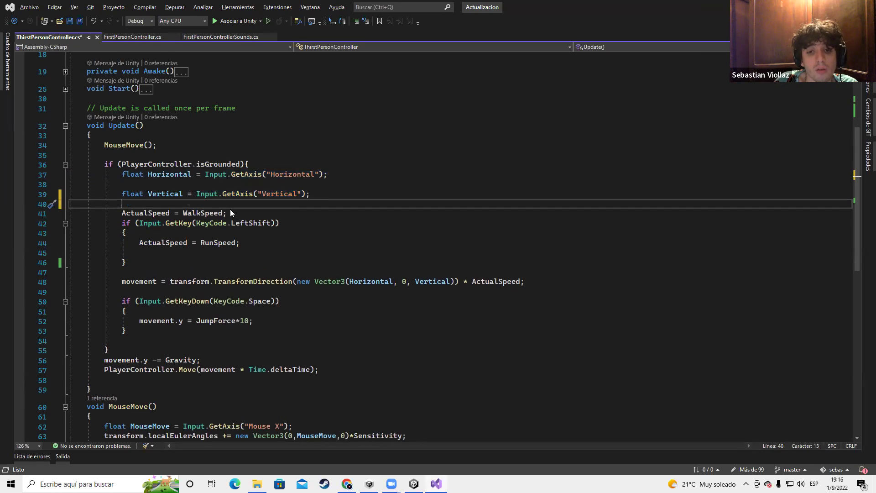
Add a blank line after ActualSpeed = WalkSpeed and jump to the float ActualSpeed declaration
left_click(230, 211)
key("Return")
double_click(136, 214)
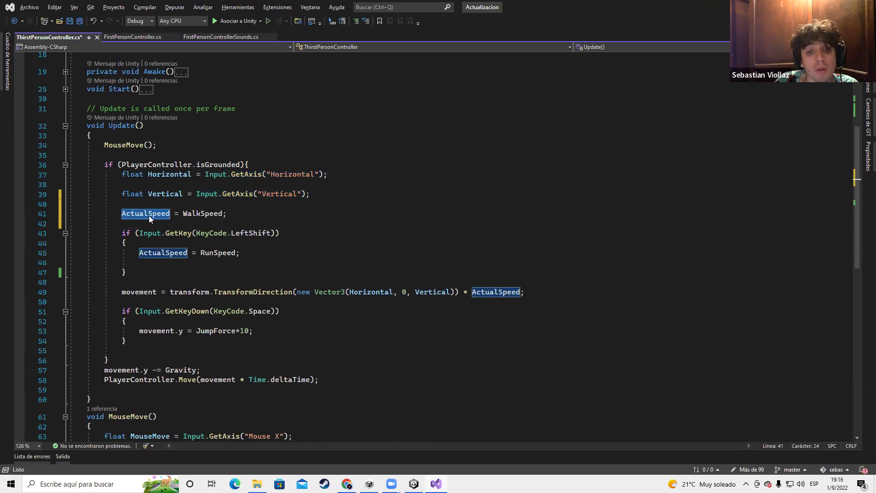
key("F12")
left_click_drag(165, 112, 84, 112)
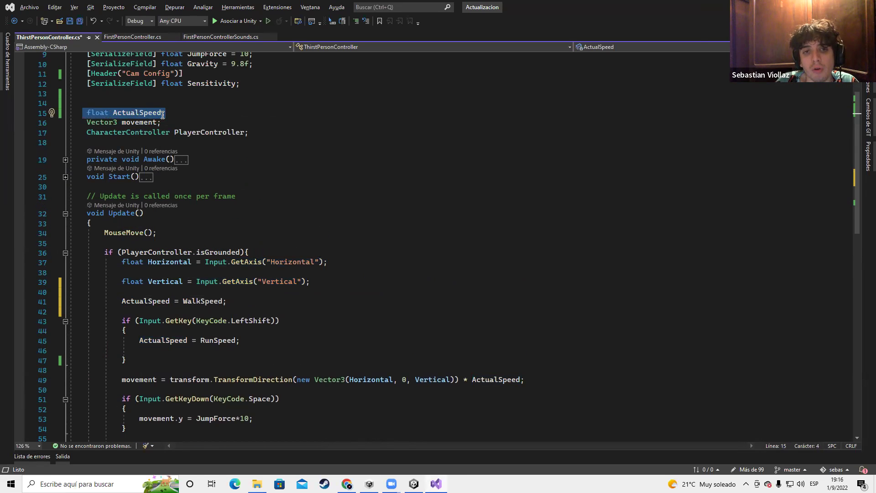
scroll(225, 261, "down", 2)
Highlight WalkSpeed, the LeftShift key check and RunSpeed in the running if block
double_click(222, 242)
left_click_drag(113, 262, 203, 300)
double_click(251, 262)
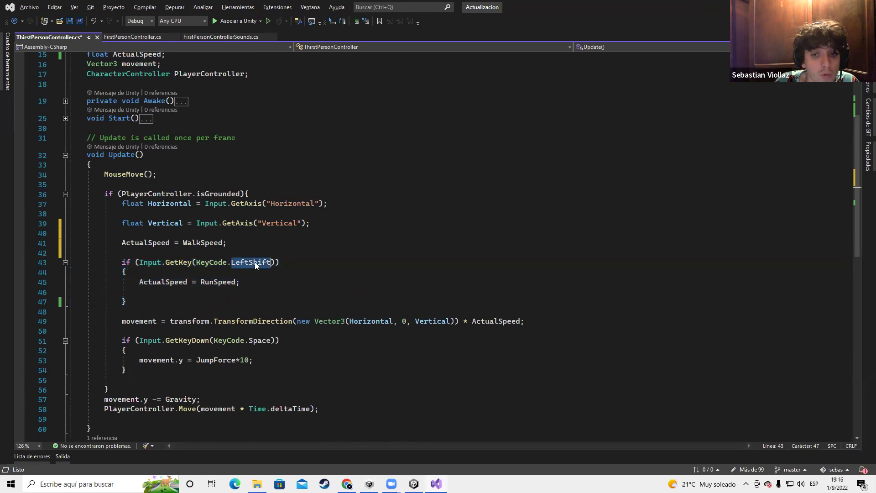
double_click(204, 281)
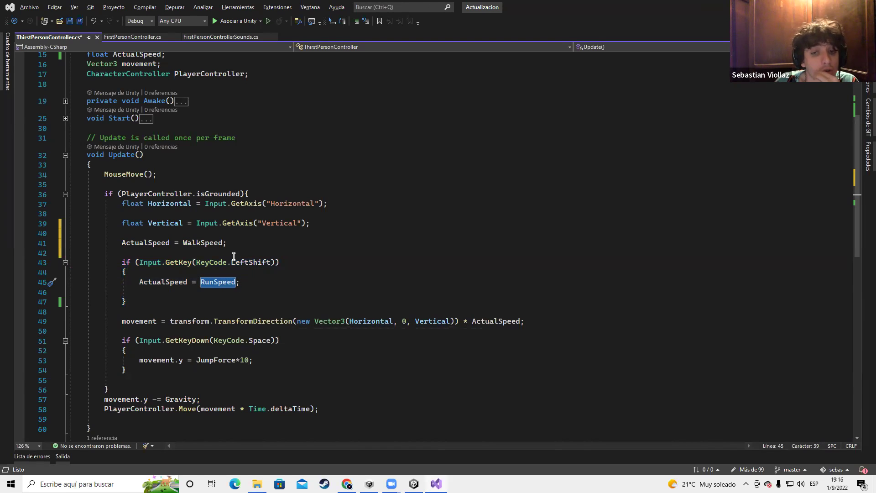
double_click(164, 282)
left_click_drag(201, 282, 237, 283)
left_click_drag(237, 283, 201, 282)
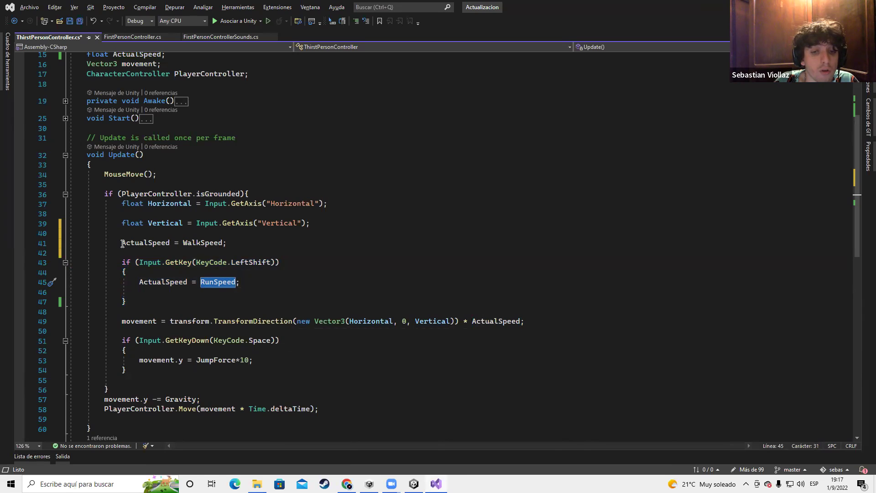
left_click_drag(122, 263, 127, 302)
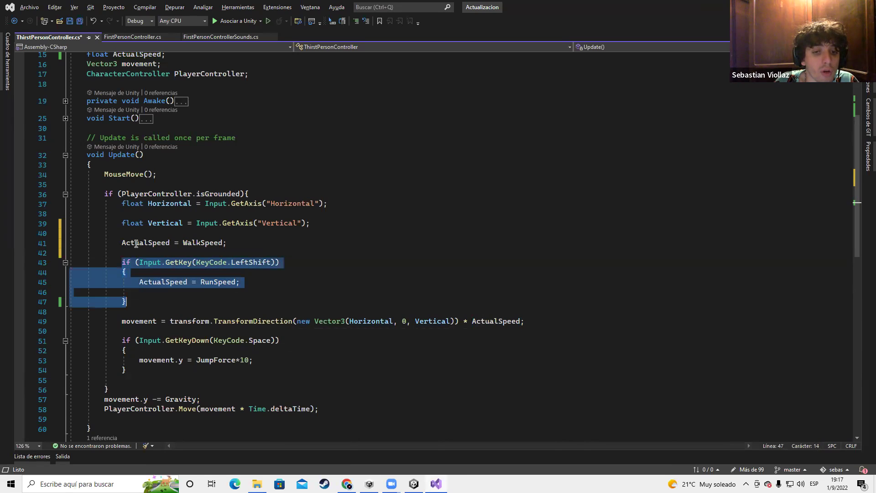
Reselect the WalkSpeed assignment on line 41 and the RunSpeed assignment on line 45
left_click_drag(122, 244, 210, 247)
left_click(203, 247)
double_click(204, 247)
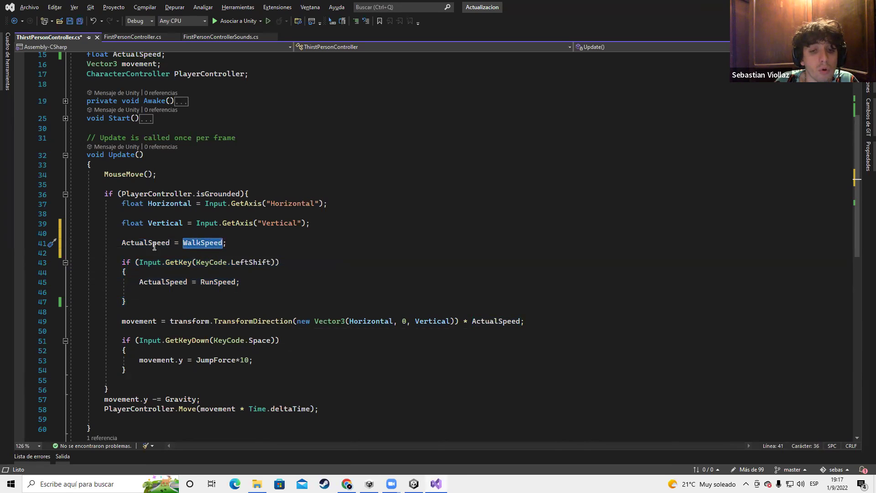
left_click_drag(200, 283, 236, 278)
triple_click(235, 278)
key("Home")
key("shift+Down")
Highlight the movement calculation on line 49
scroll(235, 278, "down", 2)
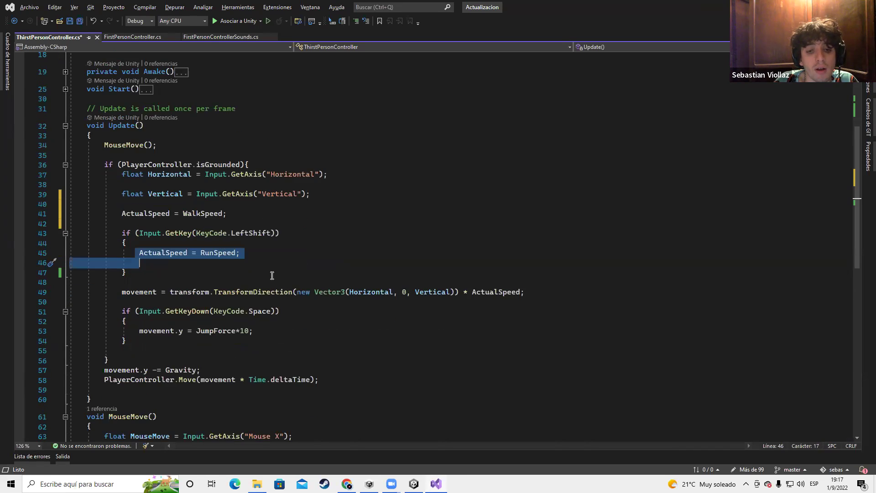
left_click(122, 262)
left_click_drag(122, 262, 626, 261)
left_click_drag(525, 262, 116, 264)
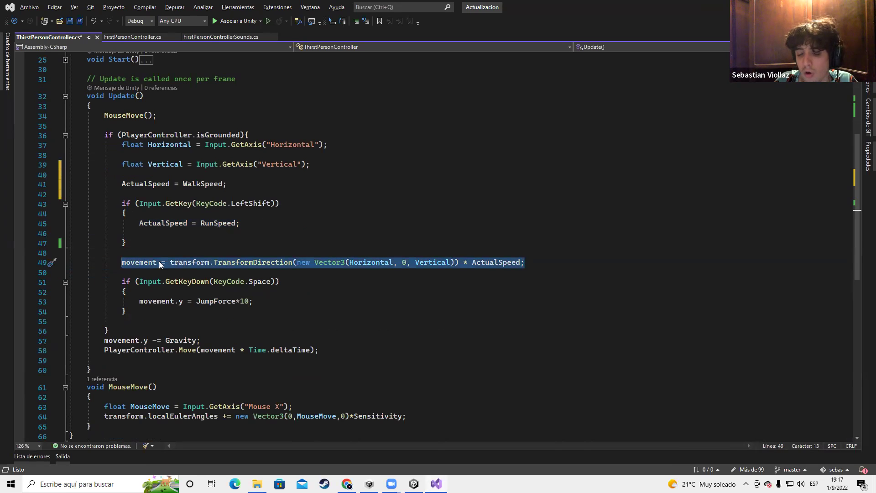
left_click(123, 256)
left_click_drag(122, 262, 633, 274)
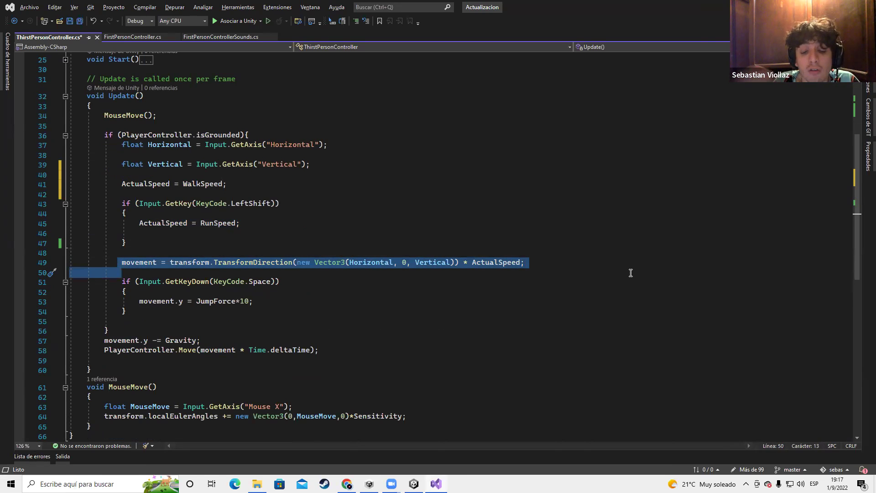
left_click(398, 221)
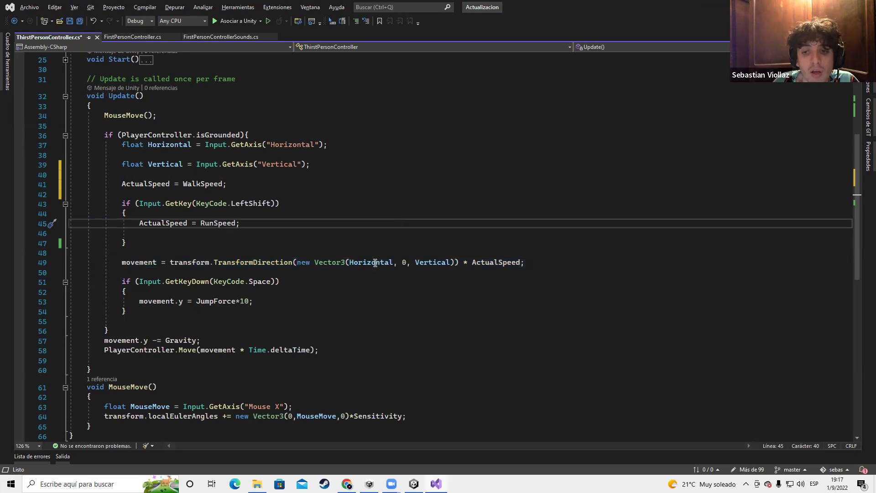
left_click_drag(393, 262, 350, 264)
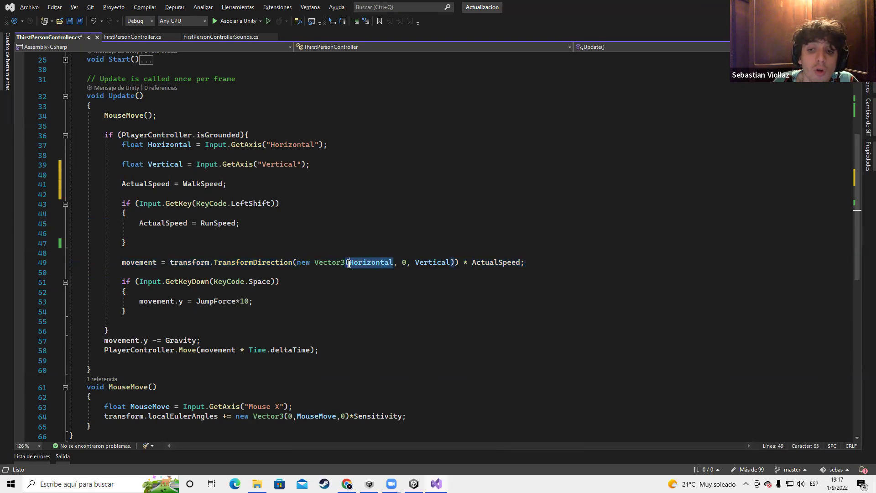
left_click(358, 264)
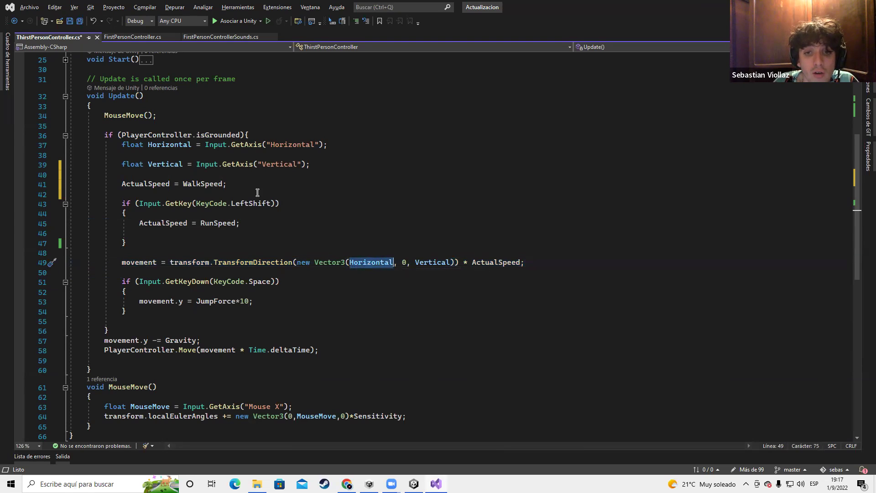
left_click_drag(148, 145, 328, 145)
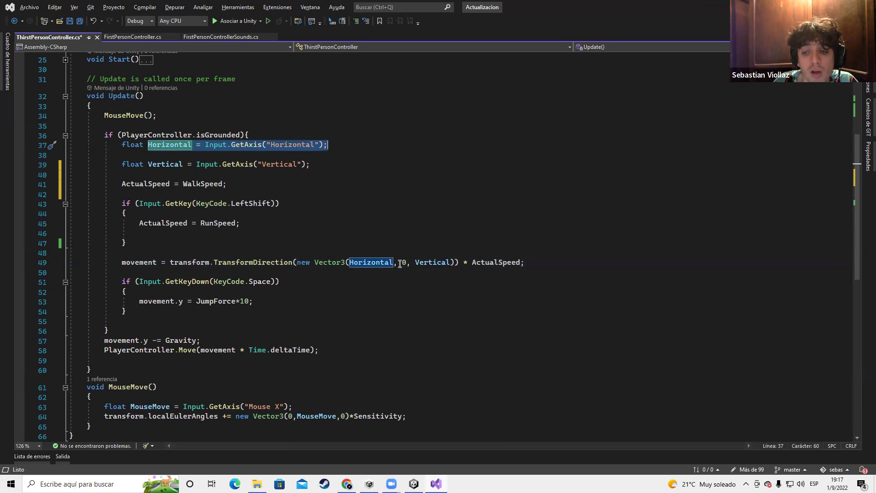
left_click_drag(414, 262, 456, 262)
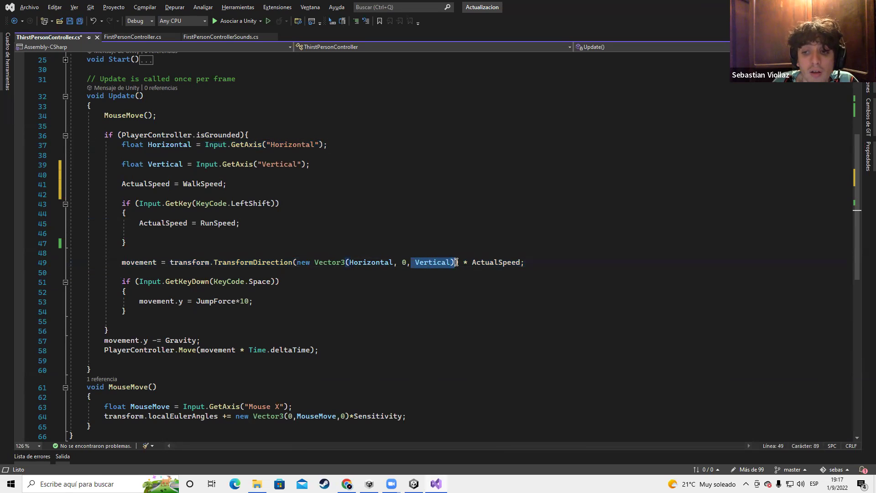
left_click(485, 187)
left_click_drag(470, 262, 521, 268)
left_click(496, 269)
double_click(491, 263)
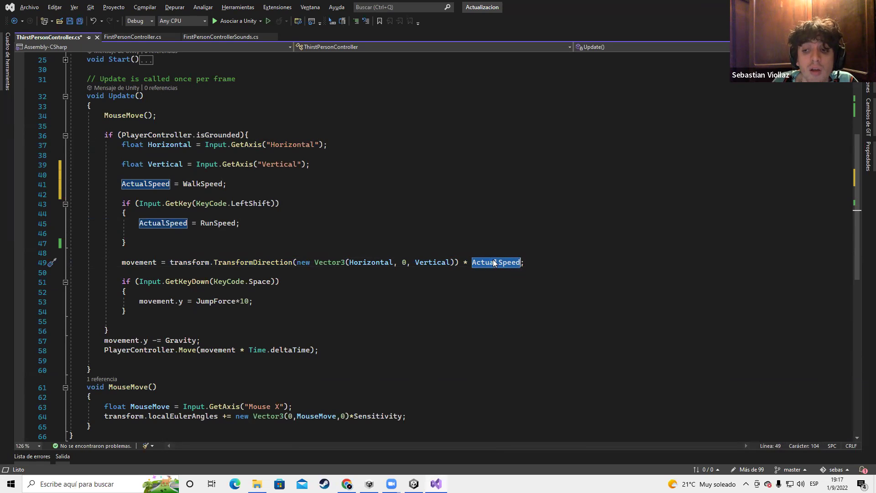
left_click_drag(239, 224, 197, 223)
double_click(212, 224)
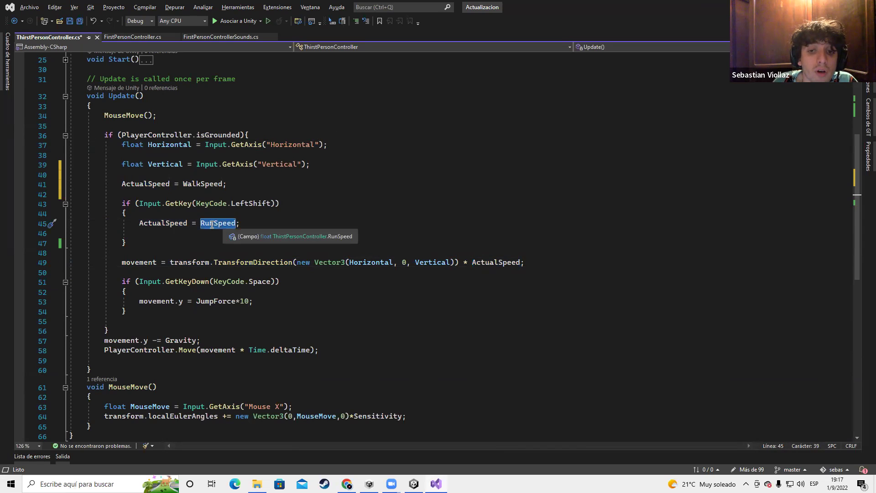
scroll(217, 227, "up", 7)
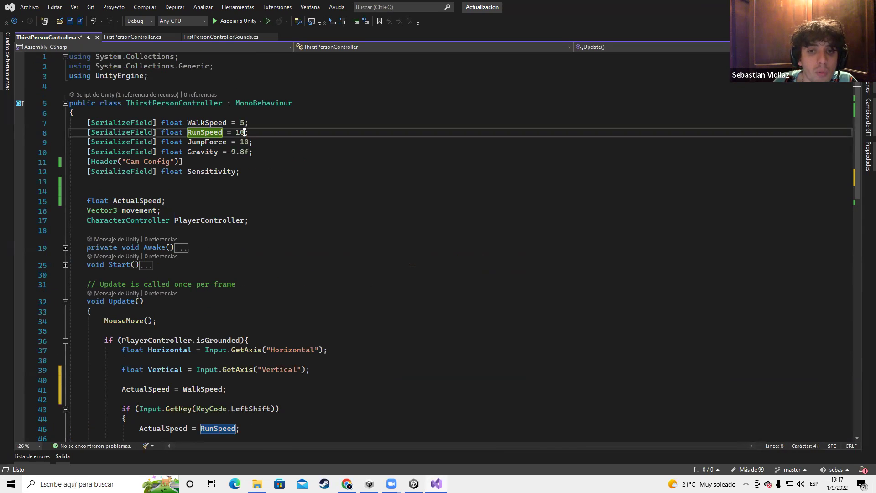
double_click(240, 132)
left_click(246, 122)
scroll(290, 203, "down", 7)
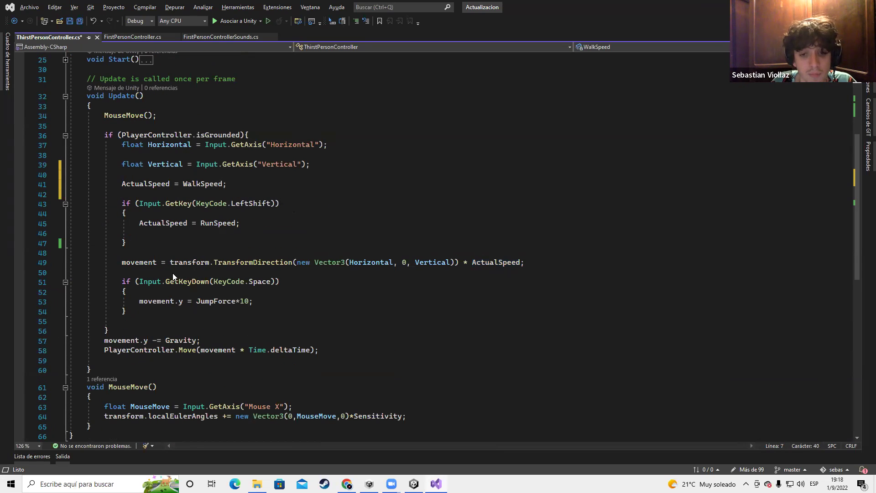
left_click_drag(117, 288, 251, 302)
Point out movement on lines 49 and 53 and the 0 y component of its Vector3
left_click(213, 311)
key("Home")
double_click(155, 302)
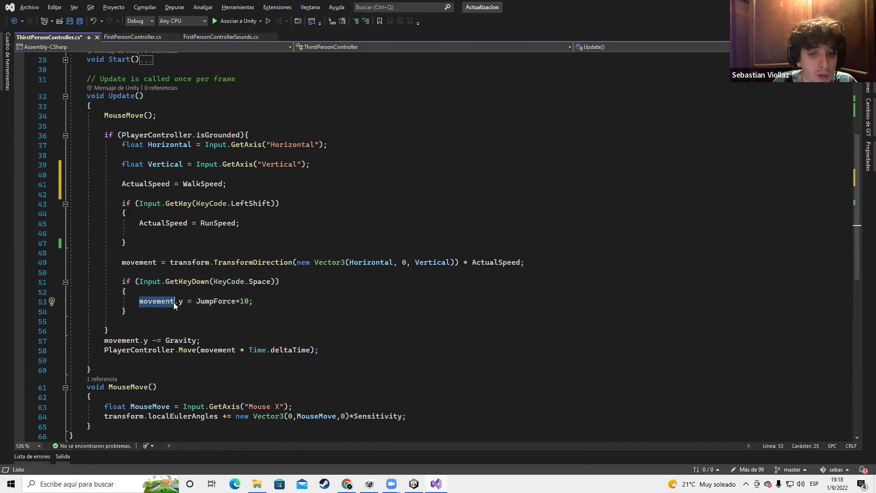
double_click(150, 265)
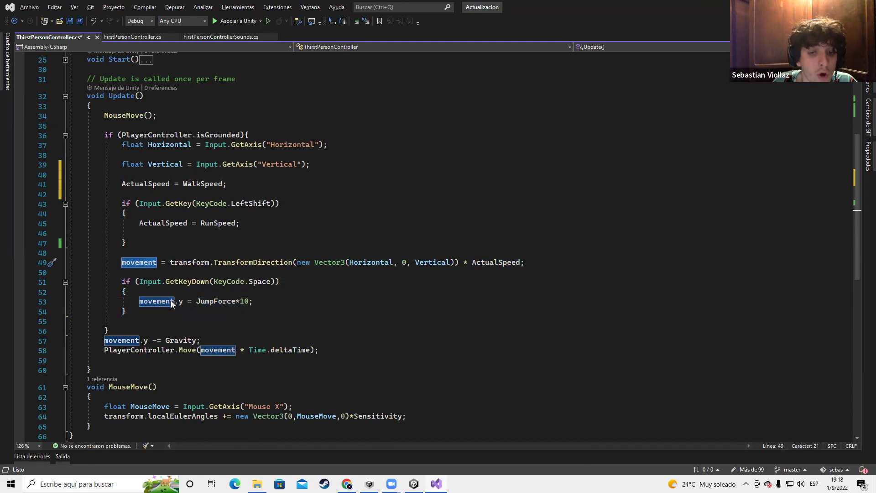
left_click(180, 303)
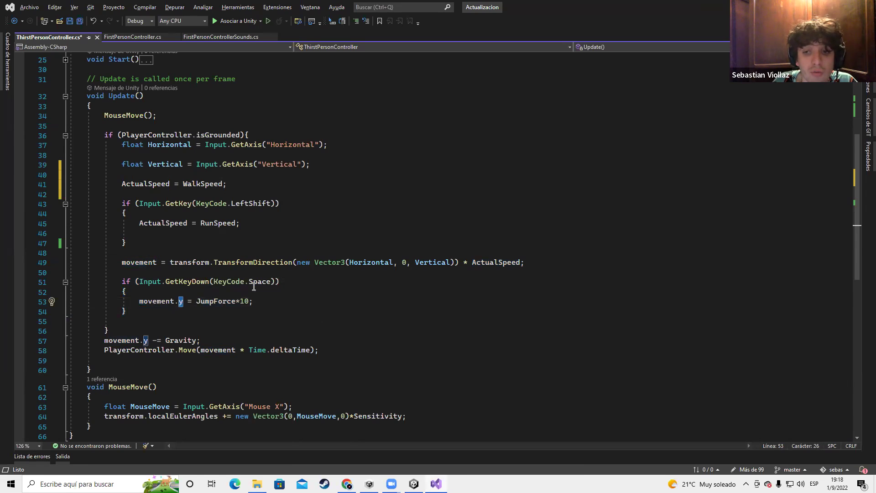
double_click(406, 262)
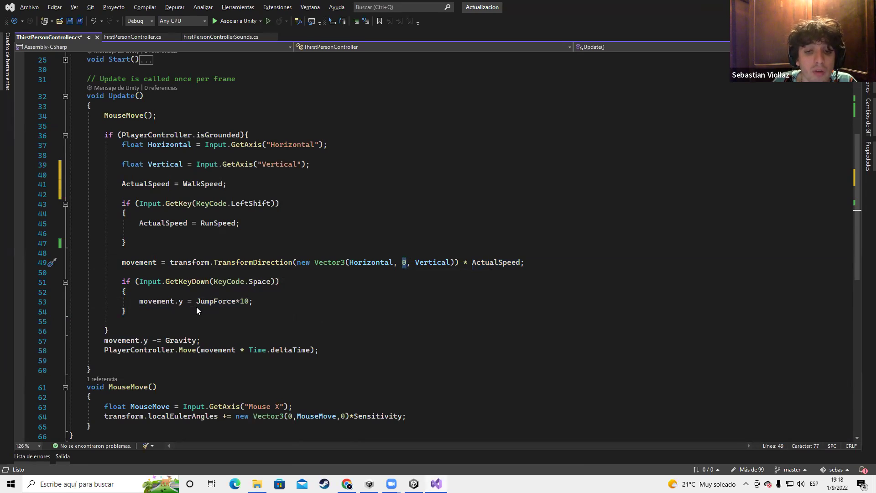
Highlight the JumpForce*10 value and Space key check, then save ThirstPersonController.cs
left_click_drag(197, 304, 245, 302)
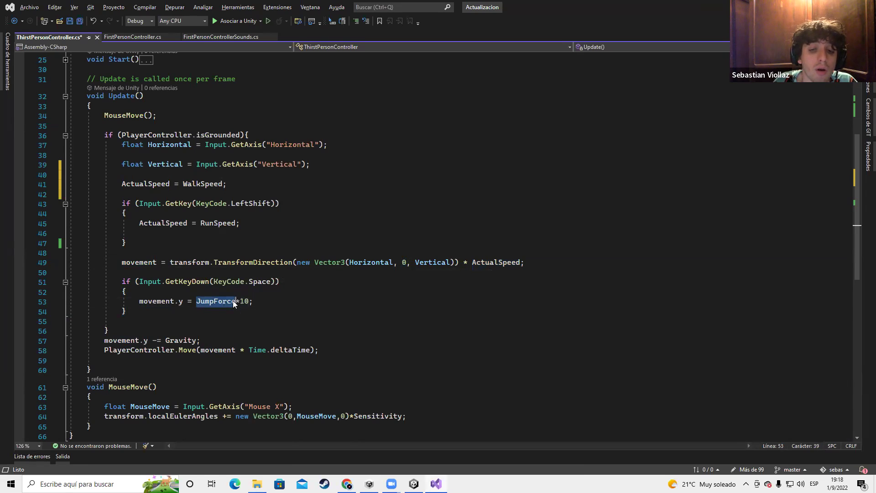
double_click(405, 263)
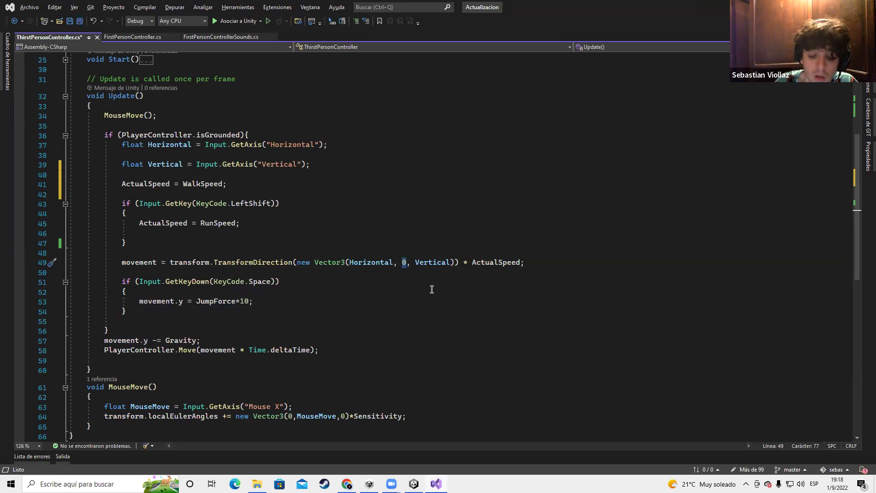
left_click_drag(120, 278, 269, 298)
double_click(263, 282)
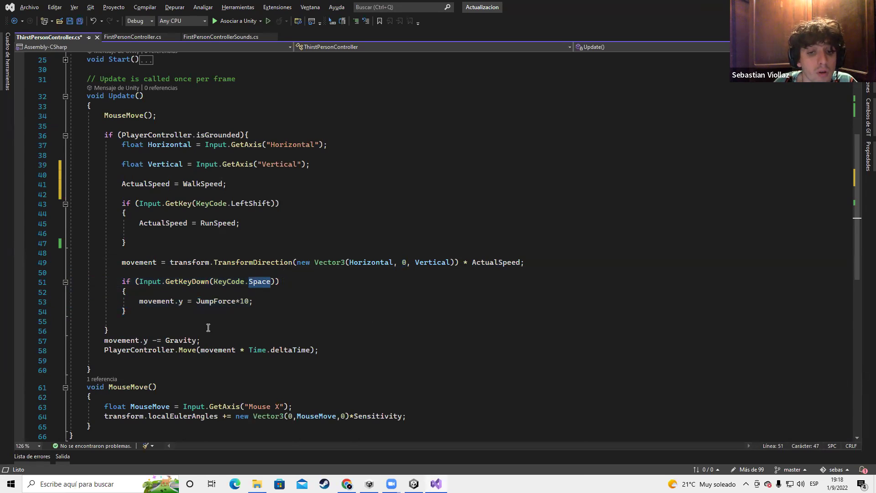
left_click_drag(182, 313, 121, 151)
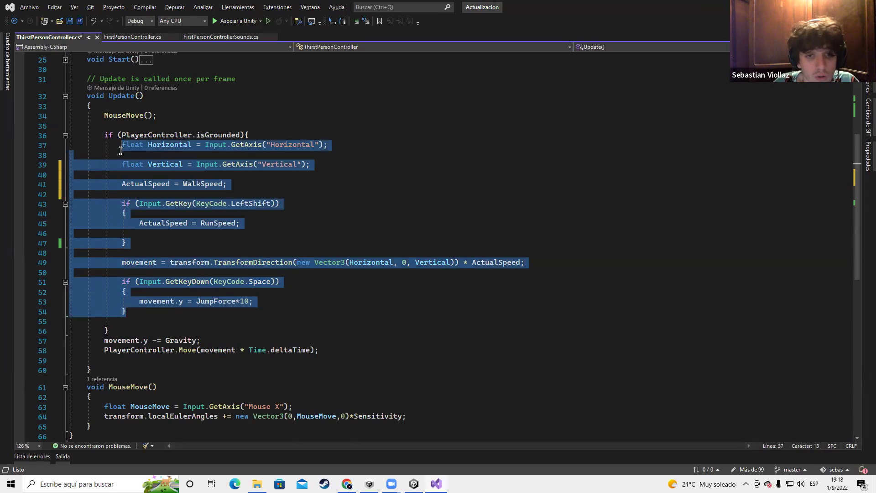
key("ctrl+s")
left_click(222, 203)
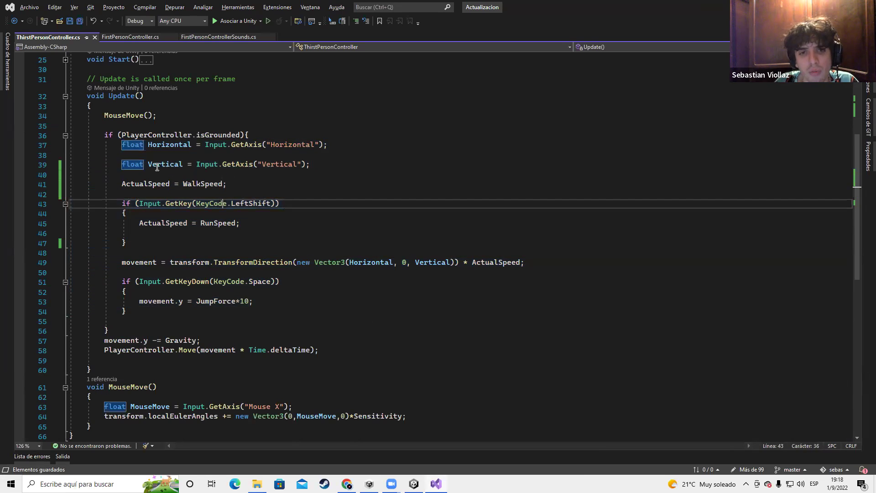
left_click_drag(121, 145, 320, 316)
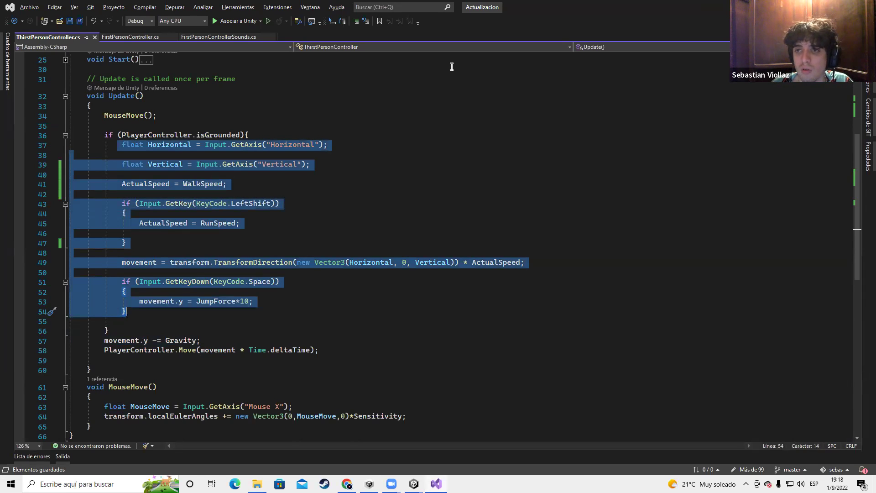
left_click(260, 135)
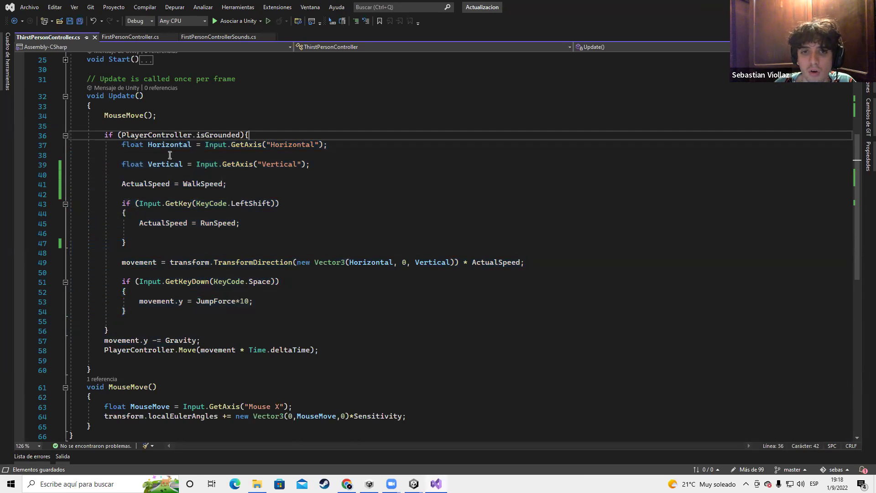
left_click_drag(117, 145, 316, 308)
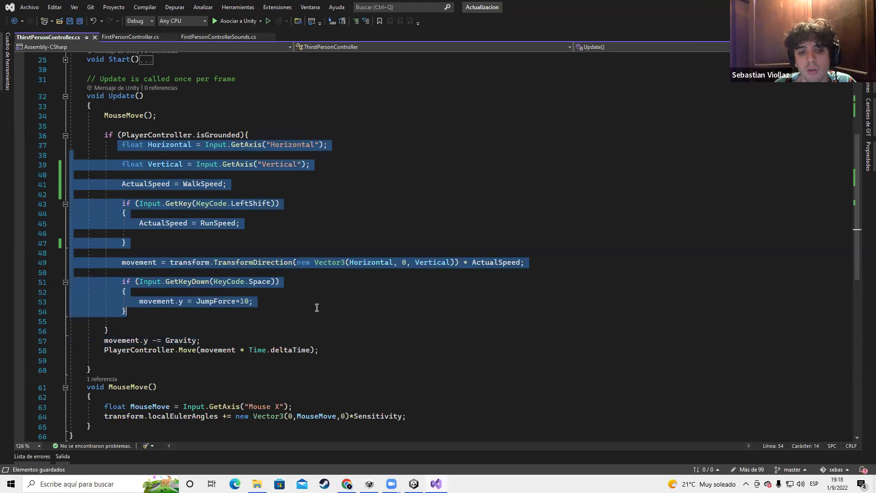
left_click(190, 310)
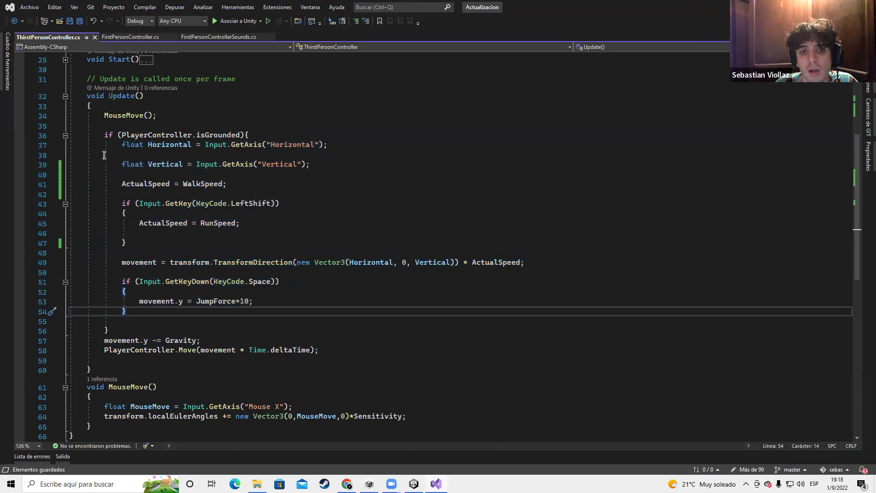
left_click_drag(122, 145, 309, 312)
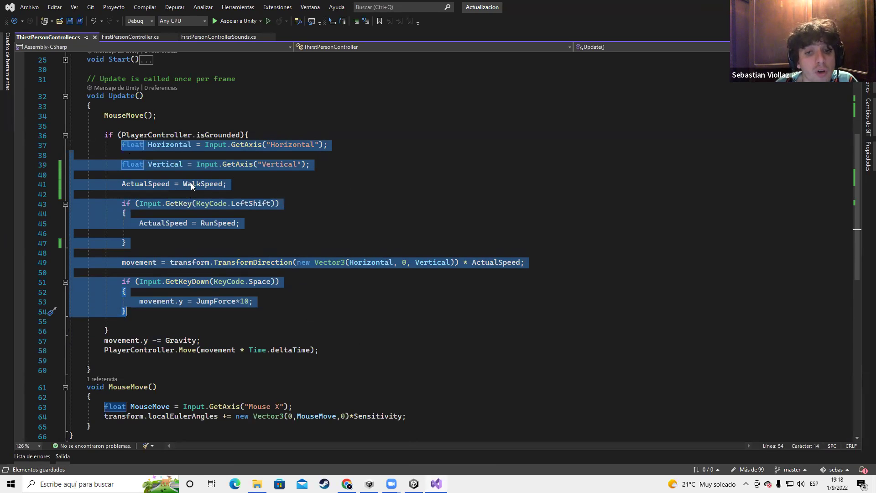
left_click(121, 262)
left_click_drag(121, 262, 533, 271)
left_click_drag(119, 145, 328, 308)
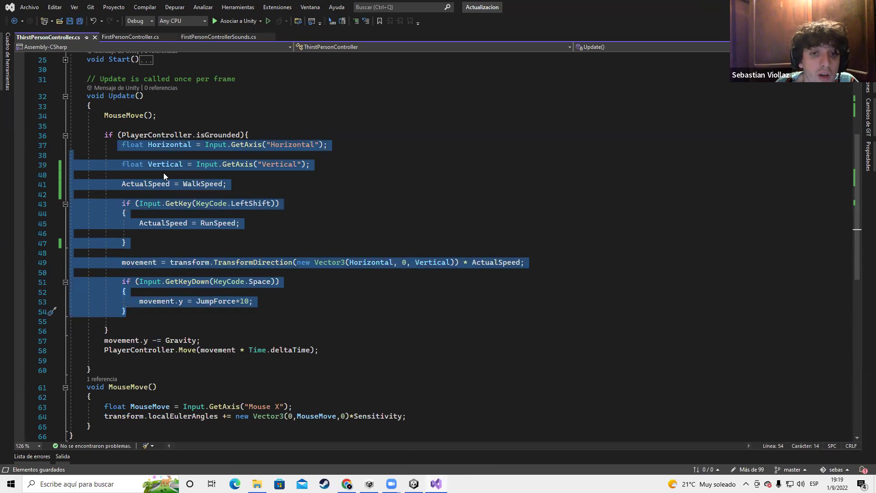
left_click_drag(104, 135, 254, 136)
left_click(242, 139)
double_click(109, 135)
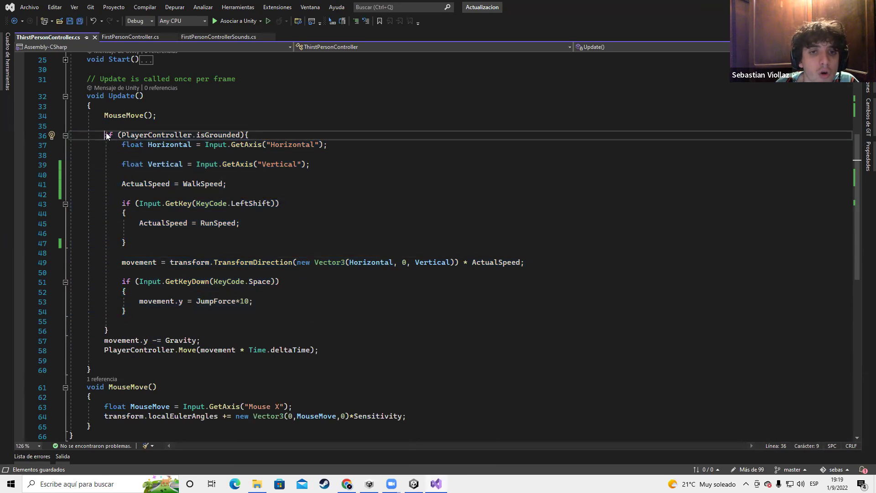
left_click(247, 136)
left_click(106, 330)
left_click_drag(122, 143, 128, 312)
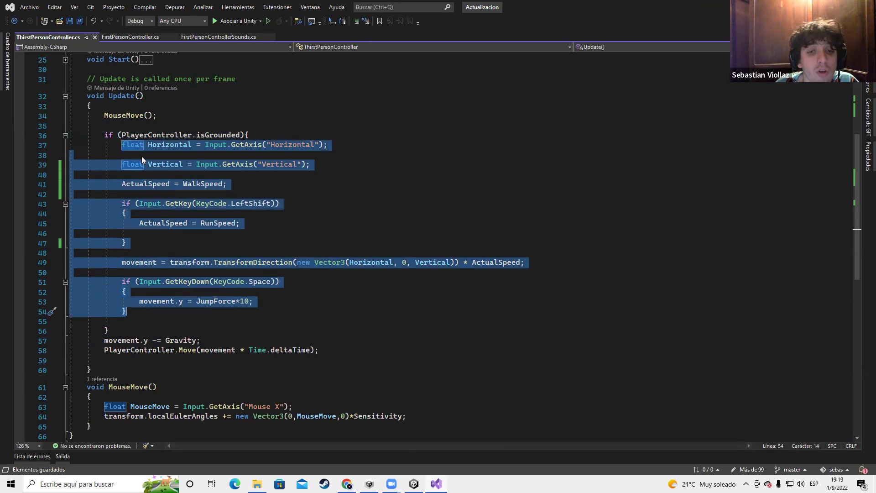
left_click_drag(119, 135, 244, 134)
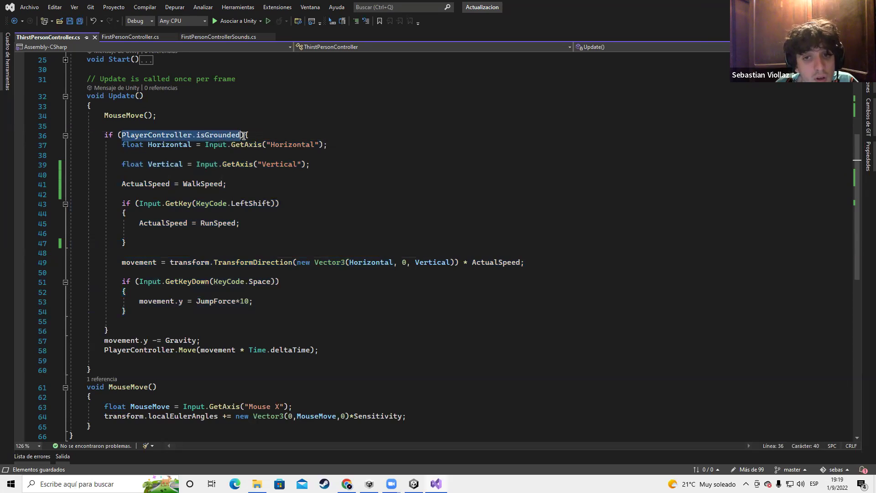
double_click(226, 135)
left_click(152, 137)
double_click(201, 136)
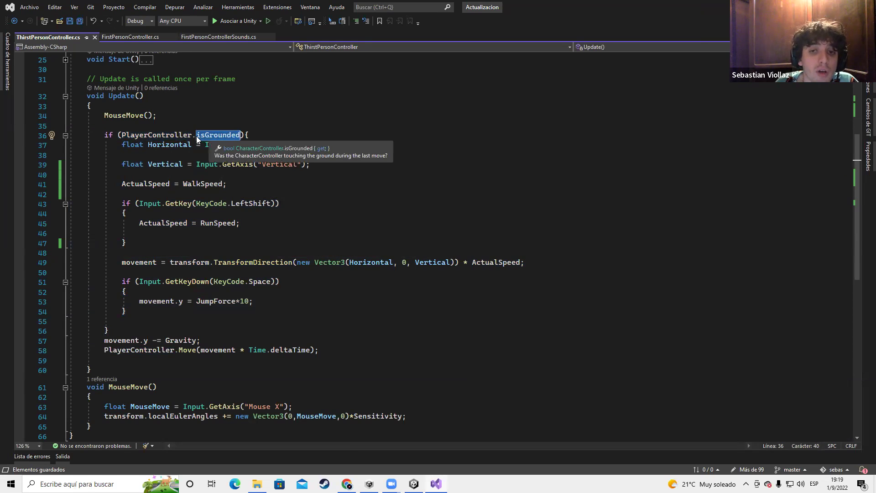
double_click(196, 135)
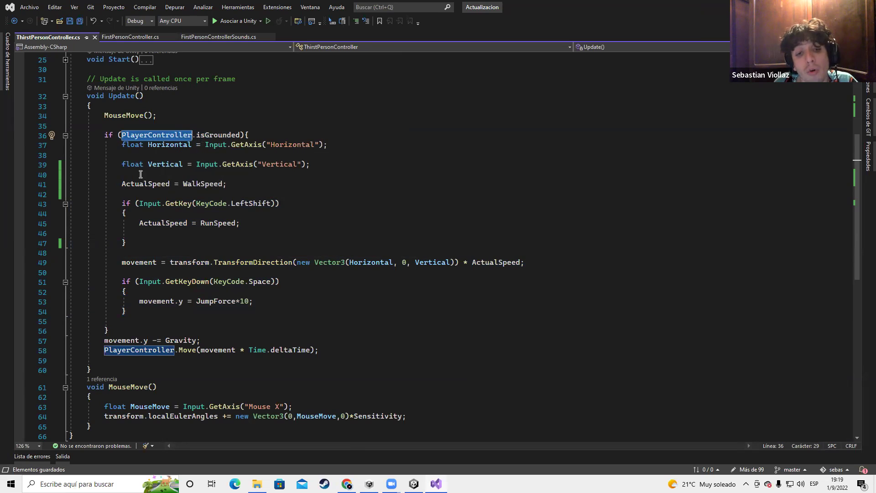
left_click_drag(116, 274, 289, 314)
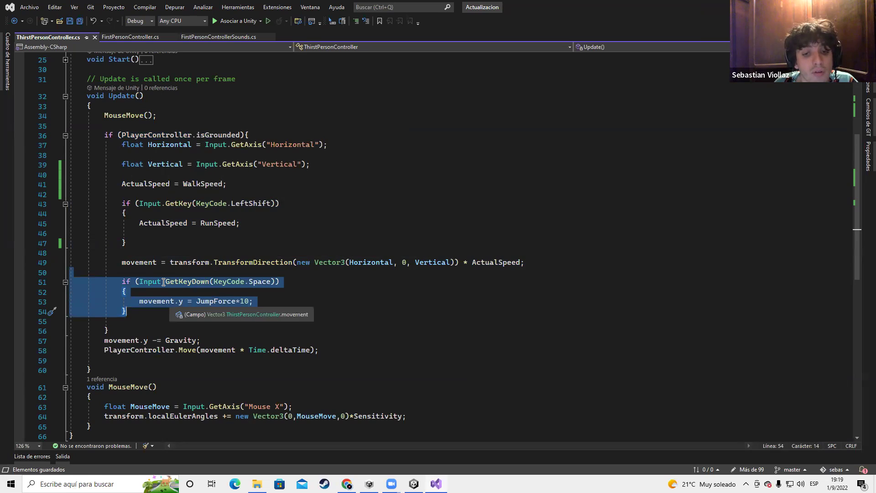
scroll(202, 274, "down", 1)
left_click(139, 301)
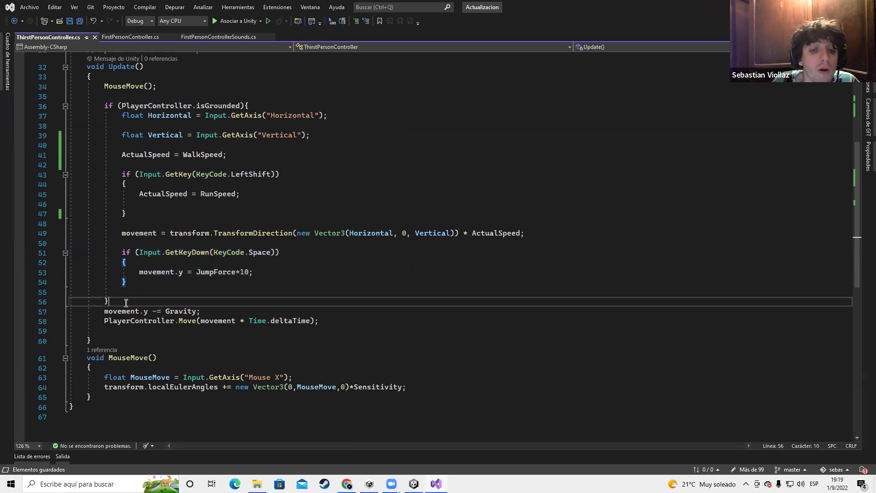
left_click_drag(97, 312, 213, 309)
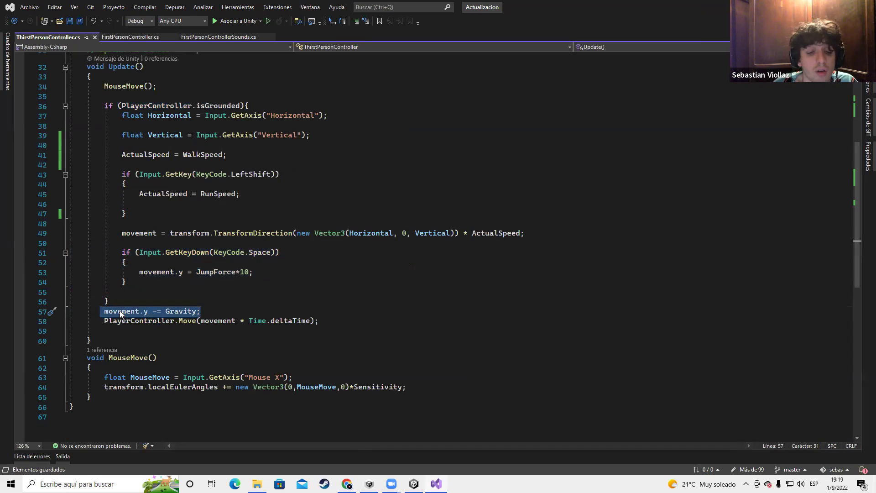
double_click(137, 312)
left_click(145, 312)
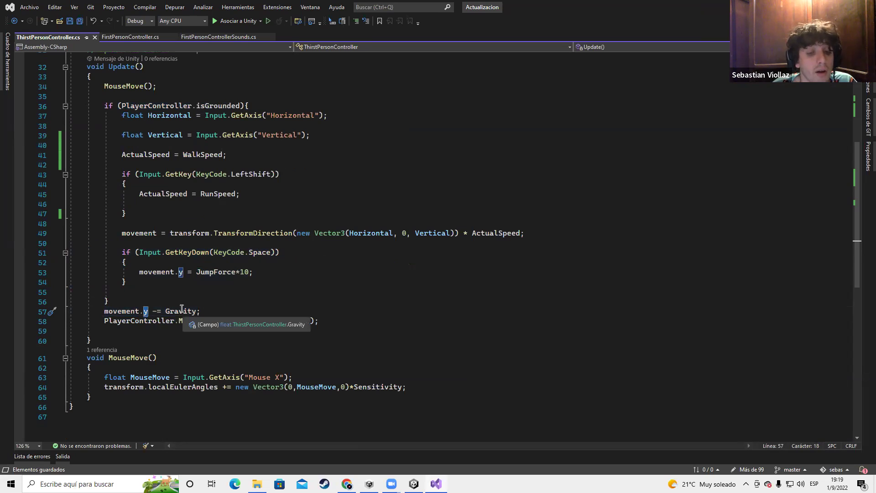
key("ctrl+Right")
key("ctrl+Right")
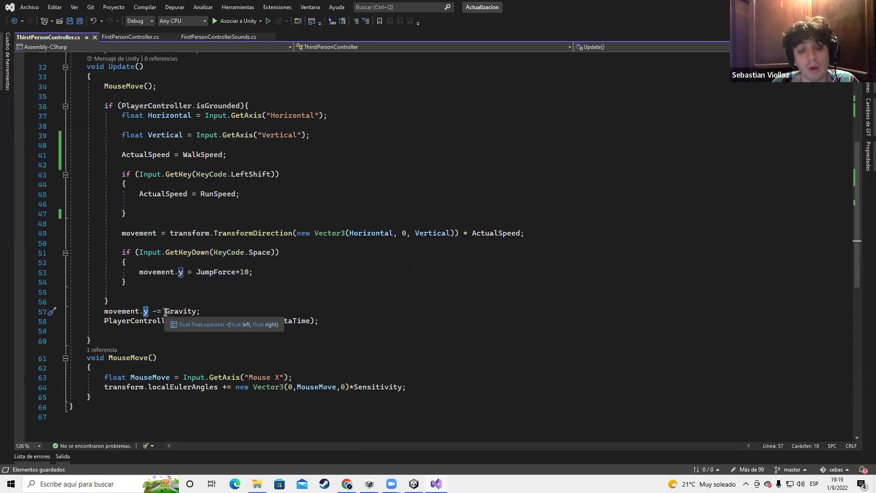
left_click(203, 314, "shift")
key("shift+Left")
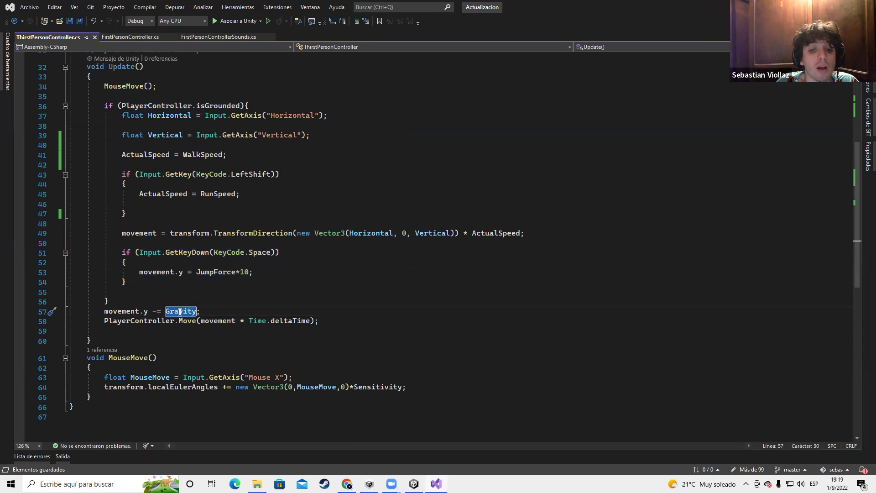
scroll(189, 313, "up", 7)
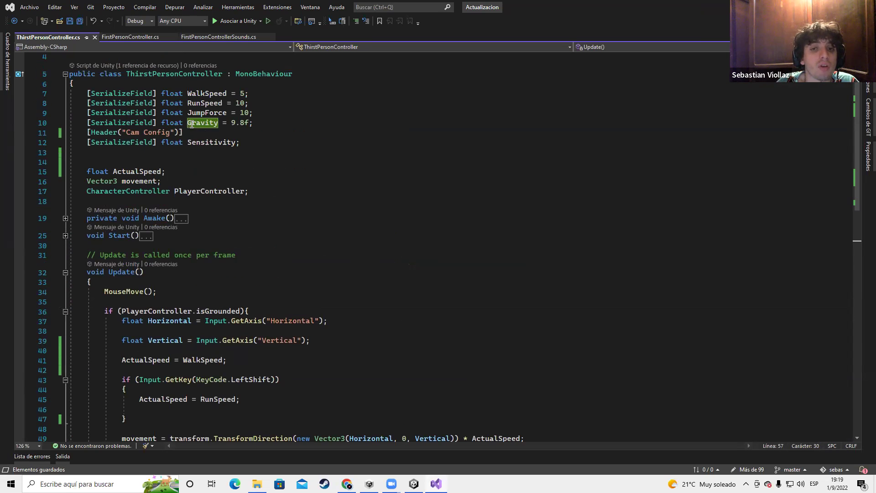
double_click(192, 123)
scroll(196, 288, "down", 7)
left_click(156, 311)
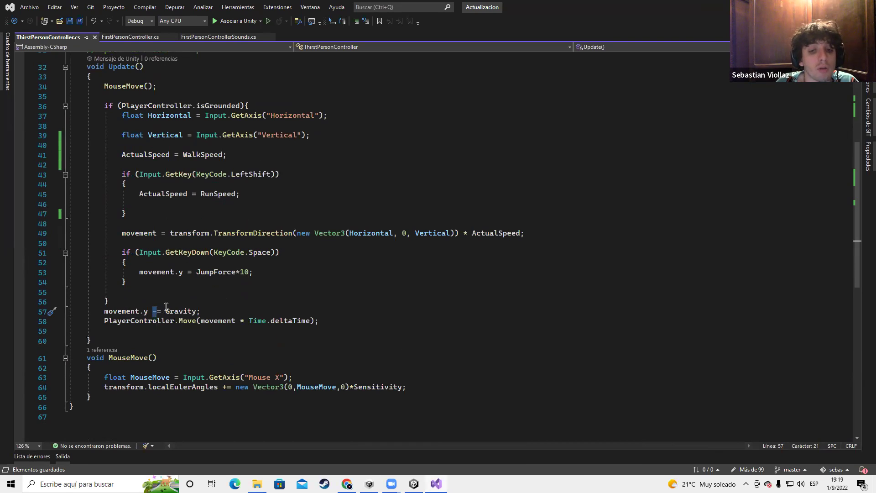
left_click_drag(96, 321, 194, 325)
left_click(188, 324)
double_click(216, 322)
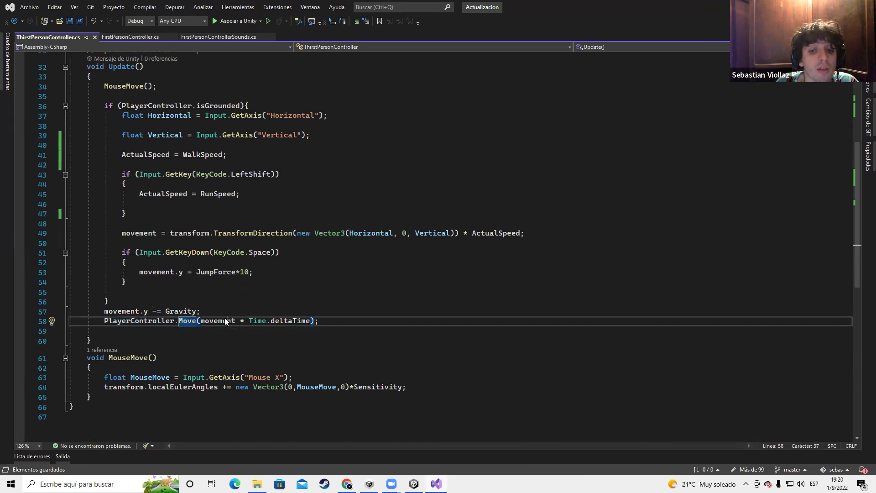
double_click(139, 235)
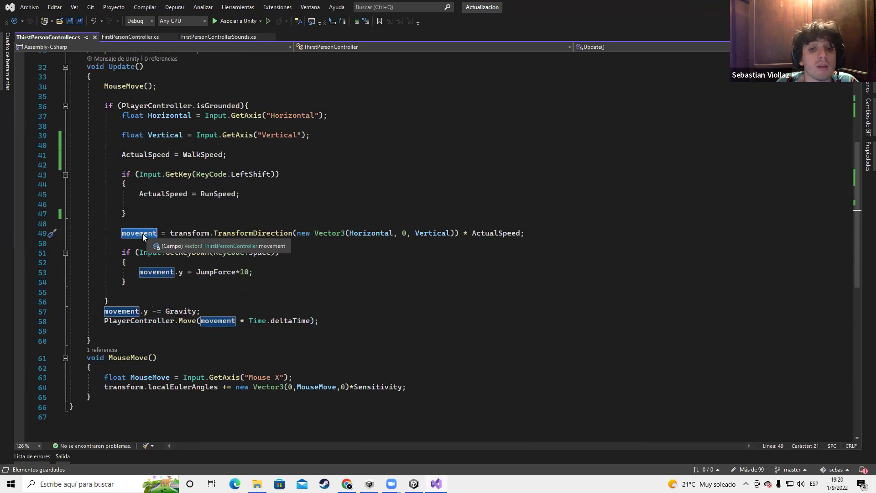
scroll(204, 280, "up", 3)
scroll(214, 283, "down", 3)
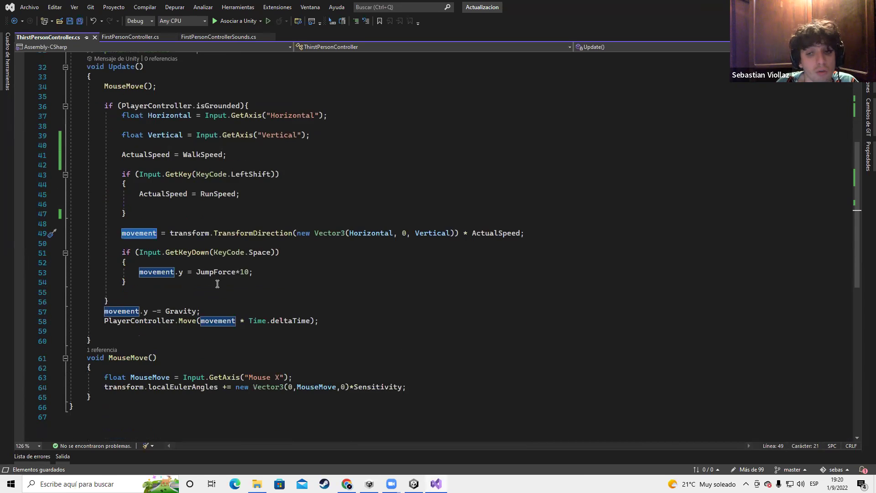
scroll(217, 284, "down", 2)
scroll(174, 254, "up", 2)
left_click_drag(99, 106, 437, 325)
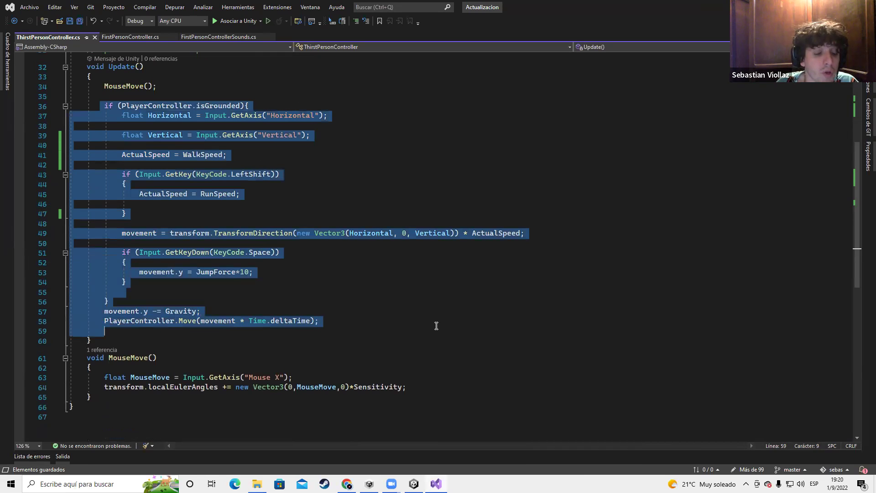
left_click(379, 313)
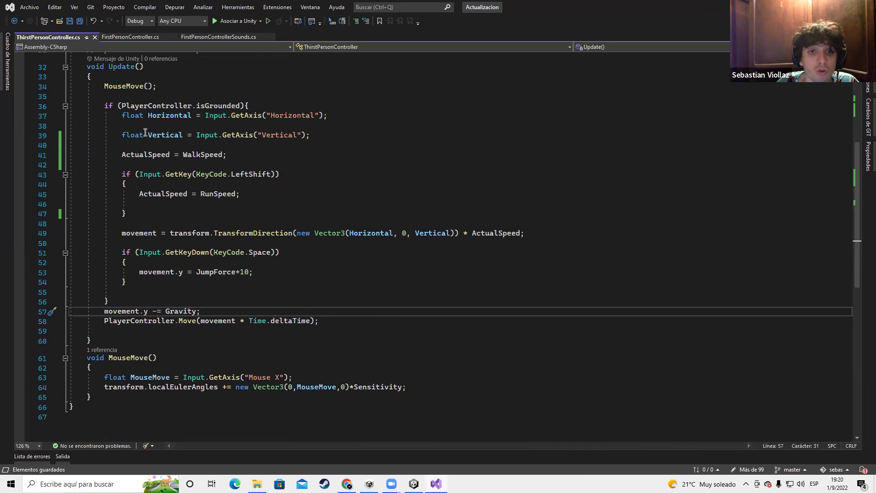
left_click_drag(136, 94, 84, 88)
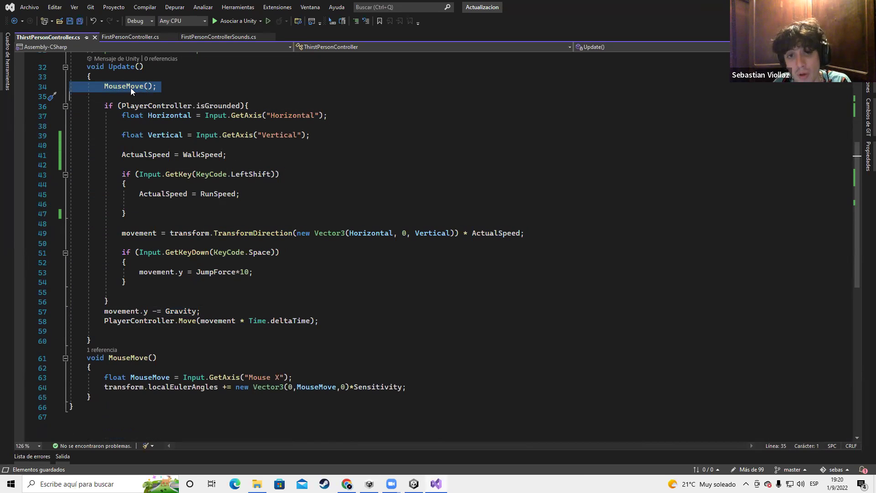
Cut the MouseMove(); line out of Update and switch to the Unity editor
key("ctrl+x")
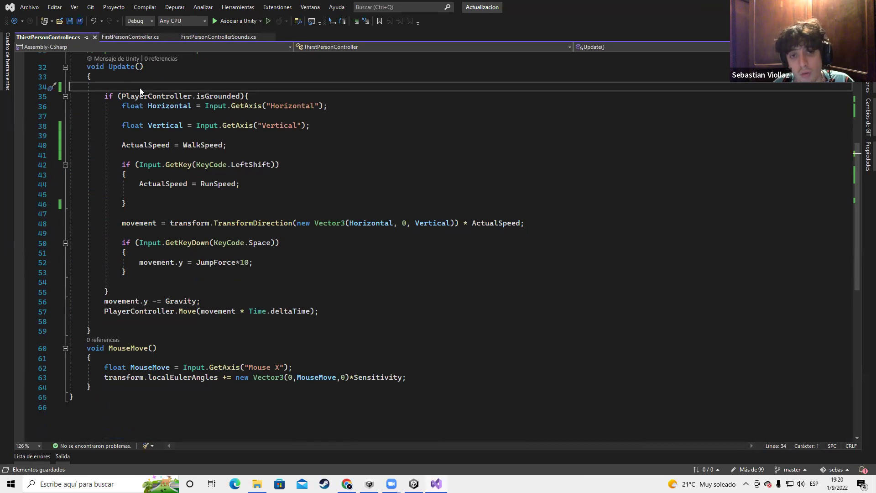
key("alt+Tab")
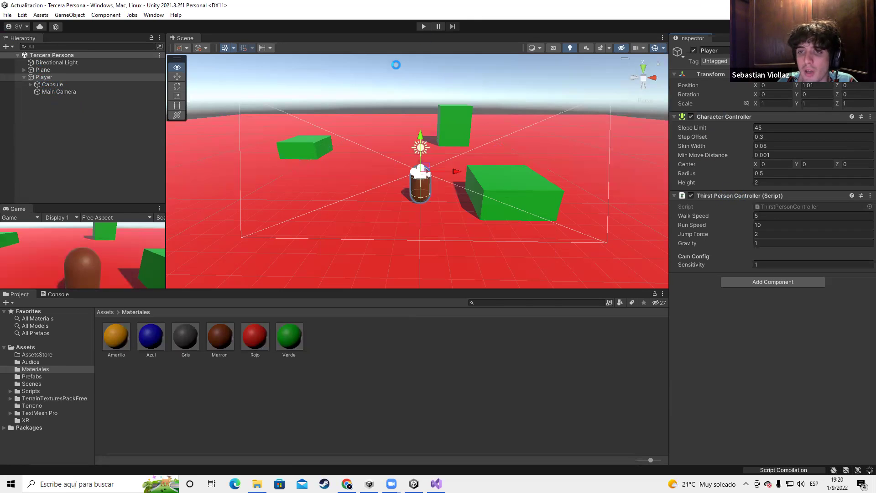
left_click(424, 26)
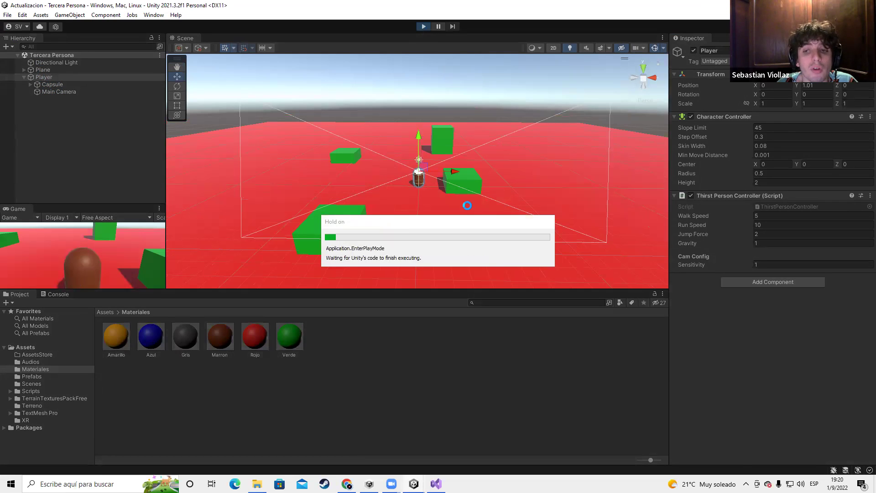
key("a")
key("w")
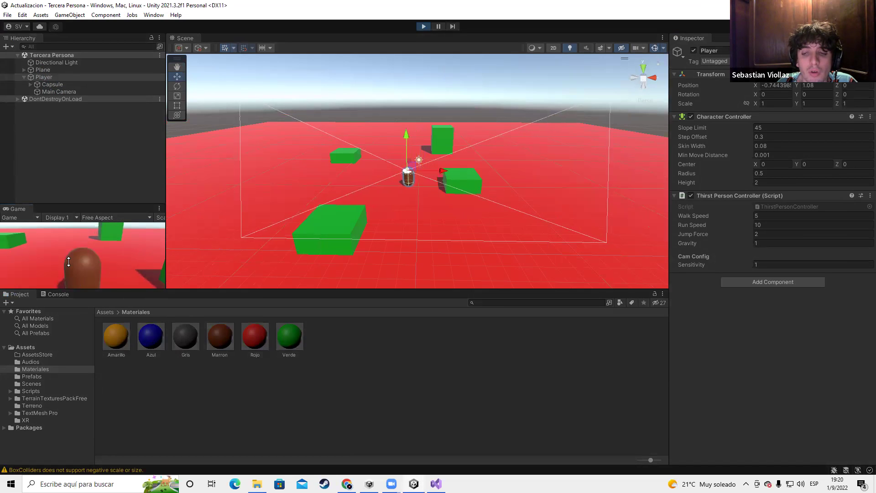
key("w")
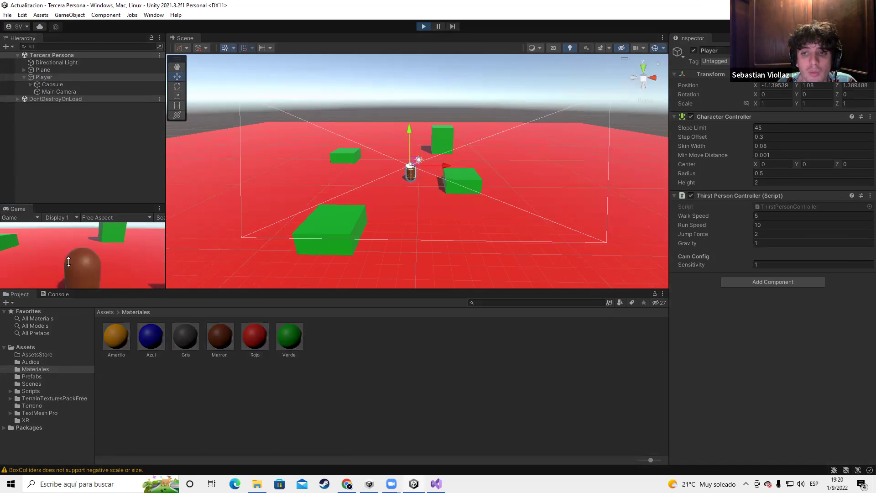
key("w")
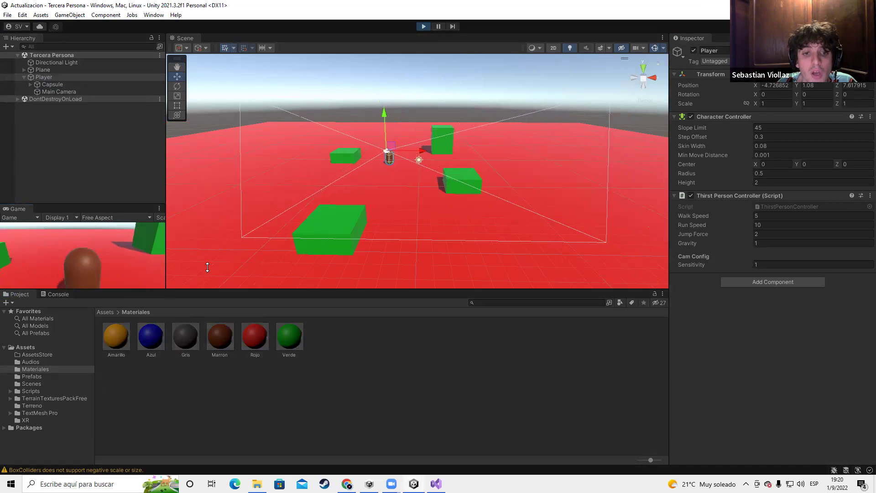
key("s")
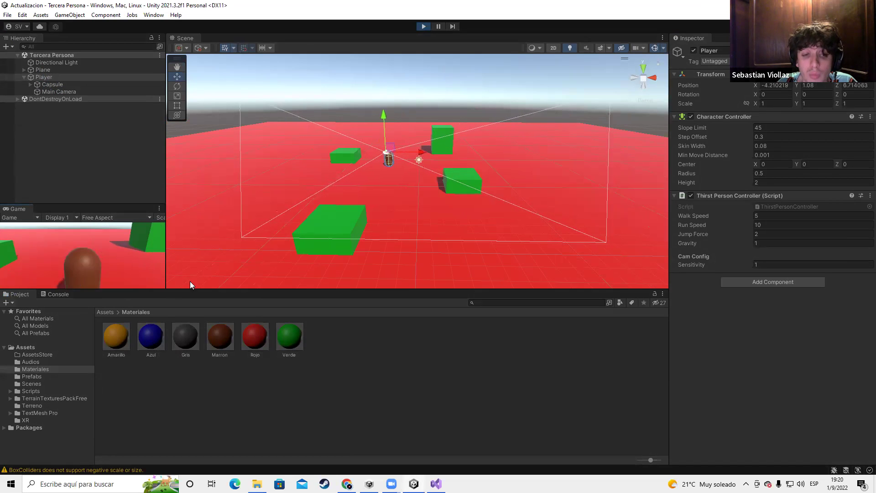
key("w")
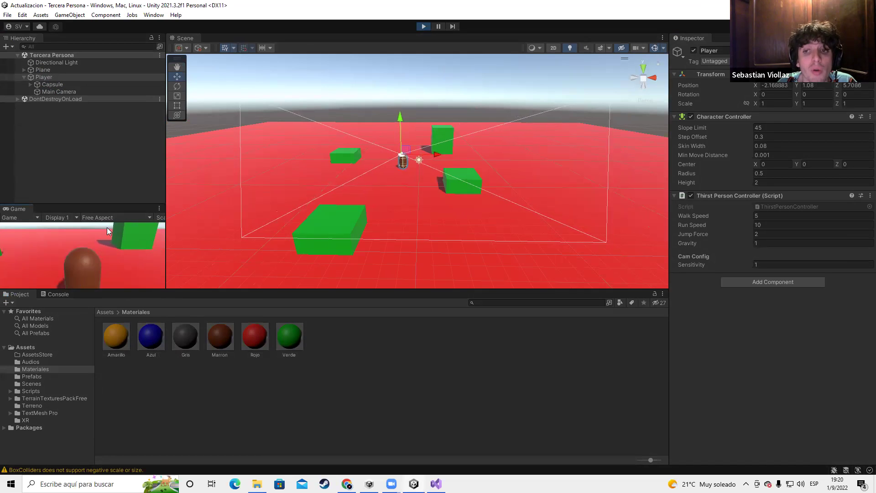
left_click(422, 27)
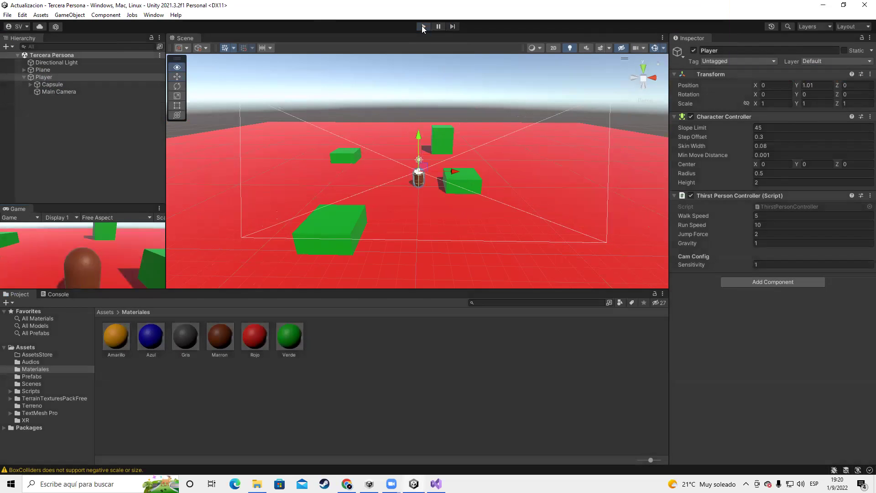
key("alt+Tab")
Retype the MouseMove(); call on line 34 at the top of Update
left_click(263, 255)
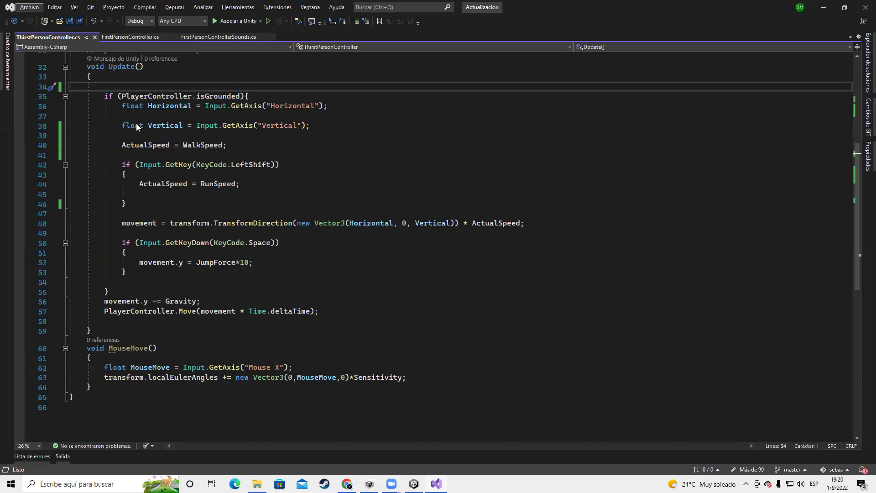
type("Mouse")
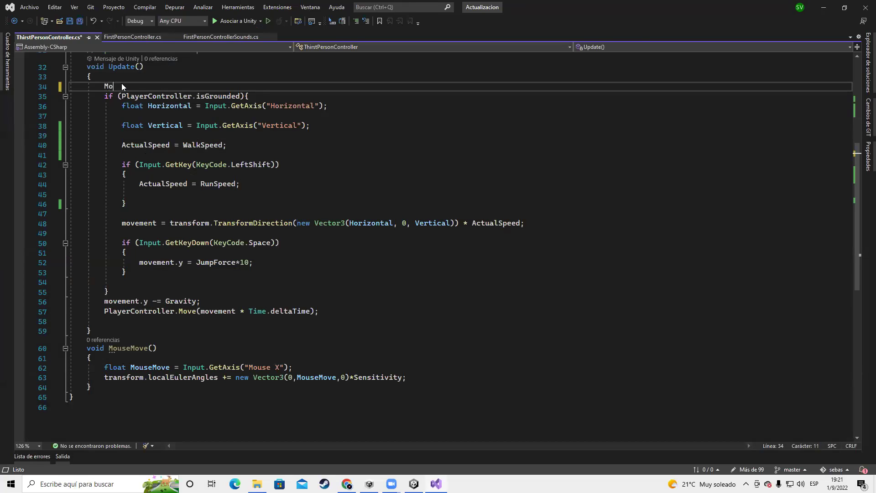
left_click_drag(73, 368, 371, 389)
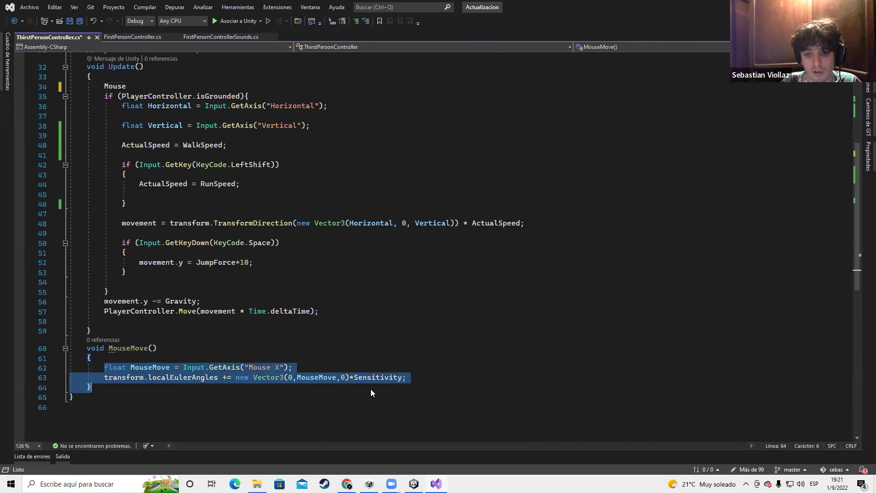
left_click(428, 388)
left_click(138, 86)
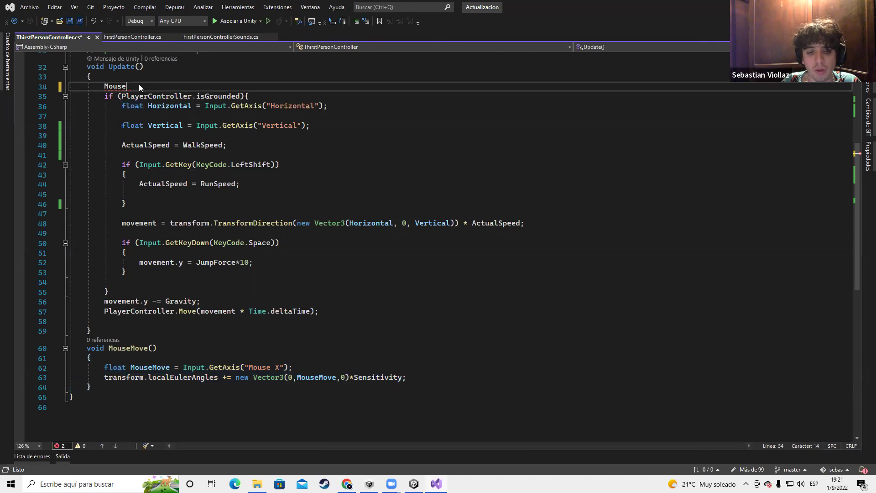
key("BackSpace")
key("BackSpace")
type("se(")
key("Escape")
type("Move")
type(";")
Save the script and select the first line of the MouseMove method
key("ctrl+s")
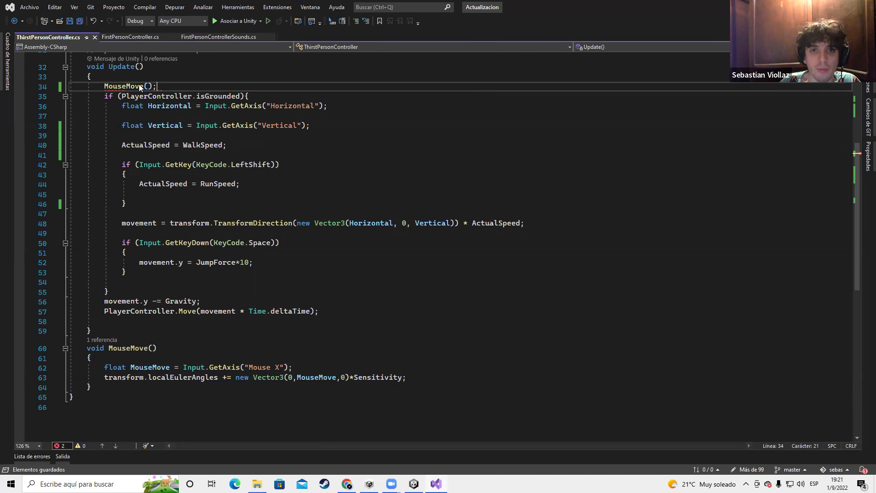
scroll(146, 261, "down", 3)
left_click(105, 279)
key("shift+Up")
left_click(293, 279, "shift")
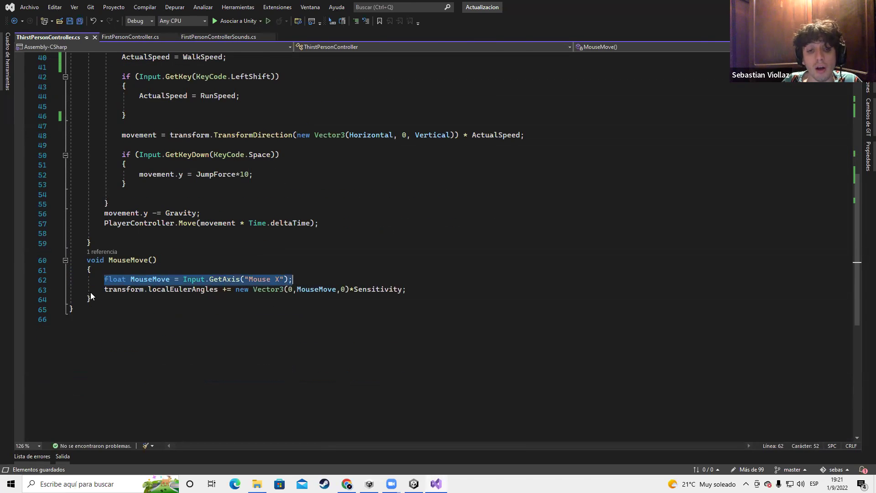
left_click(139, 280)
double_click(164, 280)
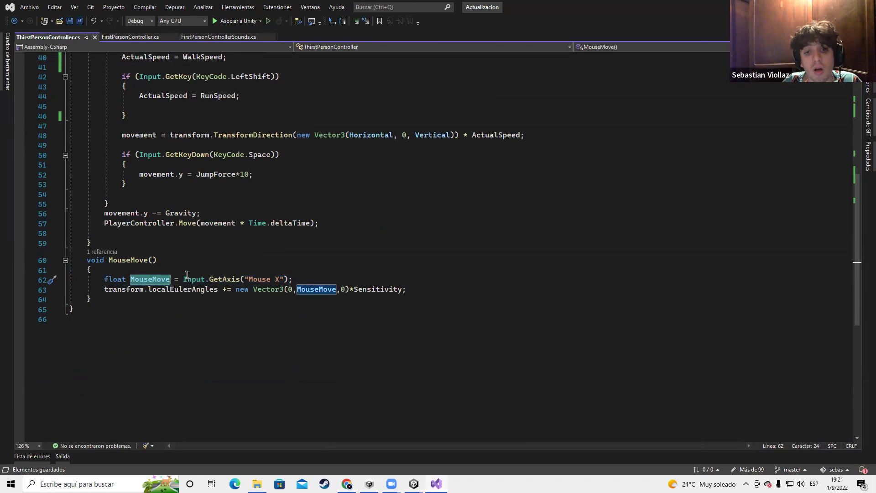
left_click_drag(183, 278, 294, 279)
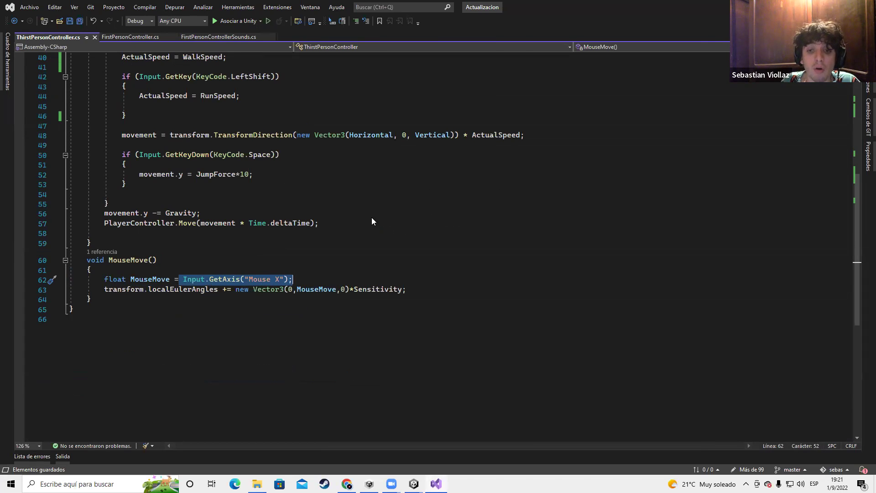
left_click(242, 281)
left_click_drag(249, 279, 283, 279)
scroll(266, 264, "up", 2)
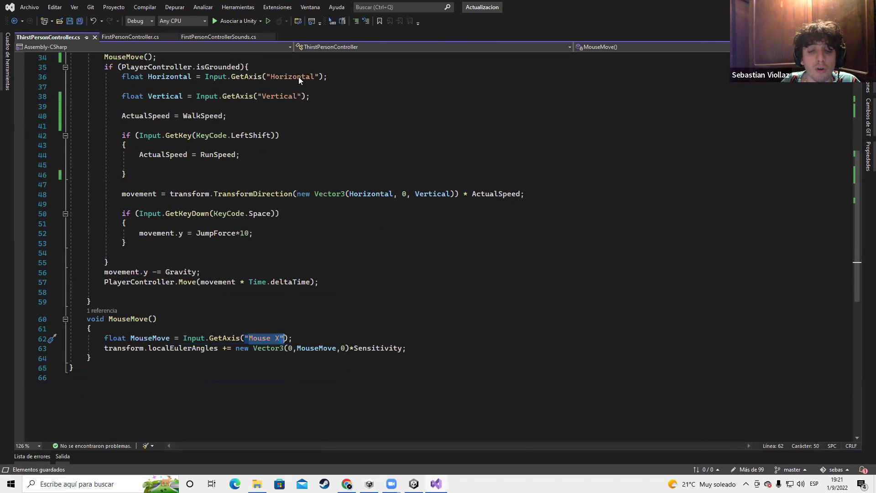
left_click(261, 337)
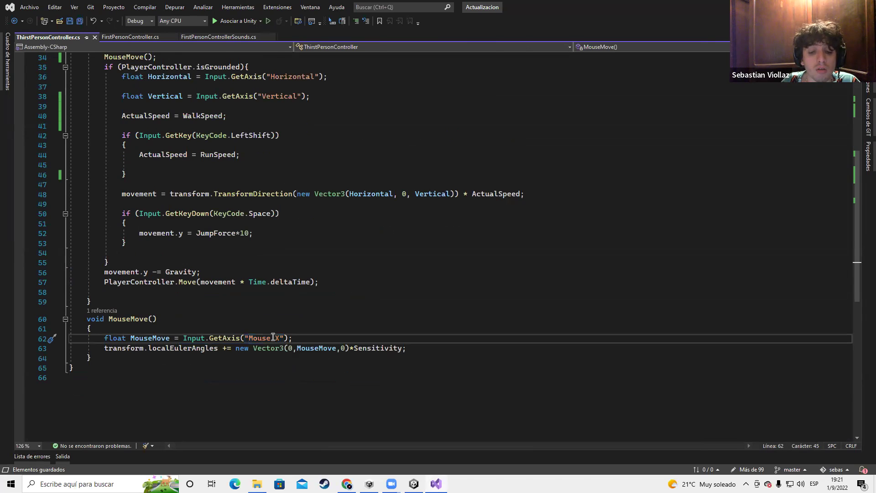
scroll(394, 259, "down", 1)
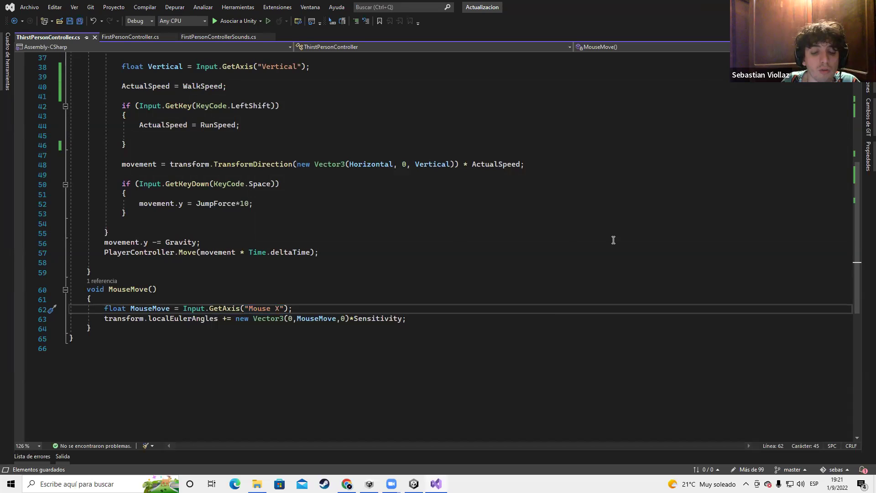
scroll(447, 238, "down", 2)
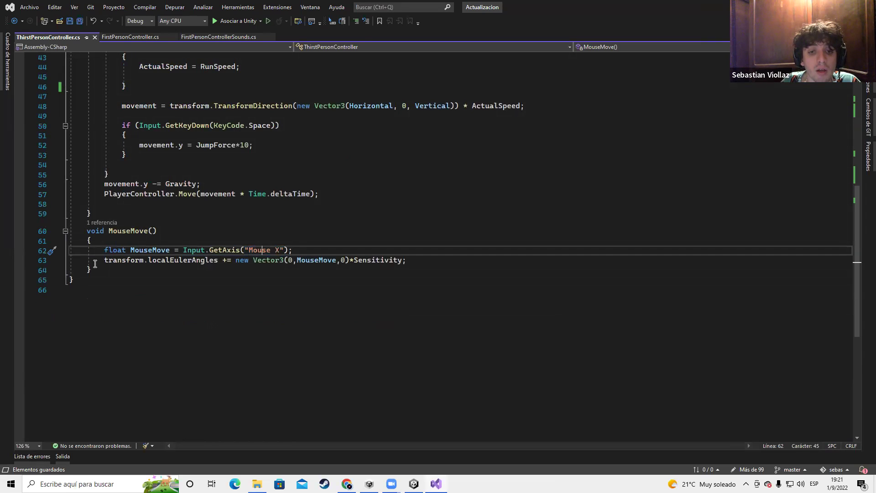
left_click_drag(101, 260, 431, 260)
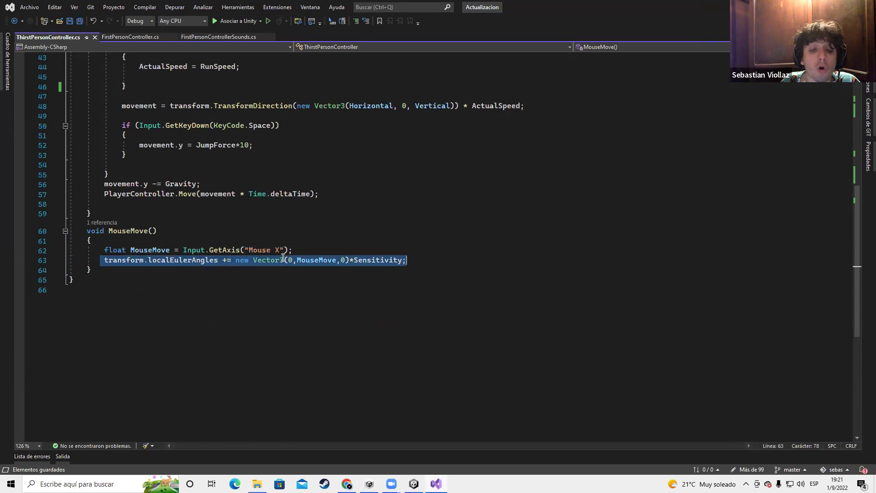
left_click_drag(70, 261, 211, 261)
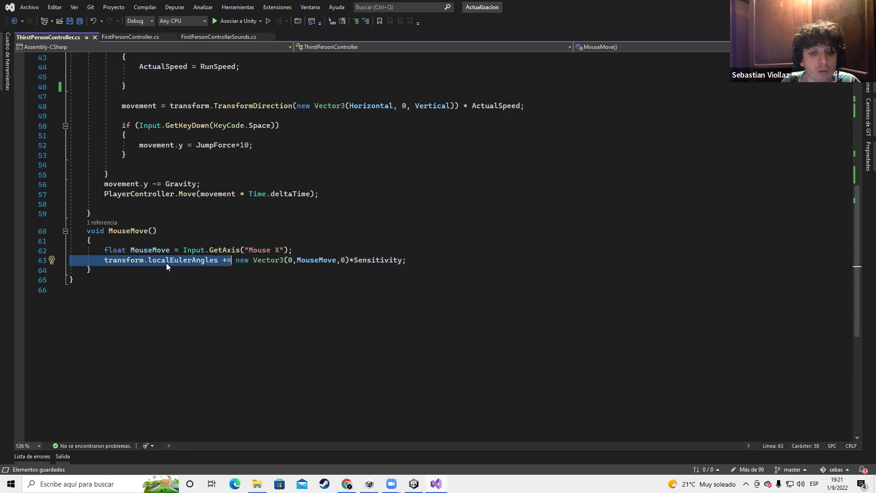
left_click(276, 291)
left_click_drag(232, 260, 416, 264)
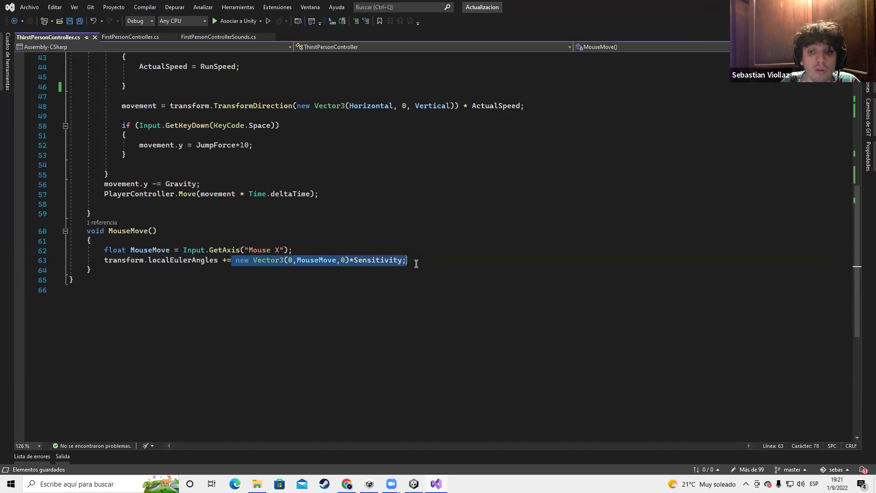
double_click(307, 261)
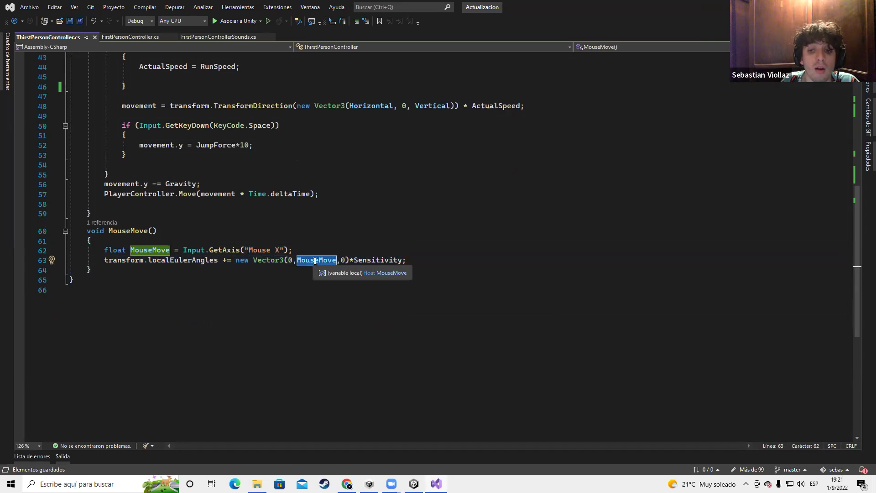
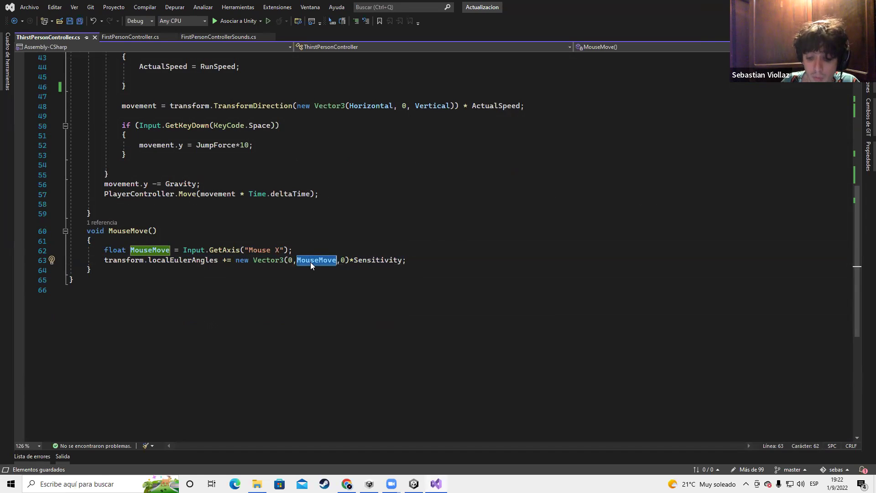
Replace MouseMove with -1 as the Y rotation in Vector3 on line 63
type("-1")
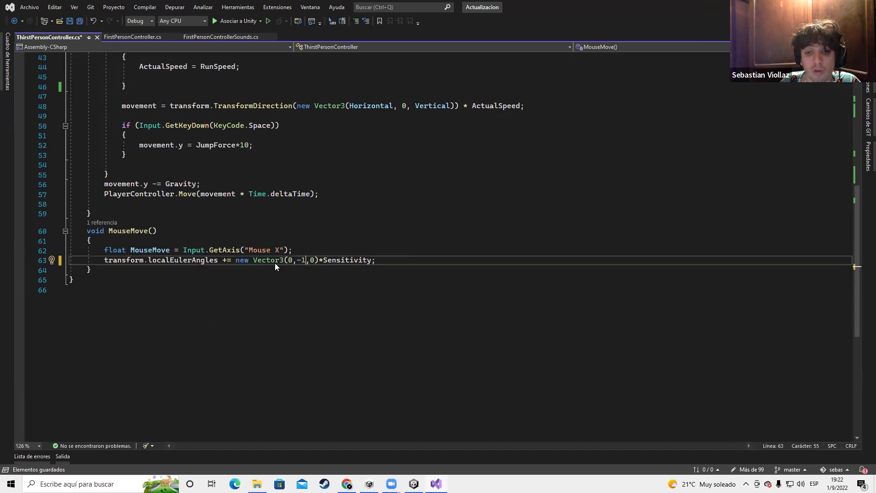
left_click_drag(101, 259, 340, 261)
double_click(303, 261)
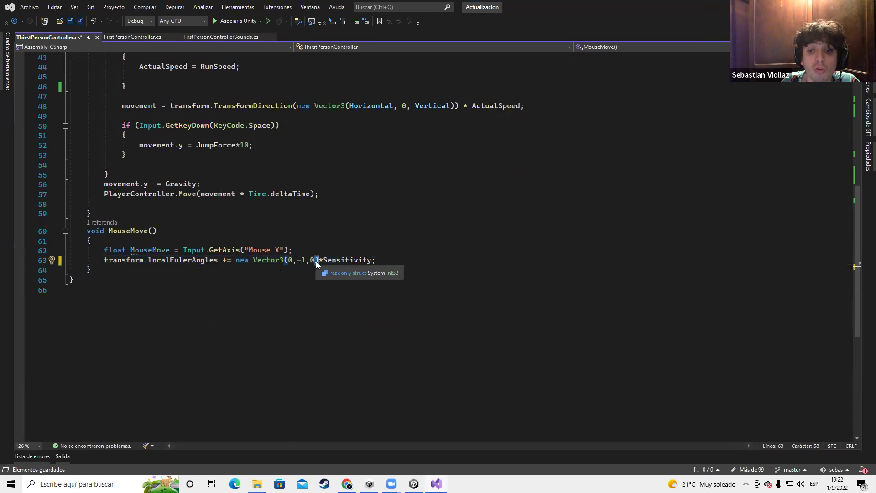
key("alt+Tab")
Try a Y rotation of -1 on the Player, then set it back to 0
left_click(778, 98)
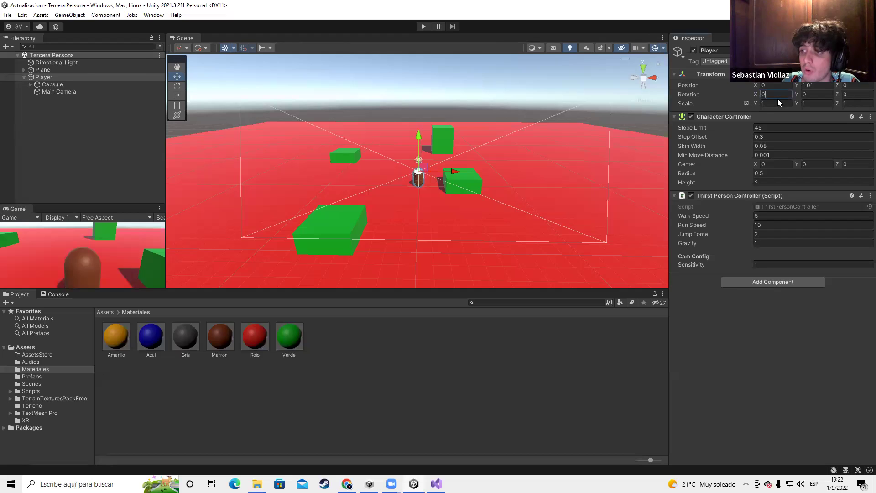
left_click(808, 96)
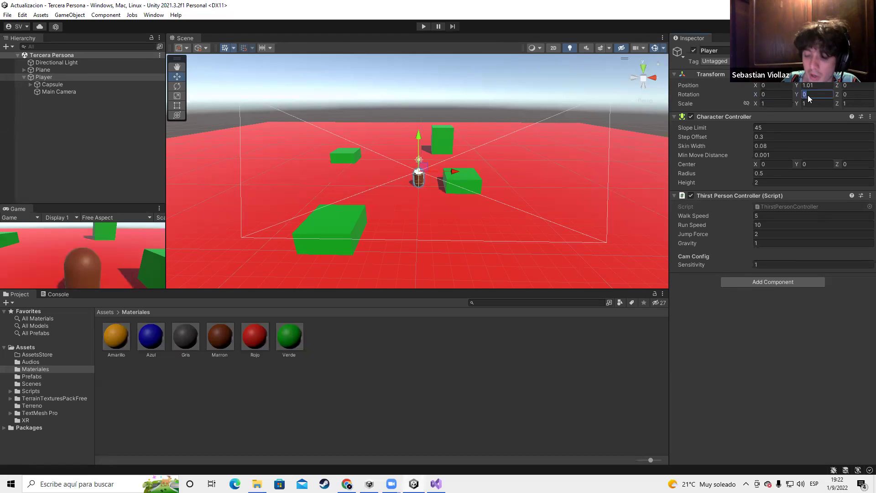
type("-1")
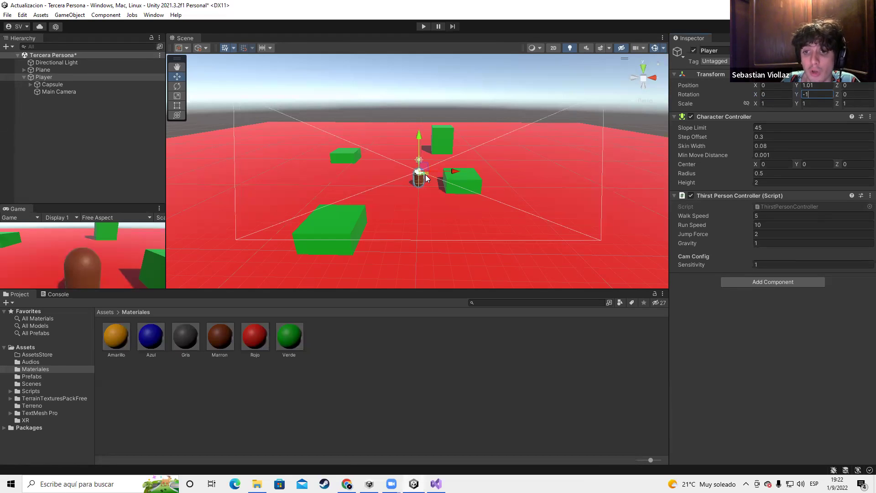
type("-1-1")
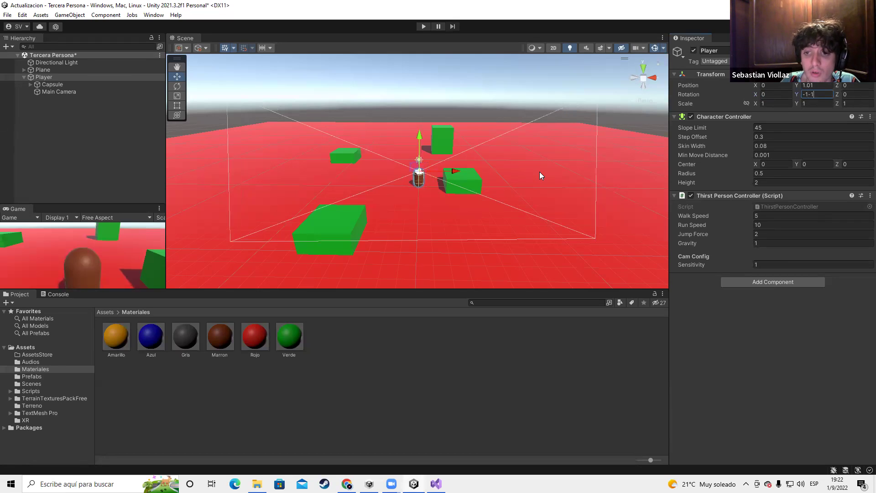
type("-1-1-1-1")
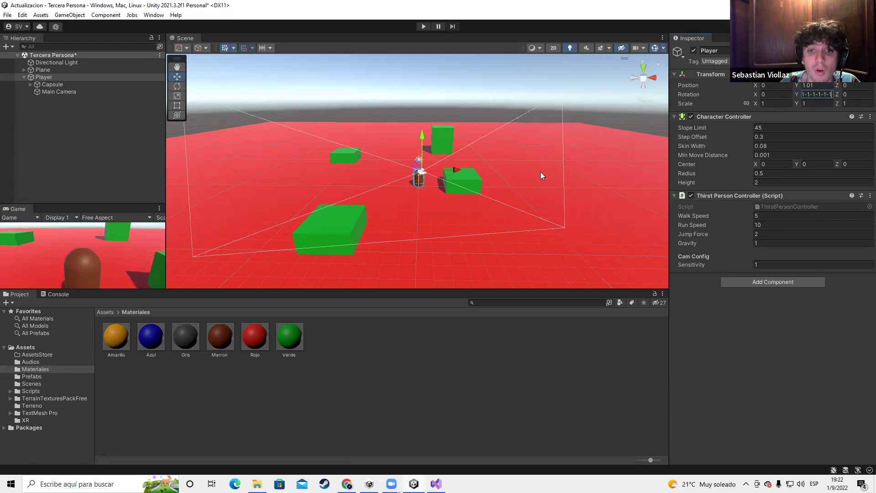
key("BackSpace")
key("BackSpace")
key("BackSpace")
key("BackSpace")
key("BackSpace")
key("BackSpace")
key("BackSpace")
key("BackSpace")
key("BackSpace")
key("BackSpace")
key("BackSpace")
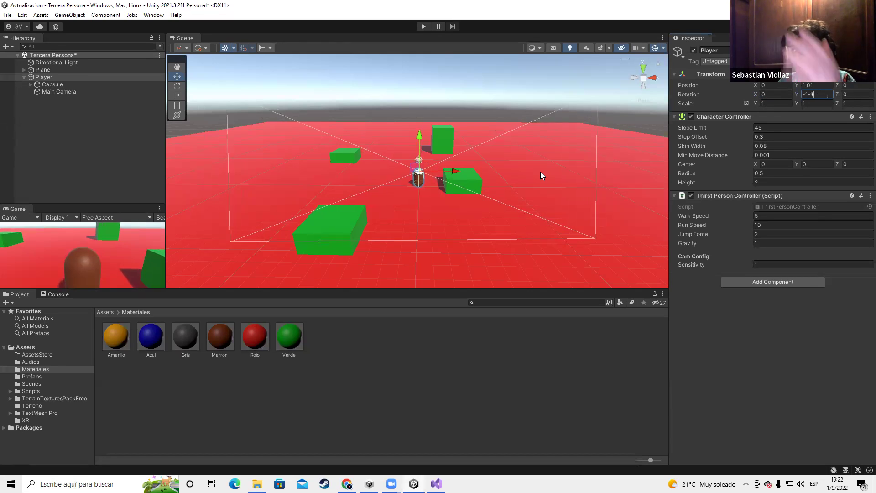
type("-")
key("BackSpace")
type("0")
key("alt")
key("alt+Tab")
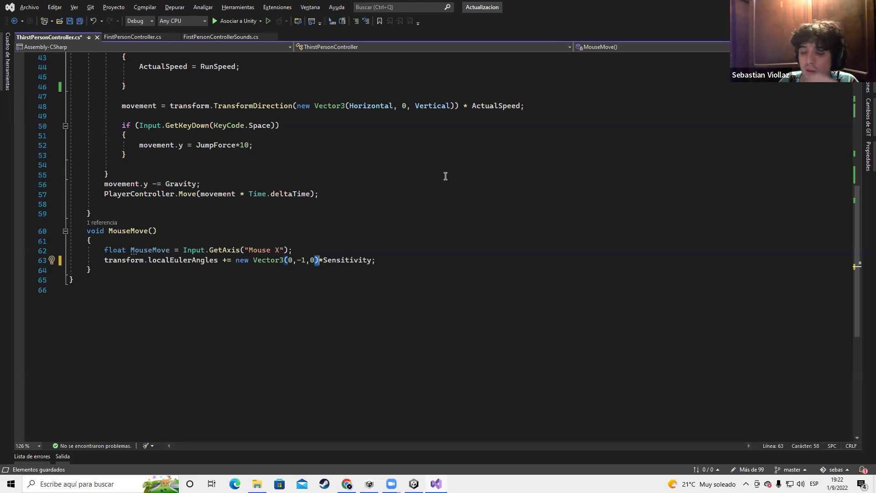
Put MouseMove back as the Y component on line 63 and save the script
key("Left")
key("Left")
key("Left")
key("Left")
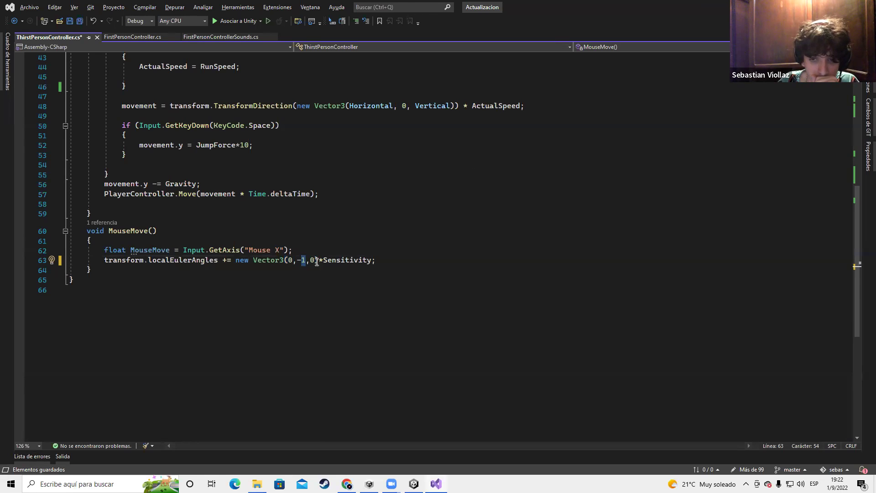
left_click_drag(305, 260, 297, 260)
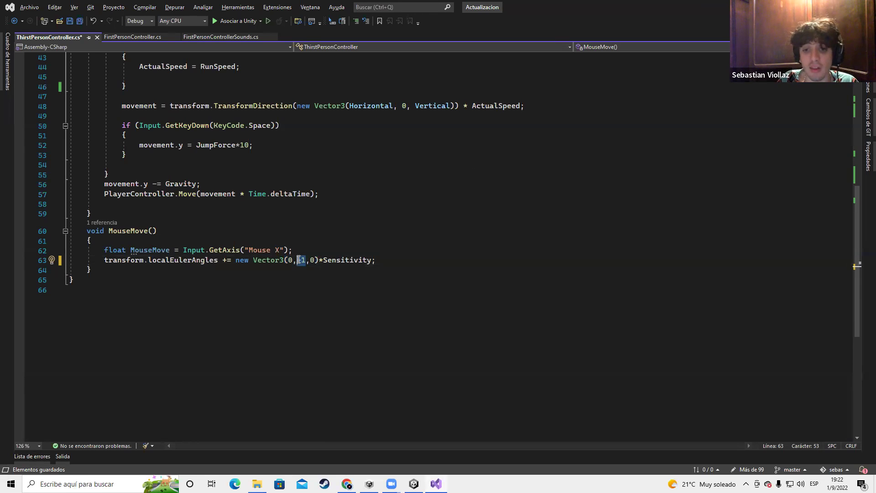
type("MouseMove")
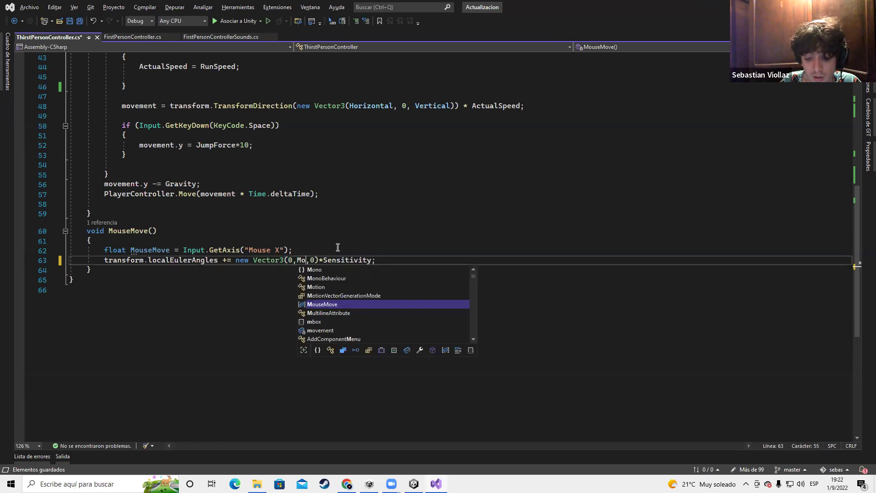
key("ctrl+s")
left_click_drag(355, 260, 403, 260)
left_click(379, 262)
double_click(379, 262)
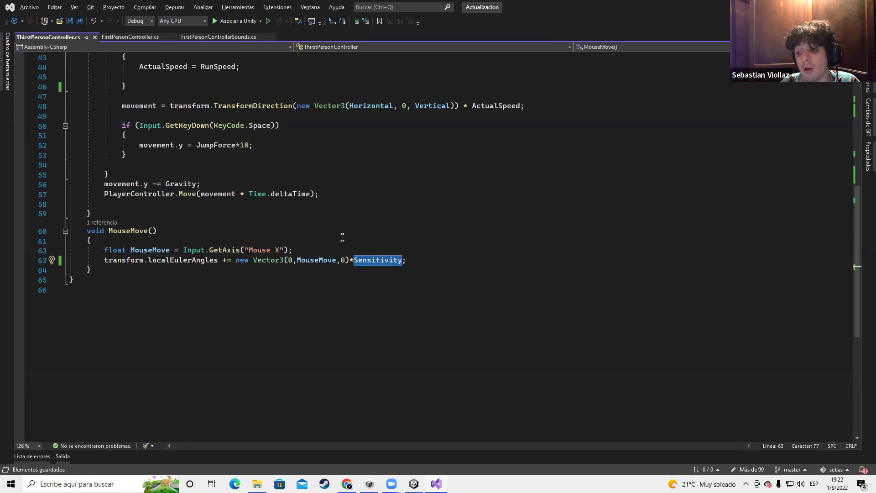
key("alt+Tab")
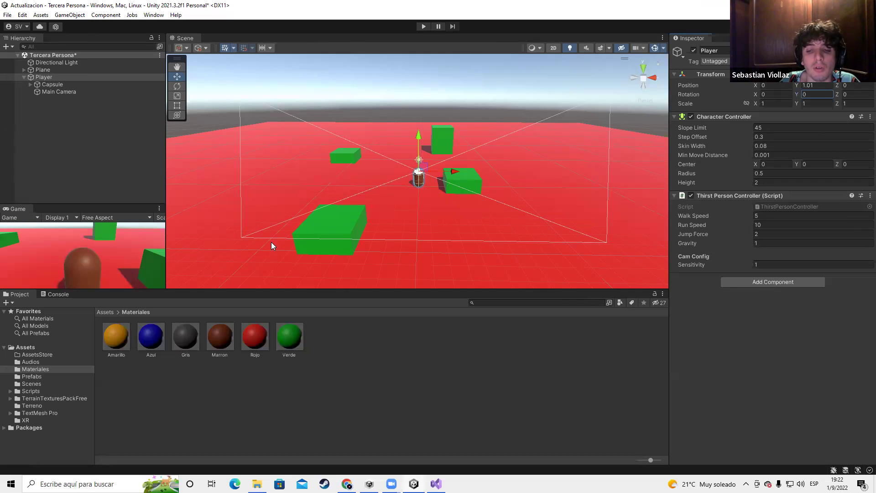
left_click(425, 26)
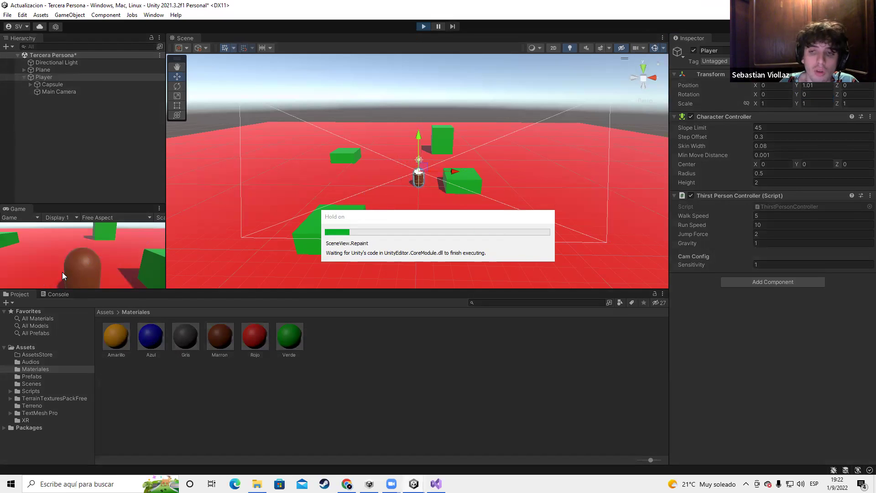
key("a")
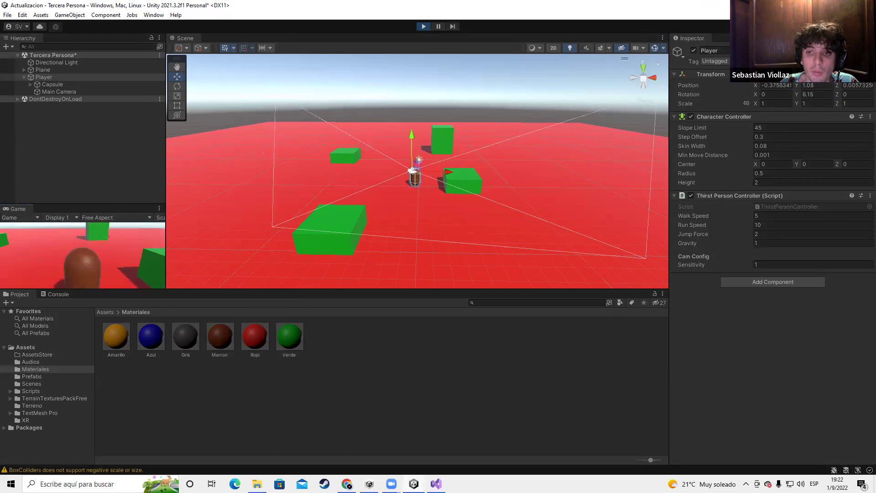
key("w")
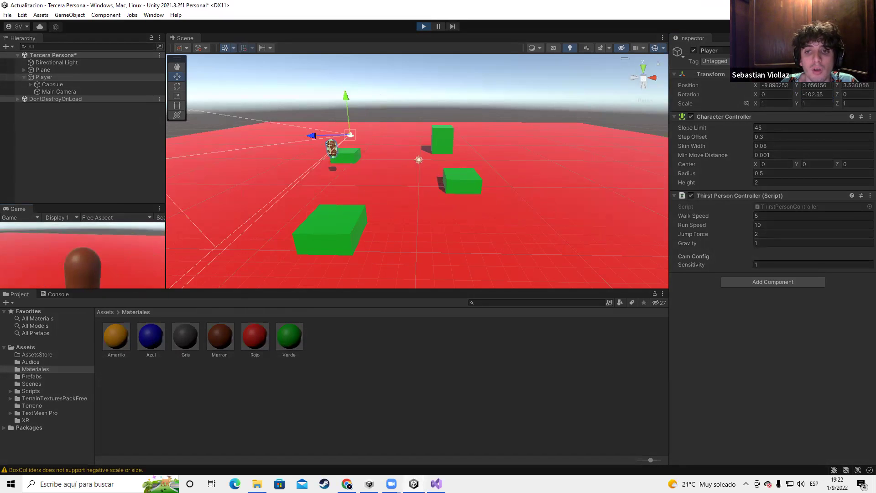
key("w")
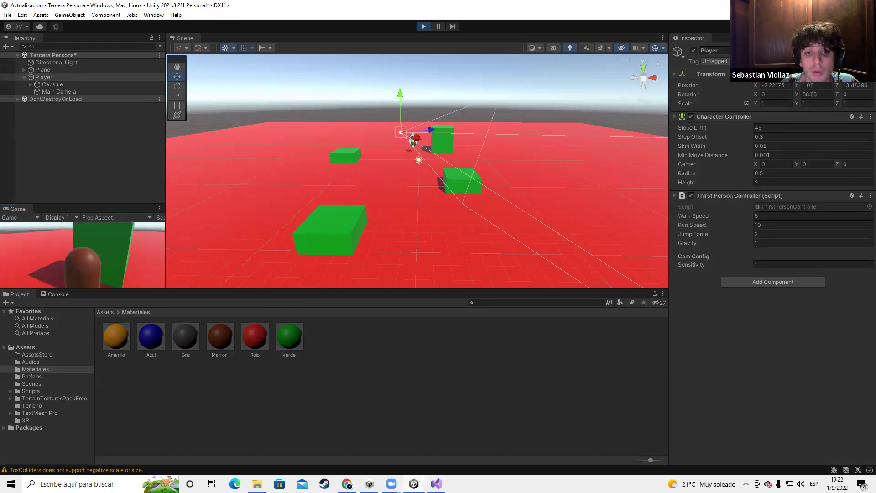
key("w")
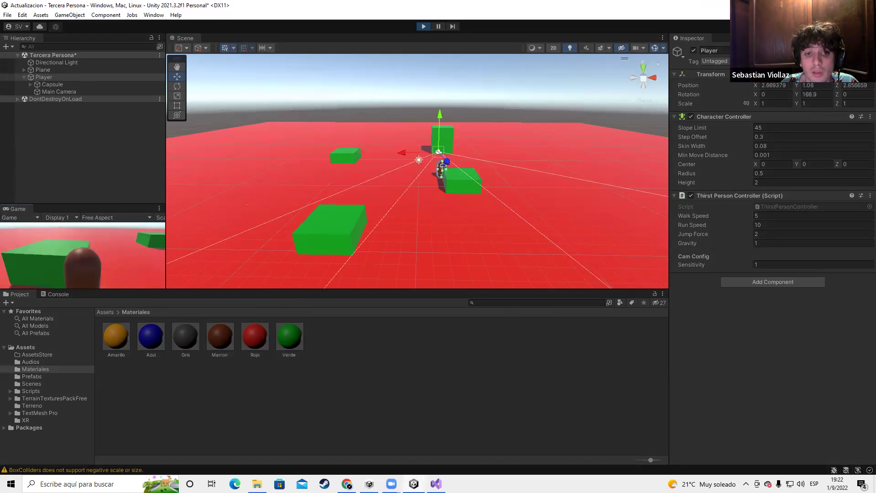
key("w")
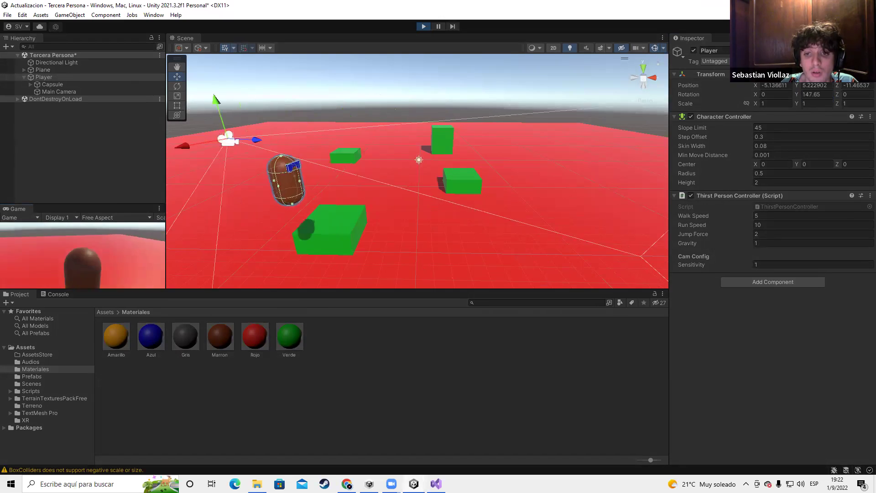
key("space")
key("w")
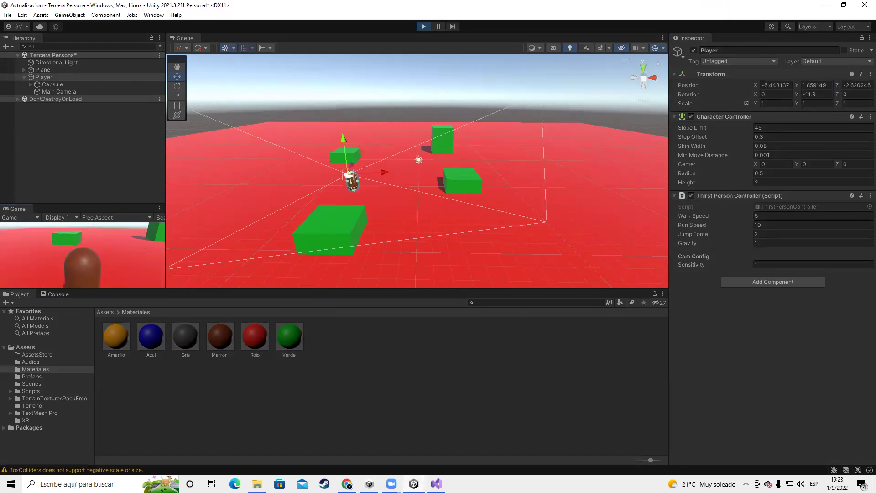
key("w")
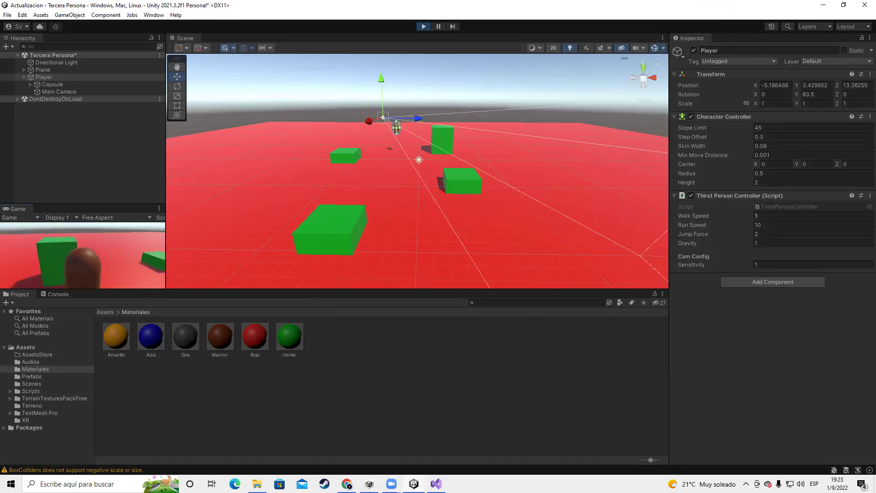
key("w")
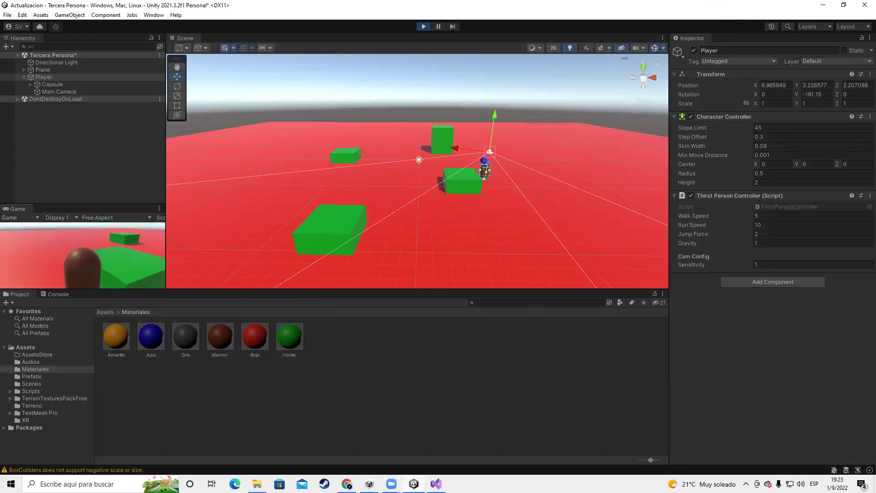
key("w")
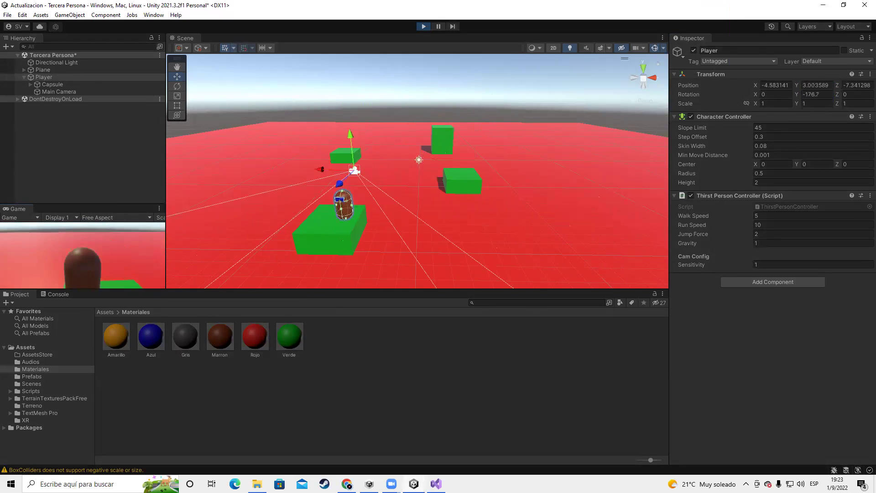
key("space")
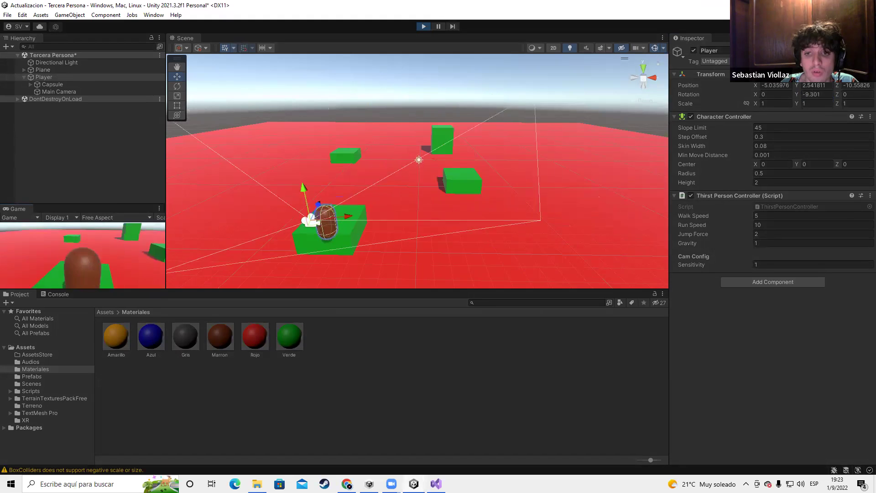
key("w")
key("space")
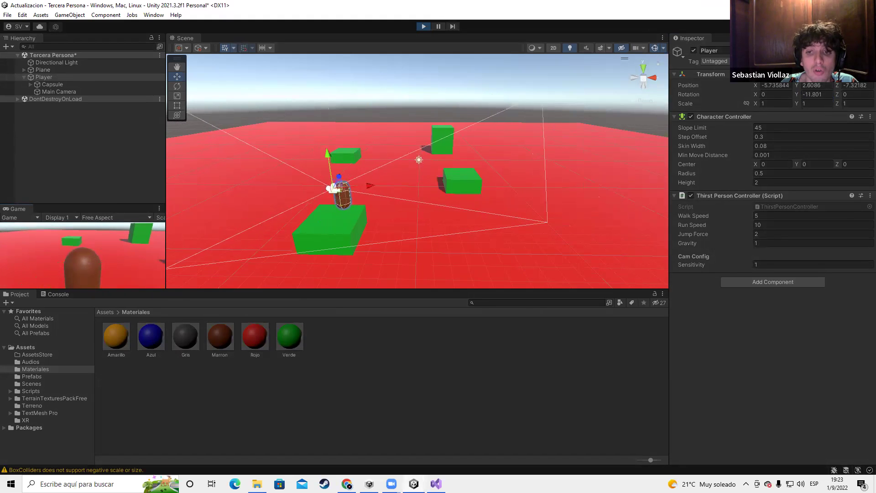
key("w")
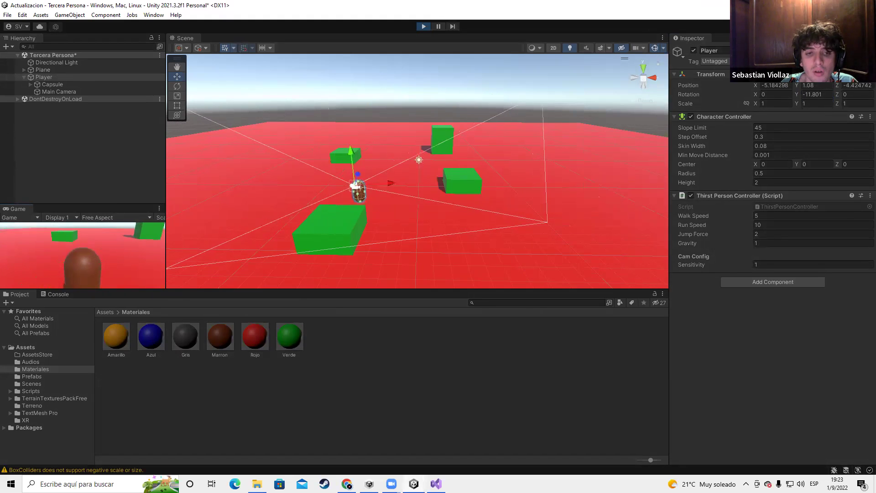
key("w")
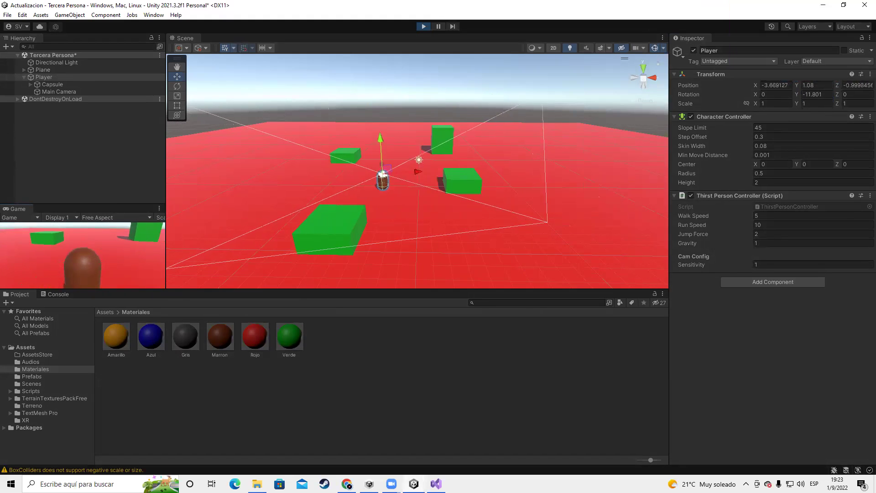
key("w")
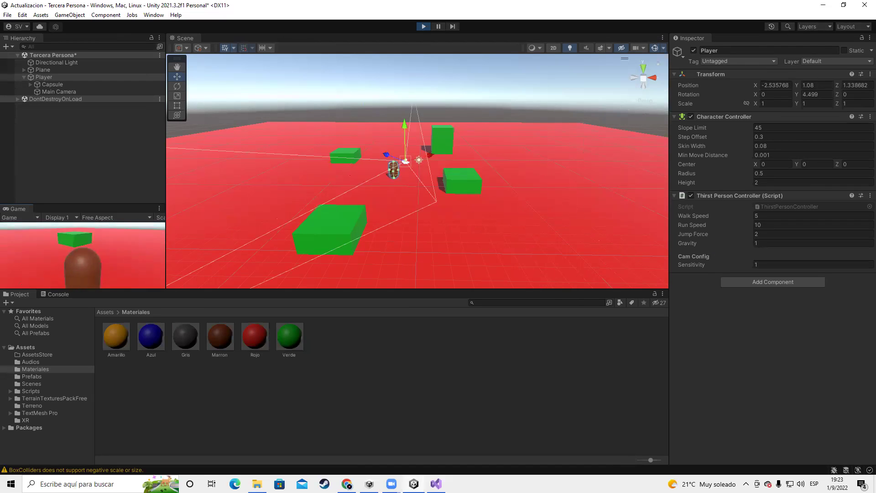
key("space")
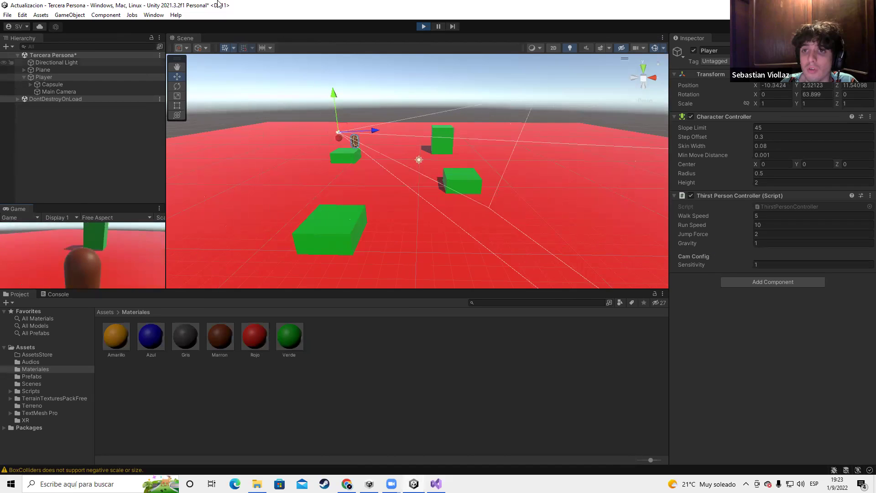
key("ctrl+p")
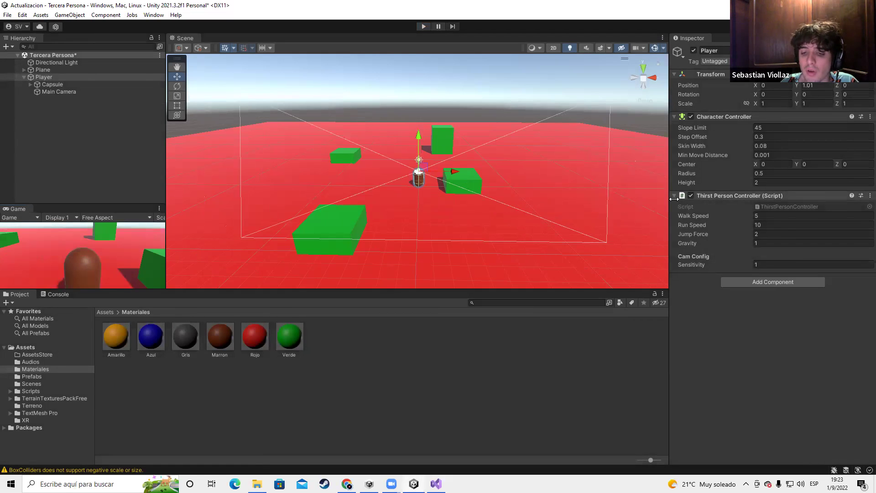
double_click(732, 196)
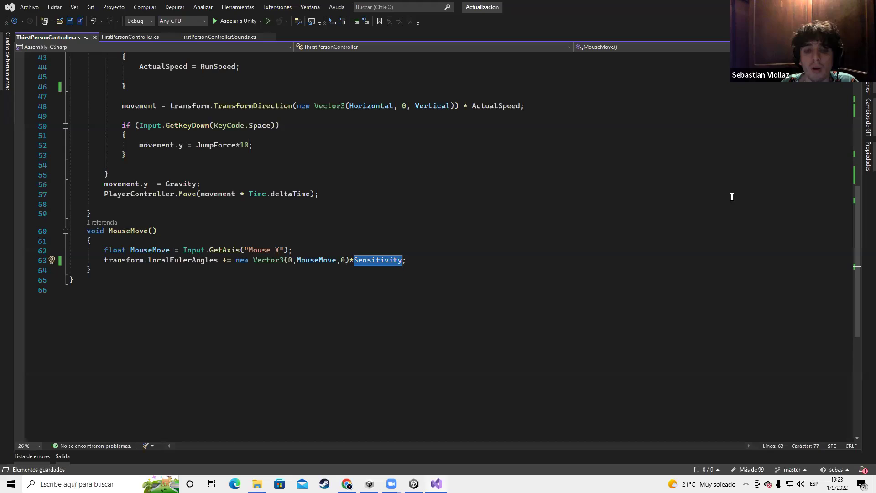
left_click_drag(172, 297, 104, 168)
scroll(104, 168, "up", 2)
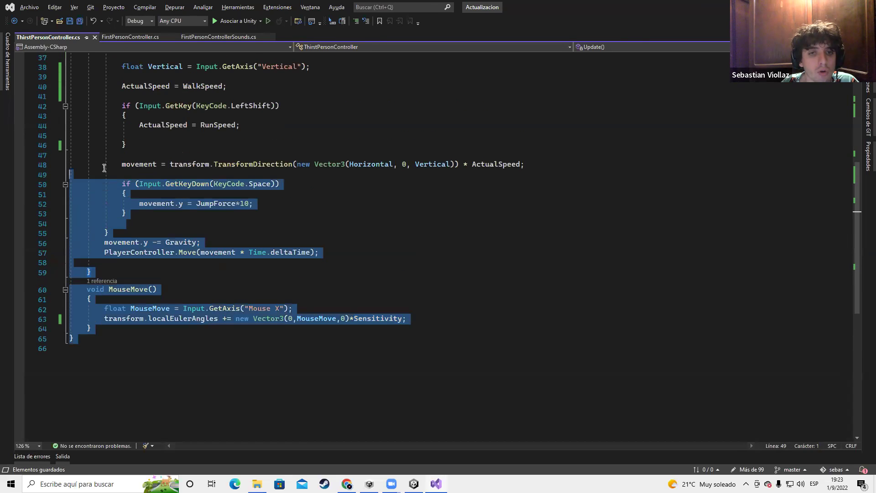
left_click(87, 139)
scroll(91, 141, "up", 3)
scroll(120, 148, "down", 2)
left_click_drag(129, 379, 103, 145)
scroll(570, 284, "down", 2)
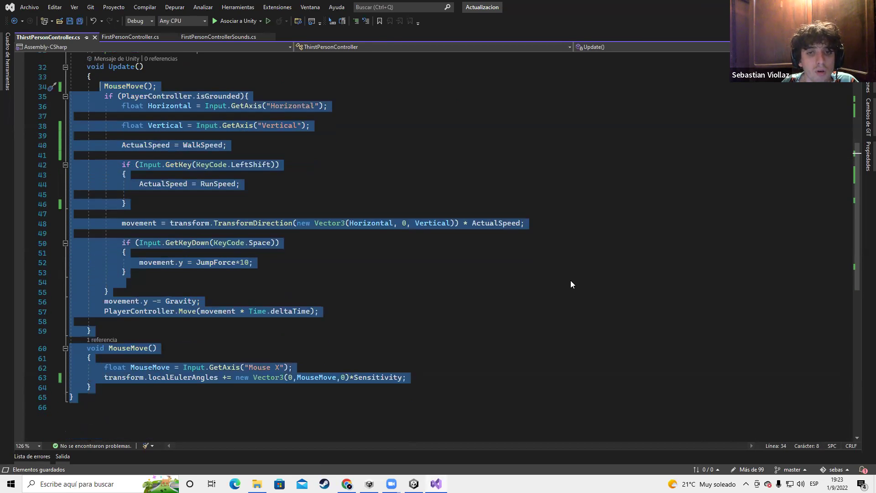
left_click(569, 280)
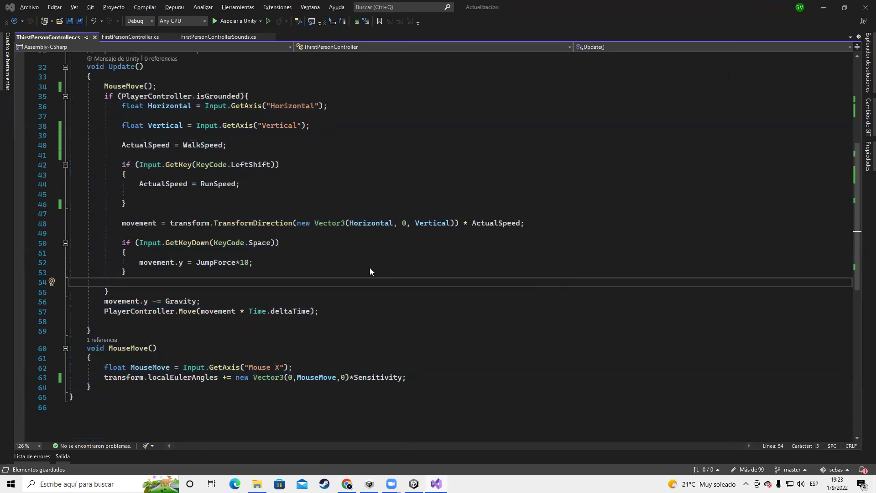
key("alt+Tab")
right_click_drag(484, 208, 440, 211)
key("w")
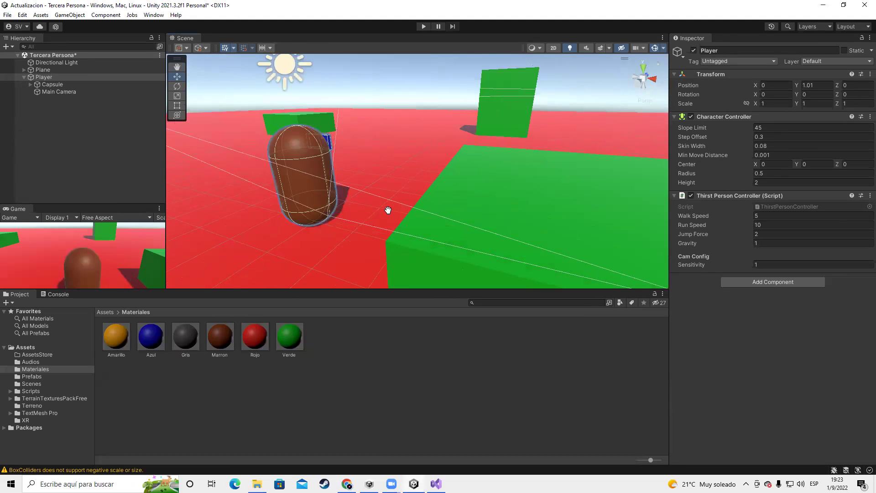
key("alt+Tab")
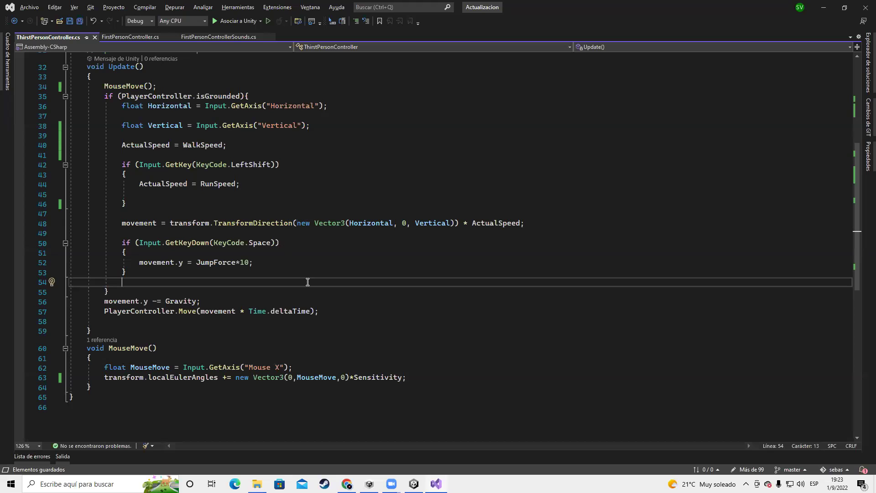
scroll(349, 311, "up", 3)
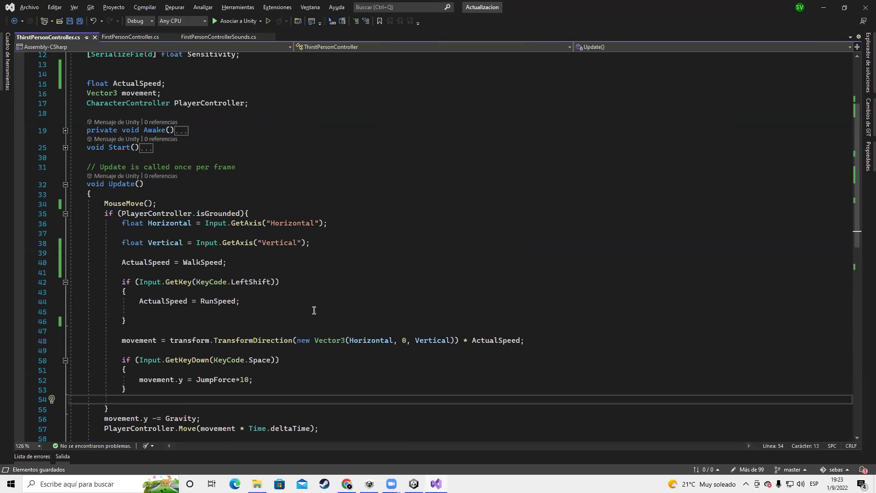
key("alt+Tab")
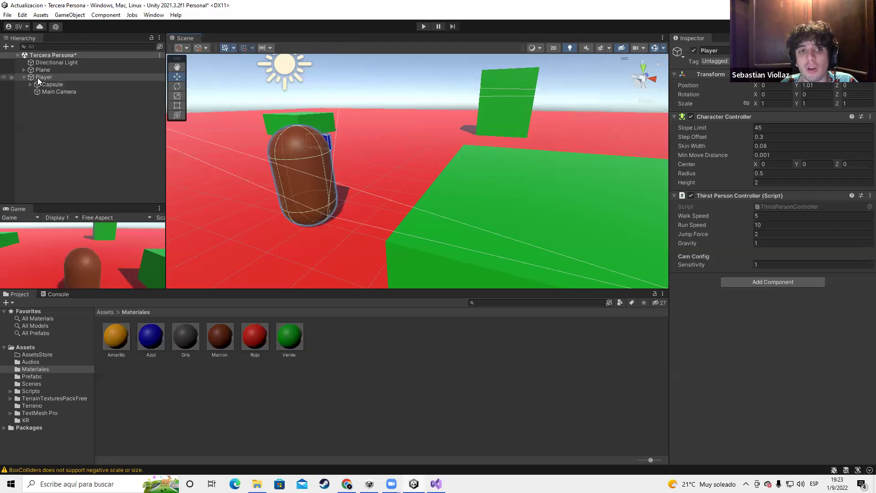
Delete the old Player object from the hierarchy
left_click(43, 111)
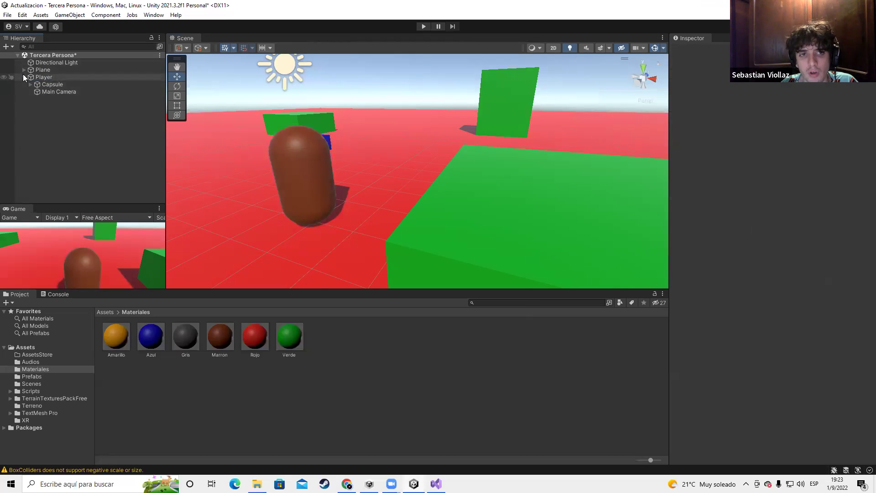
left_click(24, 77)
right_click(40, 103)
left_click(71, 78)
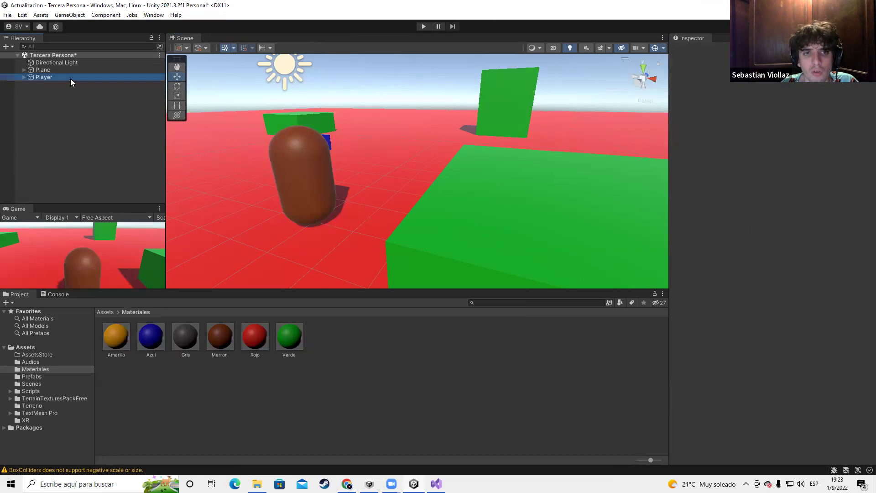
key("Delete")
Create an empty object named Player with its transform reset and Y rotation 0
right_click(53, 93)
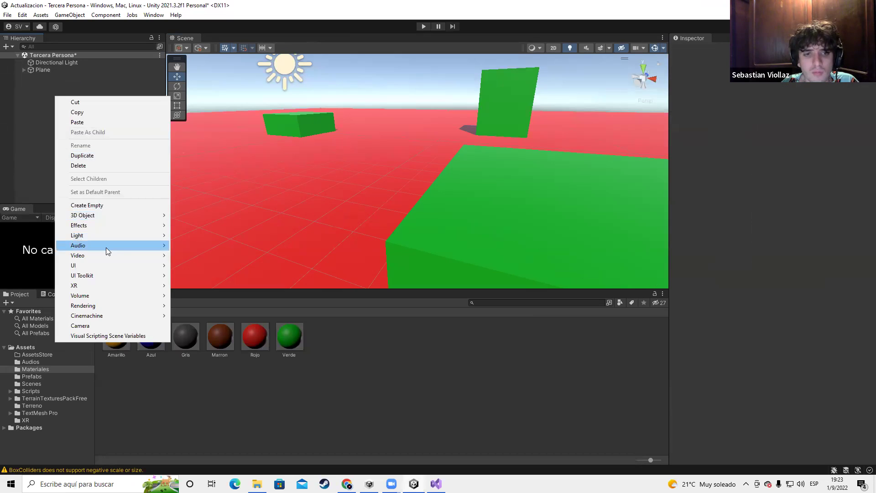
left_click(89, 208)
type("Player")
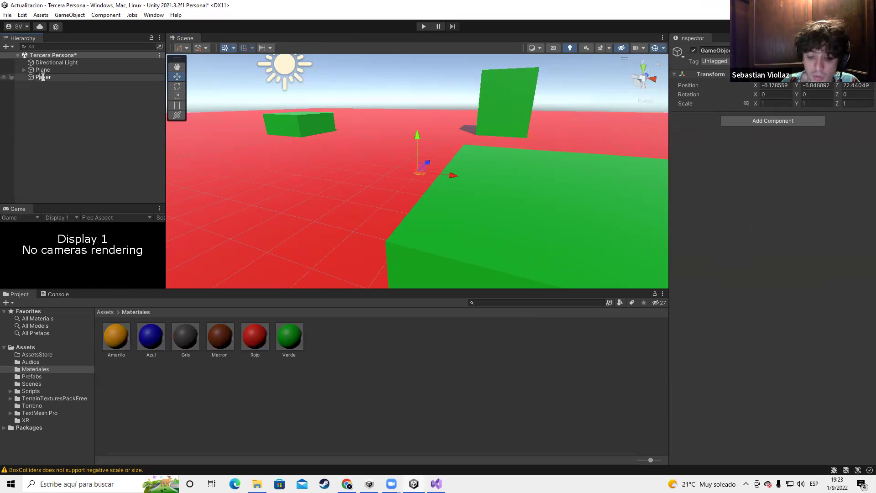
left_click(48, 91)
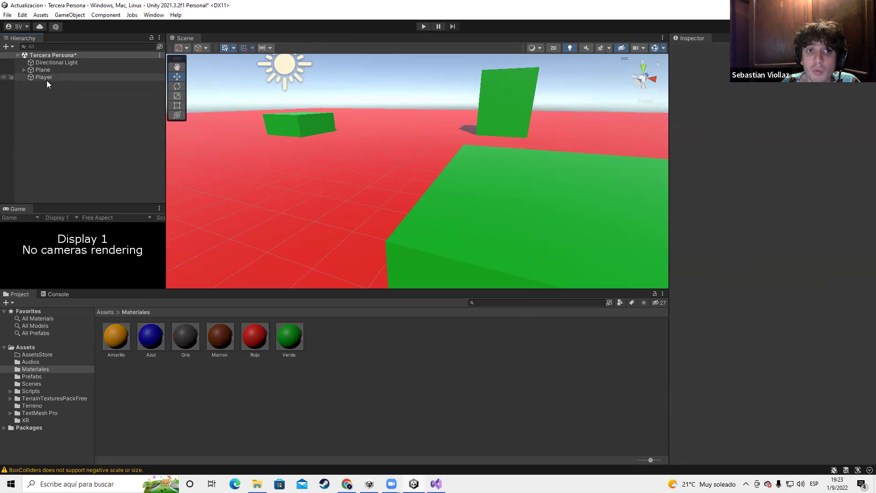
left_click(46, 78)
right_click(723, 79)
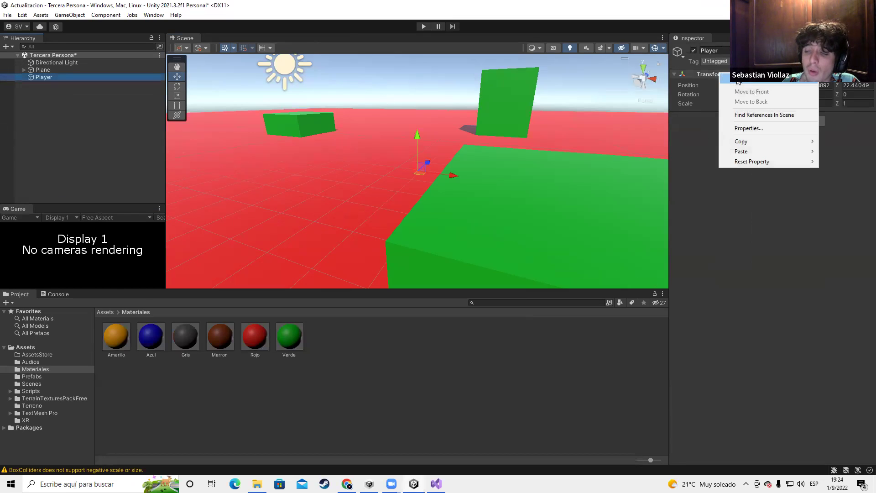
left_click(738, 80)
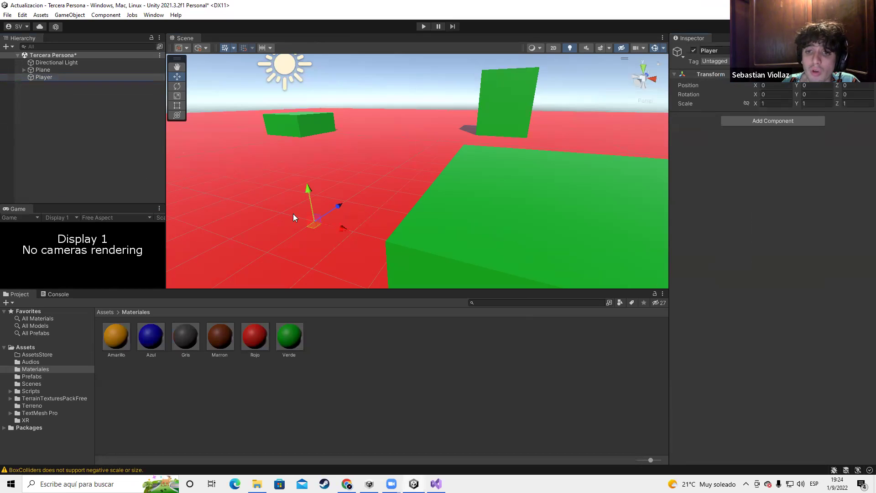
left_click(808, 96)
type("-90")
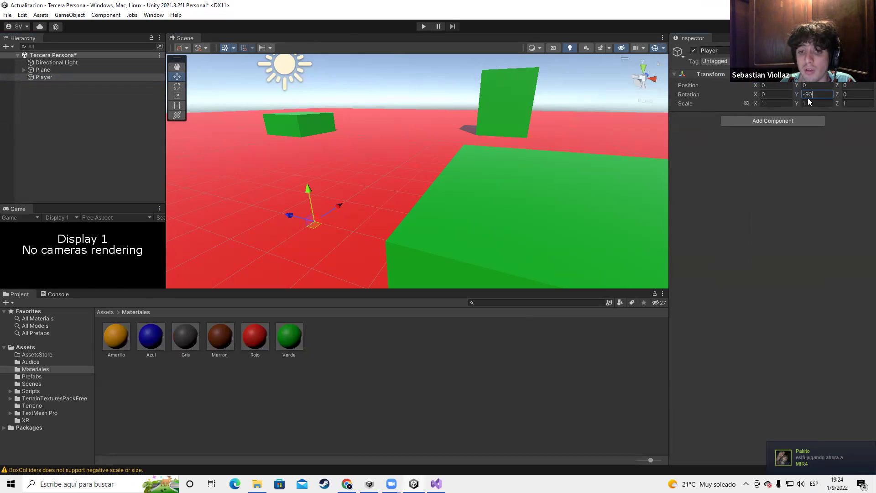
key("BackSpace")
key("BackSpace")
key("BackSpace")
type("0")
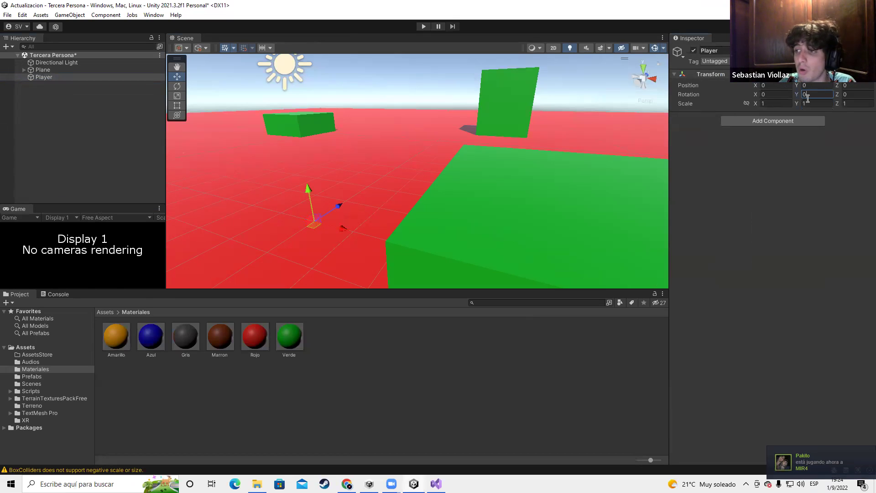
Add a Capsule and a Camera under Player, move the camera back, and apply Marron
right_click(56, 79)
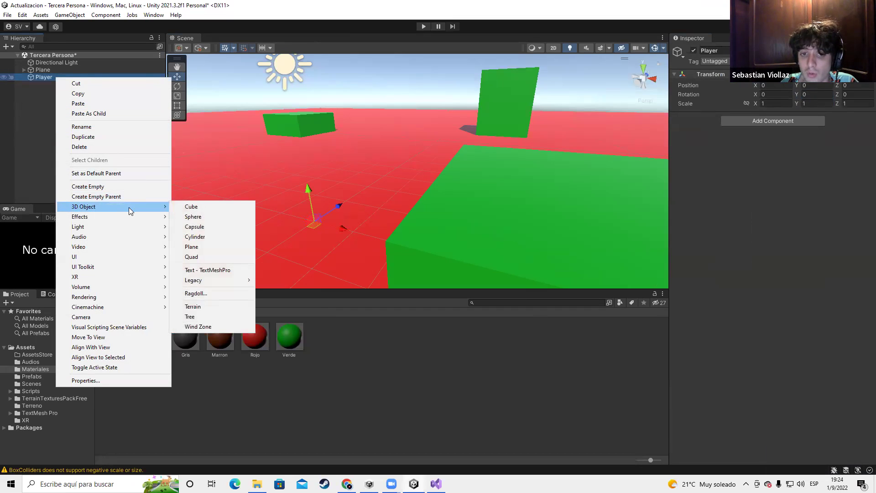
left_click(205, 227)
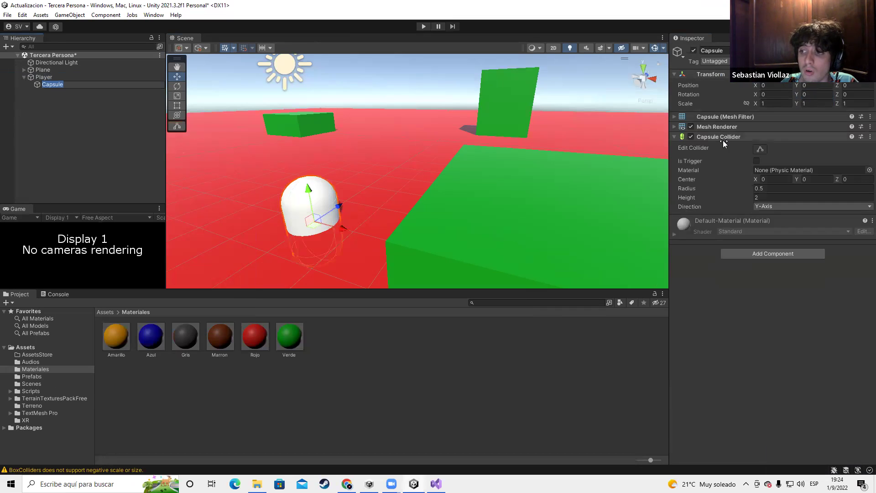
left_click(41, 78)
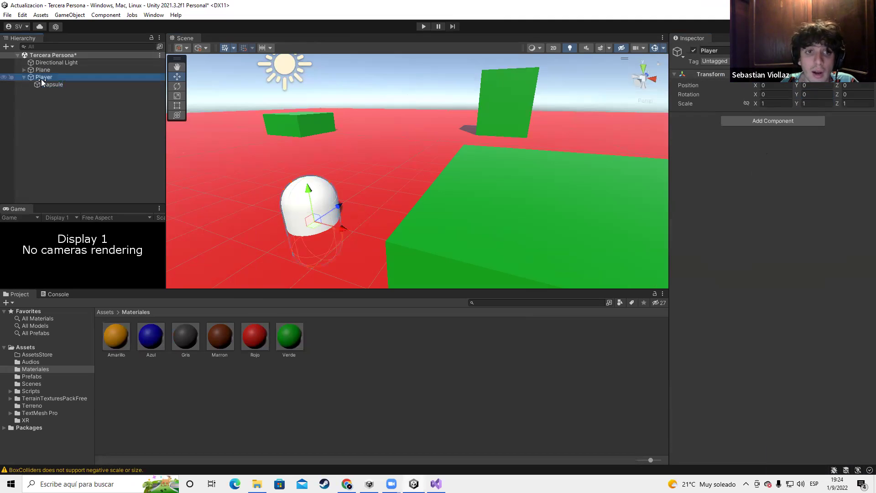
right_click(41, 78)
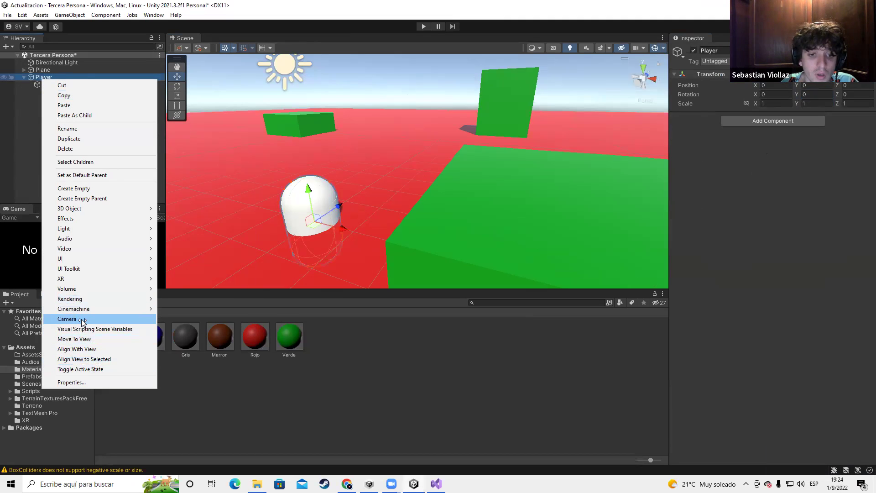
key("Return")
left_click_drag(319, 218, 239, 251)
left_click_drag(286, 217, 288, 214)
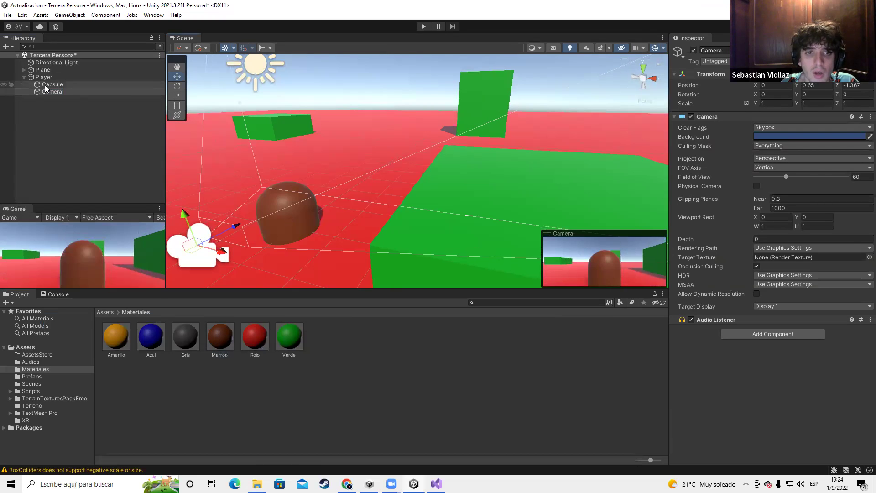
Add a cube named Ojos inside the Capsule and flatten it into an eye strip
right_click(47, 85)
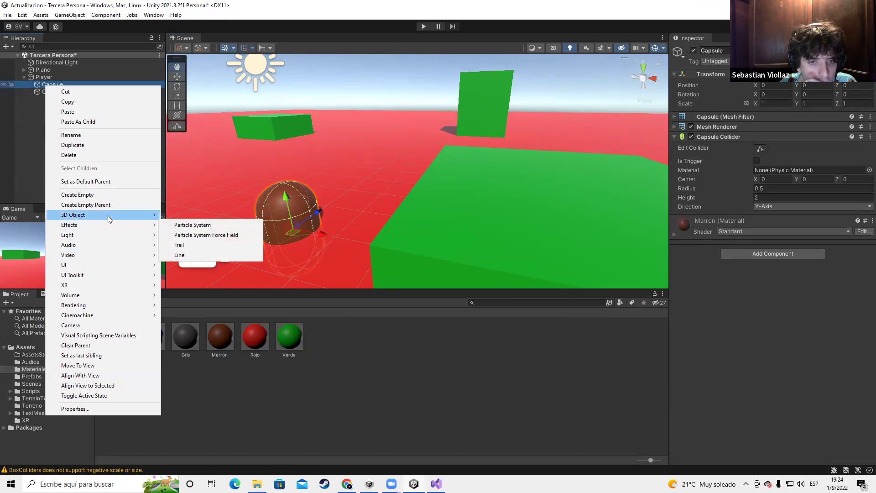
mouse_move(114, 215)
left_click(185, 215)
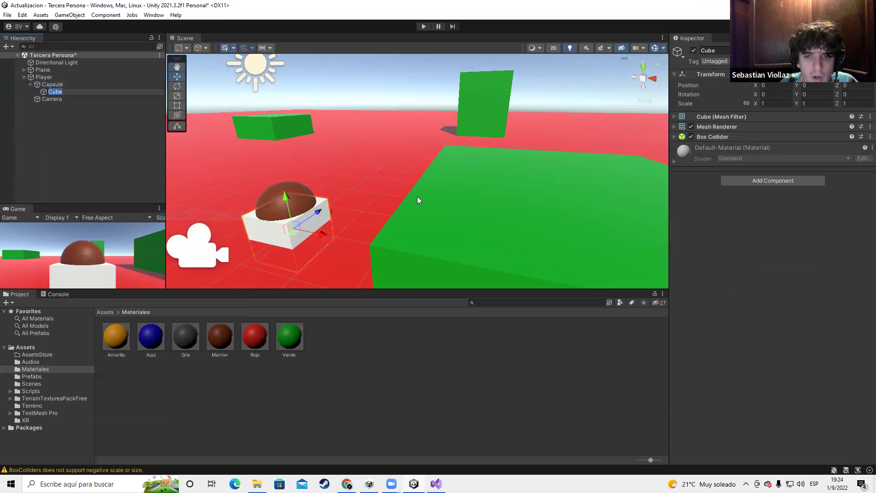
type("we")
key("BackSpace")
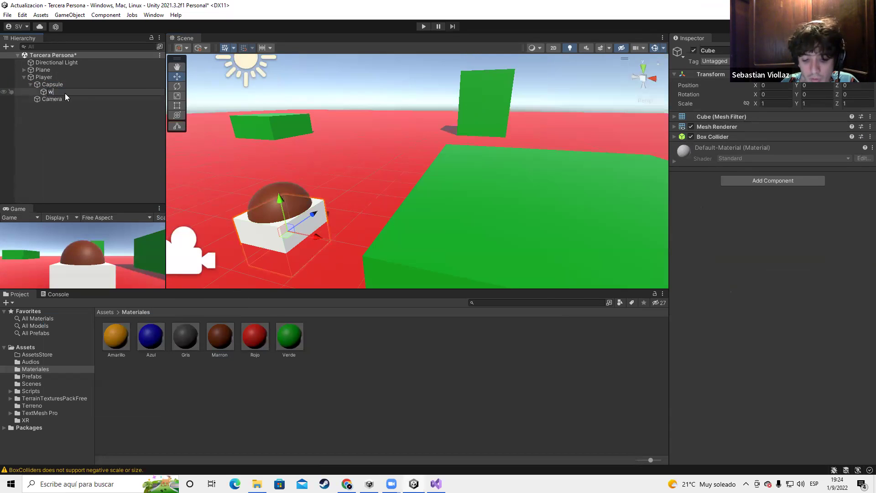
type("jos")
key("Return")
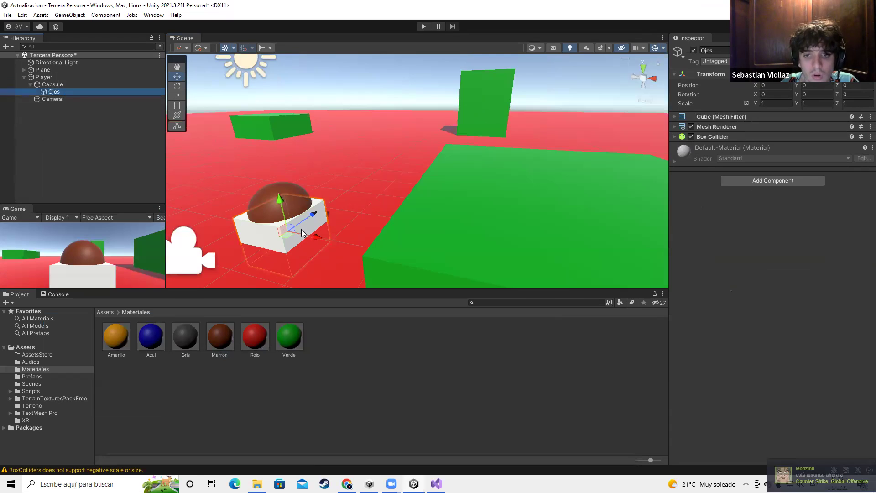
key("e")
key("r")
left_click_drag(314, 213, 326, 183)
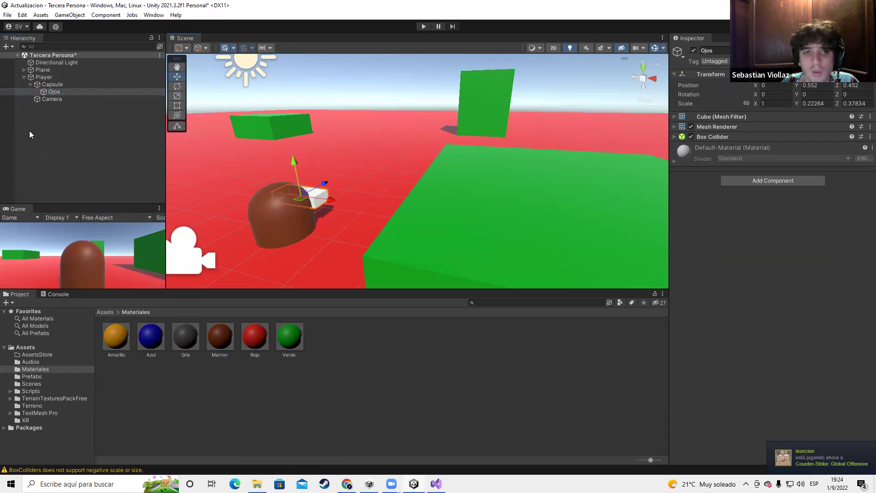
left_click(44, 77)
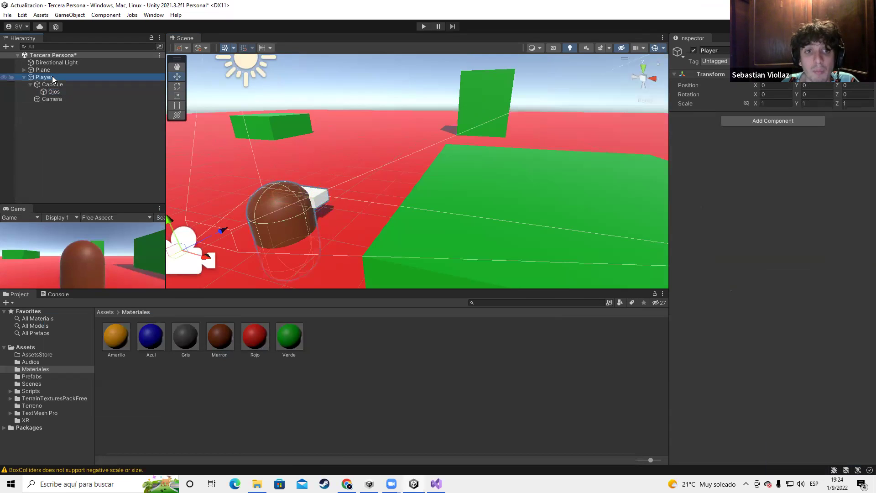
Add Character Controller and Thirst Person Controller components to Player
left_click(773, 120)
type("Char")
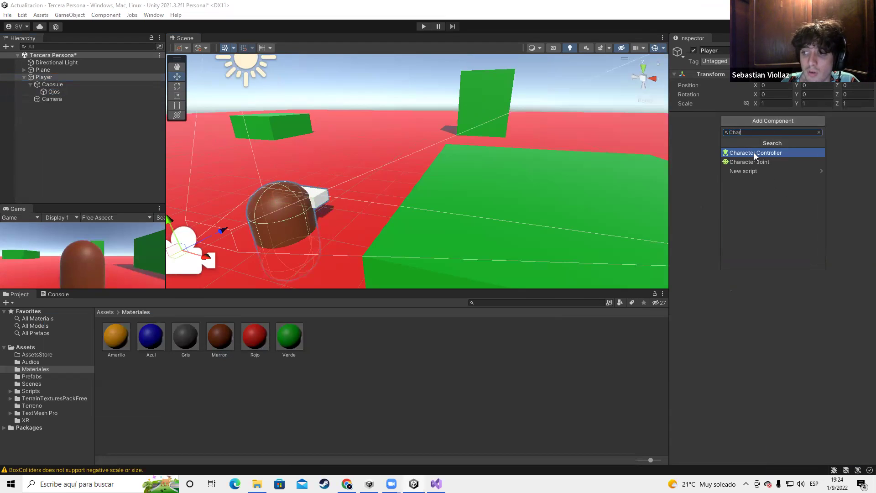
left_click(755, 153)
left_click(759, 200)
type("Thir")
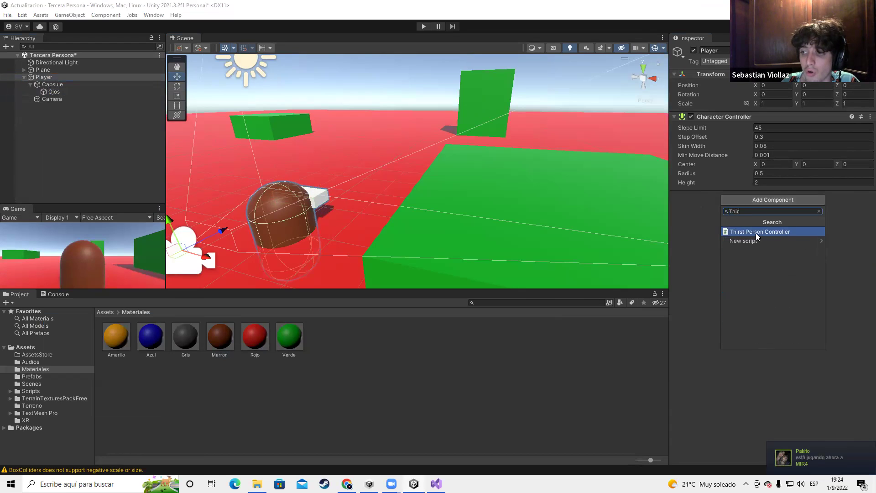
left_click(756, 233)
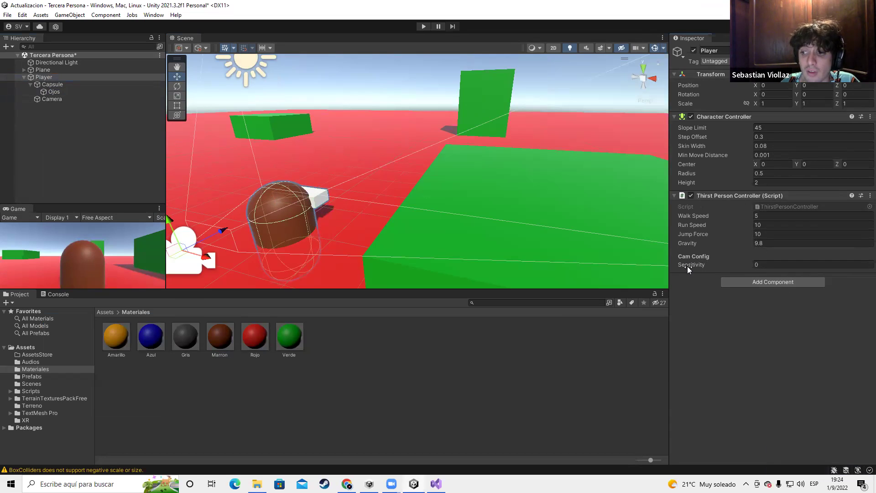
Set the controller's Sensitivity to 1 and enter Play mode
type("1")
scroll(379, 198, "down", 8)
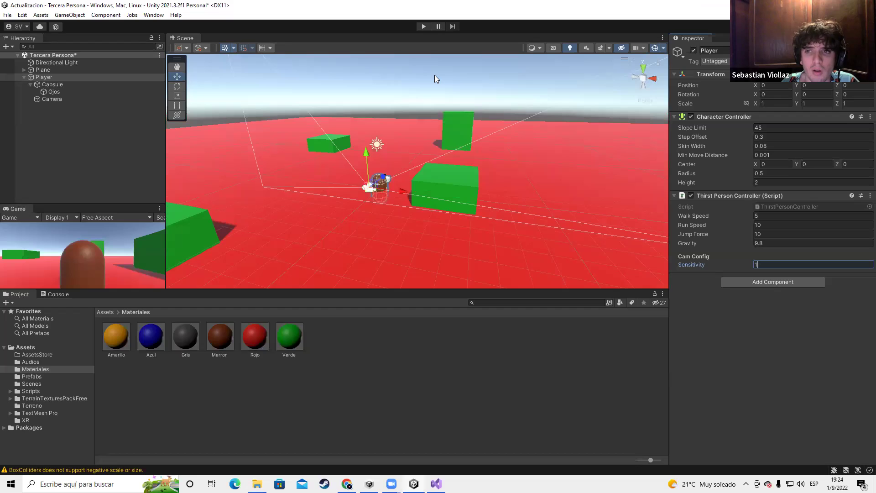
left_click(424, 27)
left_click(423, 28)
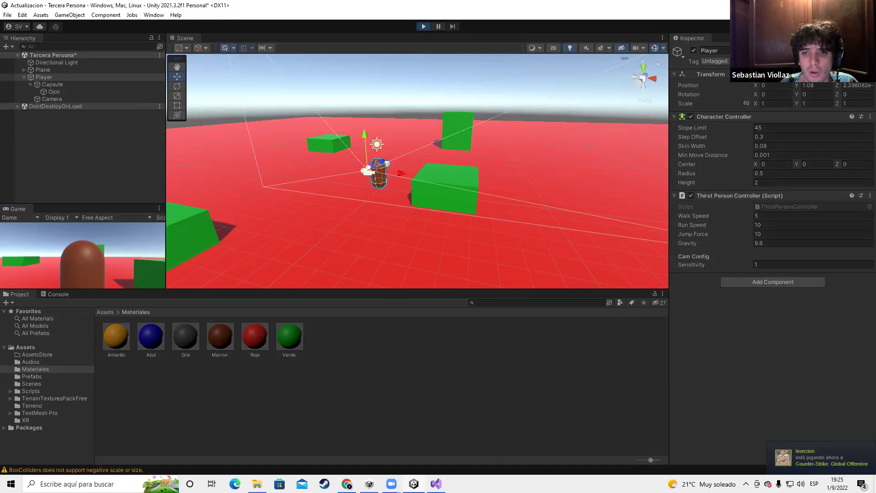
After a first test run, stop play and set the controller's Jump Force to 3
key("space")
key("w")
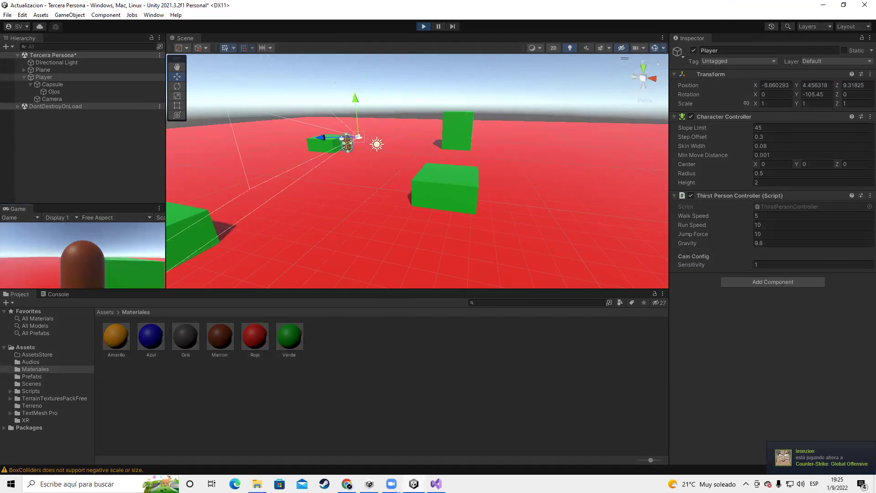
key("w")
key("space")
key("w")
key("Escape")
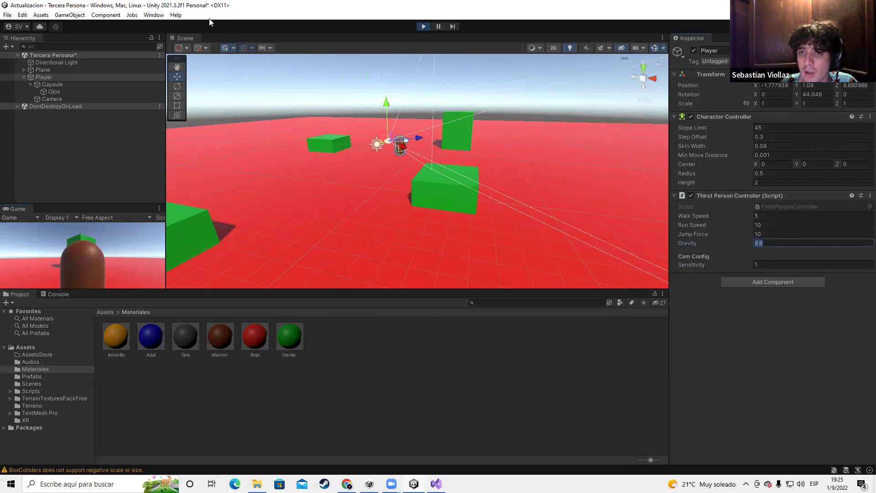
left_click(425, 26)
left_click(784, 241)
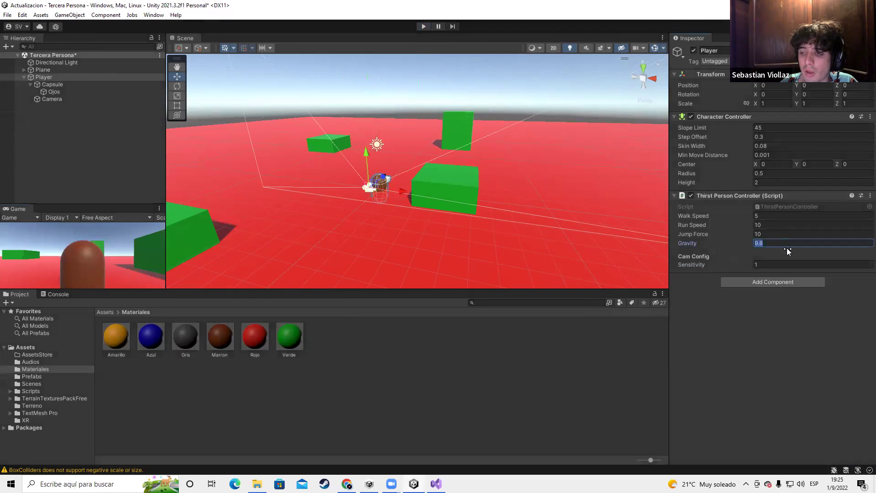
left_click(776, 233)
type("3")
key("Return")
Test the Player's jumping and movement with the new values, then stop
left_click(424, 27)
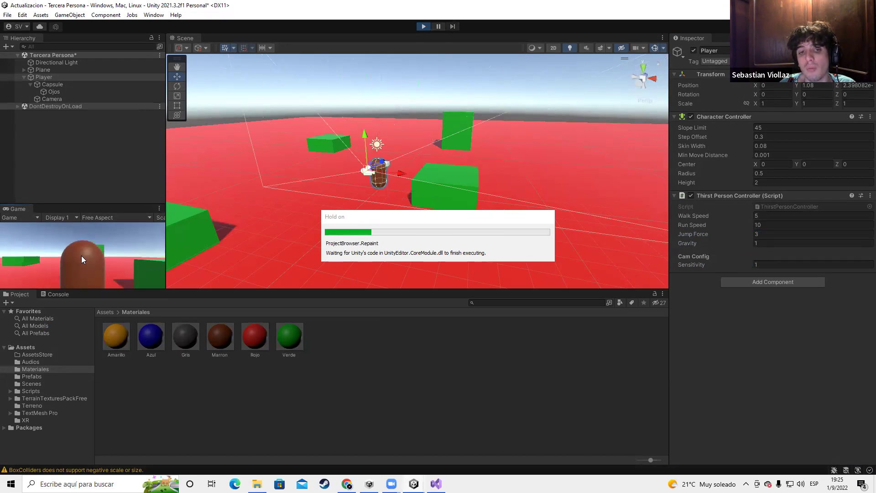
key("w")
key("space")
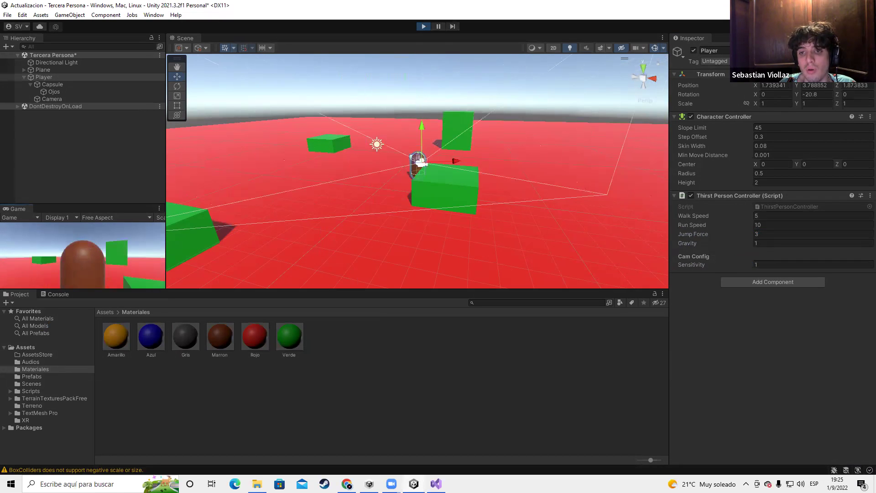
key("a")
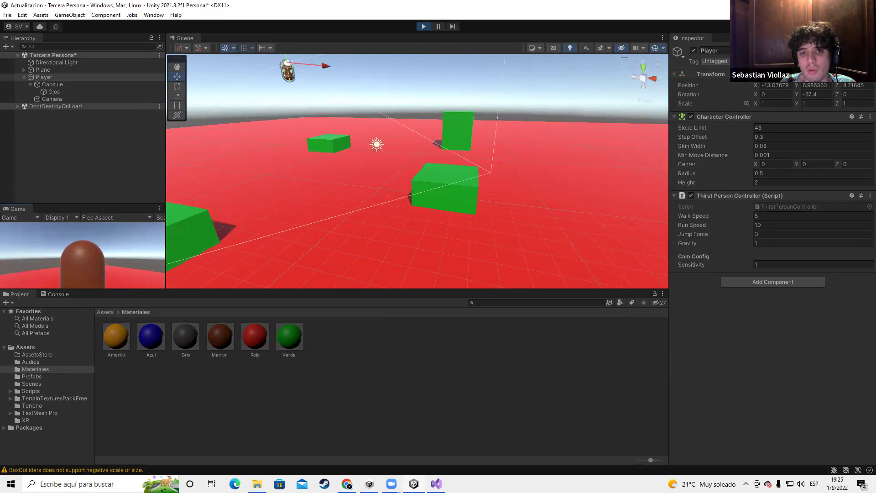
key("w")
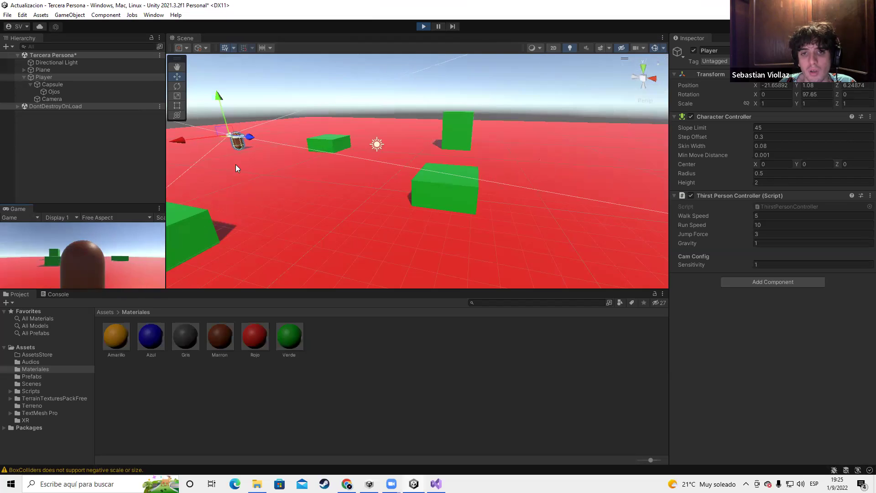
left_click(425, 27)
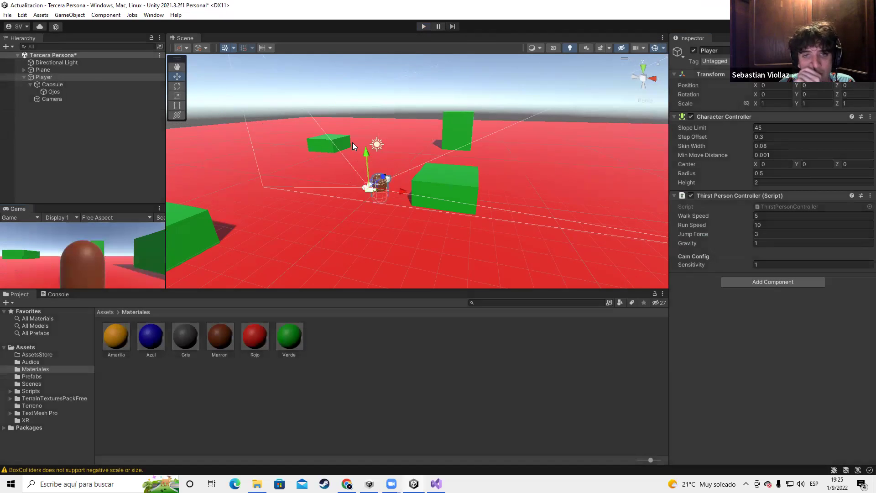
Raise the Player to height 1.19 and move its Camera back behind the capsule
left_click(44, 77)
left_click_drag(366, 157, 66, 110)
left_click(52, 99)
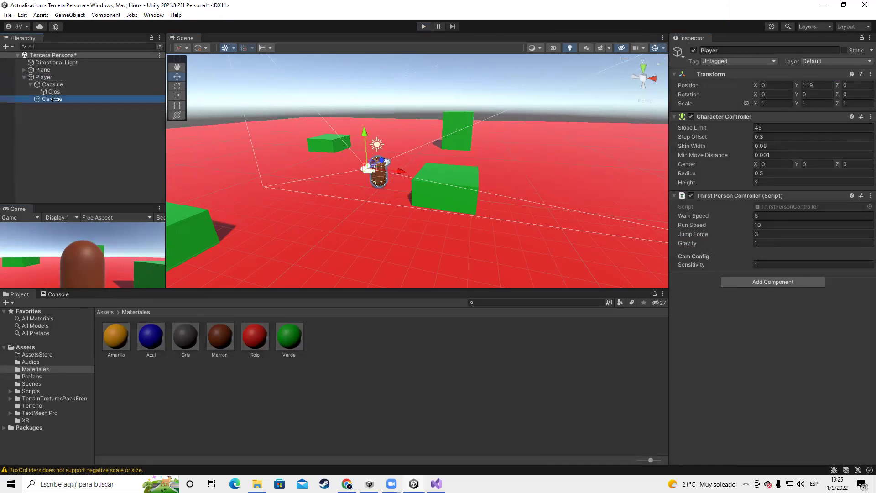
left_click_drag(384, 163, 353, 130)
key("alt+Tab")
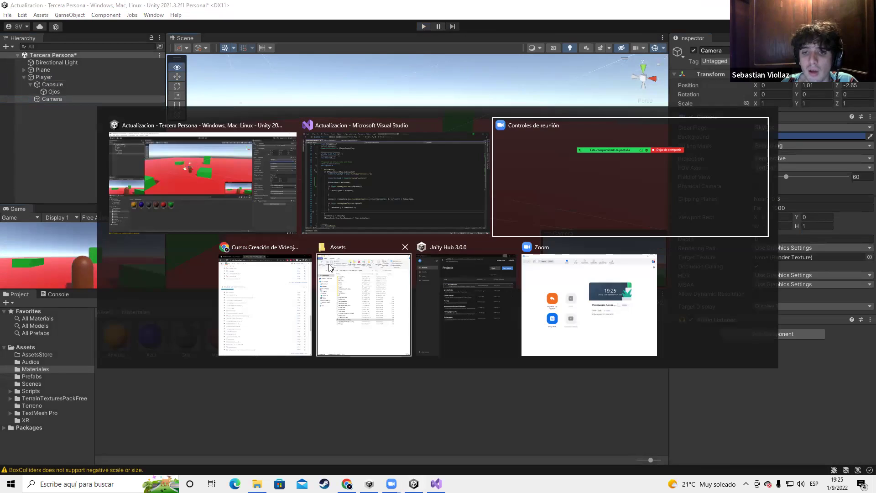
left_click(262, 308)
scroll(119, 326, "down", 7)
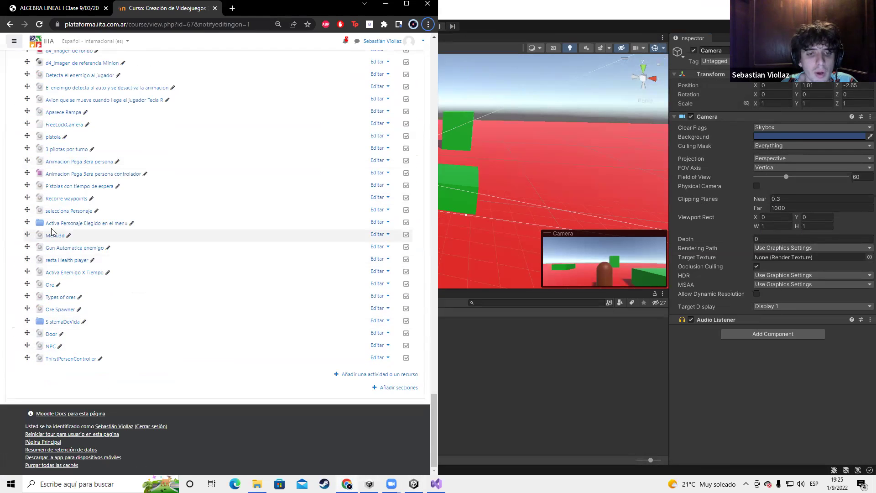
scroll(46, 232, "up", 5)
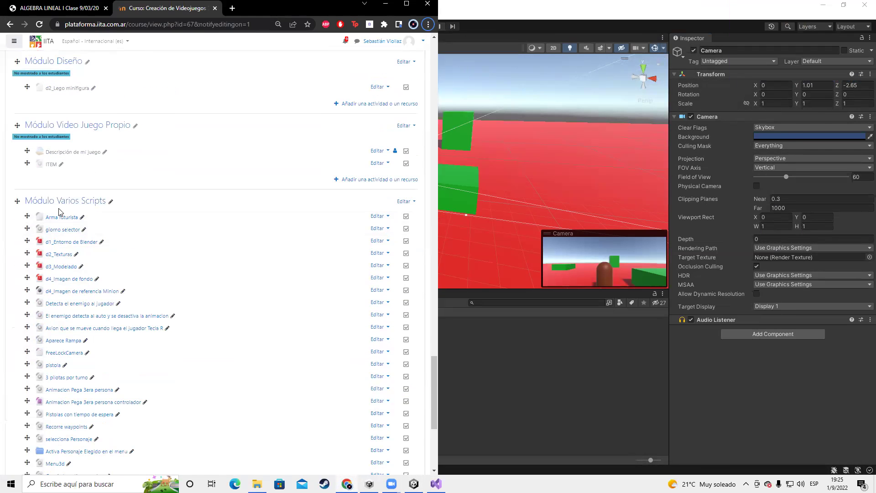
scroll(58, 211, "down", 5)
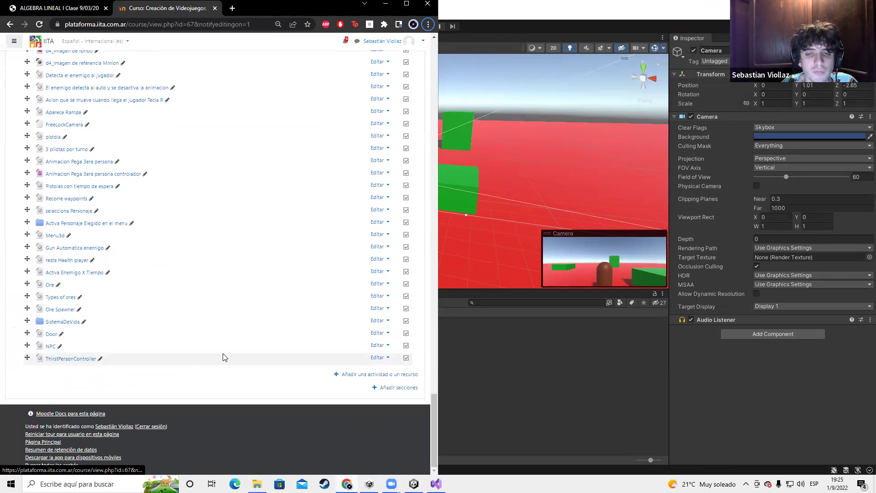
key("alt+Tab")
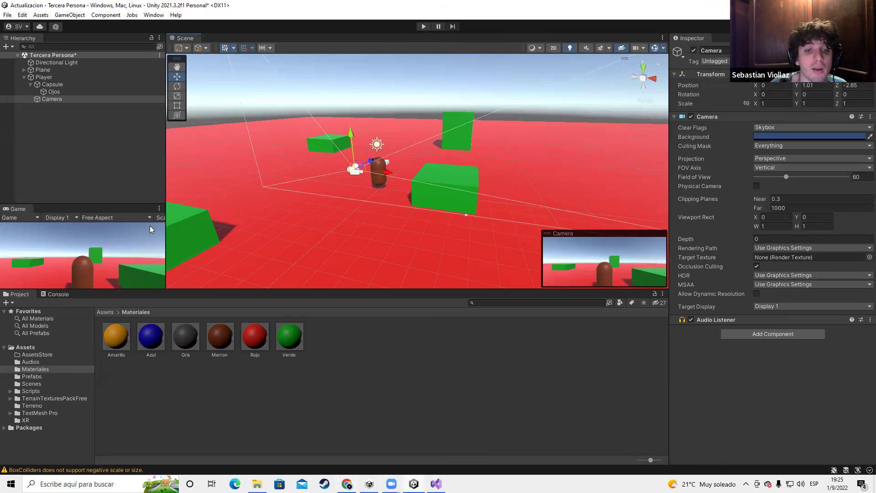
Orbit the scene view and frame it on the Player capsule
scroll(374, 226, "up", 6)
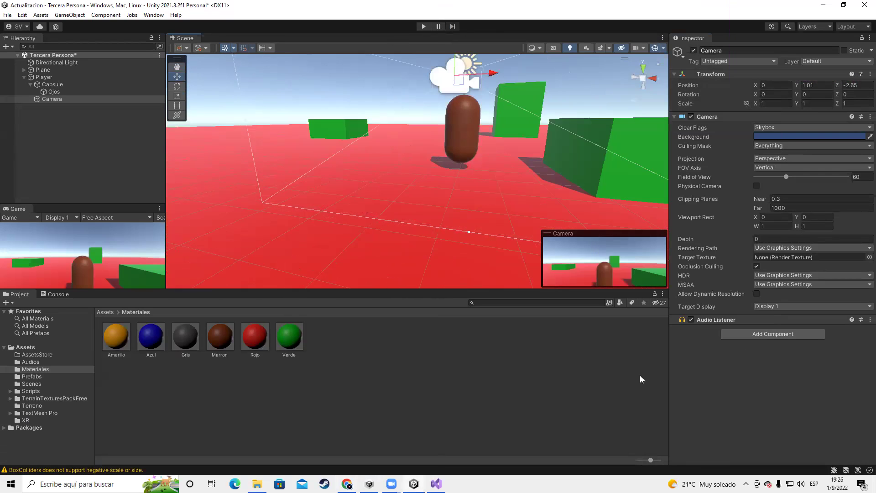
scroll(499, 163, "up", 5)
left_click_drag(499, 163, 315, 182, "alt")
scroll(362, 189, "down", 5)
scroll(375, 191, "up", 5)
mouse_move(375, 191)
middle_mouse_down()
mouse_move(442, 198)
mouse_move(386, 192)
middle_mouse_up()
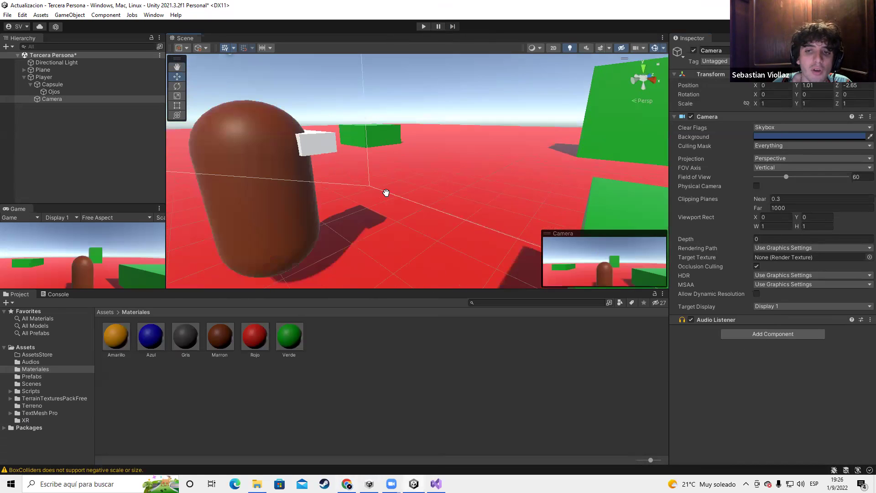
double_click(52, 84)
left_click(43, 76)
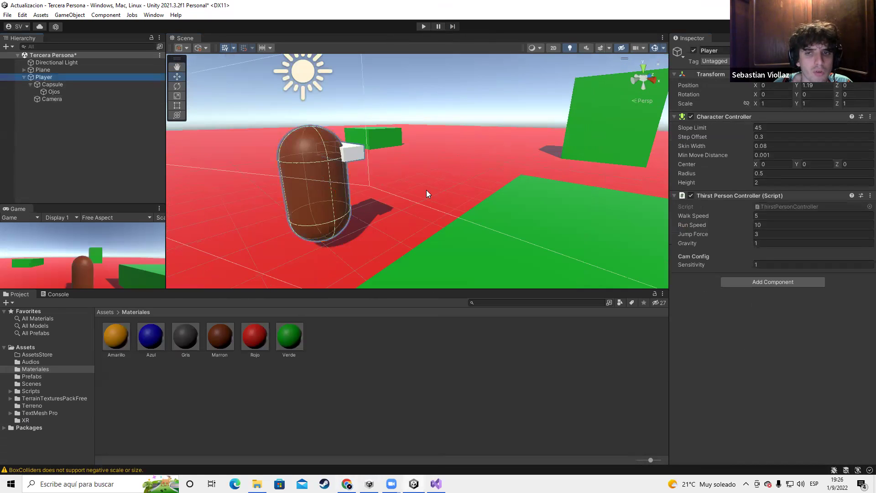
key("f")
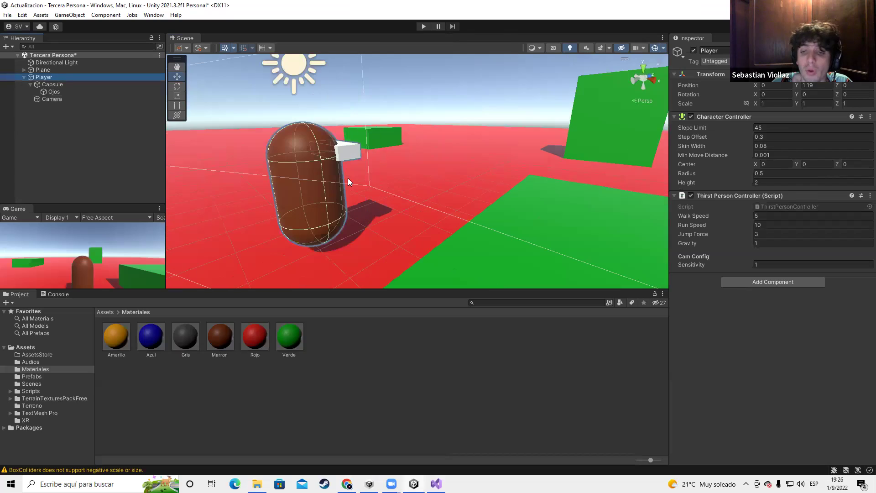
scroll(418, 195, "up", 5)
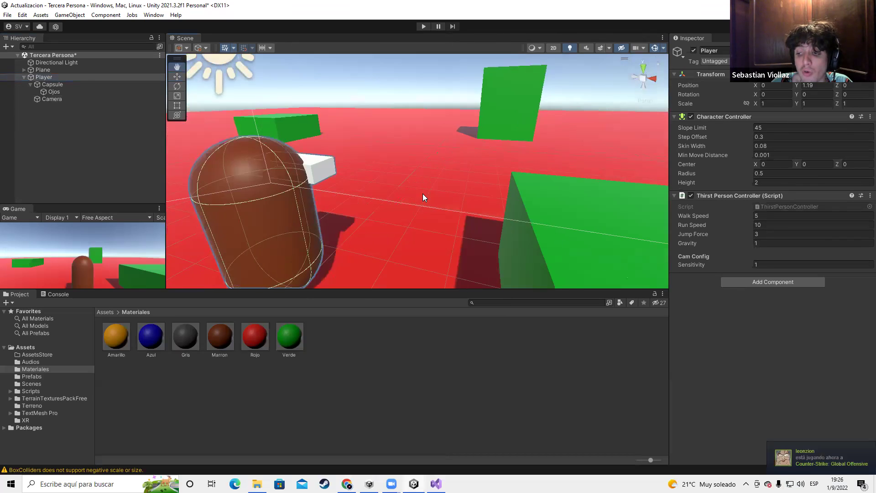
Create an empty child object named Brazos under Capsule
left_click(53, 85)
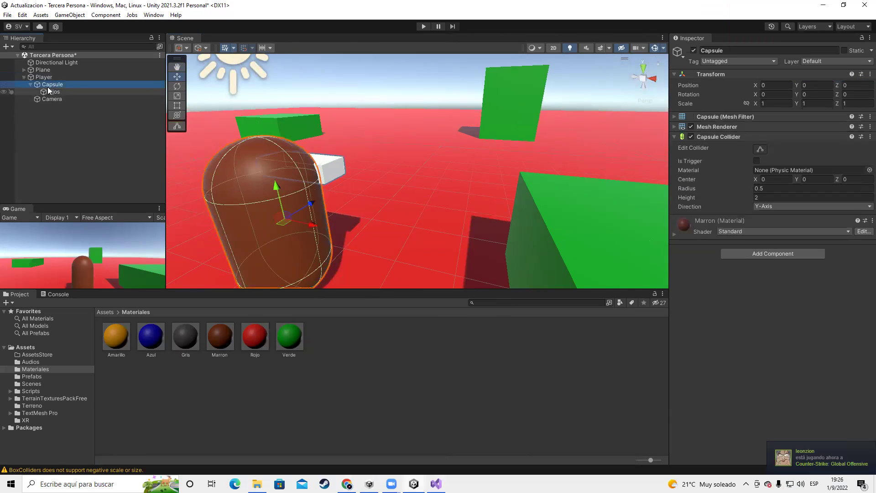
right_click(50, 85)
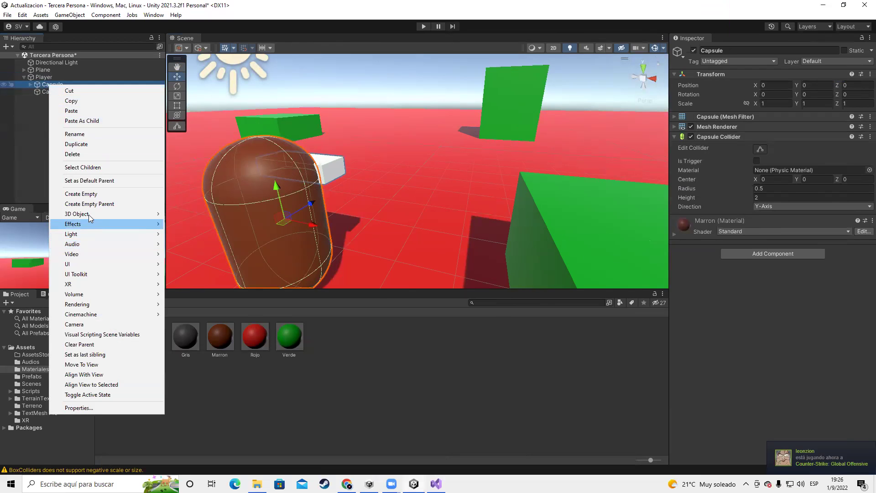
left_click(98, 197)
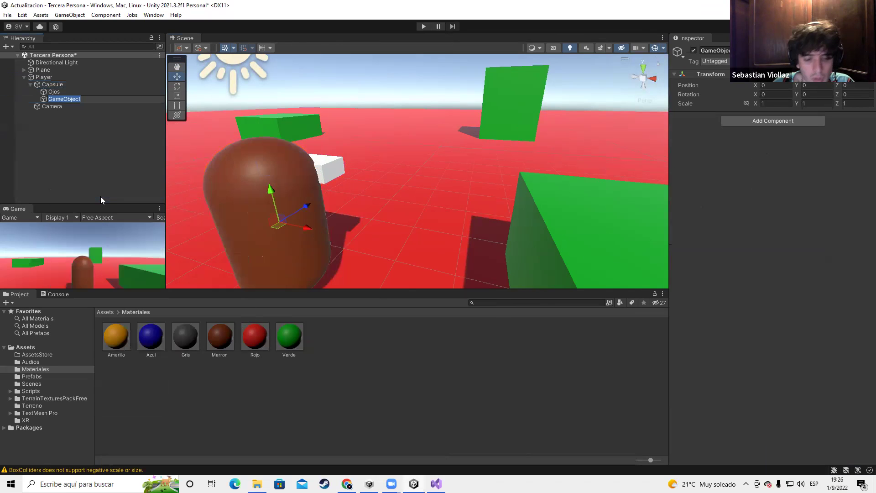
type("Brazos")
key("Return")
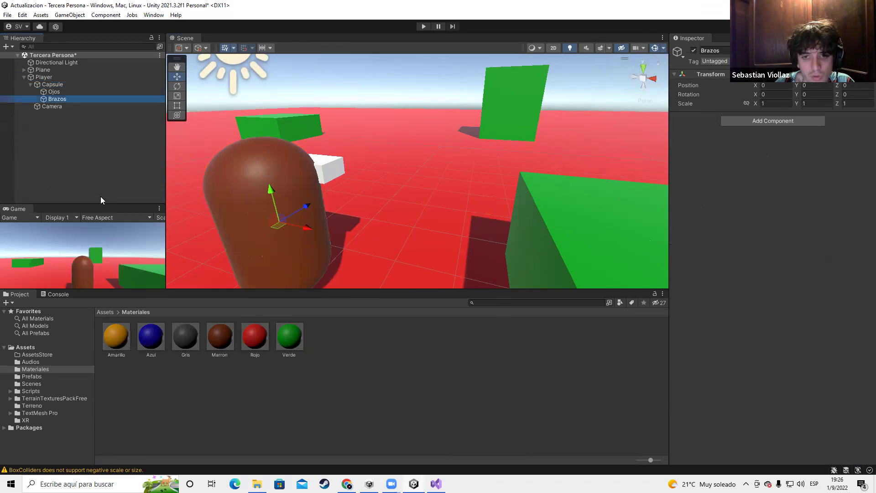
Add a single cube inside Brazos, deleting the accidental duplicate
right_click(63, 99)
mouse_move(90, 225)
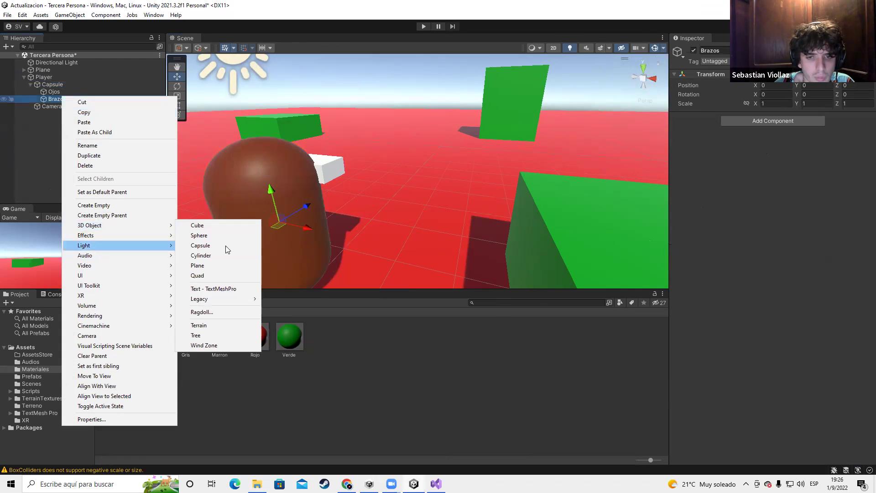
left_click(213, 226)
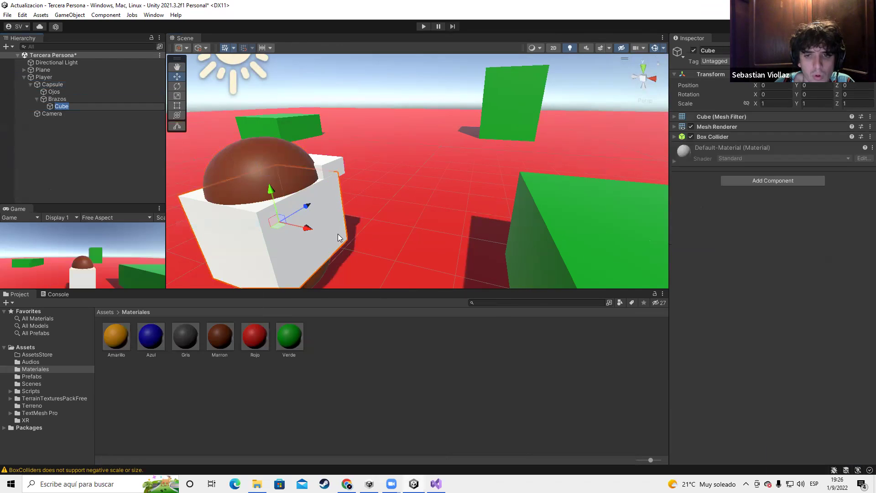
left_click(61, 104)
key("ctrl+d")
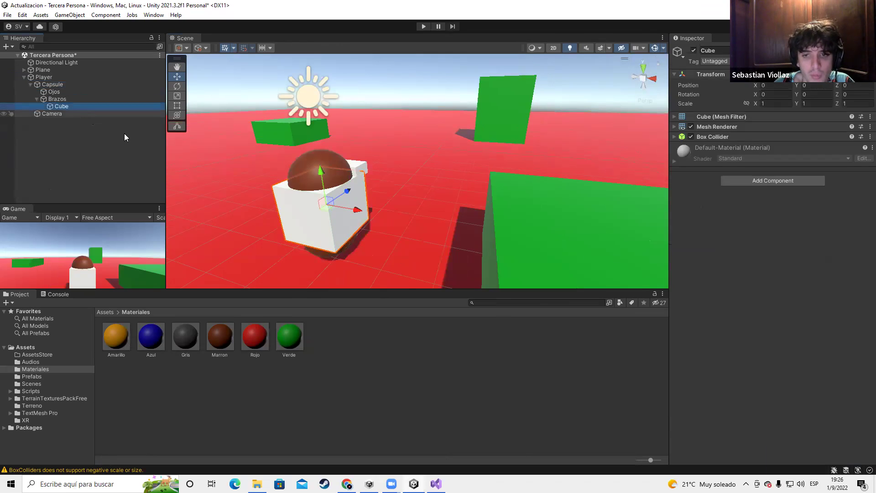
left_click(67, 106)
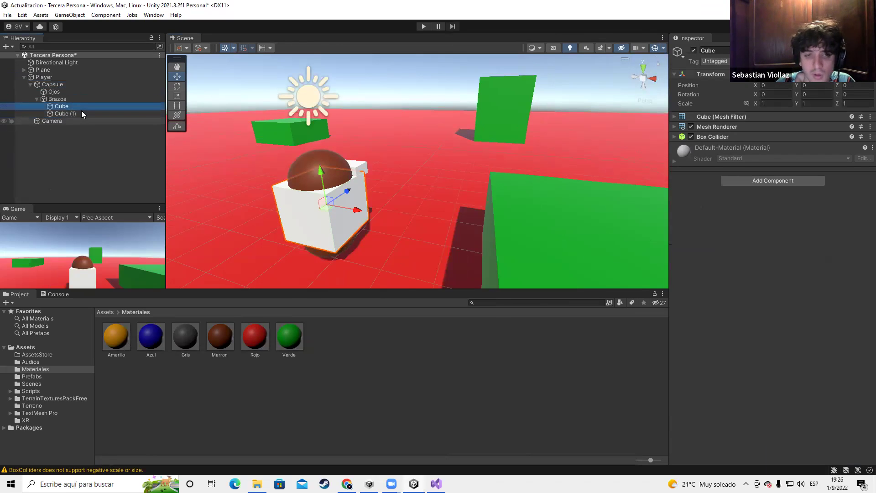
left_click(81, 113)
key("Delete")
left_click(78, 108)
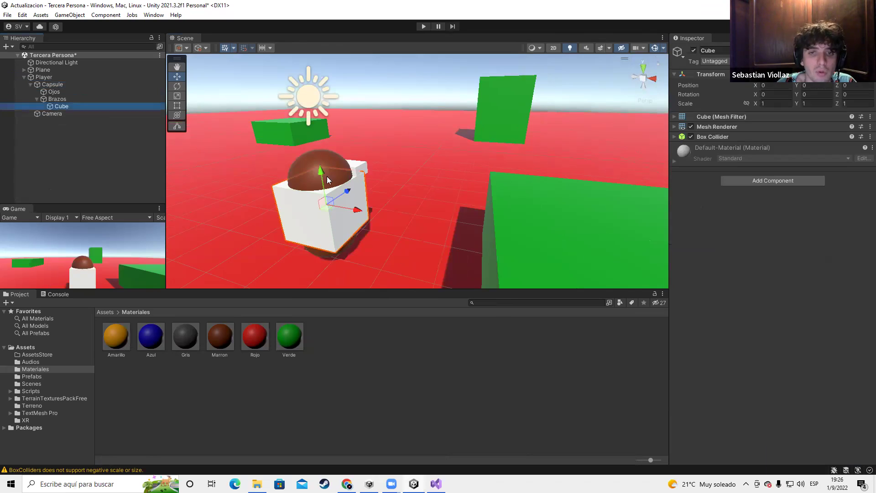
Scale the cube into a thin tall arm beside the capsule and place a copy opposite
key("r")
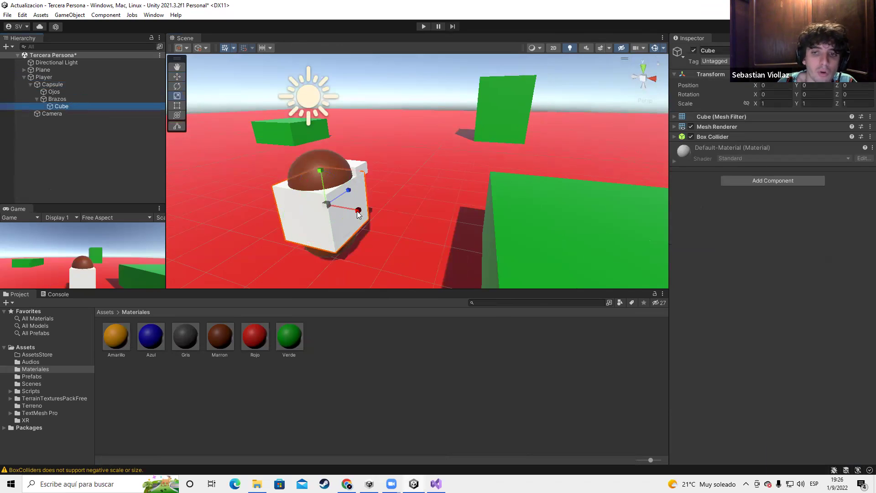
left_click_drag(358, 212, 340, 209)
left_click_drag(322, 171, 330, 202)
left_click_drag(317, 160, 287, 87)
left_click_drag(358, 215, 392, 222)
key("w")
middle_click_drag(403, 222, 513, 239)
key("ctrl+d")
left_click_drag(565, 196, 411, 215)
Rename the arm cubes BrazoDerecho and BrazoIzquierdo
left_click(62, 106)
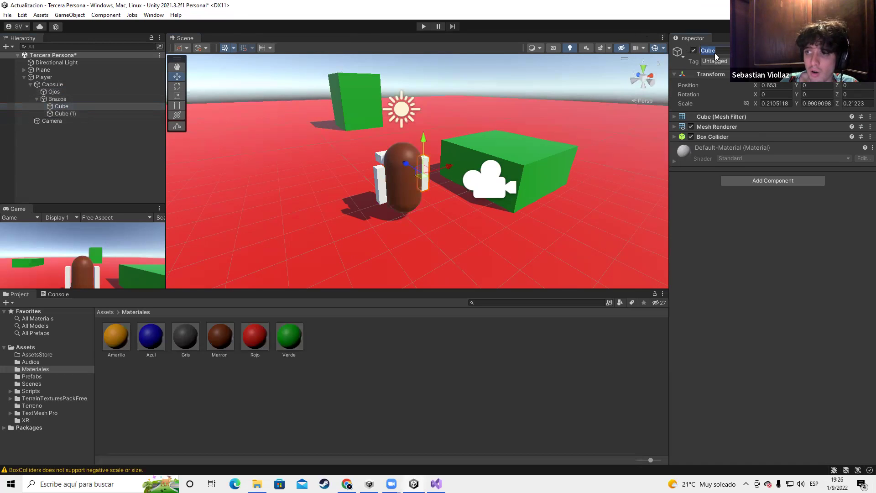
type("bR")
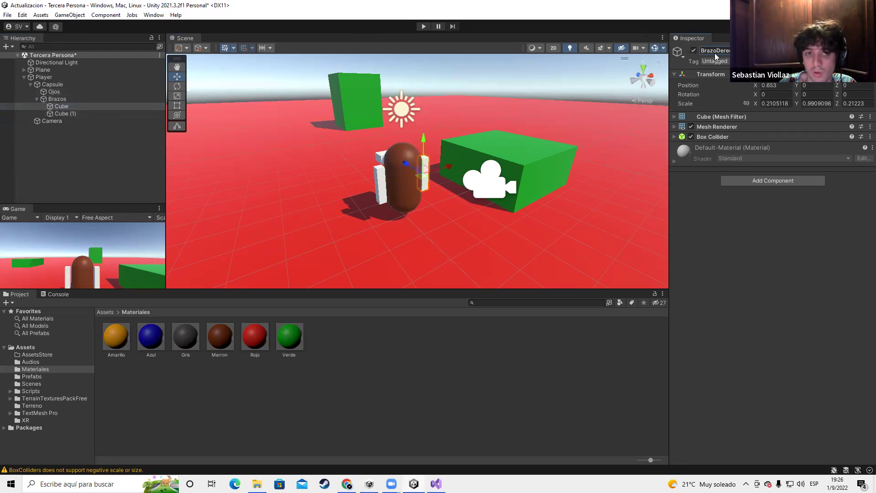
left_click(123, 114)
left_click(711, 50)
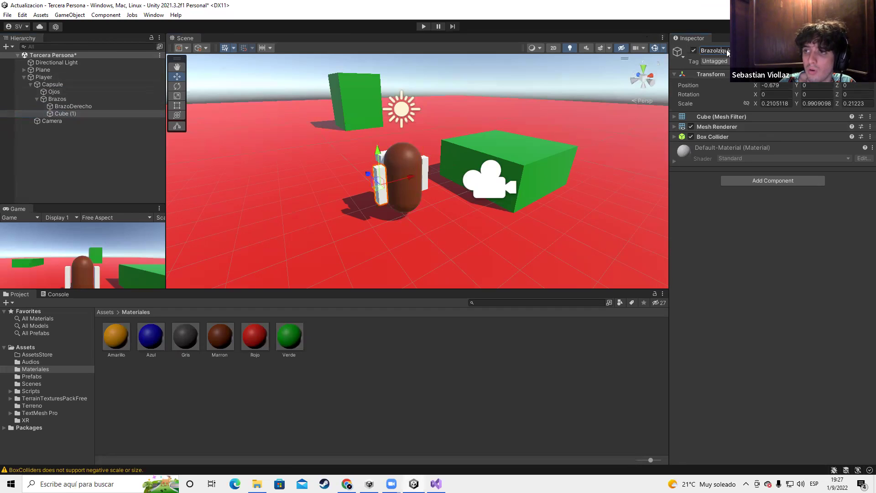
left_click(742, 286)
Test-rotate BrazoDerecho around its pivot, then undo the rotation
left_click(425, 190)
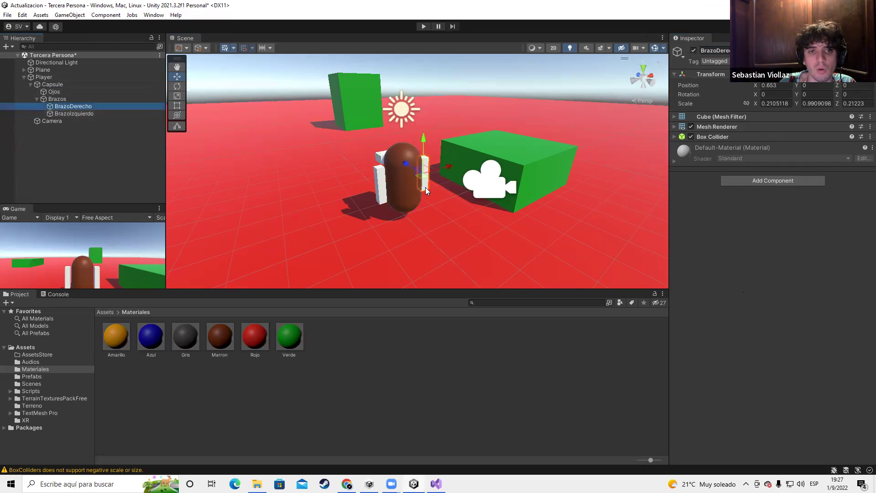
key("f")
scroll(497, 188, "down", 3)
left_click_drag(440, 195, 353, 184, "alt")
scroll(355, 182, "up", 2)
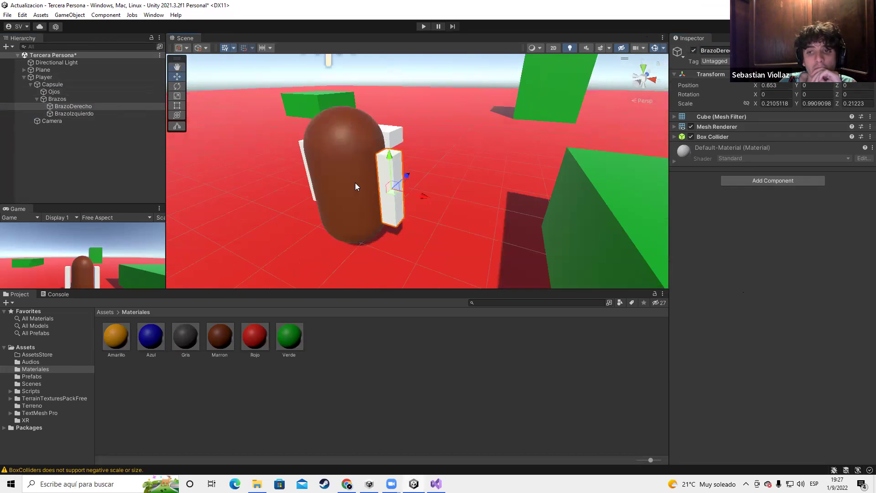
scroll(355, 183, "up", 2)
key("e")
left_click_drag(358, 176, 379, 159)
key("ctrl+z")
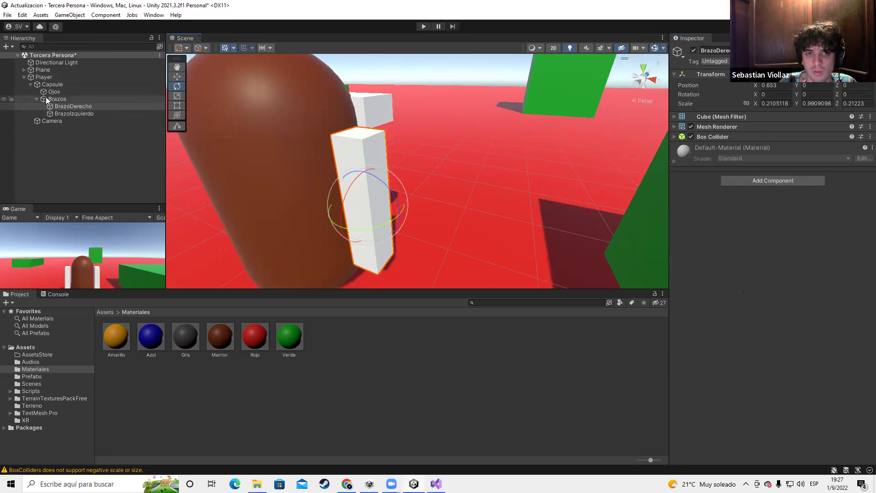
double_click(65, 98)
key("w")
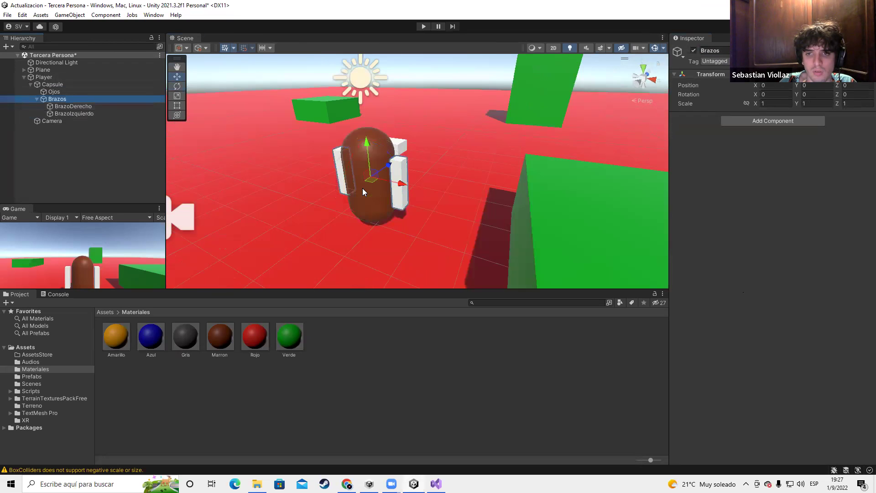
scroll(363, 188, "up", 2)
Reset BrazoDerecho's Rotation Y to 0, then collapse Brazos and Capsule in the Hierarchy
left_click(802, 94)
left_click(389, 187)
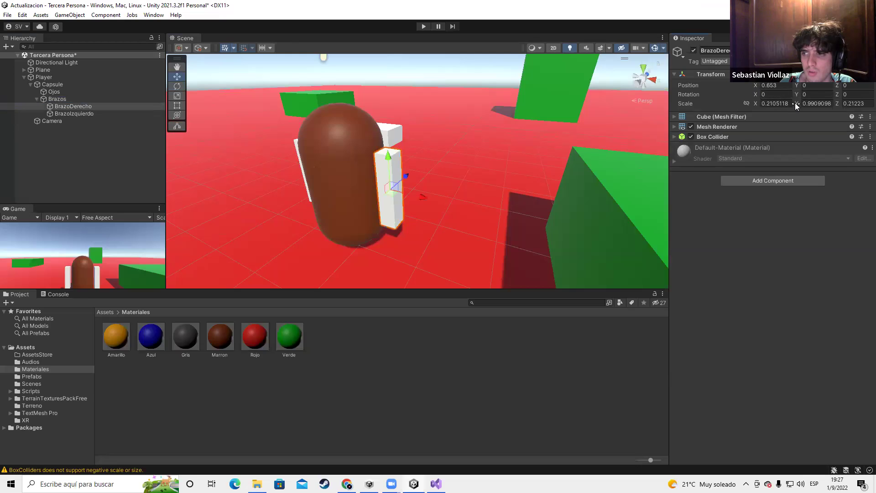
left_click_drag(824, 95, 820, 95)
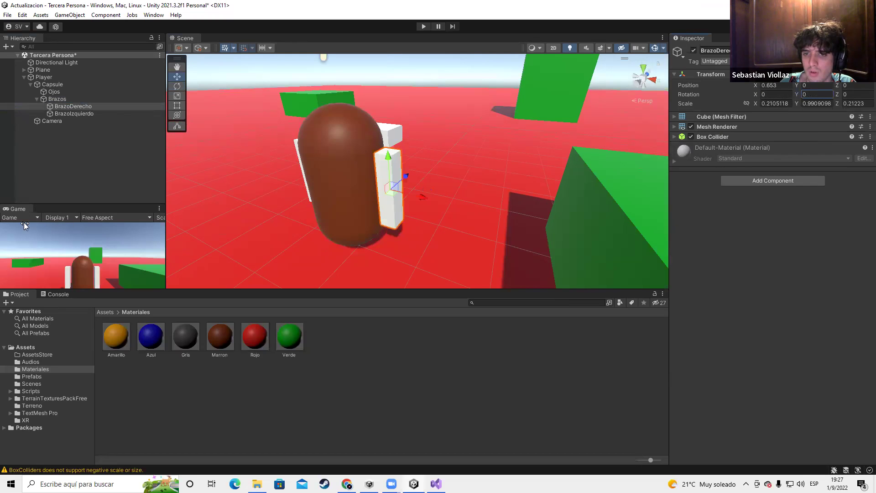
scroll(447, 187, "down", 5)
scroll(447, 187, "up", 5)
left_click(90, 115)
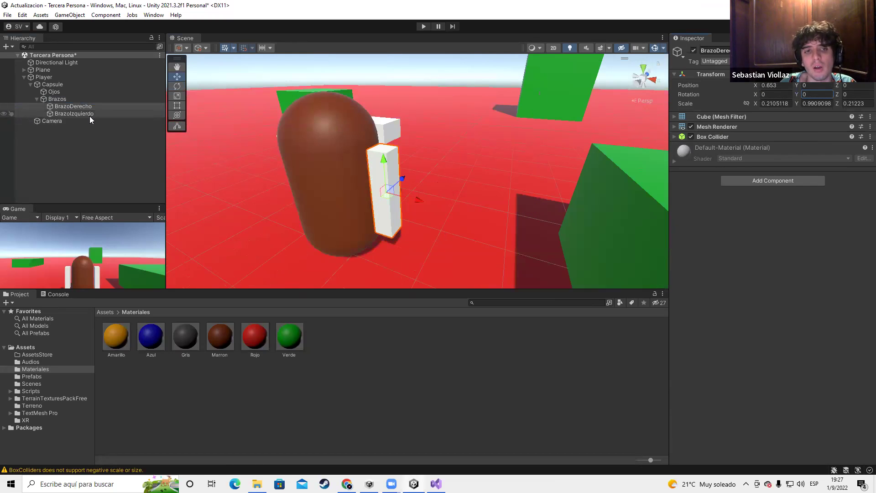
left_click(77, 107)
left_click(79, 113)
scroll(419, 189, "down", 5)
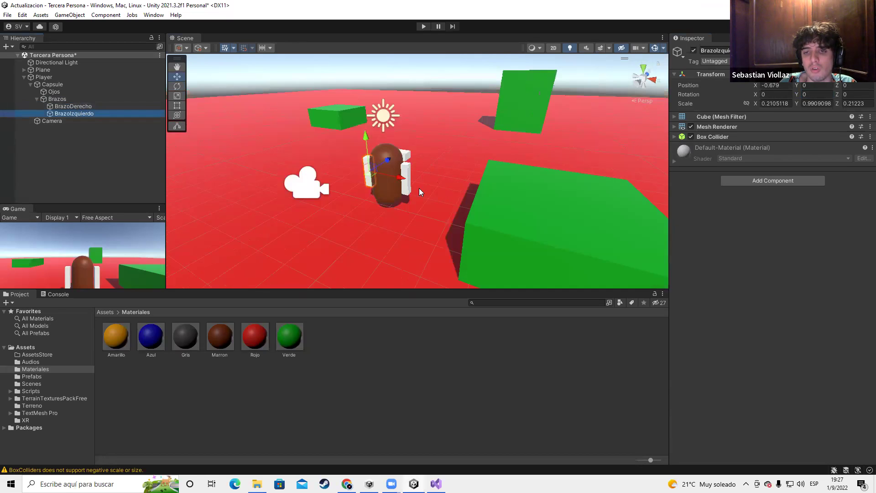
left_click(37, 99)
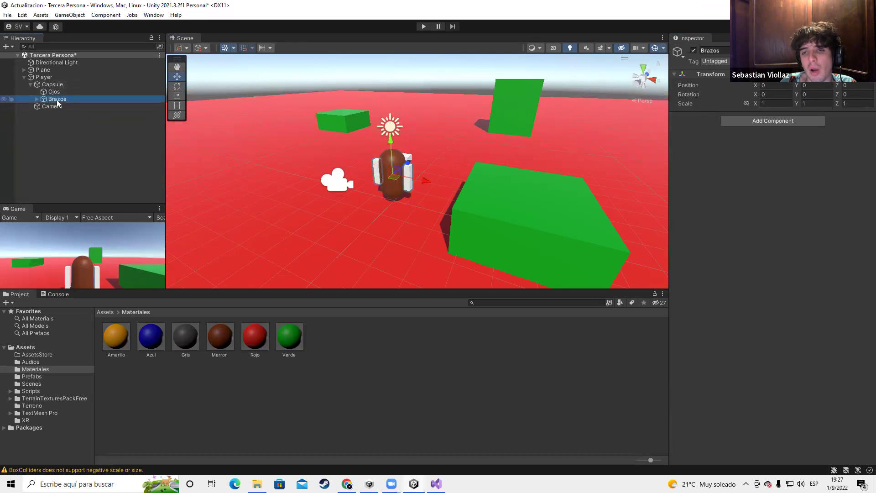
left_click(30, 85)
Open Window > Animation > Animation and dock it as a tab beside Project and Console
left_click(41, 77)
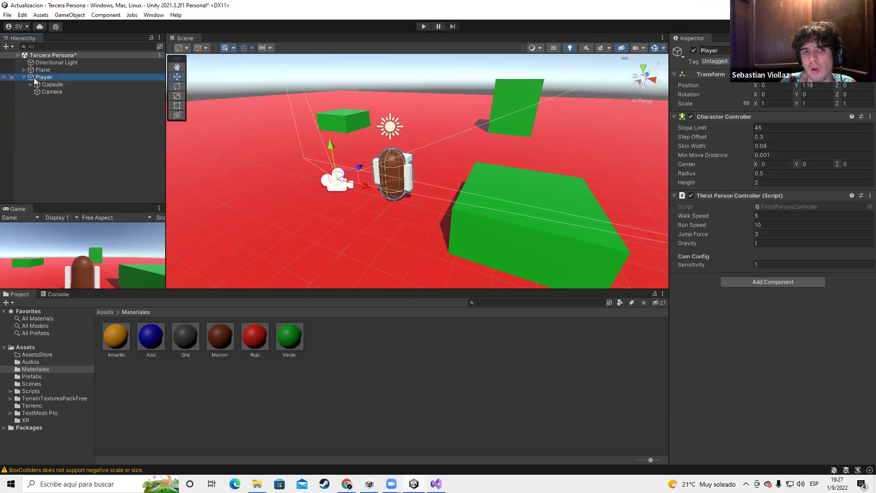
scroll(319, 150, "up", 6)
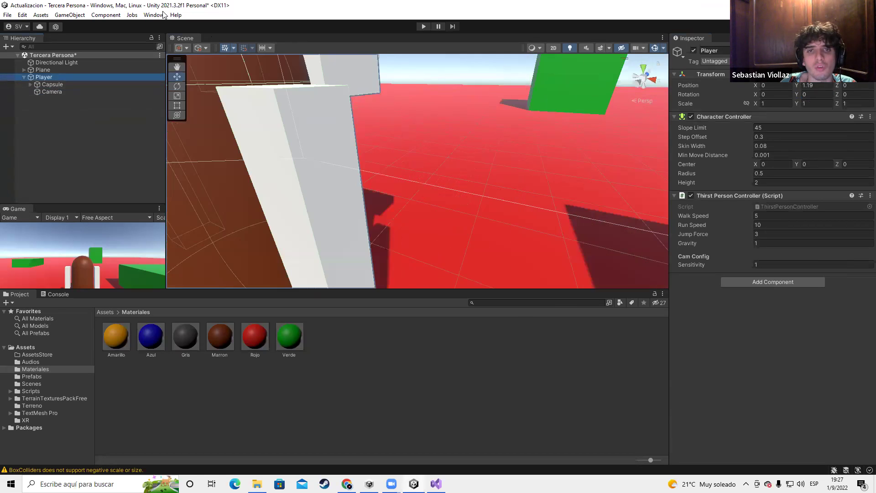
scroll(347, 163, "down", 4)
left_click(153, 15)
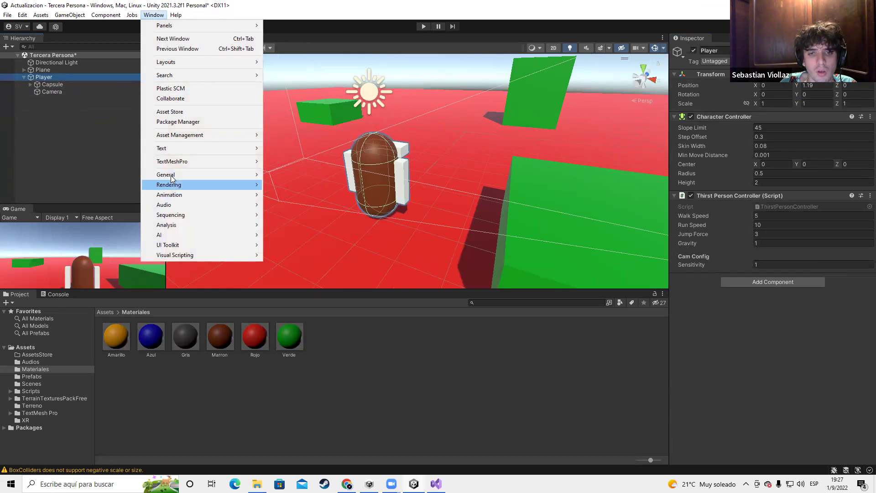
mouse_move(181, 196)
left_click(289, 195)
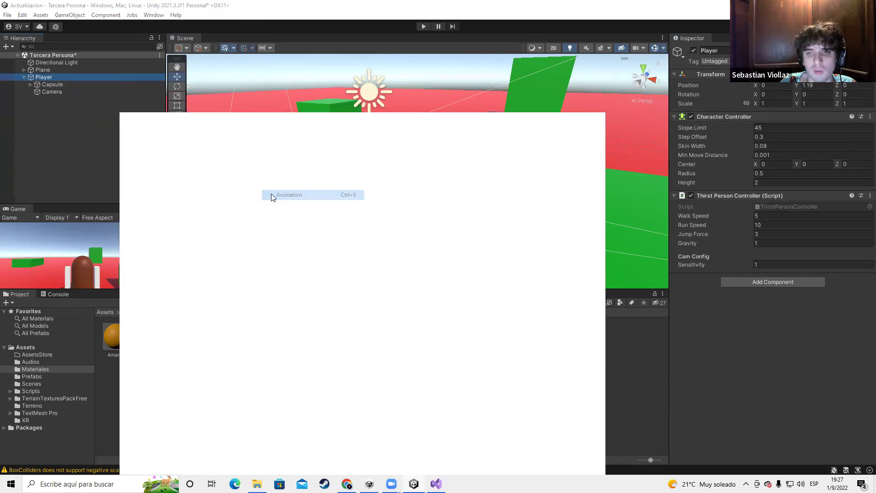
left_click_drag(166, 116, 179, 305)
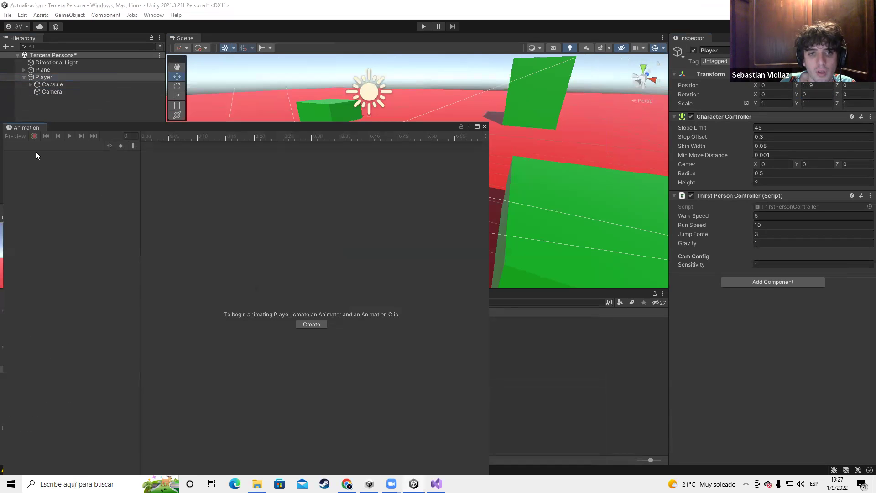
left_click_drag(21, 124, 560, 297)
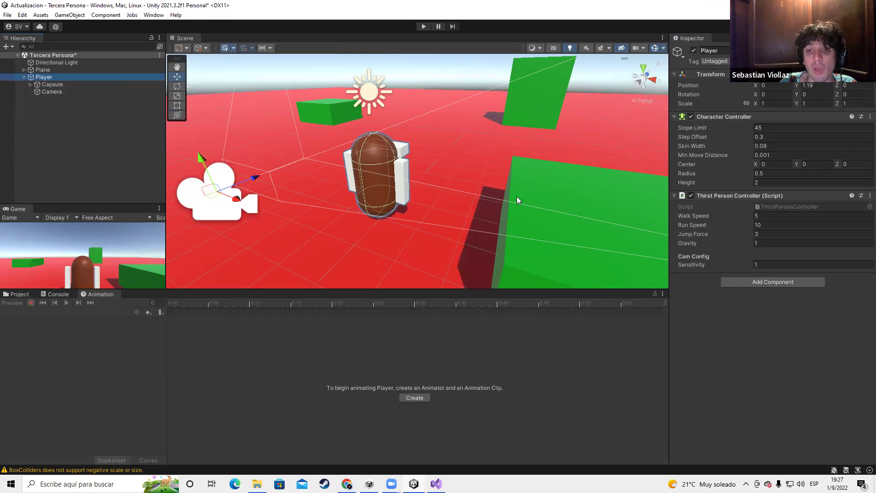
Reselect the Player object, keeping its name Player
left_click(41, 69)
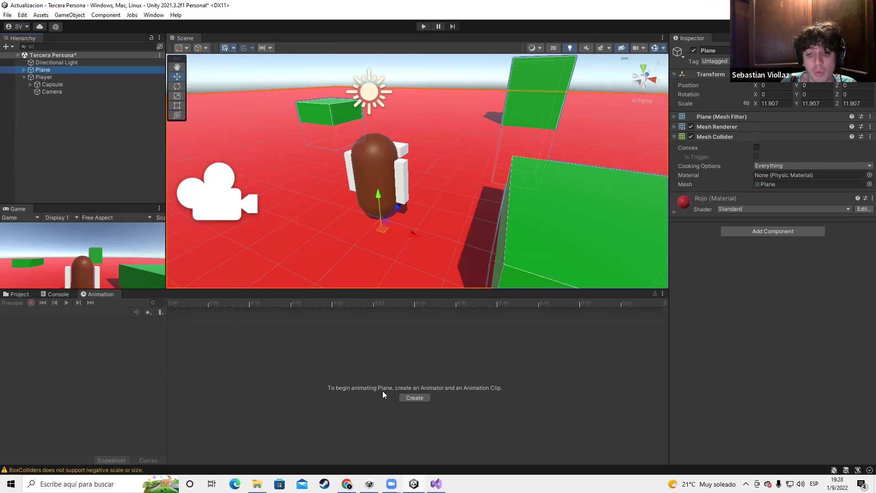
left_click(56, 76)
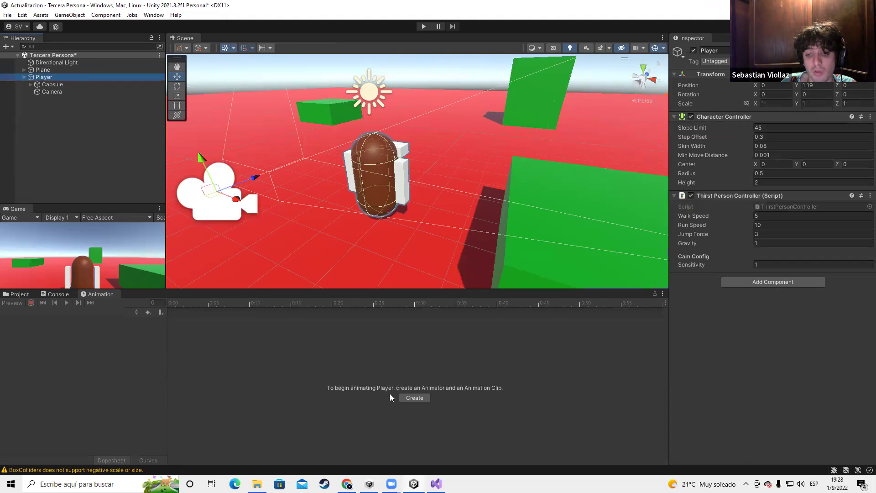
left_click(46, 78)
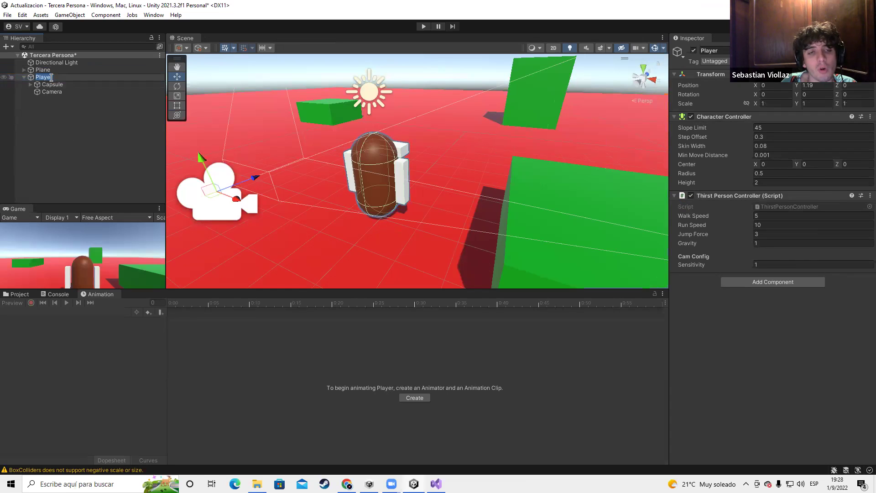
key("Return")
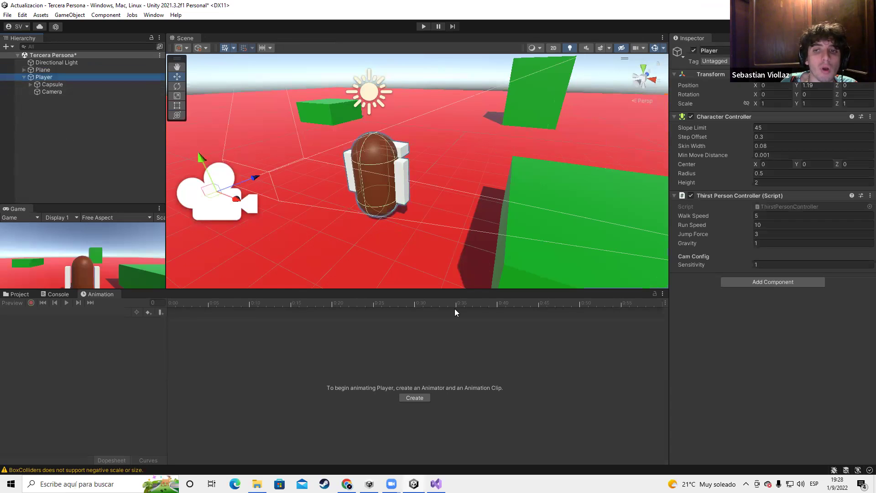
Create the PlayerAnim clip and save it in a new Assets/Player folder
left_click(415, 398)
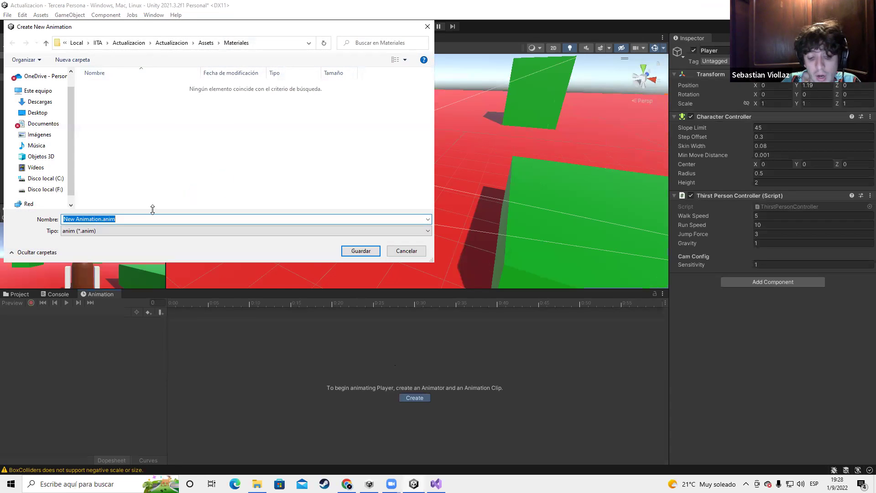
type("PlayerAnim")
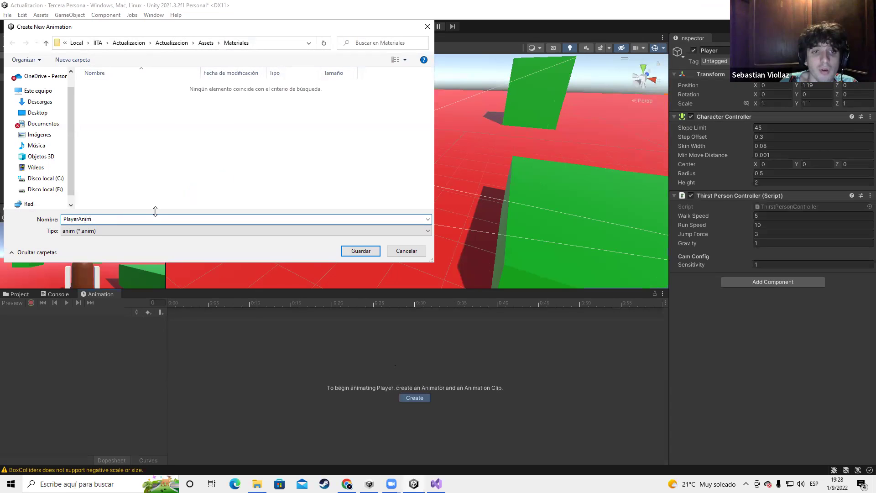
left_click(206, 43)
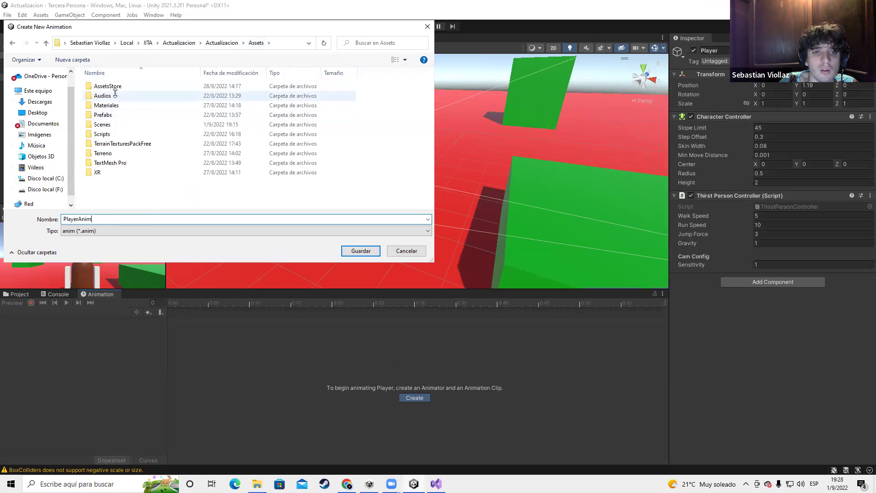
right_click(134, 204)
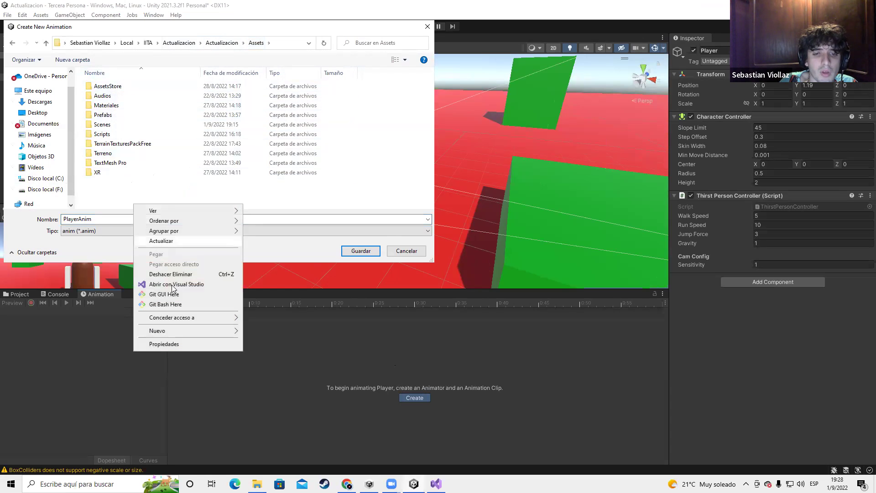
mouse_move(201, 331)
left_click(279, 331)
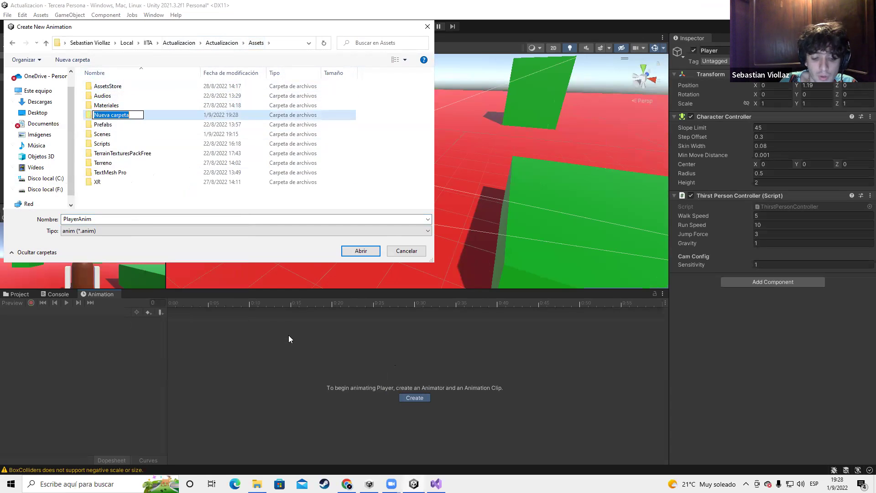
type("Player")
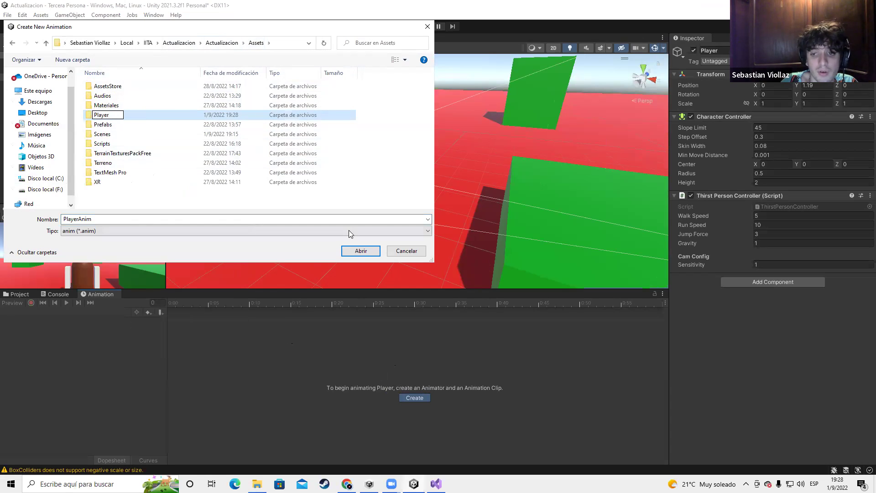
double_click(133, 117)
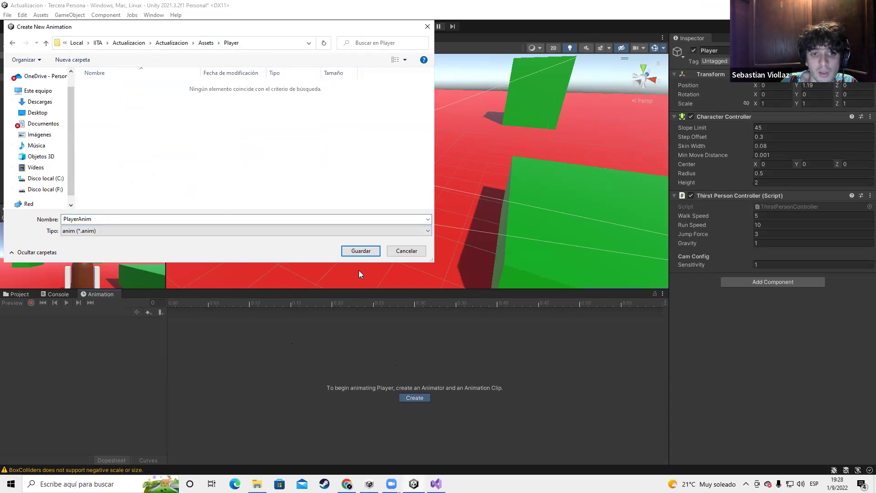
left_click(368, 252)
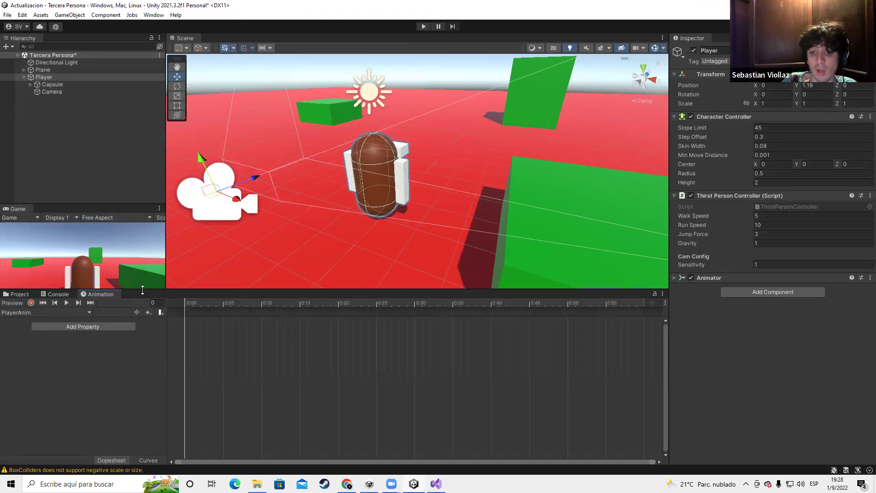
left_click(30, 296)
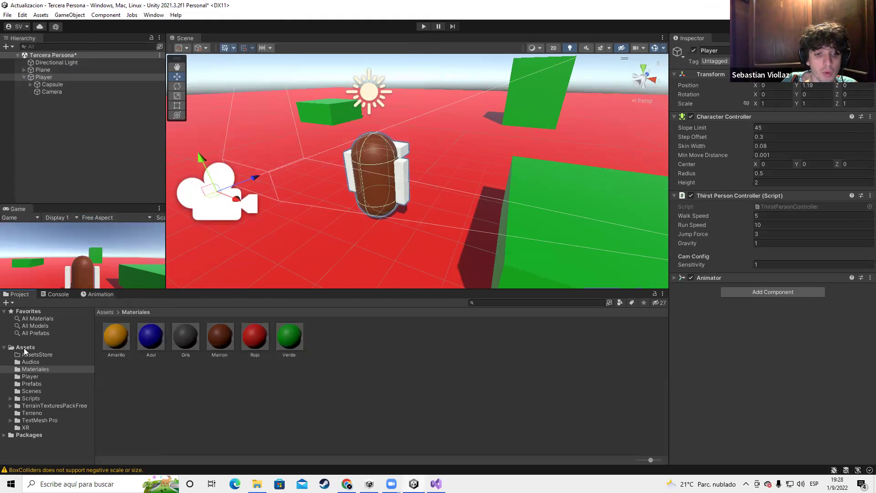
left_click(25, 347)
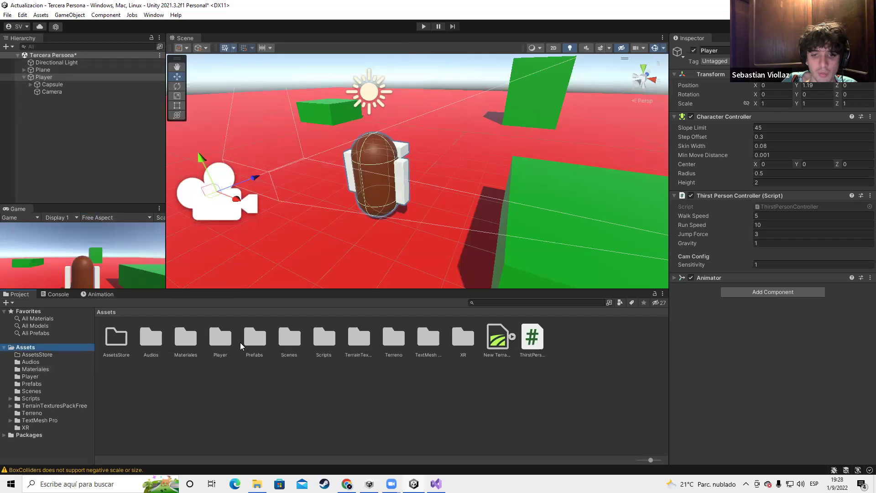
double_click(222, 341)
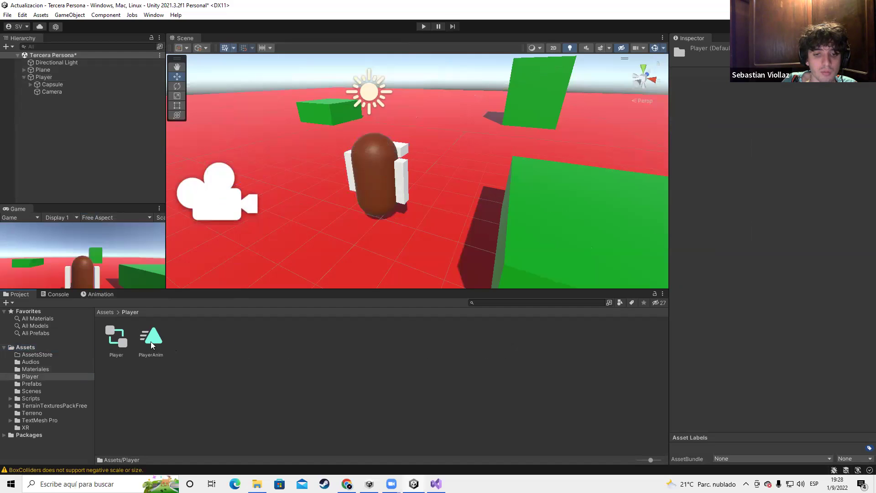
double_click(114, 341)
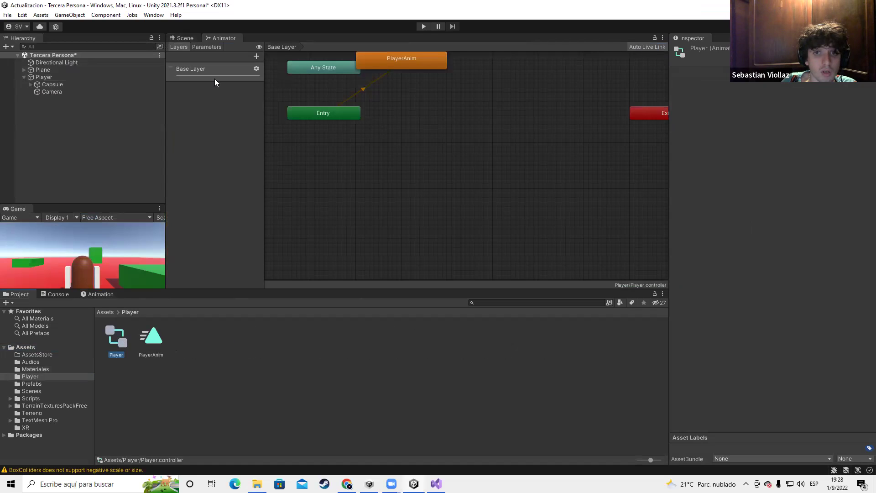
left_click(182, 38)
double_click(151, 338)
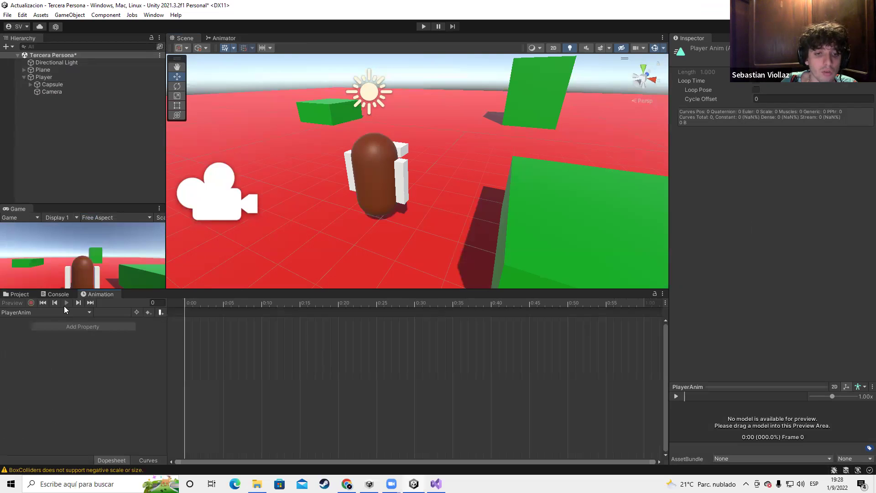
scroll(442, 241, "down", 3)
scroll(430, 214, "up", 5)
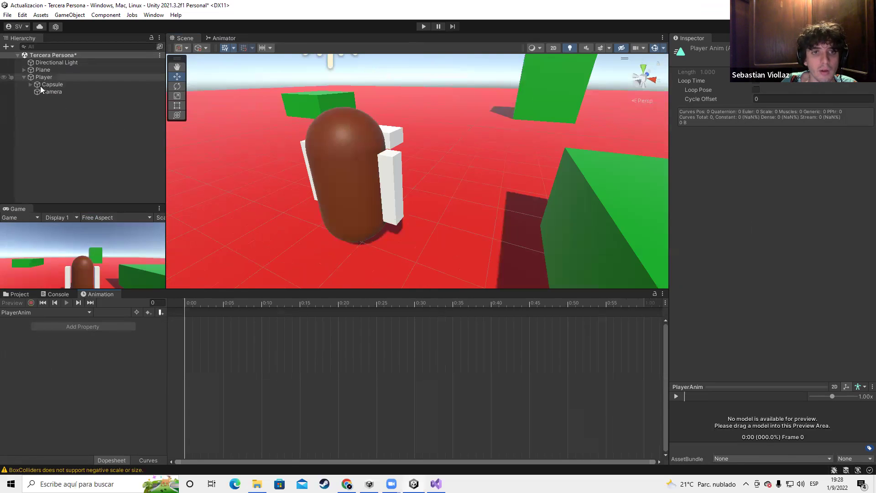
left_click(44, 77)
Preview the PlayerAnim clip and stop it back at the start
left_click(67, 303)
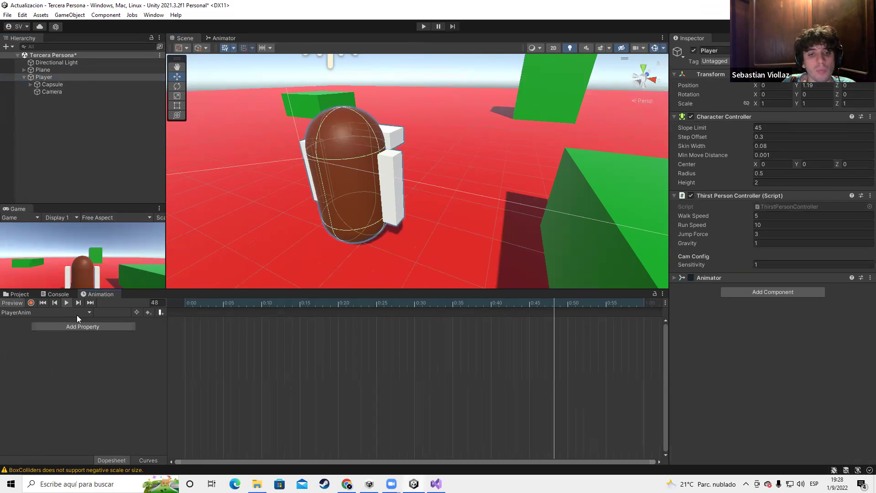
left_click(46, 303)
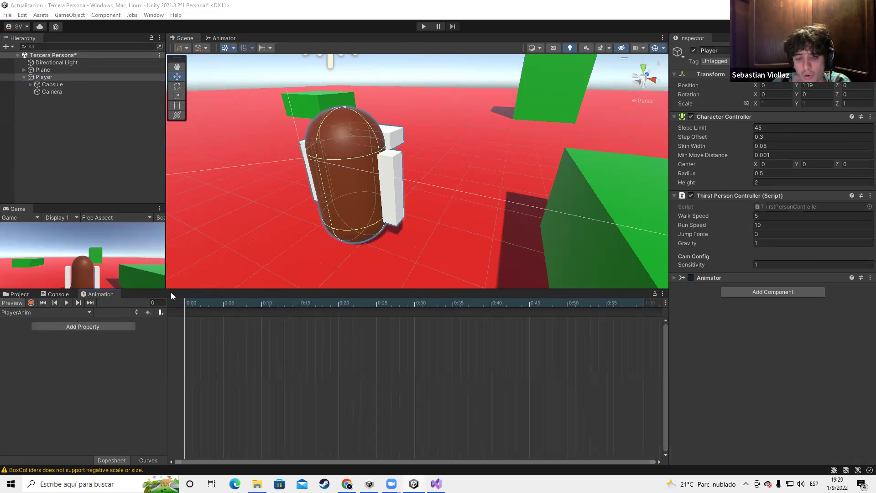
scroll(412, 165, "up", 5)
scroll(412, 165, "down", 1)
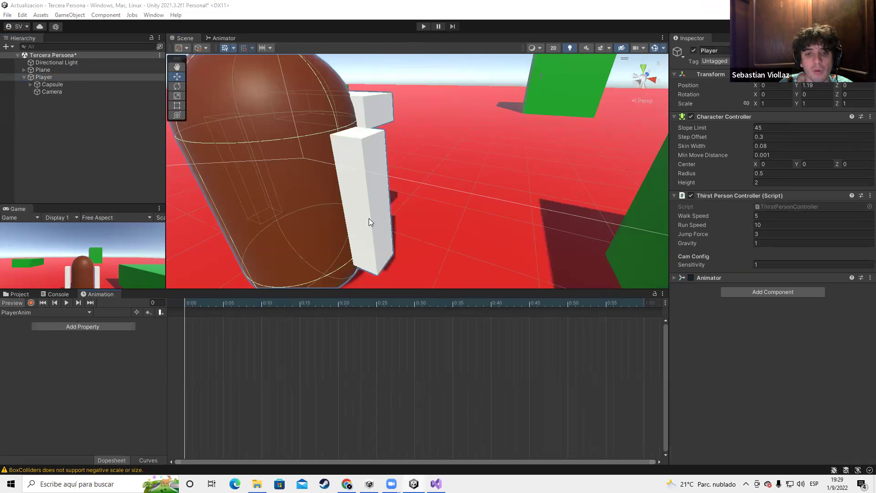
scroll(369, 218, "down", 5)
scroll(232, 247, "down", 2)
scroll(219, 264, "up", 3)
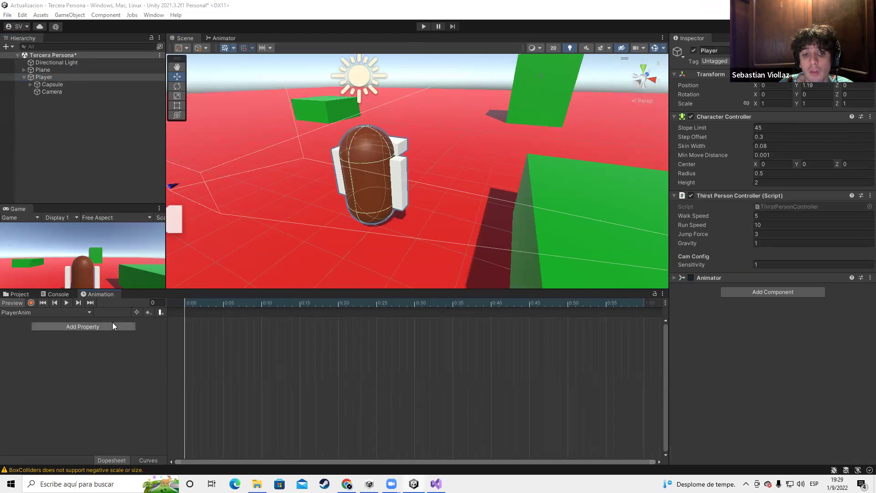
Browse Add Property > Transform and expand Capsule in the Hierarchy
left_click(94, 327)
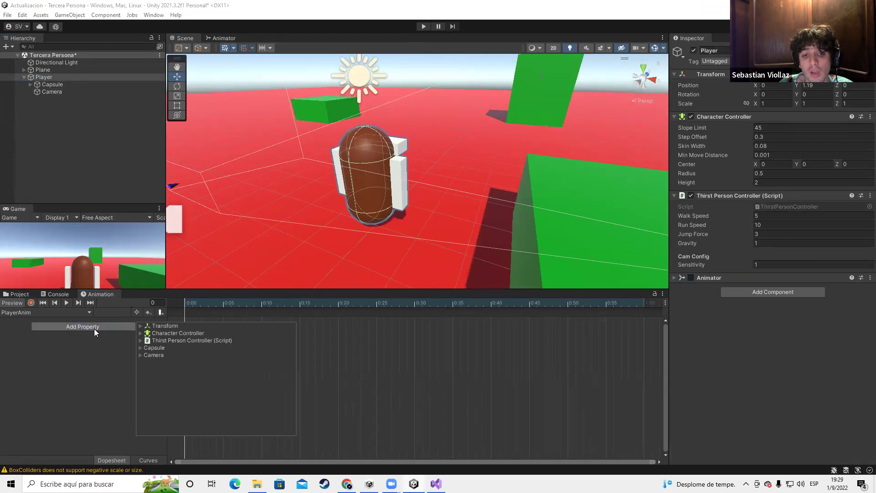
left_click(144, 327)
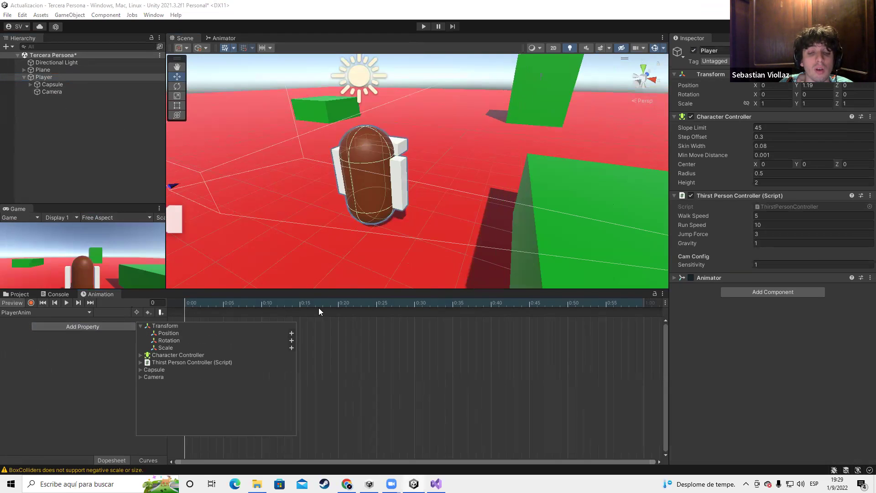
left_click(30, 85)
Test-rotate and scale BrazoDerecho, undoing both to keep its original pose
left_click(37, 100)
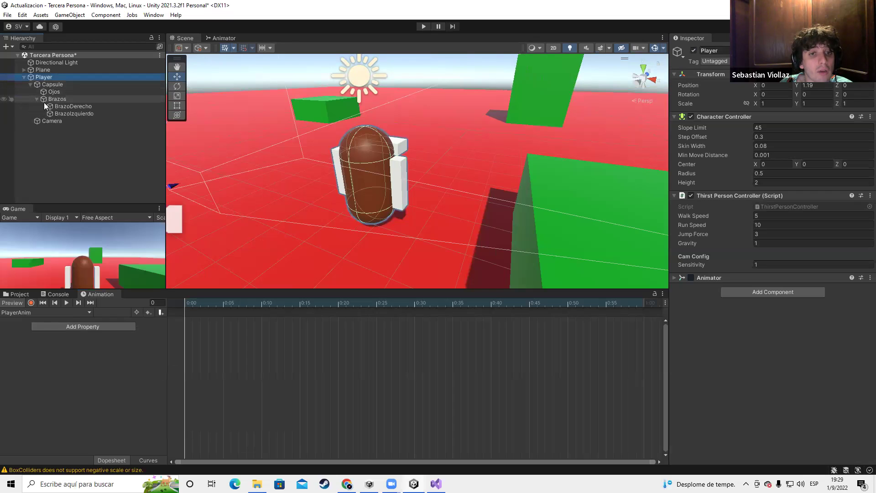
left_click(59, 106)
key("f")
key("e")
left_click_drag(382, 172, 343, 206)
right_click_drag(343, 206, 405, 136)
right_click_drag(478, 121, 397, 182)
left_click_drag(393, 178, 339, 210)
right_click_drag(339, 211, 348, 189)
left_click_drag(348, 189, 442, 200)
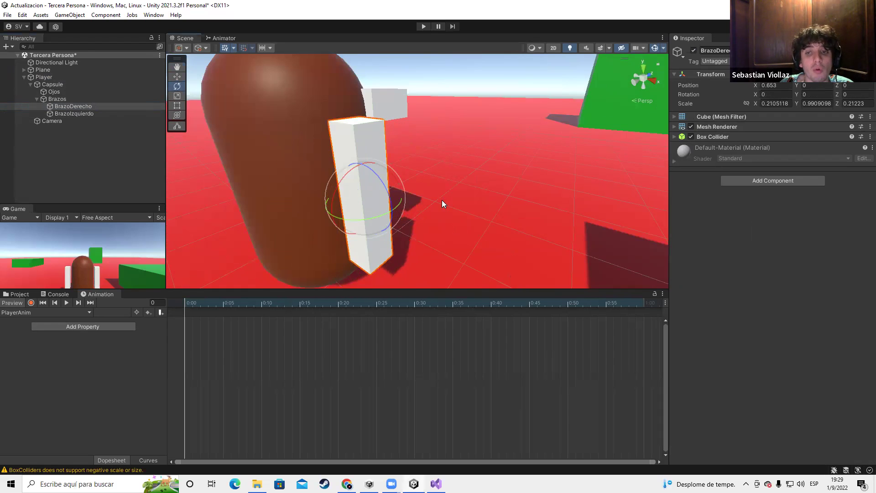
key("f")
left_click_drag(376, 179, 412, 144)
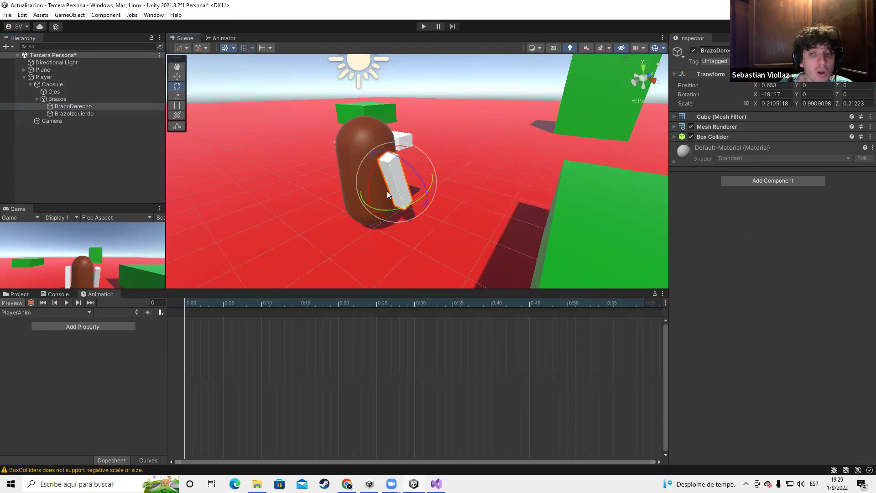
key("ctrl+z")
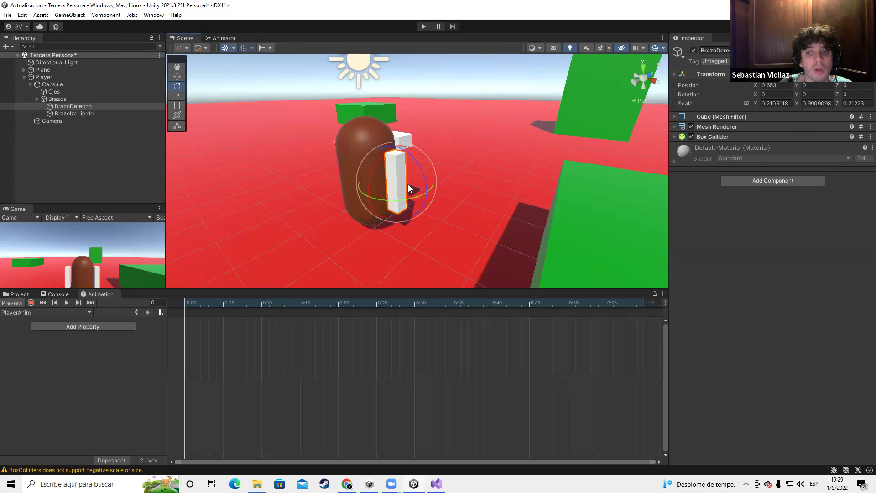
key("r")
left_click_drag(397, 182, 433, 174)
key("ctrl+z")
Add a Player Transform Rotation track to the PlayerAnim clip
left_click(60, 105)
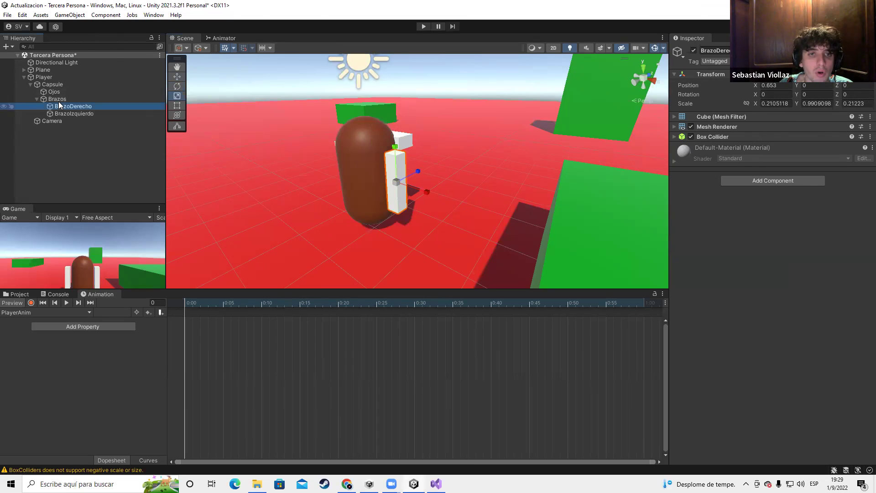
left_click(59, 77)
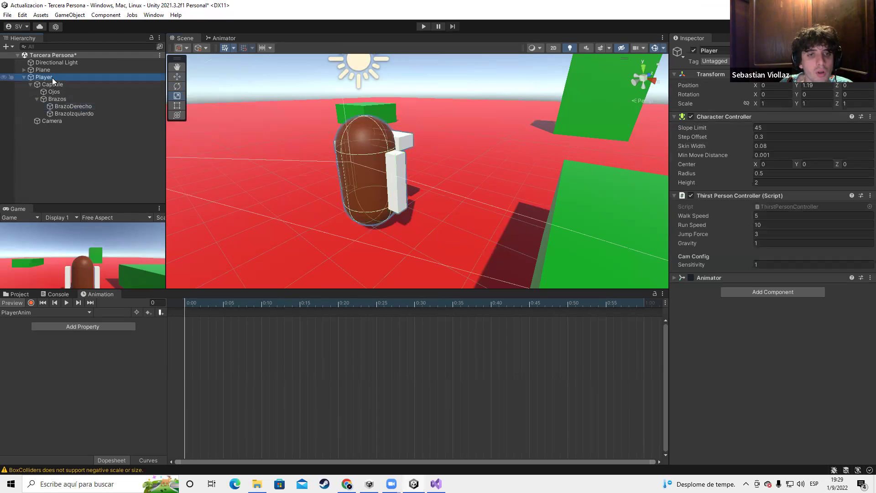
left_click(101, 327)
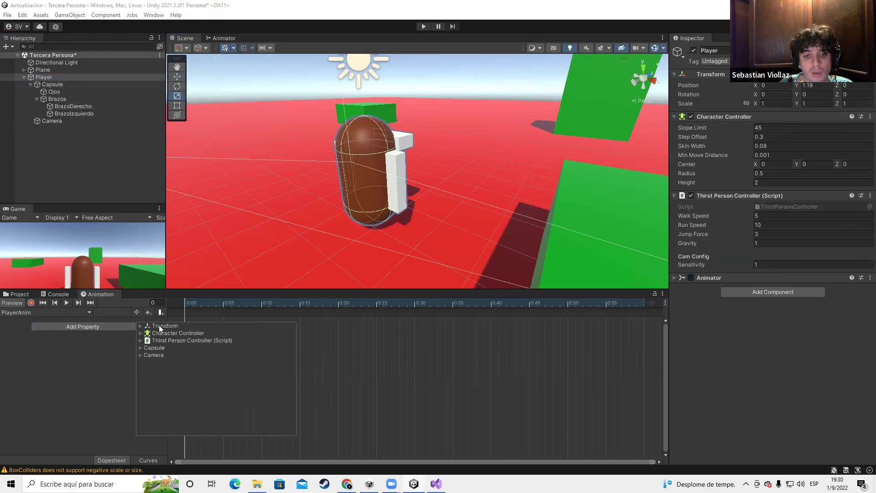
left_click(141, 326)
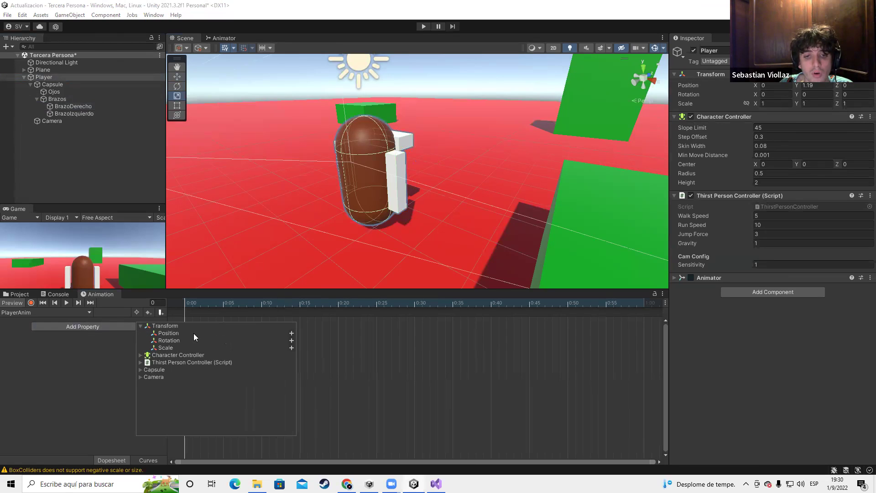
left_click(292, 340)
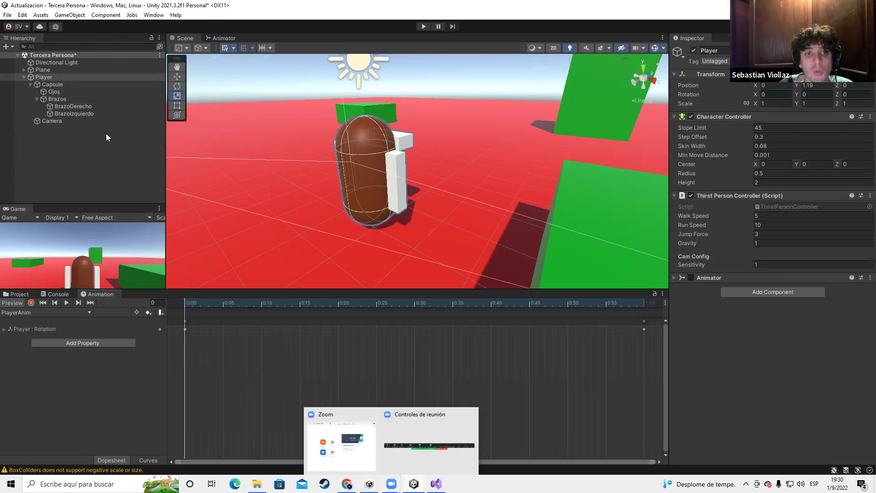
Preview the clip and scrub between the frame 0 and one-second Rotation keyframes
left_click(80, 106)
right_click_drag(347, 177, 411, 203)
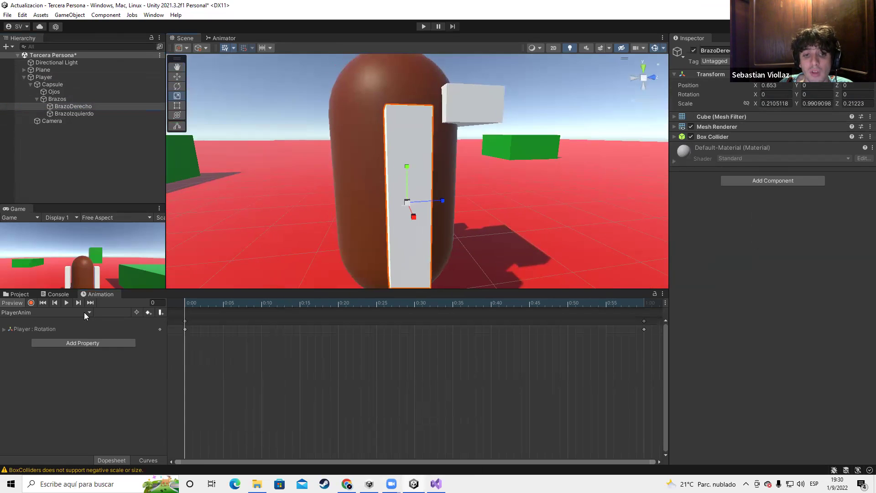
left_click(67, 302)
left_click(67, 303)
left_click(67, 303)
left_click(186, 322)
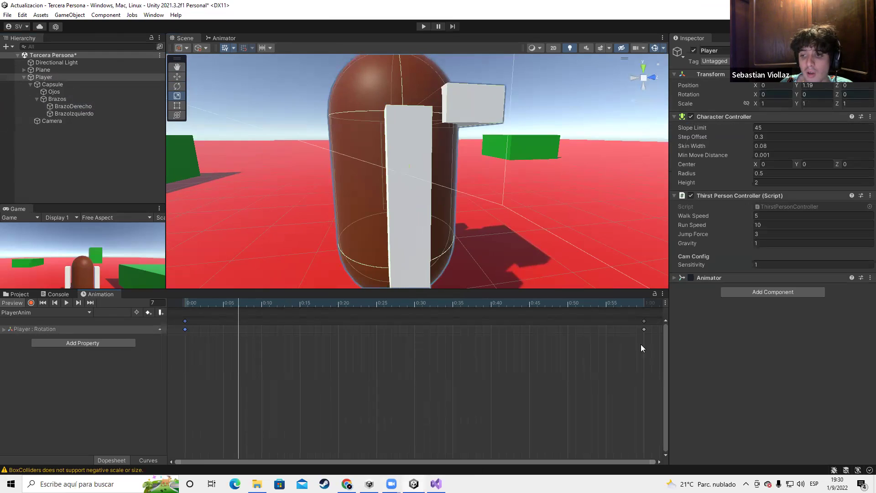
left_click_drag(221, 308, 412, 314)
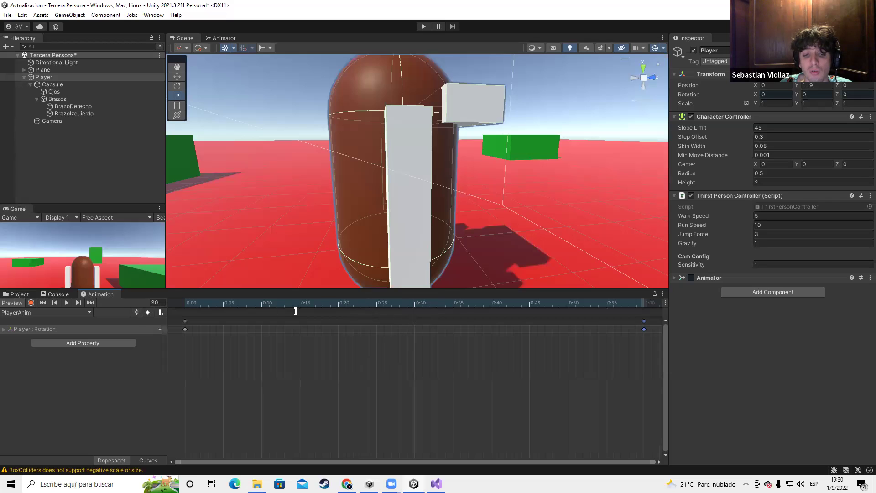
mouse_move(416, 304)
left_mouse_down()
mouse_move(658, 310)
mouse_move(414, 314)
left_mouse_up()
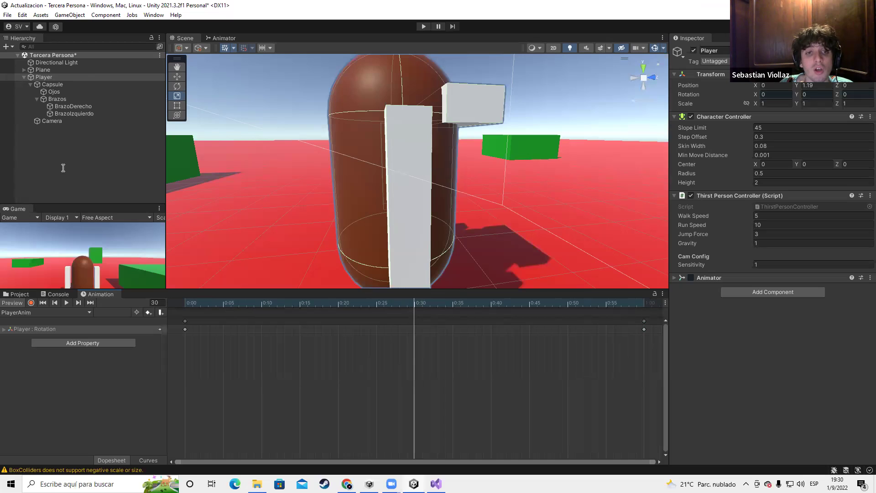
left_click(73, 108)
Try tilting the right arm about 69 degrees with the rotate tool, then undo it
key("w")
key("e")
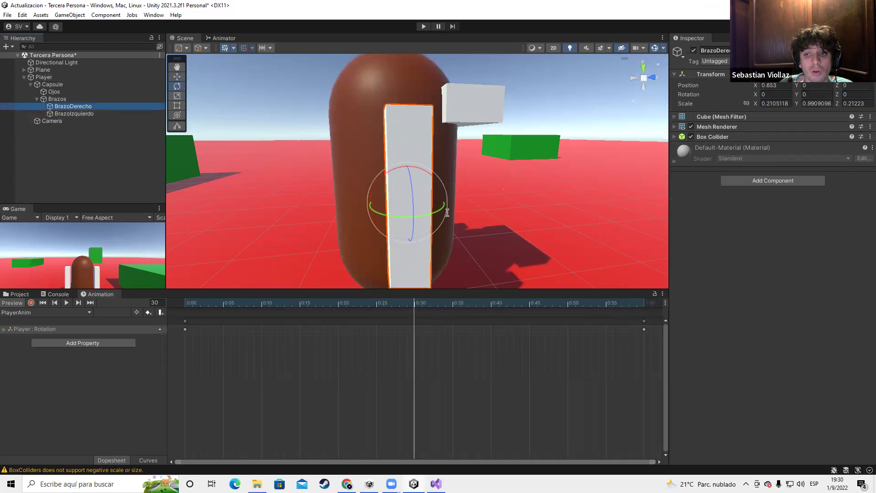
left_click(403, 173)
left_click_drag(403, 174, 439, 241)
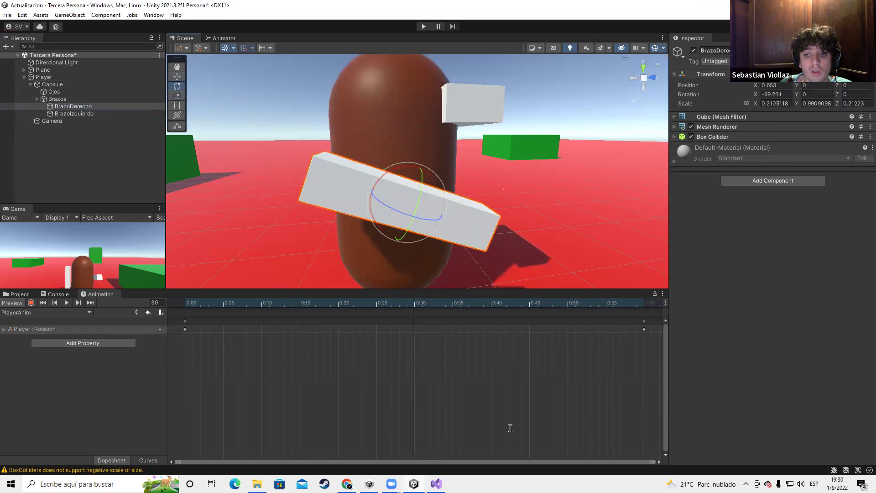
key("ctrl+z")
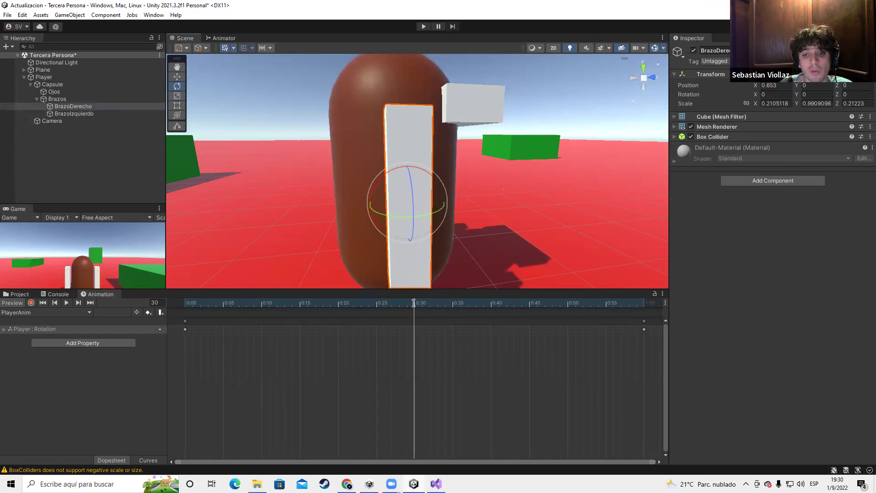
Enable keyframe recording and test-rotate the Capsule body, then undo the rotation and its keys
left_click(31, 303)
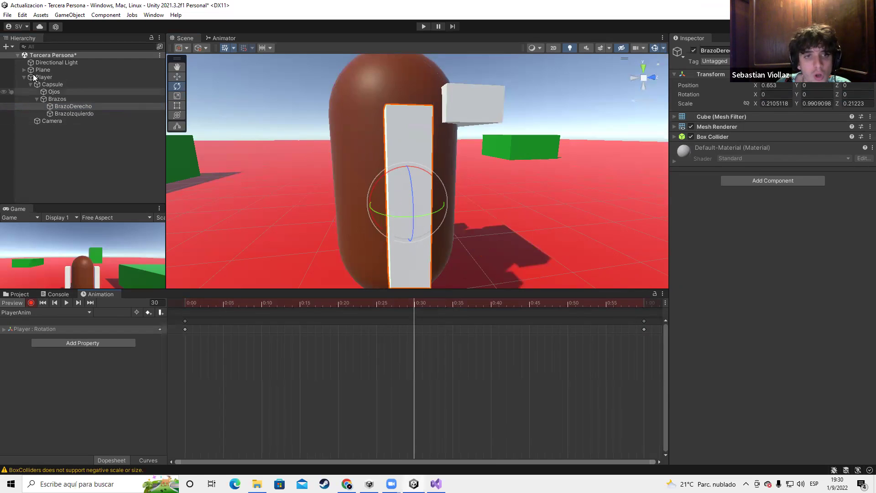
left_click(49, 84)
left_click_drag(417, 161, 441, 245)
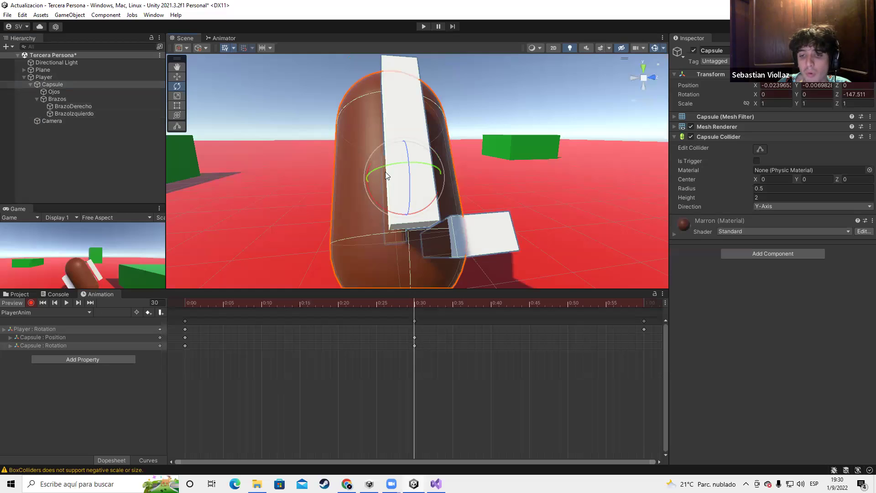
scroll(450, 210, "down", 10)
scroll(450, 206, "up", 5)
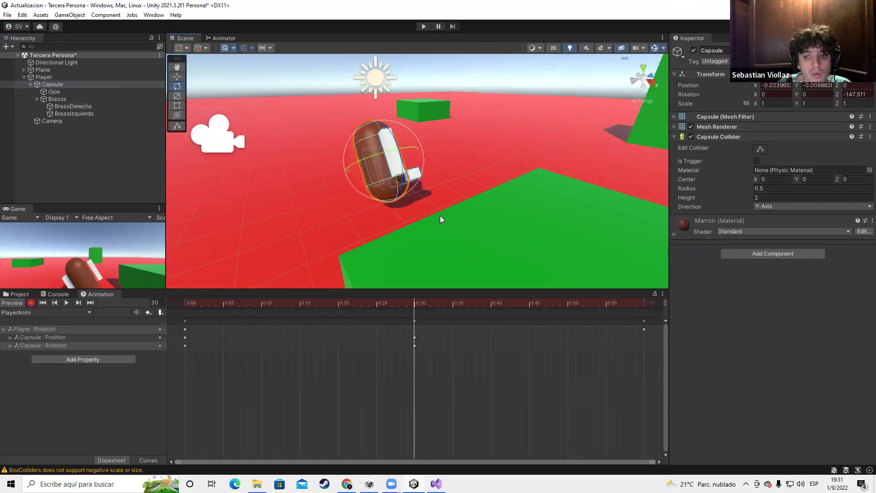
key("ctrl+z")
scroll(441, 215, "up", 5)
scroll(470, 202, "down", 2)
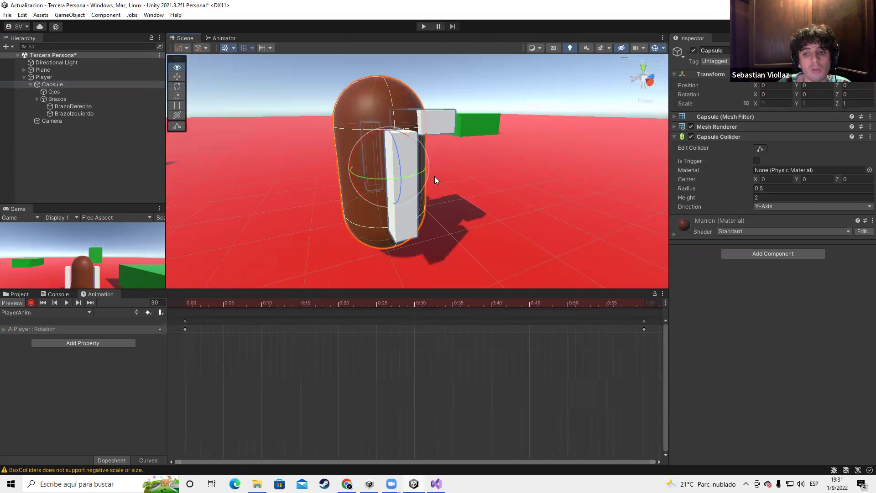
scroll(428, 174, "up", 4)
Toggle keyframe recording off and back on, then select the BrazoDerecho arm
left_click(30, 304)
scroll(373, 202, "down", 6)
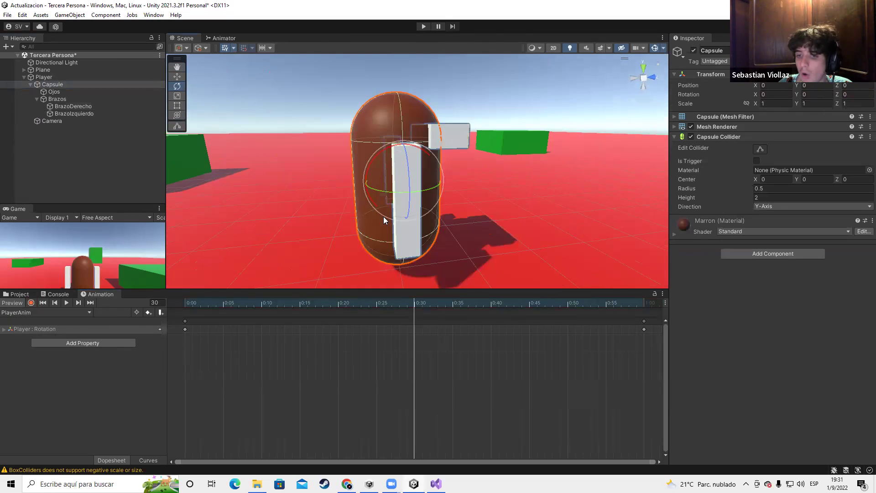
left_click(31, 303)
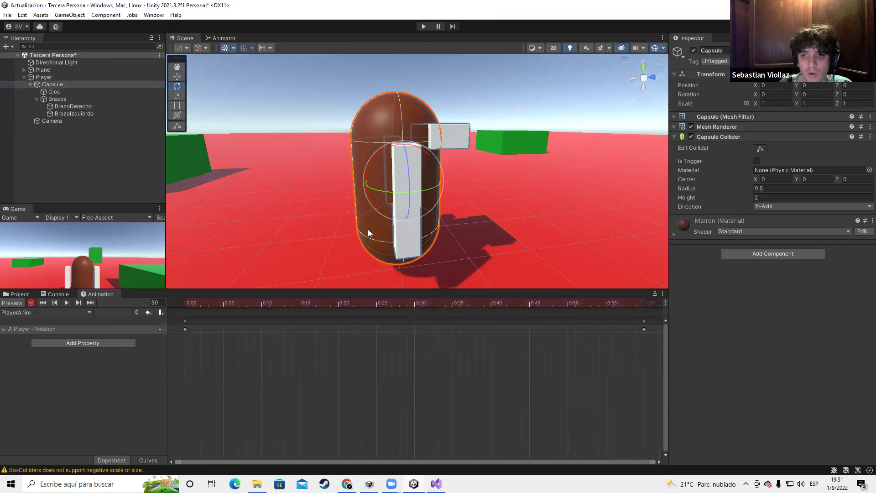
left_click(84, 107)
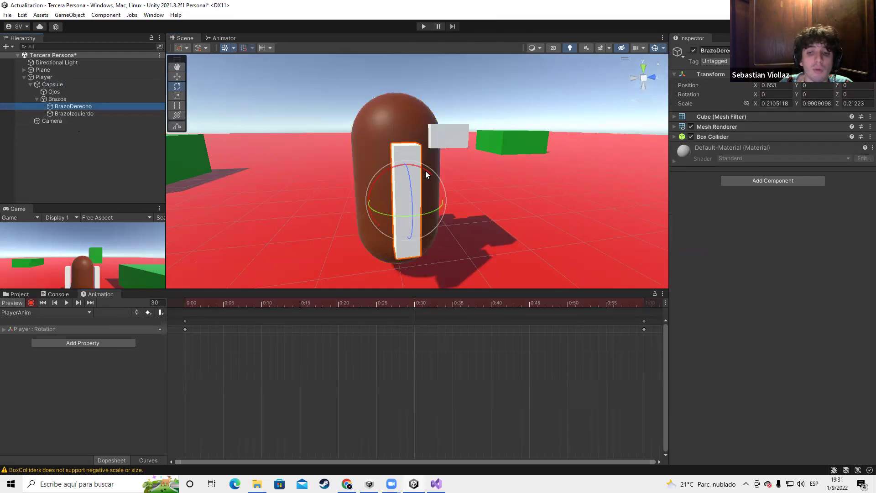
Record the right arm tilted about 64 degrees and play the clip from the start
left_click_drag(391, 167, 321, 203)
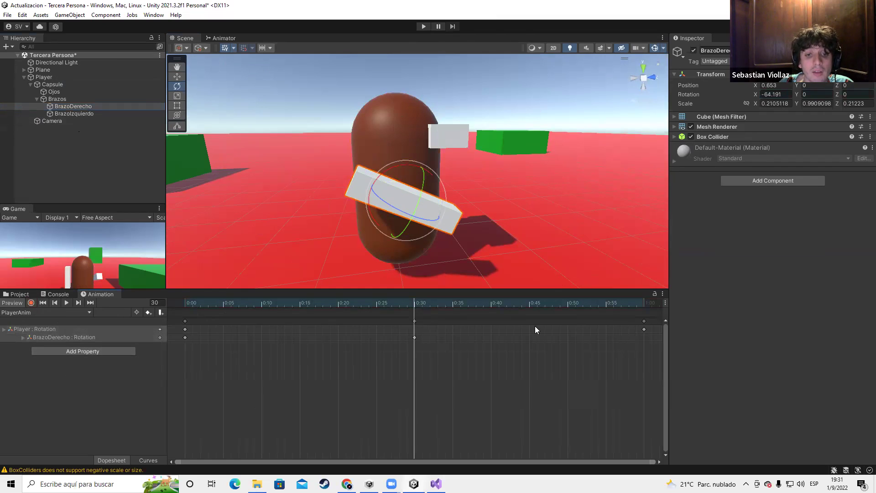
left_click_drag(417, 303, 182, 305)
left_click(67, 303)
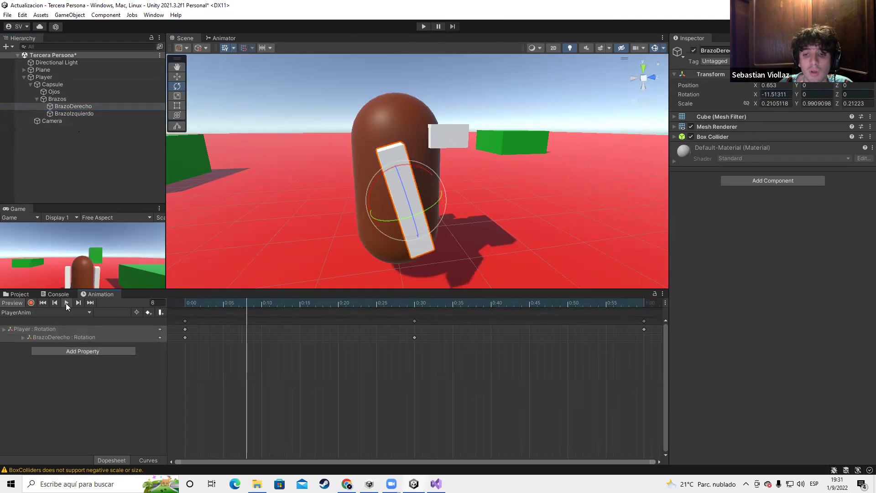
Stop the preview, select the 0:00 keys and scrub back to frame 0
left_click(67, 304)
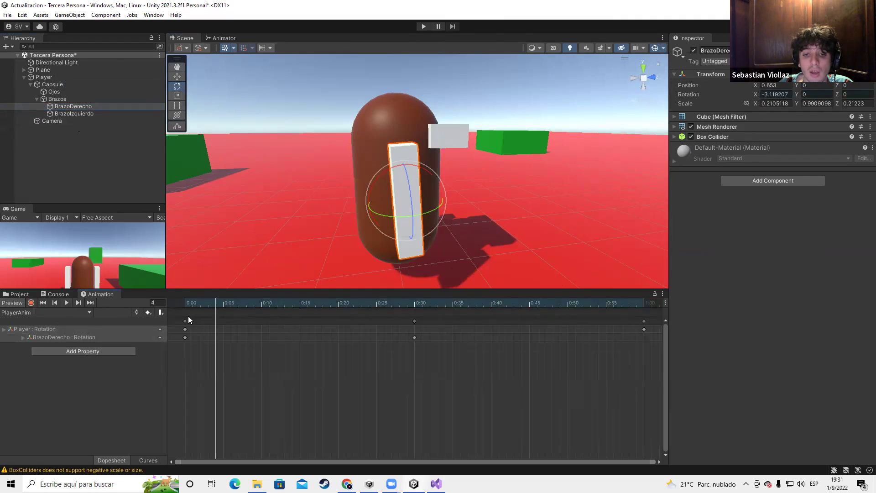
left_click(185, 321)
left_click_drag(212, 309, 176, 308)
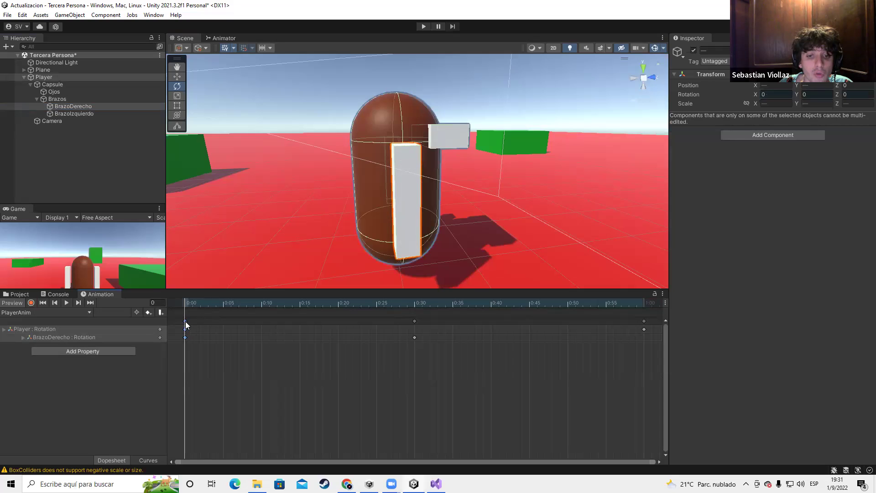
Delete the 1:00 keys and paste a copy of the 0:00 rest-pose keys at frame 57
left_click(643, 324)
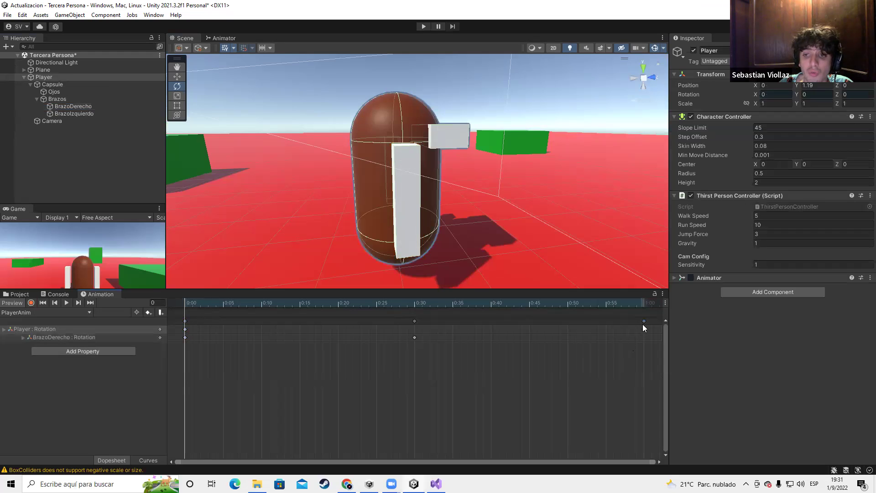
left_click_drag(217, 302, 621, 302)
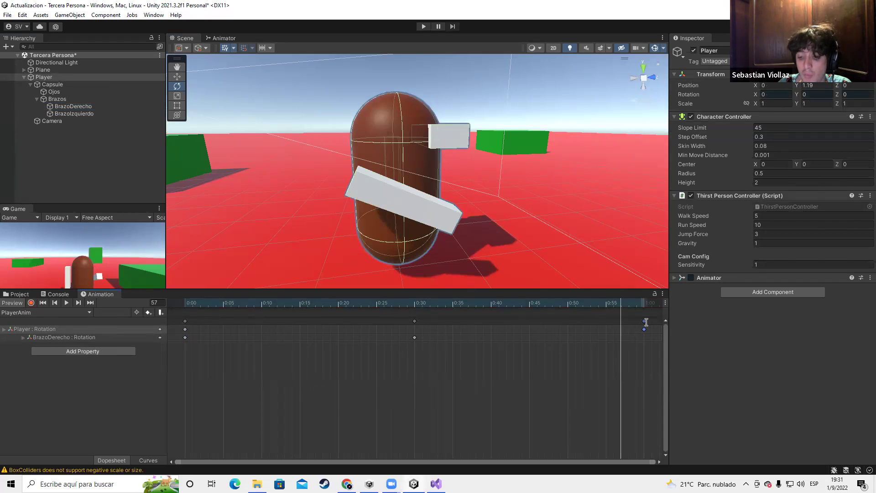
key("Delete")
left_click(185, 322)
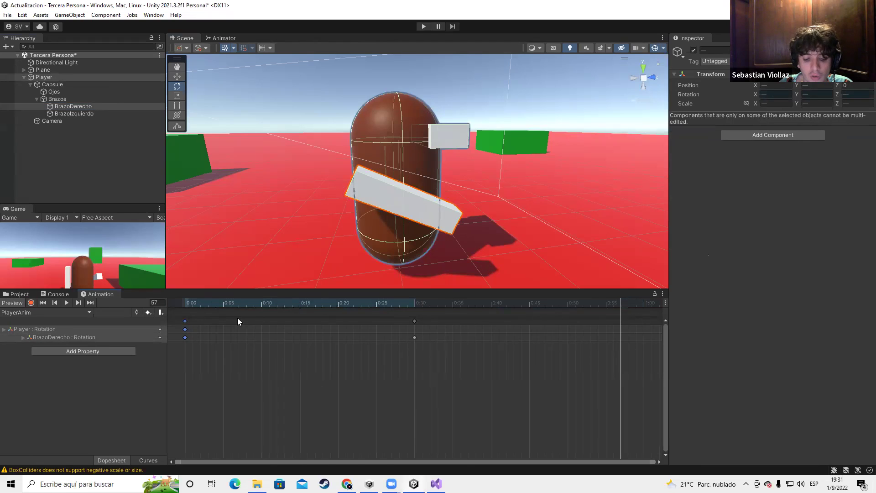
key("ctrl+c")
key("ctrl+v")
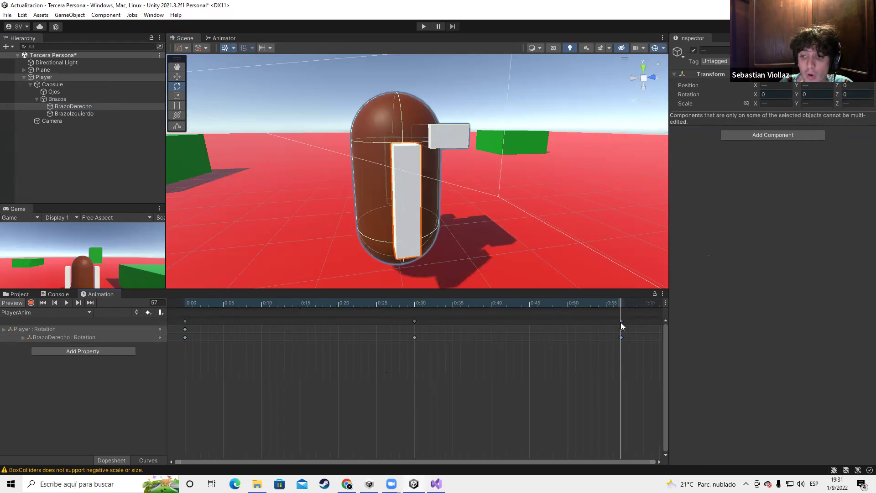
left_click_drag(619, 321, 622, 306)
left_click(613, 313)
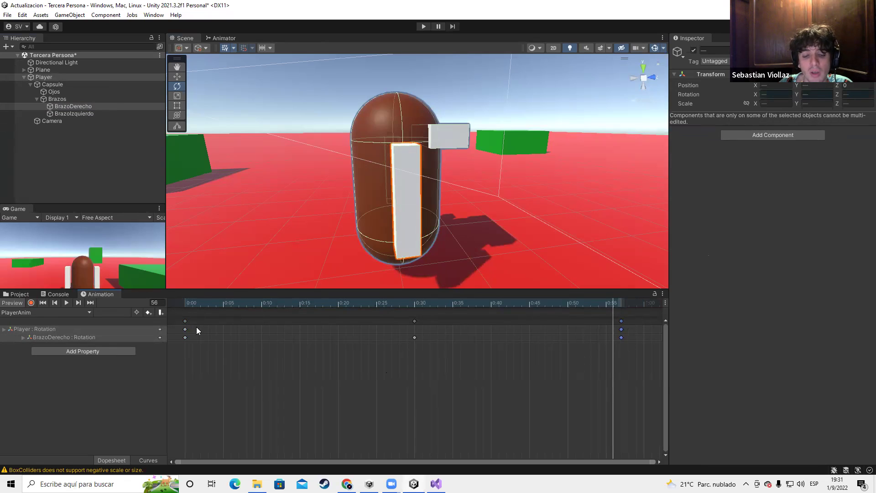
Play the clip preview from the start to watch the arm swing out and back
left_click(42, 302)
left_click(66, 303)
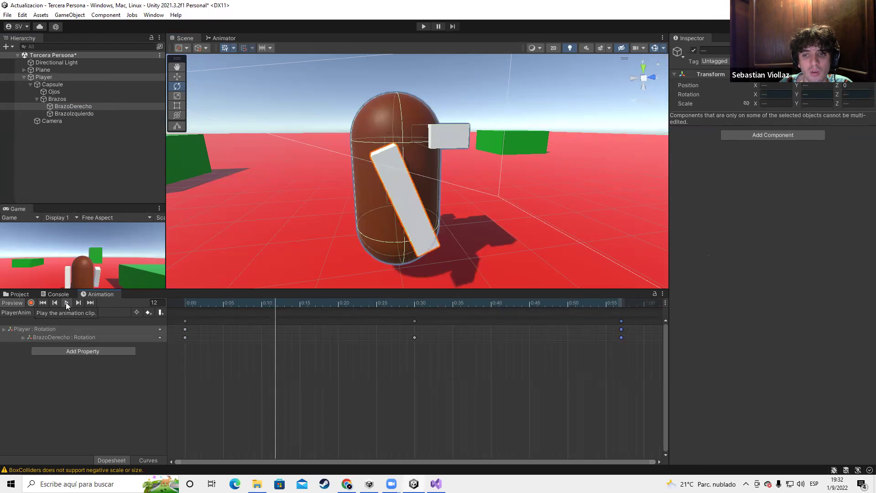
left_click(66, 303)
Orbit to face the capsule from the front, scrub to frame 30 and enable recording
left_click_drag(285, 188, 93, 312, "alt")
left_click_drag(307, 207, 461, 210, "alt")
left_click_drag(407, 302, 415, 304)
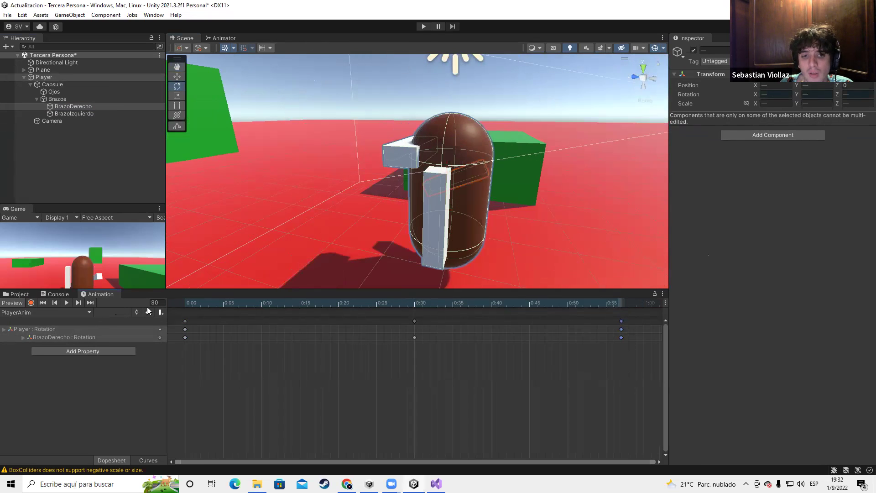
left_click(30, 304)
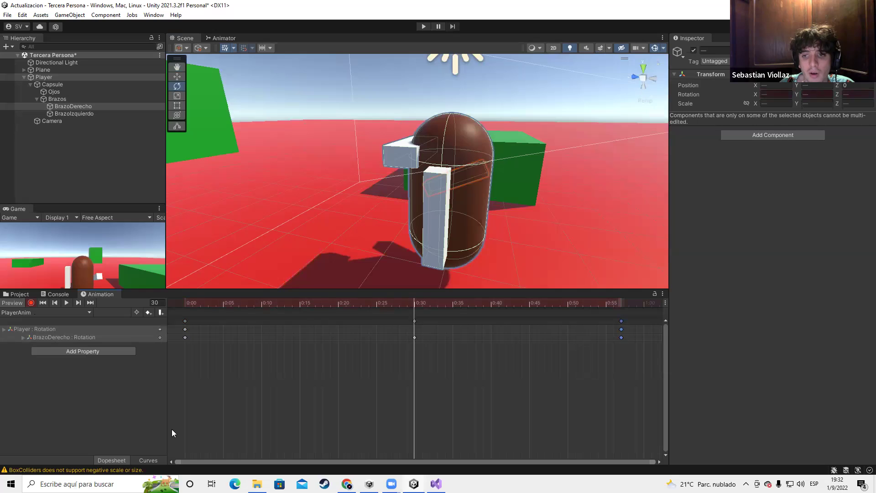
Select the BrazoIzquierdo arm, replay the clip preview, then enter Play mode to test
left_click(75, 113)
left_click_drag(503, 245, 333, 110, "alt")
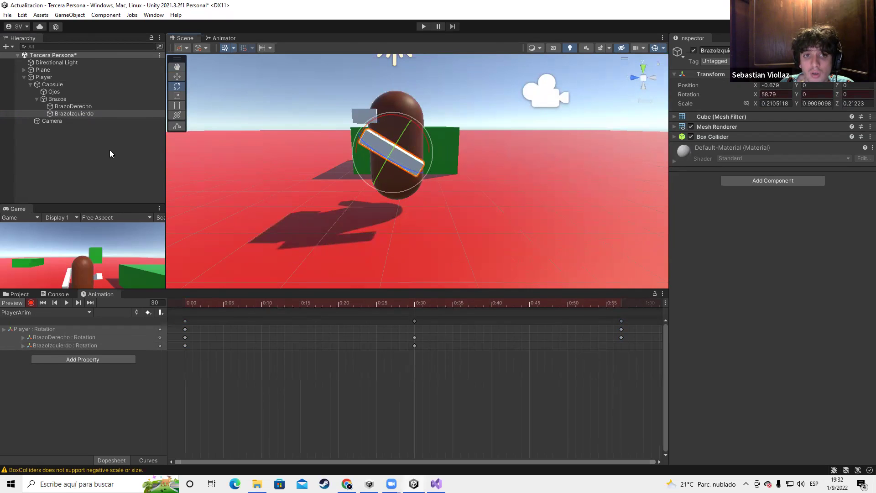
left_click(43, 303)
left_click(67, 303)
middle_click_drag(546, 181, 352, 221)
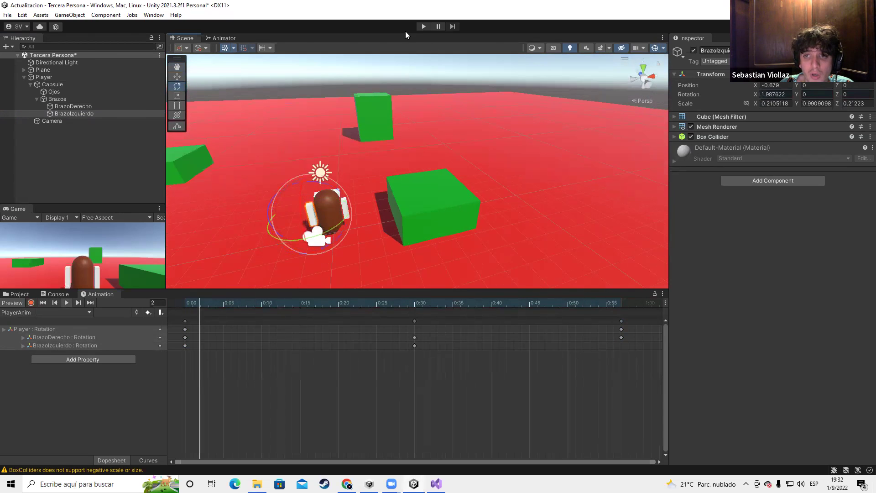
left_click(424, 26)
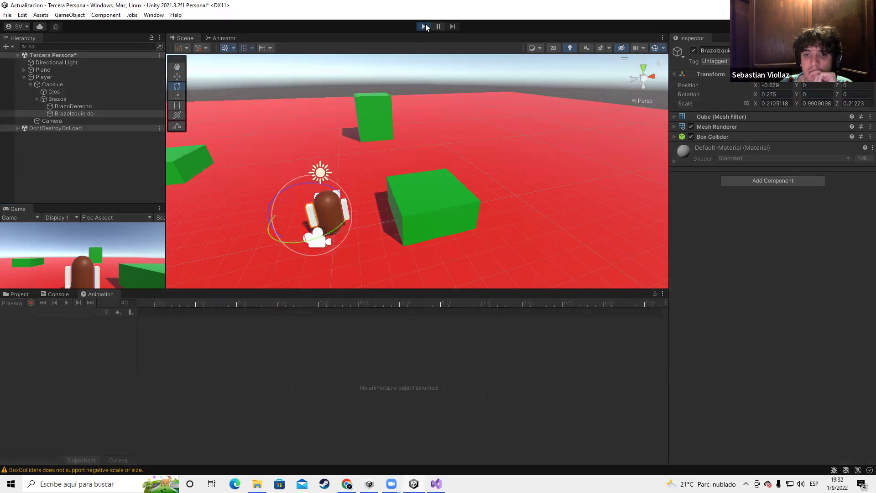
Exit Play mode and select the Brazos group and then the BrazoDerecho arm
scroll(385, 210, "up", 3)
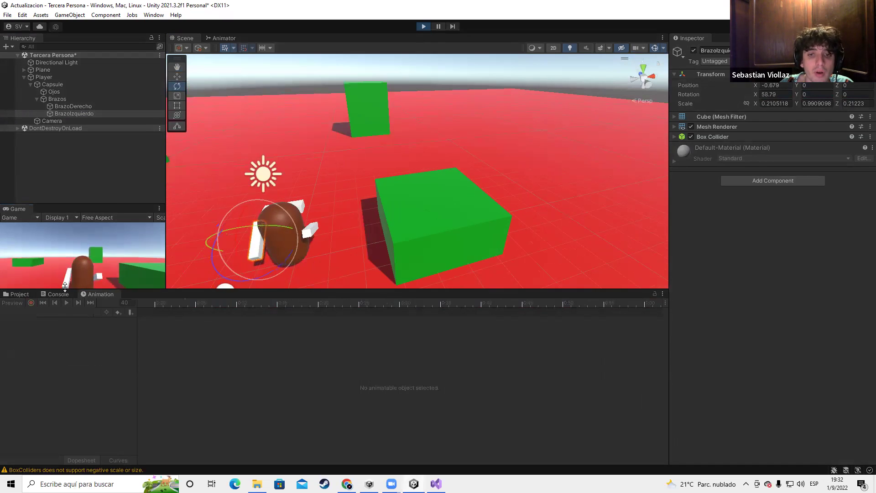
left_click(423, 23)
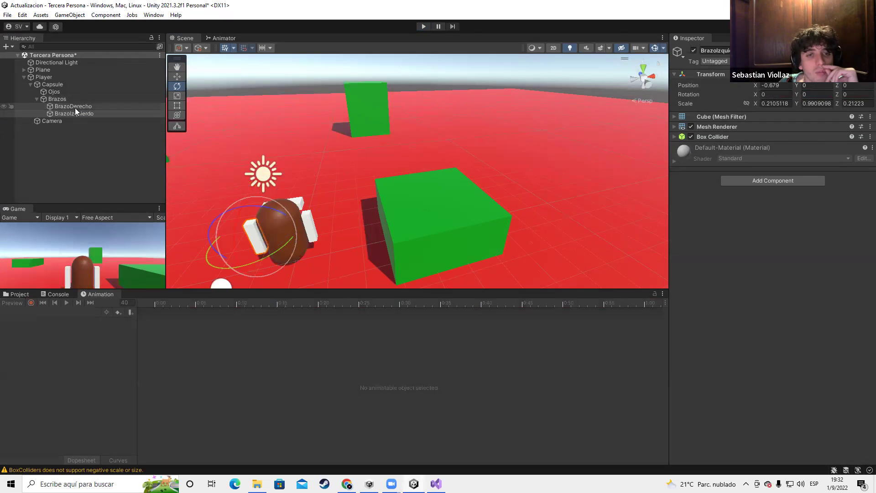
left_click(57, 99)
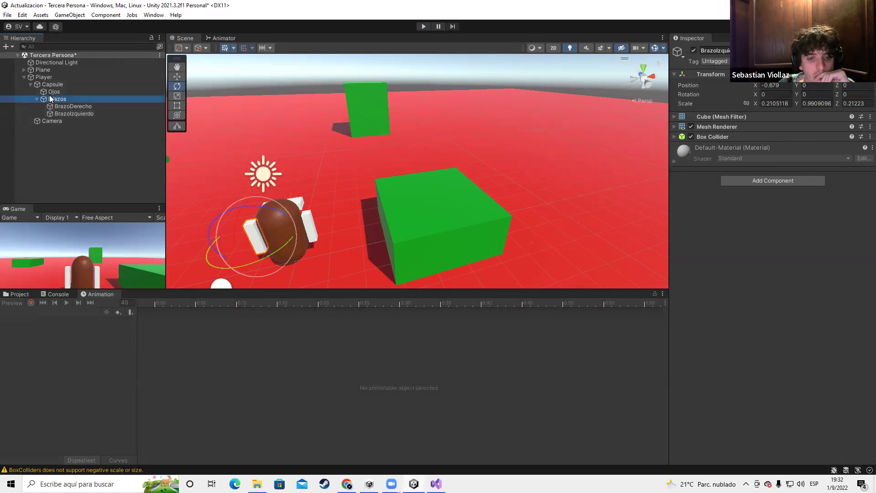
left_click_drag(312, 184, 219, 182, "alt")
left_click(68, 108)
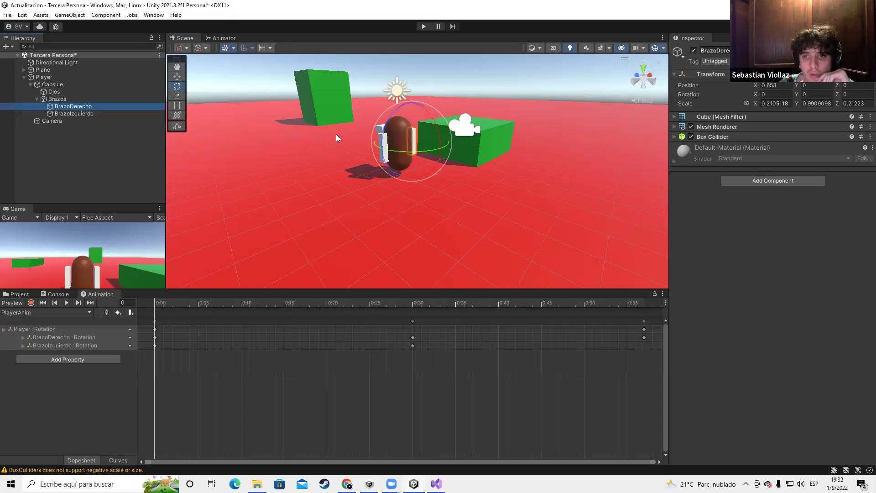
Select BrazoIzquierdo and delete the closing keys near 0:57
scroll(336, 134, "up", 3)
left_click(27, 113)
left_click_drag(305, 137, 423, 178, "alt")
middle_click_drag(422, 179, 422, 188)
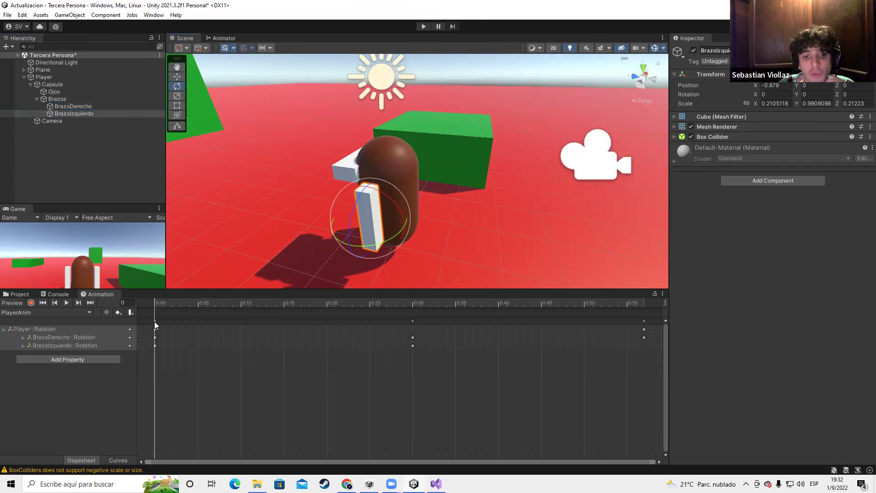
left_click(154, 321)
left_click(649, 324)
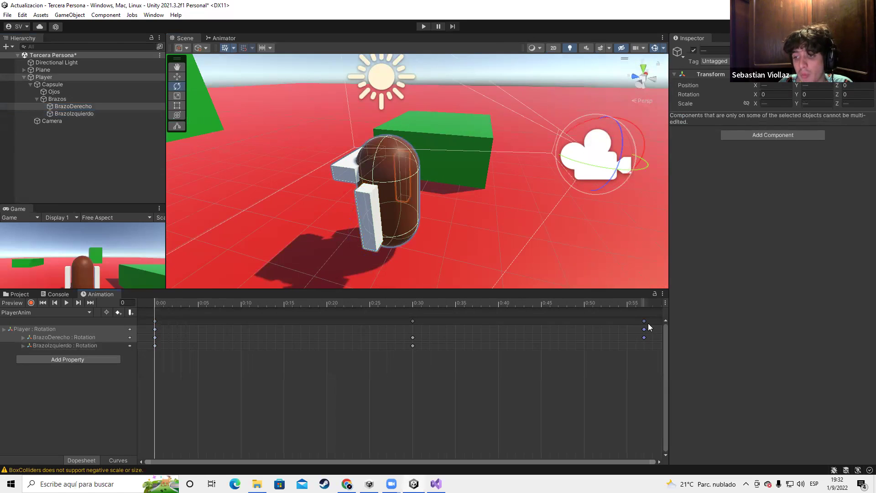
key("Delete")
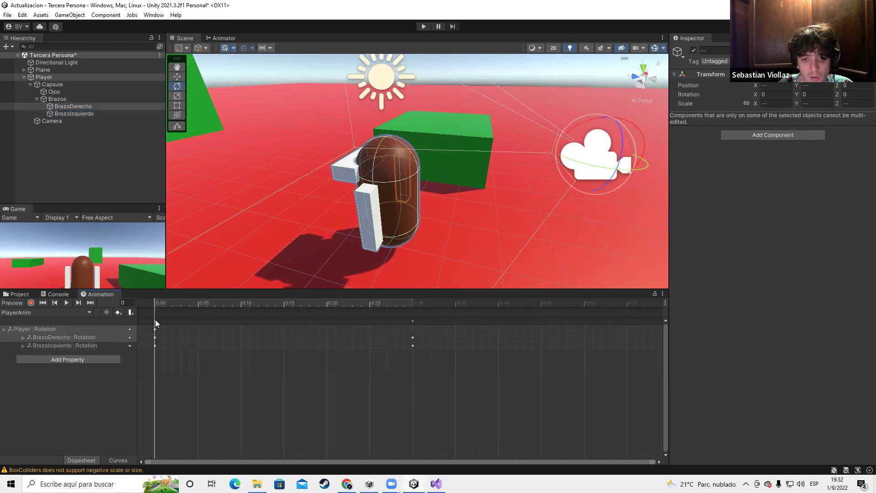
Paste a copy of the 0:00 starting-pose keys at the 1:00 mark
left_click(155, 321)
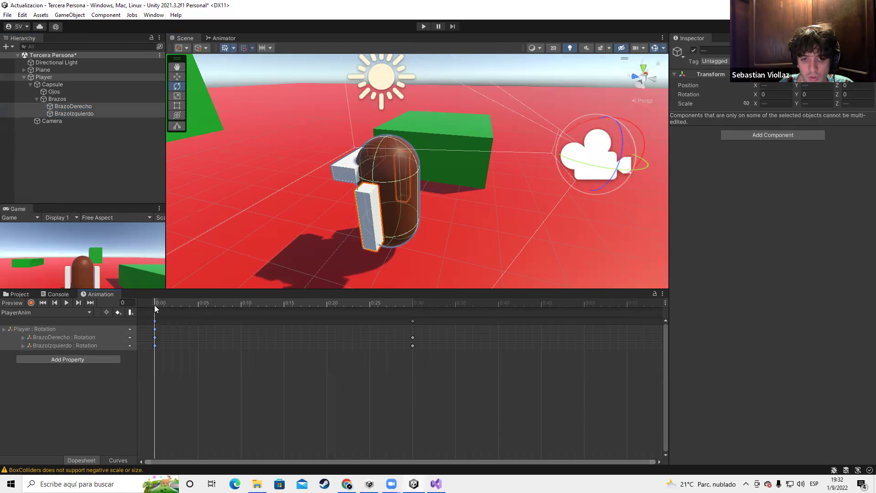
left_click_drag(156, 309, 455, 315)
left_click_drag(624, 313, 669, 309)
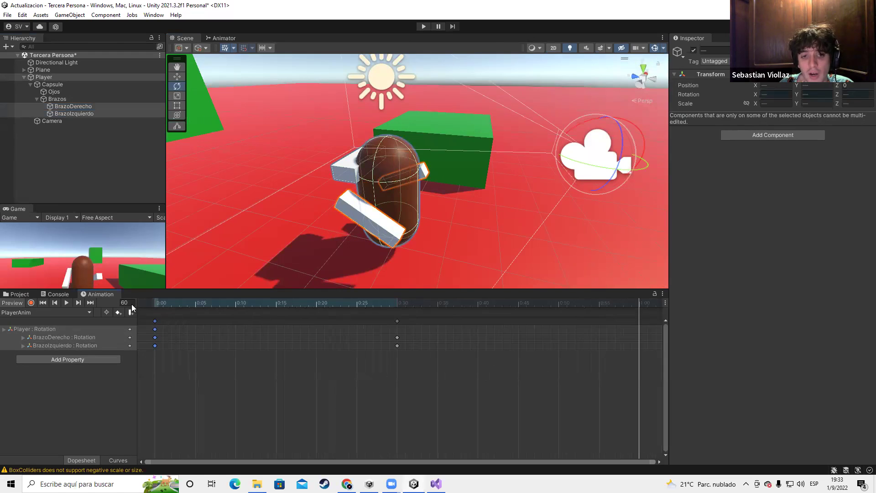
key("ctrl+v")
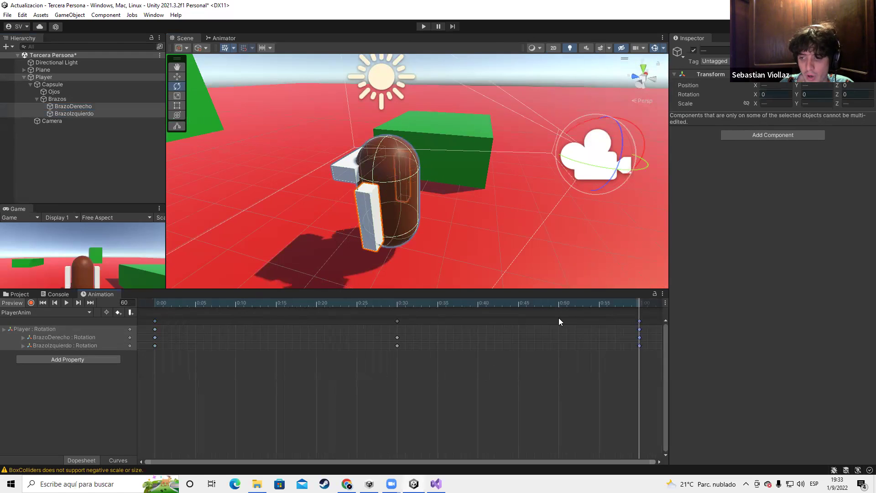
Play the looping animation preview from the start while orbiting the character
scroll(210, 278, "down", 2)
left_click(43, 302)
left_click(66, 302)
right_click_drag(475, 195, 404, 209)
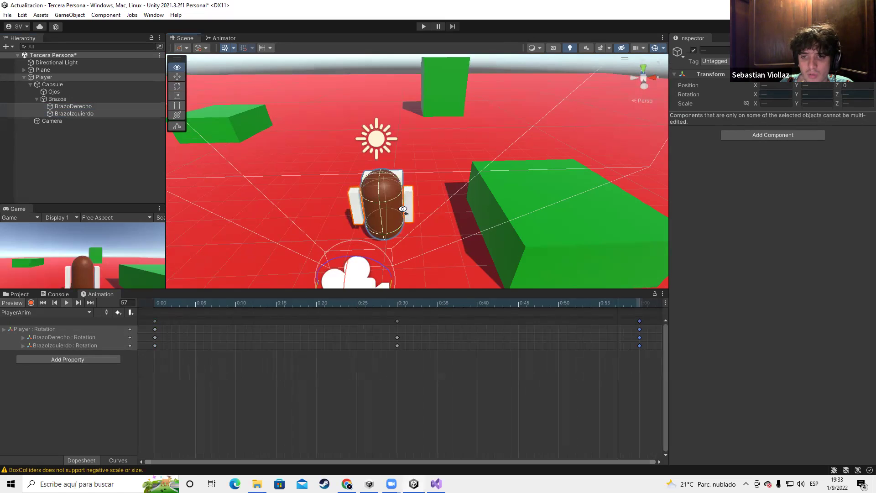
Check the BrazoIzquierdo and BrazoDerecho tracks, then select the Player object
left_click(69, 113)
left_click(75, 107)
right_click_drag(493, 187, 424, 184)
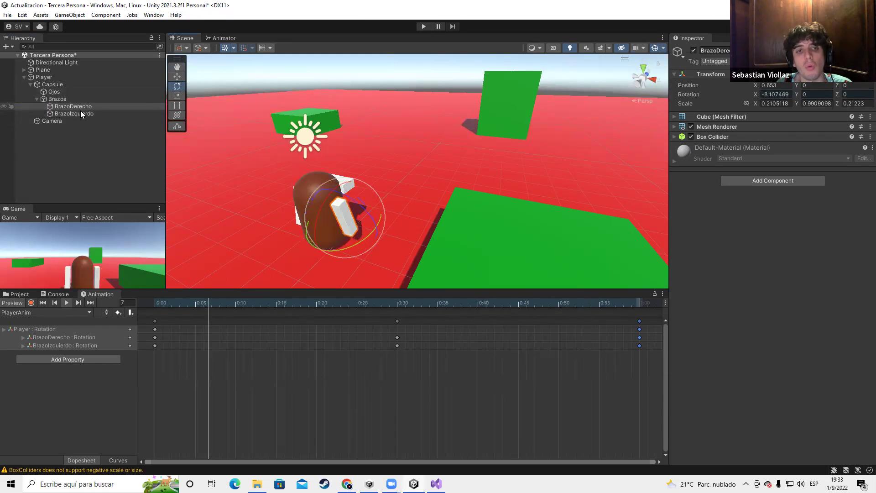
scroll(386, 168, "down", 5)
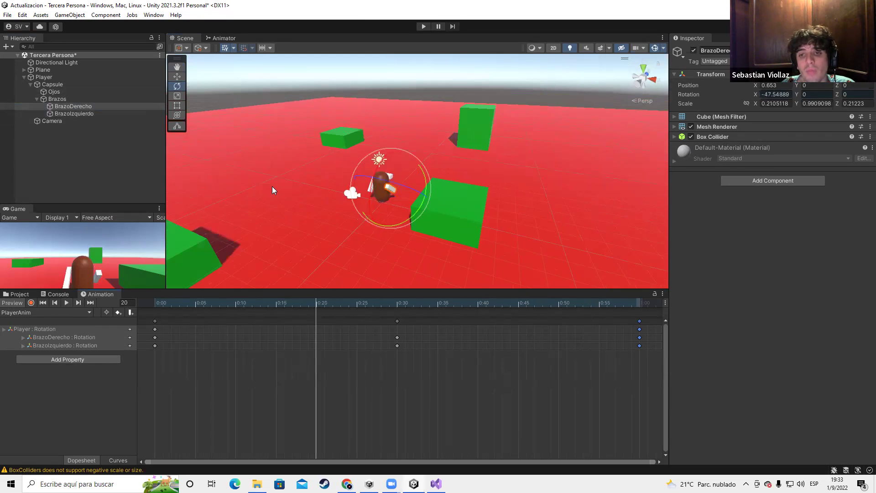
scroll(272, 190, "up", 5)
scroll(272, 190, "down", 5)
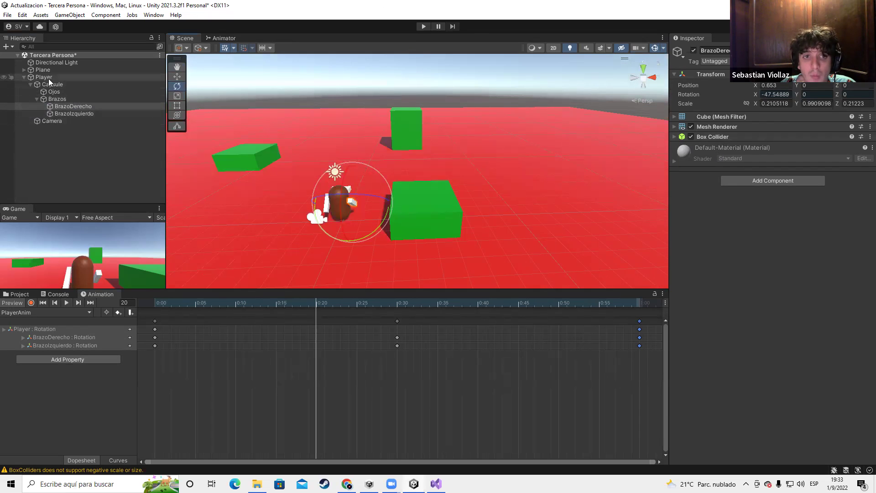
left_click(49, 77)
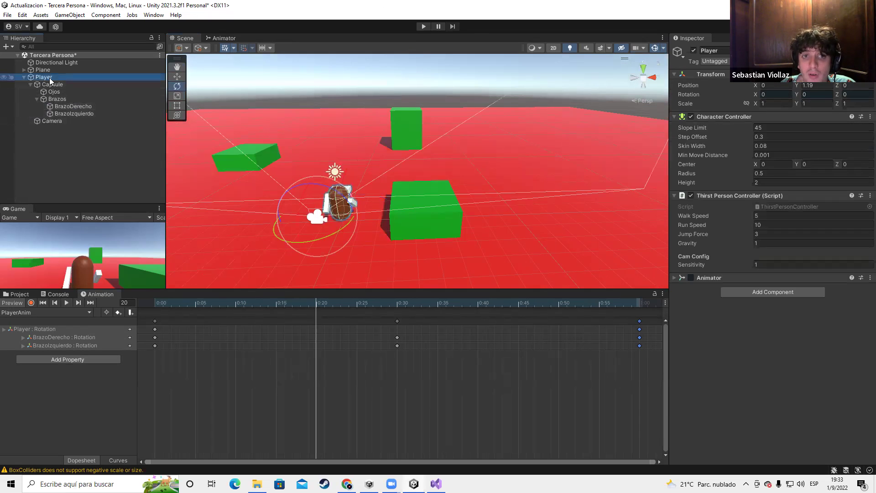
Open the Player controller graph, place PlayerAnim beside Entry and dock the Animator window
left_click(674, 278)
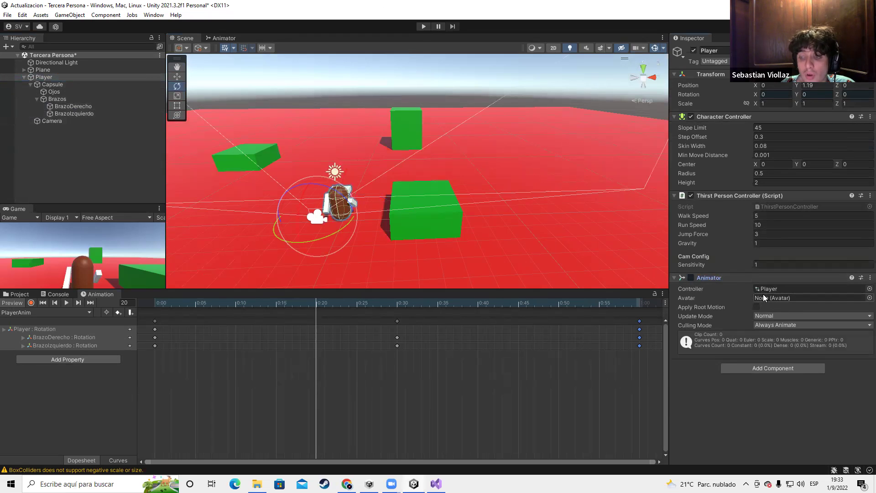
double_click(769, 288)
left_click(402, 66)
left_click_drag(401, 65, 462, 123)
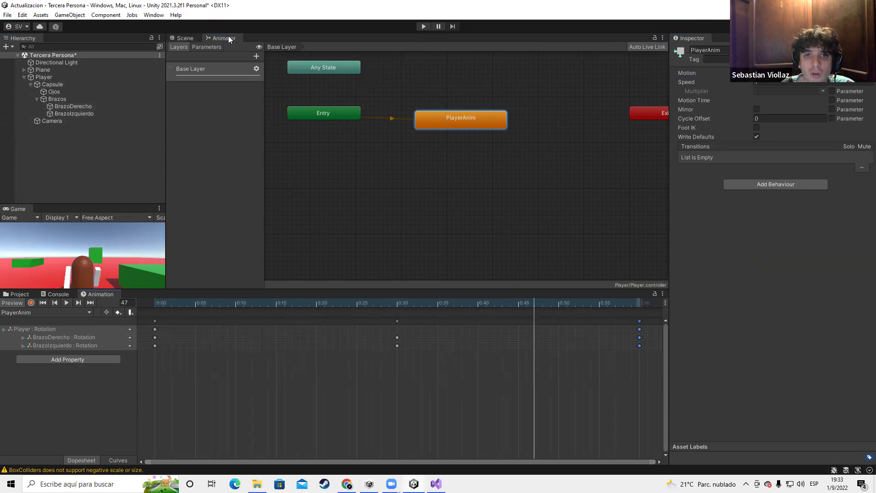
left_click_drag(520, 189, 818, 402)
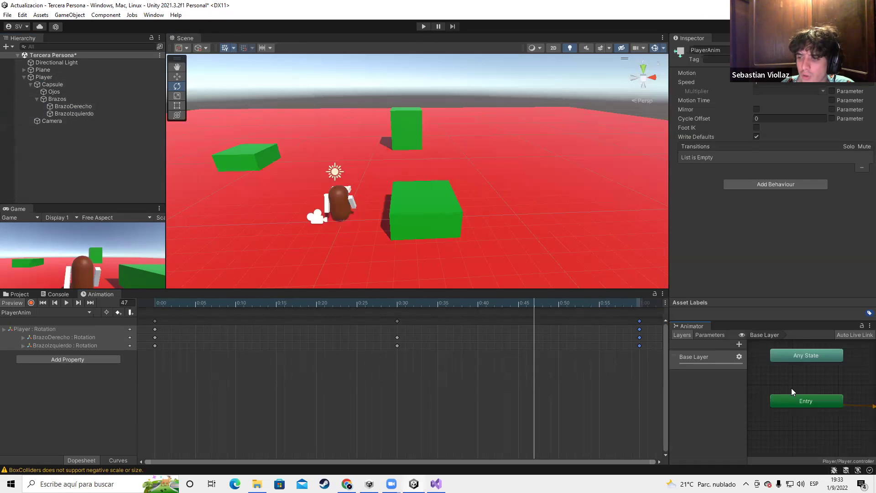
key("f")
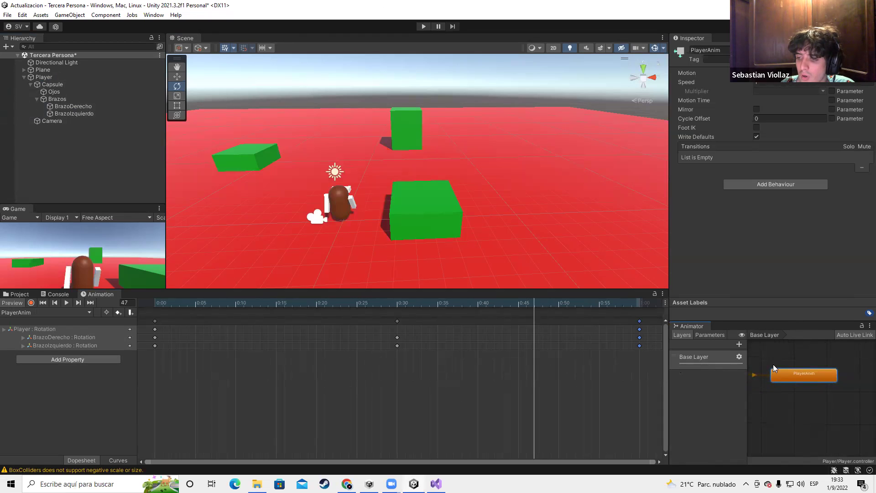
Run the game with Ctrl+P, walk the player forward with W, then stop it
key("ctrl+p")
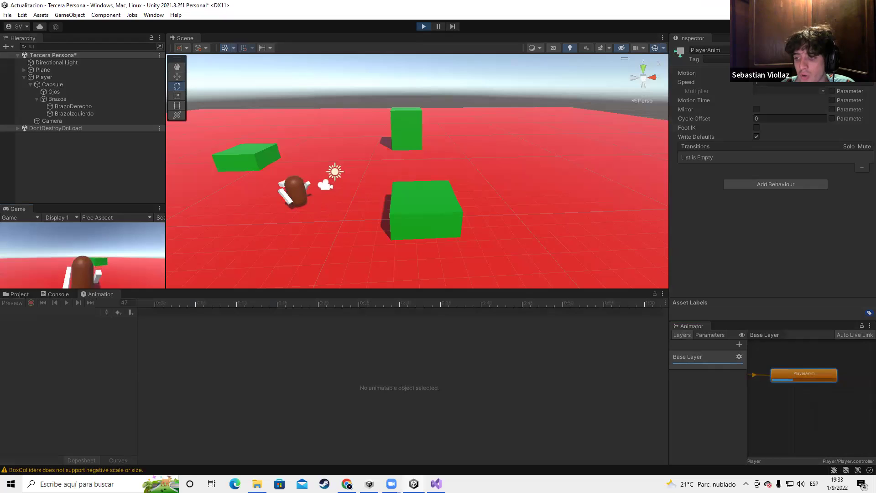
key("w")
key("w")
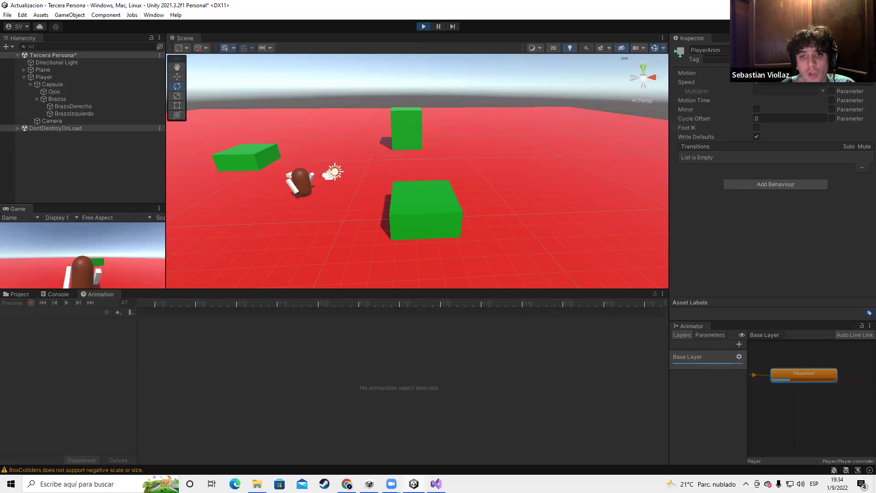
key("w")
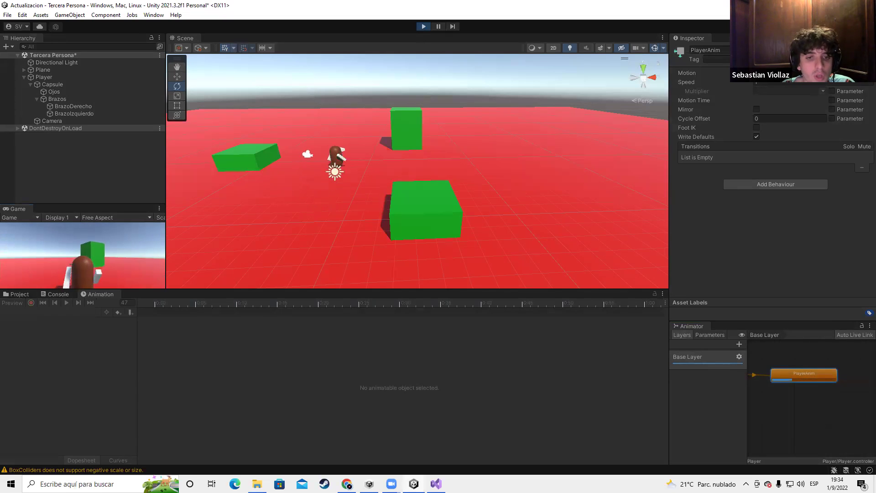
left_click(424, 27)
Dock the Animator graph in the large central area and pan to show Entry and Any State
left_click_drag(694, 326, 255, 34)
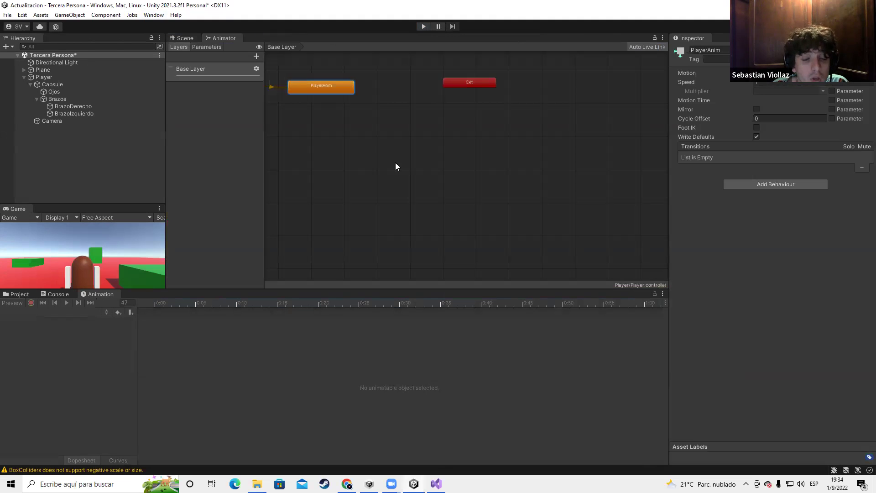
scroll(380, 169, "down", 2)
middle_click_drag(381, 169, 416, 210)
scroll(411, 205, "up", 5)
scroll(417, 208, "up", 3)
scroll(449, 206, "down", 5)
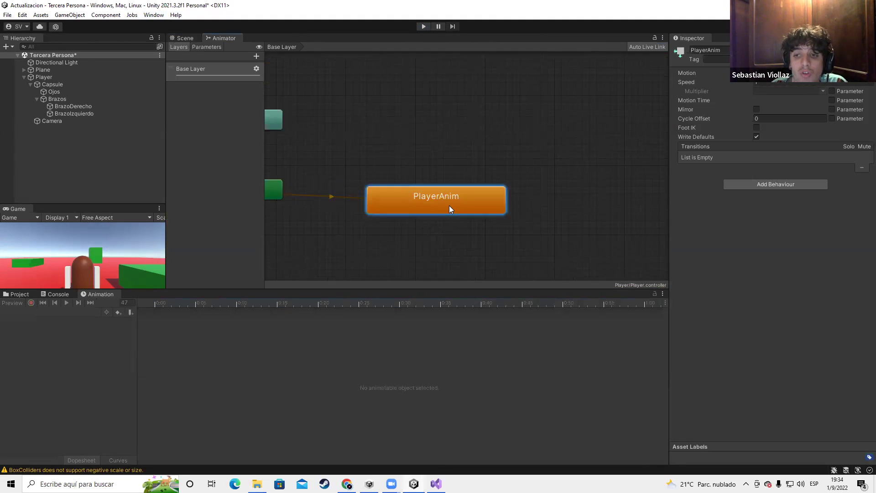
scroll(450, 206, "up", 3)
scroll(450, 206, "down", 3)
Create a new state from a blend tree and open it to look inside
right_click(443, 163)
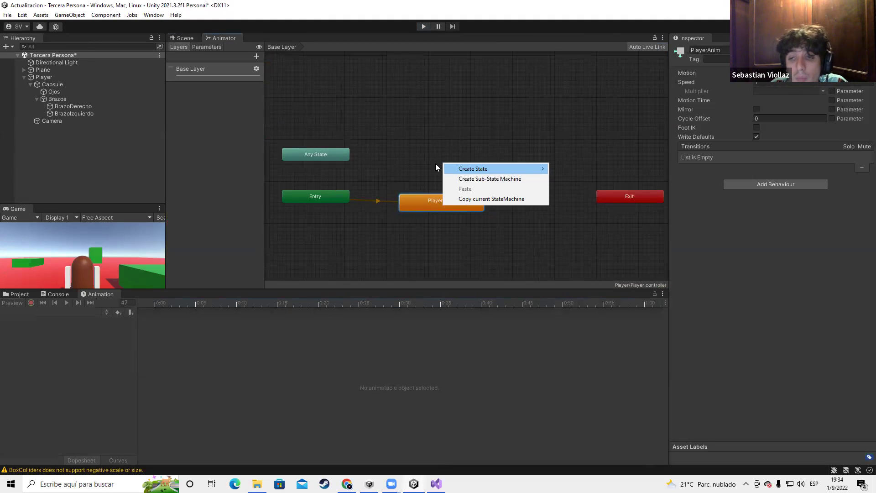
left_click(423, 178)
left_click(436, 203)
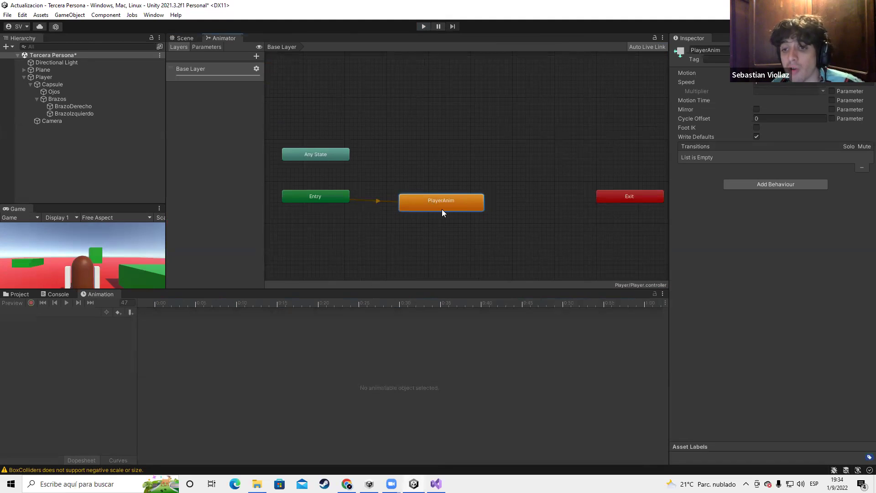
right_click(389, 164)
mouse_move(452, 170)
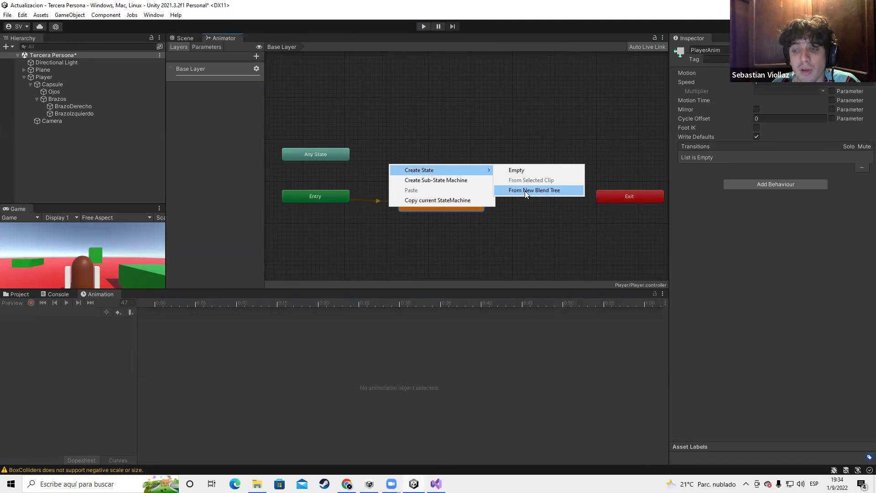
left_click(525, 191)
double_click(451, 170)
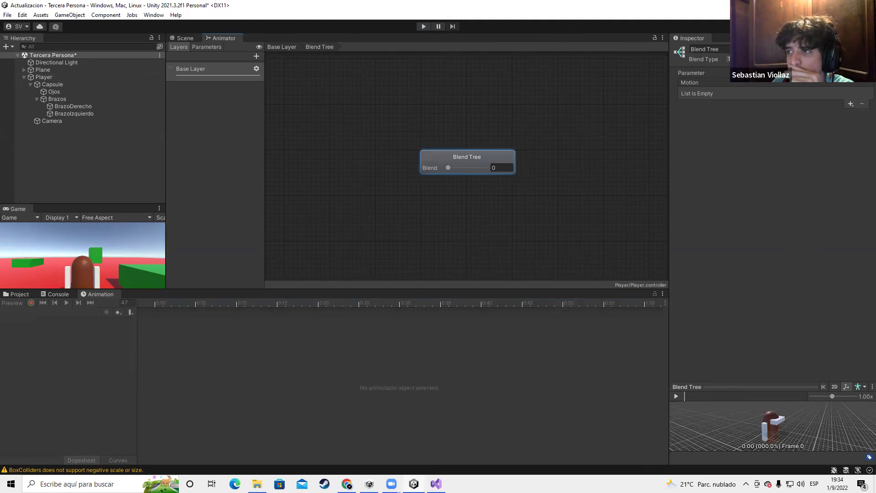
Add two extra animation layers, then delete them
left_click(257, 55)
left_click(256, 56)
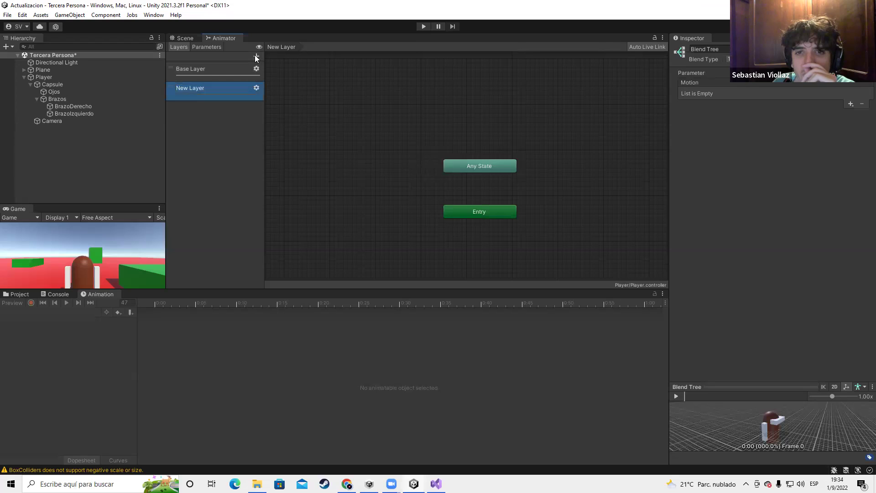
left_click(256, 56)
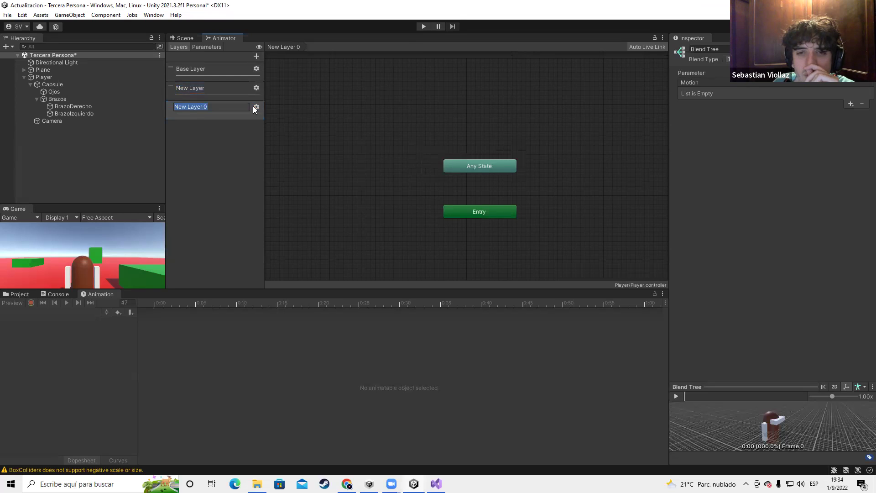
left_click(224, 113)
key("Delete")
key("Delete")
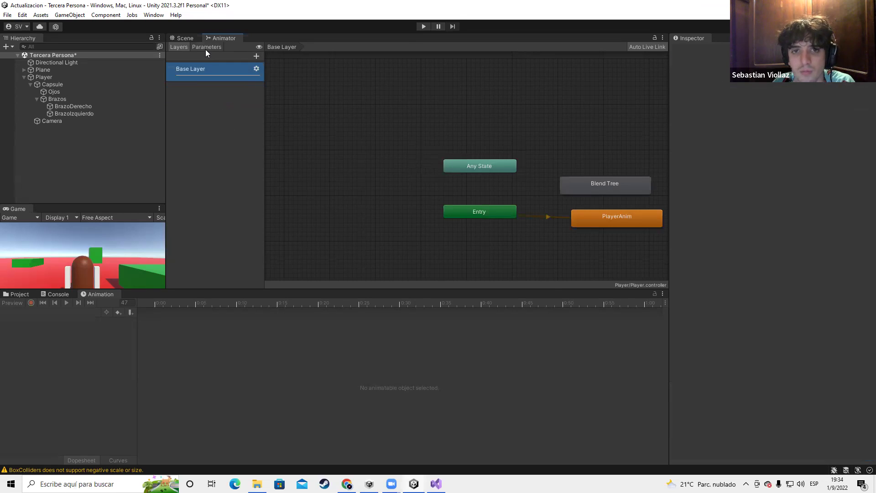
Add a New Bool parameter, check the blend tree's driving parameter, then delete the Bool
left_click(206, 47)
left_click(254, 56)
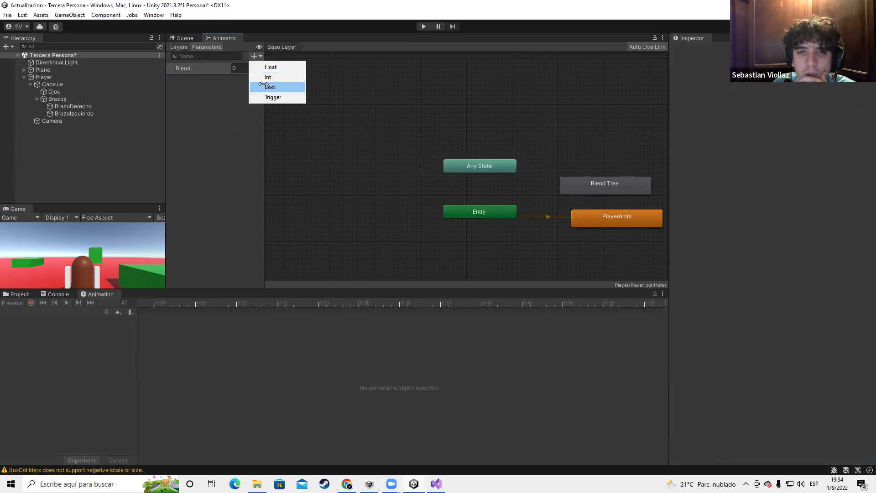
left_click(267, 86)
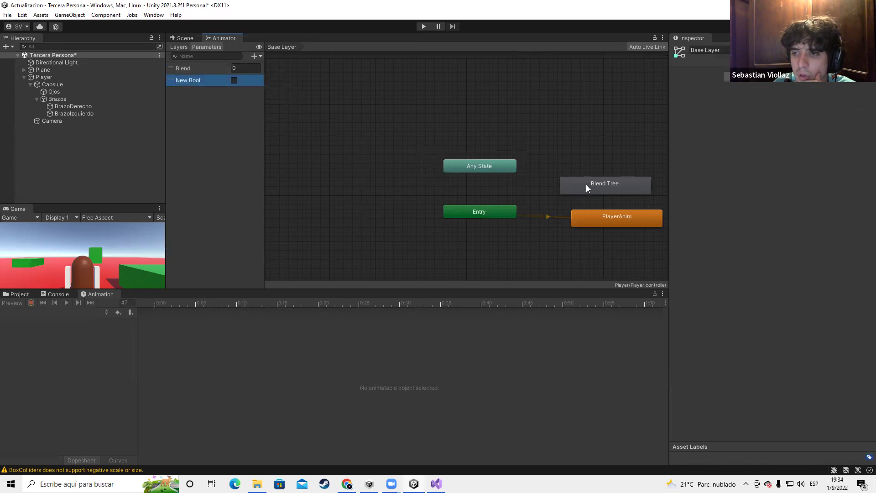
left_click_drag(586, 185, 584, 186)
double_click(570, 187)
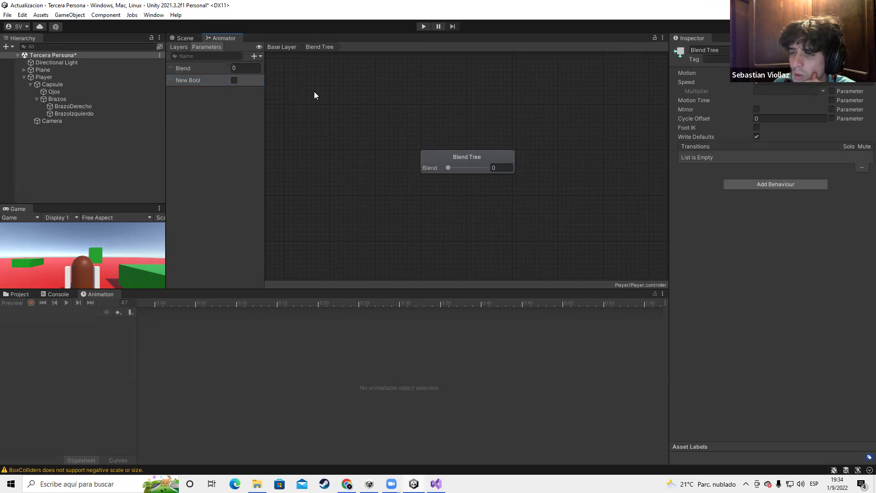
left_click(485, 155)
left_click(844, 73)
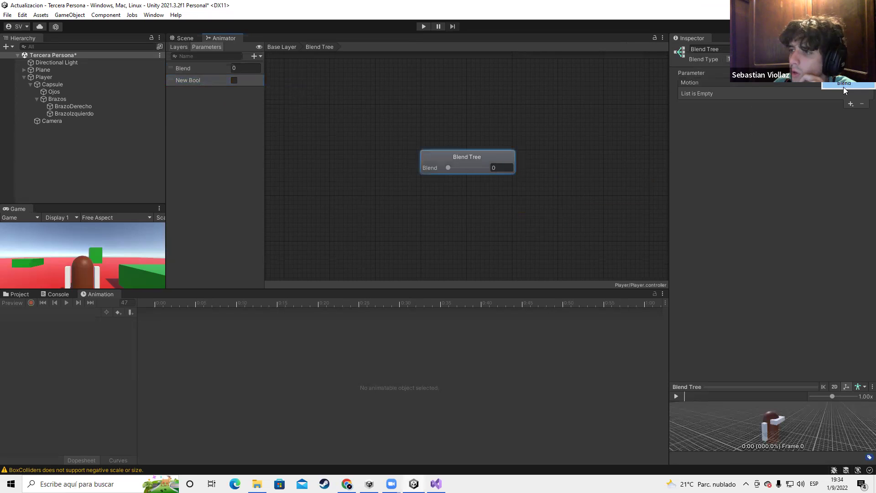
key("Delete")
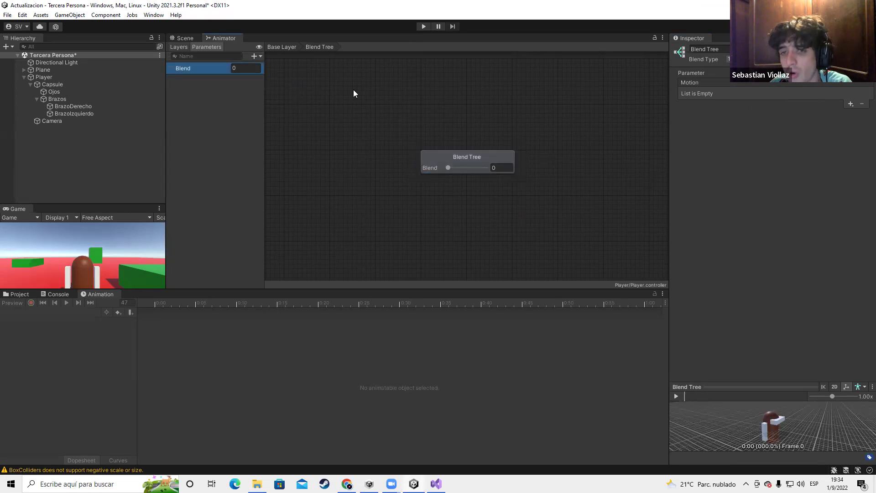
Delete the Blend Tree and PlayerAnim states from the Base Layer graph
left_click(289, 48)
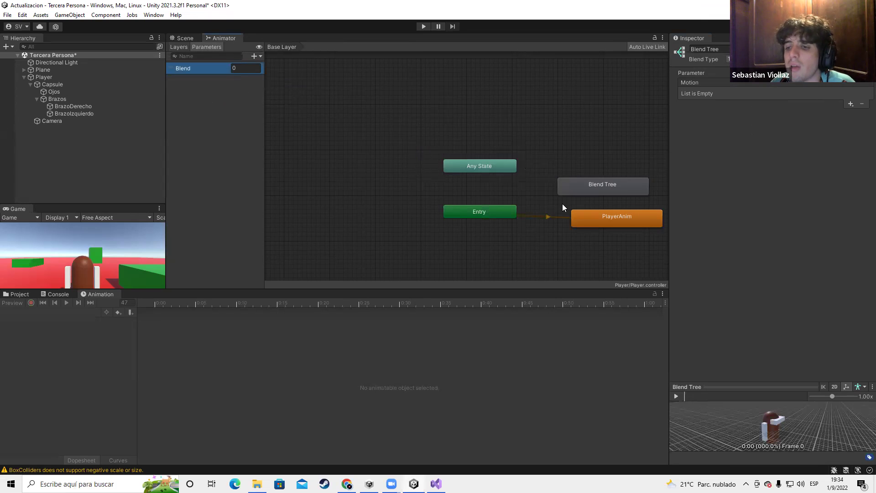
left_click(589, 188)
key("Delete")
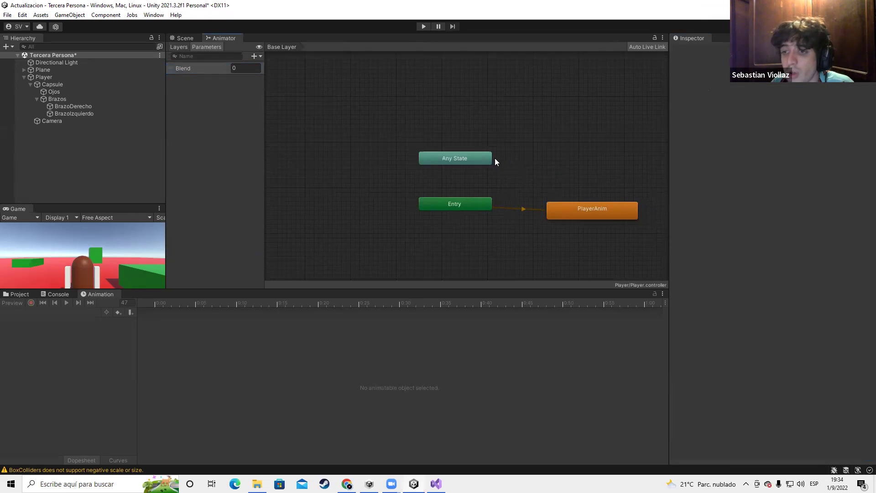
left_click(519, 184)
left_click_drag(519, 184, 552, 127)
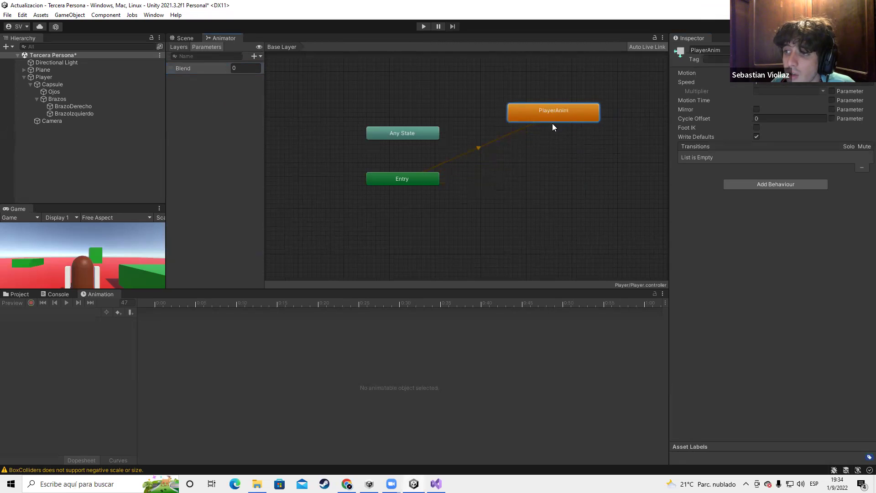
key("Delete")
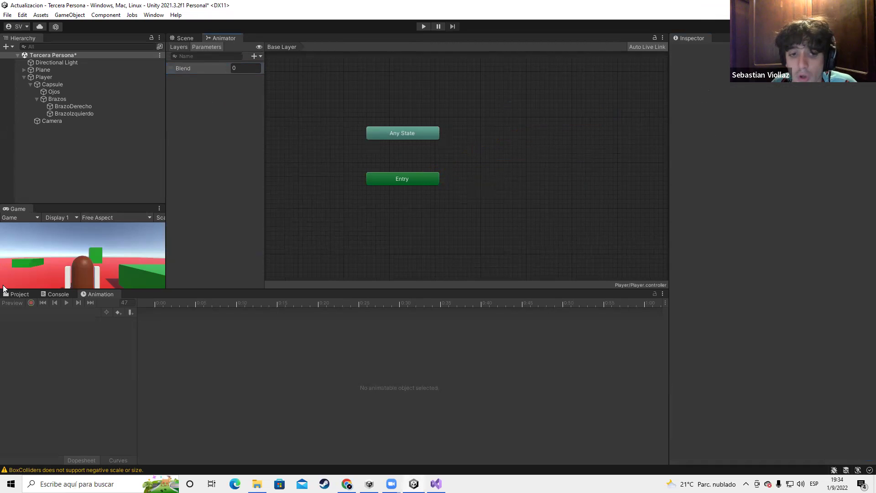
left_click(19, 294)
Preview the PlayerAnim clip on the sample Unity Model, orbiting and enlarging the preview
left_click(151, 343)
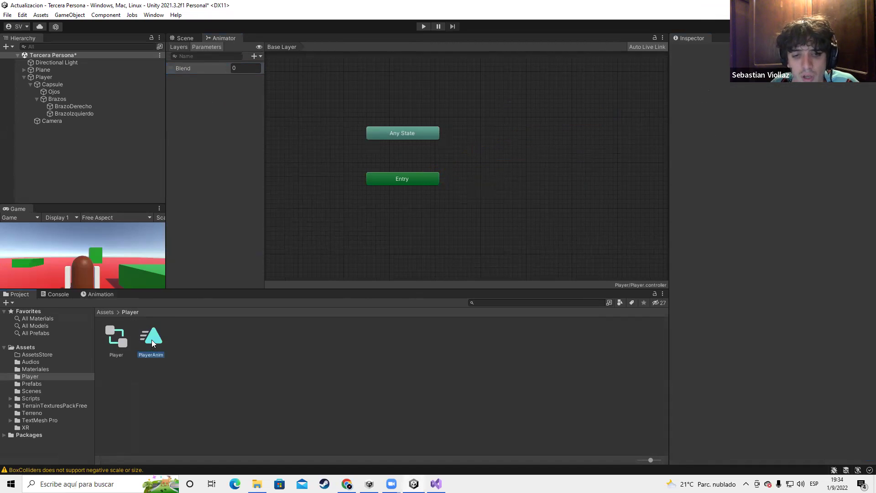
left_click(863, 389)
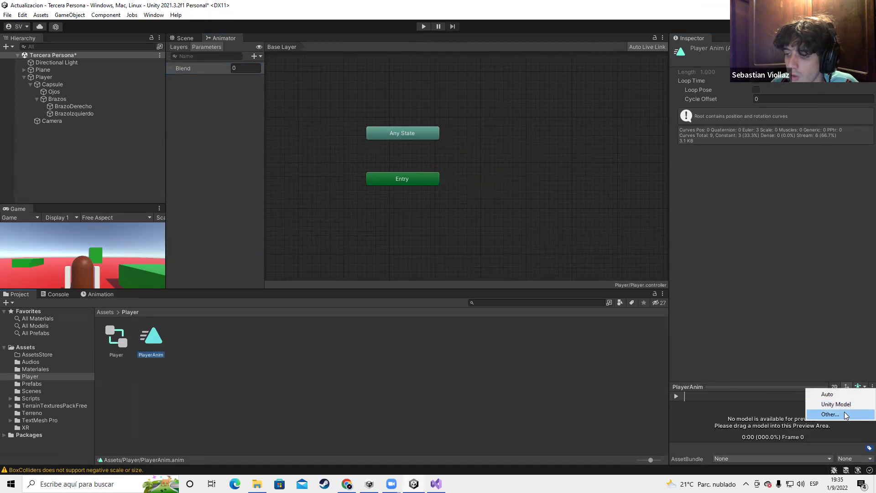
left_click(836, 405)
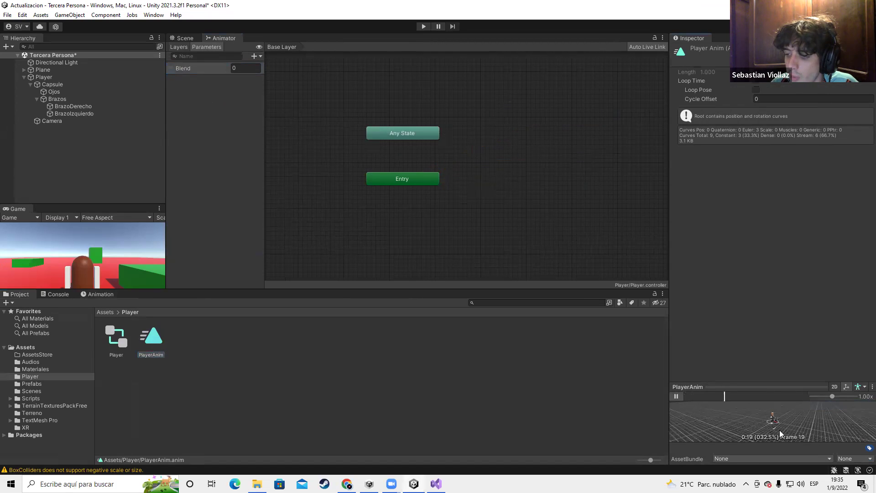
left_click(676, 396)
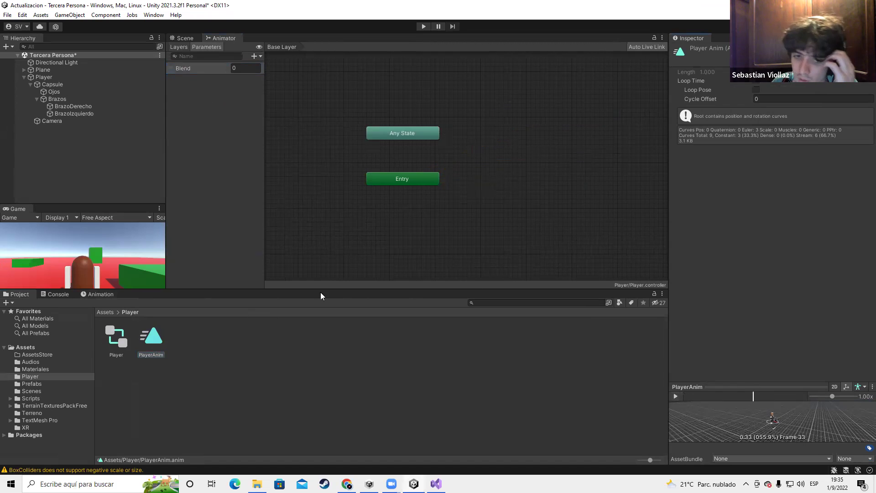
left_click_drag(741, 441, 752, 238)
left_click_drag(763, 336, 801, 285)
Set the clip's preview model back to Auto and shrink the preview area
left_click(859, 238)
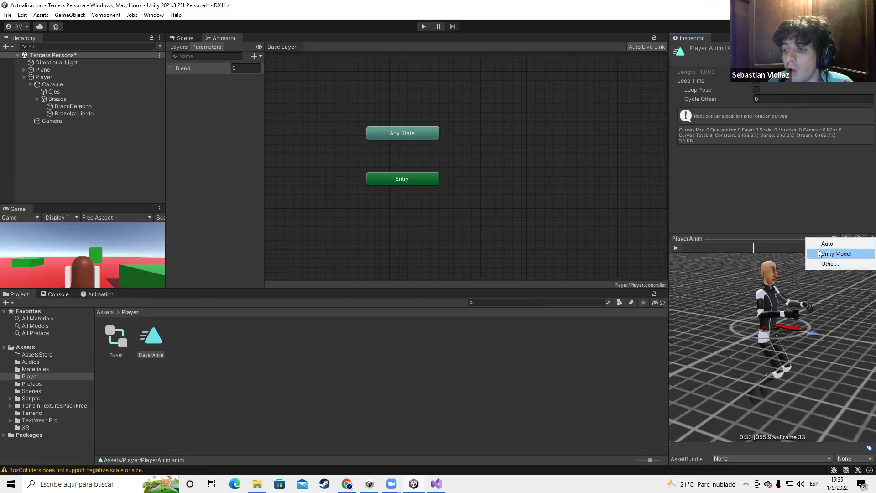
left_click(836, 254)
left_click(859, 238)
left_click(839, 246)
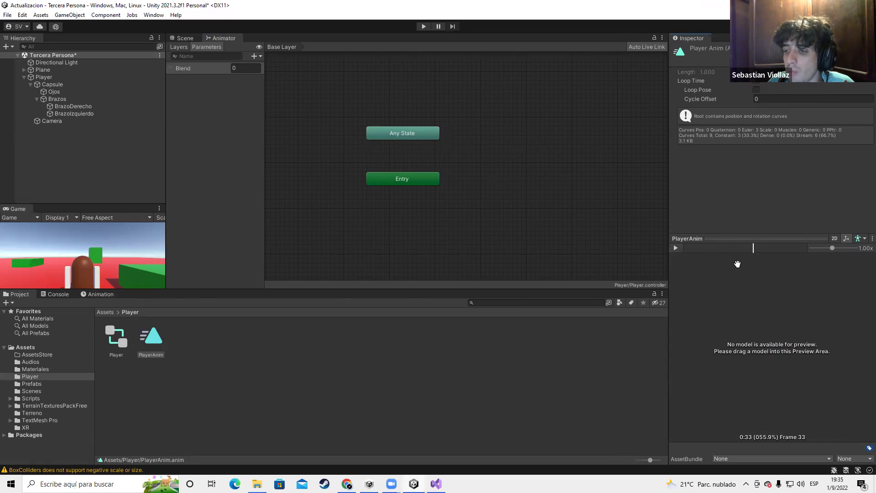
left_click_drag(738, 239, 738, 328)
Create an empty state in the Player animator graph and move it near Entry
right_click(502, 187)
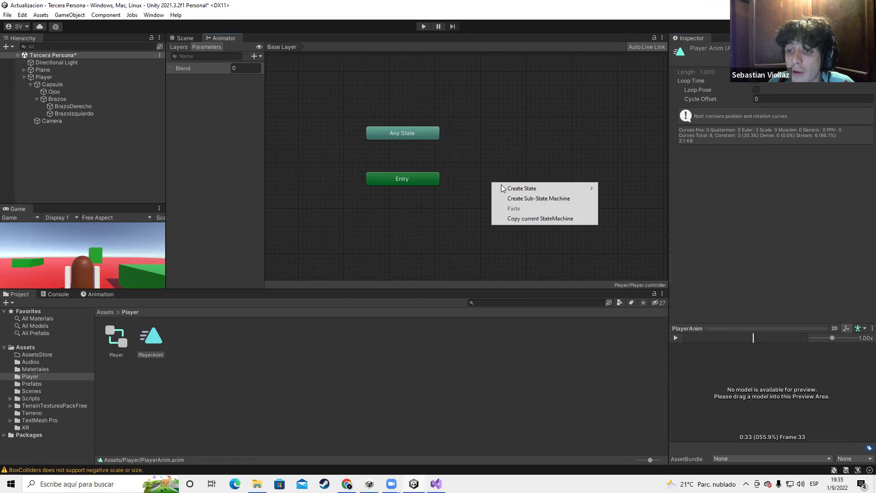
mouse_move(502, 188)
left_click(634, 186)
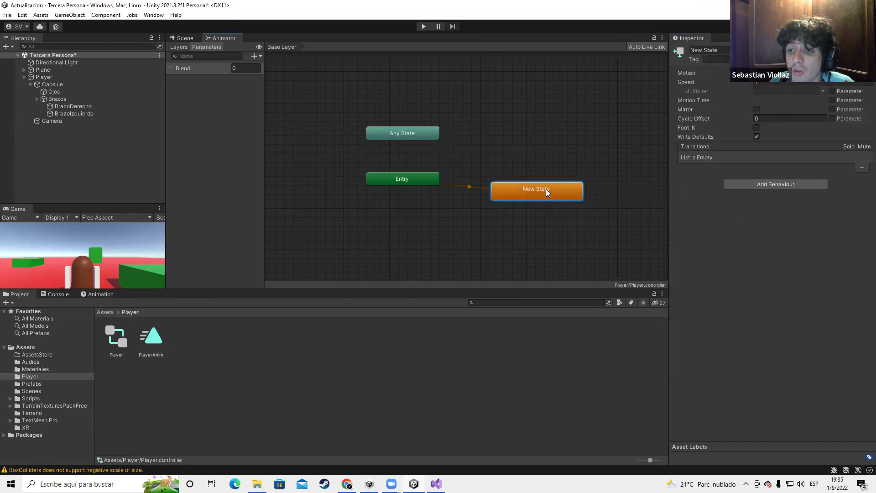
left_click_drag(546, 189, 525, 179)
scroll(484, 196, "down", 5)
scroll(487, 197, "up", 5)
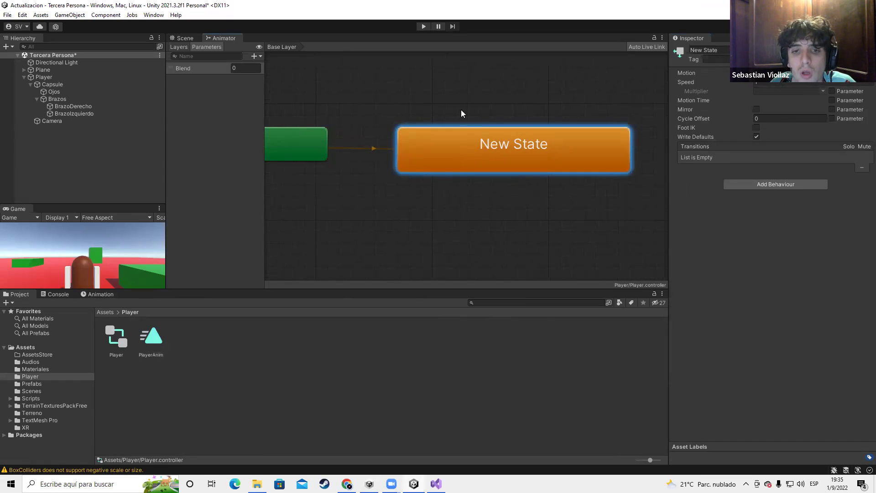
scroll(545, 182, "down", 3)
scroll(545, 183, "up", 3)
scroll(545, 182, "down", 3)
scroll(545, 182, "up", 3)
scroll(545, 183, "down", 1)
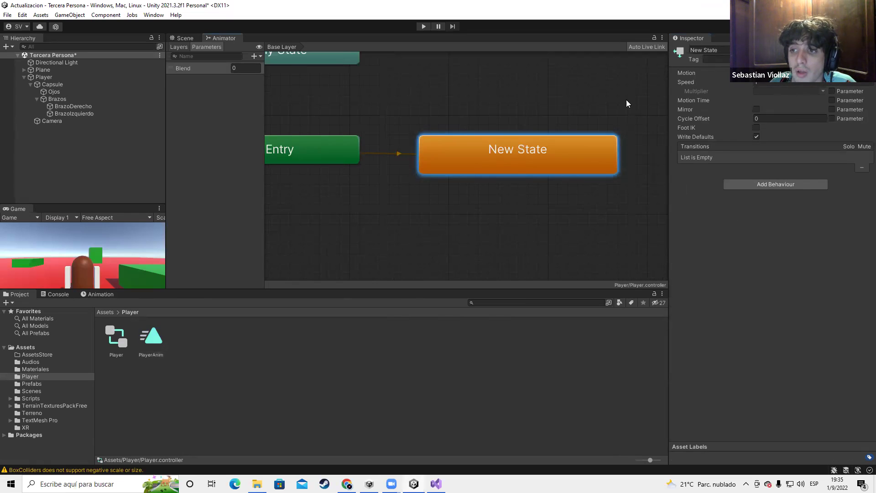
Name the new default state Quieto
right_click(461, 154)
mouse_move(484, 158)
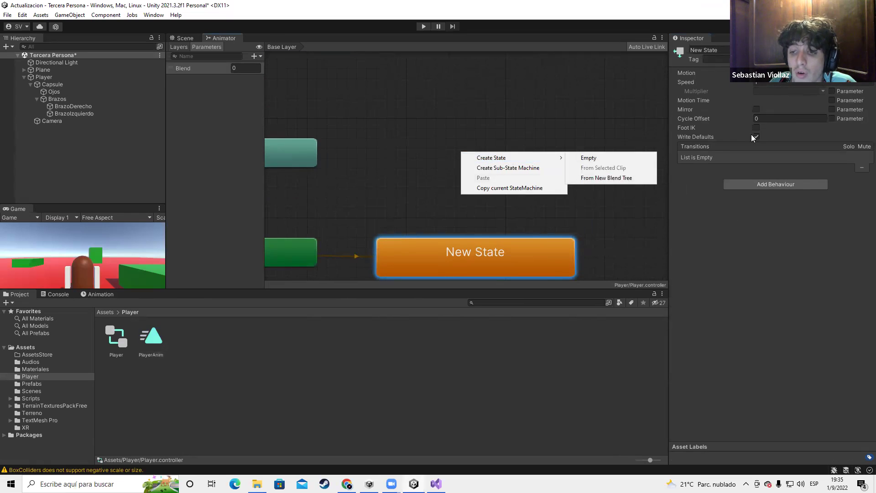
left_click(721, 49)
type("Quieto")
left_click(517, 162)
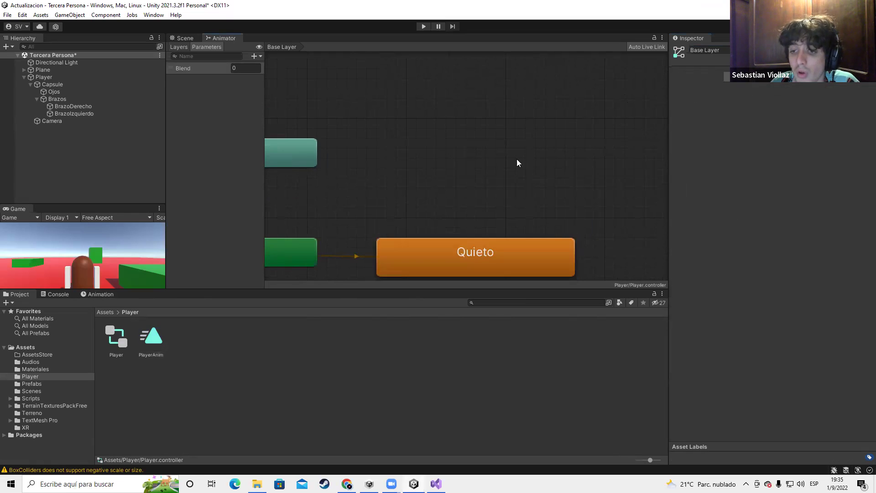
Add a second empty state above Quieto and name it Movimiento
right_click(475, 172)
mouse_move(493, 176)
left_click(593, 177)
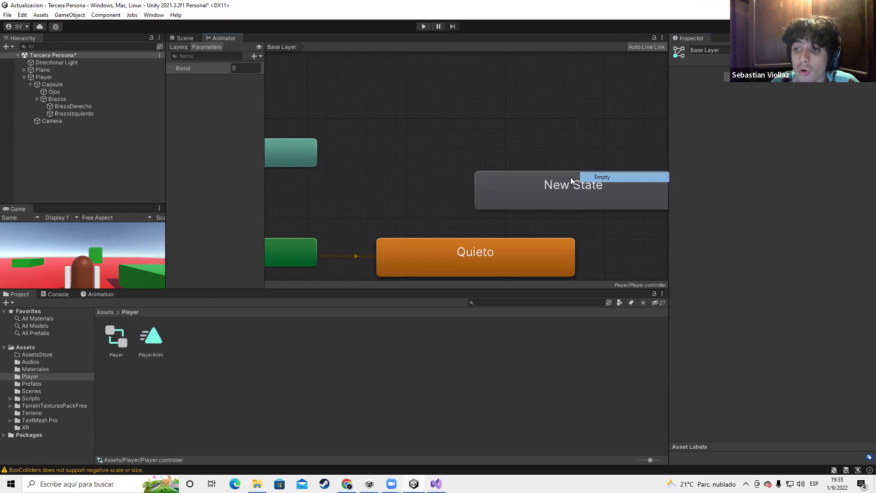
left_click_drag(558, 187, 518, 158)
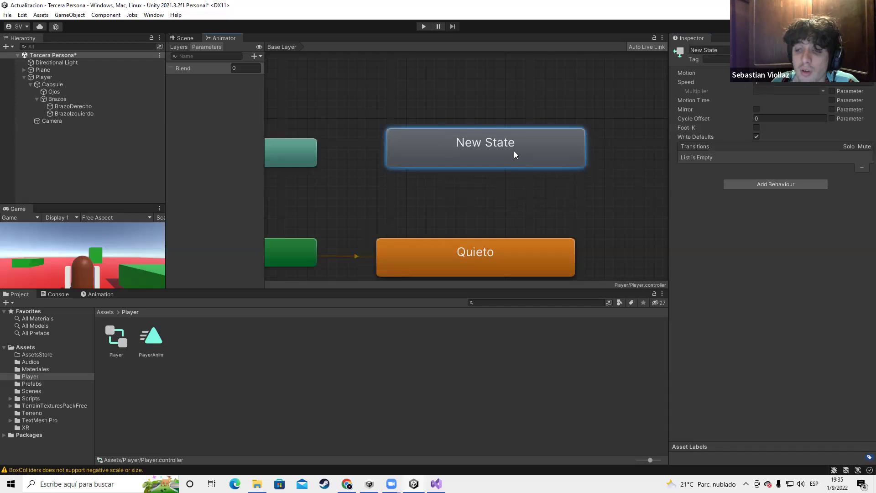
left_click(708, 50)
type("Movimiento")
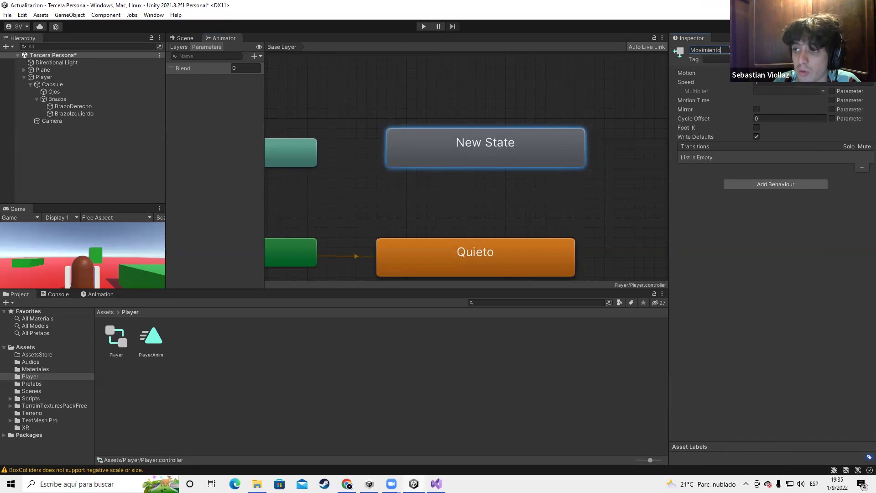
left_click(495, 201)
Set Movimiento's Motion to the PlayerAnim clip
left_click(501, 145)
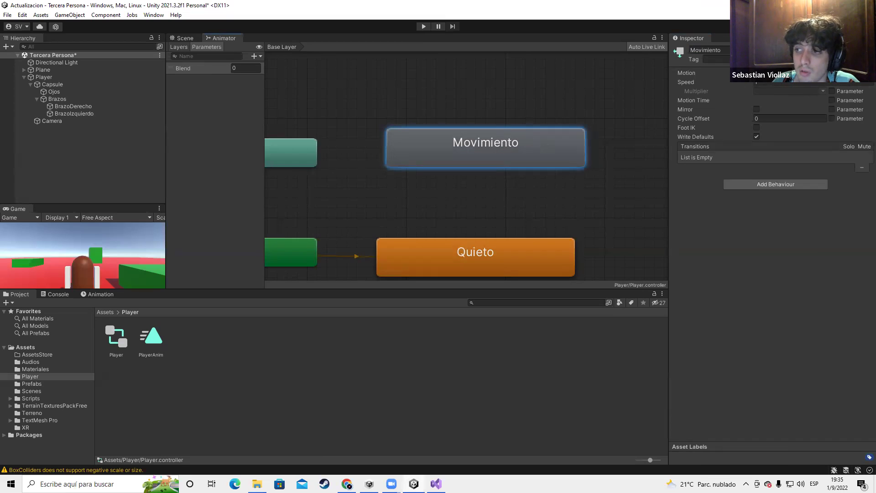
left_click(869, 73)
left_click(813, 103)
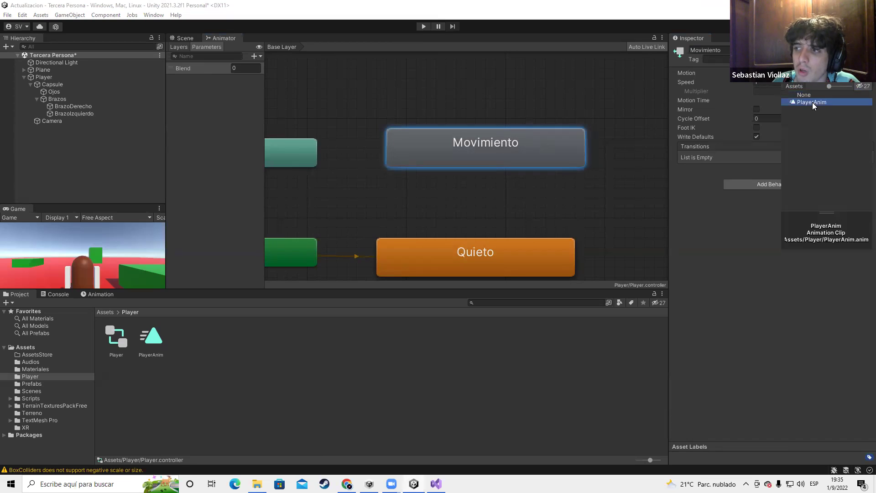
left_click(813, 102)
scroll(487, 167, "down", 2)
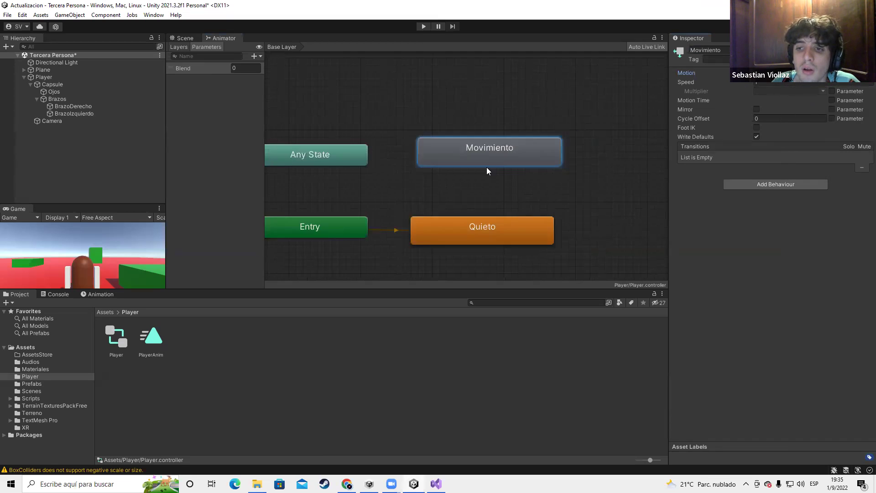
scroll(477, 172, "down", 3)
scroll(480, 179, "up", 2)
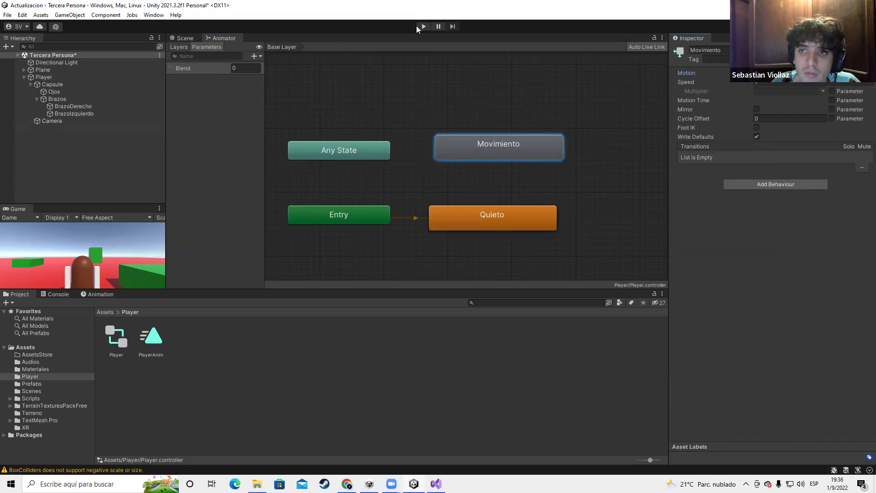
Test-run the game, then create and delete a first Quieto to Movimiento transition
left_click(423, 27)
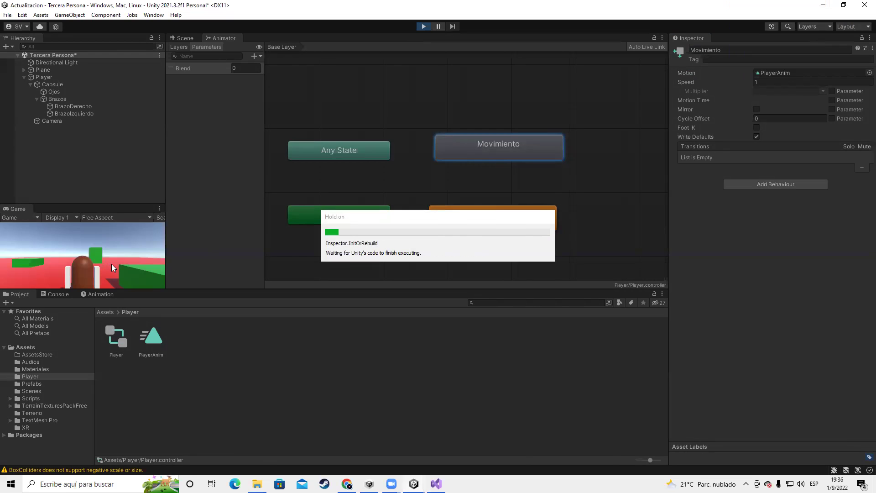
left_click(424, 26)
left_click(501, 206)
right_click(501, 209)
left_click(525, 215)
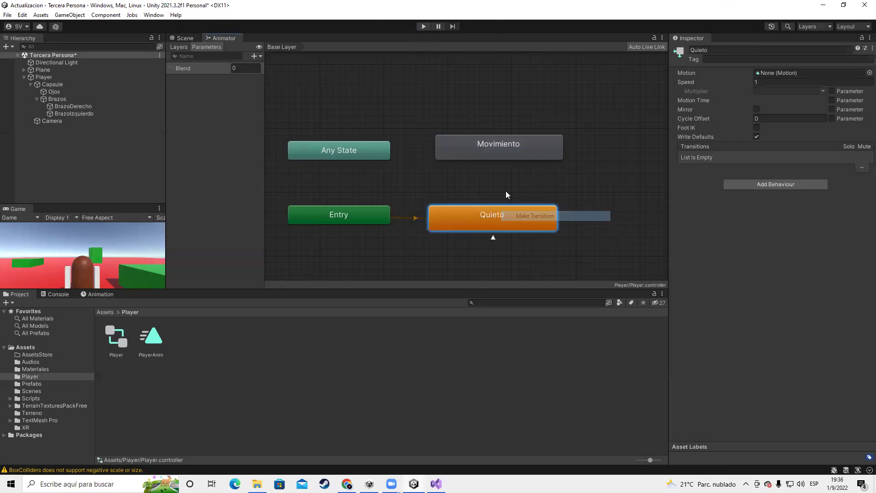
left_click(501, 147)
left_click(496, 187)
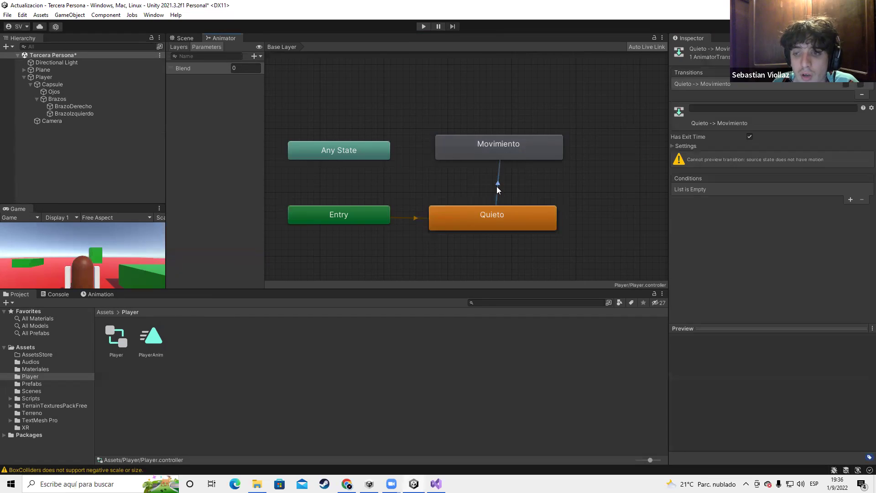
key("Delete")
Make a transition from Quieto to Movimiento
right_click(491, 214)
left_click(497, 161)
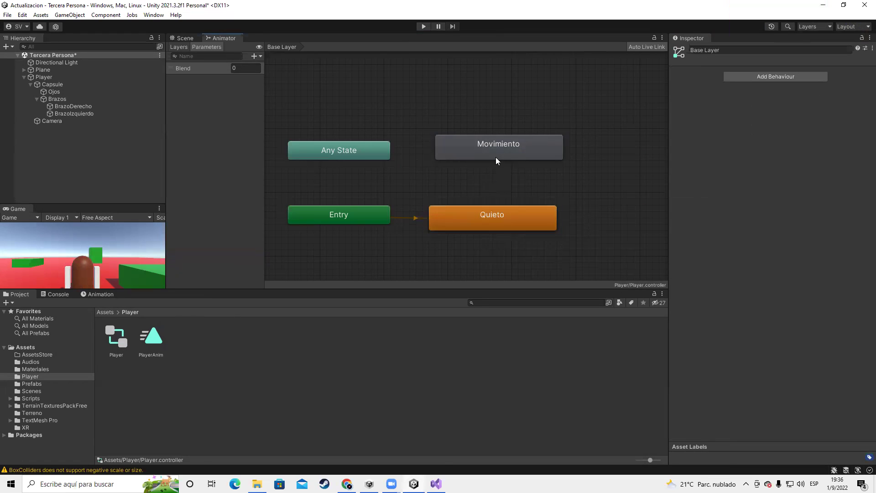
right_click(474, 210)
left_click(491, 216)
left_click(484, 153)
Add the return transition from Movimiento to Quieto and inspect both transitions
right_click(516, 148)
left_click(532, 153)
left_click(516, 213)
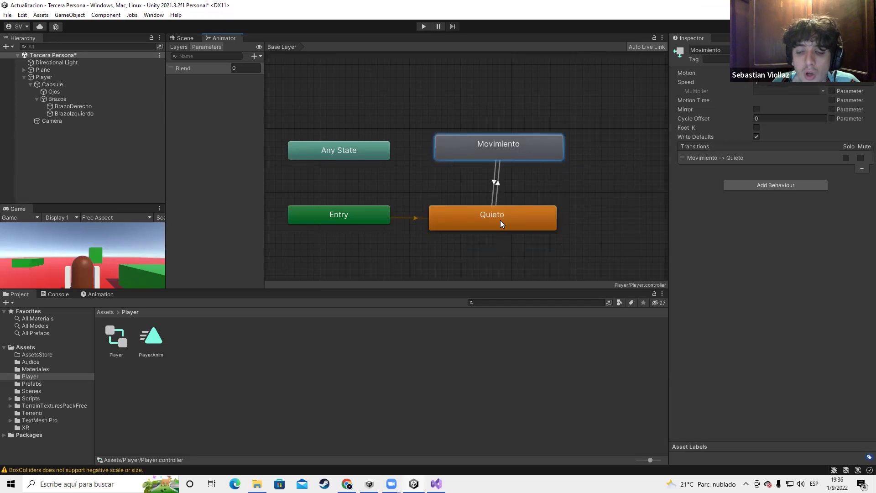
left_click(499, 221)
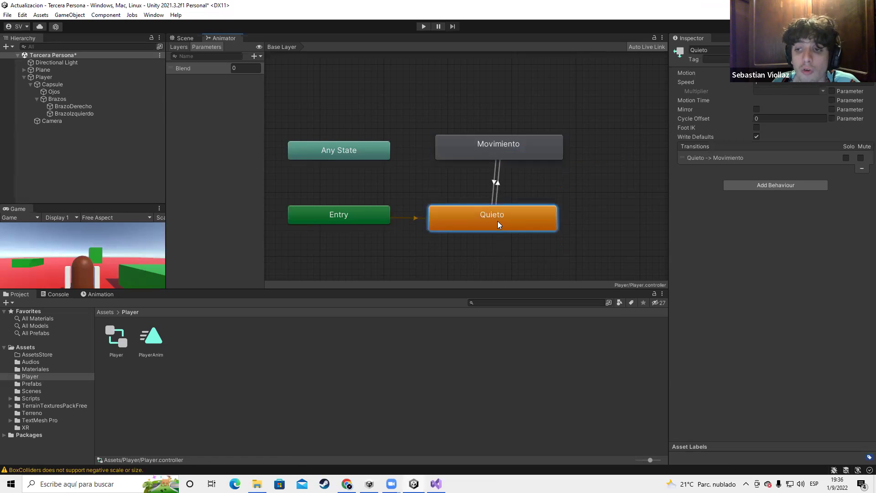
left_click(510, 153)
left_click(498, 185)
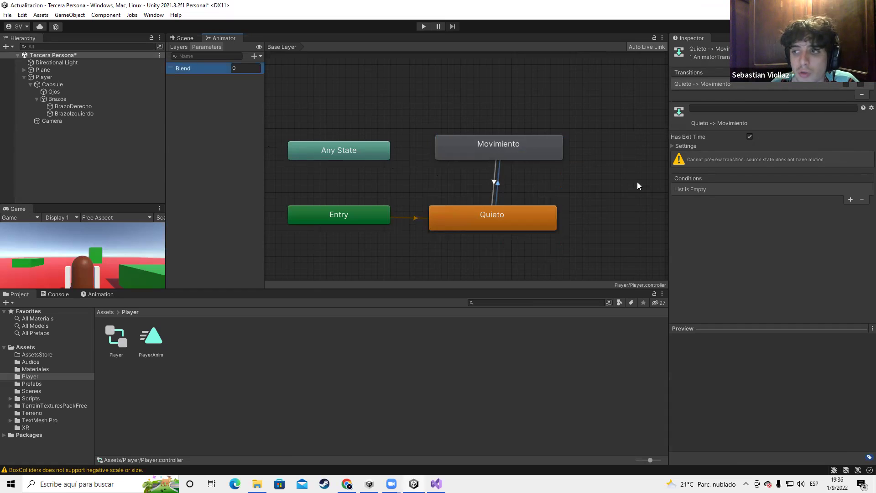
left_click(183, 46)
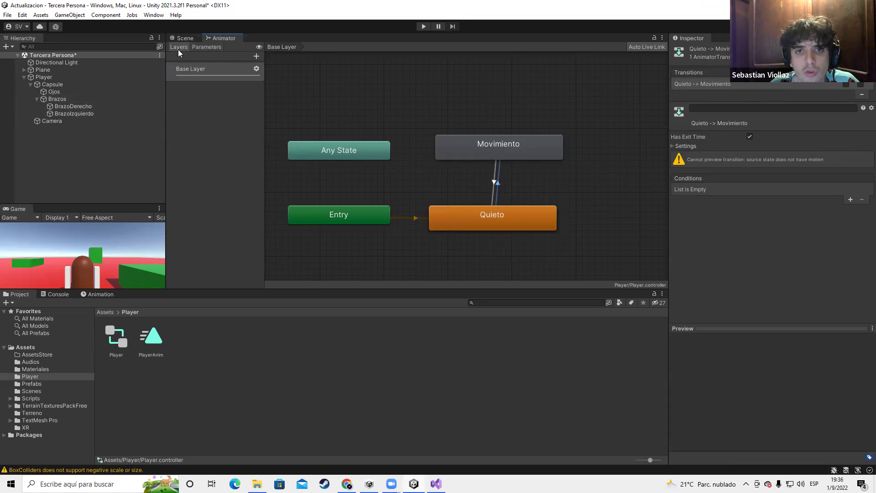
Dock the Game view beside the Animator and orbit the Scene view around the player
left_click(203, 46)
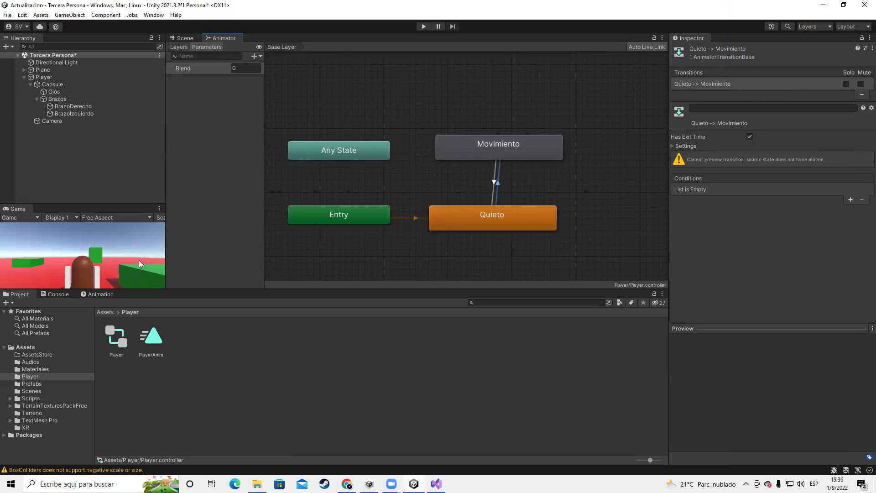
left_click_drag(17, 210, 363, 149)
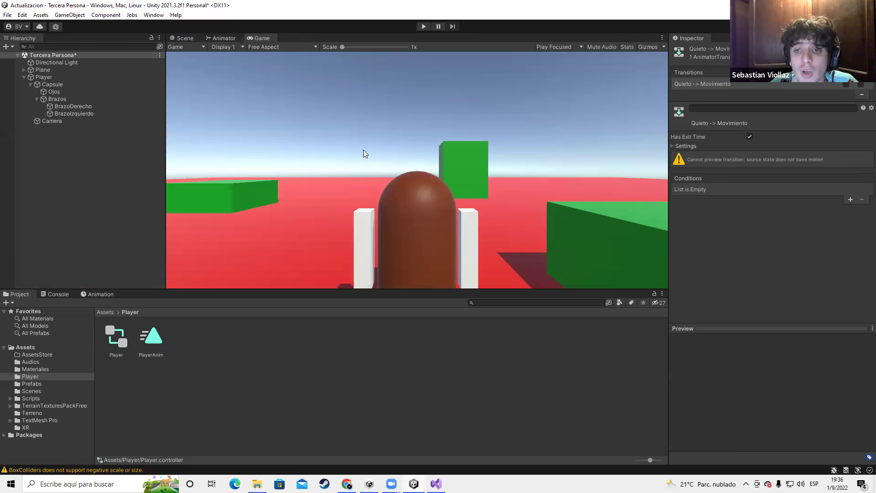
key("ctrl+1")
scroll(387, 175, "up", 5)
right_click_drag(389, 179, 406, 189)
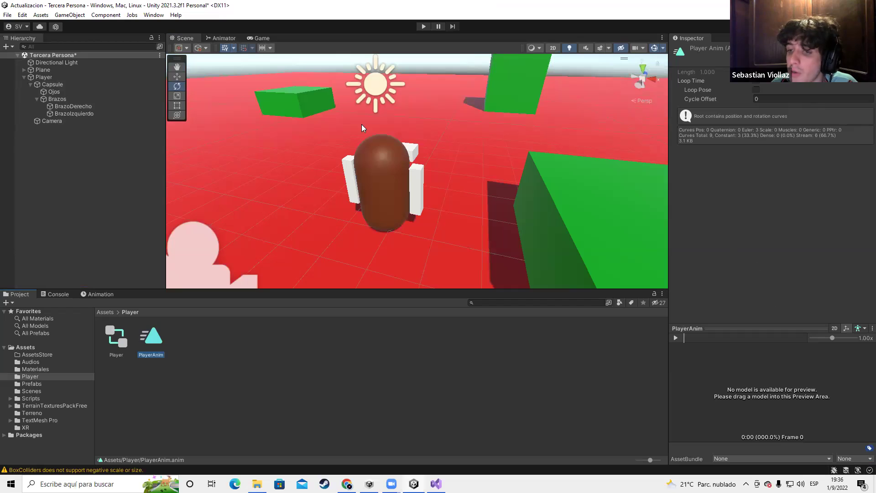
Select the Plane and player capsule in the scene, then return to the Animator graph
left_click_drag(227, 127, 452, 269)
left_click(333, 154)
left_click(402, 196)
left_click(398, 178)
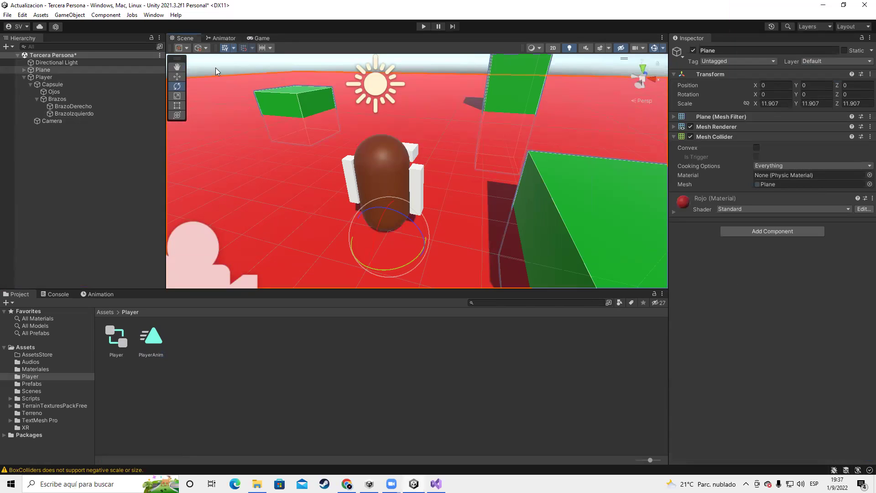
left_click(248, 40)
left_click(223, 38)
scroll(533, 191, "down", 4)
scroll(527, 189, "up", 6)
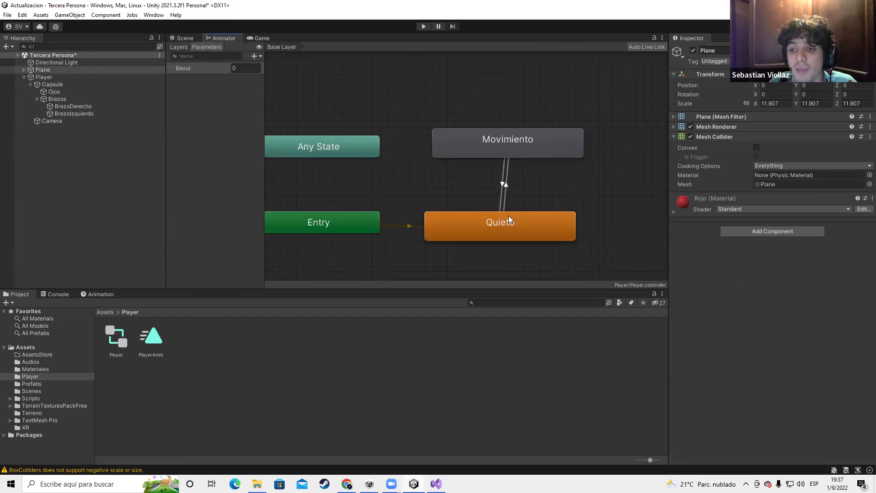
Inspect the Quieto to Movimiento transition's settings and the parameter types list
left_click(486, 189)
left_click(501, 118)
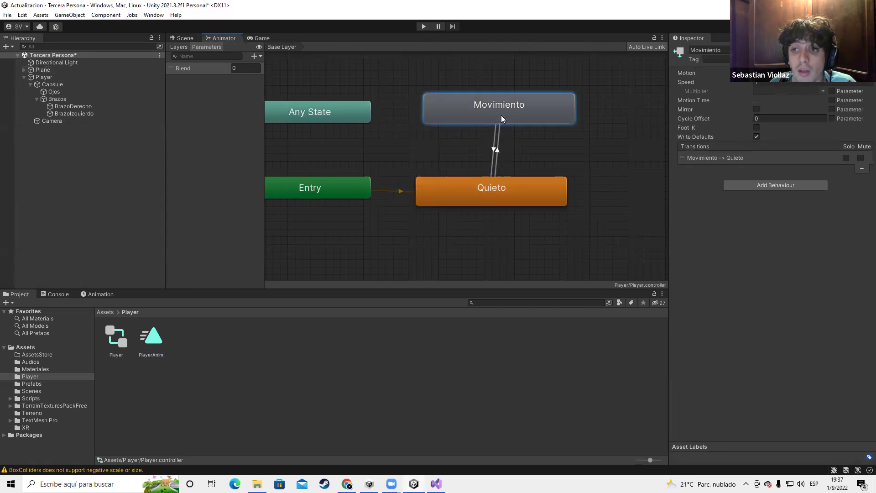
left_click(496, 151)
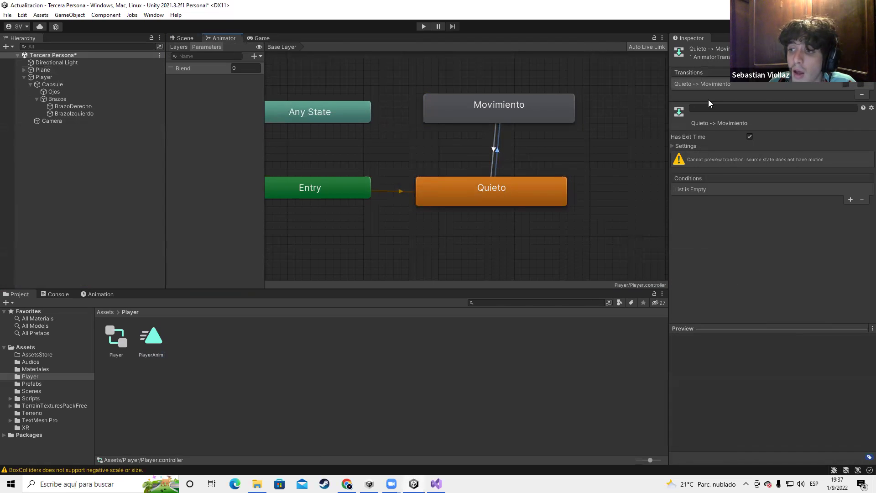
left_click(671, 145)
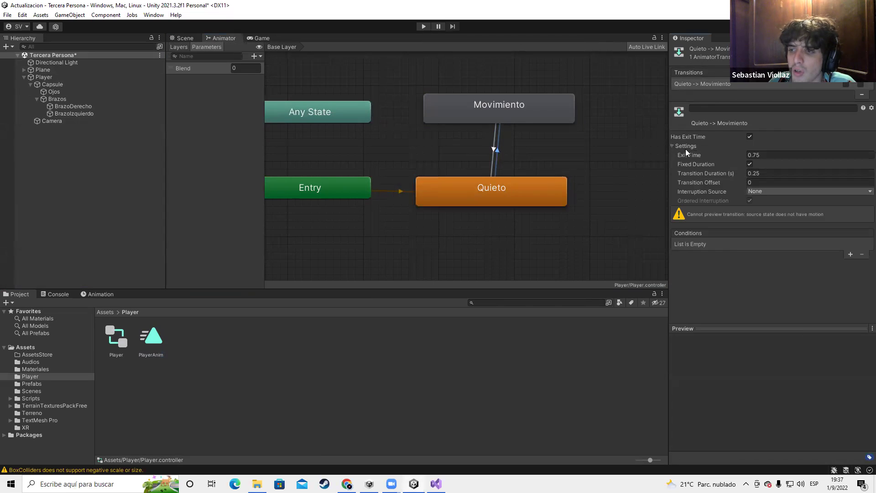
left_click(672, 146)
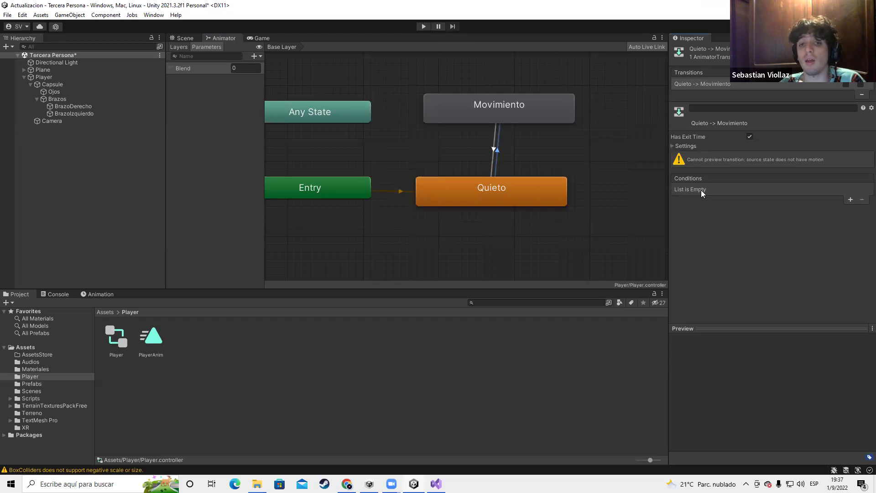
left_click(235, 113)
left_click(255, 56)
left_click(242, 68)
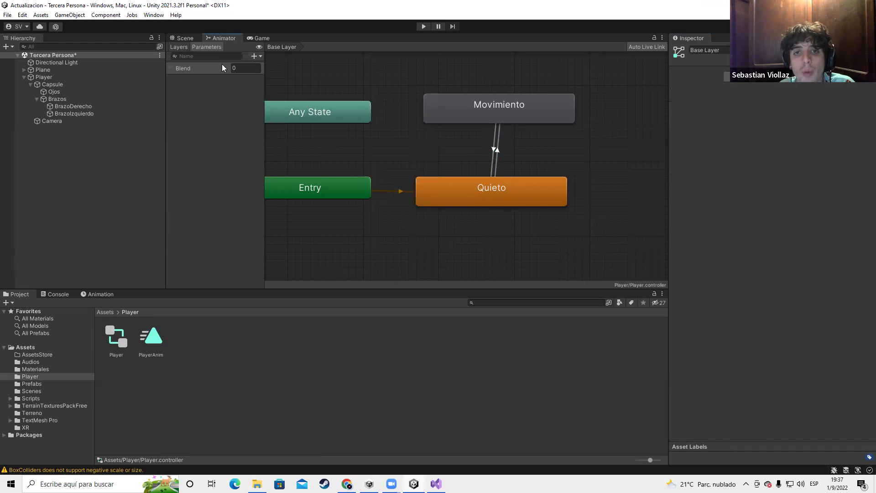
Add a Blend Greater condition to the transition, then remove it again
left_click(501, 156)
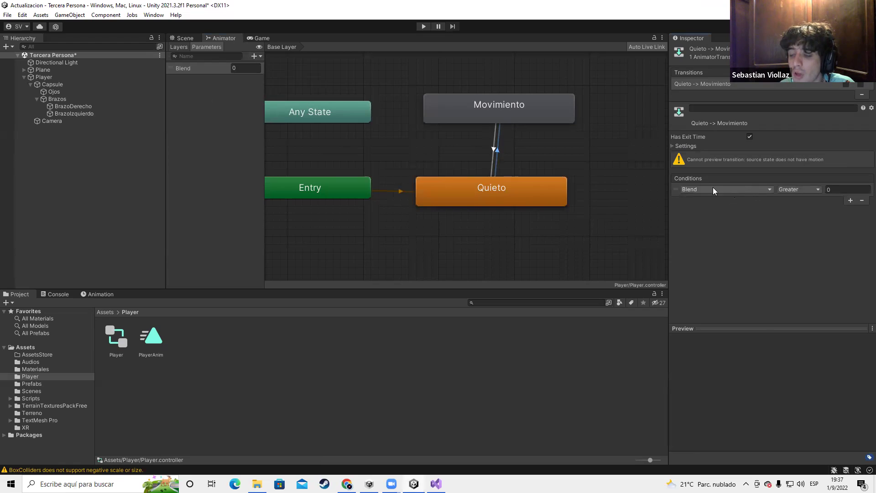
left_click(706, 189)
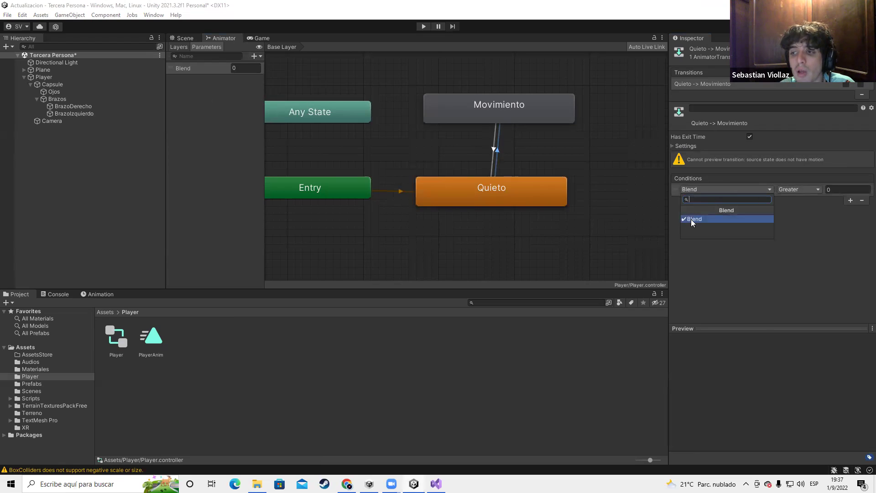
left_click(798, 206)
left_click(805, 190)
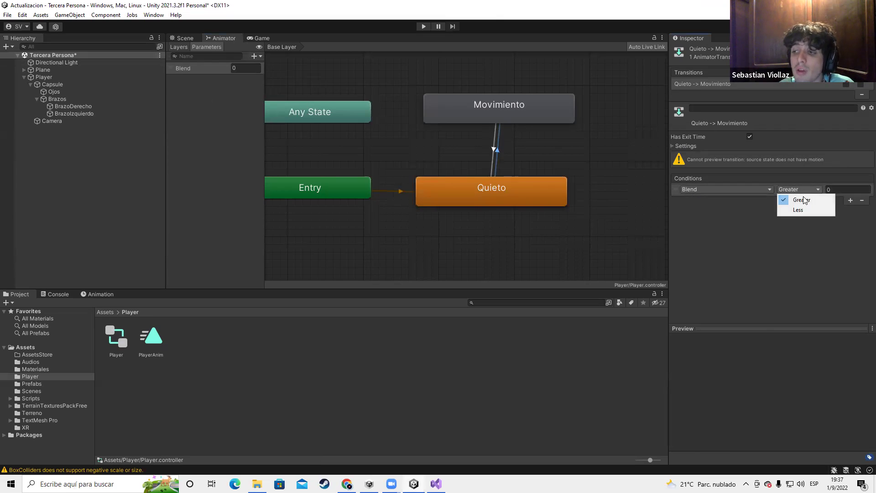
left_click(836, 190)
left_click(236, 69)
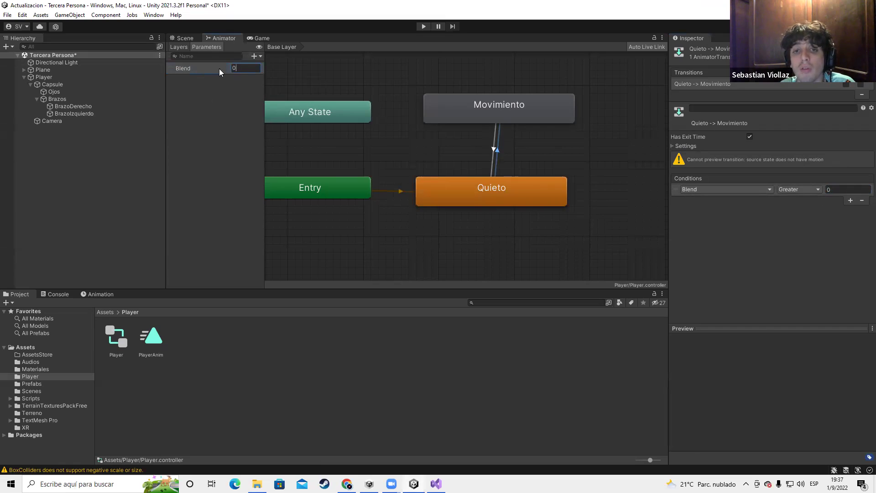
left_click(863, 204)
left_click(862, 201)
Delete the Blend parameter and add a bool parameter named Caminando
left_click(260, 56)
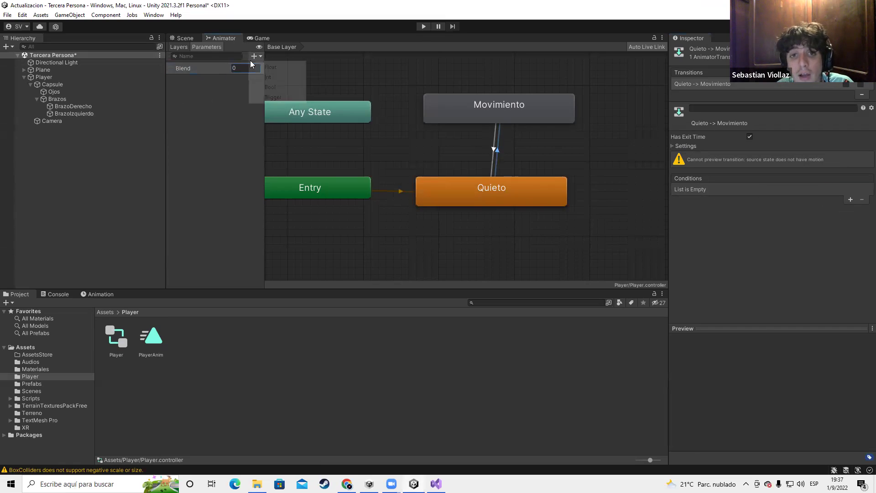
left_click(189, 67)
key("Delete")
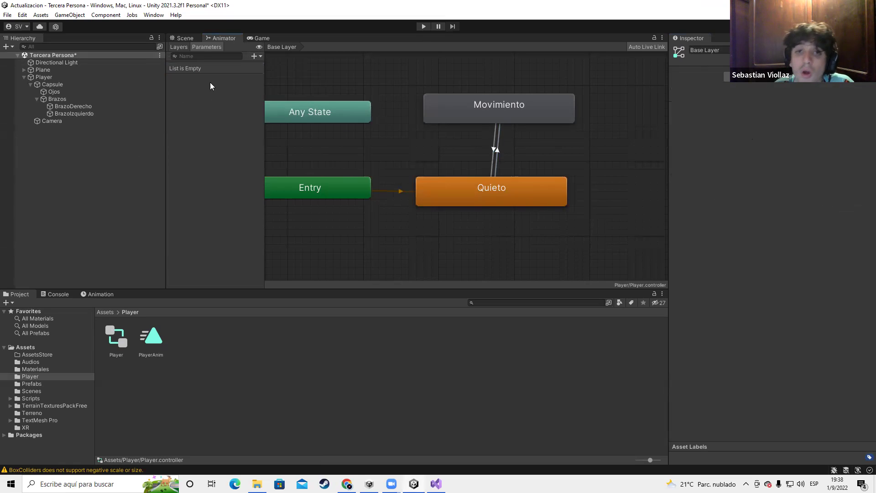
left_click(261, 56)
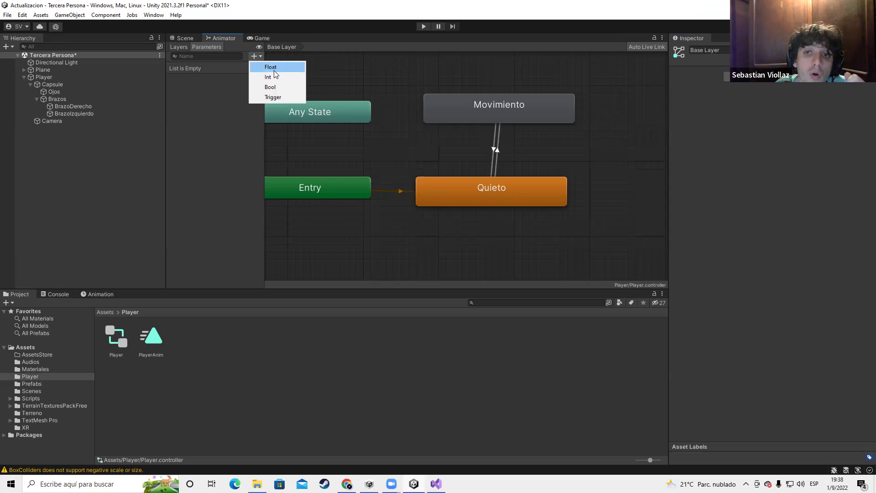
left_click(272, 88)
key("Return")
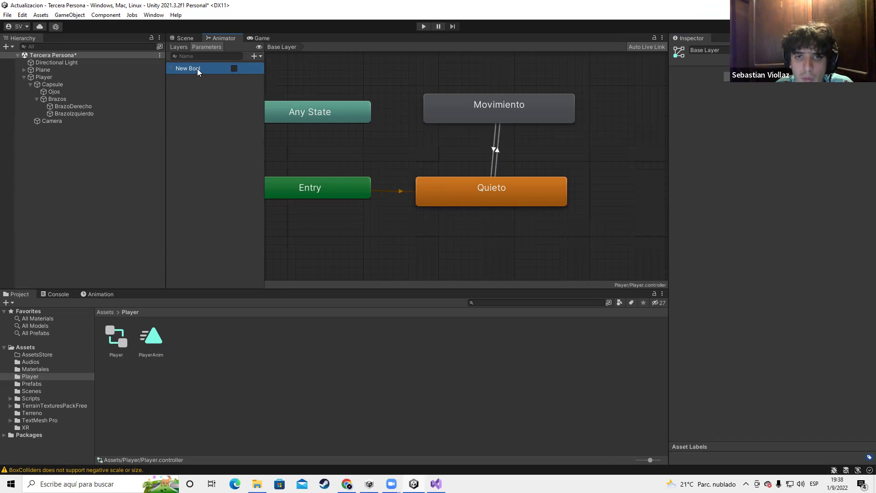
double_click(198, 69)
type("Caminando")
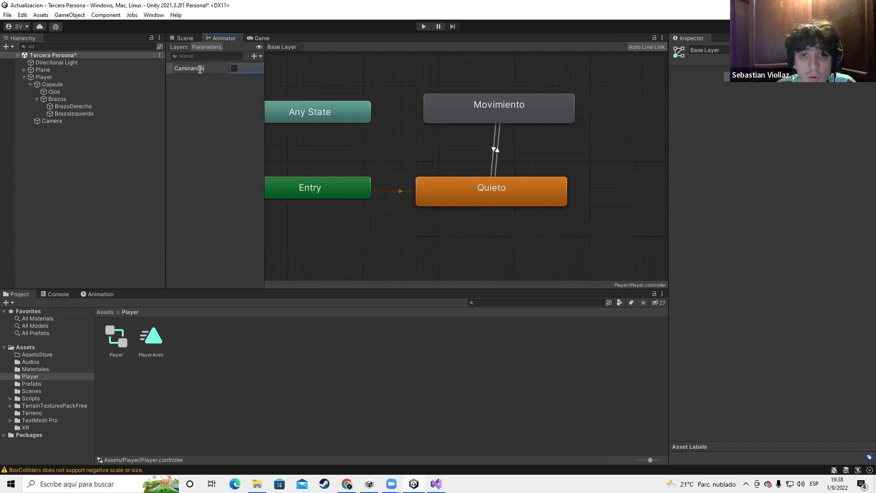
key("Return")
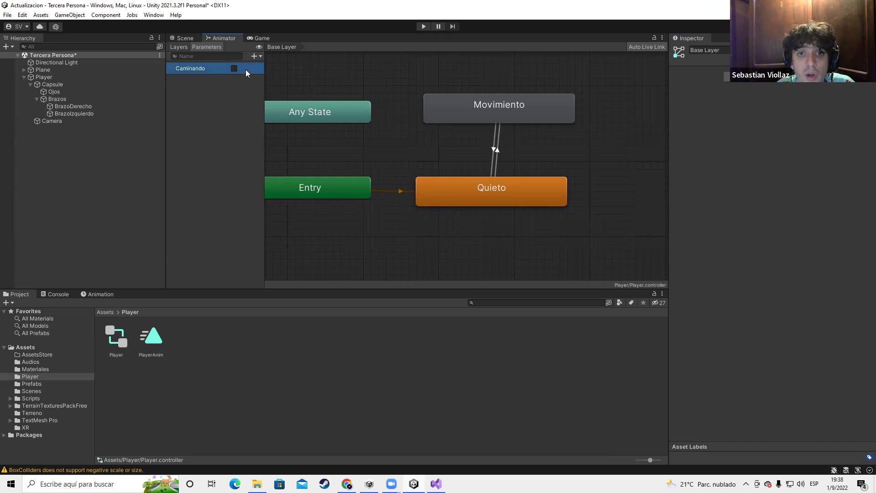
Add a New Float set to 2.2 and a New Int set to 22
left_click(254, 56)
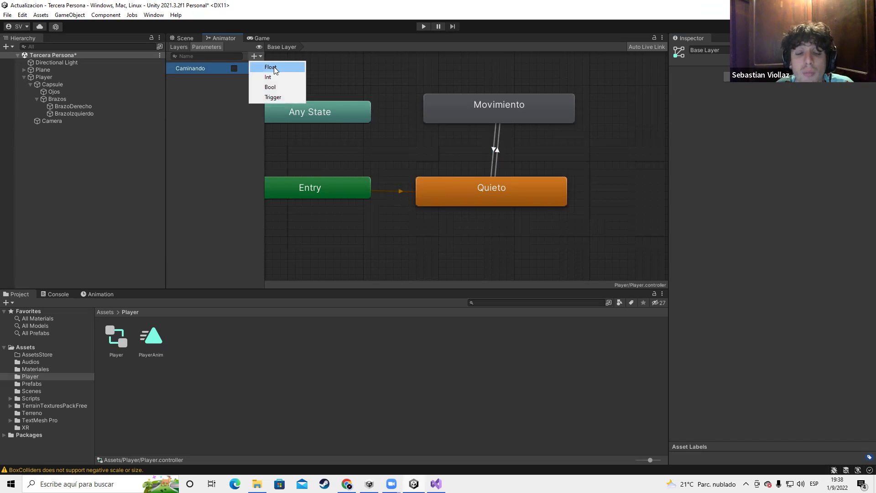
left_click(275, 70)
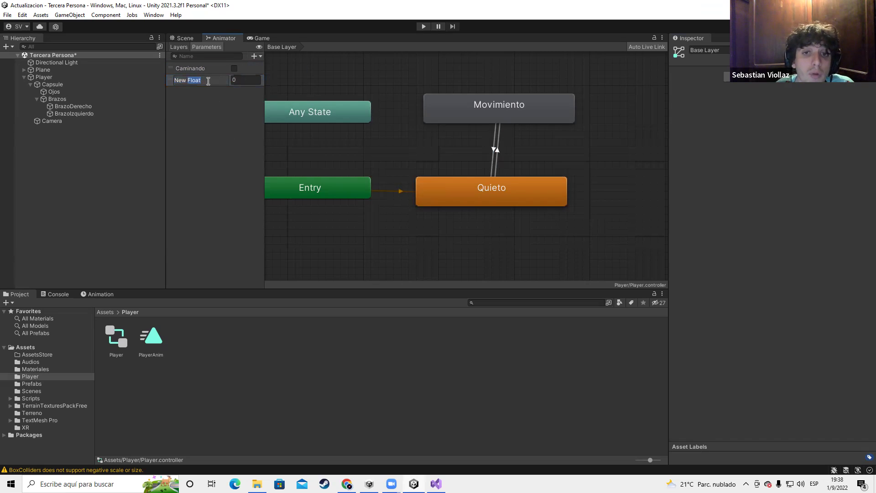
left_click(238, 80)
type("2.2")
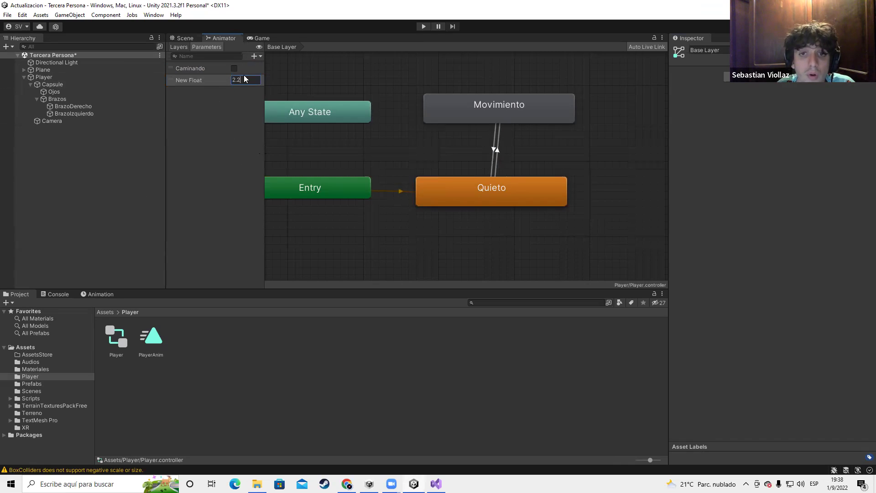
left_click(254, 56)
left_click(269, 77)
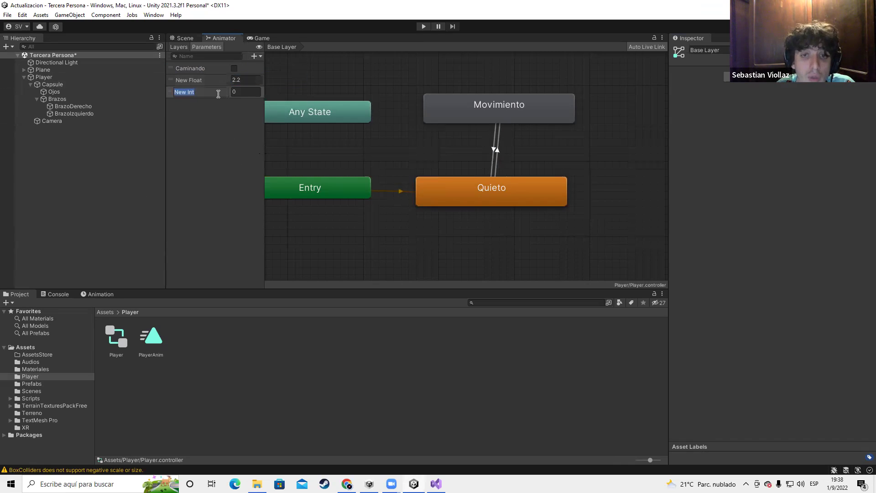
left_click(244, 96)
left_click(247, 93)
type("22")
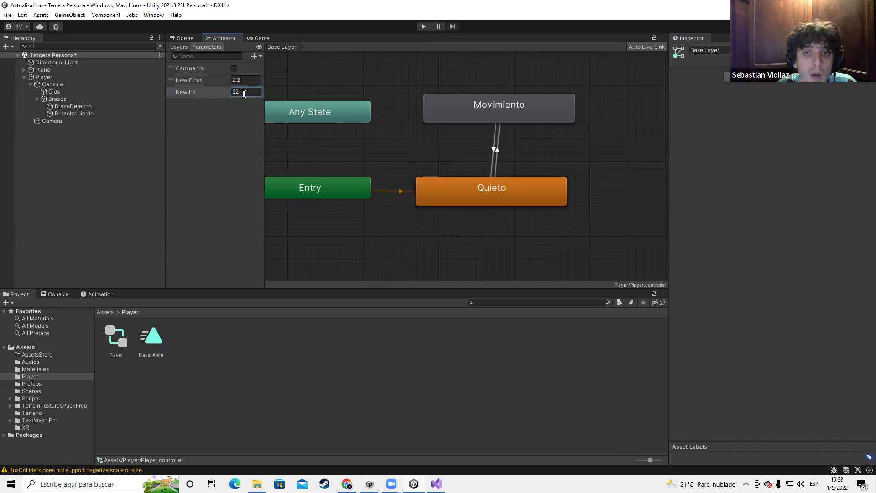
Toggle Caminando on and off, then add a trigger parameter and delete it
left_click(256, 59)
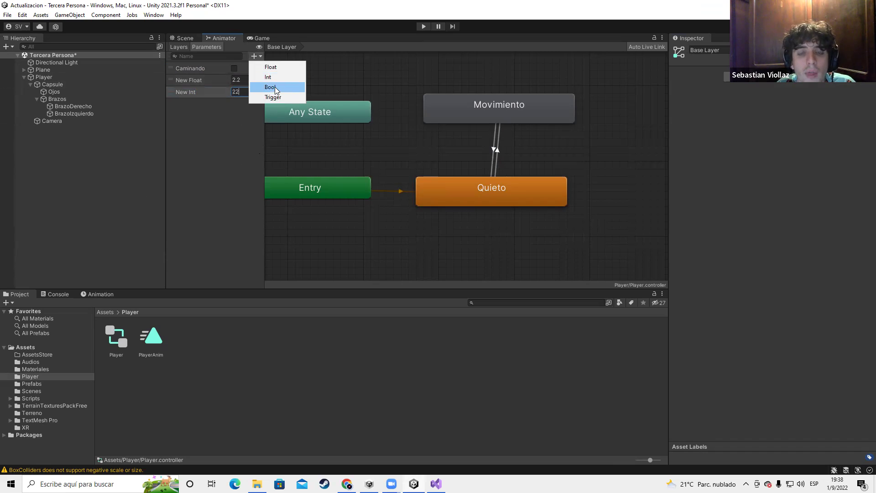
left_click(234, 69)
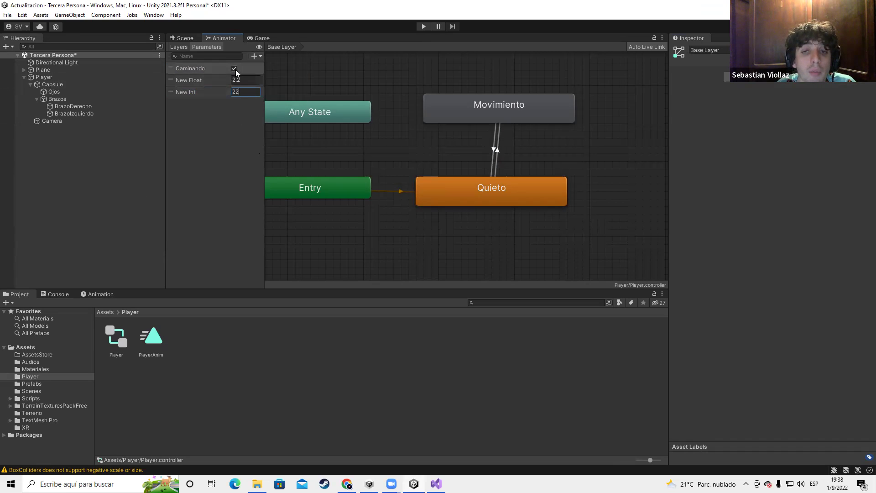
left_click(235, 68)
left_click(255, 57)
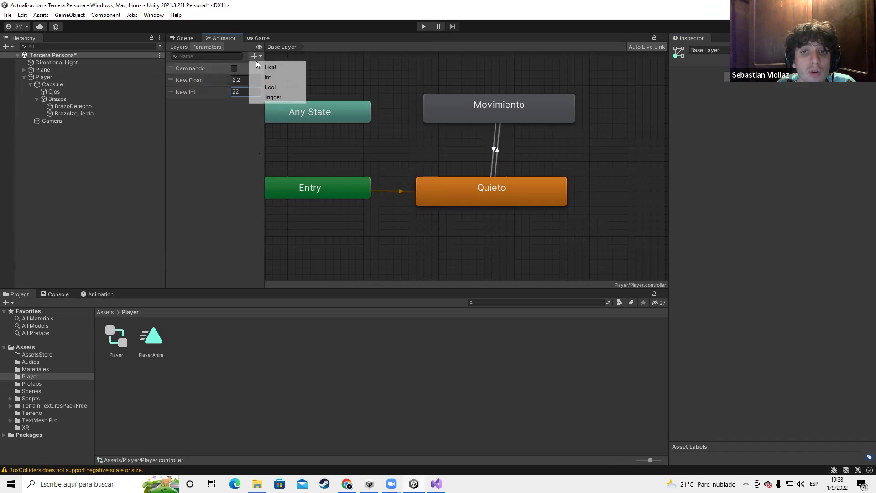
left_click(267, 97)
left_click(234, 103)
left_click(234, 104)
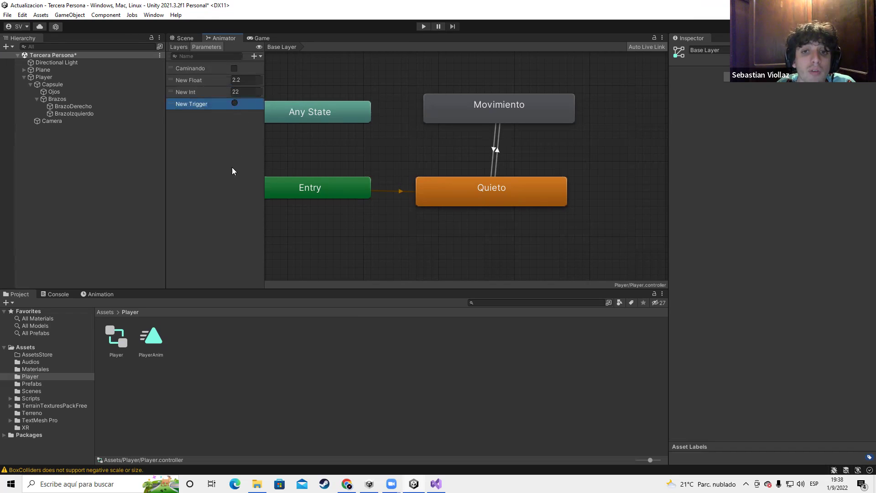
key("Delete")
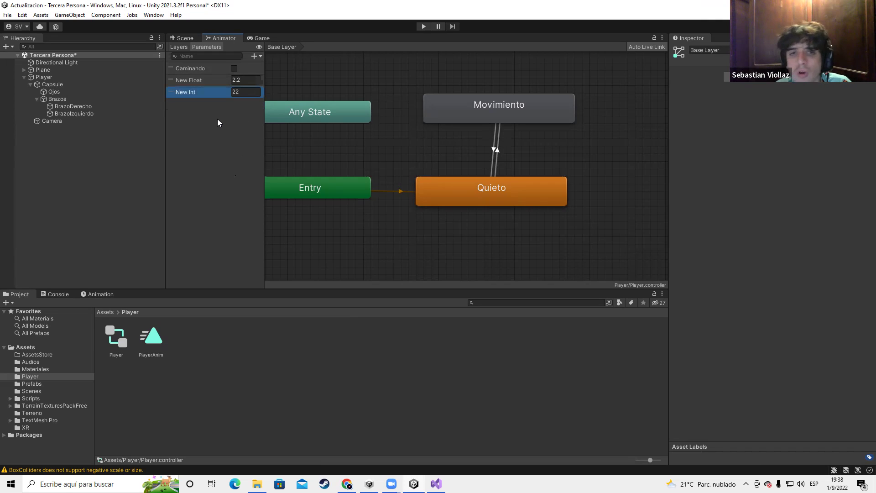
Add another New Trigger parameter, keeping its default name
left_click(258, 56)
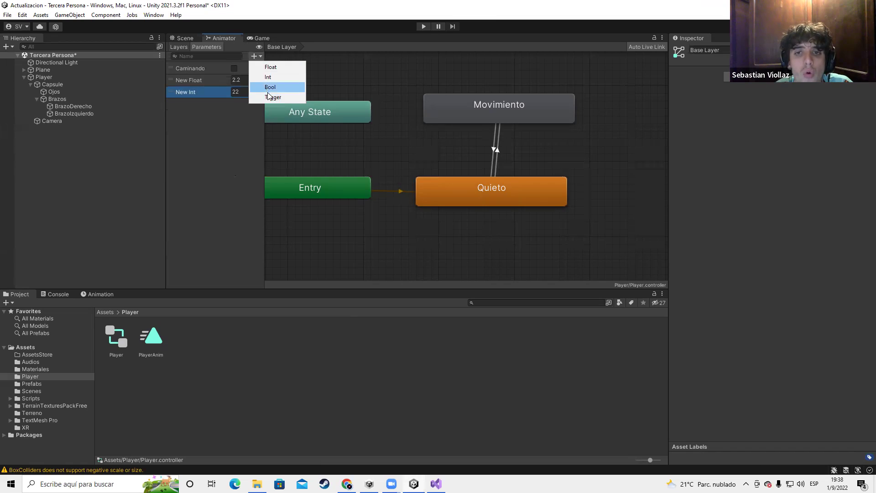
left_click(270, 97)
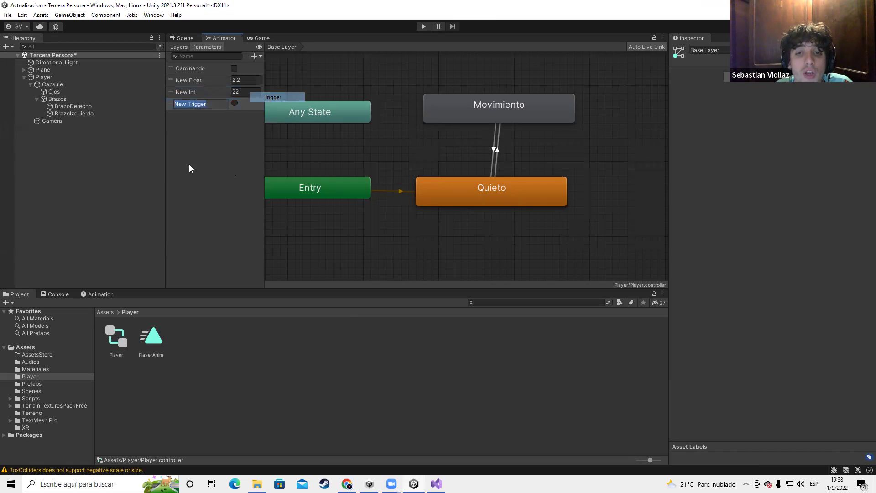
left_click(236, 105)
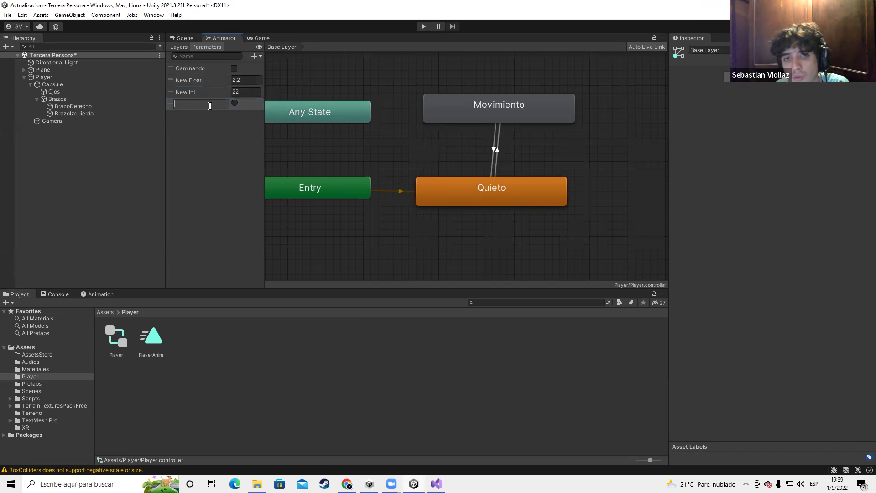
double_click(213, 102)
key("Return")
Select the New Trigger parameter, leaving its name unchanged
left_click(269, 183)
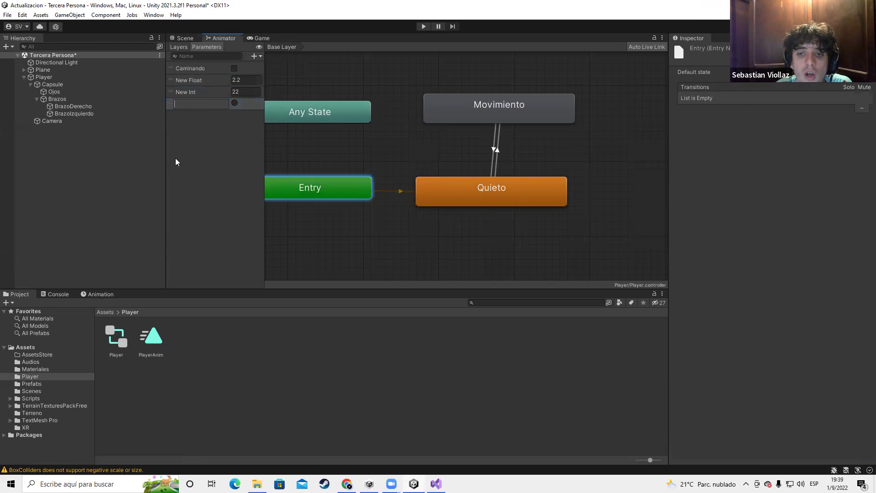
left_click(196, 104)
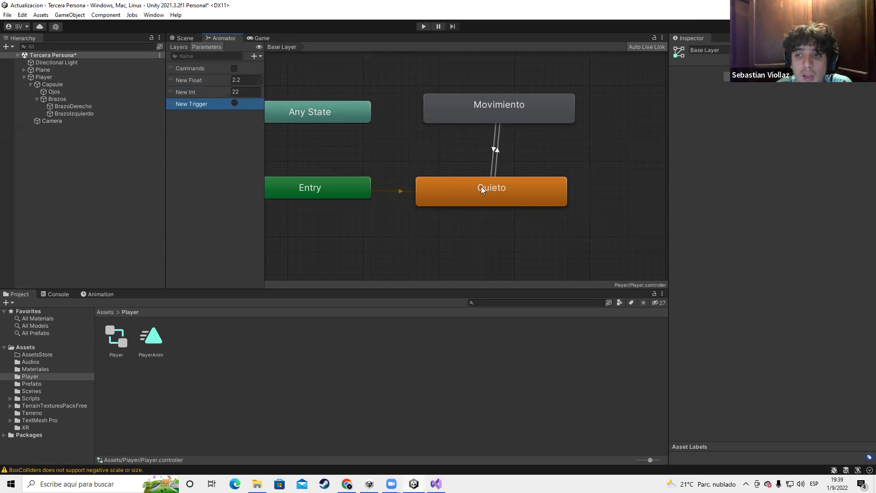
left_click(206, 92)
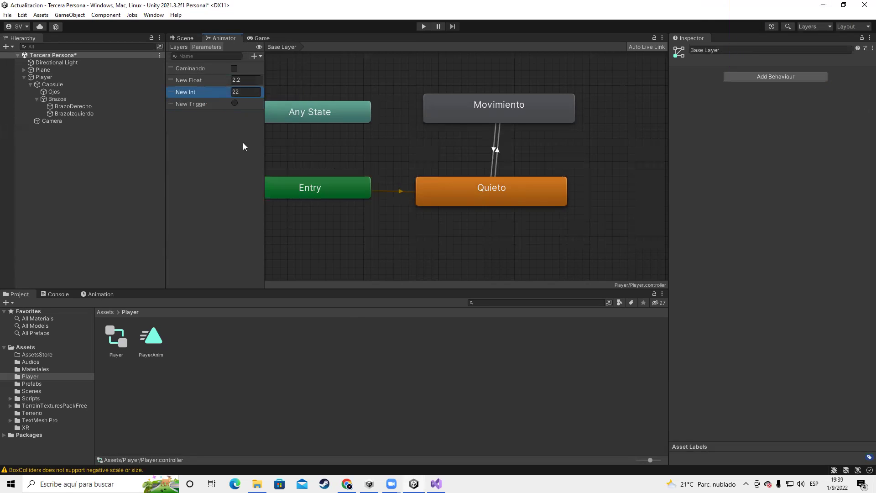
left_click(215, 109)
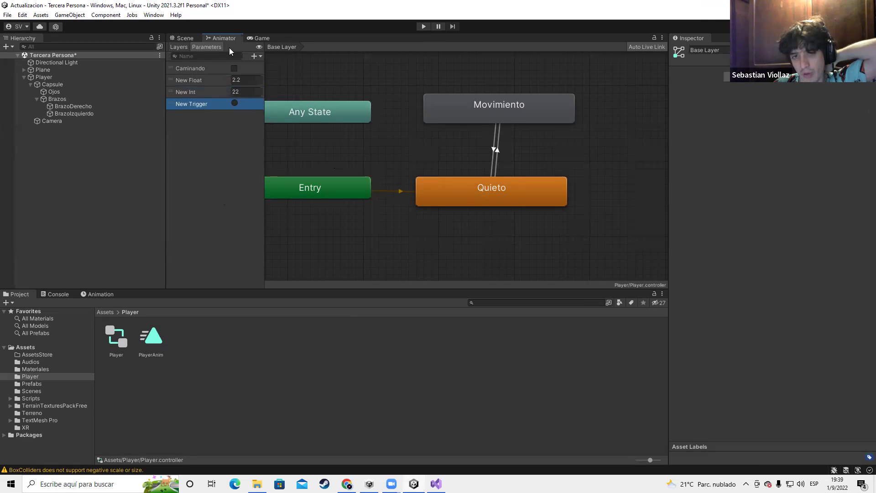
double_click(197, 104)
left_click(209, 103)
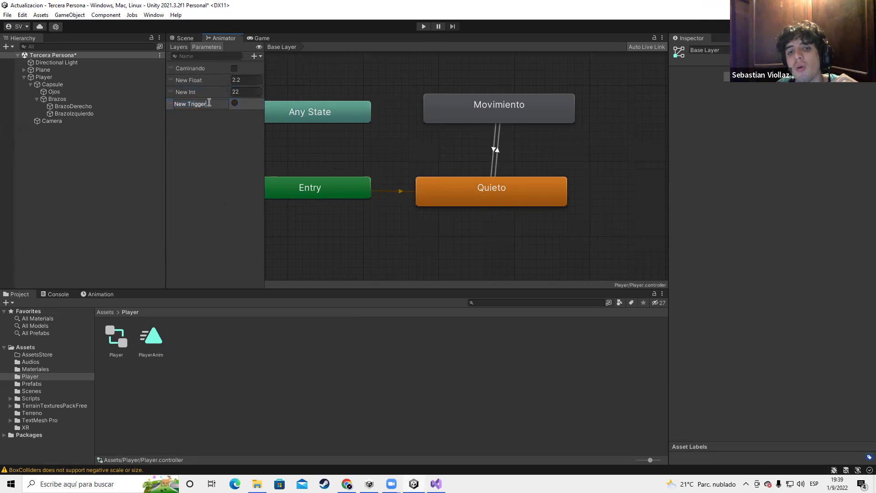
double_click(192, 105)
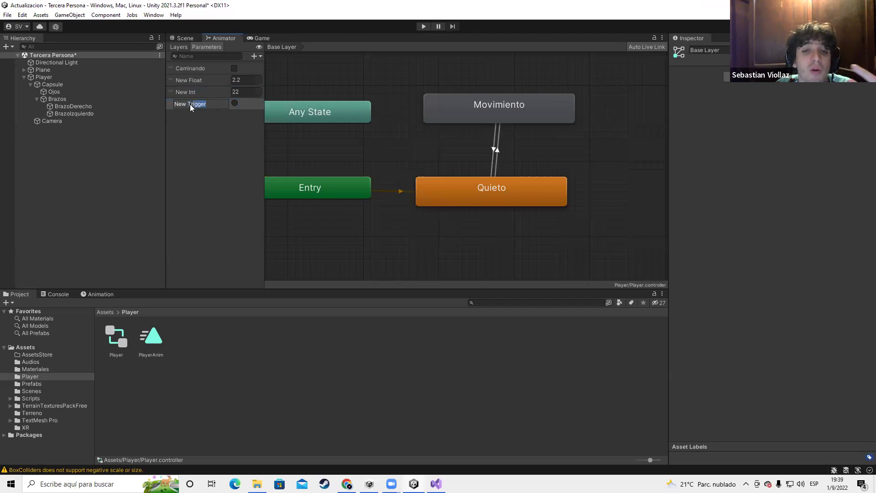
left_click_drag(192, 104, 210, 105)
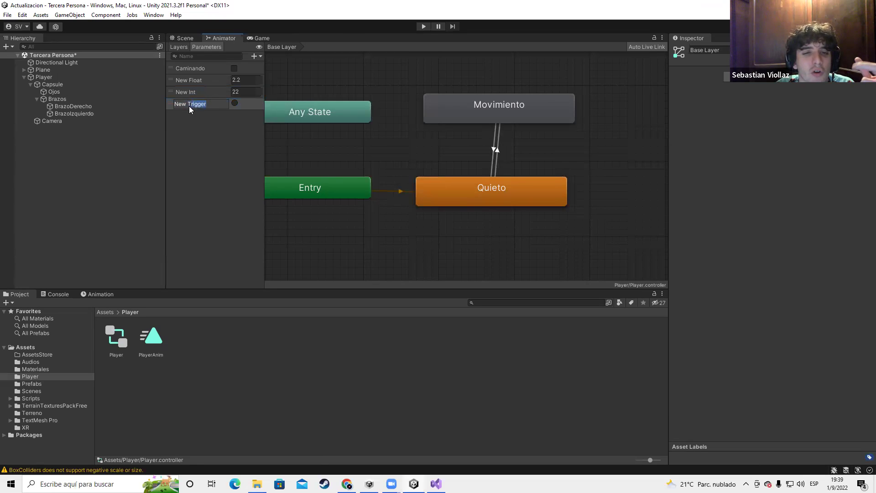
left_click(233, 104)
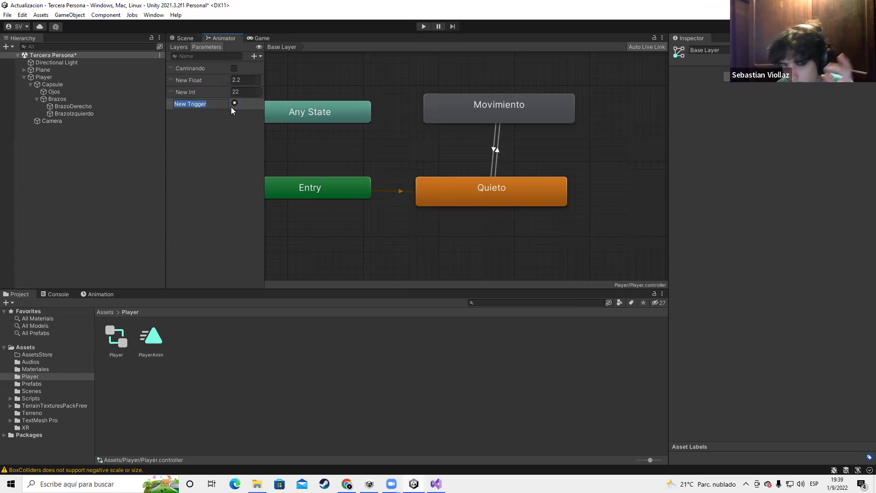
Delete the New Trigger and New Int parameters, keeping Caminando unchanged
key("Delete")
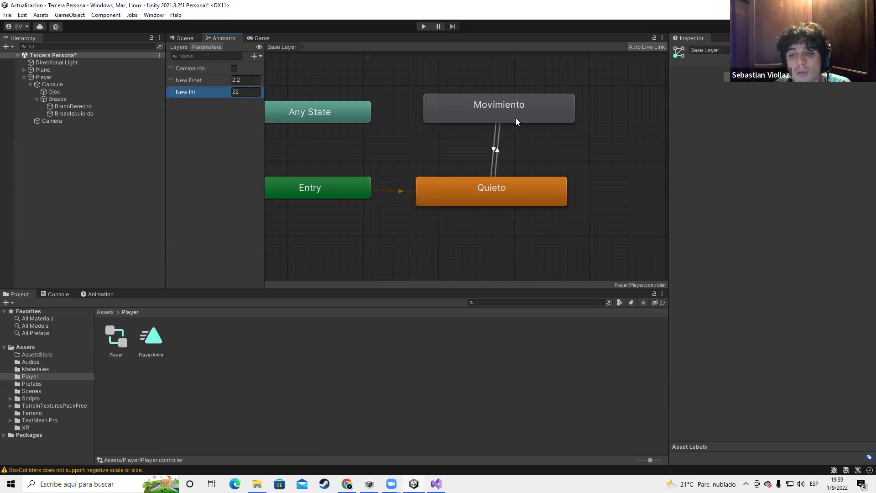
scroll(453, 205, "down", 3)
scroll(454, 205, "up", 3)
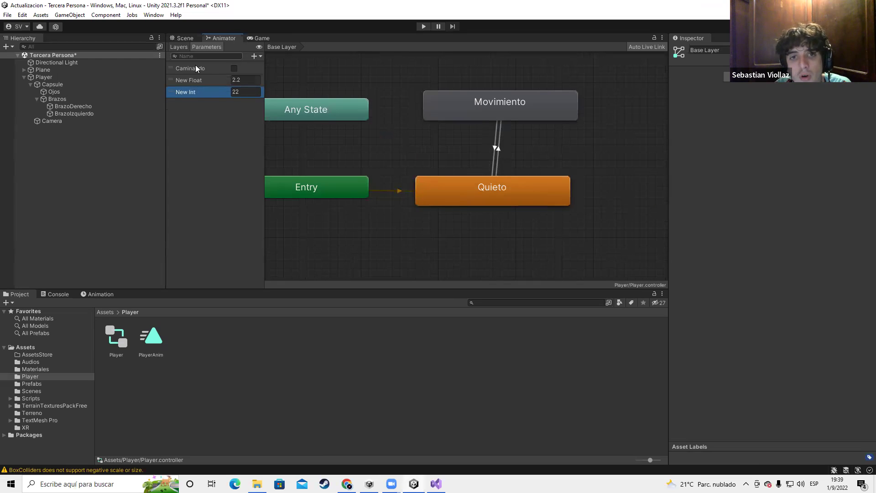
left_click(255, 55)
left_click(248, 127)
key("Delete")
key("Delete")
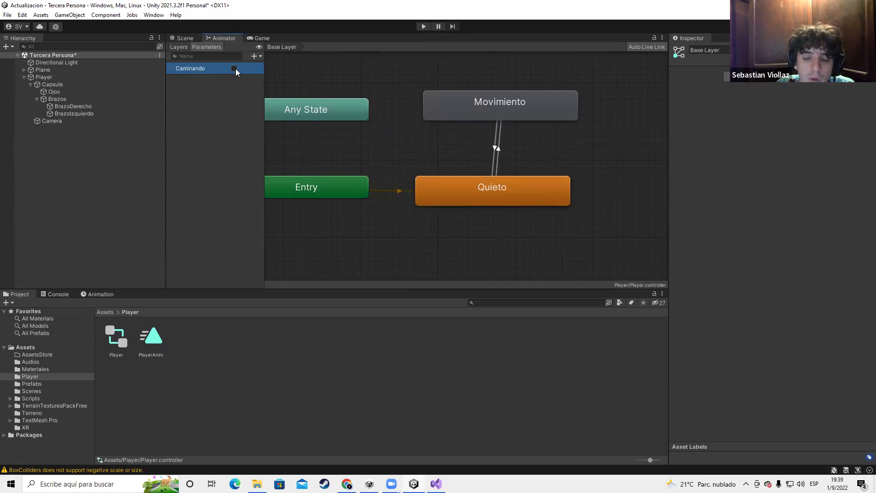
scroll(468, 199, "down", 3)
scroll(311, 145, "up", 3)
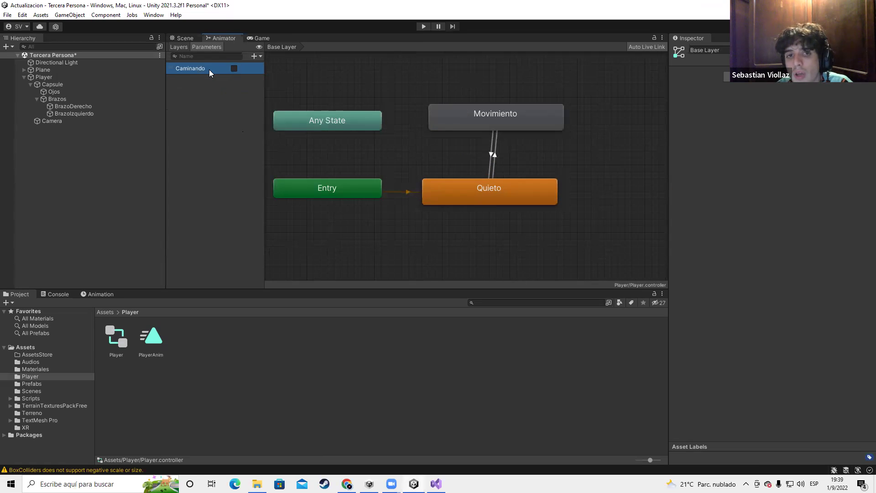
left_click(208, 69)
left_click(241, 67)
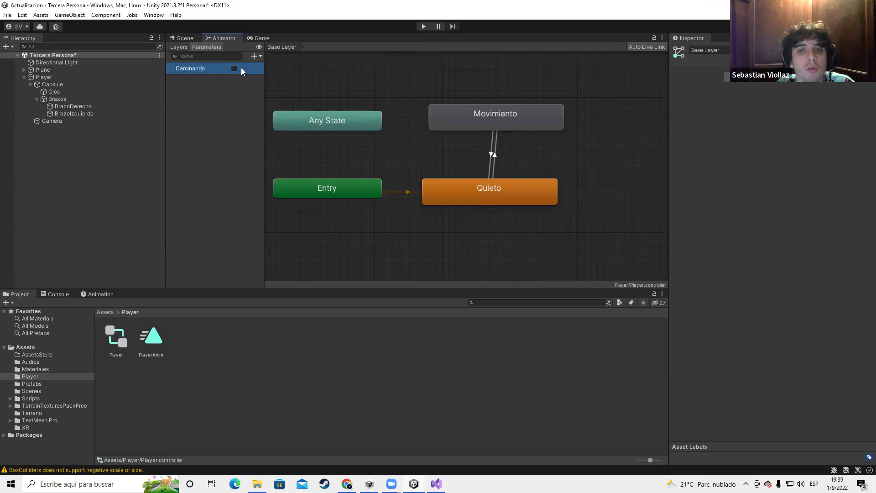
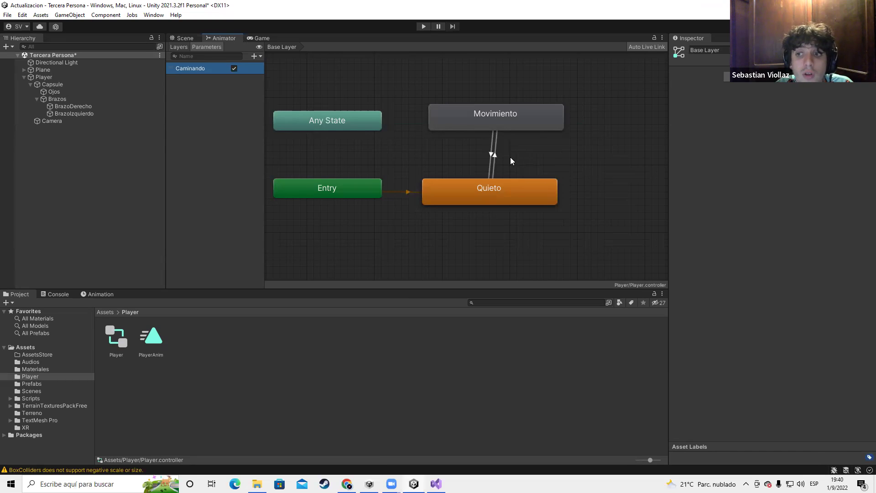
Inspect the overlapping Quieto→Movimiento and Movimiento→Quieto transitions in the Animator graph
left_click(492, 156)
left_click(493, 154)
left_click(492, 152)
left_click(493, 153)
left_click(492, 153)
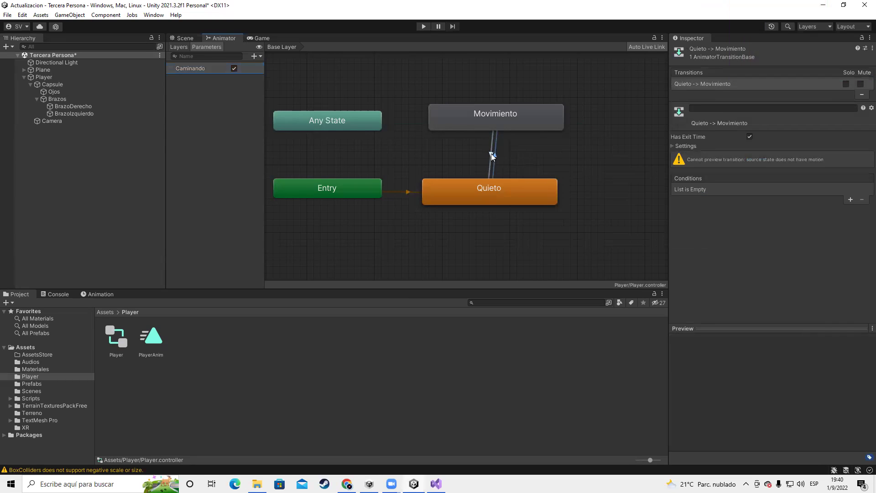
left_click(494, 153)
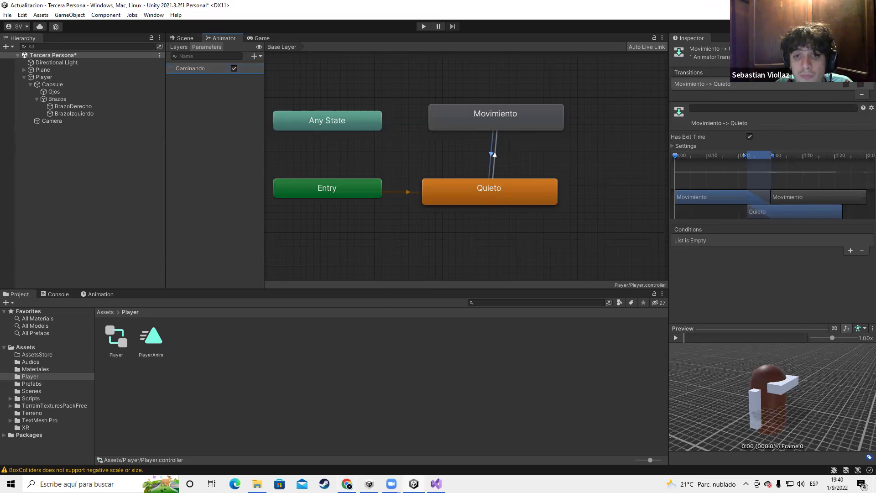
Add a Float parameter named Velocidad to the Player animator
left_click(211, 107)
left_click(256, 55)
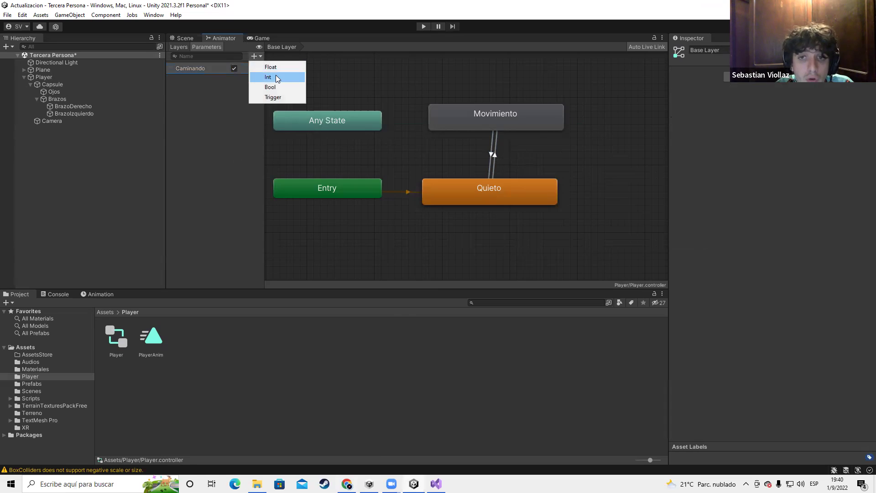
left_click(272, 68)
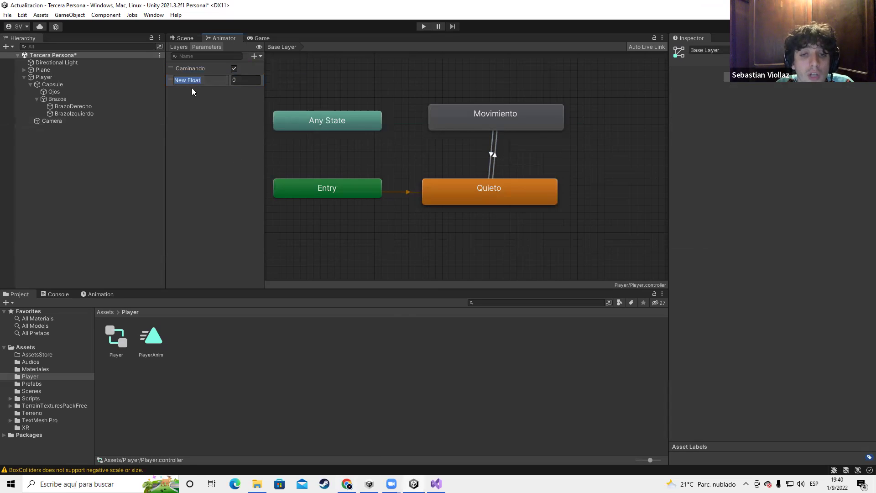
type("Velocidad")
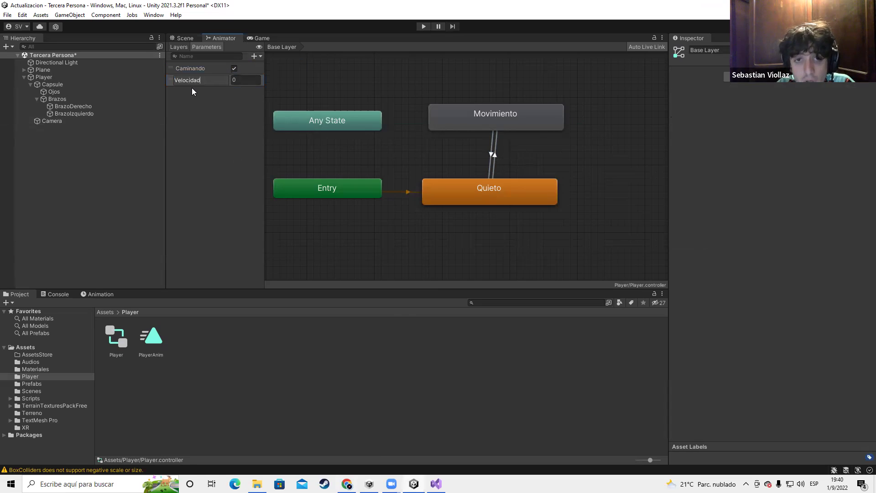
key("Return")
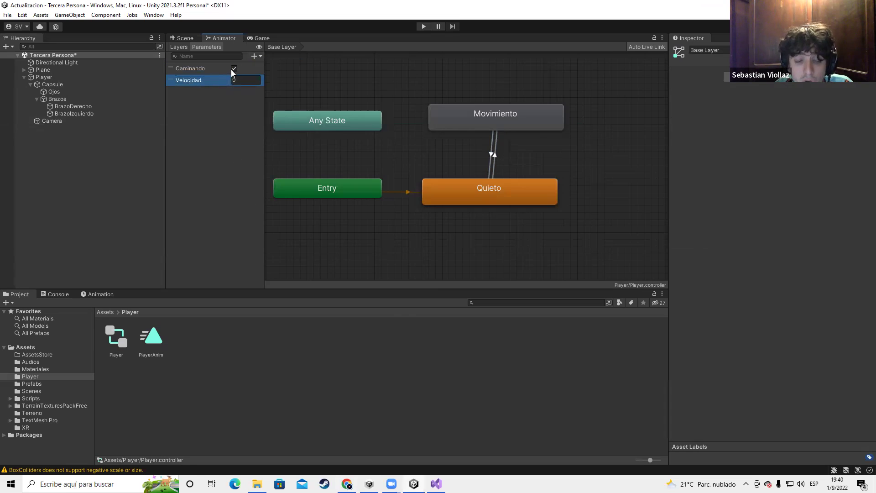
Give the Quieto→Movimiento transition a condition: Velocidad Greater 0
left_click(242, 80)
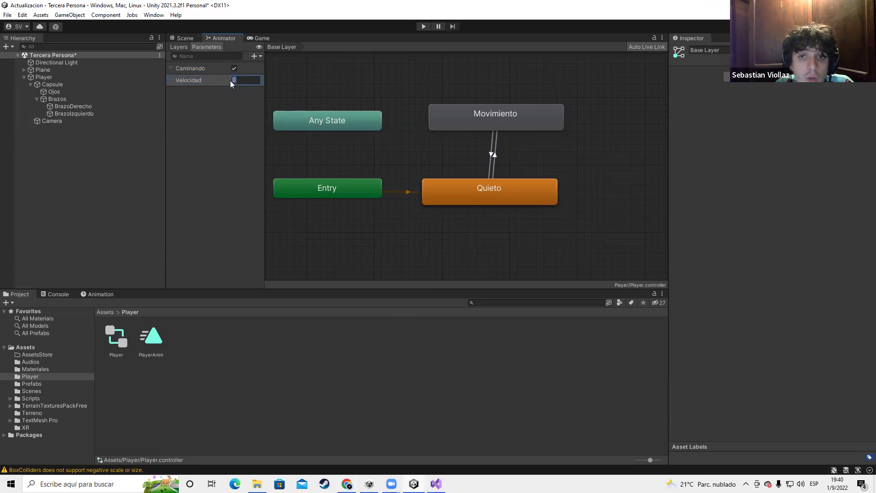
left_click(495, 160)
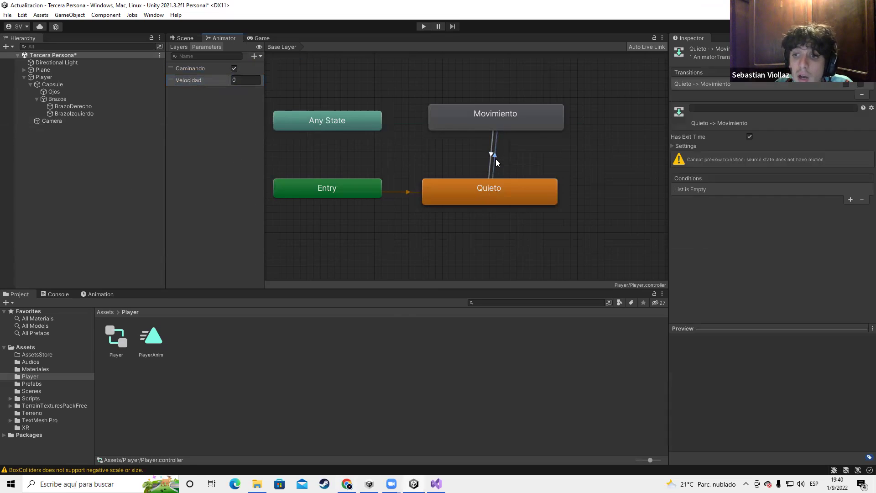
left_click(850, 200)
left_click(751, 188)
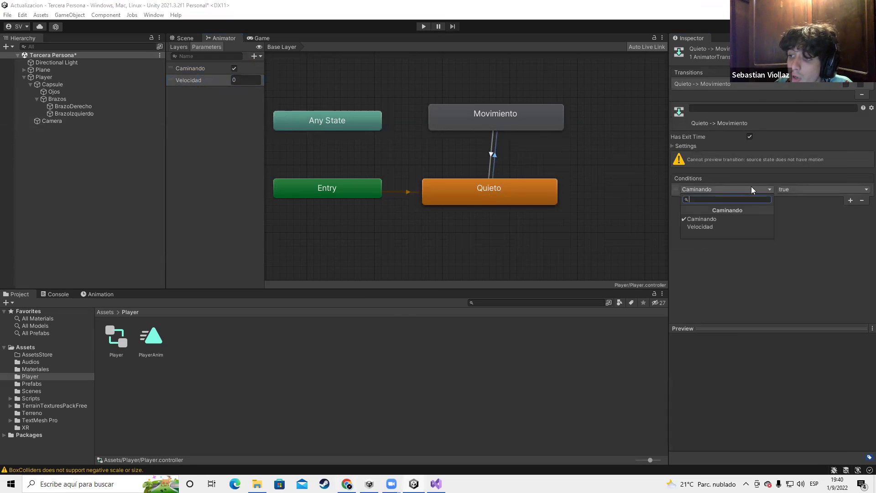
left_click(715, 225)
left_click(791, 190)
left_click(795, 198)
left_click(840, 189)
Check the Movimiento→Quieto transition and Quieto state, then select the Velocidad parameter
left_click(491, 148)
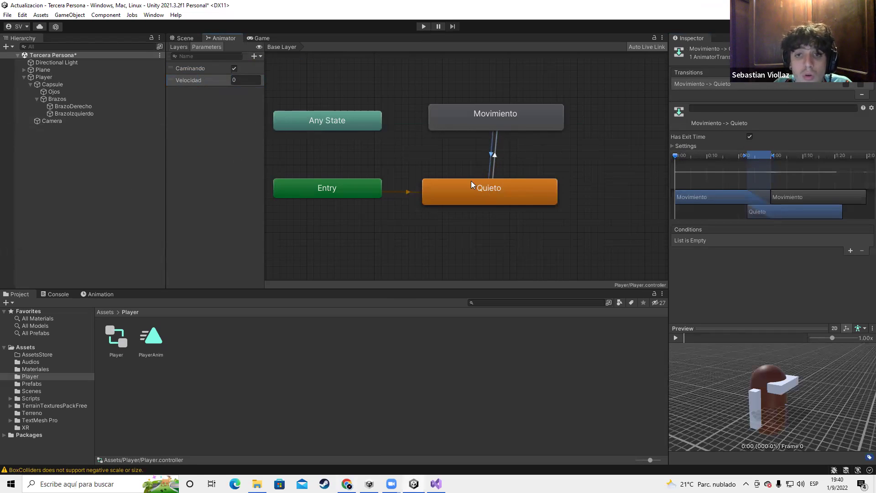
left_click(489, 200)
left_click(194, 80)
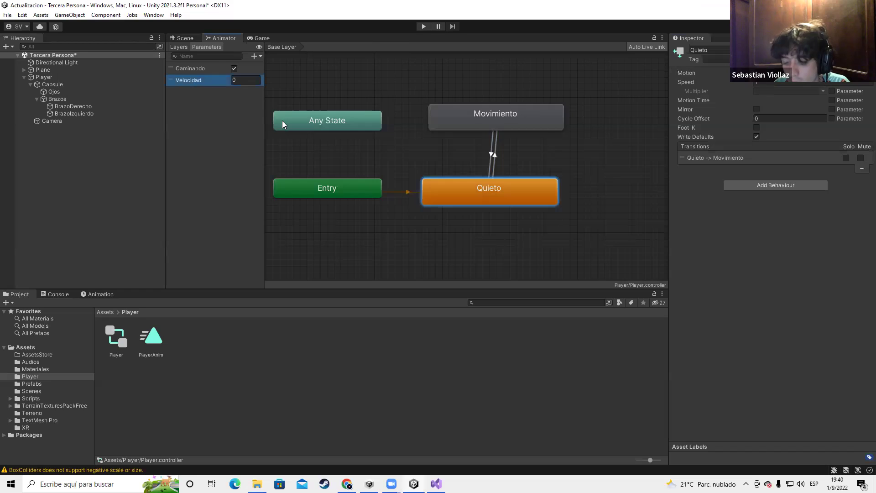
Delete the Velocidad parameter, leaving Caminando as the only parameter
key("Delete")
left_click(463, 258)
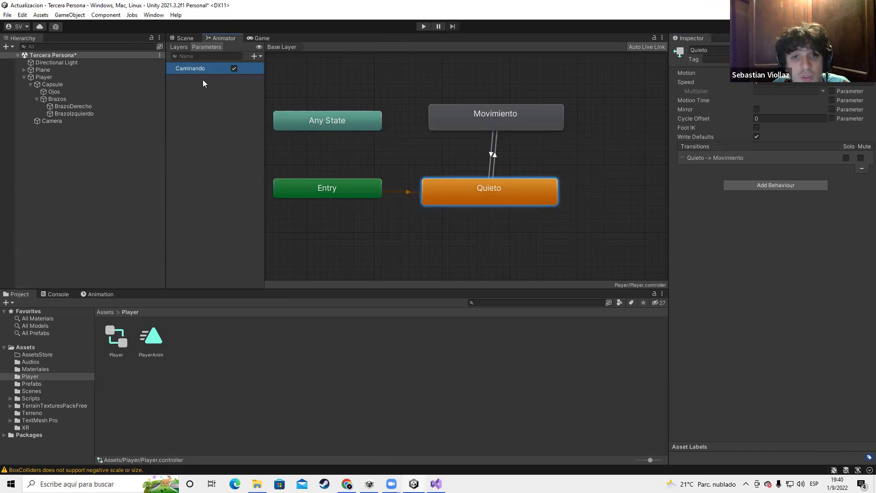
double_click(216, 70)
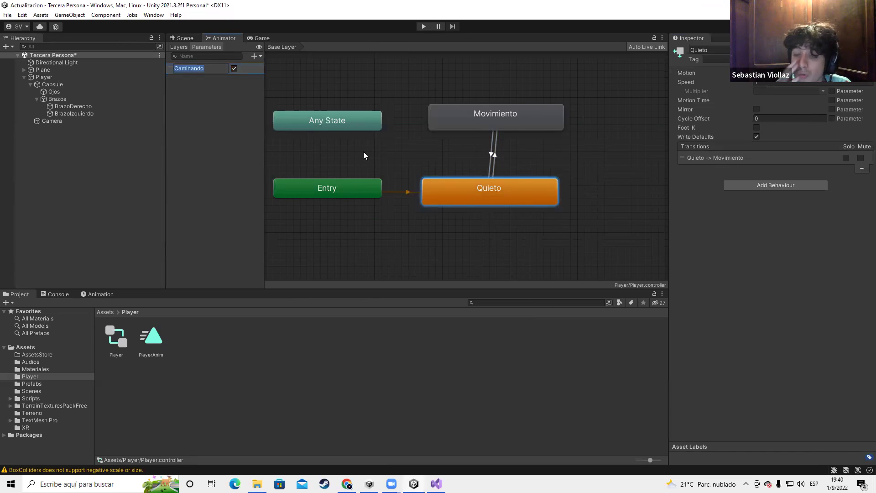
left_click(363, 155)
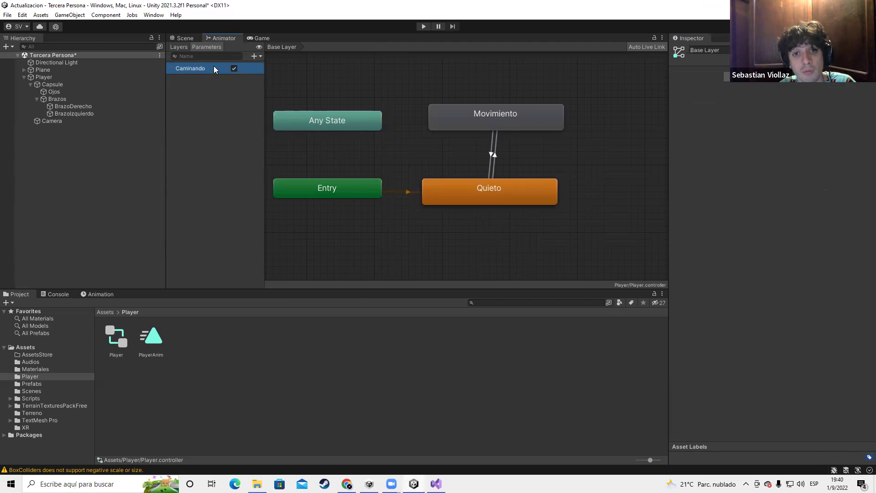
Switch the Quieto→Movimiento transition's condition to Caminando true
left_click(492, 156)
left_click(494, 156)
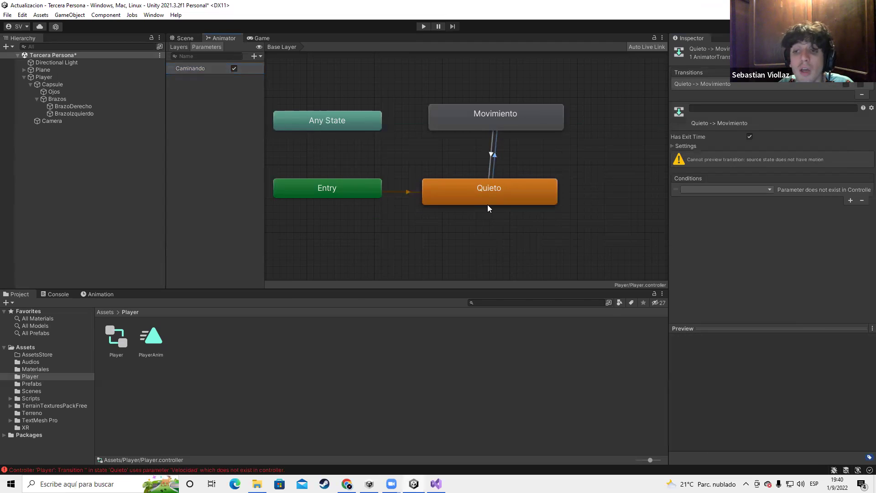
left_click(765, 189)
left_click(717, 220)
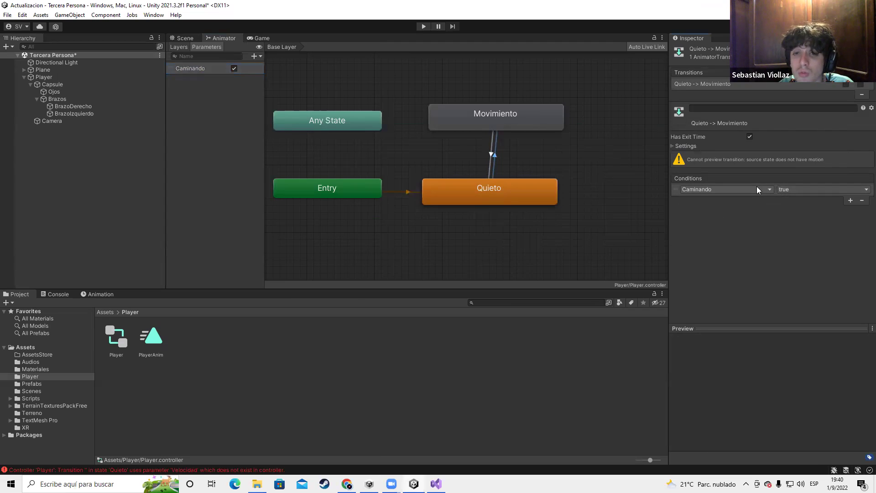
Make Movimiento→Quieto require Caminando false, then return to Visual Studio
left_click(490, 158)
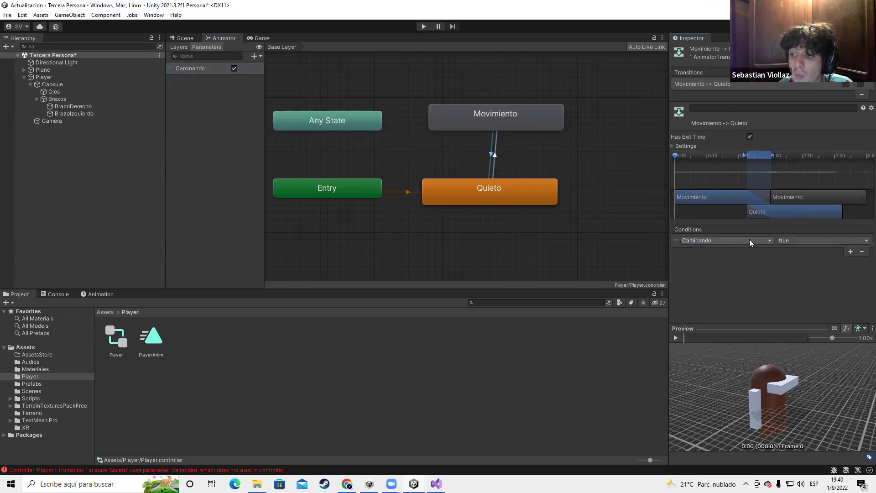
left_click(801, 240)
left_click(793, 262)
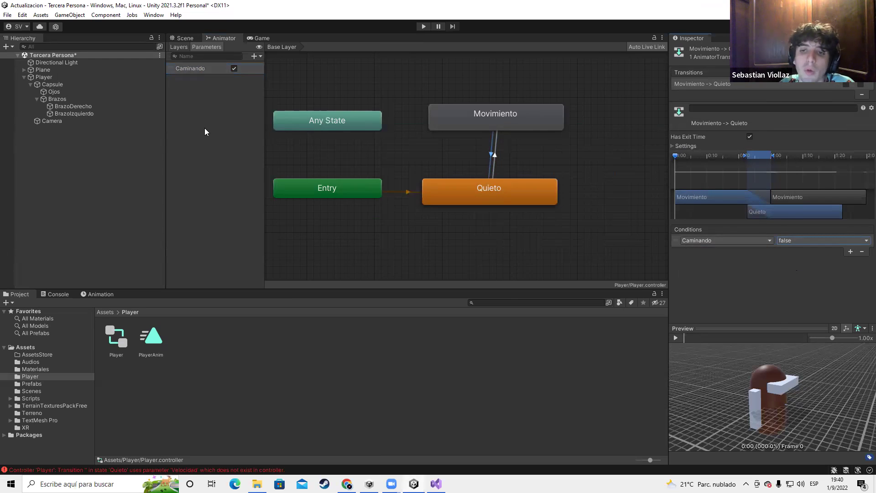
key("alt+Tab")
left_click(253, 275)
Save ThirstPersonController.cs and collapse the isGrounded if block in Update
left_click(263, 273)
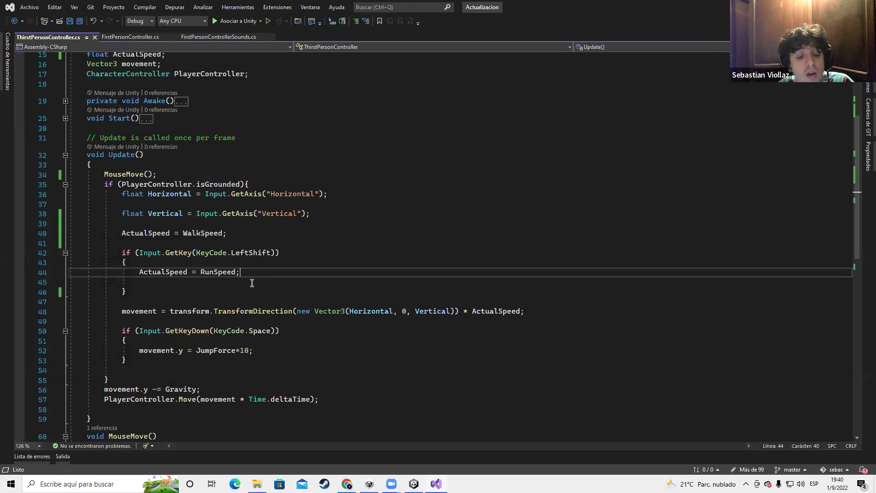
key("ctrl+s")
scroll(251, 279, "down", 6)
scroll(251, 278, "up", 5)
scroll(205, 284, "down", 2)
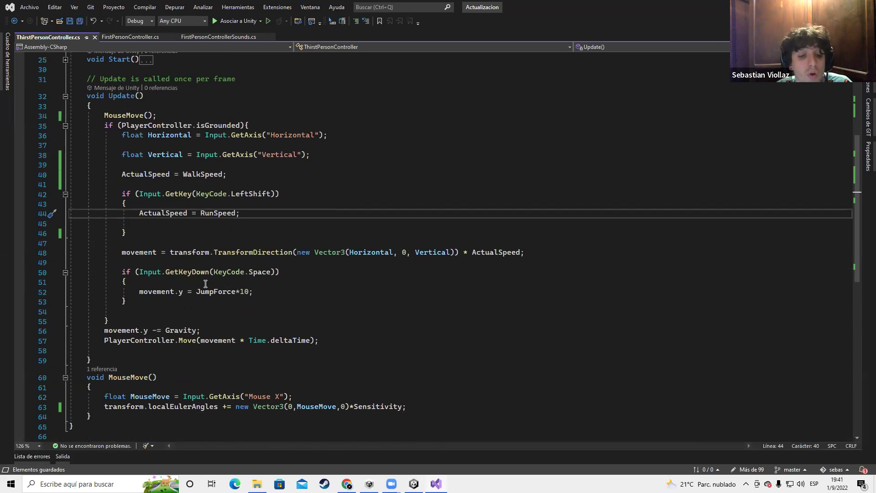
left_click(105, 125)
left_click(65, 126)
Declare a new field 'bool Caminandoando;' below Sensitivity and save the script
left_click(154, 155)
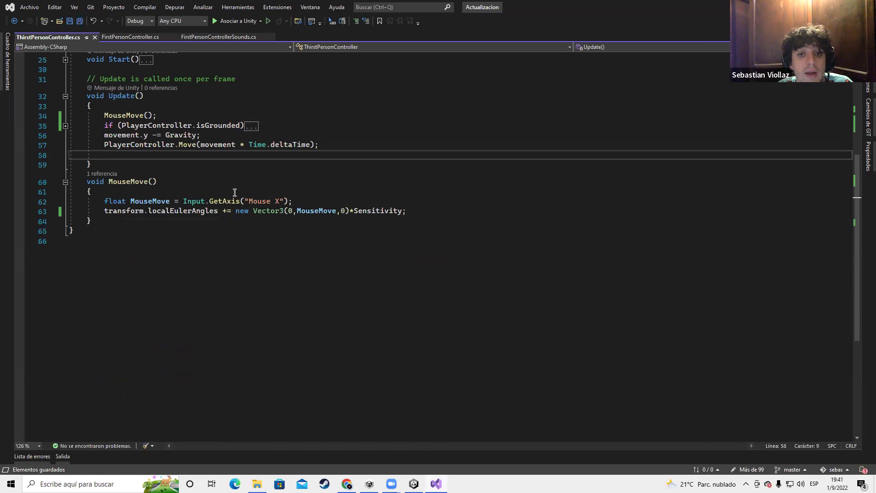
scroll(235, 192, "up", 7)
scroll(197, 172, "down", 1)
left_click(184, 155)
key("Return")
key("Return")
key("Return")
key("Return")
key("Return")
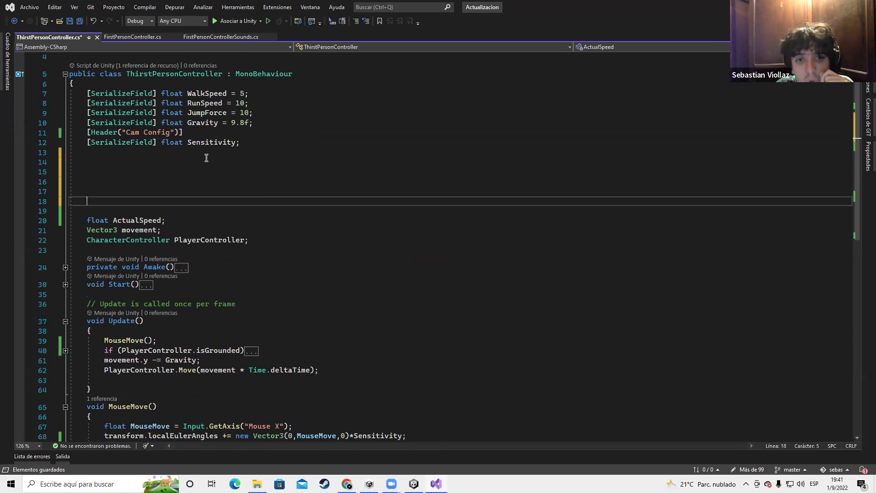
left_click(204, 158)
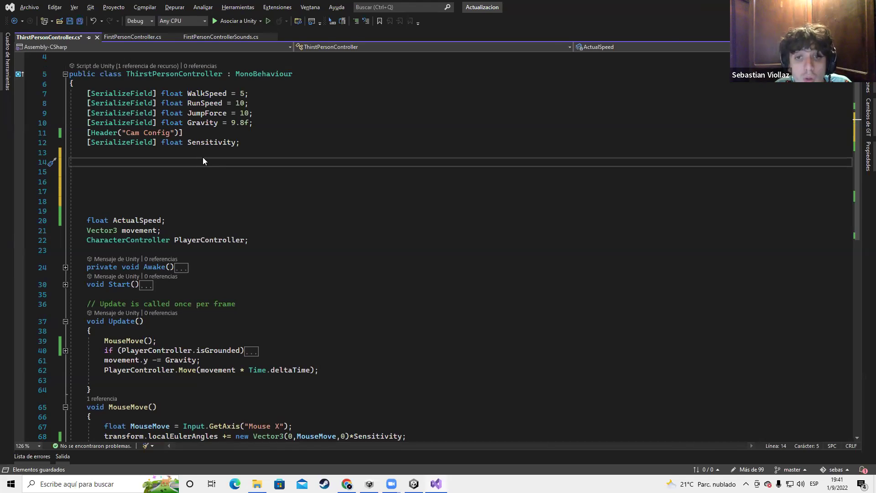
key("alt+Tab")
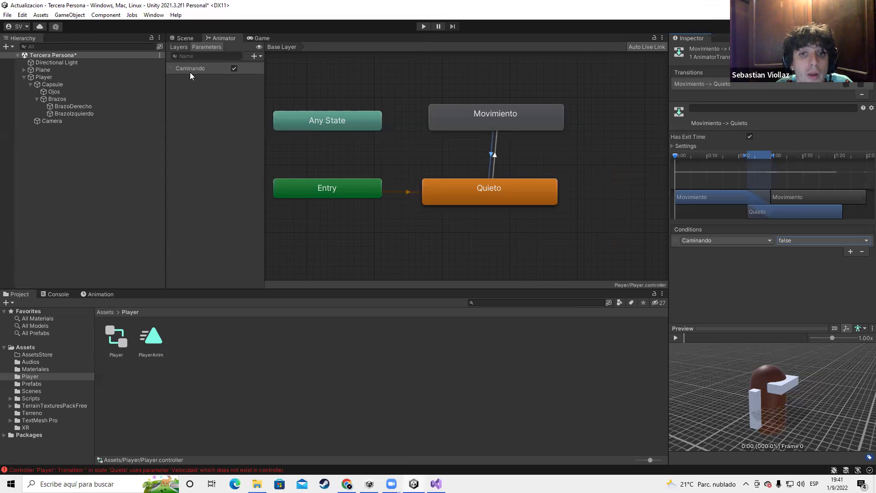
key("alt+Tab")
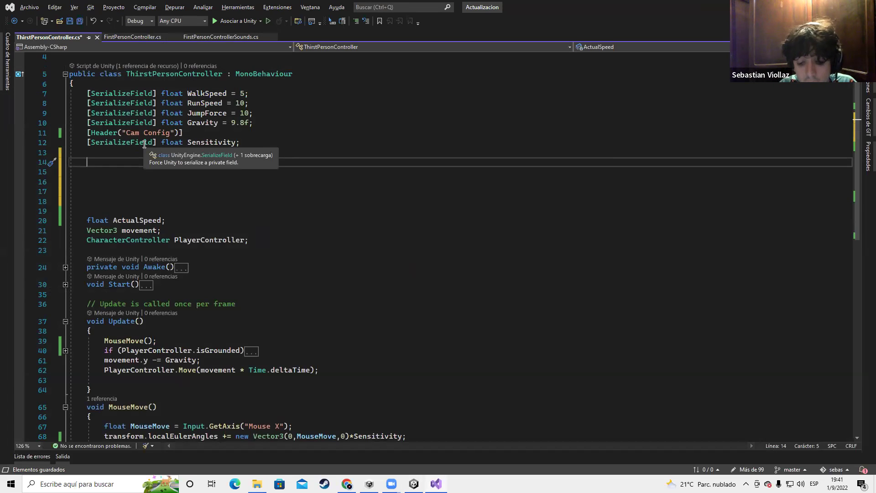
type("bool ")
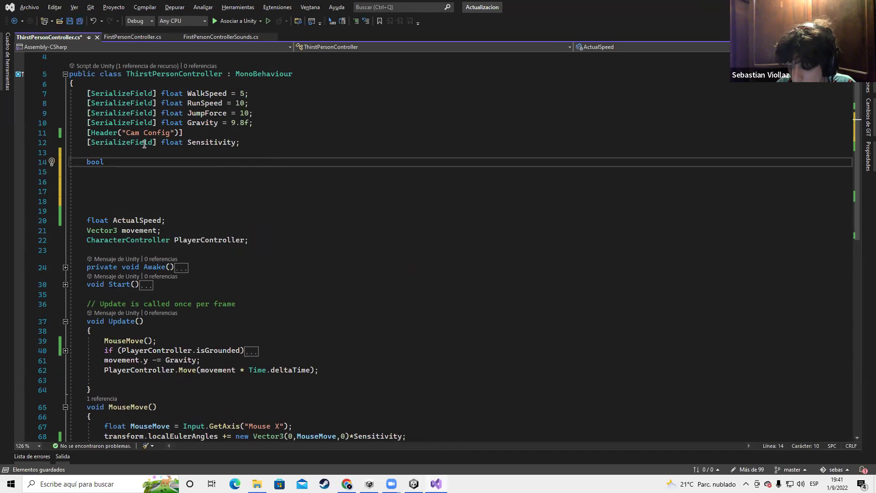
type("Cam")
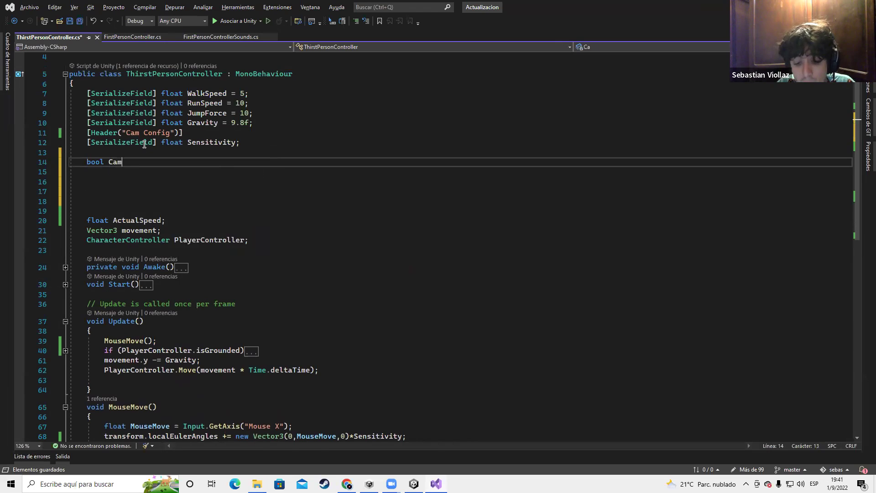
type("inandoando;")
key("ctrl+s")
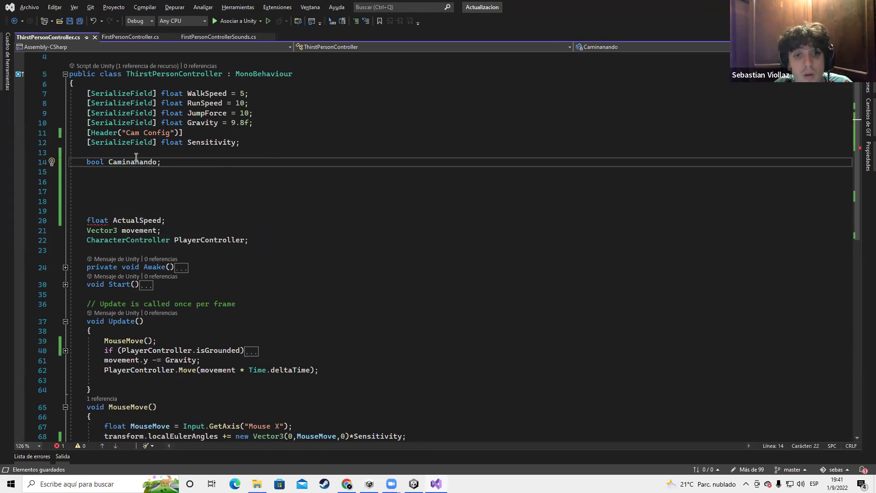
Peek into the Start method, then expand the isGrounded block in Update
left_click(101, 209)
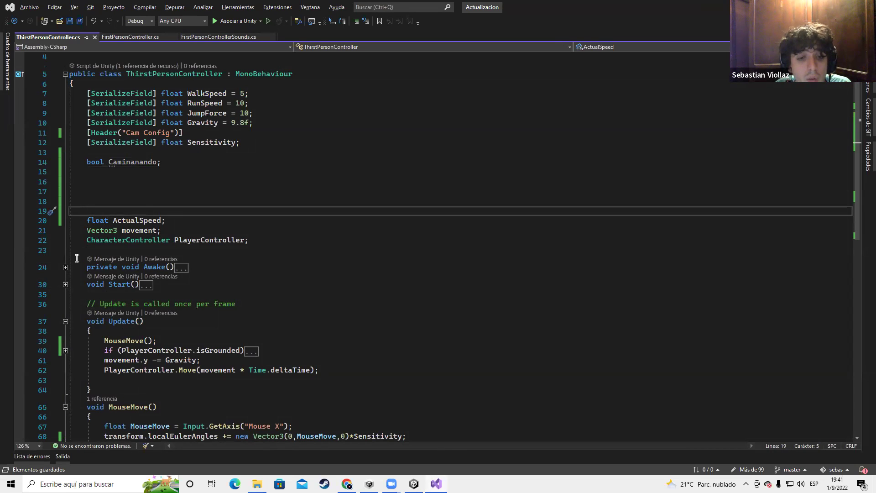
scroll(178, 252, "down", 2)
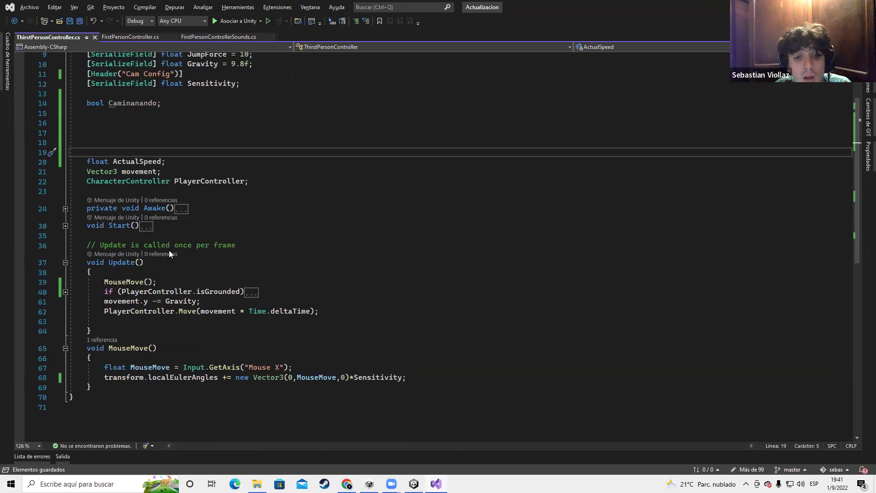
left_click(66, 226)
left_click(65, 226)
scroll(55, 246, "down", 1)
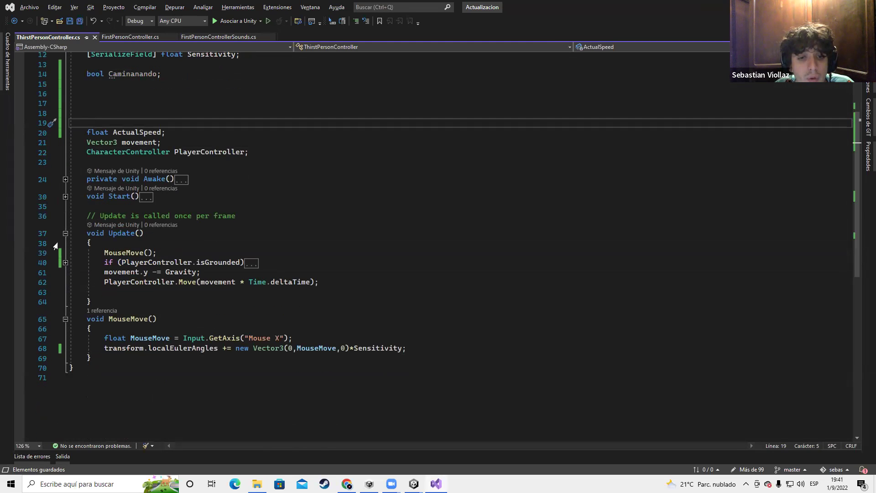
left_click(65, 263)
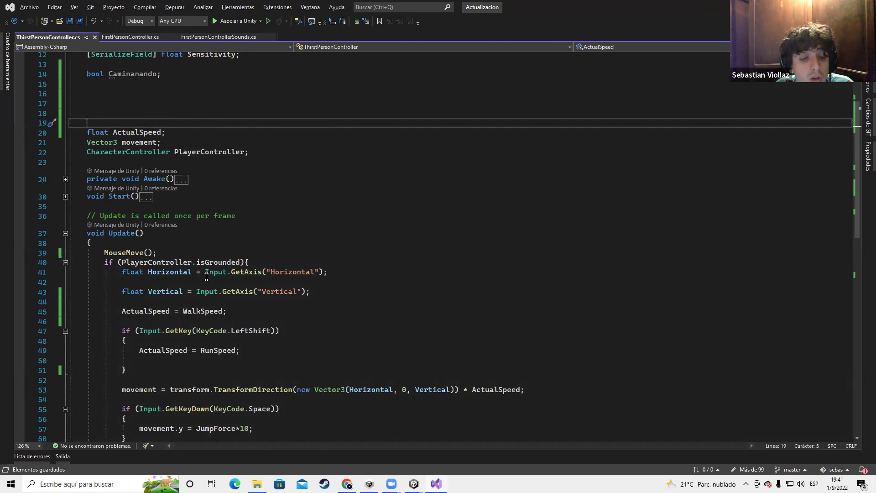
Highlight the Horizontal and Vertical axis input lines to review them
scroll(206, 276, "down", 3)
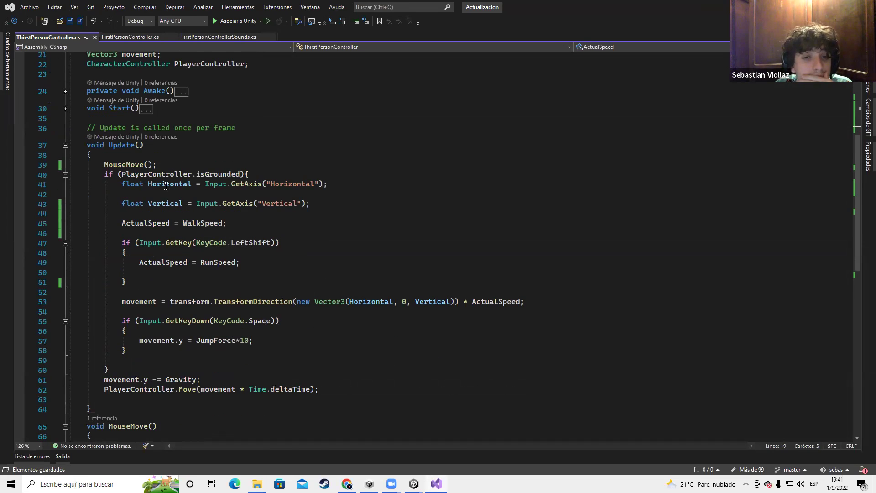
scroll(166, 186, "down", 1)
left_click_drag(121, 155, 337, 173)
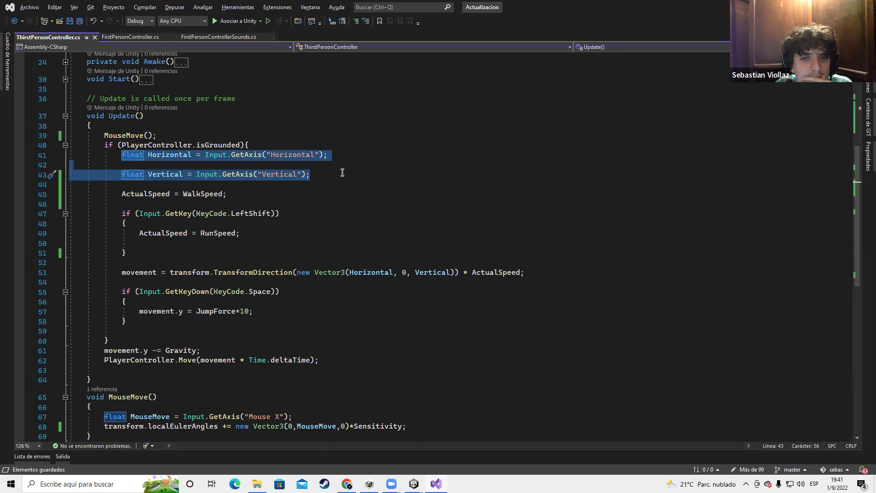
left_click(311, 195)
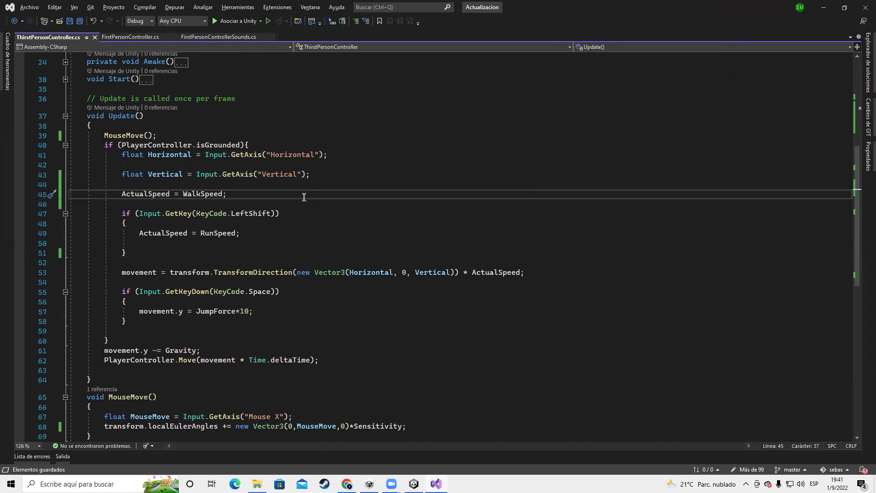
left_click_drag(125, 156, 327, 146)
left_click(327, 145)
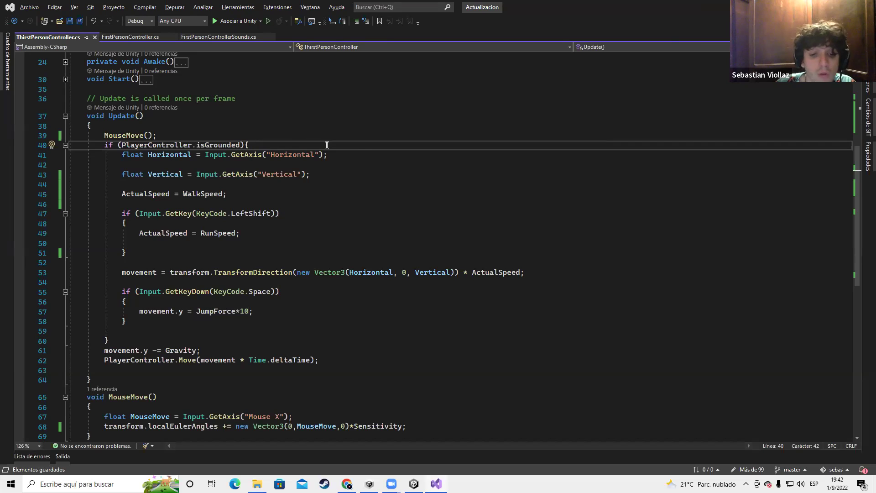
Launch Paint and draw a tall red oval with a small black circle at its bottom
key("super")
type("paint")
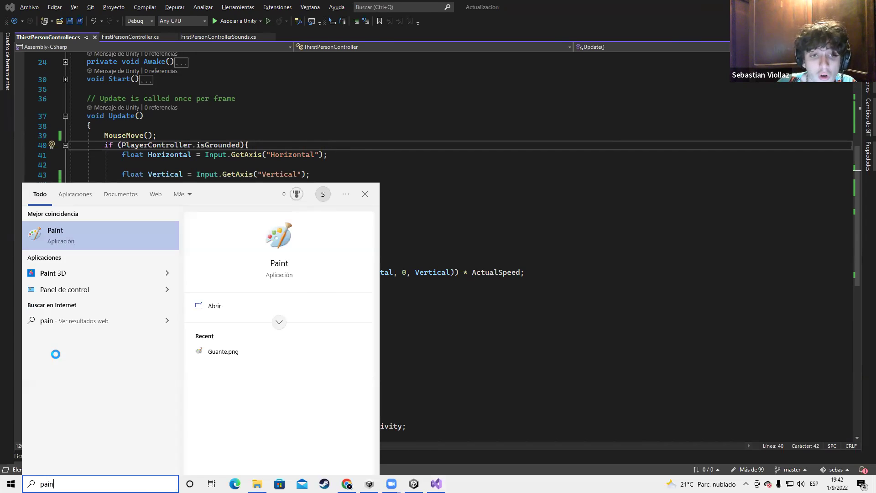
key("Return")
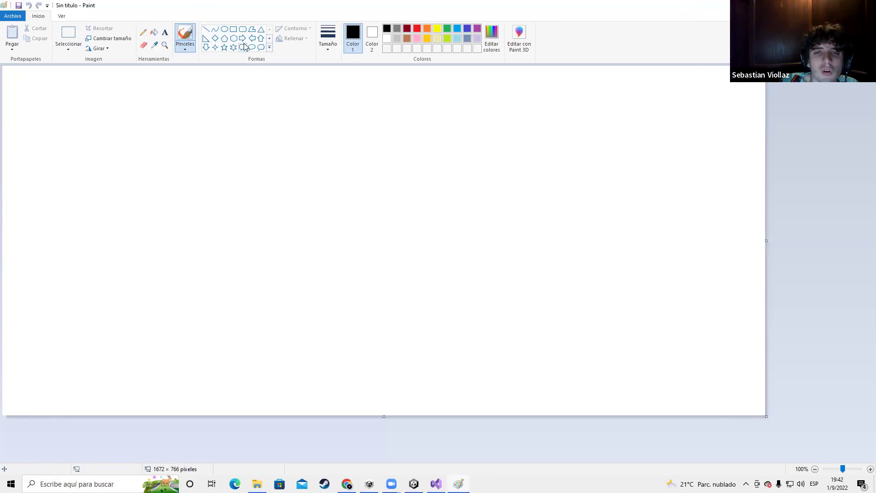
left_click(224, 29)
left_click_drag(150, 123, 240, 263)
left_click(418, 30)
left_click(329, 89)
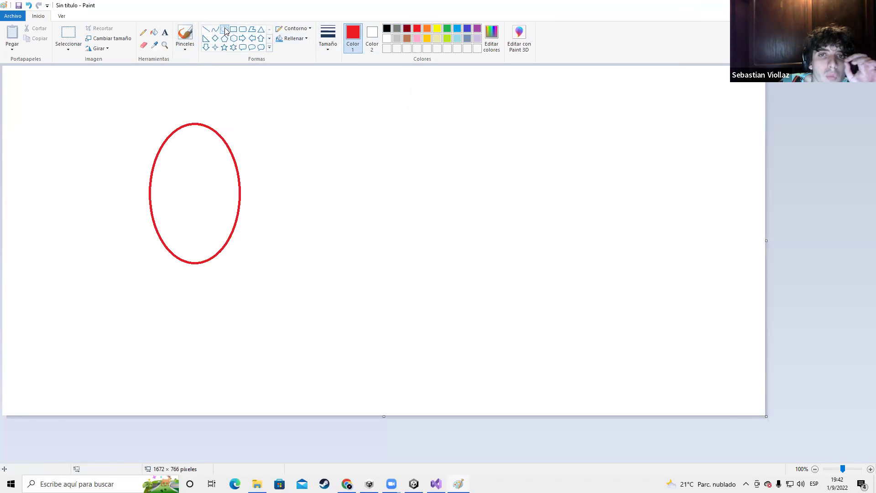
left_click_drag(190, 261, 199, 267)
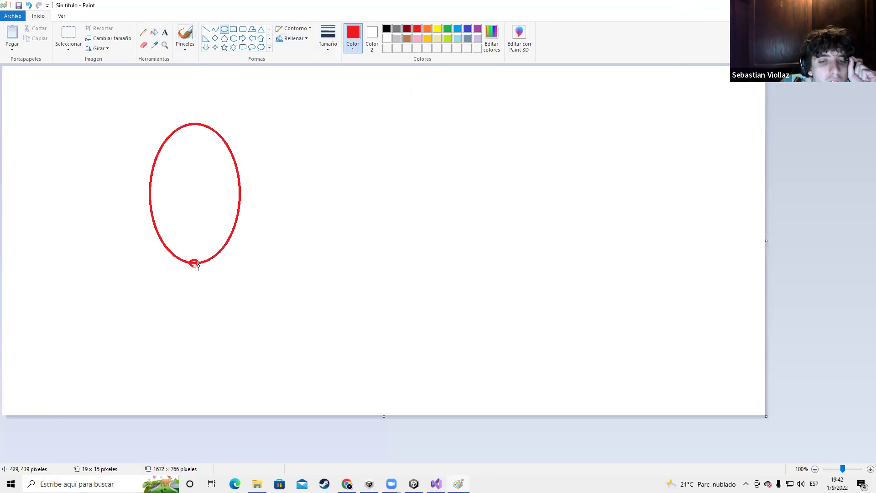
left_click(387, 29)
left_click(355, 203)
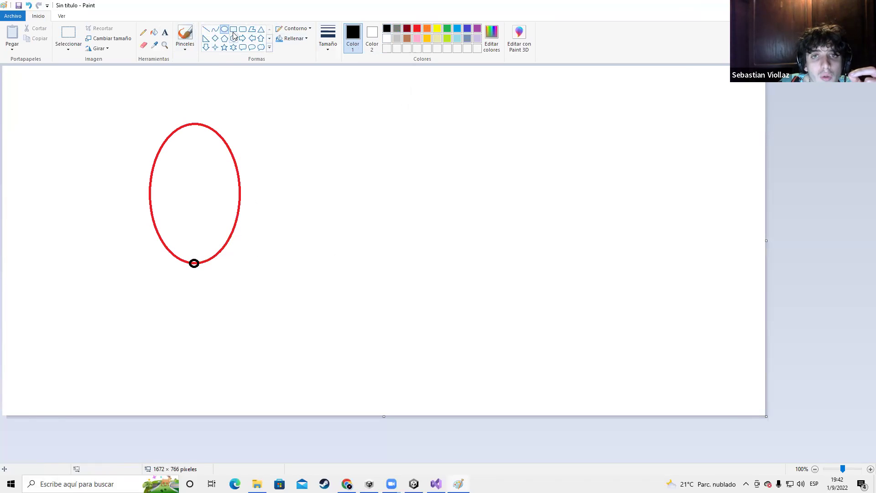
Draw a second tall red oval on the right with a small black circle below
left_click_drag(467, 117, 568, 273)
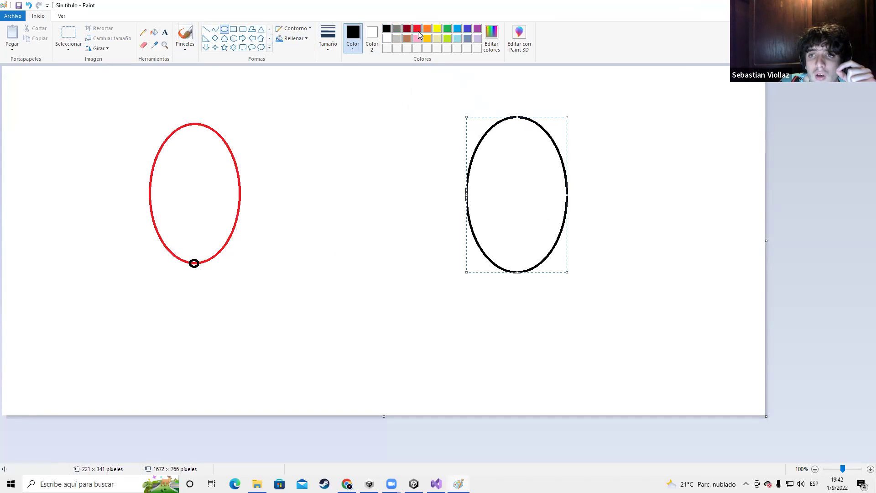
left_click(416, 28)
left_click(411, 240)
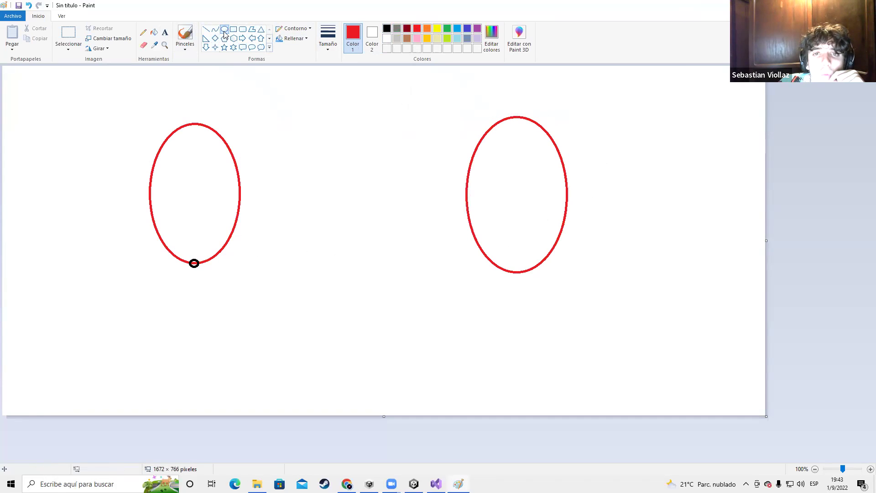
left_click_drag(514, 267, 522, 276)
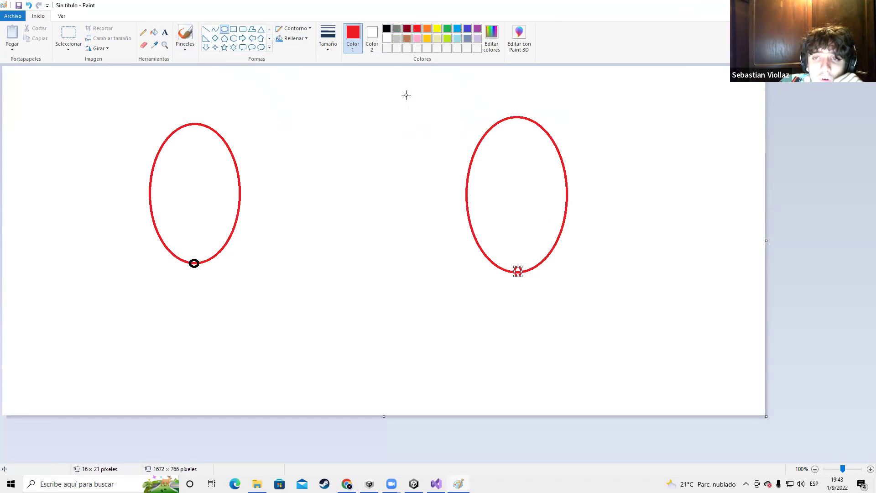
left_click(387, 28)
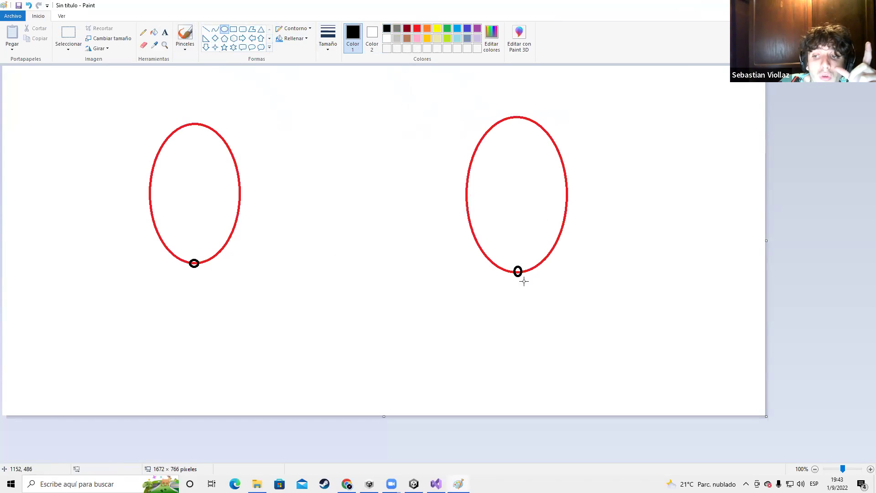
Try black ovals over both ovals' bottoms, undo them with Ctrl+Z, and close Paint
left_click_drag(497, 253, 542, 304)
left_click_drag(229, 232, 169, 302)
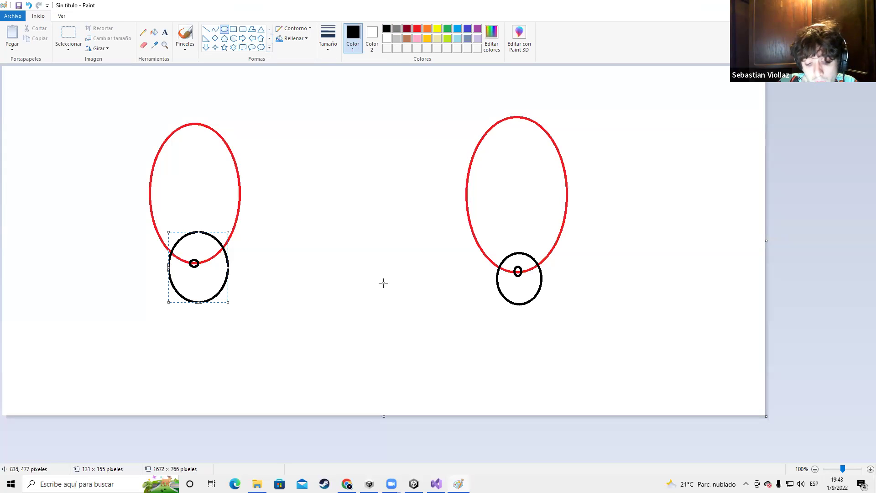
key("ctrl+z")
key("ctrl+z")
left_click_drag(486, 239, 549, 309)
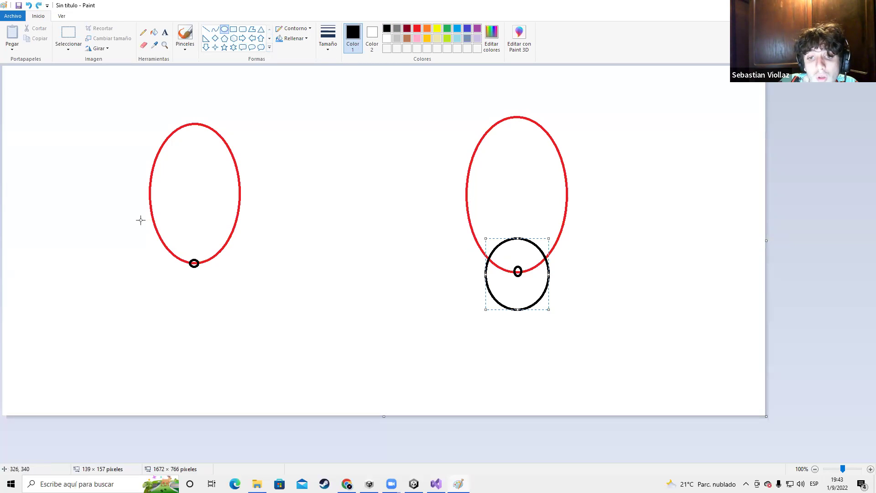
left_click_drag(160, 238, 245, 308)
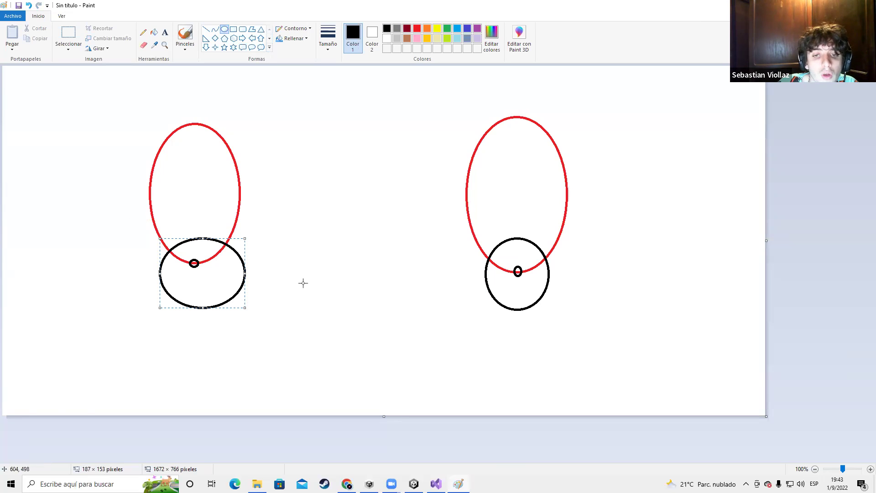
key("ctrl+z")
key("ctrl+z")
left_click_drag(500, 240, 548, 311)
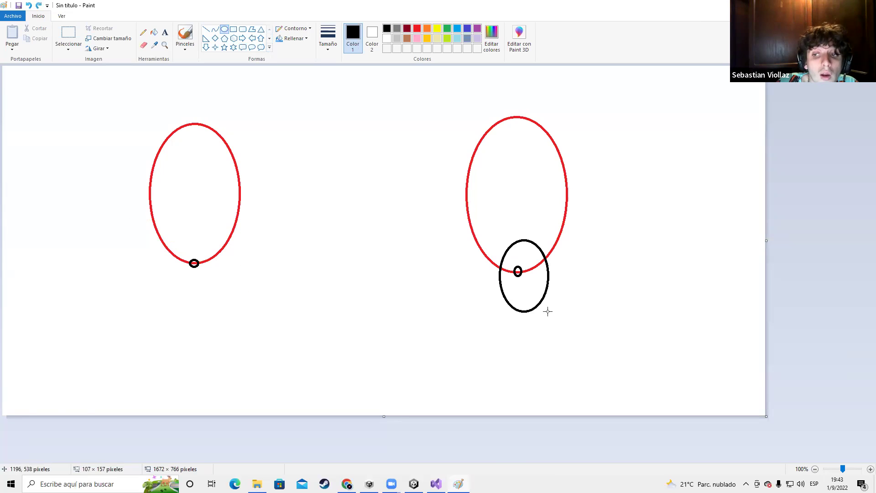
key("ctrl+z")
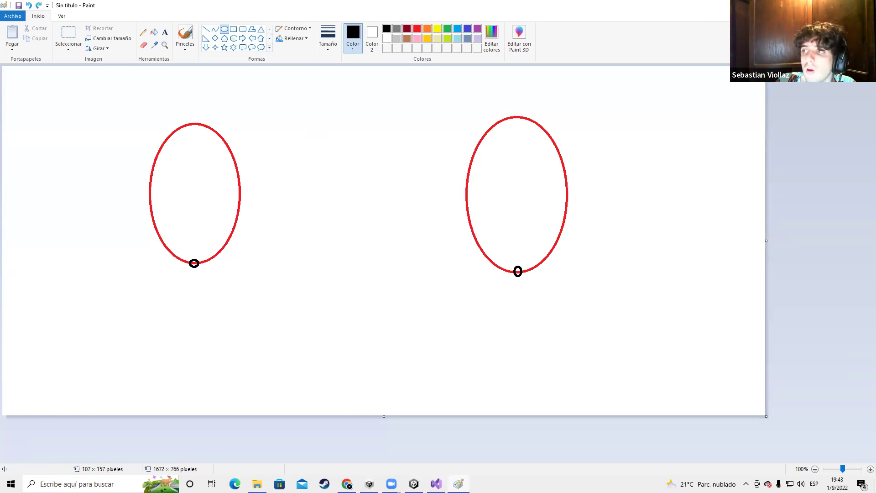
key("alt+F4")
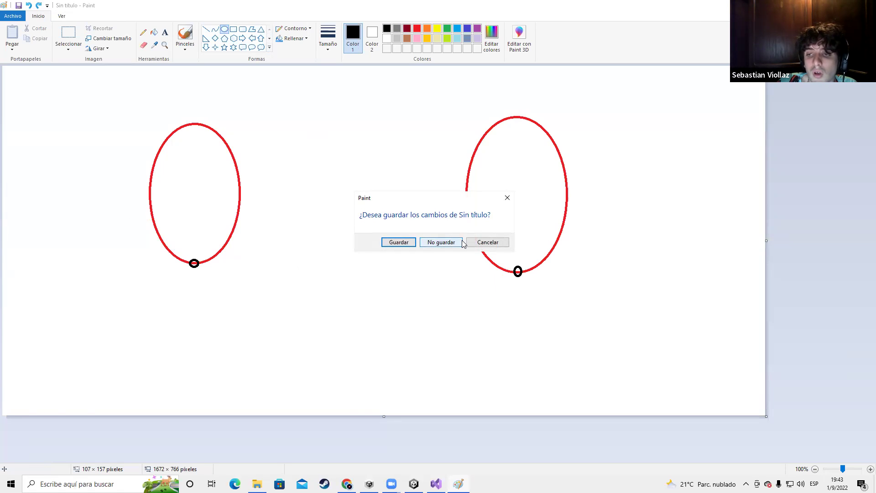
Discard the Paint sketch and insert a blank line after the isGrounded check
left_click(441, 242)
scroll(227, 251, "down", 2)
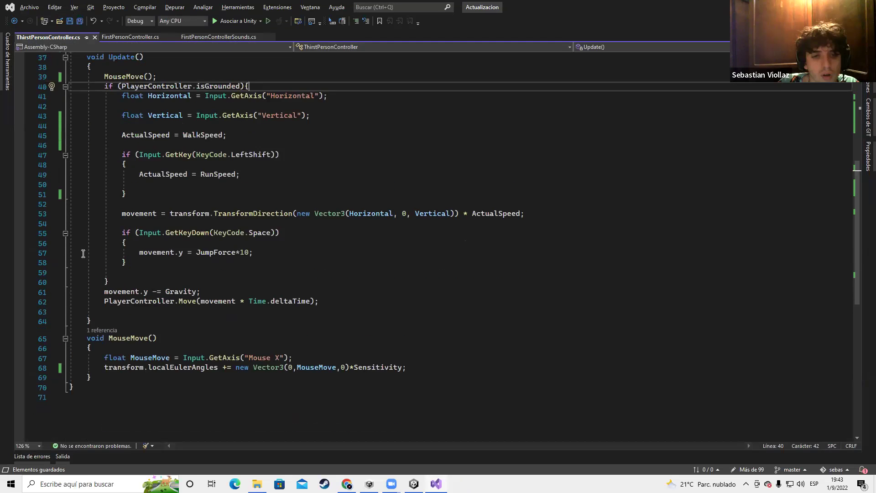
scroll(207, 250, "up", 3)
left_click(292, 194)
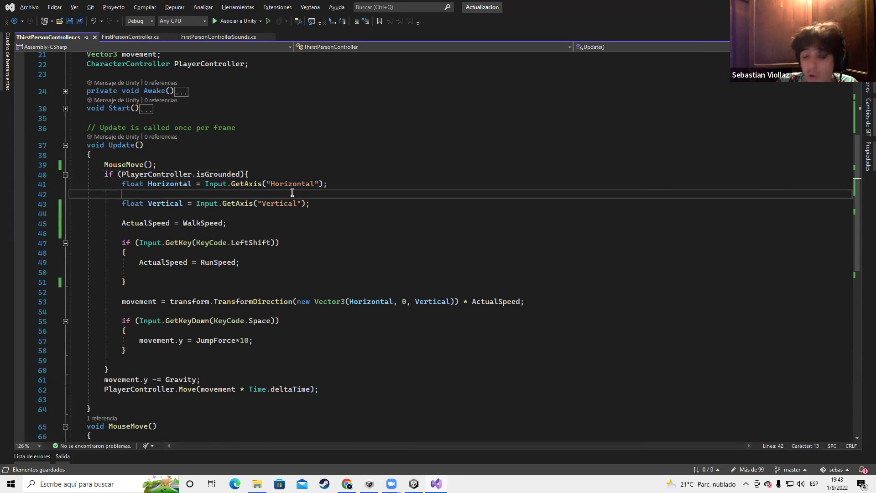
left_click(295, 176)
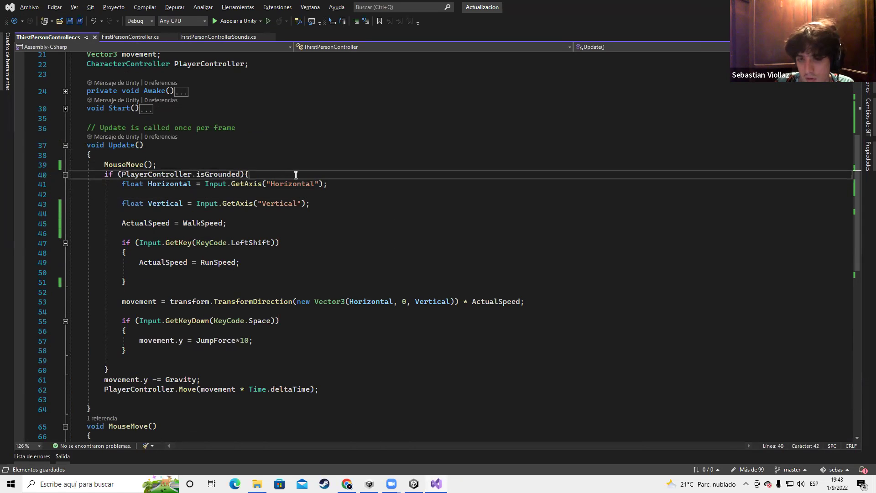
key("Return")
Review the Horizontal and Vertical axis lines, then scroll down to MouseMove
left_click_drag(118, 197, 326, 196)
left_click(331, 197)
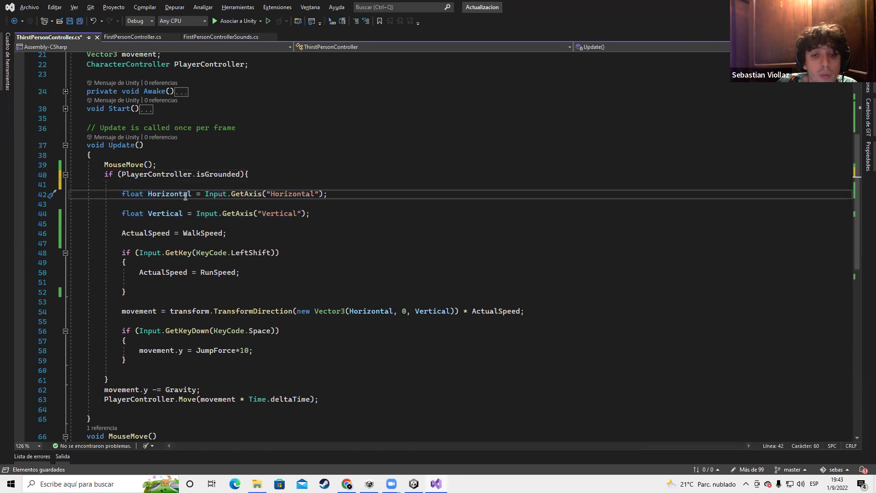
left_click_drag(121, 196, 323, 199)
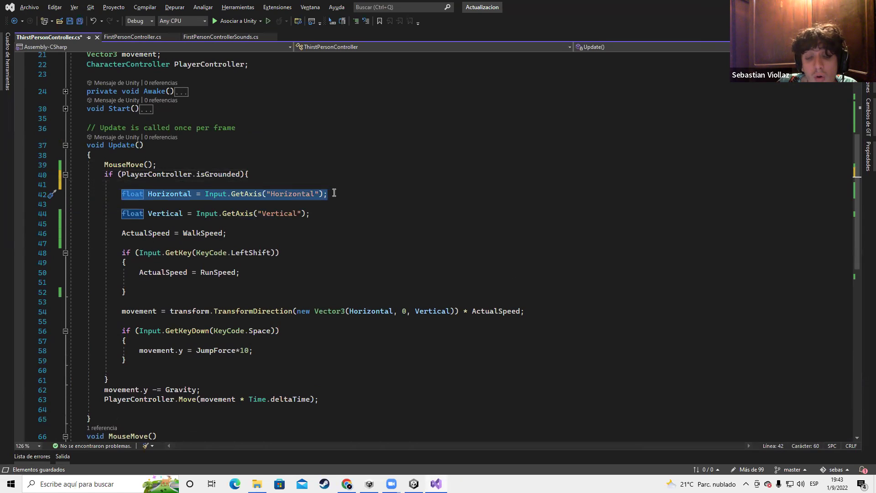
left_click(334, 193)
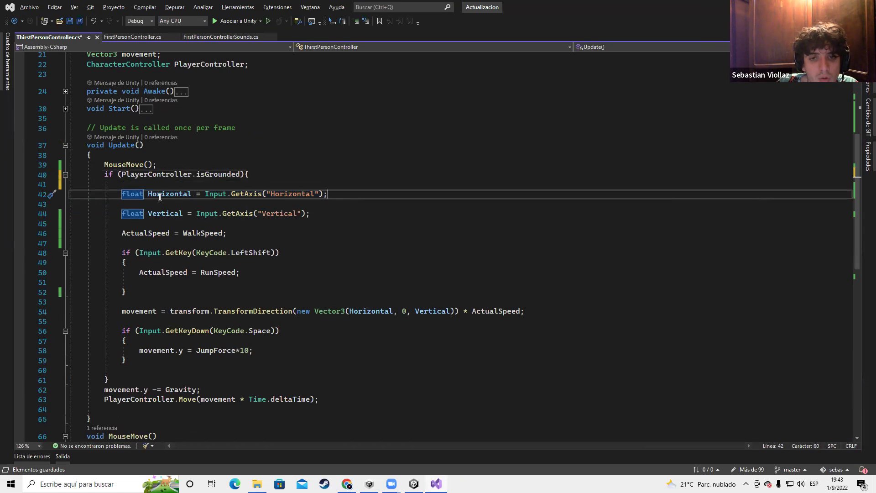
left_click(326, 214)
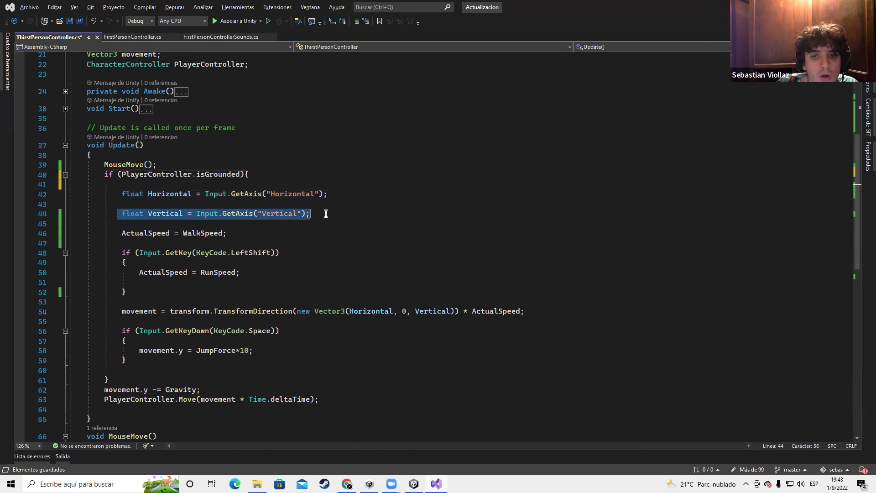
left_click(325, 194)
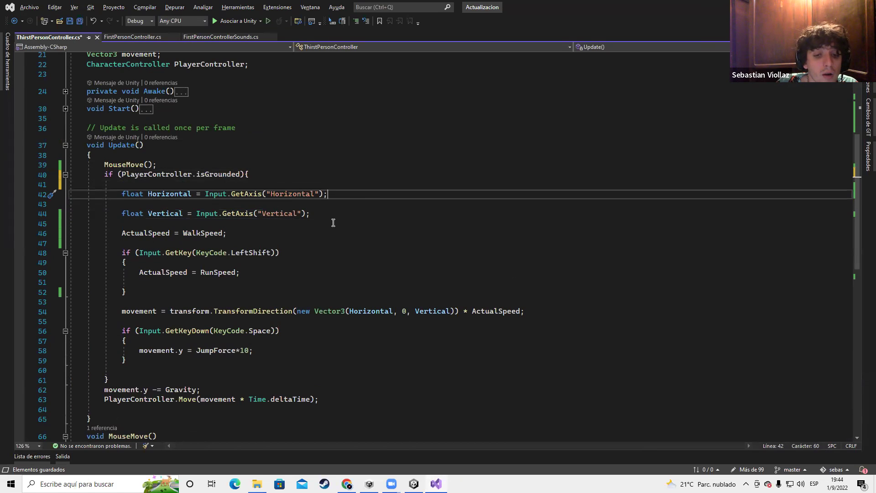
scroll(209, 237, "down", 2)
scroll(117, 134, "down", 4)
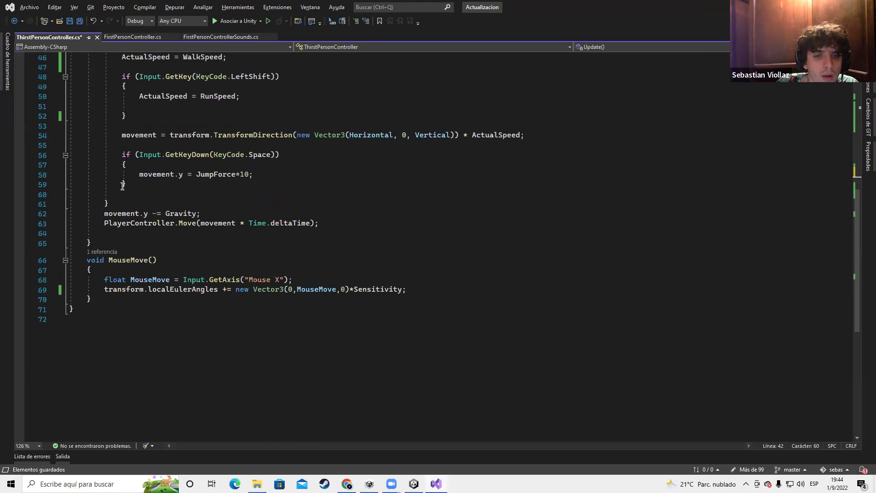
Write an empty 'void DetectarMov()' method with braces below MouseMove and save
left_click(104, 243)
left_click(98, 300)
key("Return")
key("Return")
type("void")
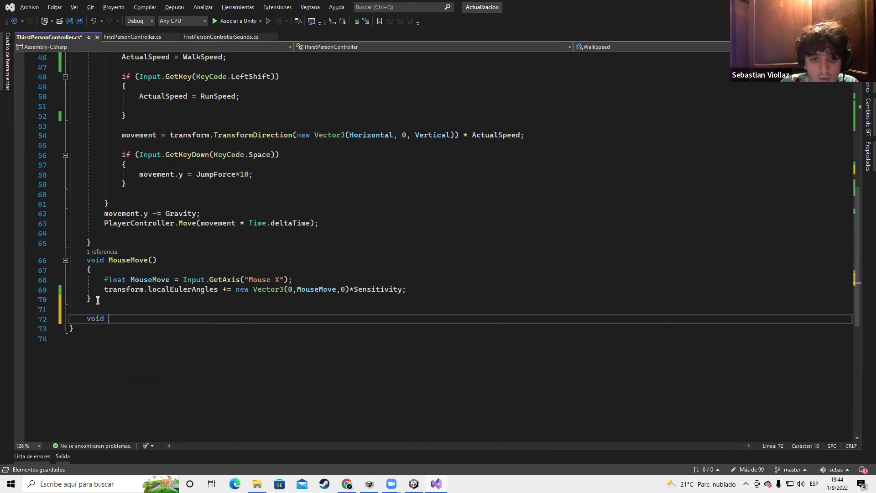
type("D")
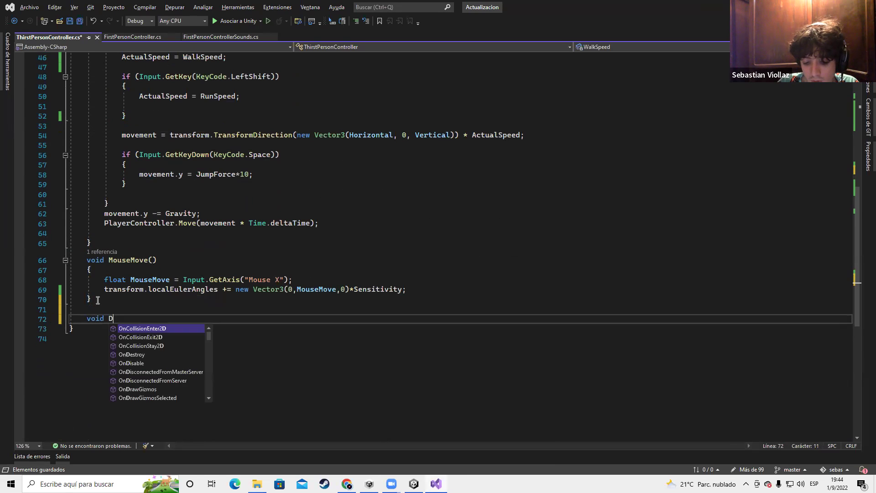
type("etectarMov")
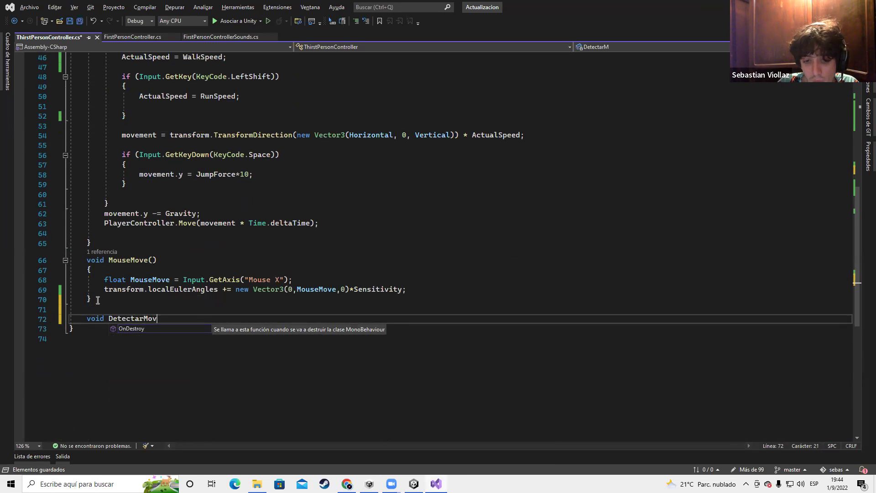
key("Escape")
type("()")
key("Return")
type("{")
key("Return")
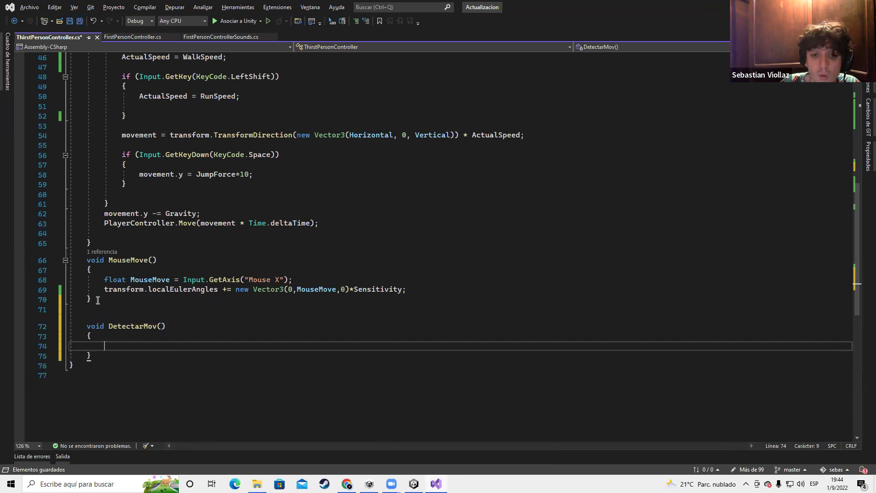
key("ctrl+s")
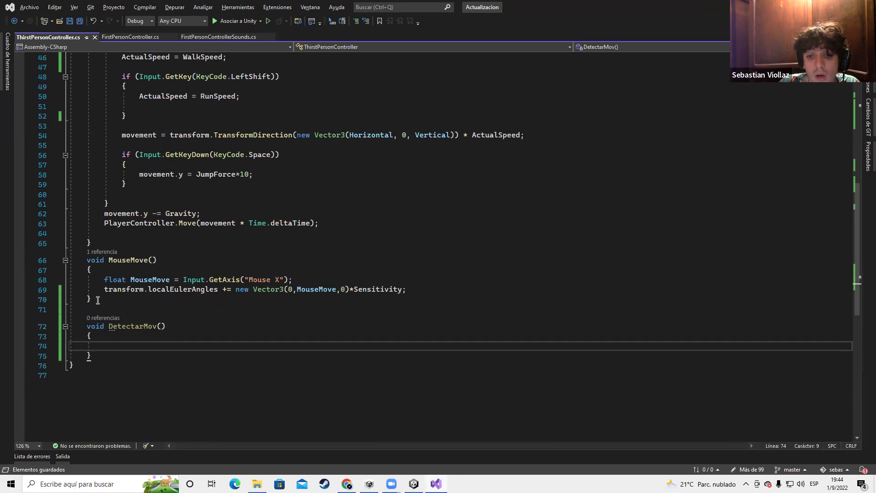
scroll(99, 300, "down", 3)
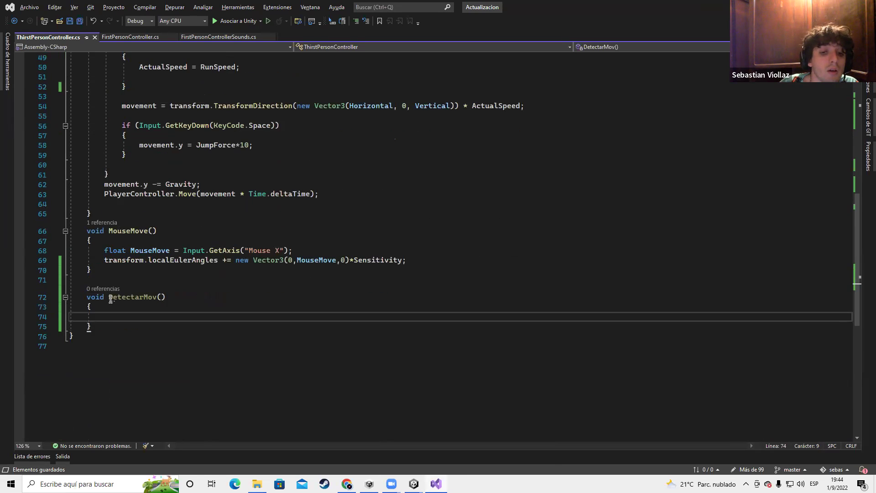
scroll(231, 203, "up", 7)
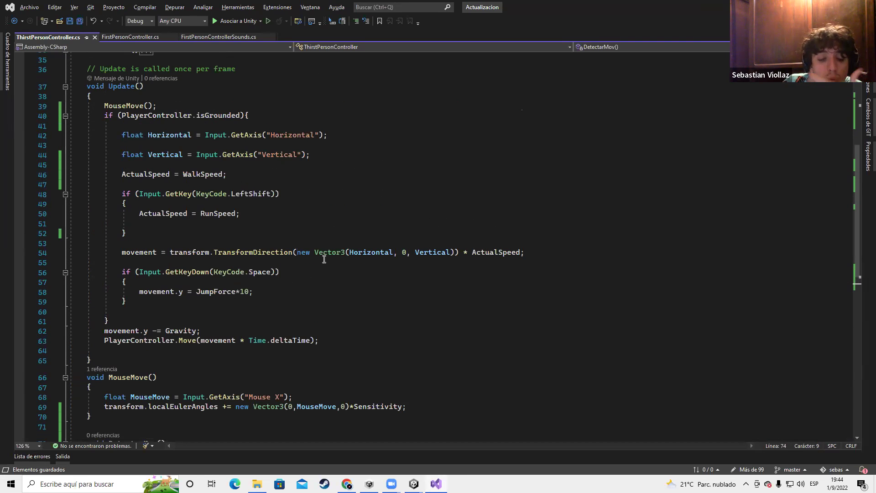
scroll(252, 273, "down", 4)
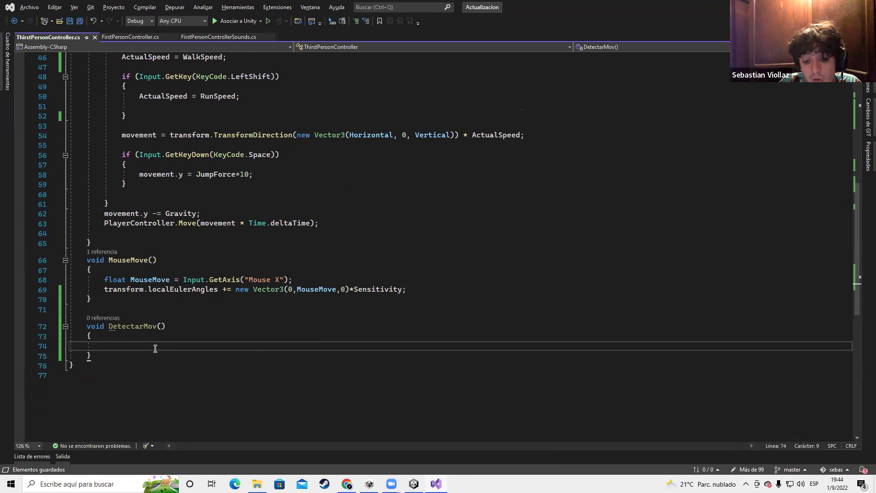
Start line 74 with the Vector3 type, removing the unwanted Matrix4x4 and X, y, z argument completions
type("Vector")
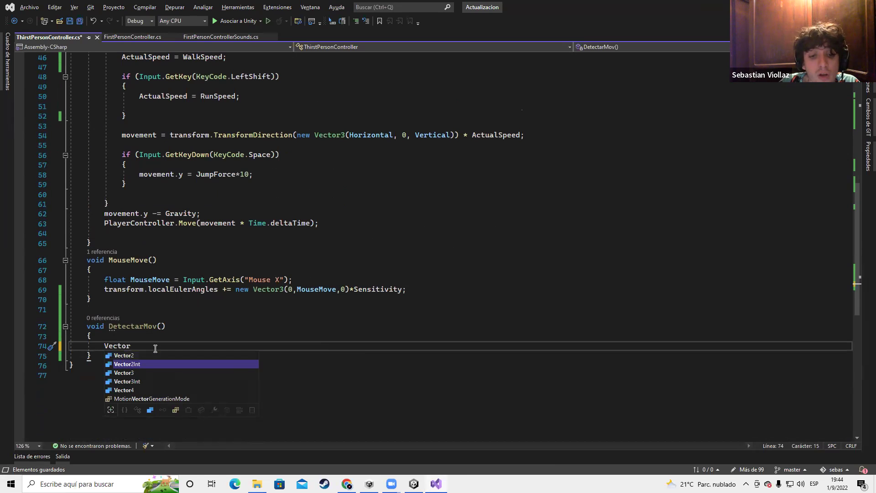
type("3")
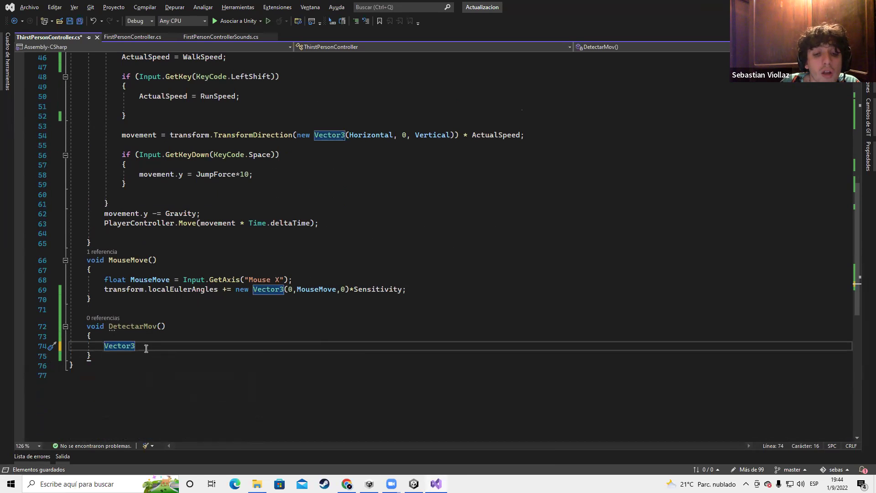
key("alt")
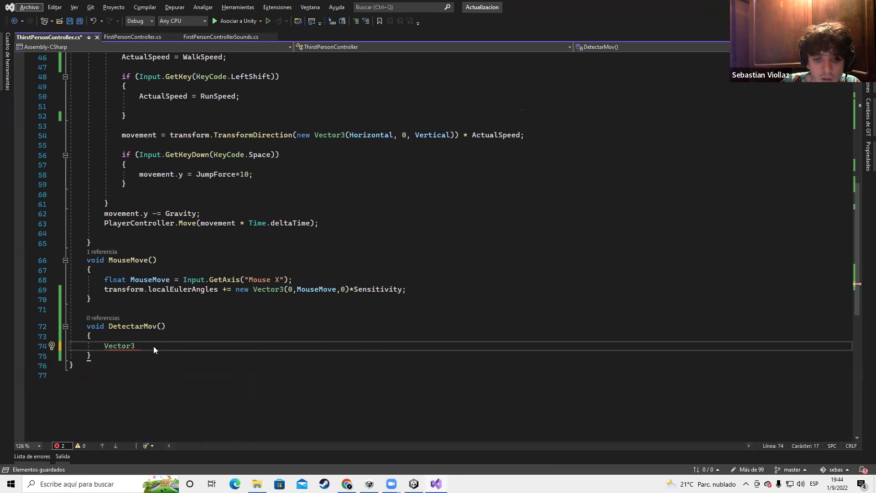
type("(Matrix4x4,YieldInstruction,")
key("BackSpace")
key("BackSpace")
key("BackSpace")
key("BackSpace")
key("BackSpace")
key("BackSpace")
key("BackSpace")
key("BackSpace")
key("BackSpace")
key("BackSpace")
key("BackSpace")
key("BackSpace")
key("BackSpace")
key("BackSpace")
key("BackSpace")
key("BackSpace")
key("BackSpace")
key("BackSpace")
key("BackSpace")
key("BackSpace")
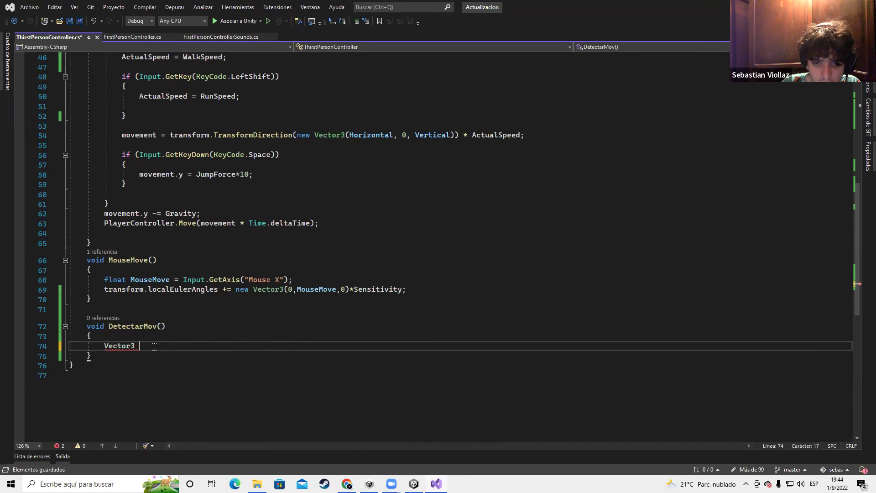
type("(Ma")
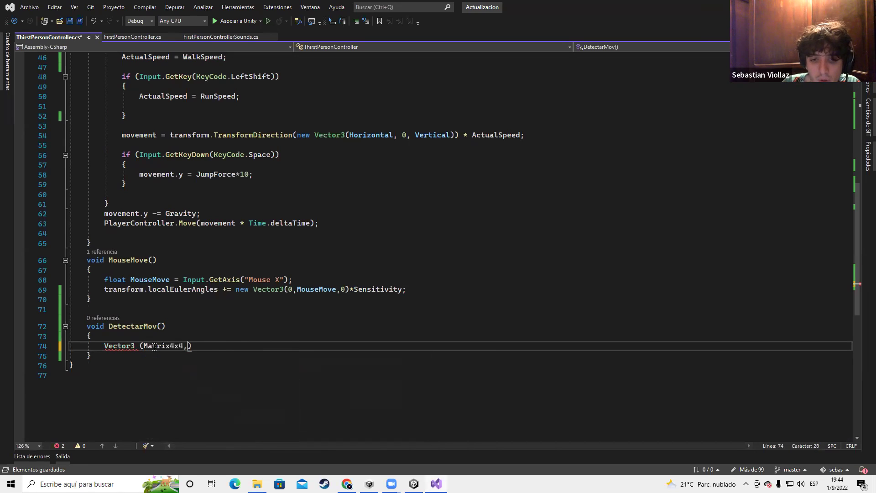
key("BackSpace")
key("BackSpace")
type("X")
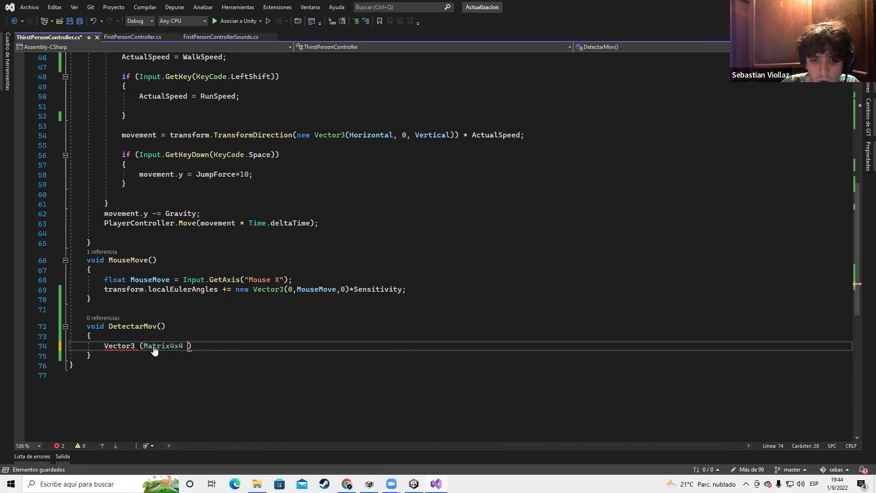
key("ctrl+z")
type(", YieldInstruction")
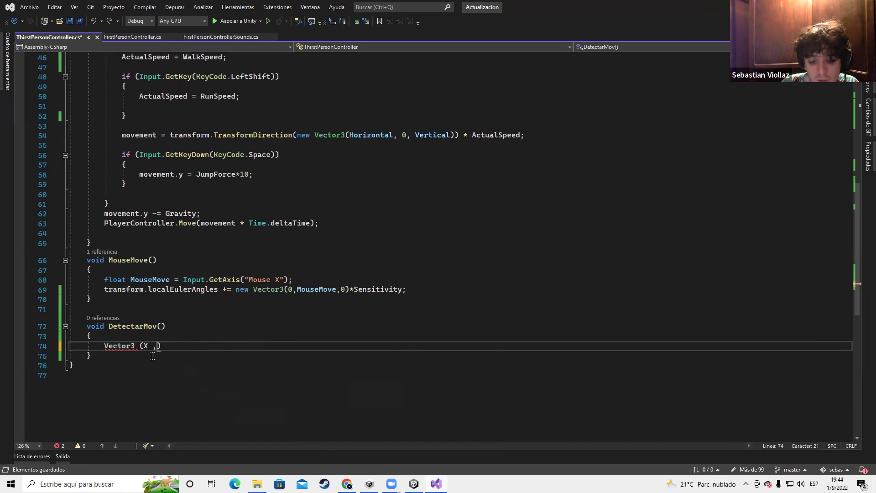
key("ctrl+z")
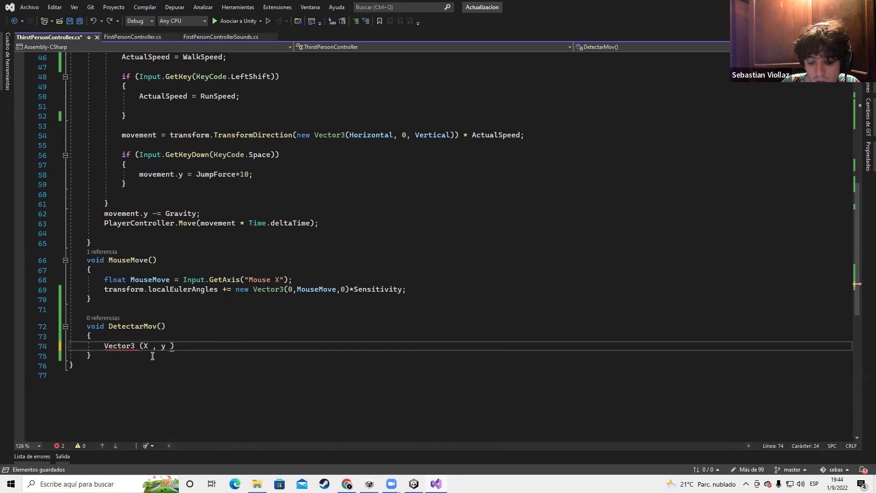
type(",z")
left_click(202, 334)
left_click_drag(184, 346, 143, 348)
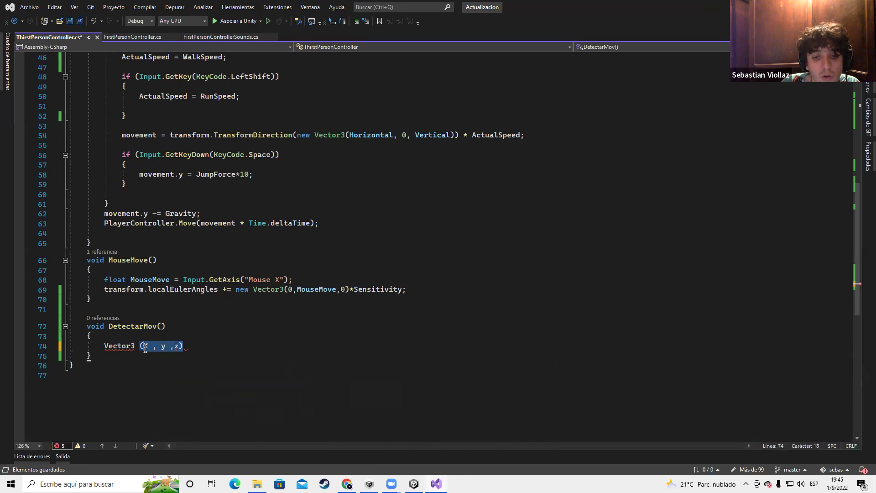
key("BackSpace")
key("BackSpace")
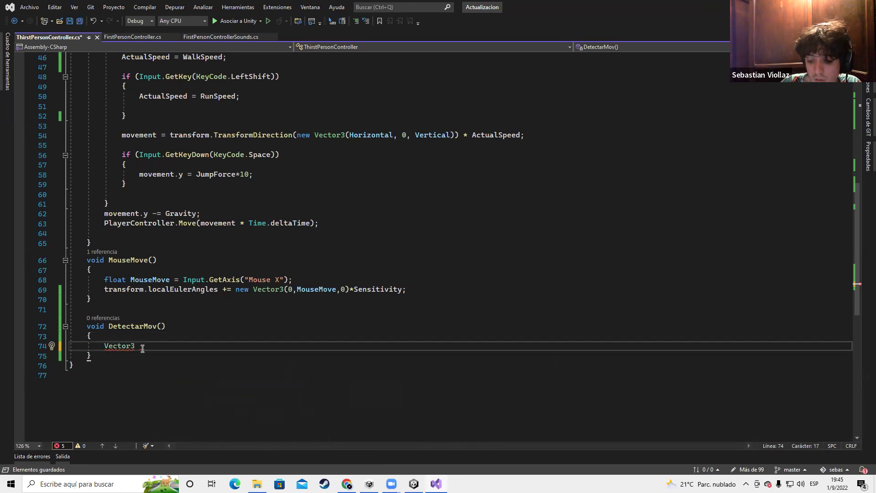
Complete the line as Vector3 PosActual = transform.position; and save the script
type("PosA")
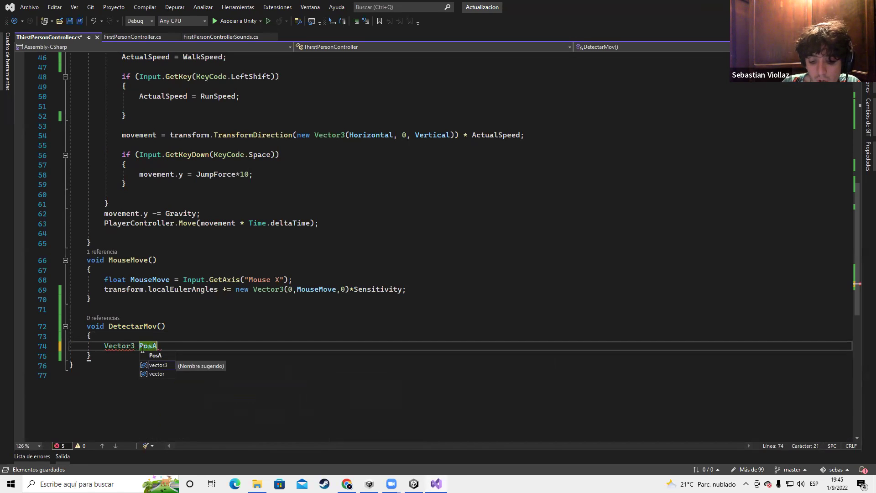
type("ctual ")
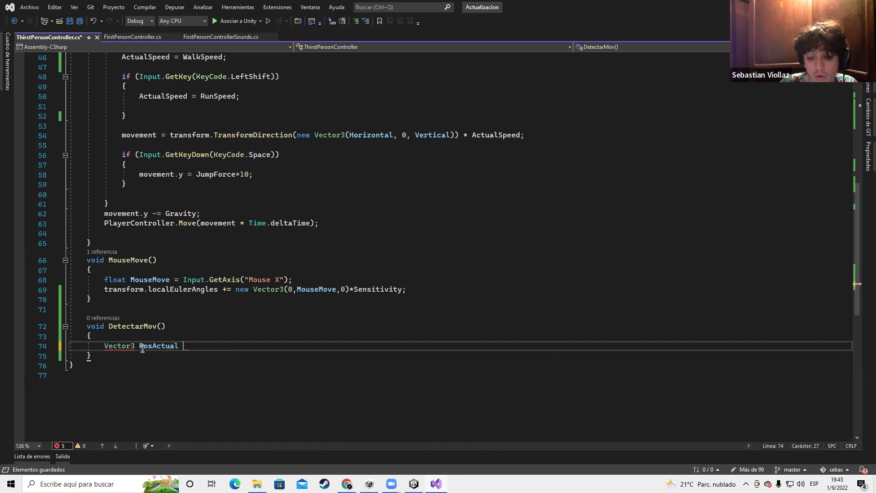
type("= ")
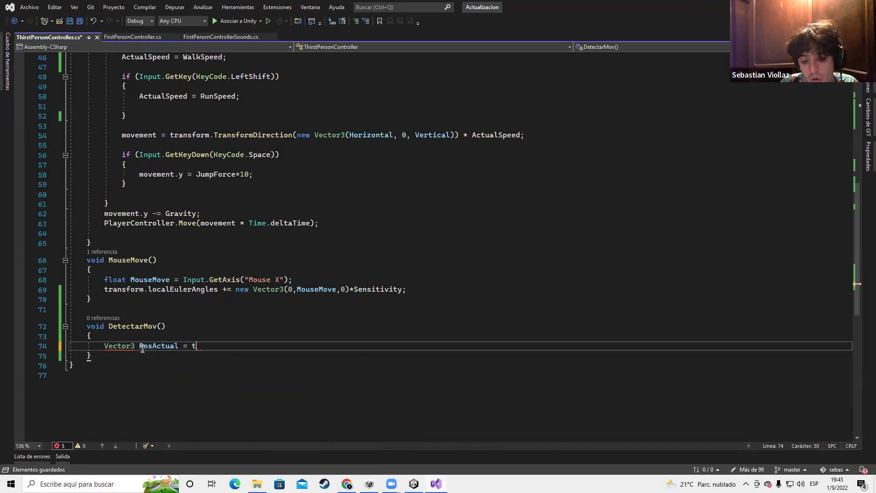
type("tr")
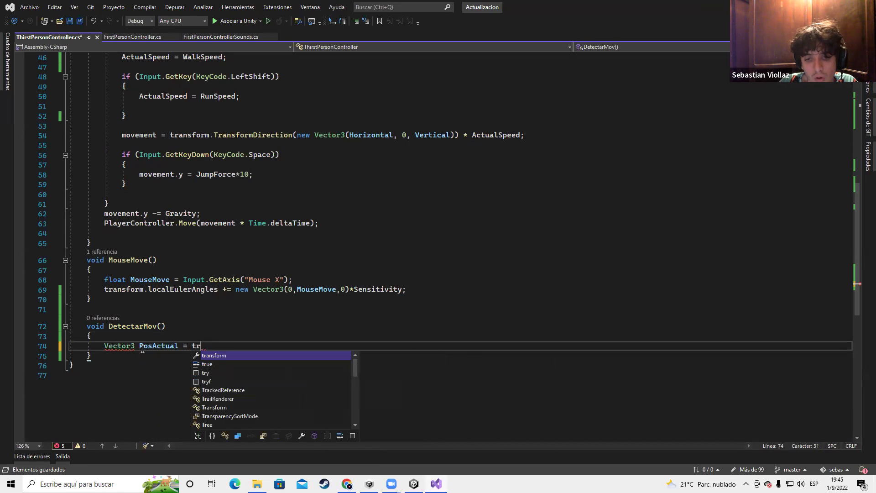
type("n.inv")
key("Tab")
key("BackSpace")
key("BackSpace")
key("BackSpace")
key("BackSpace")
key("BackSpace")
key("BackSpace")
key("BackSpace")
key("BackSpace")
key("BackSpace")
key("BackSpace")
key("BackSpace")
key("BackSpace")
key("BackSpace")
key("BackSpace")
key("BackSpace")
key("BackSpace")
key("BackSpace")
key("BackSpace")
key("BackSpace")
key("BackSpace")
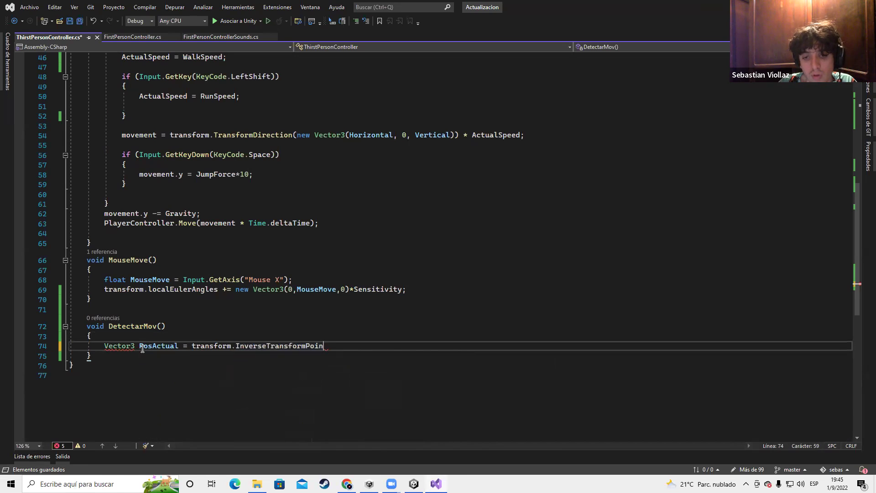
type("pos")
key("Tab")
type(";")
key("ctrl+s")
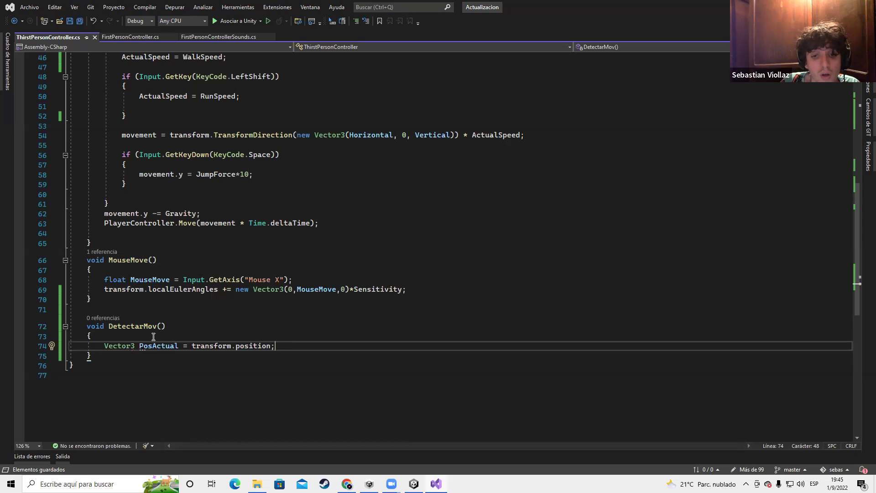
Add a blank line below the PosActual statement inside DetectarMov
left_click(163, 346)
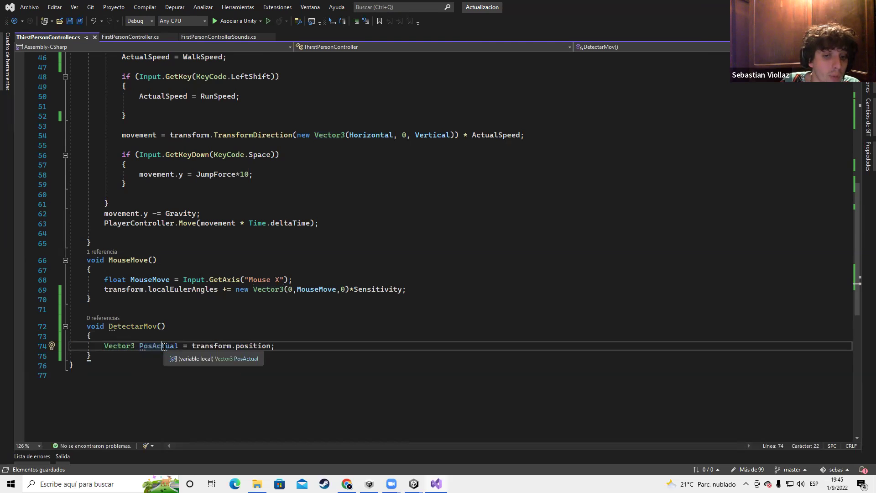
left_click_drag(191, 347, 298, 349)
left_click(294, 349)
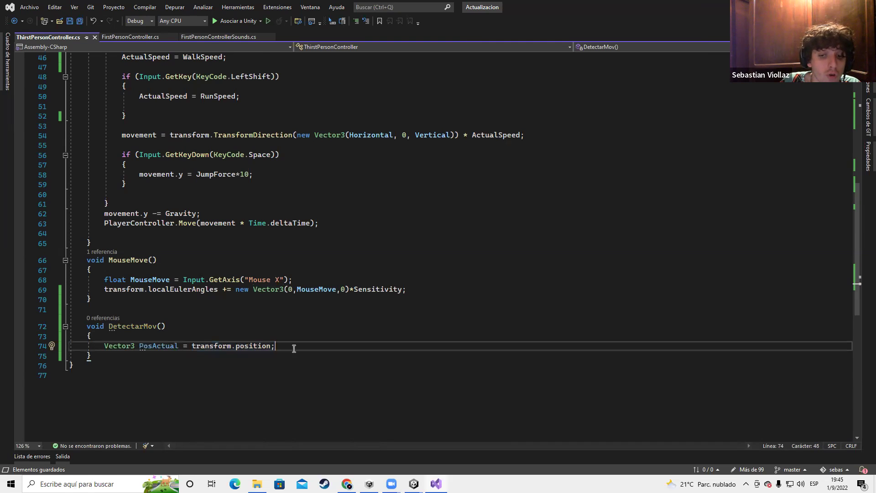
key("Return")
key("Return")
key("Return")
key("Return")
key("Return")
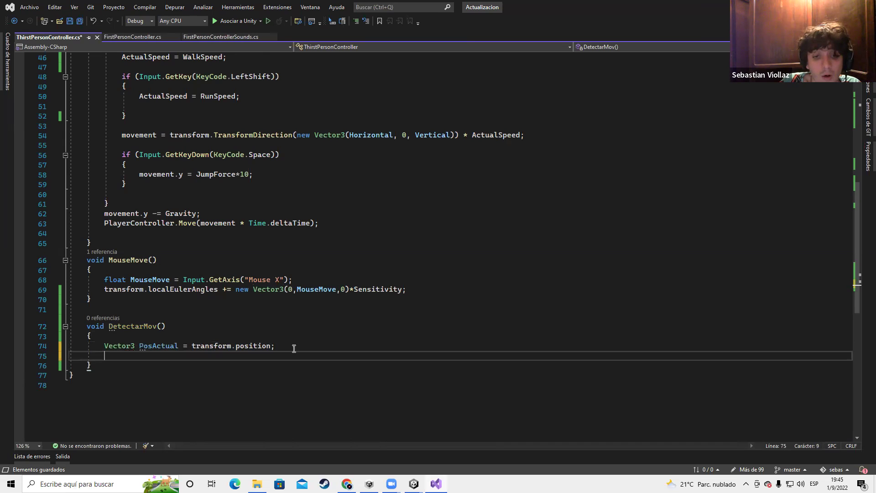
key("Up")
key("Up")
key("Up")
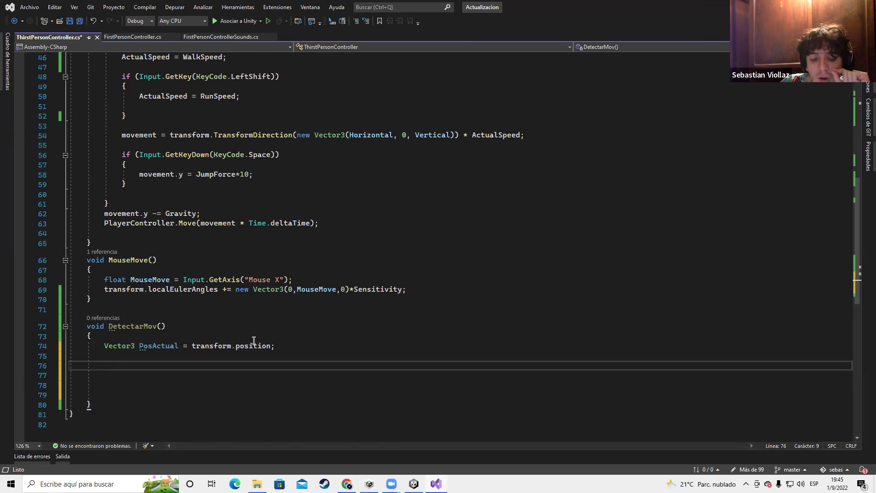
left_click(103, 405)
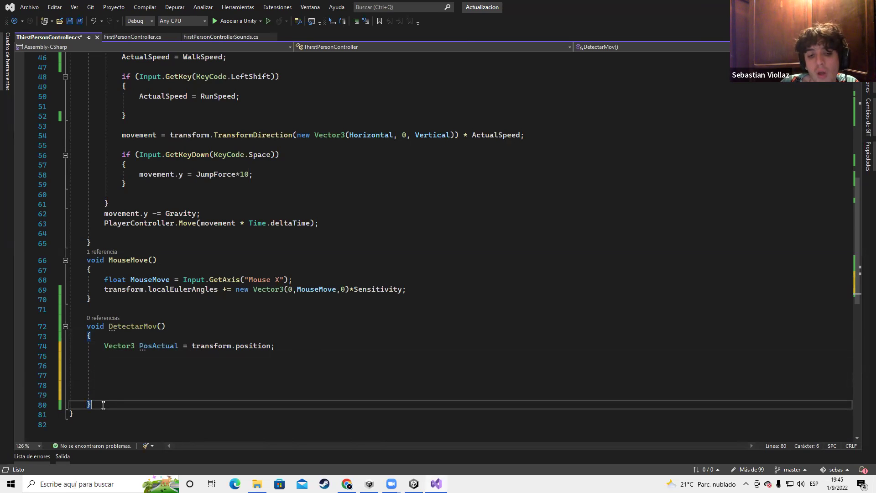
Glance at the Animator in Unity, then review the PosActual statement on line 74
key("alt+Tab")
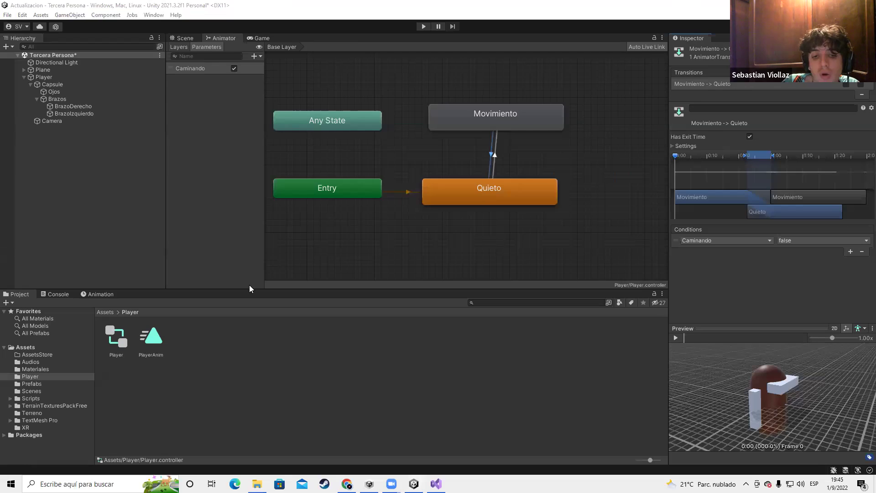
key("alt+Tab")
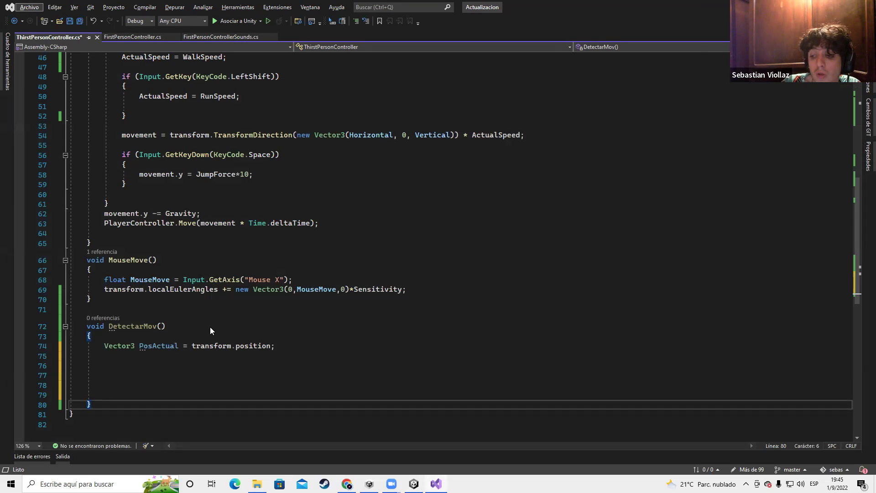
left_click(106, 348)
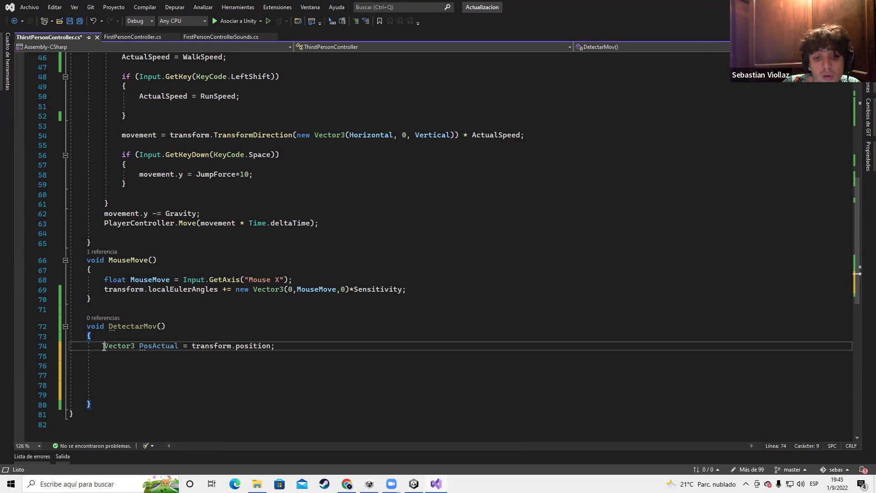
left_click_drag(105, 347, 286, 349)
left_click(149, 348)
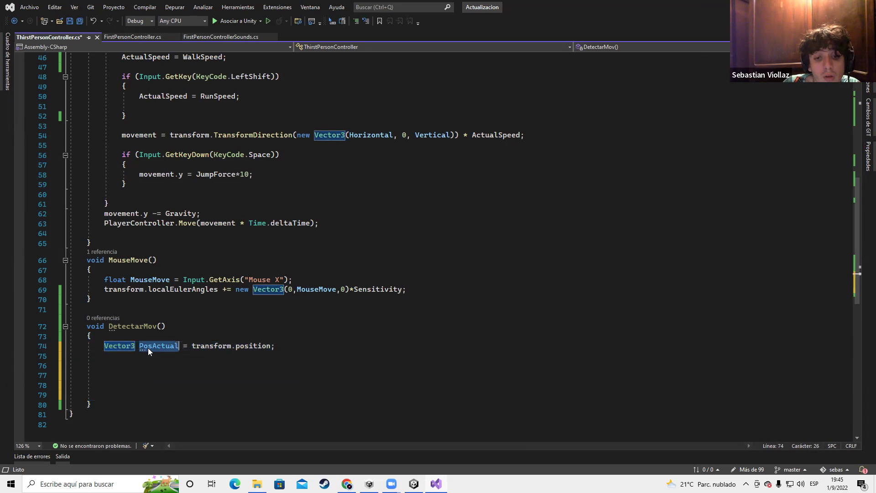
left_click_drag(100, 365, 314, 359)
double_click(314, 363)
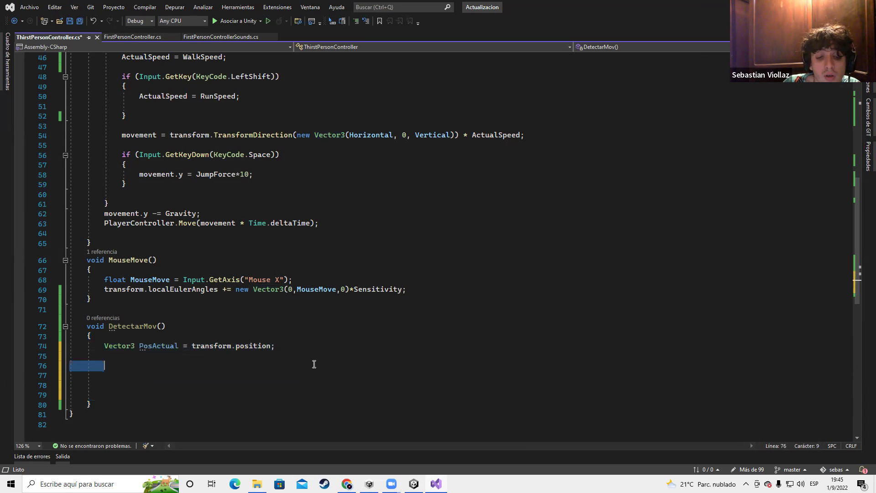
left_click_drag(197, 348, 267, 349)
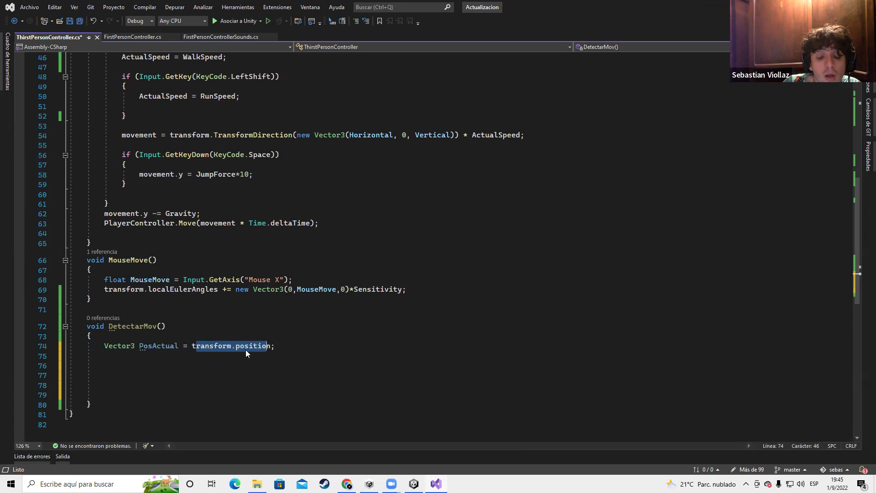
left_click_drag(140, 346, 182, 349)
left_click(193, 340)
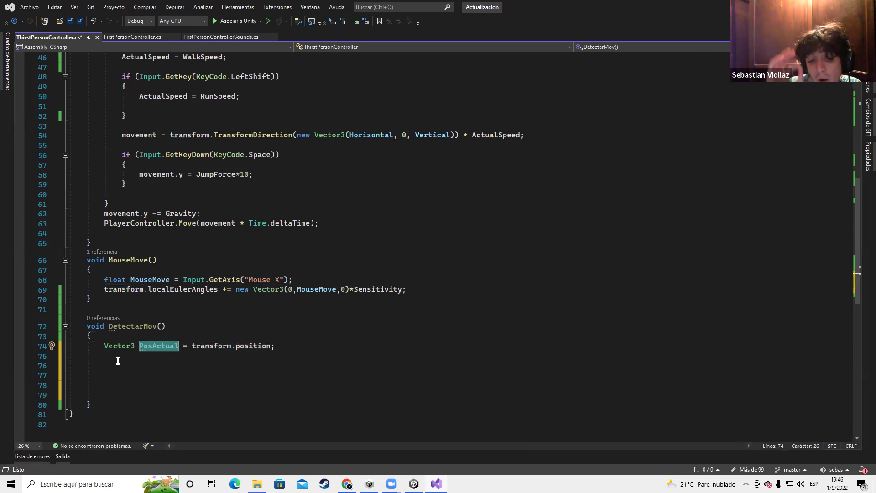
Add blank lines after DetectarMov's closing brace and place the caret on line 76
left_click(102, 407)
key("Return")
key("Return")
key("Return")
key("Up")
key("Up")
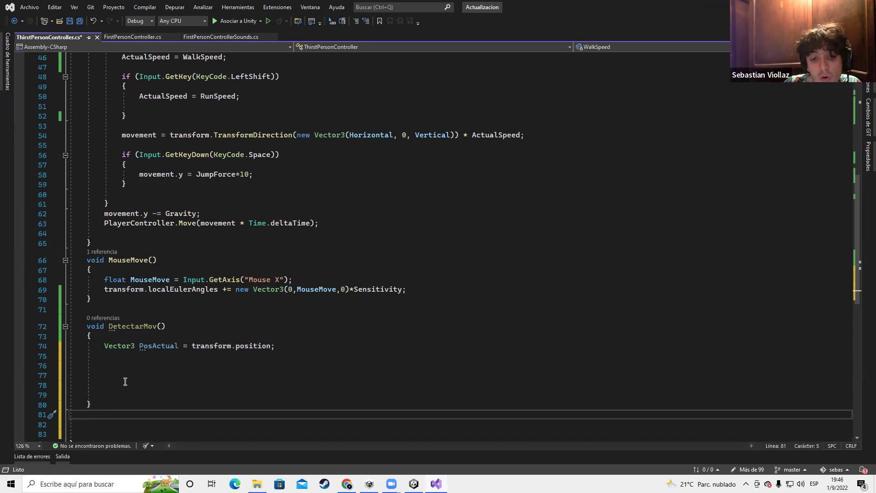
left_click(129, 361)
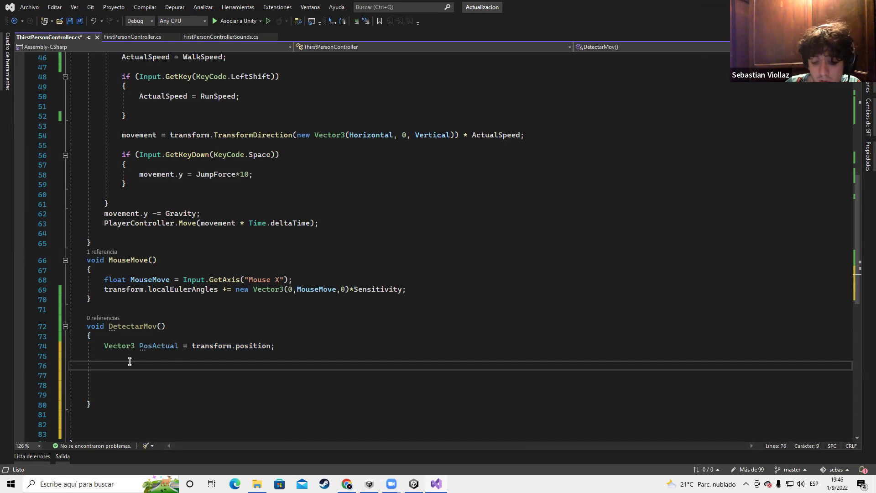
Try a WaitForEndOfFrame(); statement on line 76 and save the script
type("wait")
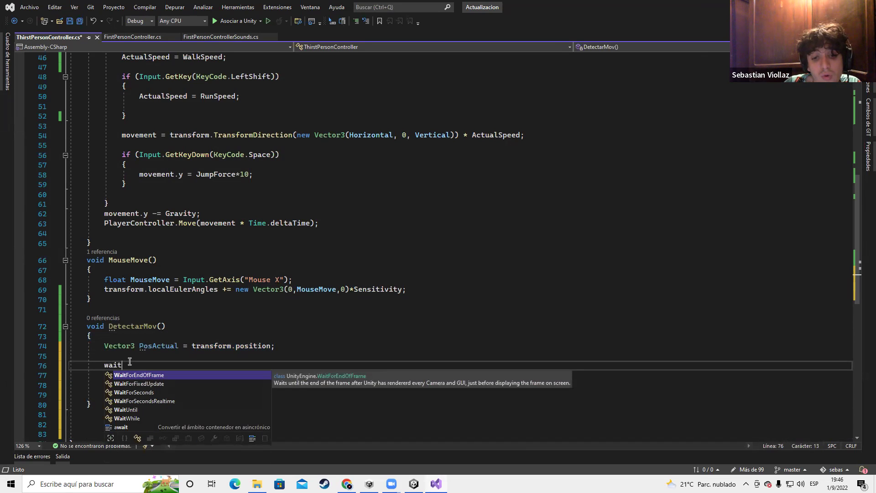
key("Tab")
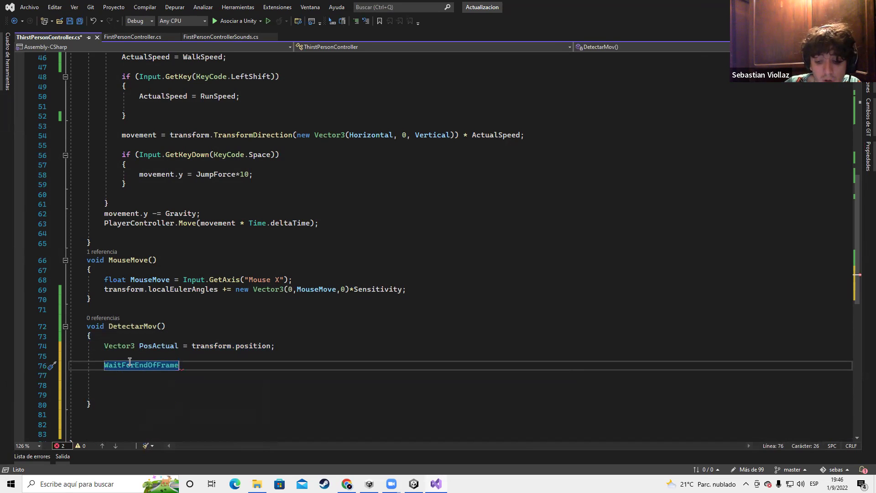
type(";")
type("()")
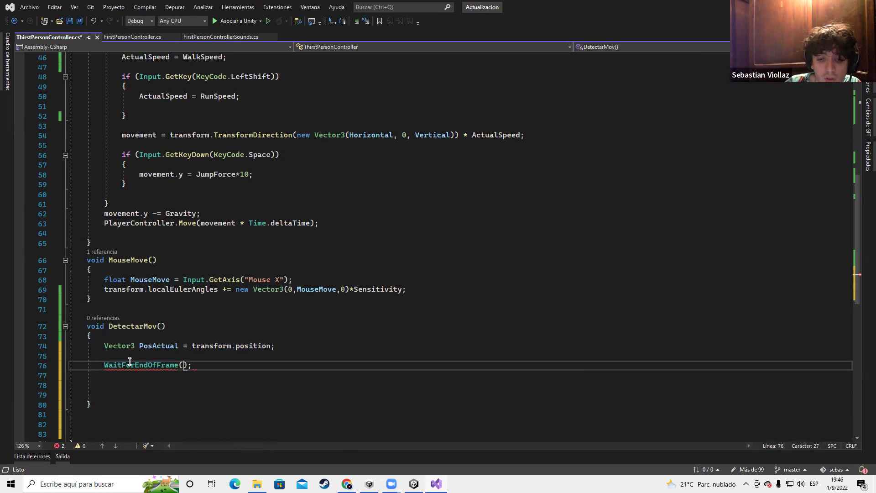
key("End")
key("ctrl+s")
left_click_drag(194, 364, 105, 368)
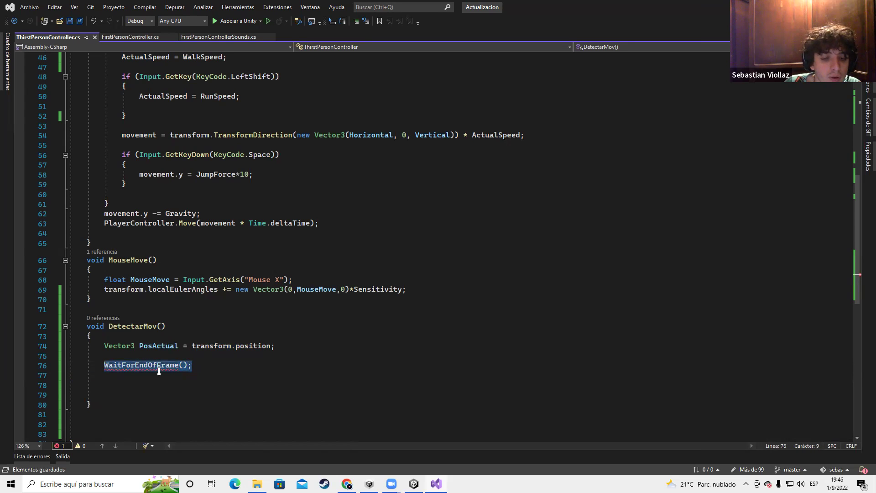
left_click(201, 365)
Add a new line below the method and delete the WaitForEndOfFrame statement
left_click(104, 402)
key("Return")
key("Return")
scroll(106, 396, "down", 5)
double_click(130, 218)
left_click_drag(197, 221, 105, 223)
key("BackSpace")
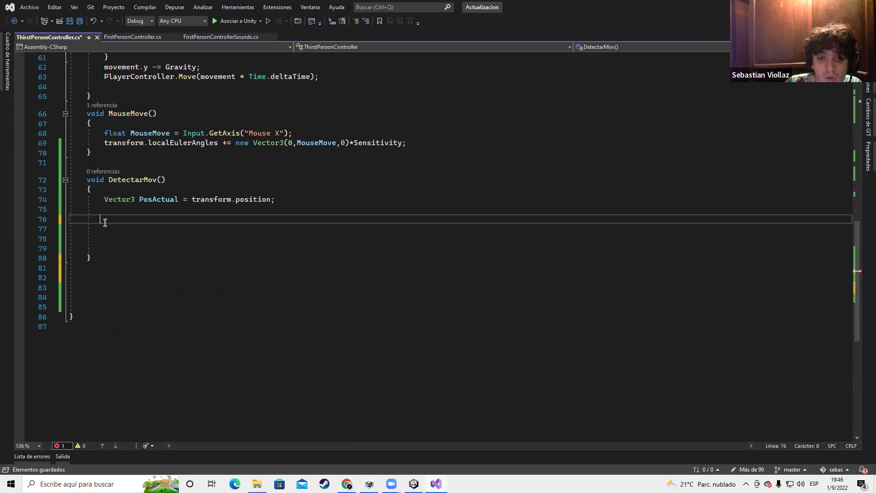
Type a trial void Esperar method below DetectarMov, then delete it
left_click(118, 256)
key("Return")
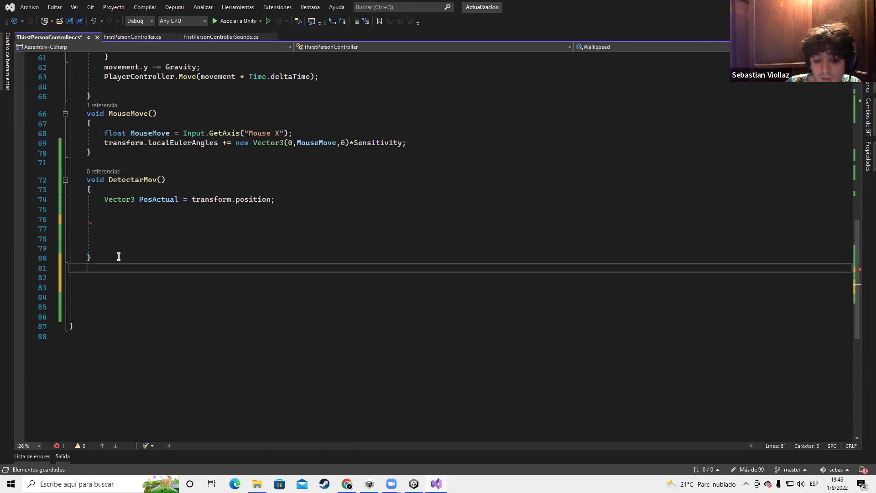
type("void ")
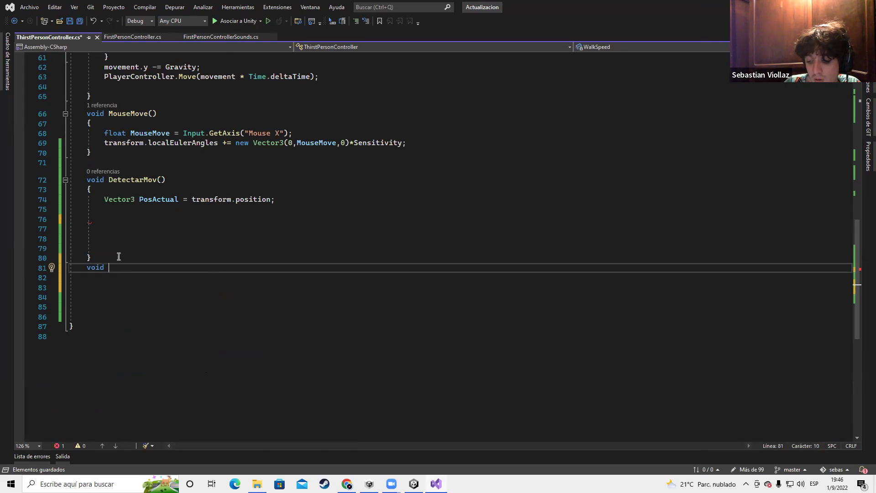
type("Esperar")
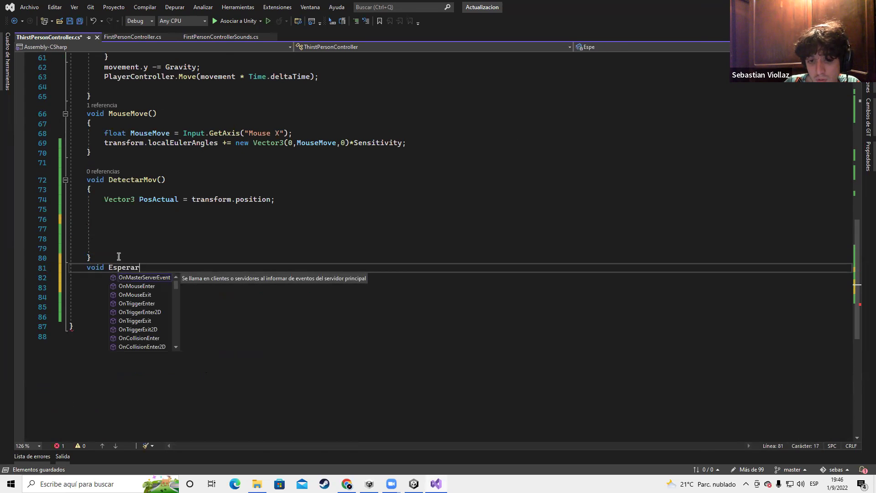
key("BackSpace")
key("BackSpace")
key("BackSpace")
key("BackSpace")
key("BackSpace")
key("BackSpace")
key("BackSpace")
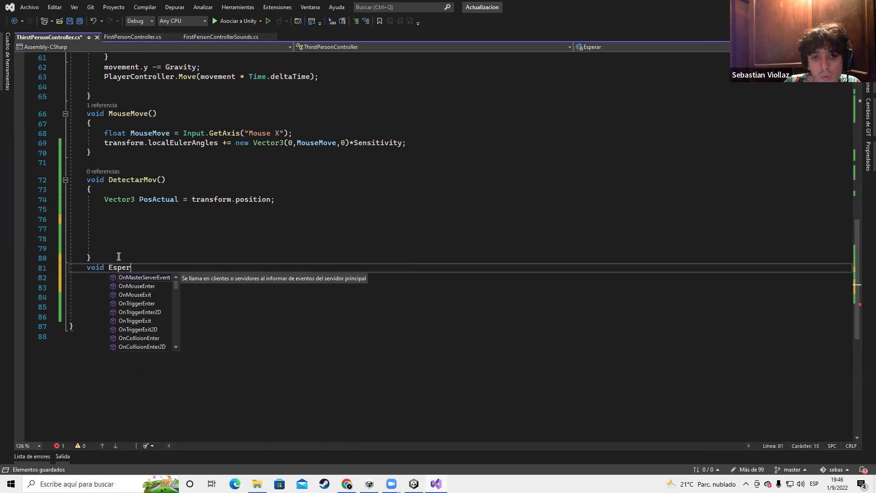
type("Detec")
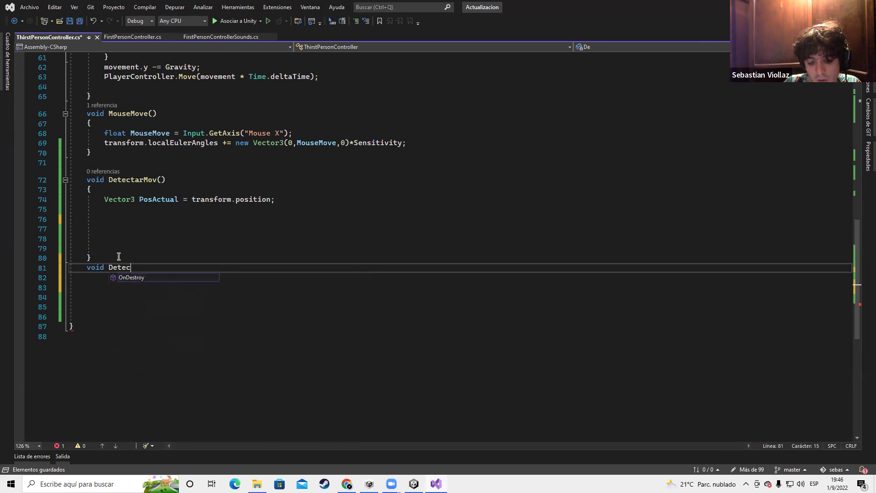
type("tarMov(")
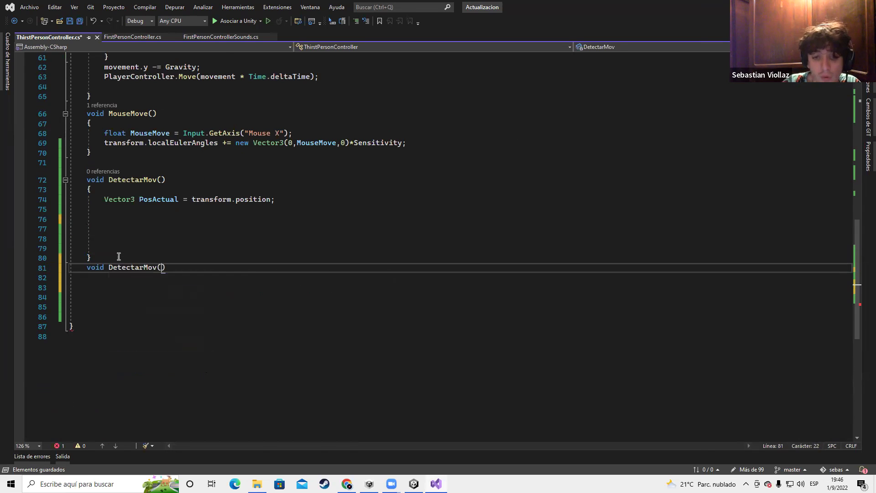
key("Return")
type("{")
key("BackSpace")
key("BackSpace")
key("BackSpace")
key("BackSpace")
key("BackSpace")
key("BackSpace")
key("BackSpace")
key("BackSpace")
key("BackSpace")
key("BackSpace")
key("BackSpace")
key("BackSpace")
key("BackSpace")
key("BackSpace")
key("BackSpace")
key("BackSpace")
key("BackSpace")
key("BackSpace")
key("BackSpace")
key("BackSpace")
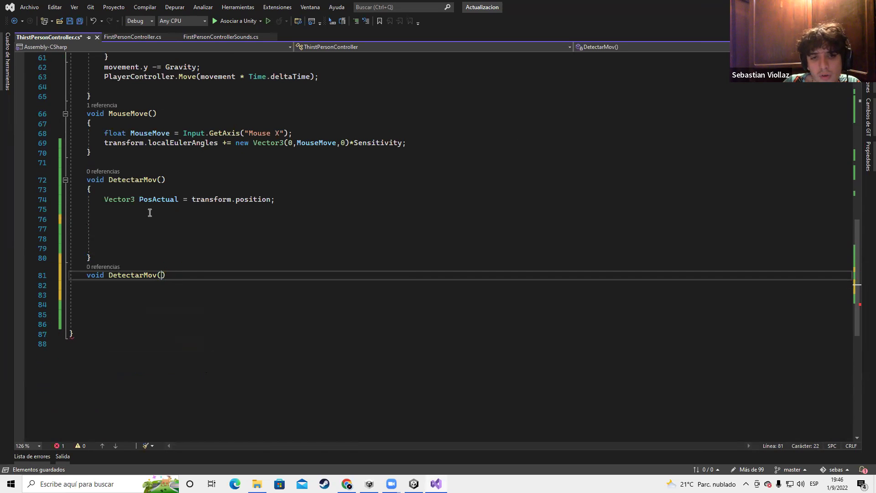
type("Espera")
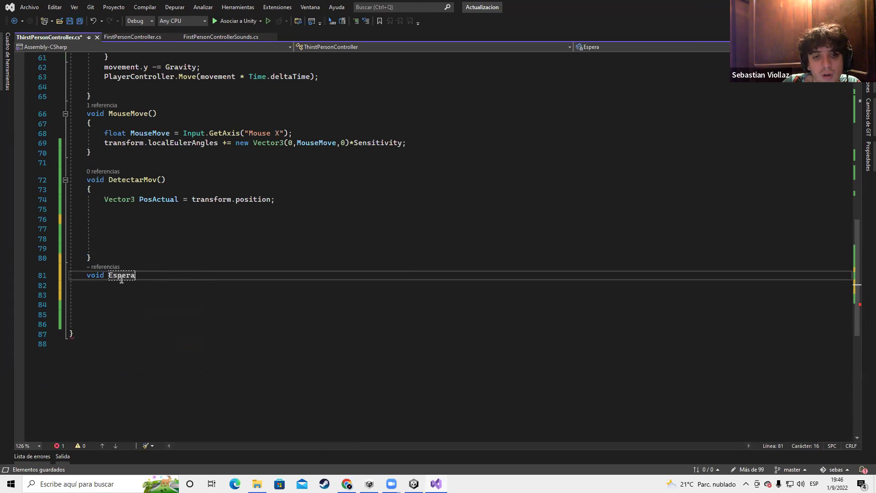
key("shift+Home")
key("shift+Home")
key("BackSpace")
key("BackSpace")
Change DetectarMov's return type from void to IEnumerator and save
double_click(103, 181)
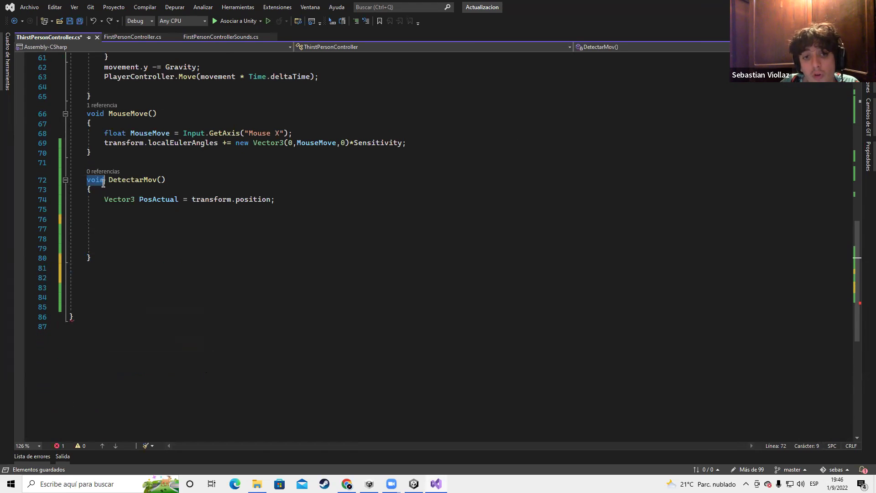
type("IE")
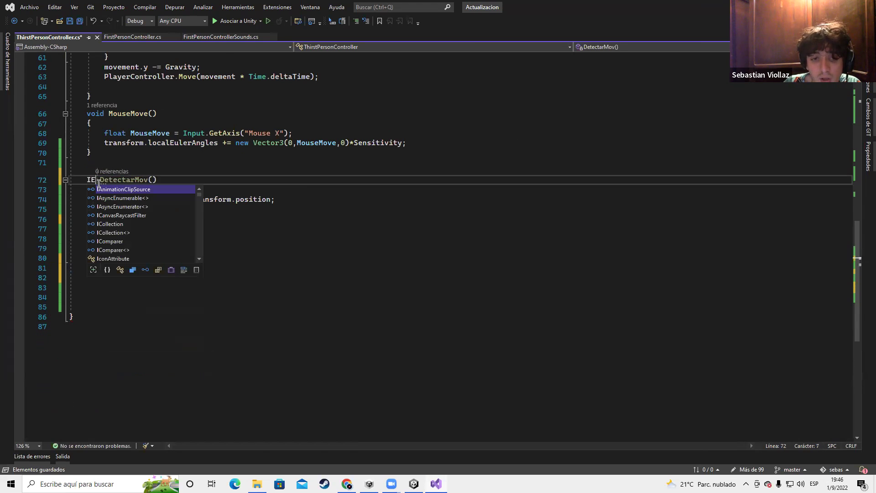
double_click(112, 207)
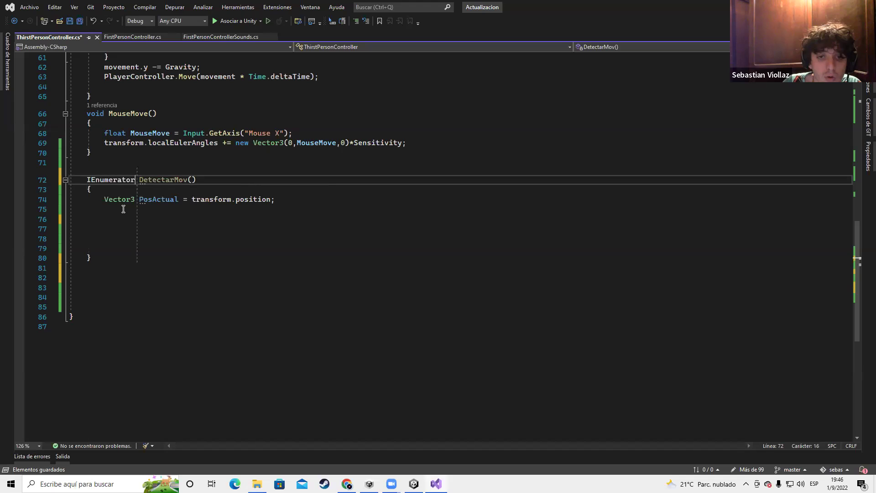
double_click(122, 179)
key("ctrl+s")
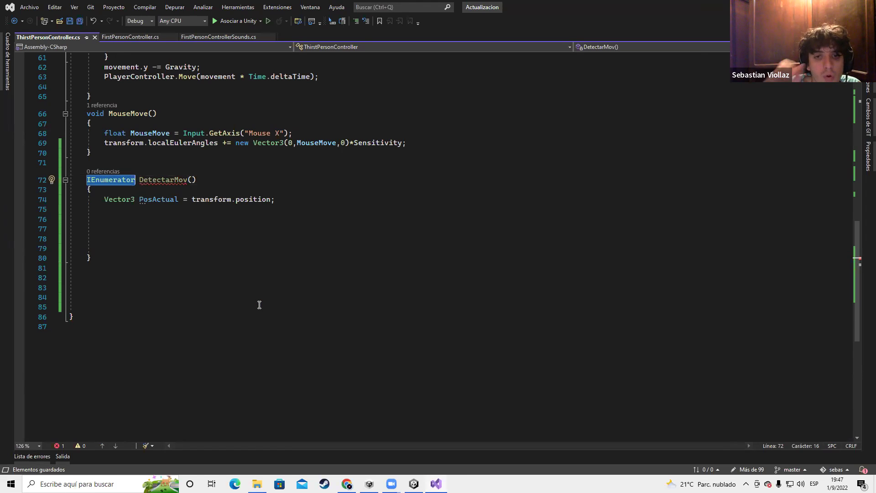
left_click(135, 173)
left_click(187, 179)
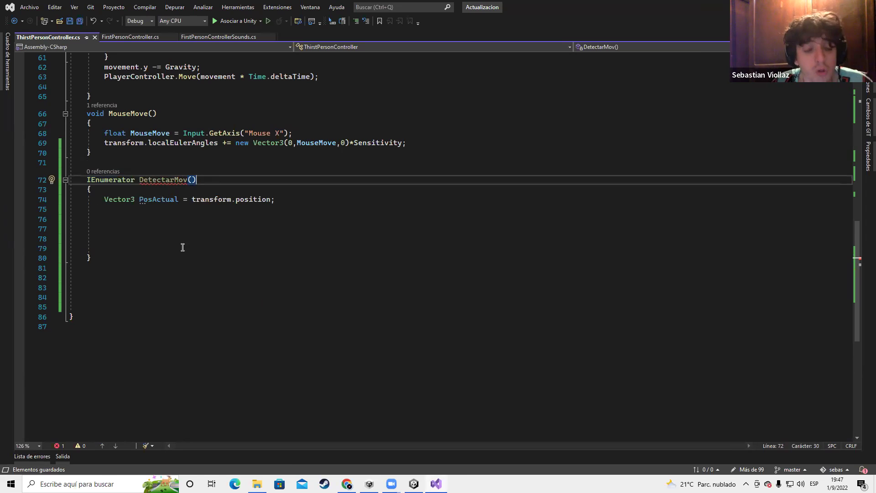
Check the not-all-paths-return-a-value error, then switch to Unity and open Windows search
scroll(182, 248, "up", 3)
double_click(174, 267)
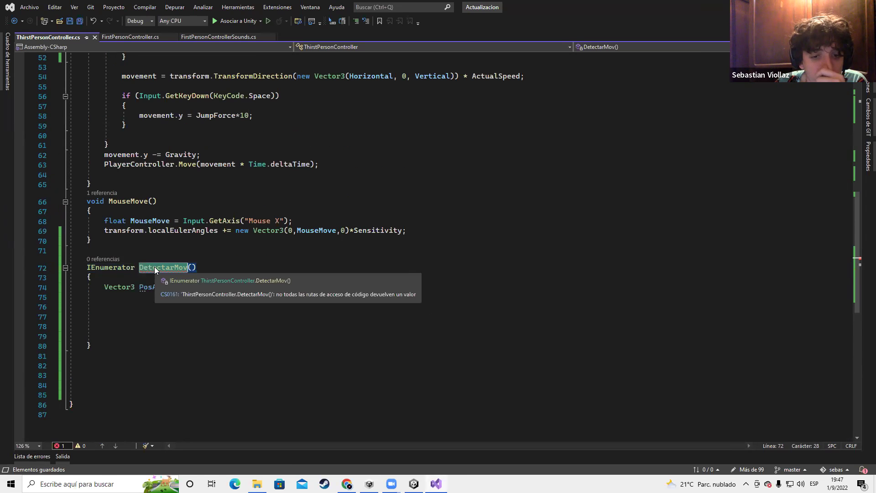
left_click(60, 446)
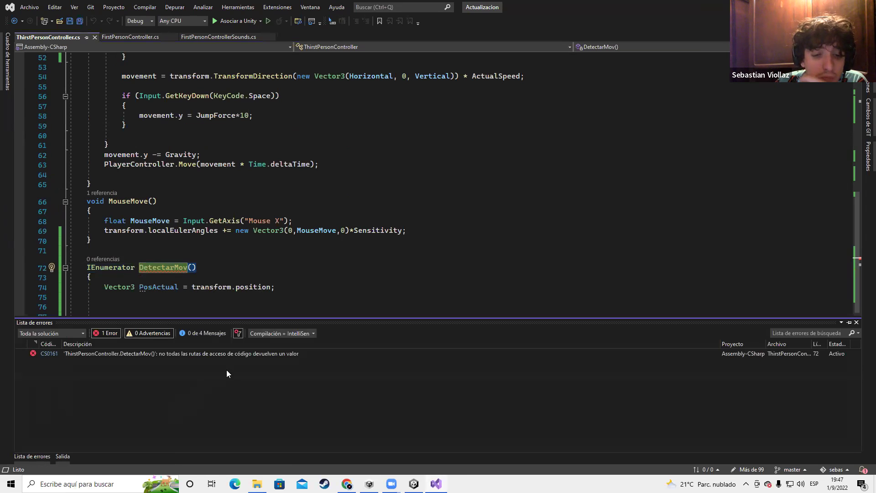
scroll(271, 277, "down", 1)
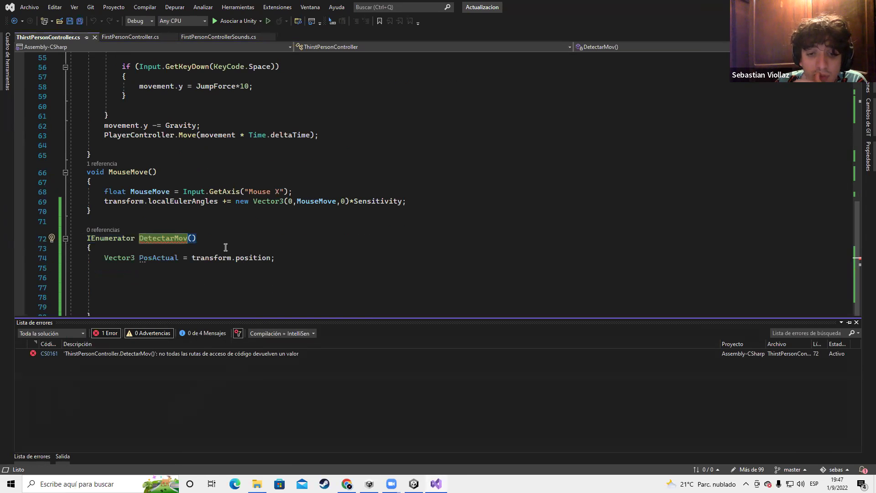
left_click(229, 245)
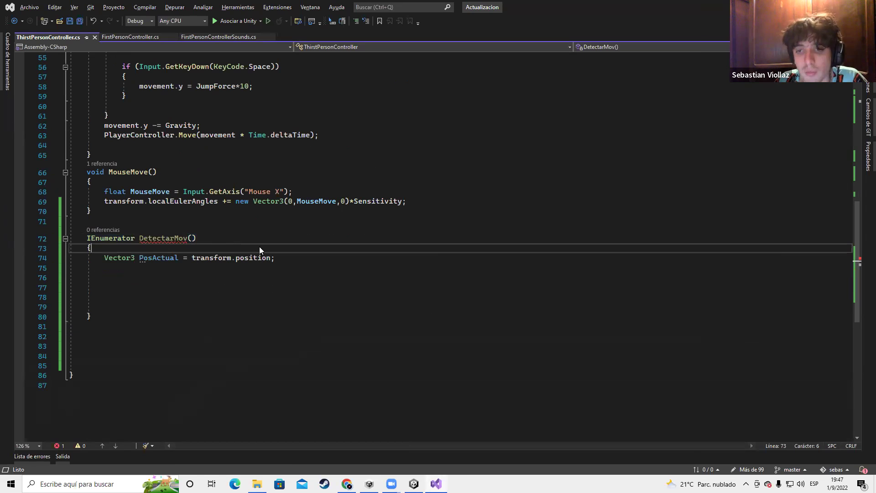
key("alt+Tab")
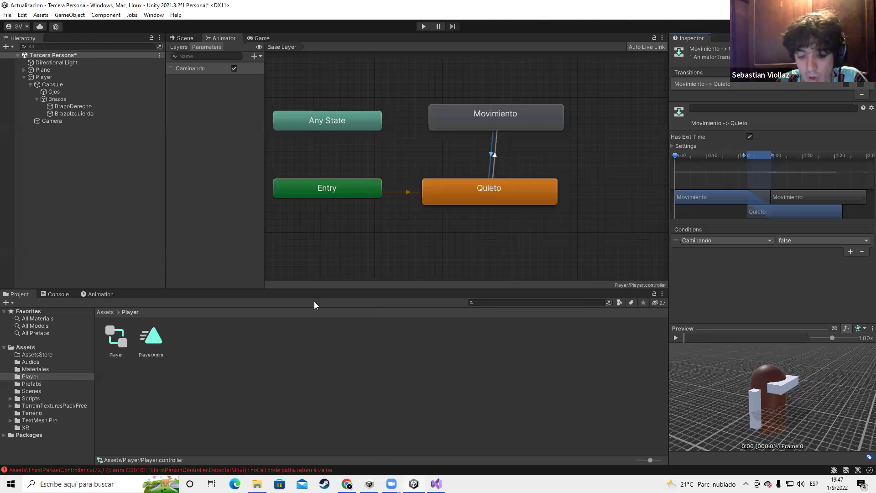
key("super")
Launch Paint and draw a tall rectangle representing a page
type("paint")
key("Return")
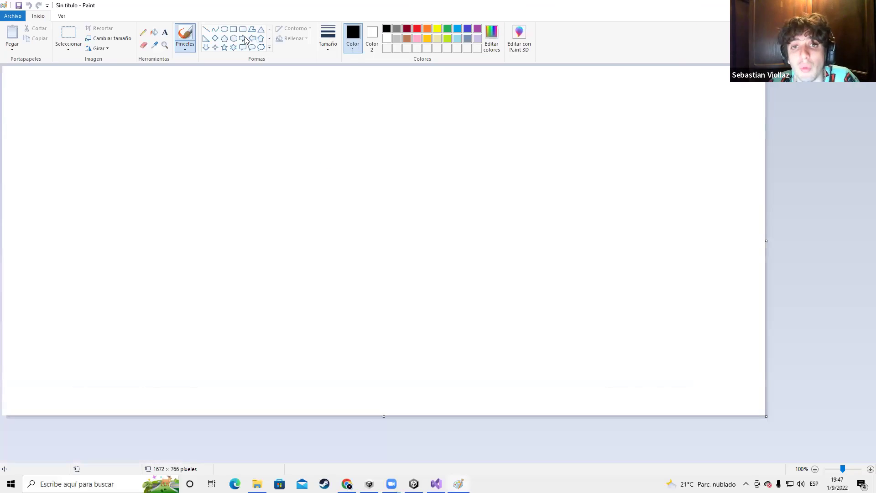
left_click(233, 28)
mouse_move(135, 75)
left_mouse_down()
mouse_move(314, 276)
mouse_move(304, 297)
left_mouse_up()
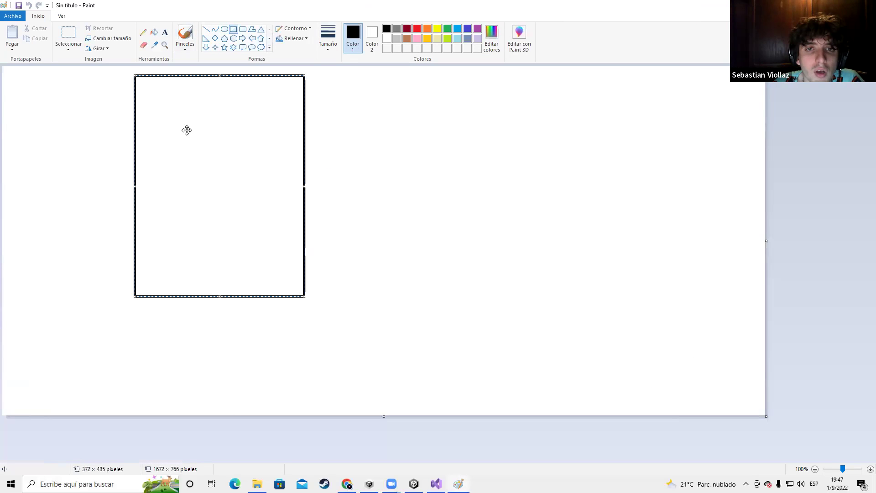
Fill the page with short horizontal lines like text
left_click(206, 29)
left_click_drag(148, 96, 237, 99)
left_click_drag(150, 118, 229, 119)
left_click_drag(149, 145, 236, 147)
left_click_drag(161, 178, 222, 175)
left_click_drag(155, 202, 223, 208)
left_click_drag(154, 227, 205, 229)
mouse_move(157, 247)
left_mouse_down()
mouse_move(189, 250)
mouse_move(196, 272)
left_mouse_up()
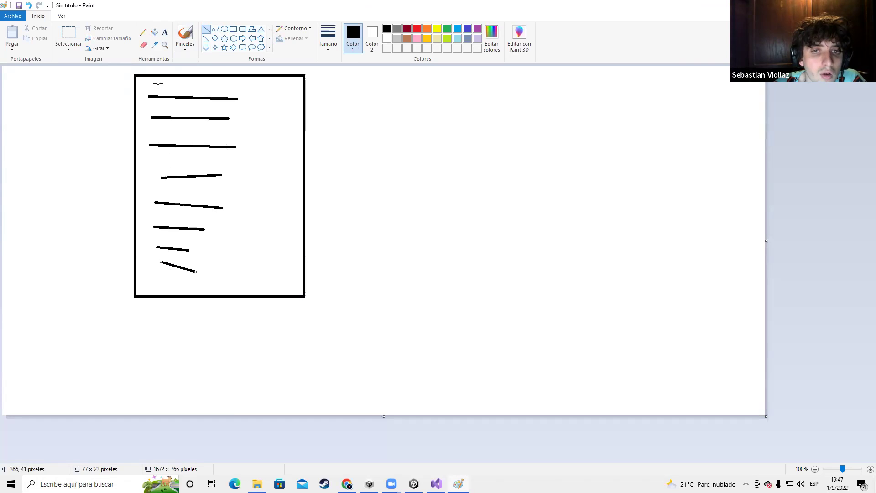
Draw an arrow left of the page, undo it, and switch back to Visual Studio
mouse_move(118, 75)
left_mouse_down()
mouse_move(112, 268)
mouse_move(102, 268)
left_mouse_up()
left_click_drag(112, 270, 124, 244)
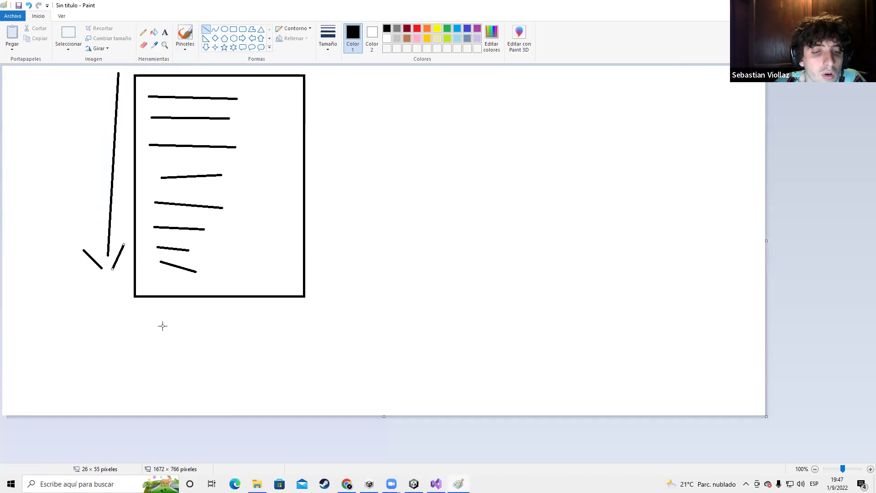
key("ctrl+z")
key("ctrl+z")
key("ctrl+z")
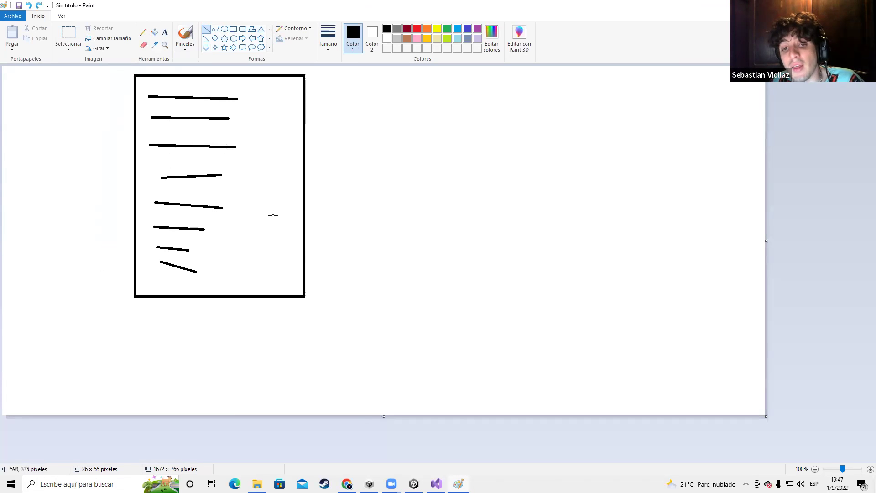
key("alt+Tab")
key("alt+Tab")
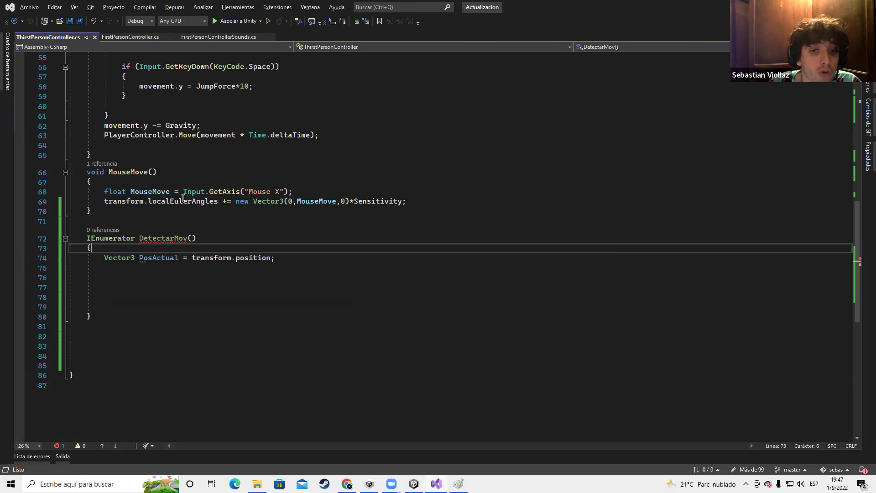
Back in Paint, draw a vertical arrow to the left of the page rectangle
key("alt+Tab")
key("alt+Tab")
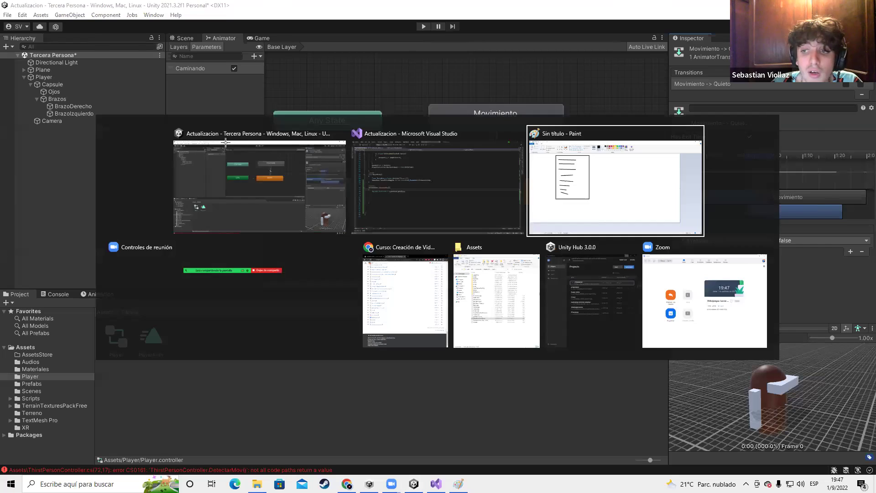
mouse_move(97, 190)
left_mouse_down()
mouse_move(93, 277)
mouse_move(69, 163)
mouse_move(75, 83)
left_mouse_up()
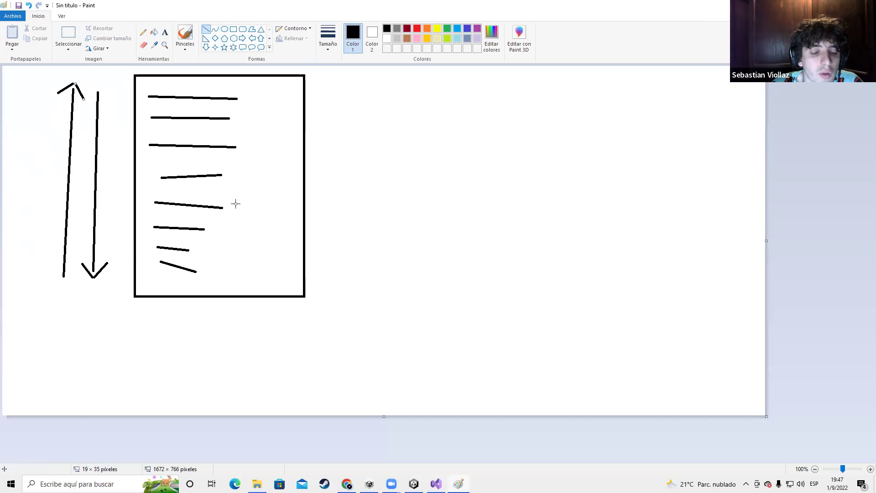
Switch briefly to the Visual Studio code, then return to the Paint sketch
key("alt+Tab")
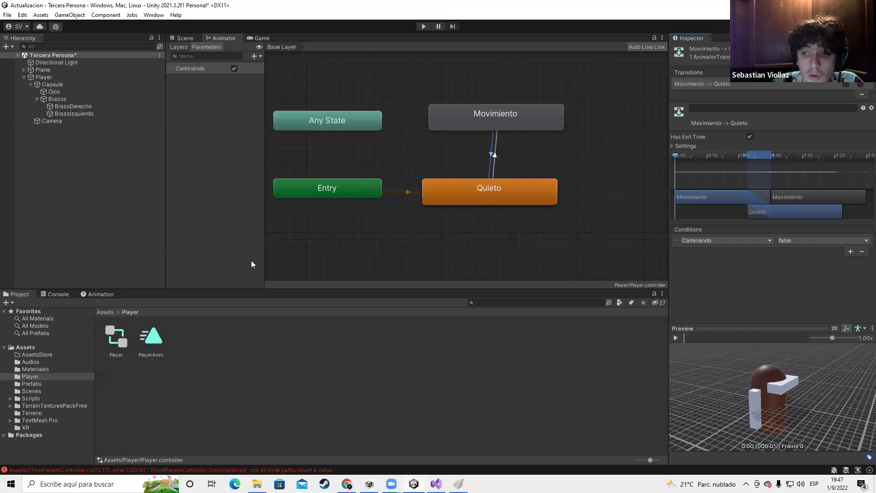
key("alt+Tab")
key("Tab")
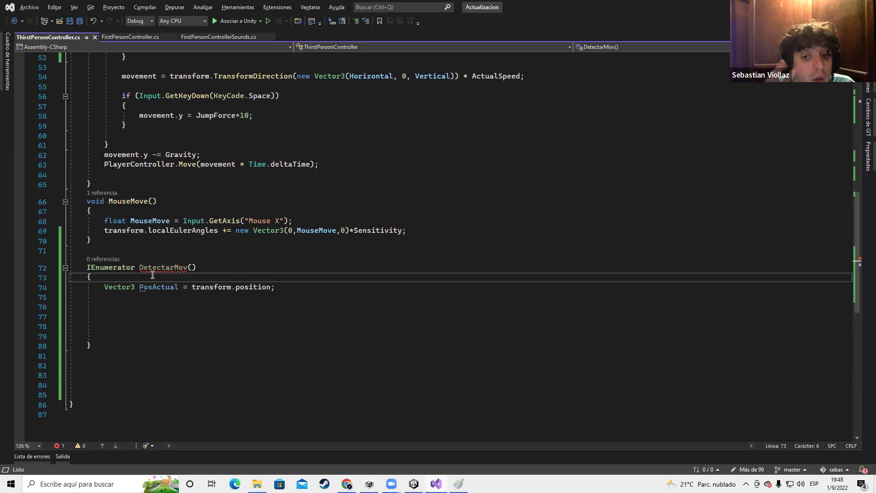
key("alt+Tab")
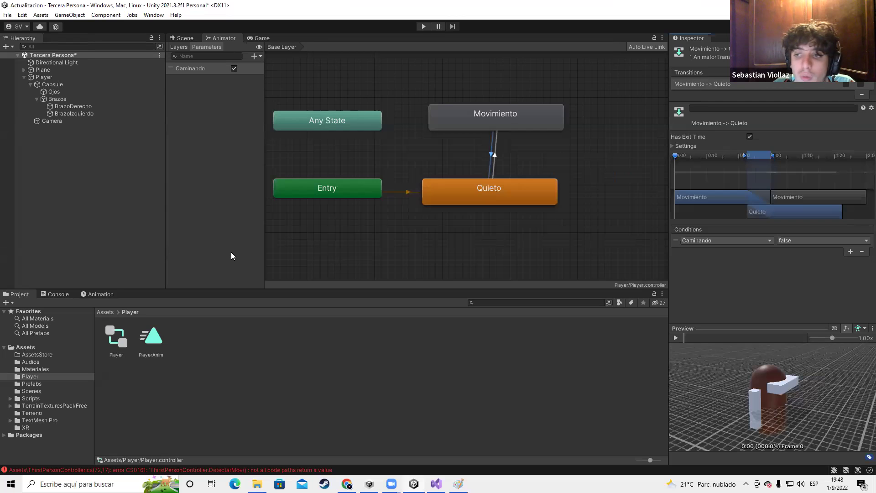
key("alt+Tab")
With a red pencil, circle the fifth line on the page
left_click(417, 29)
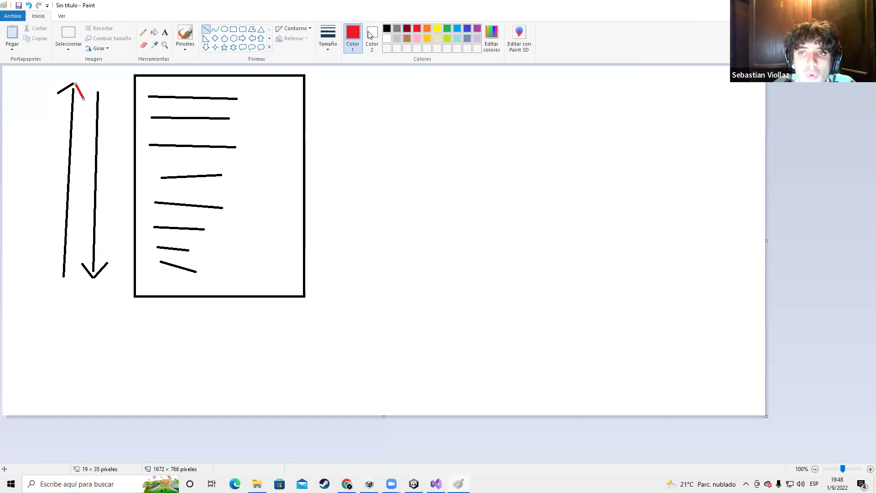
left_click(143, 32)
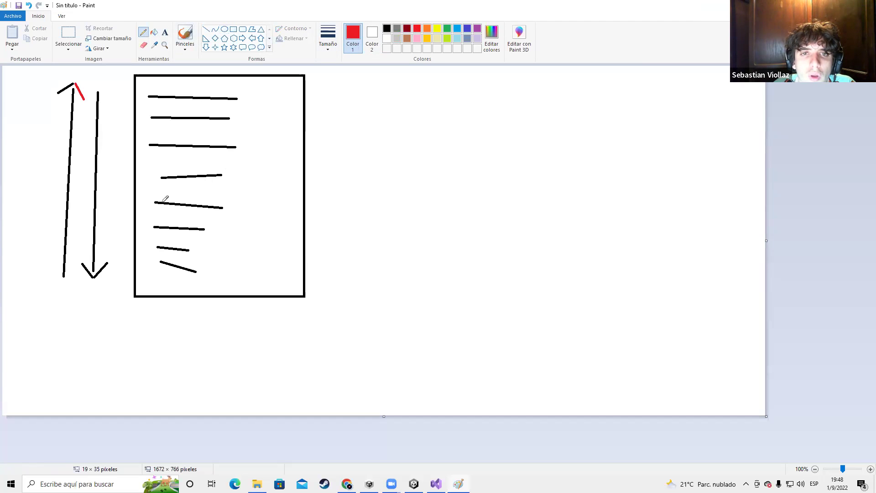
mouse_move(155, 194)
left_mouse_down()
mouse_move(161, 213)
mouse_move(234, 206)
mouse_move(158, 189)
left_mouse_up()
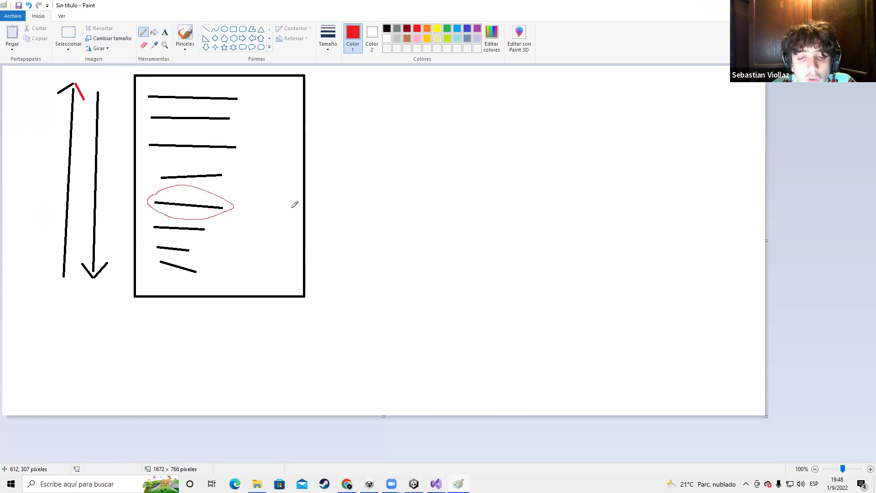
key("ctrl+z")
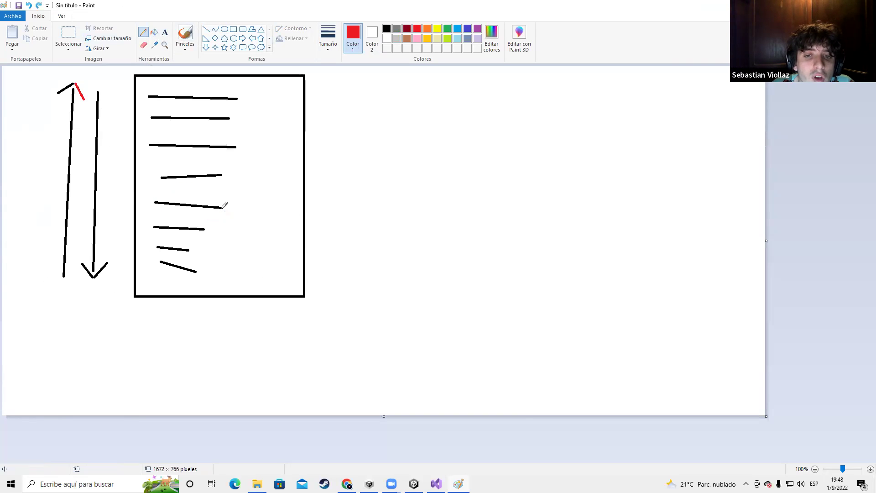
mouse_move(228, 193)
left_mouse_down()
mouse_move(171, 187)
mouse_move(157, 207)
mouse_move(227, 213)
mouse_move(223, 195)
mouse_move(341, 179)
mouse_move(324, 173)
left_mouse_up()
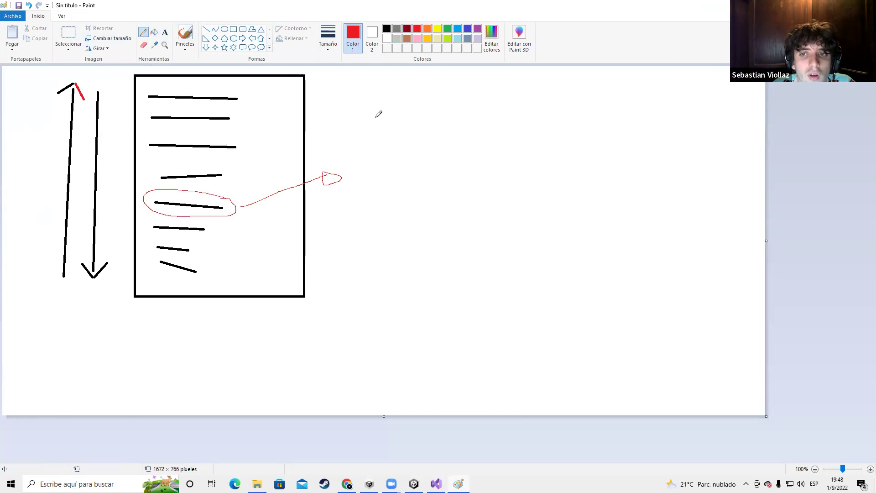
Draw a red box right of the page, then close Paint without saving
left_click(234, 30)
left_click_drag(364, 143, 438, 239)
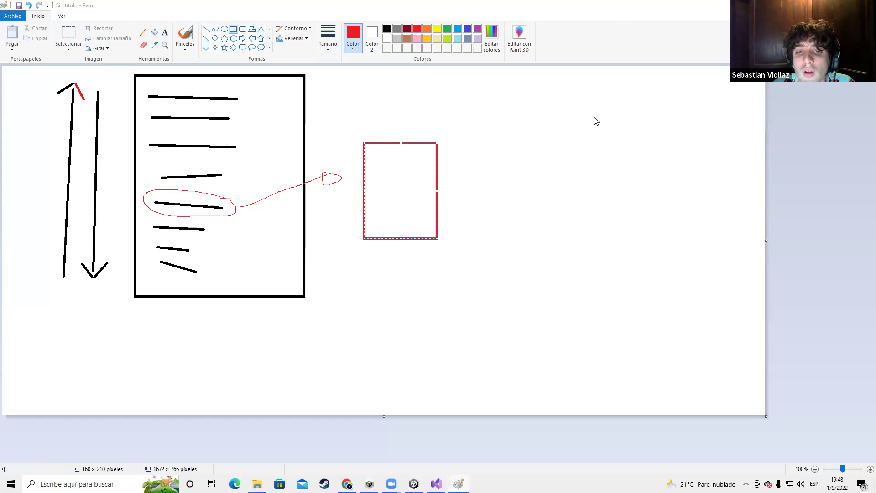
key("alt+F4")
key("Tab")
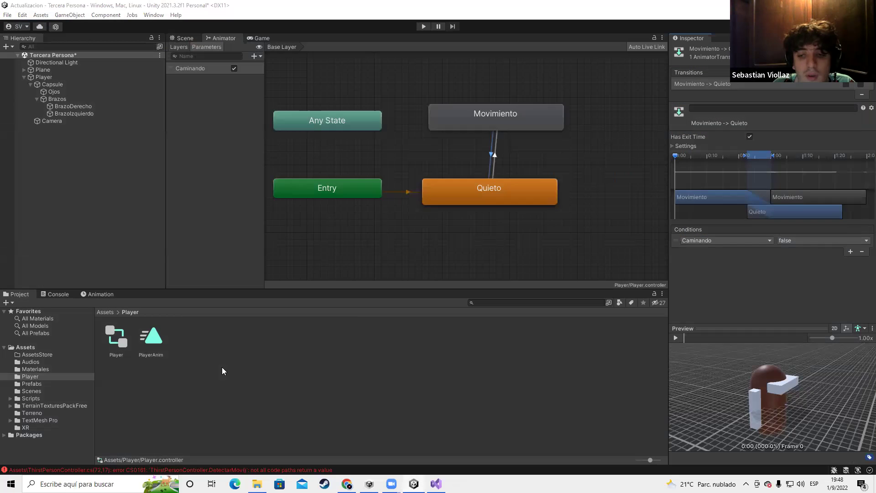
key("alt+Tab")
Review the DetectarMov coroutine and add a new line after the PosActual statement
left_click(343, 184)
left_click(157, 267)
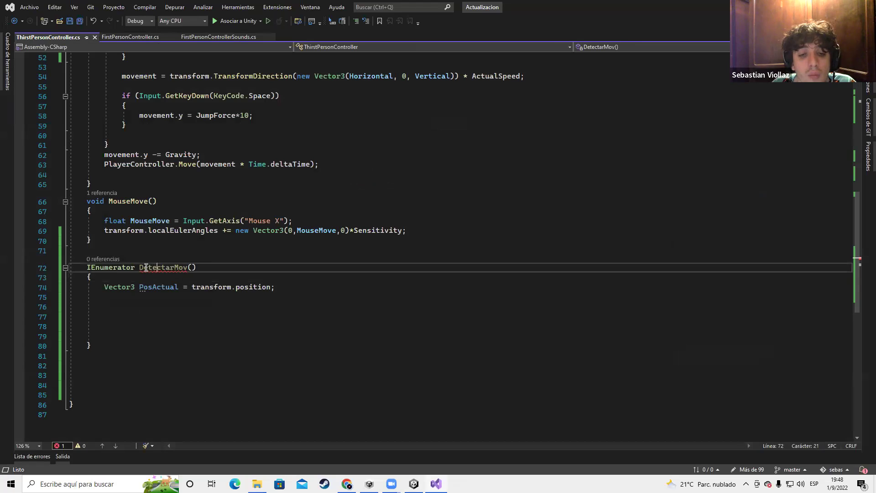
left_click_drag(87, 267, 169, 345)
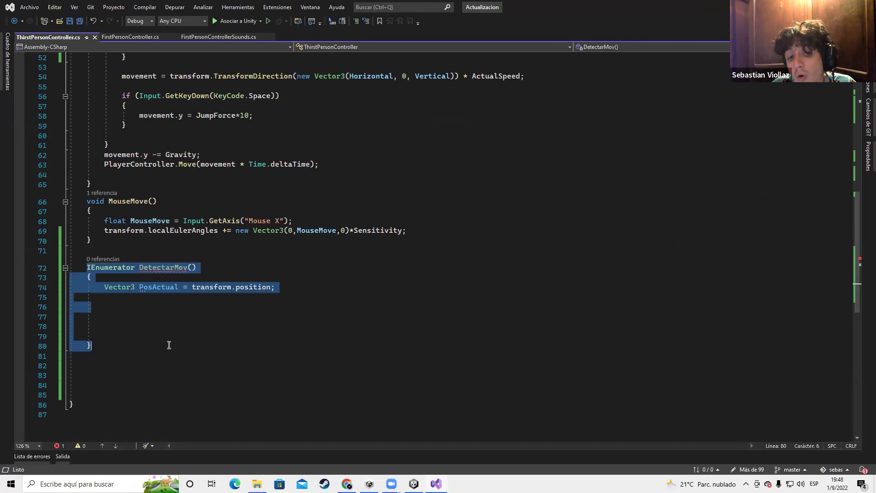
left_click(161, 307)
key("Up")
key("Up")
key("End")
key("Home")
key("shift+Home")
key("shift+End")
left_click(282, 289)
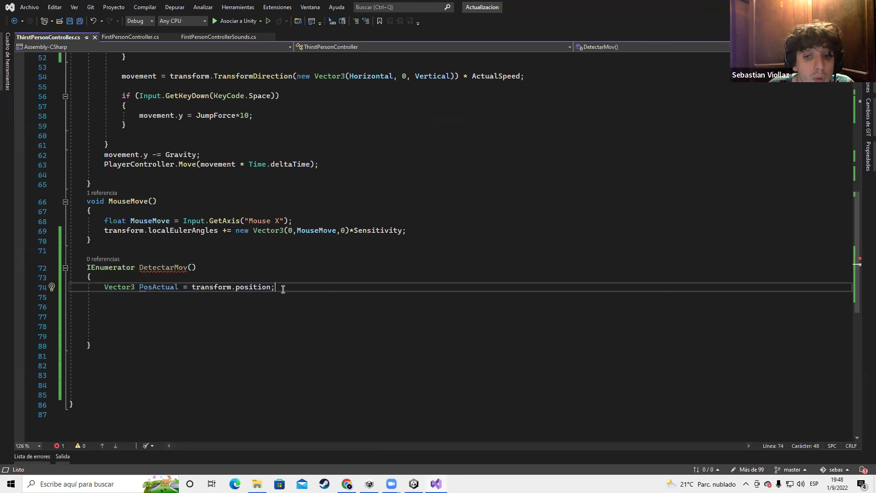
key("Return")
key("Return")
Add yield return WaitForSeconds(1); to DetectarMov and save
type("yield")
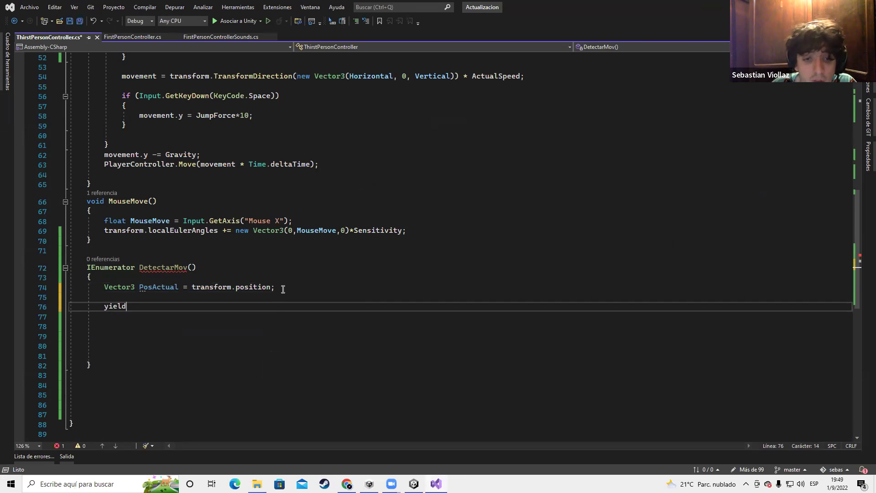
type(" return ")
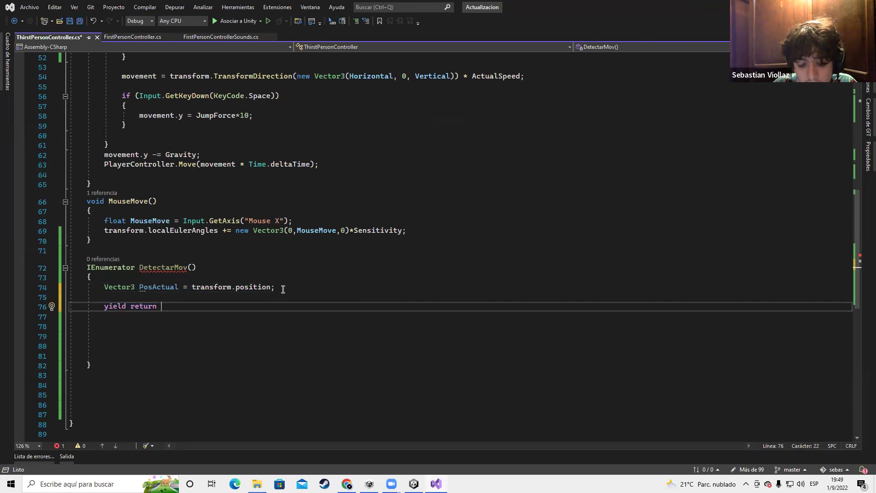
type("wAIT")
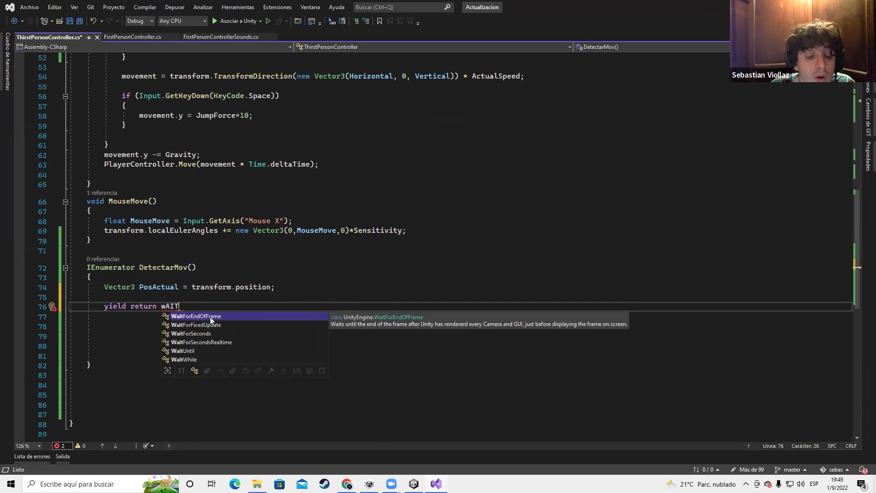
double_click(203, 334)
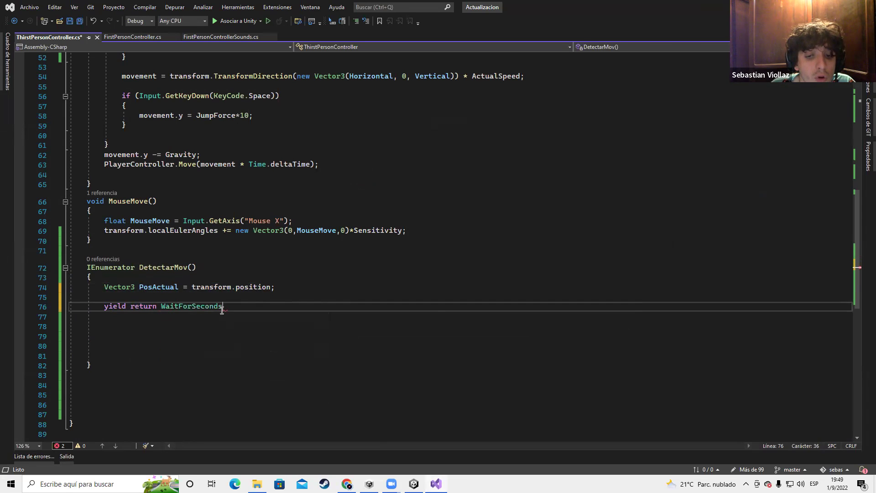
type("(1")
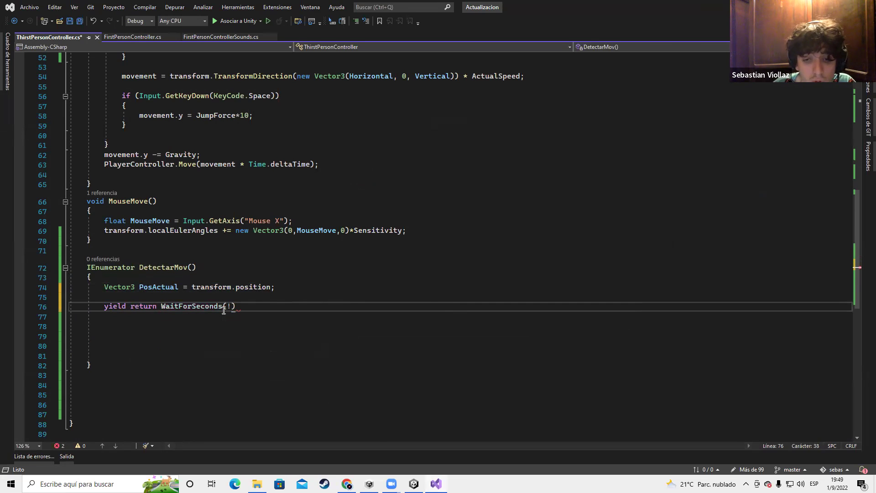
type(");")
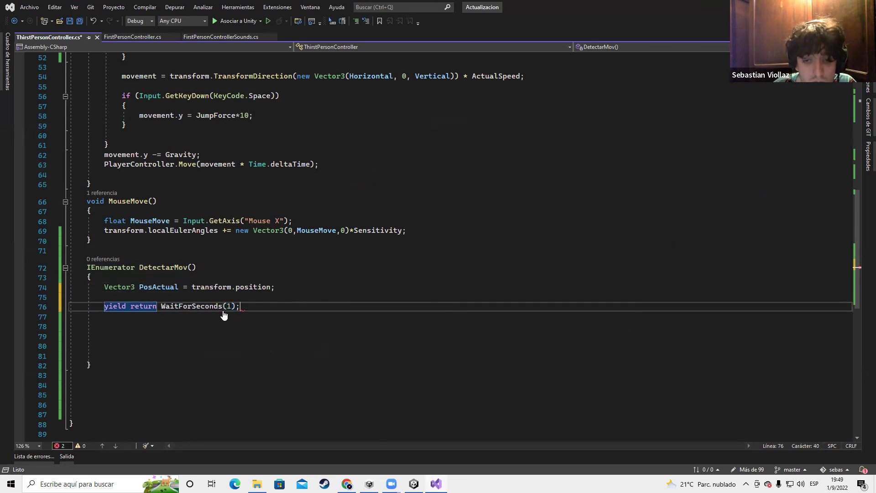
key("ctrl+s")
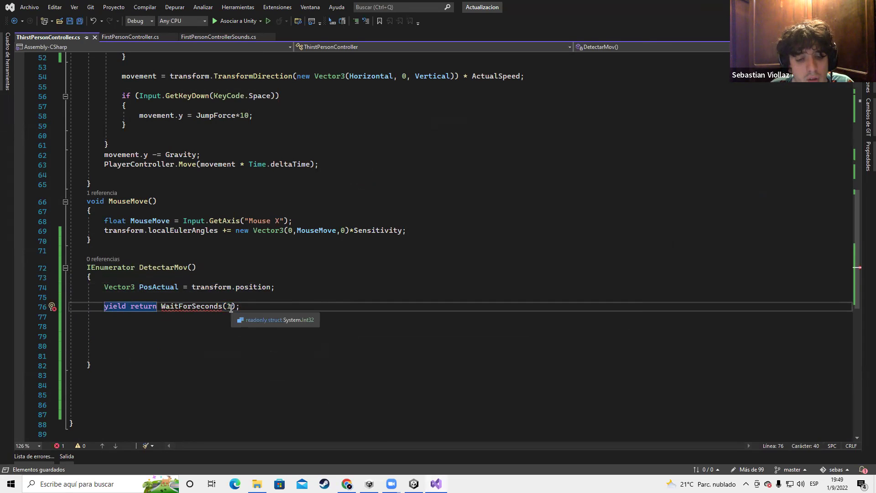
Insert the lowercase new keyword to read yield return new WaitForSeconds(1);
mouse_move(197, 307)
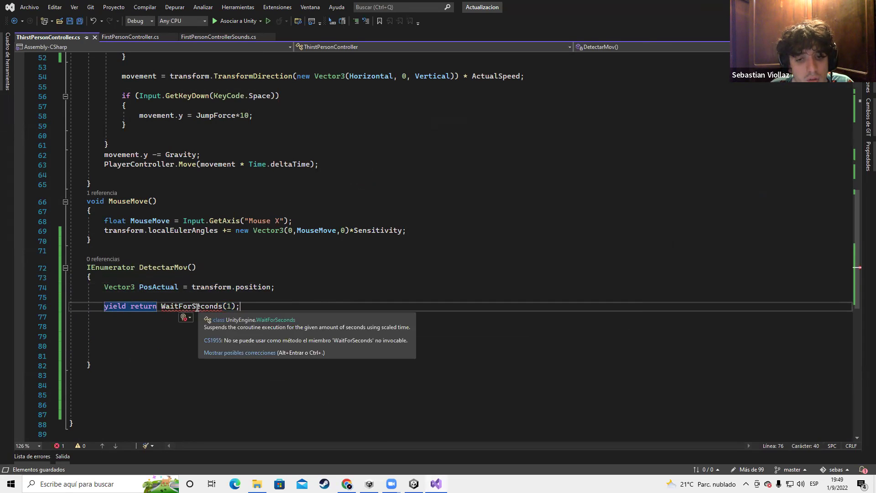
left_click(162, 306)
type("NEW")
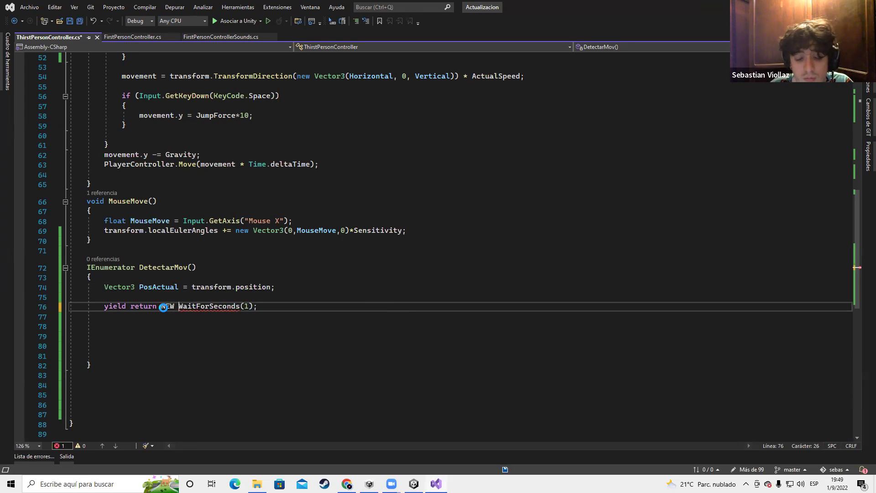
key("ctrl+a")
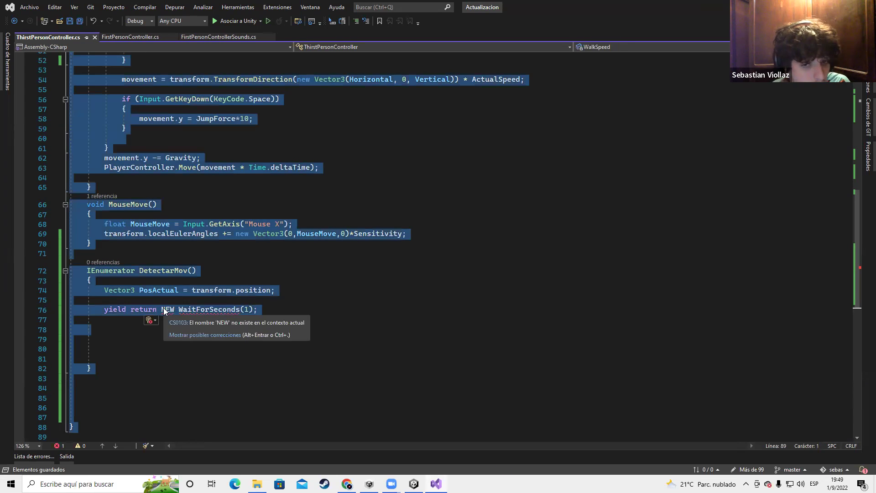
left_click(176, 310)
key("BackSpace")
key("BackSpace")
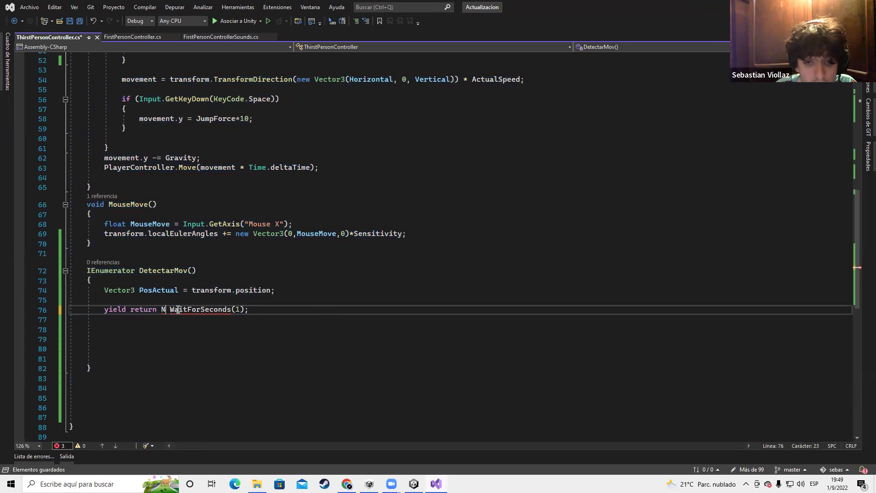
key("BackSpace")
type("N")
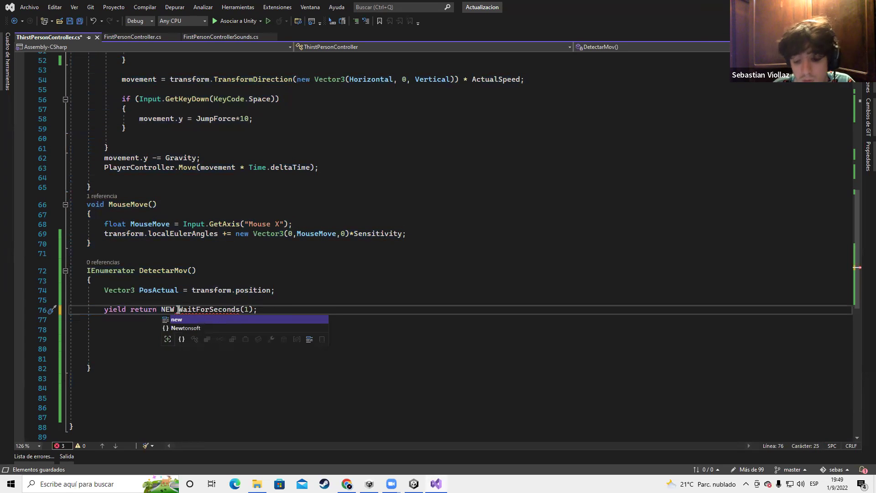
type("ew")
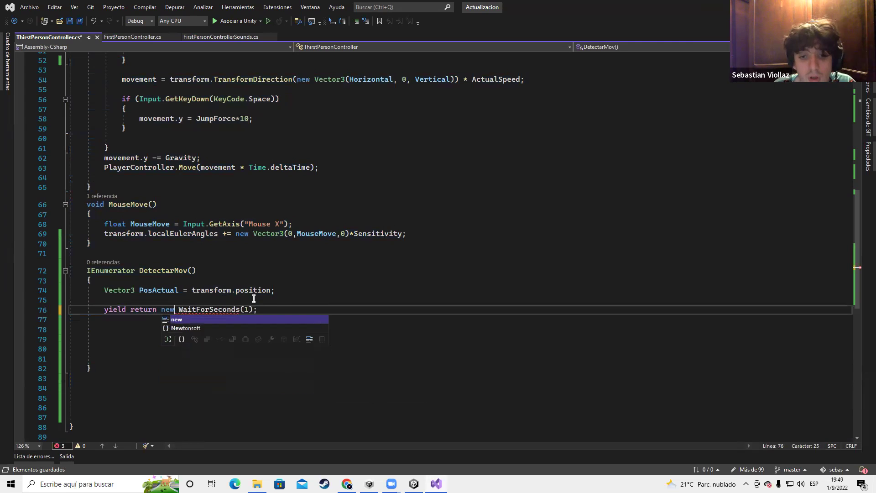
left_click(287, 310)
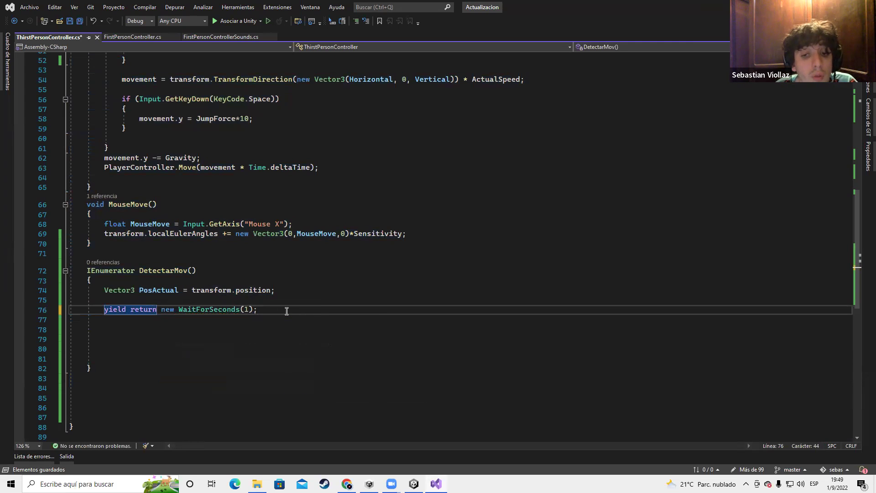
key("Return")
key("Return")
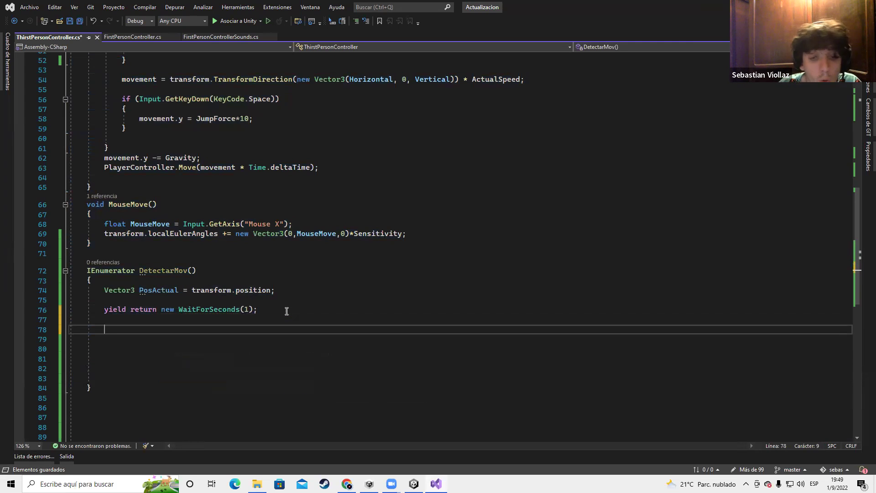
Declare Vector3 SegundaPos = transform.position; after the wait in DetectarMov
type("Vec")
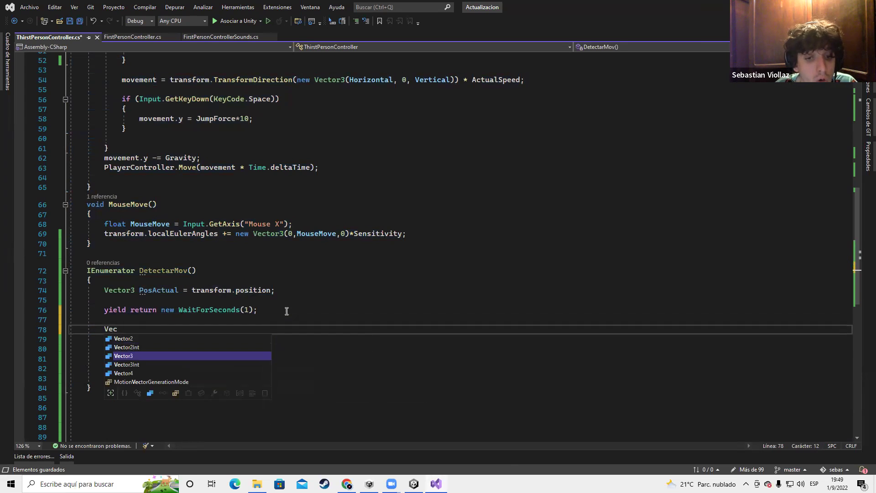
type("tor3 Segunfo")
key("BackSpace")
type("daPos")
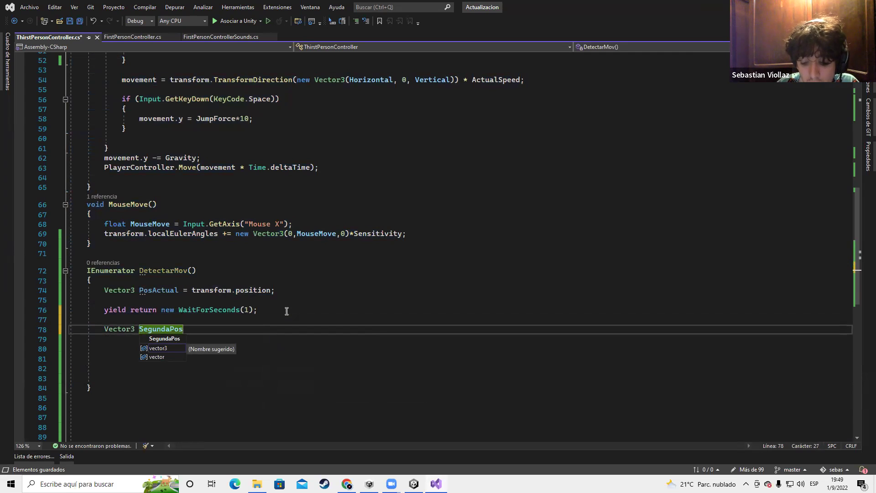
type(" = tr")
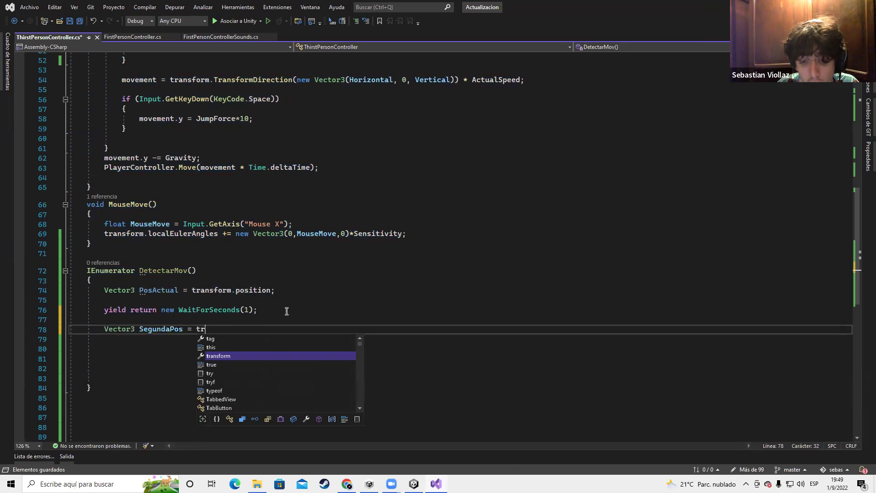
type("ansform.")
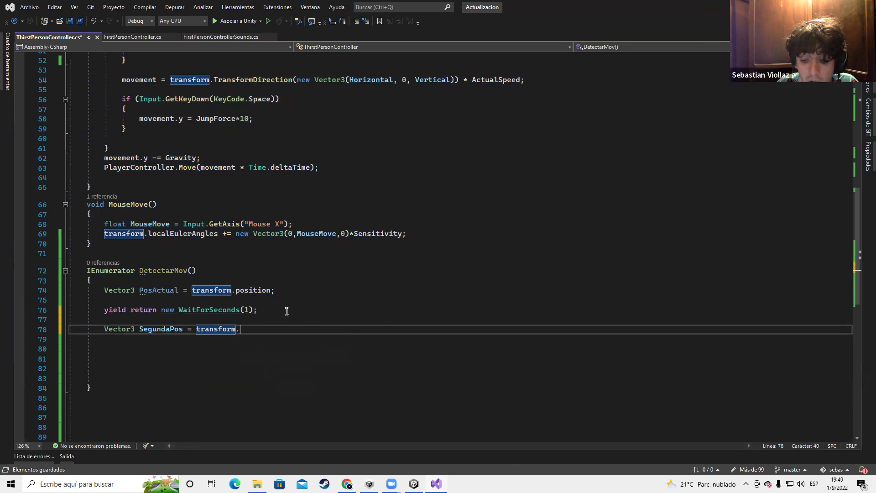
type("position;")
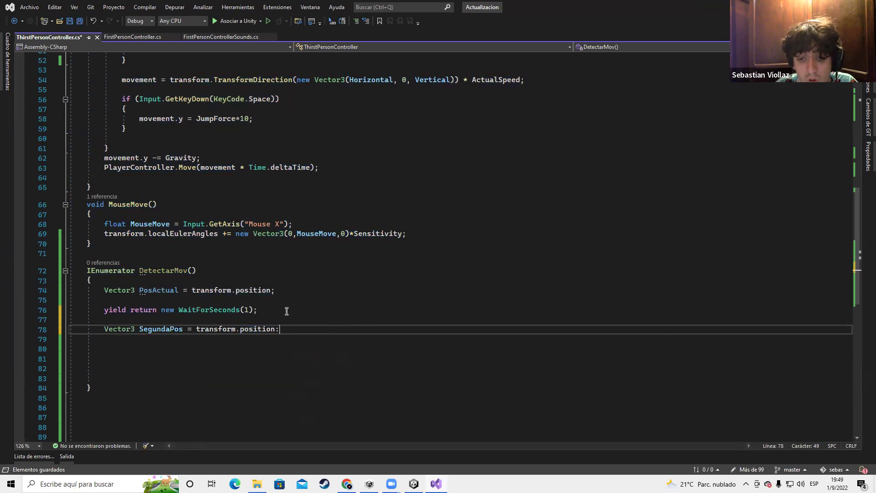
key("Return")
key("Return")
key("Return")
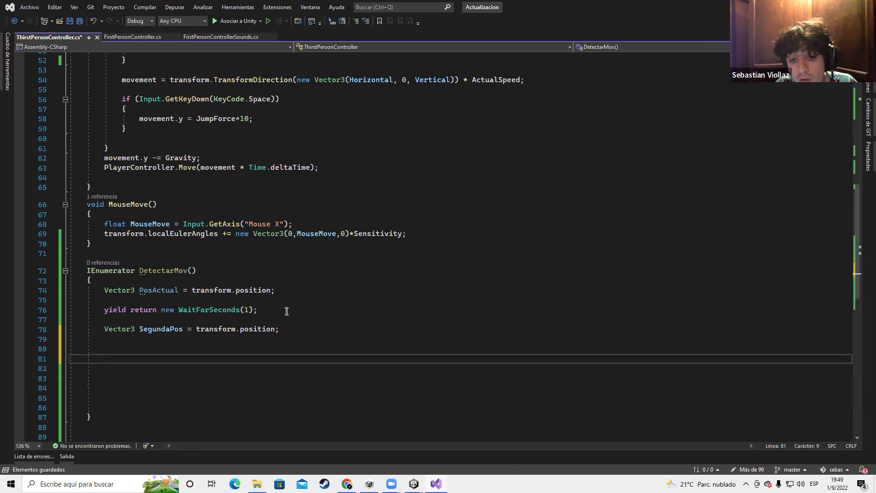
Rename PosActual to PosAnterior and open an if (PosAnterior == SegundaPos) block
type("if(")
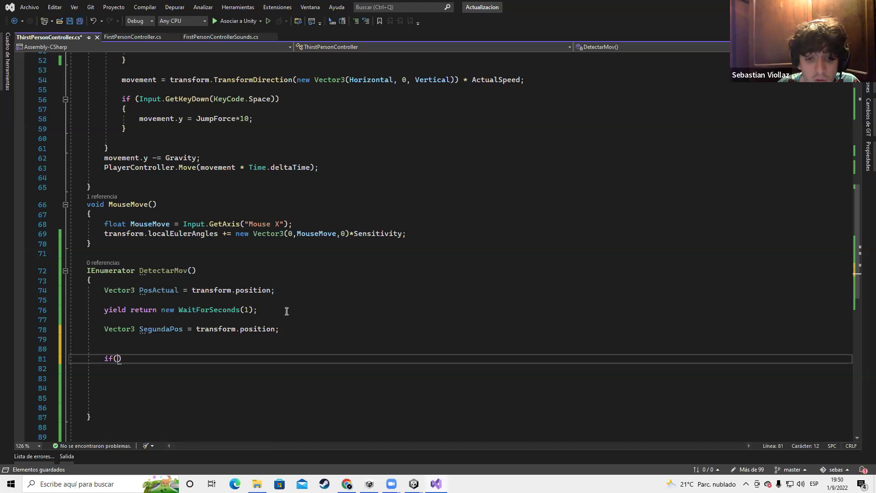
type("Pos")
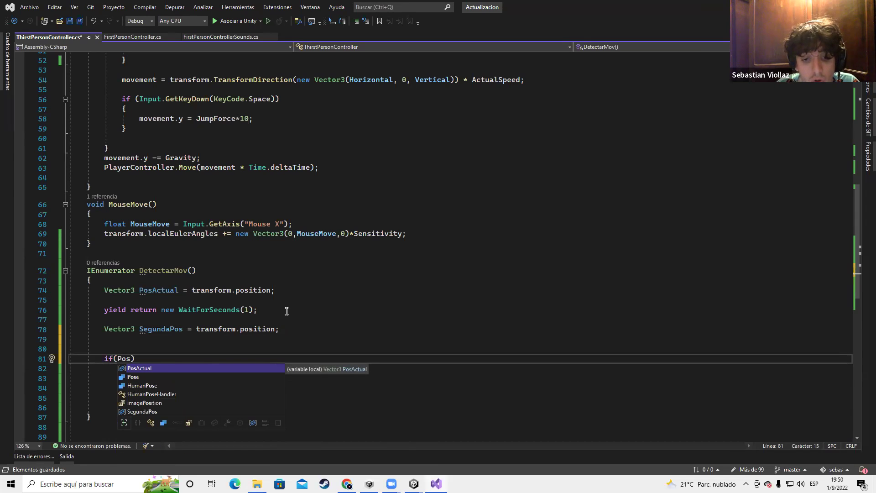
double_click(158, 289)
type("Pos")
type("Anteio")
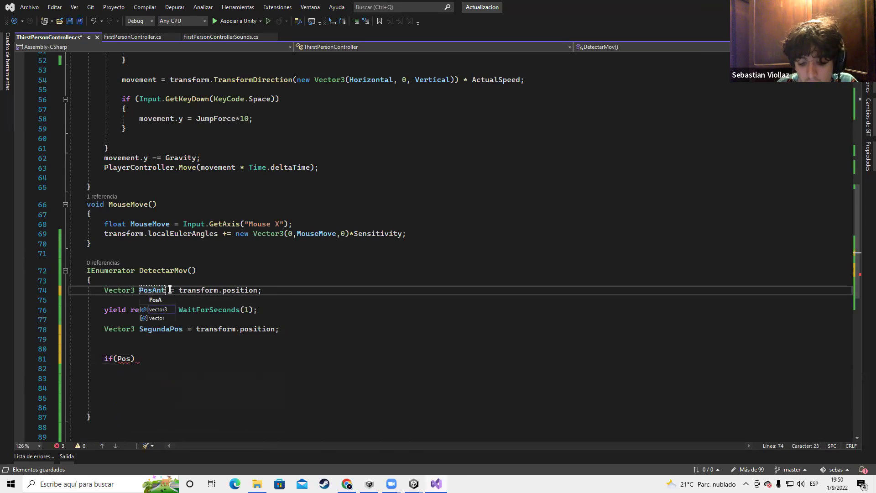
key("BackSpace")
key("BackSpace")
type("rior")
left_click(169, 332)
left_click(132, 358)
type("Anterior == ")
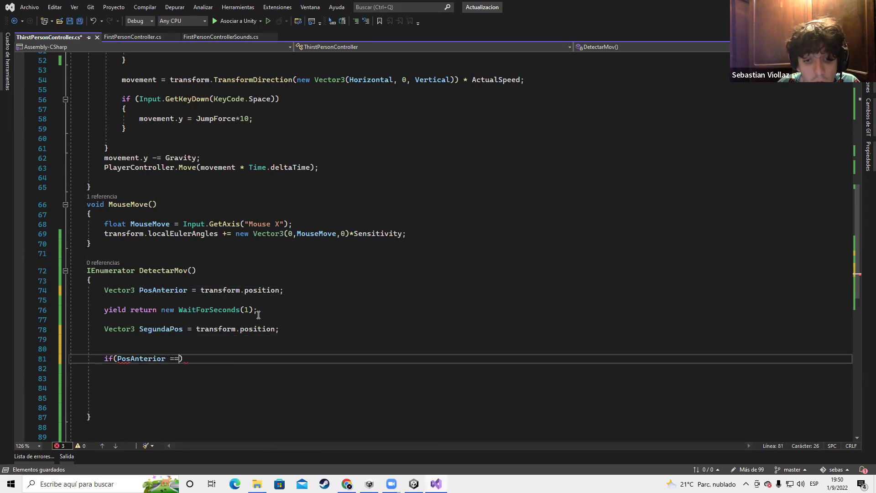
type("SegundaPos)")
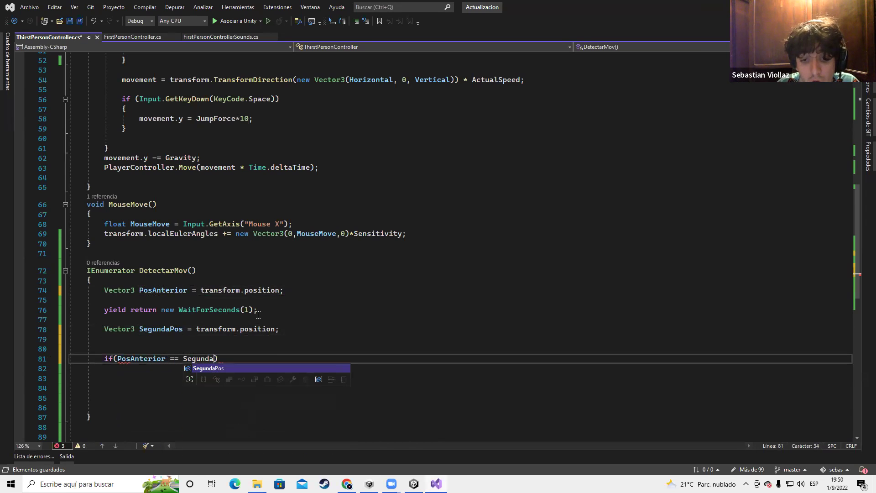
type("{")
key("Return")
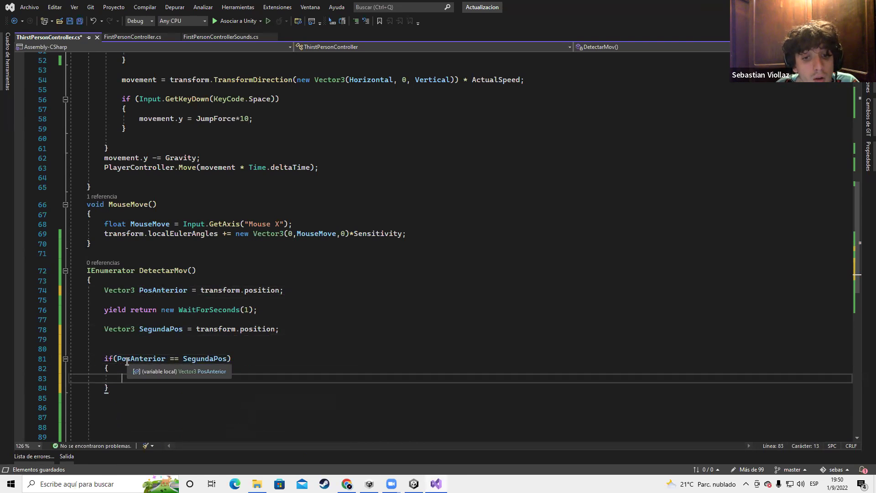
Set Caminanando = true; inside the if block and save the script
scroll(221, 278, "up", 14)
scroll(185, 170, "up", 3)
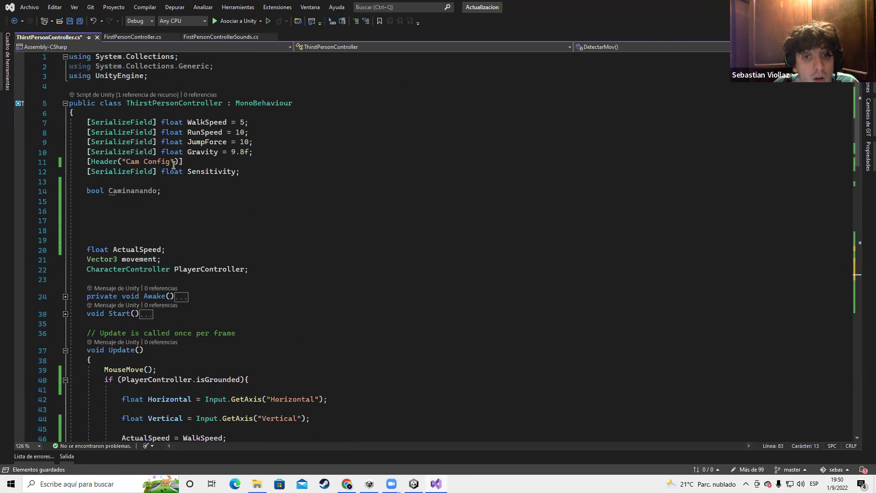
double_click(114, 190)
scroll(234, 263, "down", 17)
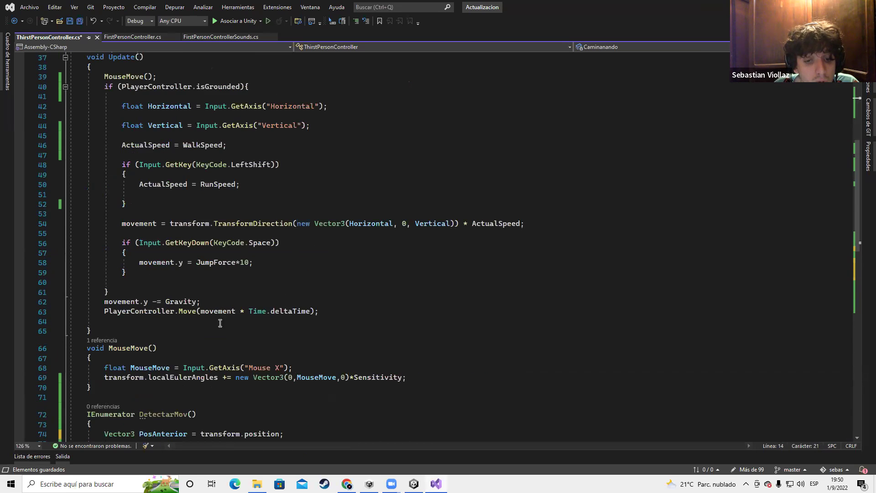
left_click(139, 290)
type("Caminanando = true;")
key("ctrl+s")
Add an empty else block after the if
left_click(136, 294)
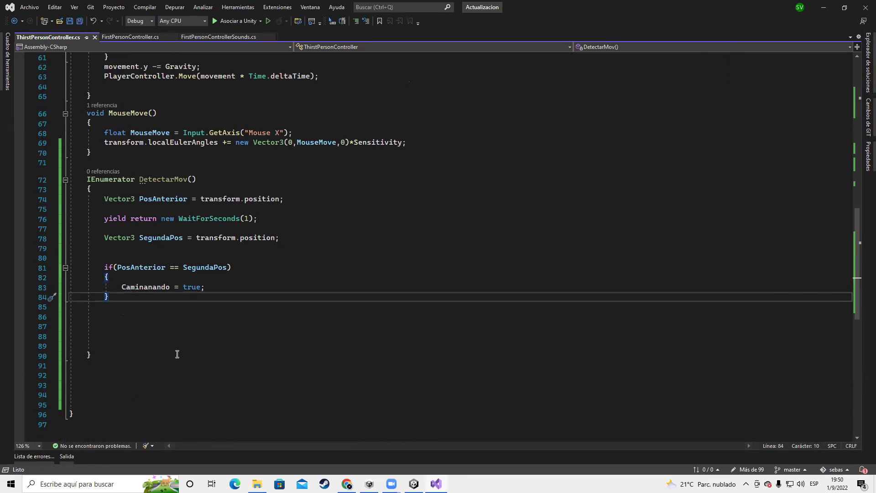
key("Return")
type("else {")
key("Return")
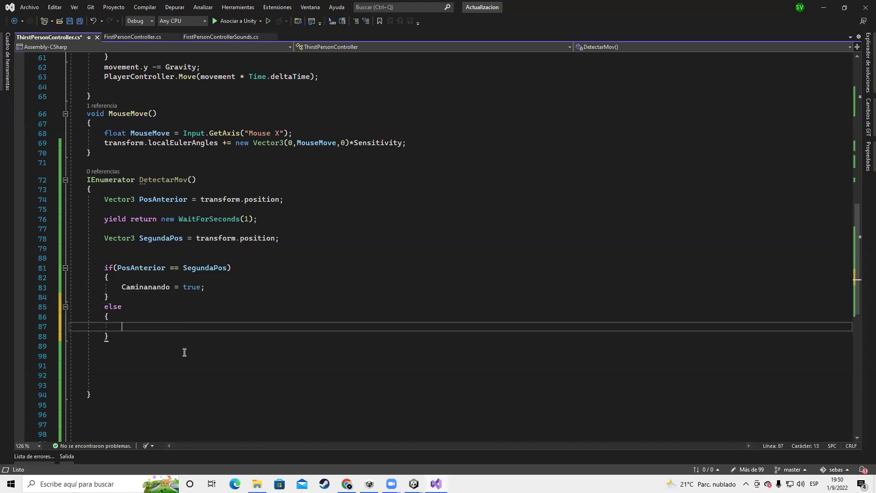
Check the Animator conditions in Unity, then prepare to change == to a not-equal test
double_click(173, 269)
key("ctrl+shift+Left")
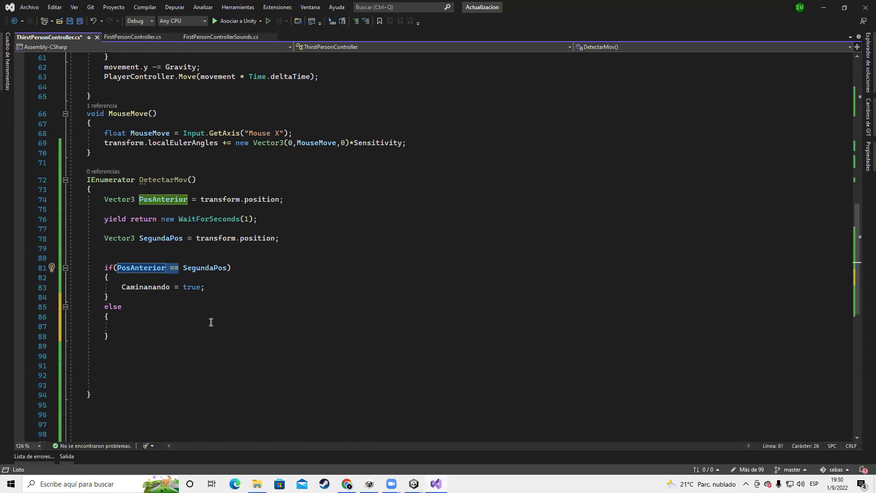
left_click(163, 318)
left_click_drag(121, 288, 203, 291)
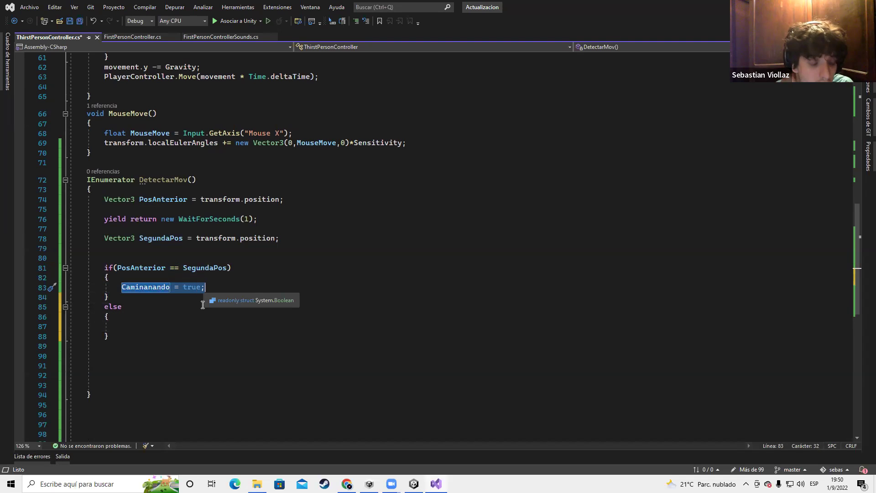
key("alt+Tab")
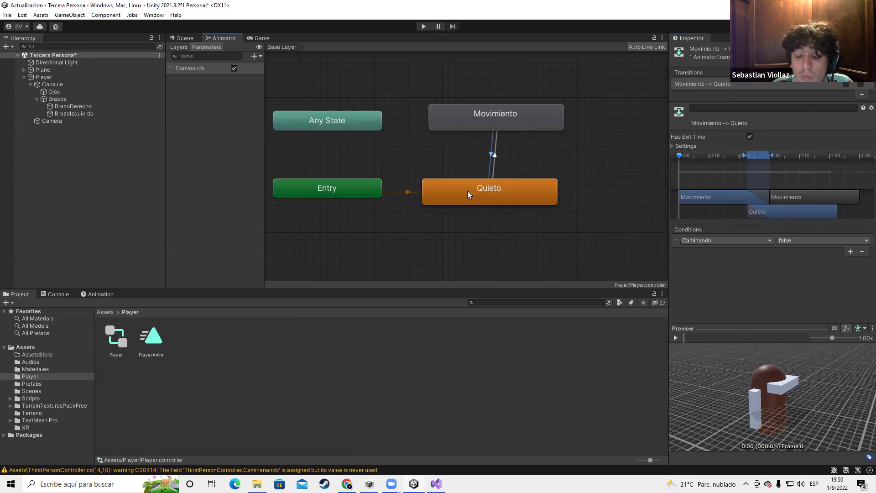
key("alt+Tab")
left_click_drag(113, 268, 167, 268)
left_click(179, 268)
key("Left")
Change the condition to PosAnterior != SegundaPos and save
key("BackSpace")
type("!")
key("ctrl+s")
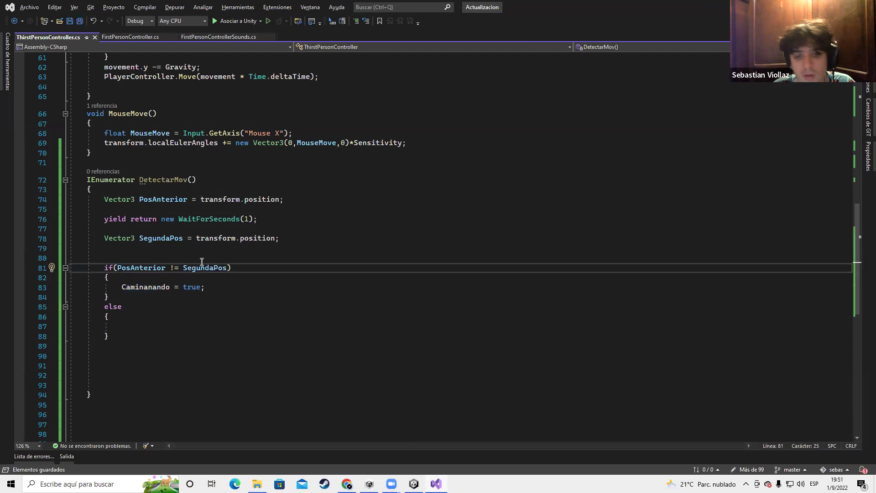
double_click(141, 268)
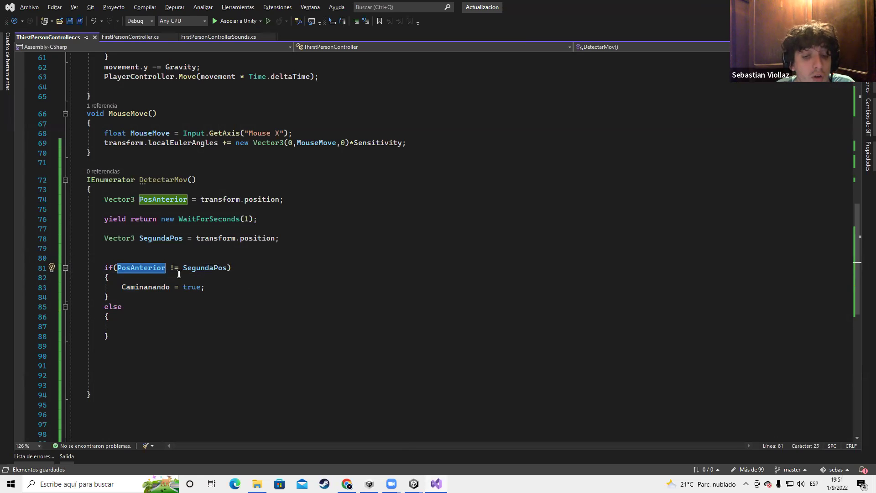
double_click(203, 268)
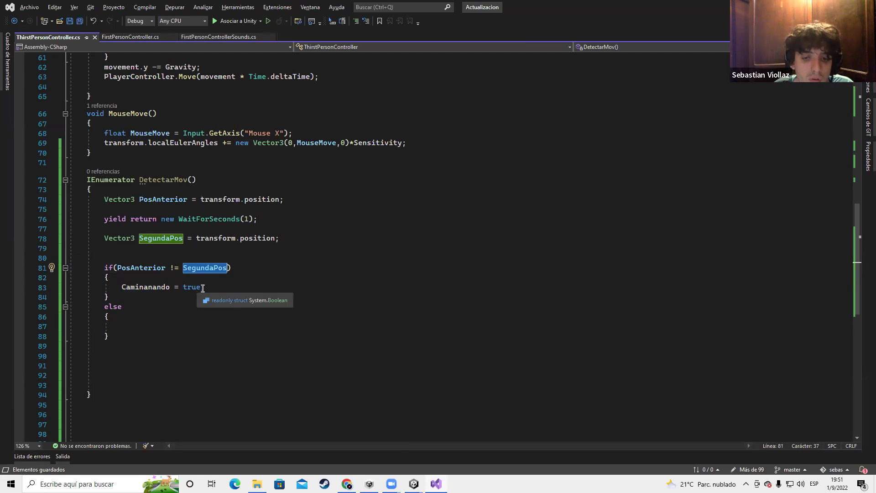
double_click(151, 287)
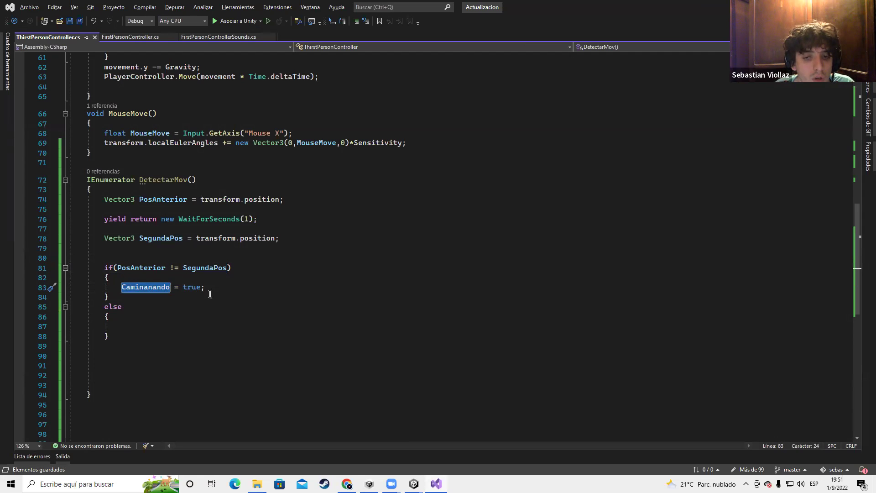
Set Caminanando = false; in the else block and save
left_click(121, 327)
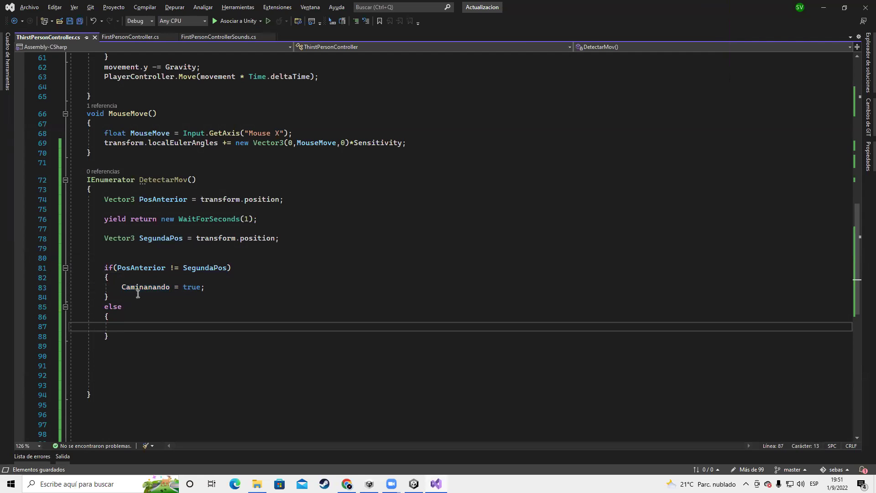
type("C")
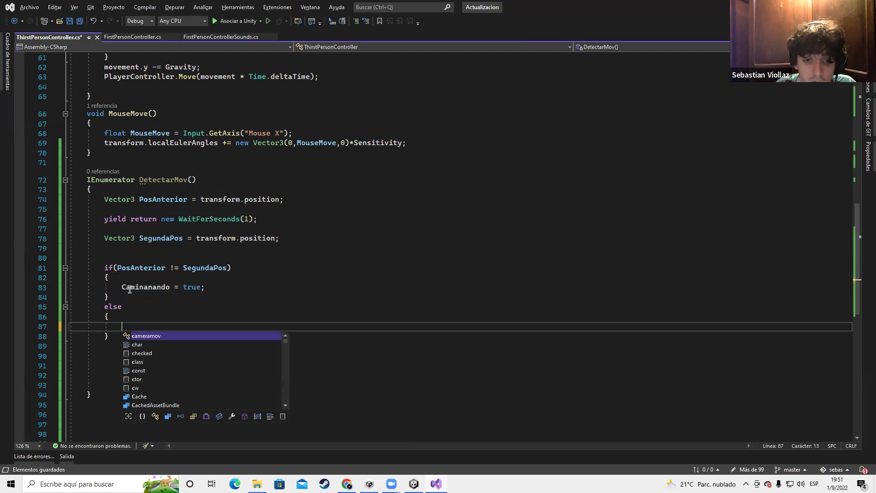
type("aminanando")
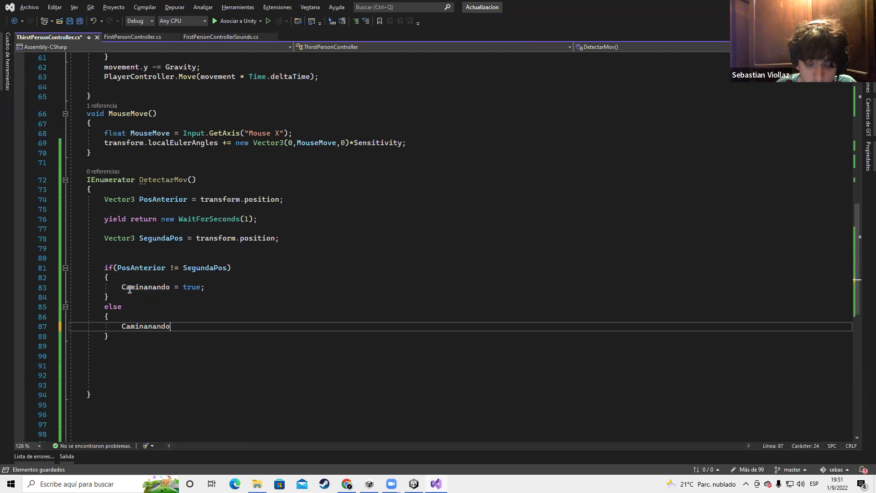
type(" = FindObjectsOfTypeIncludingAssets")
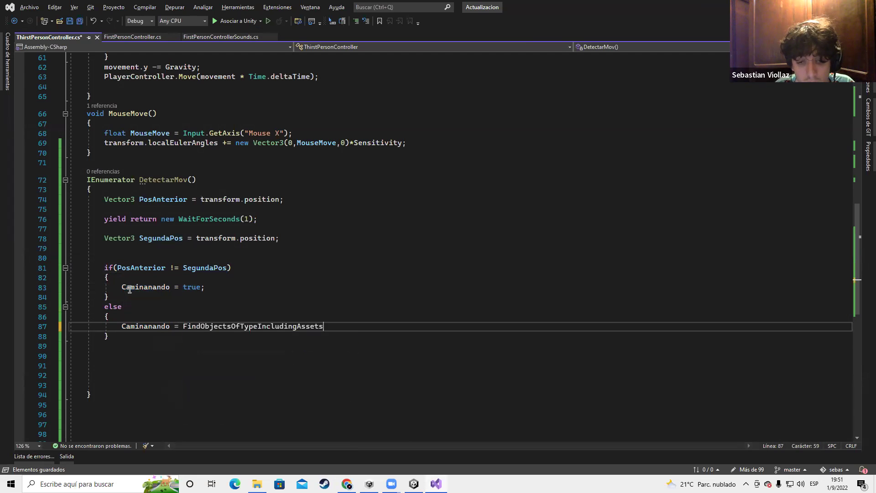
key("BackSpace")
key("BackSpace")
key("BackSpace")
key("BackSpace")
key("BackSpace")
key("BackSpace")
key("BackSpace")
key("BackSpace")
key("BackSpace")
key("BackSpace")
key("BackSpace")
key("BackSpace")
key("BackSpace")
key("BackSpace")
key("BackSpace")
key("BackSpace")
key("BackSpace")
key("BackSpace")
key("BackSpace")
key("BackSpace")
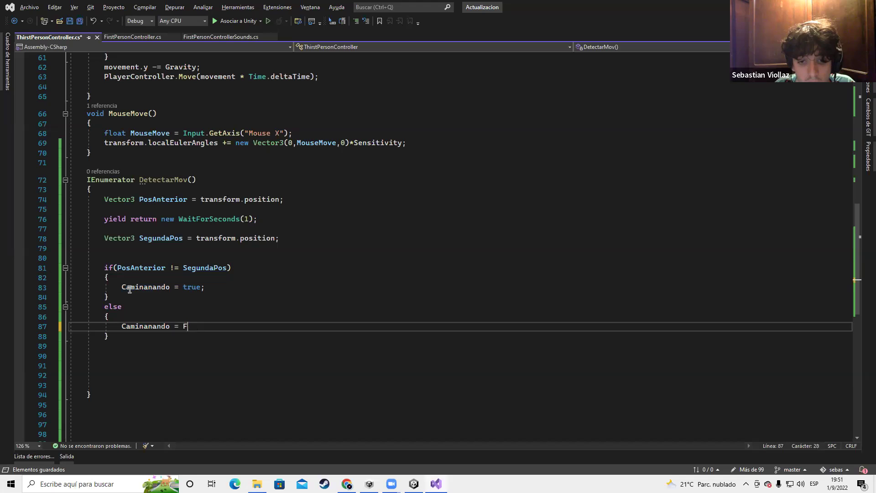
type("false;")
key("ctrl+s")
Replace WaitForSeconds(1) with WaitForEndOfFrame() in the yield line and save
left_click_drag(240, 219, 201, 218)
key("BackSpace")
key("BackSpace")
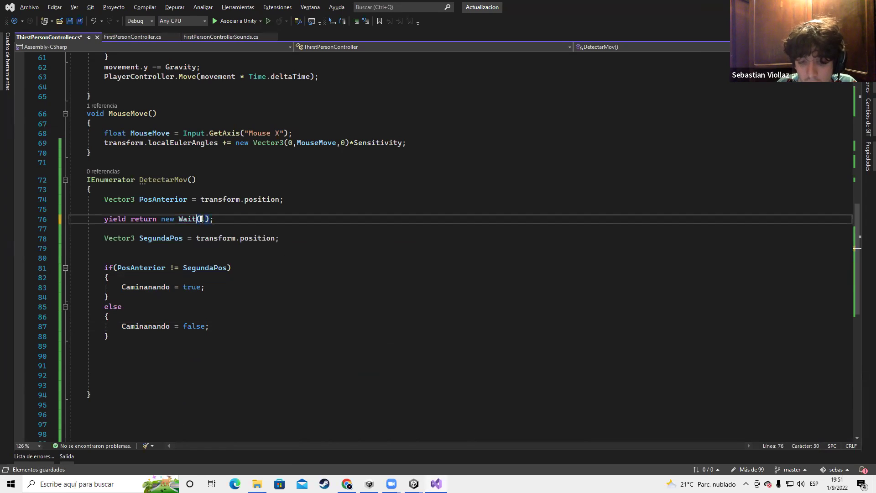
type("For")
key("Right")
key("Right")
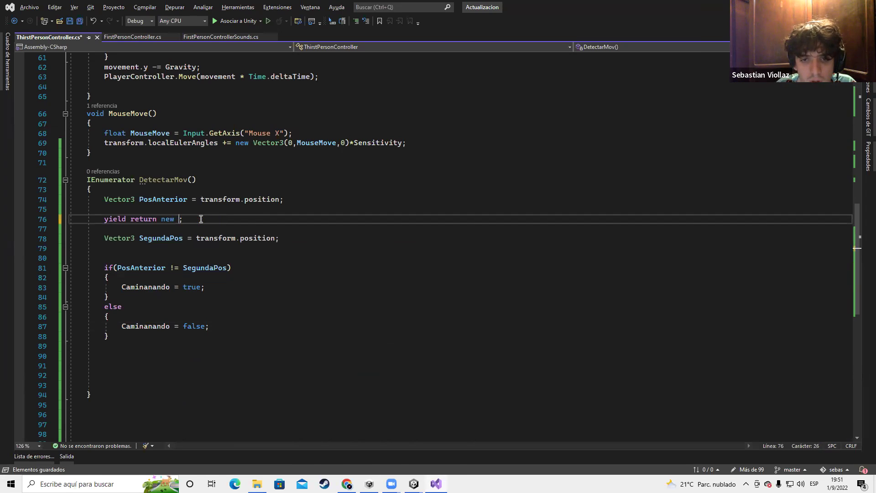
type("ait")
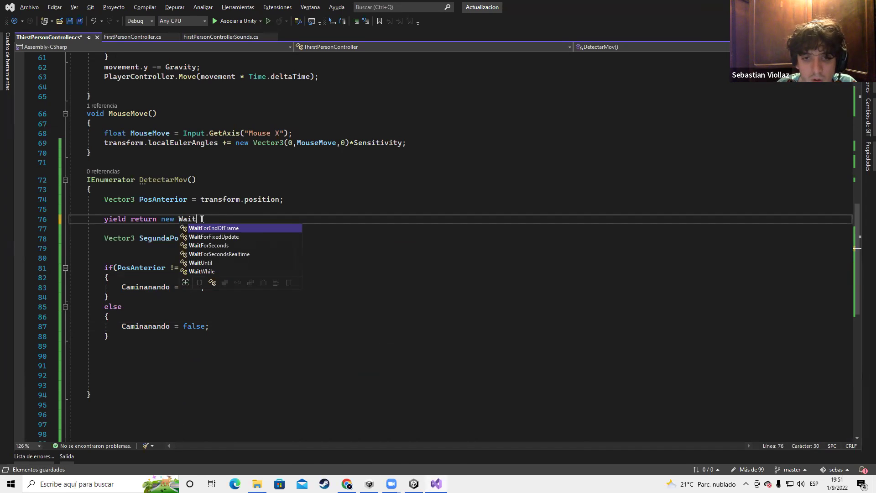
key("Tab")
type("();")
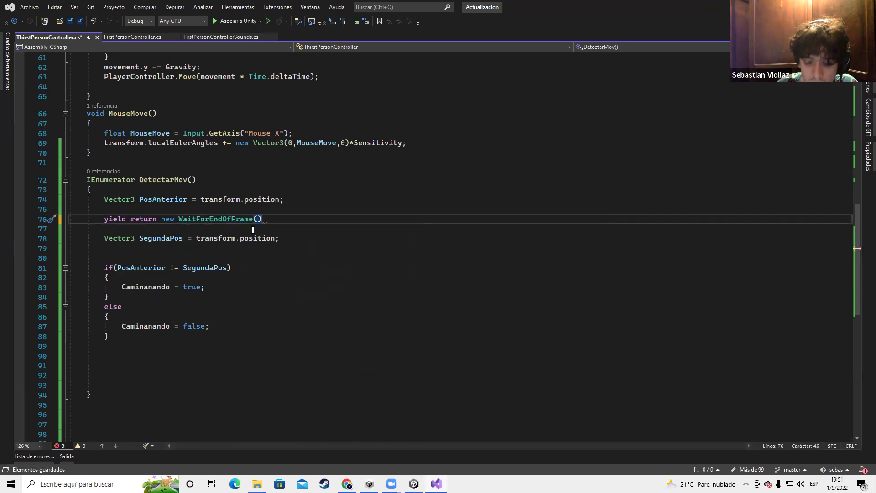
key("ctrl+s")
Remove the extra blank lines after the else block in DetectarMov
left_click(320, 298)
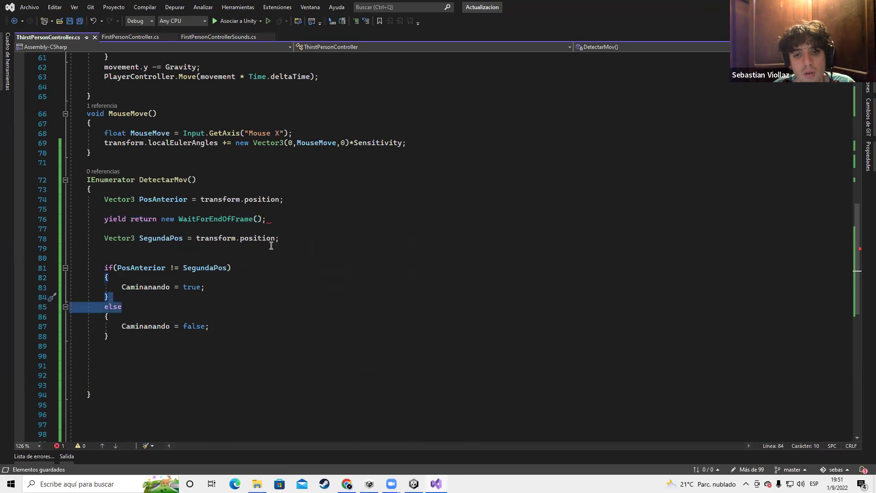
key("ctrl+minus")
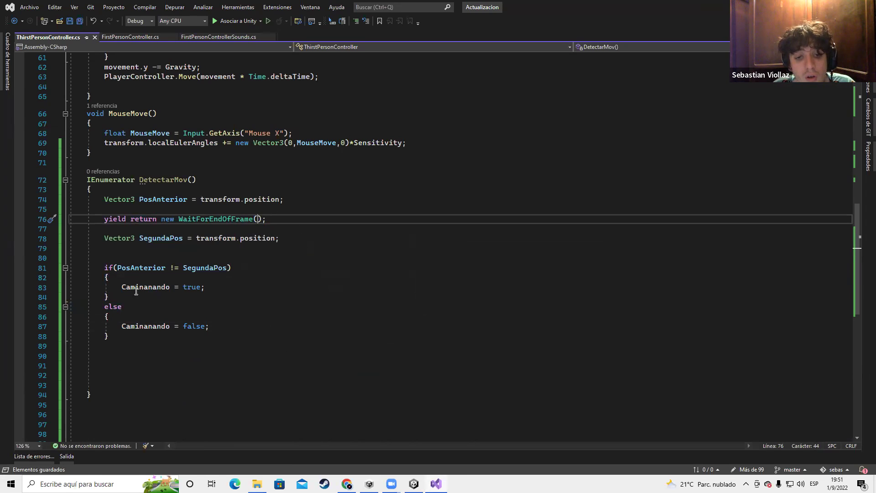
left_click(111, 361)
key("Delete")
key("Delete")
key("Delete")
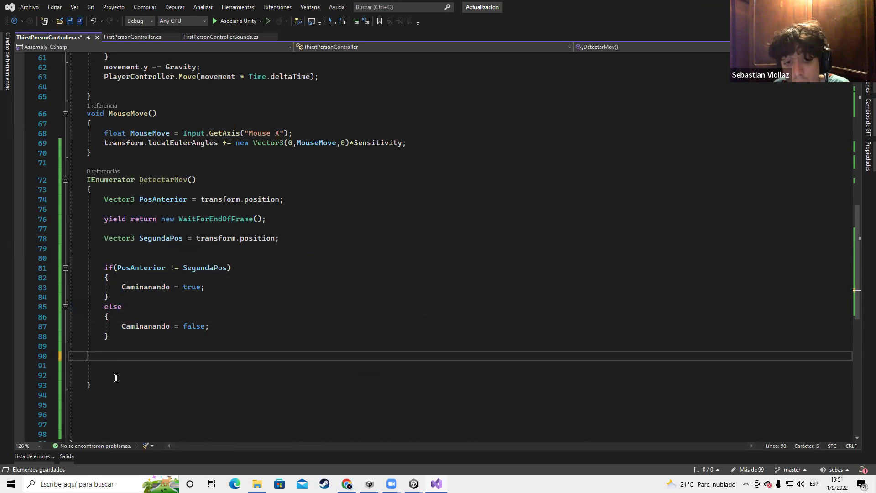
Delete the last blank line in DetectarMov and select its method signature
key("BackSpace")
key("BackSpace")
left_click_drag(196, 179, 96, 180)
left_click(143, 179)
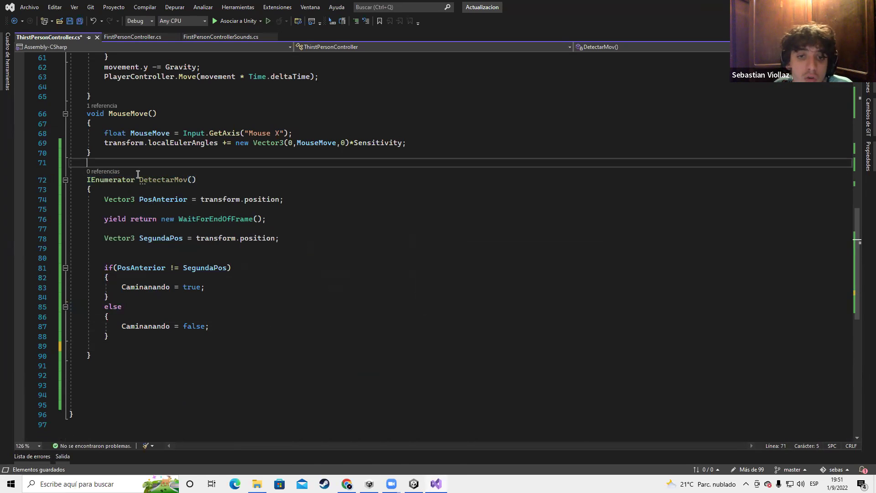
left_click(196, 180, "shift")
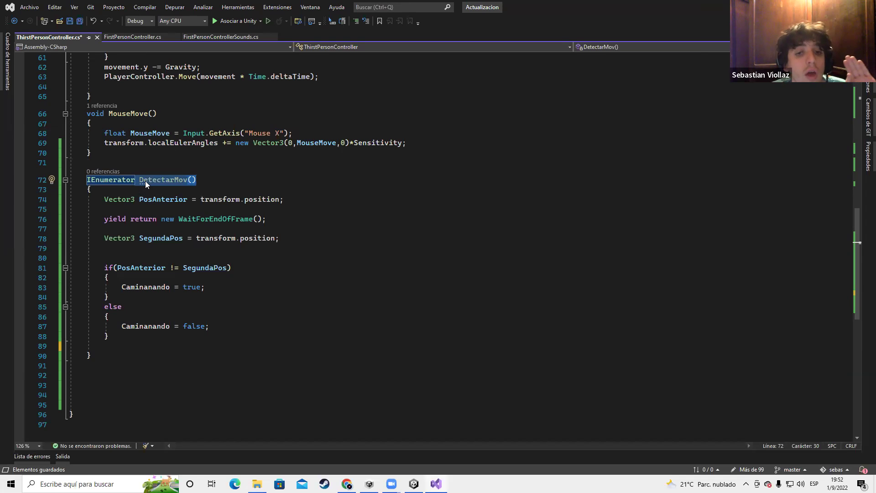
left_click(149, 165)
left_click_drag(141, 180, 196, 179)
Add a new empty line at the start of Update's body
scroll(170, 131, "up", 10)
left_click(170, 125)
key("Return")
scroll(170, 130, "down", 8)
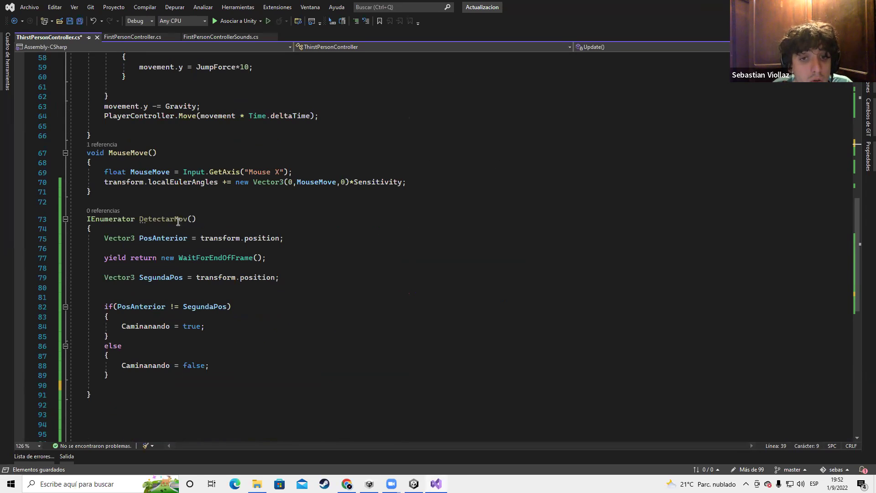
scroll(178, 221, "up", 8)
scroll(195, 287, "down", 3)
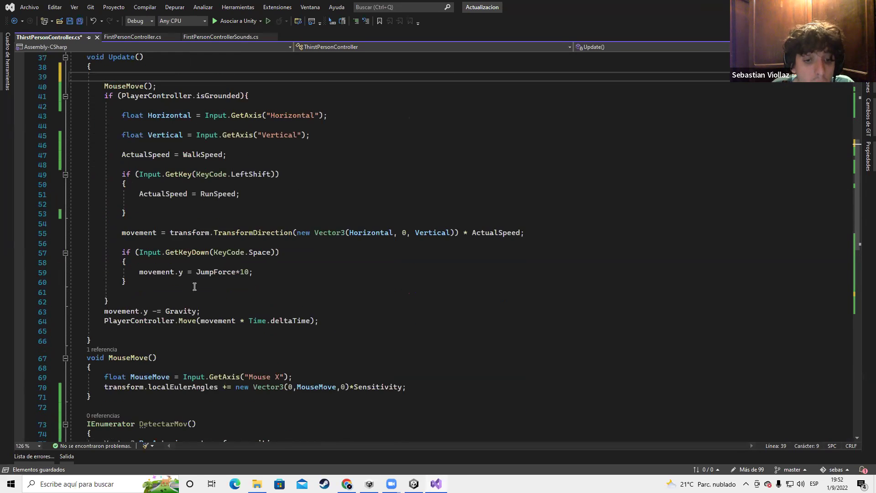
scroll(123, 373, "down", 2)
scroll(108, 374, "down", 2)
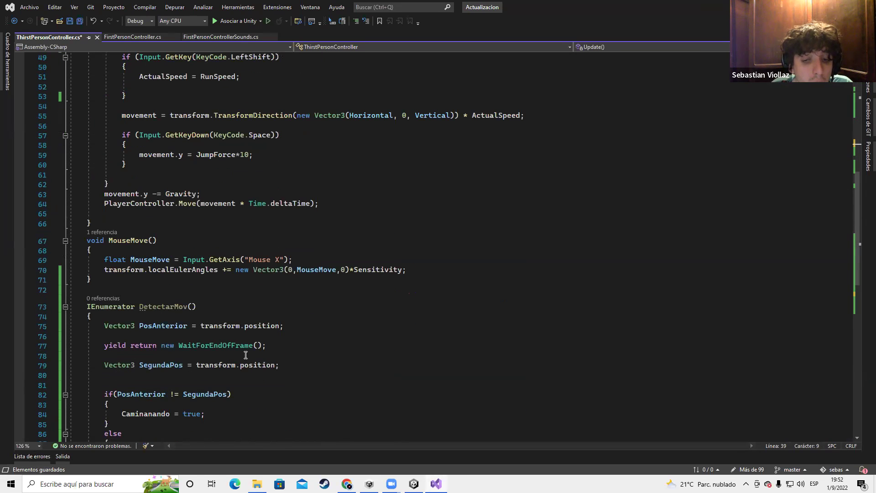
scroll(194, 325, "up", 9)
Write StartCoroutine(DetectarMov()); there with IntelliSense and save the script
type("S")
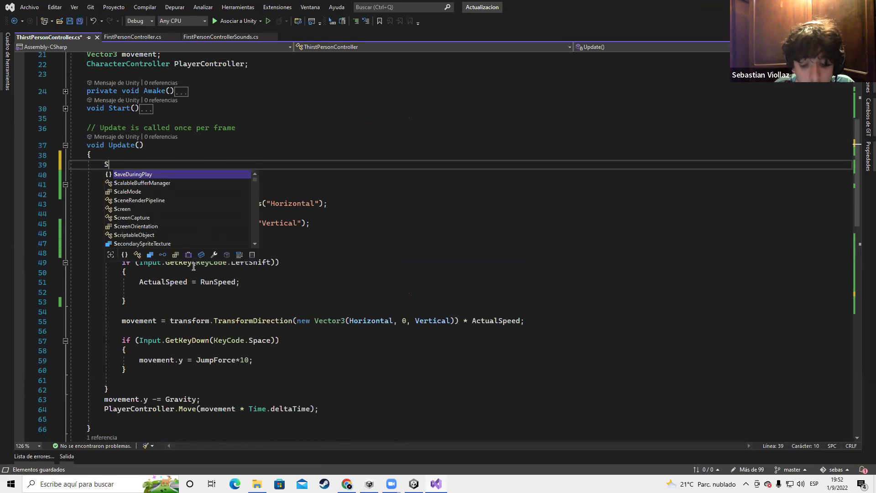
type("tartCoroutine(")
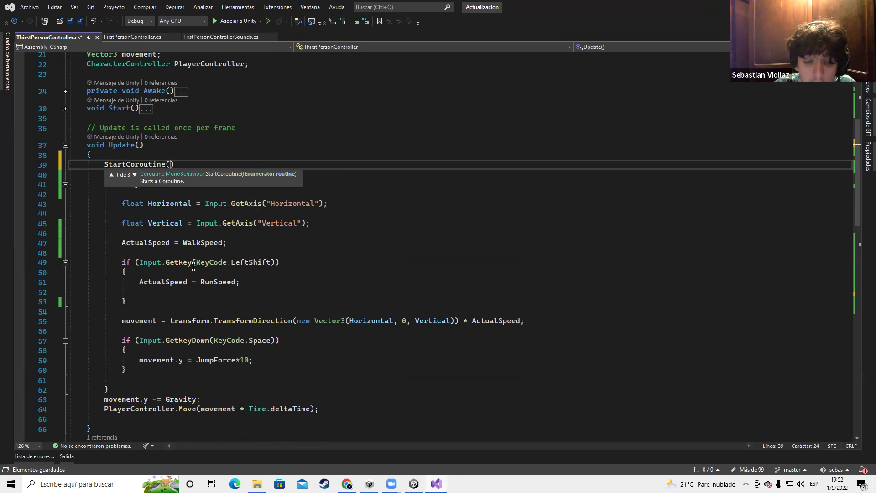
key("ctrl+space")
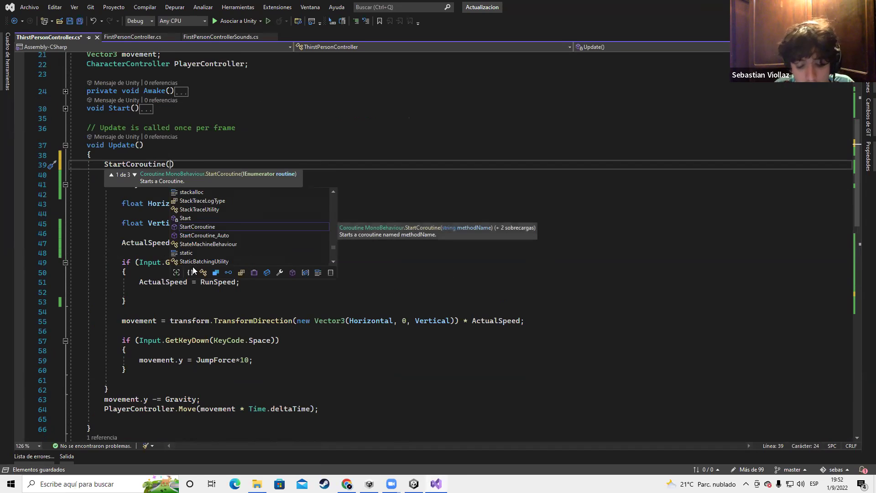
type("Dete")
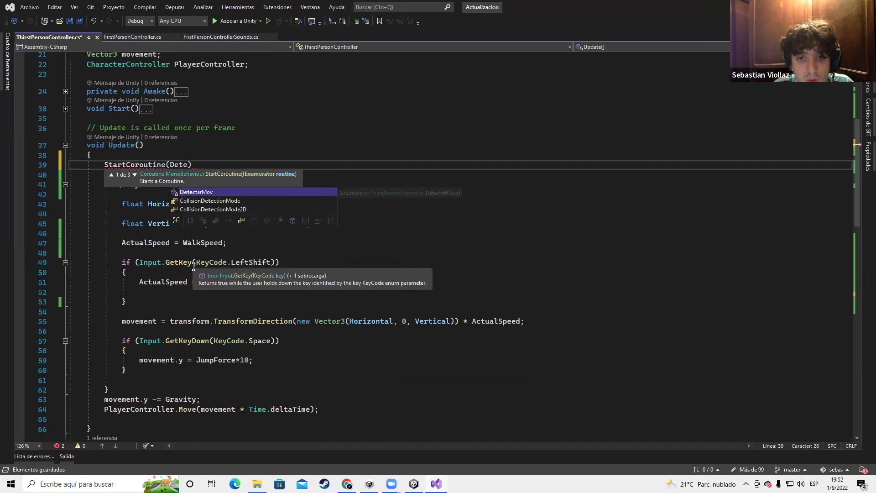
key("Tab")
type("());")
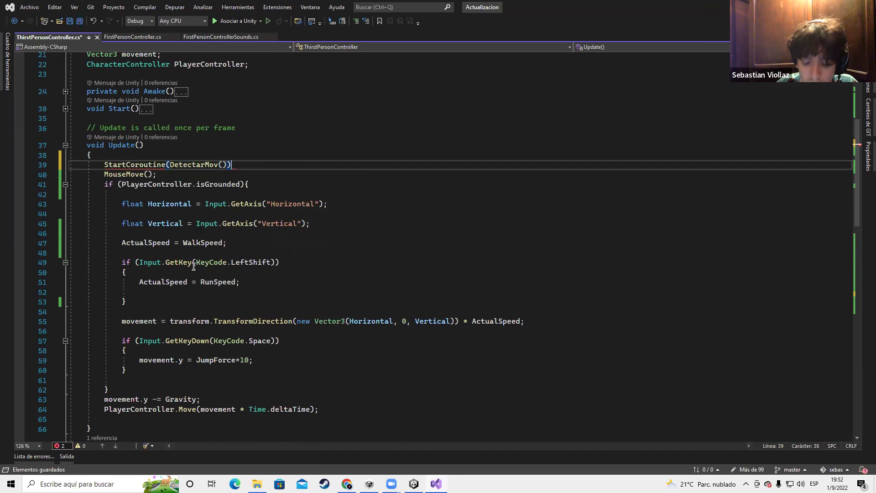
key("ctrl+s")
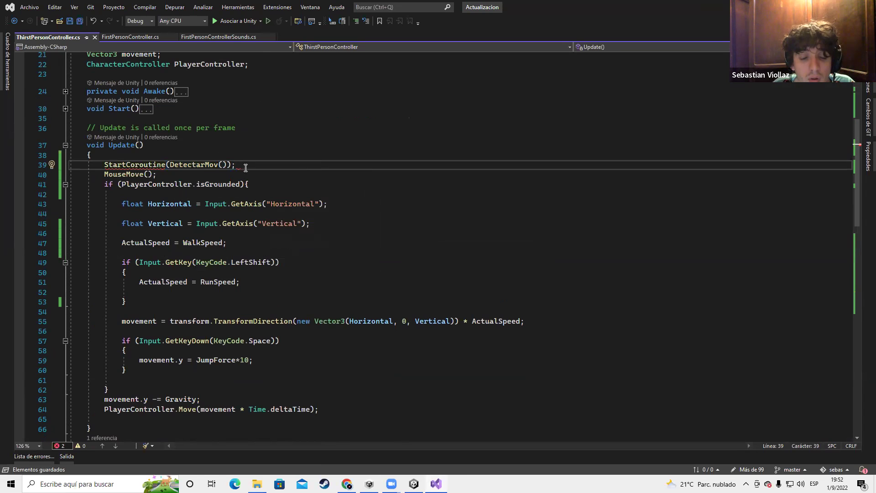
key("alt+Tab")
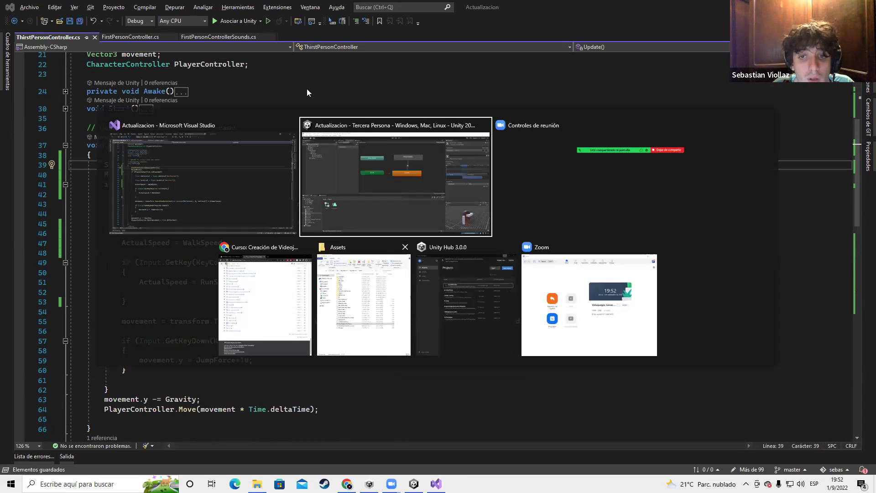
key("Escape")
Make the bool field public and rename it from Caminanando to Caminando, then save
left_click(126, 128)
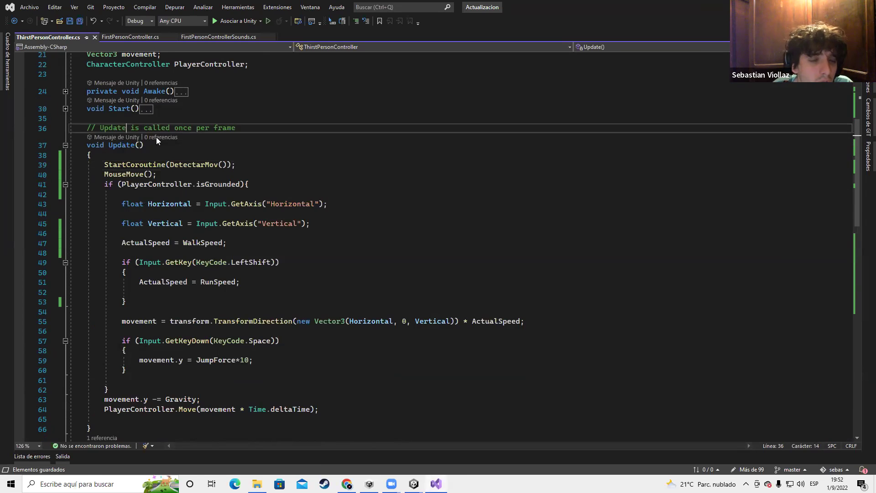
scroll(113, 135, "up", 6)
left_click(87, 161)
type("publicbool Caminanando;")
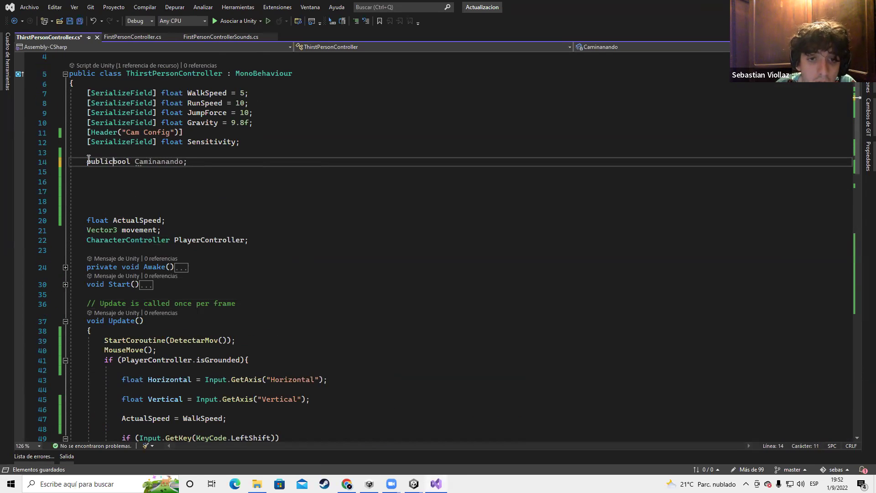
key("ctrl+s")
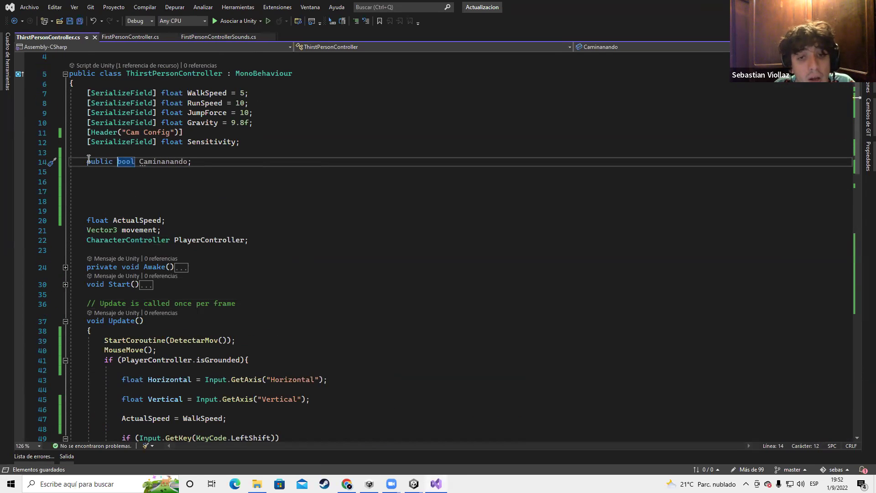
double_click(169, 161)
type("Cam")
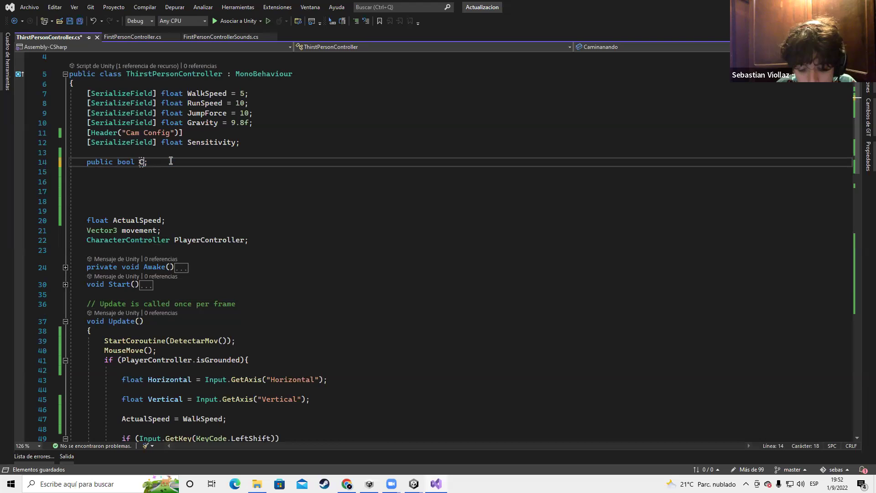
type("inando")
key("ctrl+s")
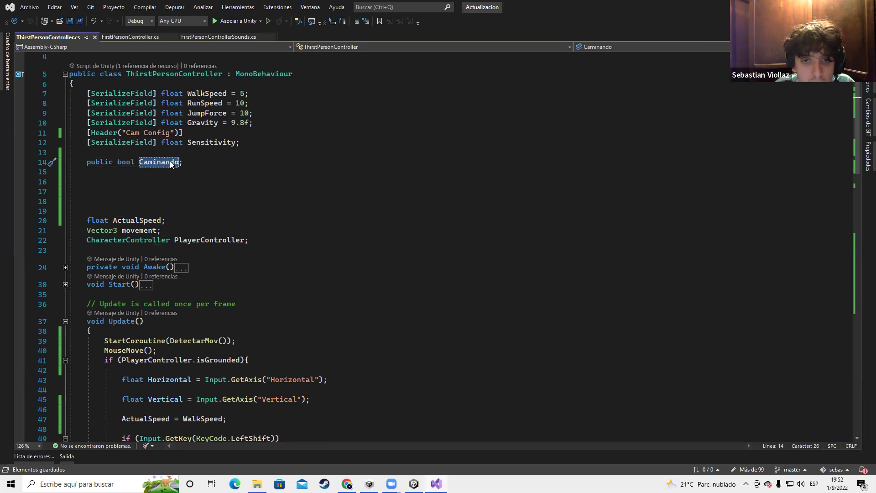
Replace Caminanando with Caminando on both assignment lines and save
scroll(271, 254, "down", 20)
scroll(214, 328, "down", 1, "ctrl")
double_click(139, 196)
type("Caminando")
double_click(136, 231)
type("Caminando")
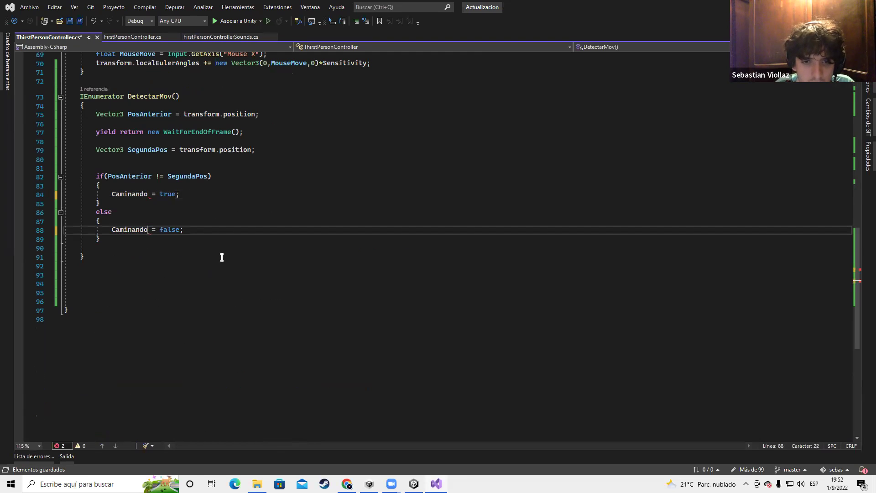
key("ctrl+s")
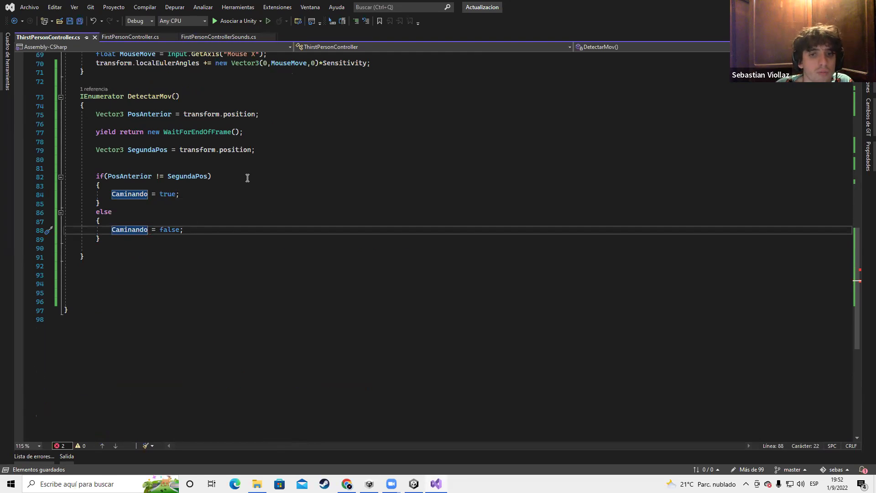
left_click(249, 185)
scroll(146, 205, "up", 8)
Return to Unity, show the Scene view and select the Player object
key("alt+Tab")
left_click(267, 183)
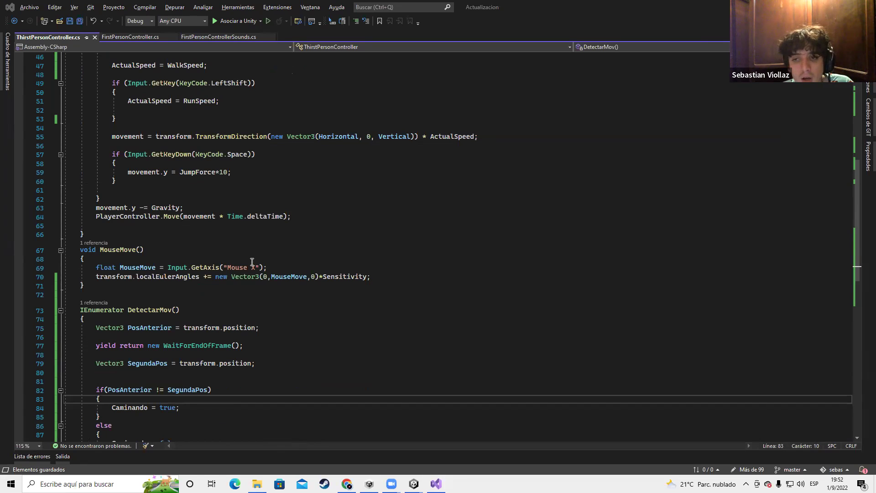
key("alt+Tab")
key("Tab")
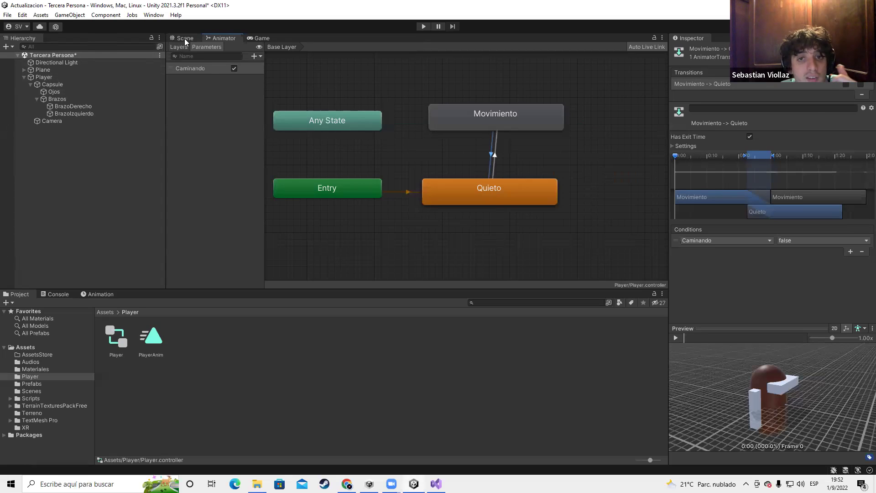
left_click(185, 39)
left_click(367, 189)
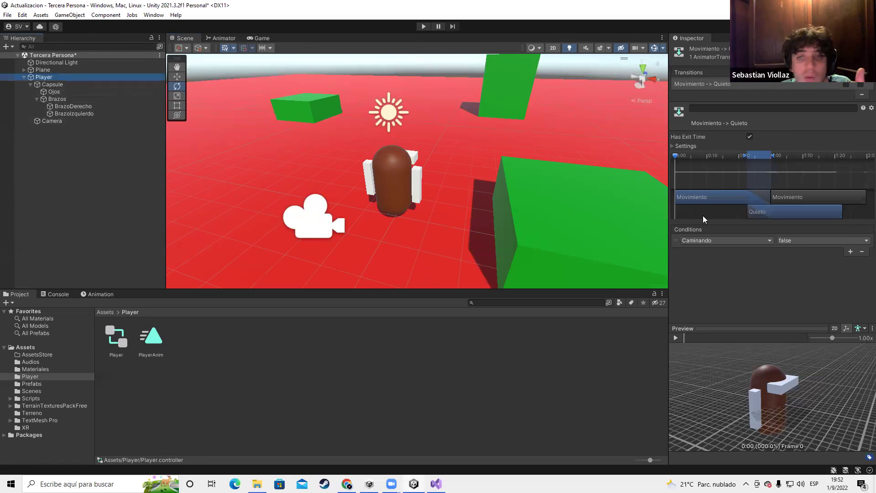
Play-test, walking the Player with W, A and D while watching Caminando, then stop
left_click(757, 274)
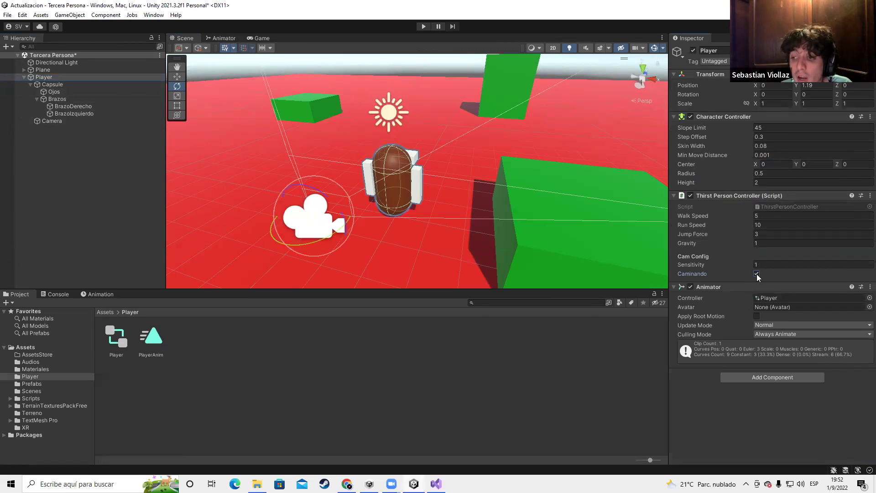
key("ctrl+p")
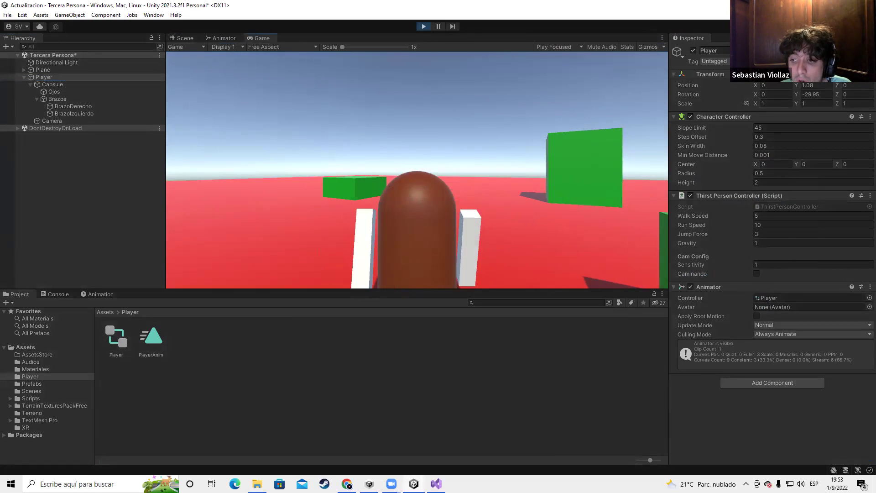
key("w")
key("w")
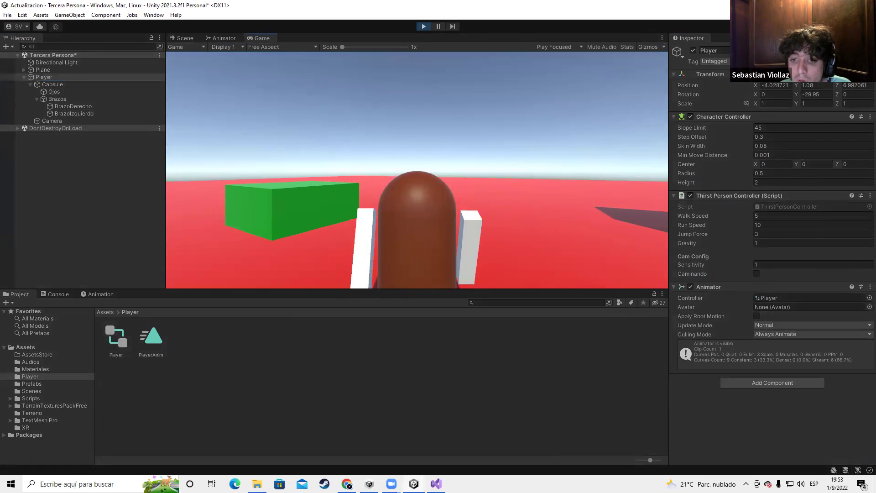
key("w")
key("d")
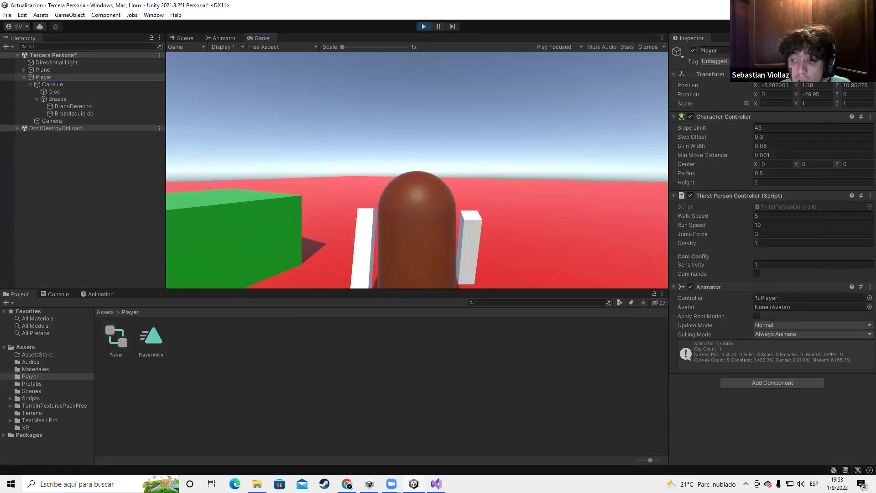
key("a")
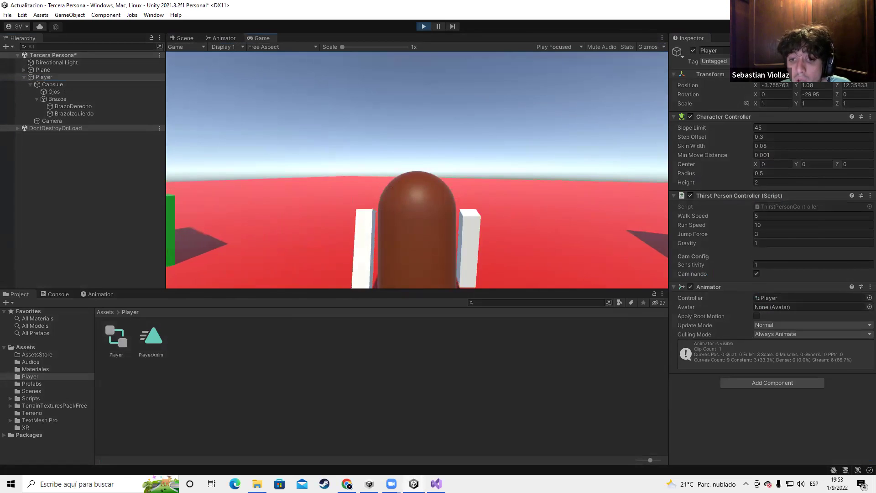
key("w")
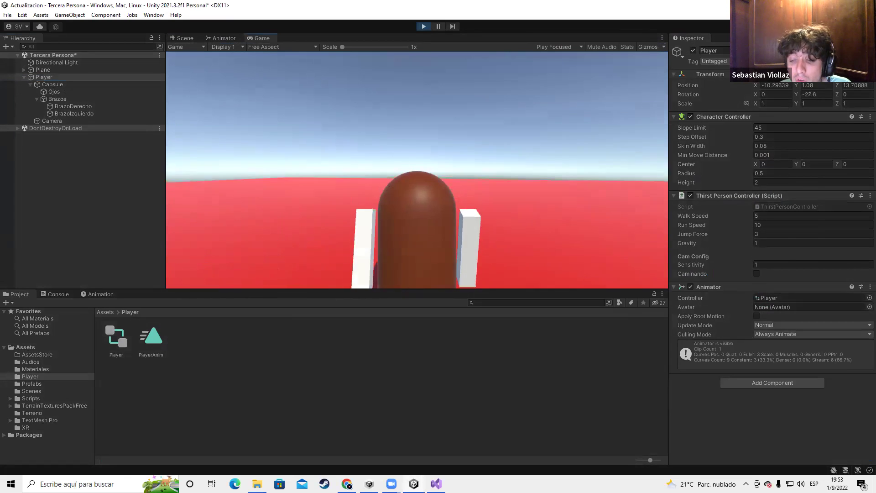
key("w")
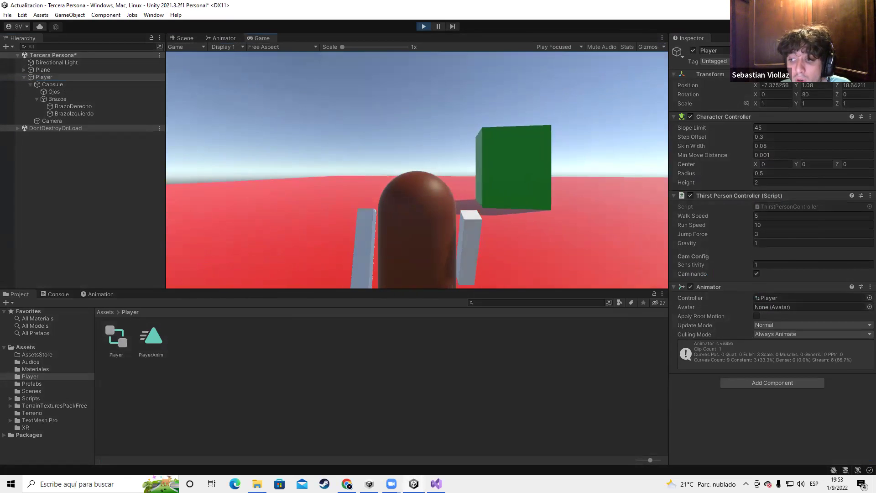
key("w")
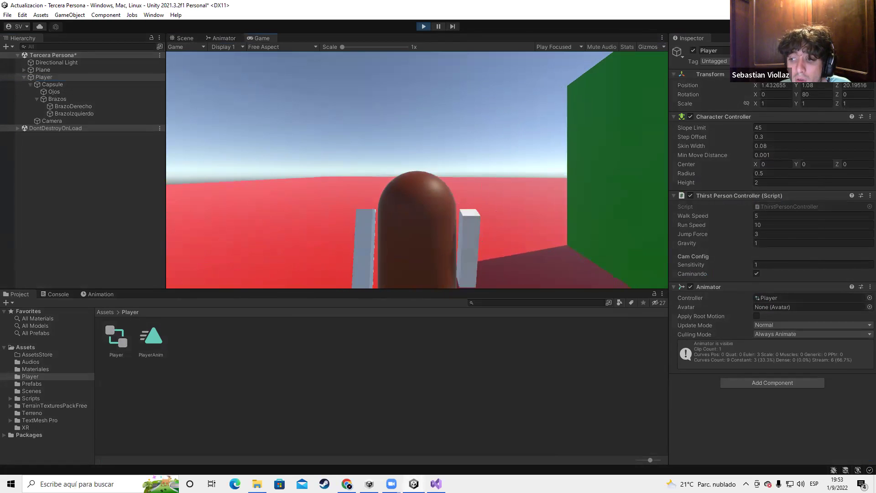
left_click(425, 26)
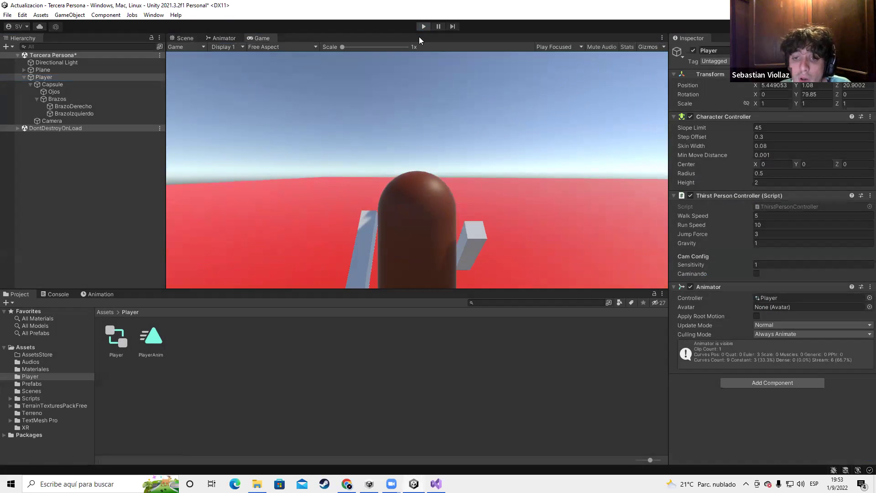
Review the WaitForEndOfFrame line, then play-test again walking with A and W
key("alt+Tab")
left_click(224, 132)
key("shift+Up")
key("alt+Tab")
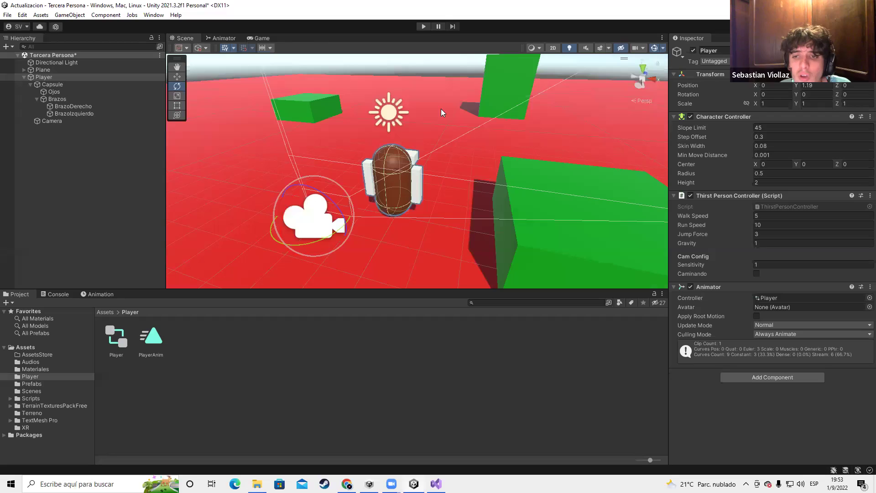
left_click(424, 26)
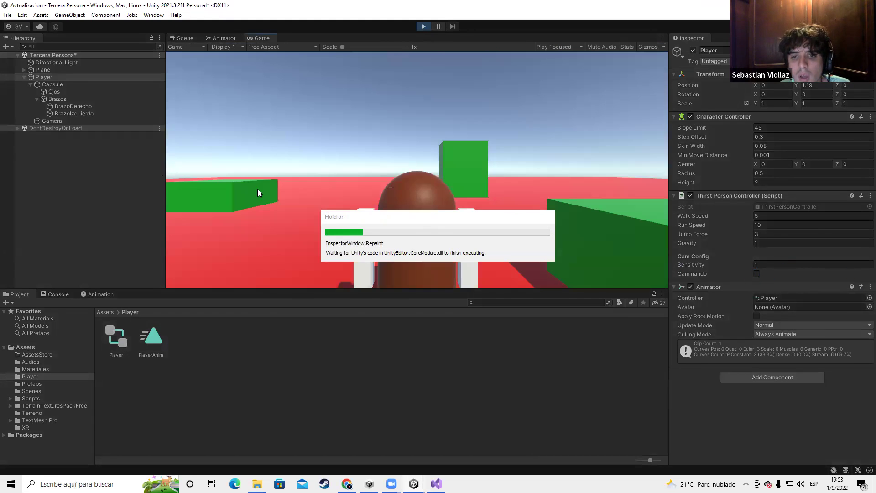
key("a")
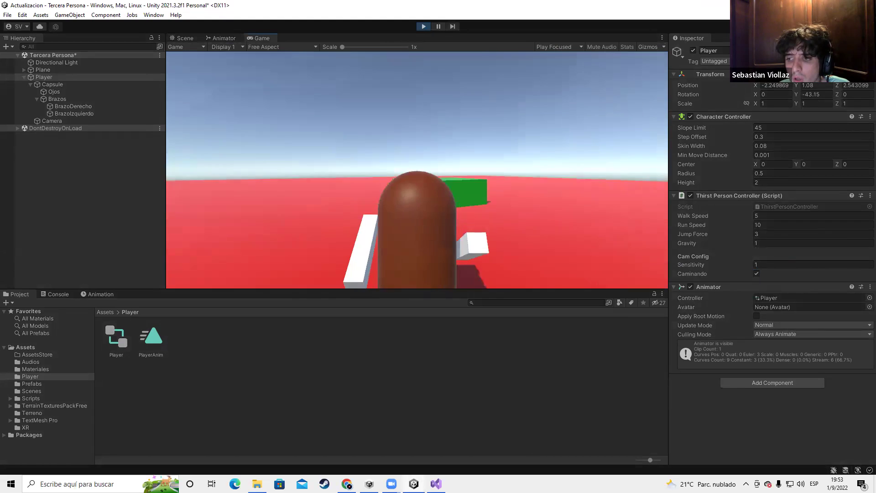
key("a")
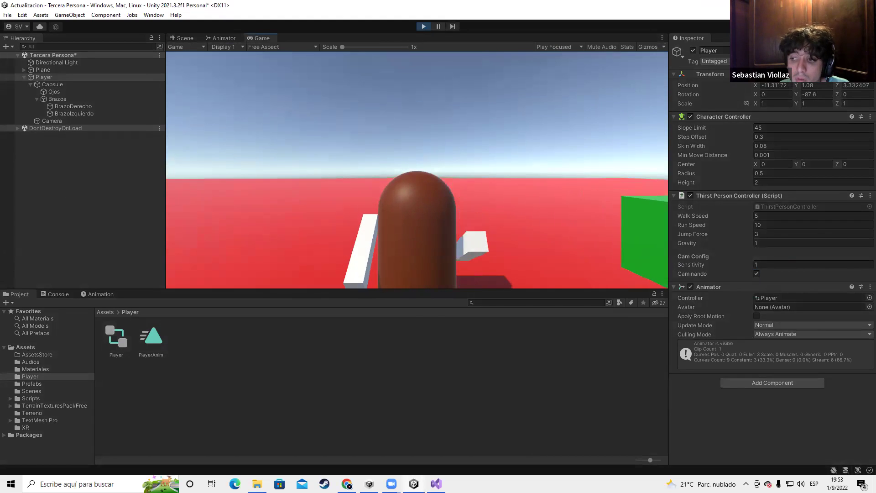
key("w")
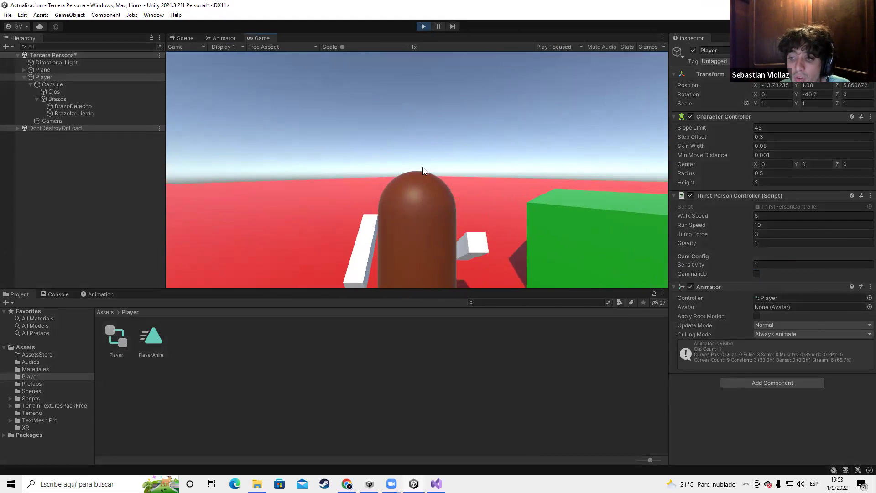
left_click(418, 26)
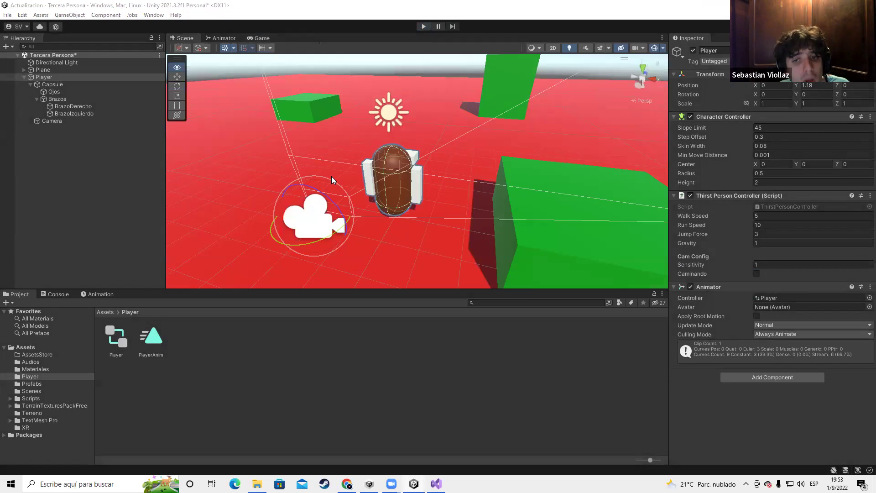
Look over the DetectarMov script in Visual Studio and return to Unity
key("alt+Tab")
scroll(182, 241, "up", 9)
scroll(181, 240, "up", 7)
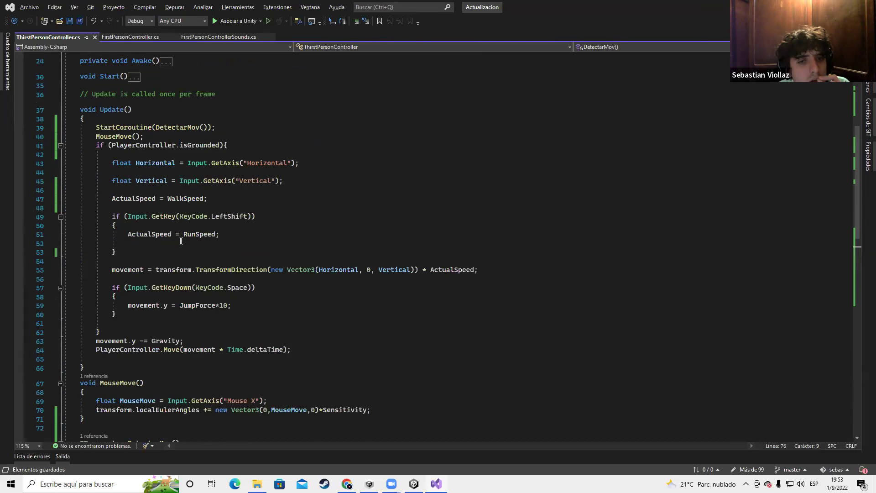
scroll(150, 218, "down", 4)
scroll(160, 215, "down", 1)
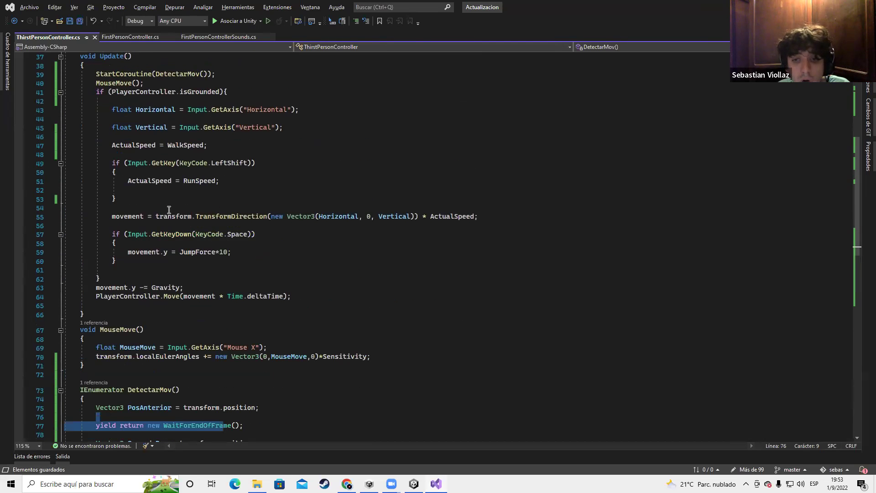
key("alt+Tab")
In the Animator, inspect Caminando, the Quieto–Movimiento transition and both states, leaving Caminando ticked
left_click(212, 39)
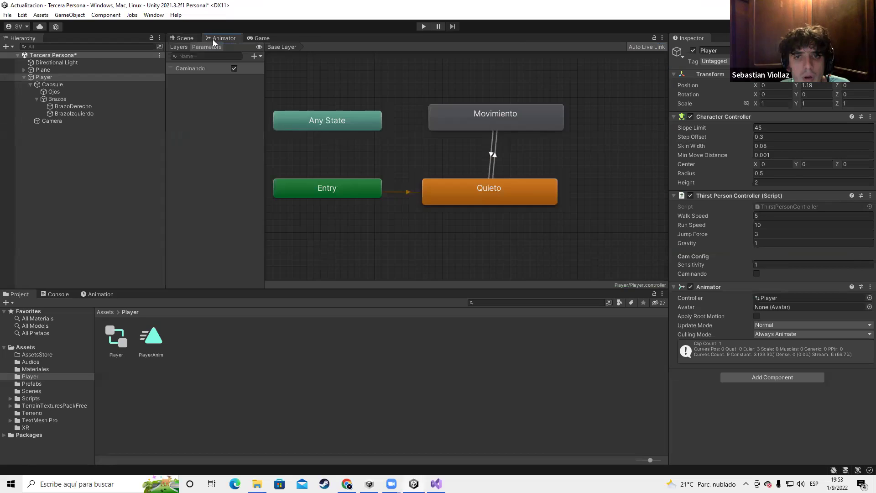
left_click(192, 68)
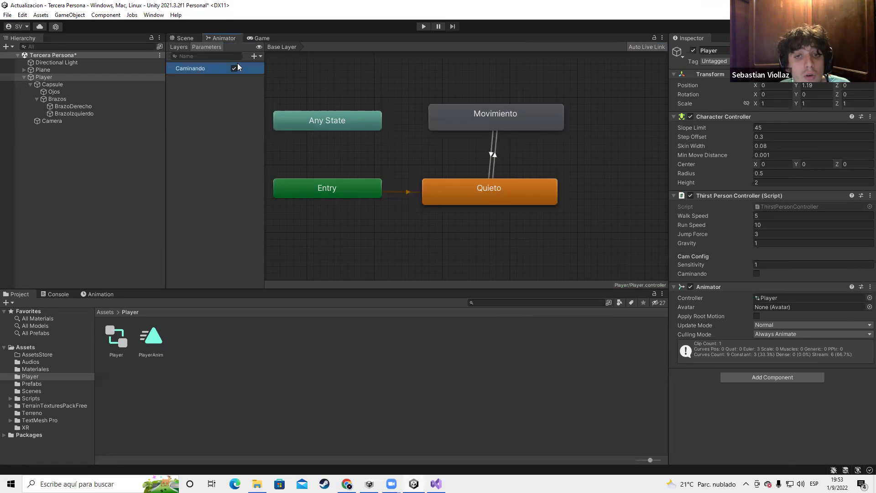
left_click(255, 56)
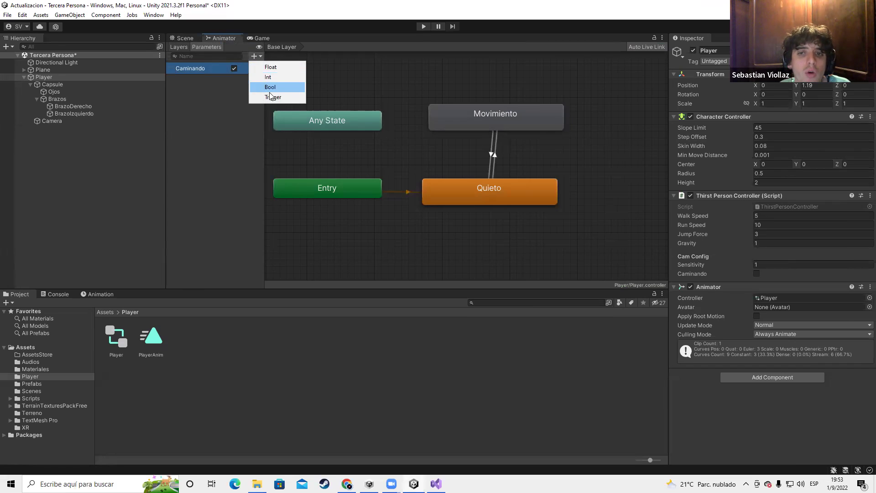
left_click(200, 72)
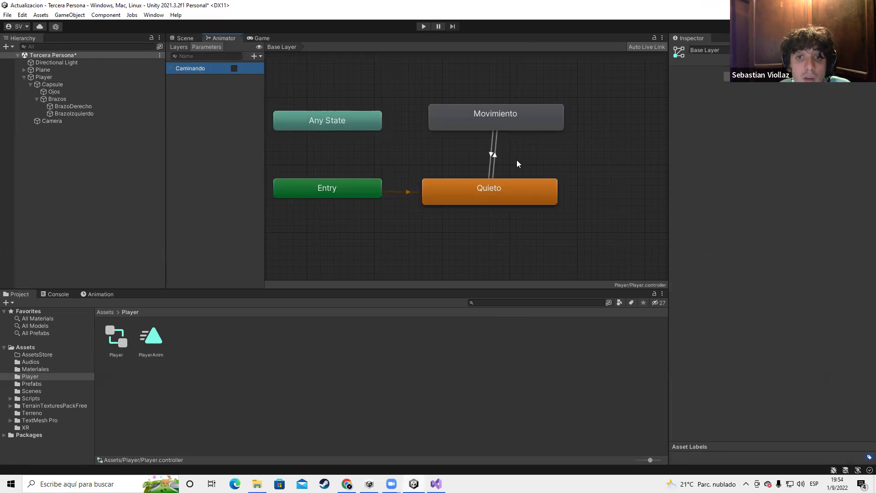
left_click(491, 154)
left_click(484, 191)
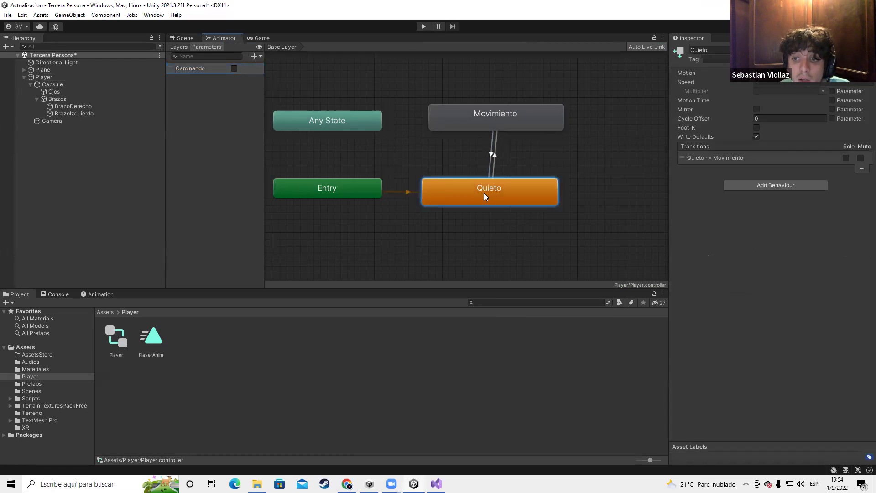
left_click(234, 68)
left_click(518, 117)
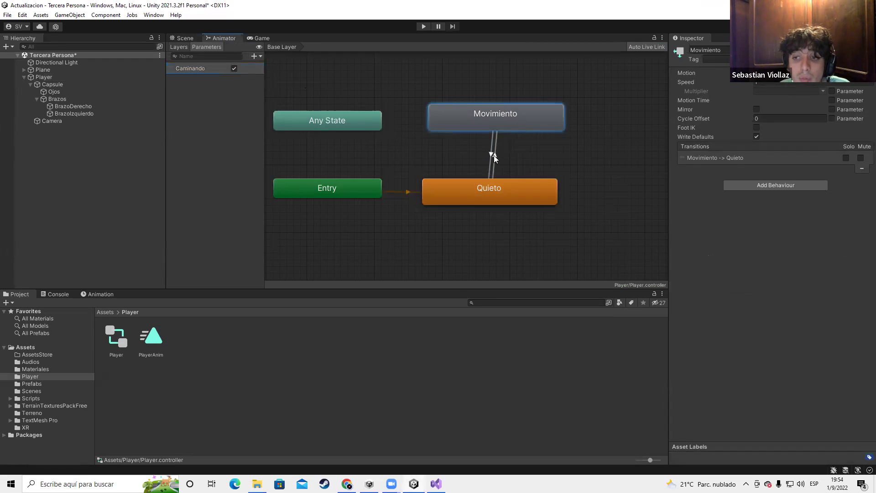
key("alt+Tab")
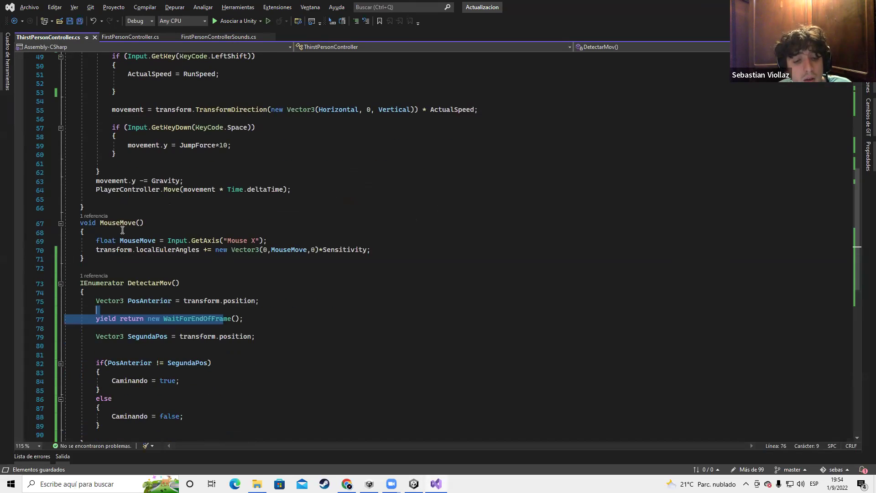
Collapse the MouseMove, Update and DetectarMov method bodies in the script
scroll(122, 230, "up", 2)
left_click(64, 337)
left_click(60, 277)
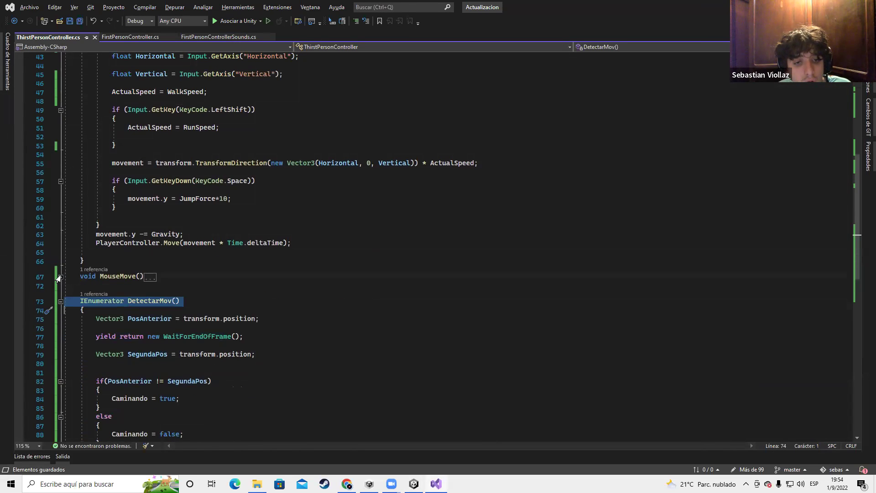
scroll(69, 274, "up", 7)
left_click(60, 137)
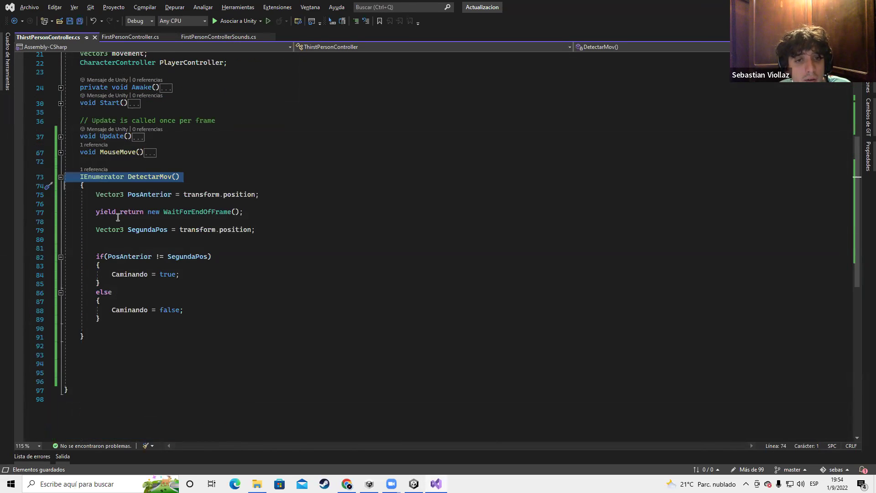
left_click(60, 177)
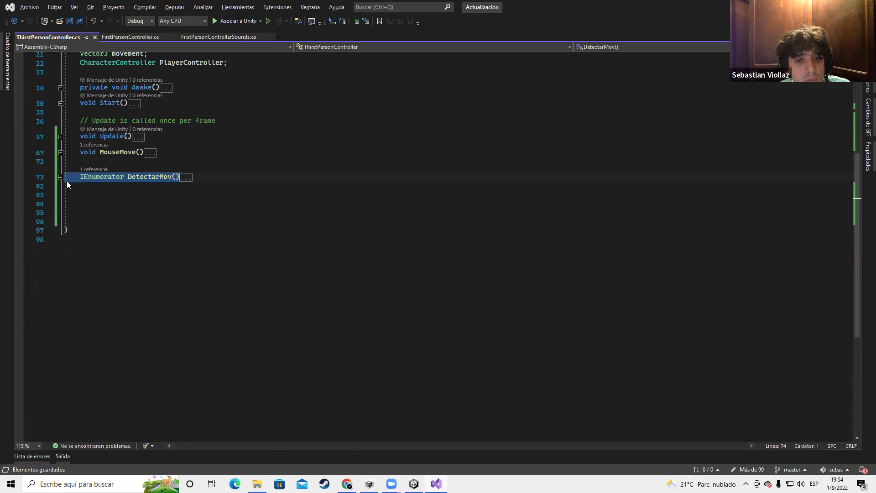
left_click(60, 137)
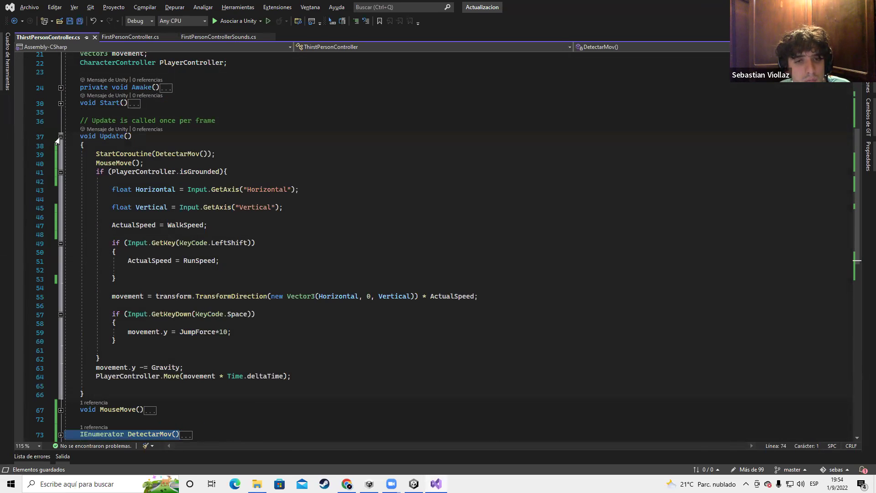
left_click(60, 137)
Add a new void Animar() method with an empty body on line 93
left_click(165, 195)
type("void Anamr")
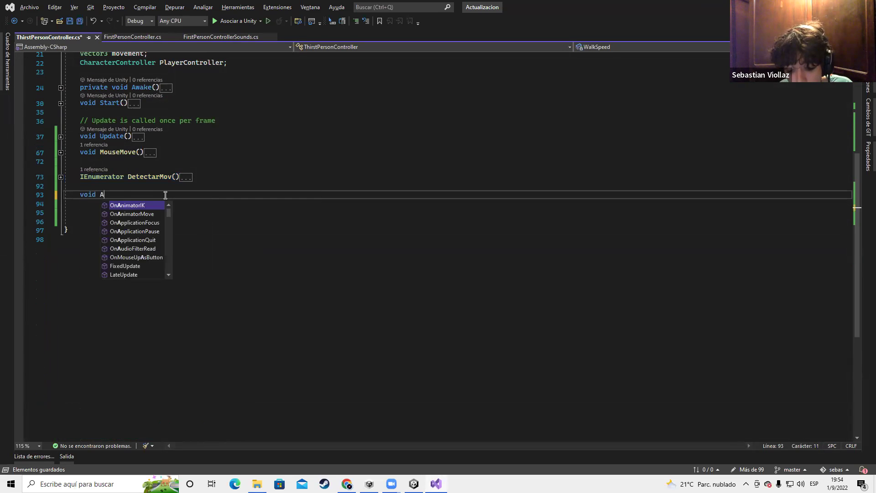
key("BackSpace")
key("BackSpace")
key("BackSpace")
type("i")
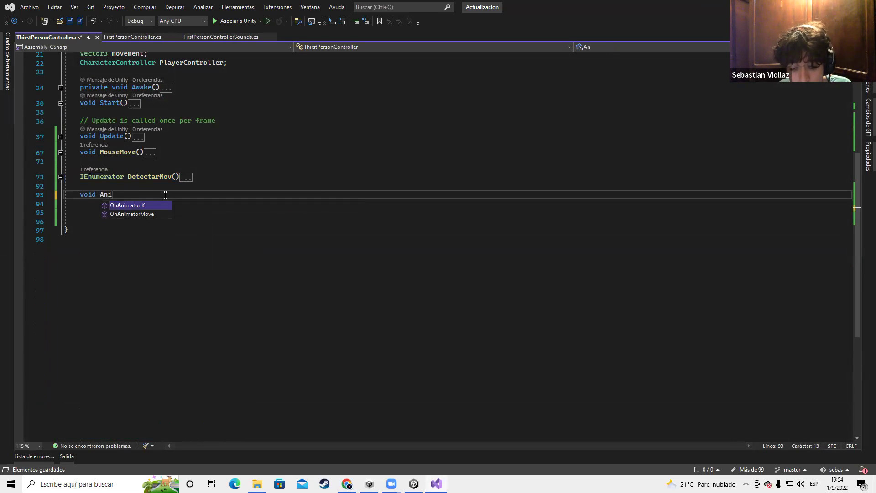
type("mar({")
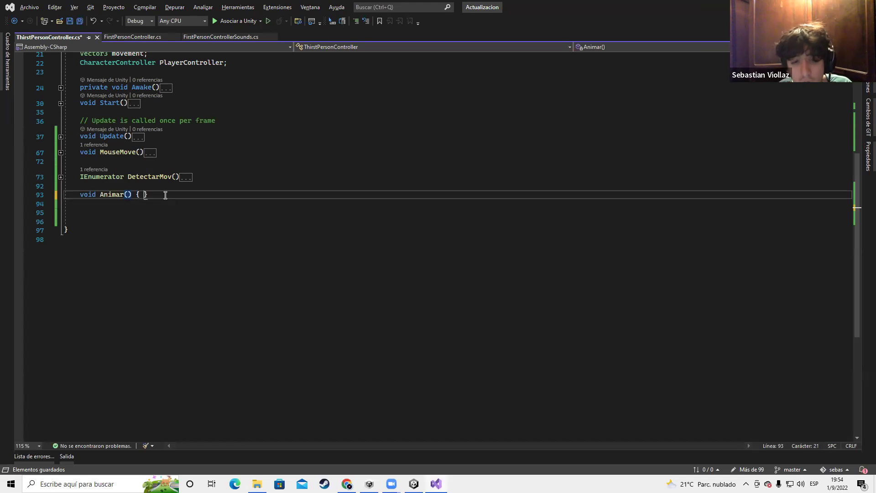
key("Return")
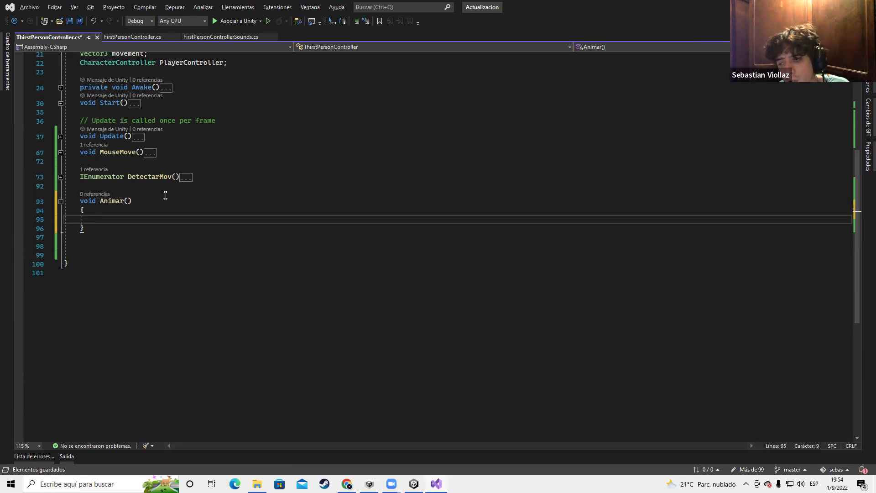
type("Start")
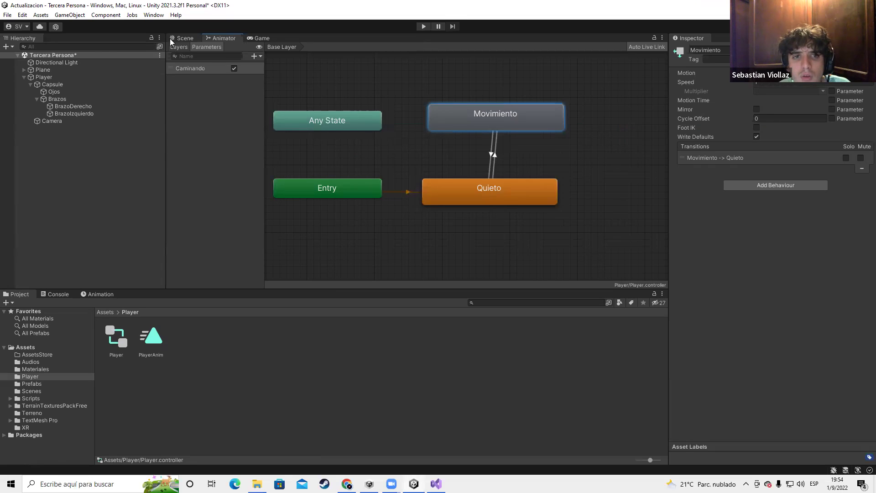
Check the Player's components, then declare public Animator anim; at line 13 and save
left_click(52, 78)
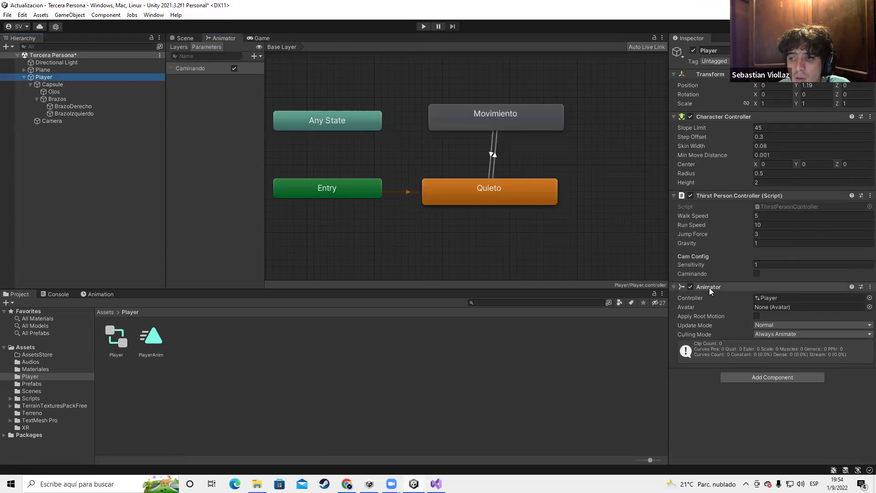
key("alt+Tab")
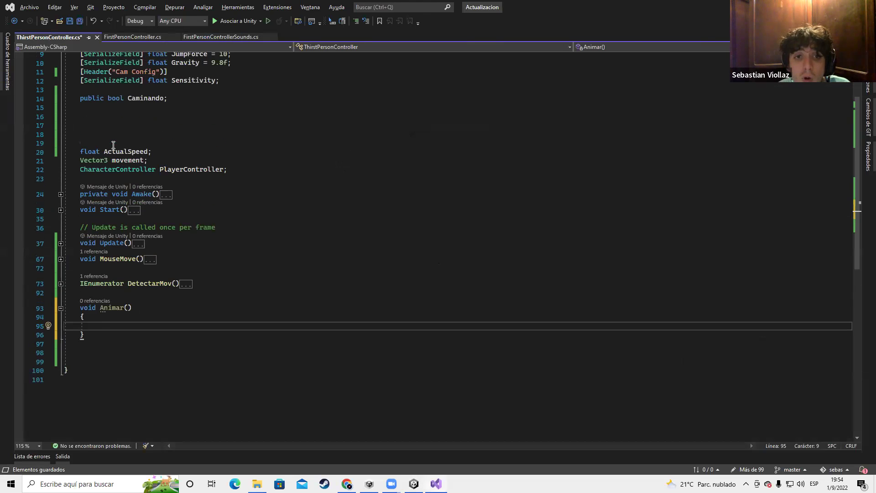
scroll(132, 118, "up", 1)
left_click(119, 196)
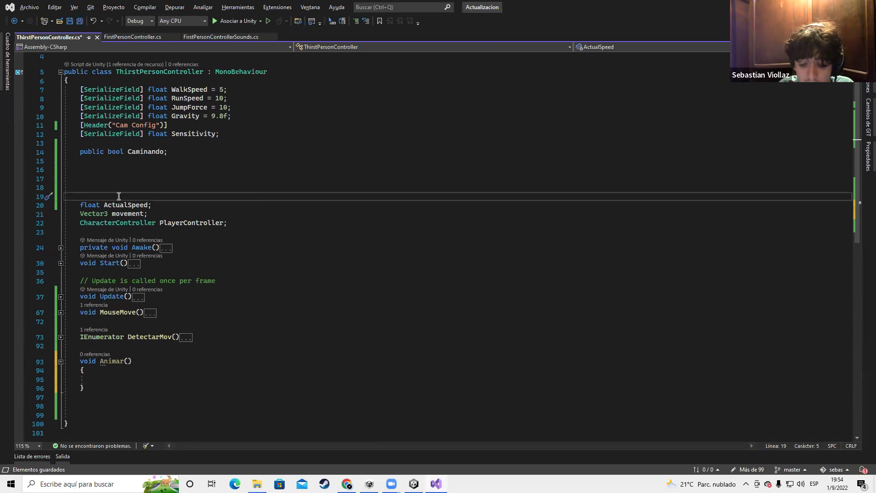
left_click(150, 141)
type("public aNI")
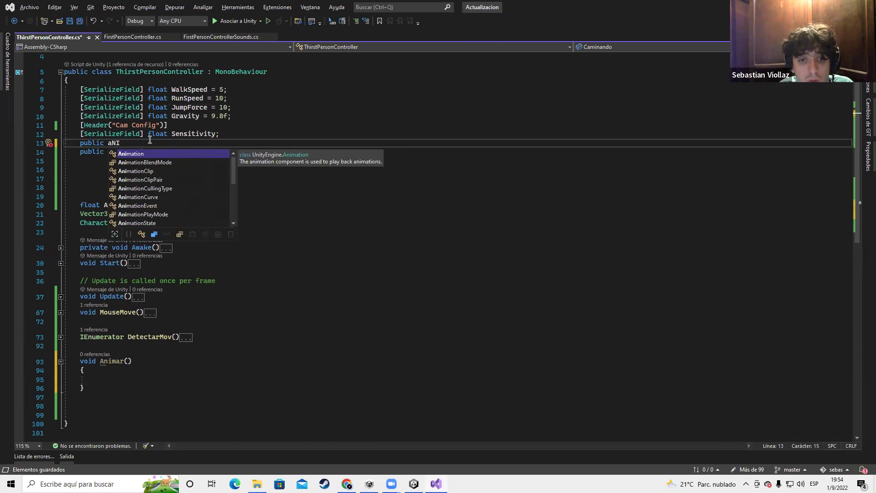
type("MA")
key("Insert")
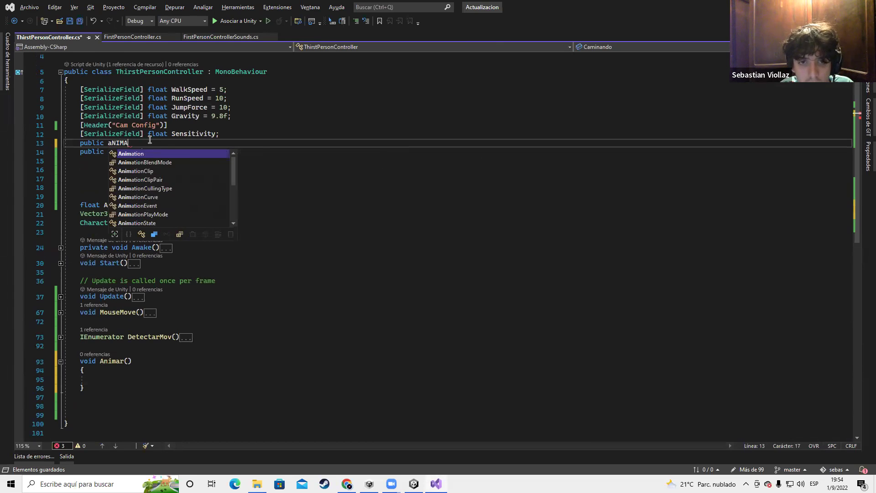
key("Down")
key("Down")
key("Down")
key("Down")
key("Up")
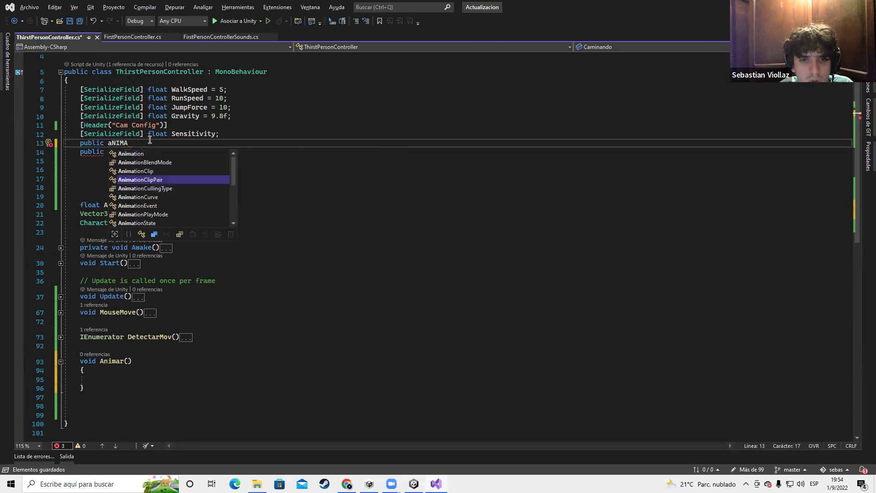
key("BackSpace")
key("BackSpace")
key("BackSpace")
key("BackSpace")
key("BackSpace")
type("Am")
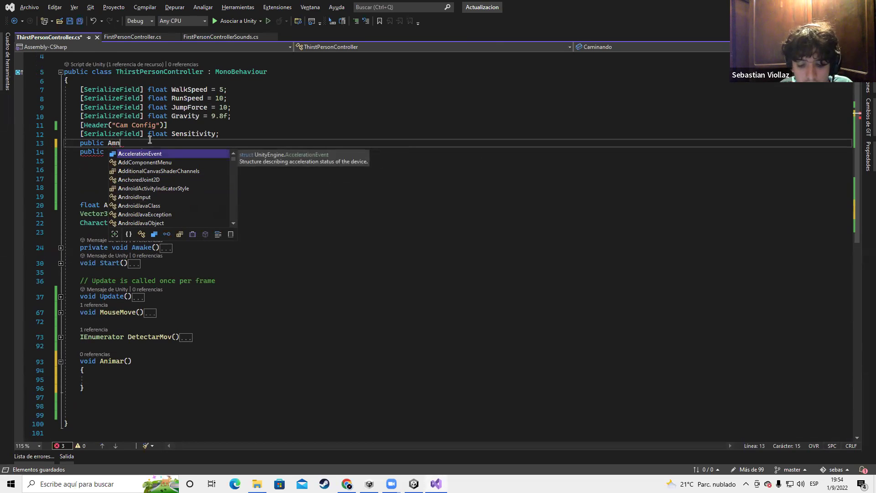
key("BackSpace")
type("nimator")
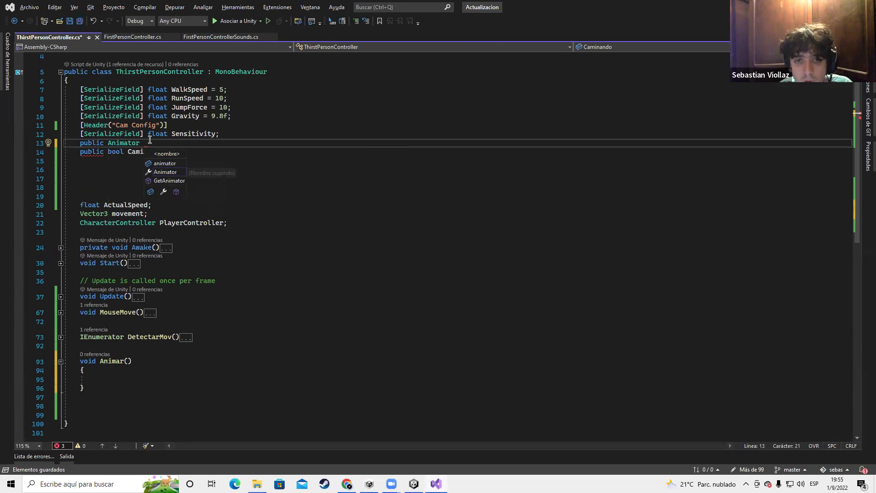
type(" anim;")
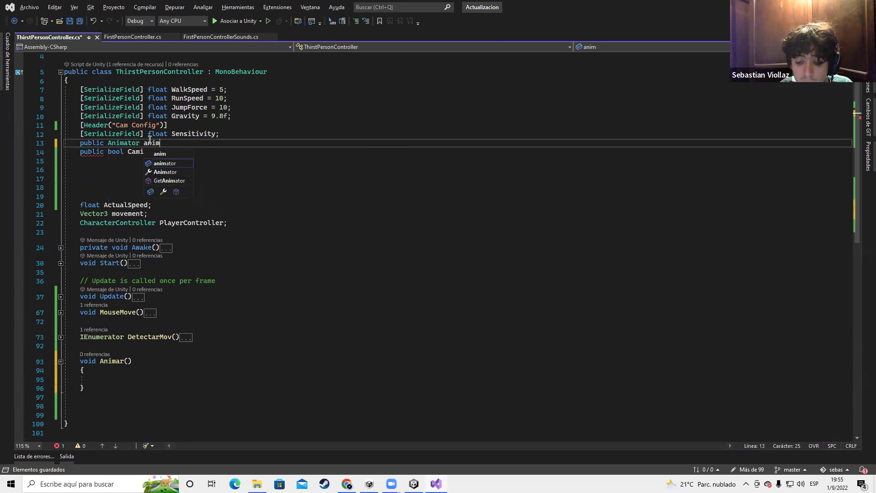
key("ctrl+s")
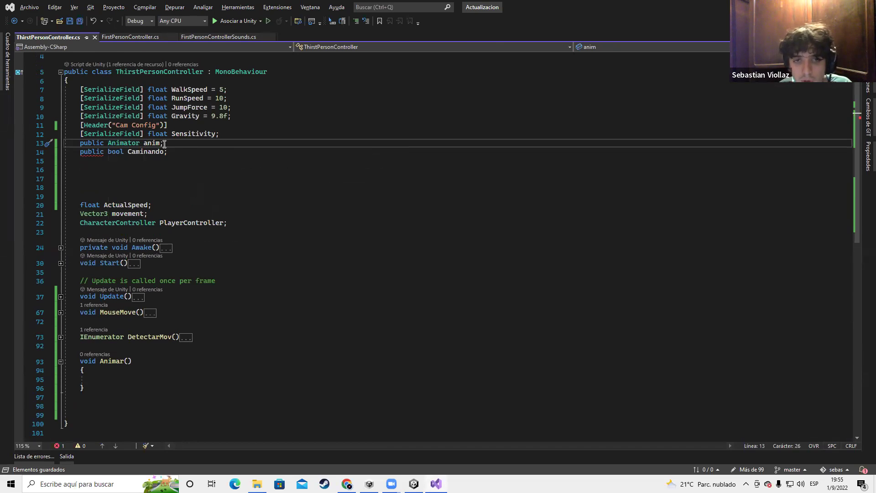
Start an anim.Set call inside Animar and review the SetFloat, SetInteger and SetTrigger suggestions
key("Return")
key("Return")
key("Return")
scroll(146, 256, "down", 2)
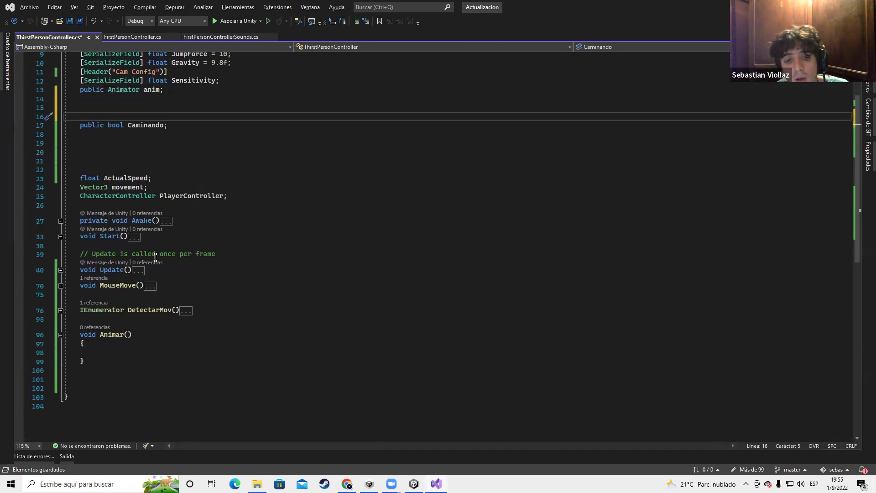
left_click(97, 355)
type("anim")
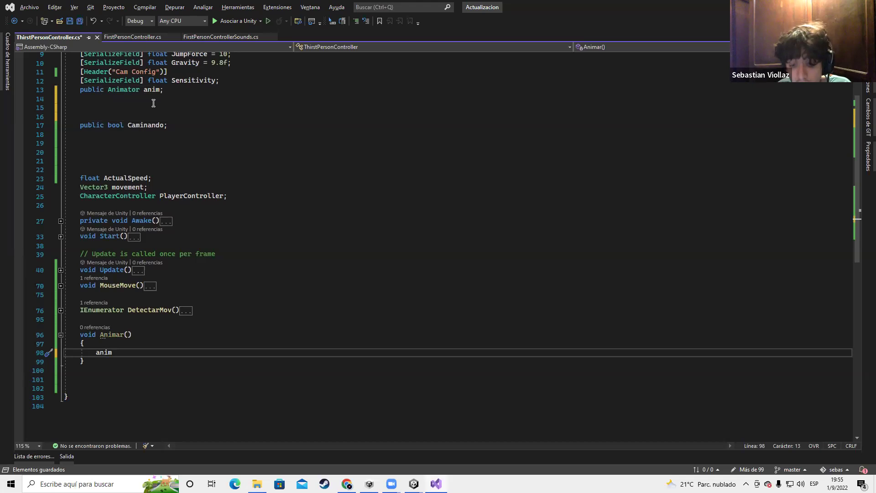
type(".Set")
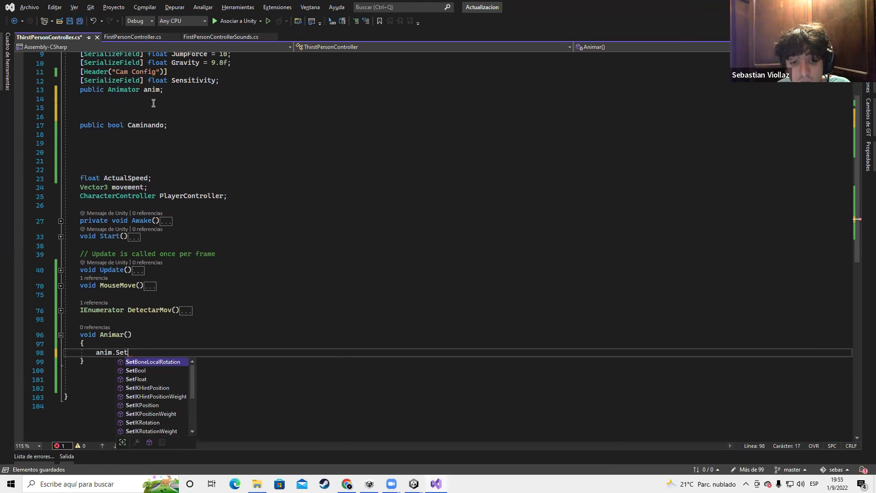
left_click(134, 371)
left_click(145, 380)
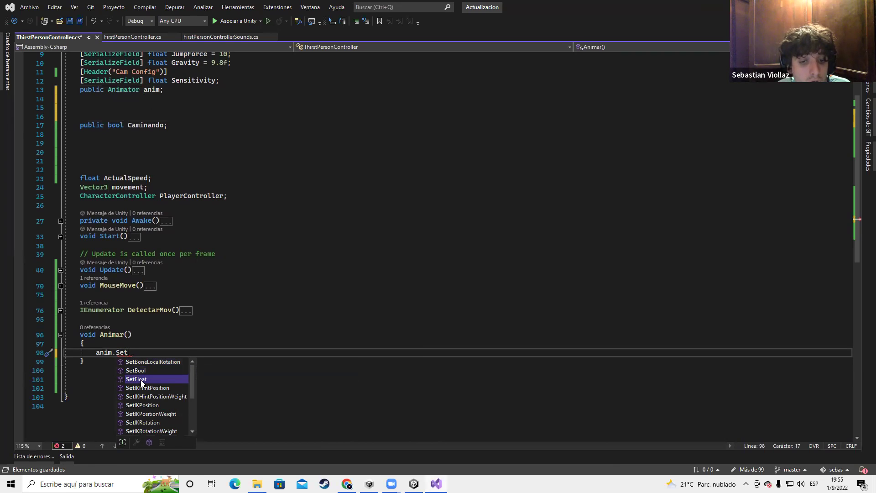
scroll(144, 409, "down", 2)
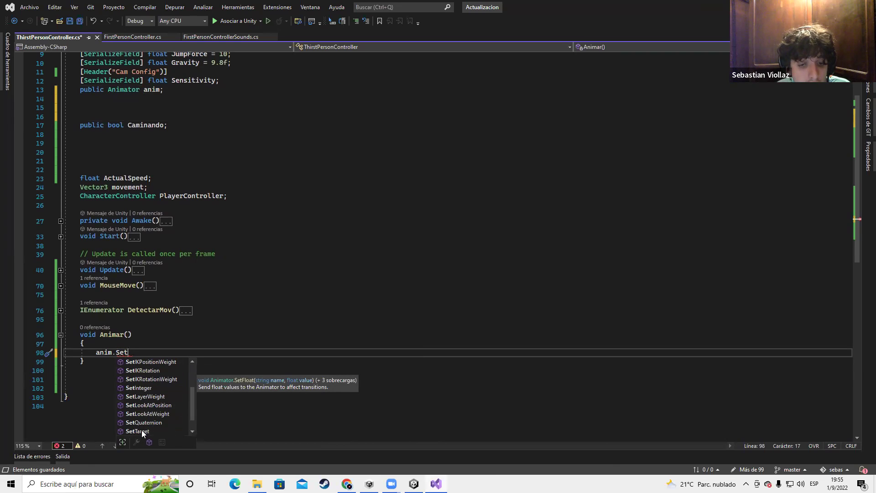
left_click(143, 388)
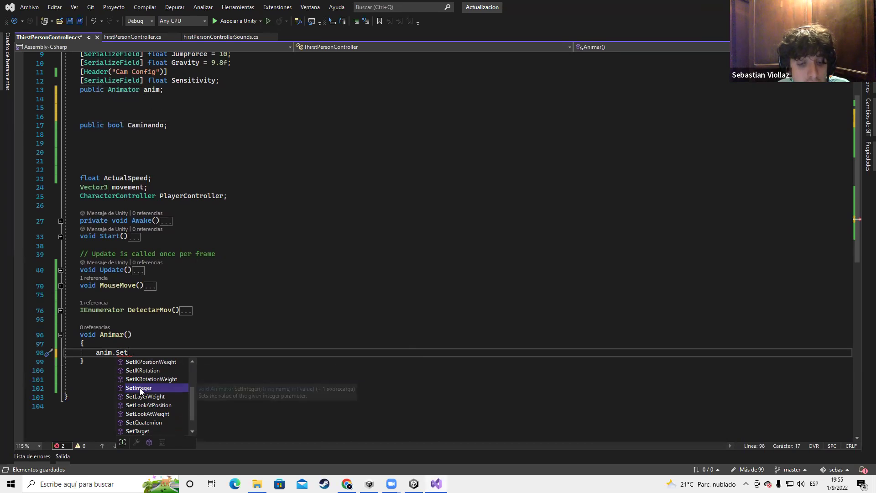
scroll(168, 401, "down", 1)
left_click(142, 422)
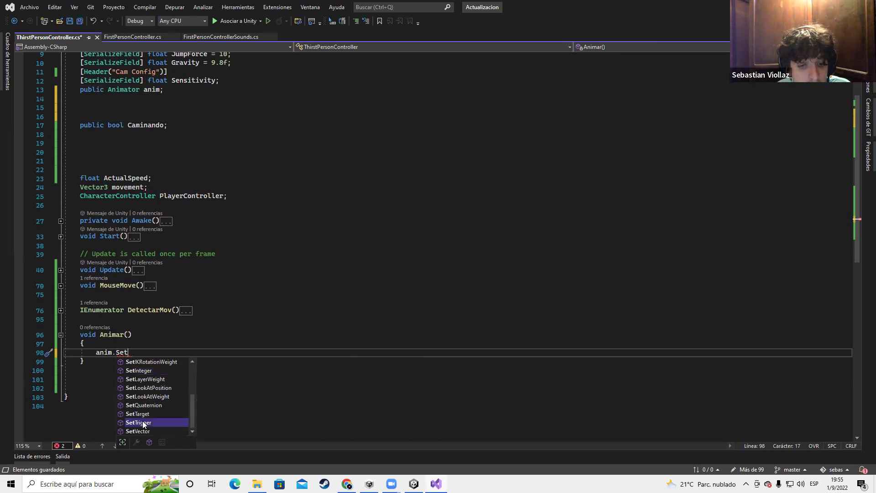
scroll(150, 405, "up", 3)
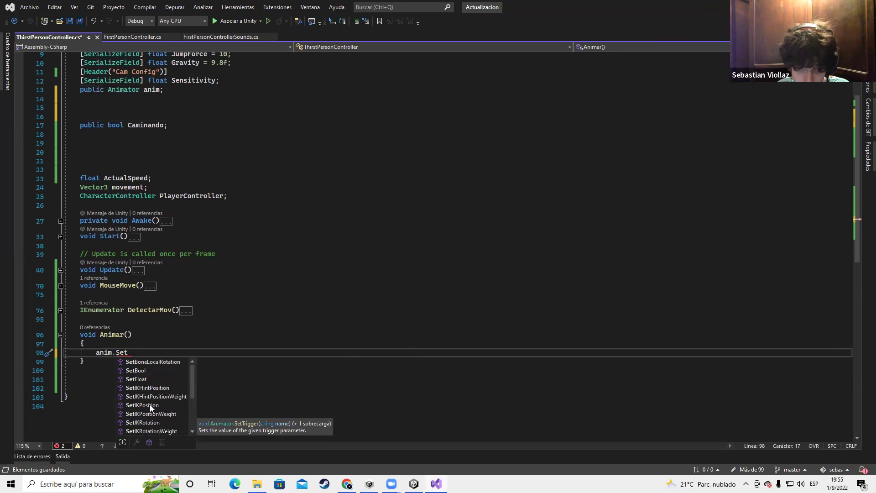
Check the Animator parameter types in Unity, then complete the call as anim.SetBool
key("alt+Tab")
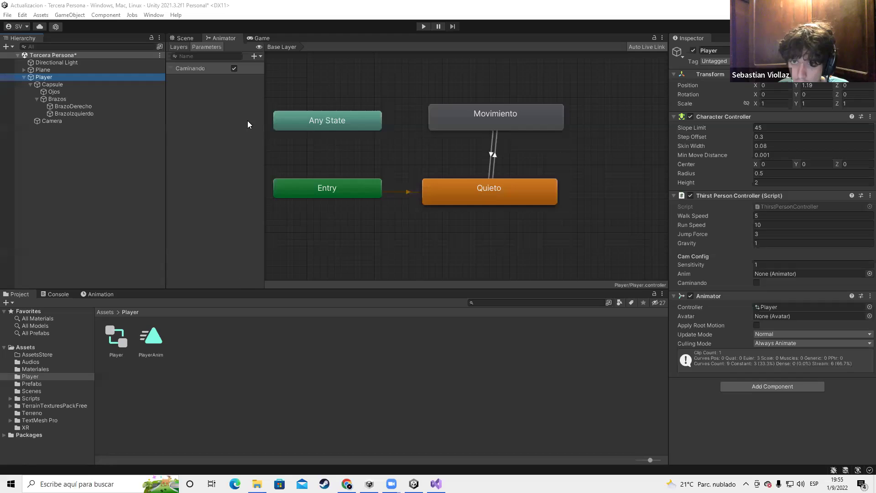
left_click(252, 56)
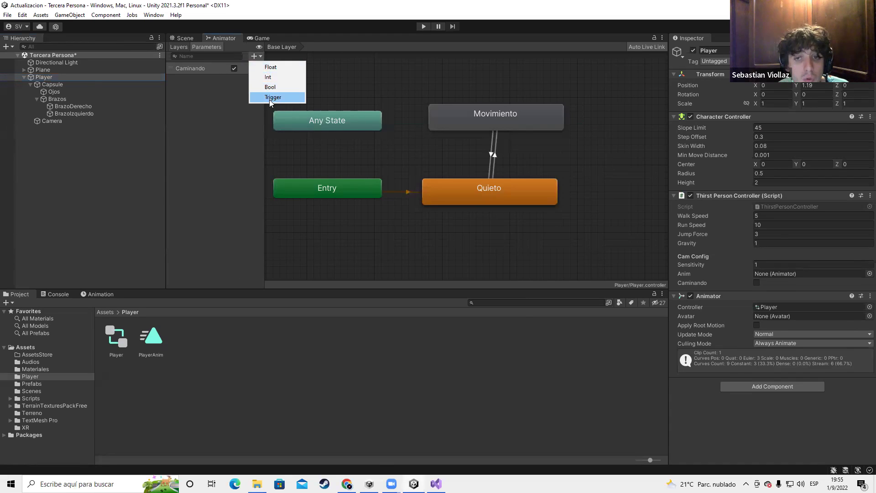
key("alt+Tab")
key("BackSpace")
key("BackSpace")
type("et")
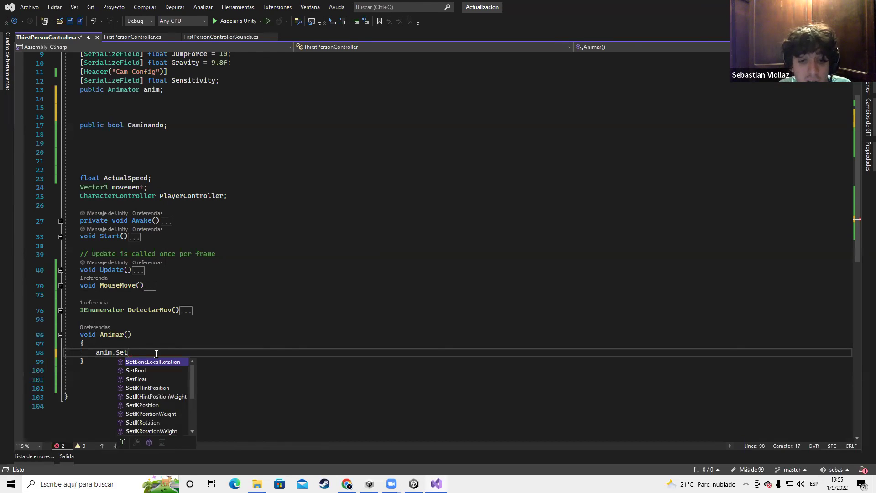
key("Down")
key("Down")
key("Up")
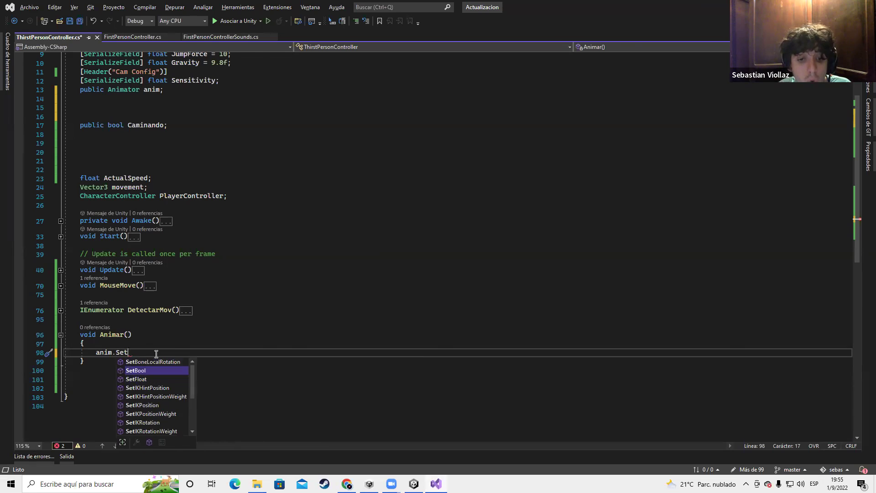
key("Tab")
Fill SetBool's first argument with "Caminando", copied from the Animator parameter name
type("(")
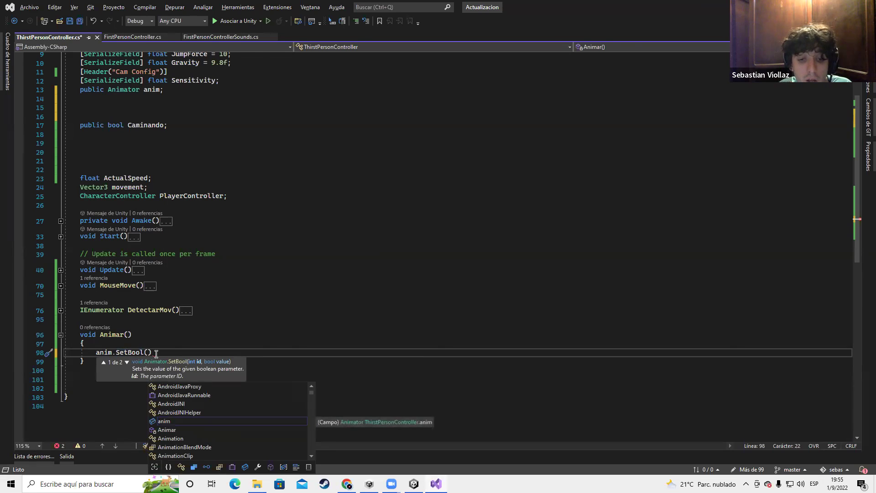
key("Escape")
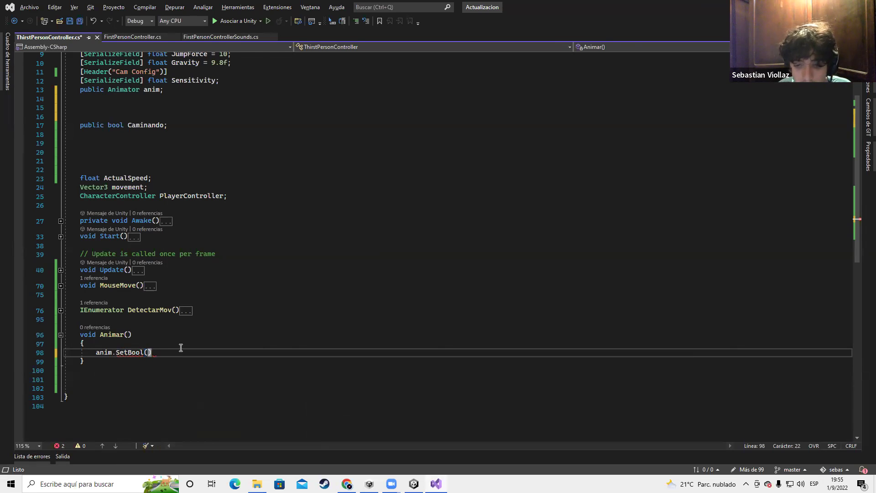
key("Insert")
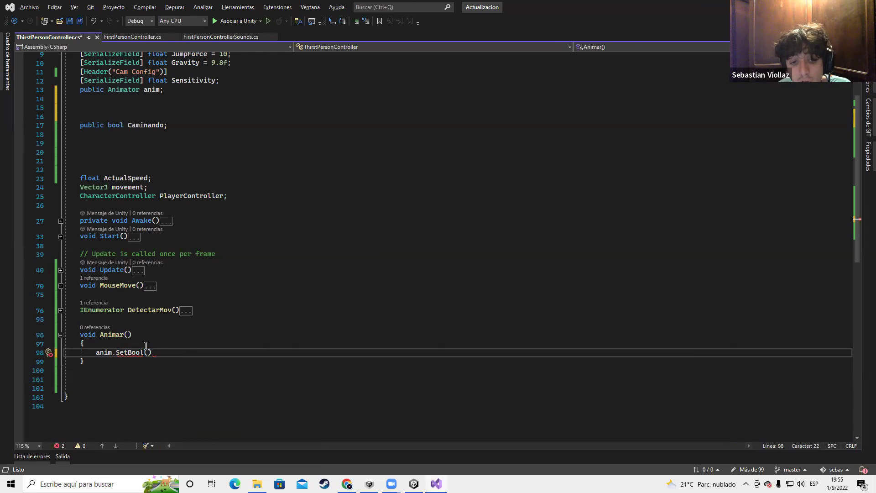
mouse_move(131, 350)
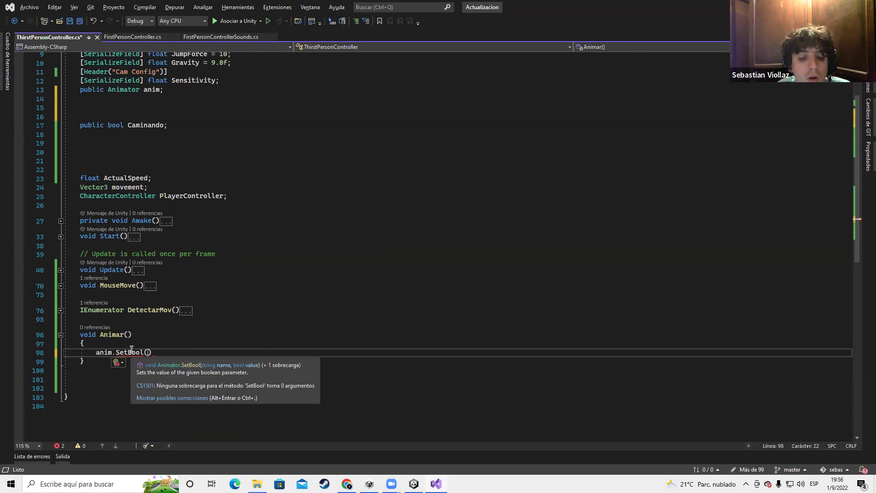
type("\"")
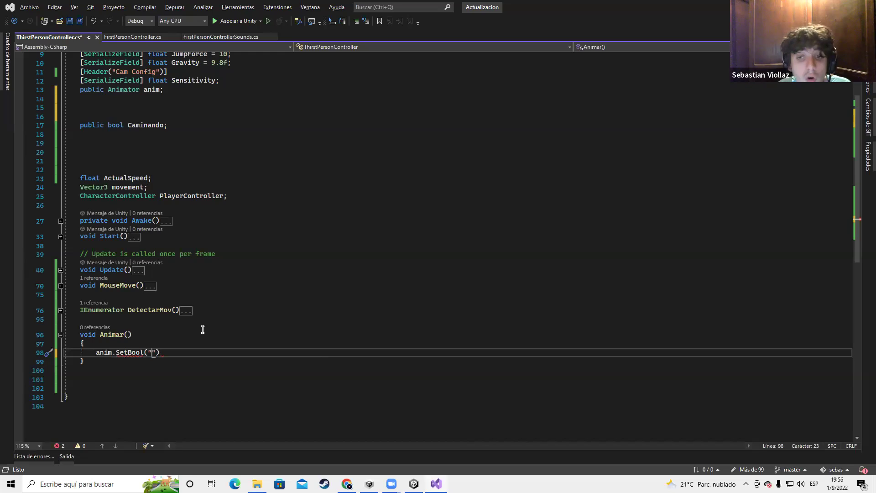
key("alt+Tab")
double_click(188, 68)
key("ctrl+c")
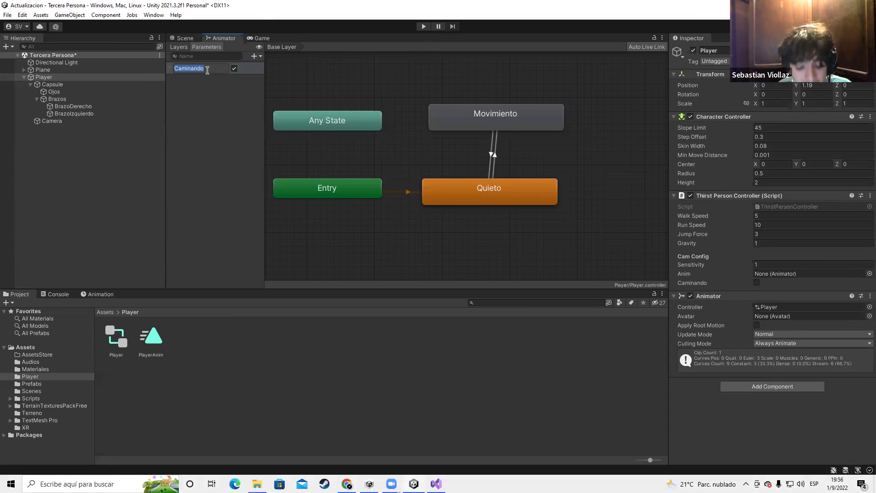
key("Return")
key("alt+Tab")
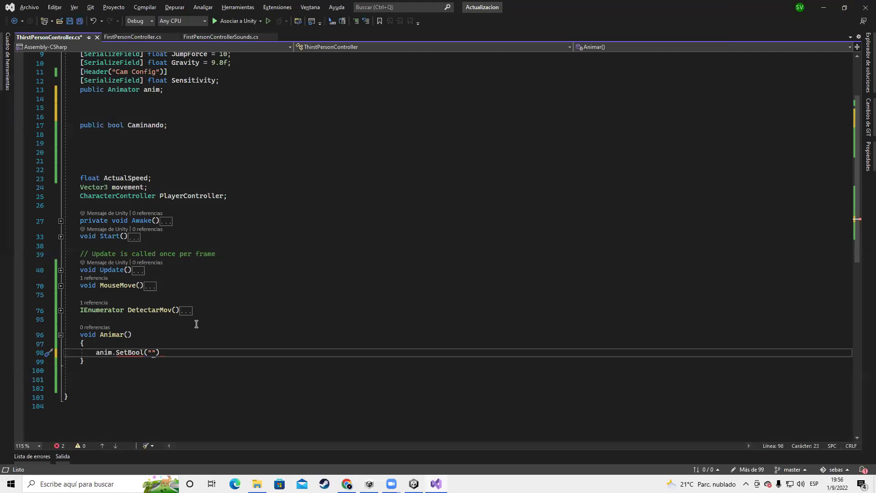
key("ctrl+v")
Finish the line as anim.SetBool("Caminando", Caminando); and save the script
type("\"")
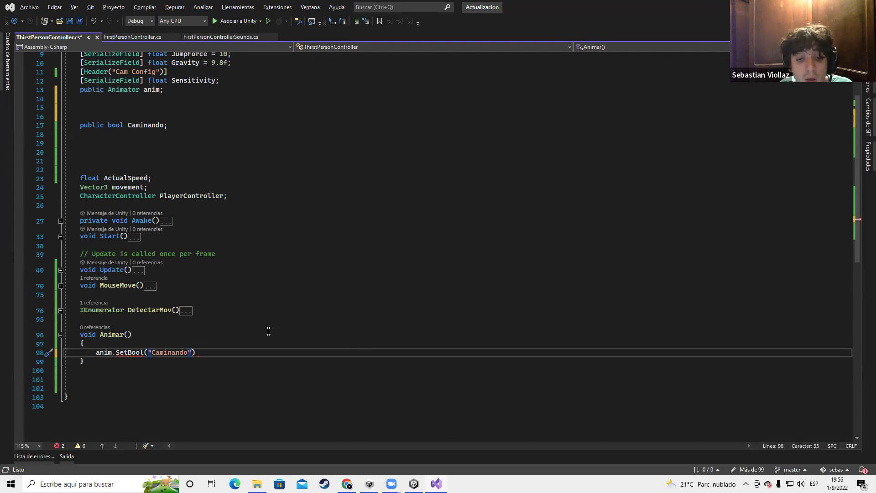
type(",")
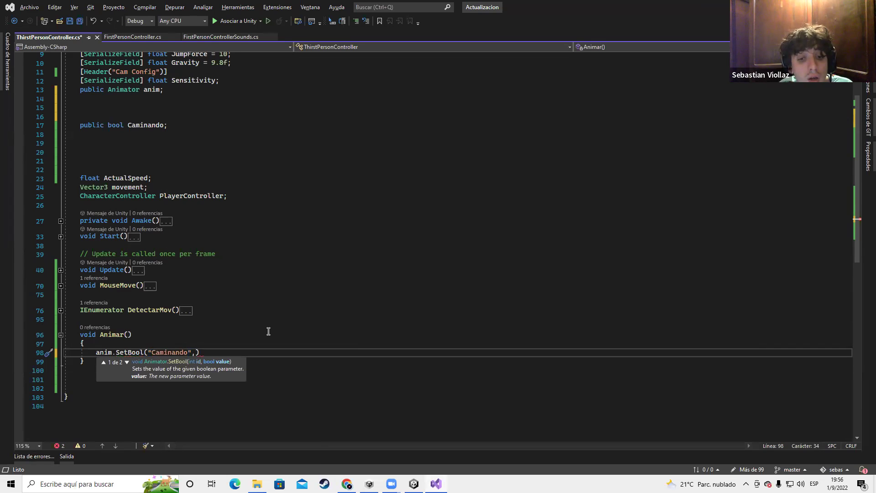
scroll(269, 331, "up", 3)
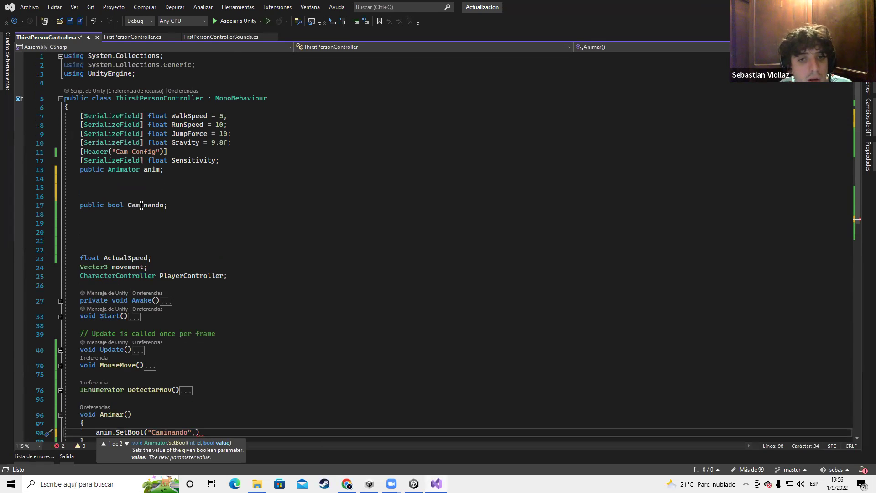
scroll(256, 297, "down", 4)
type("Caminando")
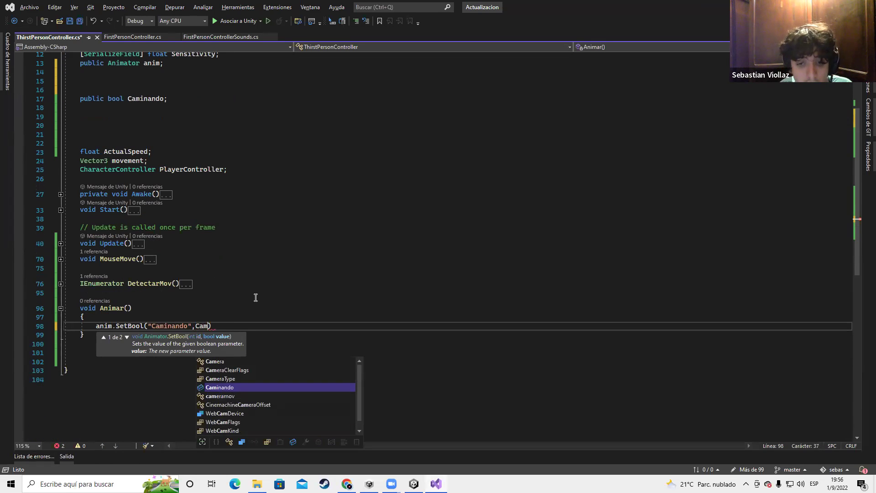
type(");")
key("ctrl+s")
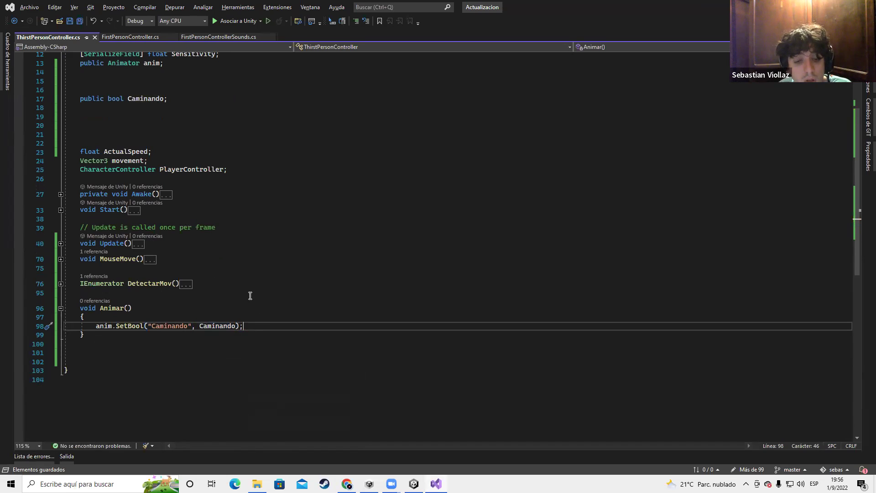
Call Animar(); in Update right after MouseMove(); and save
double_click(101, 308)
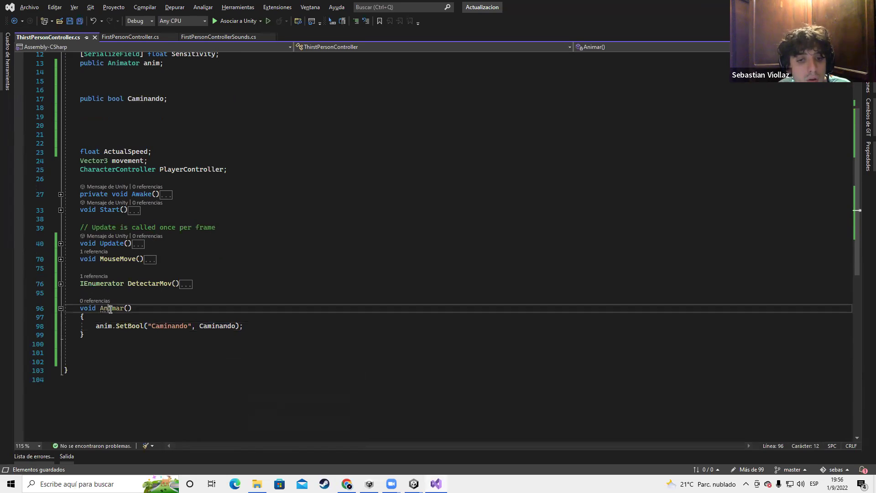
left_click(133, 308)
double_click(101, 308)
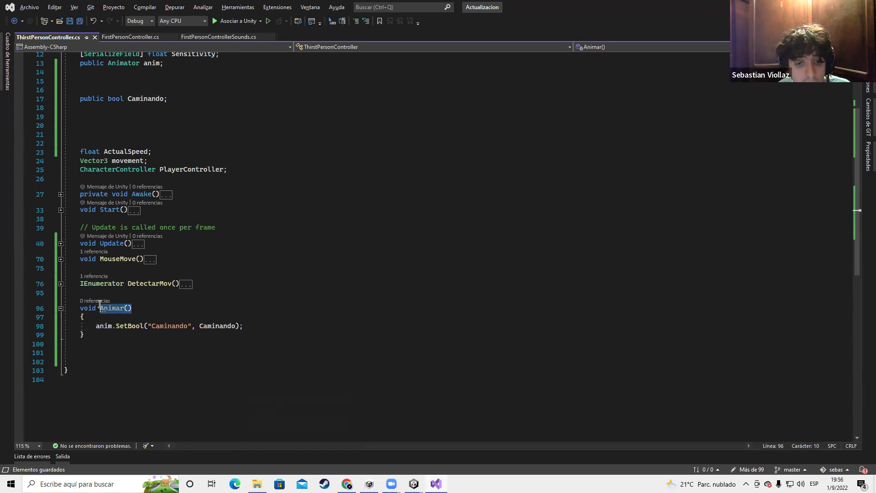
left_click(61, 243)
left_click(158, 271)
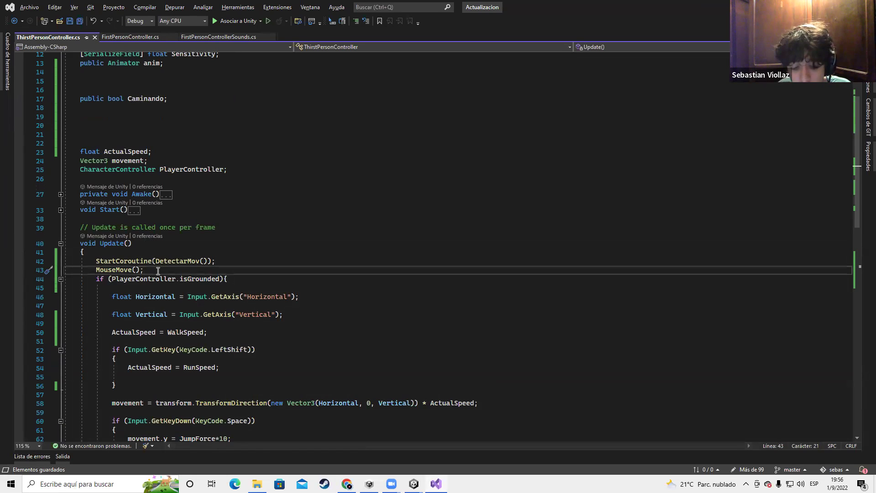
key("Return")
type("Animar();")
key("ctrl+s")
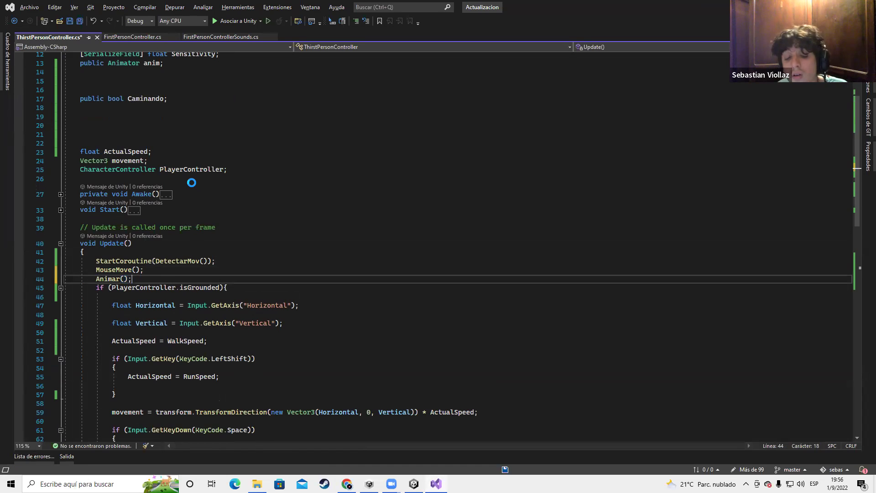
scroll(191, 183, "up", 3)
Back in Unity, uncheck the Caminando parameter in the Animator
key("alt+Tab")
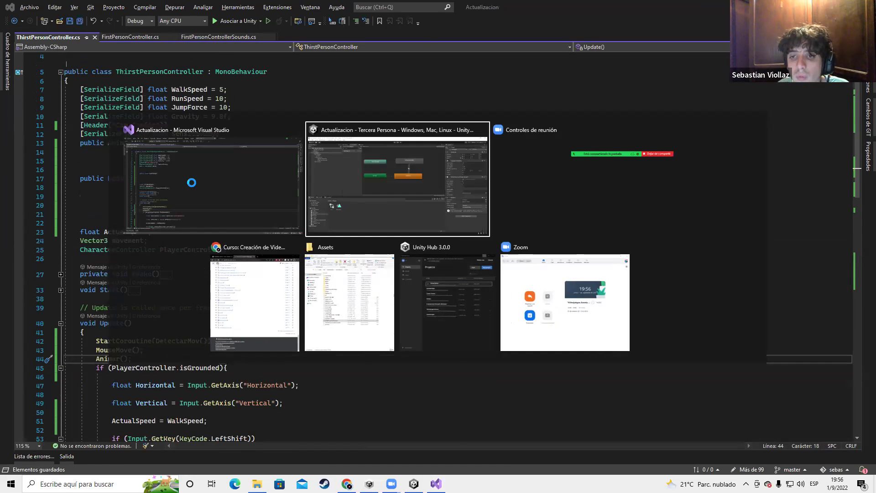
key("alt+Tab")
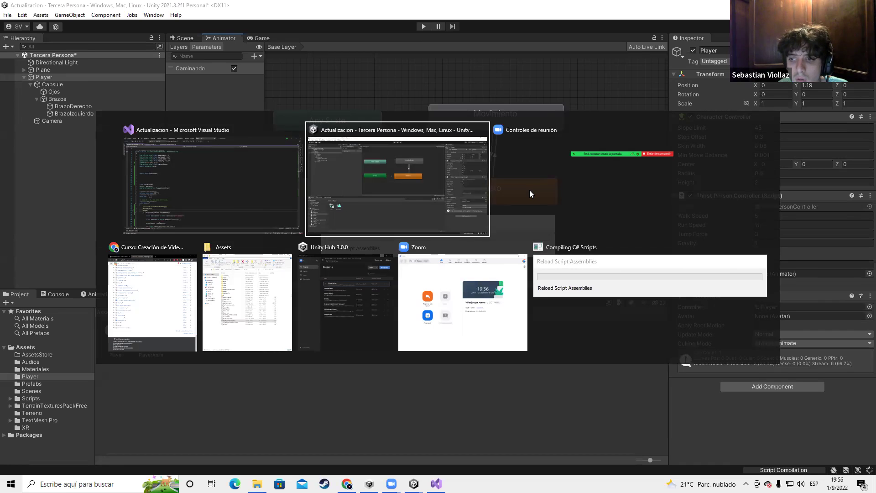
left_click(648, 274)
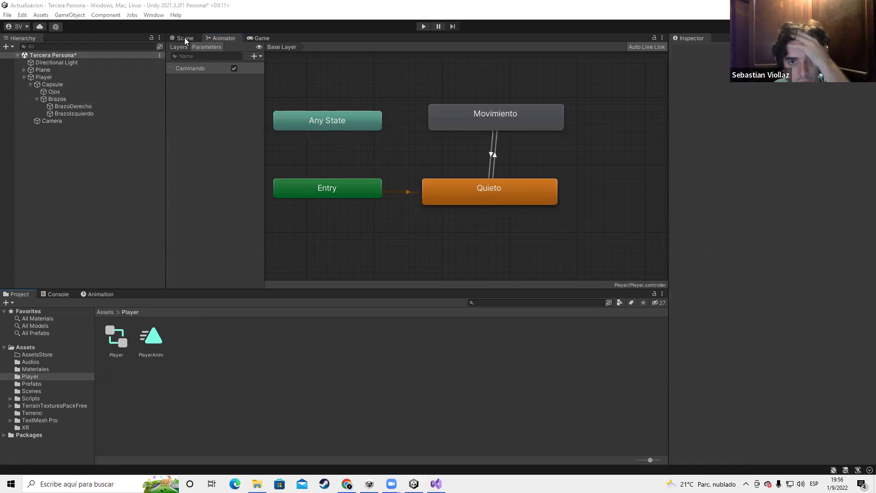
left_click(235, 68)
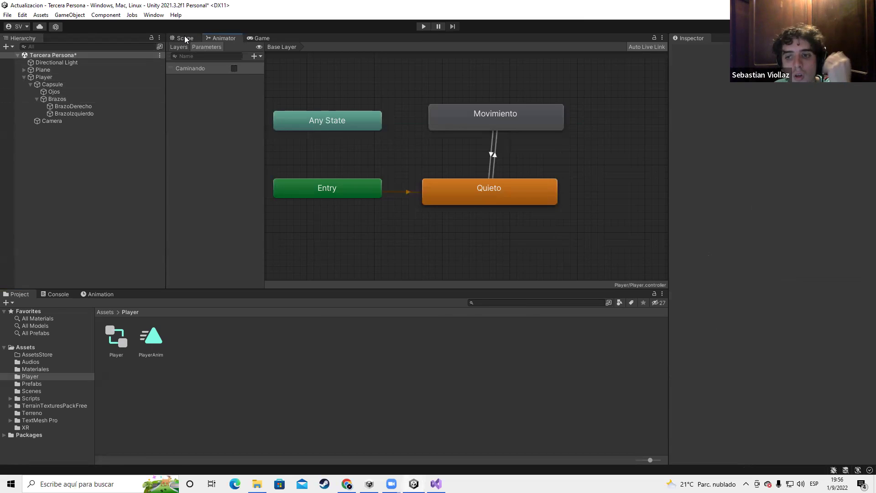
Verify the Quieto↔Movimiento transitions use the Caminando condition, then show the Scene view
left_click(514, 190)
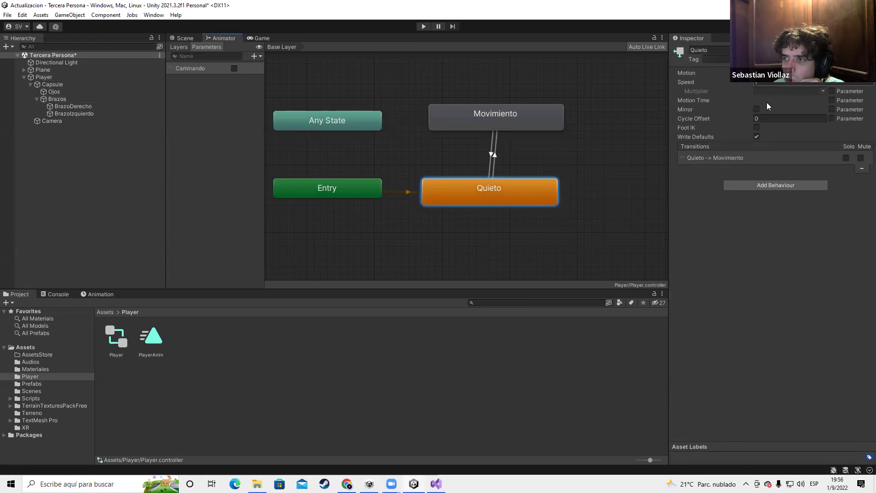
left_click(493, 140)
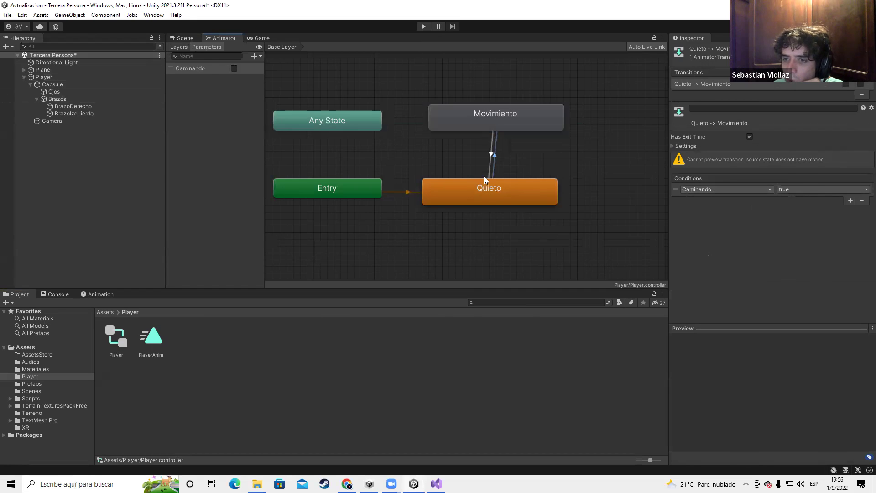
left_click(488, 160)
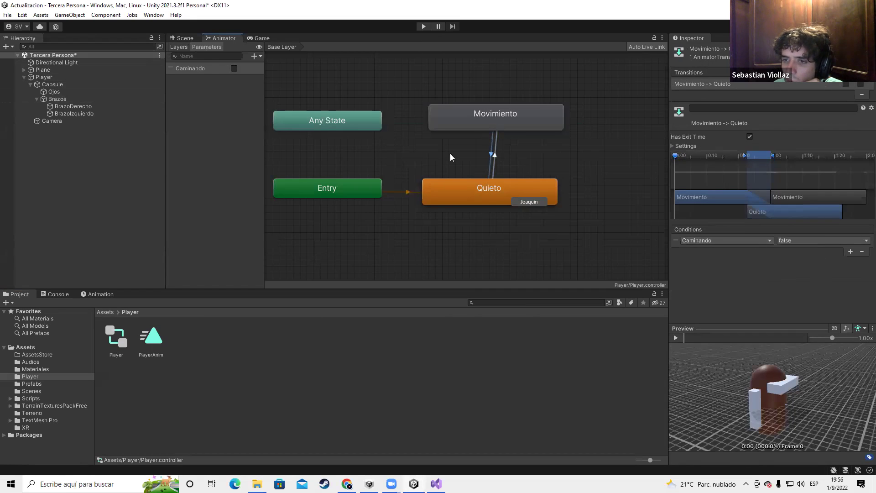
left_click(496, 156)
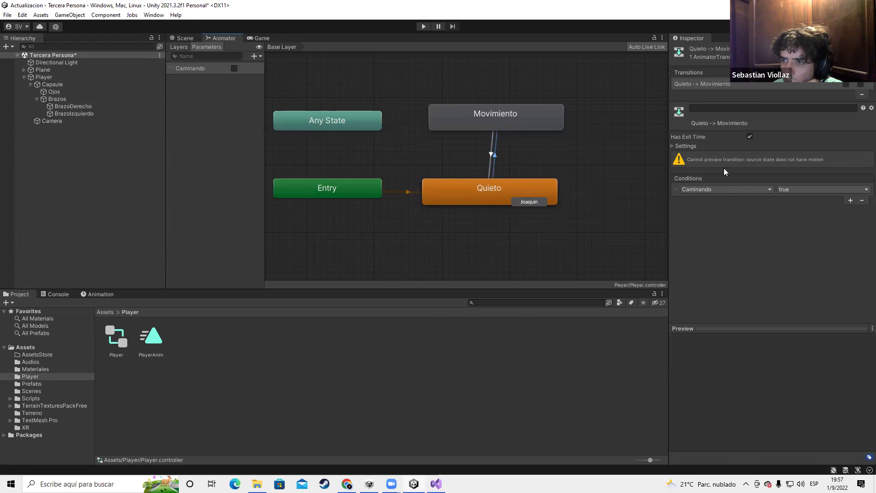
scroll(429, 120, "down", 5)
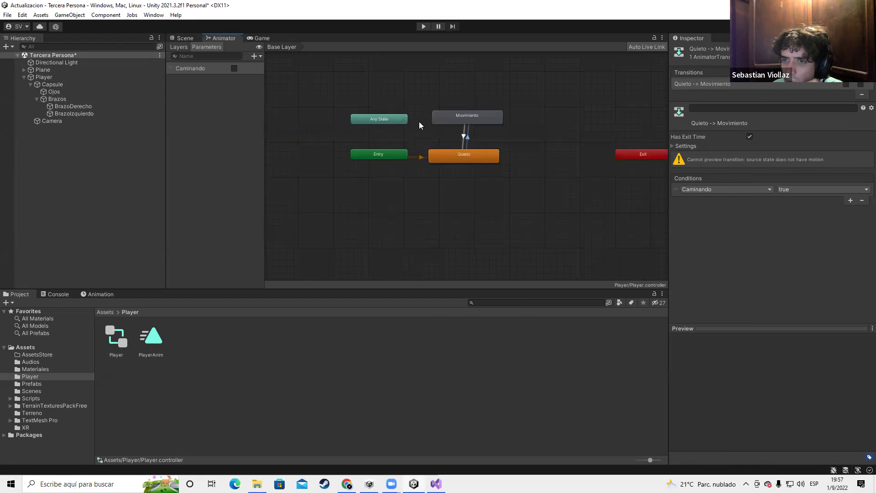
left_click(177, 36)
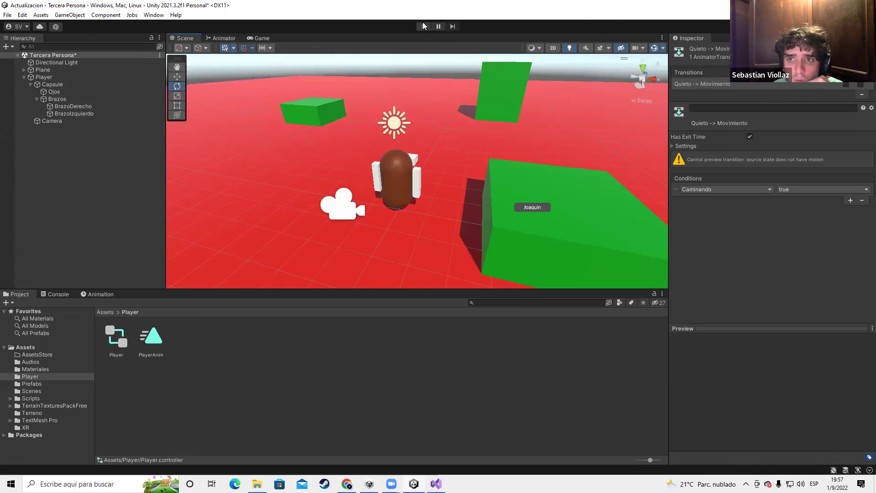
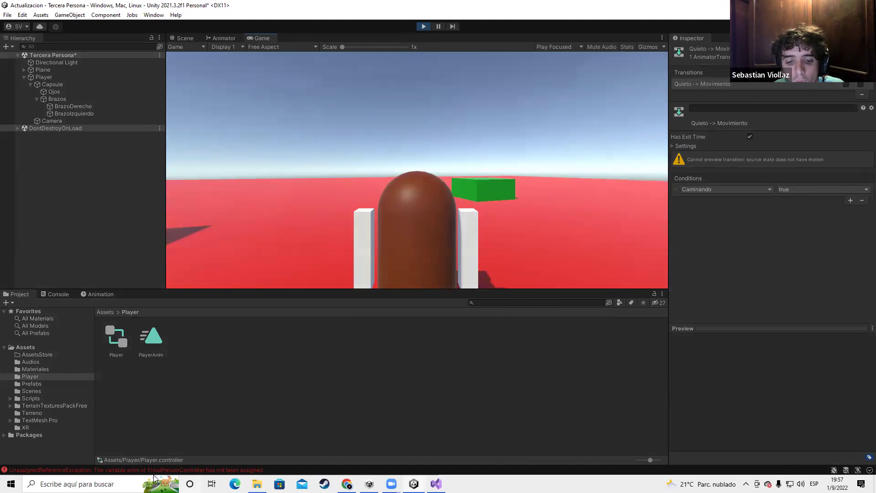
Stop play mode and assign the Player's Animator to the controller script's Anim field
key("ctrl+p")
left_click(42, 76)
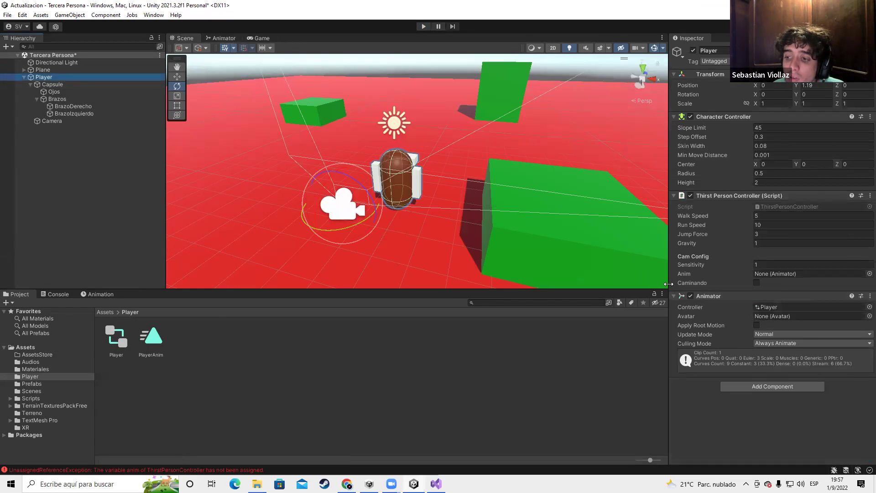
left_click_drag(722, 295, 779, 273)
Playtest by walking the character forward with W, then stop the game
key("ctrl+p")
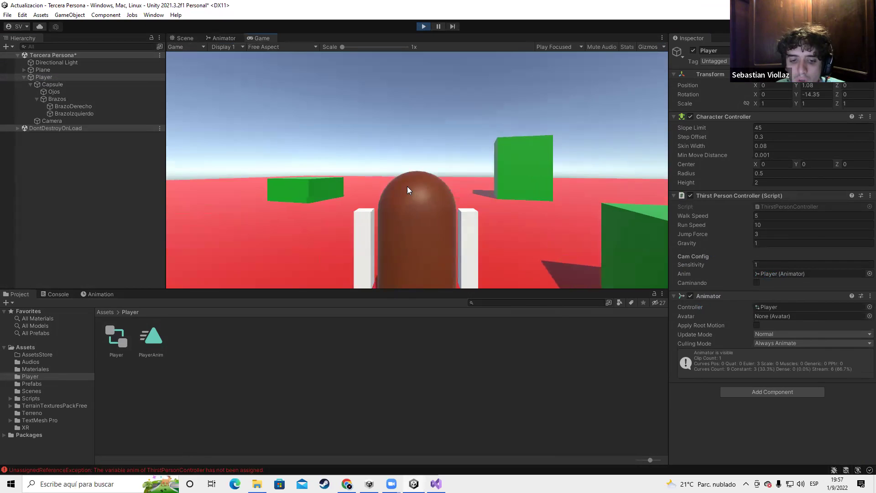
key("w")
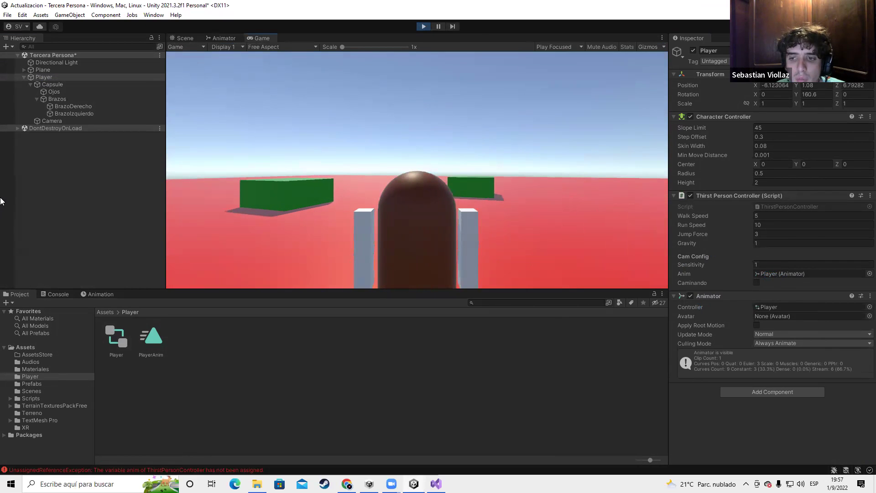
key("w")
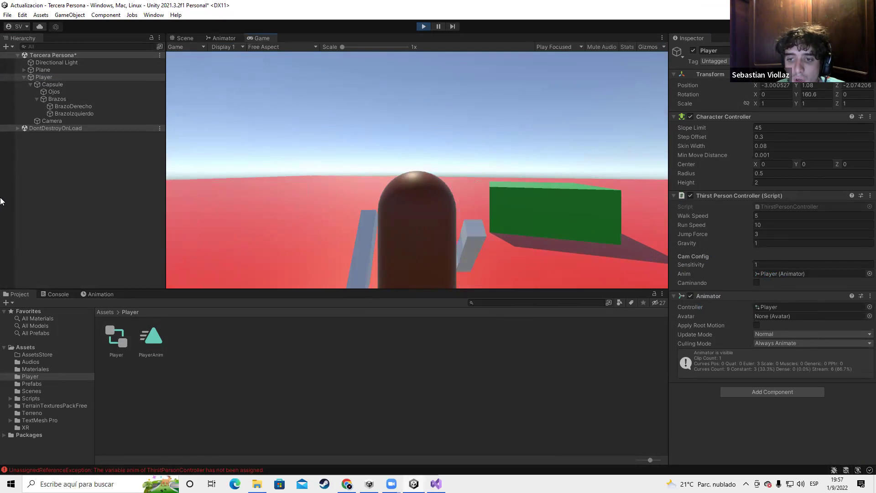
key("w")
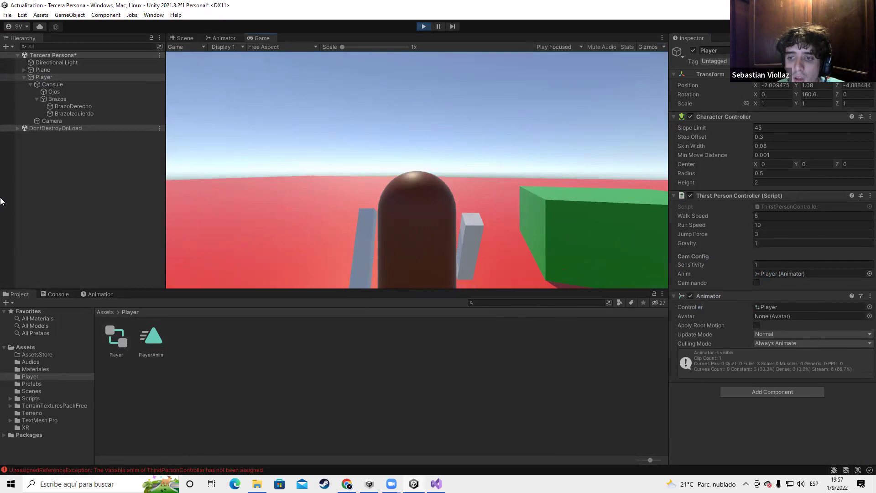
key("w")
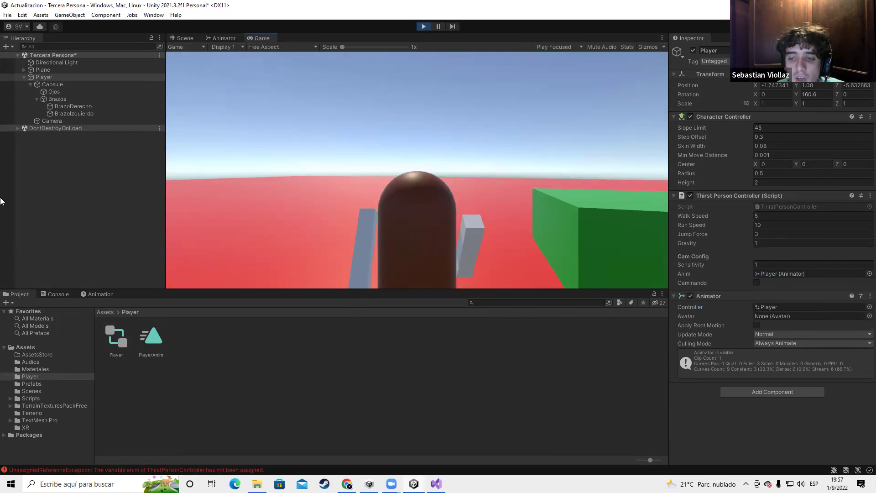
key("w")
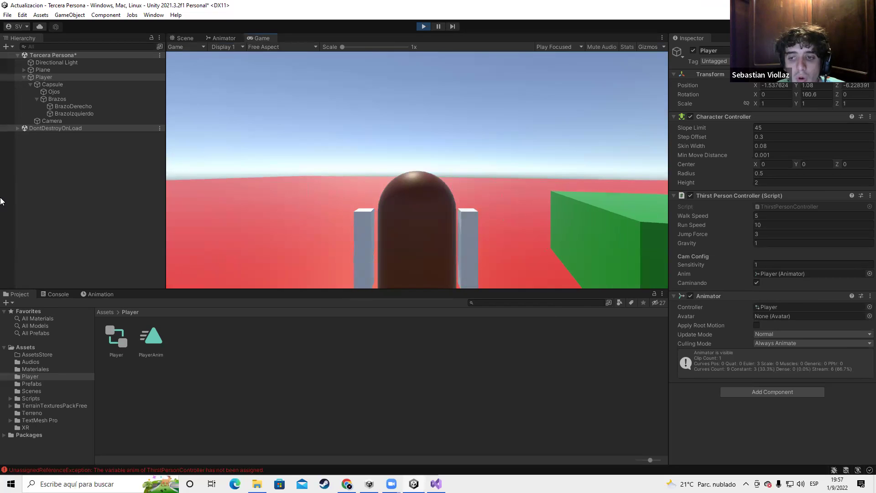
left_click(424, 26)
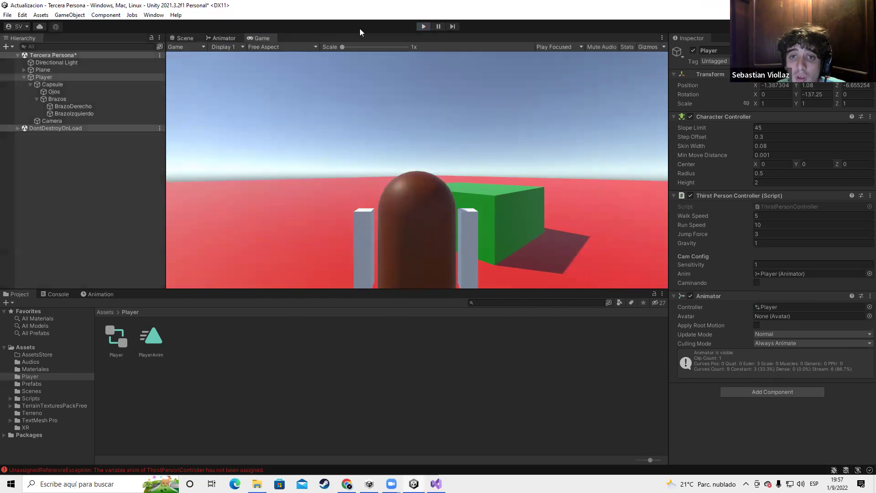
Turn off Has Exit Time on the Quieto to Movimiento transition in the Animator graph
left_click(223, 37)
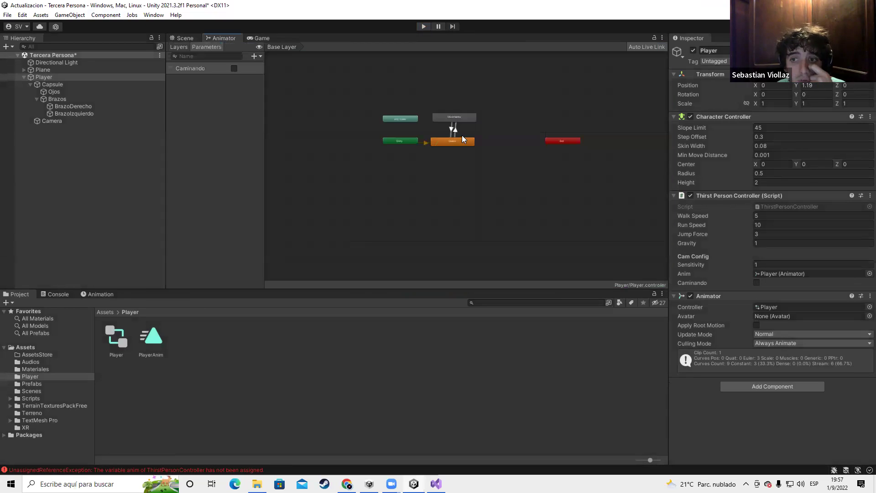
scroll(462, 141, "up", 4)
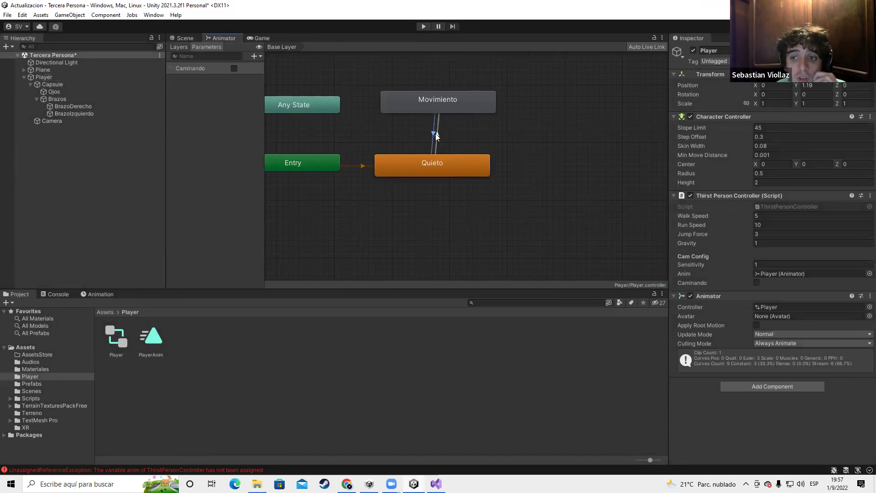
left_click(435, 135)
left_click(750, 137)
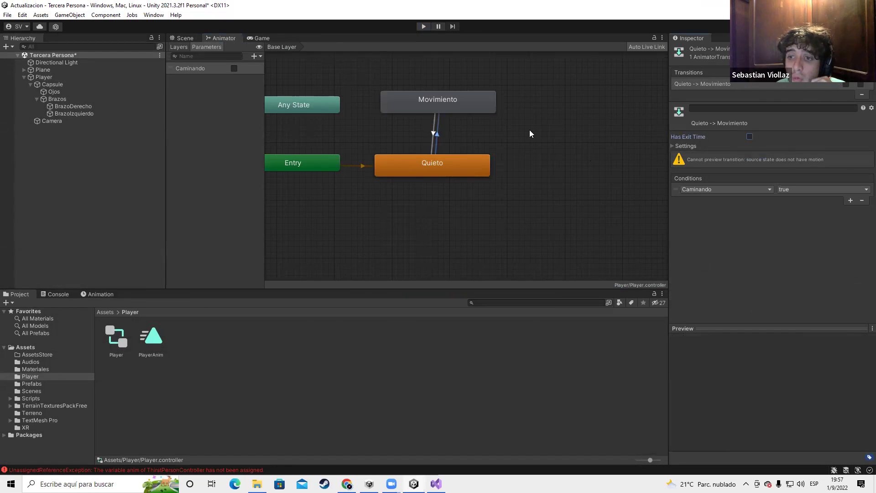
left_click(429, 132)
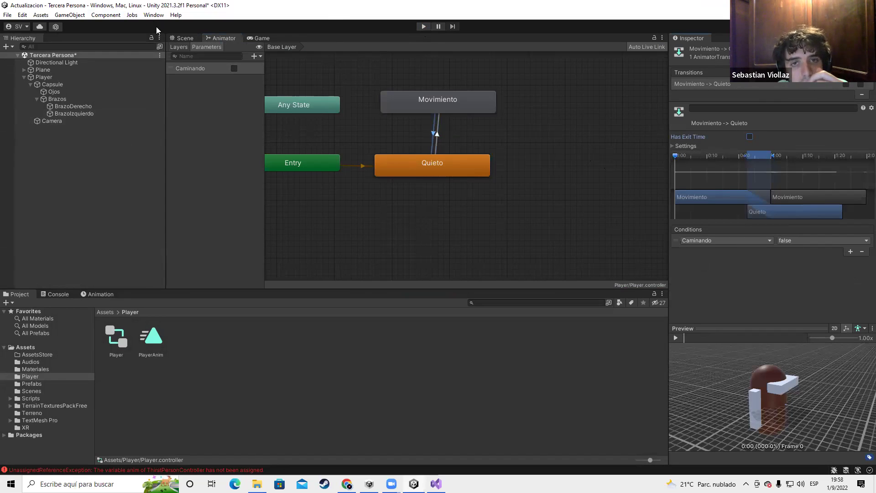
Start play mode from the Scene view and clear the Console errors
left_click(180, 40)
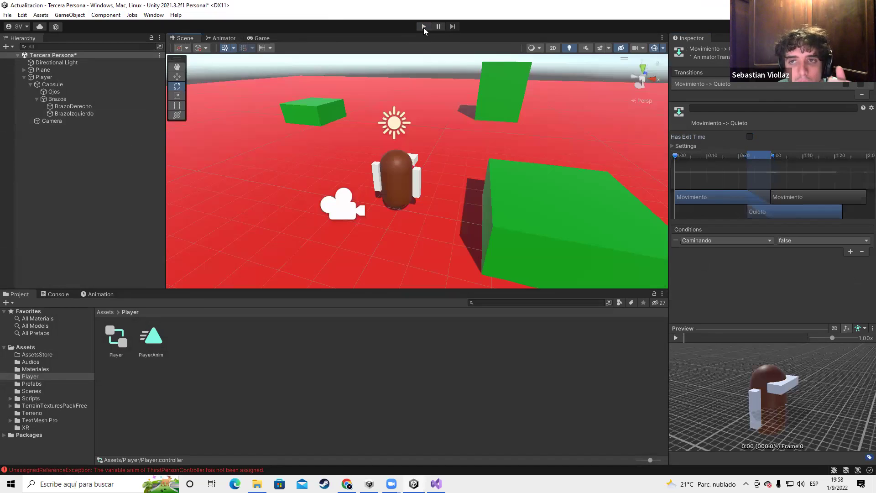
left_click(423, 26)
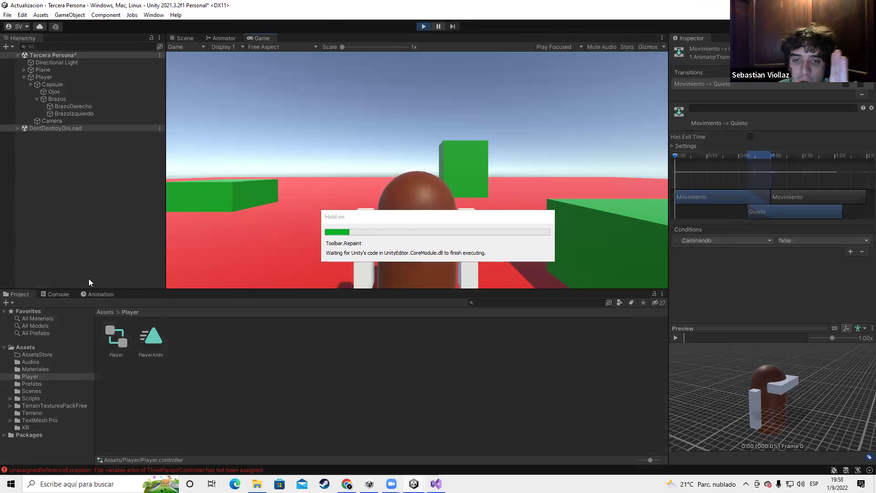
left_click(54, 294)
left_click(16, 303)
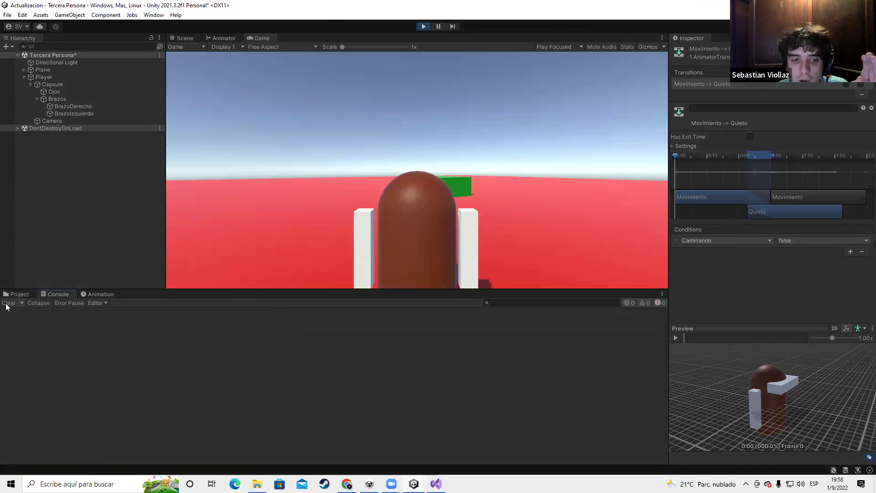
left_click(19, 294)
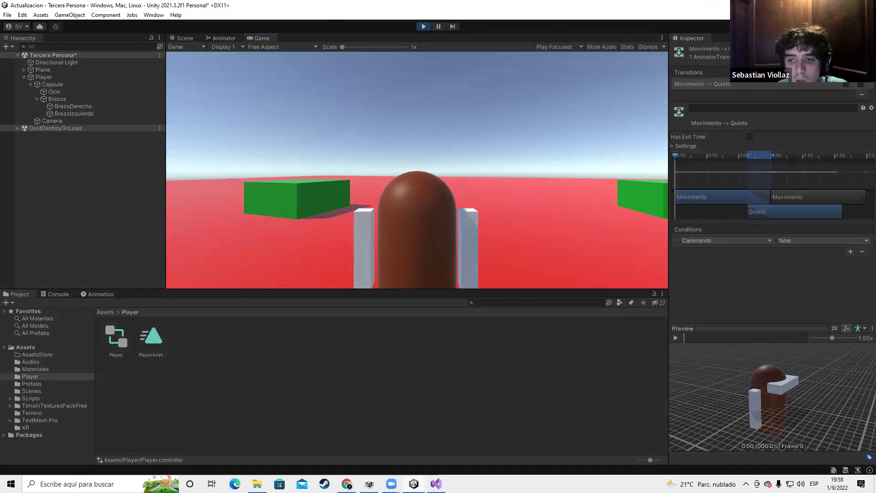
Walk the character around the scene, turning left and right, then stop play mode
key("w")
key("w")
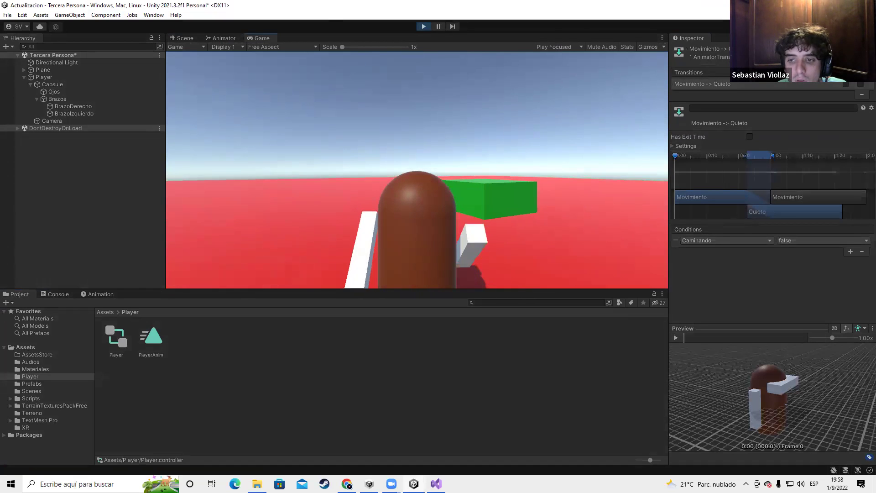
key("w")
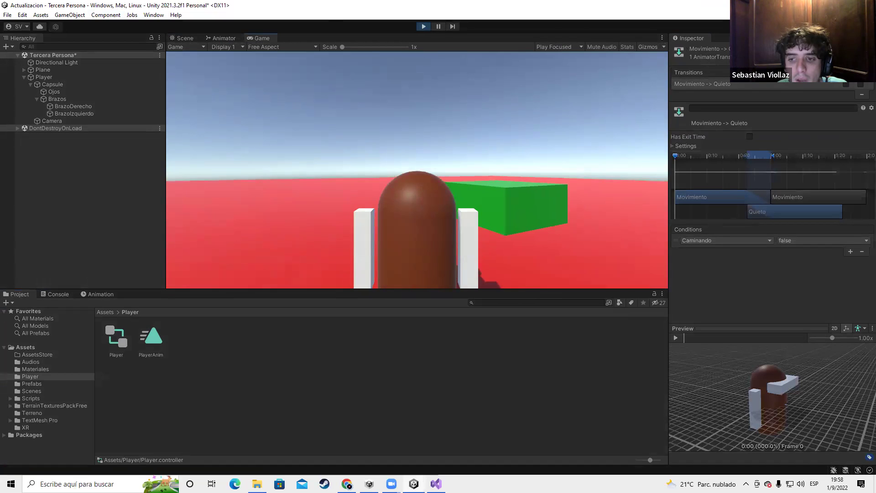
key("w")
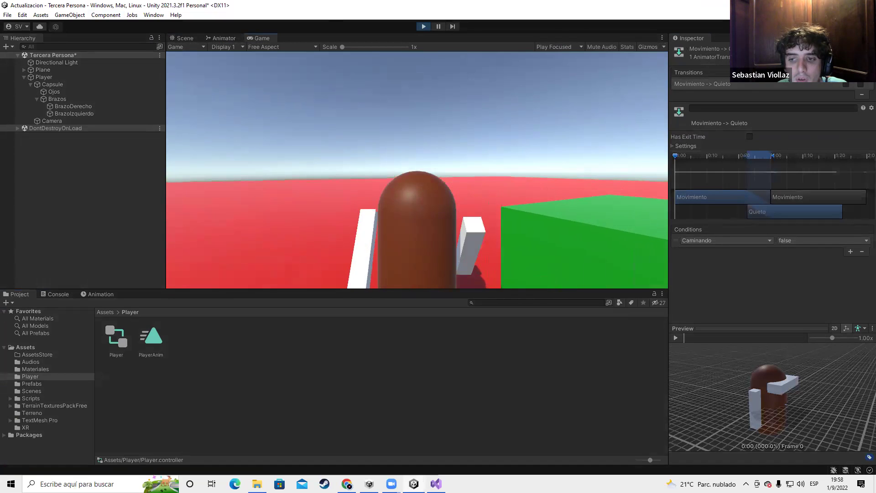
key("w")
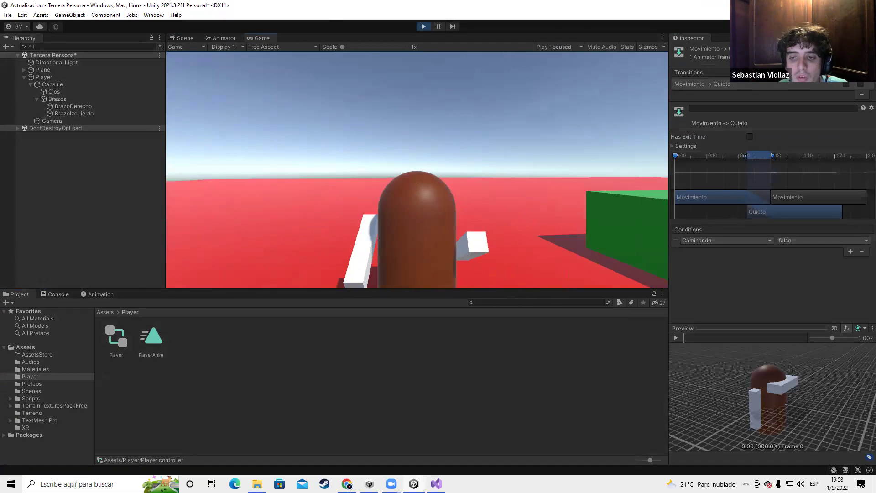
key("w")
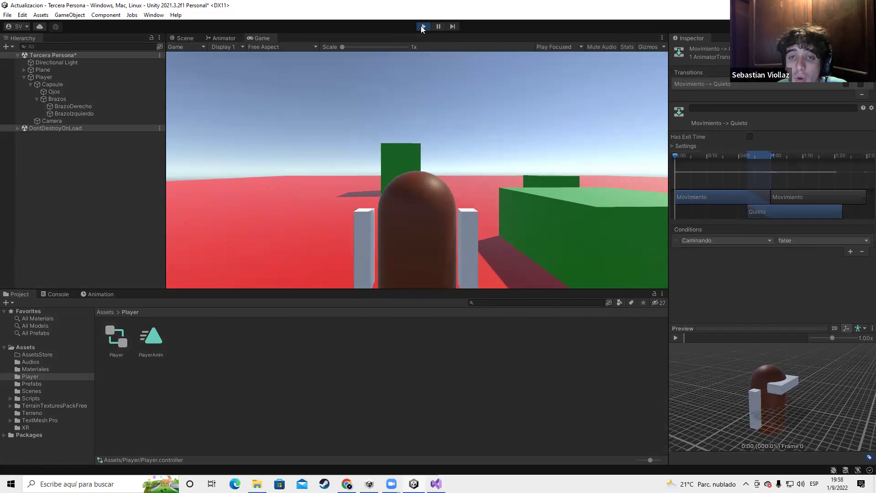
key("ctrl+p")
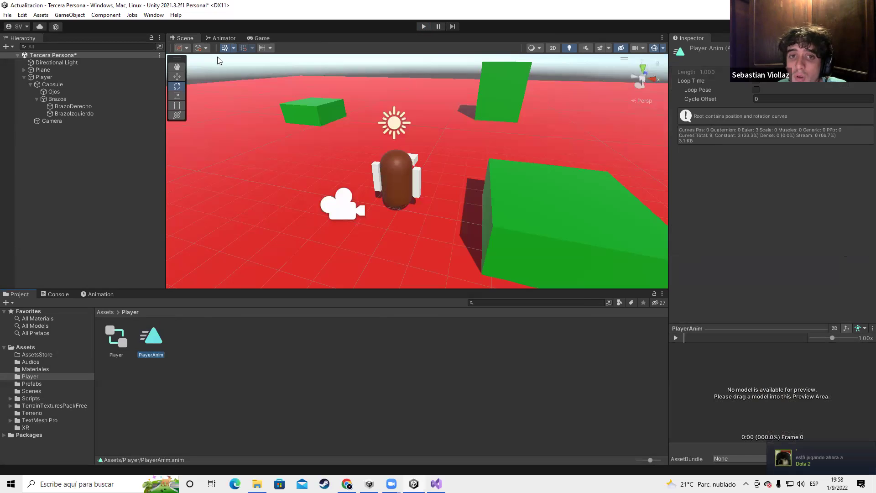
Open the Animation timeline with Player selected to load its PlayerAnim tracks
left_click(225, 39)
left_click(434, 107)
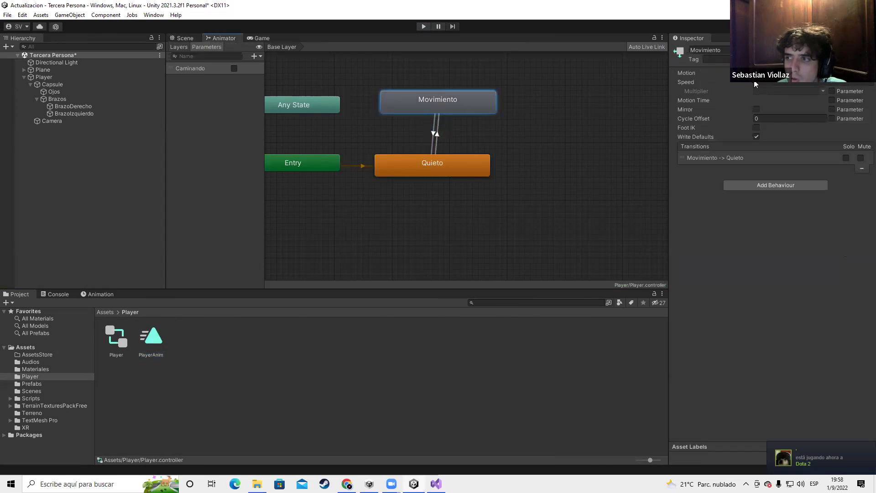
left_click(97, 294)
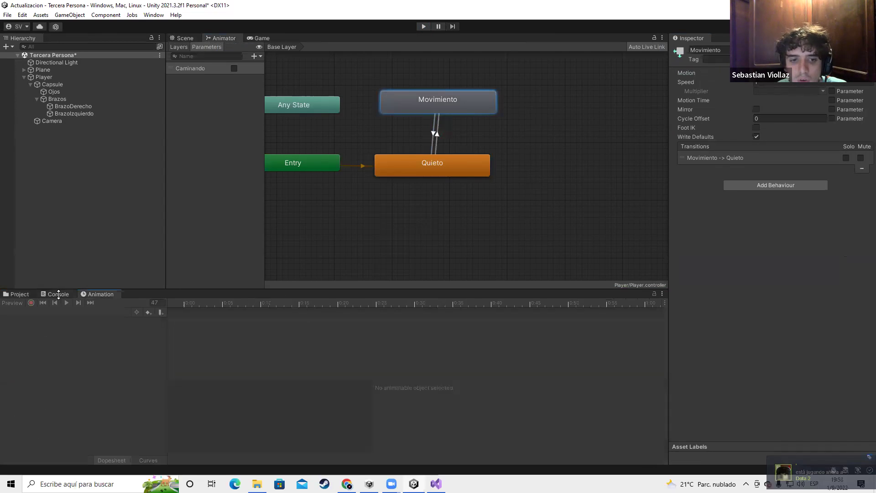
left_click(45, 70)
left_click(45, 77)
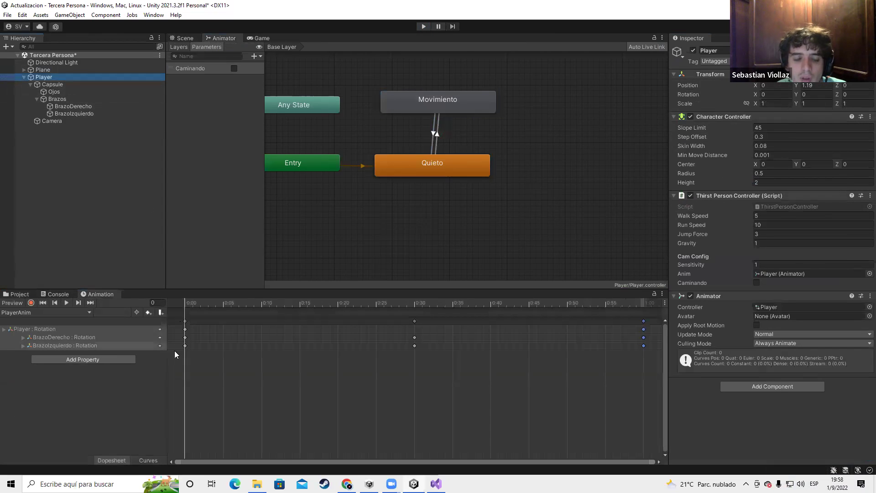
Drag the last PlayerAnim keyframes from 0:30 back to 0:10
left_click(414, 320)
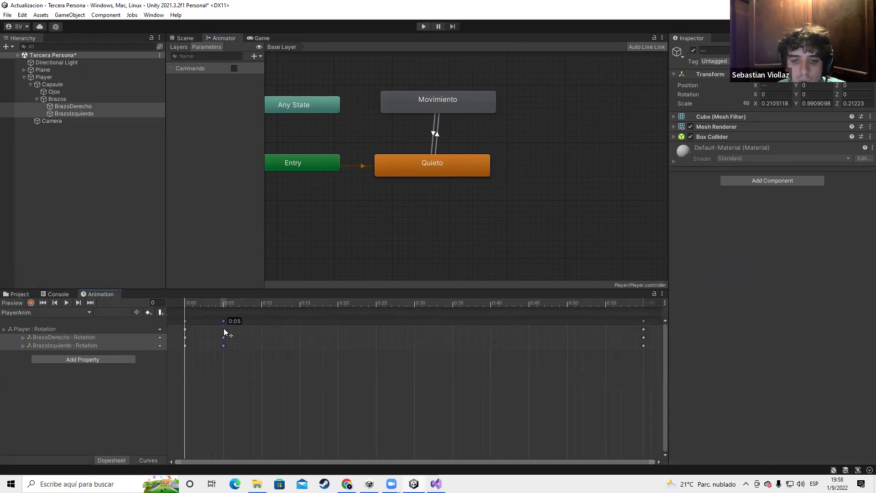
left_click_drag(645, 324, 262, 325)
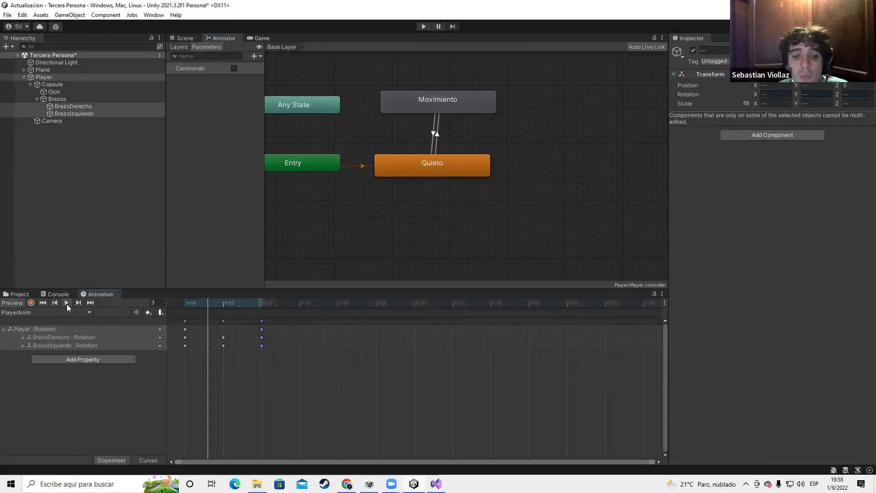
key("alt+Tab")
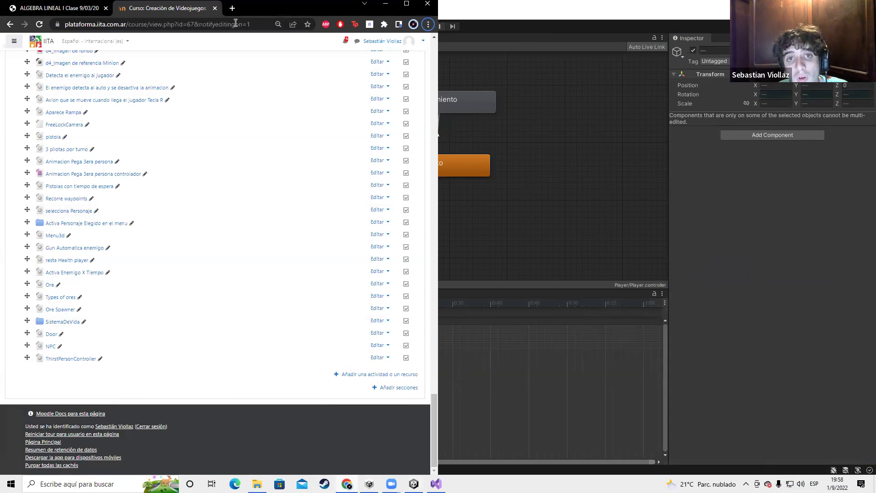
Open the Mixamo website in a new browser tab, maximized
left_click(230, 13)
left_click(224, 25)
type("mixamo")
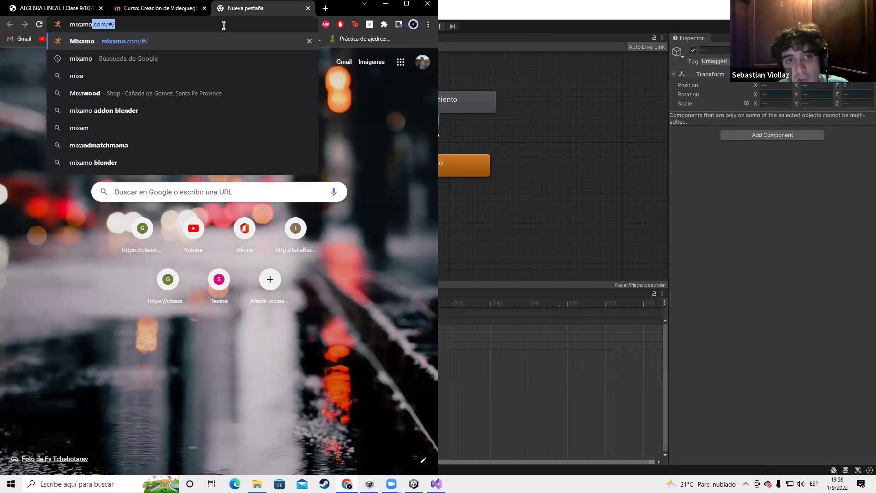
key("Return")
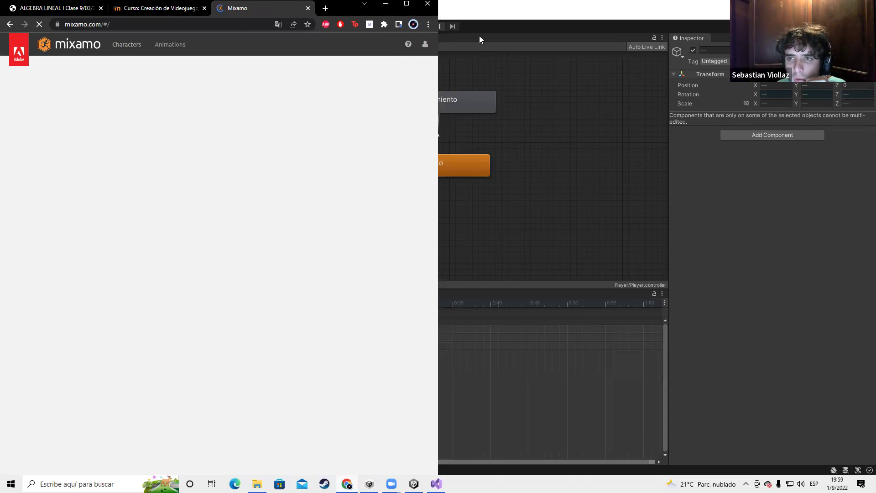
left_click(406, 4)
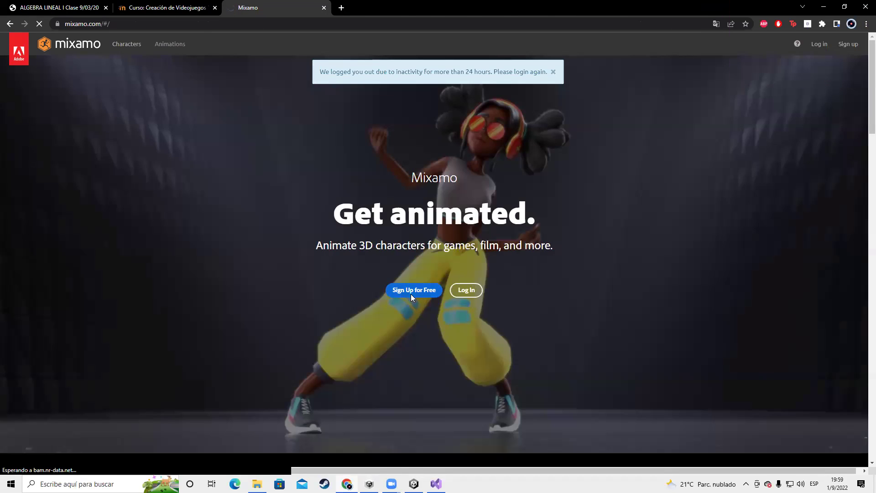
Sign in to Mixamo with the first Google account, then switch windows
left_click(411, 295)
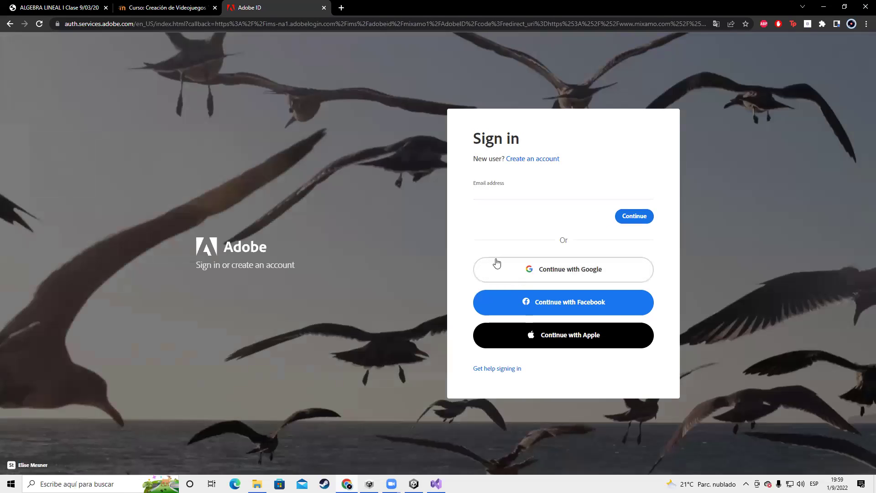
left_click(538, 270)
right_click(538, 269)
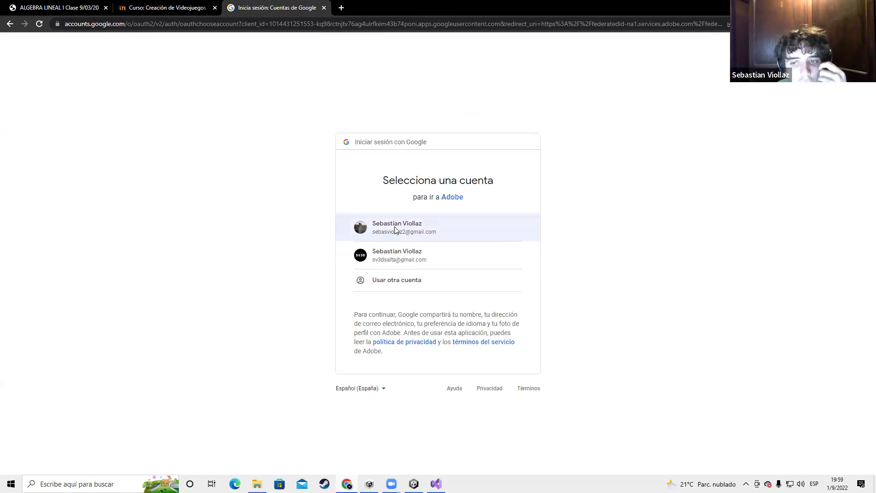
left_click(393, 228)
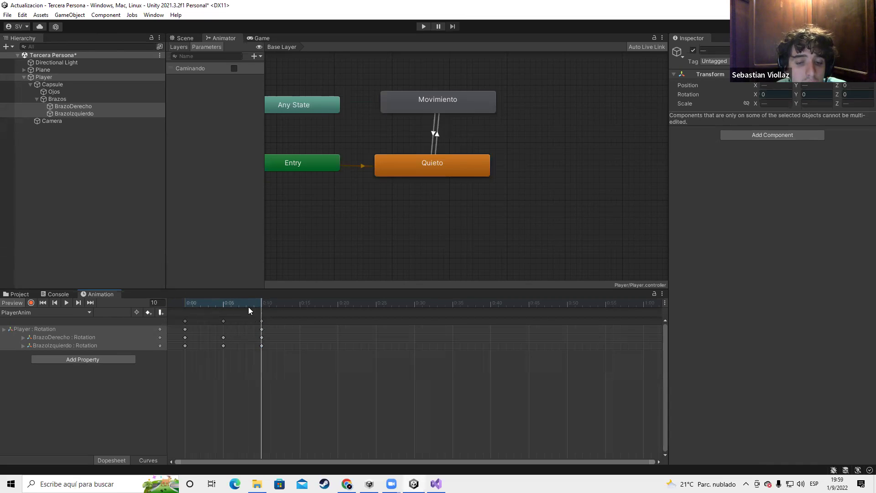
key("alt+Tab")
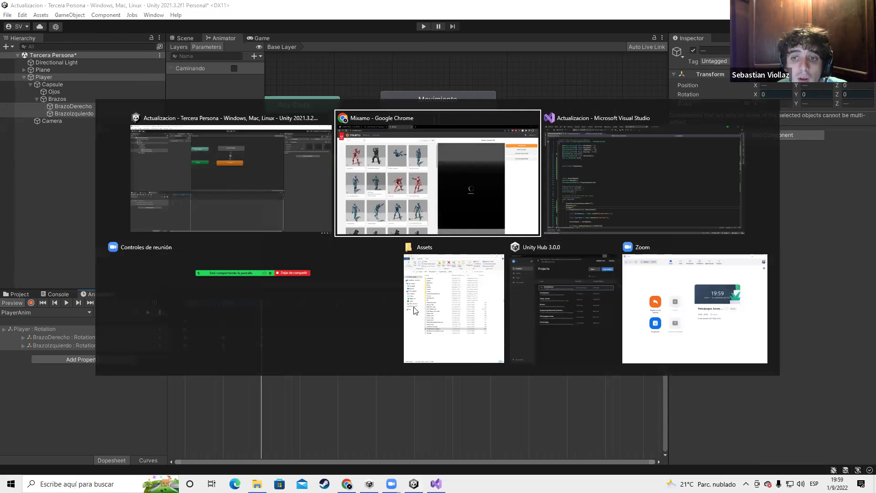
key("Escape")
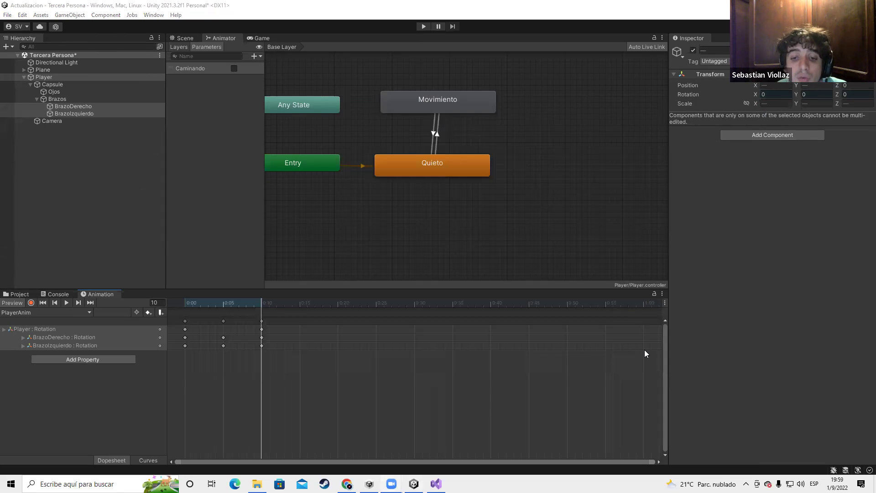
key("alt+Tab")
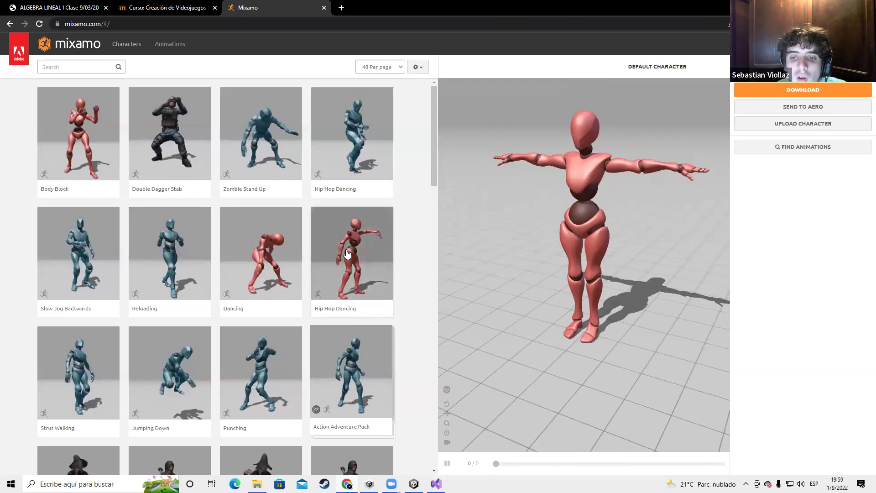
Search Mixamo for 'walk' and preview a Walking animation, pausing and scrubbing to its end
left_click(350, 255)
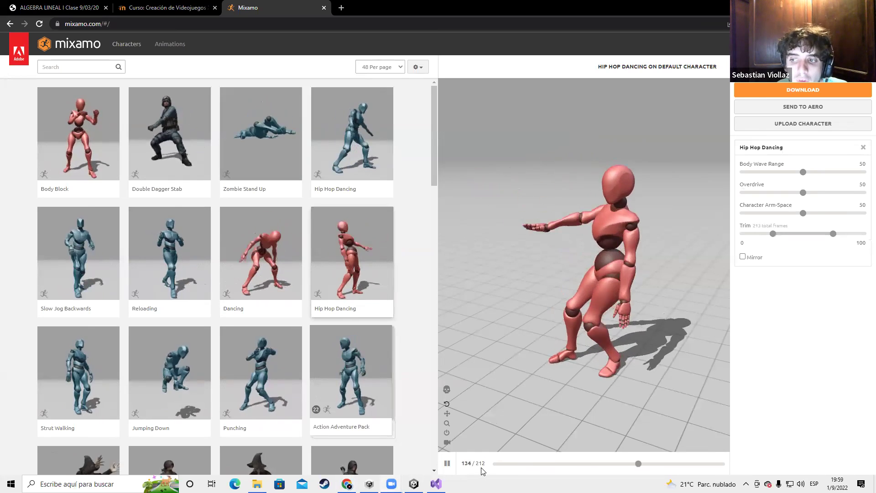
scroll(295, 367, "down", 1)
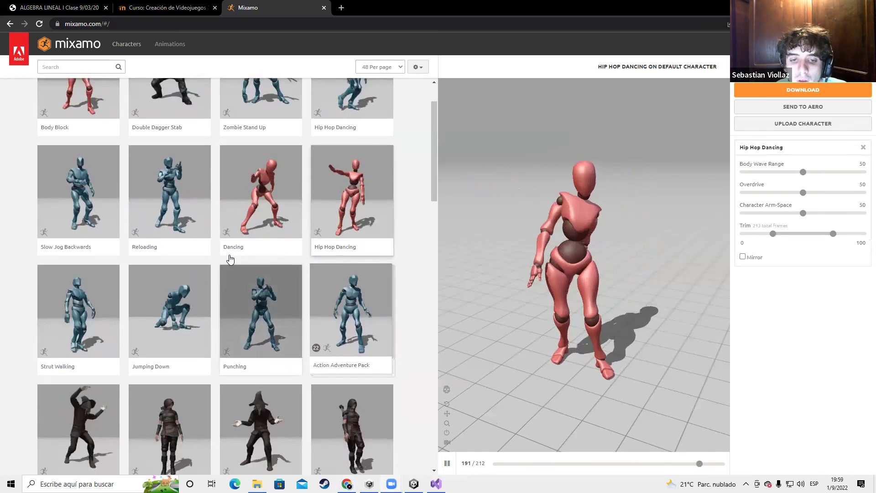
scroll(230, 259, "up", 1)
left_click(76, 66)
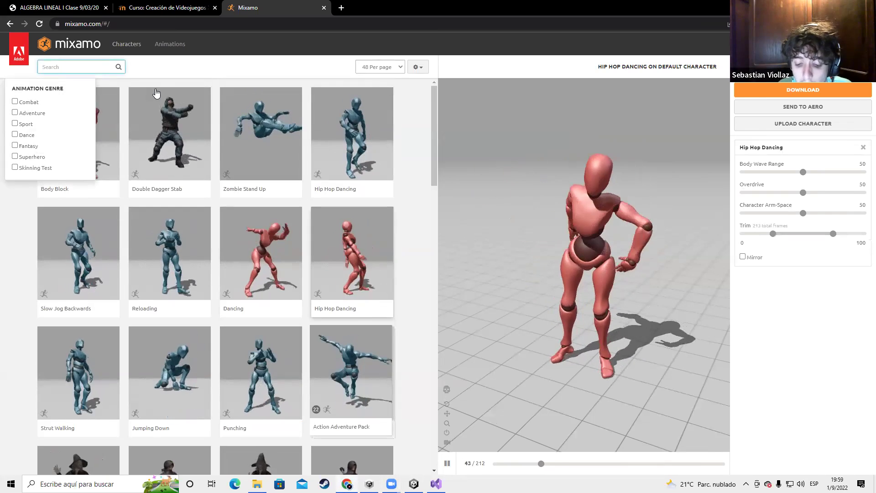
type("walk")
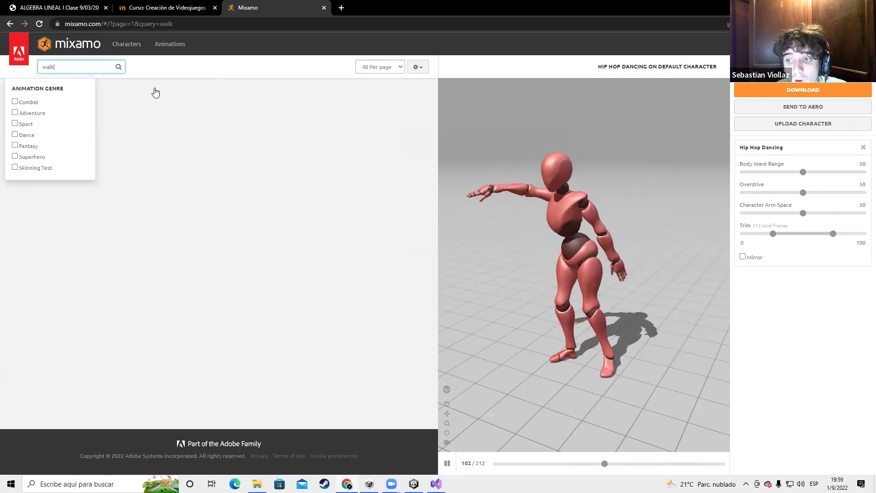
left_click(258, 182)
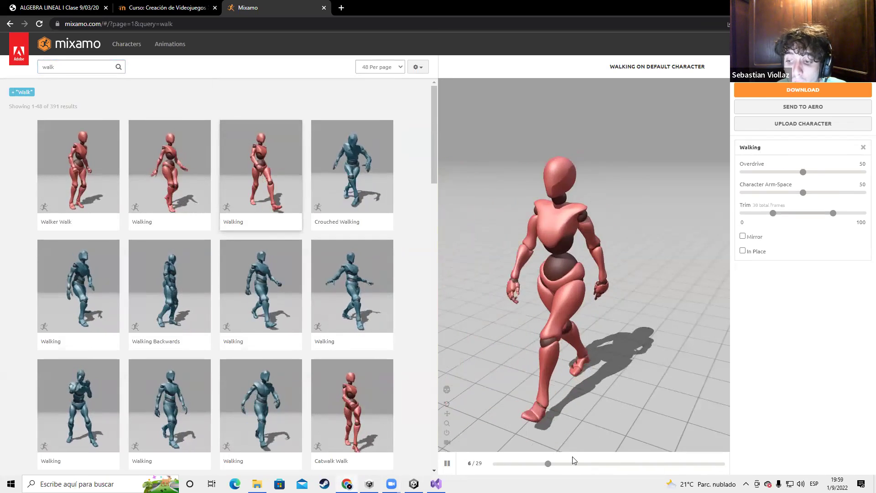
left_click(447, 463)
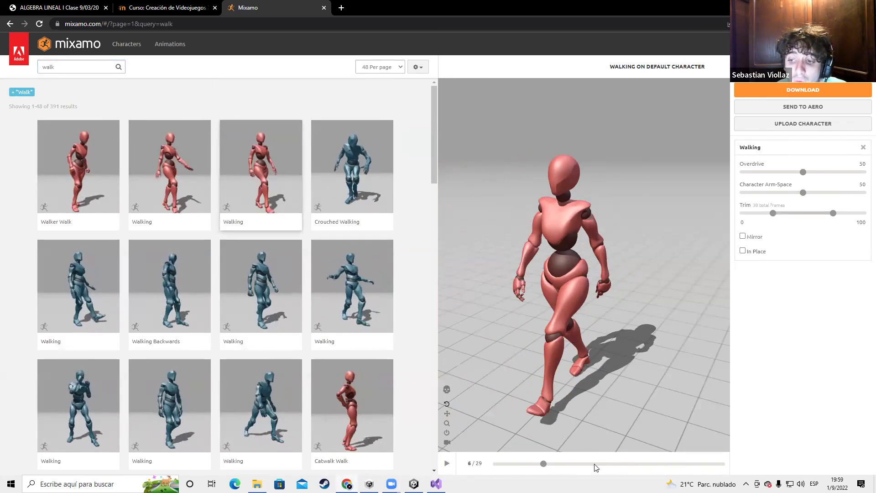
left_click_drag(548, 464, 739, 465)
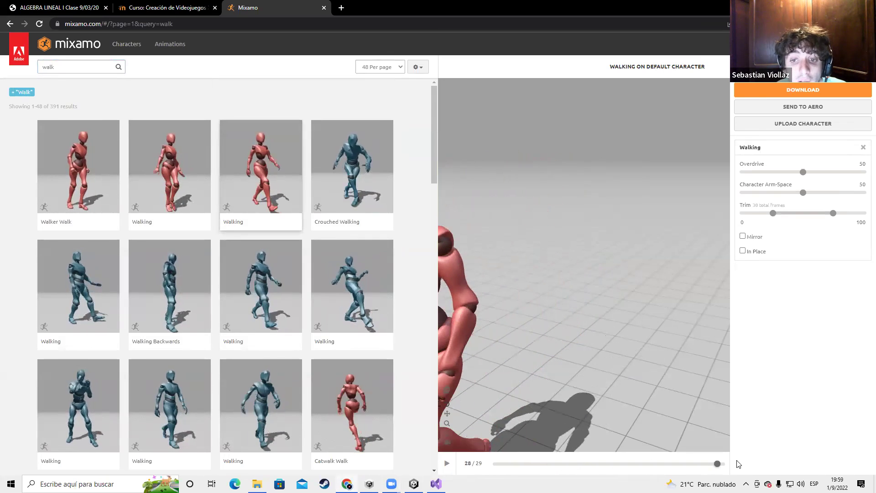
Replace the search with 'jump' and preview the Jumping Up animation
scroll(201, 228, "down", 3)
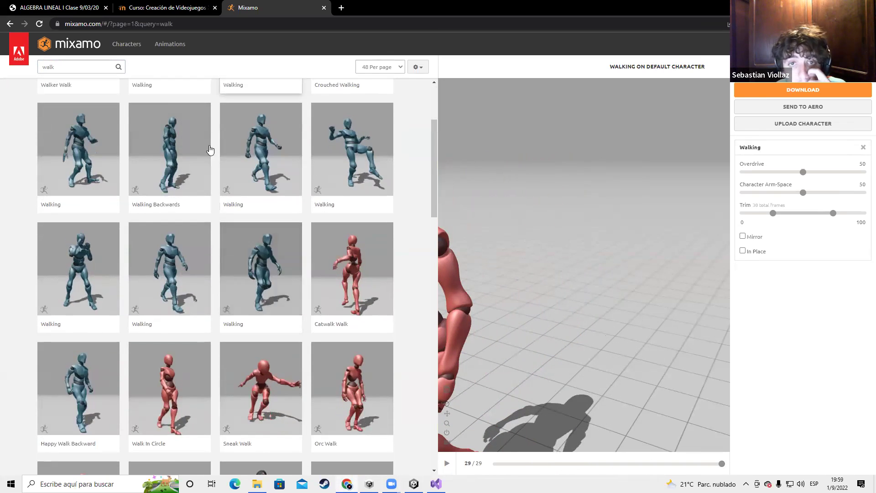
scroll(191, 128, "up", 3)
double_click(48, 66)
type("jump")
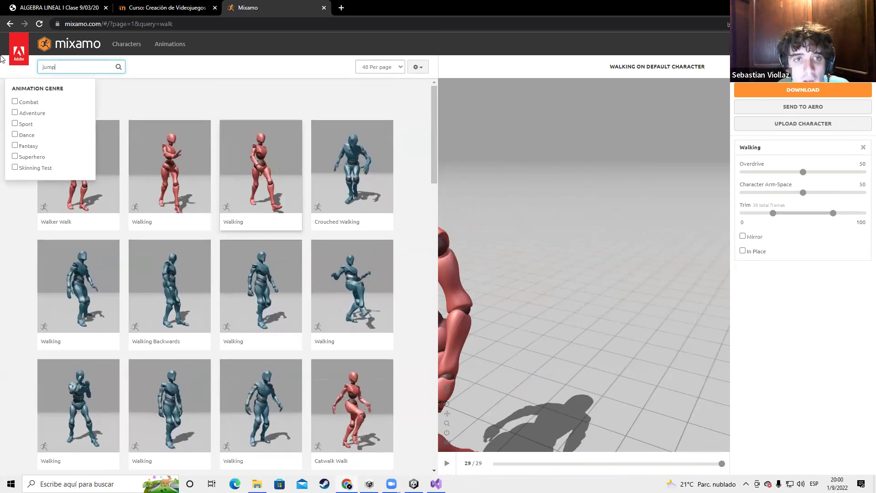
left_click(147, 91)
key("Return")
key("Return")
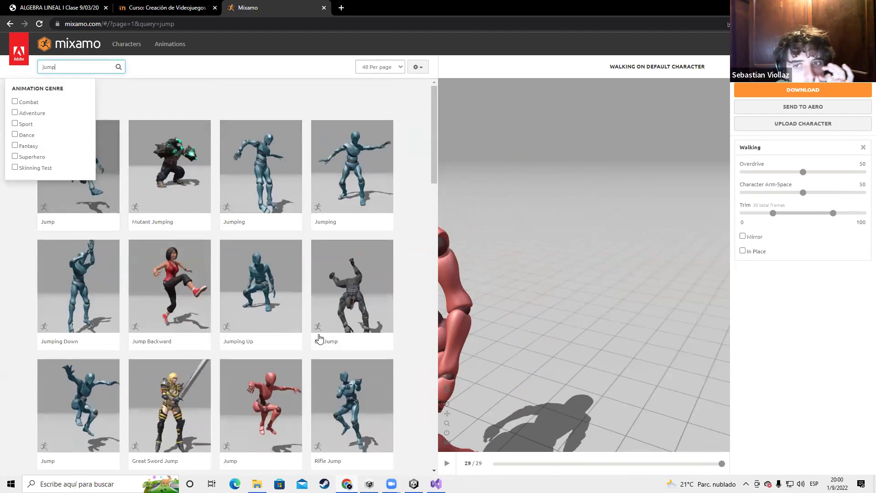
scroll(319, 297, "down", 2)
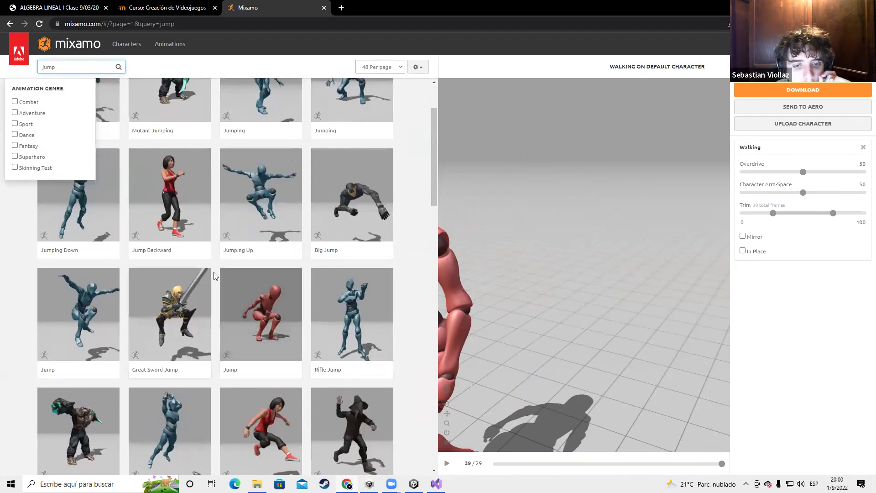
left_click(260, 186)
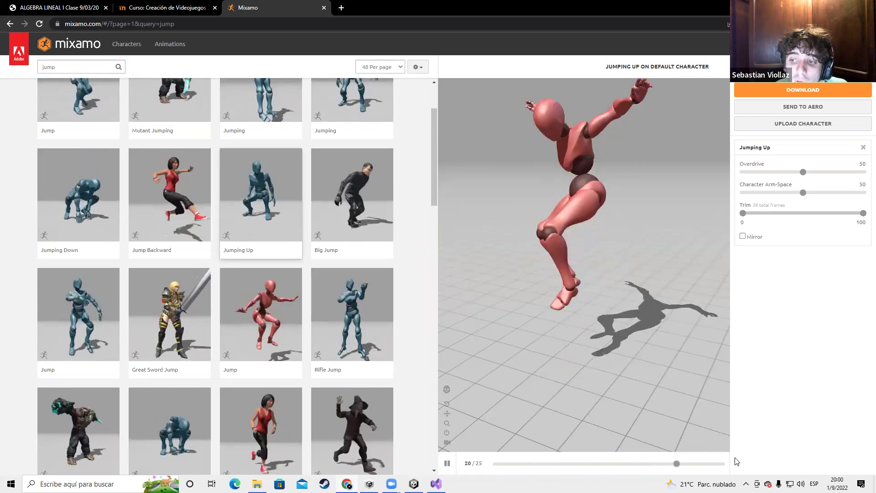
Correct the search term to 'jumping' and rerun the search
scroll(297, 310, "down", 10)
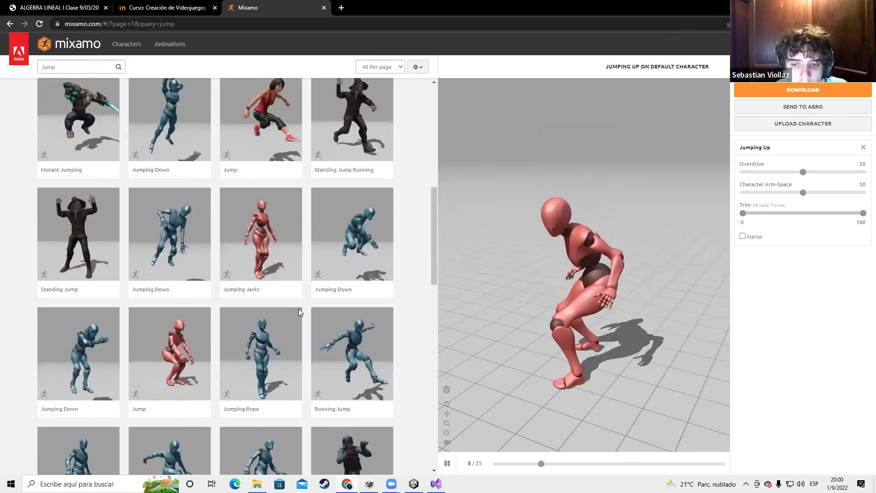
scroll(310, 319, "up", 10)
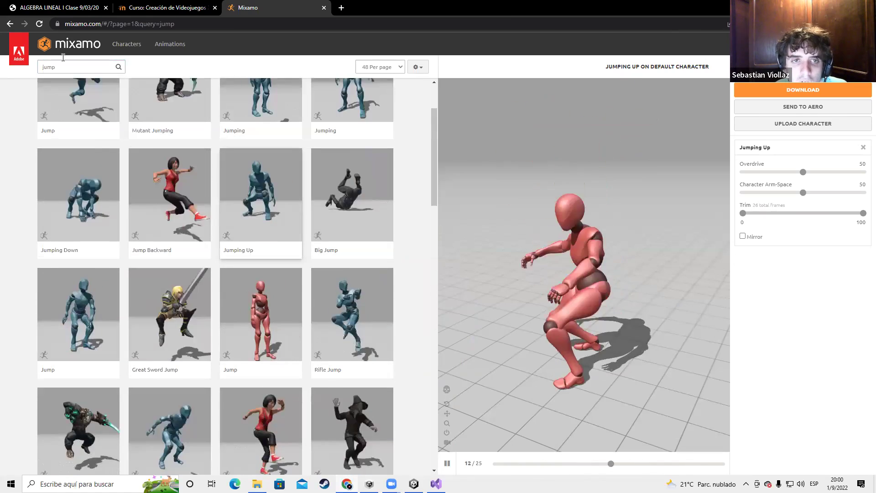
left_click(72, 65)
type("img")
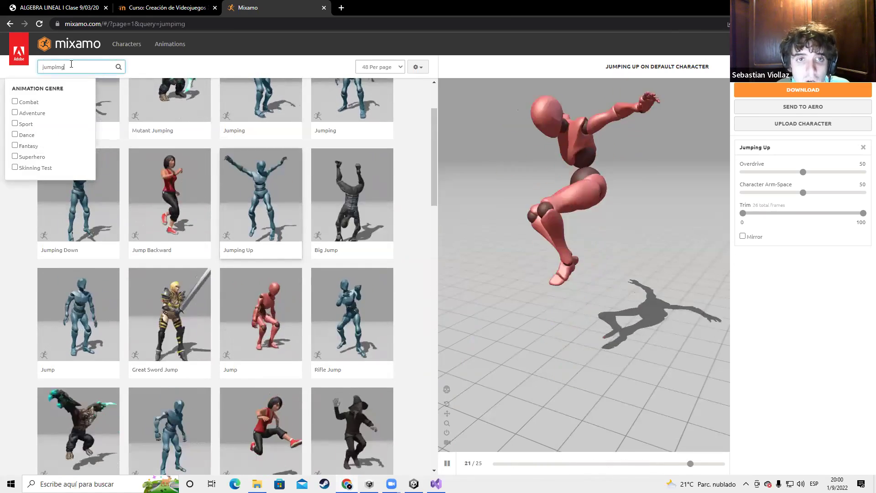
key("Return")
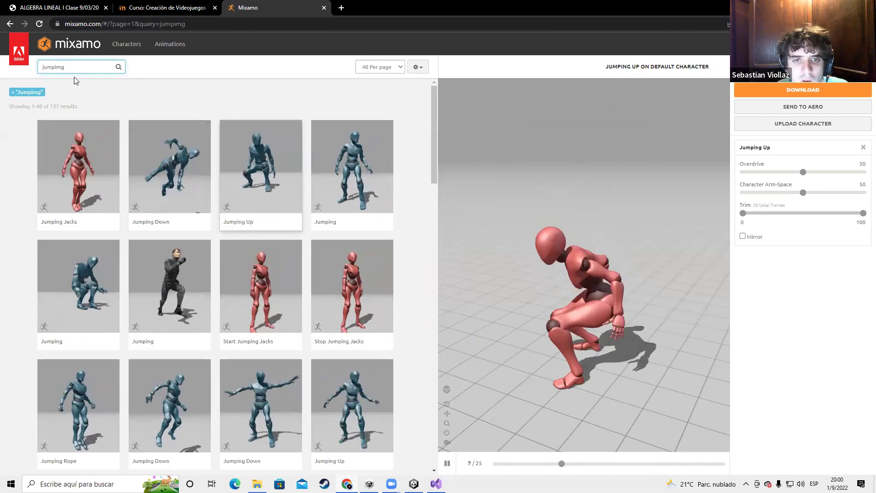
left_click(62, 69)
key("BackSpace")
type("n")
key("Return")
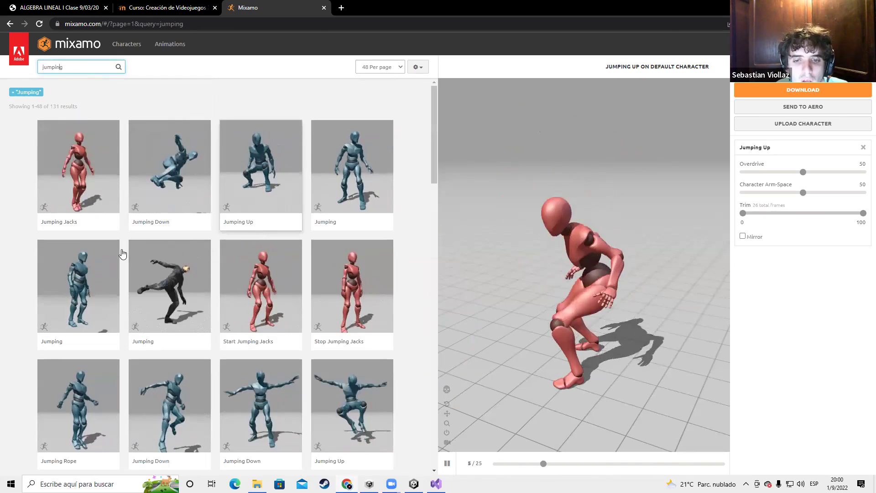
Preview Jumping Up and Jumping Down from the results, pausing and scrubbing playback
scroll(394, 157, "down", 4)
left_click(368, 173)
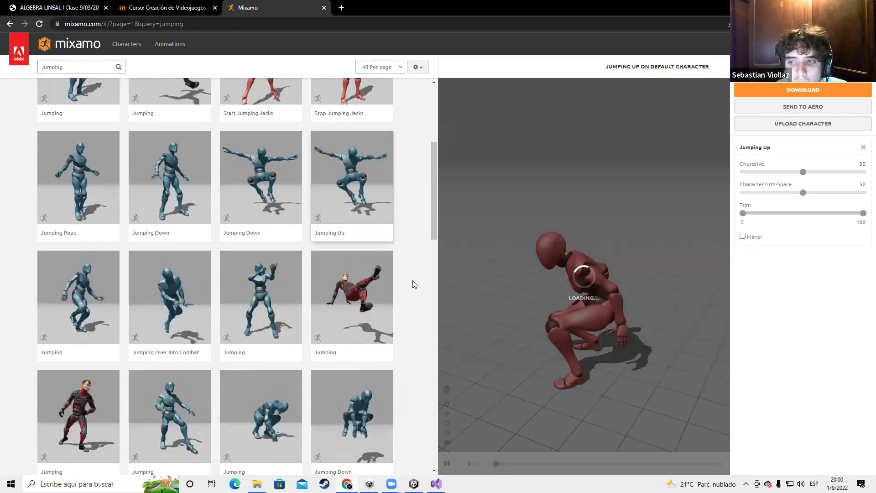
left_click(447, 464)
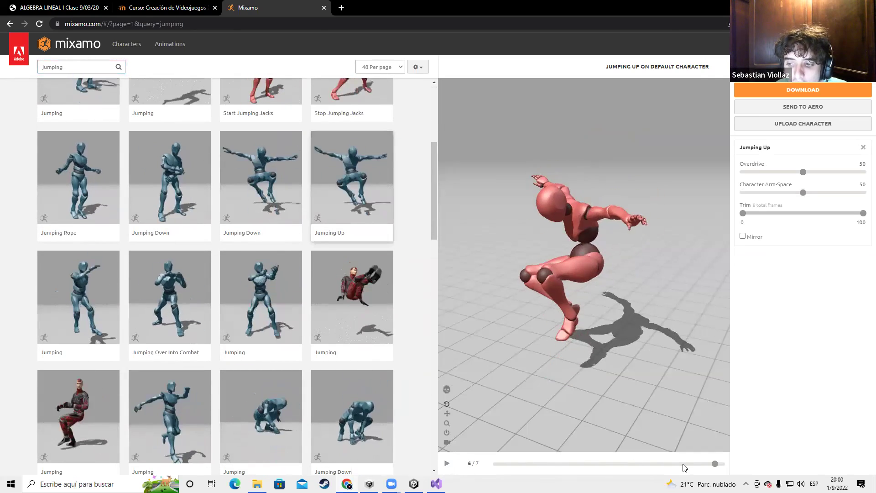
left_click_drag(671, 465, 725, 465)
scroll(246, 219, "down", 3)
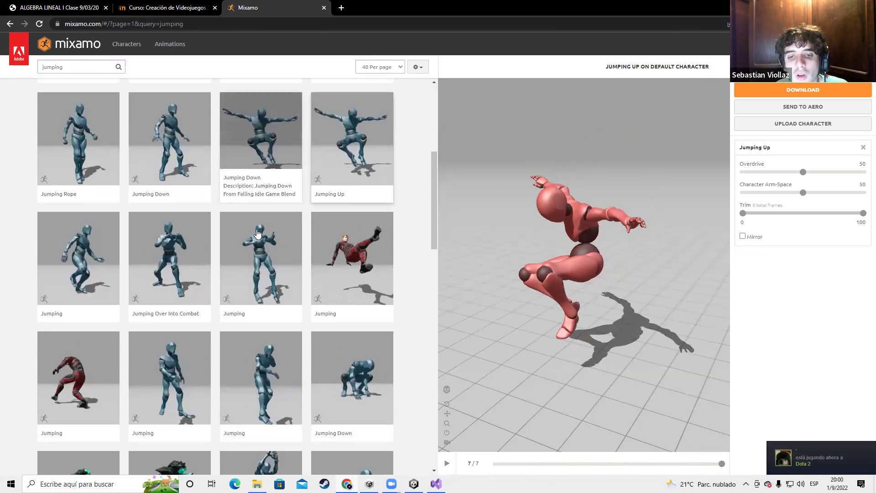
scroll(362, 305, "down", 2)
left_click(352, 310)
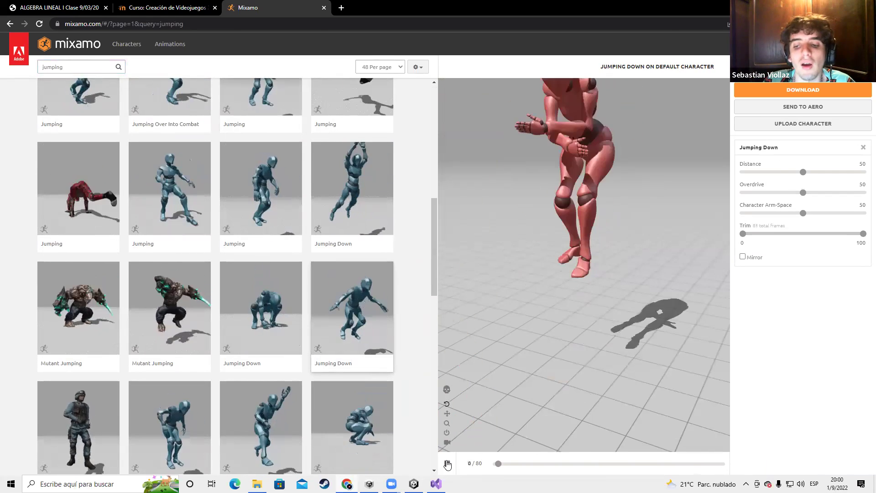
left_click(447, 464)
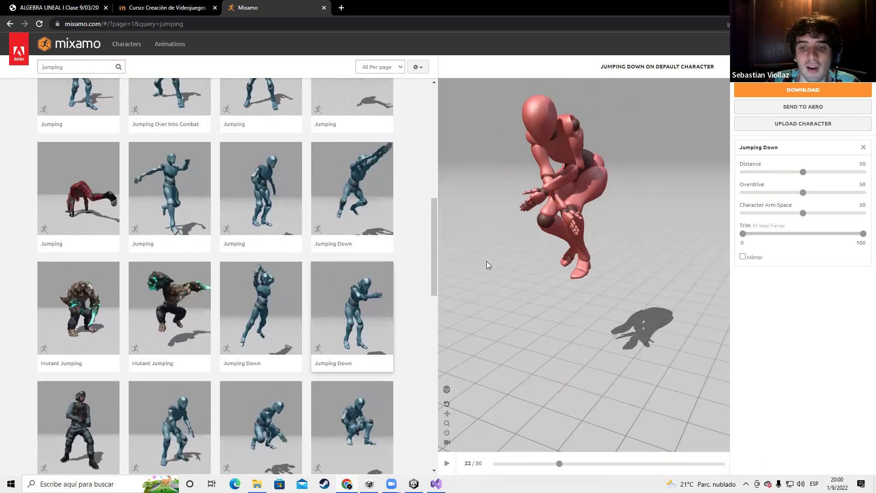
key("alt+Tab")
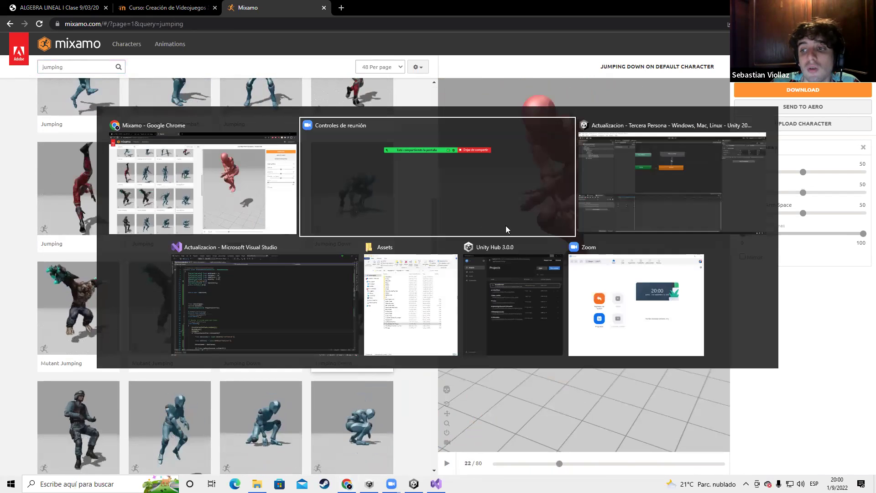
Back in Unity, walk the player toward the green cube in the Scene view
key("alt+Tab")
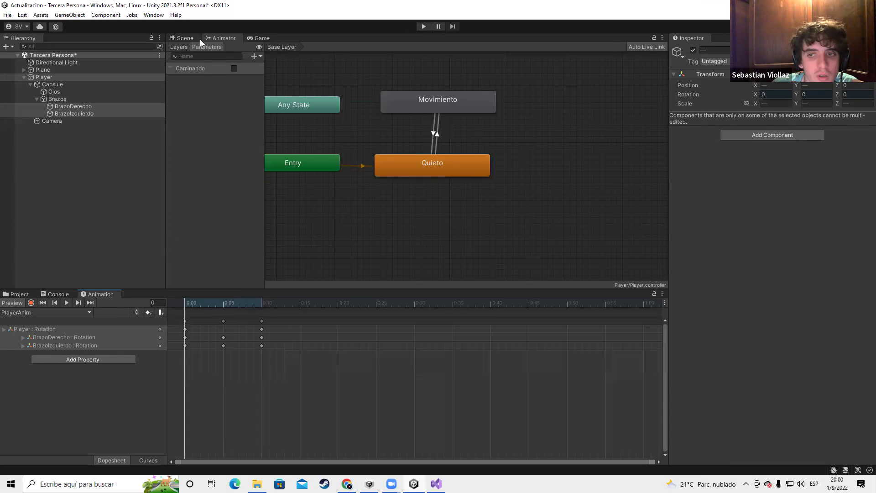
left_click(183, 38)
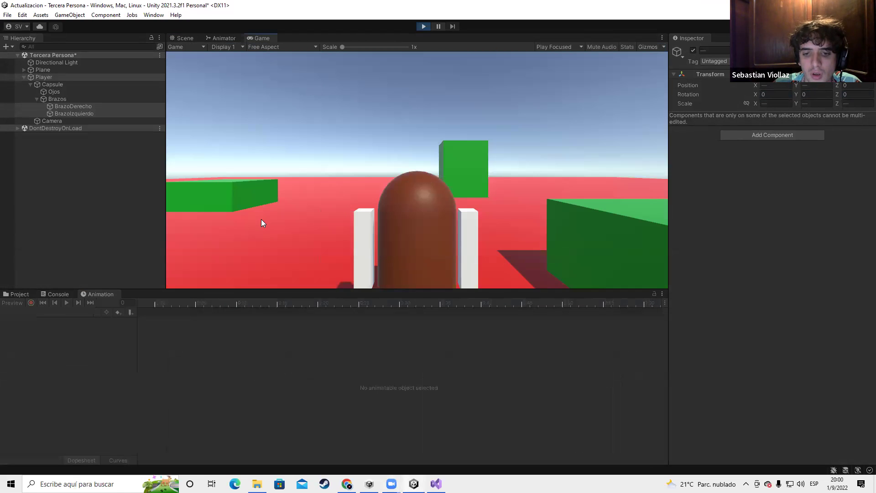
key("w")
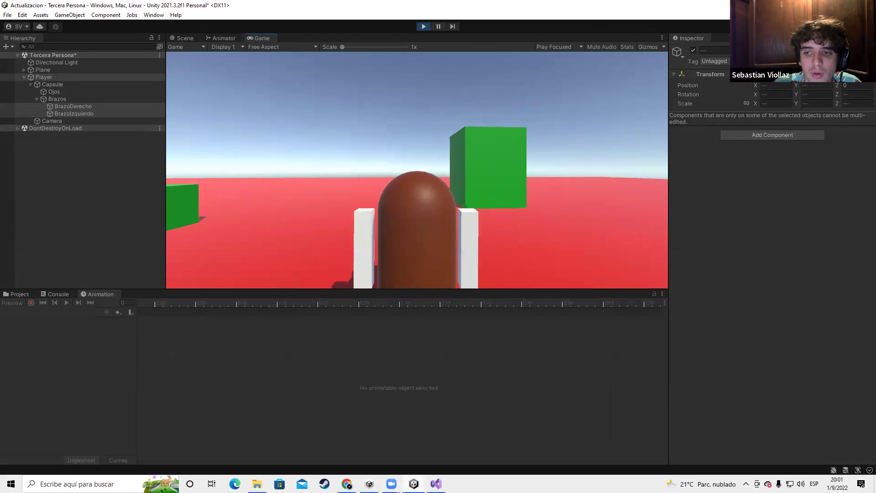
key("w")
key("w")
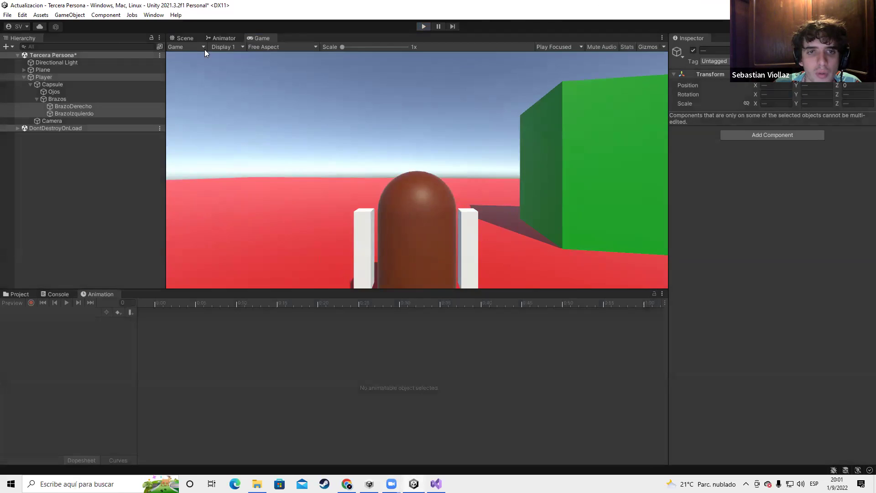
Select the Movimiento state in the Animator graph and edit its Speed value
left_click(221, 37)
left_click(432, 103)
left_click(773, 84)
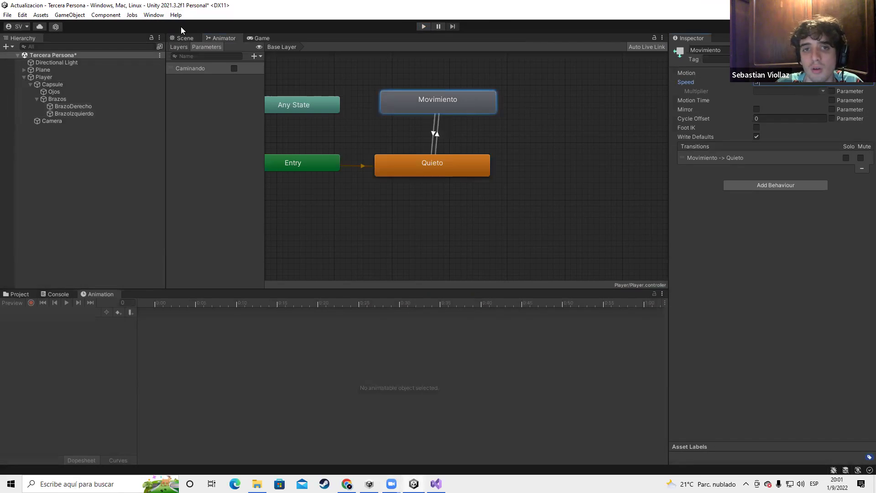
Playtest walking toward the green cube and wall, then stop play mode
left_click(423, 26)
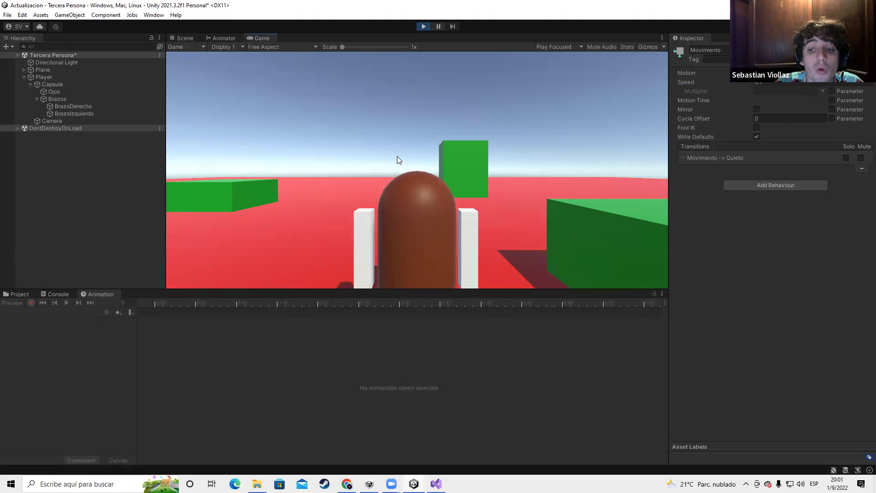
key("w")
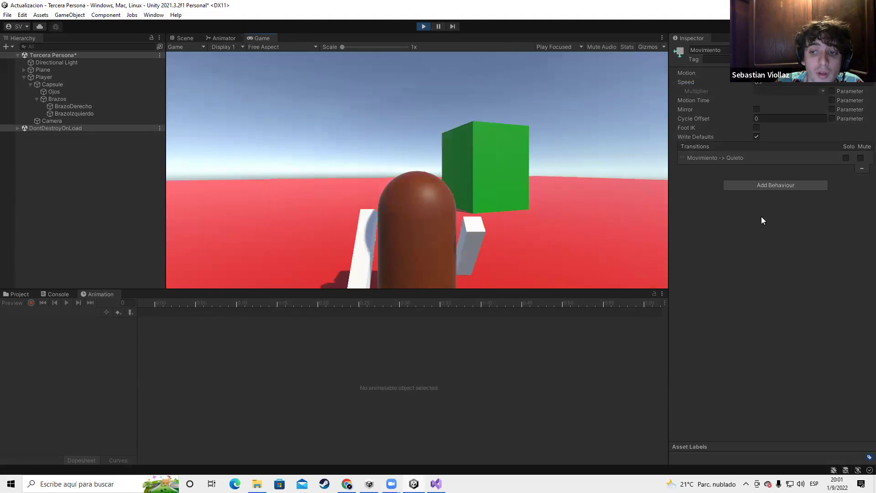
key("w")
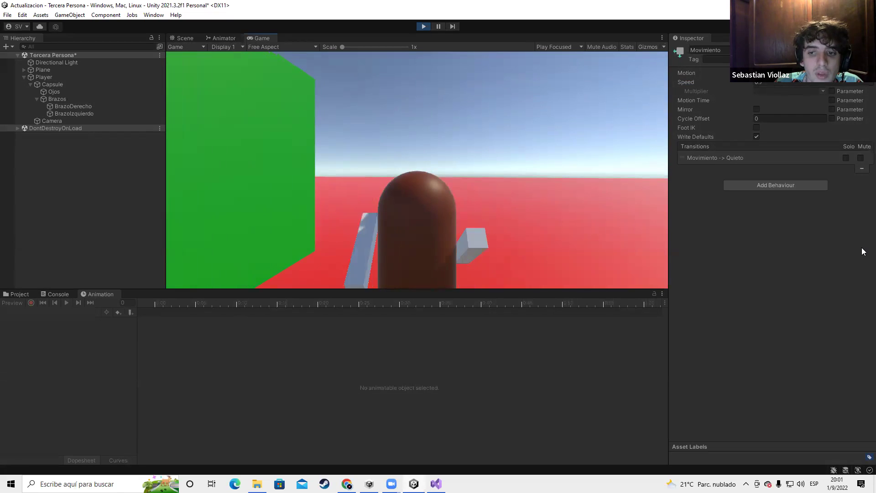
key("w")
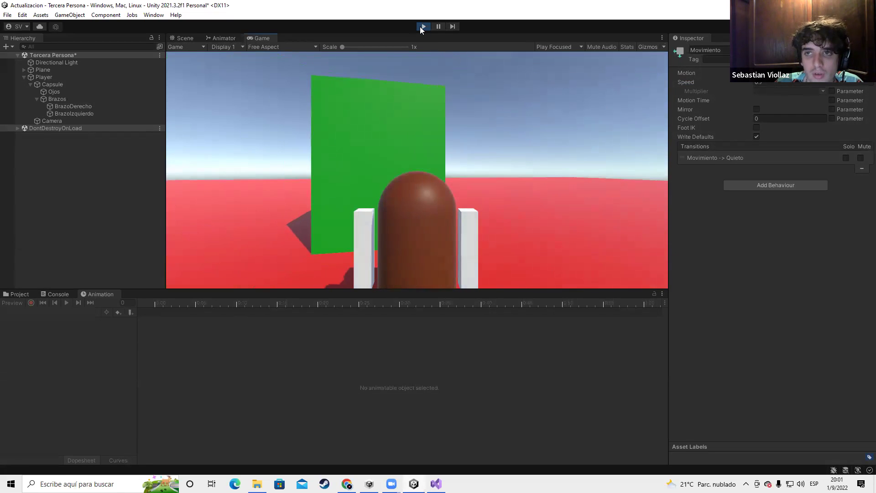
left_click(423, 26)
Select the Movimiento to Quieto transition in the Animator graph
left_click(222, 38)
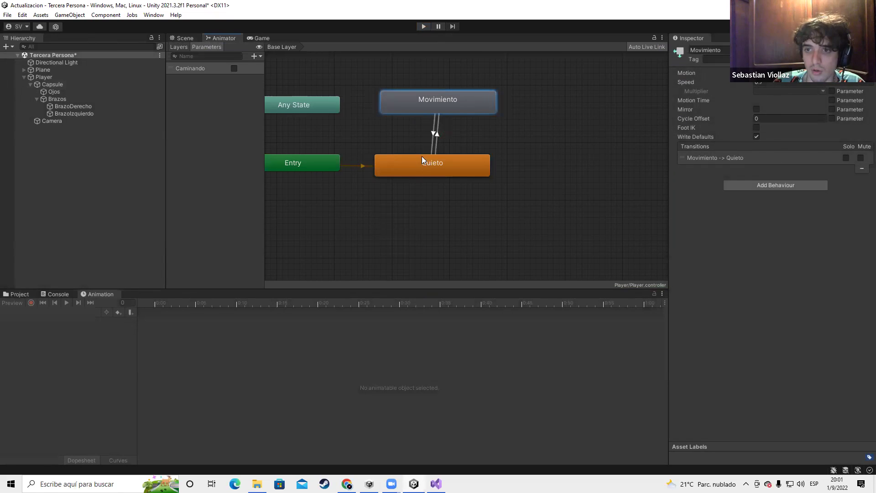
left_click(433, 134)
left_click(434, 134)
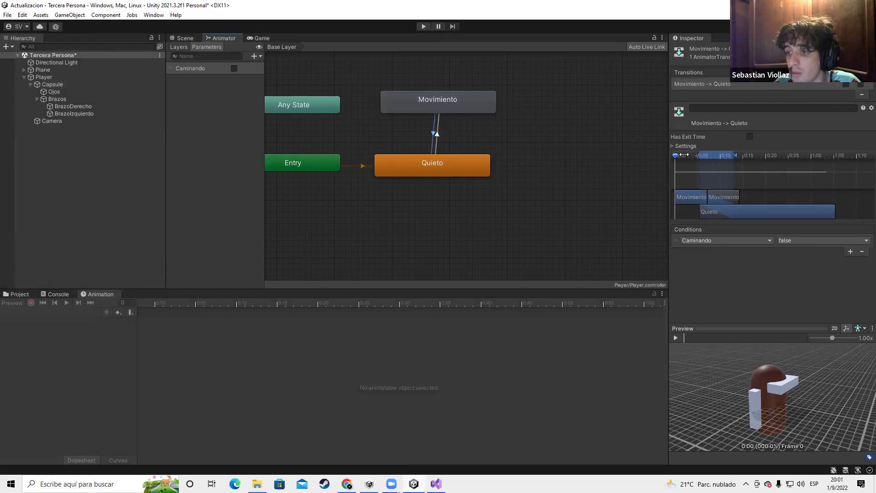
On the Movimiento to Quieto transition, turn off Fixed Duration and enable Exit Time 0.1
left_click_drag(677, 169, 672, 150)
left_click(672, 145)
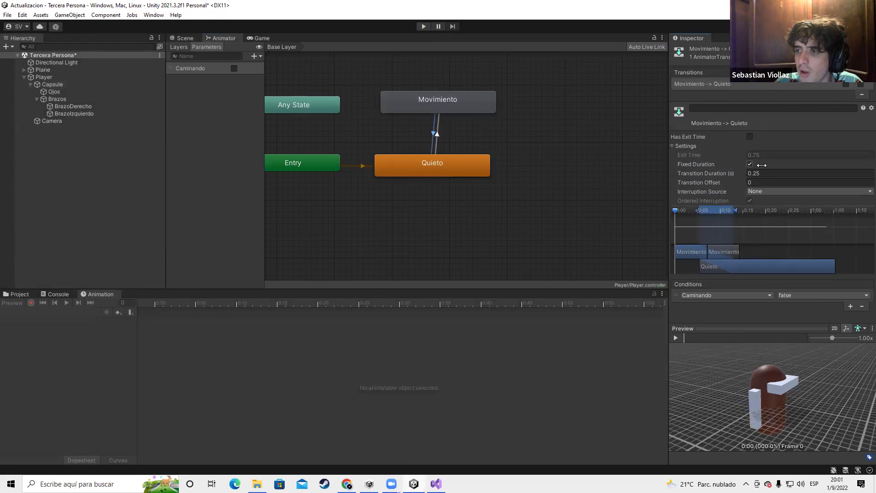
left_click(750, 164)
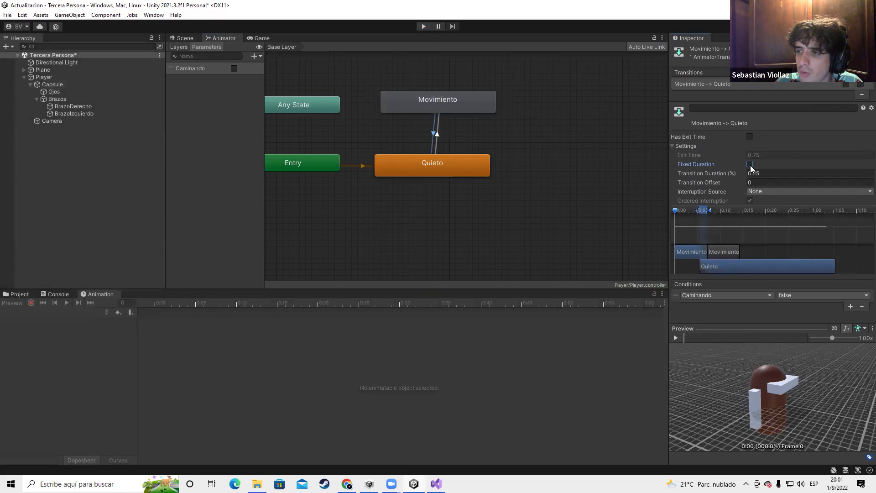
left_click(750, 136)
left_click(760, 153)
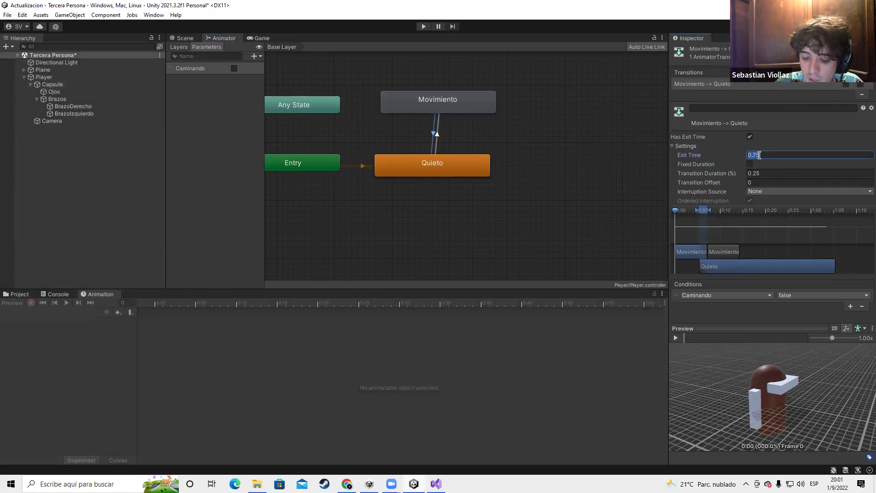
type("0.1")
mouse_move(676, 212)
left_mouse_down()
mouse_move(690, 211)
mouse_move(676, 212)
left_mouse_up()
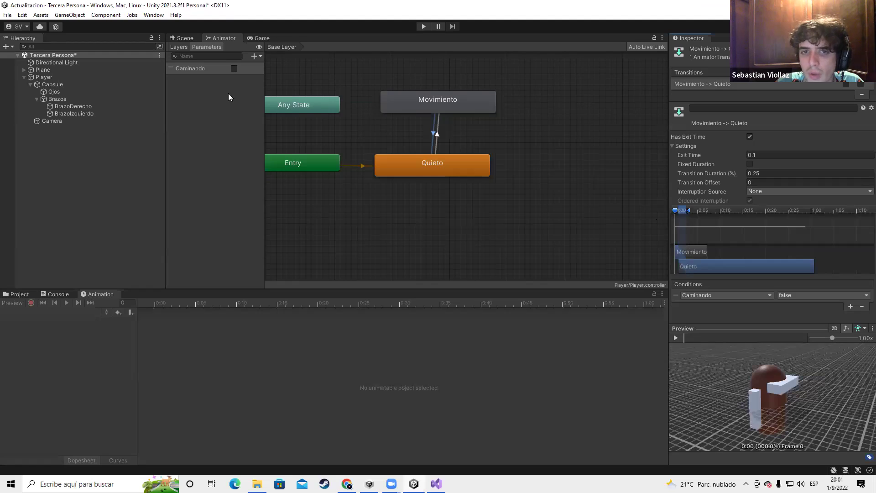
Enable Exit Time 0.1 on the Quieto to Movimiento transition and start play mode
left_click(436, 136)
left_click(750, 137)
left_click(765, 155)
type("0.1")
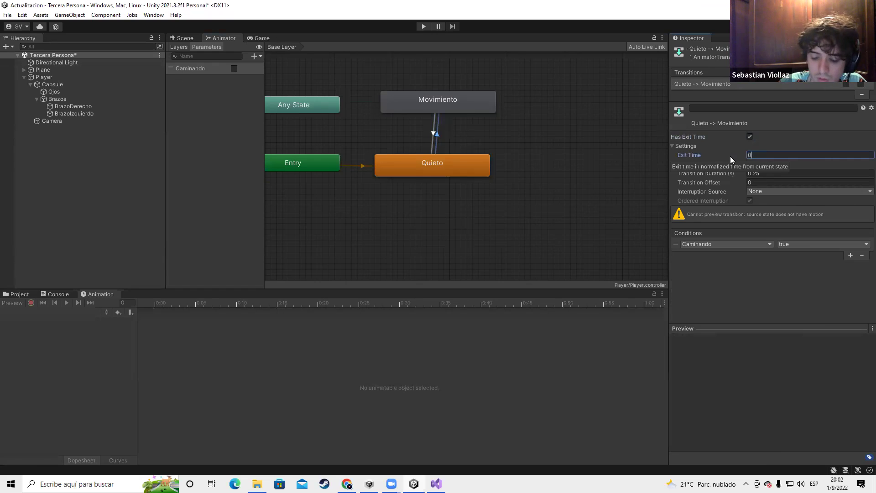
left_click(185, 38)
left_click(424, 26)
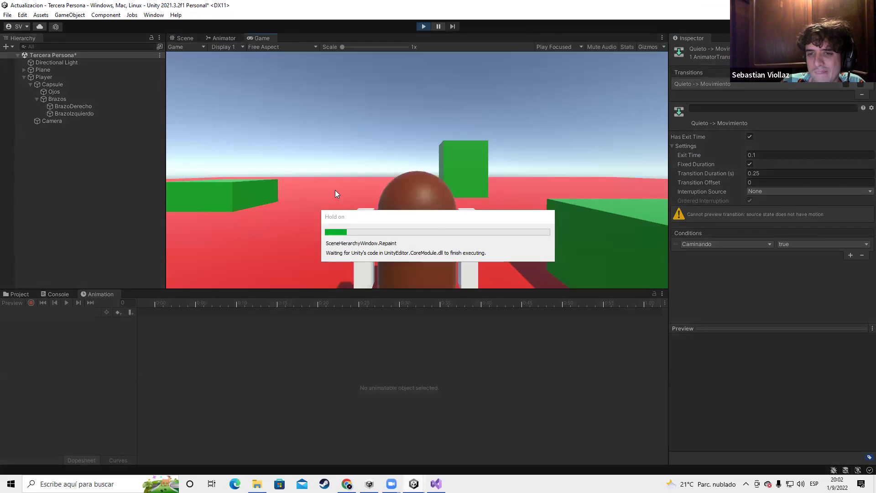
Walk the player in play mode, then disable exit time on the Quieto→Movimiento transition
key("w")
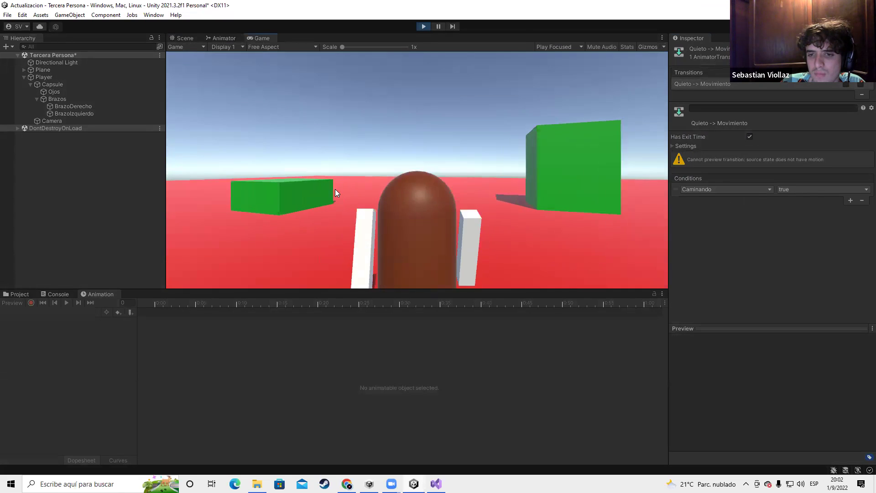
key("w")
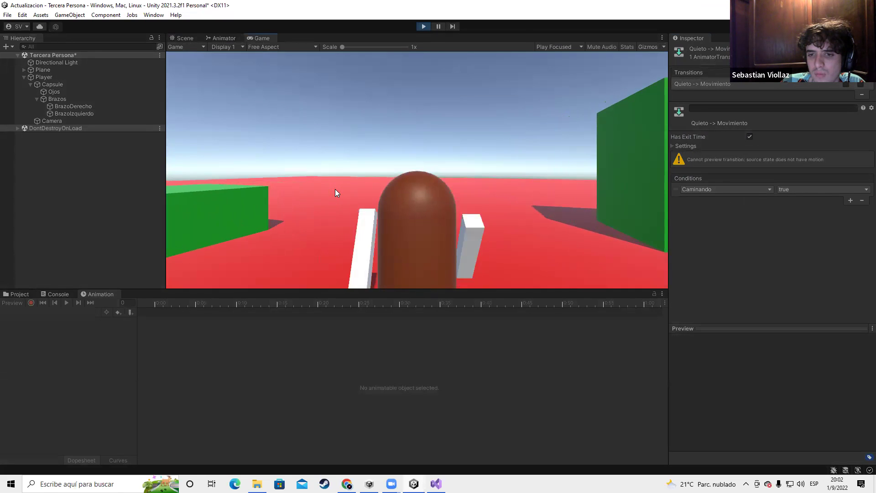
left_click(221, 38)
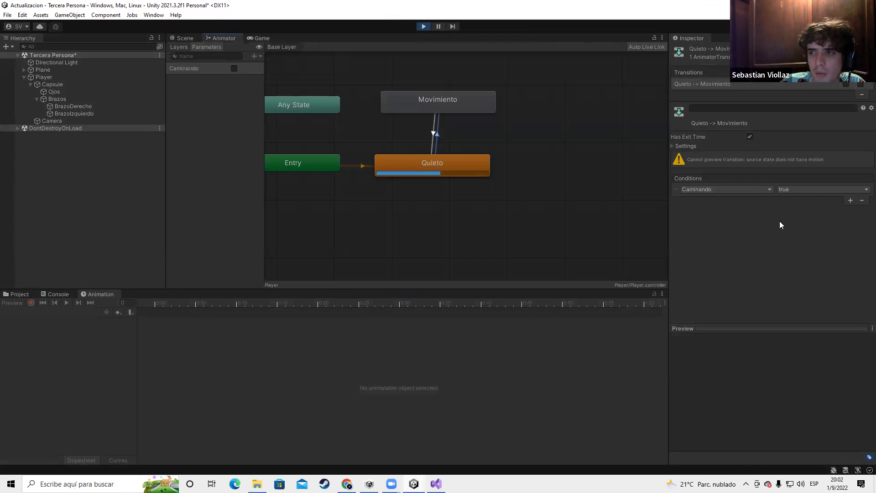
left_click(750, 136)
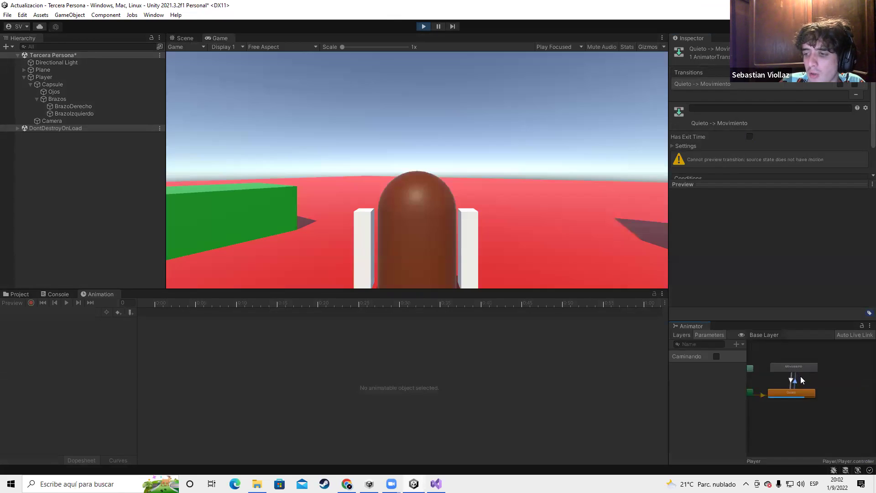
Walk the player while watching the states, then disable exit time on Movimiento→Quieto
left_click(424, 227)
key("w")
key("a")
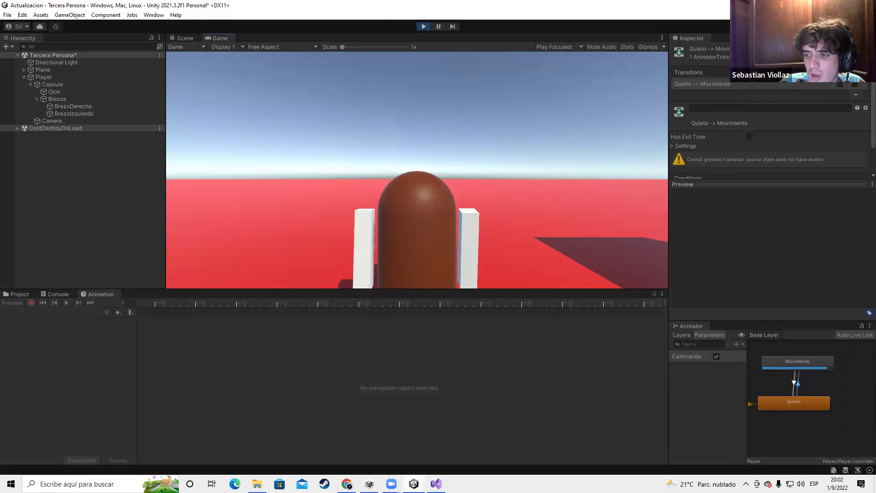
key("w")
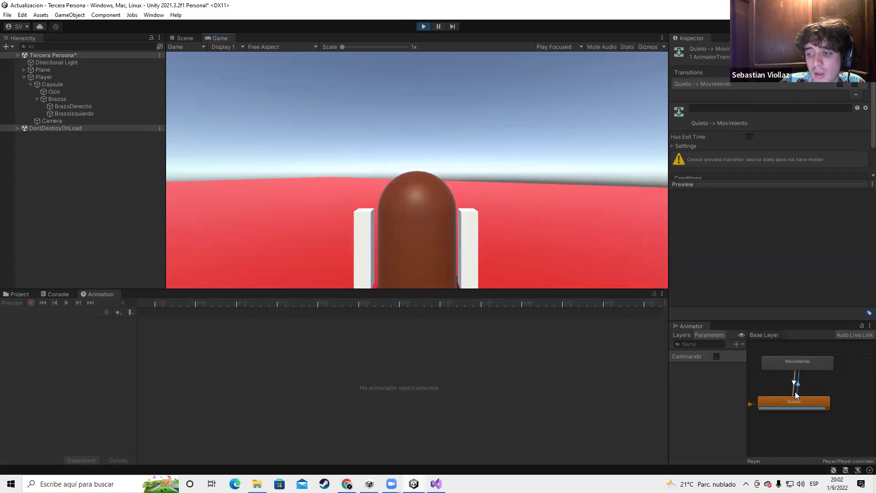
left_click(798, 383)
left_click(749, 137)
Test the player walking and stopping, then exit play mode
left_click(509, 172)
key("w")
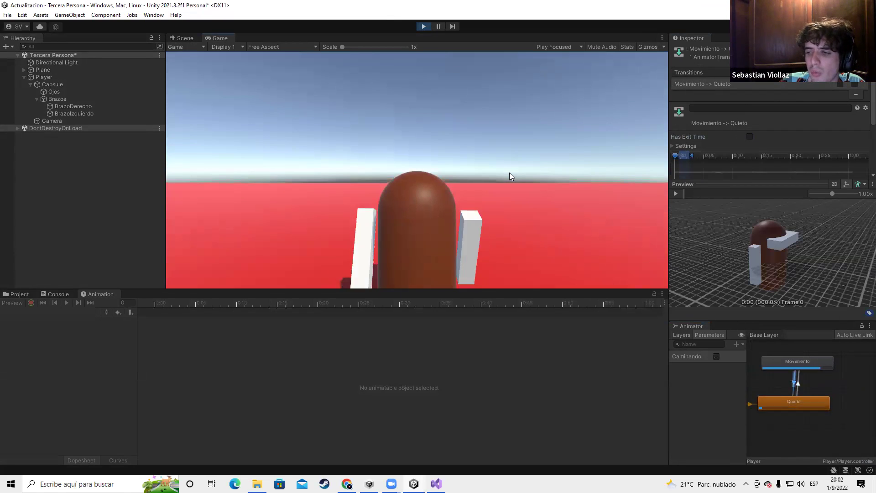
key("w")
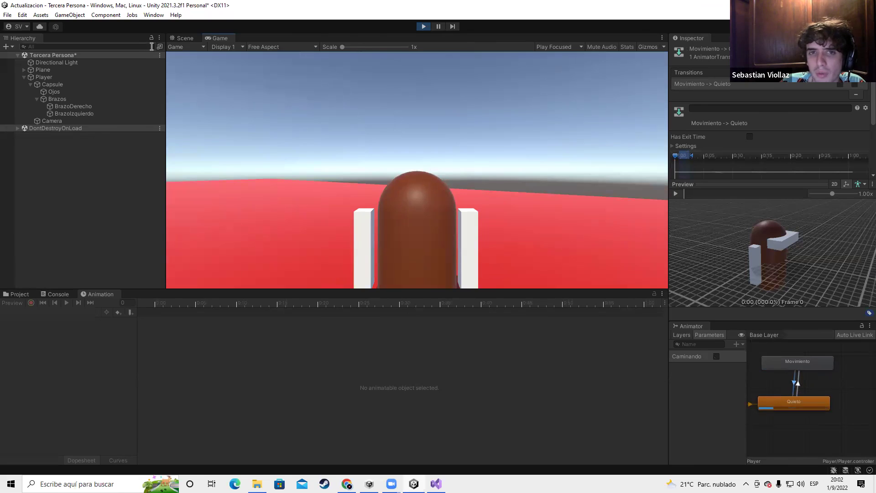
key("ctrl+1")
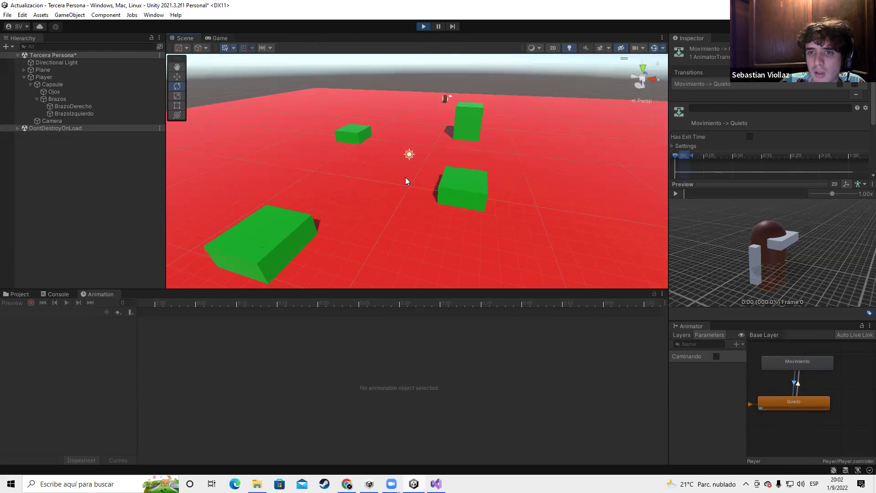
key("ctrl+2")
key("w")
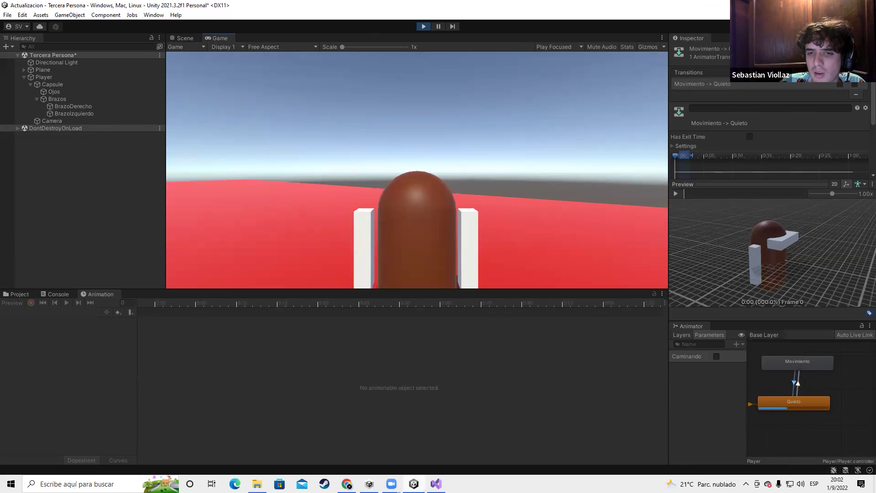
left_click(424, 27)
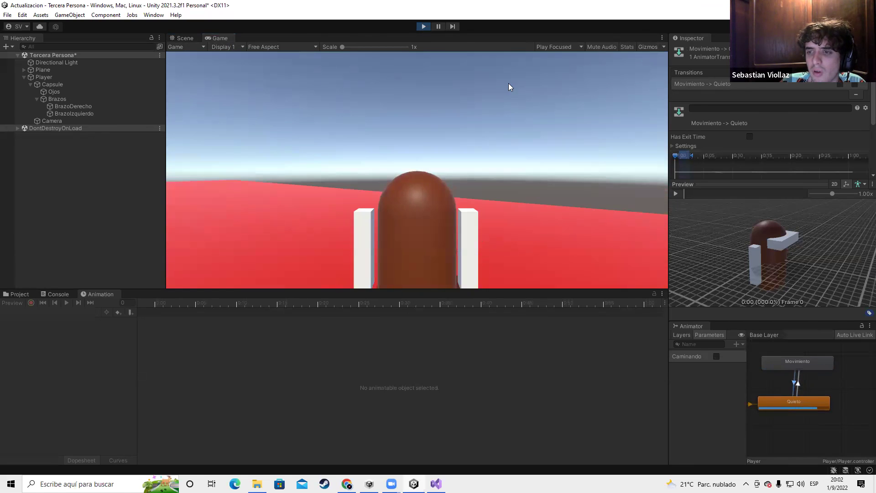
Dock the Animator graph beside the Scene and Game views and test-walk toward the green box
left_click_drag(692, 325, 426, 35)
left_click(194, 37)
left_click(423, 27)
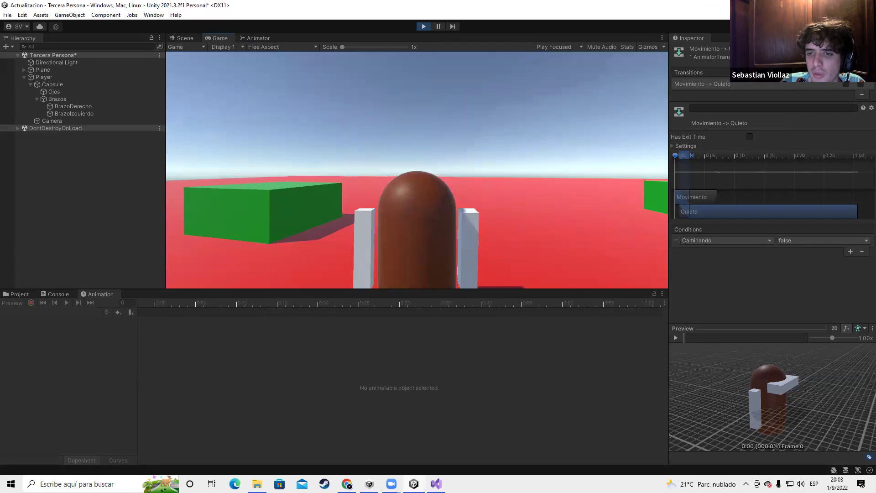
key("w")
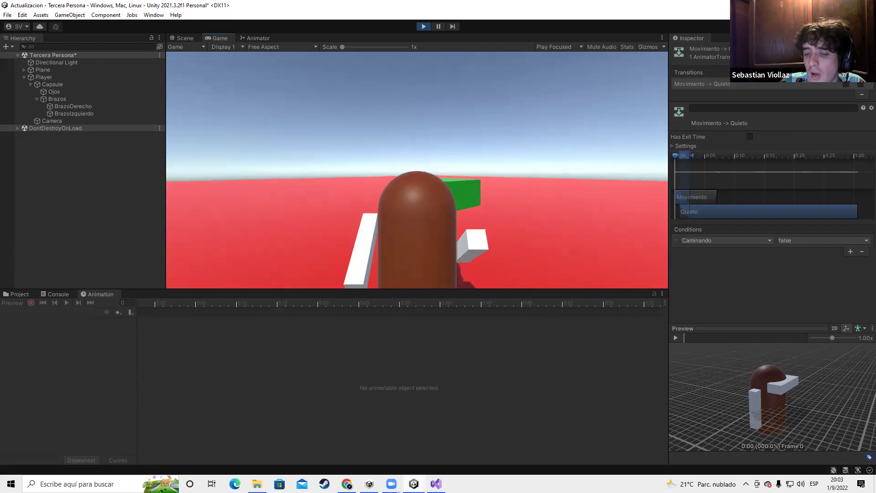
key("w")
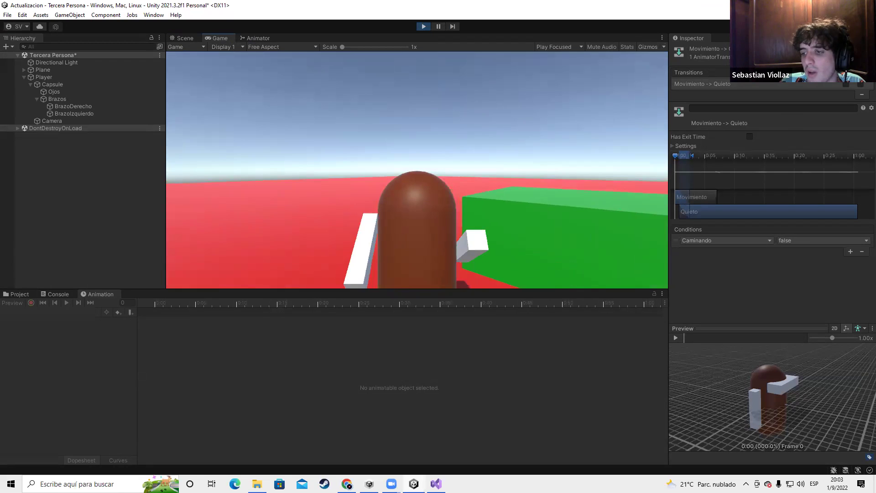
key("ctrl+p")
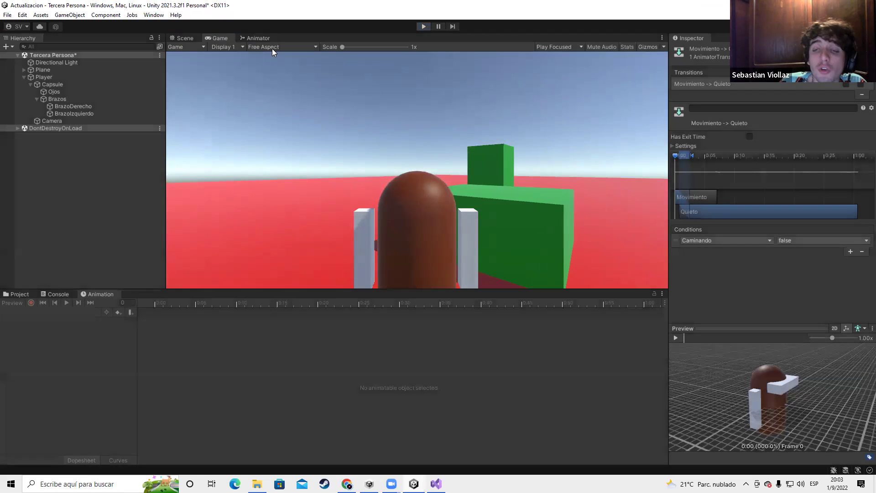
Frame the Animator graph showing Quieto, Movimiento, Entry, Any State and Exit, with nothing selected
left_click(256, 38)
scroll(337, 127, "down", 3)
scroll(340, 129, "up", 3)
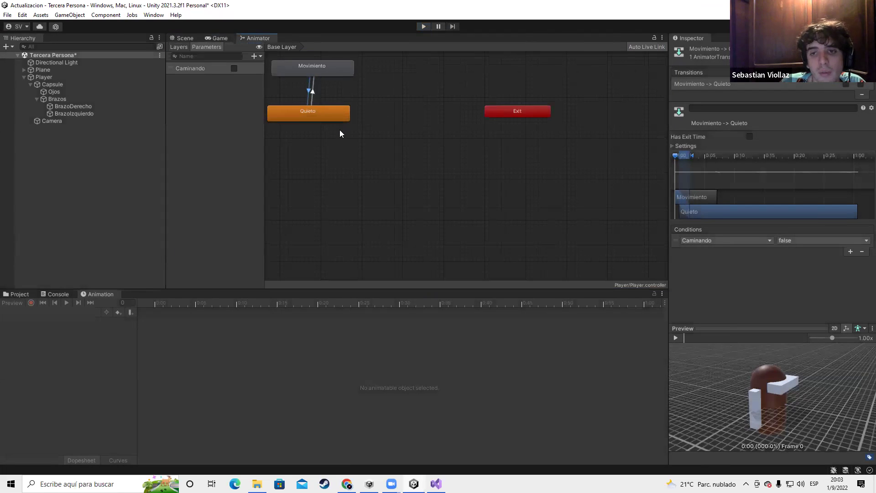
middle_click_drag(340, 130, 403, 189)
scroll(403, 189, "up", 2)
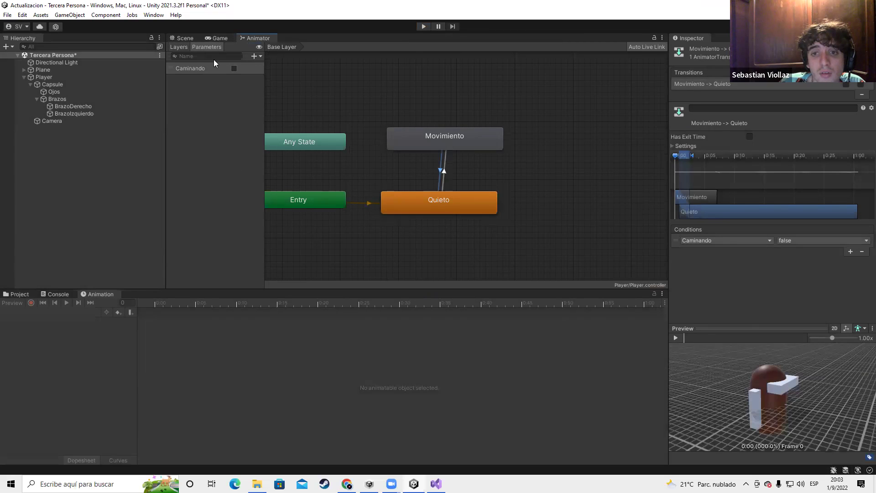
scroll(393, 176, "down", 4)
scroll(513, 64, "up", 3)
left_click_drag(513, 64, 317, 260)
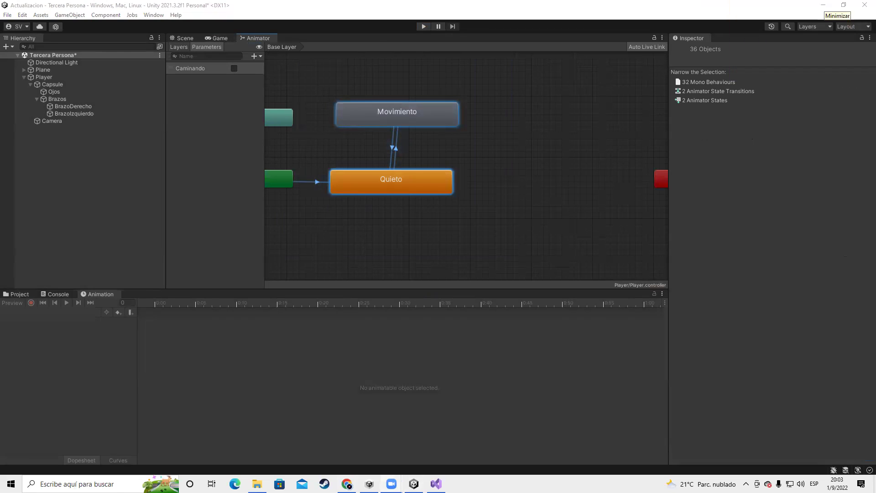
scroll(507, 221, "down", 4)
left_click(507, 221)
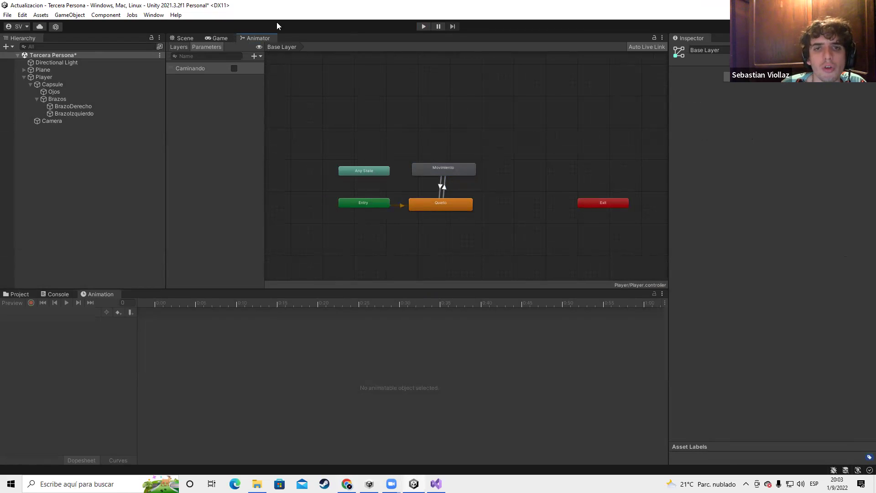
left_click(181, 38)
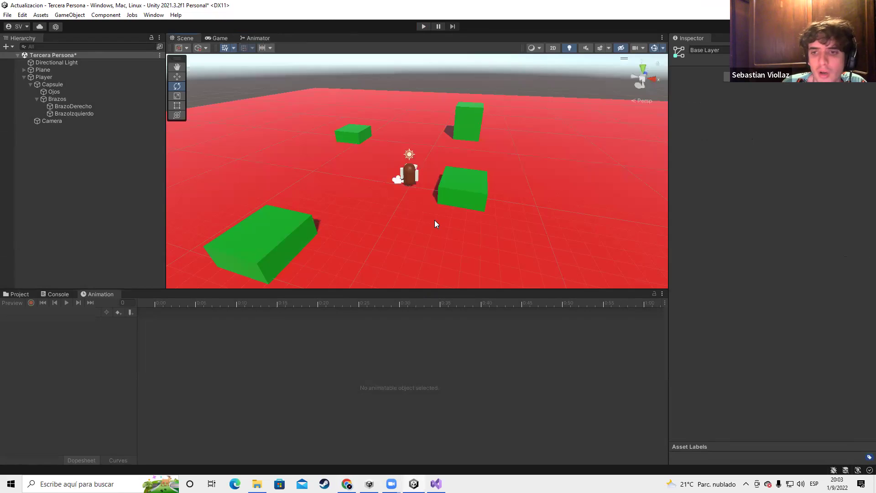
left_click(225, 37)
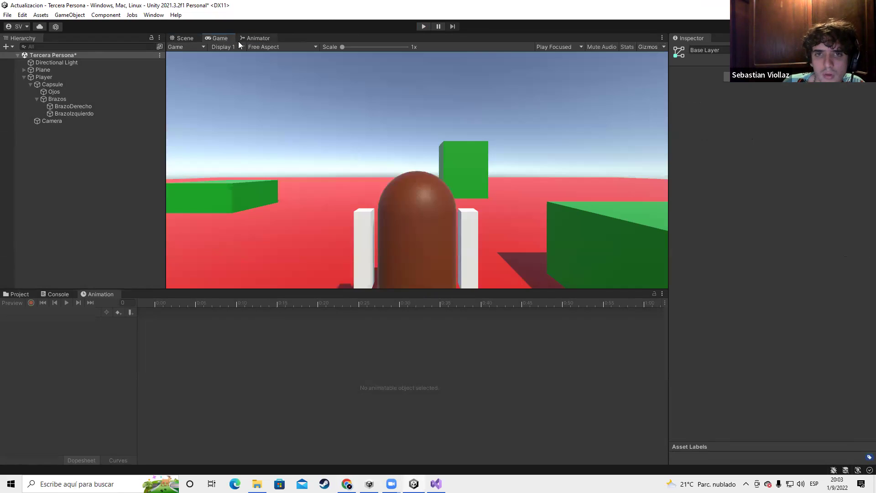
left_click(241, 39)
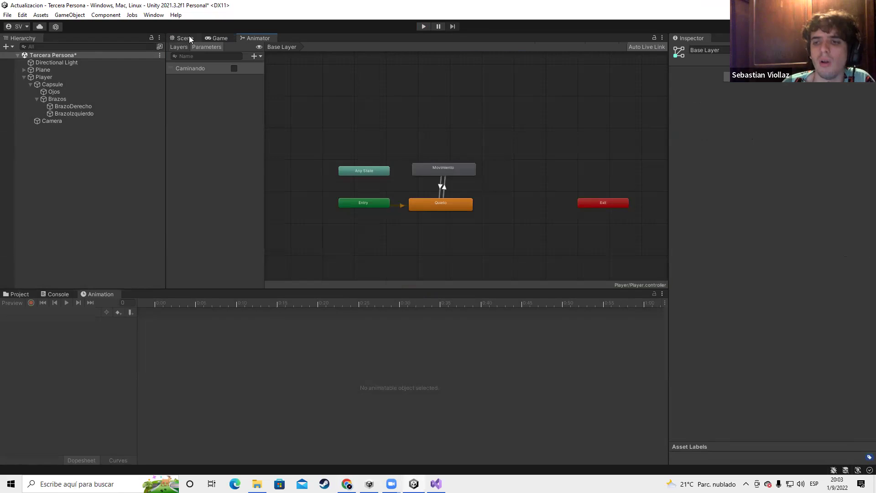
scroll(355, 121, "down", 3)
scroll(373, 129, "up", 3)
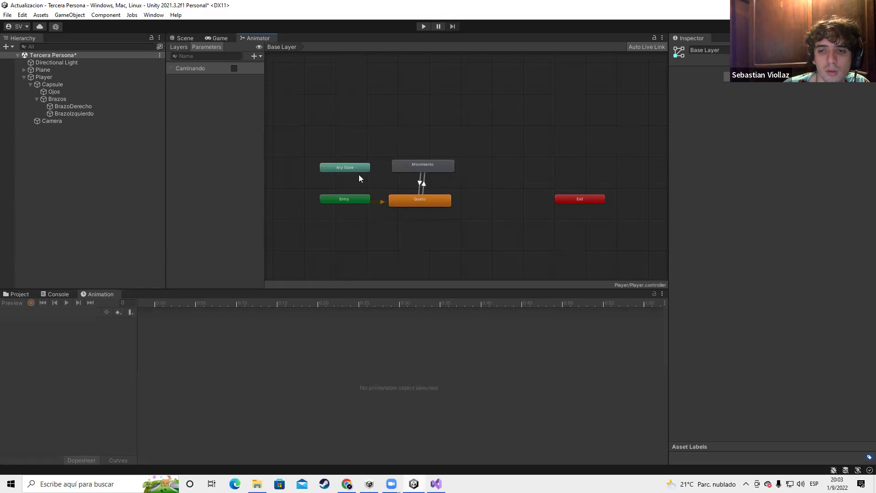
scroll(413, 153, "up", 2)
scroll(423, 158, "down", 2)
left_click_drag(487, 150, 352, 289)
left_click_drag(538, 141, 391, 252)
scroll(450, 175, "up", 2)
scroll(447, 160, "up", 2)
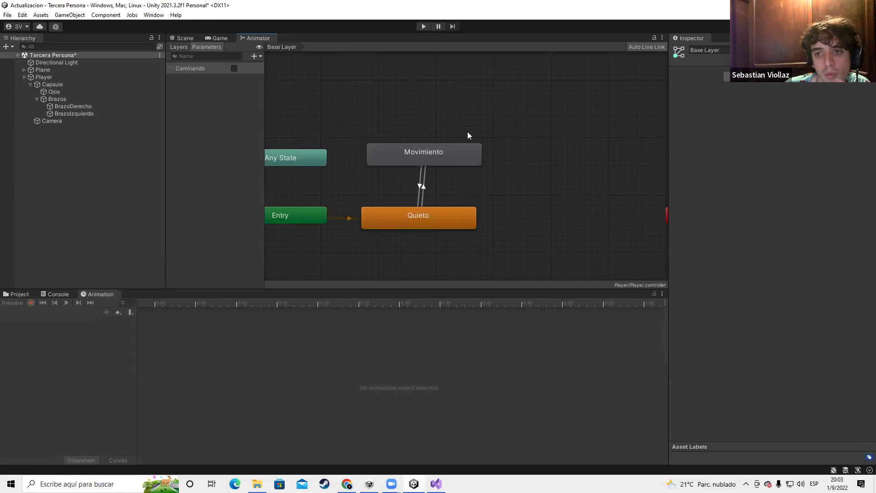
scroll(468, 132, "up", 1)
scroll(468, 132, "down", 3)
Create an empty state in the Animator graph and name it Salto
scroll(442, 143, "up", 2)
right_click(462, 91)
key("Escape")
right_click(496, 98)
mouse_move(548, 104)
left_click(642, 105)
scroll(502, 116, "down", 3)
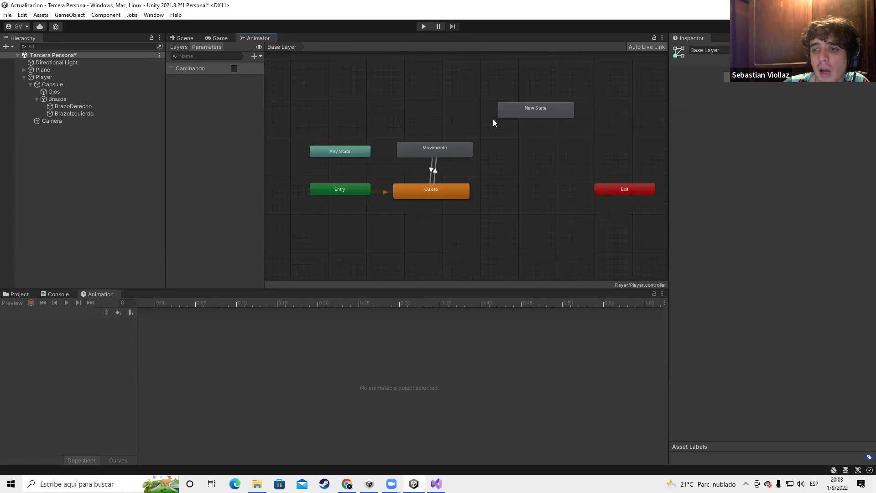
left_click(718, 50)
type("Salto")
key("Return")
Link Movimiento and Salto with transitions in both directions
left_click_drag(518, 123, 482, 113)
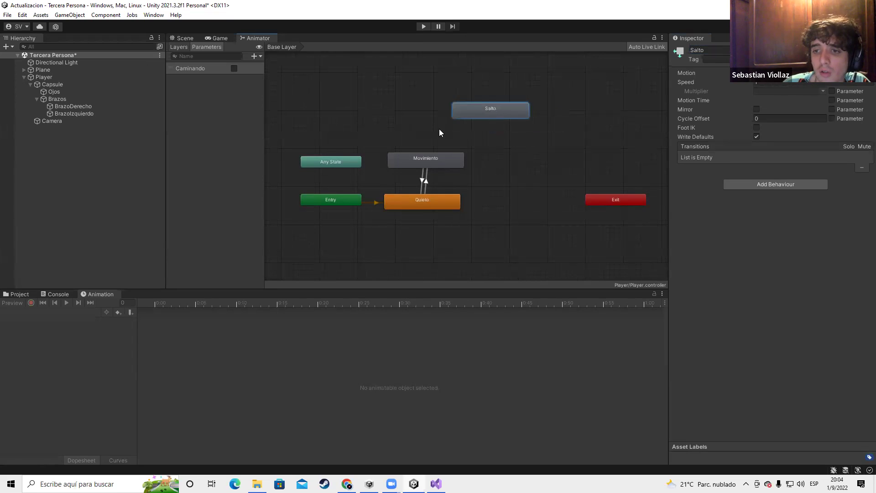
right_click(409, 157)
left_click(429, 161)
left_click(474, 110)
right_click(478, 109)
left_click(507, 108)
left_click(433, 161)
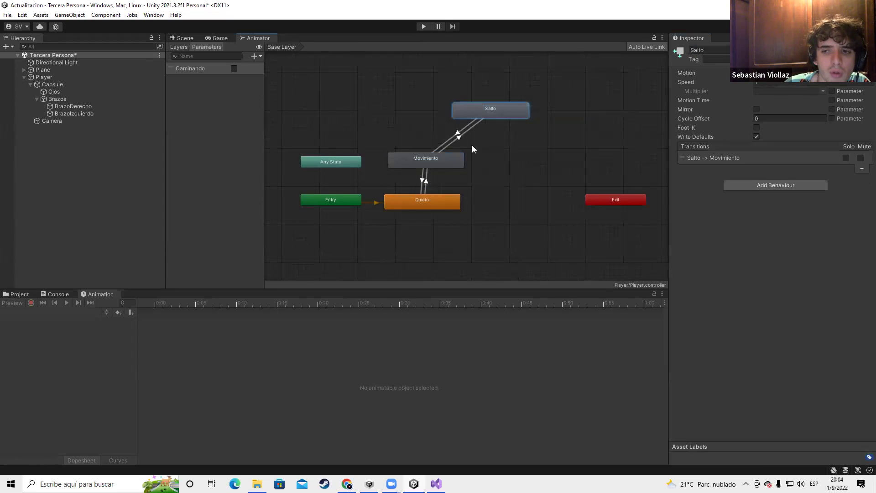
Reposition Salto and add a second empty state named Atacar
middle_click_drag(472, 145, 473, 163)
scroll(473, 162, "up", 1)
left_click_drag(475, 124, 530, 110)
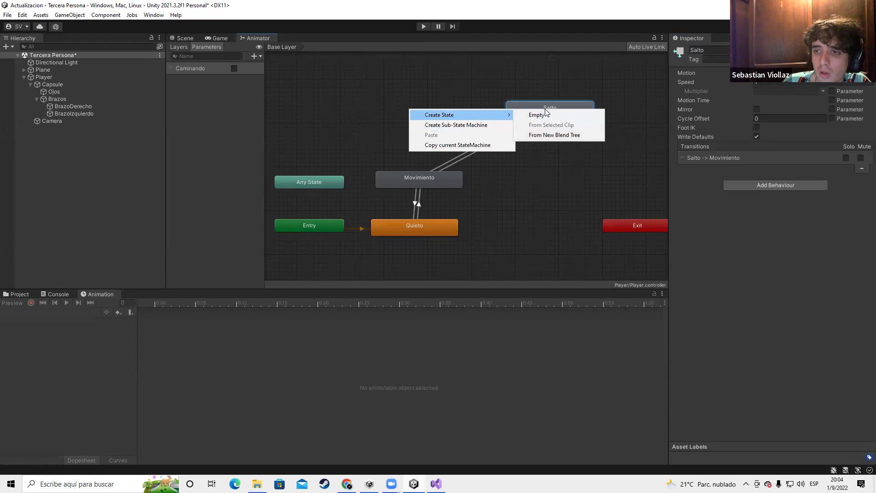
left_click(537, 115)
left_click_drag(473, 115, 424, 110)
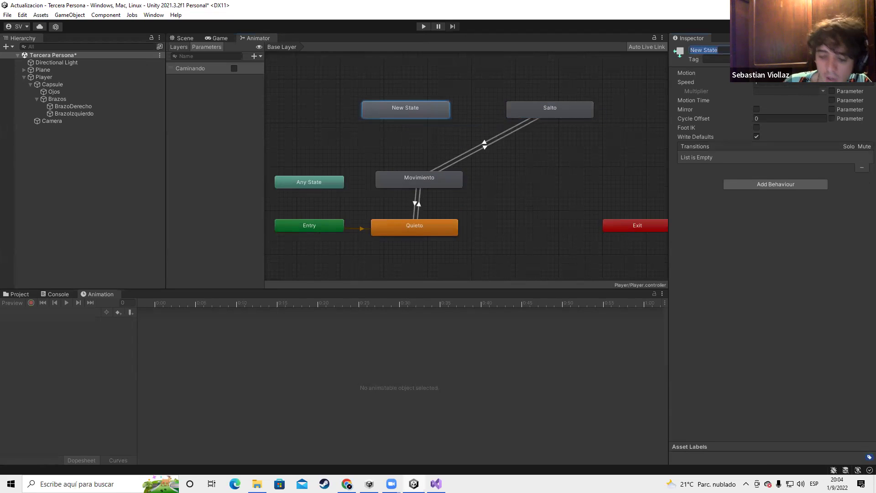
left_click(353, 194)
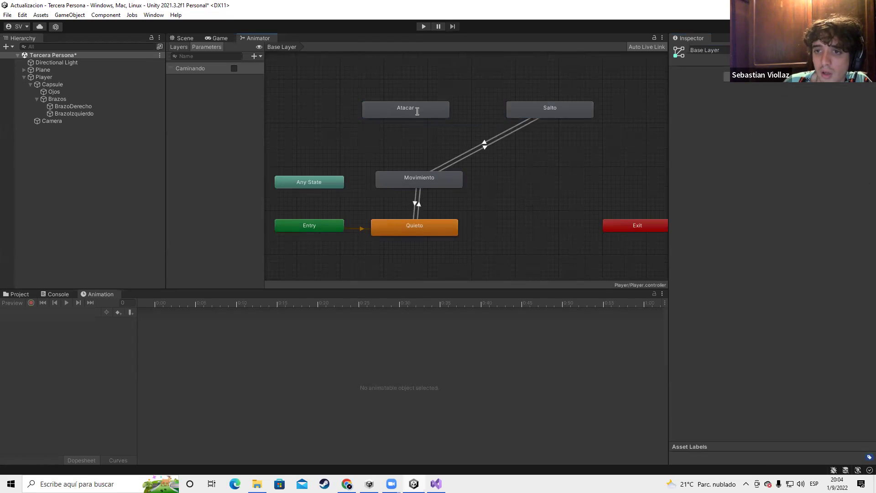
left_click_drag(417, 112, 356, 103)
Add a third empty state, Correr, placed level with Movimiento
right_click(507, 201)
mouse_move(593, 205)
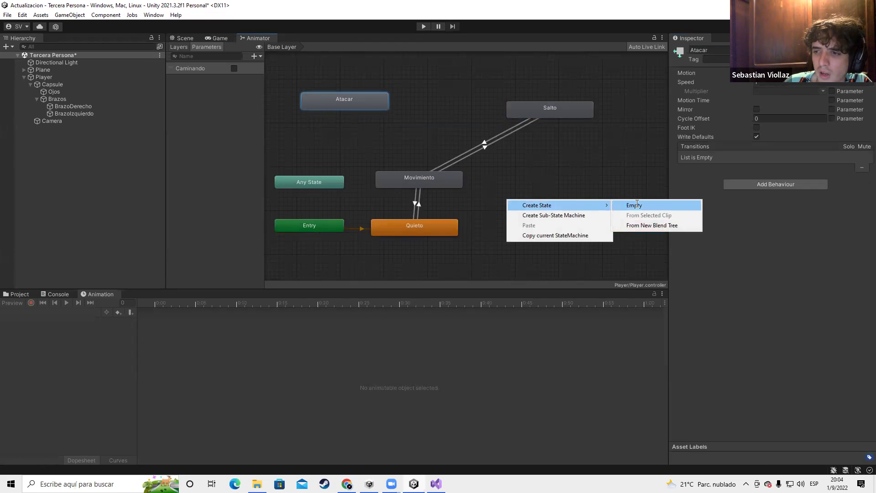
left_click(634, 205)
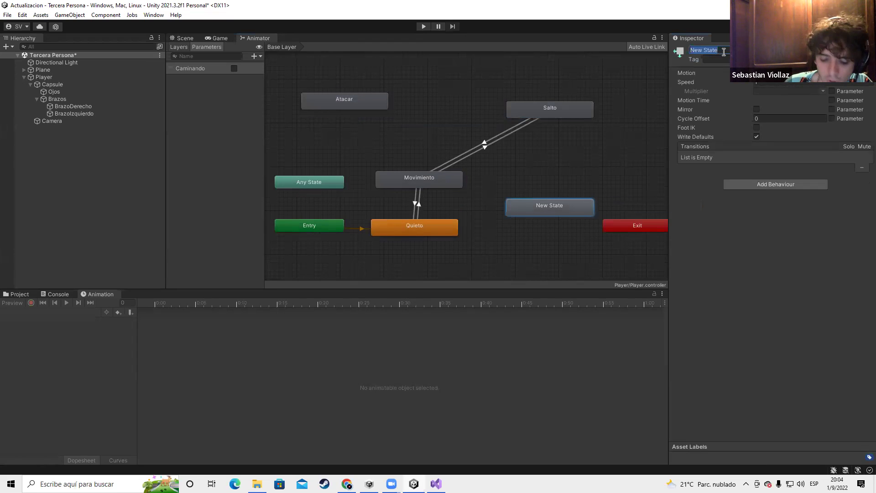
left_click_drag(528, 206, 528, 178)
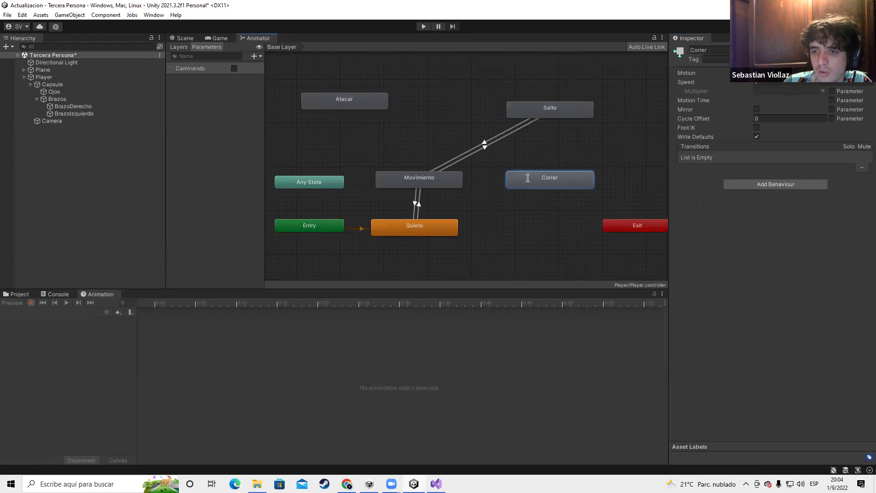
right_click(420, 179)
left_click(438, 236)
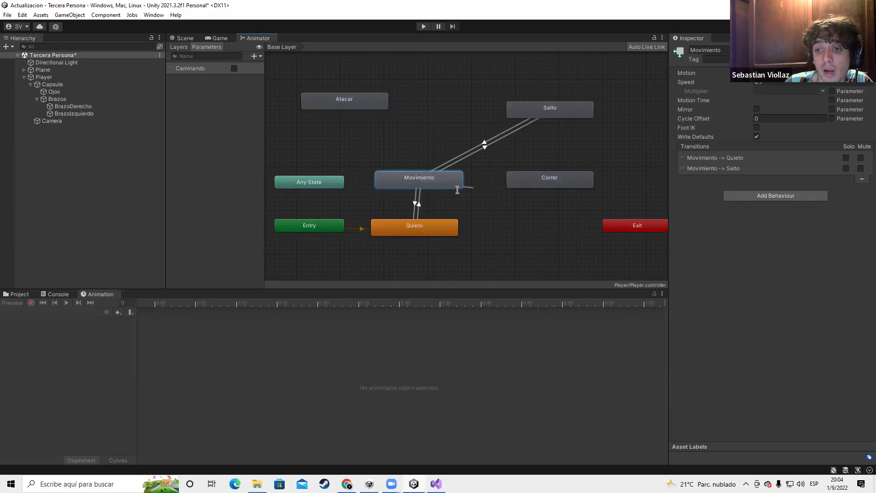
Link Movimiento and Correr with transitions in both directions
left_click(535, 183)
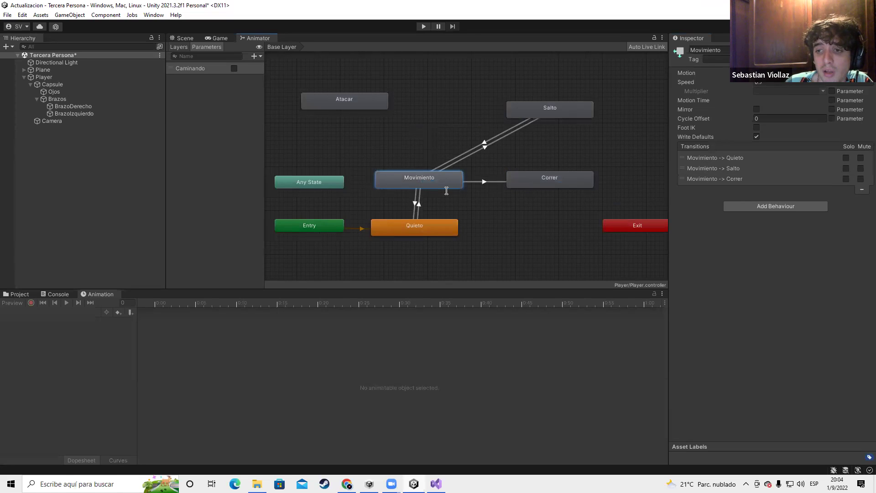
left_click(542, 175)
right_click(539, 175)
left_click(564, 180)
left_click(454, 179)
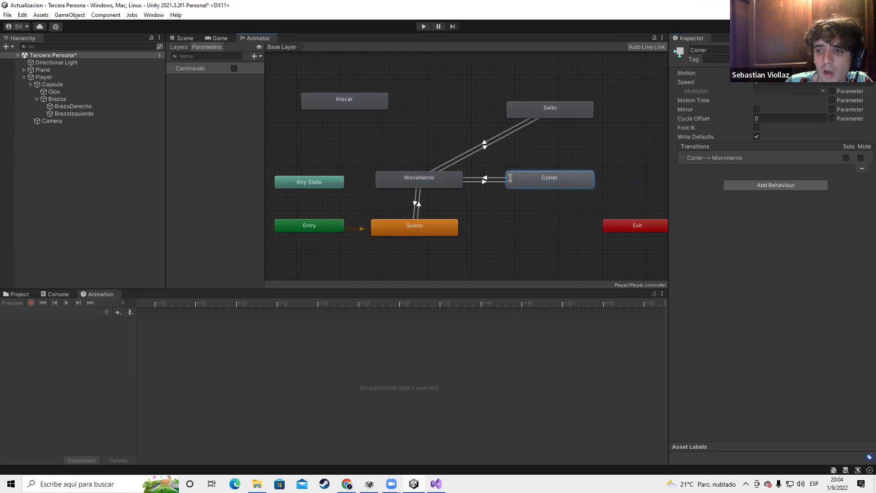
Link Correr and Salto with transitions in both directions
right_click(553, 177)
left_click(570, 182)
left_click(555, 115)
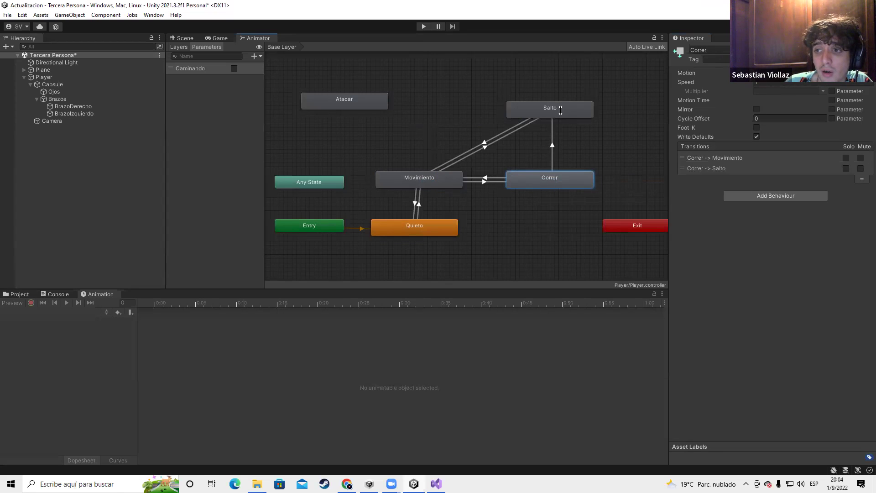
right_click(561, 112)
left_click(584, 116)
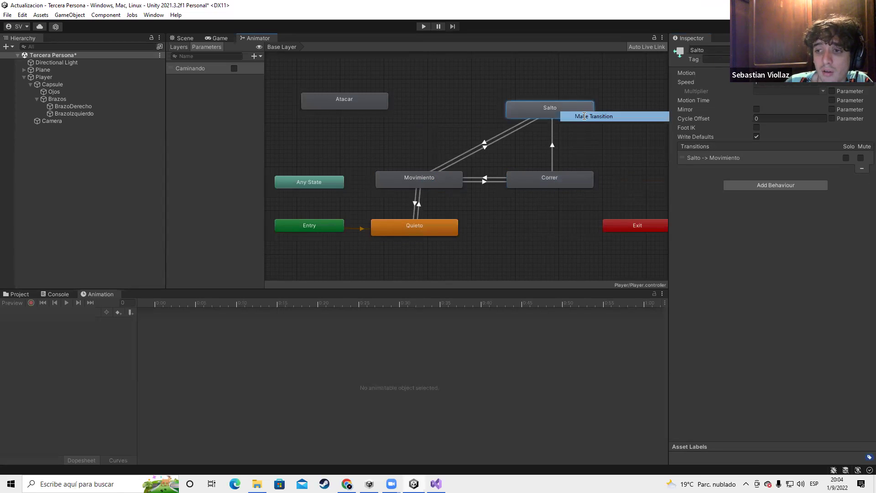
left_click(558, 185)
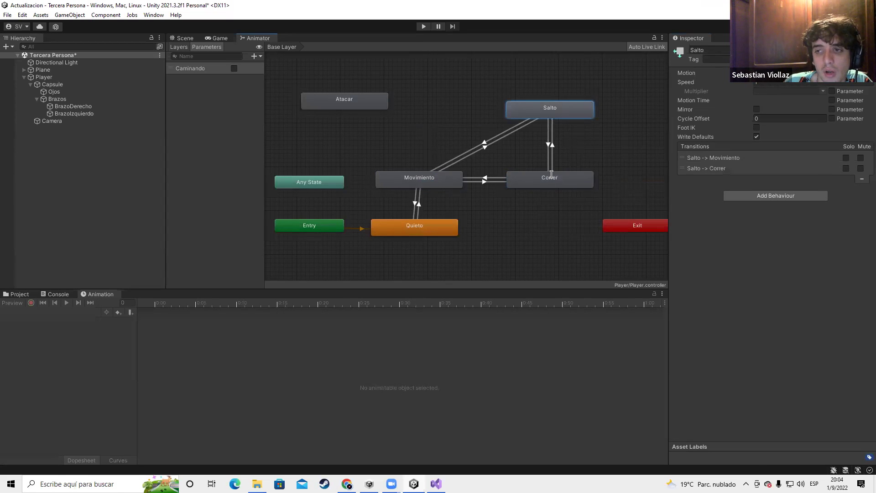
Link Correr and Atacar both ways and move Atacar to the right of Correr
left_click(550, 176)
right_click(550, 179)
left_click(566, 184)
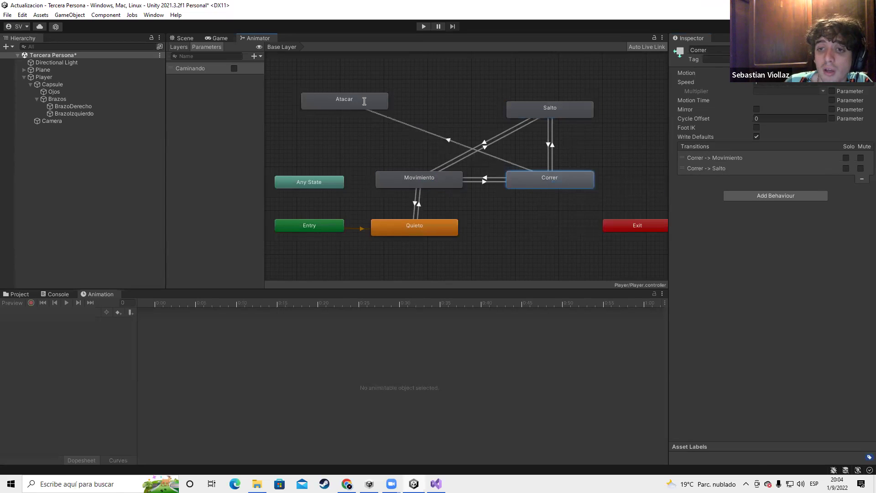
left_click(366, 103)
right_click(366, 103)
left_click(408, 107)
left_click(561, 183)
left_click_drag(379, 111, 650, 152)
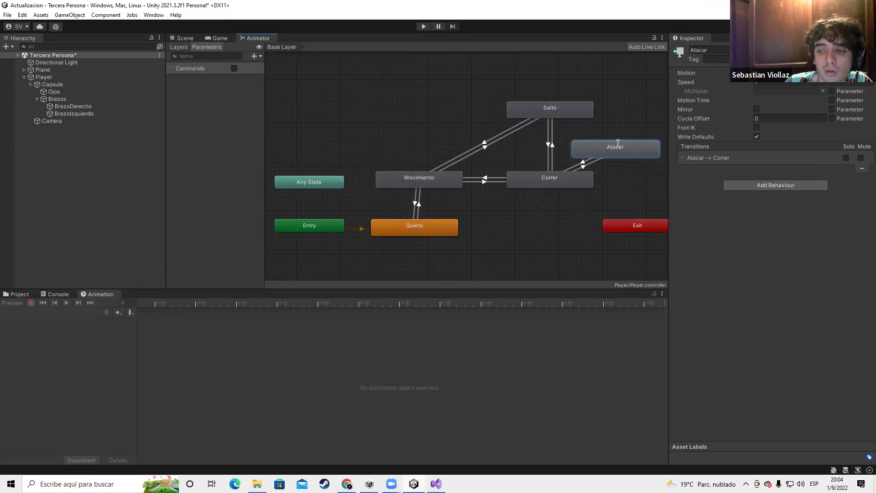
Link Movimiento and Atacar both ways and place Atacar below the other states
scroll(514, 184, "down", 3)
left_click(461, 178)
right_click(466, 176)
left_click(484, 179)
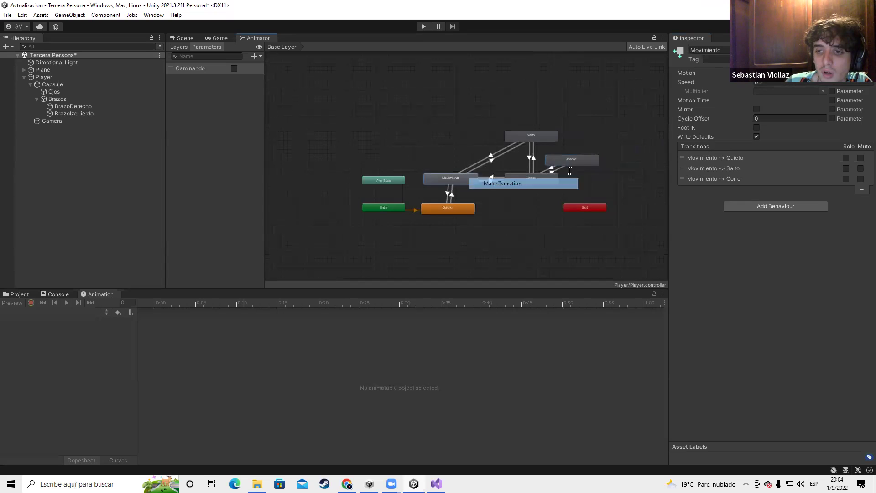
left_click(582, 165)
right_click(582, 164)
left_click(593, 166)
left_click(456, 178)
left_click_drag(572, 158, 526, 228)
scroll(525, 227, "up", 1)
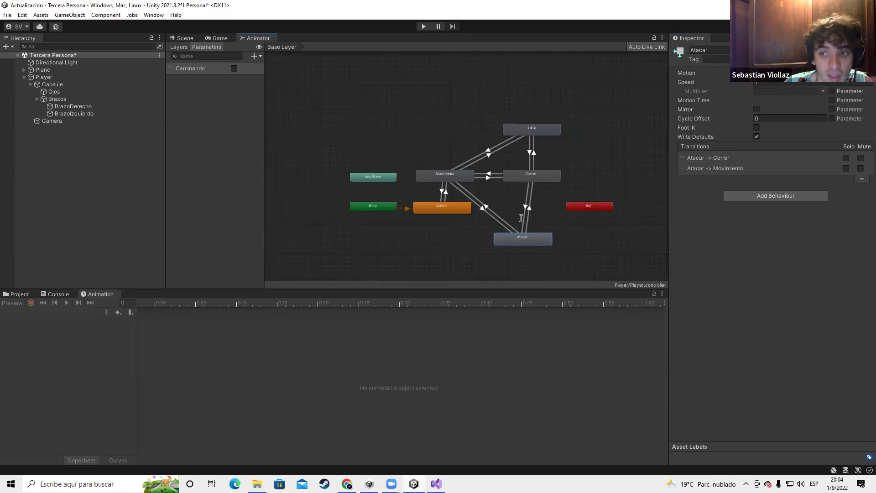
scroll(521, 218, "up", 6)
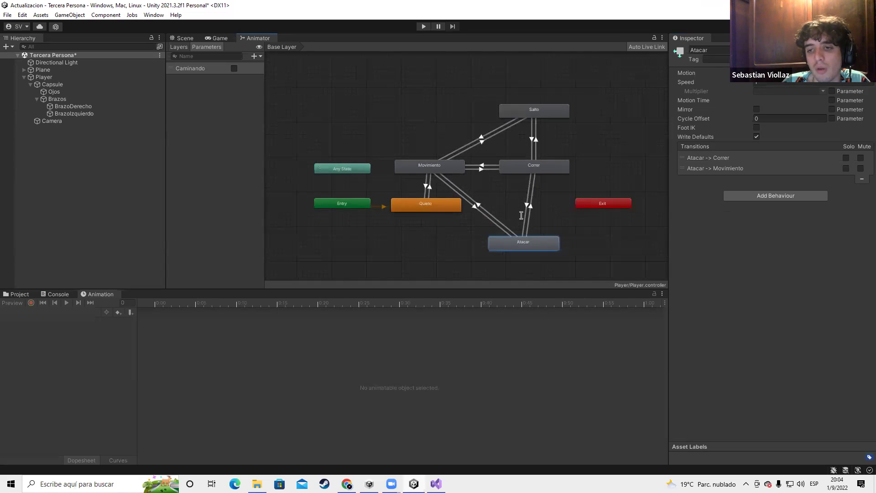
scroll(499, 216, "down", 3)
middle_click_drag(481, 215, 452, 162)
Create a new empty state named Cubirrme
right_click(382, 229)
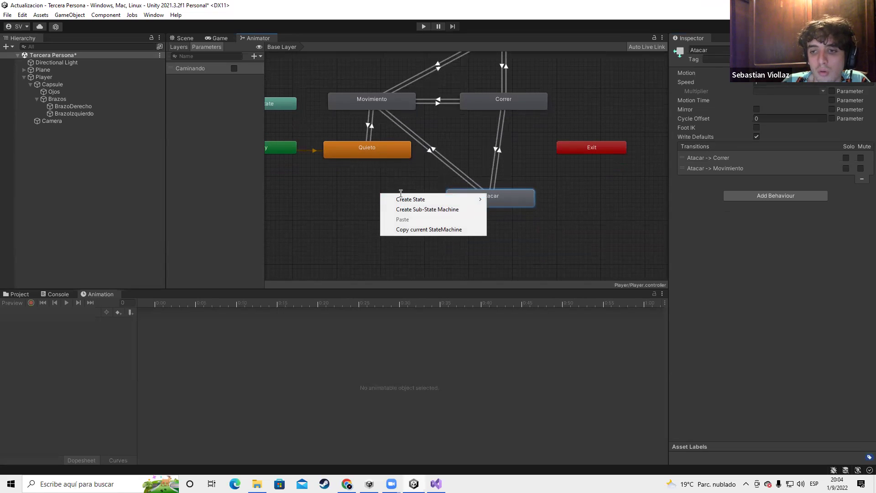
mouse_move(411, 200)
left_click(500, 200)
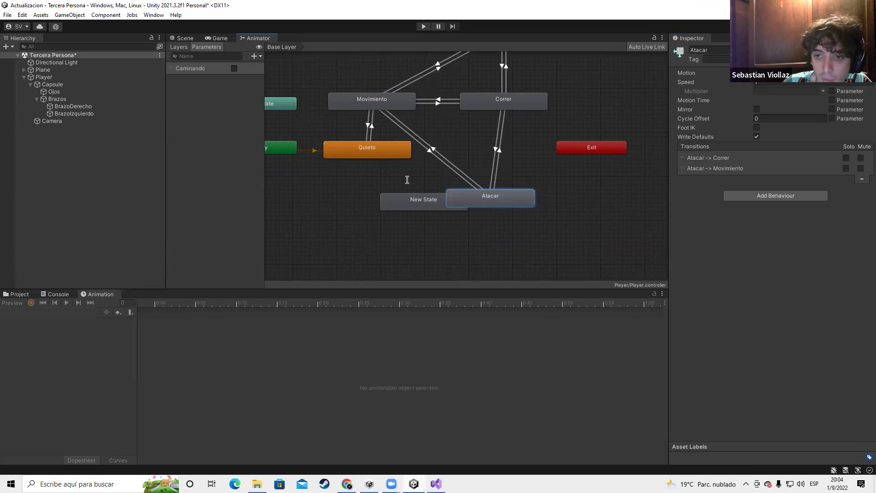
left_click_drag(406, 207, 358, 203)
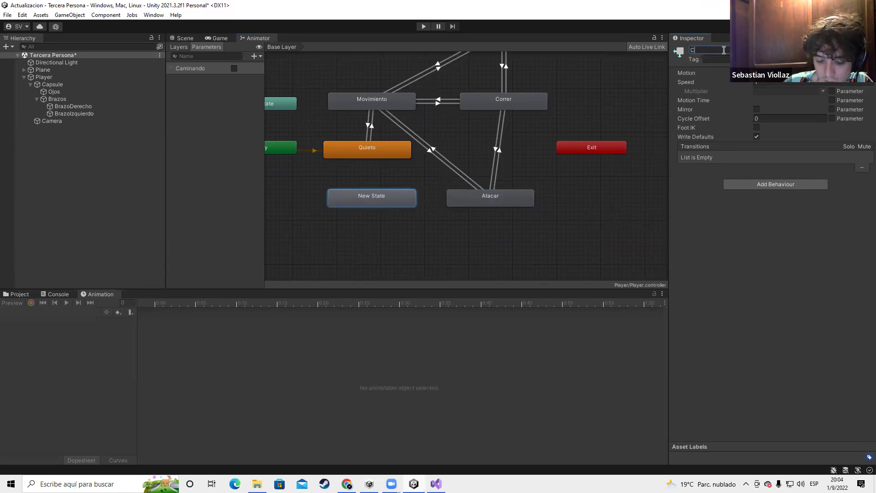
left_click(417, 233)
Link Correr and Cubirrme with transitions in both directions
right_click(505, 105)
left_click(520, 112)
left_click(372, 196)
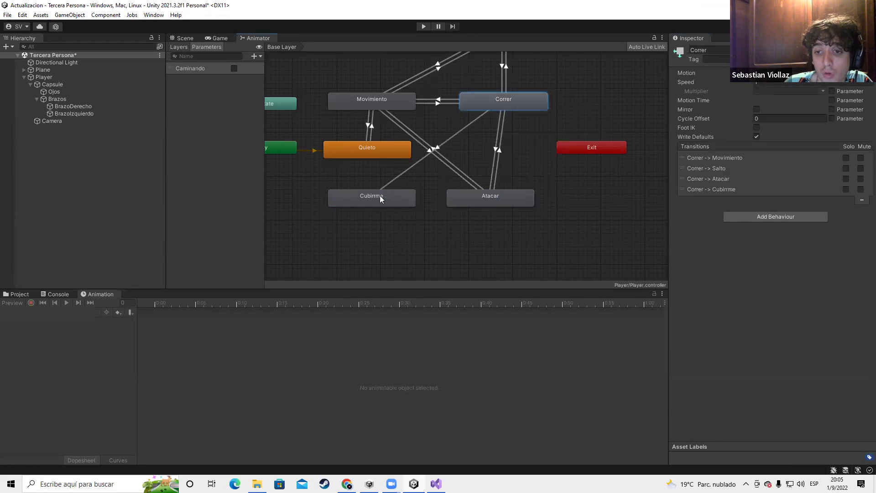
right_click(380, 195)
left_click(401, 201)
left_click(494, 108)
Link Movimiento and Cubirrme with transitions in both directions
left_click(379, 109)
right_click(379, 108)
left_click(399, 112)
left_click(378, 197)
right_click(378, 197)
left_click(392, 204)
left_click(372, 101)
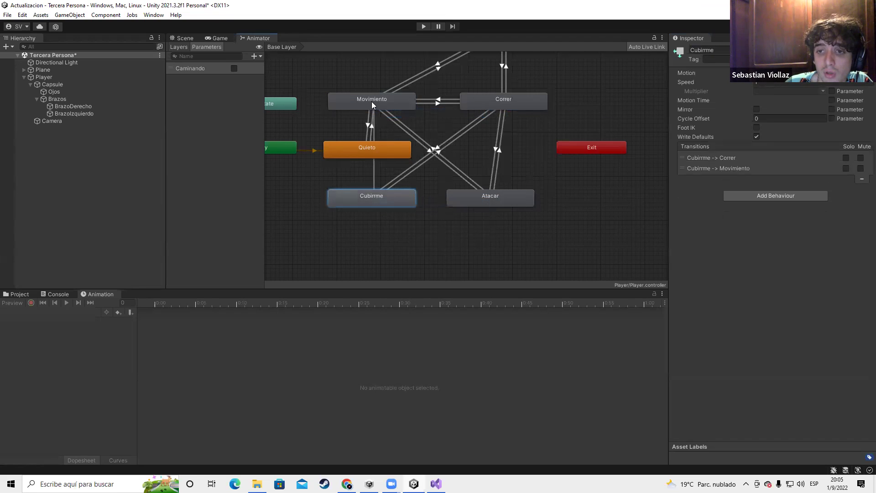
right_click(371, 101)
left_click(388, 108)
left_click(373, 201)
Move Cubirrme to the top of the graph and rearrange the states
left_click_drag(374, 201, 343, 52)
scroll(420, 168, "down", 5)
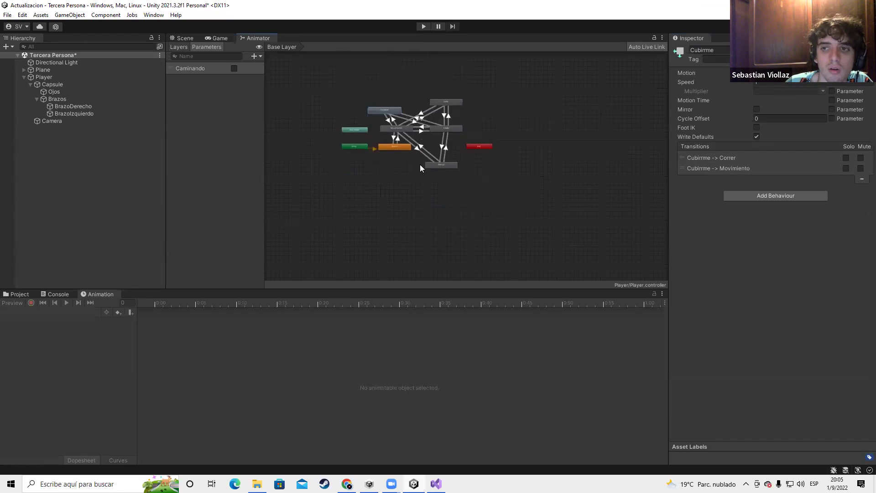
scroll(420, 168, "up", 5)
left_click_drag(282, 81, 646, 258)
left_click(450, 128)
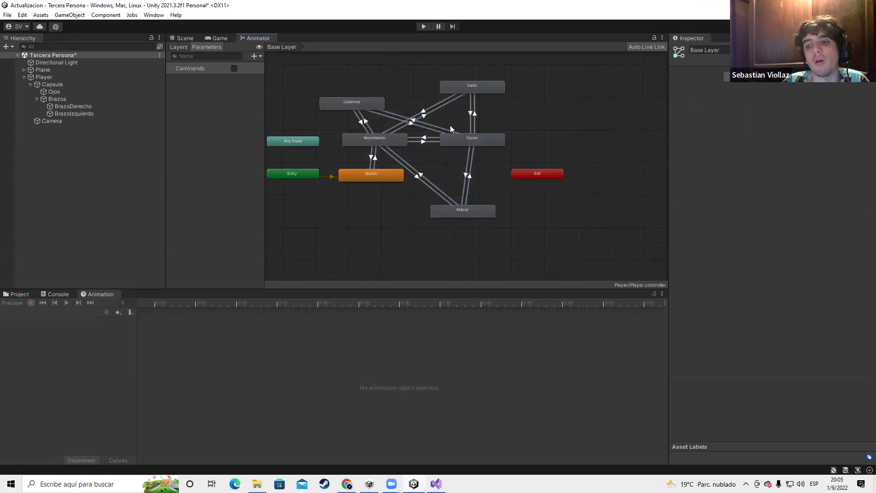
left_click(338, 99)
Delete the Cubirrme, Salto, Correr and Atacar states from the Base Layer
key("Delete")
left_click(480, 89)
key("Delete")
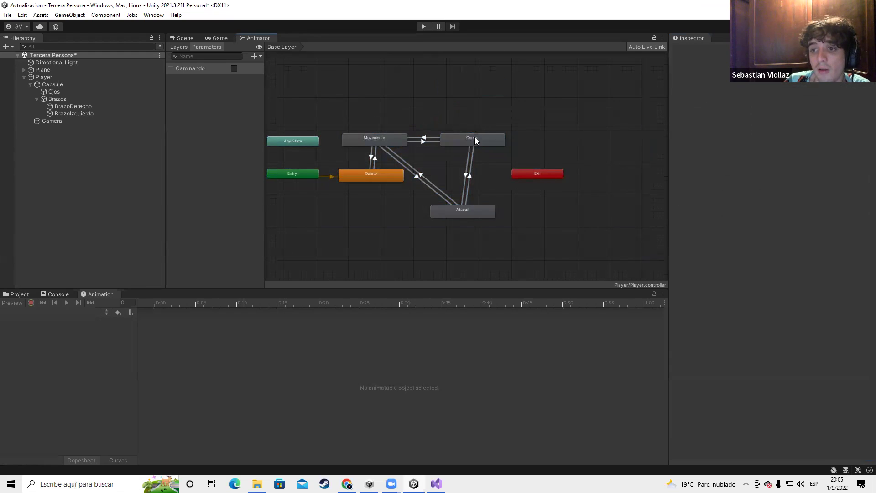
left_click(475, 138)
key("Delete")
left_click(477, 207)
key("Delete")
Add a new blend-tree state below Quieto and name it Groundead
left_click_drag(435, 102, 334, 217)
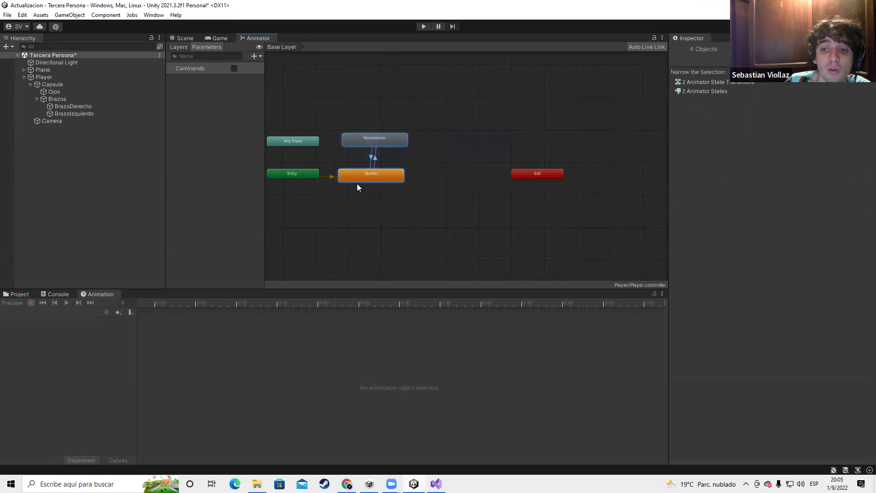
right_click(447, 201)
mouse_move(475, 204)
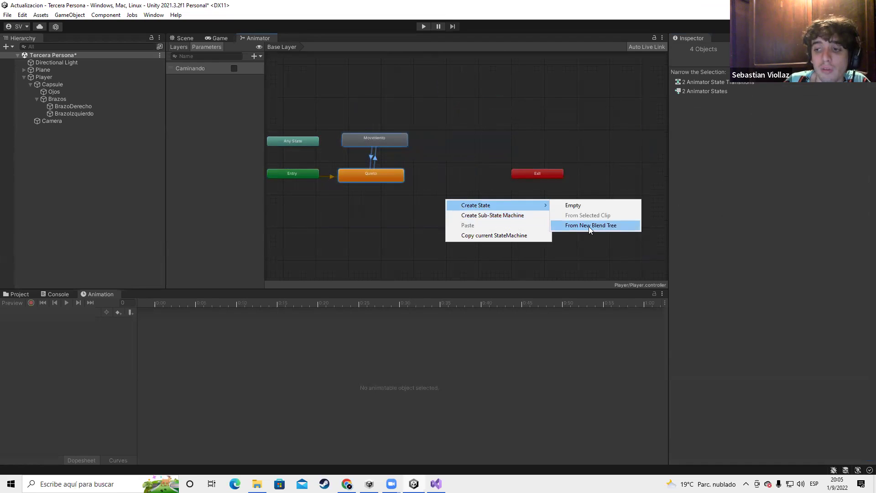
left_click(589, 226)
left_click_drag(490, 207, 441, 210)
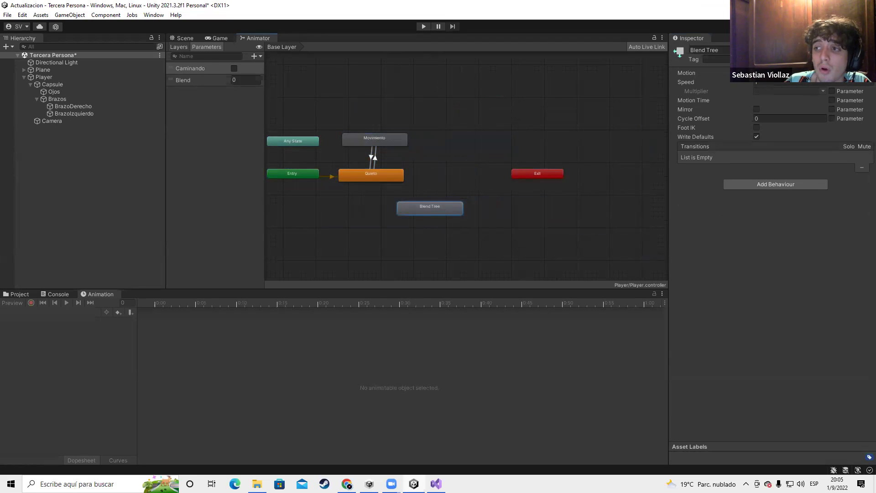
type("Corr")
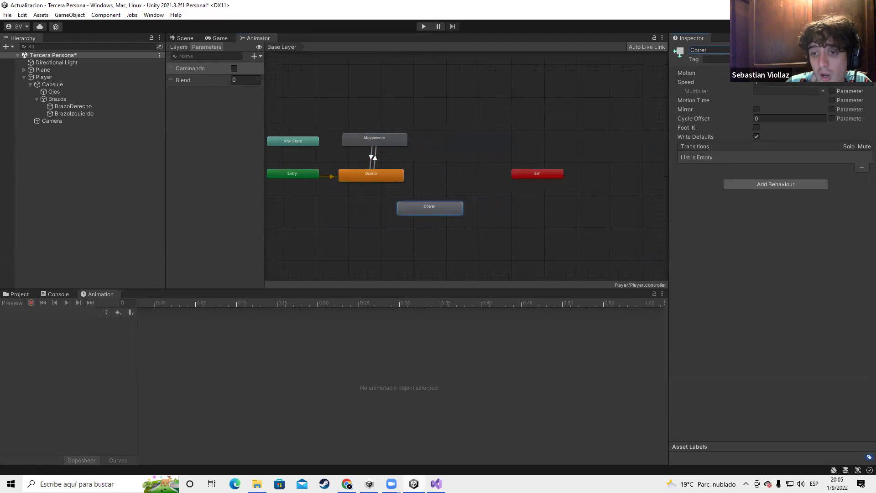
type("er")
key("Return")
type("C")
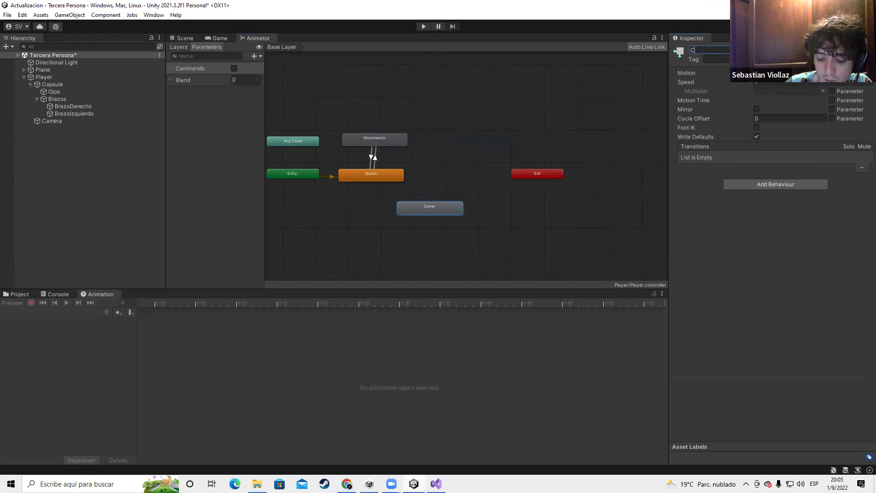
type("ami")
key("BackSpace")
key("BackSpace")
key("BackSpace")
key("BackSpace")
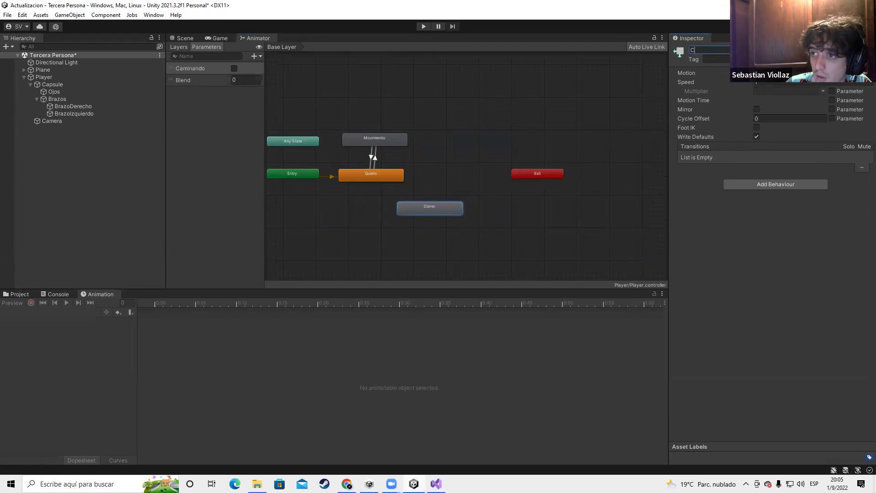
type("Groun")
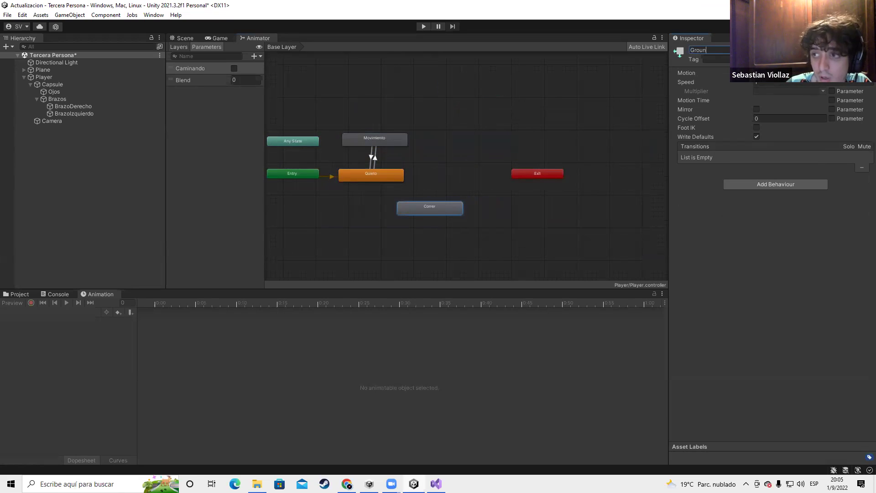
type("dead")
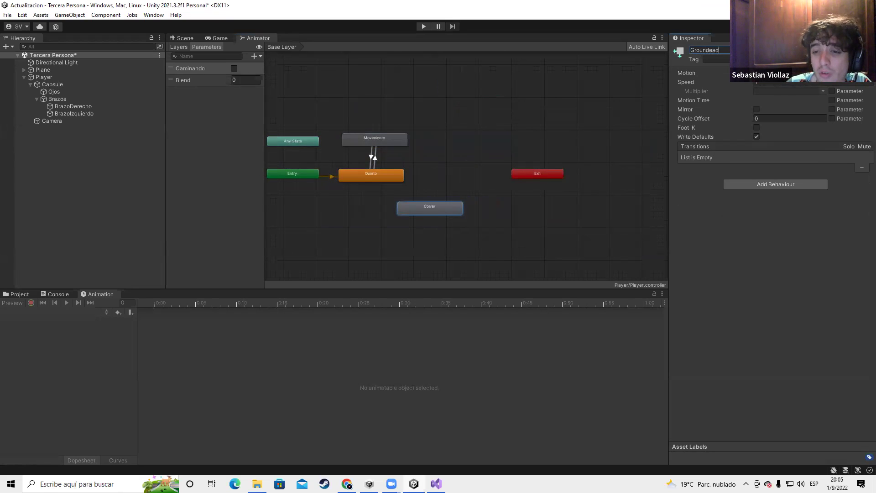
Open the state's blend tree and correct the state name to Grounded
double_click(443, 206)
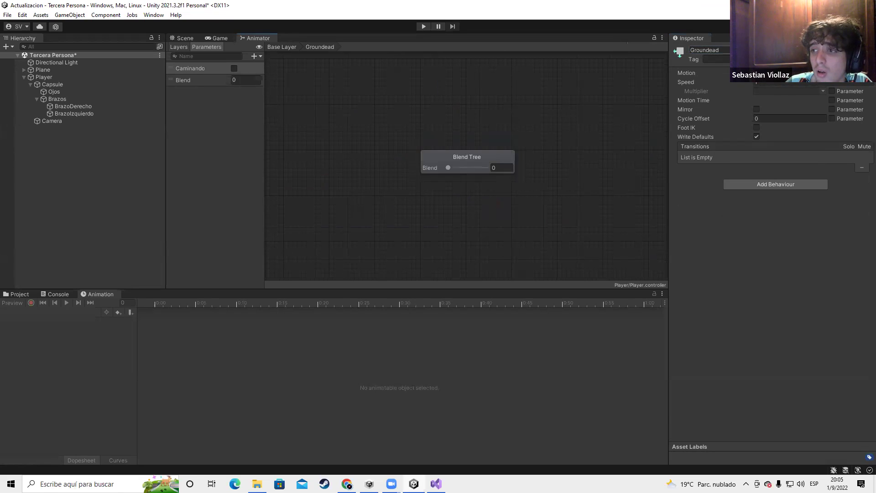
left_click(716, 50)
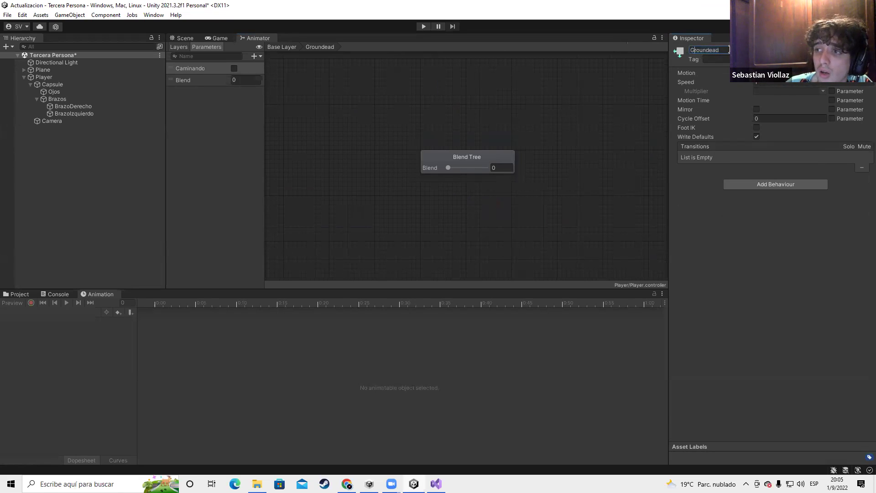
key("BackSpace")
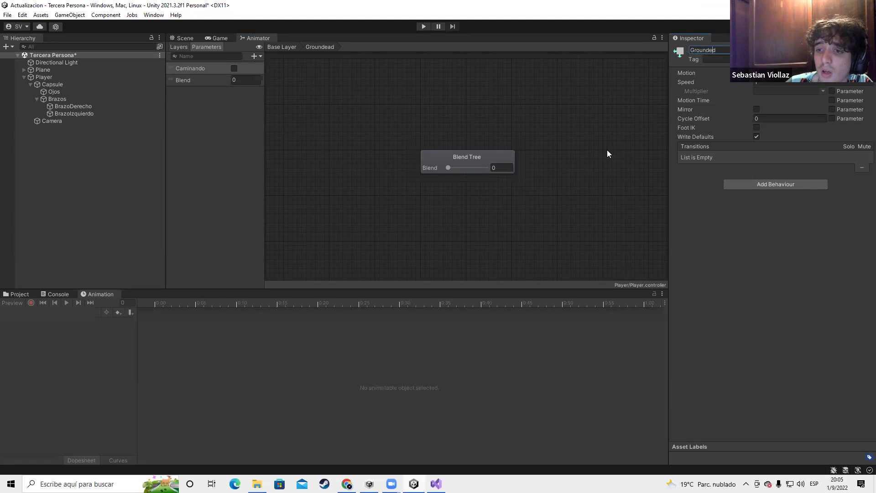
left_click(470, 157)
Add seven empty motion fields to the Grounded blend tree
left_click(851, 104)
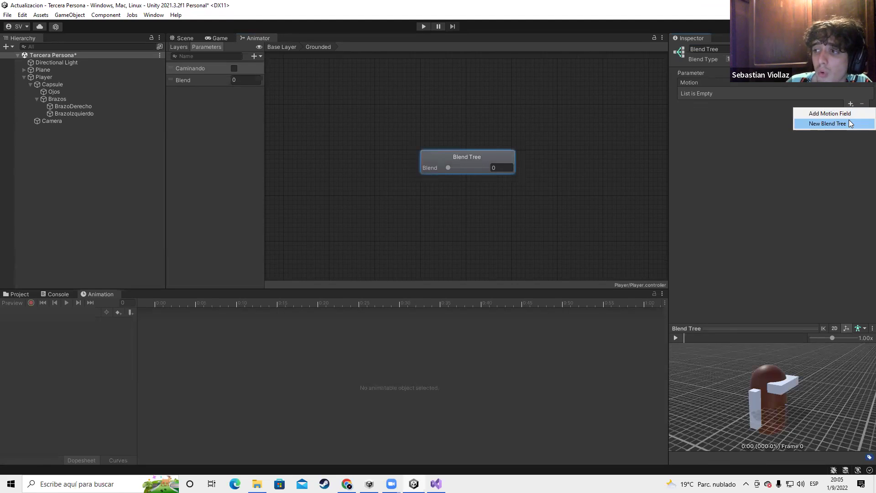
left_click(822, 113)
left_click(852, 105)
left_click(822, 113)
left_click(851, 145)
left_click(851, 155)
left_click(851, 156)
left_click(822, 163)
left_click(851, 166)
left_click(822, 174)
left_click(850, 177)
left_click(821, 186)
left_click(851, 188)
left_click(822, 196)
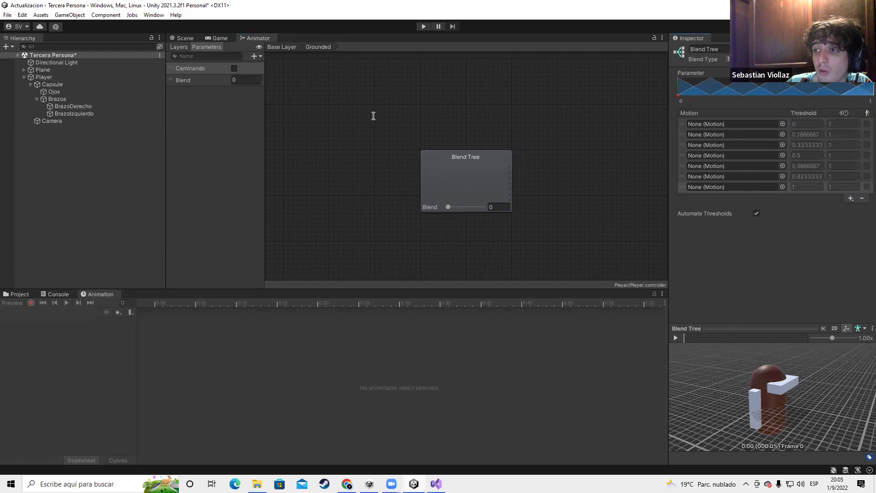
Add a float parameter Velocidad, make it the blend parameter, and disable Automate Thresholds
left_click(254, 56)
left_click(225, 136)
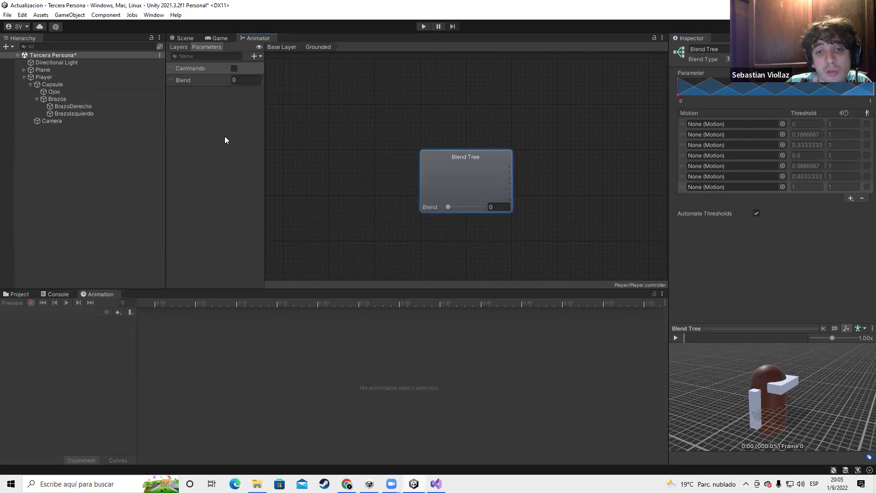
left_click(254, 57)
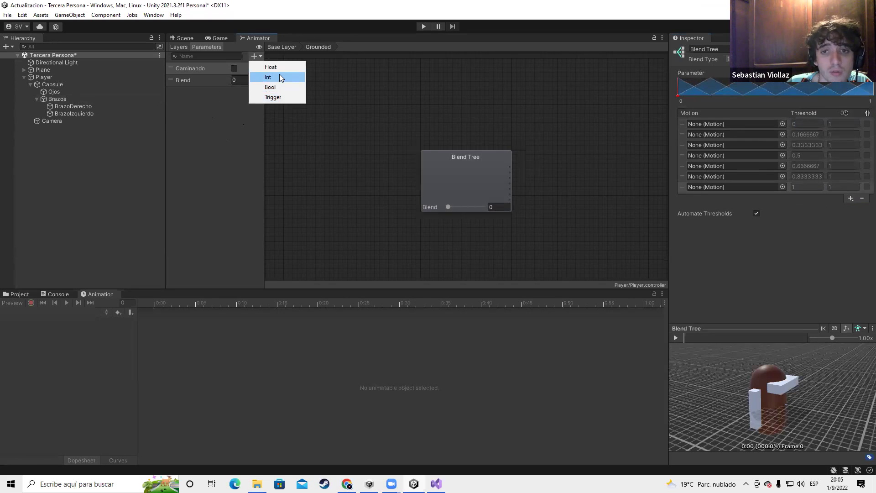
left_click(271, 67)
type("Velocidad")
left_click(230, 91)
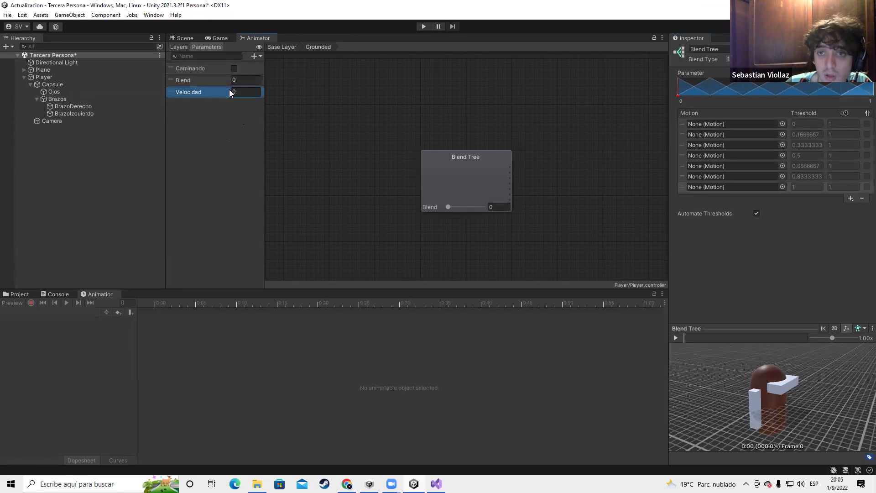
left_click(846, 73)
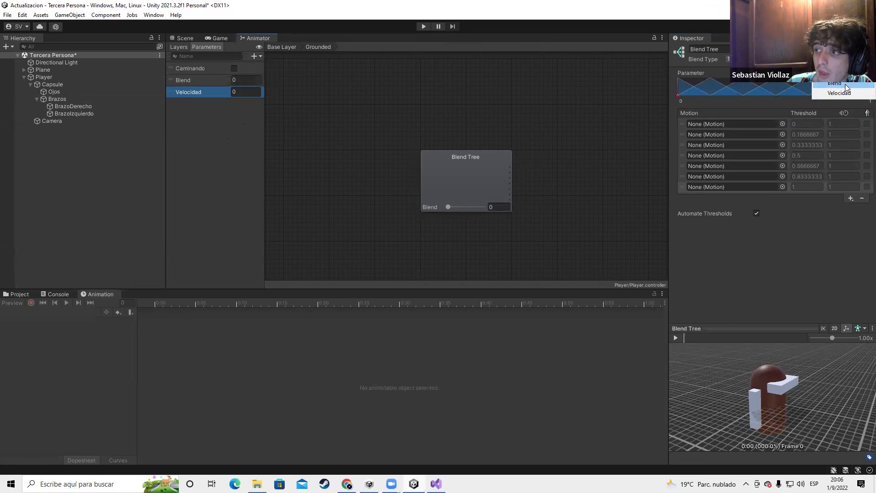
left_click(838, 93)
left_click(757, 213)
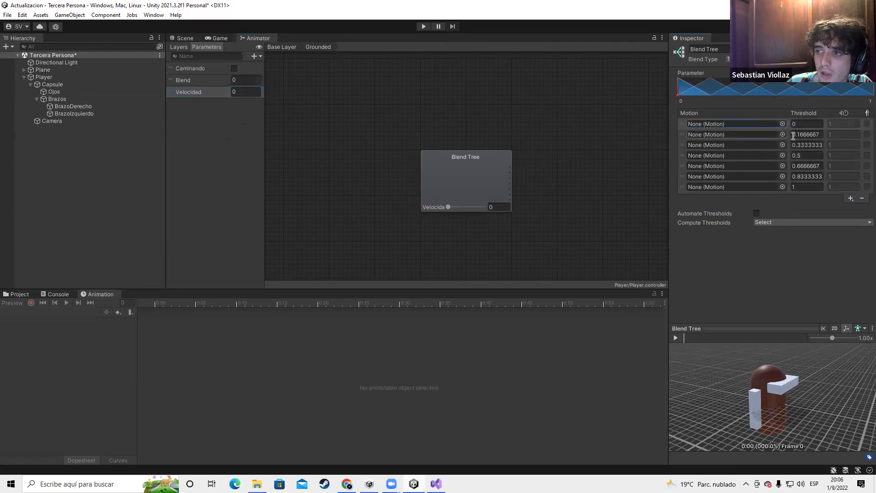
Set the second motion's threshold to 0.5 and the third motion's threshold to 1
left_click(809, 134)
type("1")
key("Return")
left_click(804, 135)
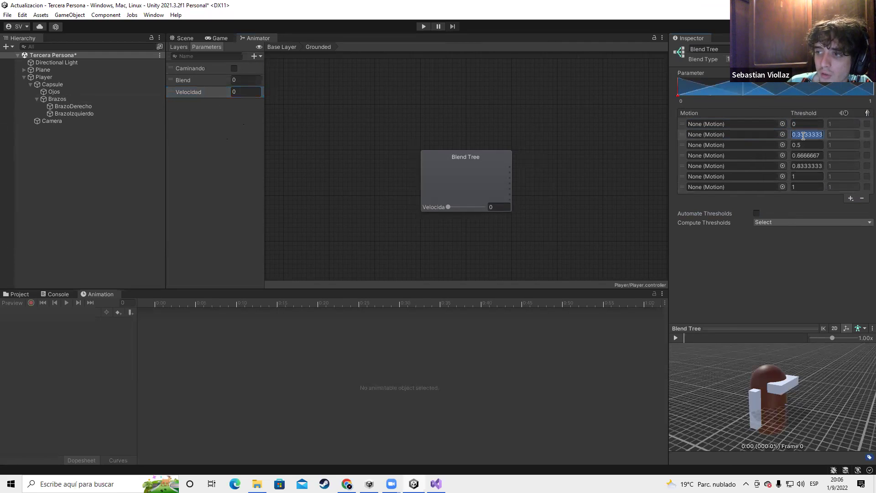
type("0.5")
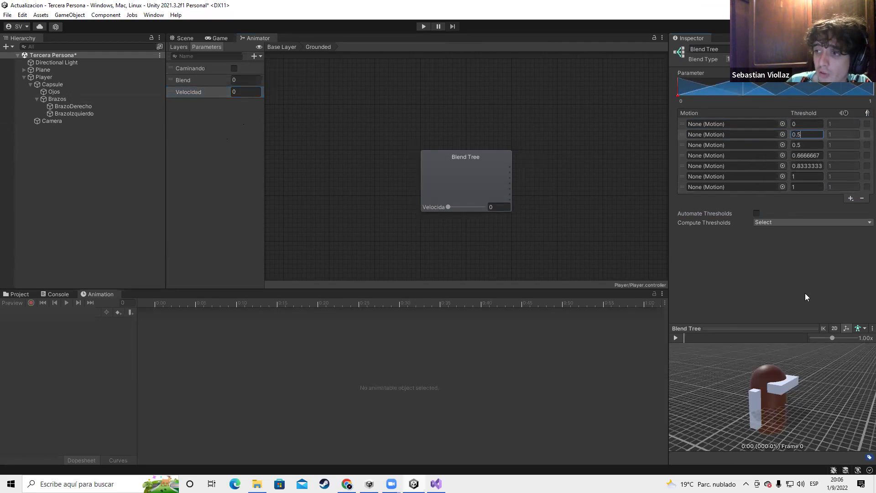
left_click(806, 145)
type("1")
key("Return")
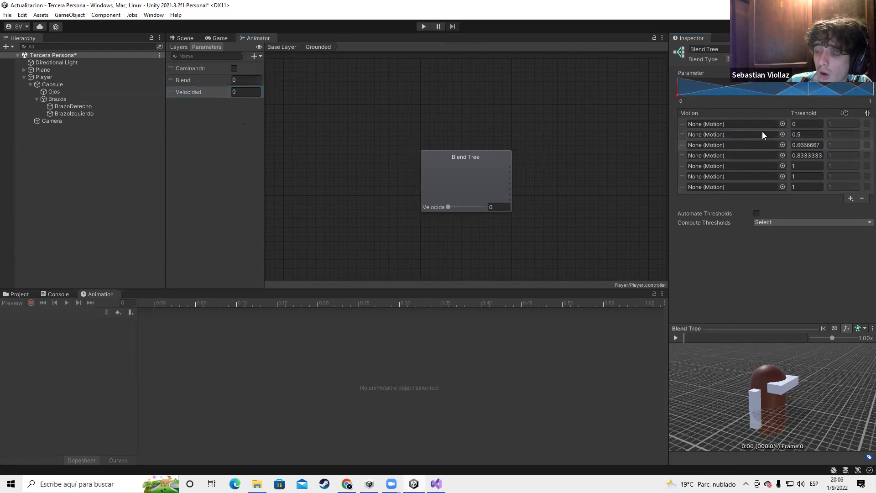
Remove every motion row from the blend tree, then delete the Velocidad parameter
left_click(798, 167)
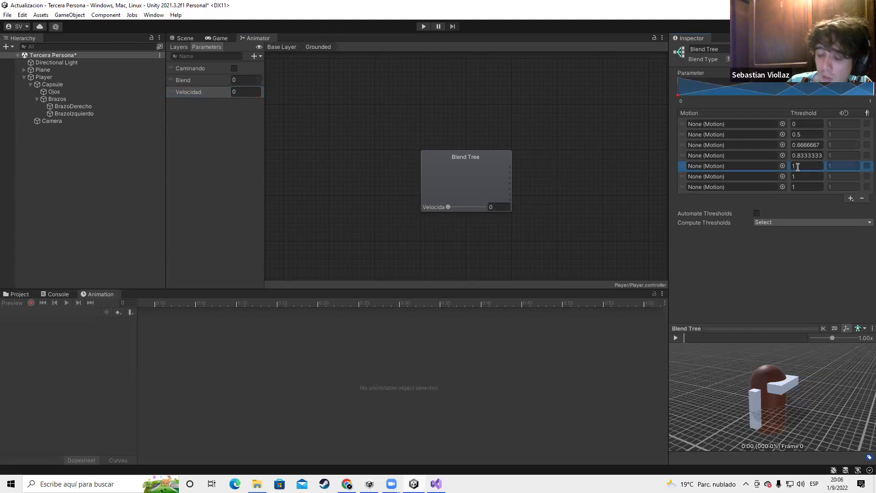
left_click(862, 198)
left_click(862, 188)
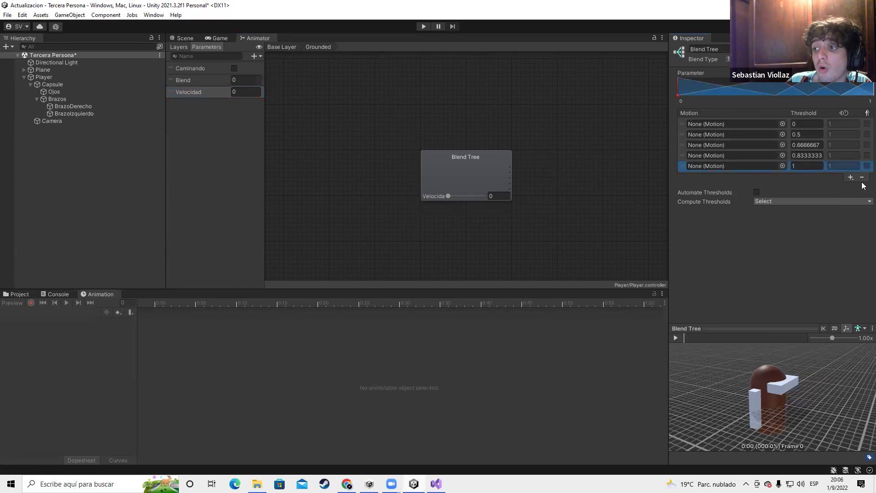
left_click(862, 177)
left_click(855, 146)
left_click(863, 167)
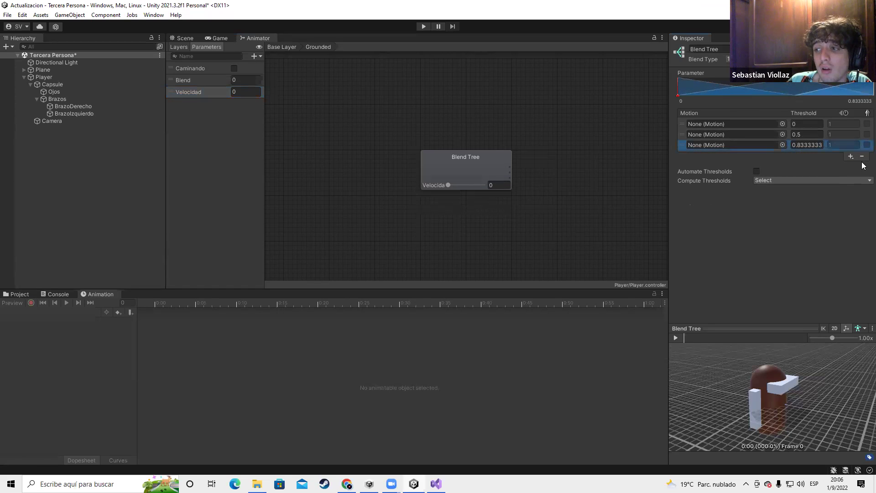
left_click(862, 156)
left_click(863, 146)
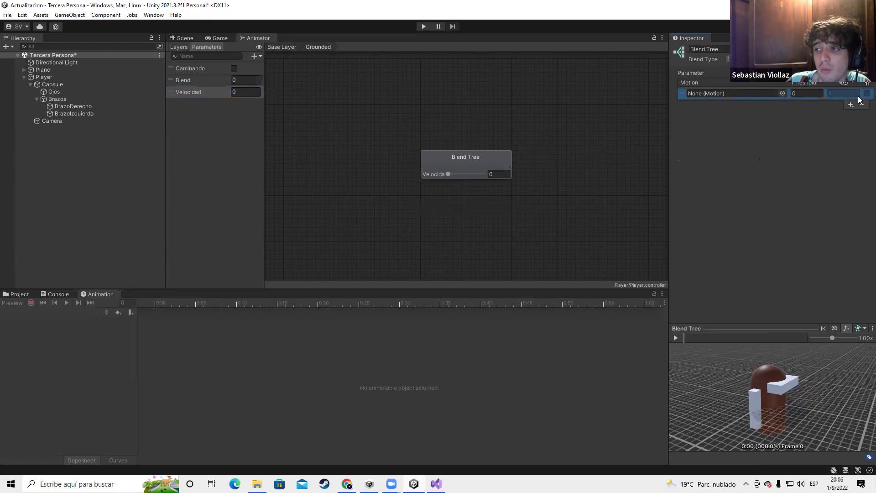
left_click(862, 105)
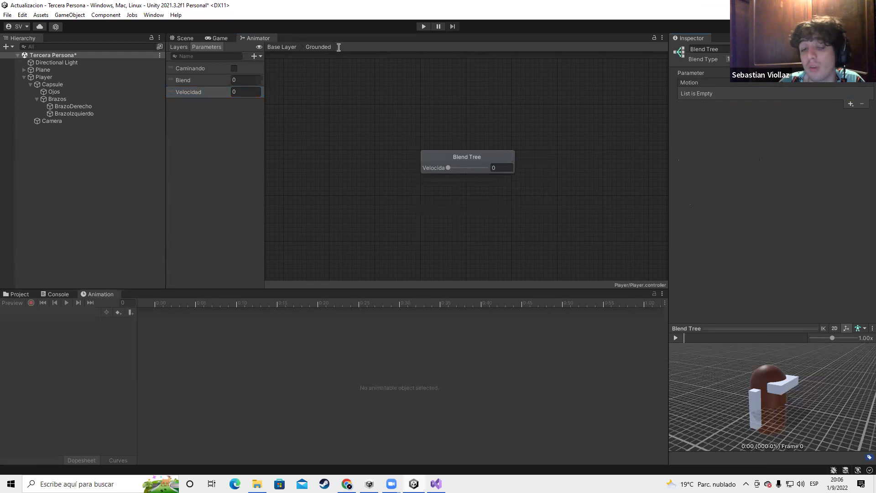
key("Delete")
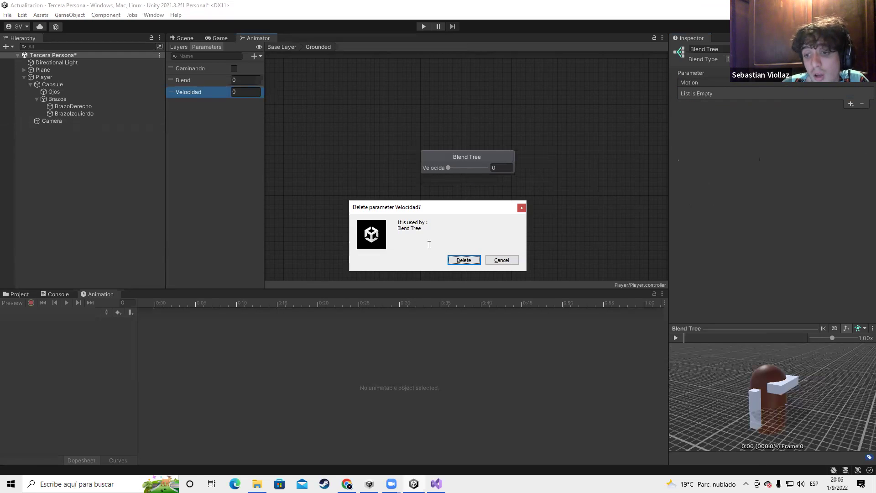
Confirm deleting Velocidad and set the blend type to a 2D blend
left_click(465, 259)
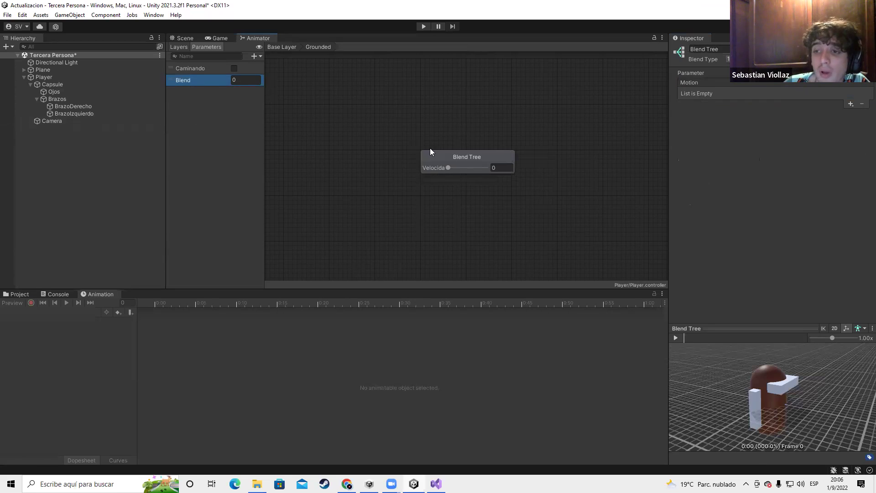
left_click(729, 58)
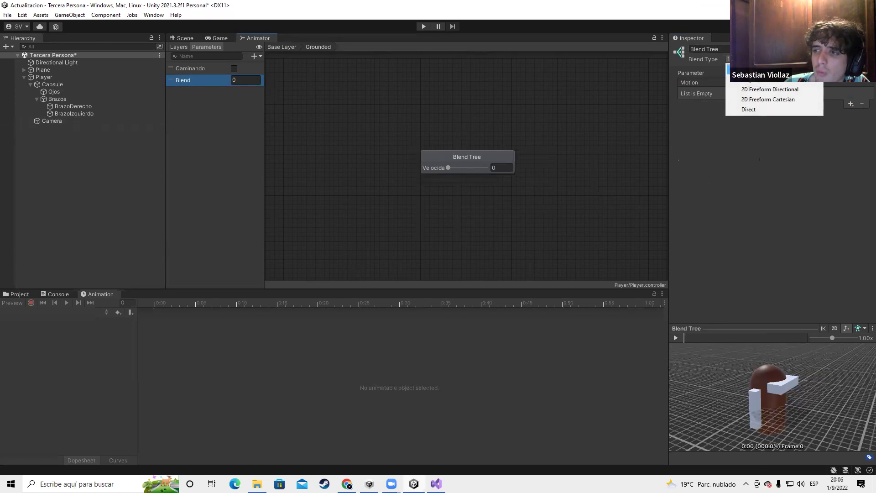
left_click(748, 87)
left_click(729, 59)
left_click(749, 89)
left_click(730, 59)
left_click(639, 126)
left_click(730, 59)
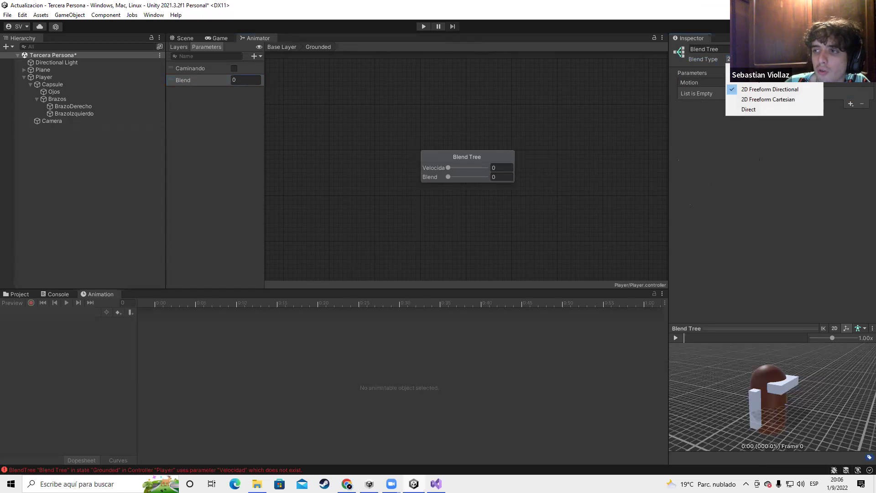
left_click(754, 69)
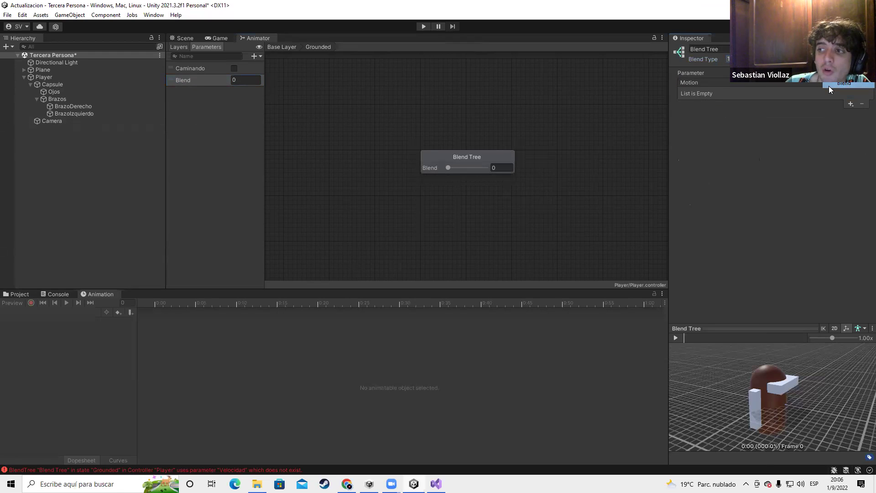
left_click(748, 58)
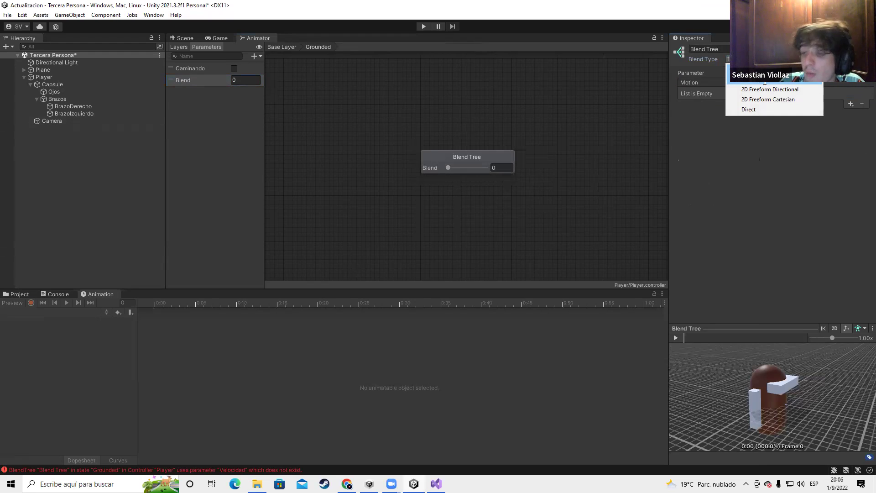
left_click(782, 83)
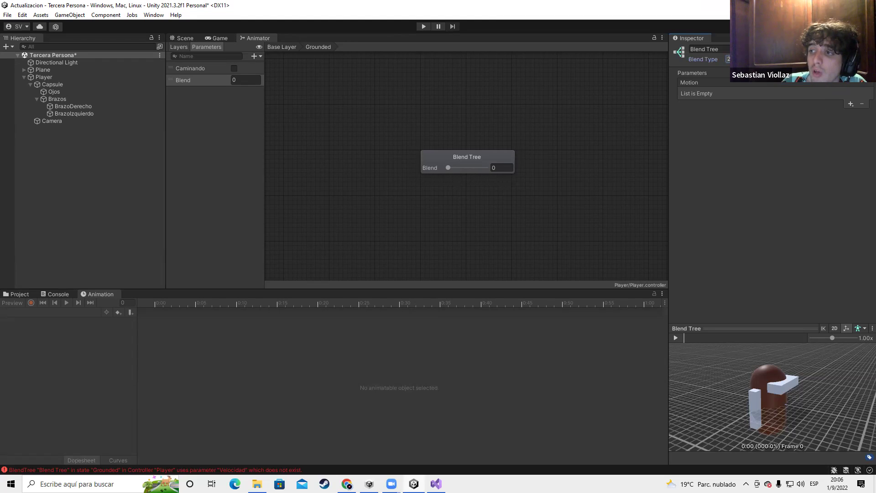
Add a New Float parameter and make it drive the blend tree
left_click(867, 84)
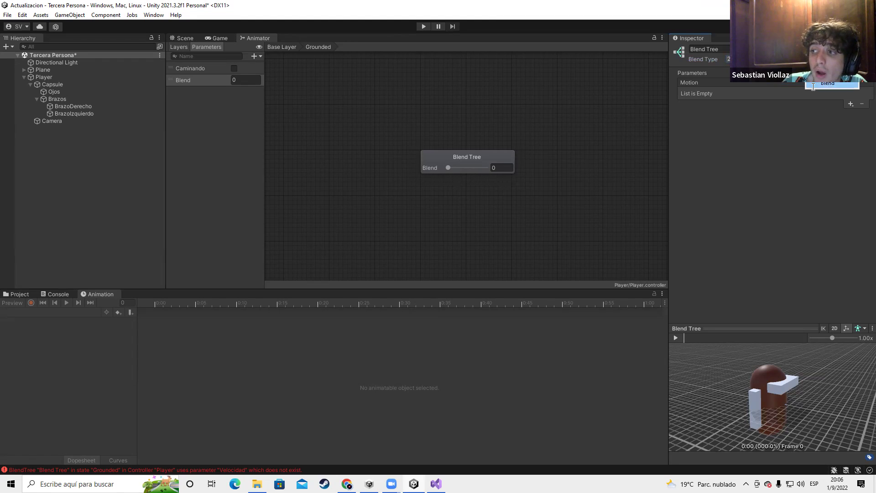
left_click(203, 79)
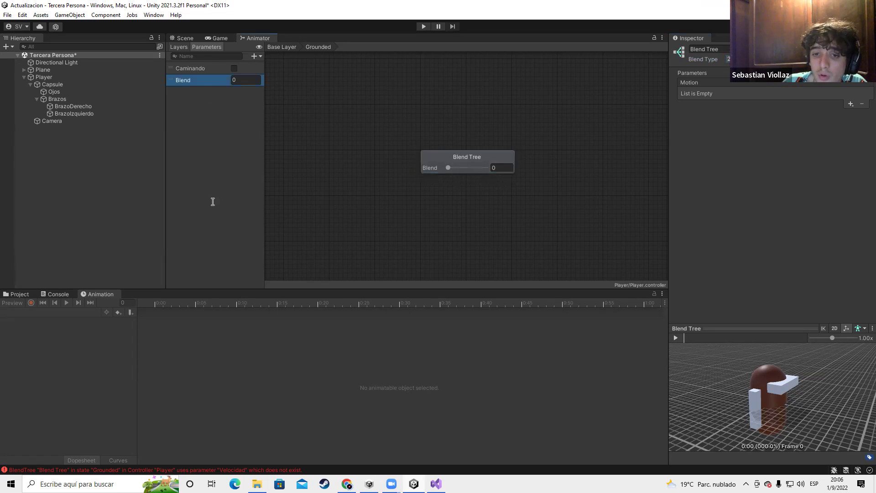
left_click(258, 57)
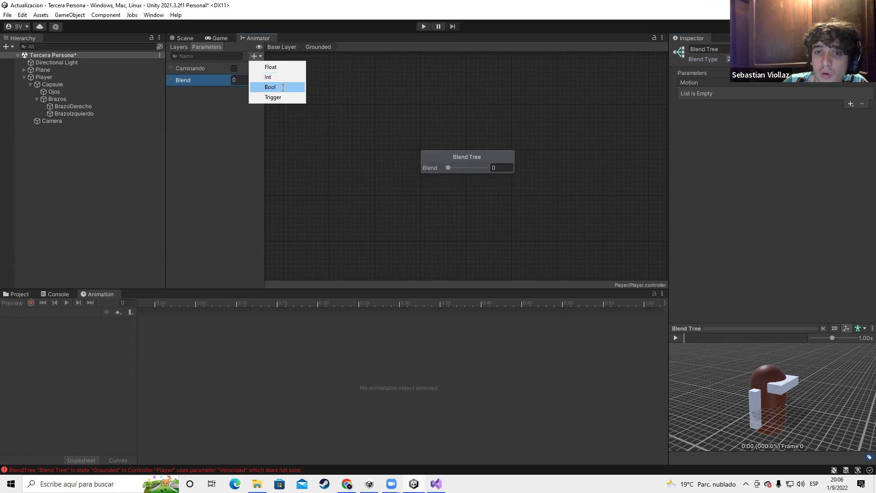
left_click(269, 65)
left_click(808, 85)
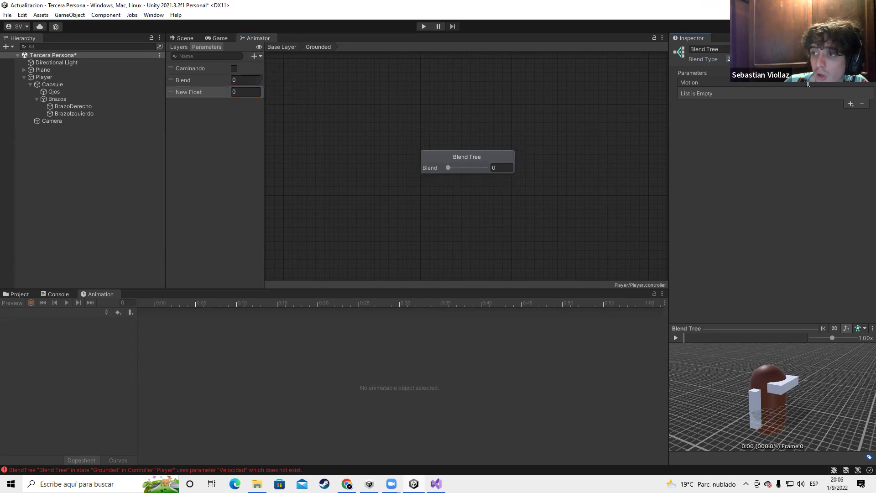
left_click(838, 73)
left_click(831, 91)
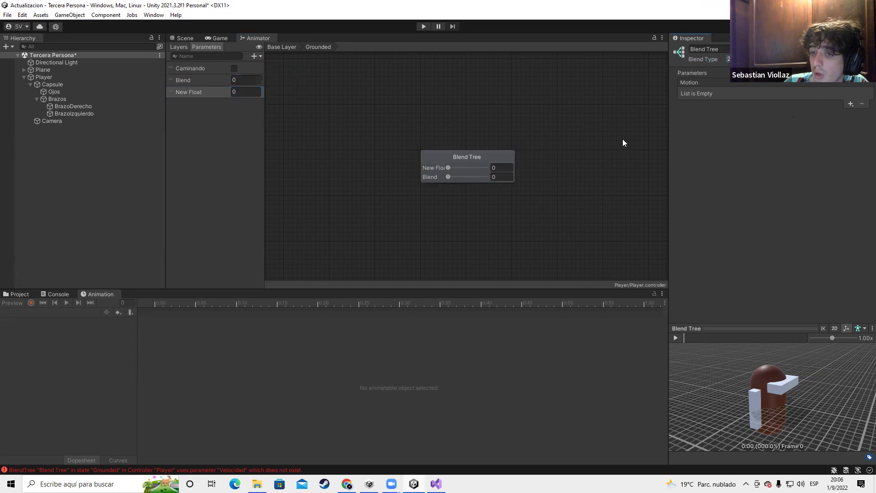
Add three empty motion fields to the 2D blend tree
left_click(851, 104)
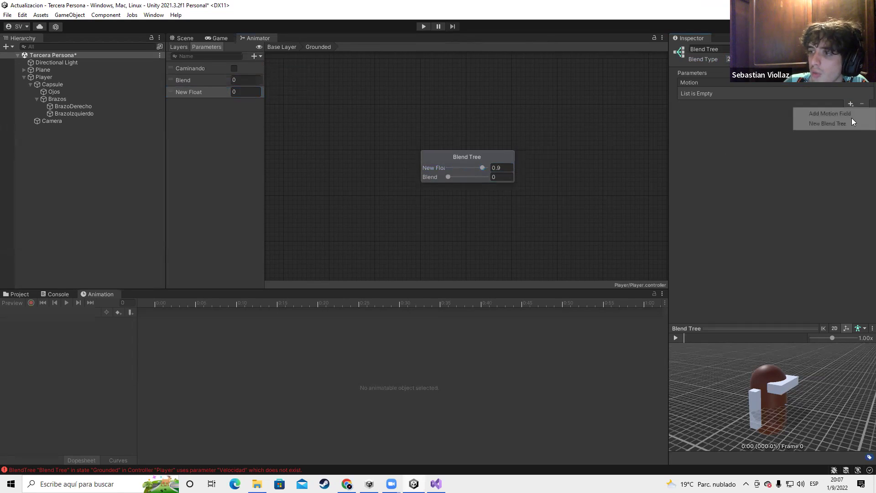
left_click(847, 112)
left_click(851, 105)
left_click(847, 115)
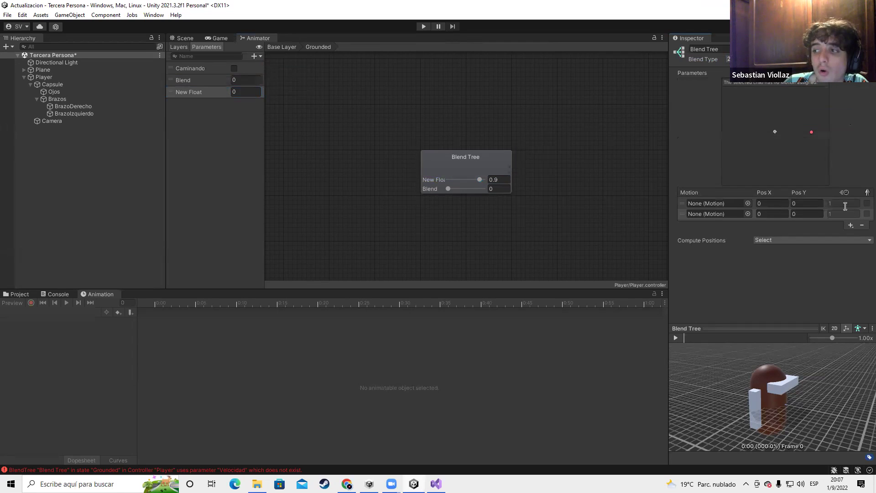
left_click(849, 225)
left_click(840, 234)
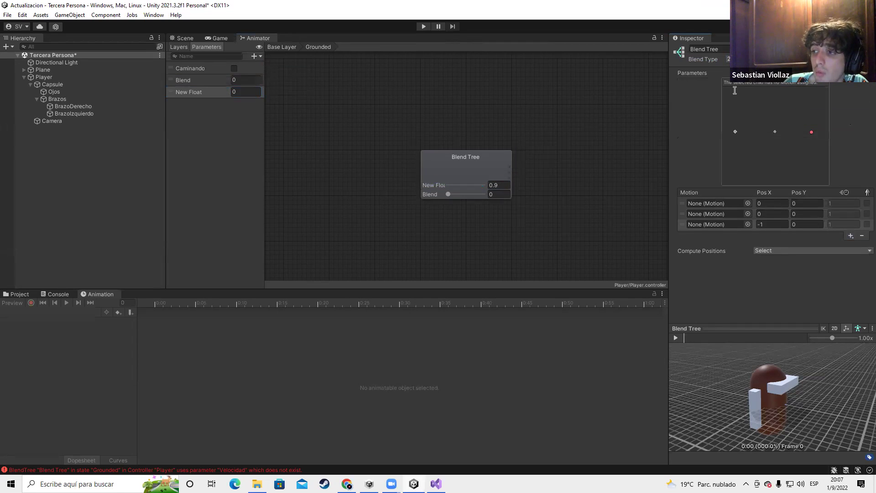
Delete the New Float, Blend and Caminando parameters, confirming each deletion
key("Delete")
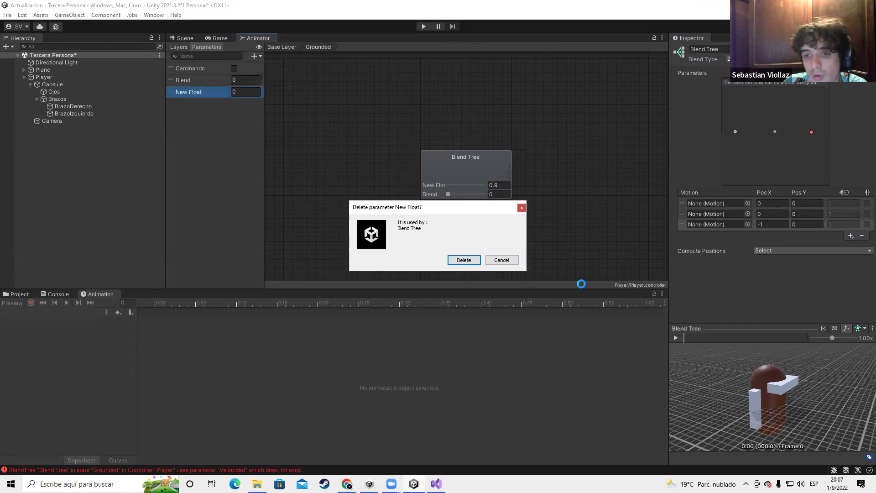
left_click(464, 258)
key("Delete")
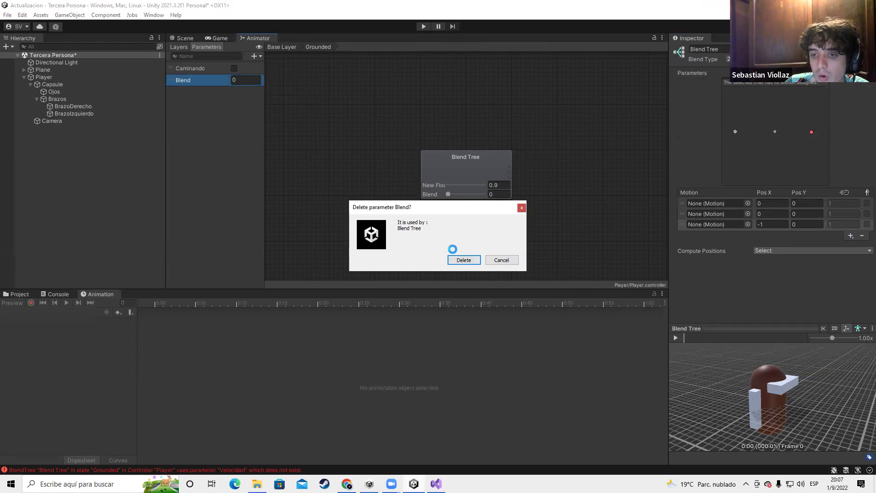
left_click(464, 259)
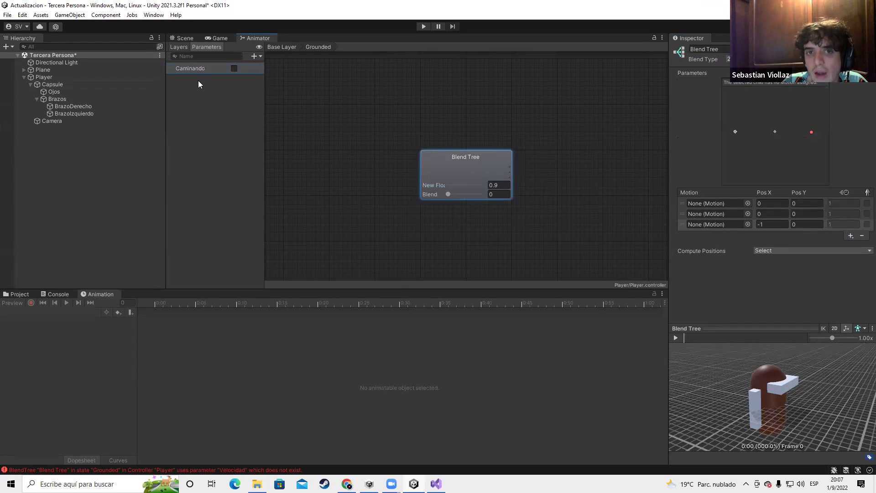
key("Delete")
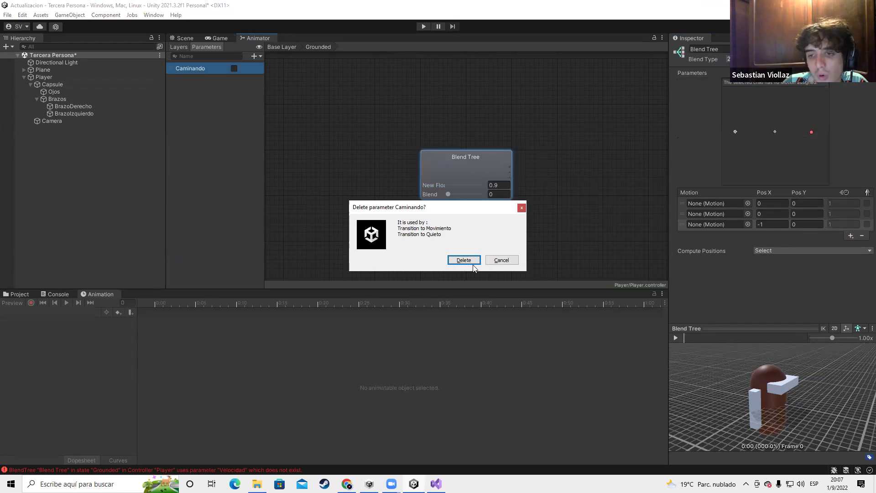
left_click(464, 259)
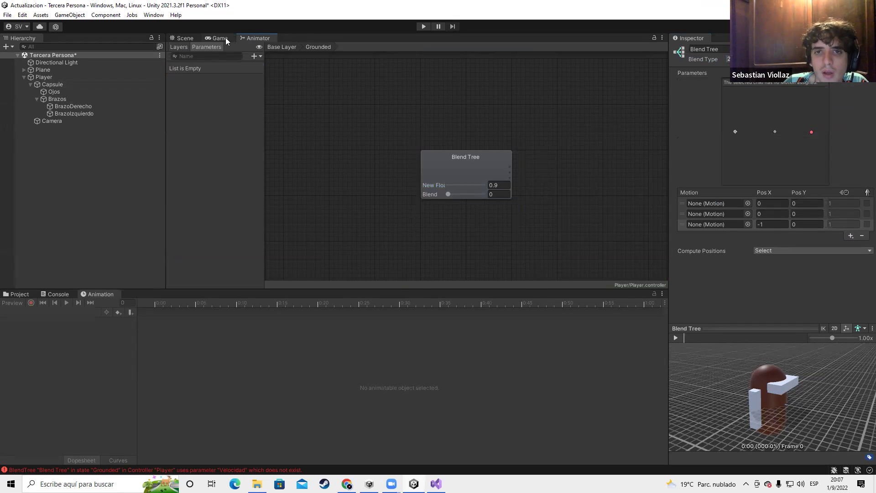
Show the Game view, clear the Console's messages, and return to the Project panel
left_click(219, 38)
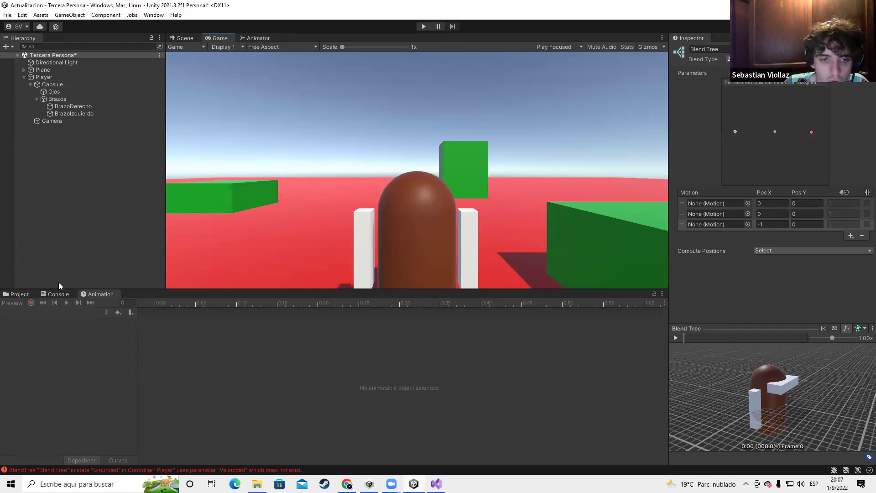
left_click(18, 294)
left_click(52, 294)
left_click(18, 302)
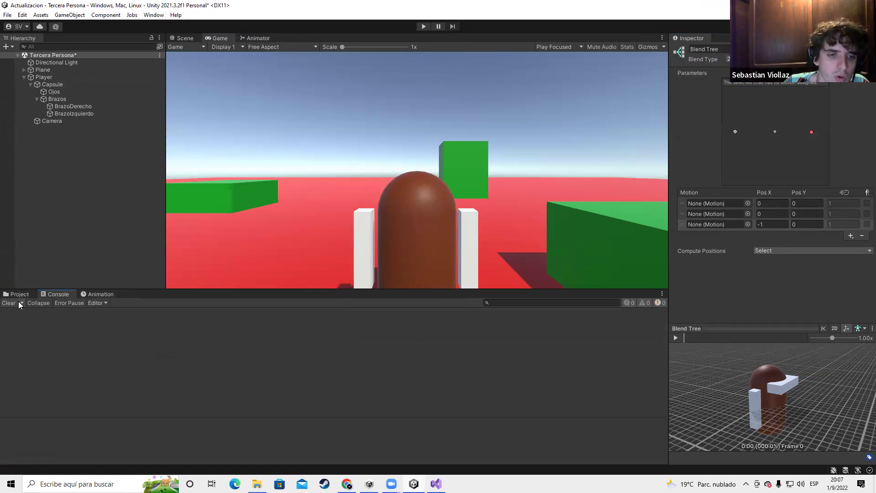
left_click(27, 295)
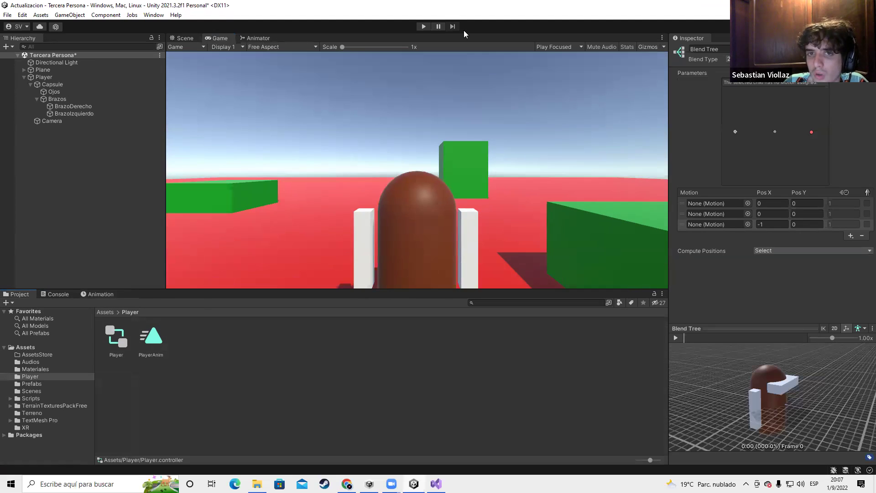
Collapse Capsule's children in the Hierarchy and view the player in the Scene view
left_click(57, 99)
left_click(27, 84)
left_click(107, 145)
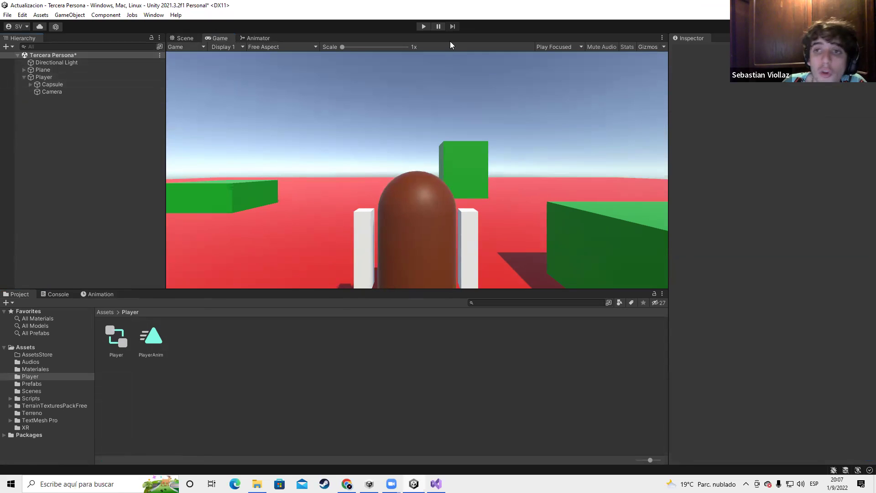
key("ctrl+1")
left_click_drag(380, 203, 349, 182, "alt")
right_click_drag(222, 163, 279, 173)
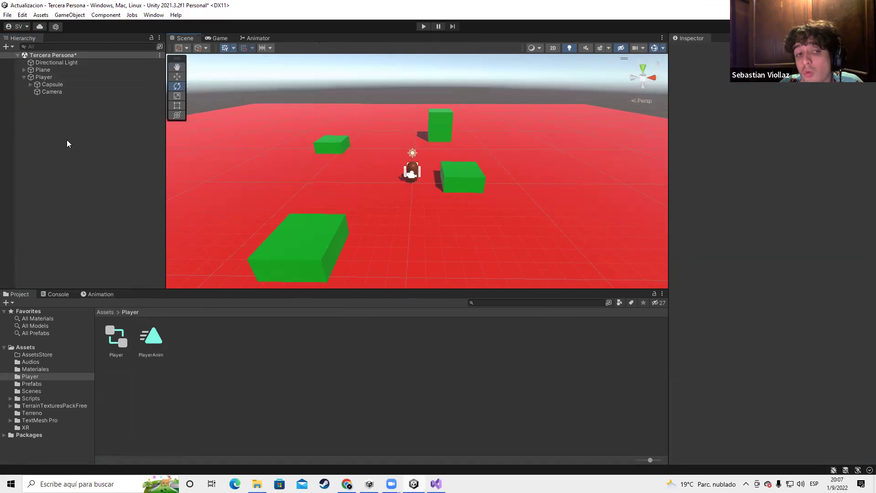
Create a new empty GameObject named Controller in the Hierarchy
right_click(67, 142)
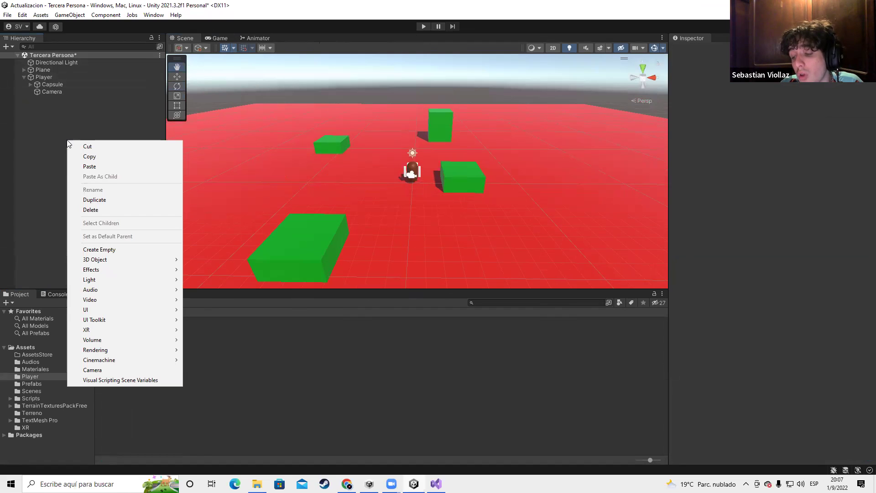
right_click(45, 130)
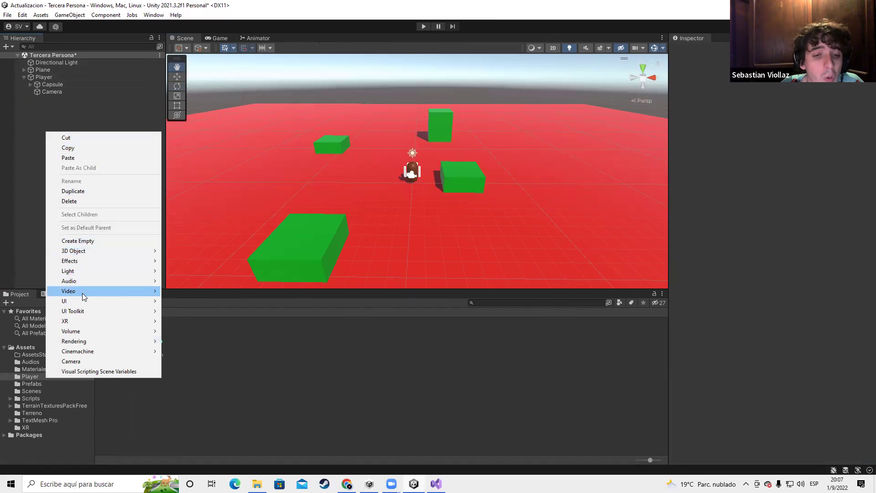
mouse_move(81, 299)
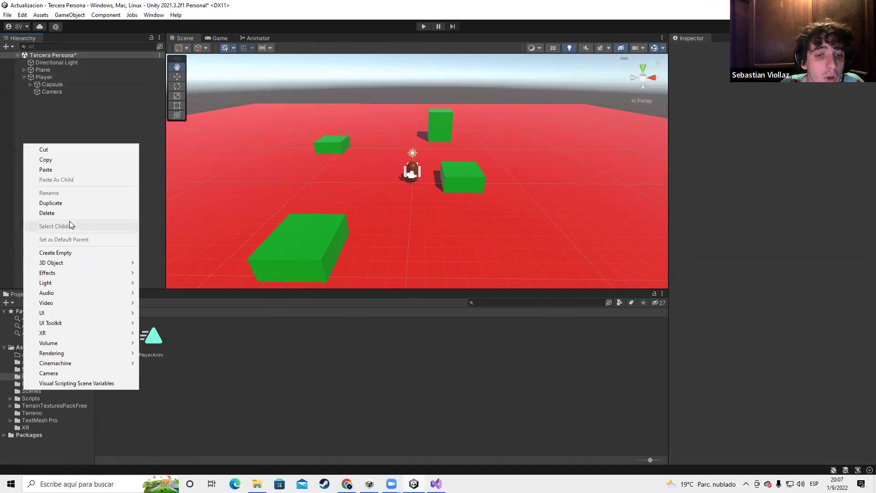
left_click(77, 241)
type("Controller")
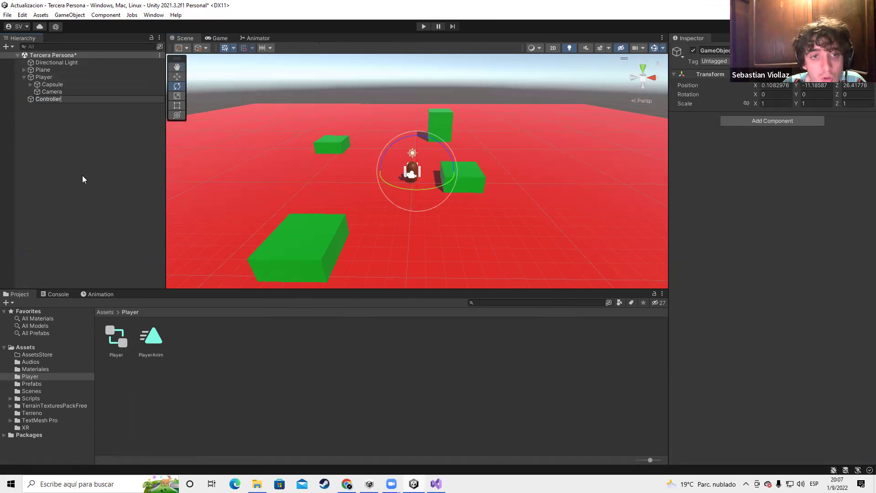
key("Return")
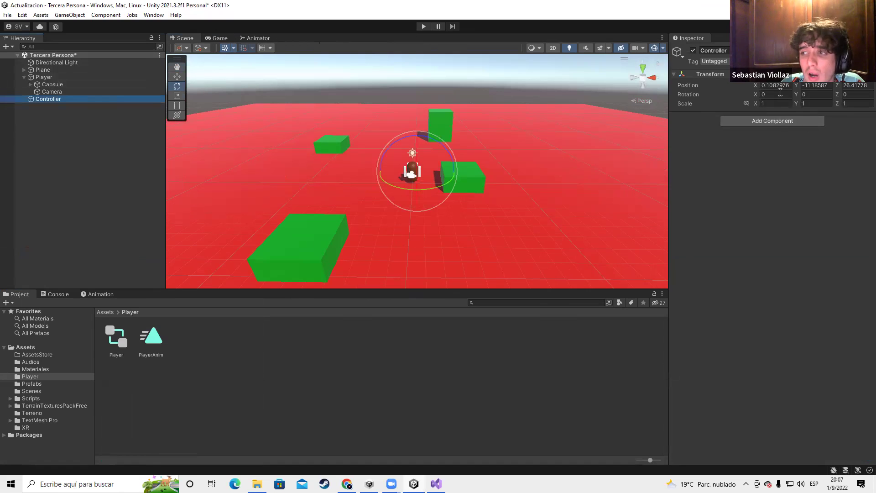
Reset the Controller's Transform to position 0, 0, 0 and keep it selected
right_click(50, 99)
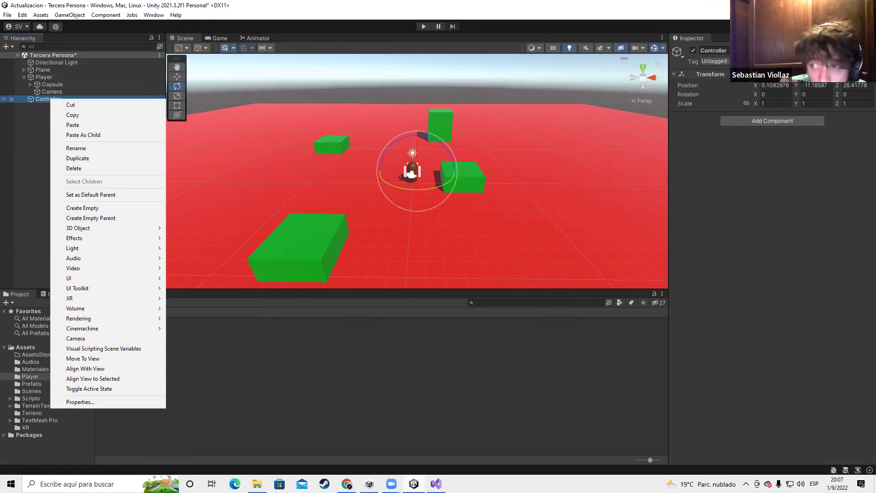
right_click(728, 76)
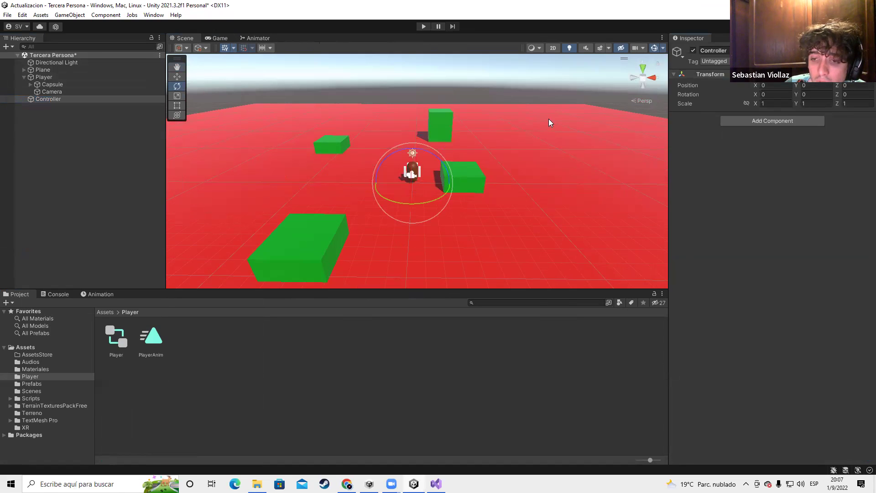
left_click(66, 105)
left_click(65, 101)
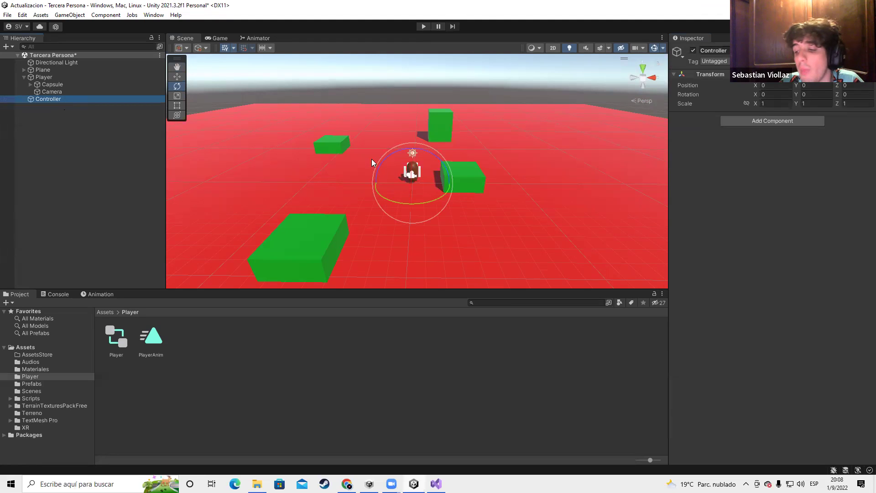
In Chrome, close the Mixamo tab and open the YouTube website in a new tab
key("alt+Tab")
left_click(721, 200)
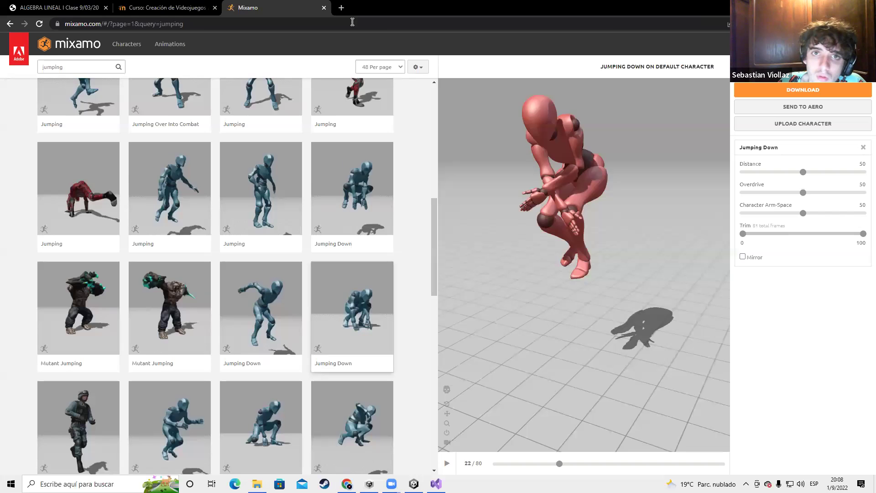
left_click(325, 7)
left_click(234, 7)
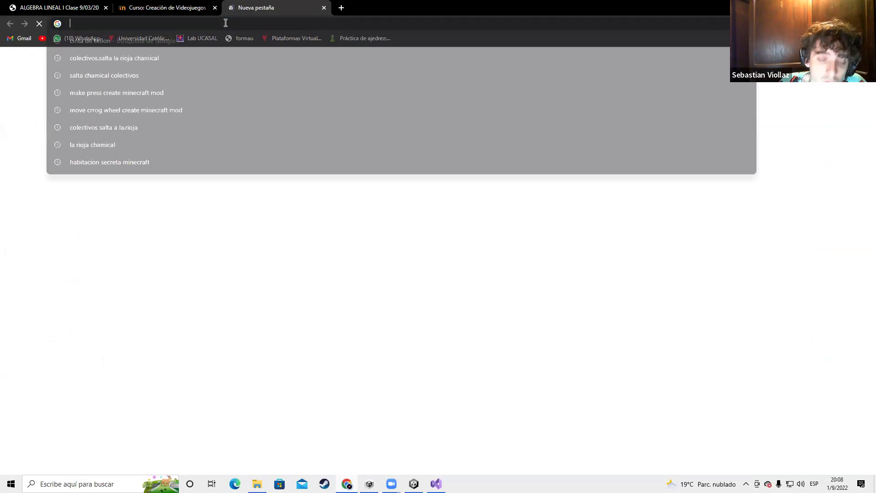
type("uyptube")
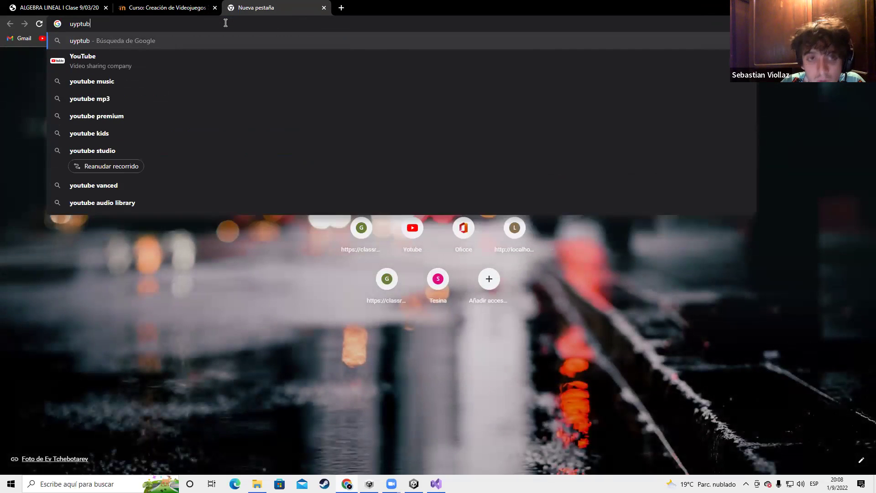
key("Return")
left_click(110, 184)
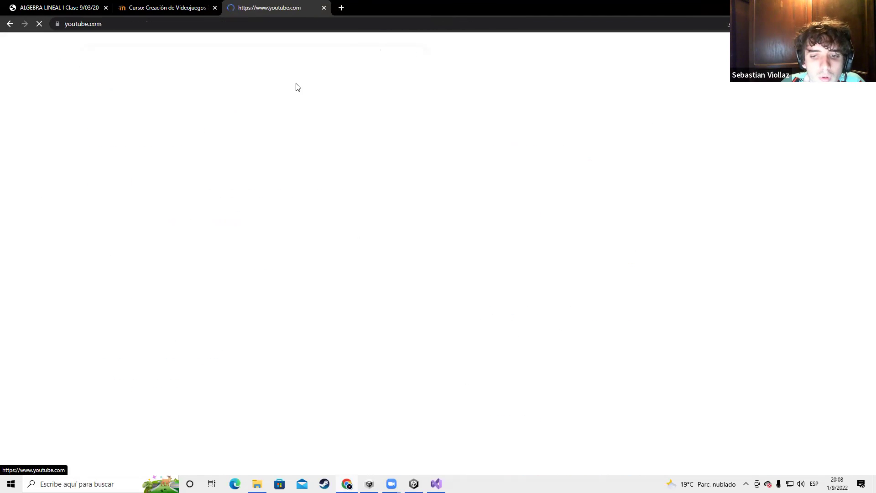
Search Google for 'yotube to mp3' in another tab, then return to YouTube
left_click(340, 8)
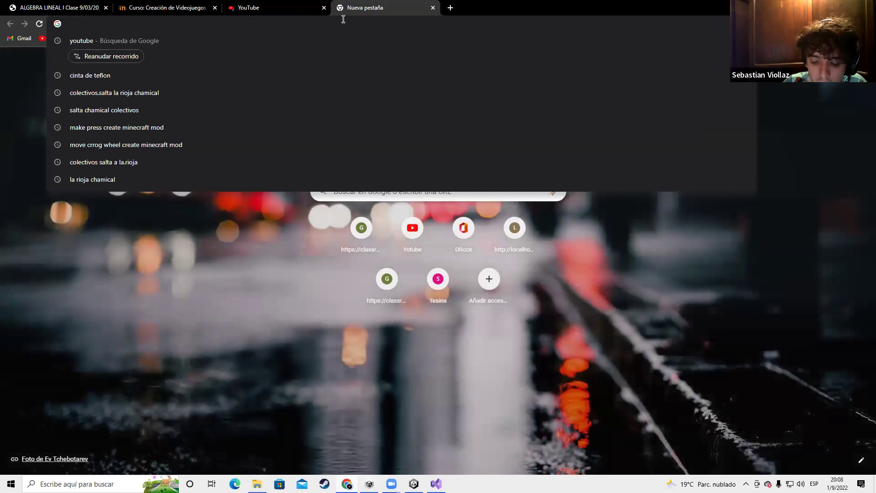
type("mp")
key("BackSpace")
key("BackSpace")
key("Escape")
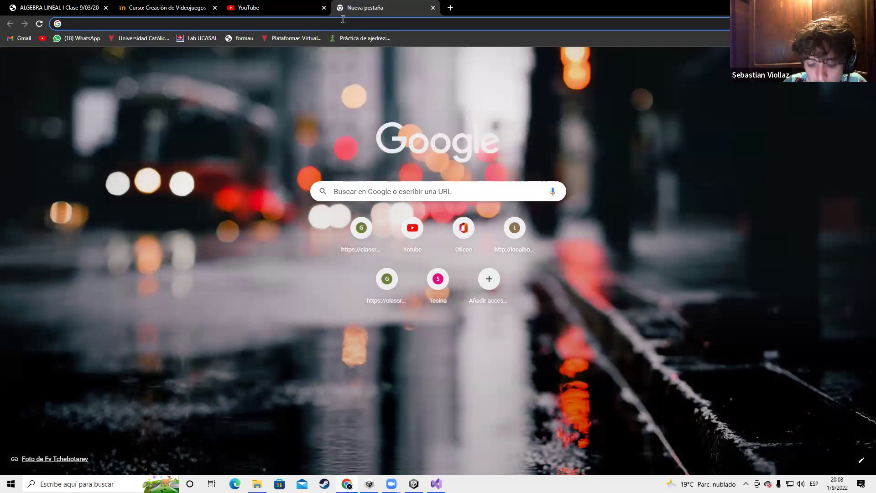
type("yotube to mp3")
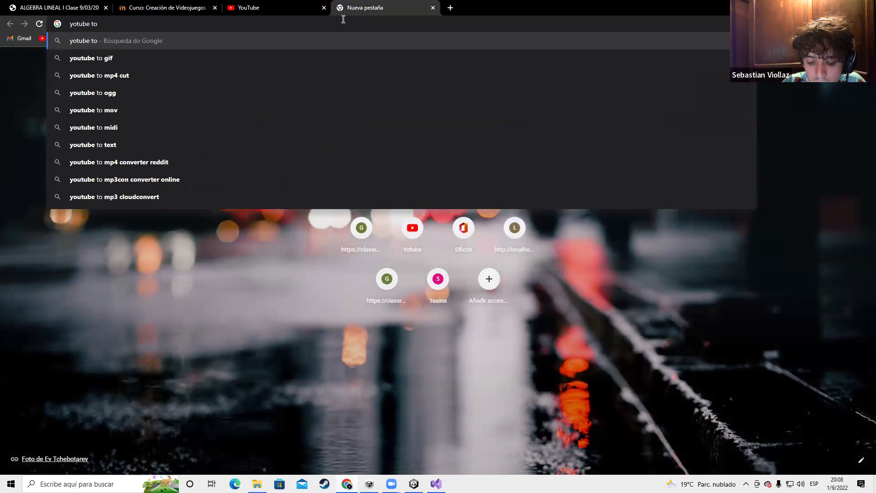
key("Return")
left_click(272, 8)
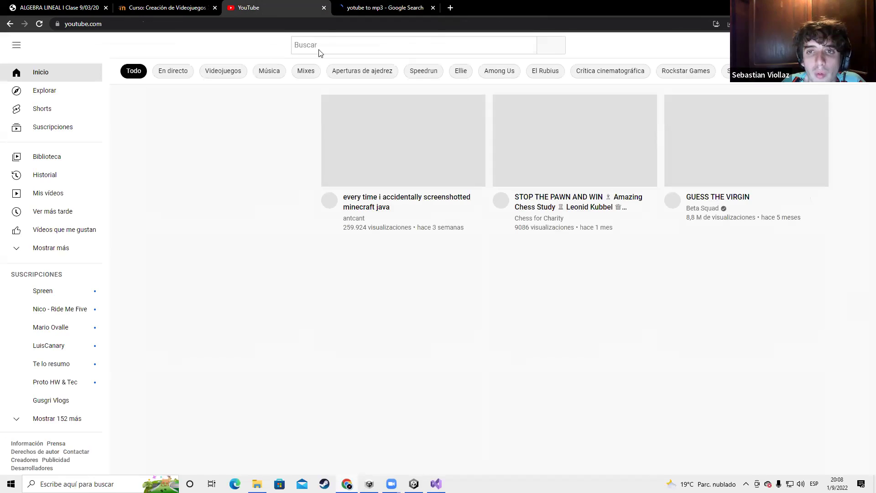
Search YouTube for 'musica de fondo juego' and scroll through the results
left_click(325, 45)
type("musica de fond")
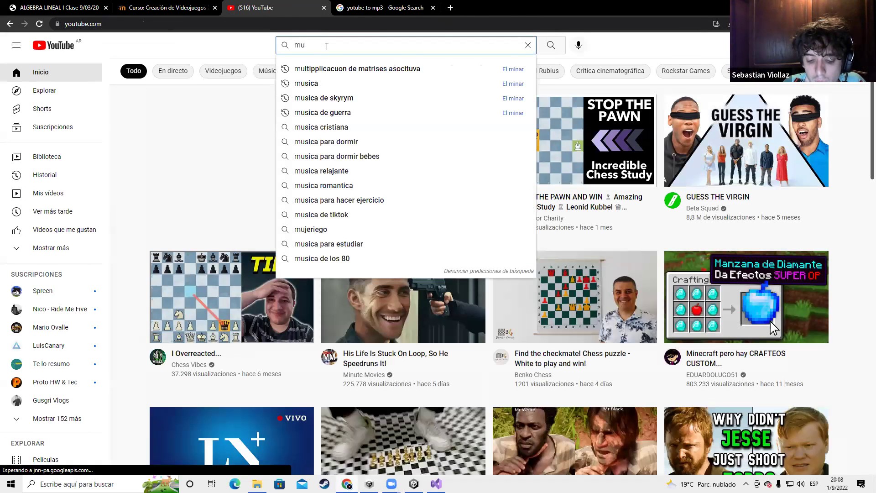
type("o juego")
key("Return")
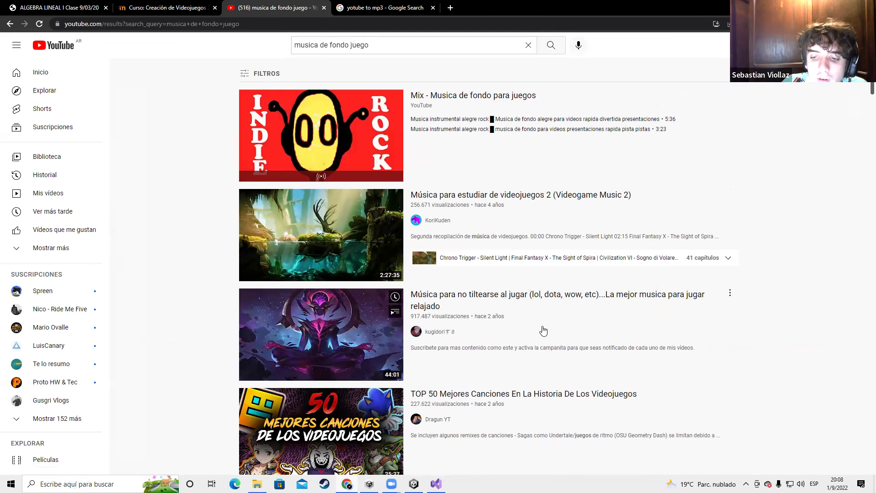
scroll(543, 330, "down", 1)
scroll(442, 272, "down", 11)
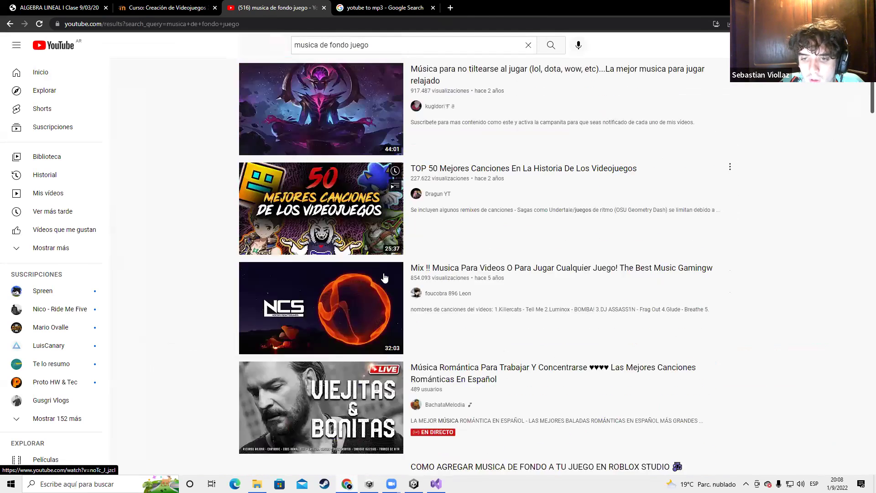
scroll(479, 205, "down", 4)
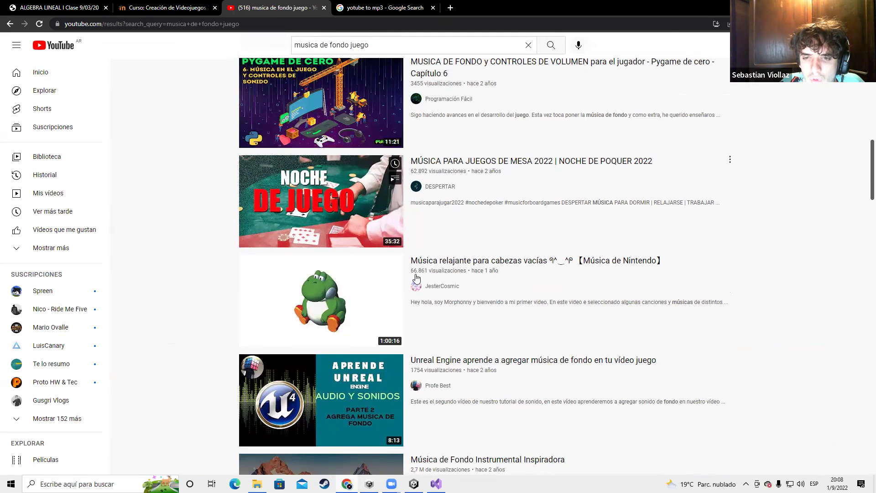
scroll(466, 262, "down", 3)
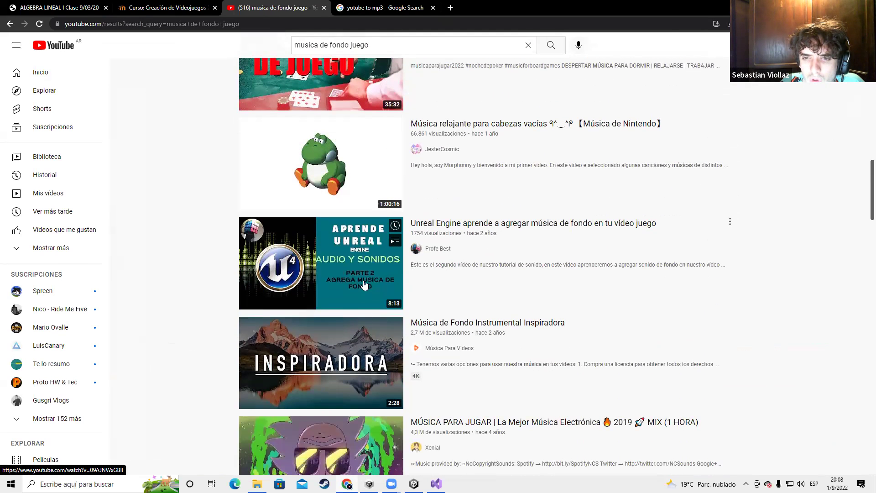
scroll(386, 254, "down", 6)
scroll(396, 253, "down", 5)
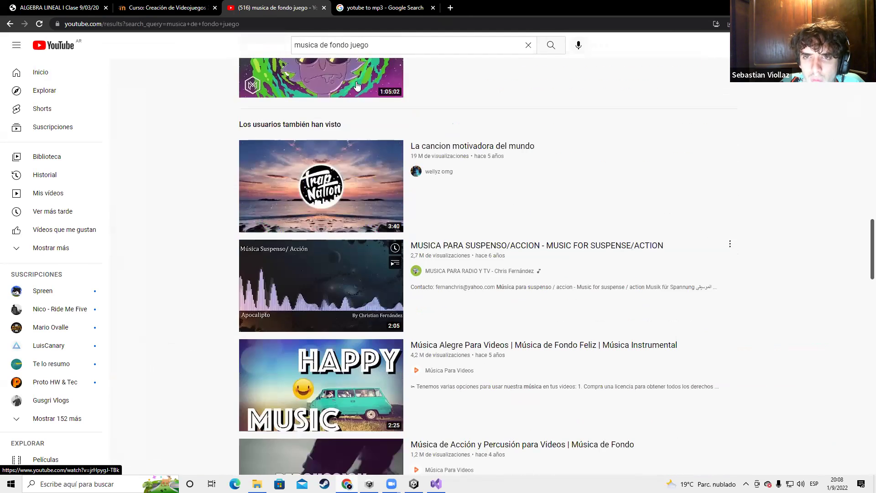
scroll(397, 253, "up", 15)
Shorten the query to 'musica de fondo' and browse those results
double_click(392, 46)
key("BackSpace")
key("Return")
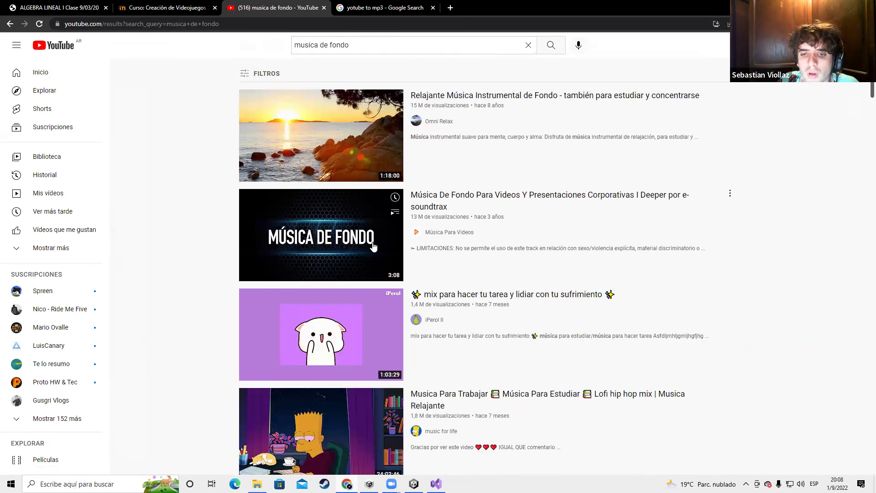
scroll(321, 192, "down", 5)
scroll(321, 192, "up", 5)
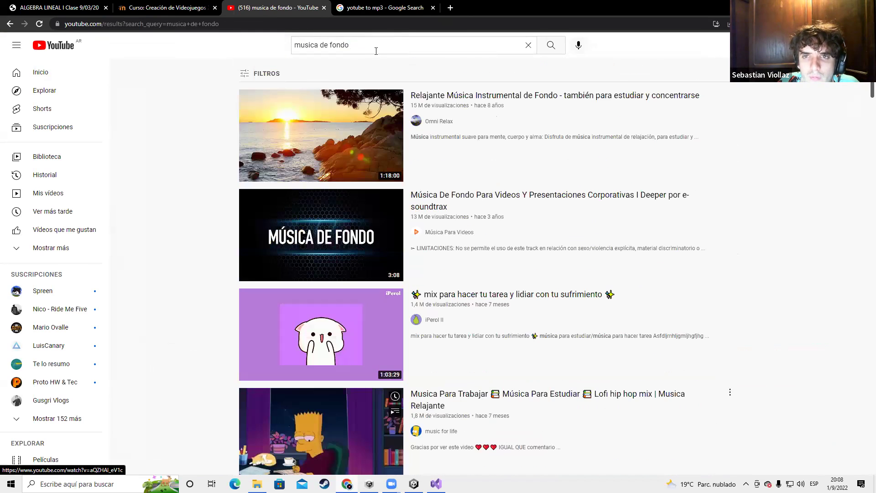
Replace the query with 'musica ligera' and run the search
left_click_drag(376, 46, 306, 82)
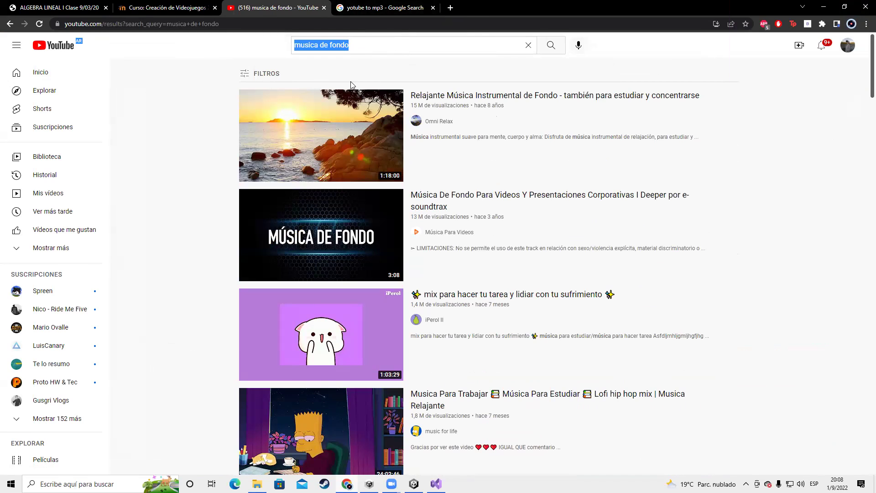
triple_click(346, 42)
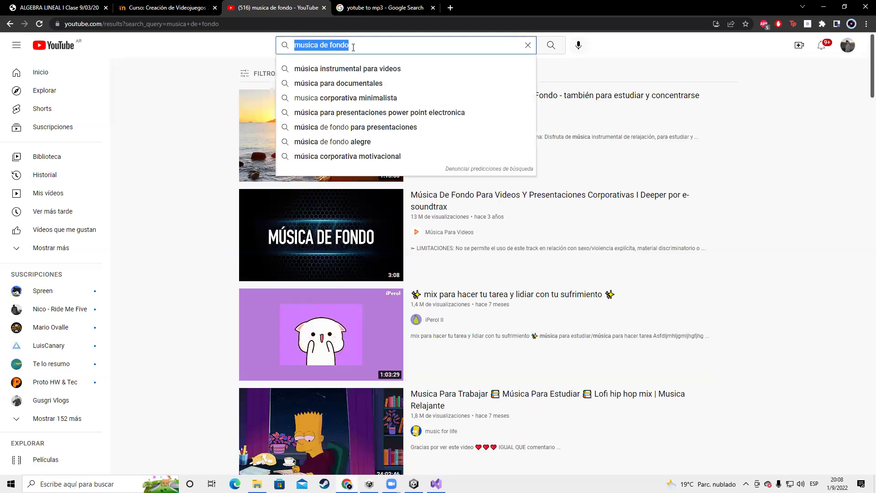
type("musica de")
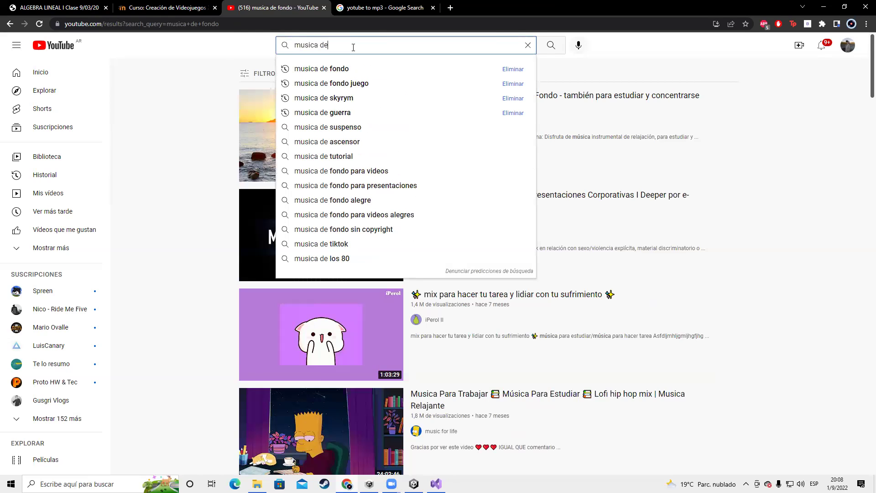
key("BackSpace")
key("BackSpace")
type("ligera")
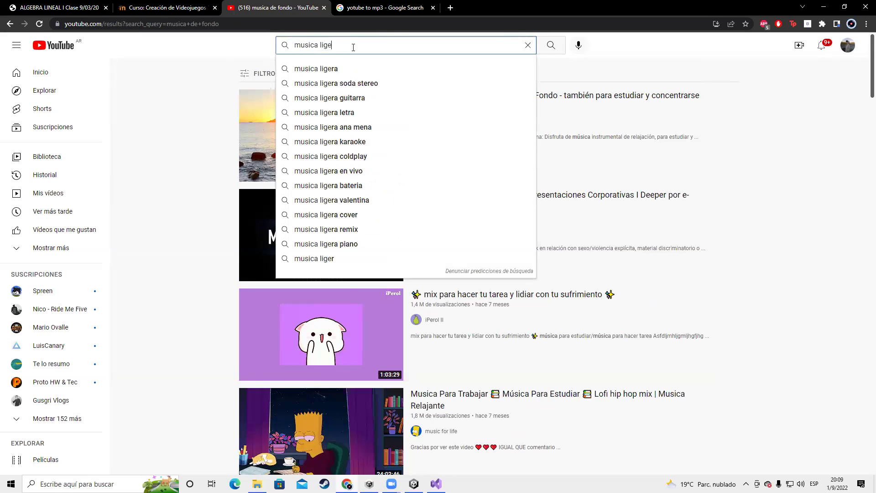
key("Return")
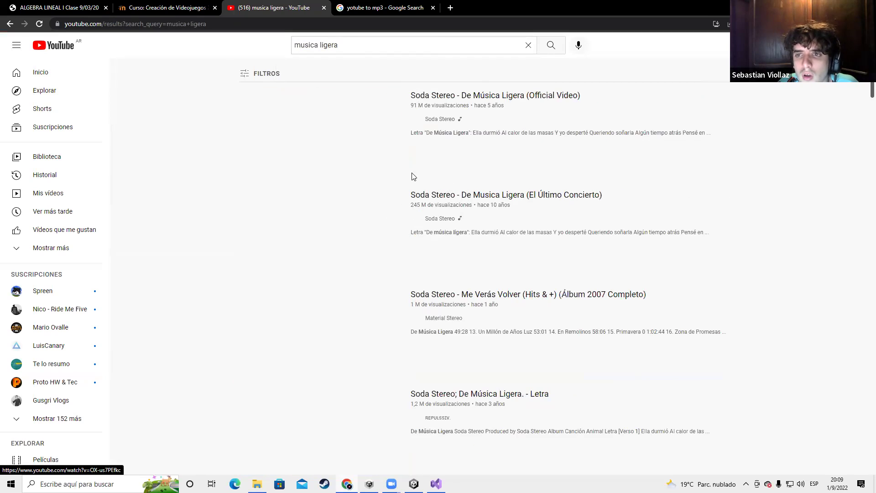
Open the first Soda Stereo 'De Música Ligera' result in its own tab
right_click(371, 139)
left_click(401, 147)
left_click(381, 8)
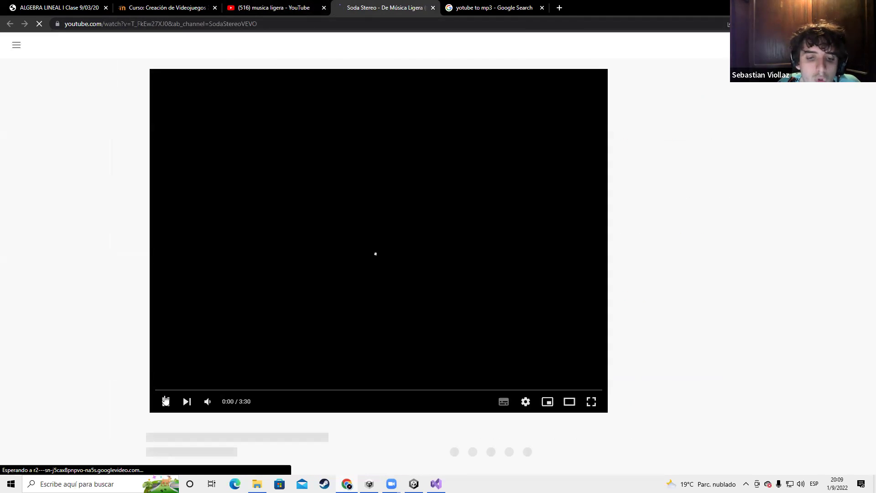
Briefly play and pause the video, select its URL, and return to the YouTube-to-mp3 search
left_click(166, 402)
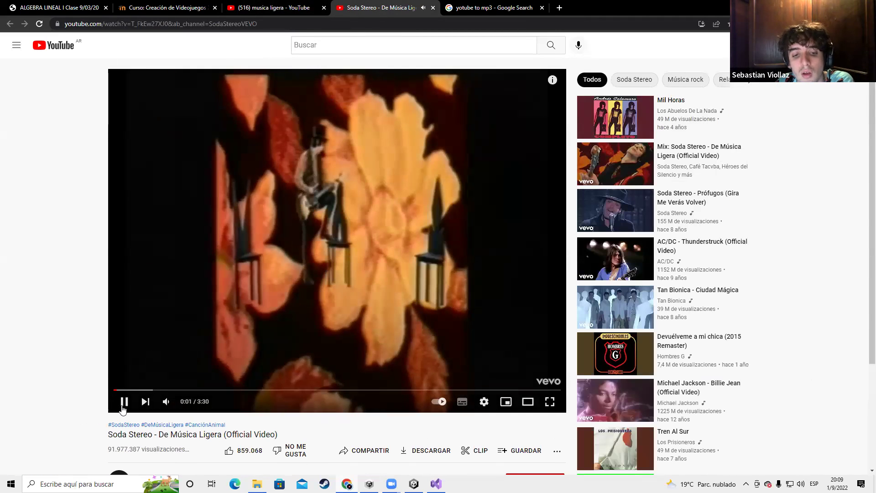
left_click(122, 406)
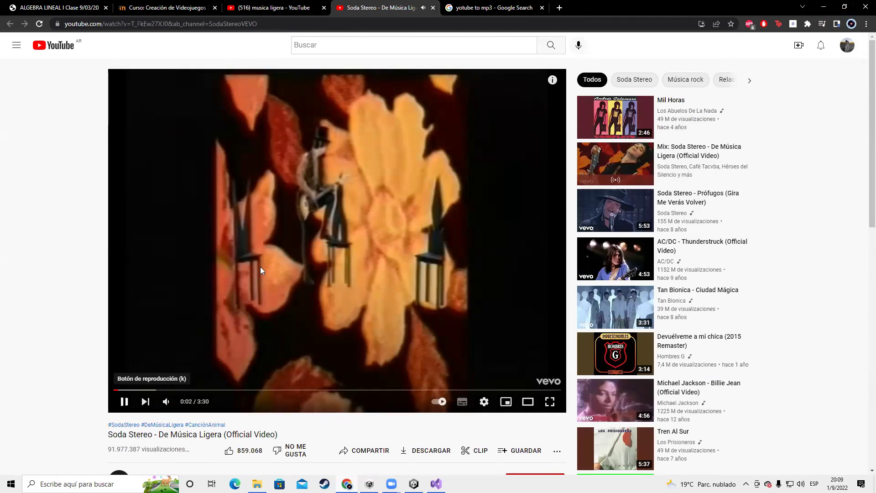
left_click(296, 25)
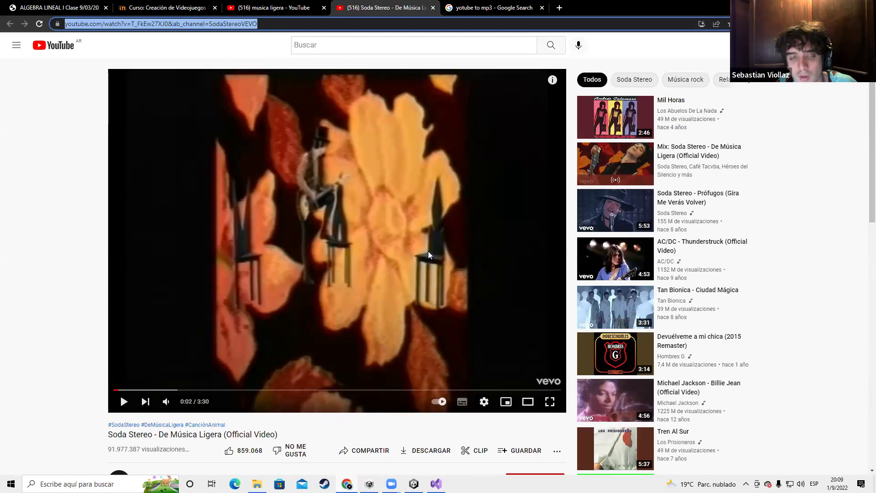
left_click(484, 8)
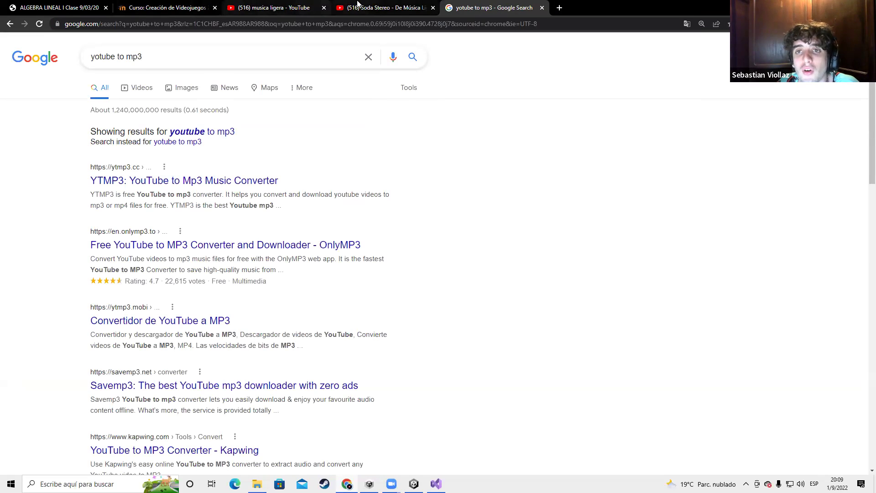
Open the YTMP3 'YouTube to Mp3 Music Converter' search result in a new tab and view it
left_click(358, 6)
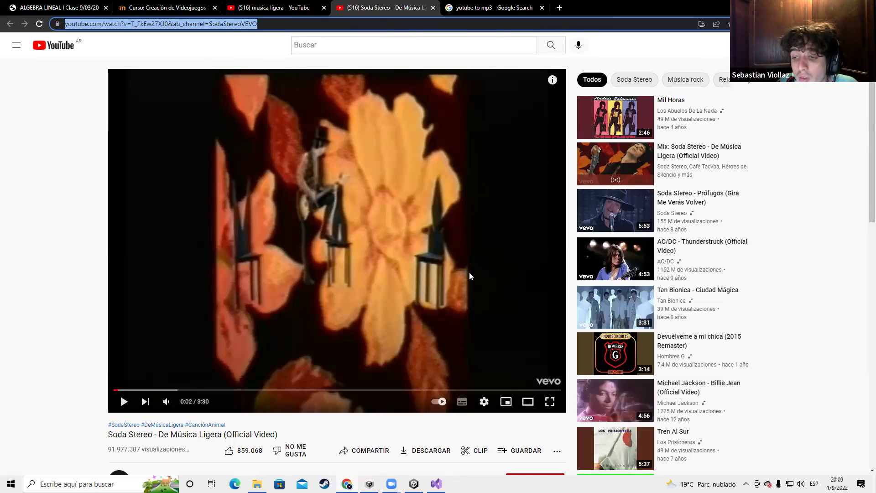
left_click(477, 6)
right_click(121, 179)
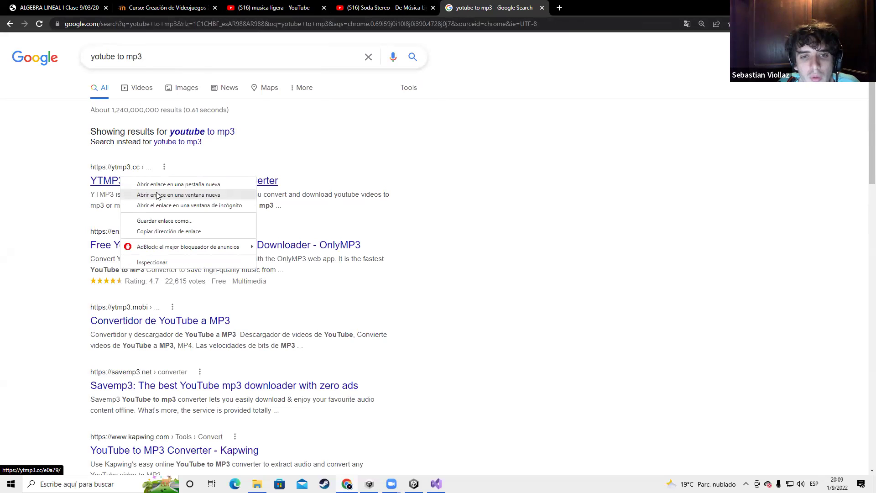
left_click(145, 184)
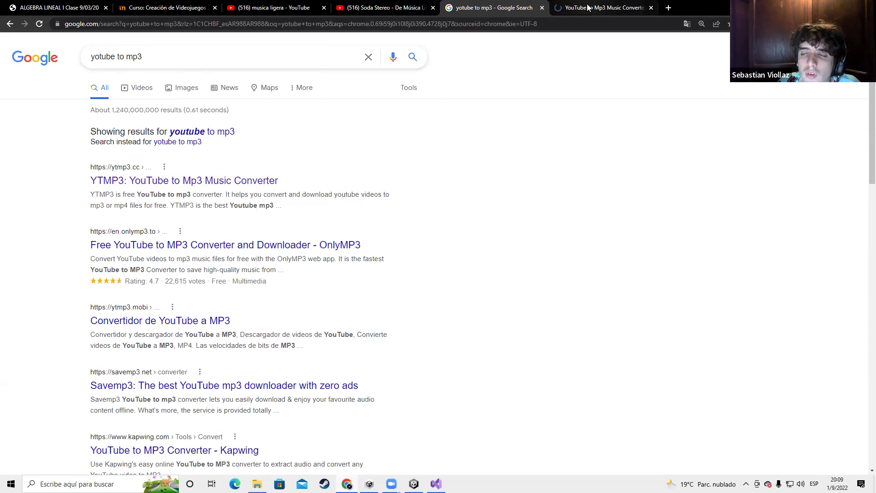
left_click(584, 7)
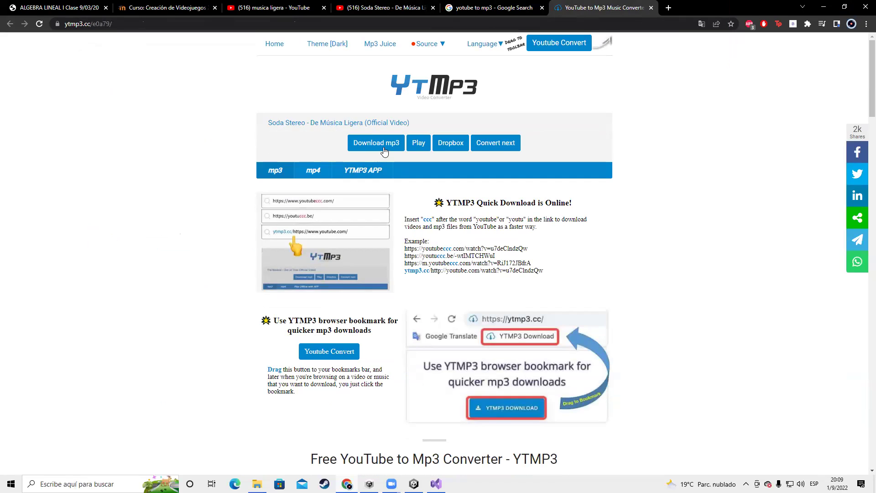
Download the Soda Stereo 'De Música Ligera' mp3 from YTMP3 and drag the file toward Unity
right_click(384, 151)
key("Escape")
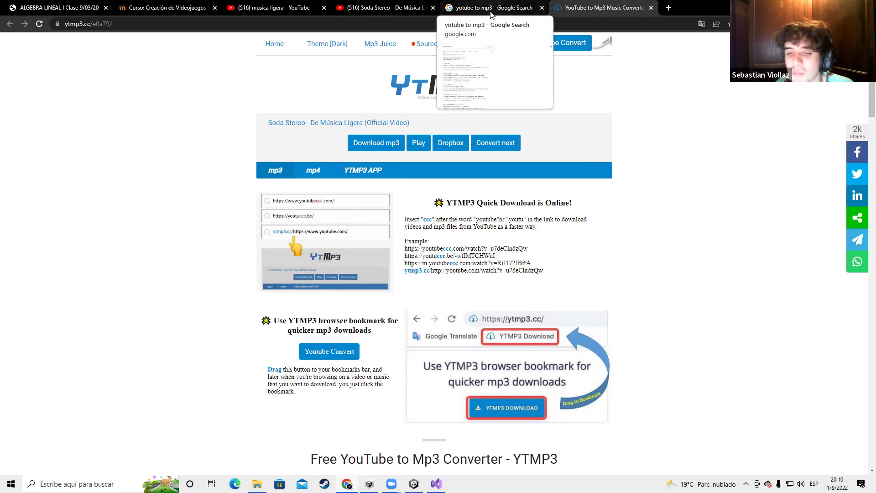
left_click(373, 145)
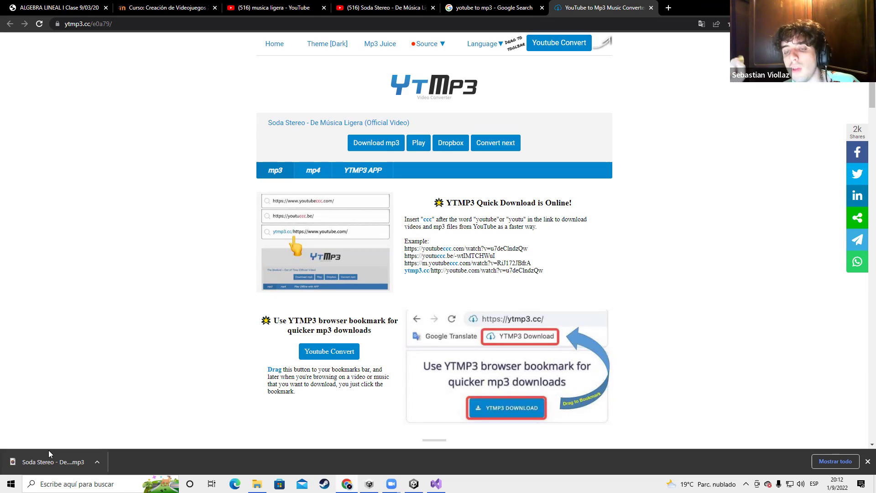
left_click_drag(48, 462, 207, 415)
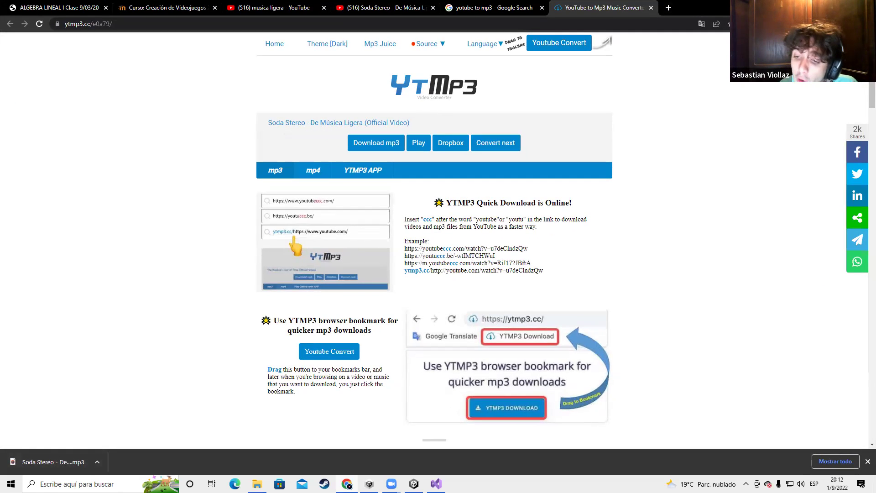
Back in Unity, frame and orbit the Scene view around the player capsule
key("alt+Tab")
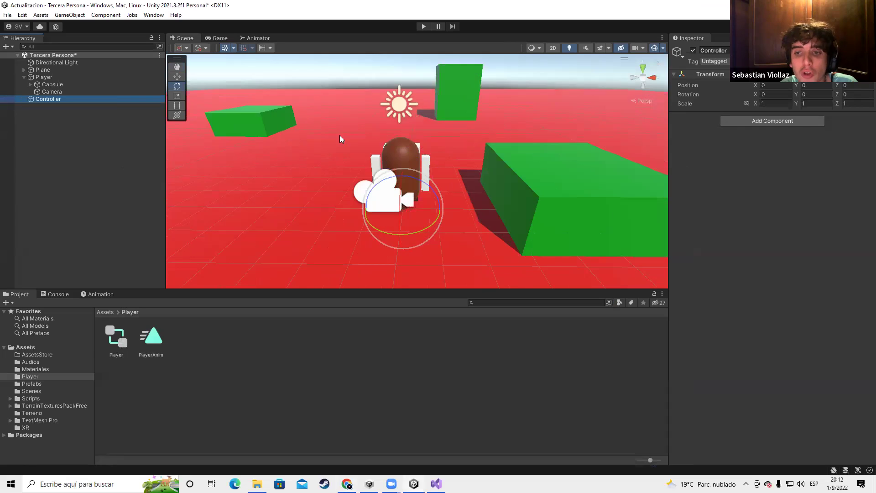
left_click_drag(315, 137, 479, 239)
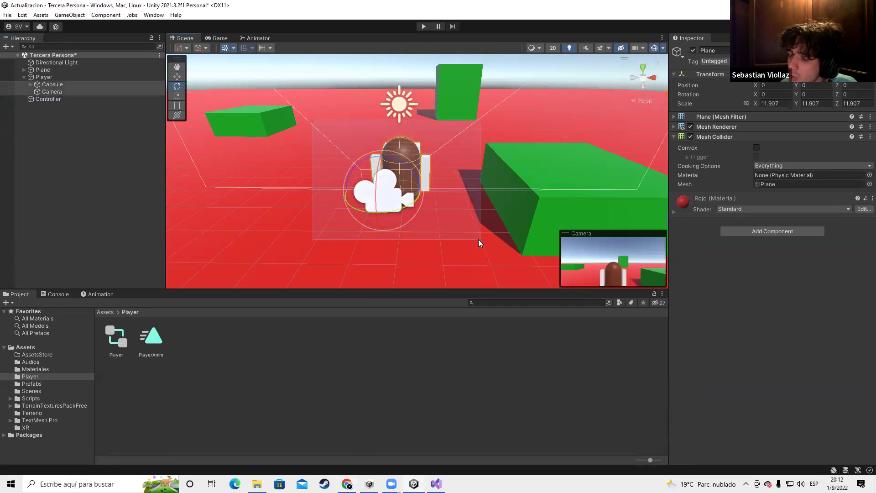
key("f")
right_click_drag(306, 198, 408, 185)
left_click(409, 186)
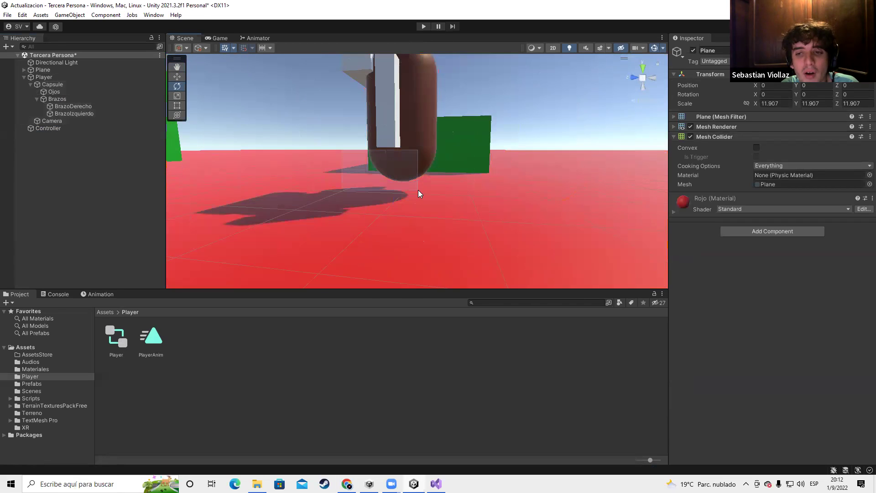
left_click(455, 211)
right_click_drag(455, 211, 397, 202)
scroll(397, 202, "up", 5)
scroll(398, 202, "down", 7)
right_click_drag(399, 202, 373, 227)
middle_click_drag(372, 227, 350, 231)
right_click_drag(350, 231, 351, 231)
Try selecting the capsule, floor plane and cubes in the Scene view, then clear the selection
key("e")
scroll(352, 230, "up", 5)
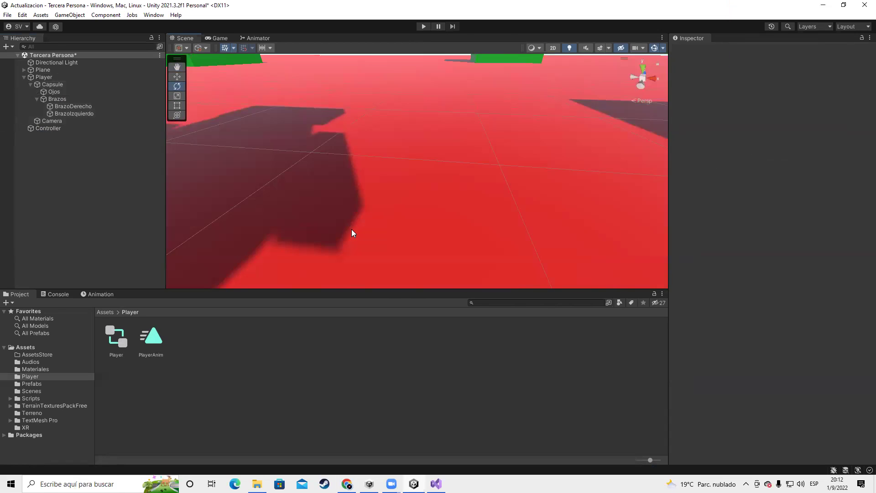
scroll(351, 229, "down", 4)
right_click_drag(448, 235, 407, 194)
scroll(404, 187, "down", 3)
scroll(403, 182, "up", 2)
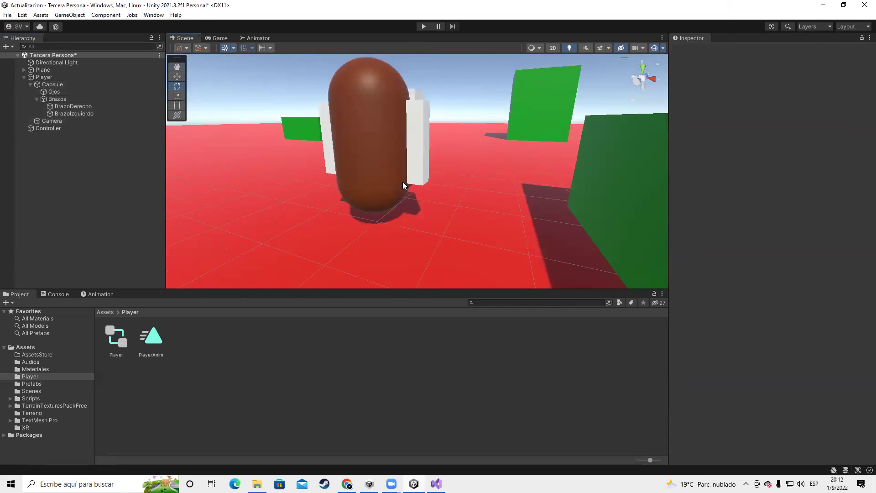
scroll(402, 181, "down", 2)
left_click(404, 180)
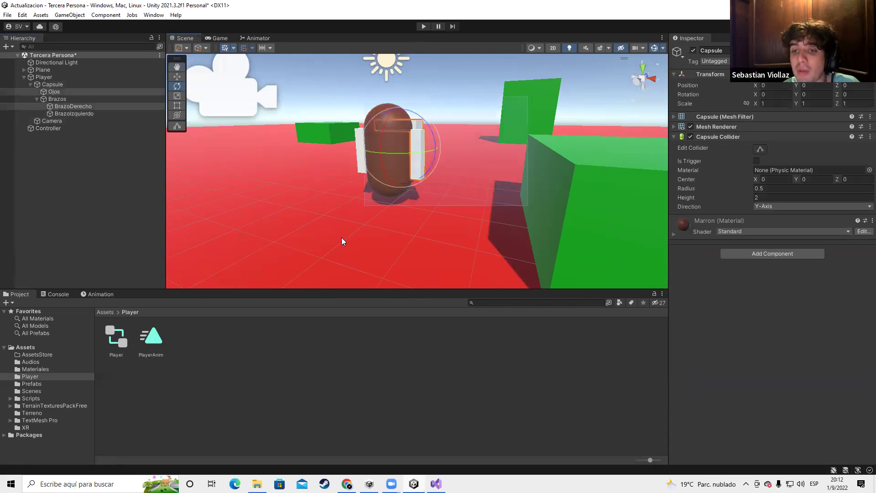
left_click(402, 153)
left_click(402, 153)
left_click(403, 153)
left_click(270, 251)
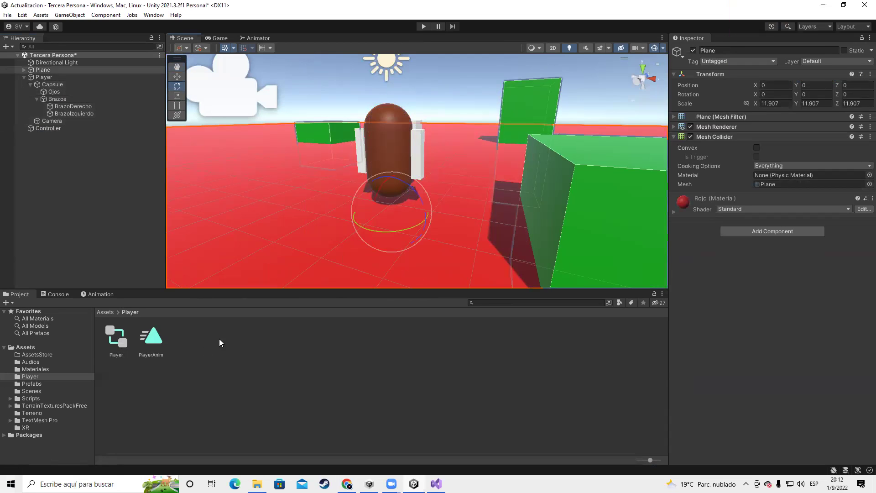
left_click_drag(502, 130, 341, 238)
left_click(455, 157)
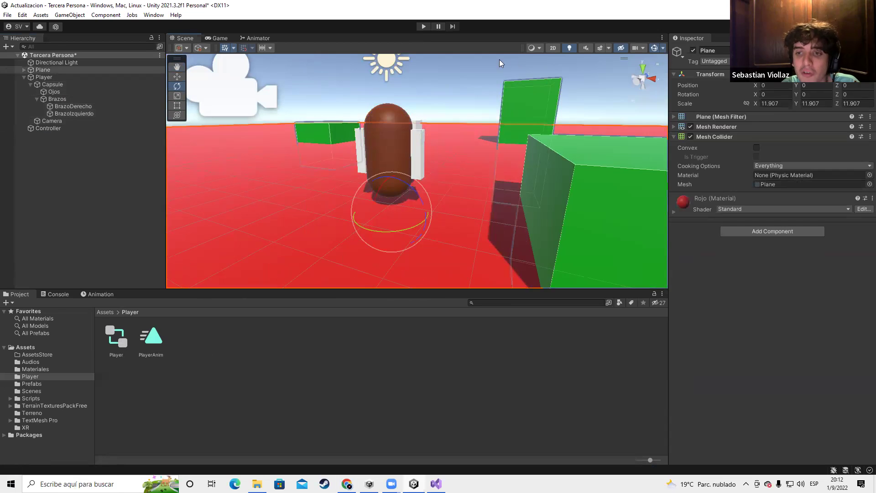
left_click_drag(499, 60, 319, 210)
scroll(493, 135, "down", 3)
left_click_drag(493, 135, 261, 269)
left_click_drag(571, 86, 247, 262)
left_click_drag(573, 102, 300, 217)
left_click(446, 105)
scroll(432, 153, "up", 3)
left_click_drag(497, 159, 382, 195, "alt")
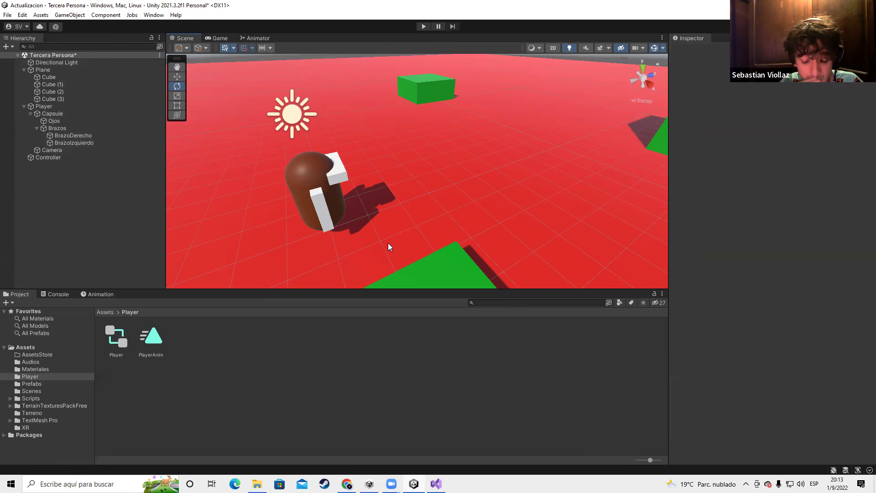
scroll(389, 245, "down", 5)
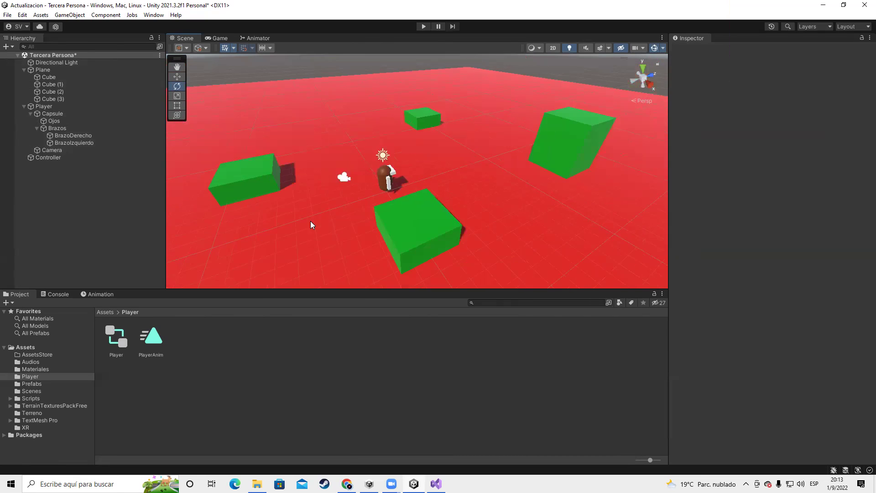
scroll(311, 224, "up", 2)
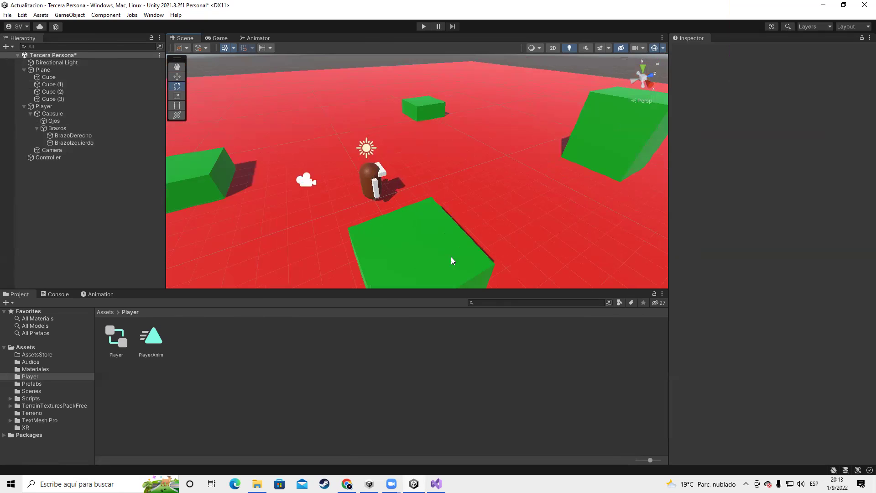
Collapse Player and Plane in the Hierarchy and save the Tercera Persona scene
left_click(23, 107)
left_click(23, 70)
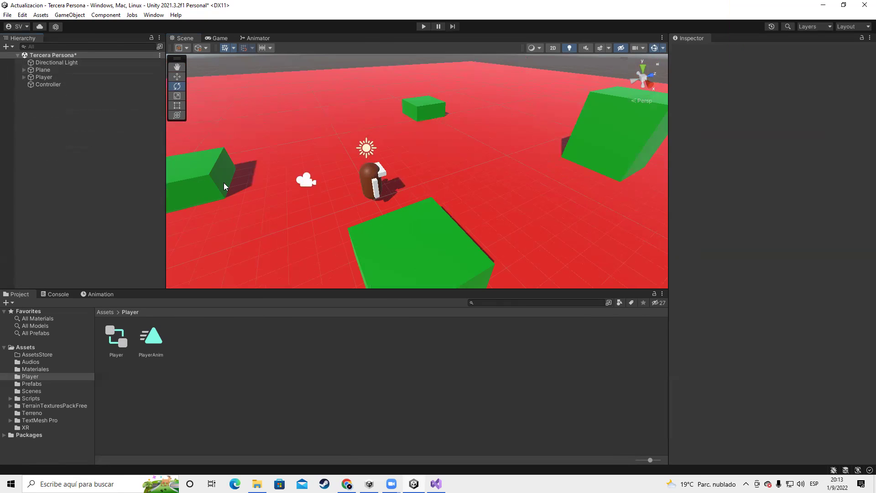
key("ctrl+s")
scroll(340, 210, "down", 3)
right_click_drag(336, 210, 512, 163)
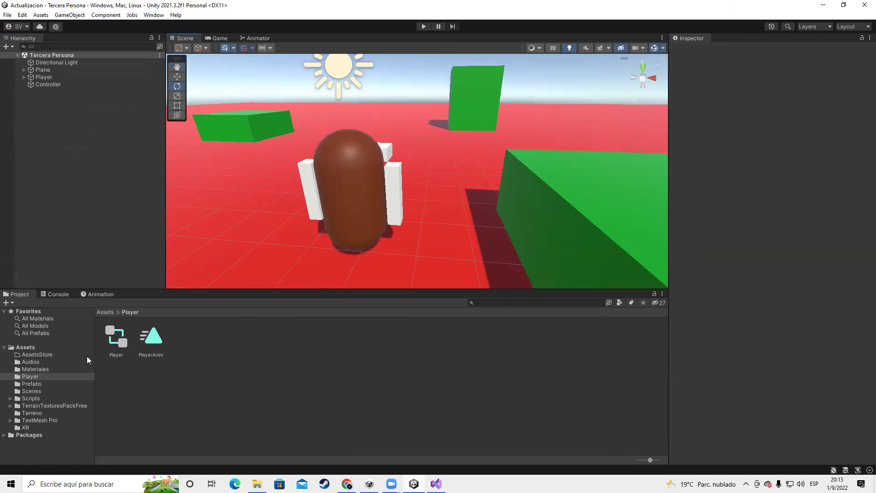
left_click(102, 295)
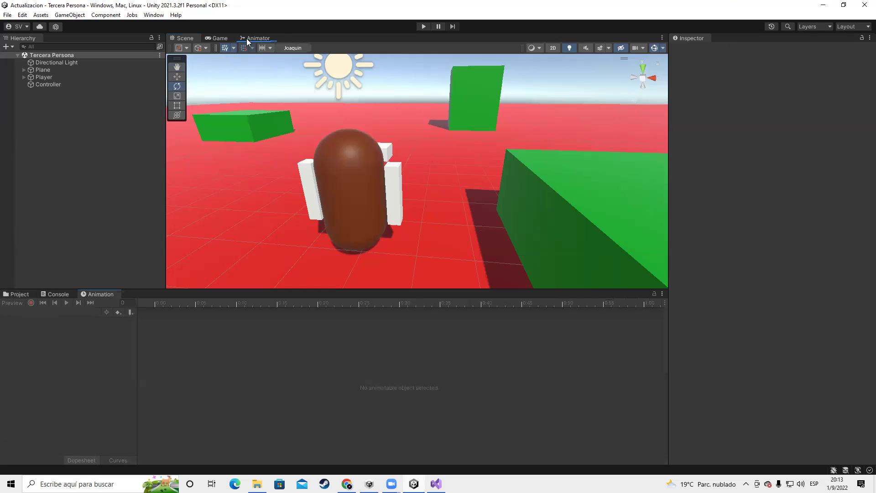
left_click(254, 38)
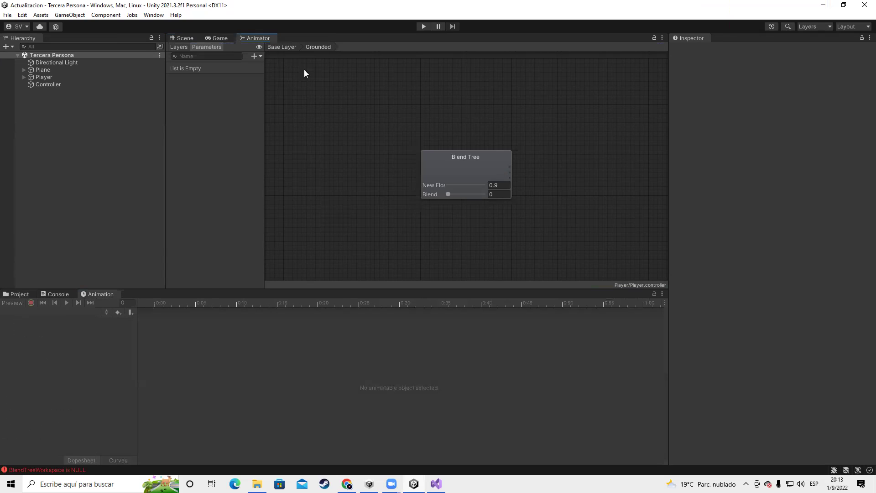
left_click(153, 14)
mouse_move(179, 194)
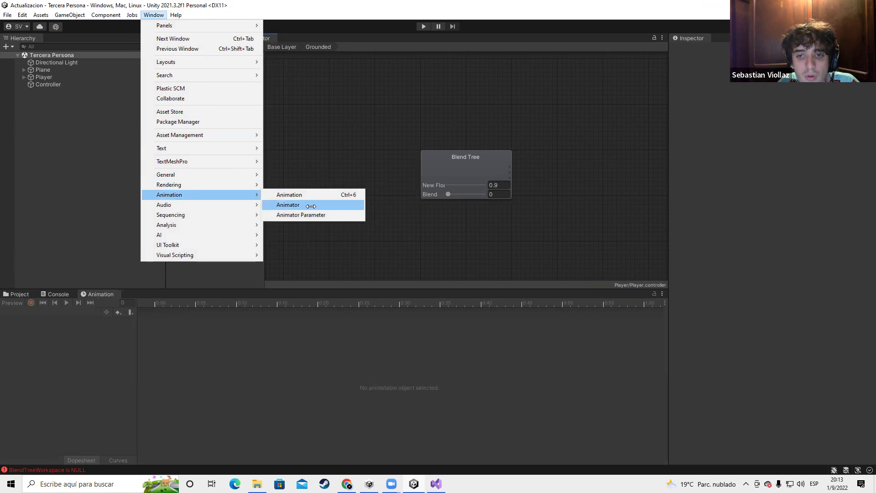
left_click(292, 38)
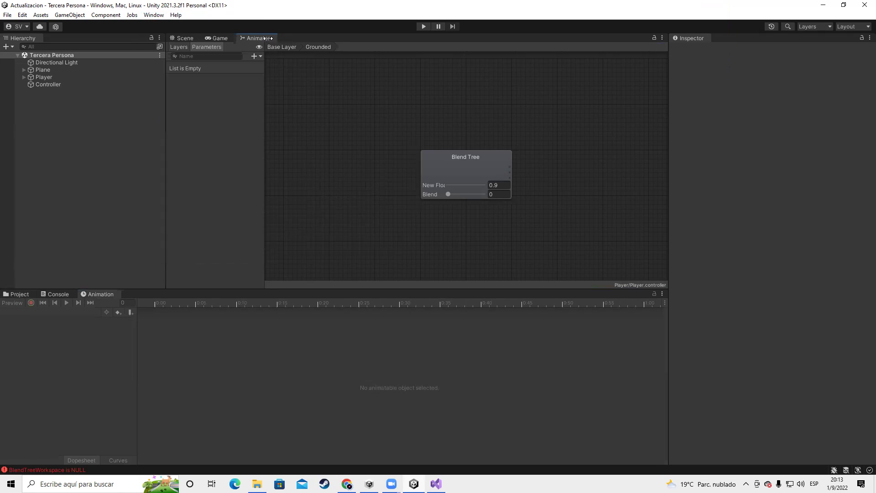
right_click(269, 38)
left_click(296, 68)
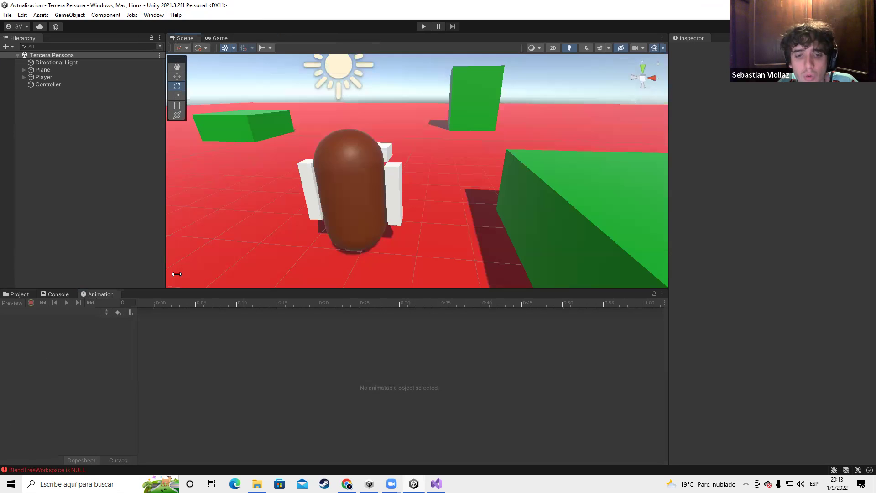
left_click(20, 295)
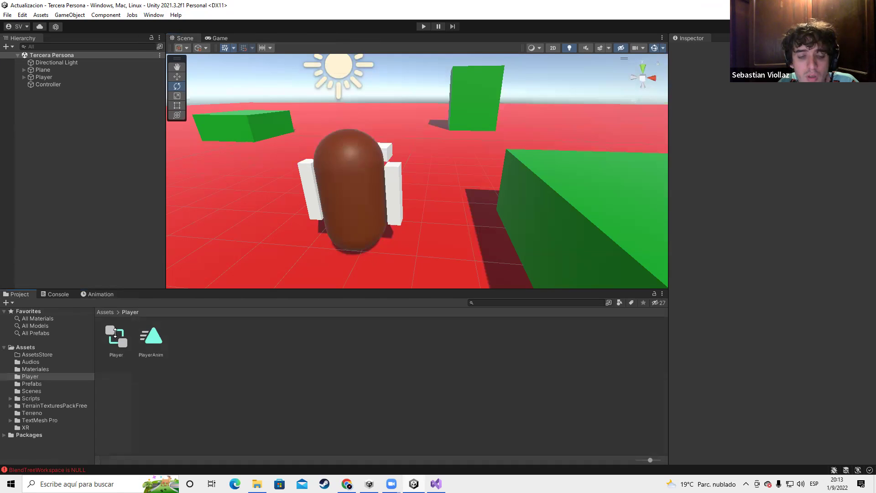
left_click(116, 339)
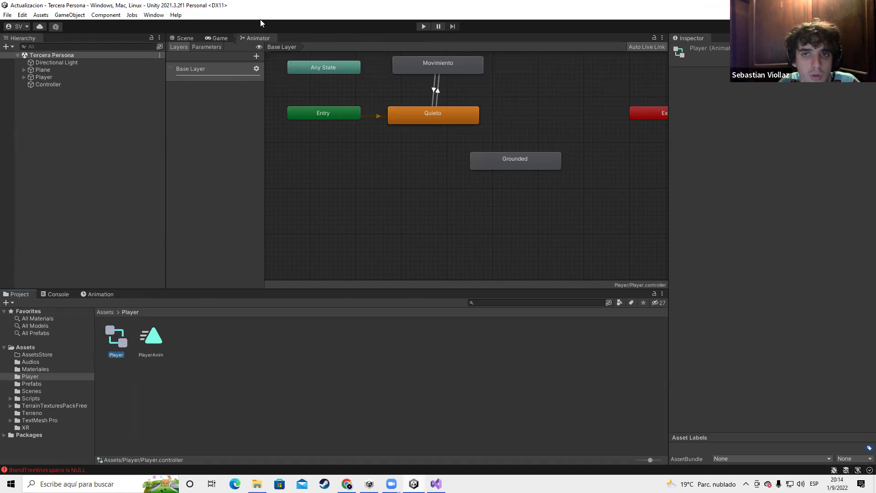
right_click(259, 39)
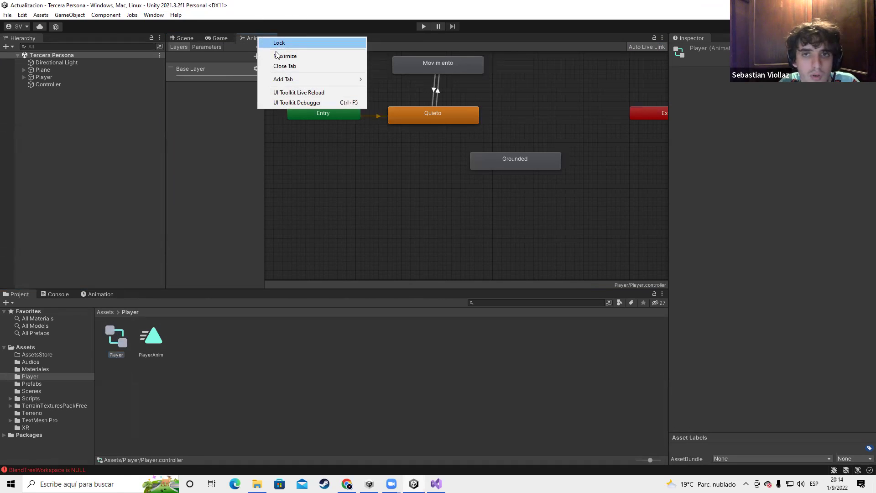
left_click(302, 65)
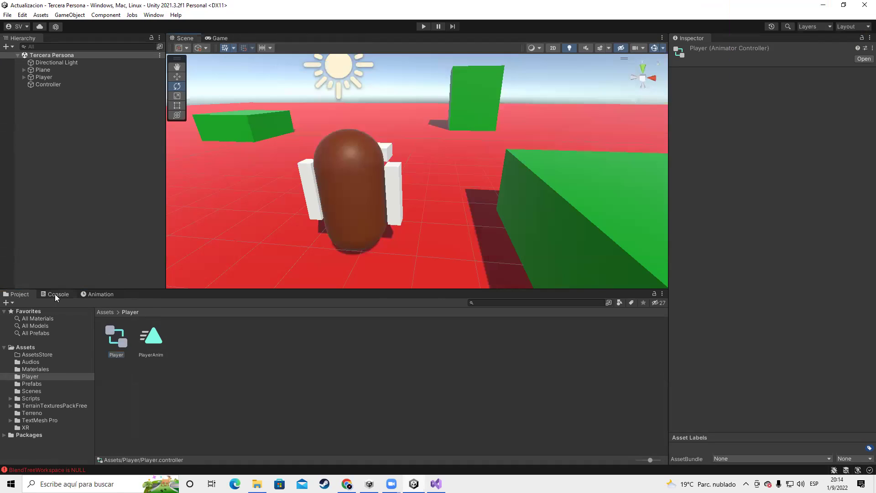
left_click(57, 295)
left_click(11, 303)
left_click(19, 294)
scroll(347, 187, "down", 5)
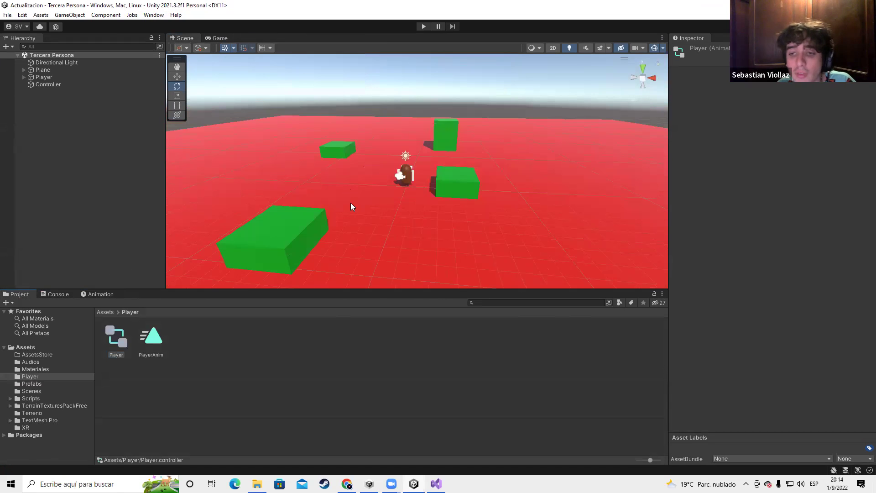
scroll(351, 207, "up", 3)
Drag the downloaded Soda Stereo mp3 from Chrome's download bar over to the Unity editor
key("alt+Tab")
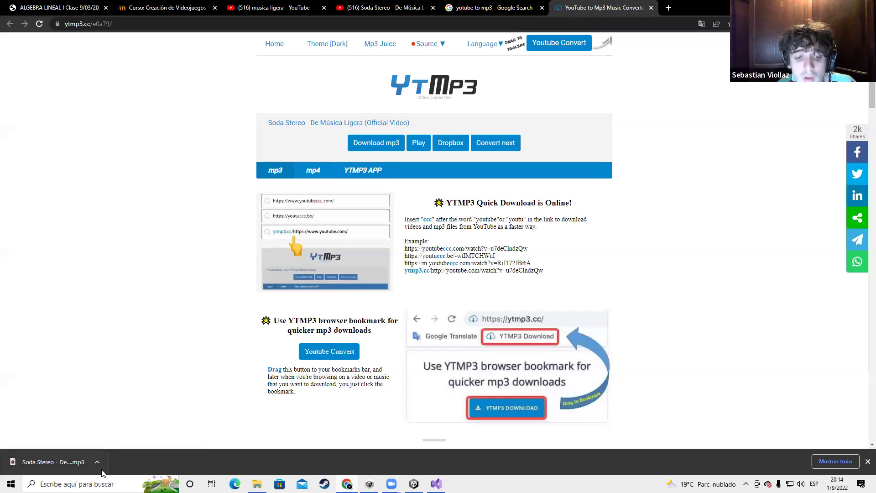
left_click(97, 463)
left_click_drag(42, 462, 39, 364)
key("alt+Tab")
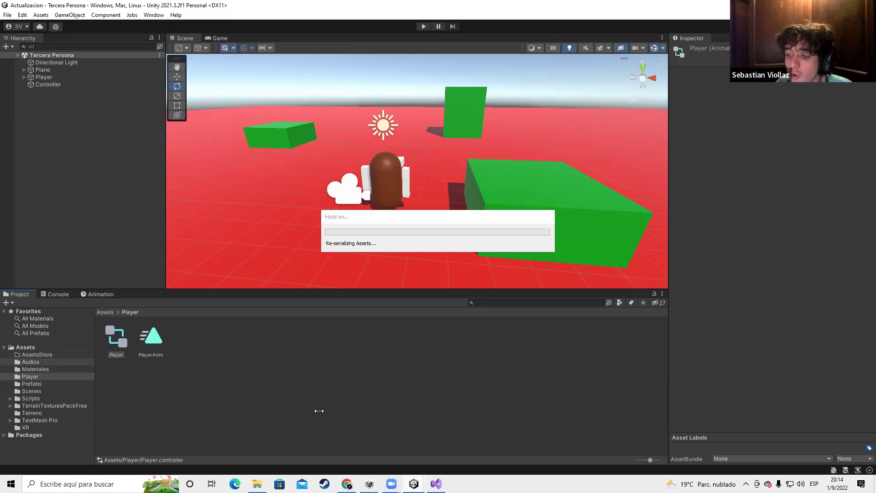
left_click(36, 362)
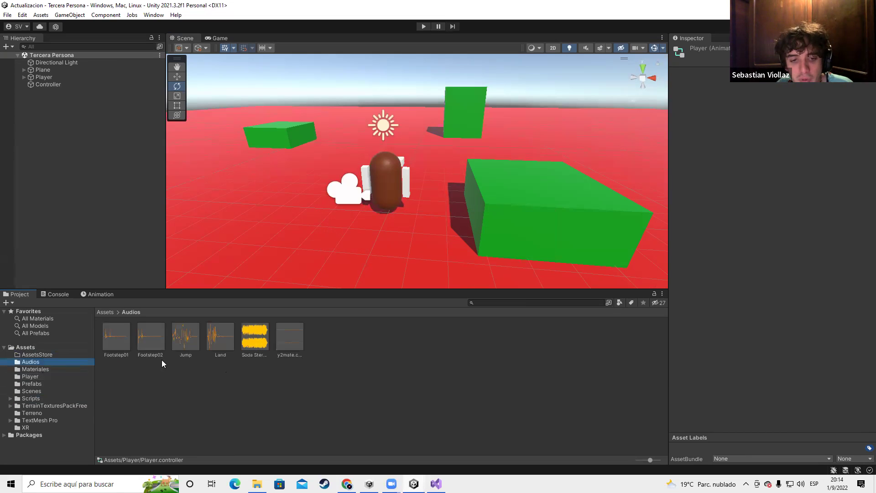
left_click(254, 338)
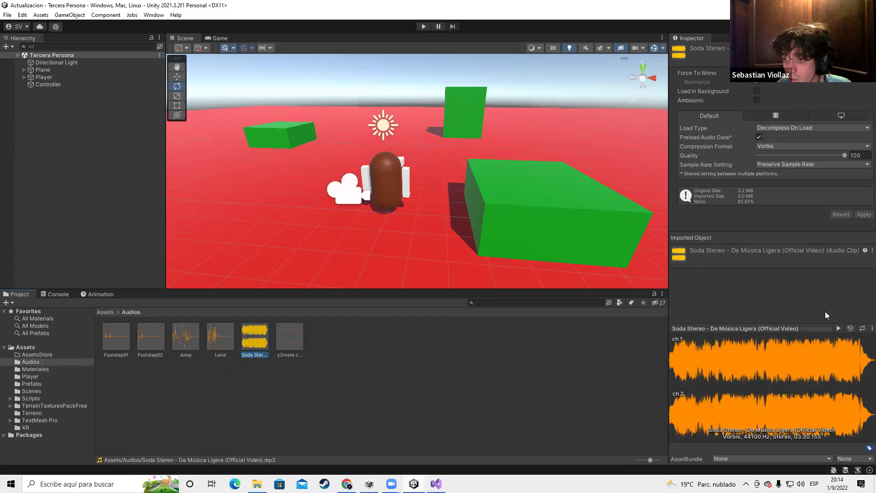
left_click(839, 328)
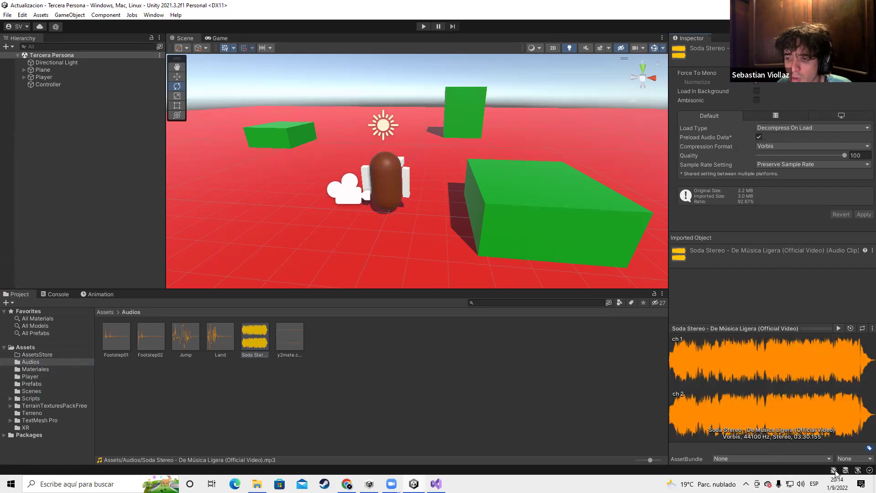
left_click(801, 484)
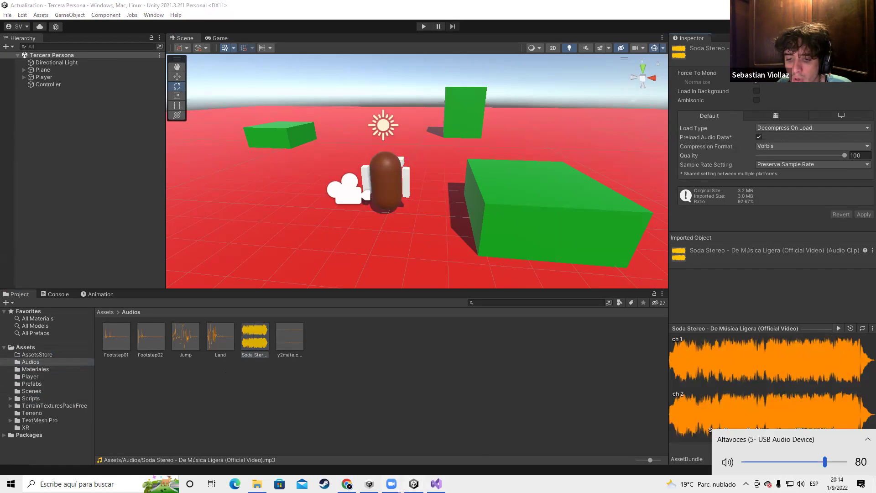
left_click(392, 484)
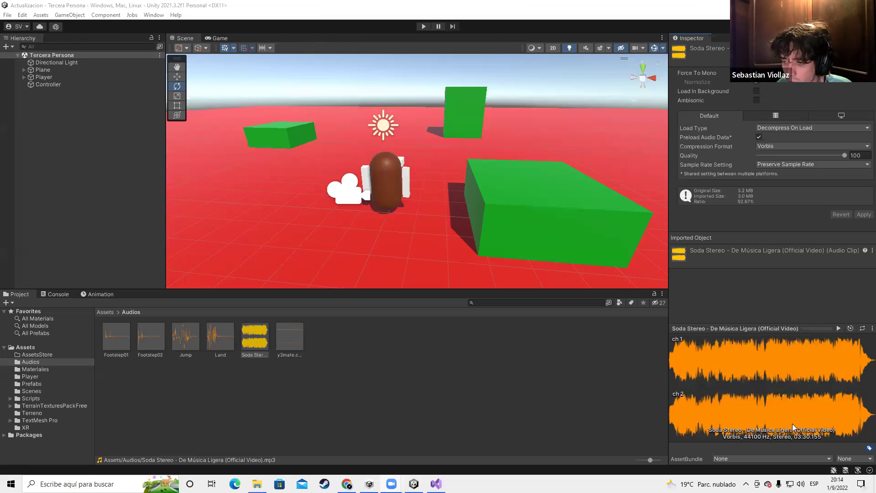
left_click(801, 484)
left_click_drag(817, 462, 766, 461)
scroll(802, 464, "up", 3)
scroll(802, 465, "up", 17)
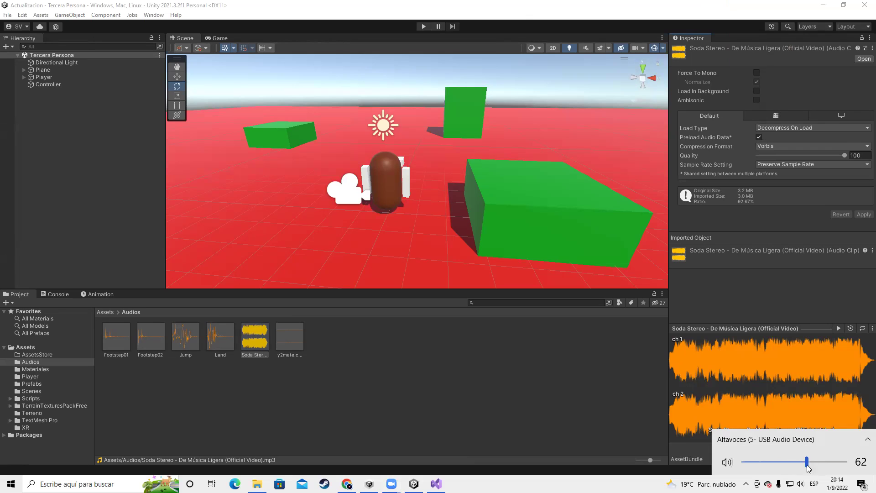
right_click(801, 484)
left_click(792, 429)
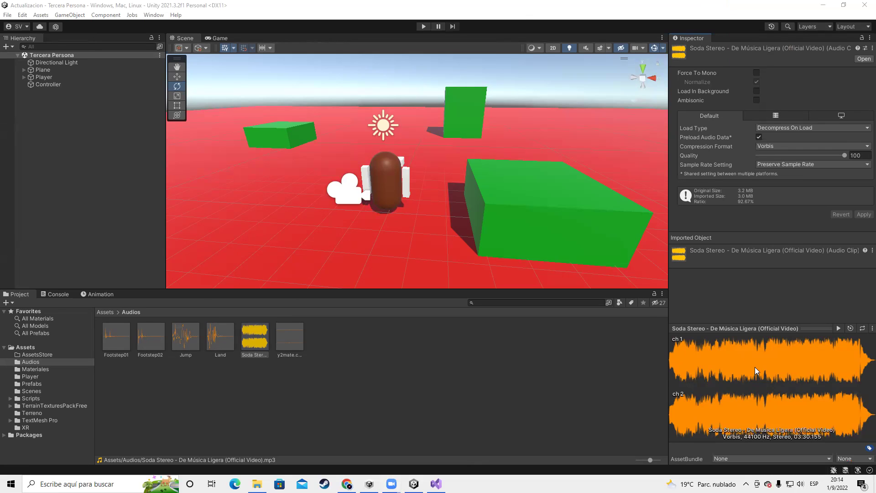
left_click_drag(756, 463, 800, 463)
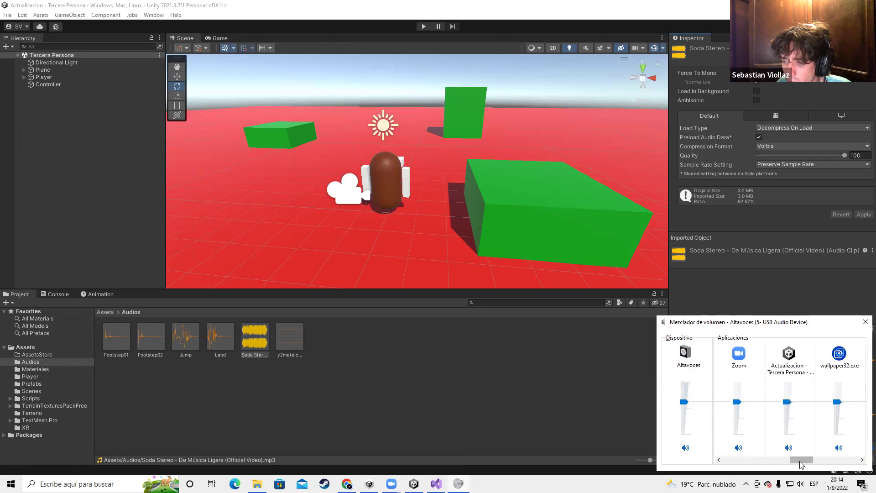
left_click(866, 322)
left_click(838, 326)
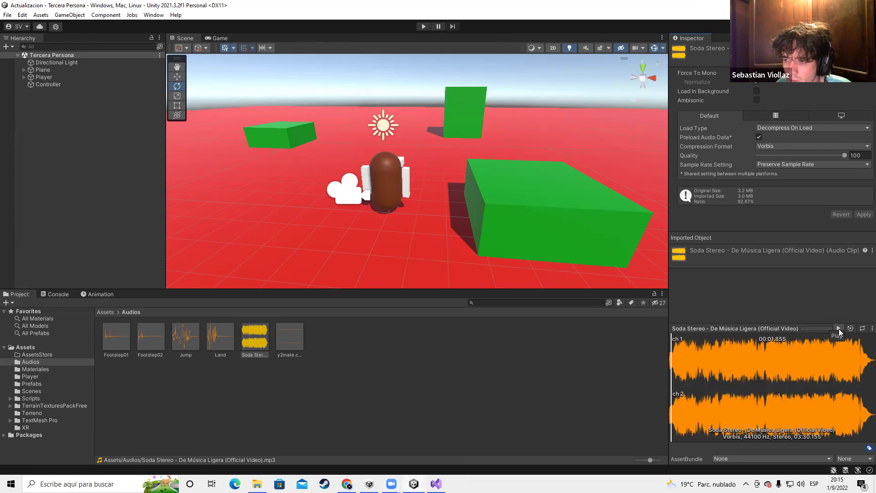
scroll(428, 226, "down", 5)
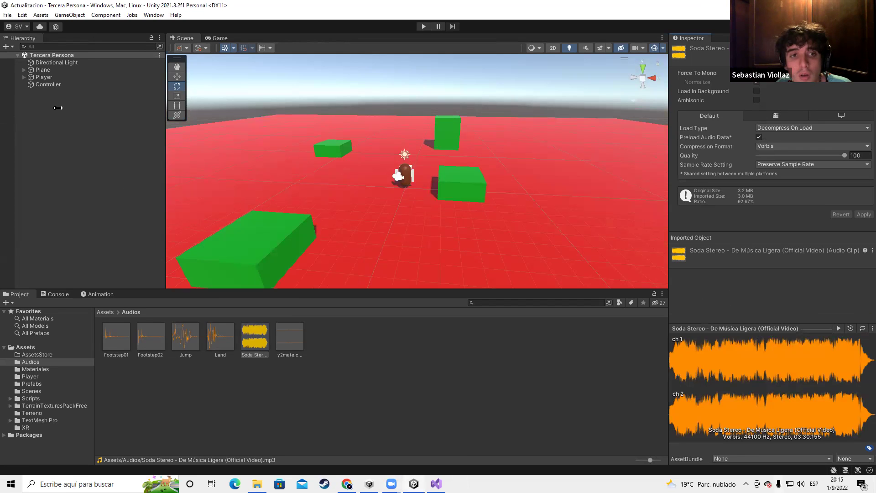
Select the Controller and add an Audio Source component to it
left_click(48, 84)
scroll(475, 180, "down", 5)
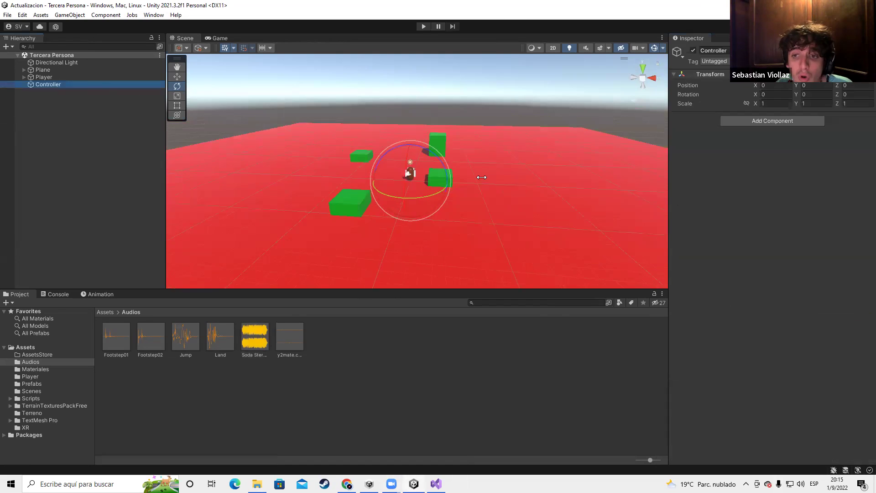
scroll(479, 178, "up", 6)
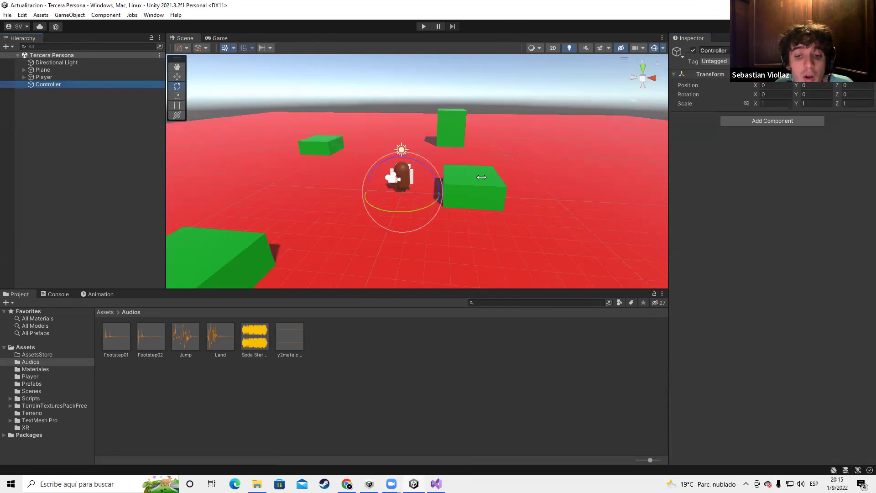
left_click(52, 87)
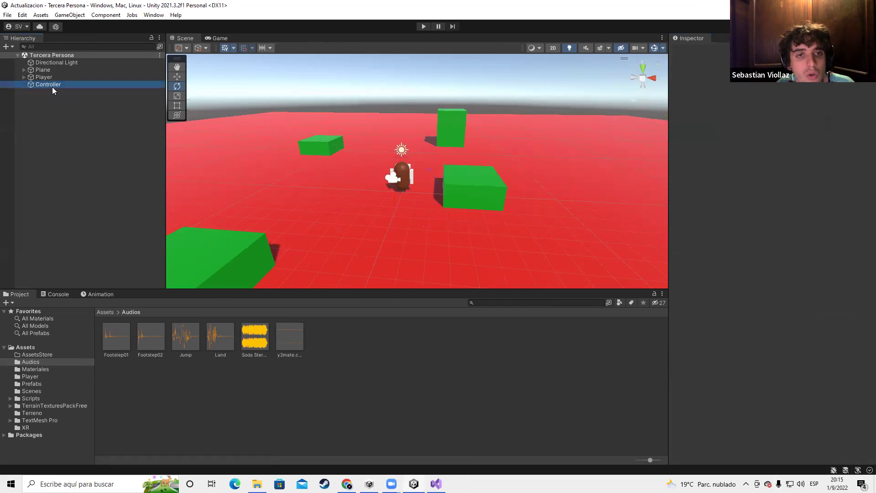
left_click(770, 121)
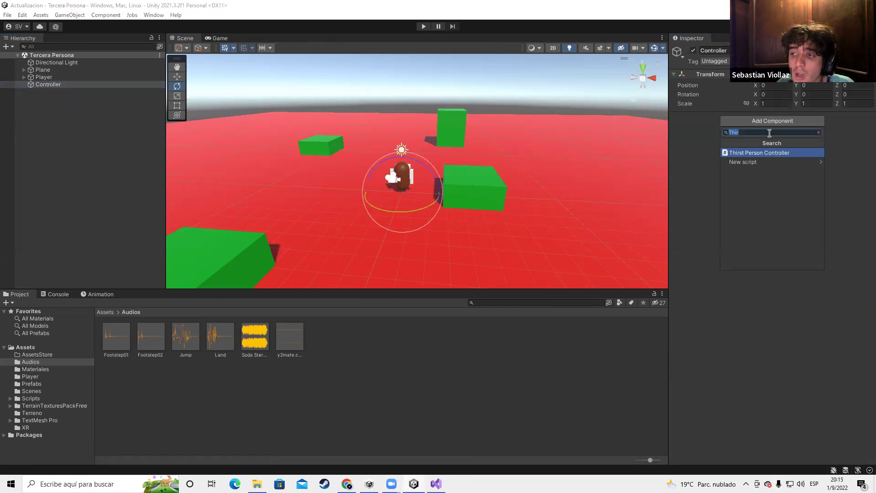
type("Audio")
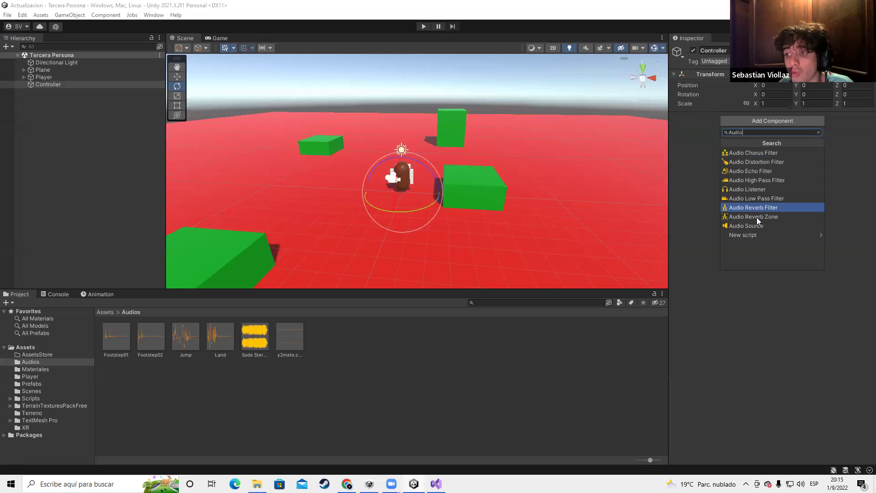
left_click(758, 226)
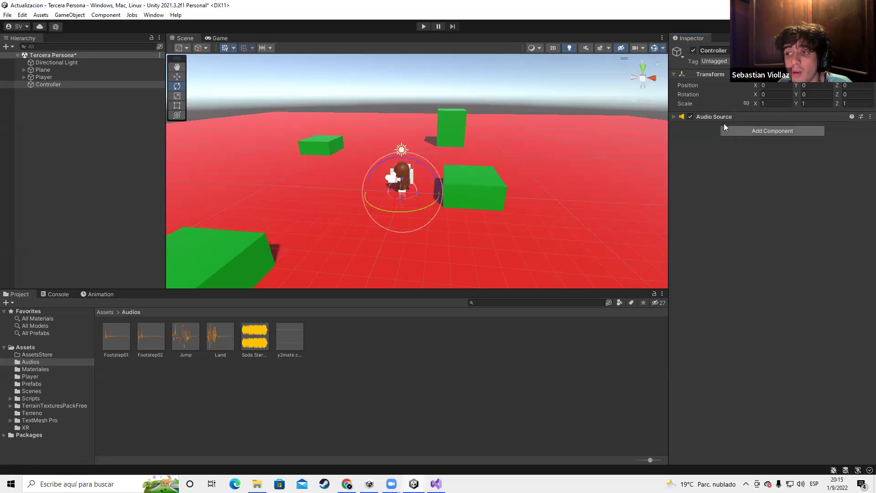
left_click(674, 117)
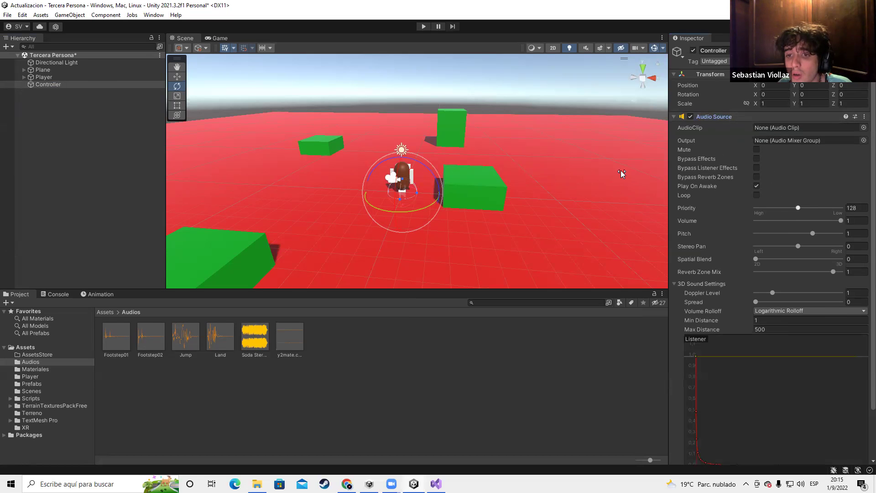
Widen the Inspector and drop the Soda Stereo clip into the Audio Source's AudioClip slot
scroll(432, 192, "up", 2)
scroll(483, 198, "up", 4)
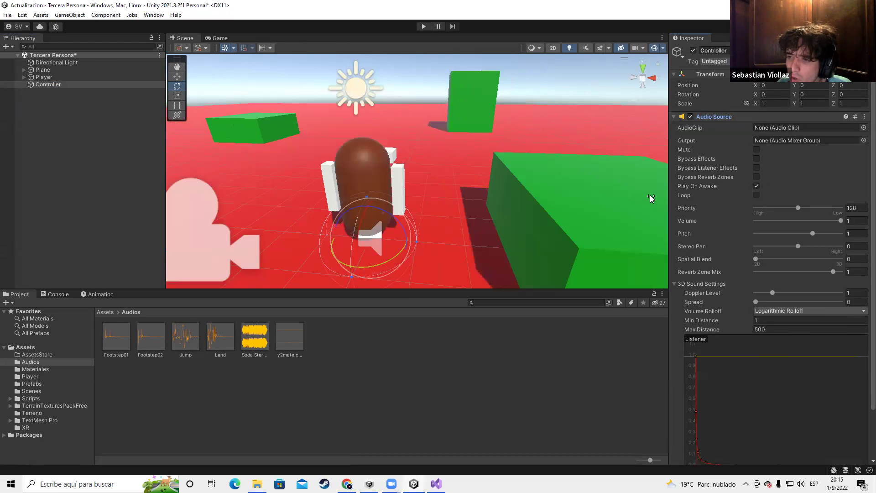
left_click_drag(669, 194, 289, 194)
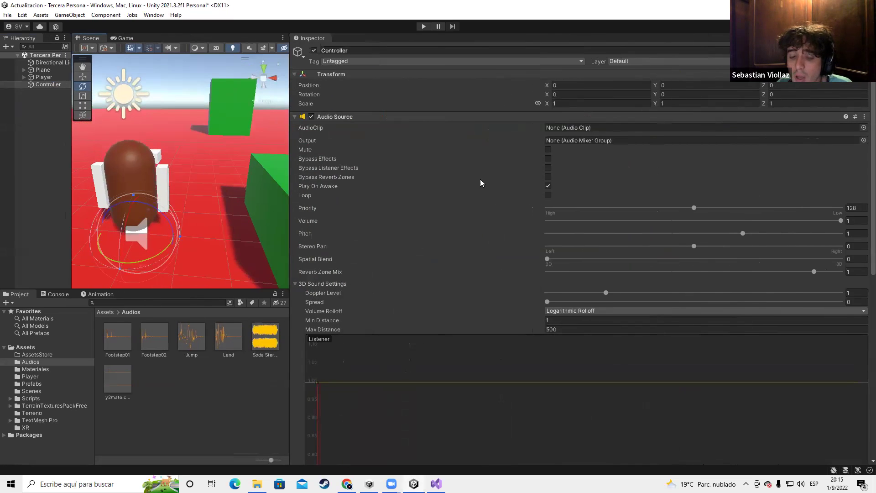
left_click_drag(265, 337, 608, 128)
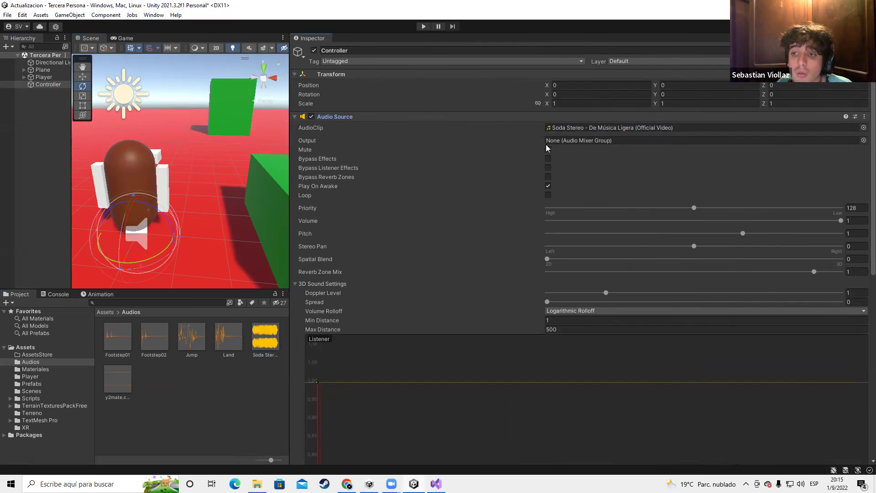
scroll(616, 382, "down", 10)
scroll(616, 383, "up", 10)
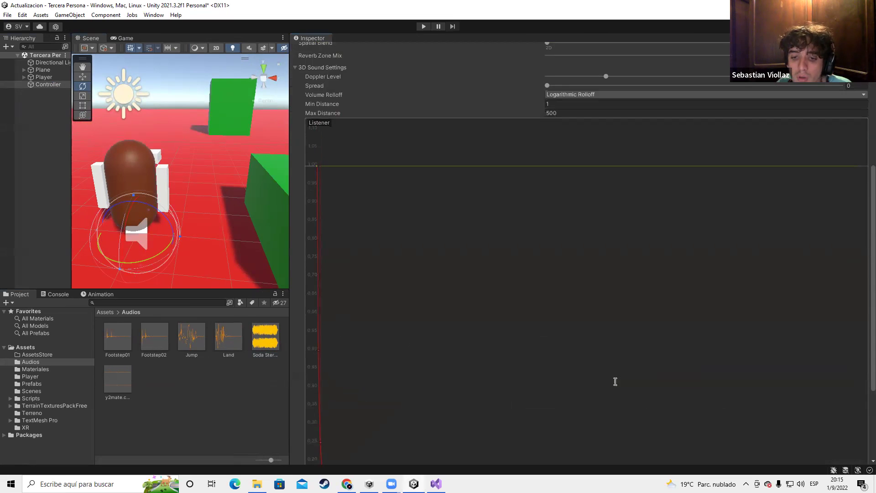
left_click(295, 216)
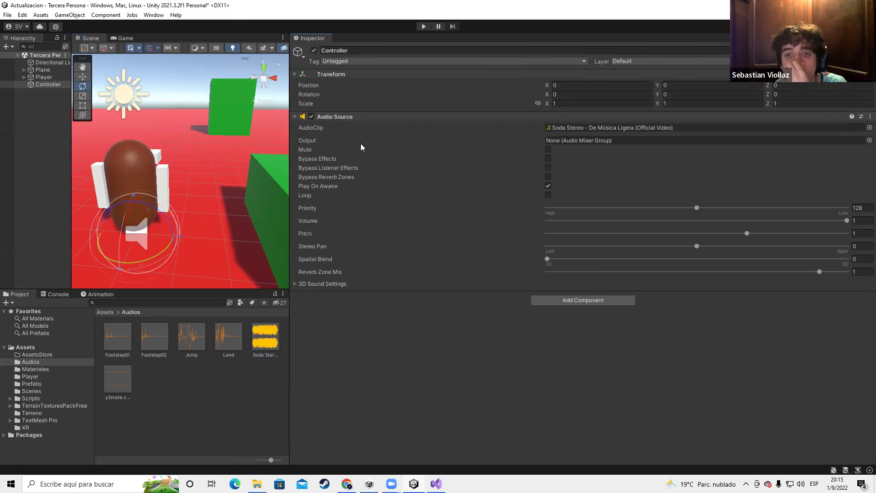
Leave Play On Awake unchecked and start Play mode to test
left_click(548, 159)
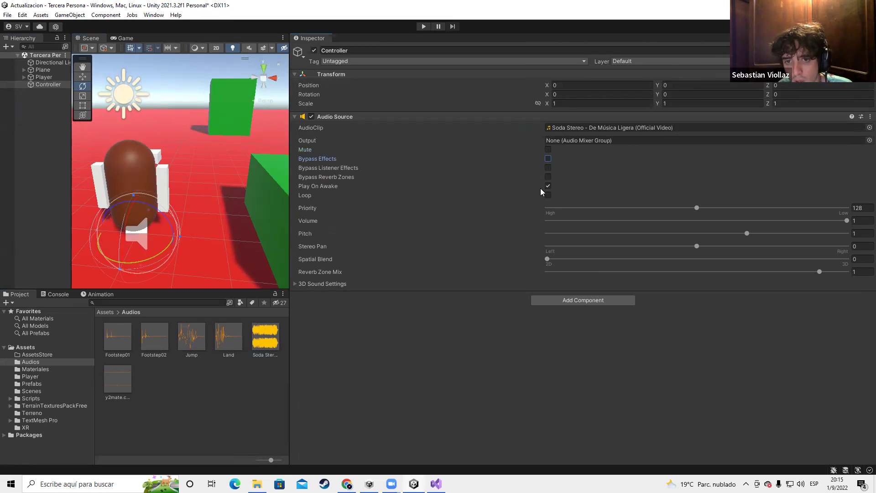
left_click(549, 186)
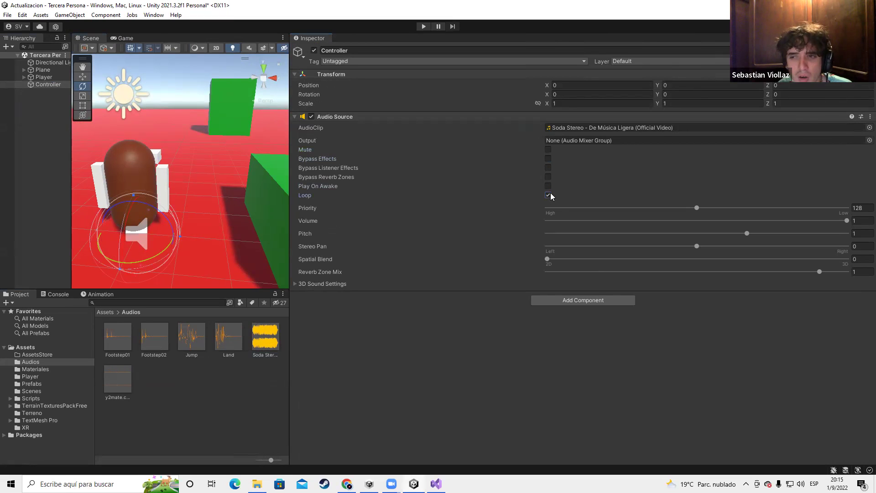
left_click(549, 186)
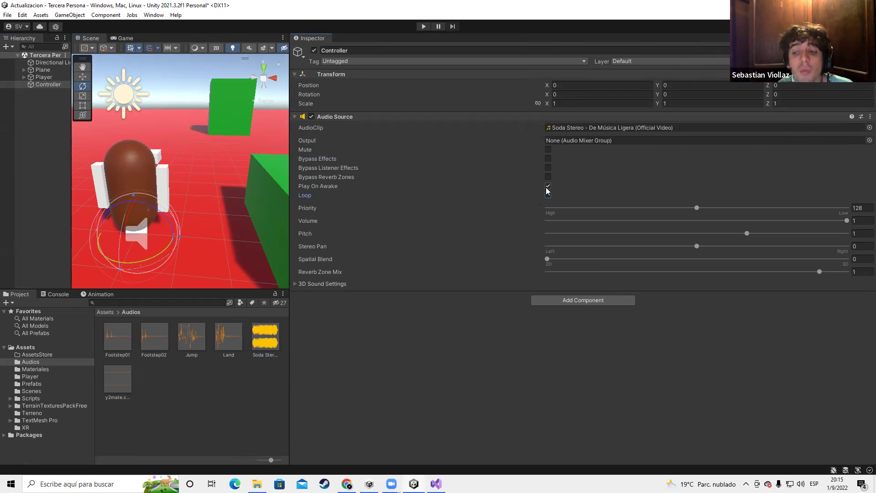
left_click(548, 186)
left_click(424, 26)
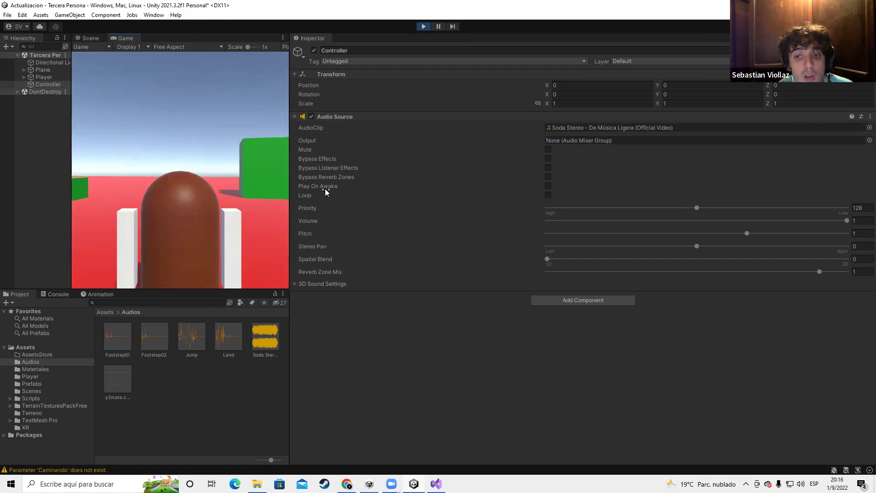
Stop play, re-enable Play On Awake, playtest the music again, then widen the Scene view
left_click(424, 27)
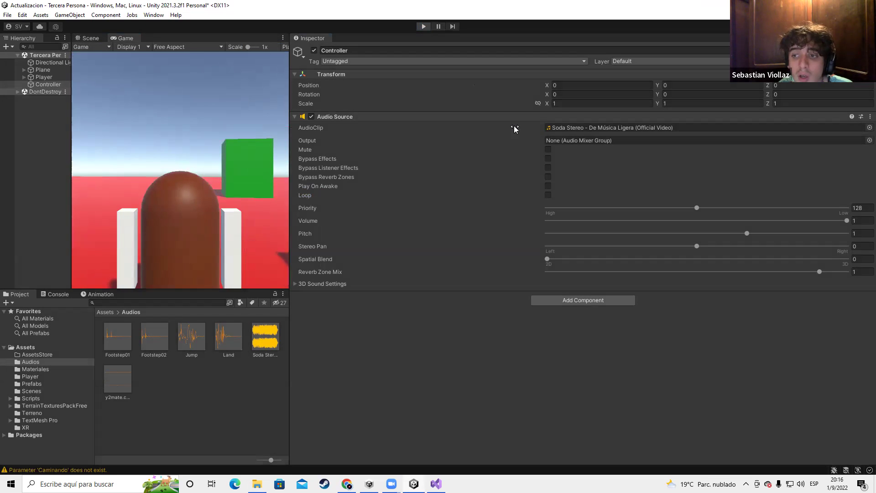
left_click(548, 187)
left_click(423, 27)
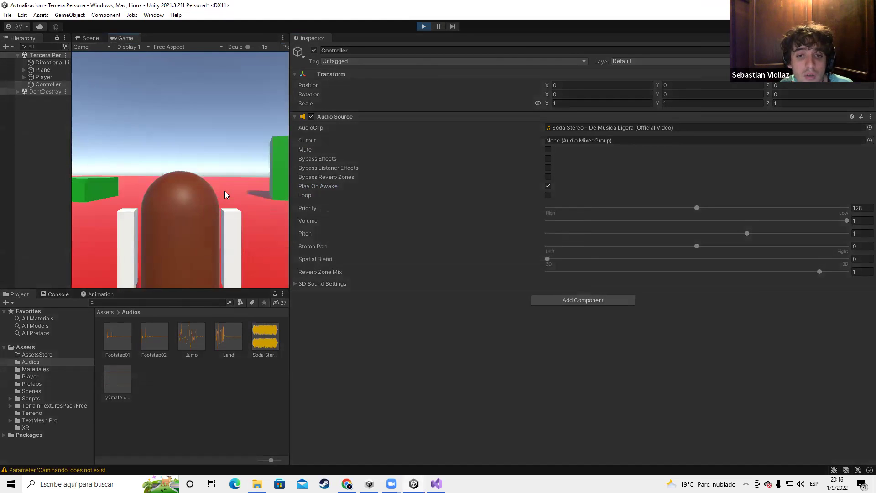
left_click(425, 26)
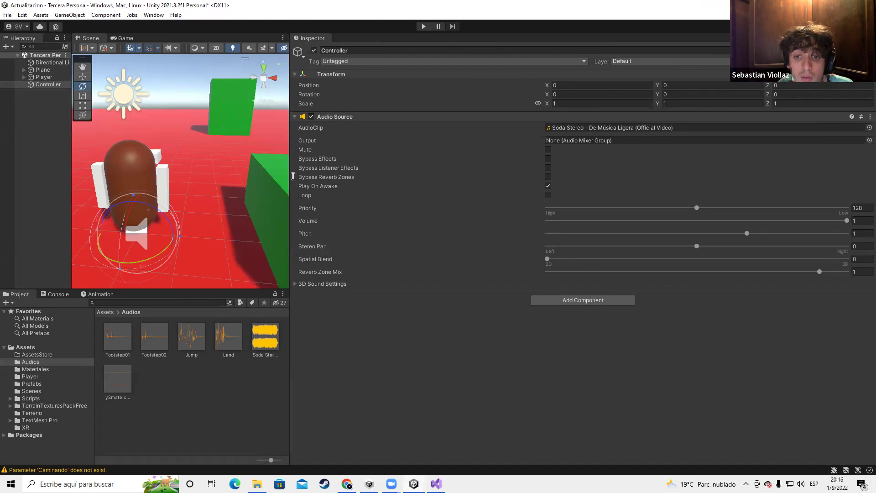
left_click_drag(293, 176, 356, 187)
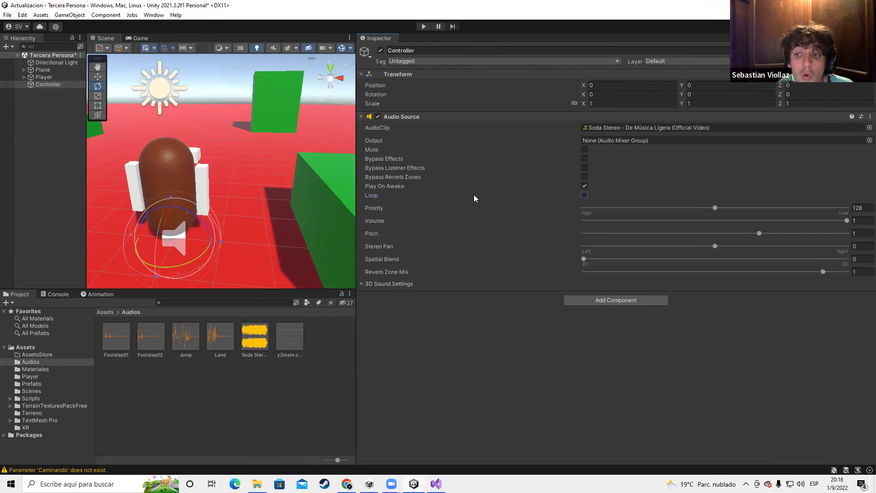
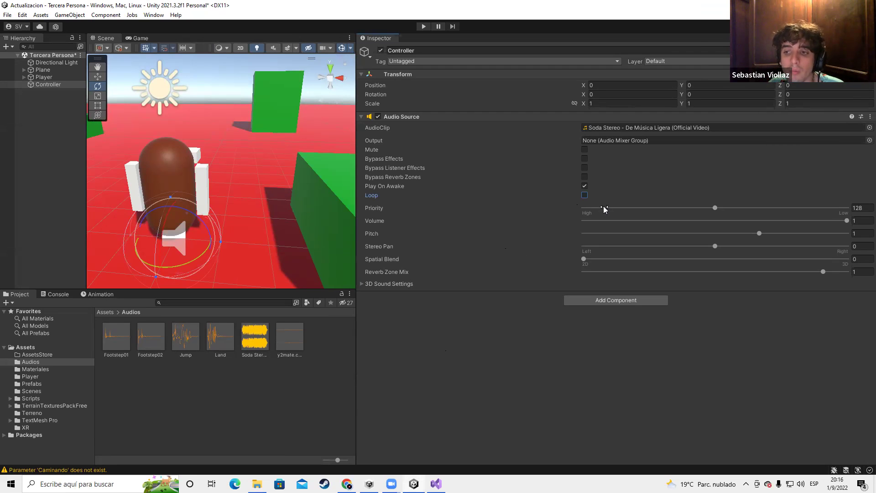
Experiment with the Audio Source's priority, volume and stereo pan, leaving Stereo Pan at 0
left_click_drag(714, 209, 624, 209)
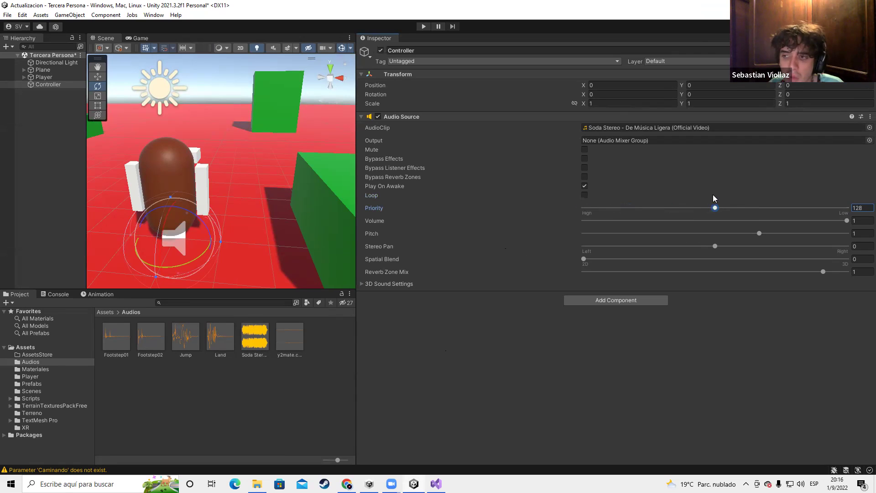
left_click(383, 222)
left_click_drag(383, 223, 613, 234)
left_click_drag(750, 239, 760, 237)
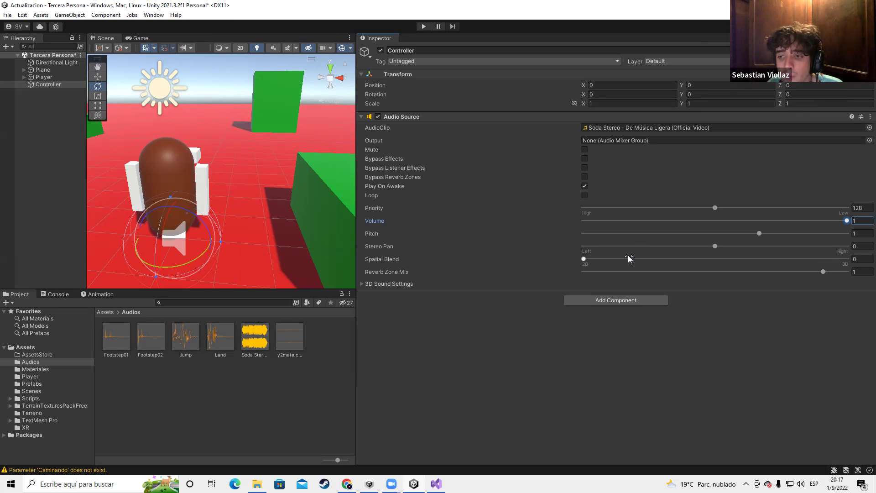
left_click_drag(715, 246, 739, 245)
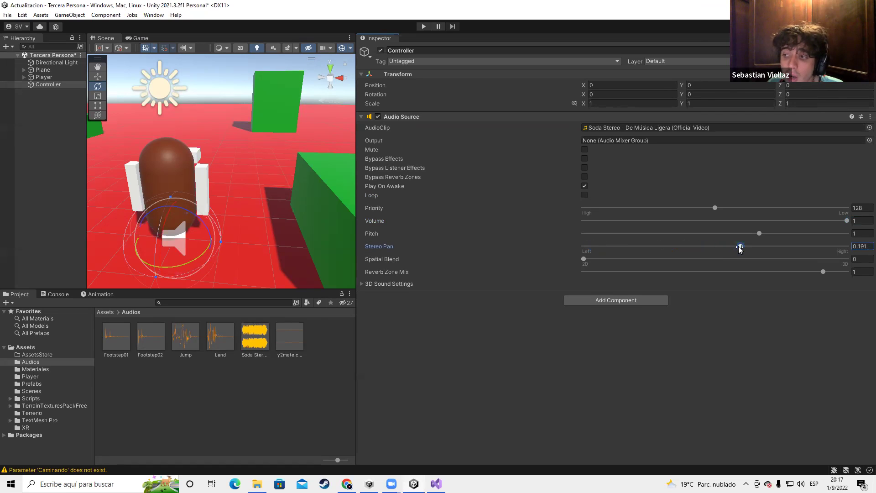
type("0")
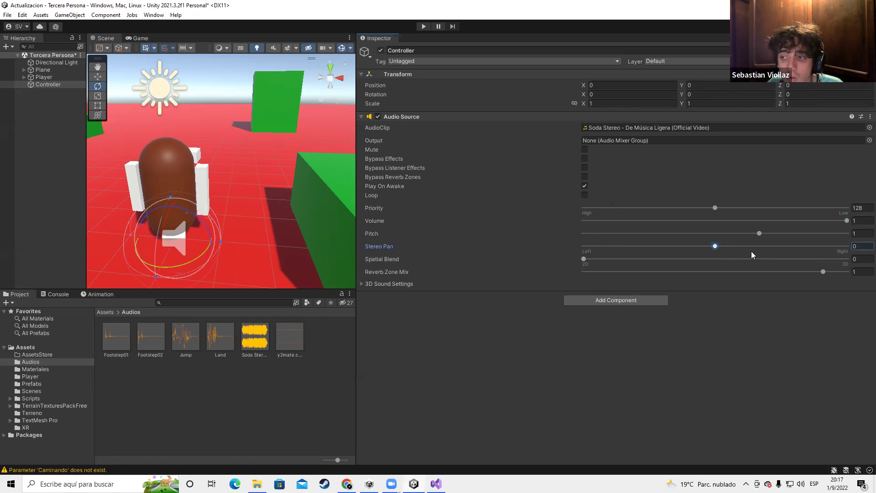
left_click(860, 247)
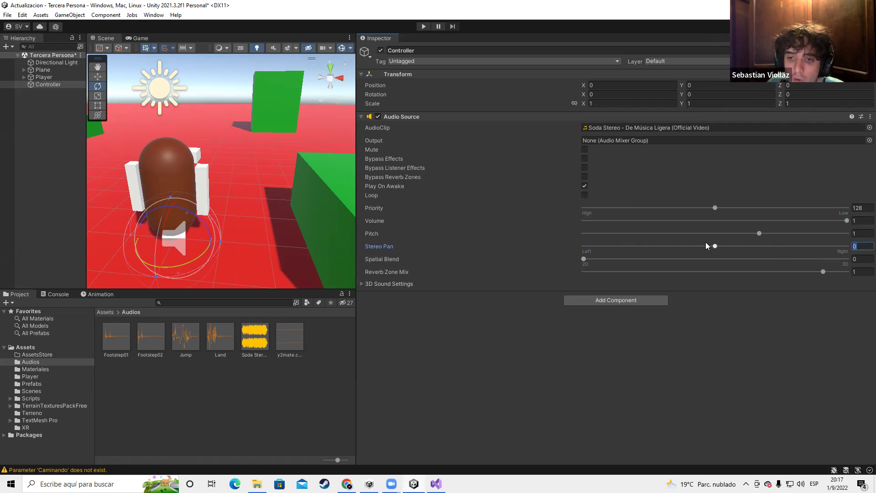
left_click_drag(714, 246, 586, 246)
key("ctrl+z")
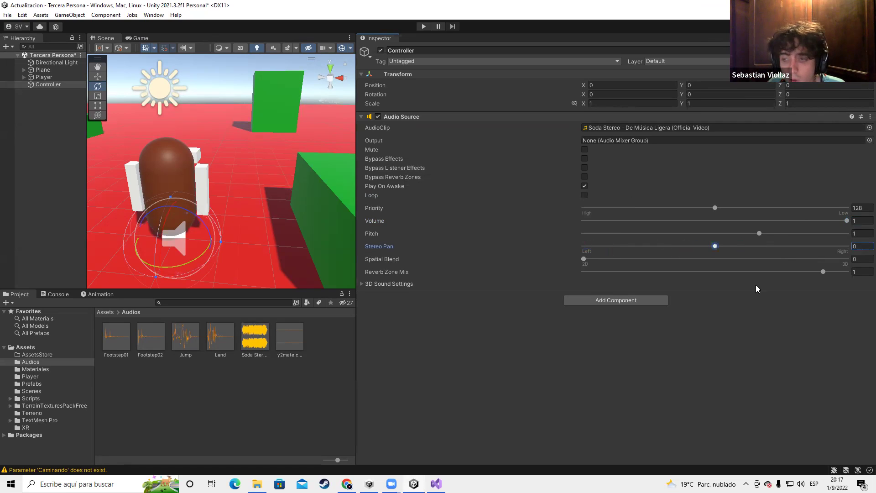
left_click(390, 261)
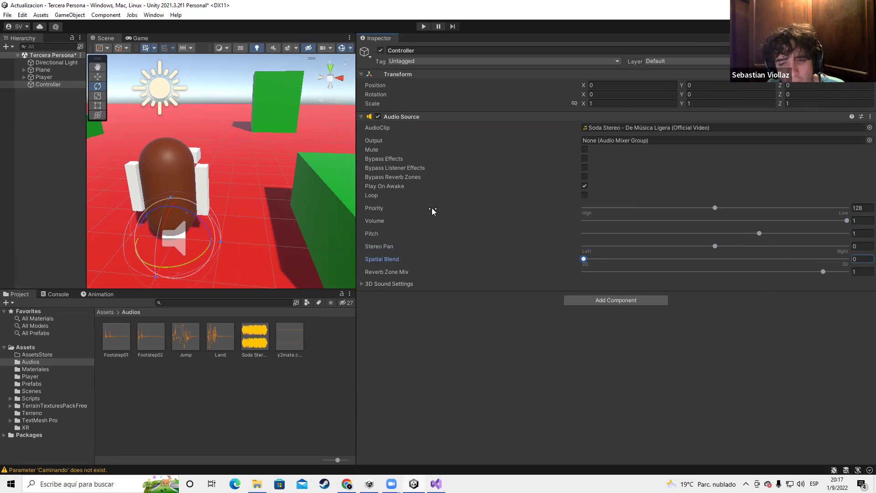
Create a new cube from the Hierarchy's 3D Object menu
double_click(48, 84)
middle_click_drag(227, 162, 239, 182)
left_click(211, 185)
scroll(212, 188, "up", 2)
scroll(217, 179, "down", 2)
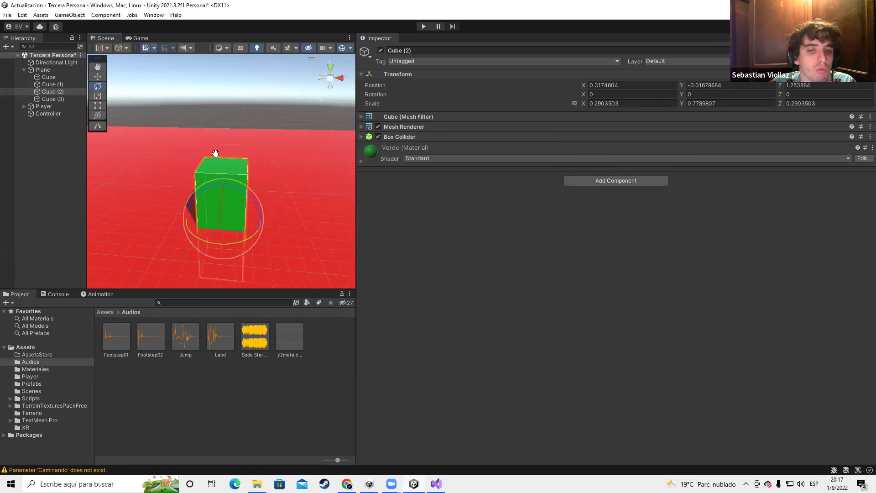
right_click(41, 162)
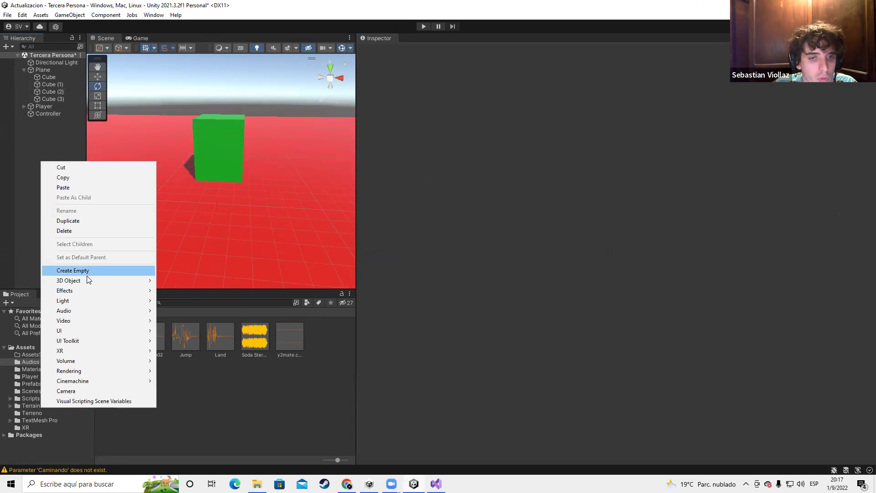
mouse_move(89, 281)
left_click(192, 280)
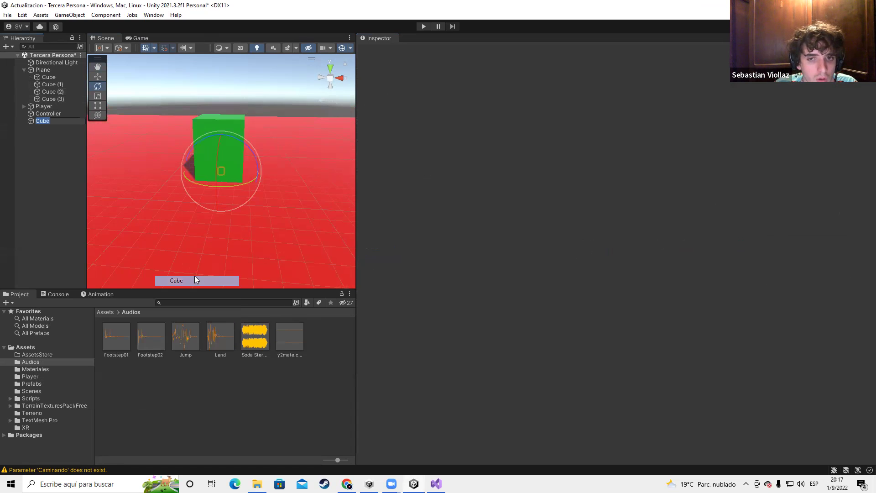
scroll(274, 182, "down", 2)
Reset the new cube's Transform, move it above the floor, and rename it Parlante
right_click(411, 76)
left_click(418, 82)
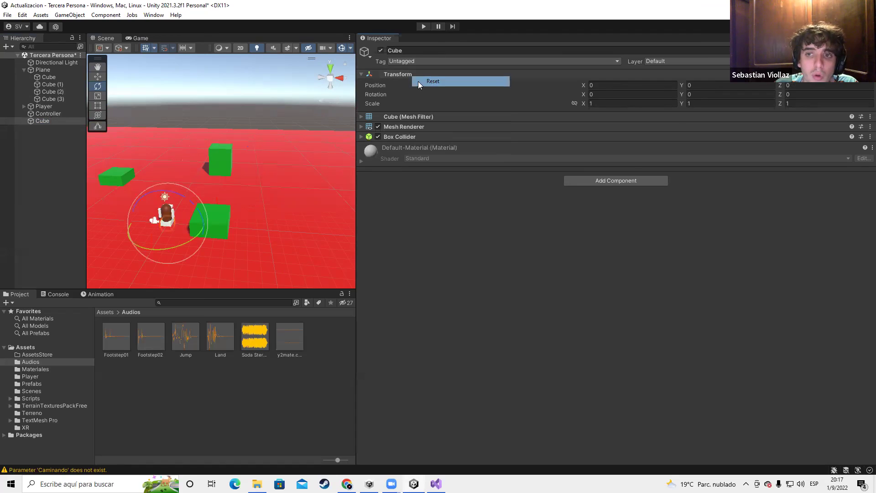
scroll(160, 194, "up", 2)
left_click(43, 121)
key("w")
left_click_drag(121, 258, 279, 168)
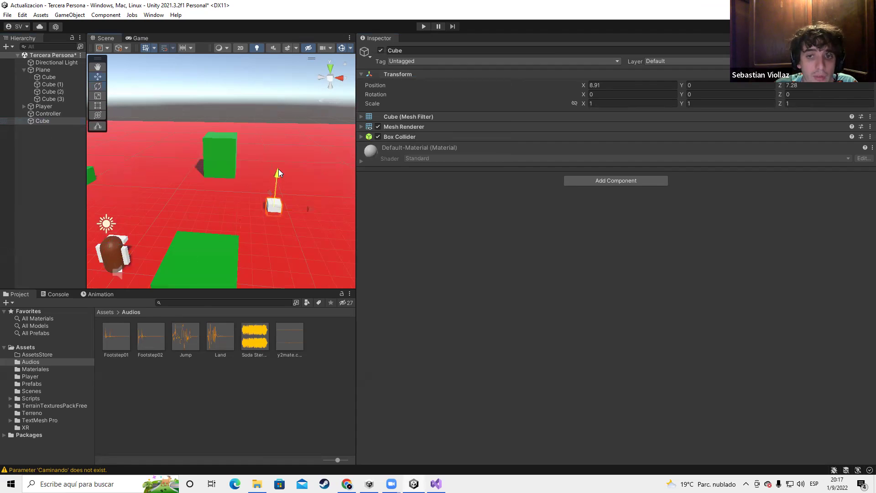
left_click(413, 49)
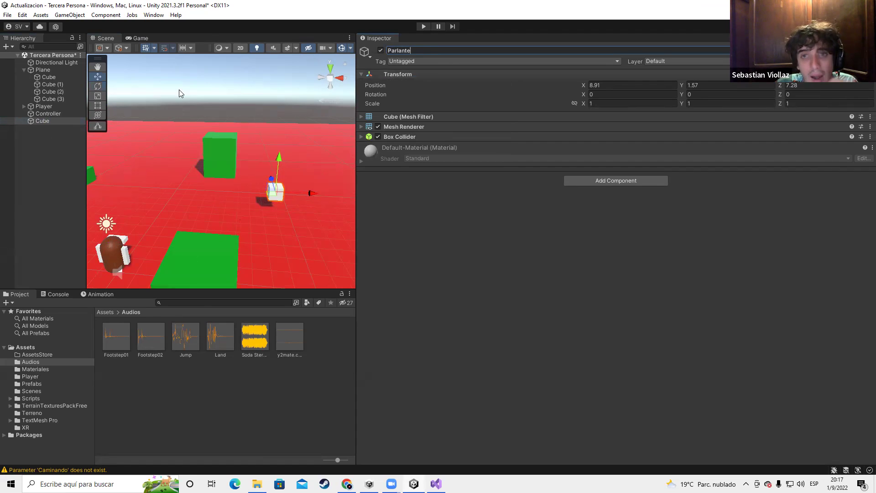
left_click(42, 140)
left_click(44, 118)
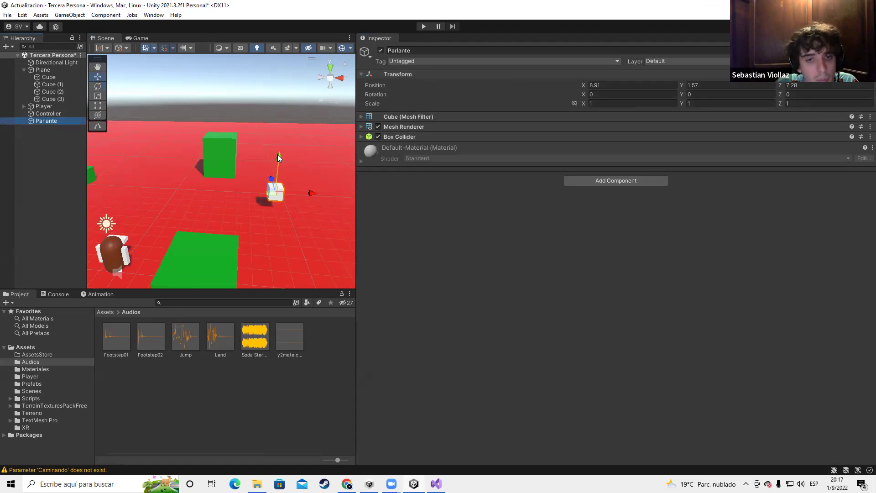
Remove Controller's Audio Source and add one to Parlante with the Soda Stereo clip
left_click(46, 113)
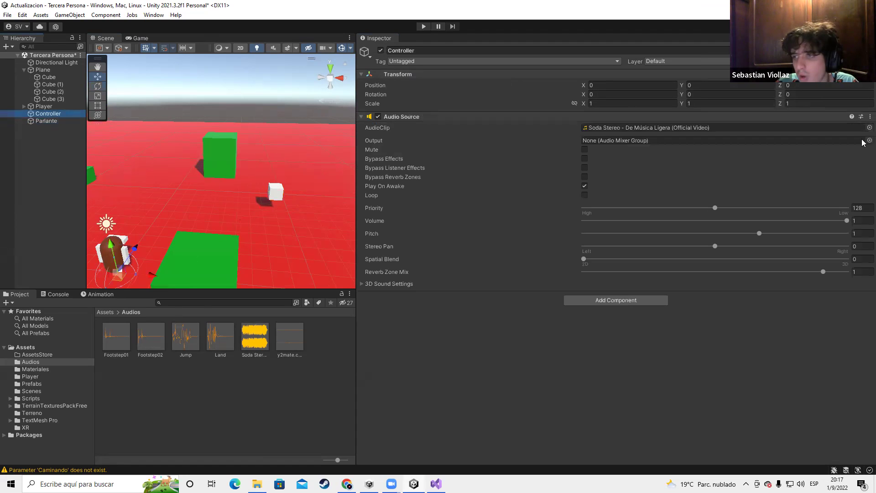
right_click(862, 117)
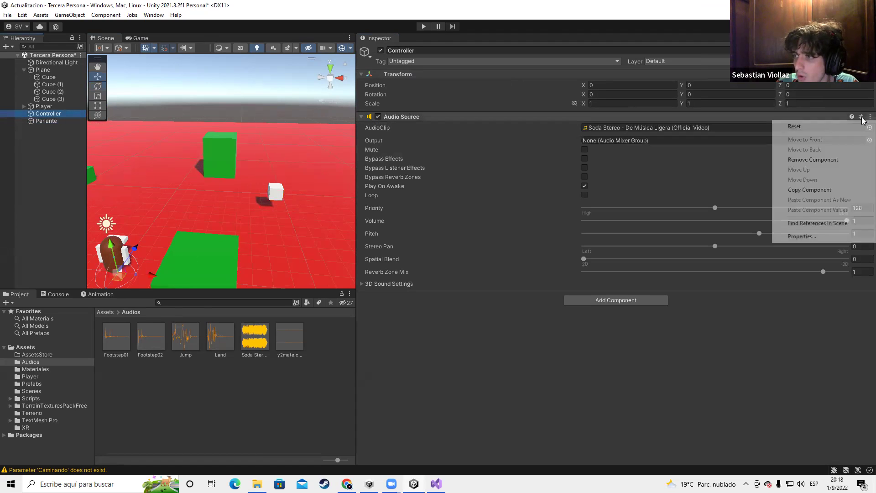
left_click(811, 160)
left_click(43, 121)
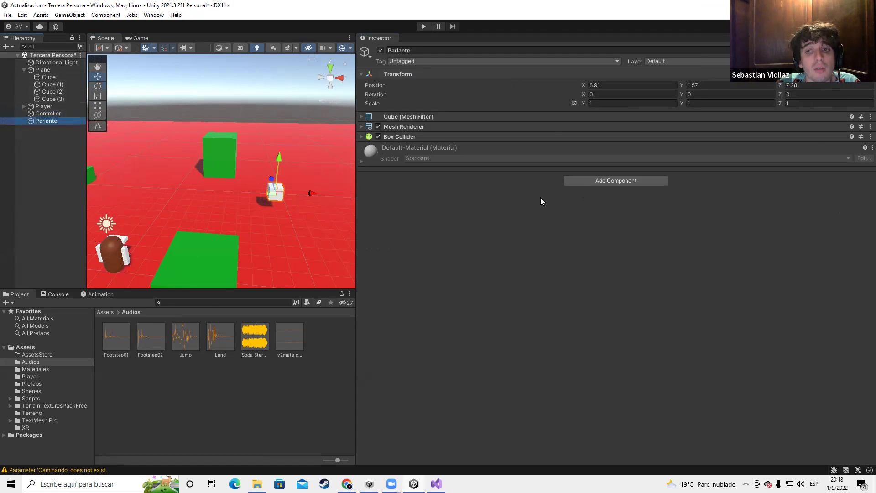
left_click(584, 182)
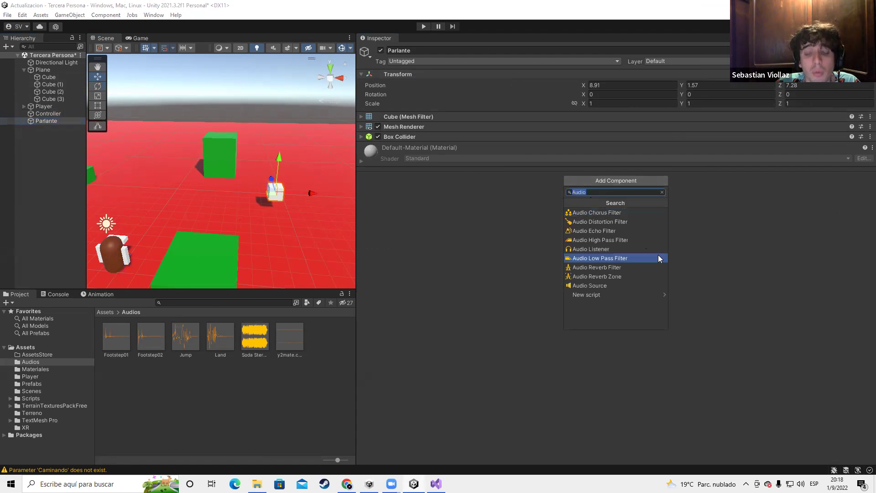
left_click(590, 285)
left_click_drag(255, 338, 594, 158)
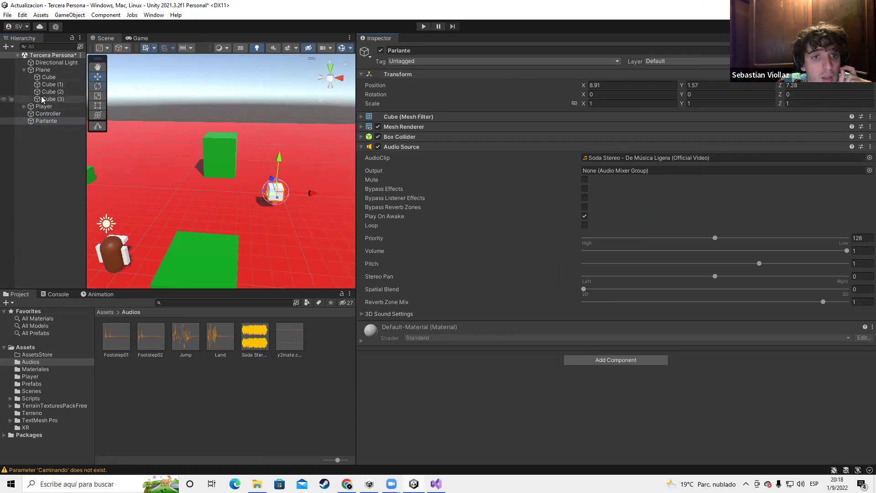
Expand the Player hierarchy and select the Player's Camera
left_click(25, 107)
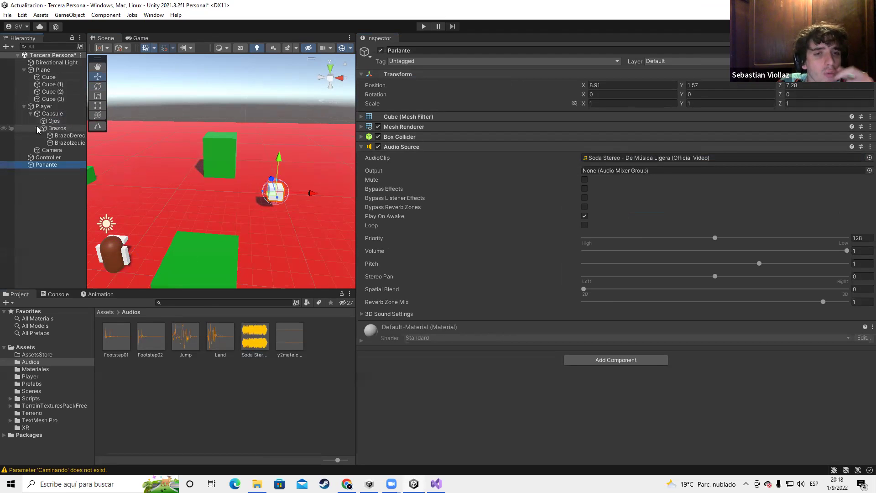
left_click(37, 129)
left_click(31, 114)
left_click(52, 120)
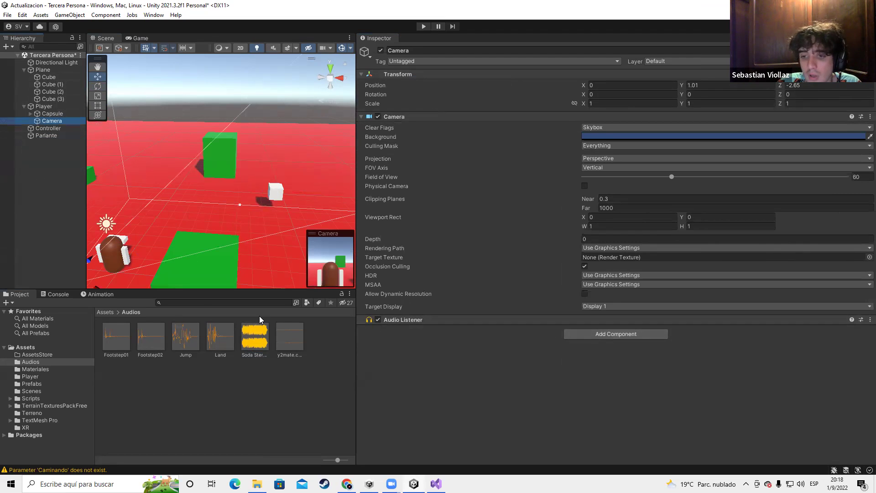
Disable and remove the Player Camera's Audio Listener, then undo and re-enable it
left_click(401, 321)
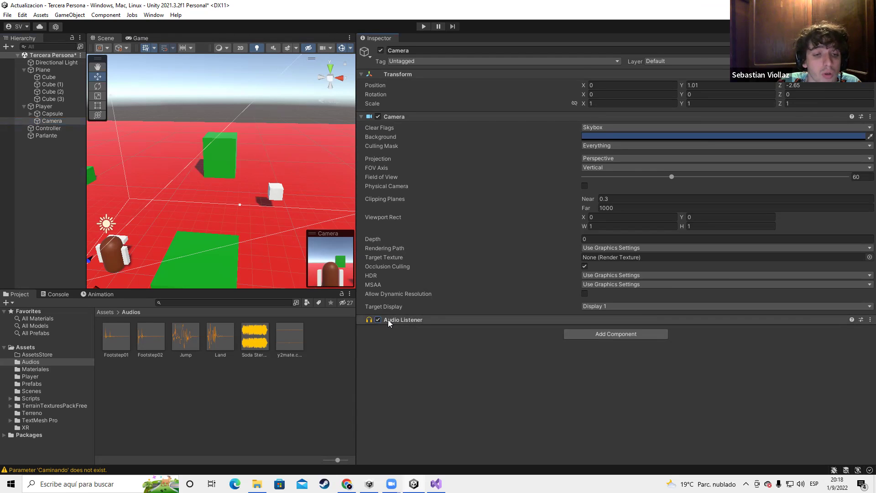
left_click(379, 320)
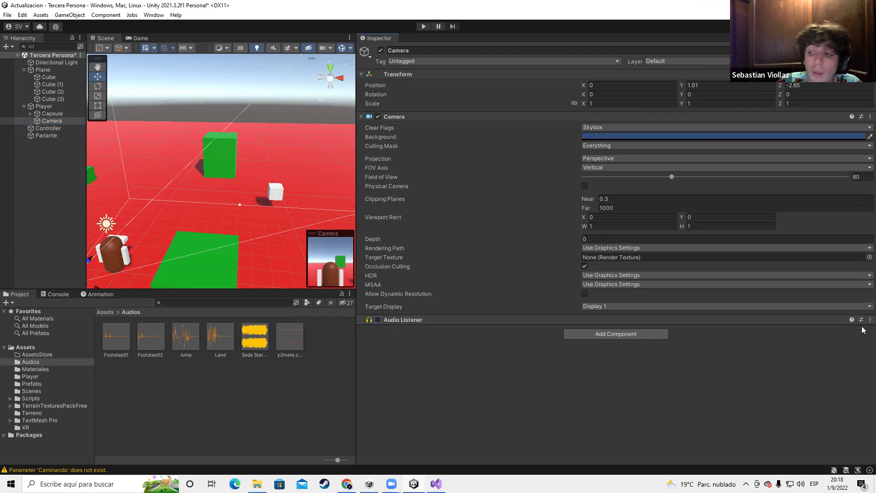
left_click(871, 320)
left_click(813, 363)
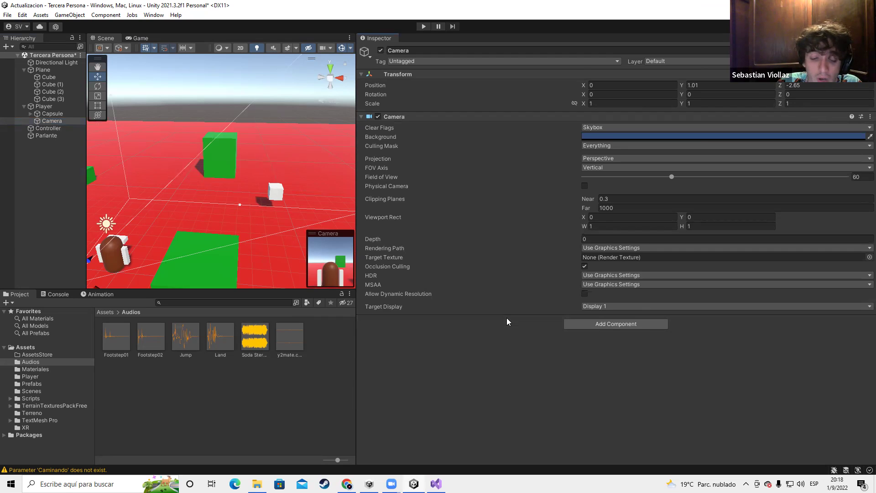
key("ctrl+z")
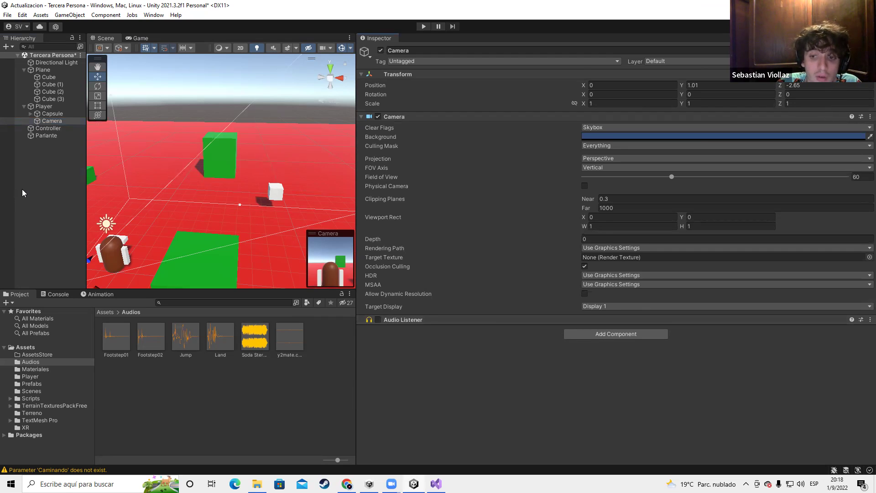
left_click(378, 319)
Add a standalone Camera to the scene and enter Play mode
right_click(32, 184)
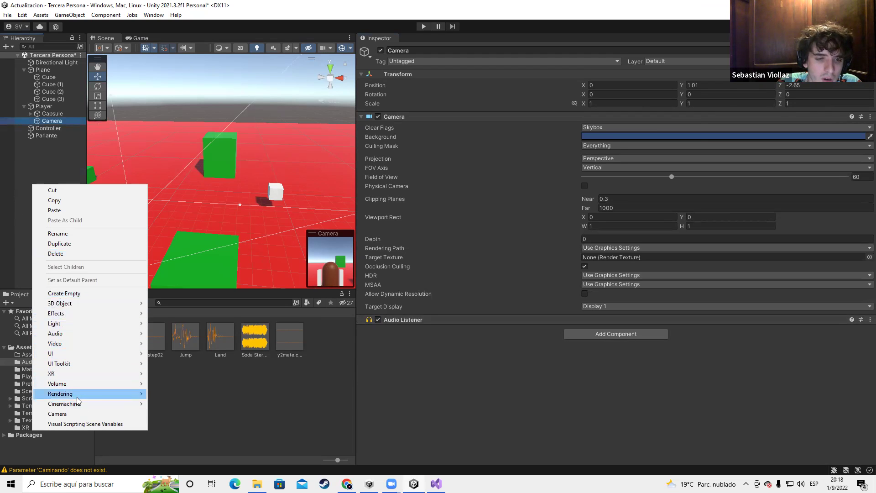
left_click(87, 414)
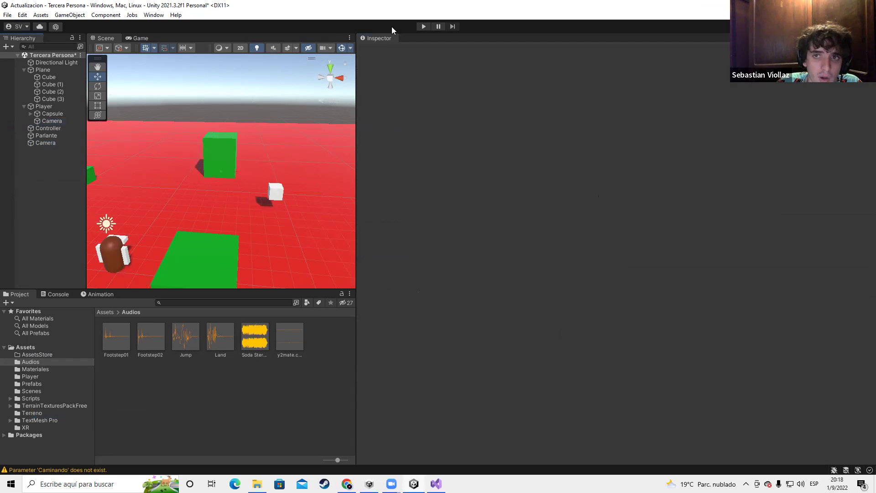
left_click(419, 27)
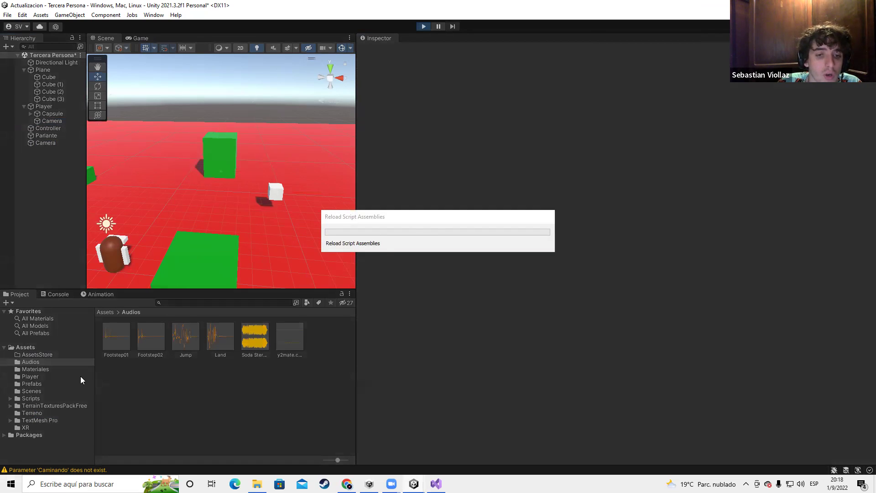
Read the two-audio-listeners warning in the Console and stop Play mode
left_click(50, 295)
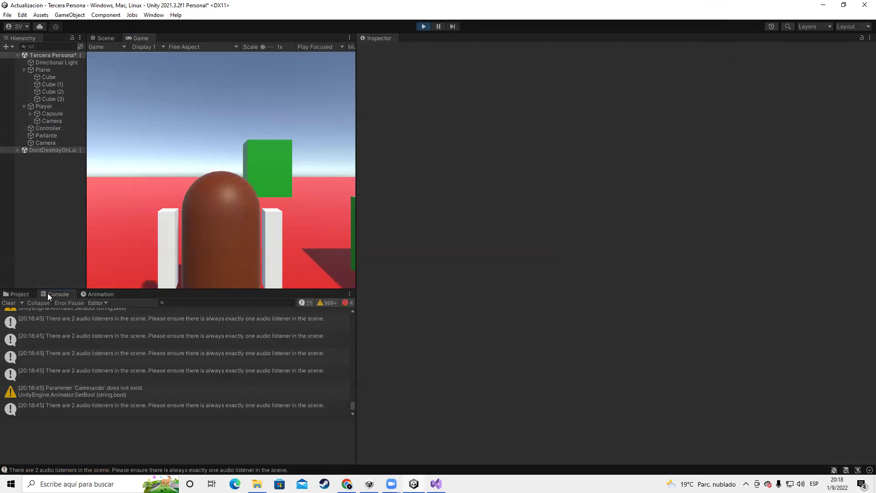
left_click(50, 407)
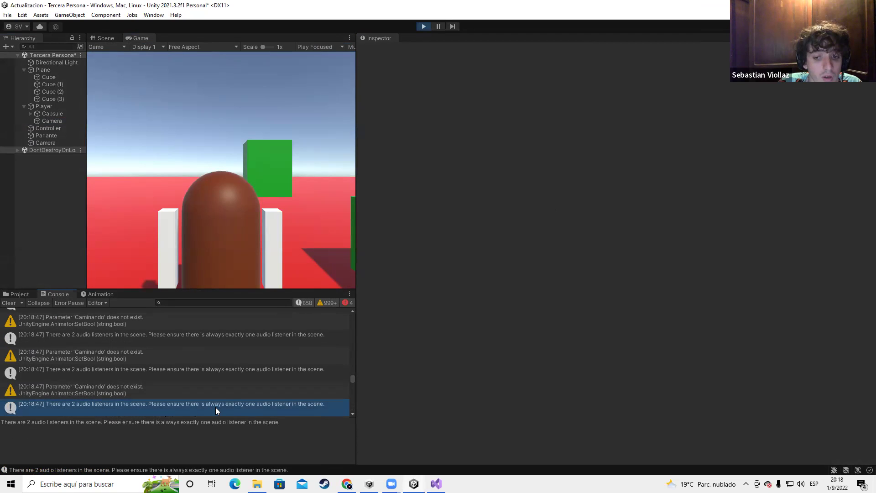
left_click(425, 28)
Delete the extra standalone Camera from the hierarchy
left_click(45, 144)
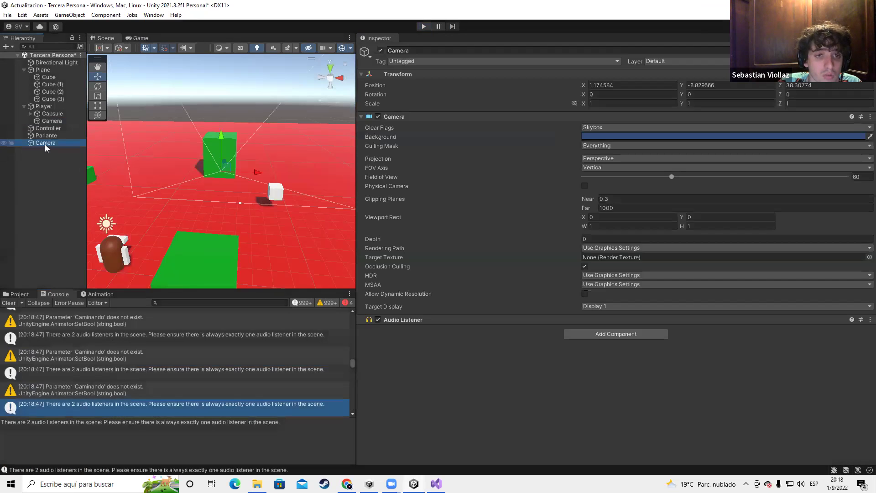
key("Delete")
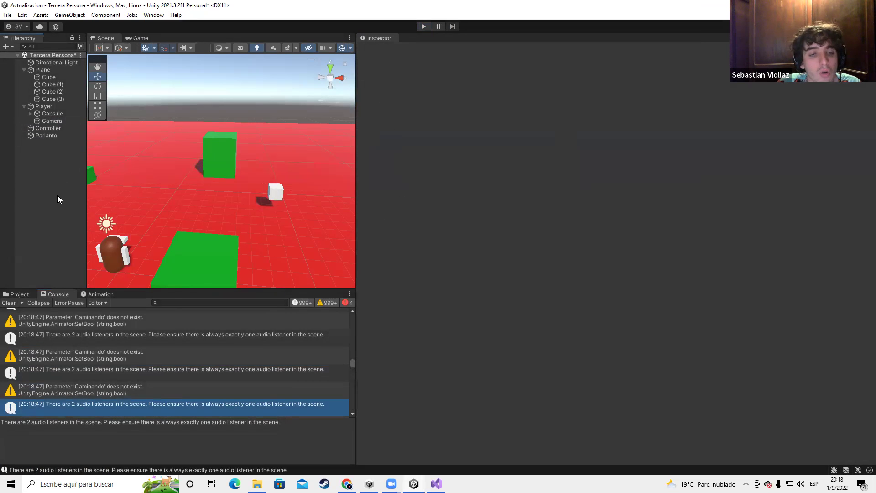
right_click(58, 197)
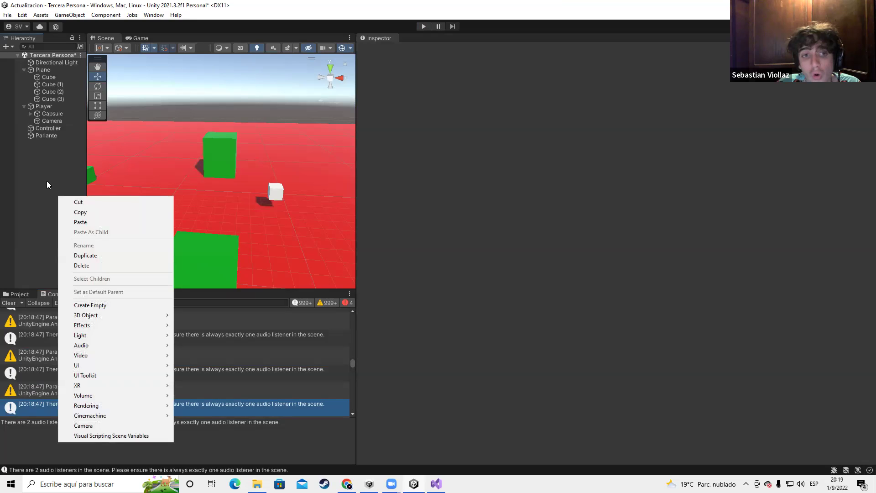
left_click(15, 239)
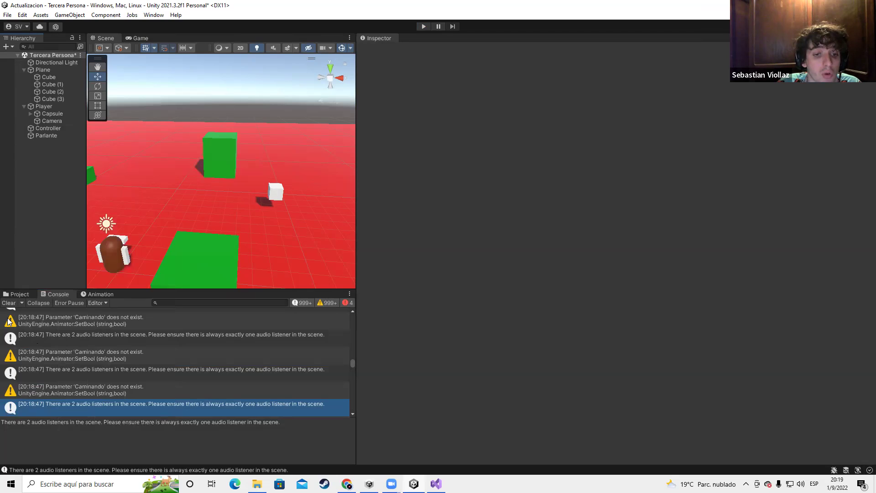
Clear the Console warnings and orbit the Scene view toward the player
left_click(8, 302)
scroll(191, 232, "down", 2)
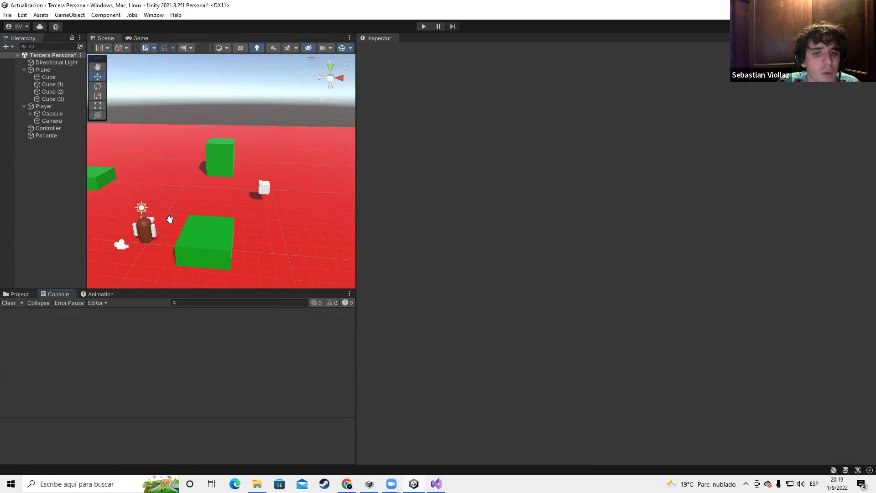
middle_click_drag(170, 219, 186, 216)
scroll(185, 216, "up", 2)
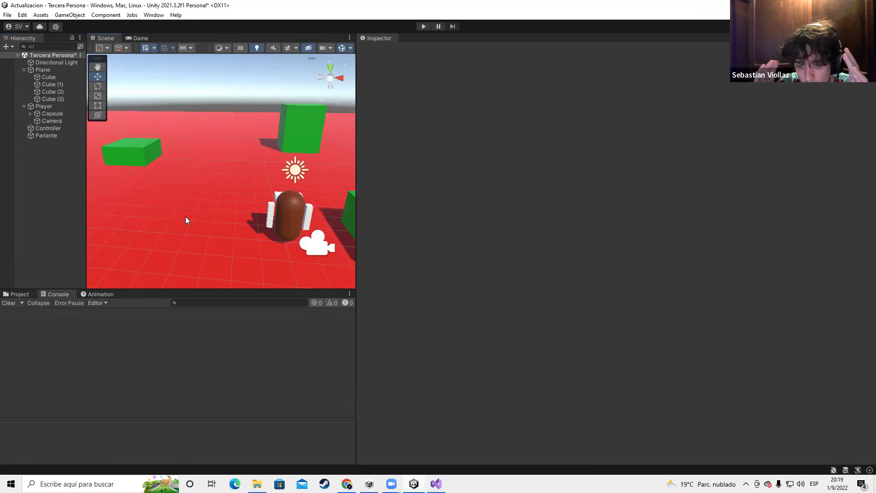
scroll(217, 222, "down", 2)
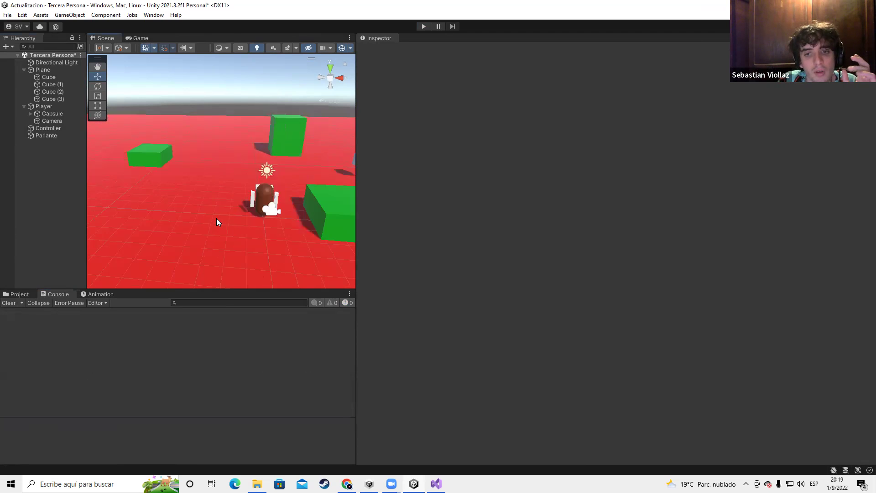
scroll(217, 219, "down", 5)
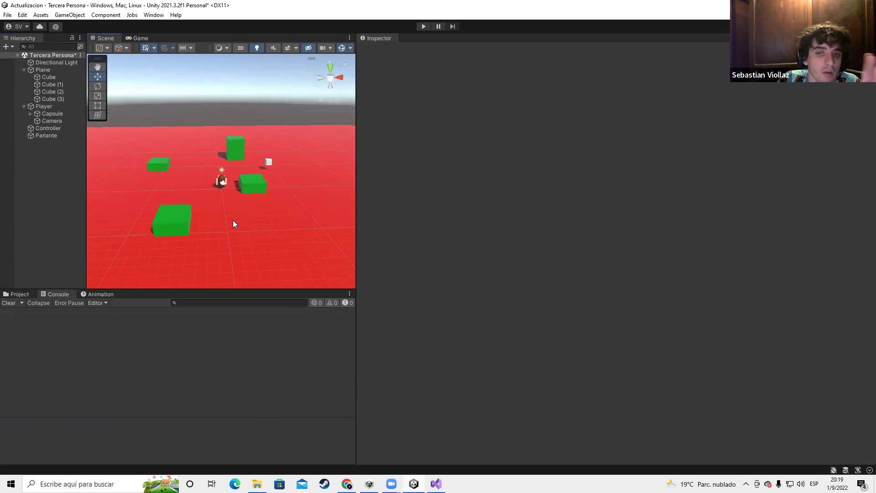
scroll(234, 209, "down", 3)
right_click_drag(221, 218, 286, 216)
scroll(255, 224, "up", 3)
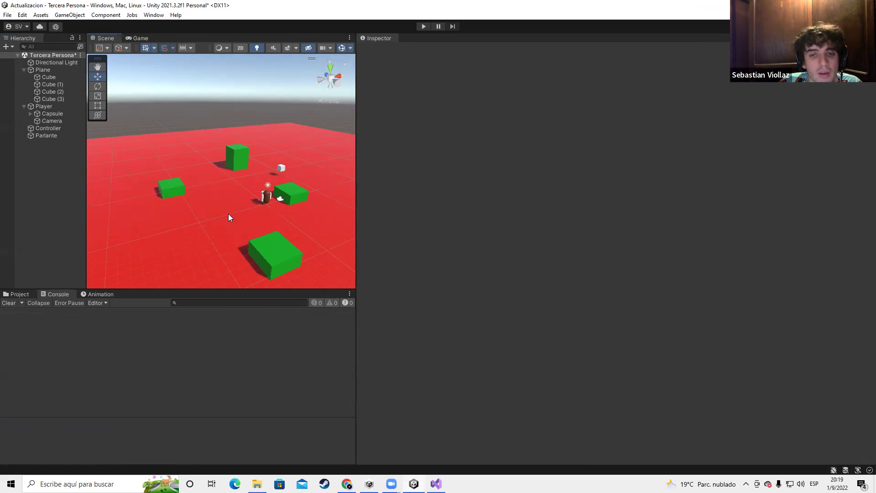
right_click_drag(207, 214, 287, 193)
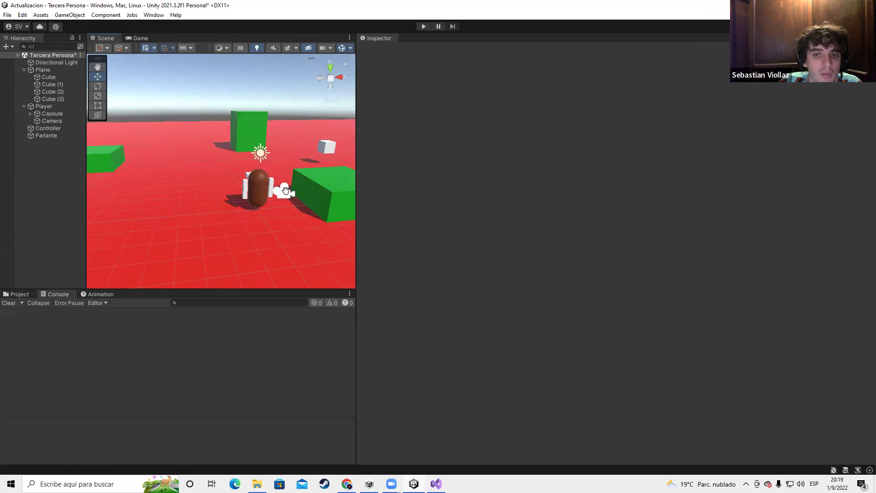
Inspect the Player's Camera, then collapse Player and select Controller
left_click(287, 193)
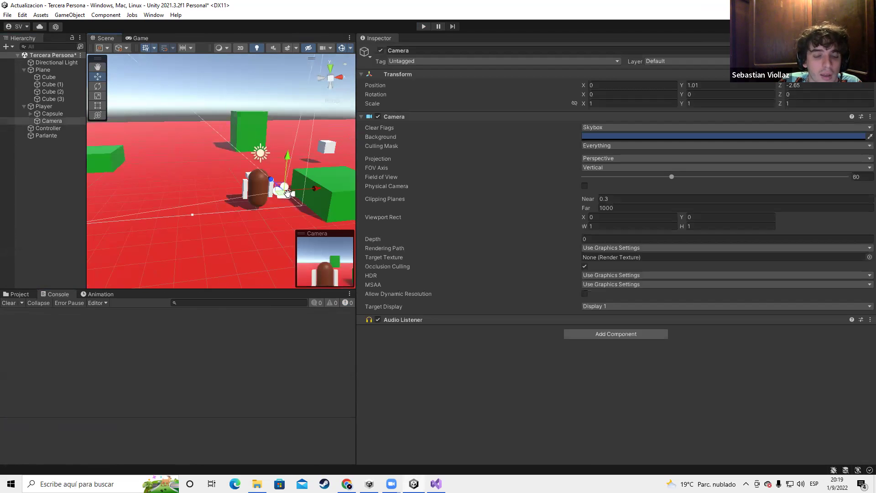
scroll(287, 193, "down", 5)
right_click_drag(287, 193, 235, 170)
scroll(235, 169, "up", 5)
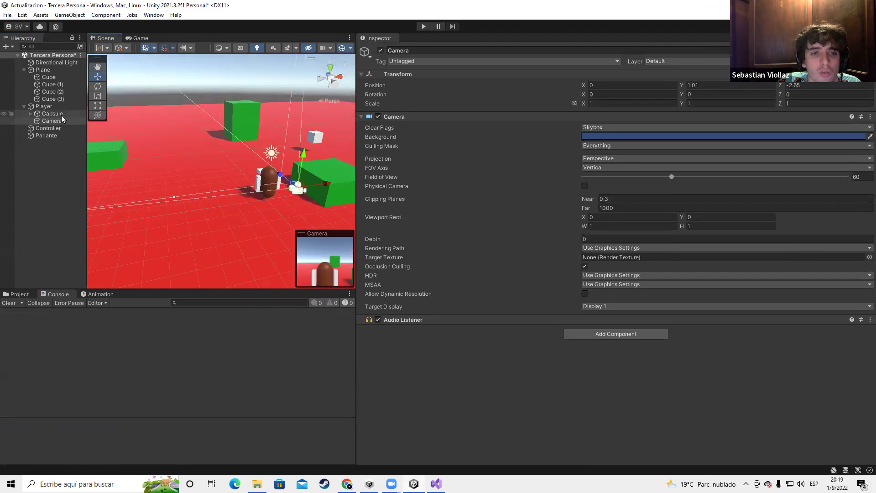
left_click(24, 106)
left_click(40, 113)
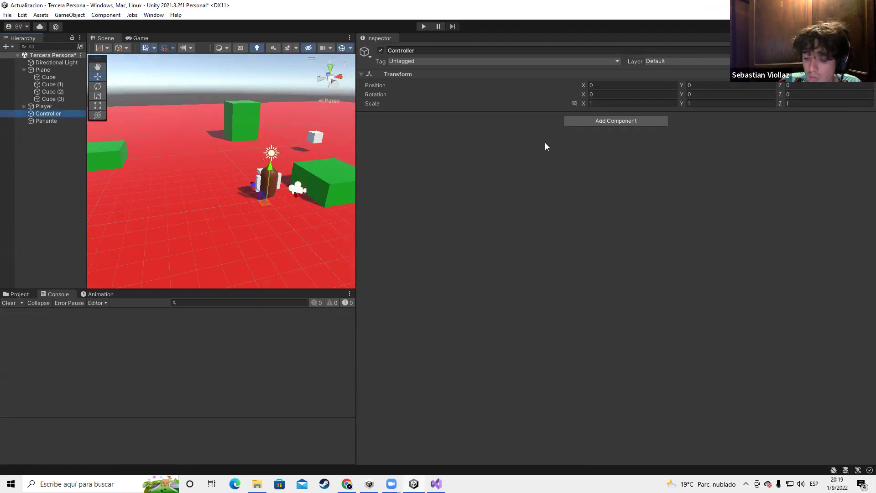
Delete Controller and open the Player animator controller from Assets/Player
key("Delete")
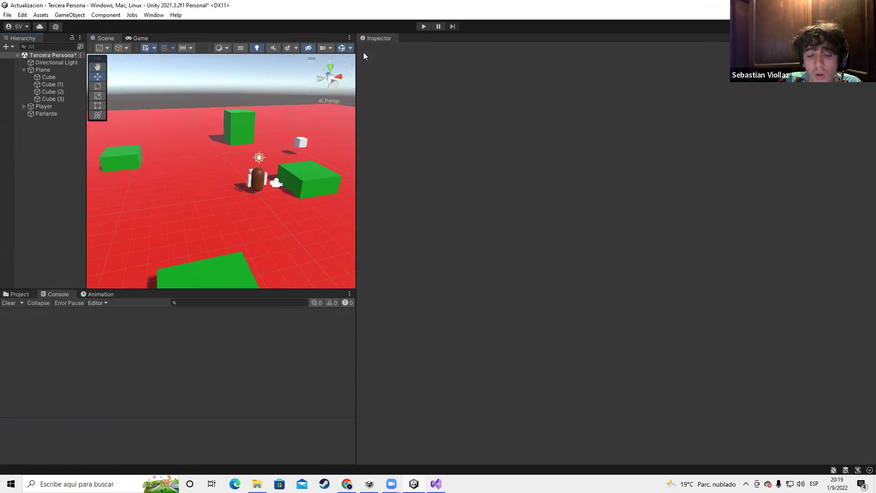
left_click(21, 294)
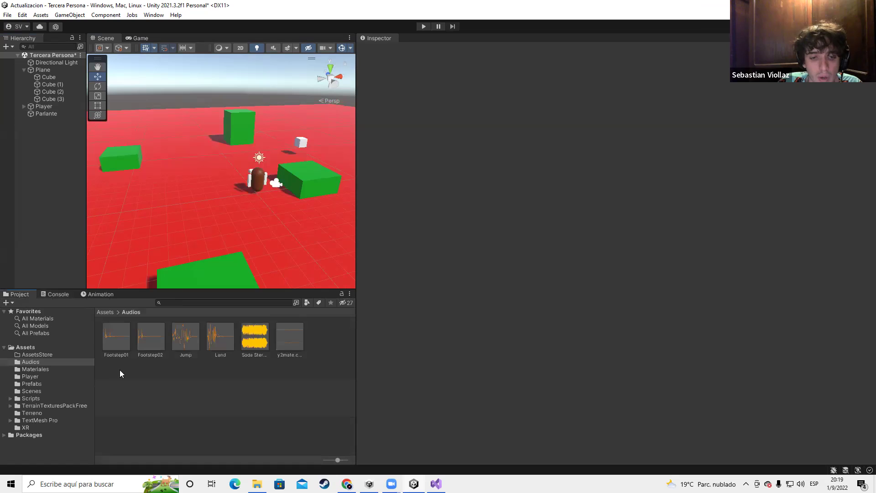
left_click(30, 375)
double_click(116, 338)
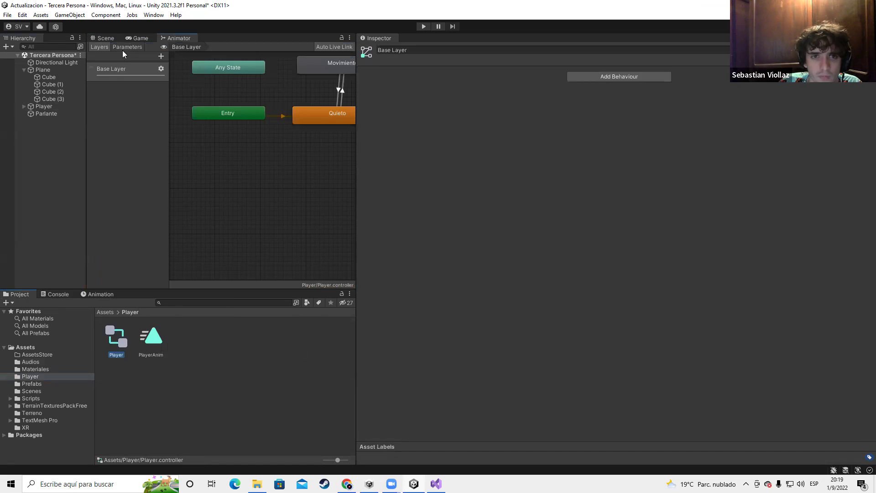
Add a Bool animator parameter named Caminando
left_click(123, 48)
left_click(161, 56)
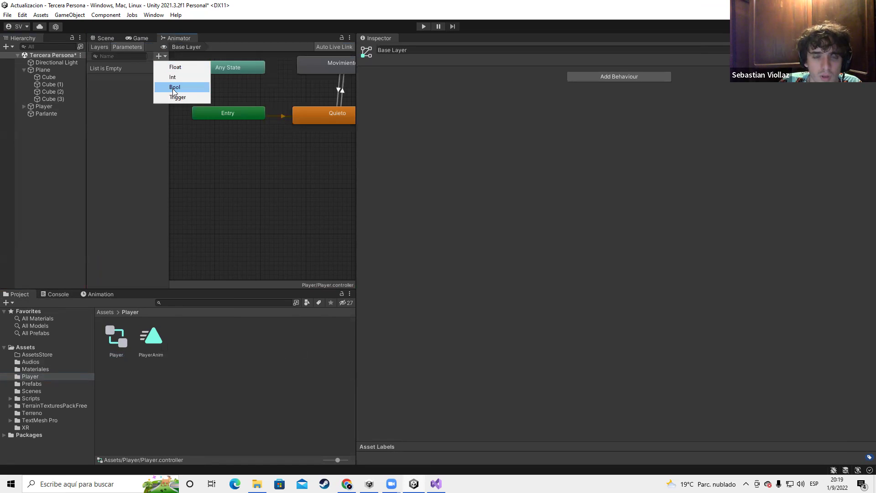
left_click(173, 87)
type("Caminando")
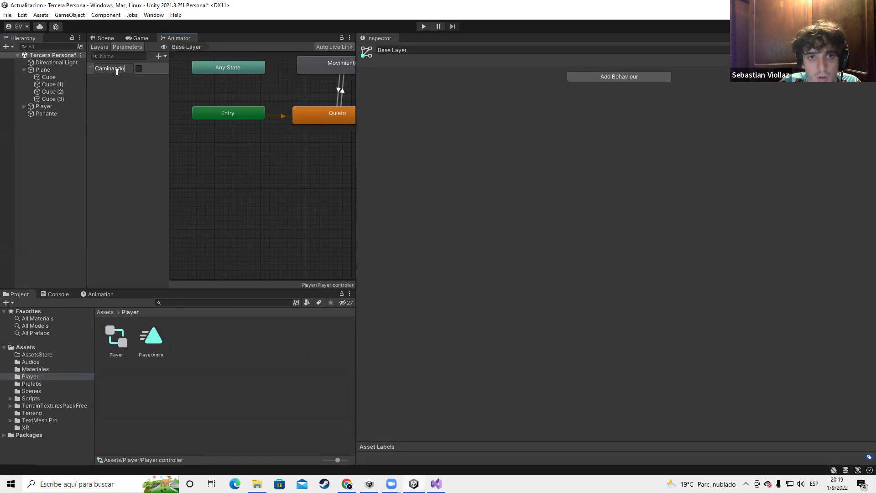
key("Return")
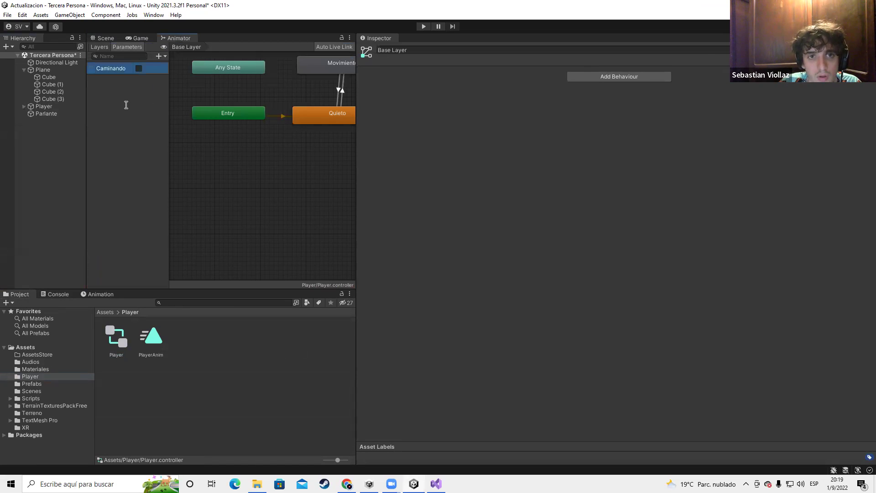
Check the Quieto–Movimiento transition conditions, then return to the Scene view
left_click(342, 91)
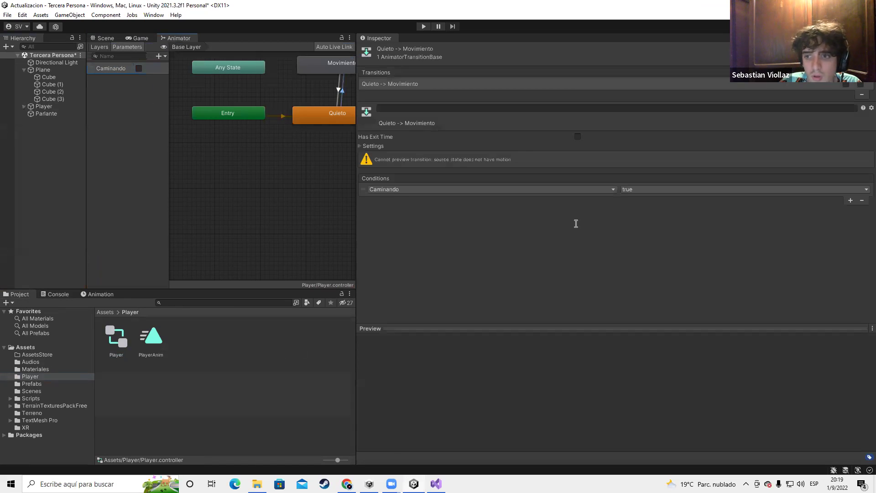
left_click(338, 85)
left_click(106, 107)
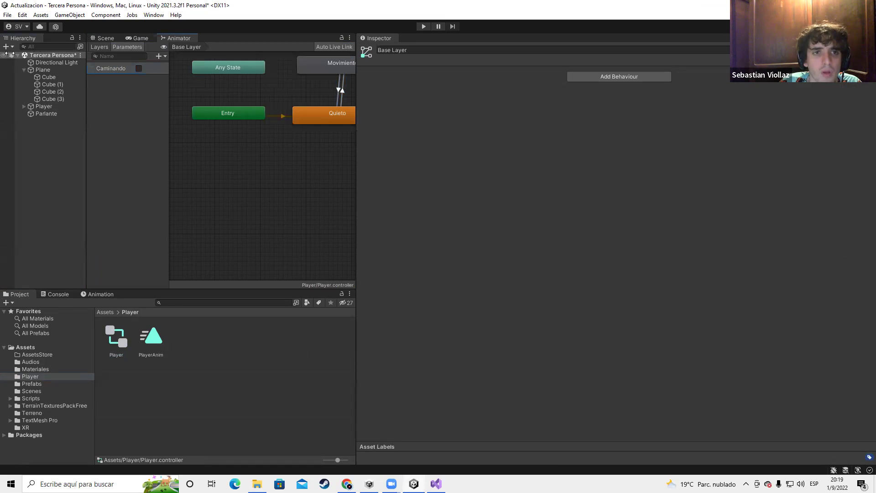
left_click(104, 39)
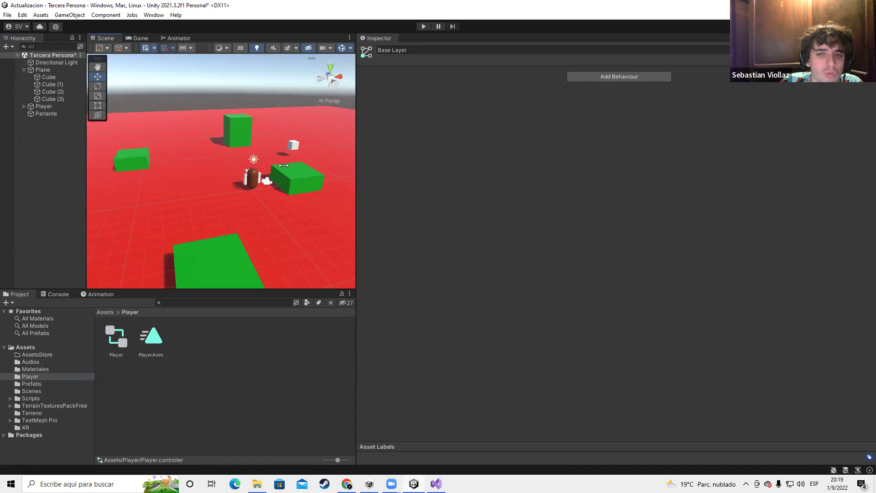
Select the Parlante cube, play-test the scene, then exit Play mode with Ctrl+P
left_click(298, 140)
middle_click_drag(273, 107, 255, 158)
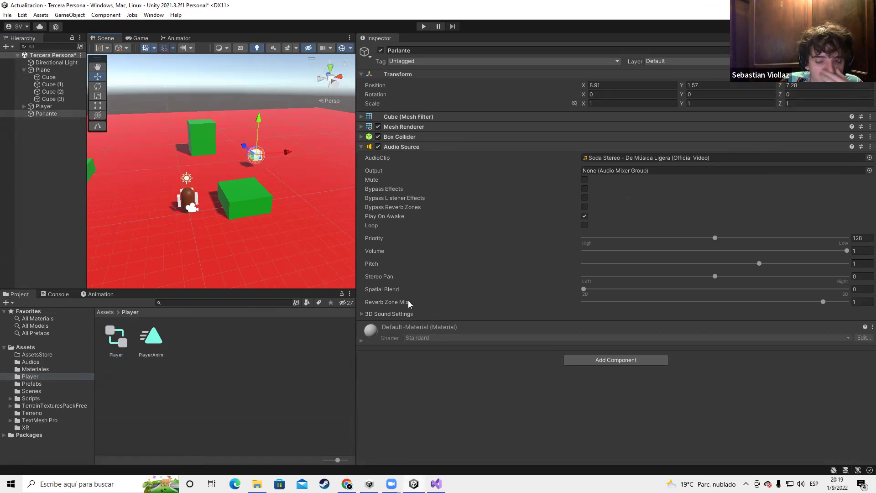
scroll(270, 228, "down", 5)
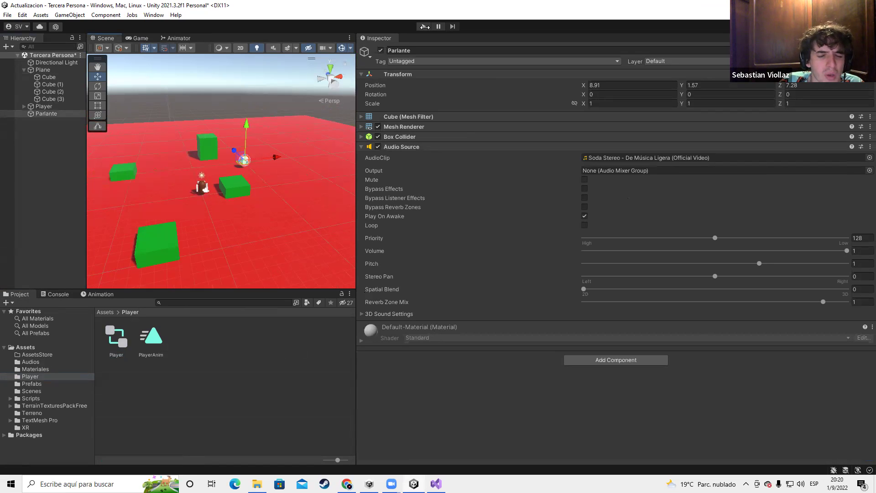
left_click(424, 27)
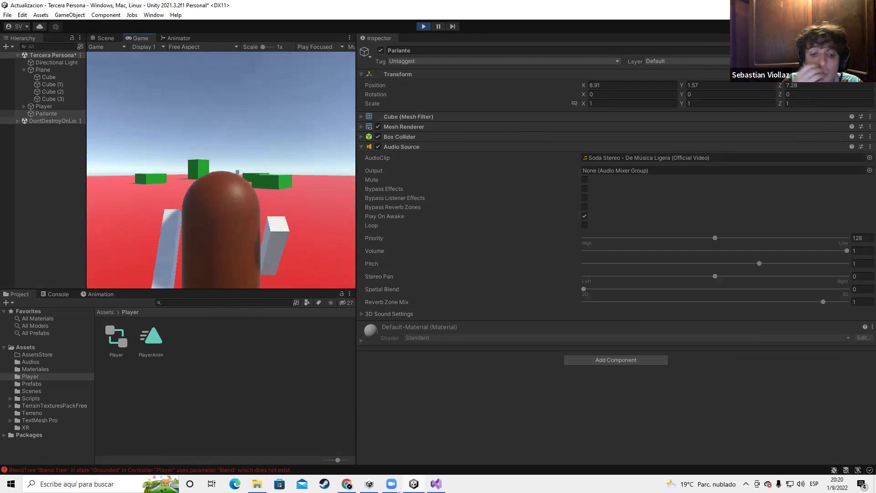
key("Escape")
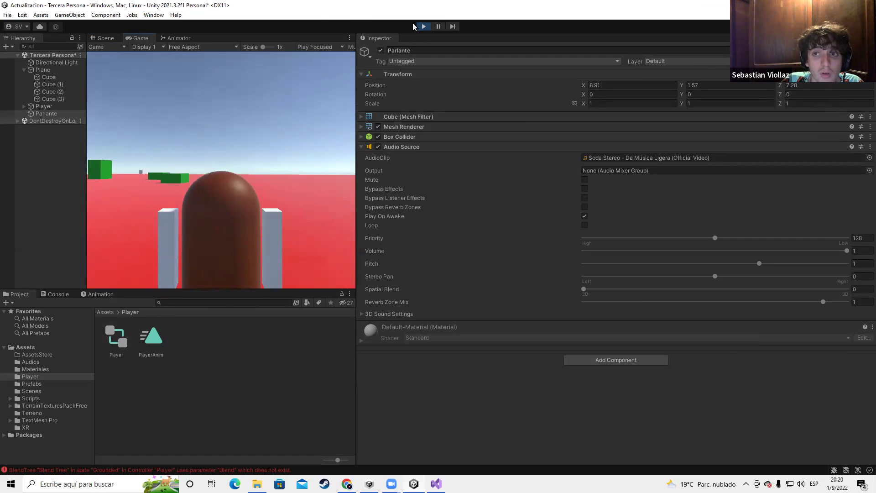
key("ctrl+p")
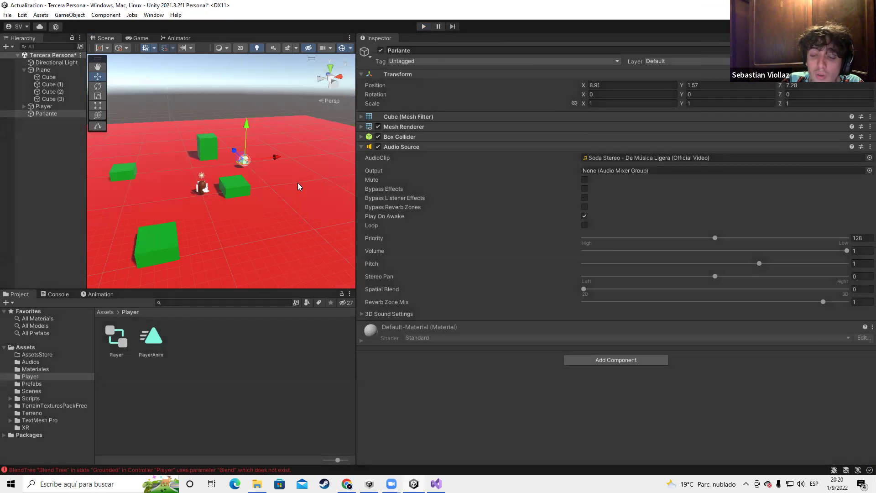
Delete the leftover Grounded state from the Player animator graph
scroll(228, 150, "up", 3)
left_click(176, 38)
scroll(219, 100, "down", 5)
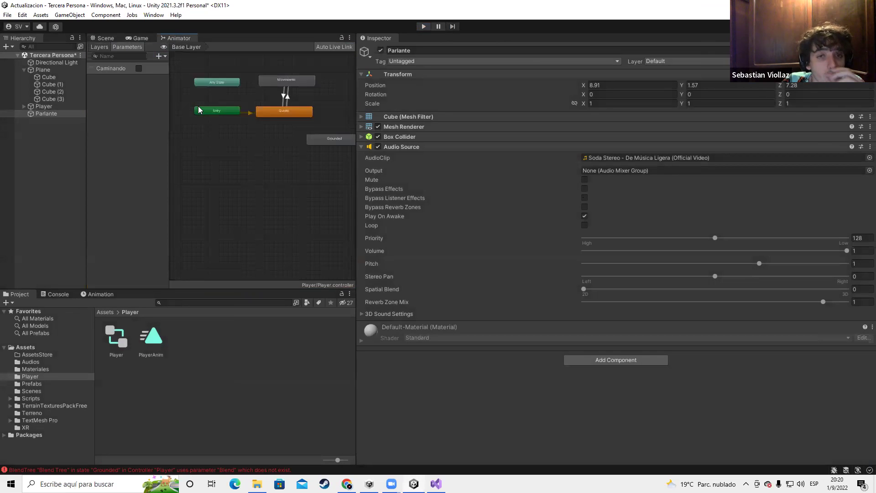
left_click(231, 125)
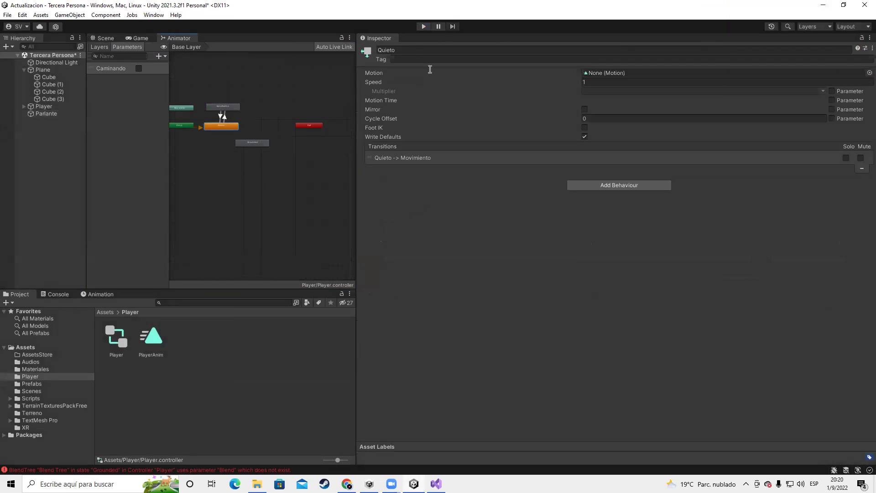
left_click_drag(358, 59, 749, 59)
scroll(444, 155, "up", 5)
left_click(496, 201)
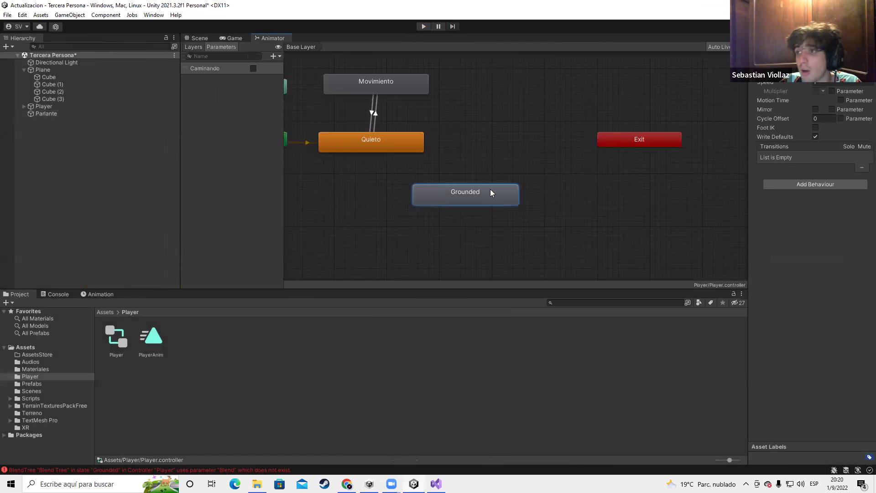
key("Delete")
Review the Quieto and Movimiento states, save, clear the console errors, and show Layers
left_click(405, 143)
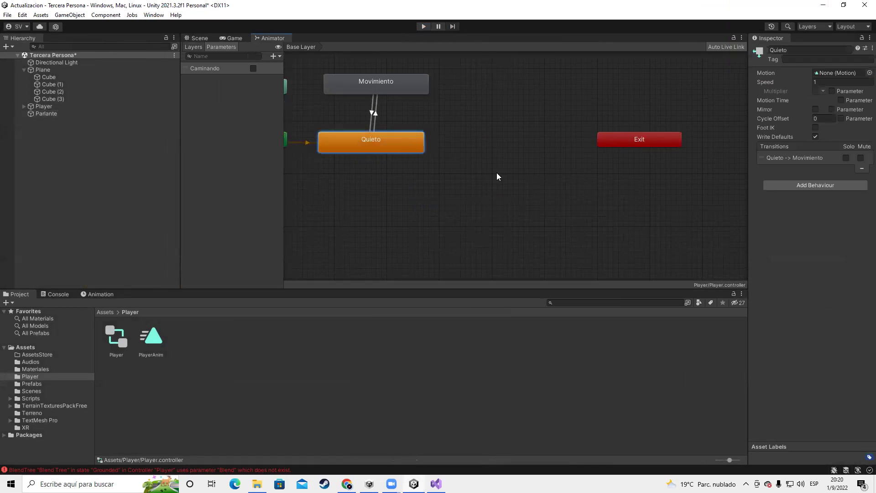
left_click(406, 81)
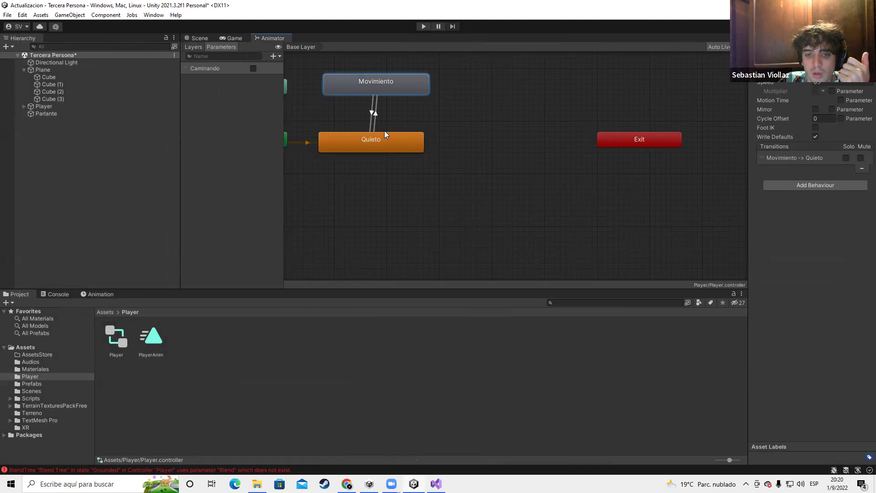
left_click(402, 135)
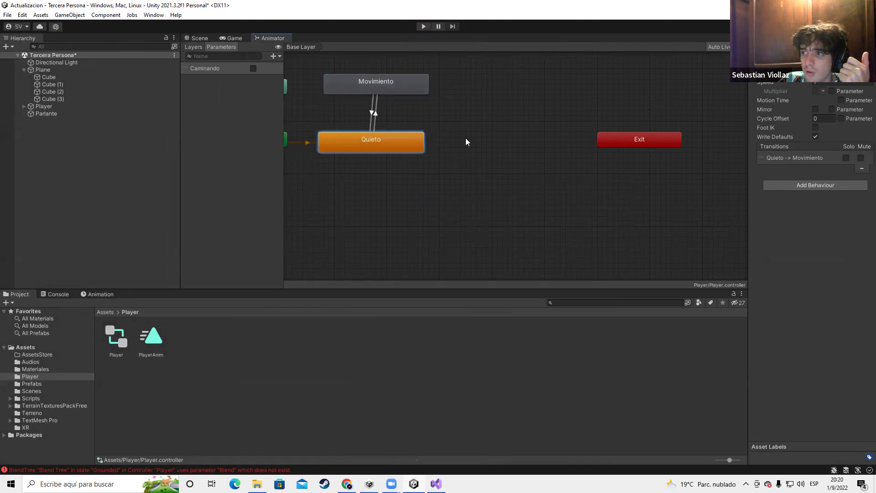
double_click(420, 90)
key("ctrl+s")
left_click(56, 294)
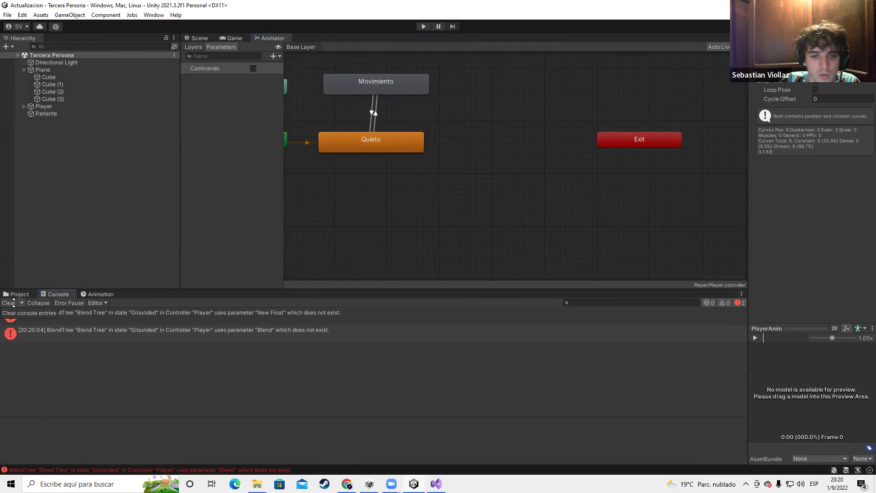
left_click(9, 302)
left_click(18, 294)
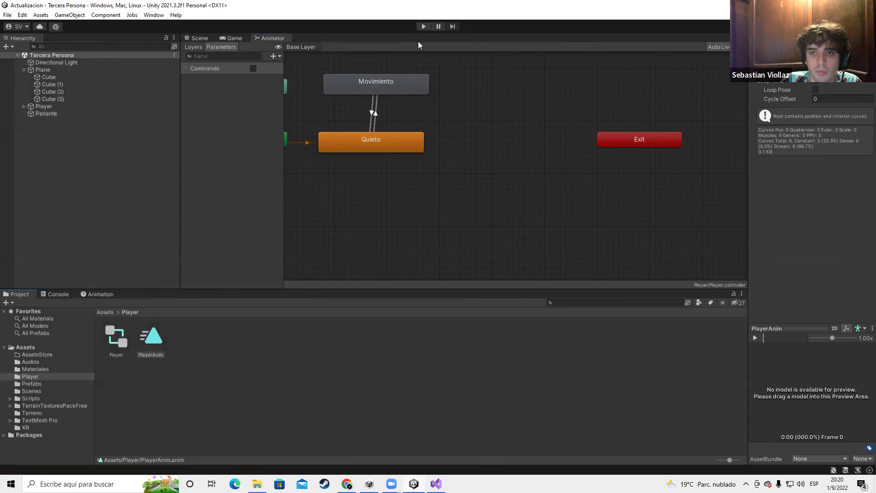
left_click(193, 47)
Select Parlante, widen the Inspector, and drag its Audio Source Spatial Blend to 1 (3D)
left_click(196, 39)
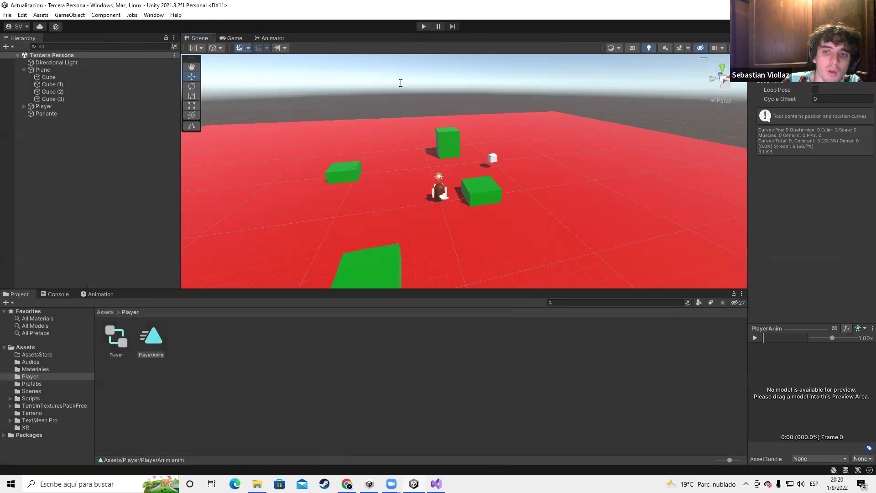
left_click(502, 158)
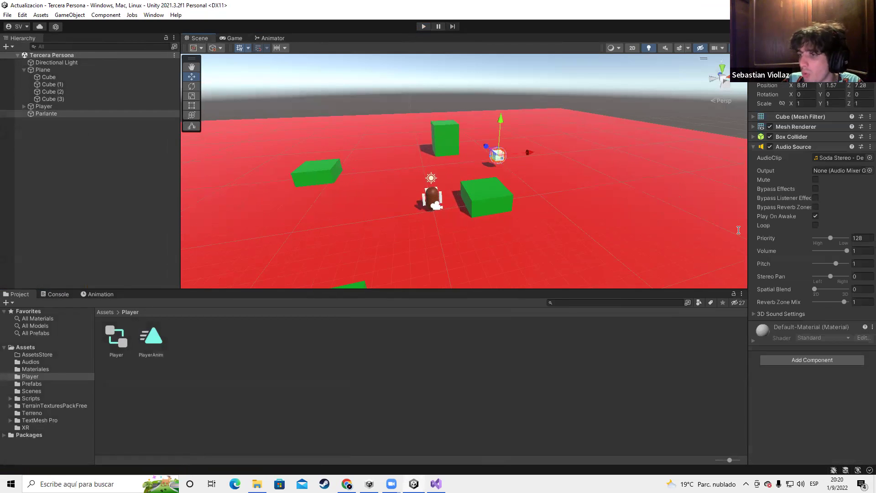
left_click_drag(751, 217, 703, 215)
left_click_drag(518, 198, 512, 201)
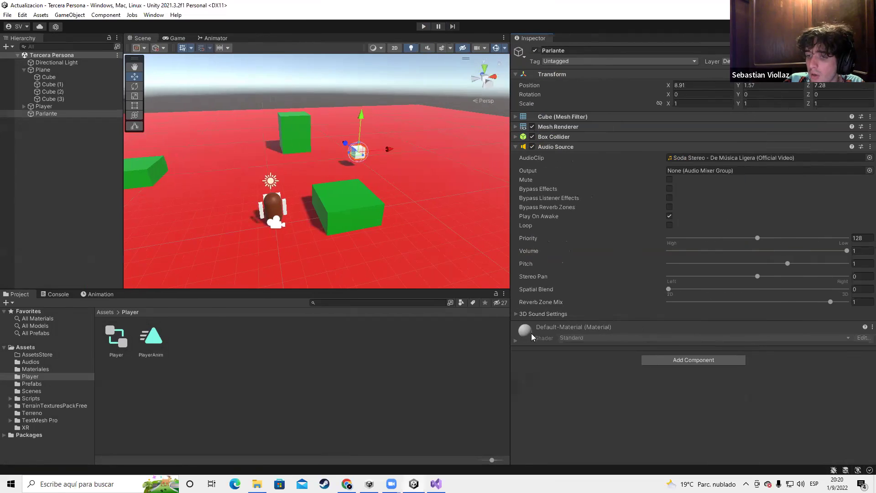
left_click(516, 315)
scroll(569, 227, "down", 6)
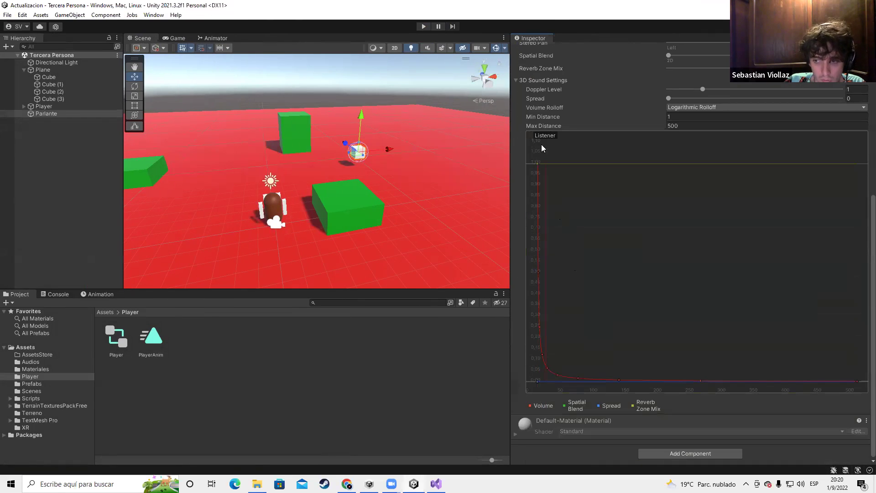
left_click(517, 81)
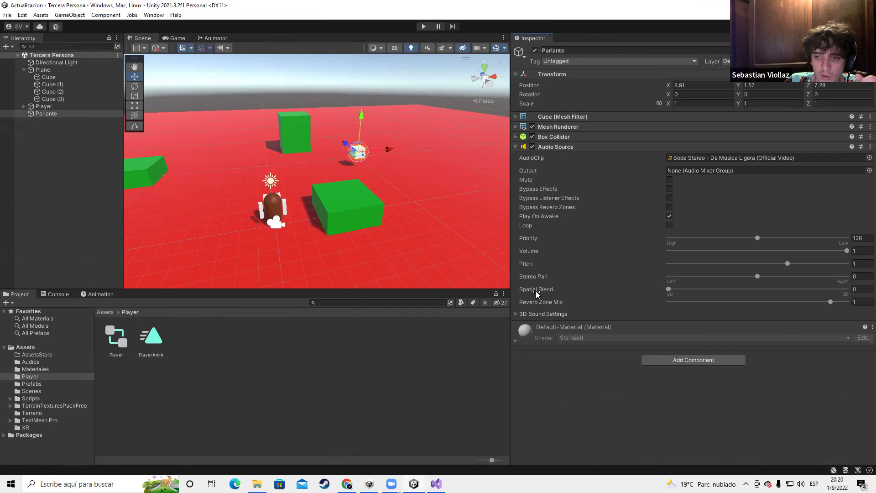
left_click_drag(668, 289, 864, 292)
scroll(405, 172, "up", 3)
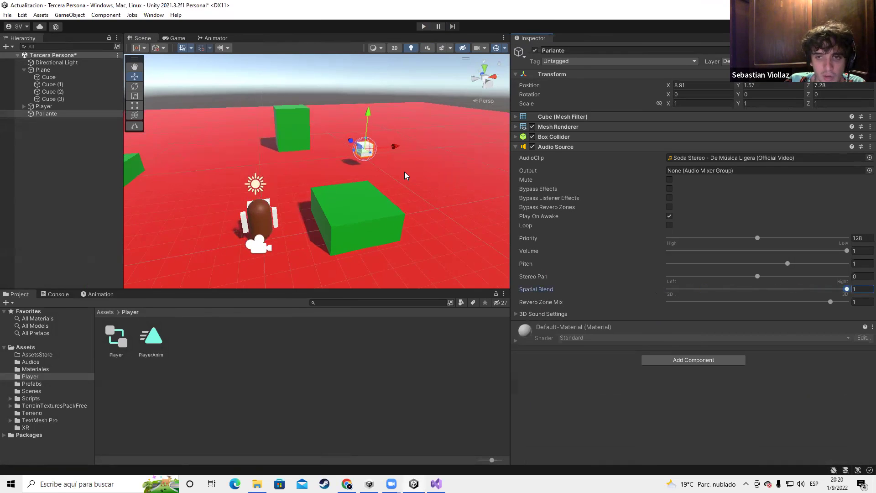
left_click(423, 27)
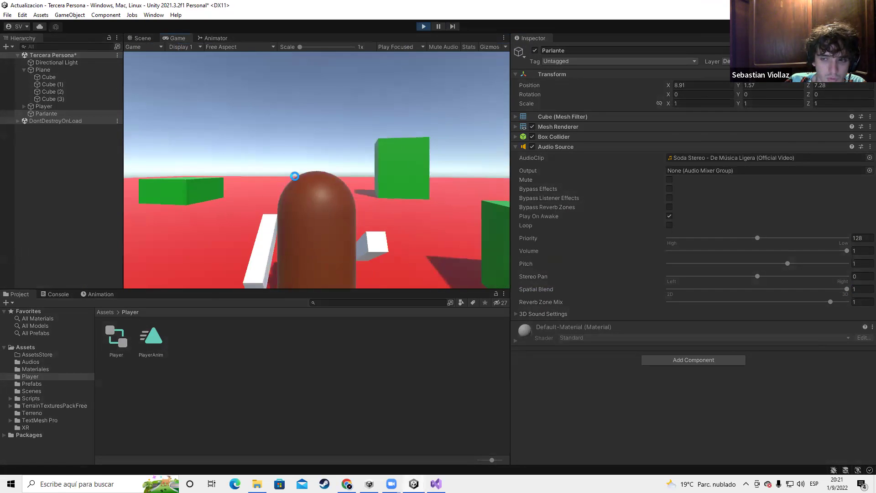
key("a")
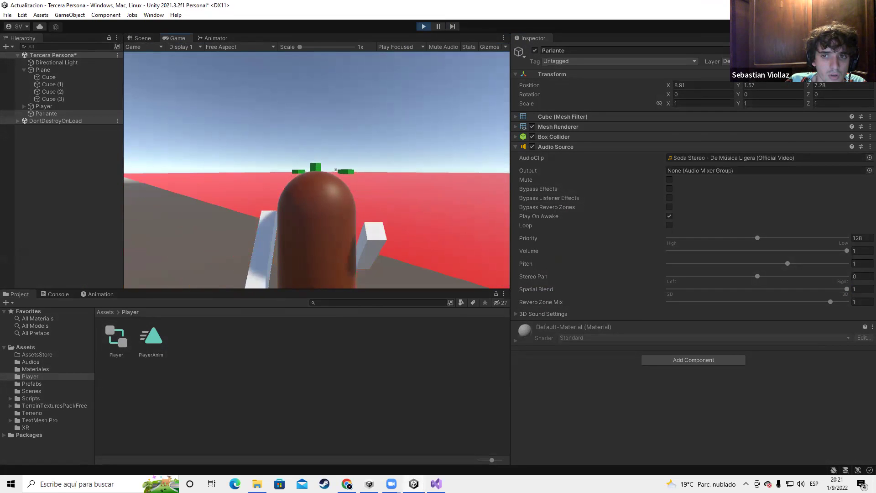
left_click(424, 26)
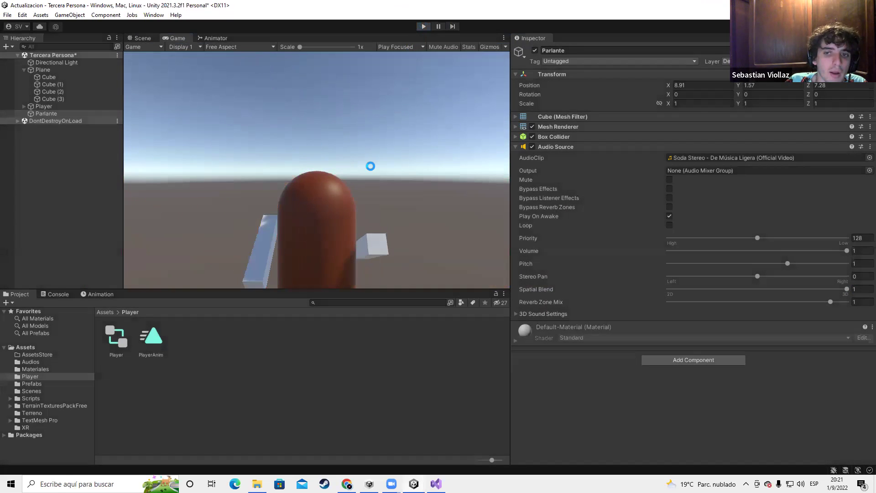
scroll(319, 183, "down", 2)
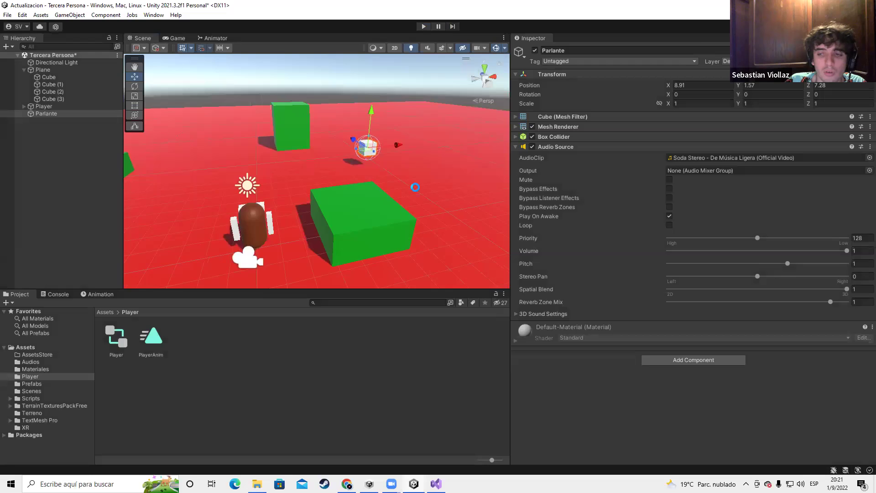
Expand 3D Sound Settings and drag Parlante's range sphere inward, shrinking Max Distance from 500 to about 17.6
left_click(516, 315)
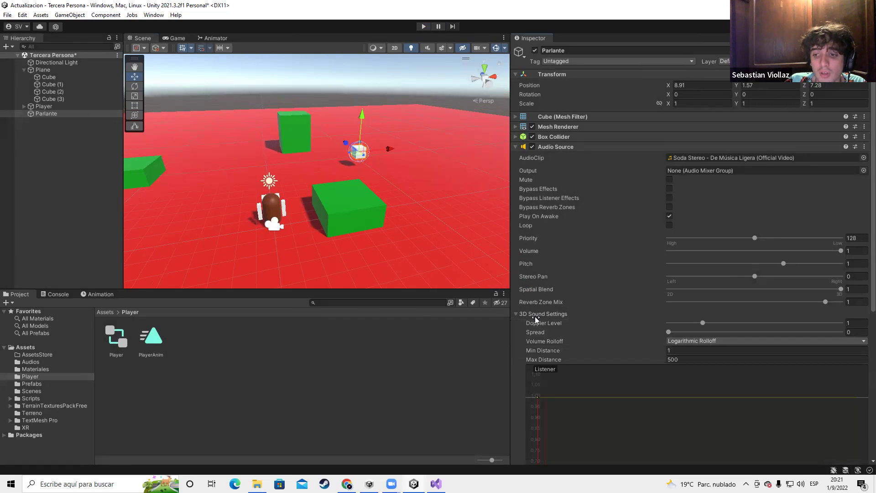
scroll(401, 171, "down", 10)
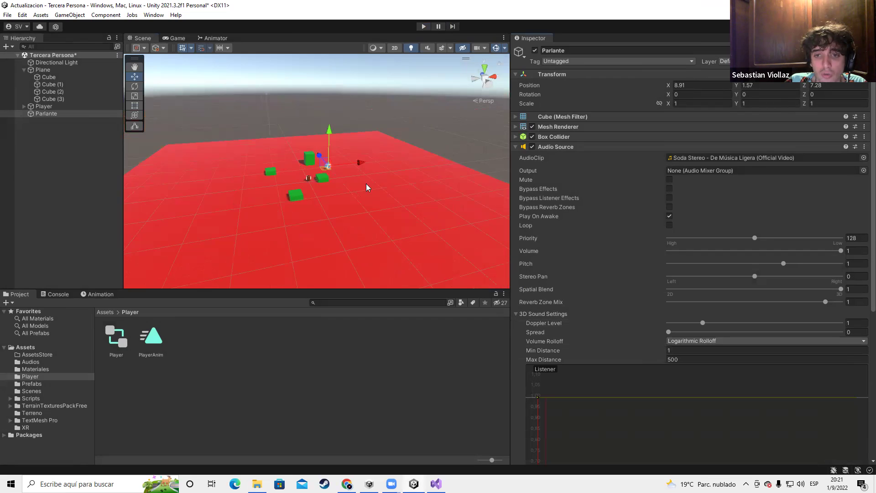
scroll(352, 191, "down", 5)
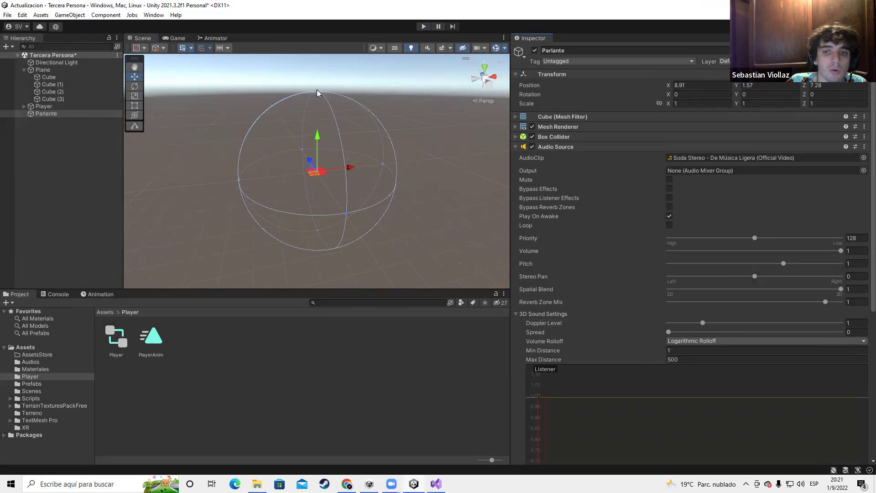
left_click_drag(318, 95, 320, 162)
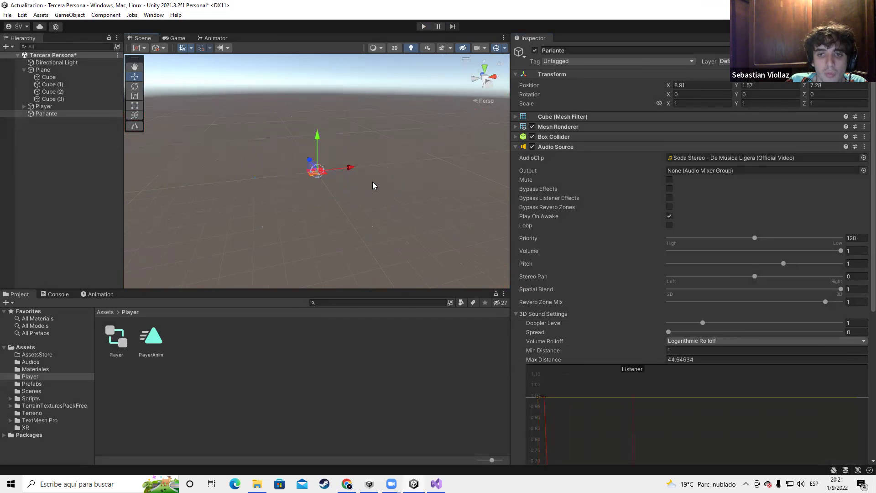
scroll(339, 190, "up", 5)
scroll(337, 194, "down", 8)
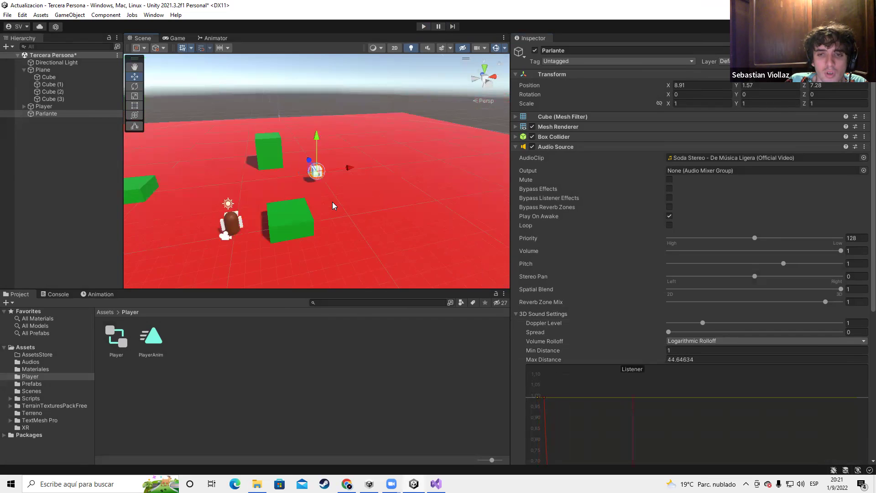
scroll(332, 203, "down", 3)
left_click_drag(318, 59, 323, 160)
scroll(366, 233, "up", 4)
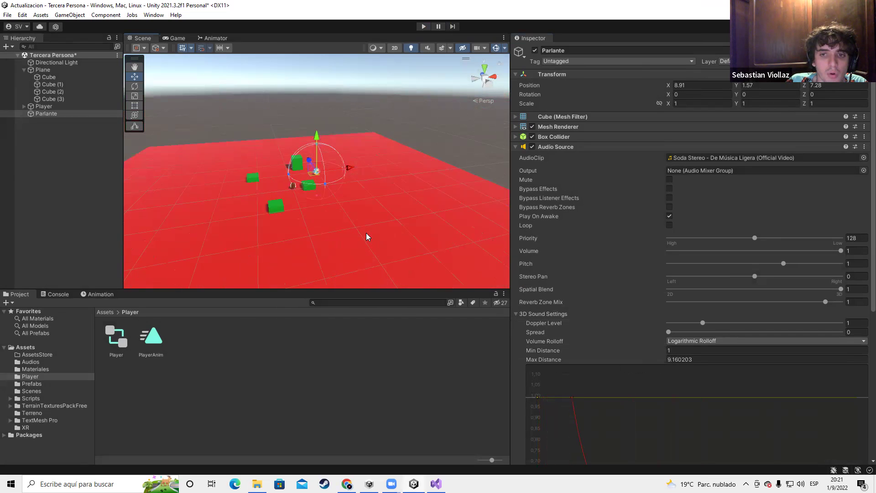
scroll(367, 263, "up", 3)
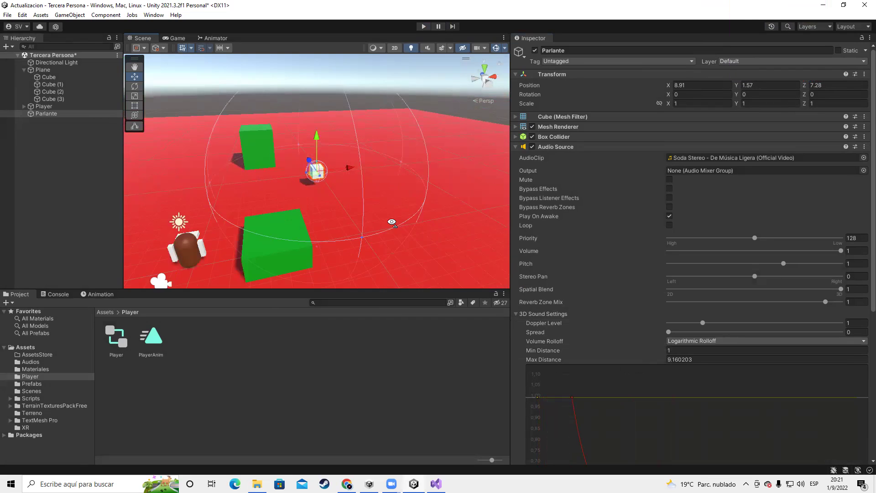
scroll(361, 230, "up", 2)
Orbit and zoom around the speaker cube to inspect its smaller sound range
left_click_drag(361, 229, 382, 164, "alt")
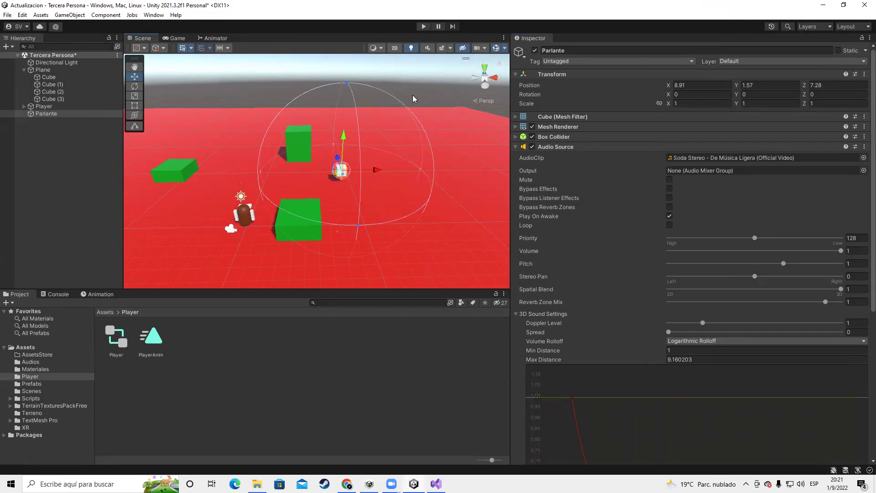
scroll(684, 302, "down", 6)
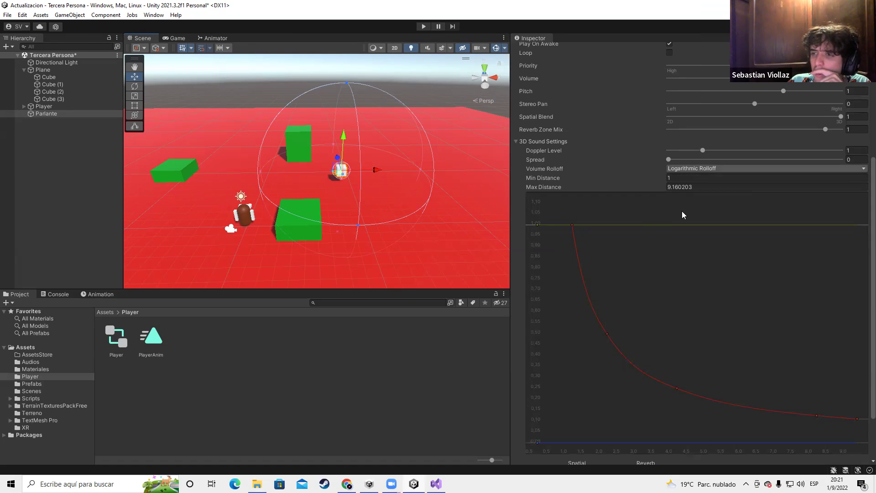
scroll(723, 240, "down", 2)
scroll(375, 165, "up", 3)
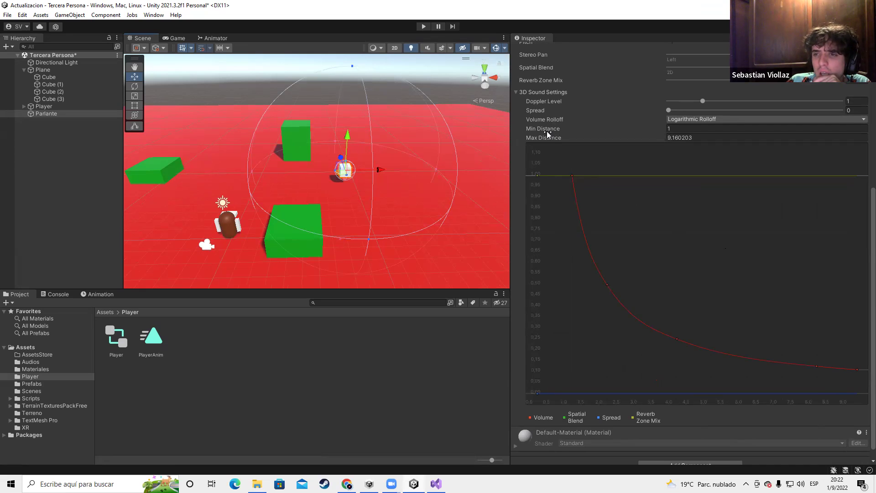
scroll(607, 347, "down", 1)
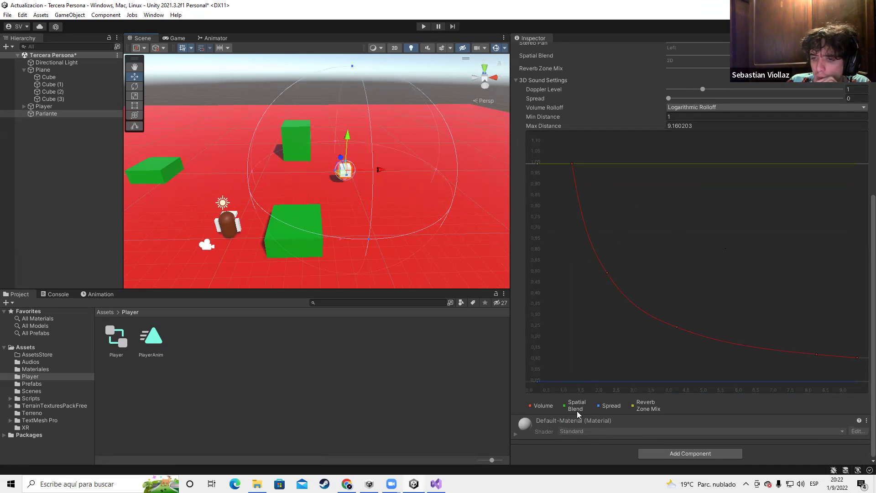
scroll(643, 238, "up", 5)
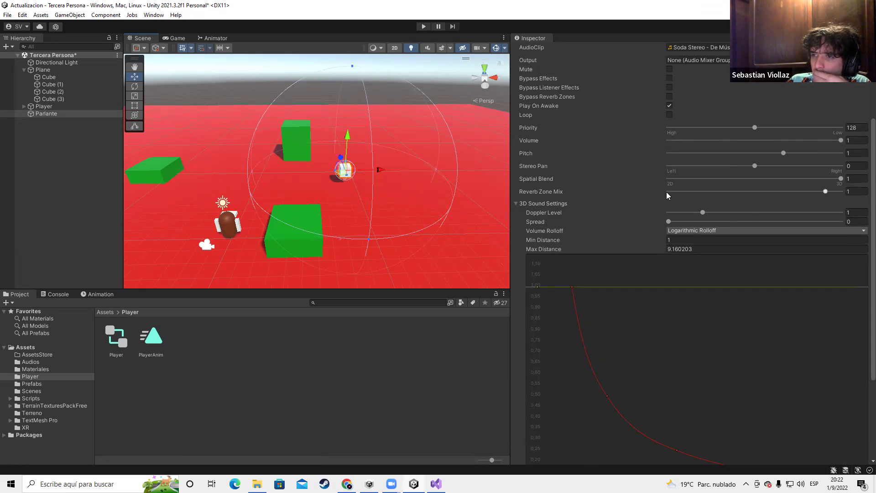
scroll(666, 192, "up", 4)
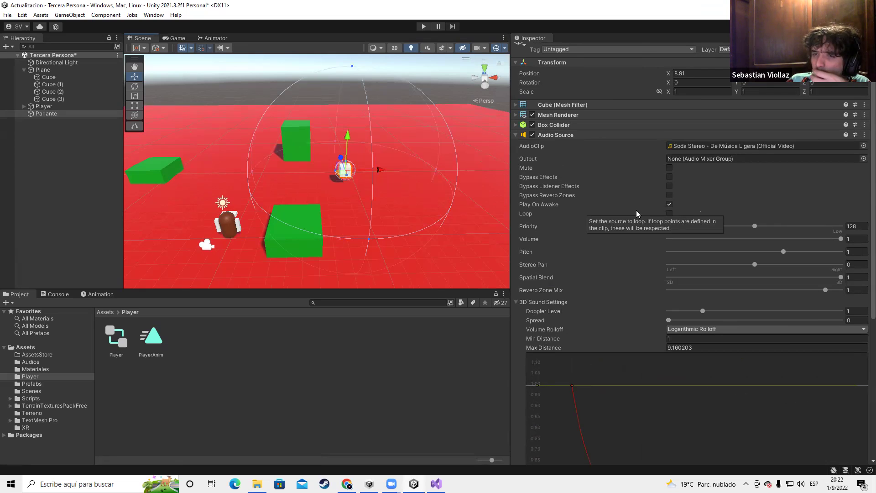
scroll(347, 194, "up", 4)
scroll(346, 197, "up", 1)
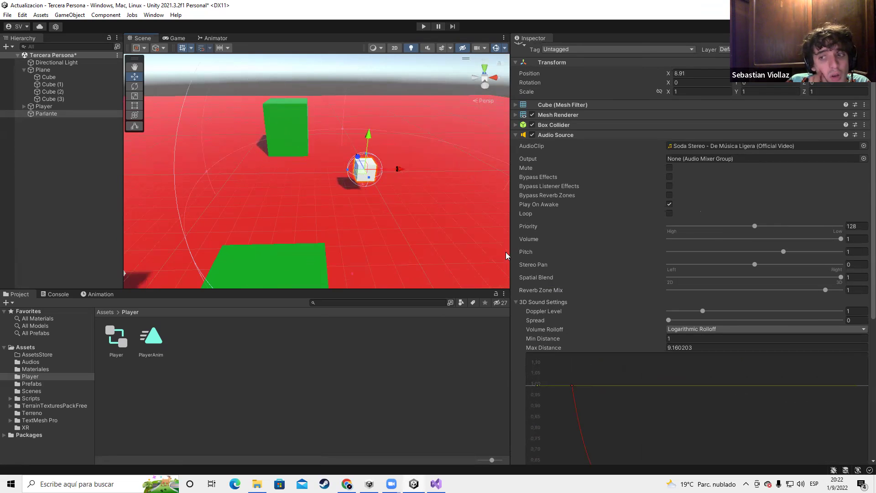
scroll(428, 244, "down", 3)
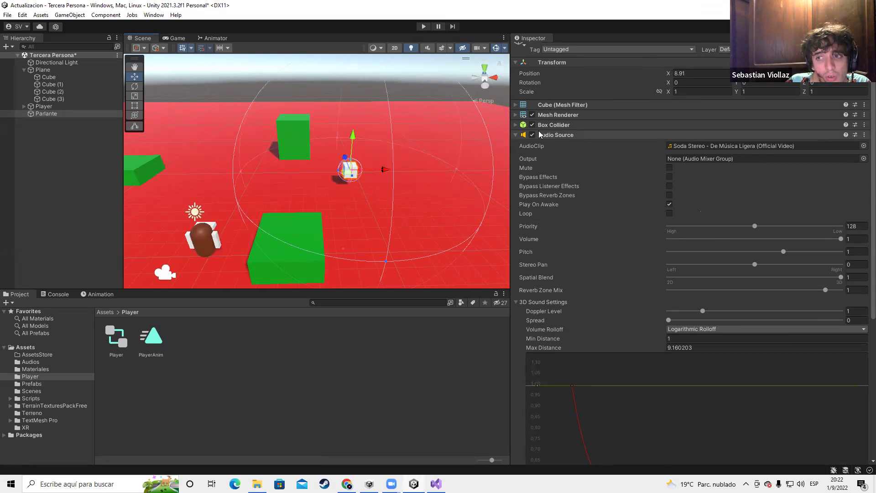
scroll(315, 201, "down", 2)
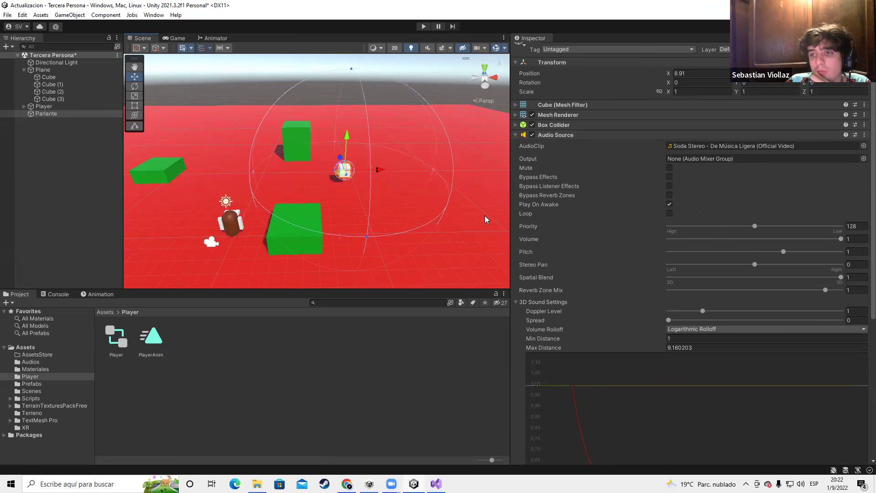
Confirm Volume Rolloff stays on Logarithmic Rolloff
mouse_move(655, 313)
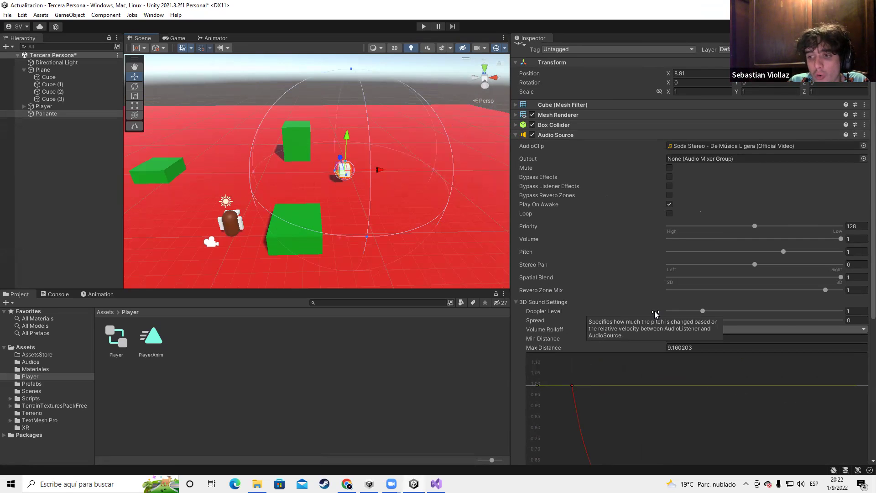
left_click(671, 329)
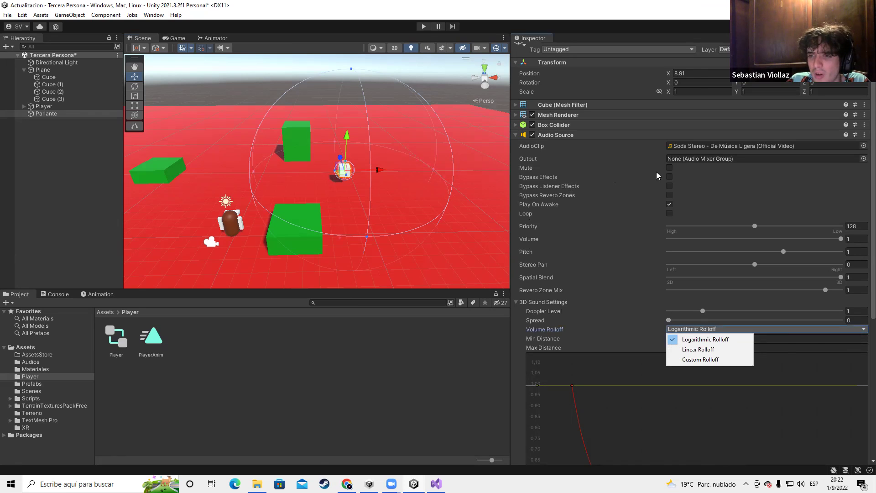
left_click(536, 257)
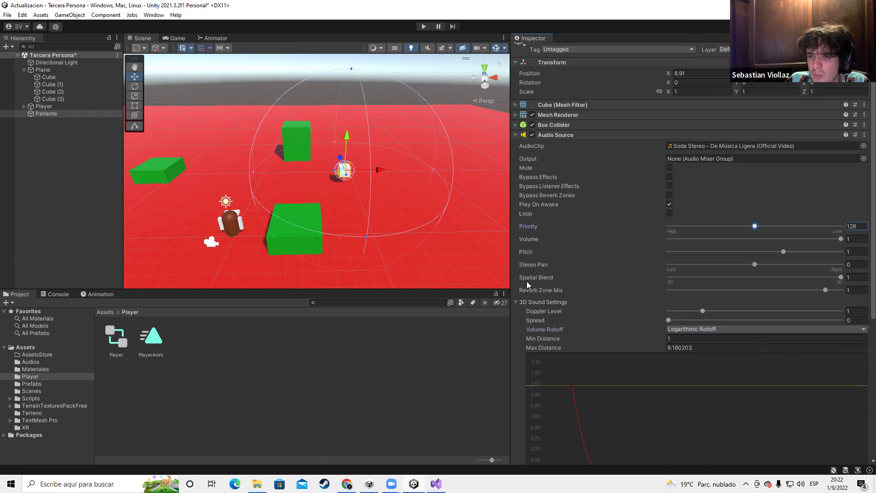
mouse_move(537, 293)
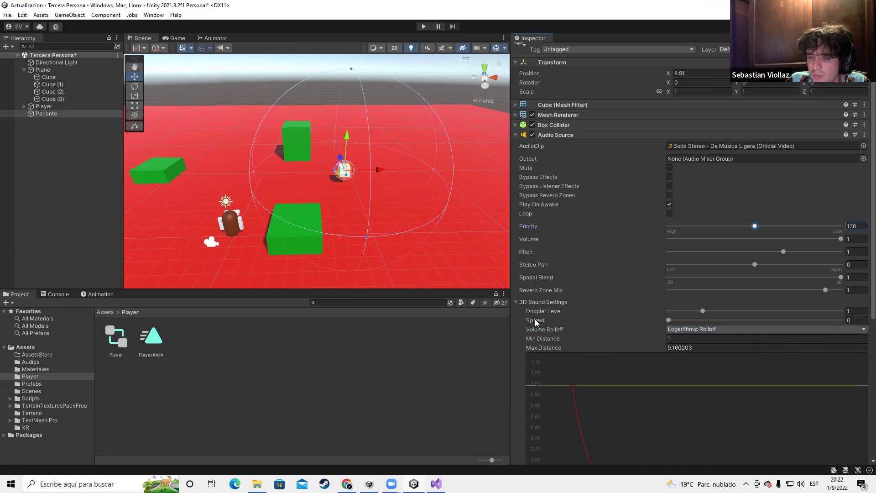
scroll(631, 390, "down", 8)
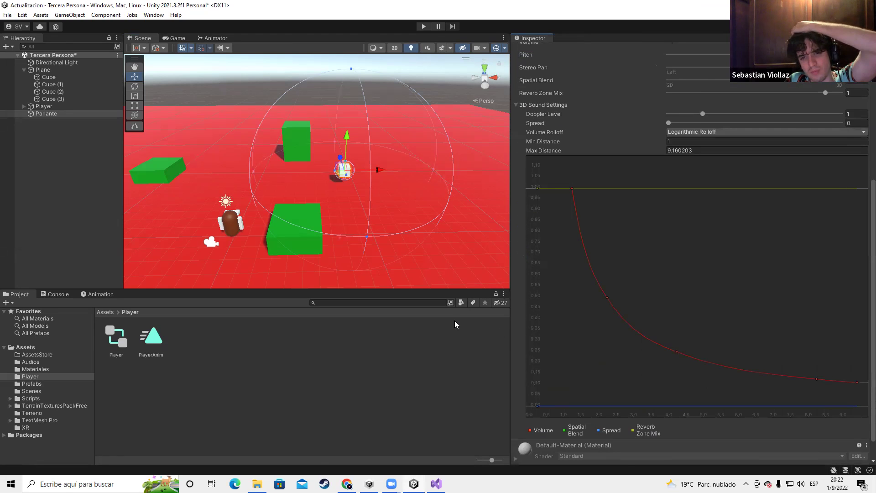
Scale Cube (2) along Z into a long green wall, then select Parlante and play the game
left_click(294, 152)
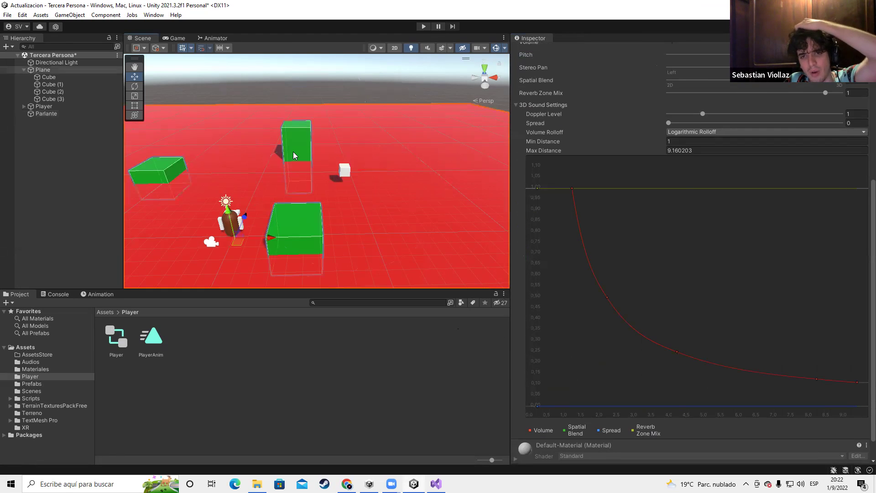
scroll(311, 166, "up", 2)
key("e")
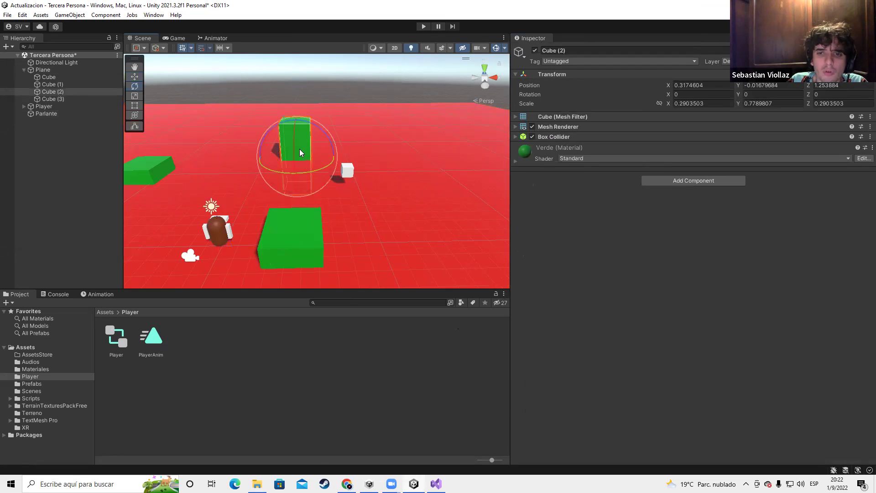
key("r")
left_click_drag(299, 145, 302, 69)
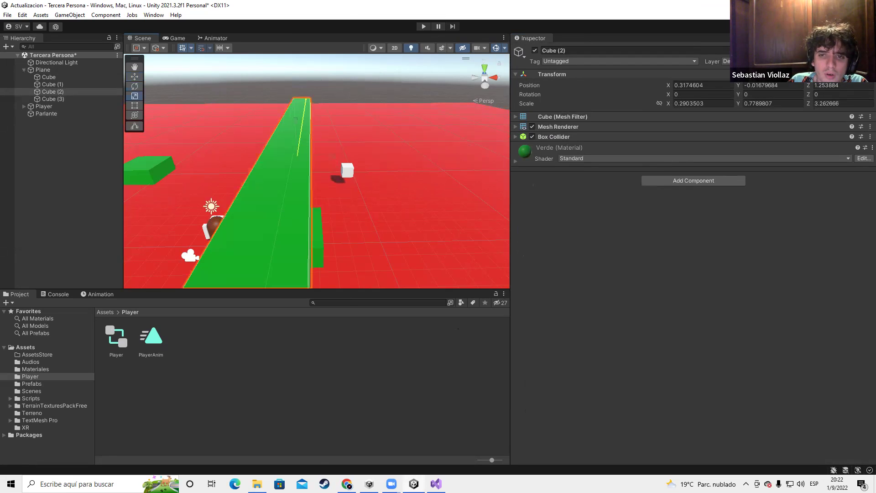
left_click(348, 173)
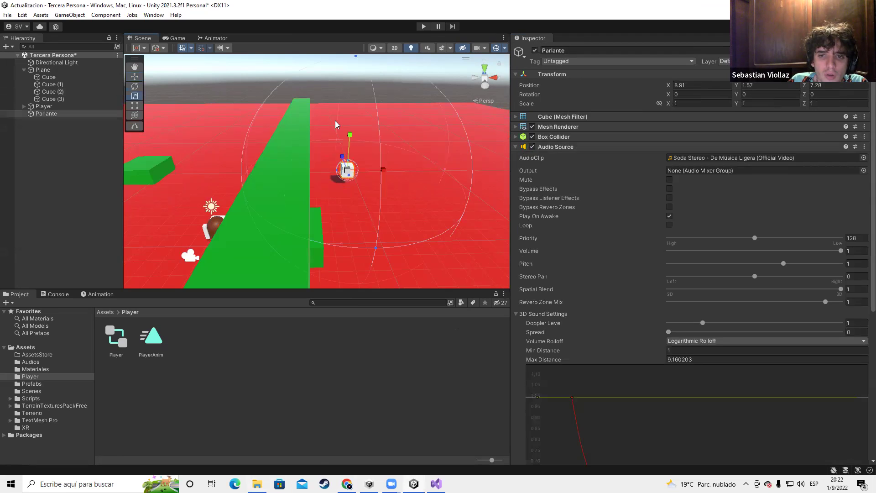
left_click(423, 26)
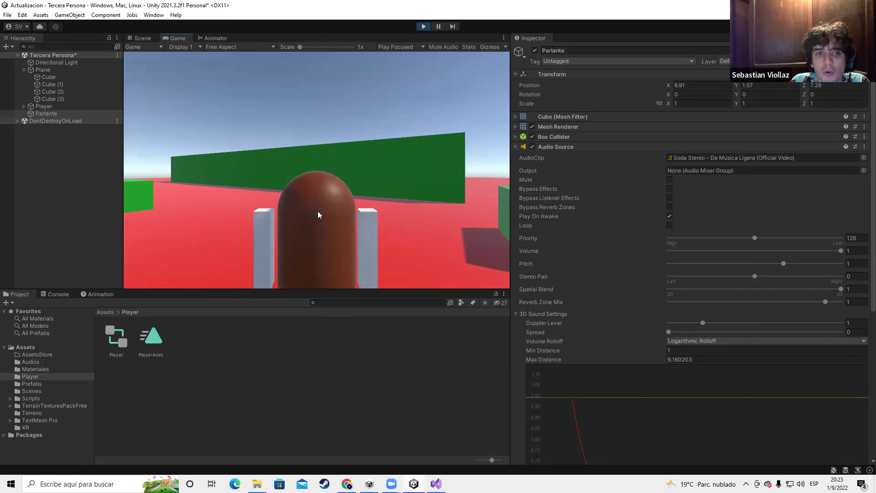
Stop the game and drag Parlante's range sphere to shrink Max Distance to about 5.44
left_click(425, 26)
scroll(751, 338, "down", 5)
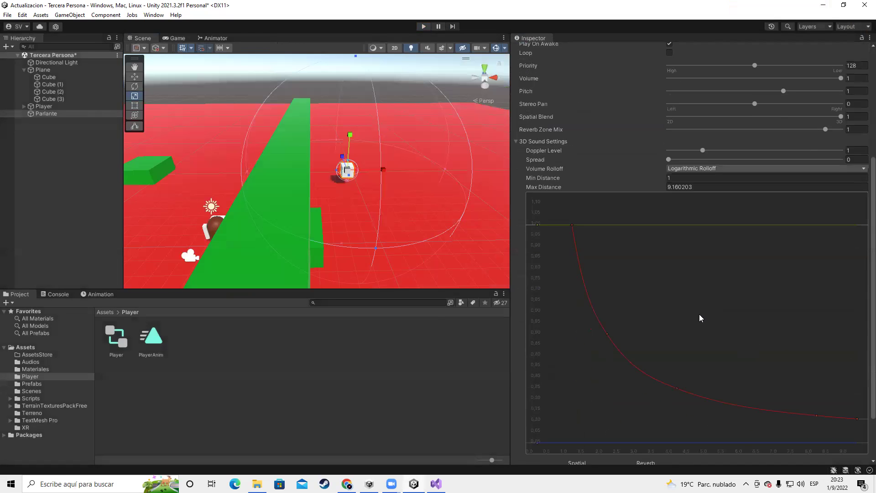
scroll(654, 356, "down", 2)
scroll(653, 349, "up", 8)
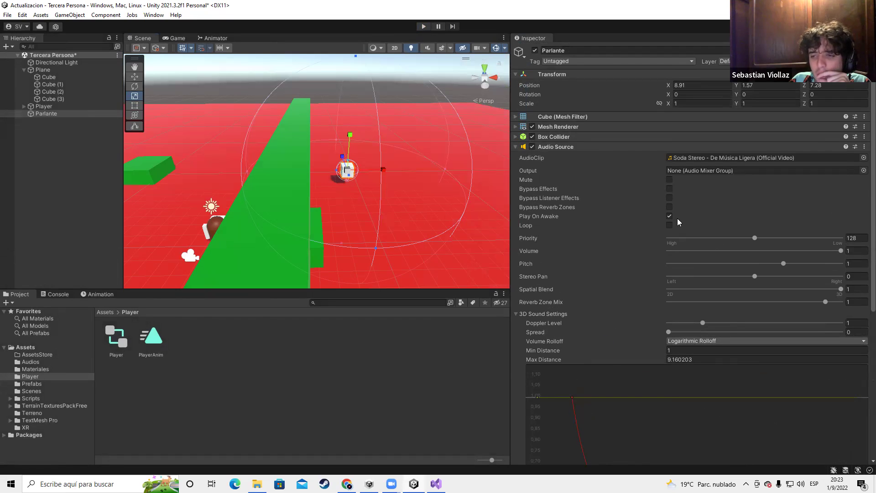
scroll(410, 218, "up", 5)
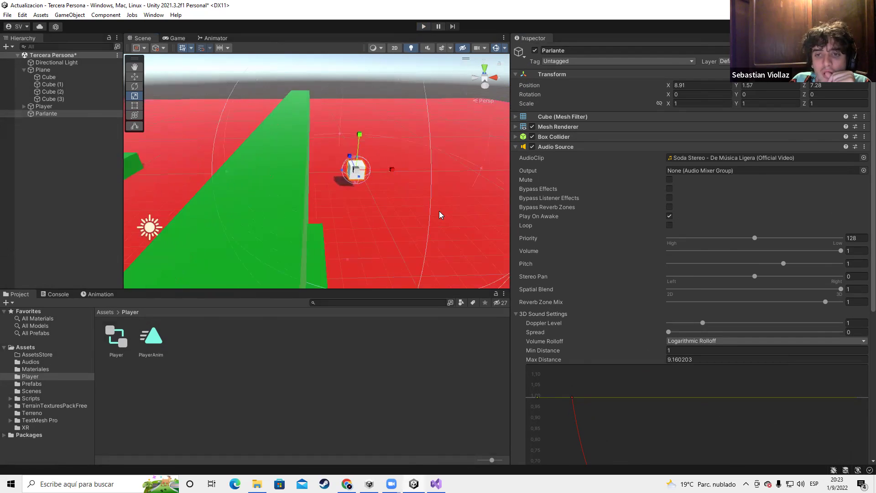
left_click_drag(375, 209, 262, 149, "alt")
left_click_drag(430, 197, 653, 262, "alt")
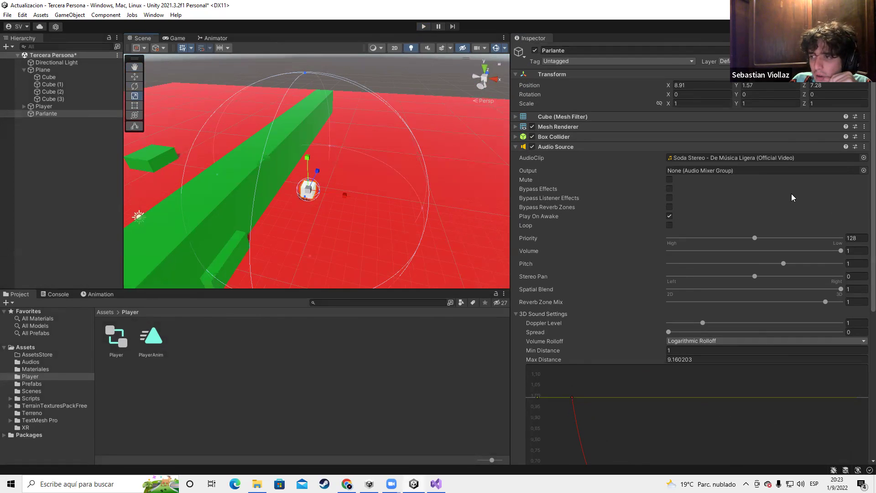
scroll(386, 195, "down", 2)
left_click_drag(306, 82, 312, 136)
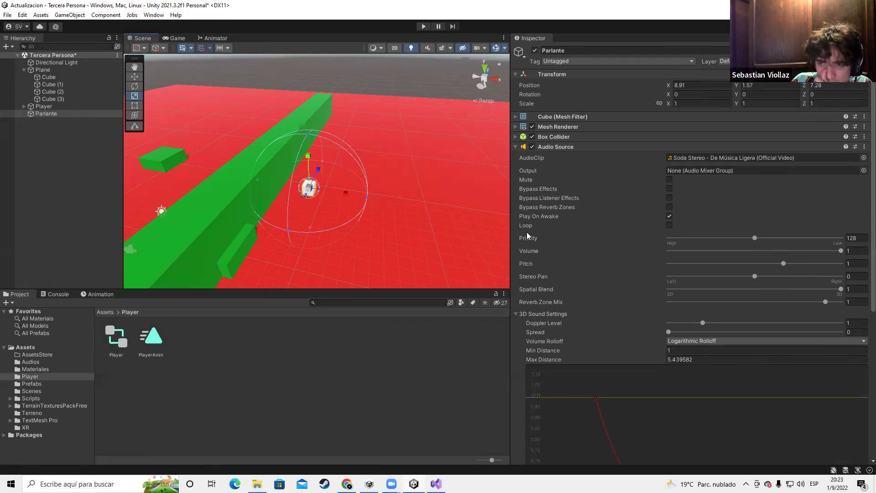
Keep Volume Rolloff on Logarithmic and collapse then re-expand the Audio Source settings
scroll(546, 355, "down", 4)
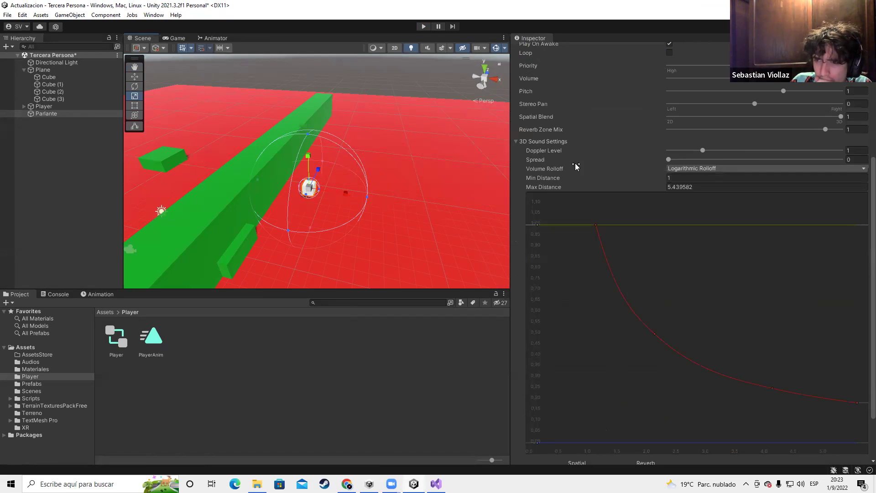
left_click(698, 168)
left_click(568, 159)
scroll(618, 383, "down", 2)
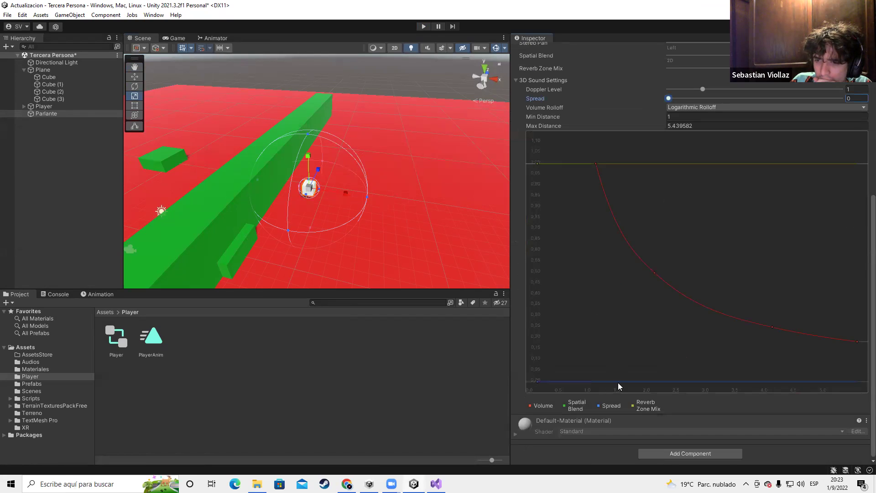
scroll(676, 310, "up", 5)
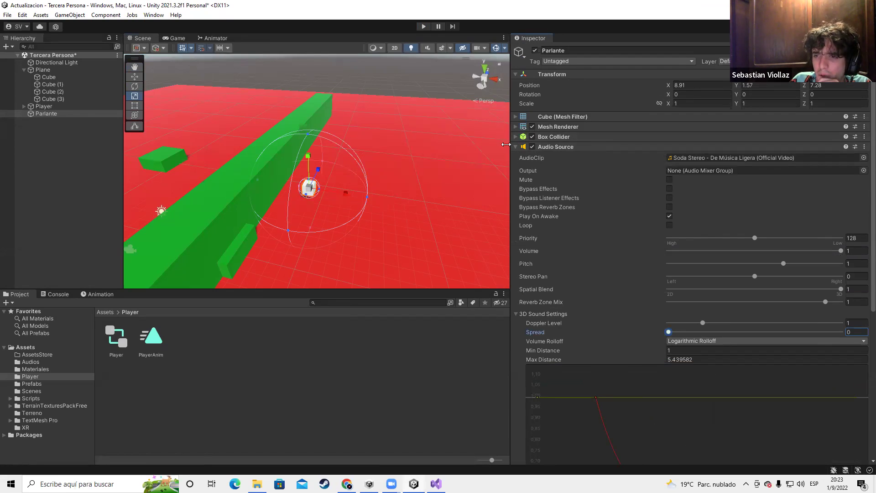
left_click(575, 146)
left_click(516, 147)
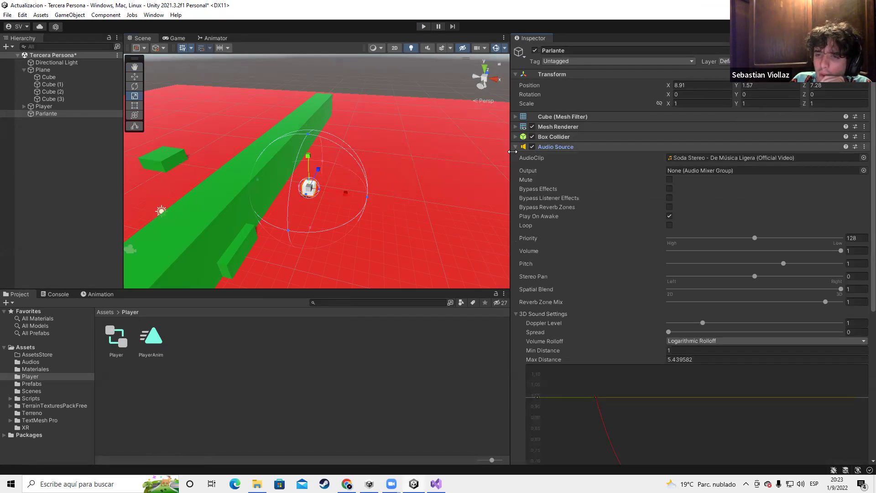
scroll(237, 216, "down", 2)
Shrink Cube (2) back into a block, then enlarge Parlante's Min Distance sphere to about 4.14
left_click(260, 207)
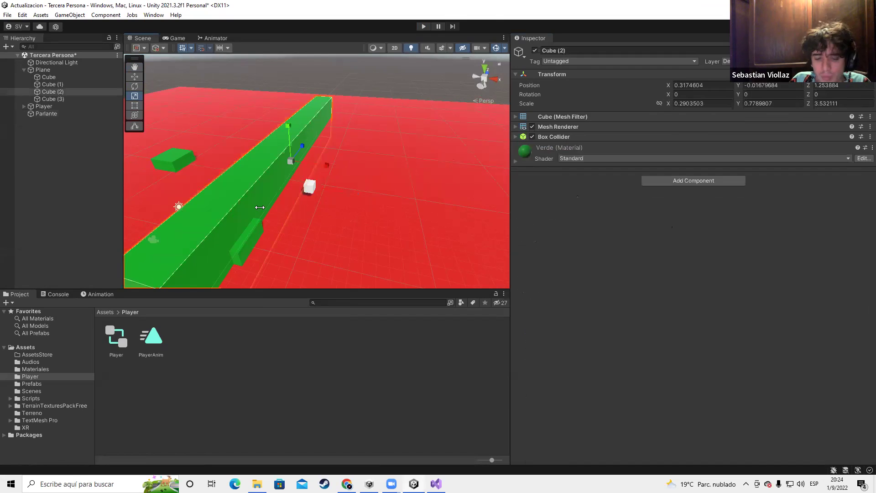
left_click_drag(303, 145, 294, 153)
left_click(310, 186)
scroll(338, 205, "up", 3)
scroll(338, 200, "down", 3)
scroll(337, 194, "up", 5)
scroll(332, 194, "up", 3)
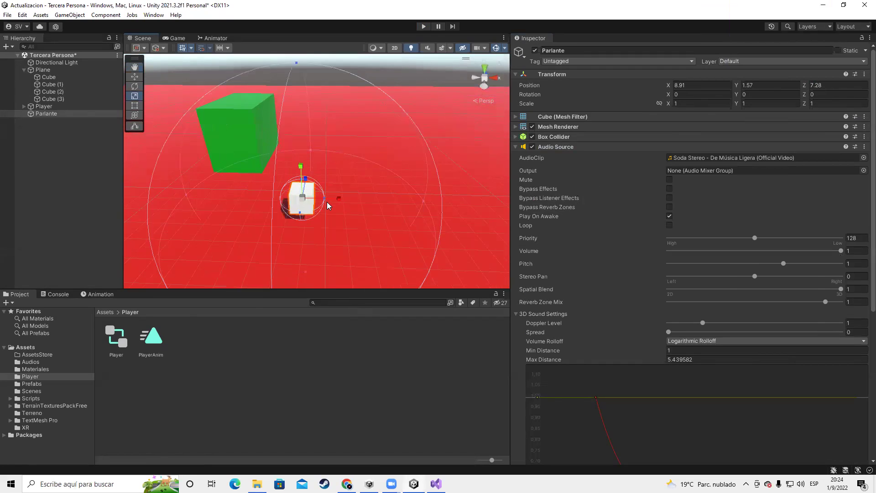
left_click_drag(297, 228, 277, 340)
scroll(758, 352, "down", 6)
scroll(757, 353, "down", 2)
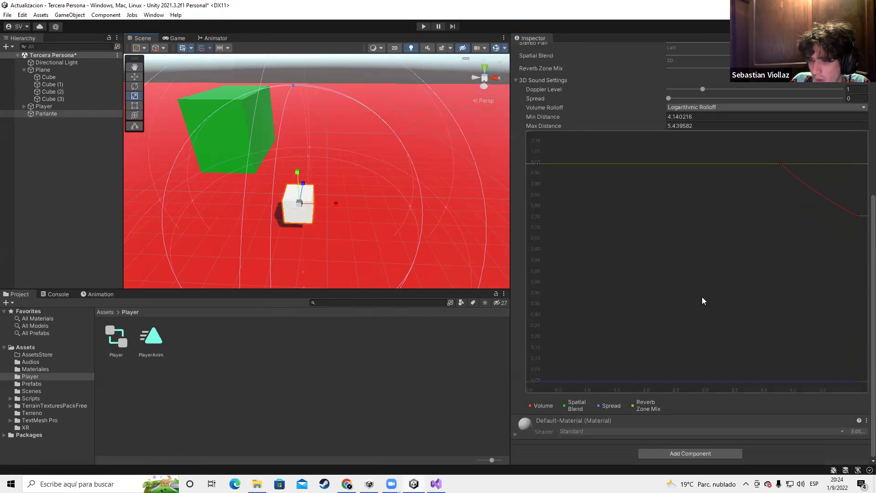
Try adjusting Spread and Doppler Level, leaving Spread at 0 and Doppler Level at 1
right_click_drag(287, 171, 493, 164)
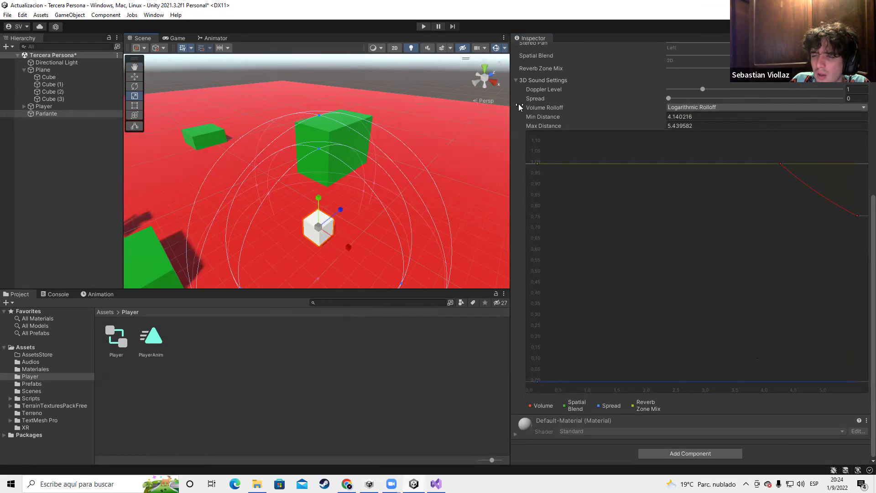
scroll(480, 130, "down", 5)
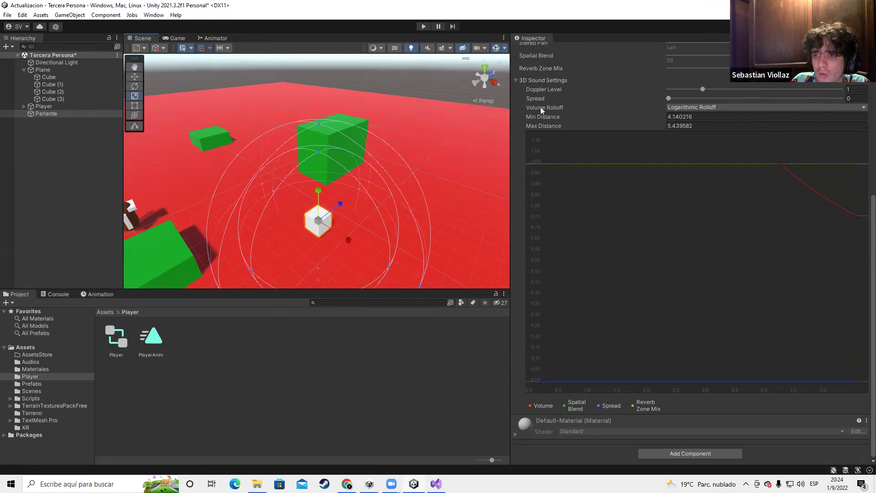
left_click_drag(539, 100, 568, 106)
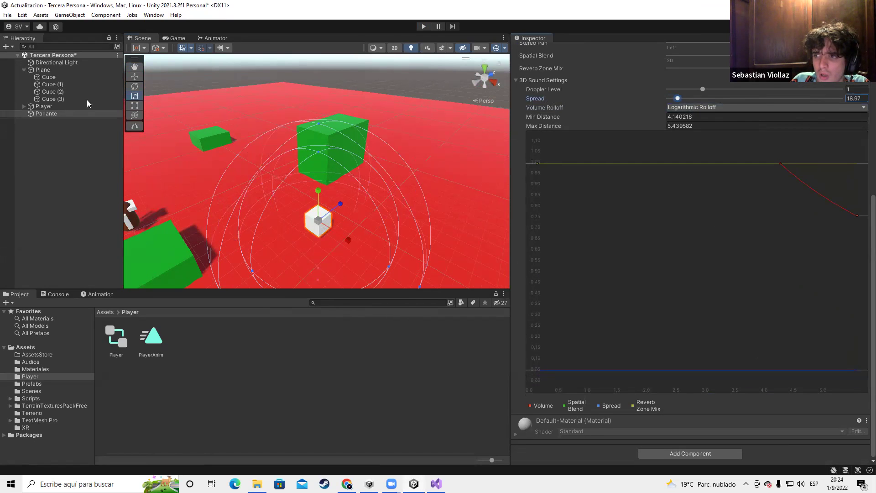
key("ctrl+z")
scroll(336, 141, "down", 3)
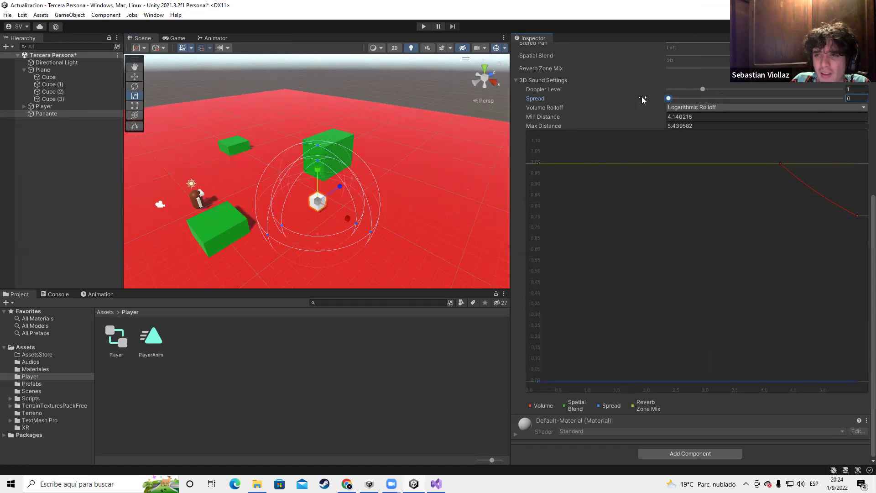
left_click_drag(702, 91, 706, 182)
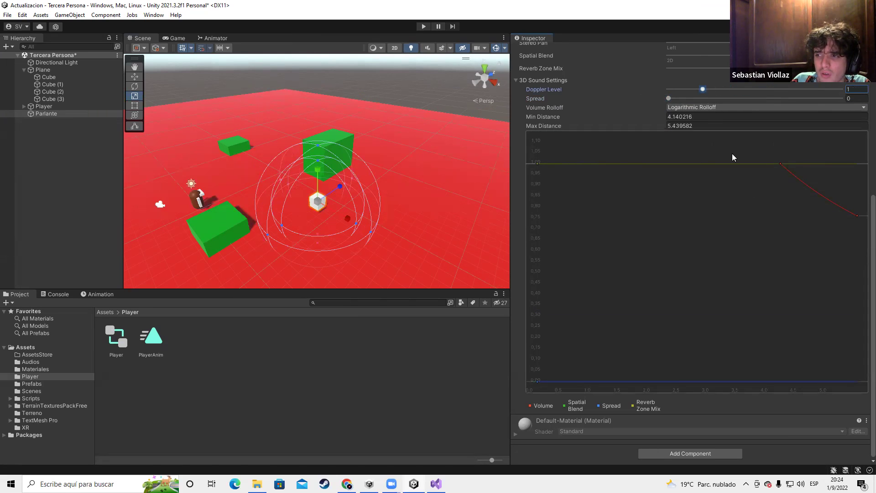
left_click(543, 160)
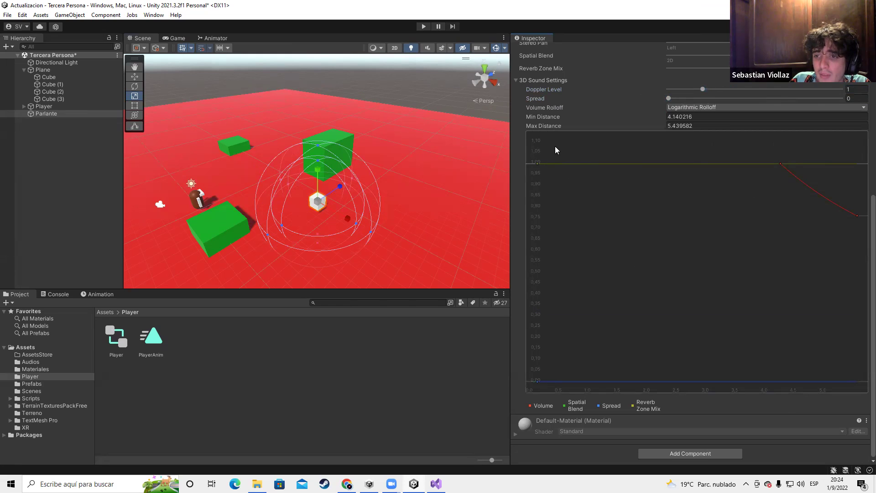
Narrow the Inspector, reshape the rolloff curve, and set Volume Rolloff to Linear Rolloff
left_click_drag(511, 130, 628, 130)
left_click_drag(810, 245, 688, 301)
left_click(749, 195)
left_click(766, 215)
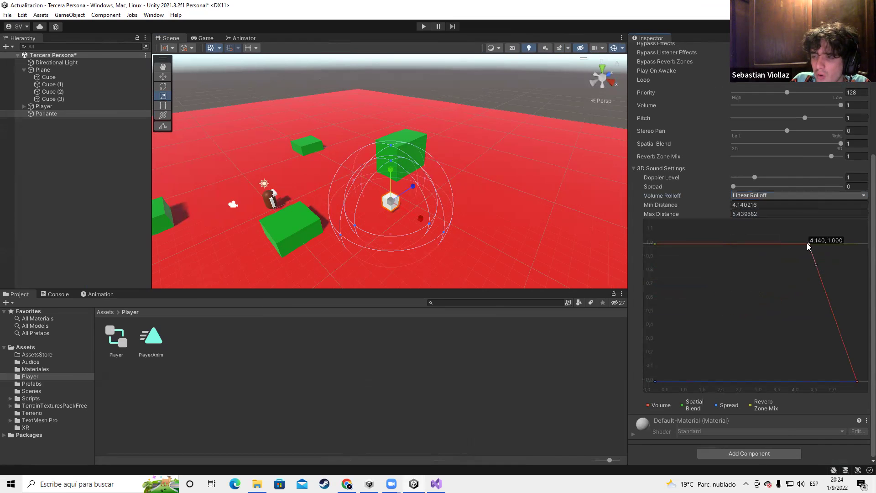
left_click(52, 71)
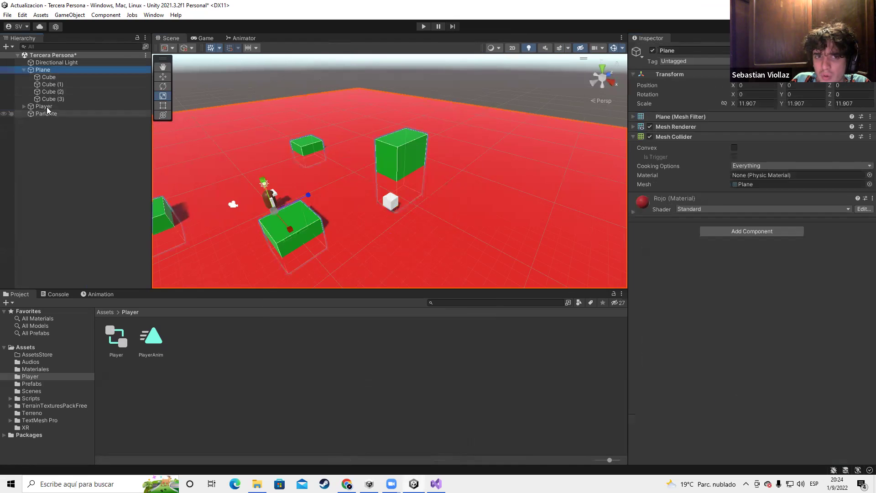
left_click(46, 106)
left_click_drag(228, 209, 341, 199)
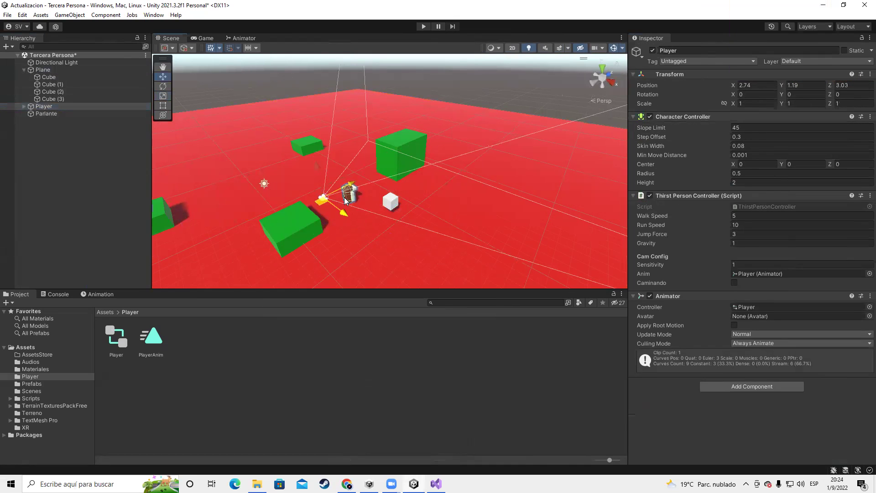
left_click(46, 114)
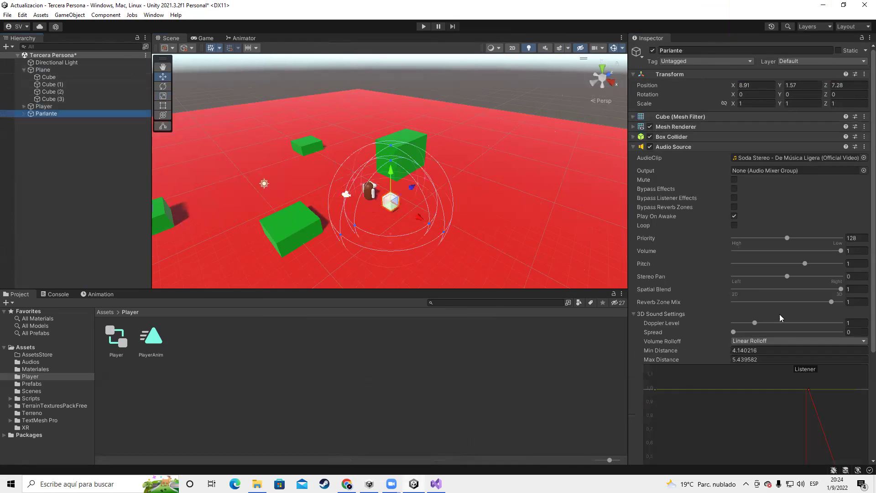
scroll(779, 320, "down", 10)
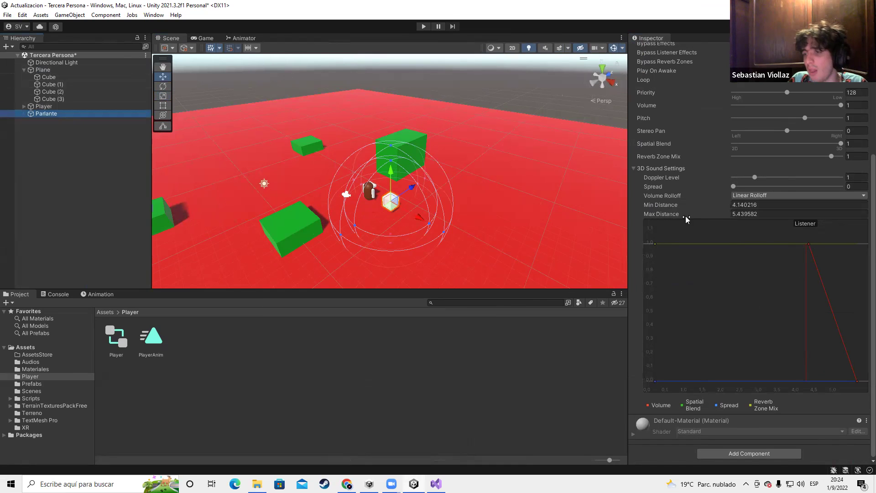
left_click(44, 106)
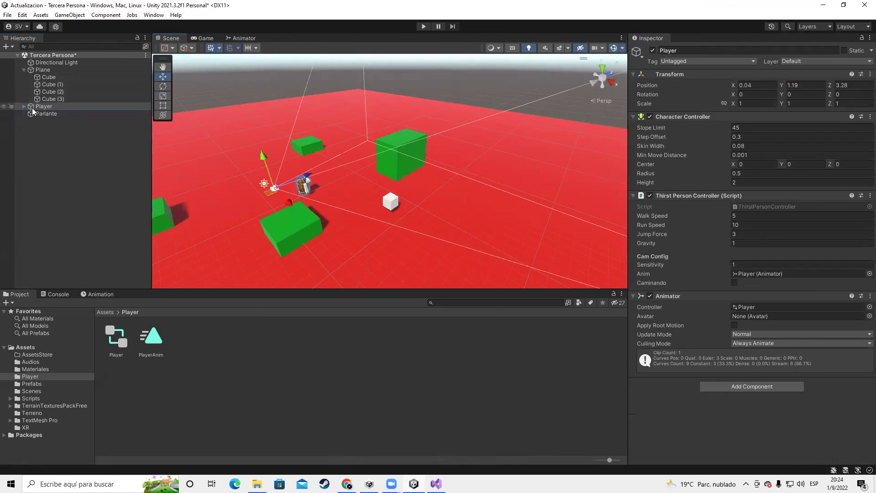
left_click(46, 113)
scroll(744, 174, "down", 5)
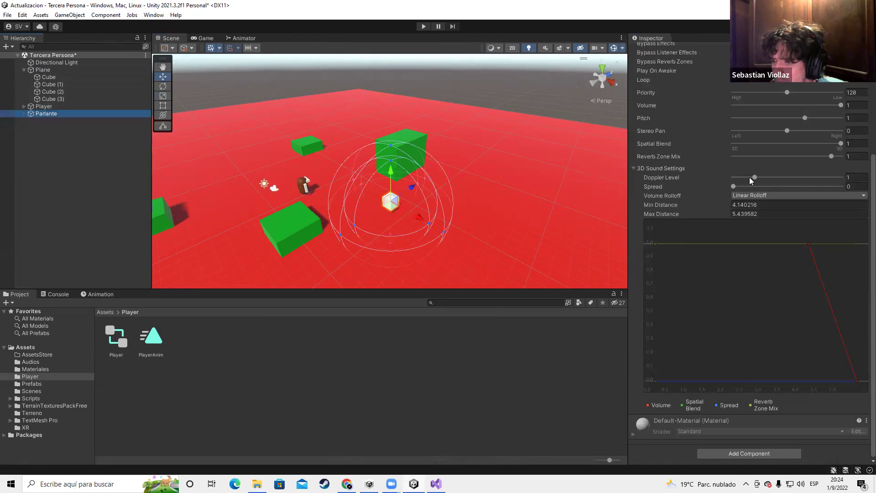
left_click(762, 204)
type("1")
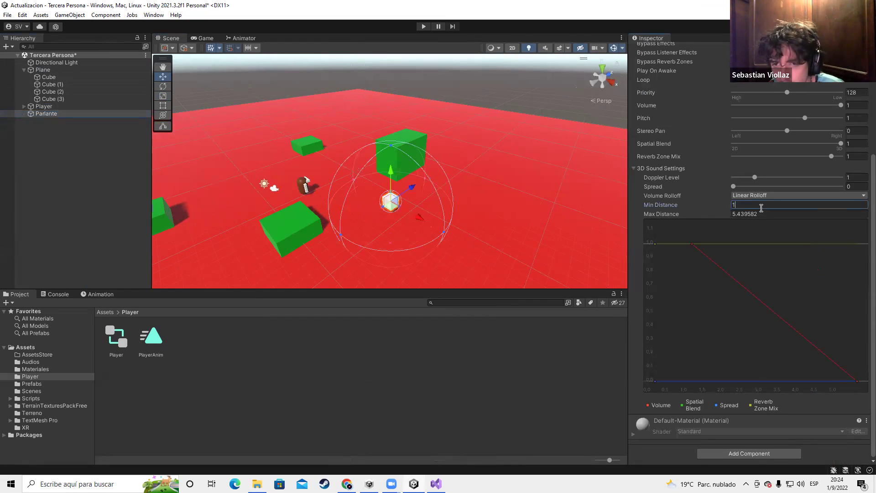
left_click(759, 213)
type("1")
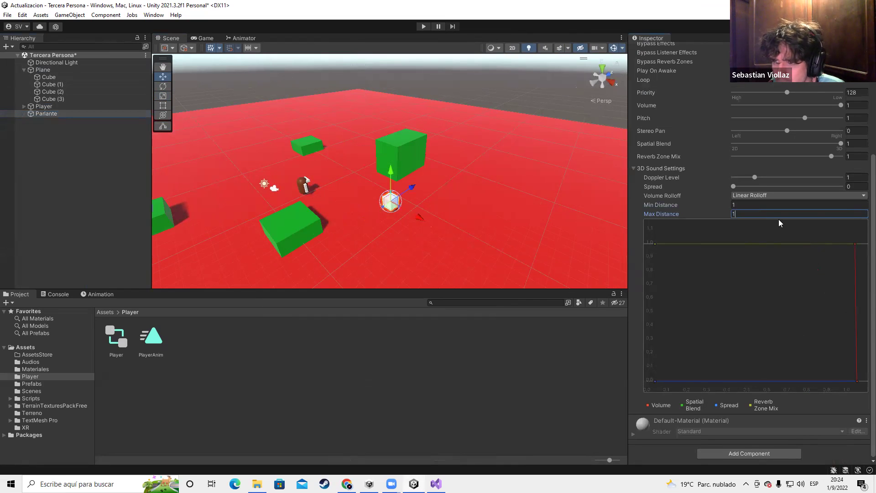
key("BackSpace")
type("5")
left_click(697, 248)
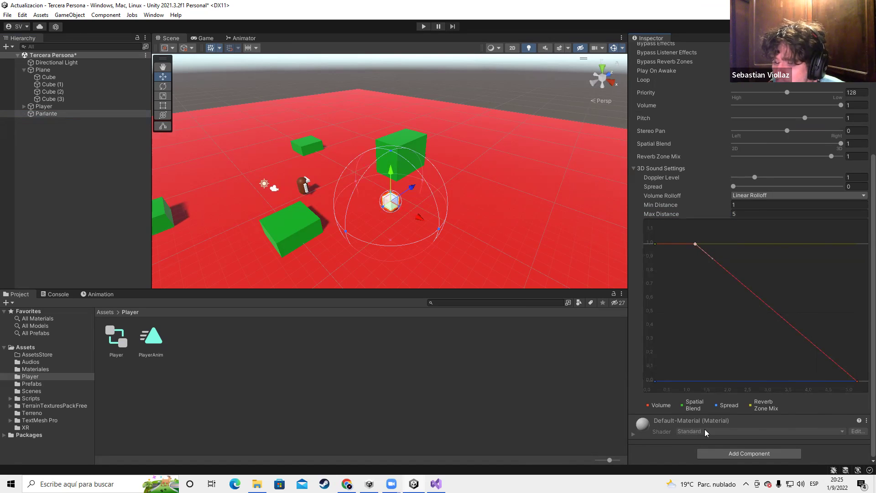
left_click_drag(627, 300, 413, 299)
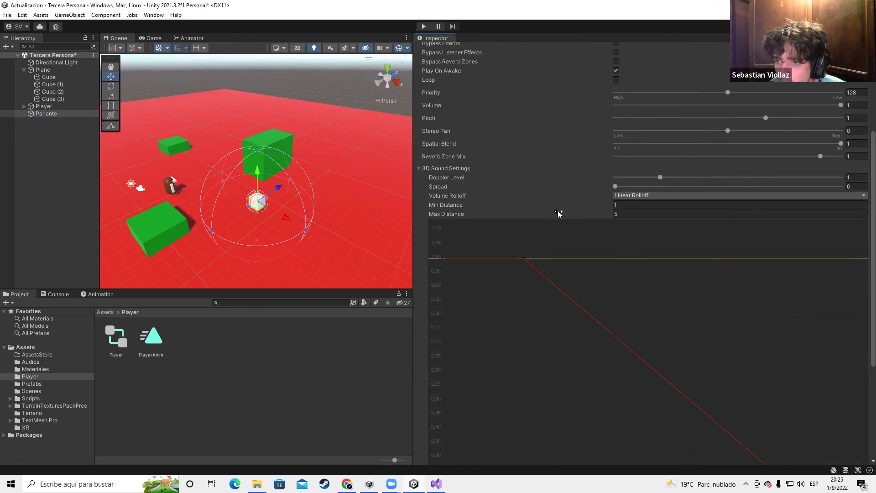
scroll(846, 204, "down", 2)
left_click_drag(414, 183, 659, 182)
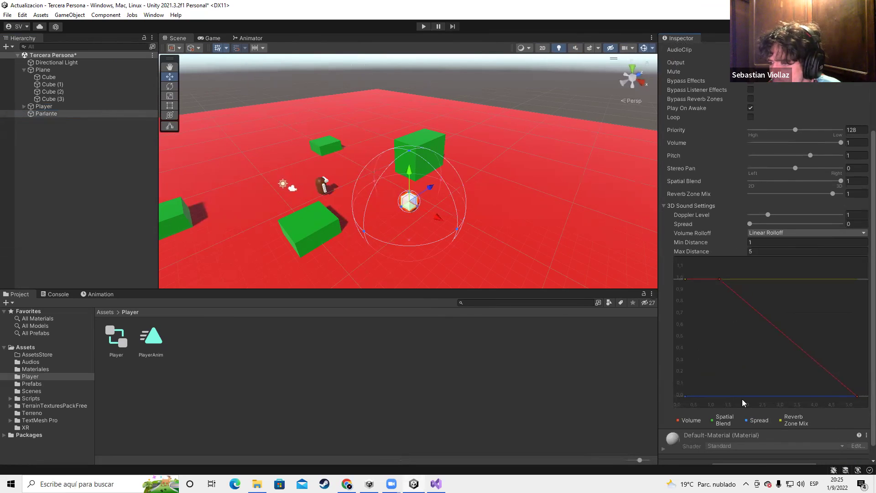
left_click_drag(717, 278, 714, 322)
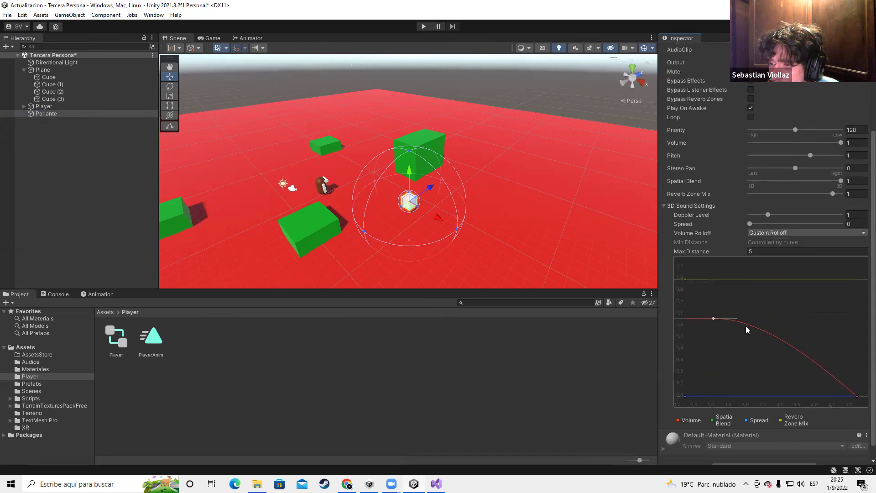
left_click(780, 338)
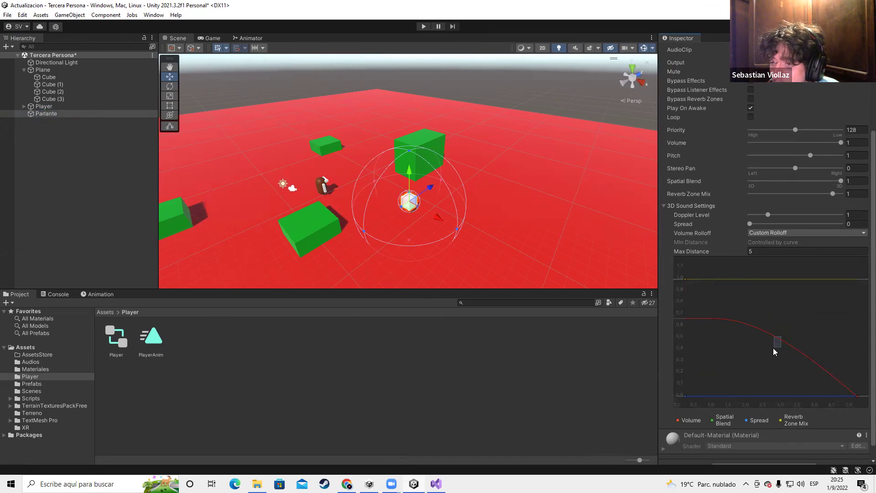
left_click_drag(715, 317, 720, 302)
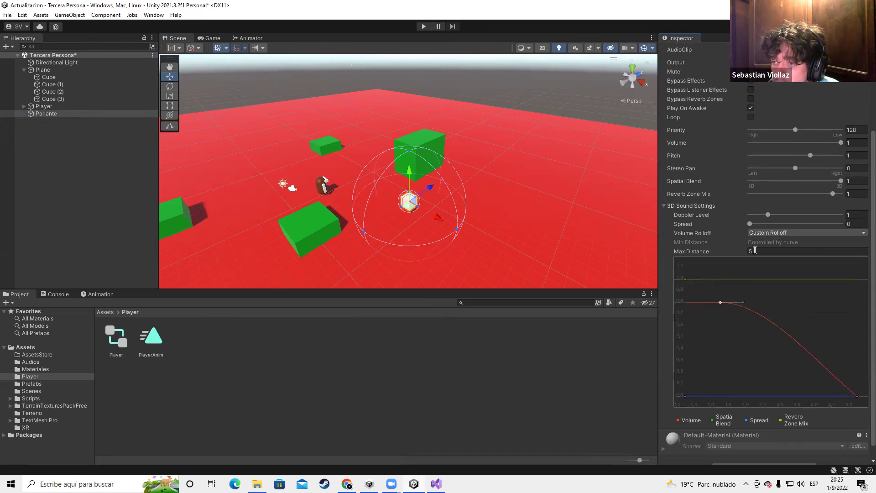
left_click(776, 233)
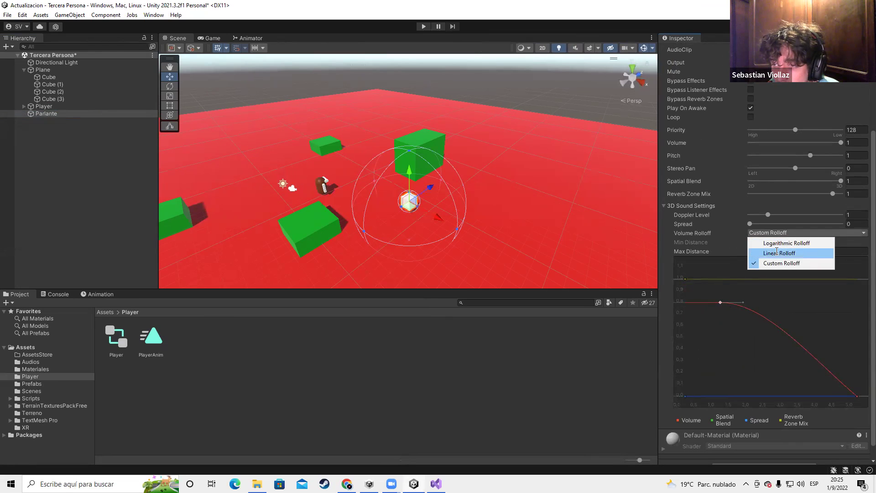
left_click(777, 252)
left_click_drag(686, 279, 693, 356)
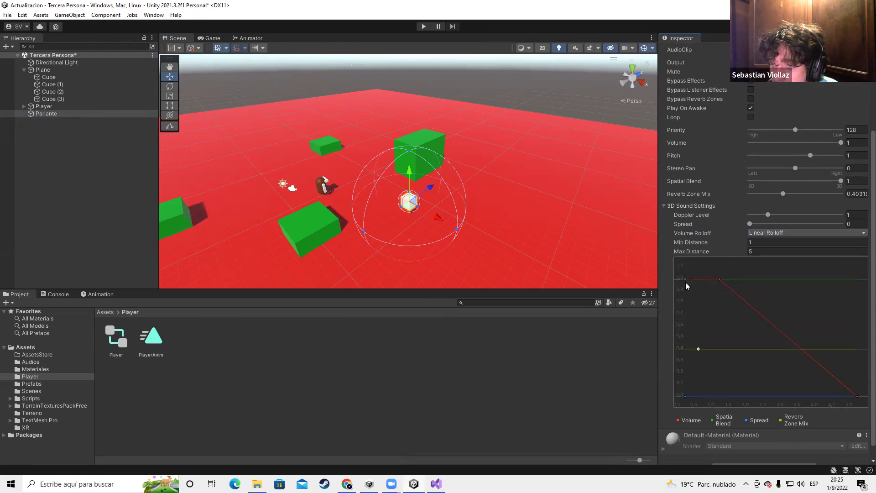
left_click_drag(686, 278, 699, 373)
left_click(678, 383)
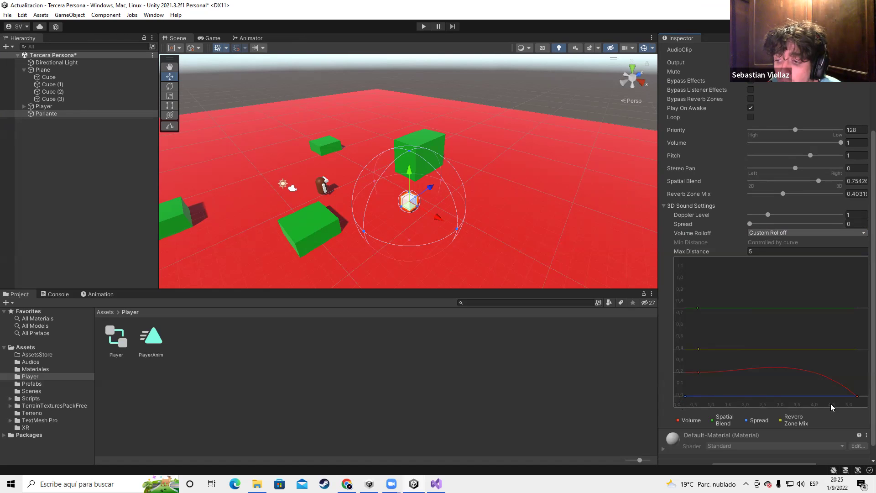
left_click_drag(698, 374, 694, 289)
key("ctrl+z")
key("ctrl+z")
key("ctrl+z")
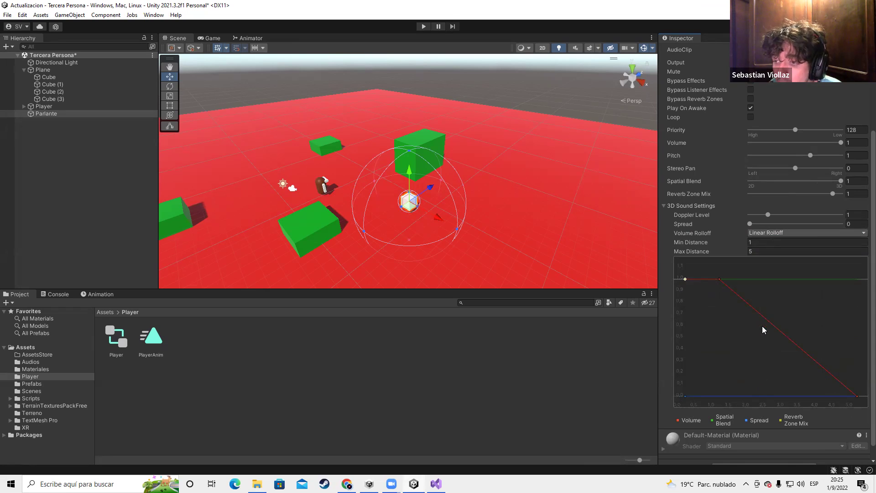
Switch Volume Rolloff to Logarithmic Rolloff and set Min Distance to 0
left_click(760, 233)
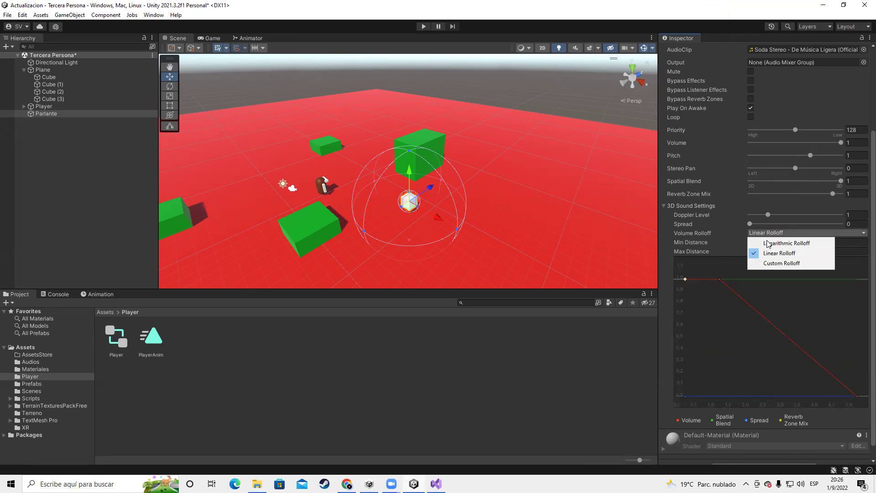
left_click(771, 240)
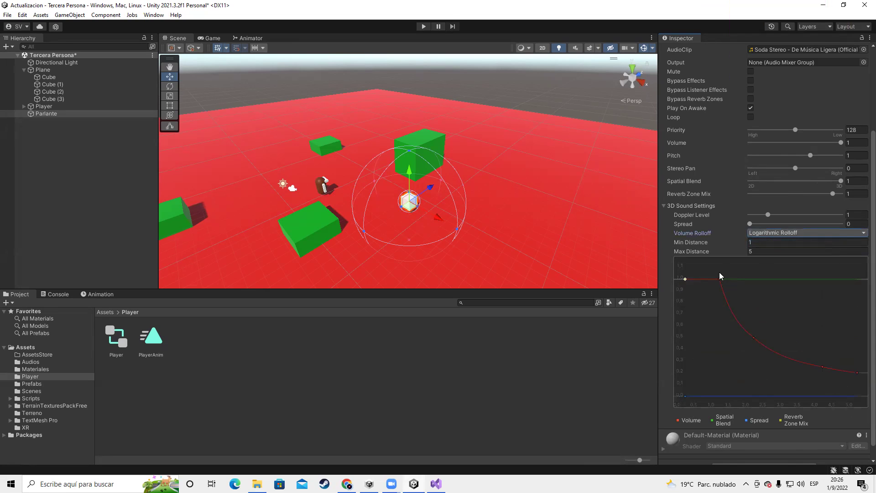
left_click(756, 242)
type("0")
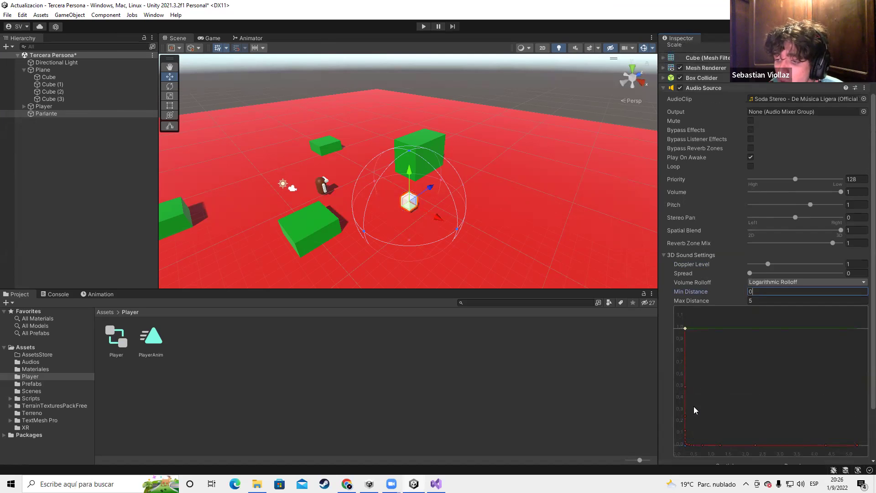
left_click(689, 398)
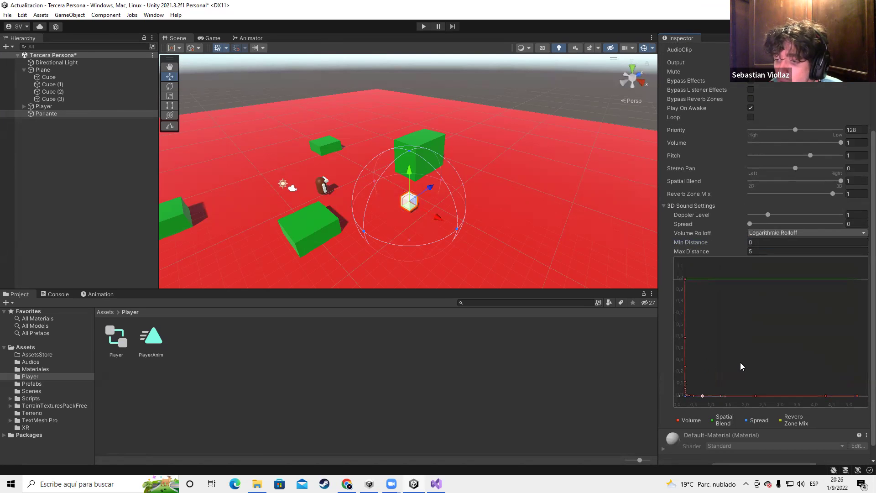
Reduce Max Distance to 4.2, then change it to 10
left_click_drag(698, 251, 845, 243)
left_click(845, 250)
type("4.2")
left_click(686, 339)
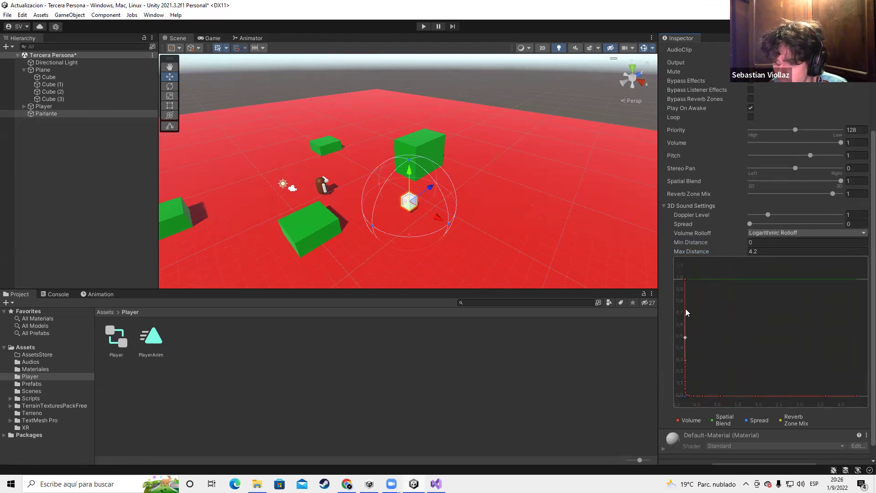
left_click(774, 251)
type("10")
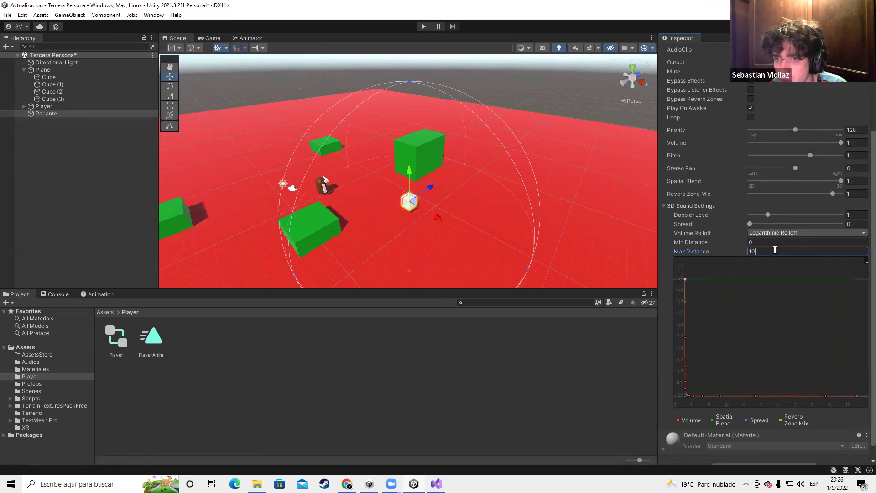
Set Min Distance to 0.1
left_click(753, 243)
type("1")
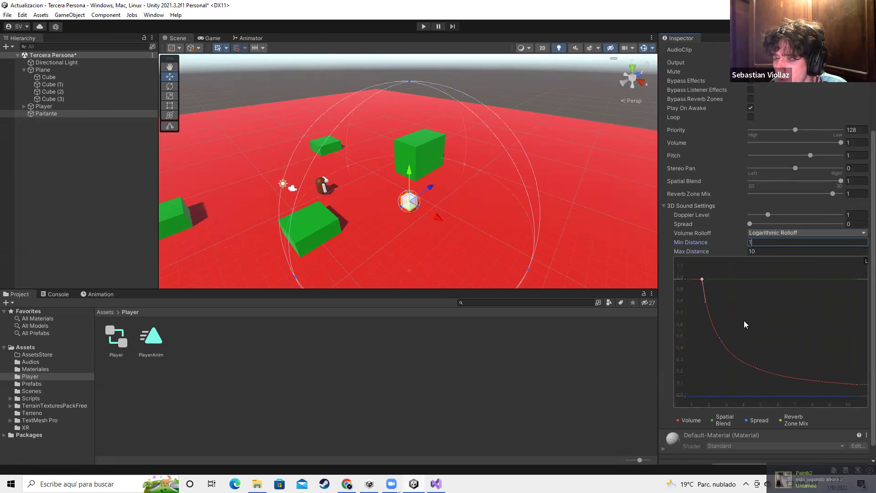
key("BackSpace")
type("0.1")
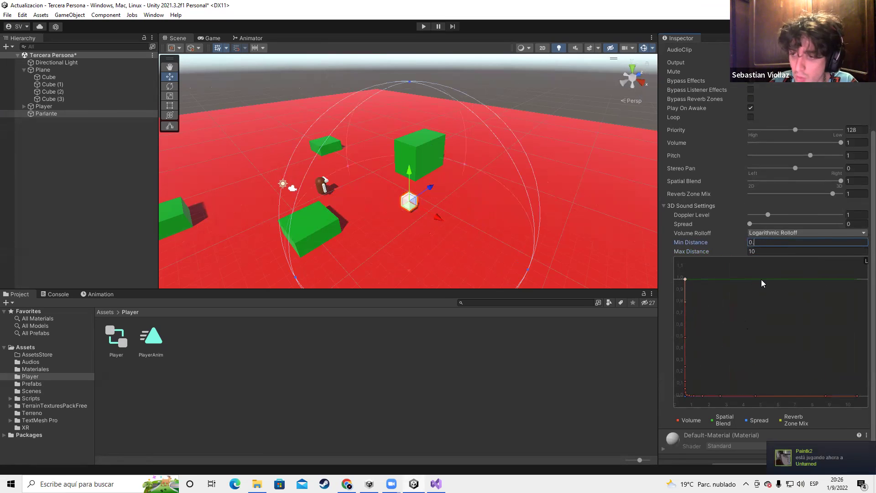
left_click(712, 400)
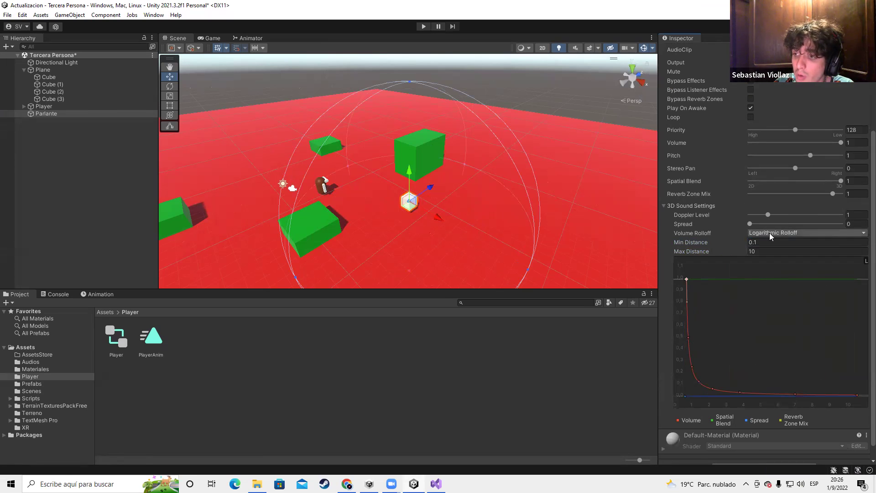
left_click(770, 233)
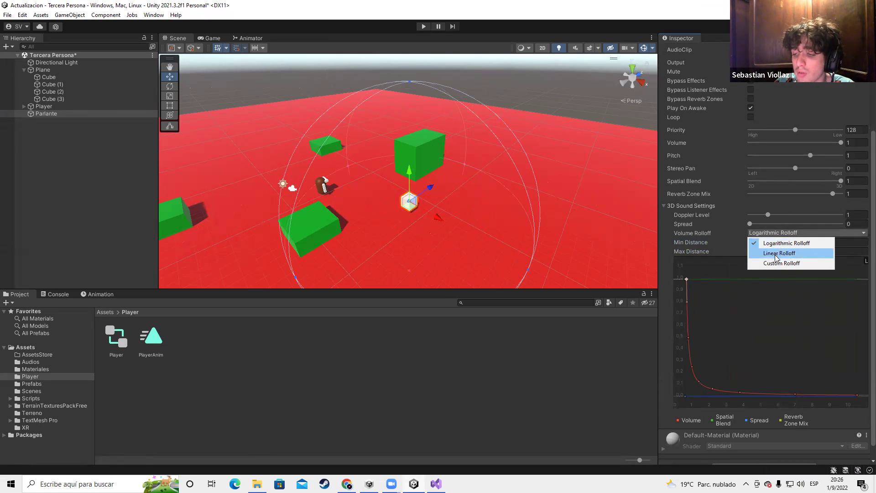
Compare Linear and Logarithmic rolloff curves, settling on Linear Rolloff
left_click(776, 254)
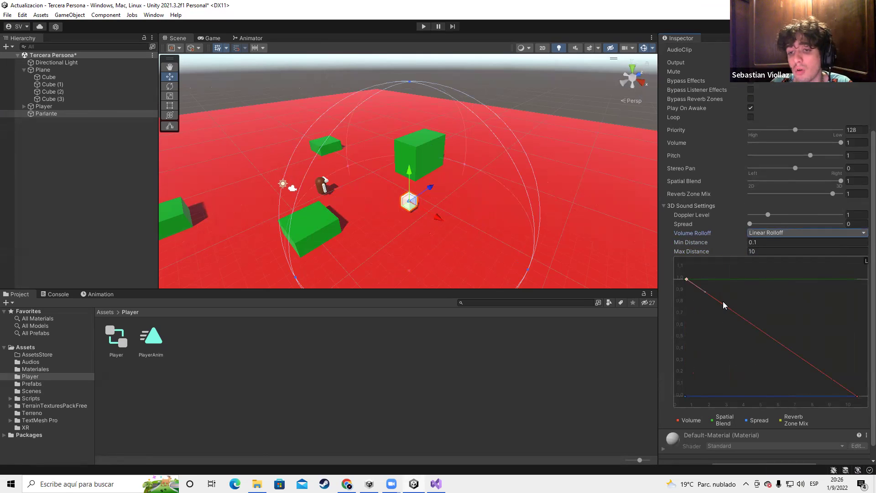
left_click(762, 234)
left_click(777, 243)
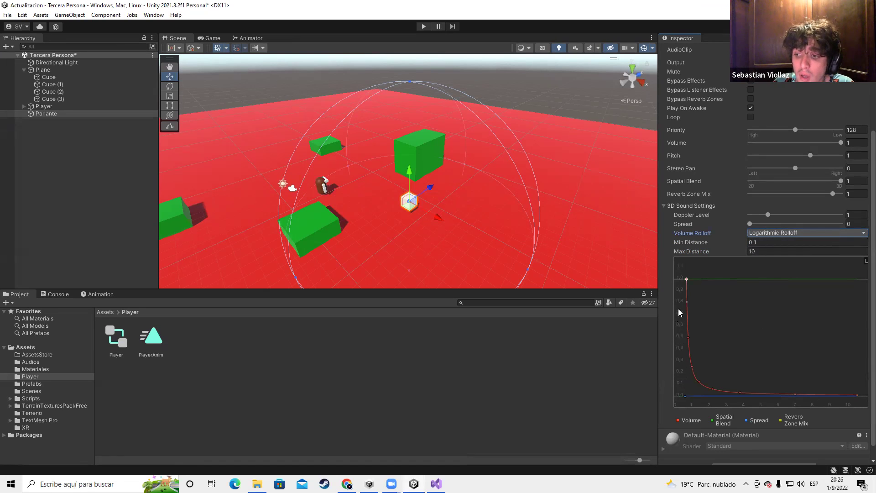
left_click(686, 278)
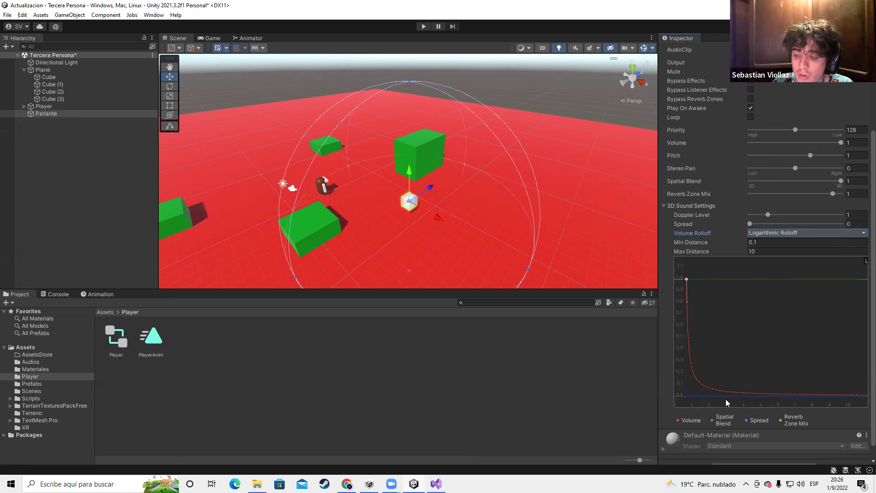
left_click(776, 232)
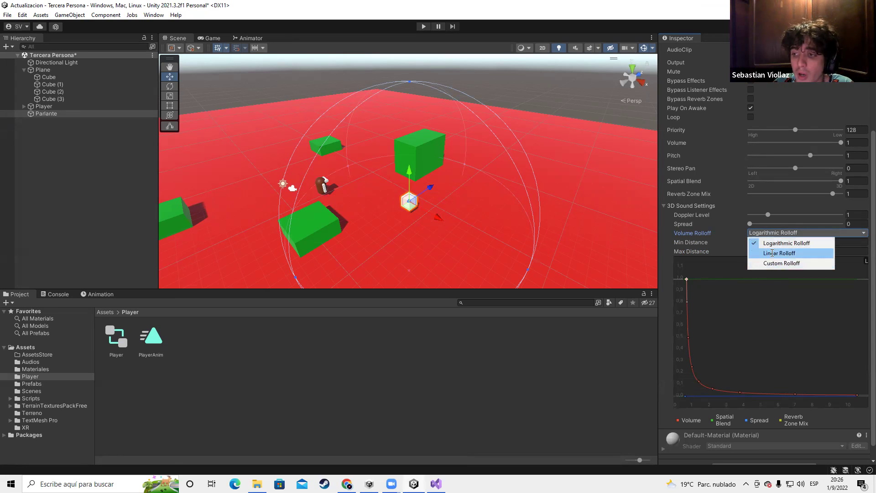
left_click(762, 251)
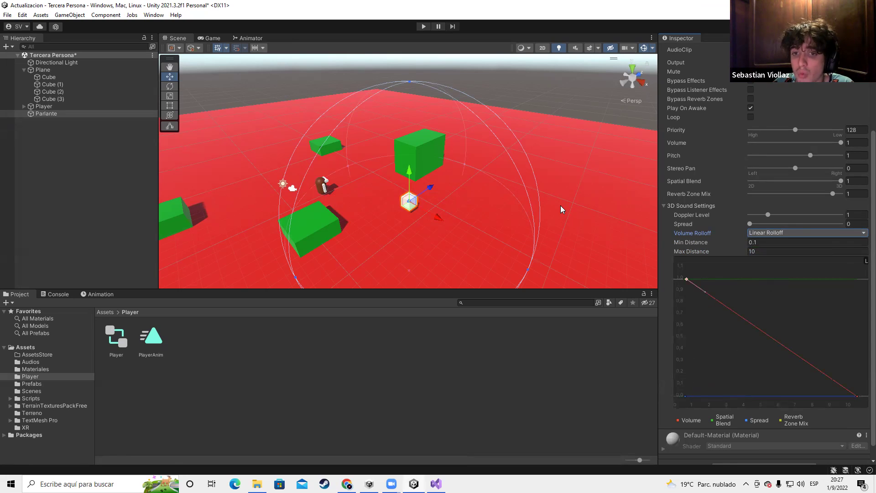
Raise the sound's Spread to 31 and start the game
scroll(561, 207, "up", 5)
middle_click_drag(444, 225, 451, 146)
left_click_drag(821, 224, 767, 225)
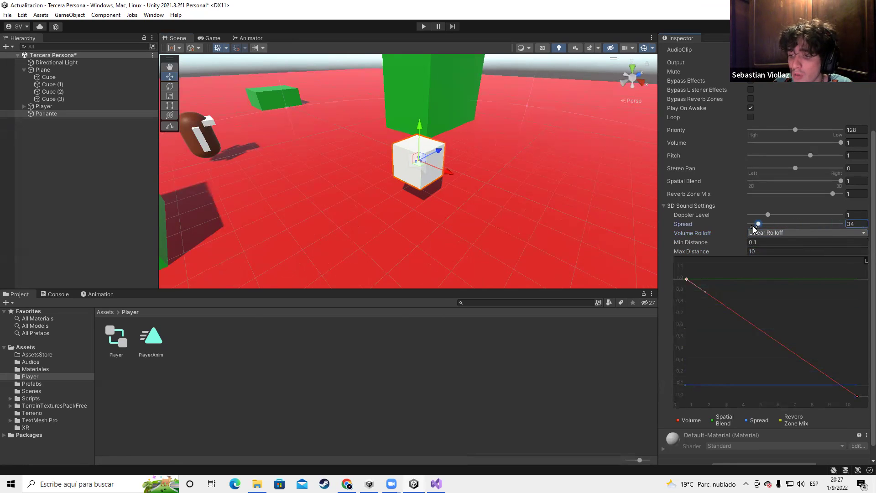
left_click(424, 26)
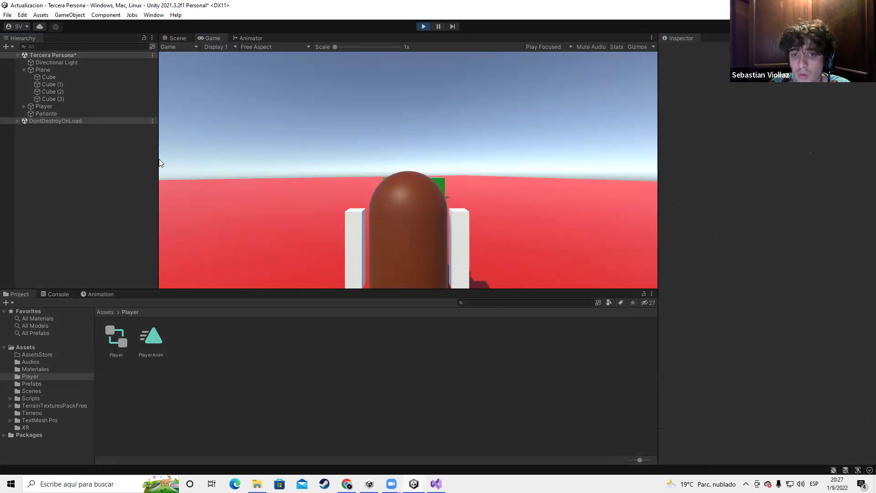
With Parlante selected, turn the player right and left using D and A, then stop the game
left_click(58, 113)
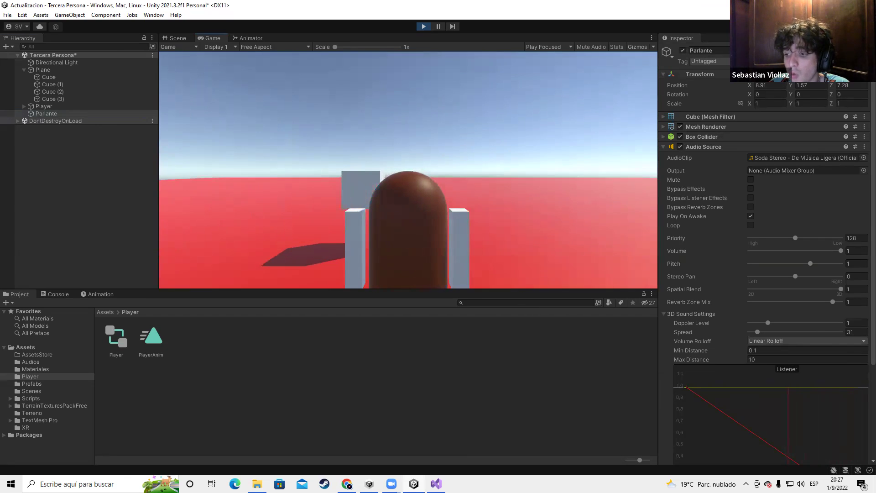
key("d")
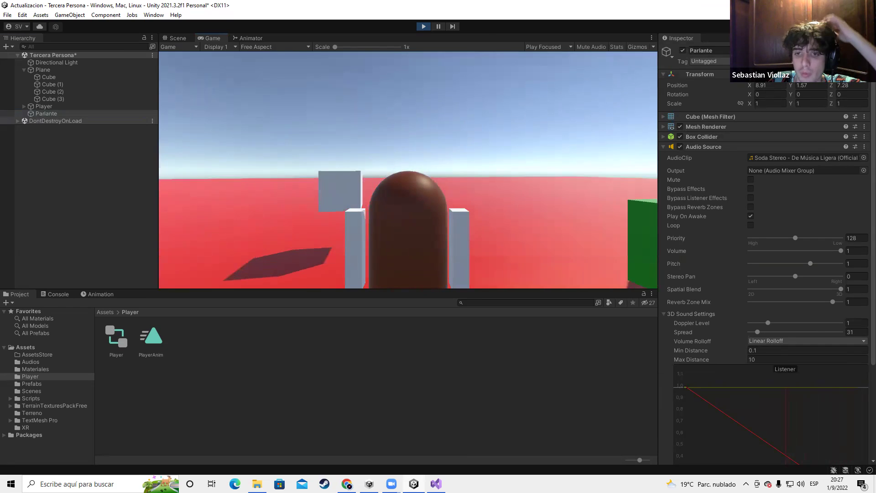
key("a")
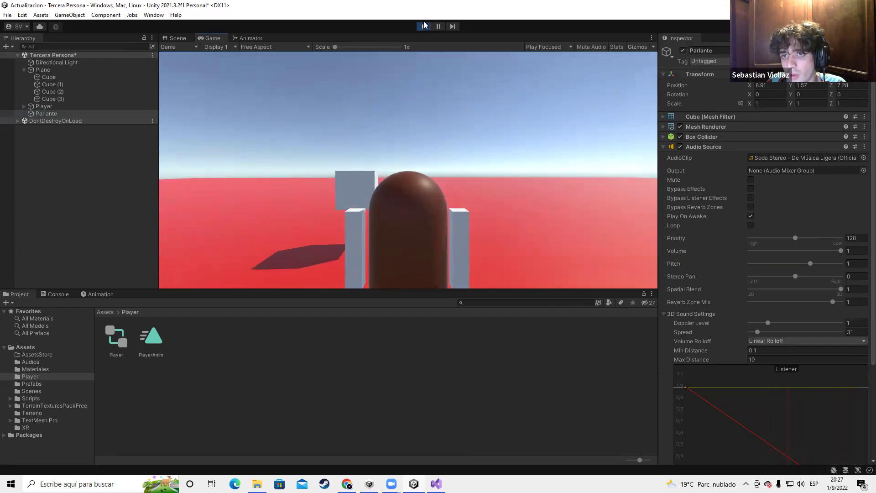
left_click(422, 27)
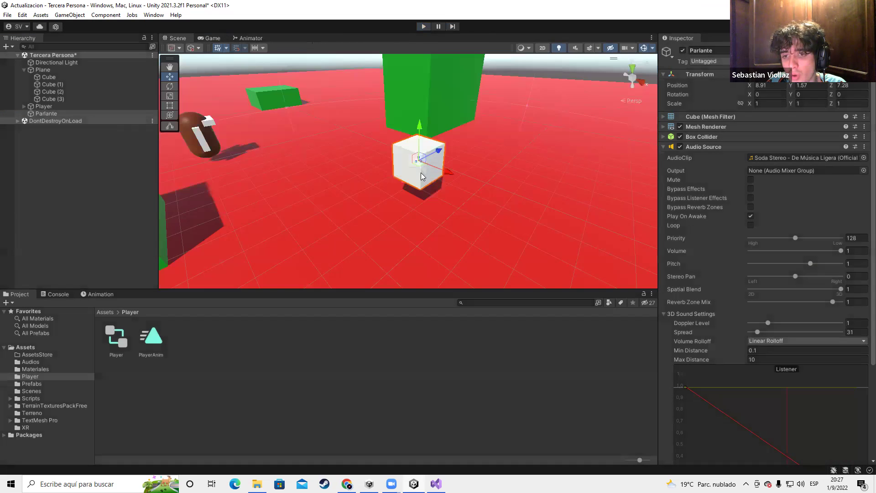
Dock the Game view as its own panel and reorient the Scene view around the player
left_click_drag(343, 159, 438, 174, "alt")
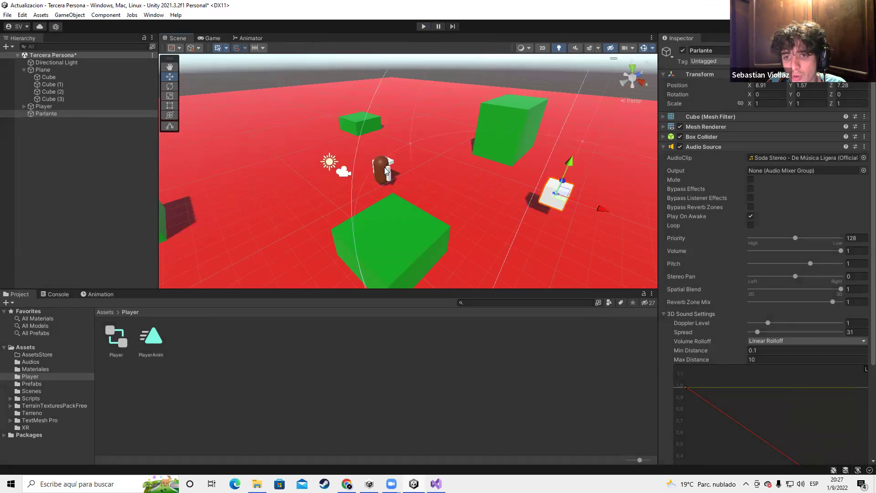
left_click(382, 169)
left_click_drag(216, 40, 80, 255)
left_click_drag(396, 196, 284, 186, "alt")
left_click_drag(344, 152, 401, 194)
Play the game, look around with the orbiting camera, then stop with Ctrl+P
left_click(427, 27)
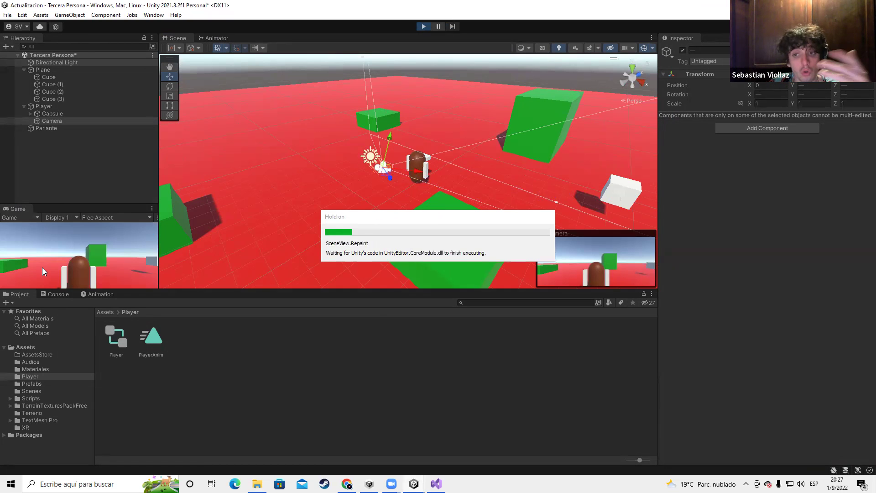
left_click(43, 272)
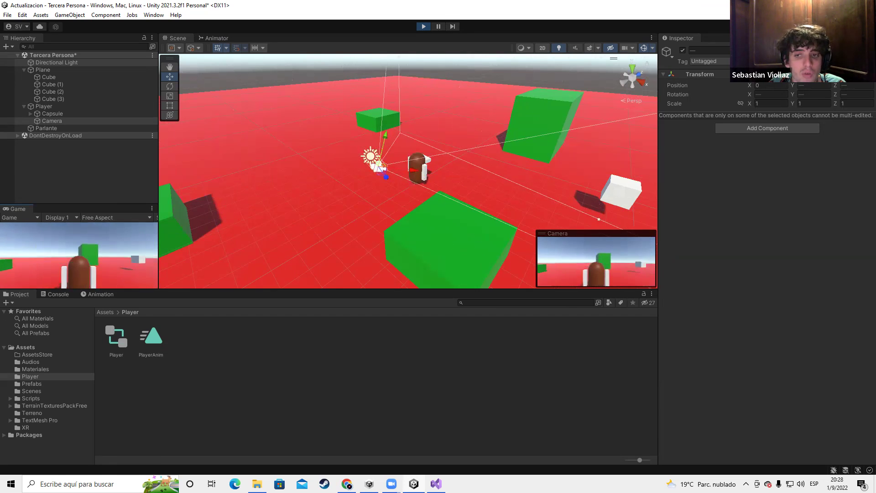
key("ctrl+p")
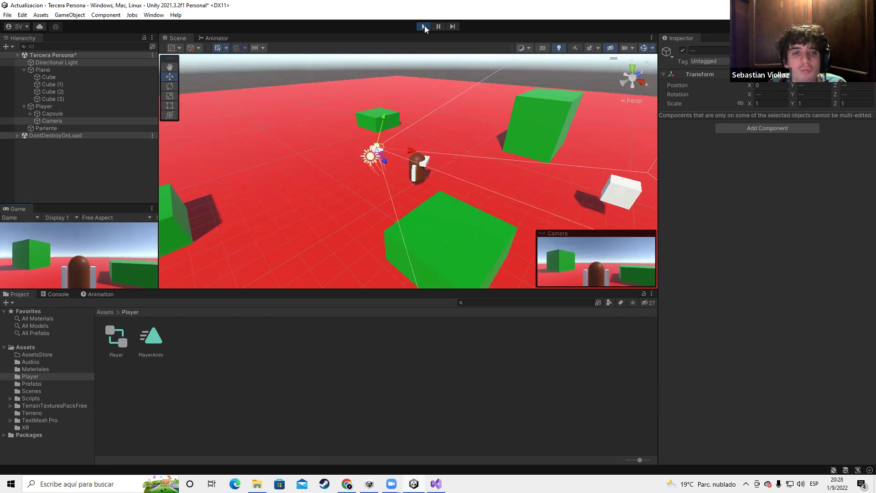
Check the Camera's Audio Listener, then add one to Player and undo it
left_click(49, 121)
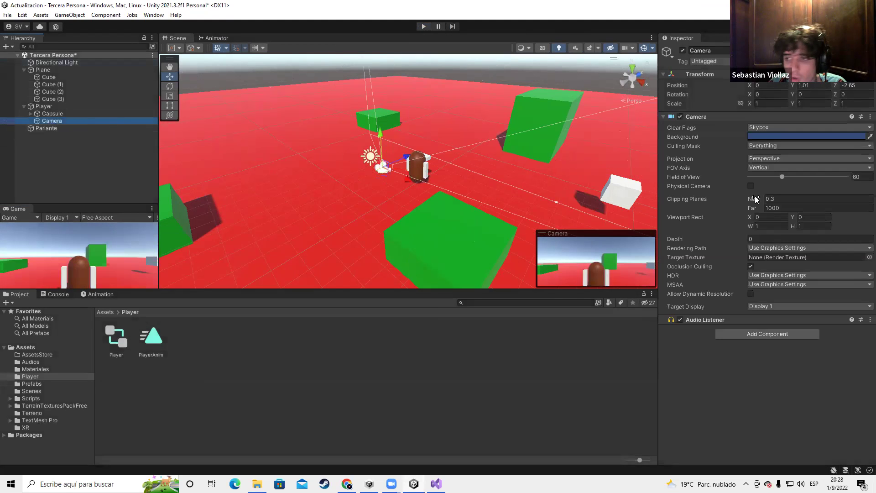
left_click(693, 320)
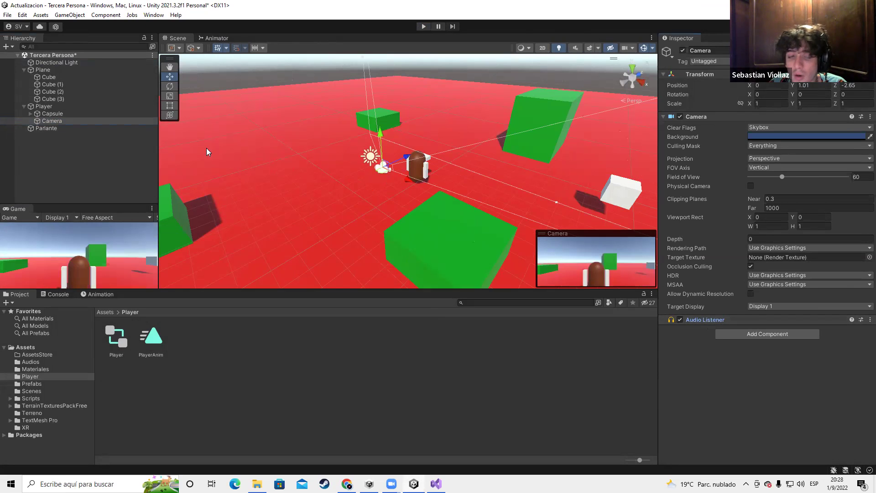
left_click(53, 114)
left_click(47, 106)
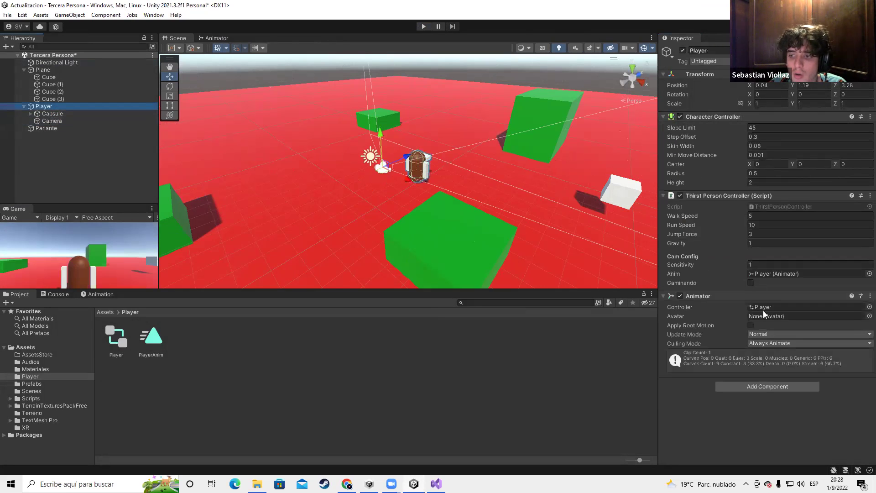
left_click(772, 386)
type("audi")
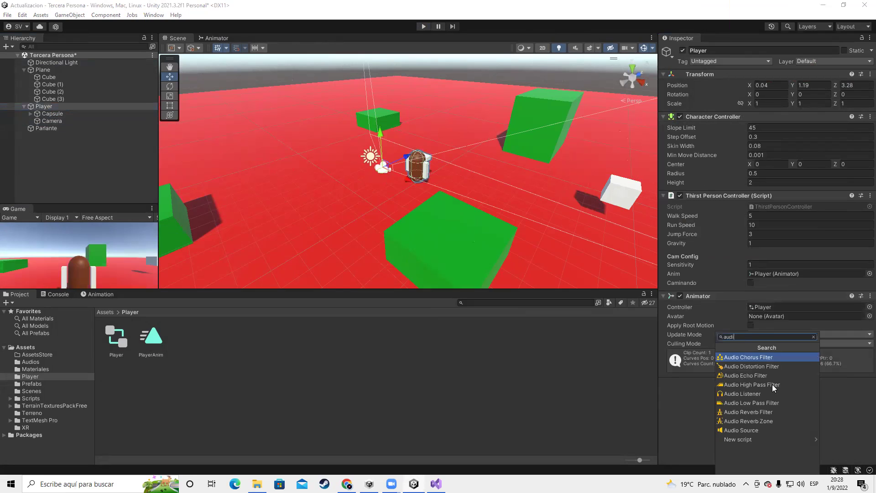
left_click(751, 395)
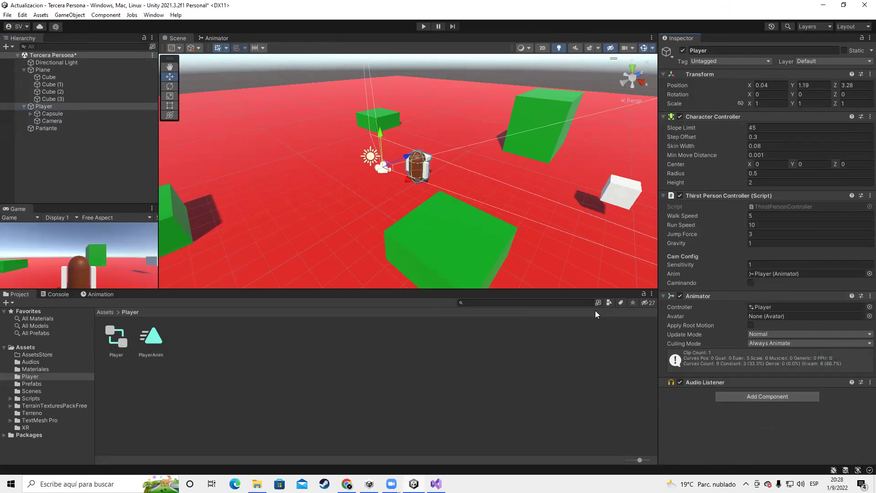
scroll(377, 186, "up", 3)
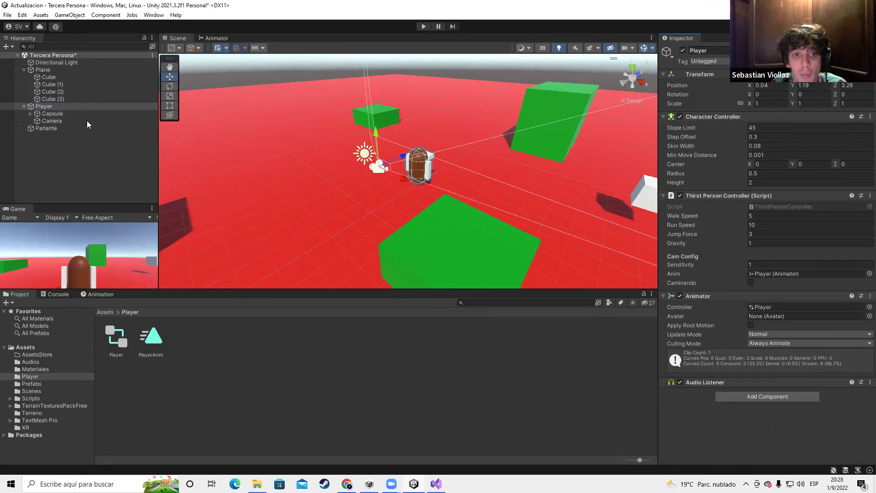
key("ctrl+z")
Add an Audio Listener component to the Capsule
left_click(51, 114)
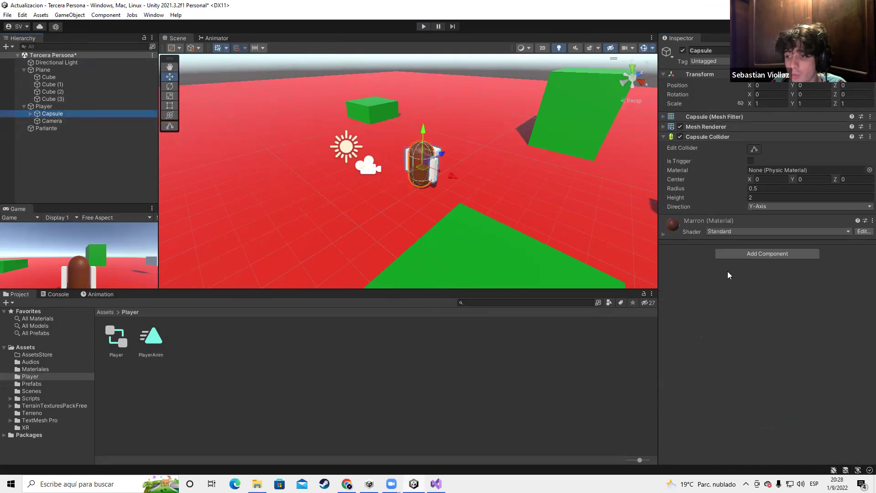
left_click(741, 254)
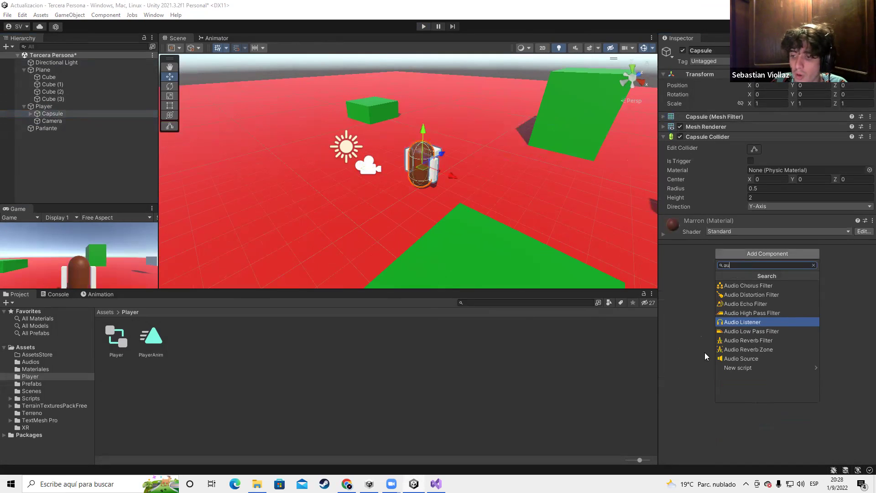
type("au")
left_click(741, 322)
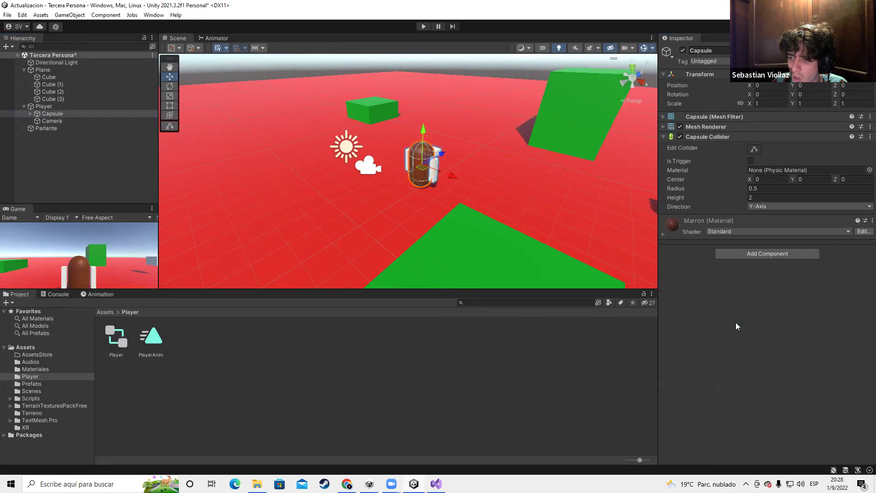
Remove the Audio Listener from the Camera and start the game
left_click(52, 121)
left_click(864, 325)
right_click(863, 324)
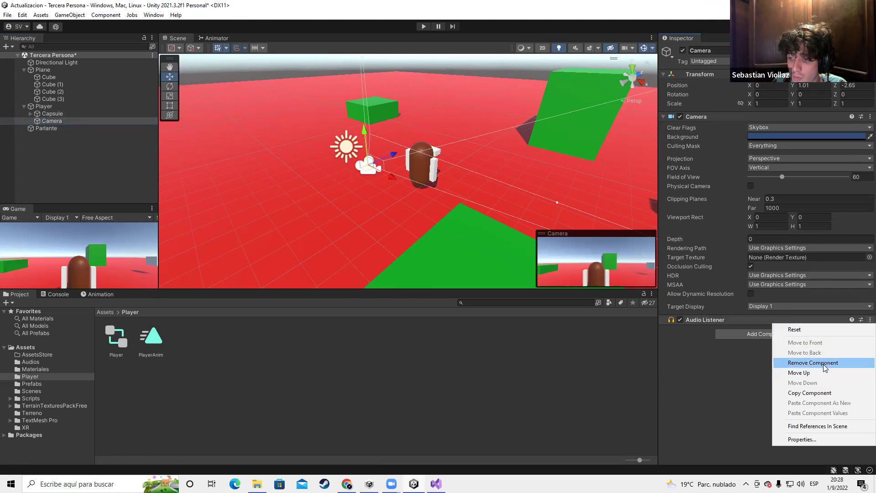
left_click(806, 362)
left_click(423, 27)
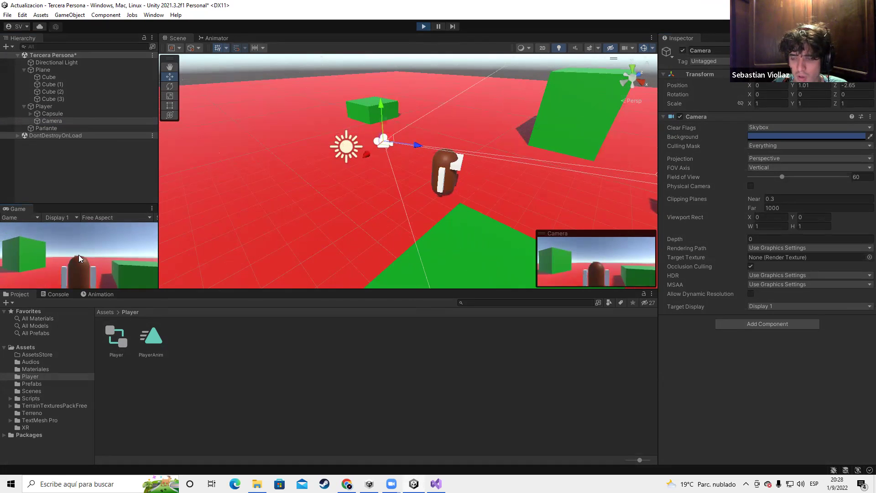
Select Parlante, drag its Audio Source Spread to about 236, then type a new Spread value
left_click(44, 107)
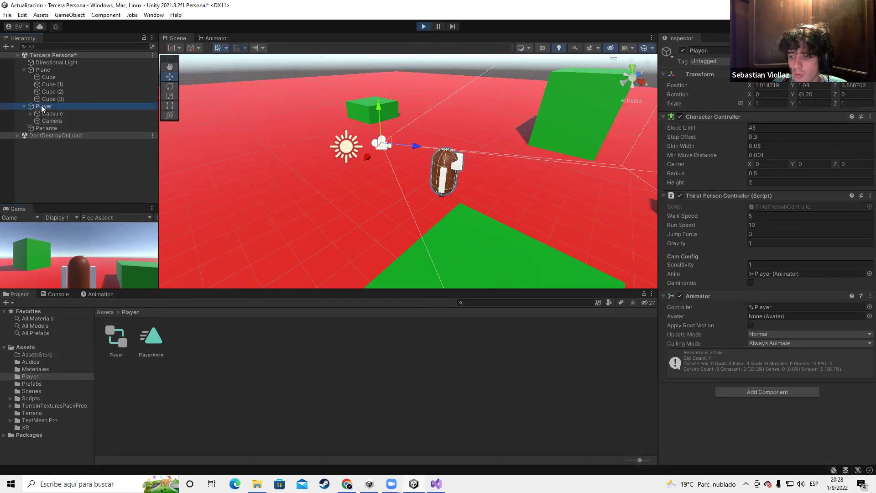
left_click(50, 128)
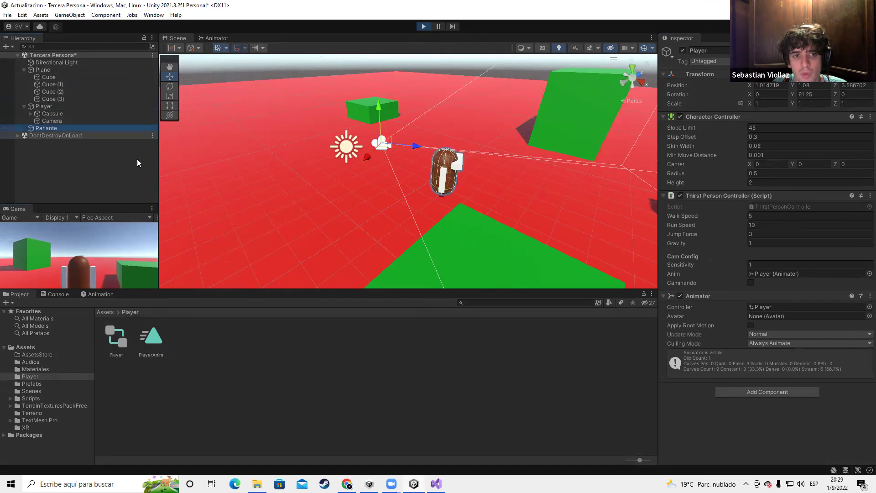
scroll(778, 271, "down", 5)
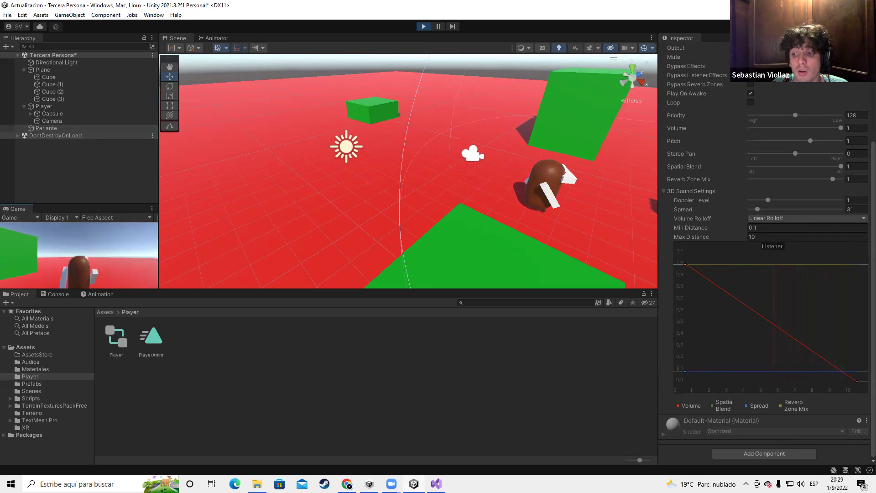
mouse_move(800, 212)
left_mouse_down()
mouse_move(843, 214)
mouse_move(790, 214)
left_mouse_up()
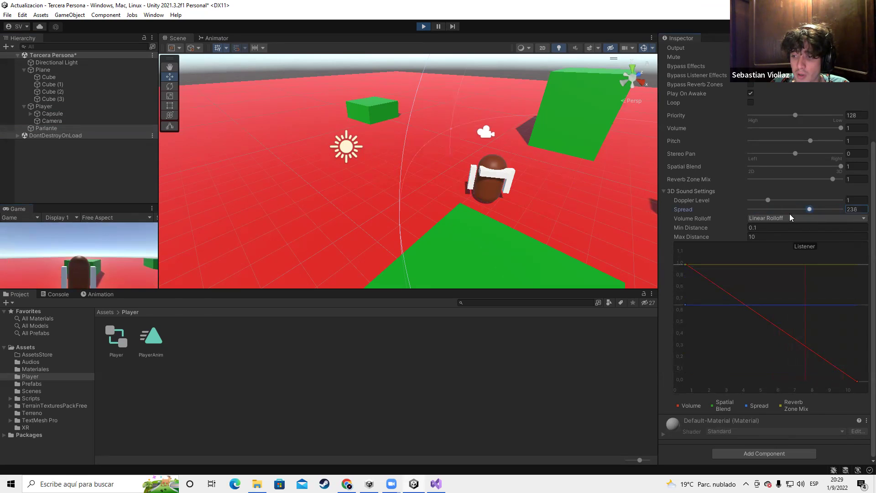
left_click(854, 209)
type("1")
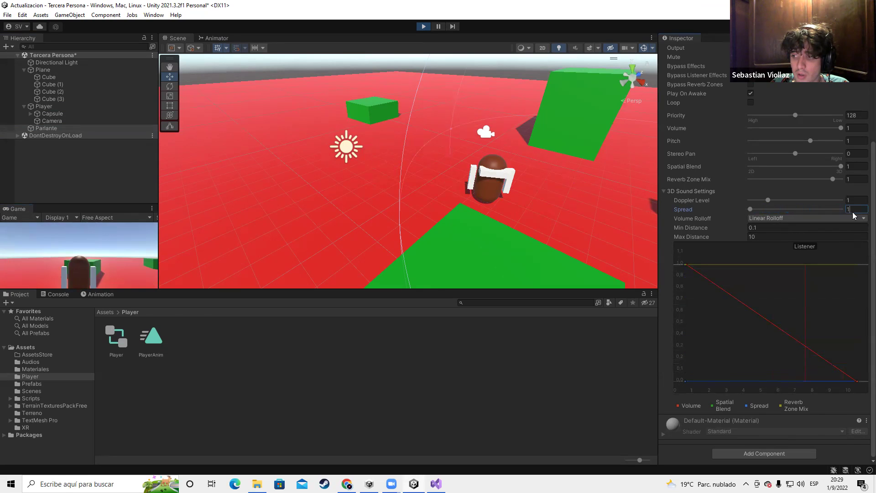
Walk the player around the running game to hear the speaker, then stop Play with Spread 31
left_click(75, 278)
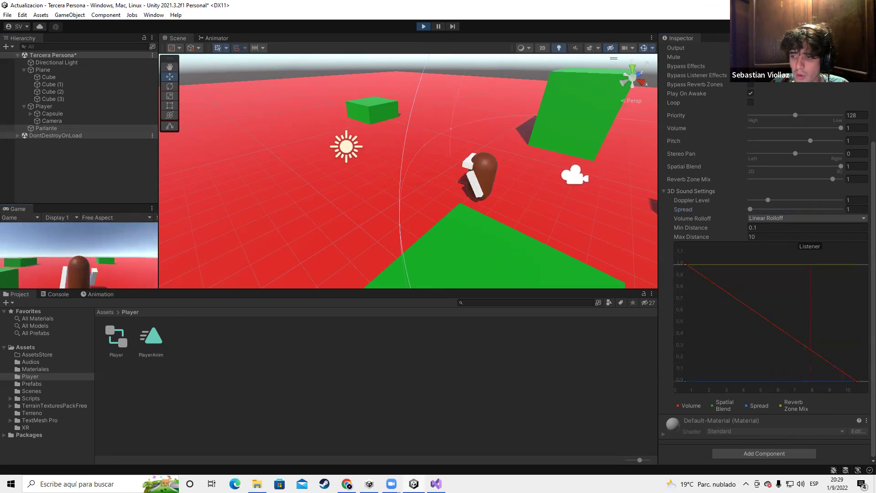
key("w")
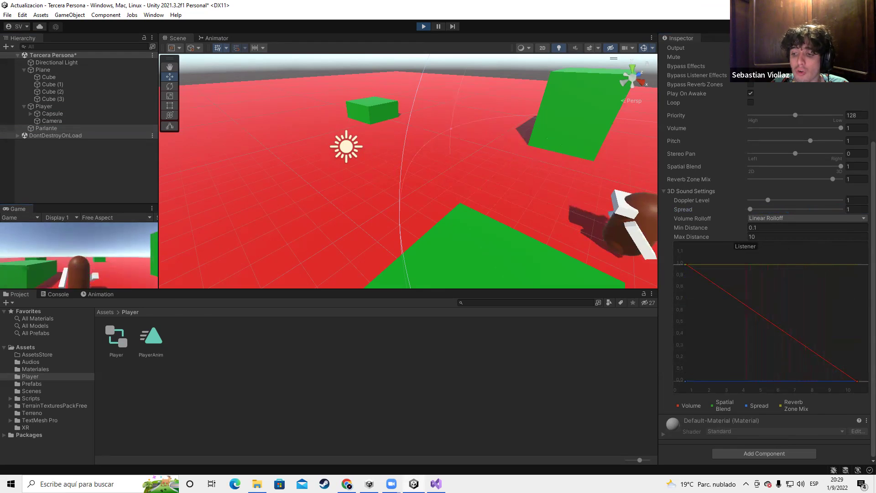
key("Escape")
key("ctrl+p")
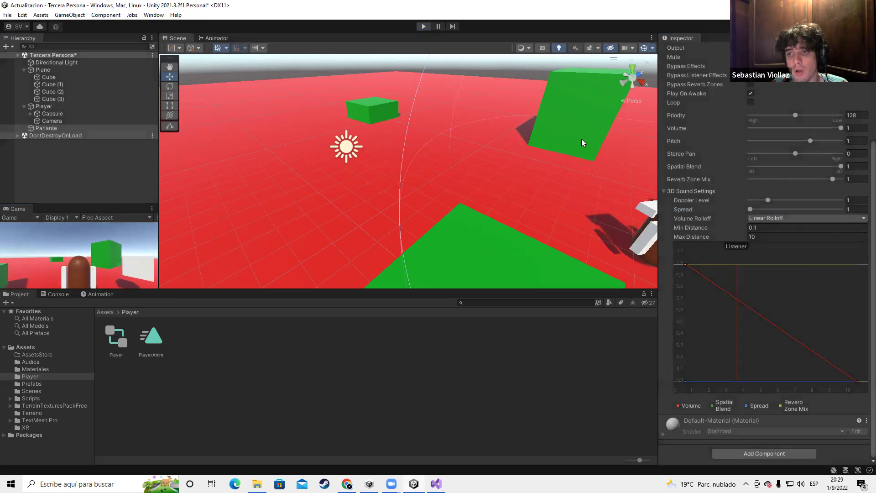
right_click(686, 213)
left_click(675, 214)
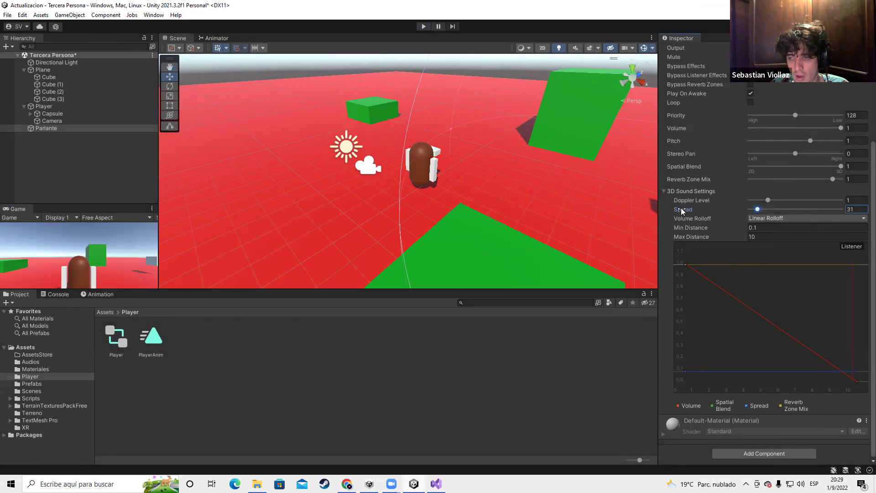
In Chrome, search 'What Spread Does in a soung' and open the Sweetwater result in a new tab
mouse_move(347, 484)
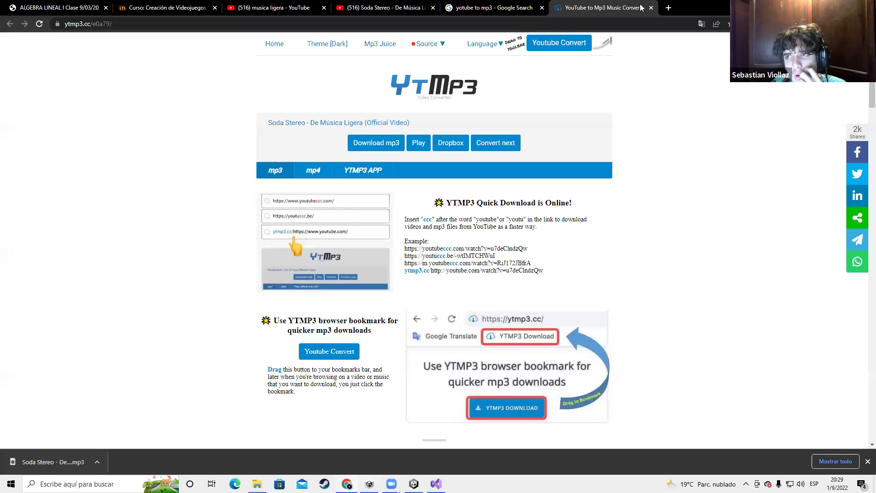
left_click(347, 438)
key("ctrl+t")
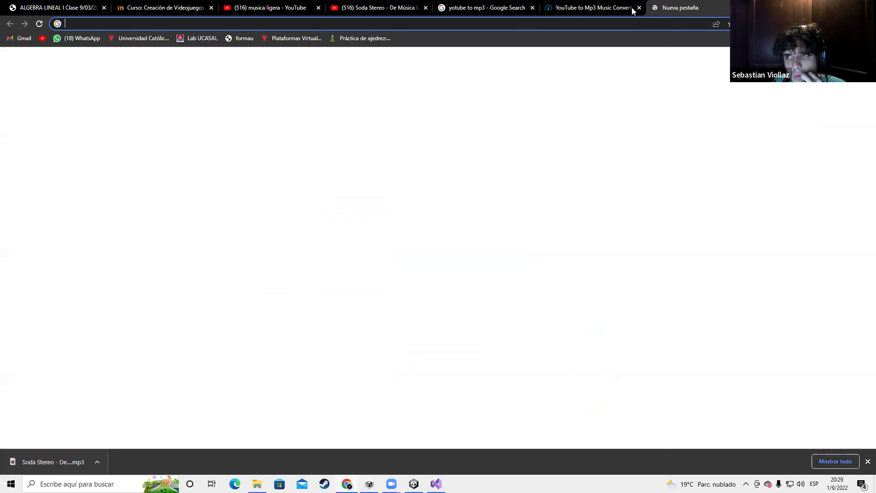
left_click(633, 9)
type("W")
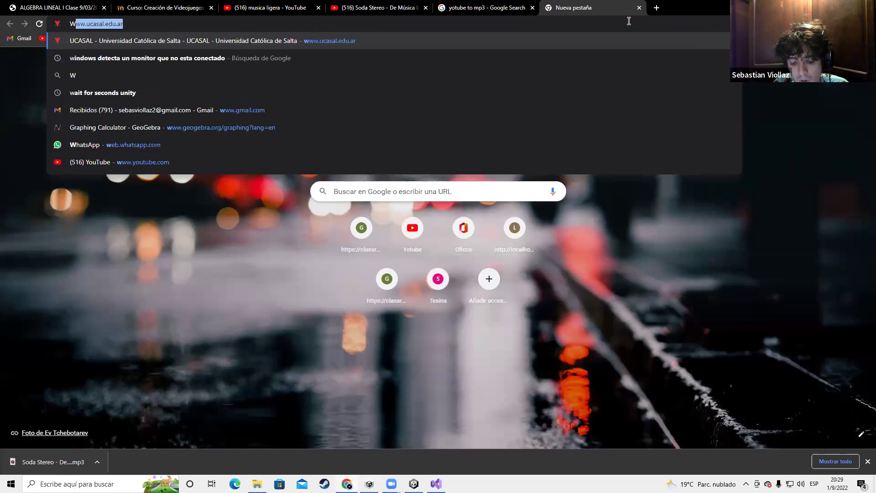
type("hat Spread")
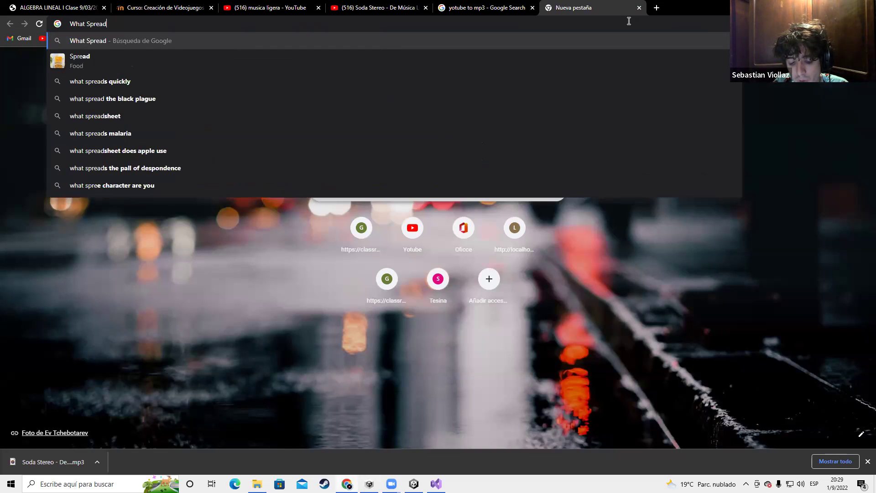
type(" Doe")
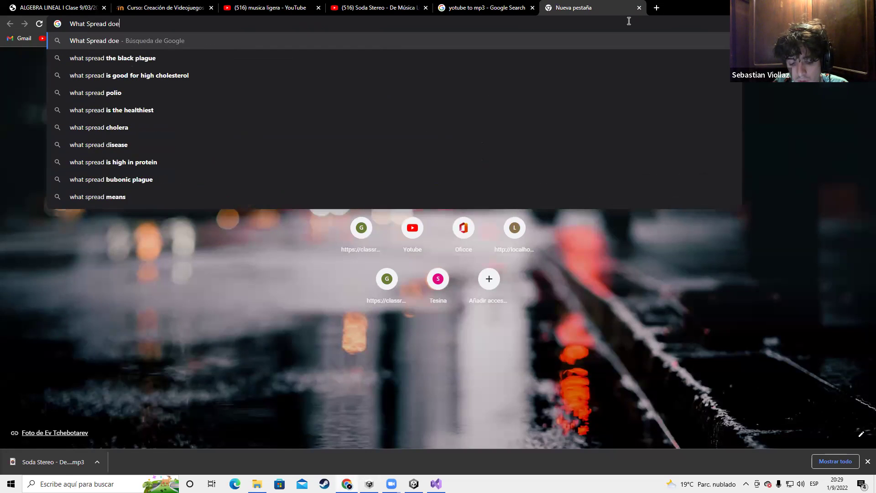
type("s in a so")
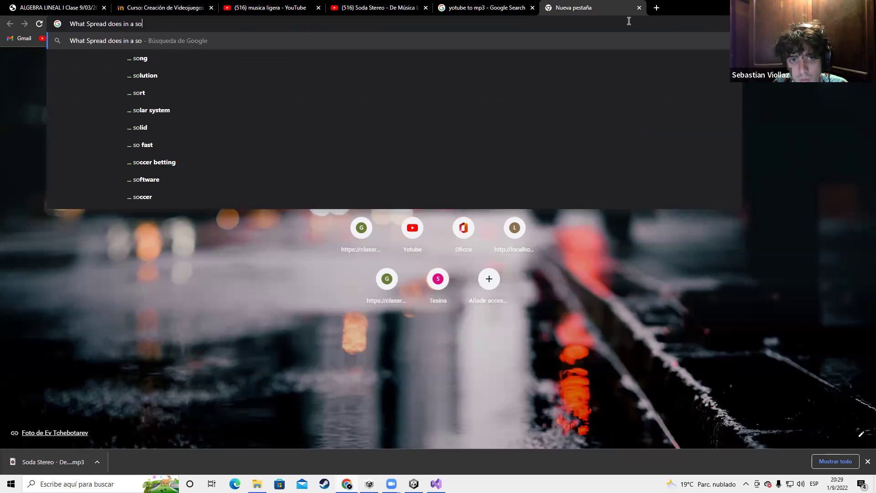
type("ung")
key("Return")
right_click(150, 142)
left_click(164, 147)
Read the spread definition, close the Sweetwater article's giveaway popup, and return to Unity
left_click(133, 233)
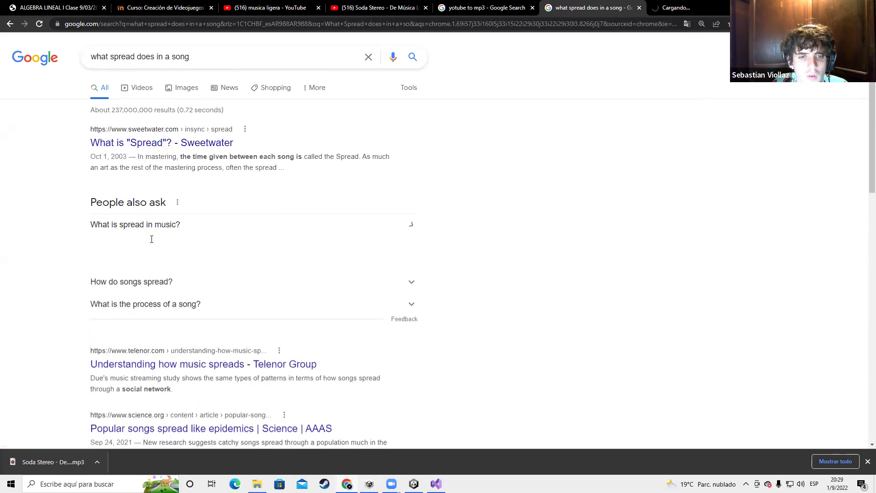
left_click_drag(101, 241, 181, 256)
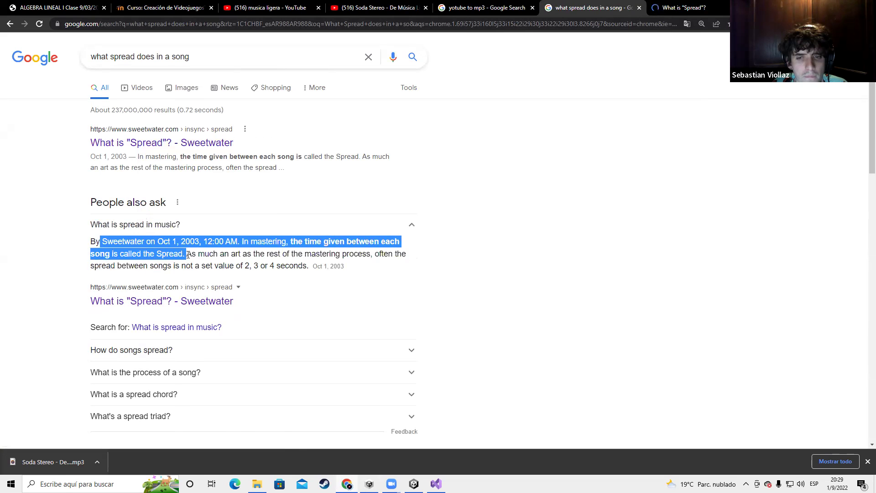
left_click_drag(293, 242, 110, 257)
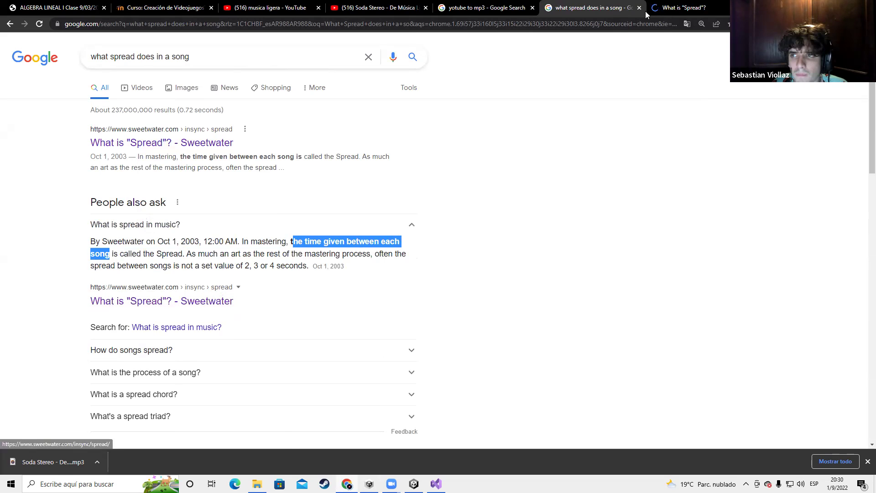
key("ctrl+Tab")
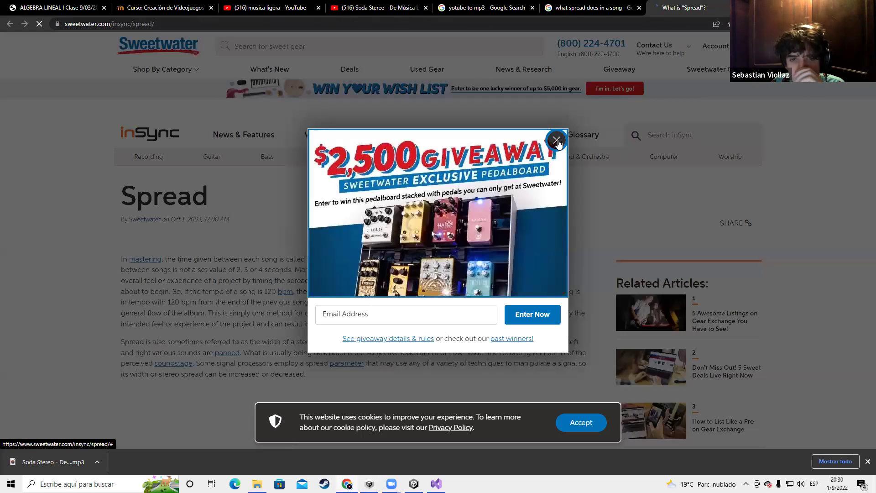
left_click(559, 144)
scroll(297, 163, "down", 2)
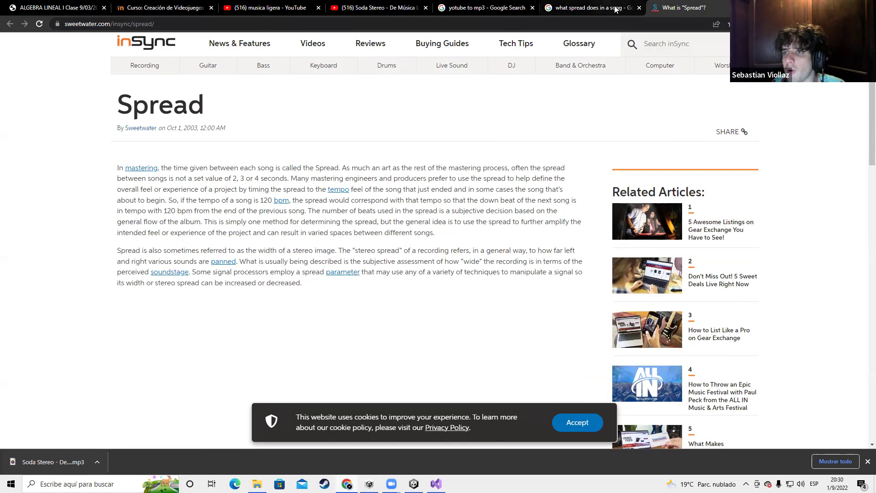
left_click(593, 8)
key("alt+Tab")
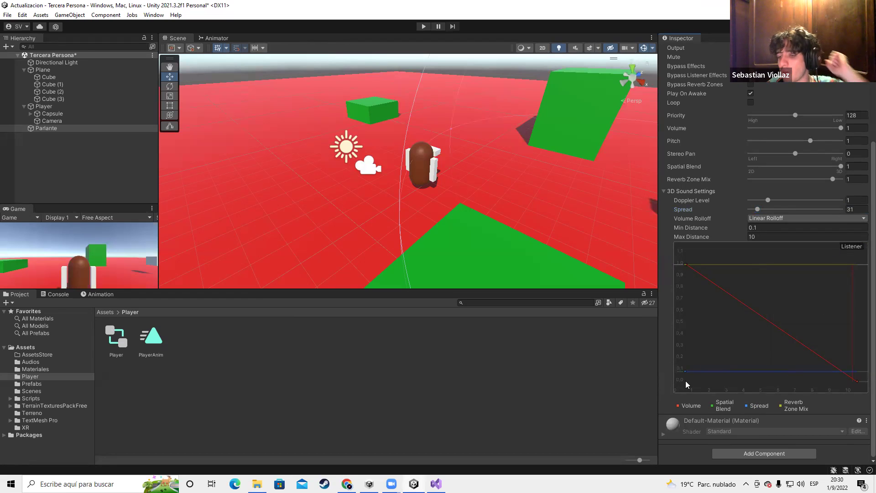
Drag the Spread curve down to about 4.31, collapse Audio Source, centre the speaker, and enter Play mode
left_click_drag(685, 371, 688, 298)
left_click_drag(685, 261, 687, 380)
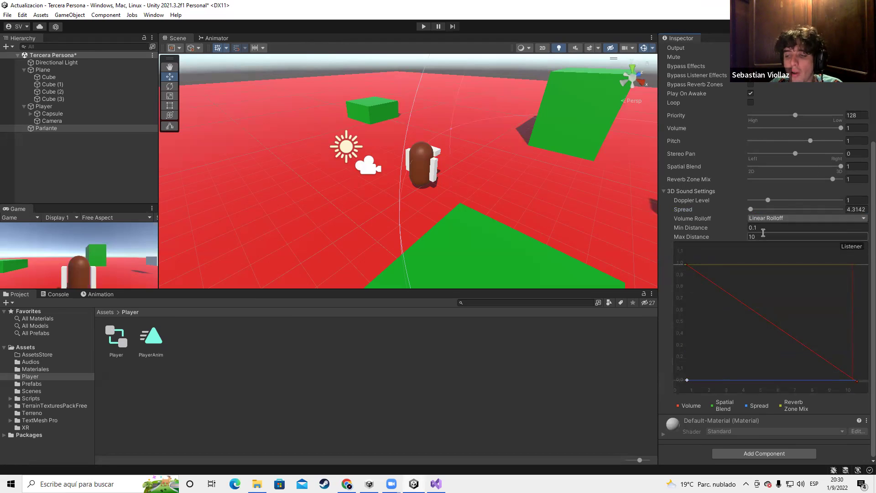
scroll(763, 233, "up", 5)
left_click(664, 147)
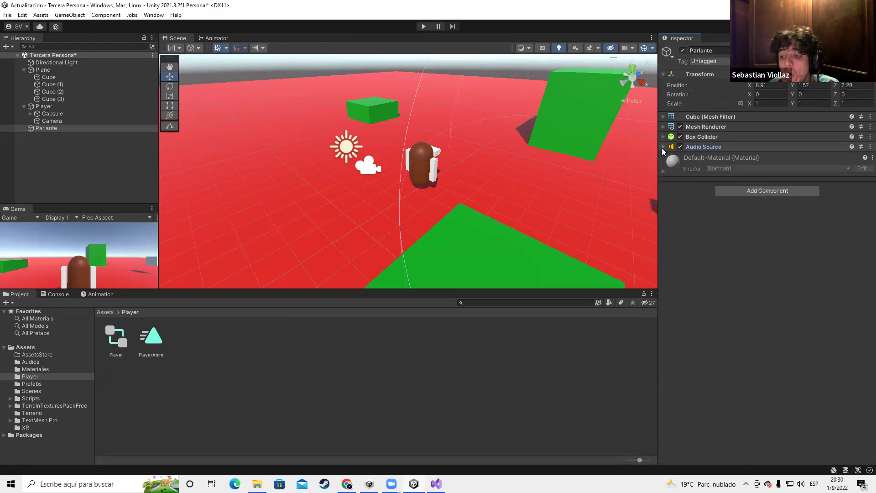
mouse_move(385, 169)
middle_mouse_down()
mouse_move(503, 194)
mouse_move(381, 171)
middle_mouse_up()
scroll(381, 171, "down", 3)
key("ctrl+p")
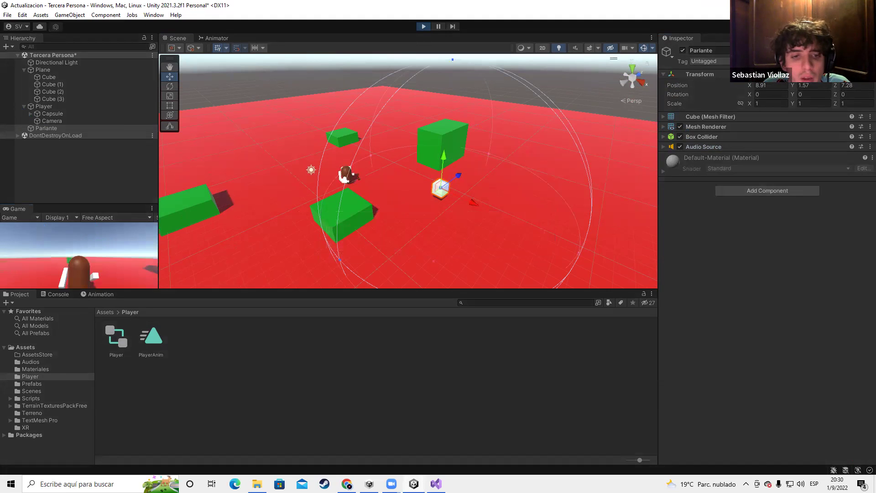
During Play, expand Parlante's Audio Source, lower its volume, and walk the player toward the speaker
key("w")
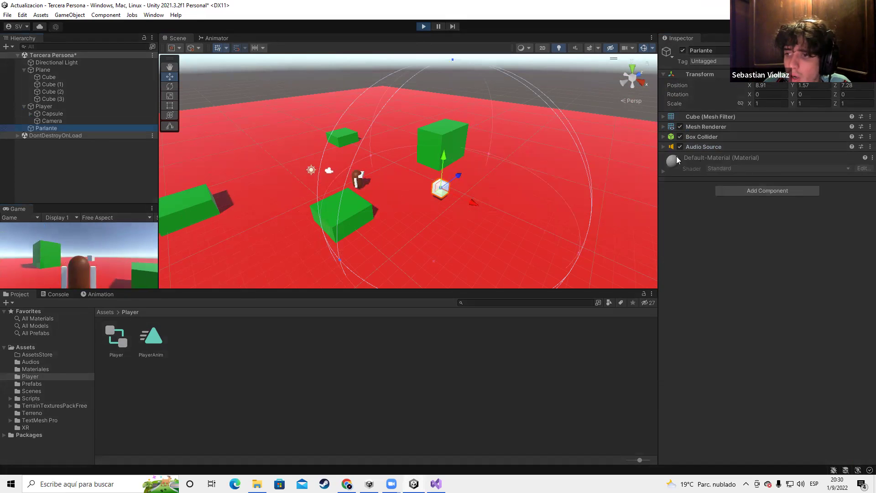
left_click(663, 147)
scroll(774, 307, "down", 3)
scroll(774, 307, "down", 2)
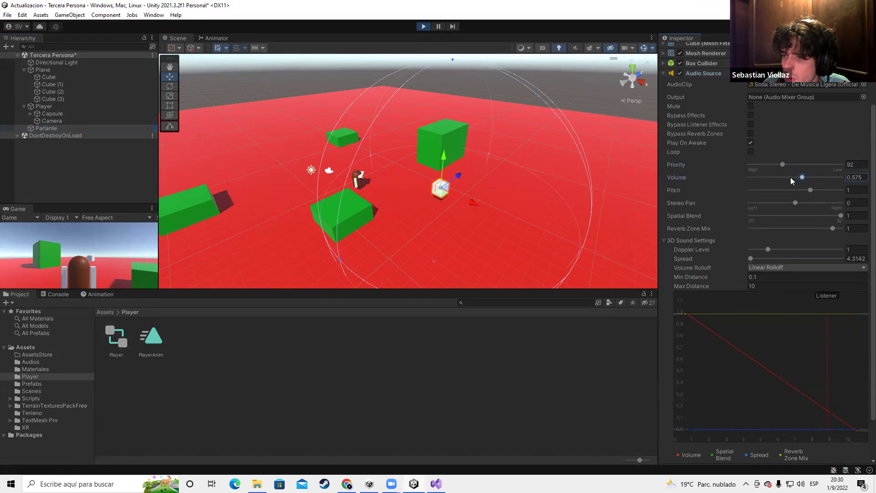
left_click(90, 270)
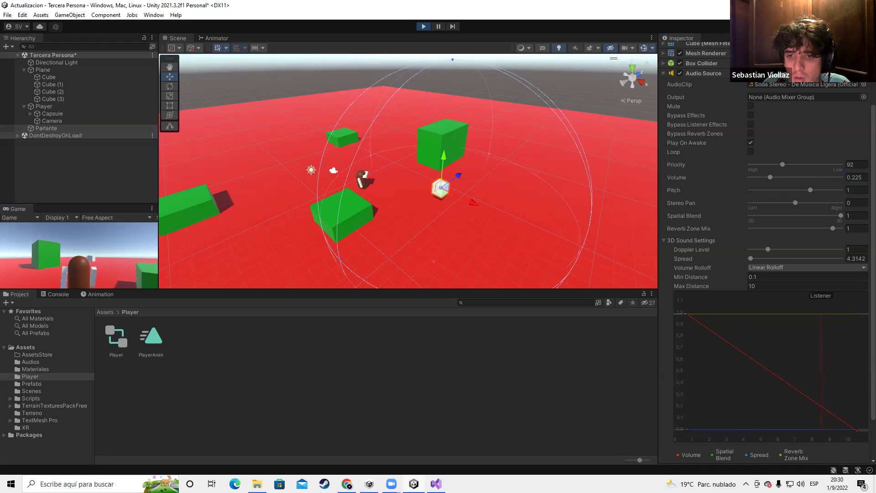
key("w")
key("w")
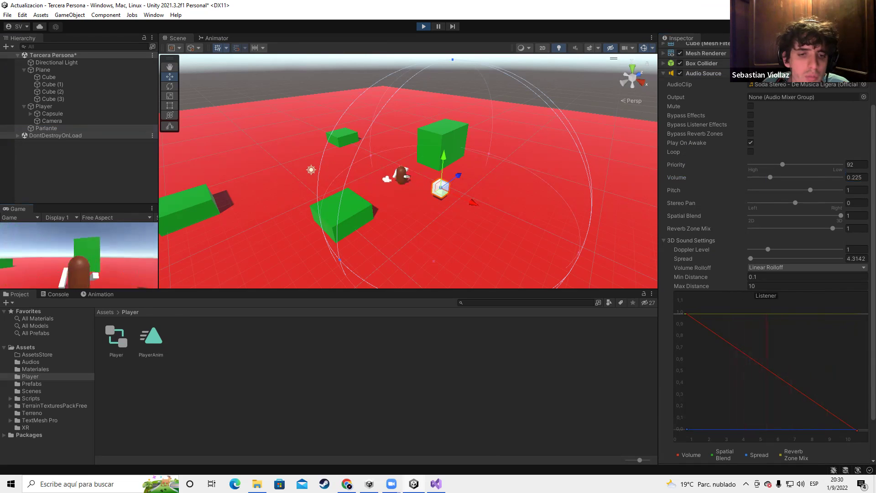
key("d")
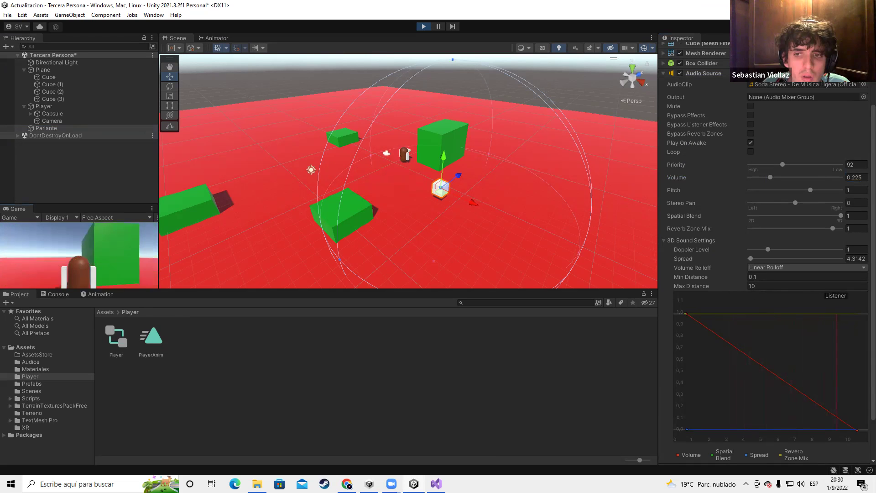
key("a")
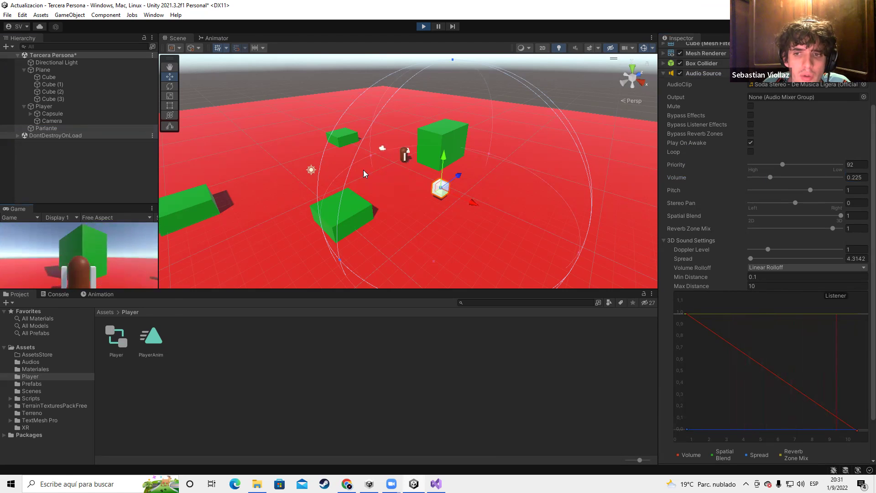
key("a")
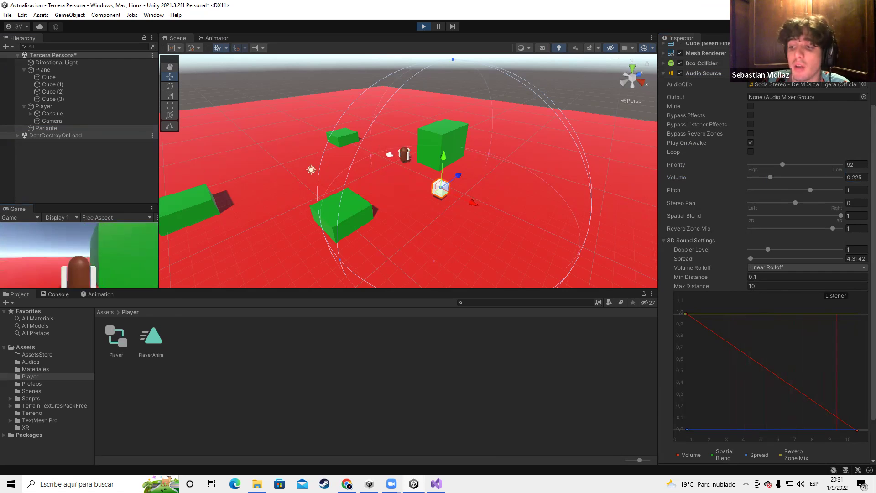
Raise Doppler Level, adjust Reverb Zone Mix, stop Play, and show the Assets folder in Explorer
left_click_drag(770, 249, 815, 251)
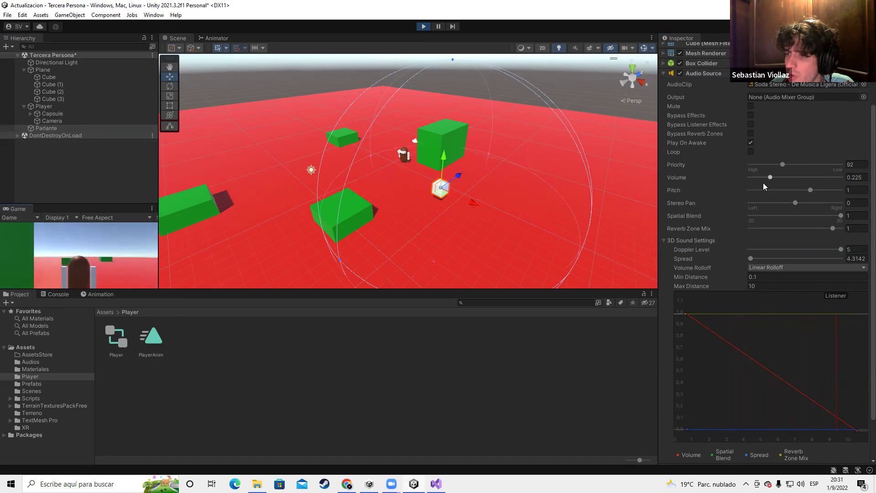
left_click_drag(835, 227, 792, 230)
left_click(81, 278)
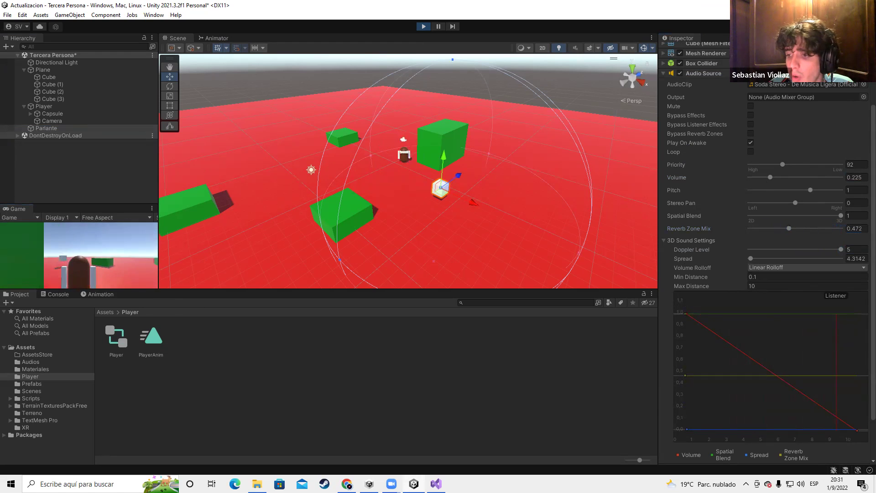
key("w")
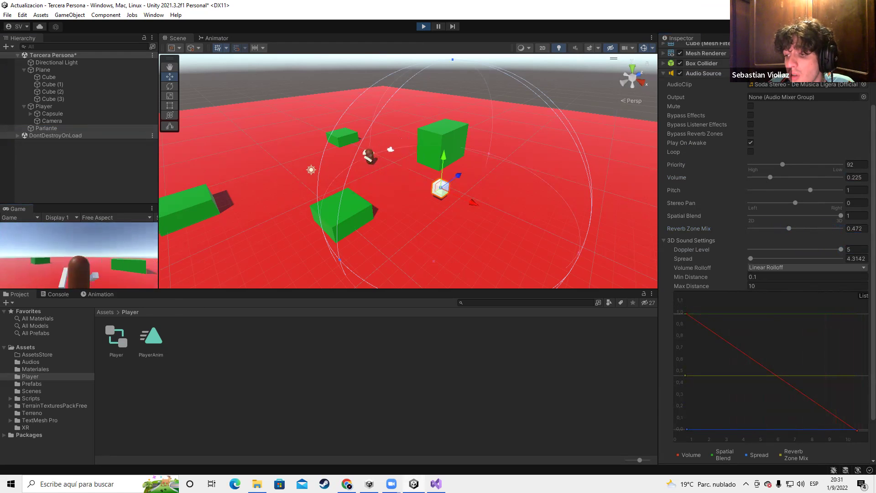
key("Escape")
left_click(424, 26)
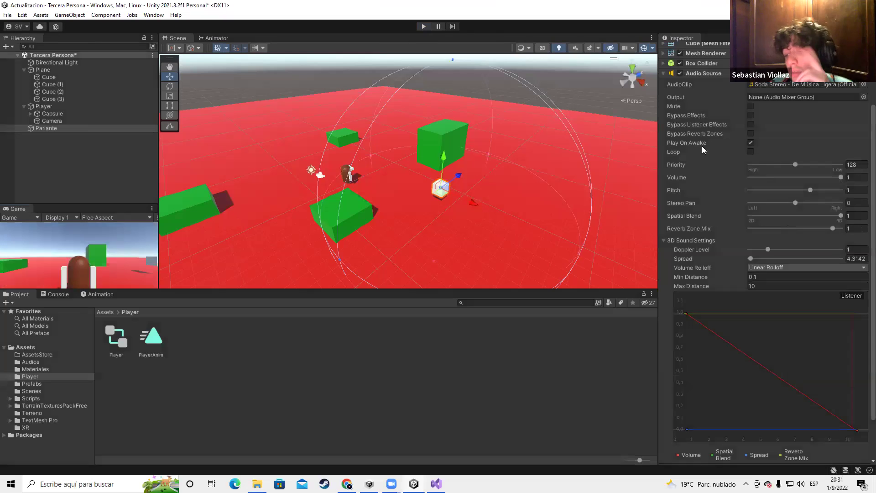
scroll(755, 145, "up", 2)
left_click(664, 122)
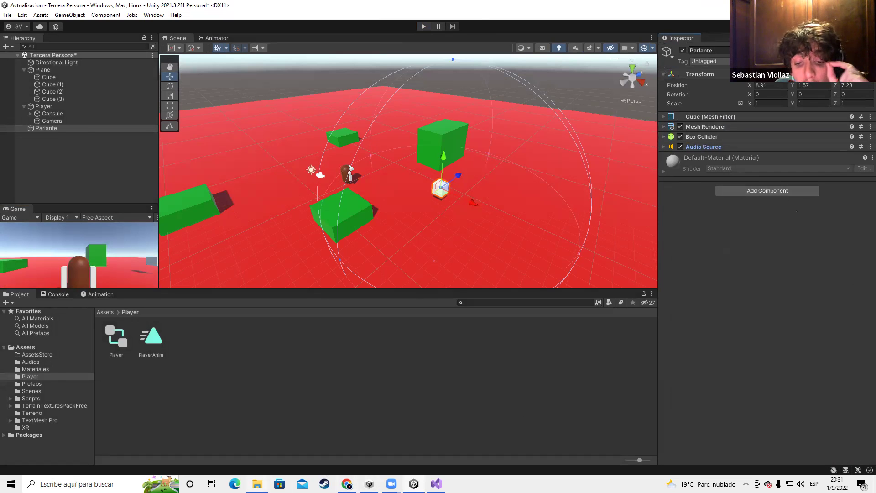
left_click(257, 484)
Launch Paint and draw a large rectangular frame with three stacked boxes inside
key("super")
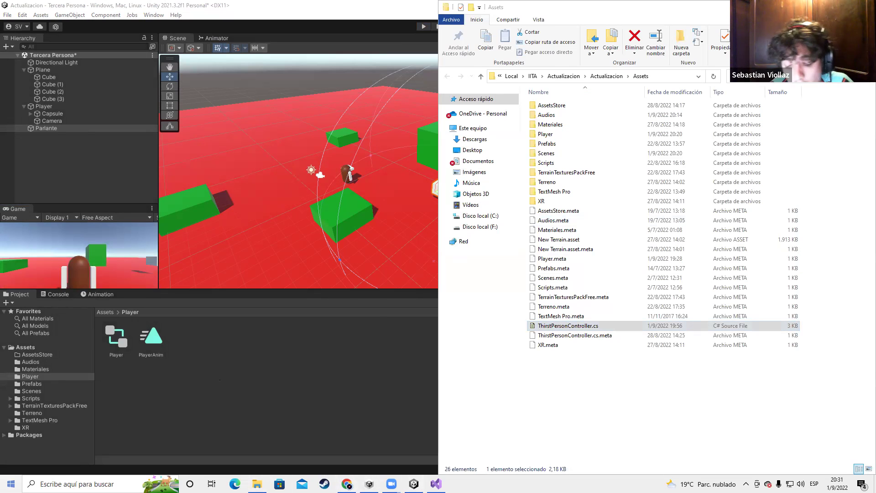
type("paint")
key("Return")
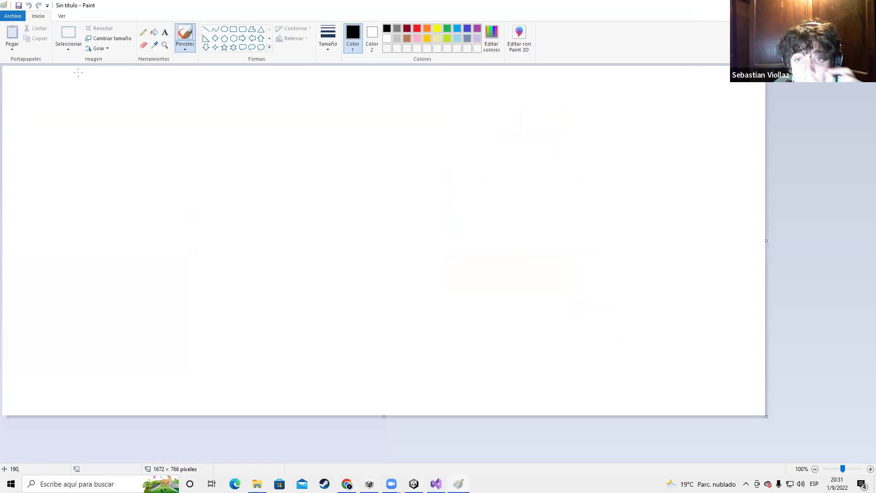
left_click(233, 29)
left_click_drag(105, 111, 342, 288)
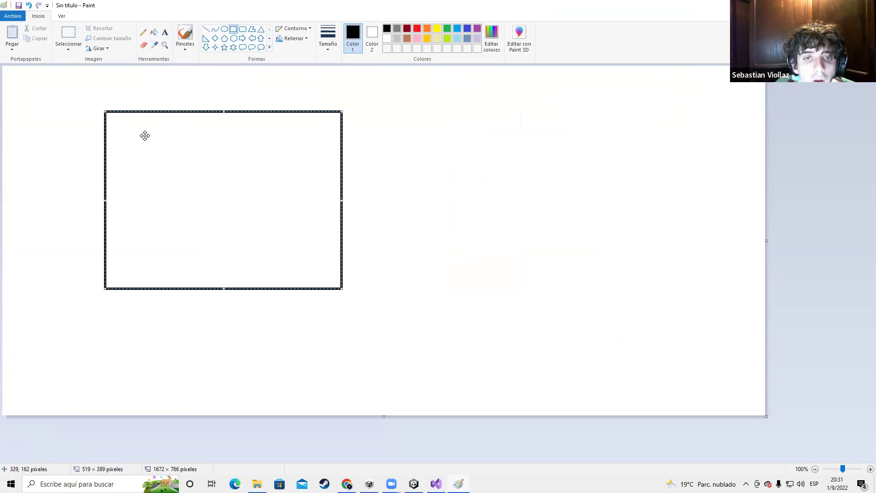
left_click(99, 84)
left_click_drag(116, 128, 184, 155)
left_click_drag(116, 162, 182, 189)
left_click(63, 182)
left_click(117, 200)
left_click_drag(175, 234, 181, 237)
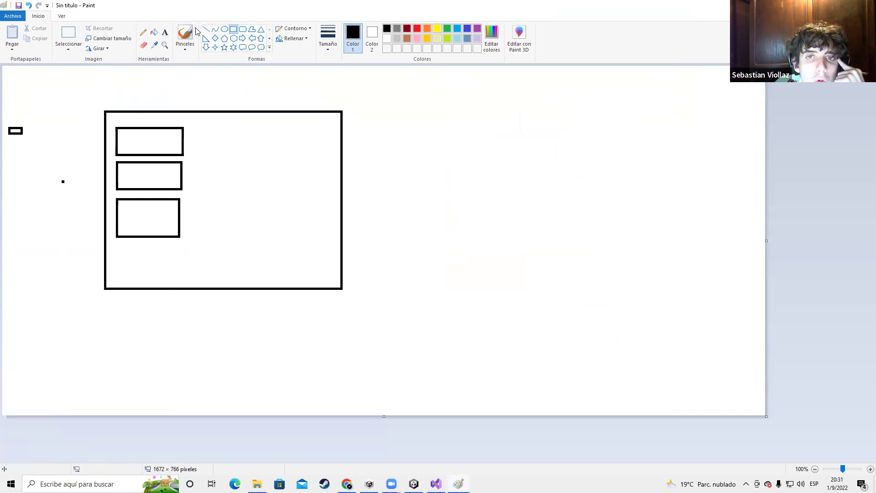
Sketch a sheet of paper beside the frame with the pencil, glancing at Unity's audio settings
left_click(143, 34)
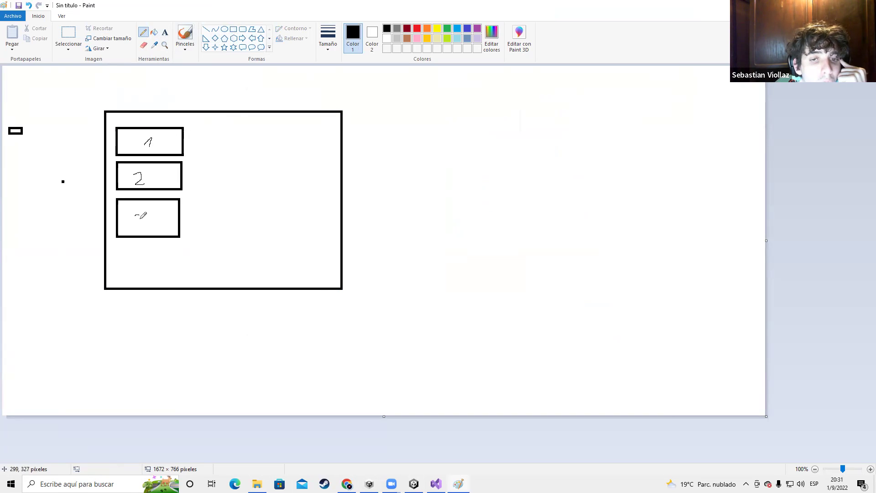
left_click_drag(423, 116, 430, 251)
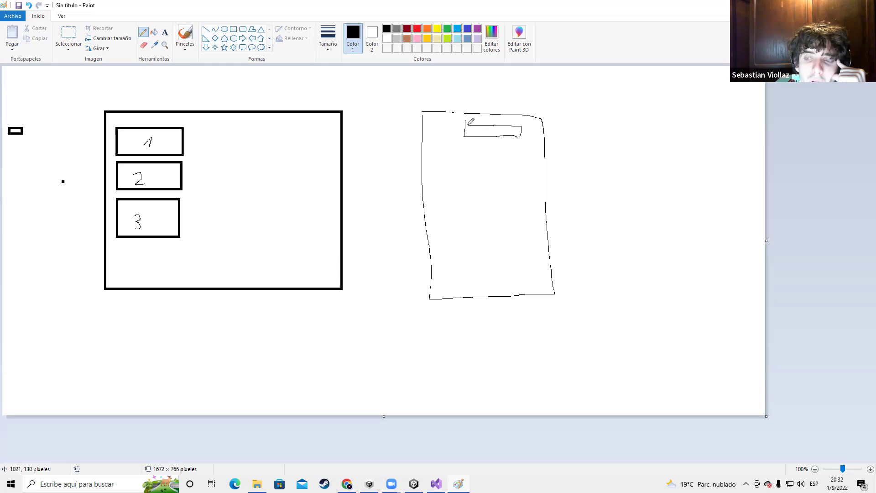
key("alt+Tab")
key("Tab")
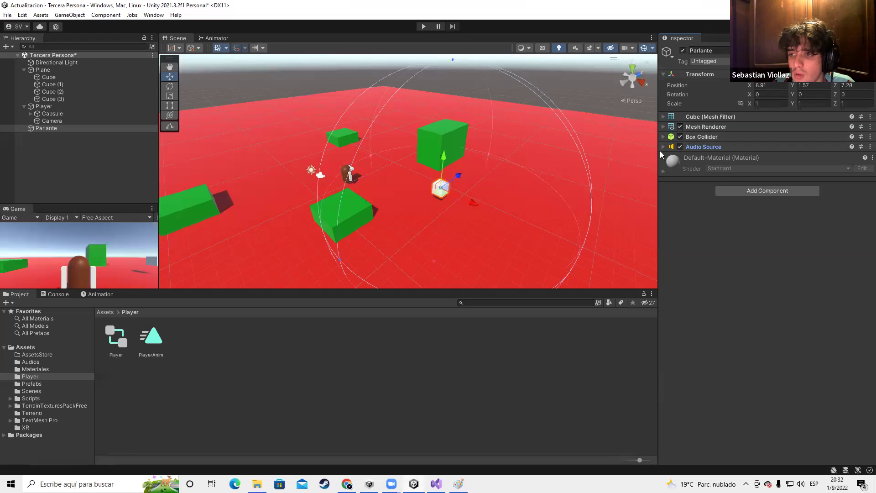
left_click(664, 147)
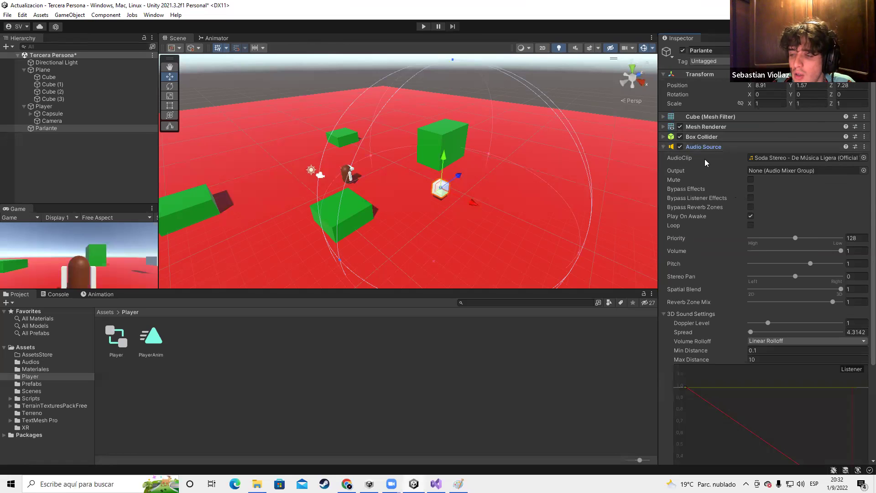
key("alt+Tab")
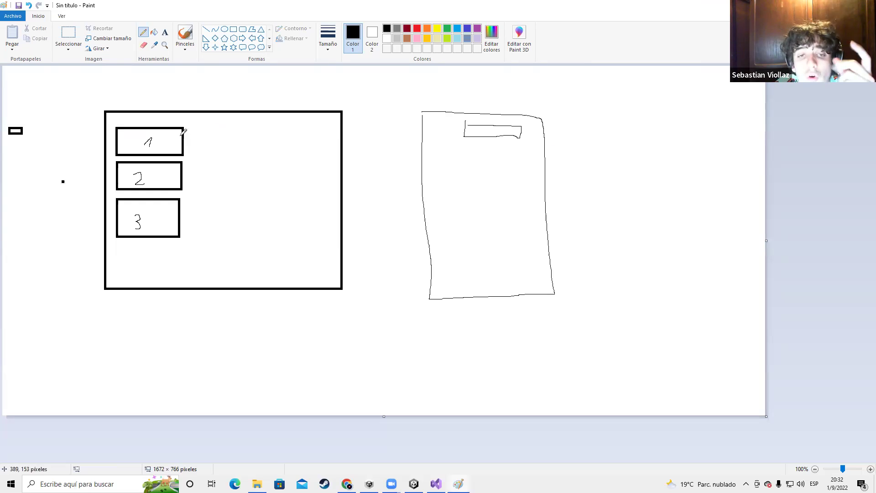
Draw connector lines from the boxes to the paper, undo them, and close Paint
left_click_drag(176, 146, 361, 145)
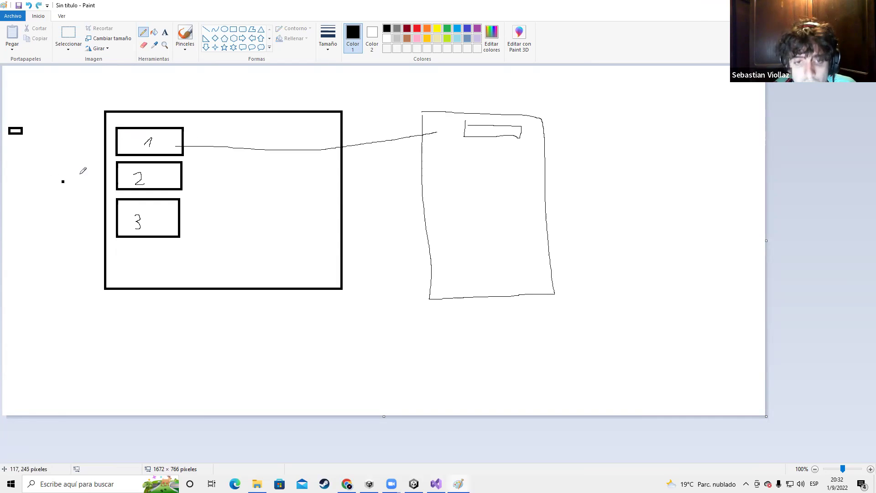
key("ctrl+z")
left_click_drag(182, 185, 423, 143)
key("ctrl+z")
left_click_drag(164, 222, 449, 142)
key("ctrl+z")
key("ctrl+z")
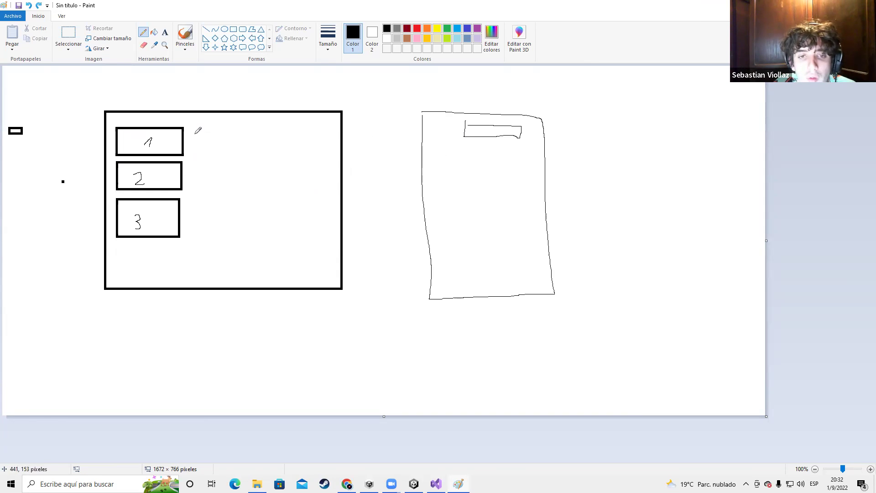
mouse_move(155, 177)
left_mouse_down()
mouse_move(285, 169)
mouse_move(408, 137)
left_mouse_up()
key("ctrl+z")
key("ctrl+z")
key("ctrl+z")
key("ctrl+z")
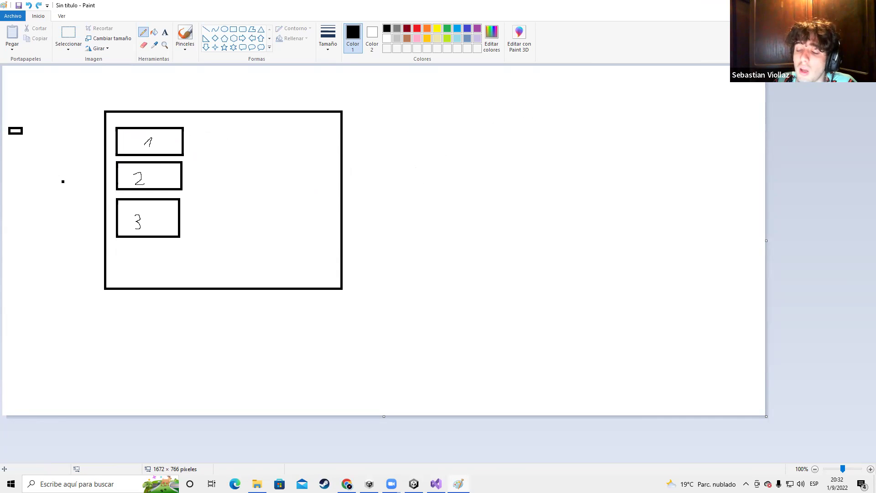
key("alt+F4")
Discard the Paint sketch, pan the Scene view toward the speaker, and collapse its Audio Source component
left_click(458, 241)
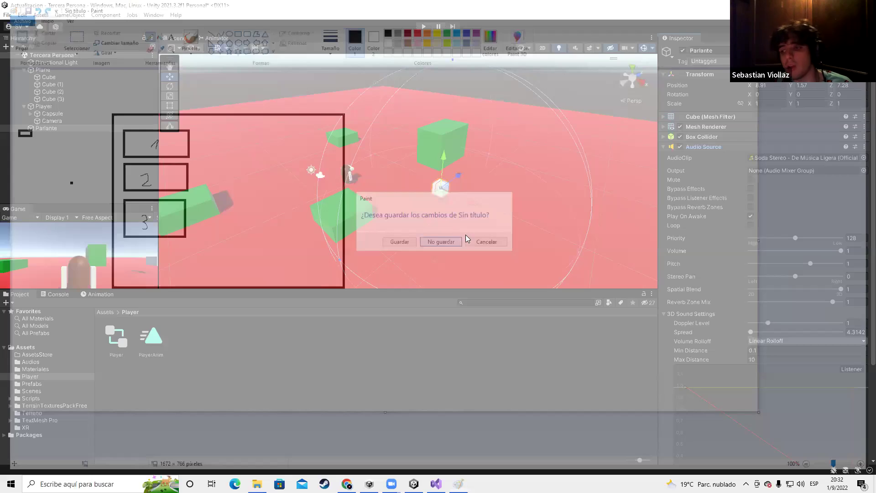
scroll(792, 292, "down", 4)
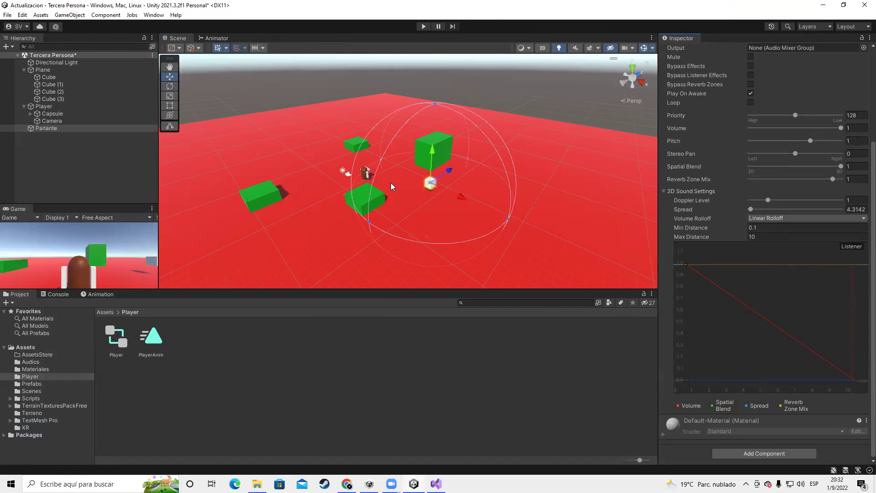
scroll(391, 182, "up", 2)
middle_click_drag(391, 182, 180, 132)
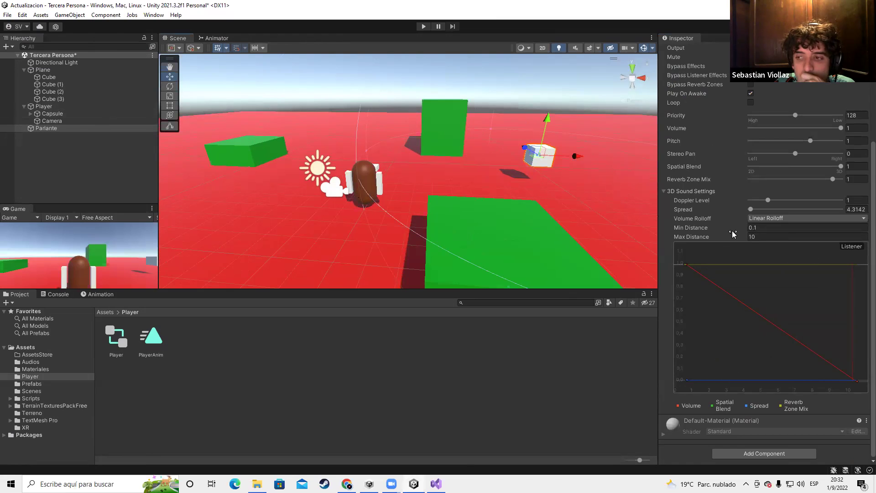
scroll(679, 149, "up", 5)
left_click(666, 146)
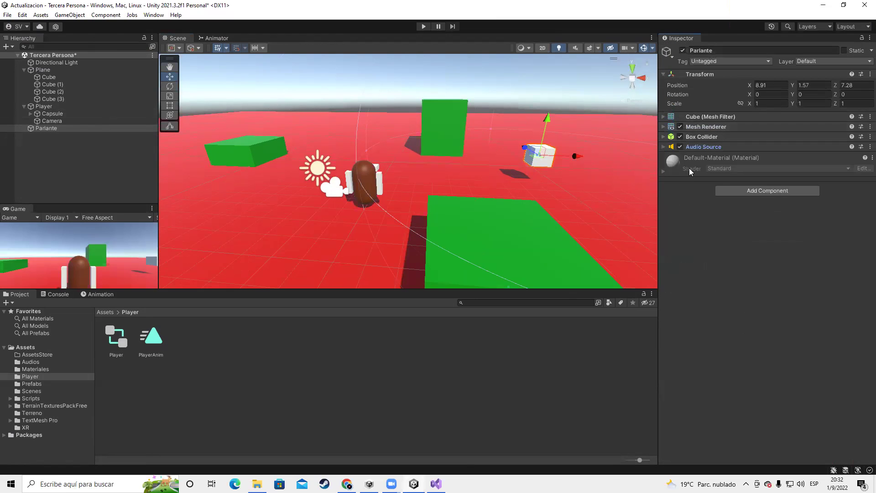
Create a new script named RandomMusic and attach it to Parlante via Add Component
left_click(735, 193)
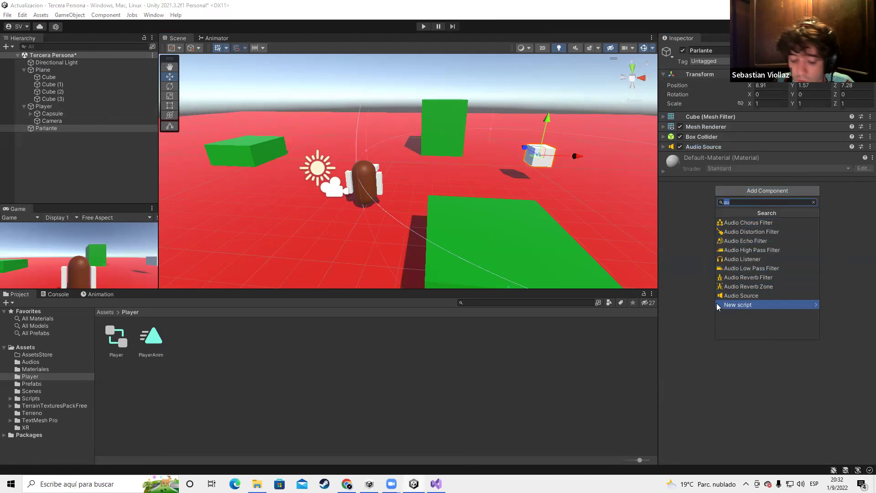
type("Ranmio")
key("BackSpace")
key("BackSpace")
key("BackSpace")
type("domMusic")
left_click(756, 226)
left_click(757, 330)
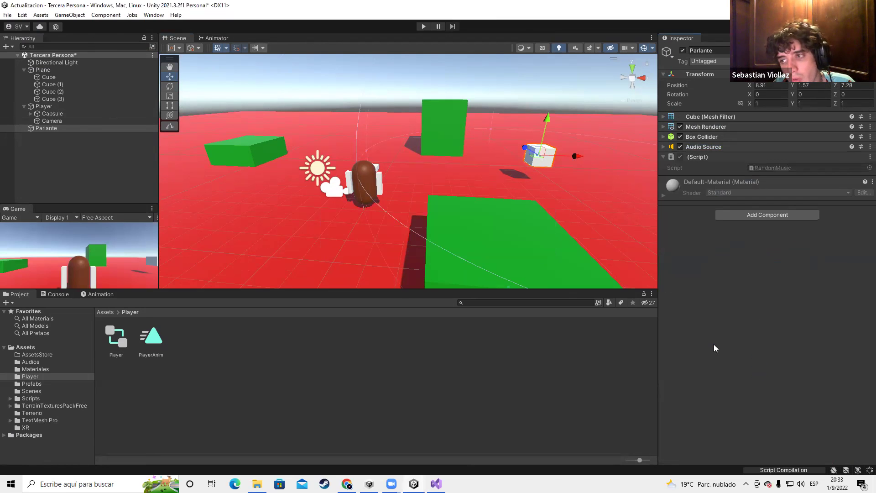
Switch to Chrome and bring up the Soda Stereo video tab
key("alt+Tab")
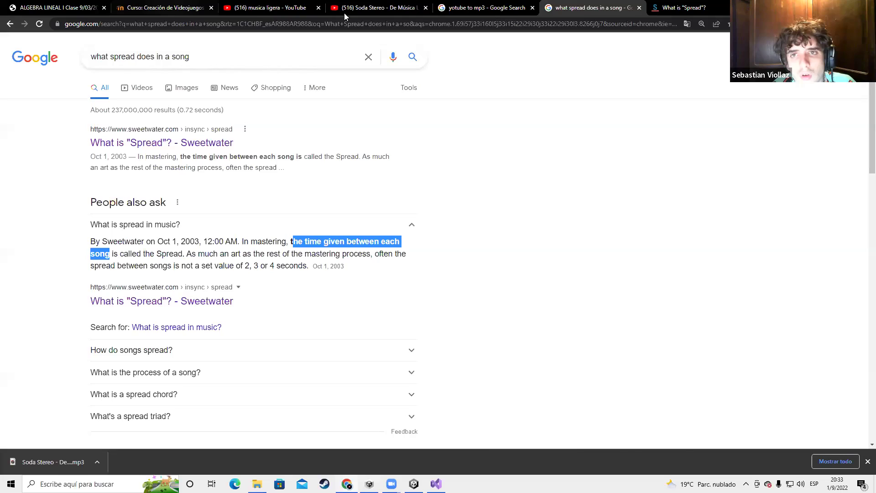
left_click(344, 11)
left_click(351, 24)
Return to the musica ligera results and run a new YouTube search for 'los reodndods'
left_click(371, 220)
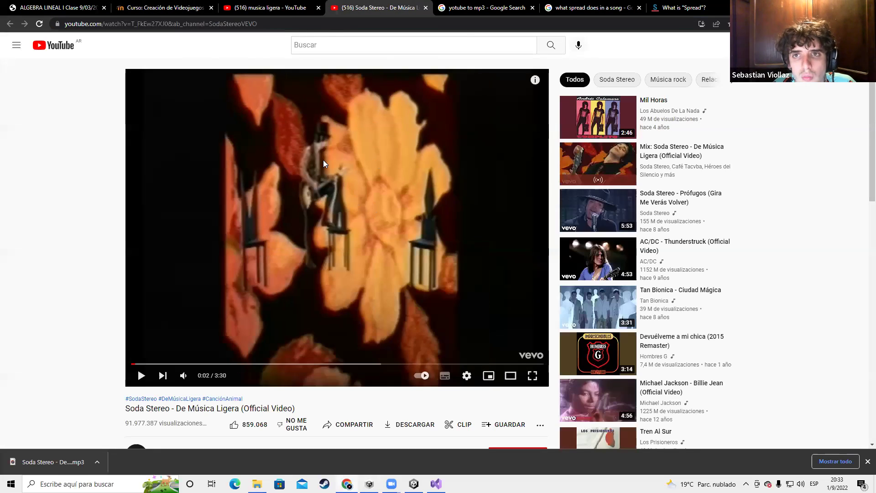
left_click(289, 7)
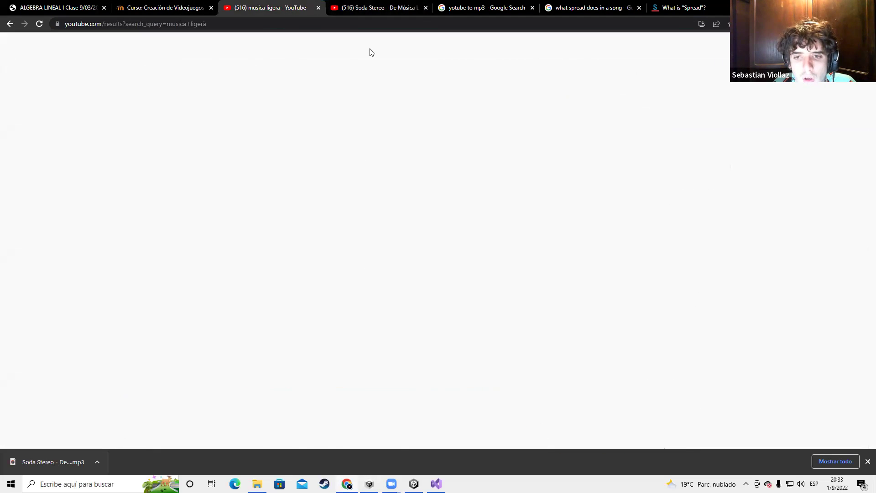
scroll(464, 237, "down", 5)
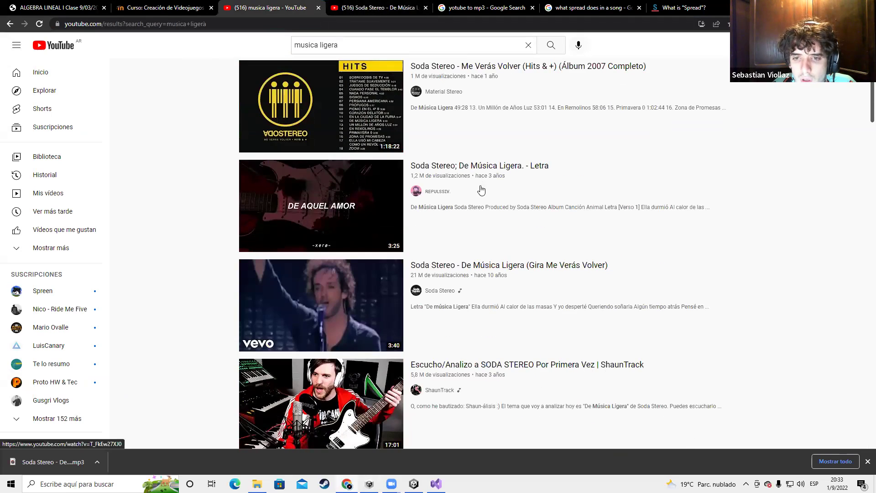
right_click(456, 167)
left_click(212, 295)
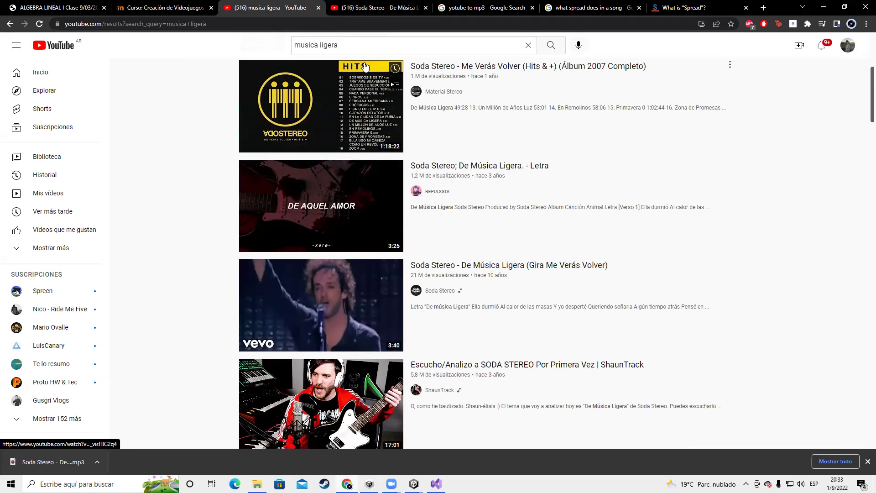
key("/")
key("BackSpace")
type("los reodndods")
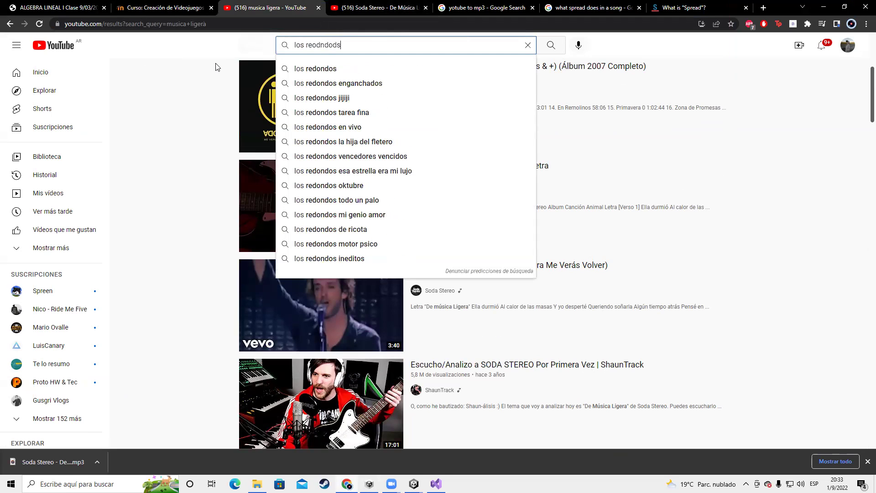
key("Return")
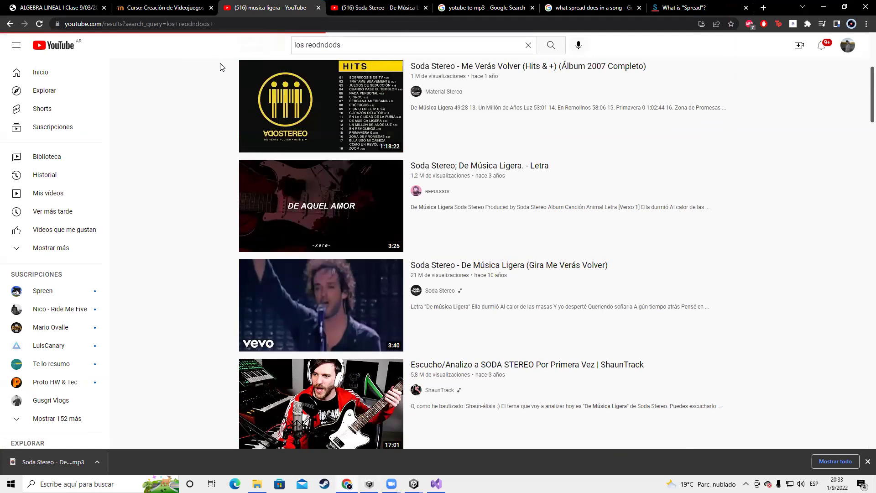
Refine the search to 'jiji' and open the Ji Ji Ji concert result in a new tab
left_click_drag(344, 44, 304, 43)
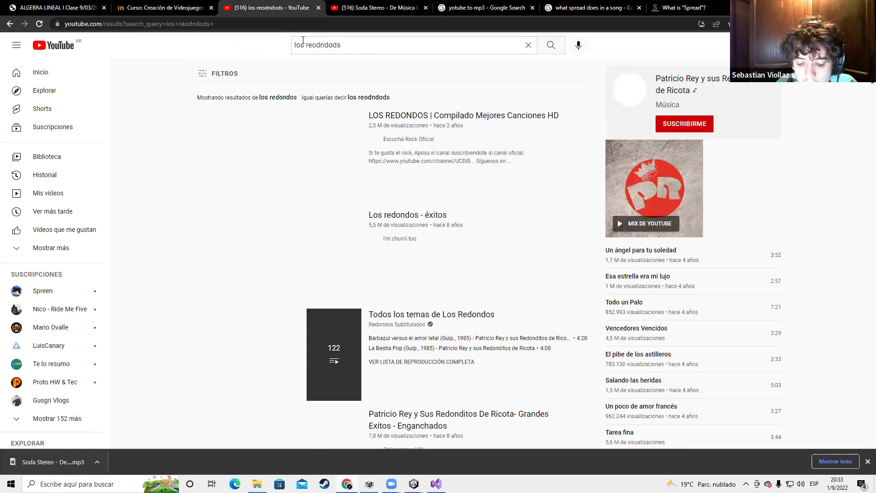
left_click(379, 50)
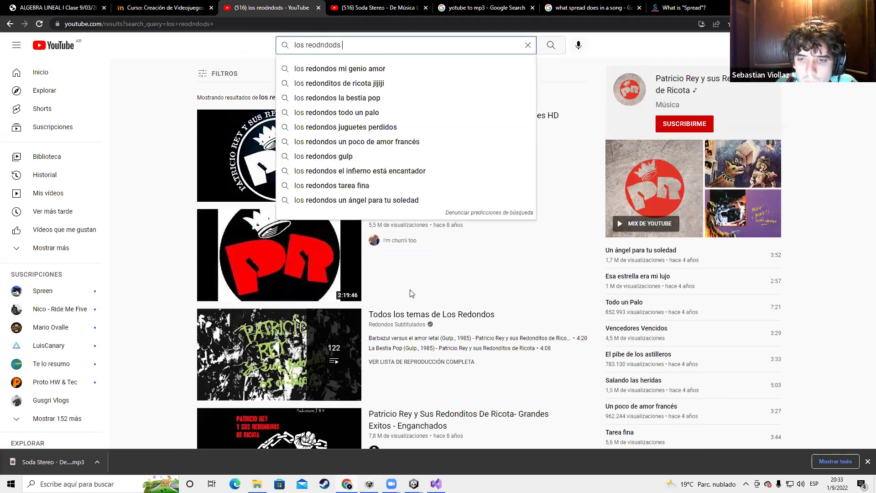
type("ji")
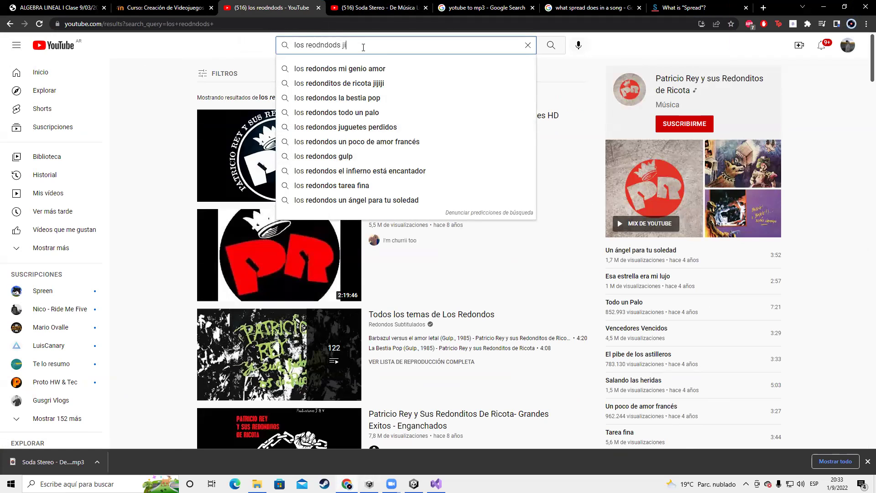
type("ji")
key("Return")
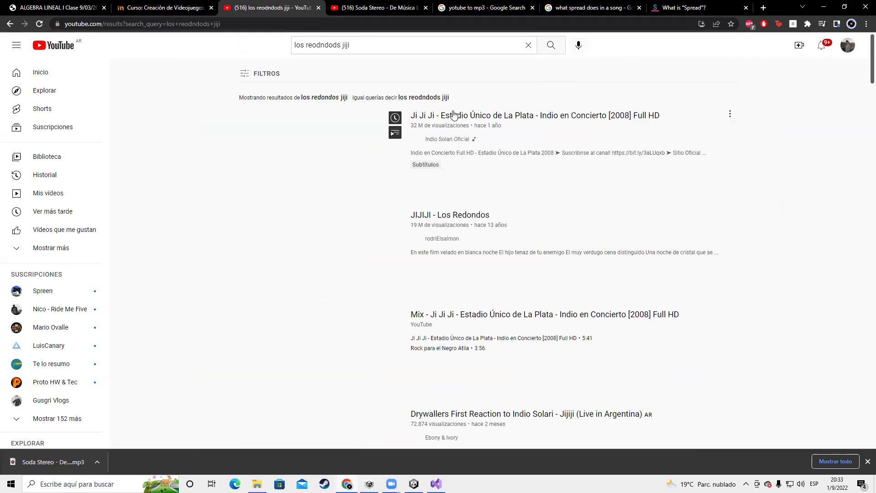
right_click(455, 115)
left_click(471, 120)
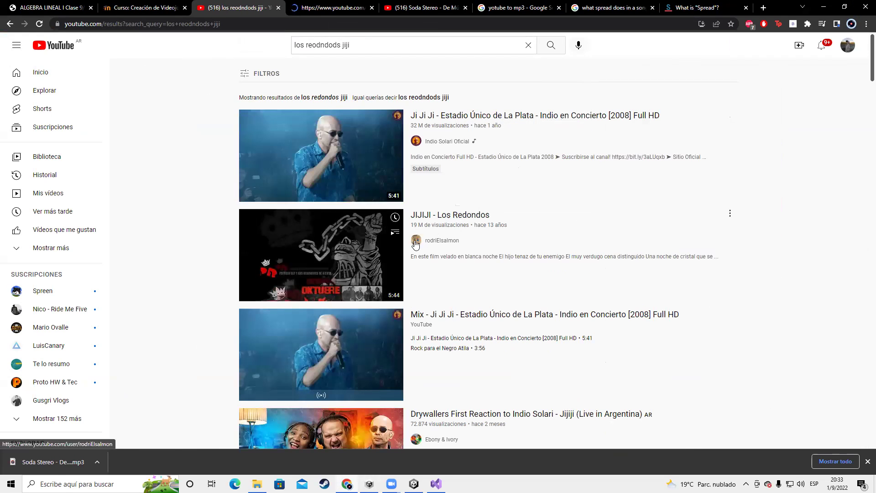
Look over the search results and switch to the new Ji Ji Ji video tab
scroll(442, 269, "down", 8)
scroll(546, 123, "up", 8)
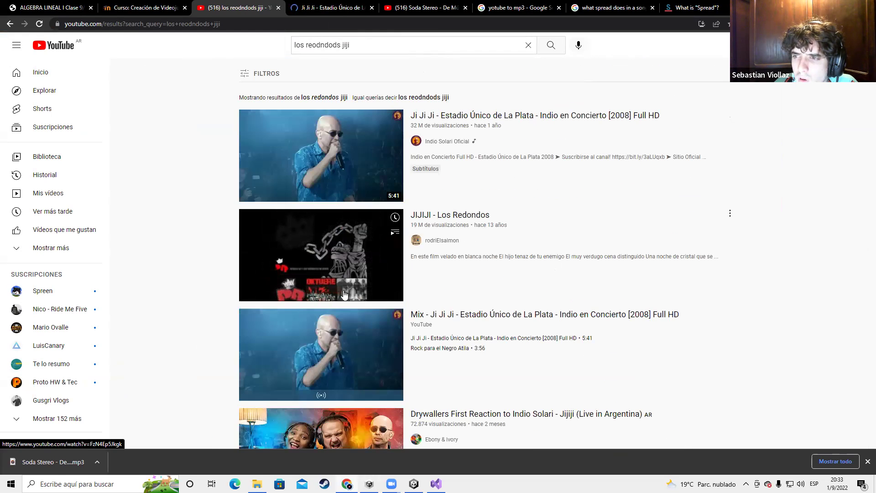
scroll(344, 294, "down", 3)
scroll(345, 295, "up", 1)
key("ctrl+Tab")
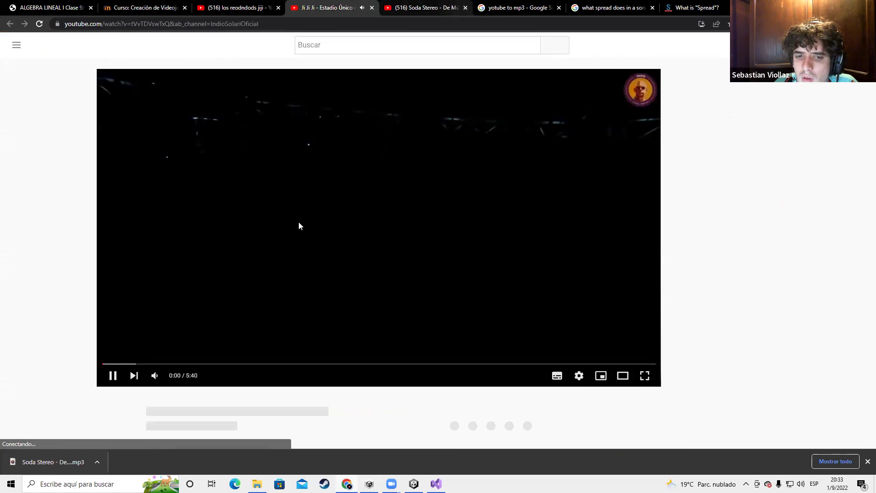
key("ctrl+shift+Tab")
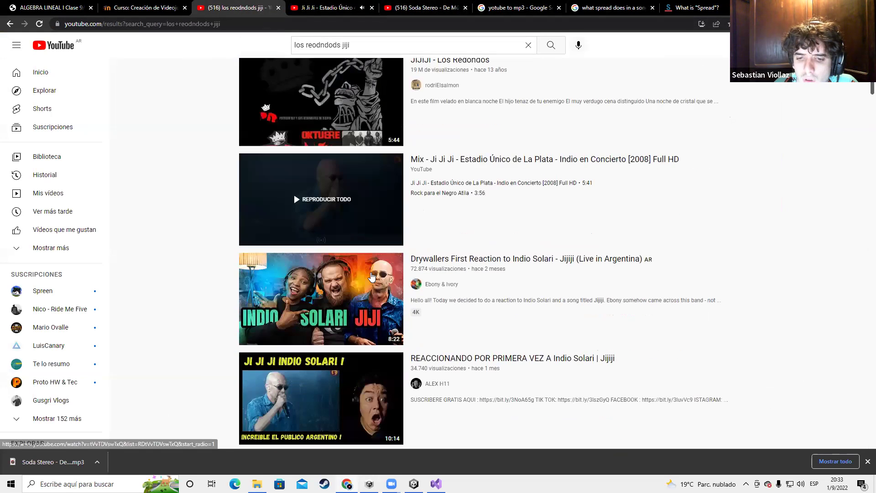
scroll(372, 277, "down", 4)
key("ctrl+Tab")
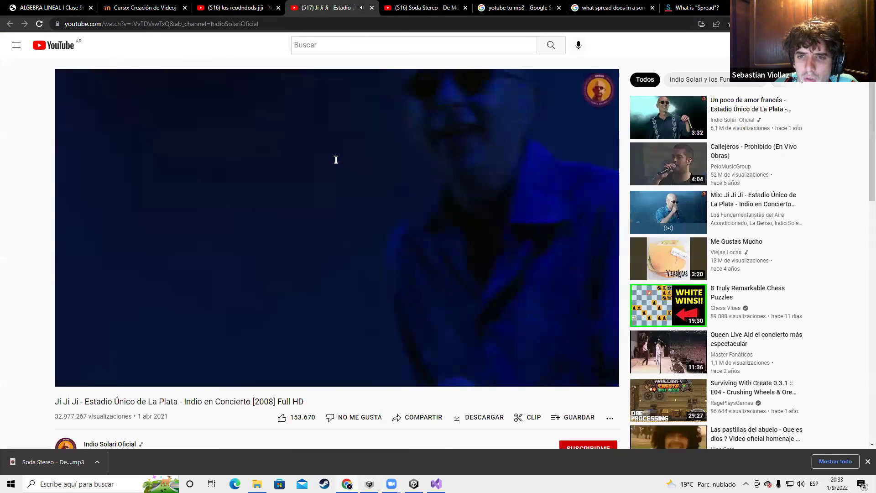
Skip the concert video to about 0:25 and pause it, close the Soda Stereo tab, select the URL
left_click(336, 160)
left_click(365, 185)
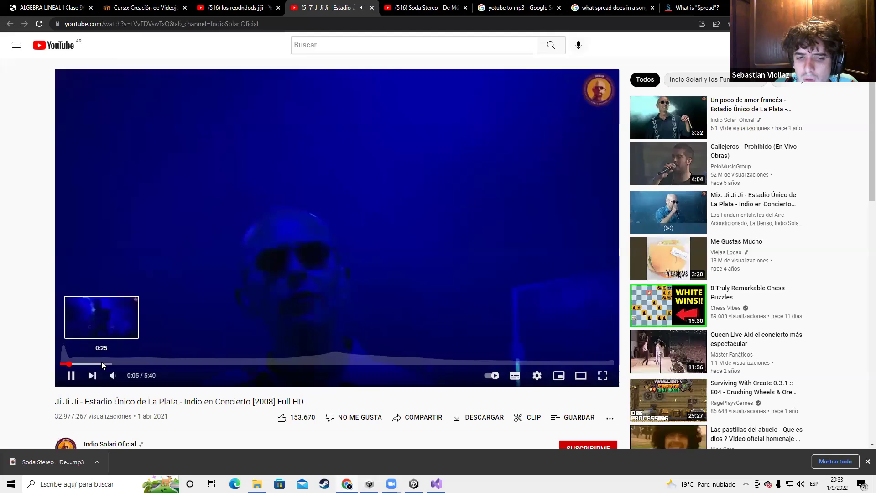
left_click(101, 364)
key("space")
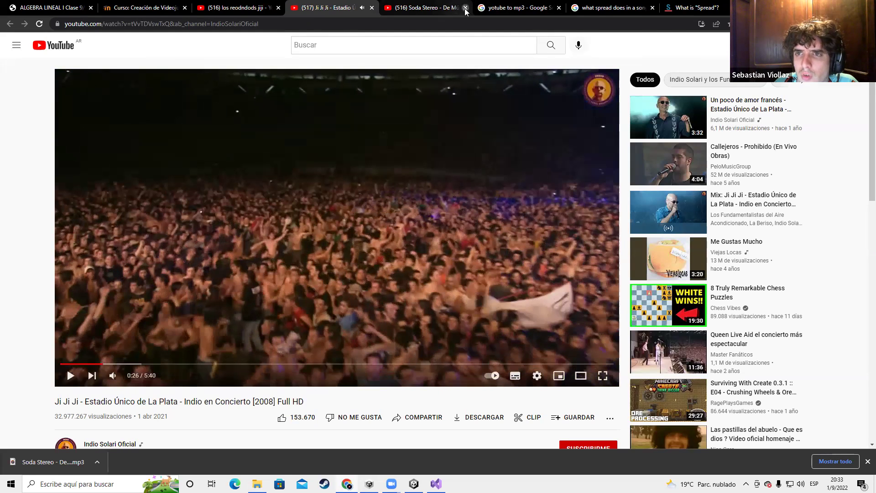
left_click(466, 8)
left_click(287, 26)
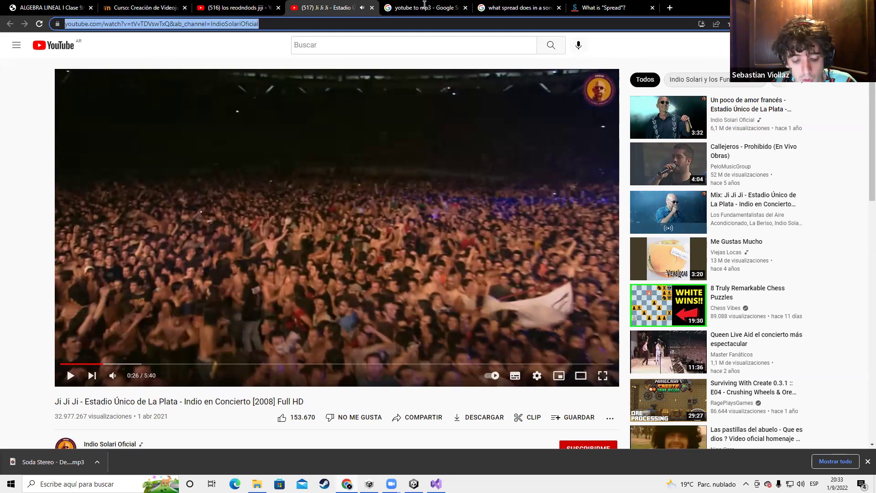
left_click(607, 8)
Close the two Spread-related tabs and download the Ji Ji Ji concert as mp3 from YTMP3
left_click(482, 6)
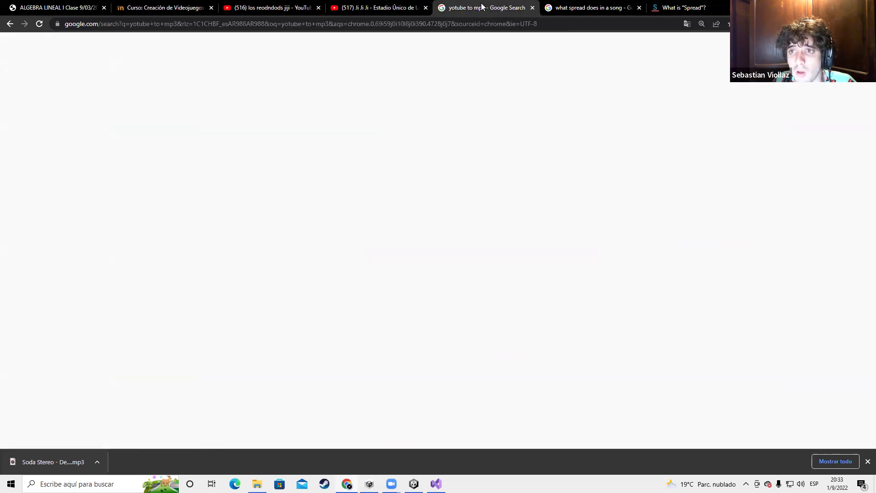
left_click(640, 7)
left_click(651, 8)
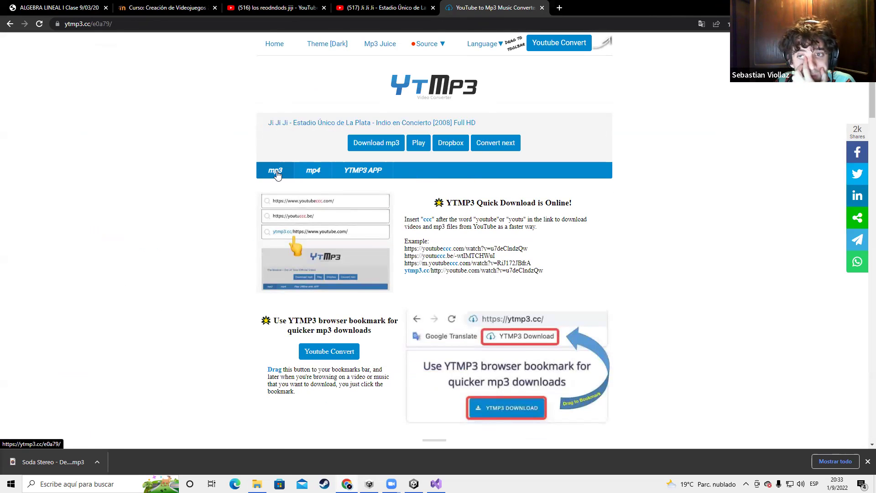
left_click(358, 144)
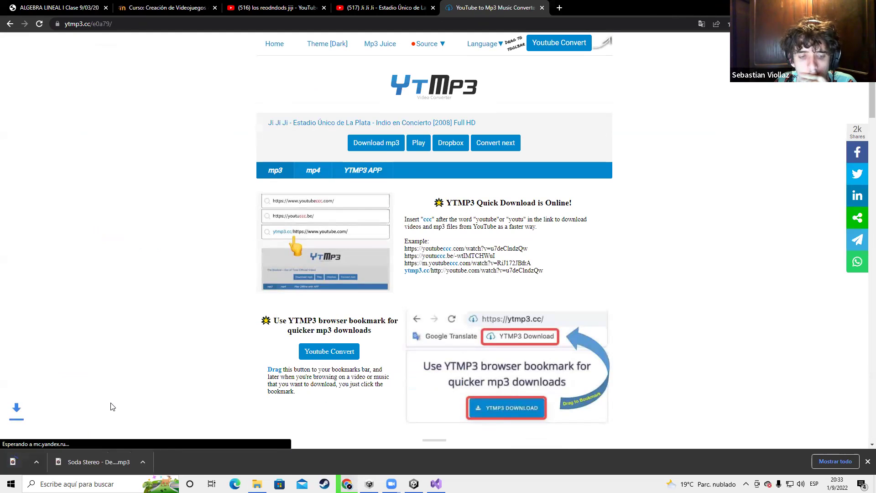
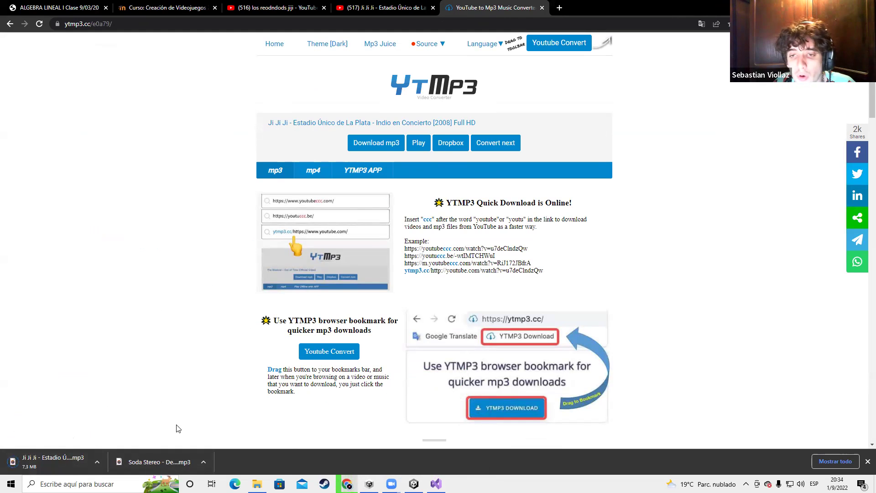
Open RandomMusic.cs from the Random Music component and delete the Start comment line
key("alt+Tab")
left_click(451, 300)
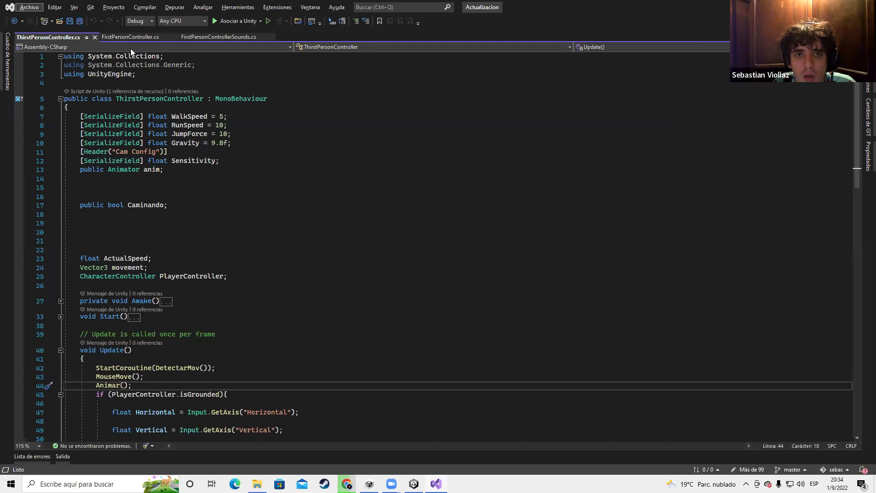
key("alt+Tab")
left_click(593, 174)
left_click(870, 157)
left_click(797, 289)
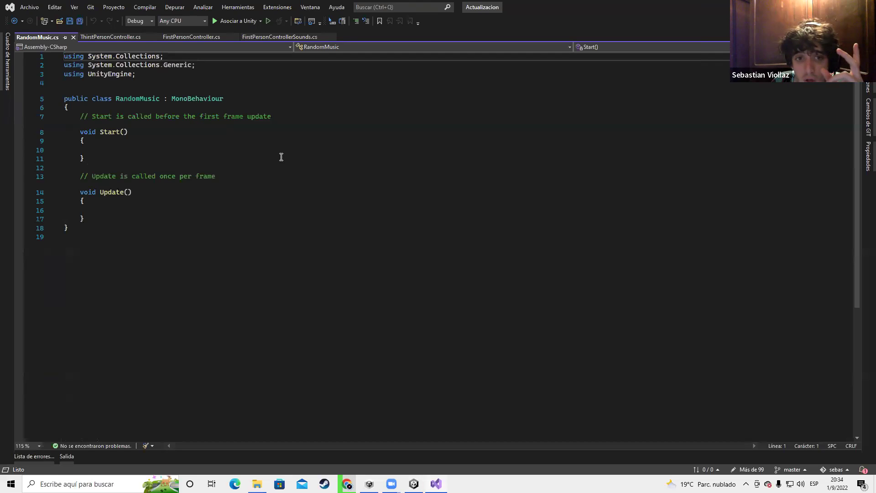
left_click(116, 114)
key("Return")
key("Return")
triple_click(151, 133)
key("Delete")
left_click(196, 120)
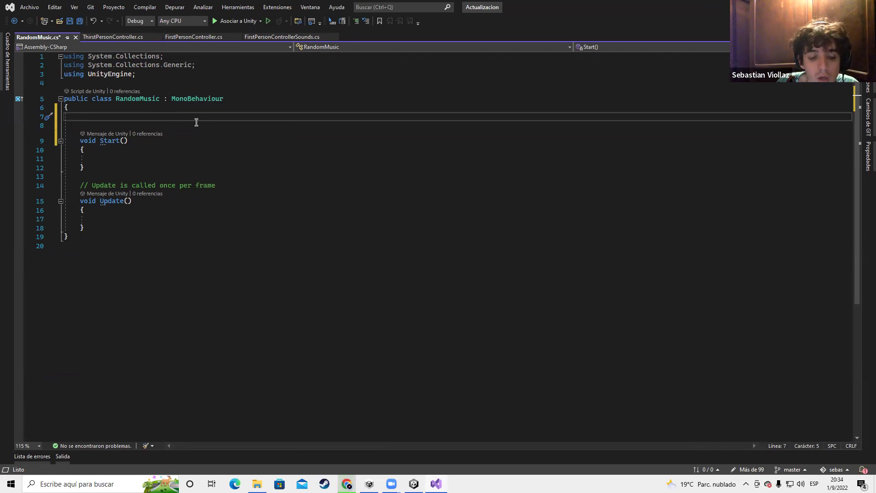
Declare a public AudioClip[] field in the class body and save the script
key("alt+Tab")
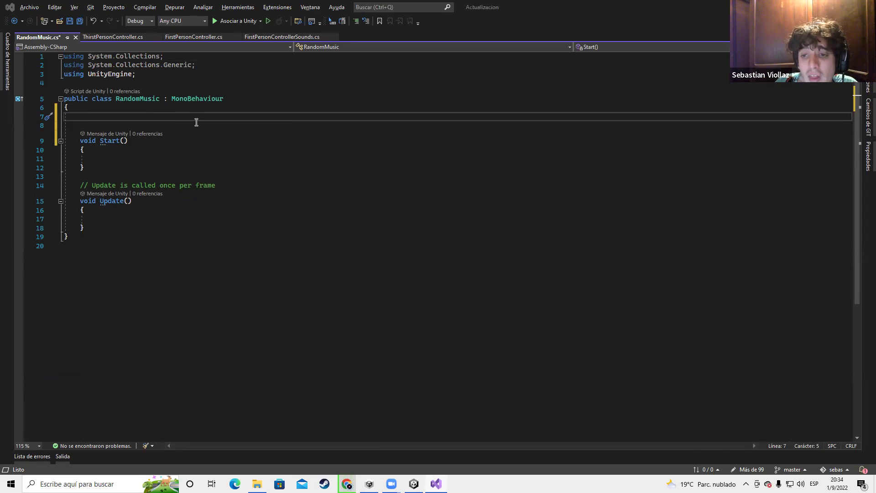
key("alt+Tab")
key("alt+Tab")
key("alt+Tab")
key("alt+Tab")
key("alt+Tab")
key("alt+Tab")
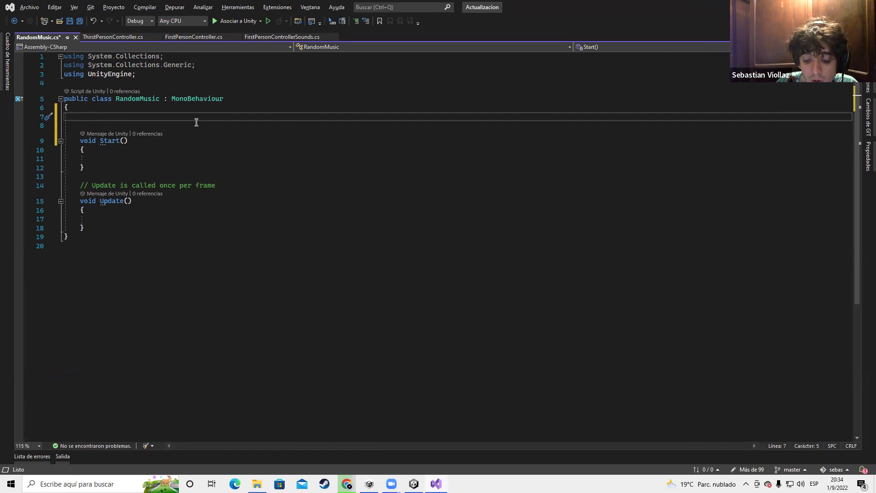
type("public ")
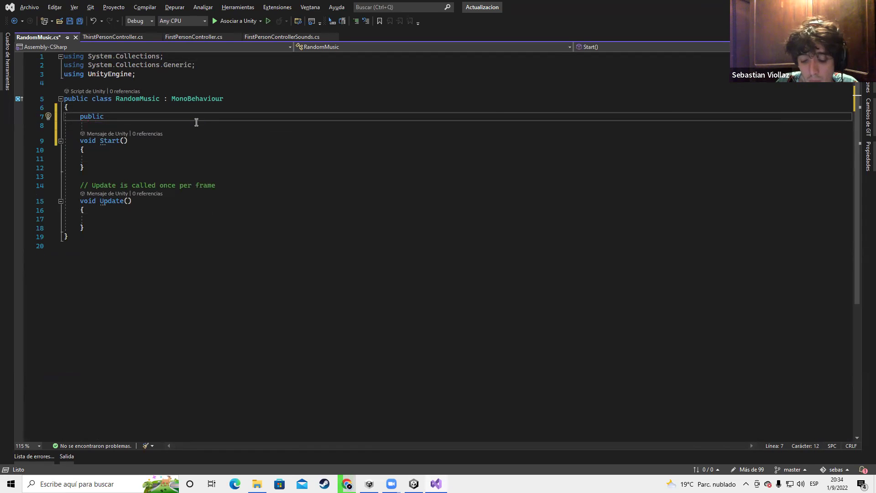
type("Audio")
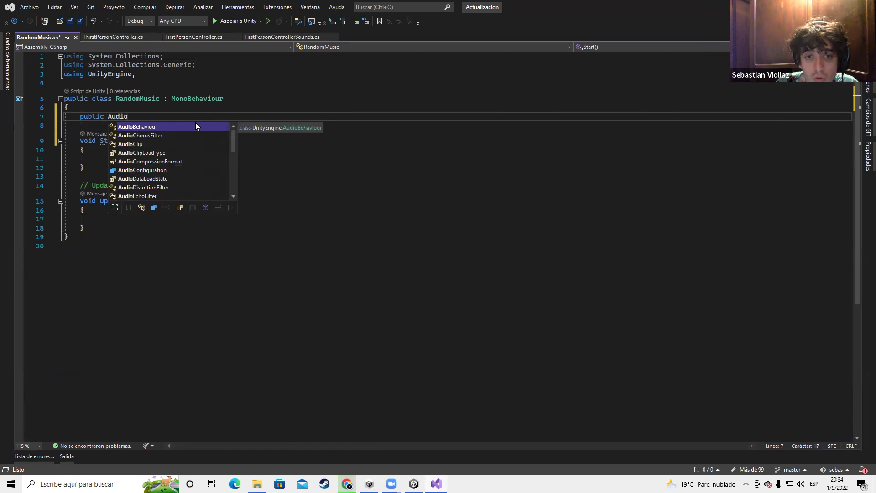
key("Down")
key("Down")
key("Tab")
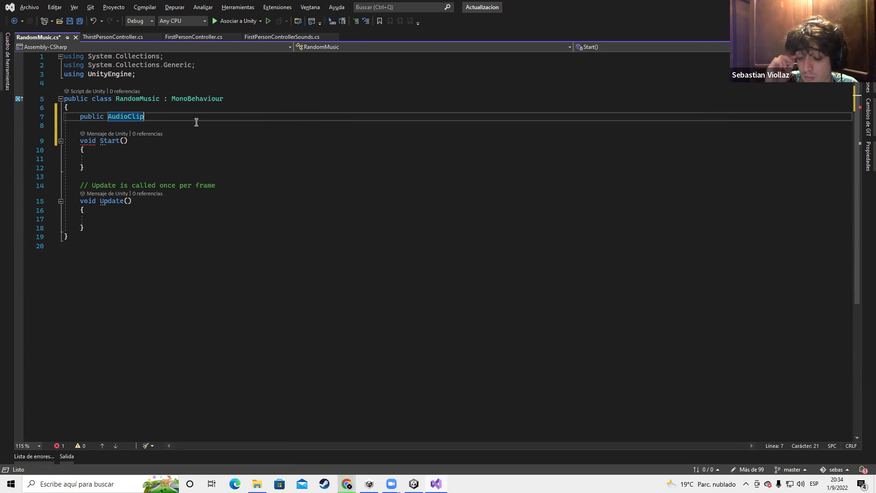
type("[];")
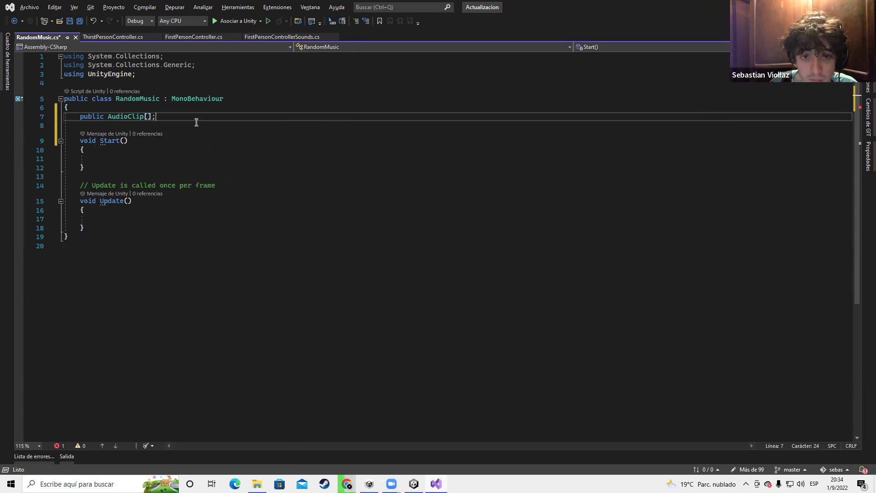
key("ctrl+s")
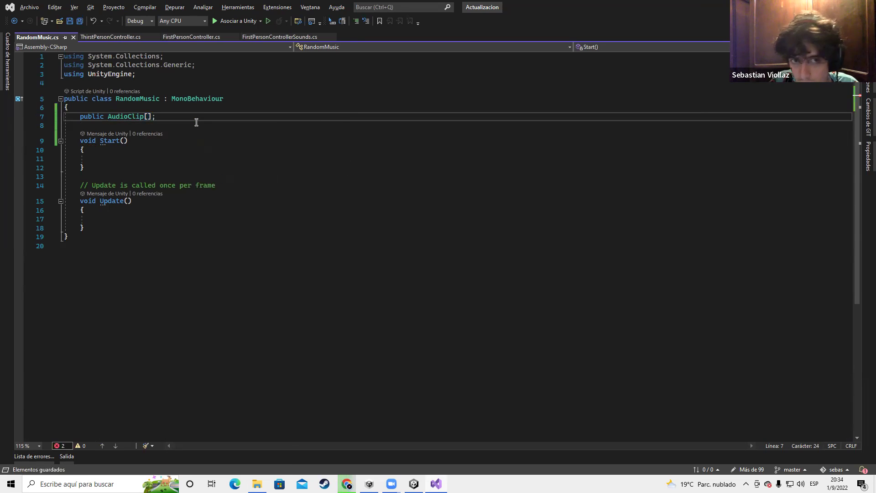
Fix the compile error by naming the array Music, then save again
key("alt+Tab")
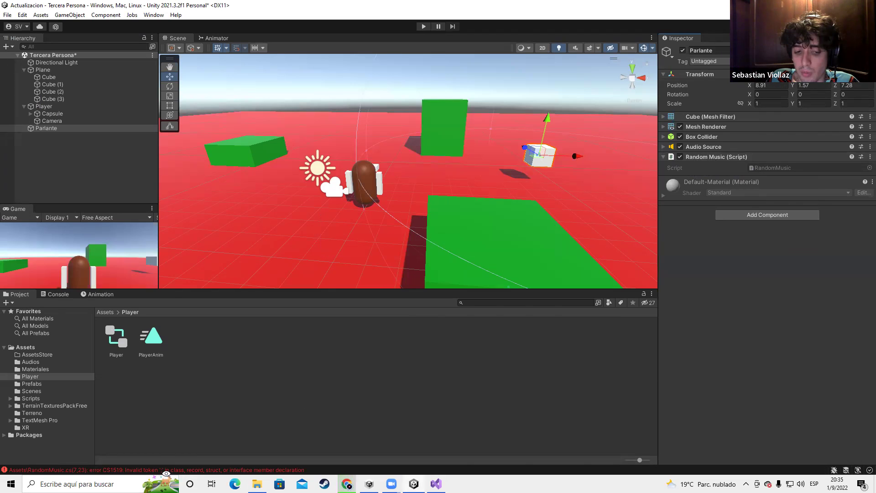
double_click(164, 470)
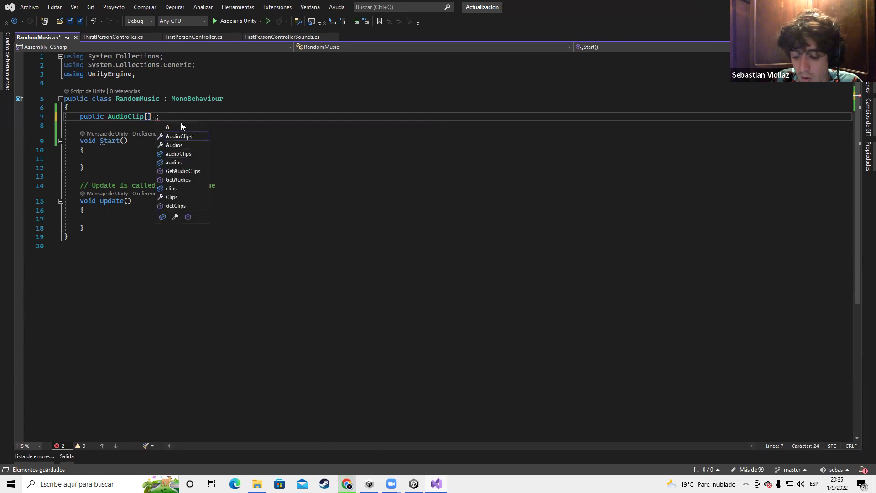
key("BackSpace")
type("A")
key("BackSpace")
type("Music")
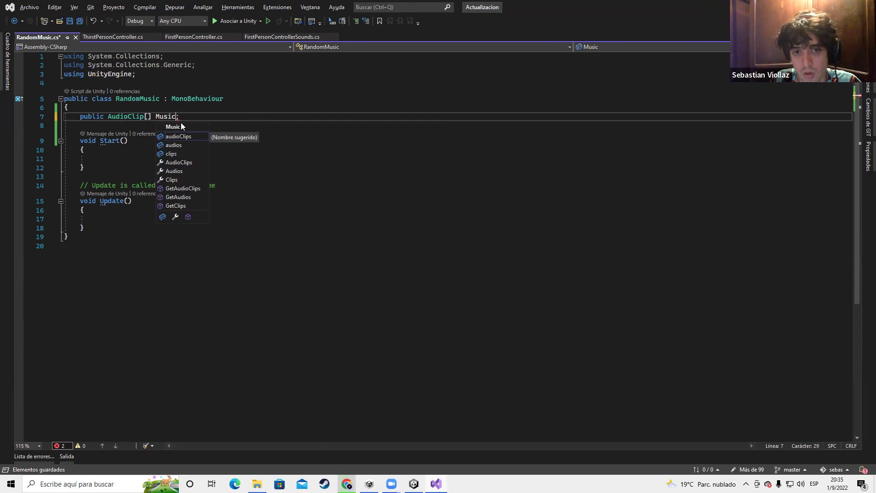
key("Left")
key("Left")
key("Left")
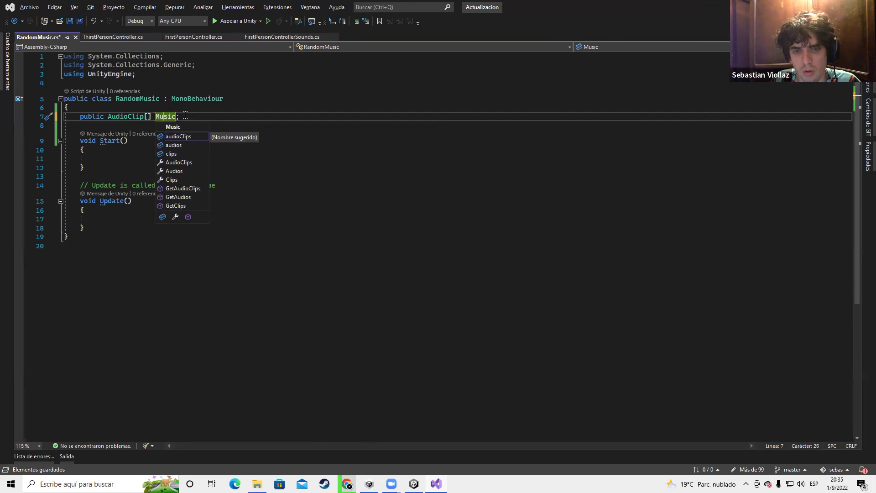
key("Delete")
type("c")
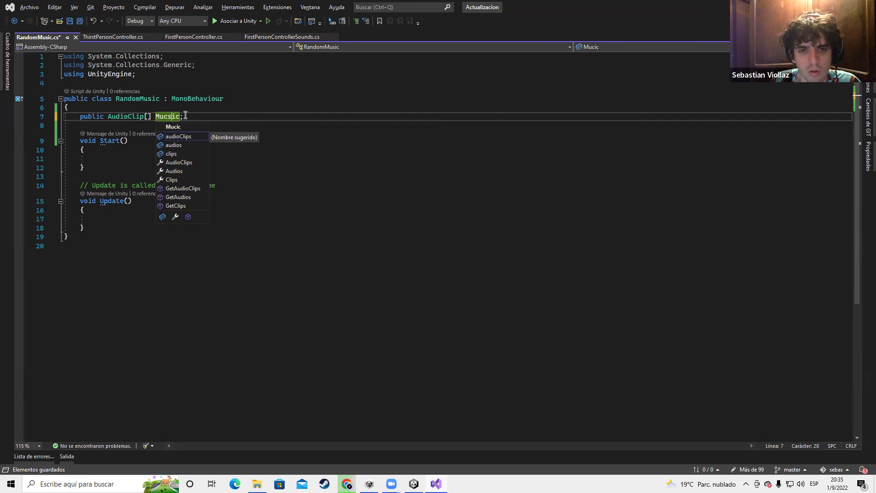
key("BackSpace")
key("BackSpace")
key("Delete")
key("Delete")
key("Delete")
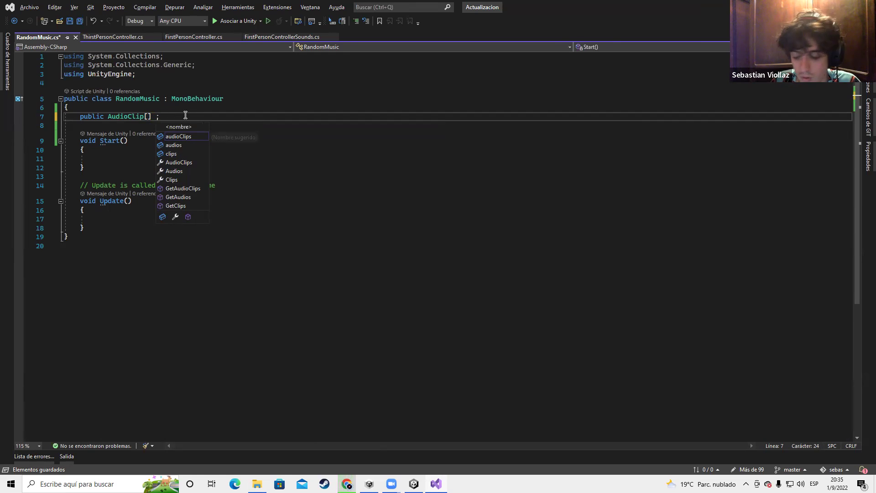
type("Musio")
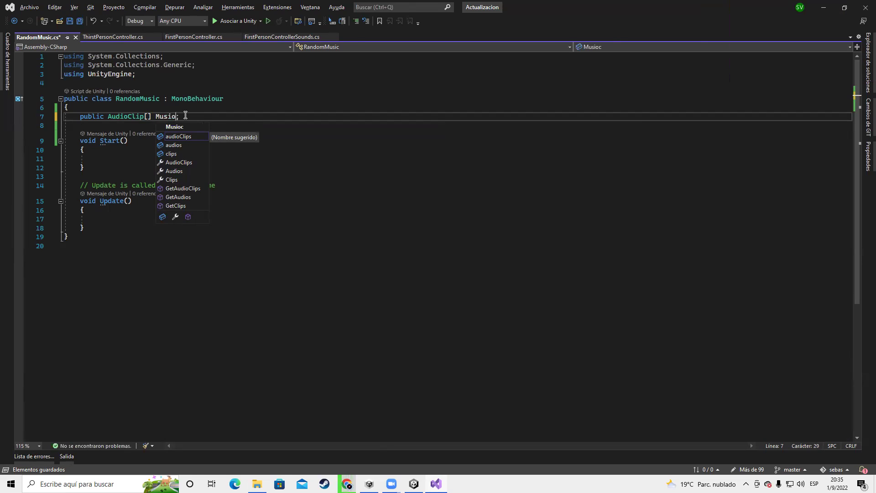
key("Escape")
key("Up")
key("ctrl+s")
key("alt+Tab")
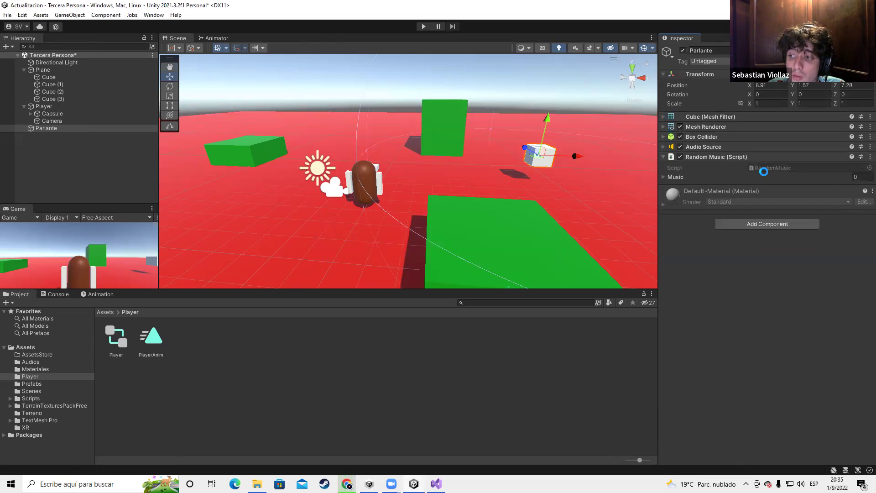
Expand the Music list and add five empty clip slots
left_click(676, 177)
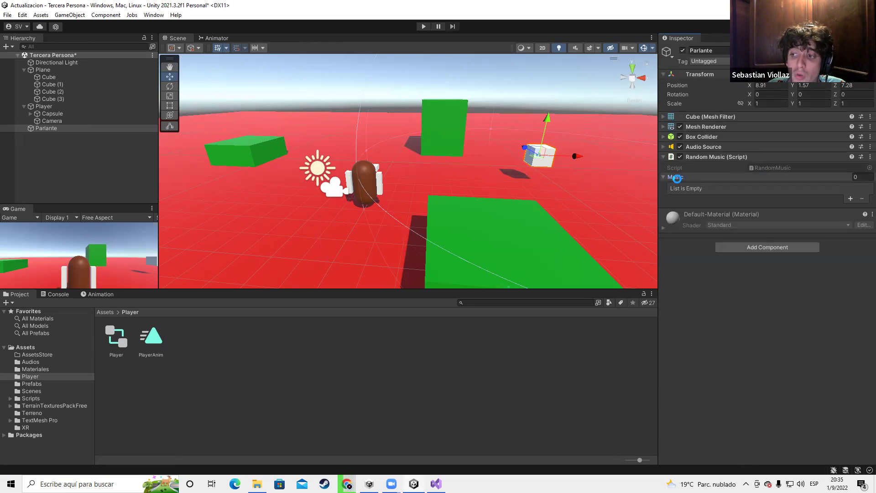
left_click(850, 199)
left_click(850, 208)
left_click(848, 216)
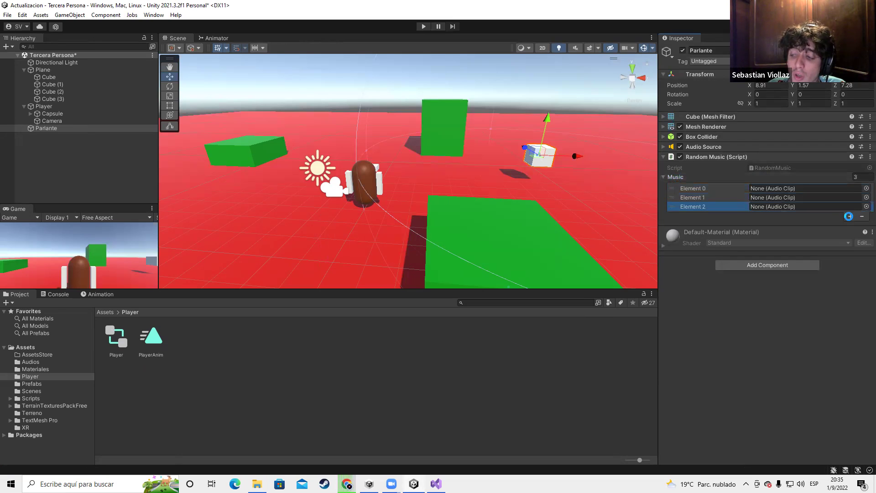
left_click(849, 217)
left_click(849, 225)
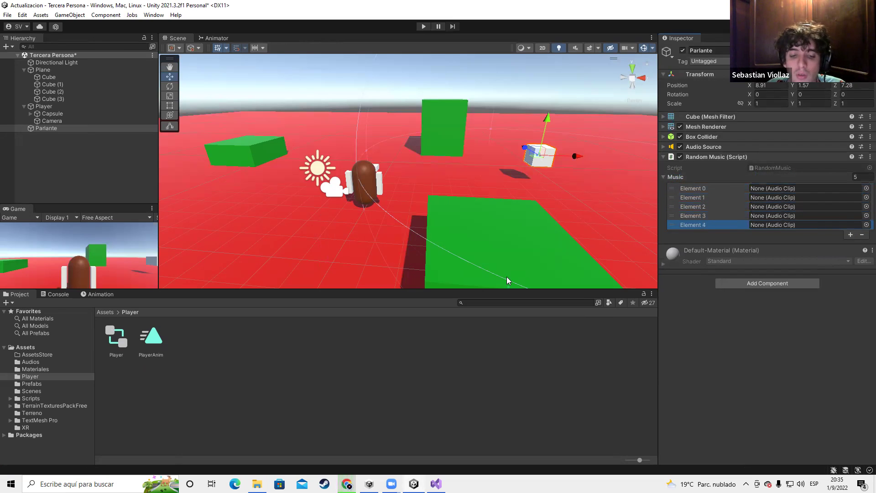
Check the mp3 download's progress on Chrome's downloads page, then return to Unity
key("alt+Tab")
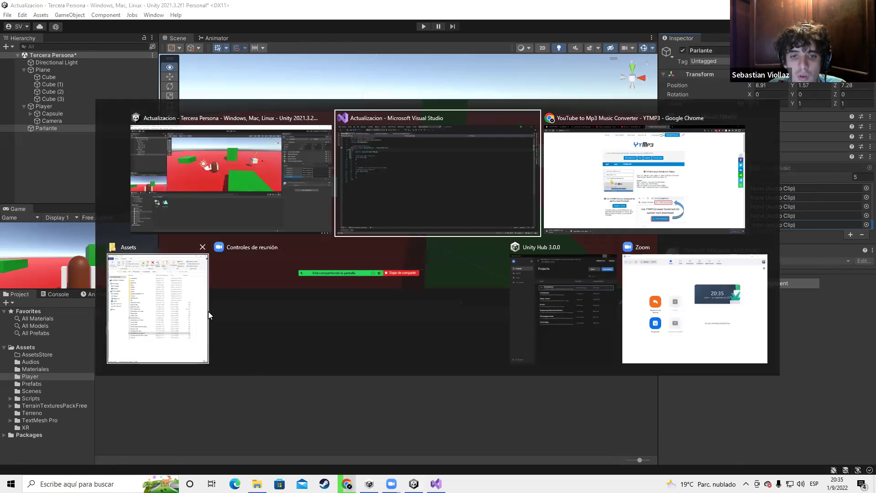
left_click(639, 204)
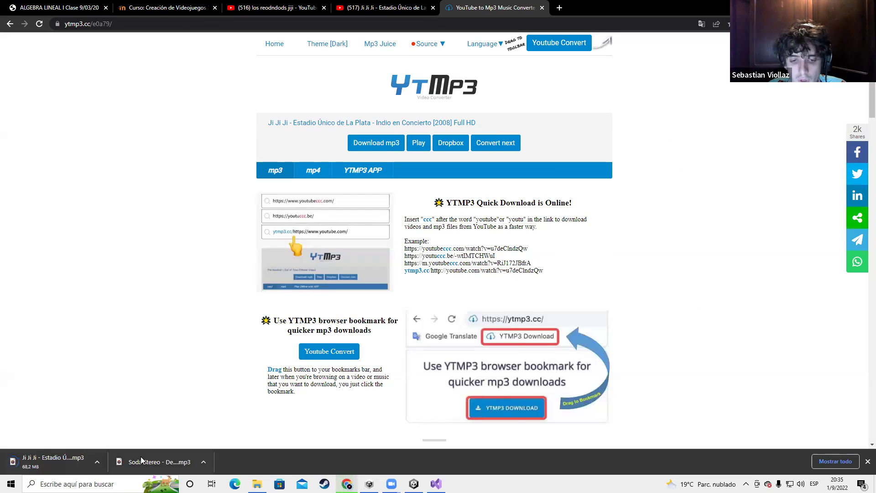
key("ctrl+j")
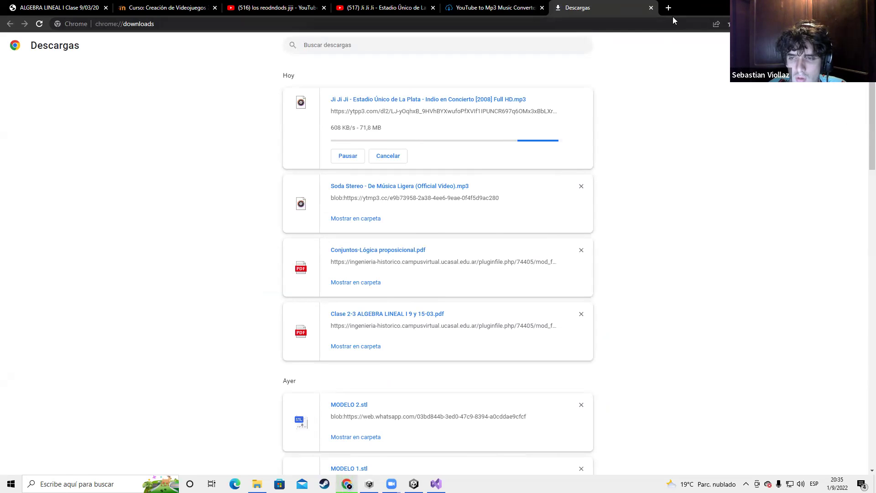
left_click(651, 8)
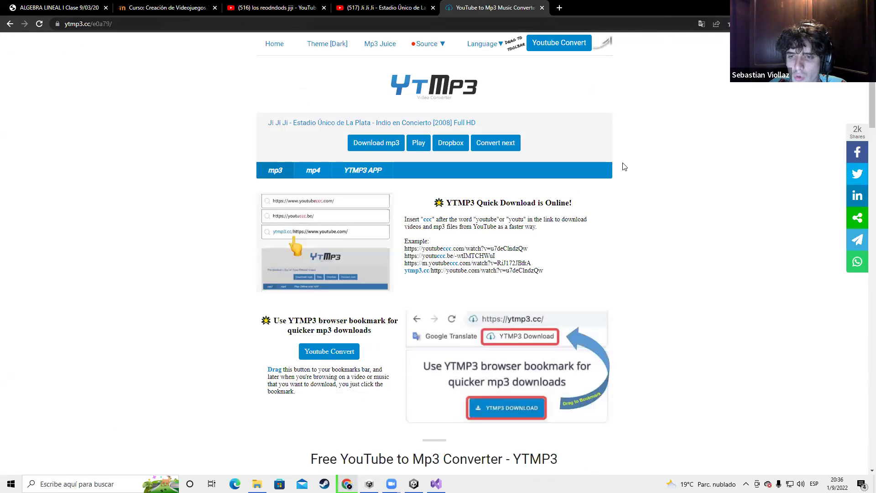
key("alt+Tab")
Assign the Soda Stereo 'De Música Ligera' clip to Element 0 and remove the four extra slots
left_click(867, 225)
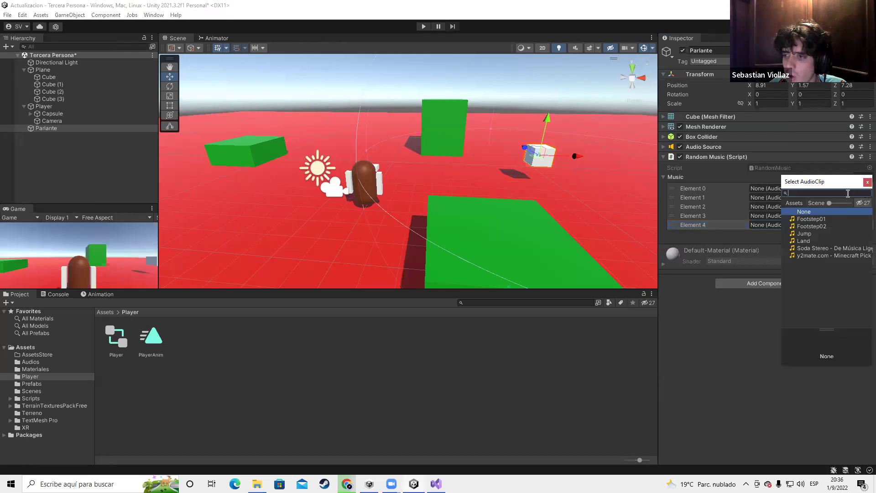
double_click(821, 248)
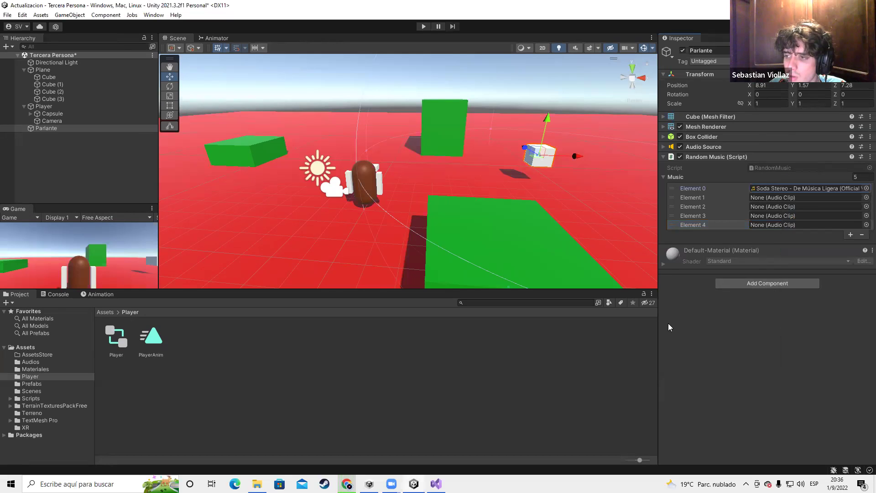
left_click(862, 234)
left_click(862, 225)
left_click(862, 217)
left_click(863, 208)
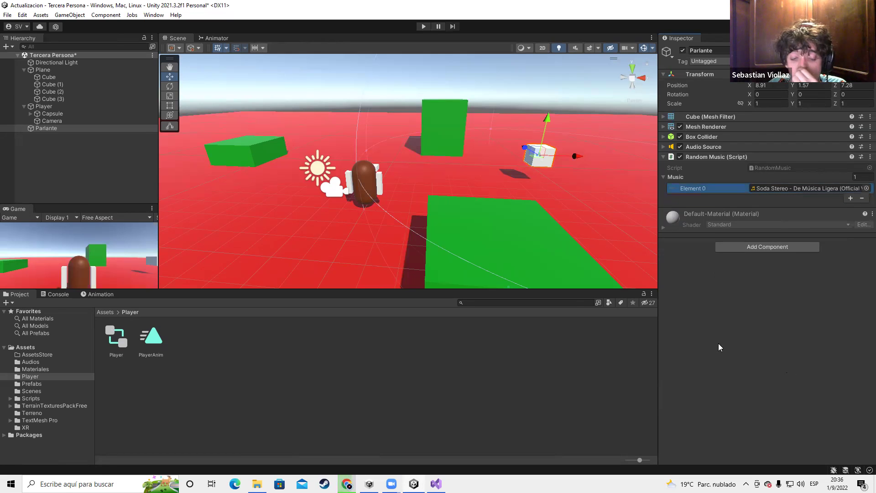
Select Parlante, expand its Audio Source component and collapse 3D Sound Settings
left_click(380, 248)
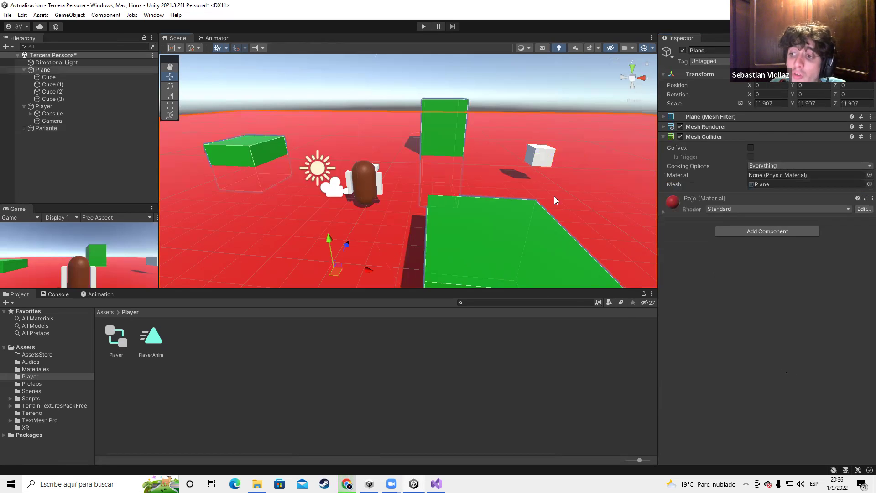
left_click(55, 128)
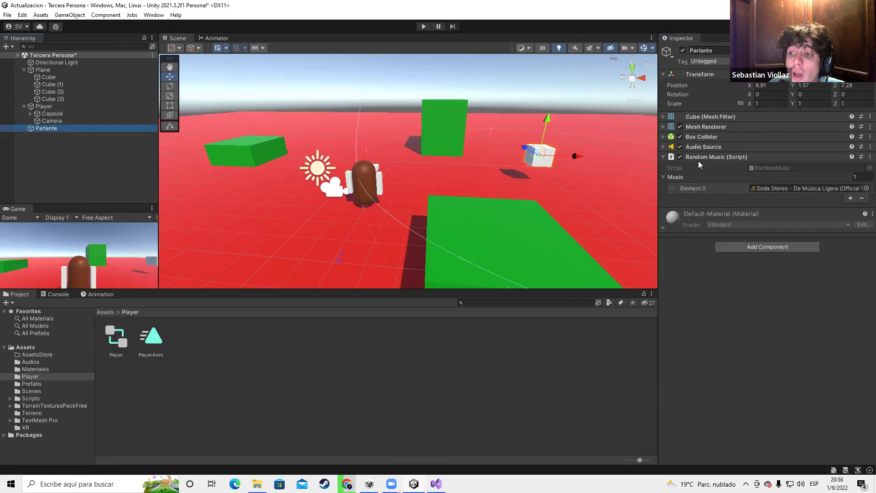
left_click(730, 147)
scroll(731, 215, "down", 5)
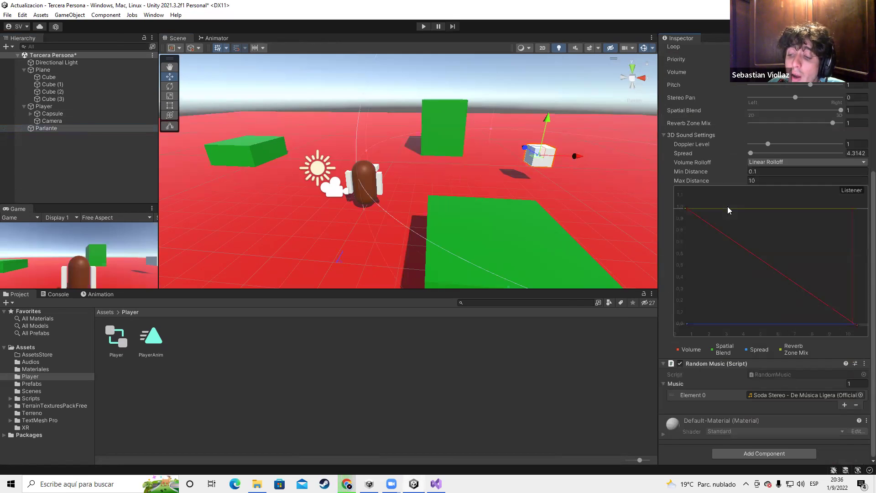
left_click(730, 215)
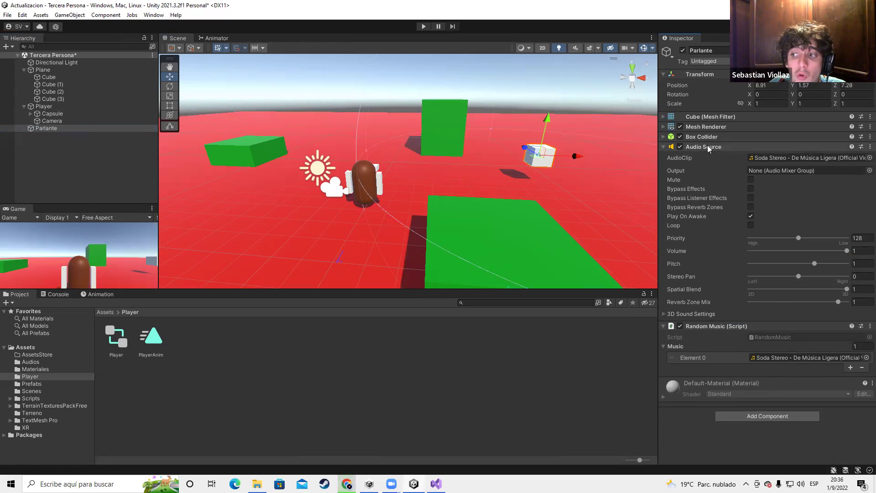
key("alt+Tab")
Add 'public AudioSource Audio;' on line 8 of RandomMusic.cs and save
left_click(114, 159)
left_click(101, 125)
type("public Audio")
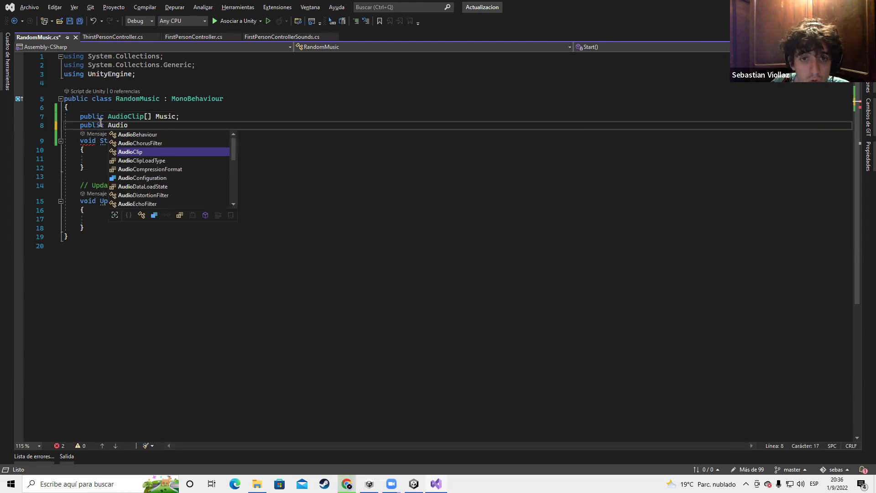
type("Source")
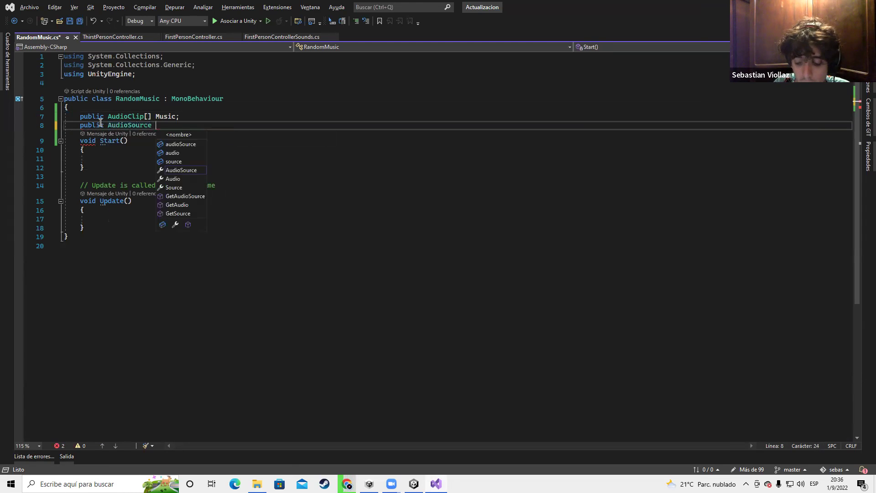
type(" Adui-")
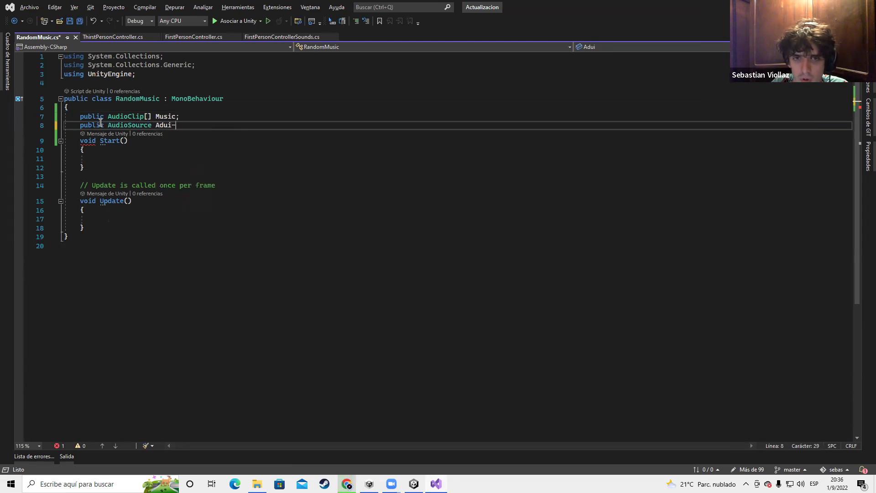
key("BackSpace")
type("i")
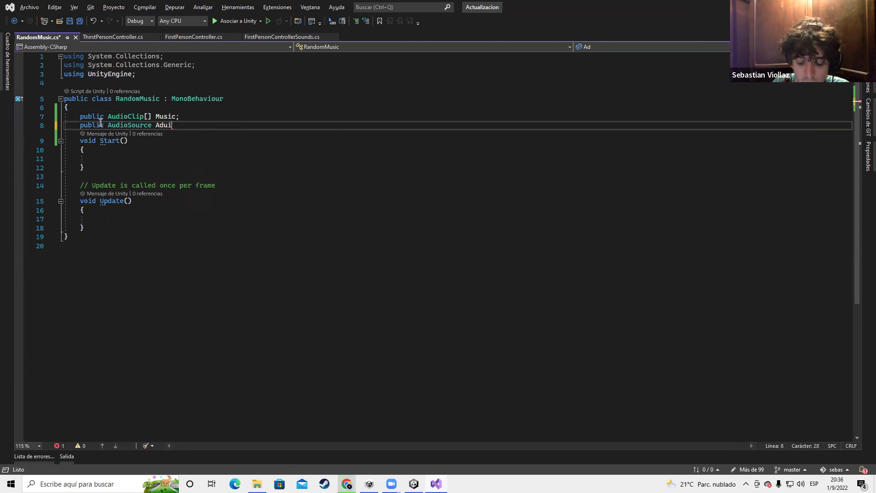
key("BackSpace")
key("BackSpace")
key("BackSpace")
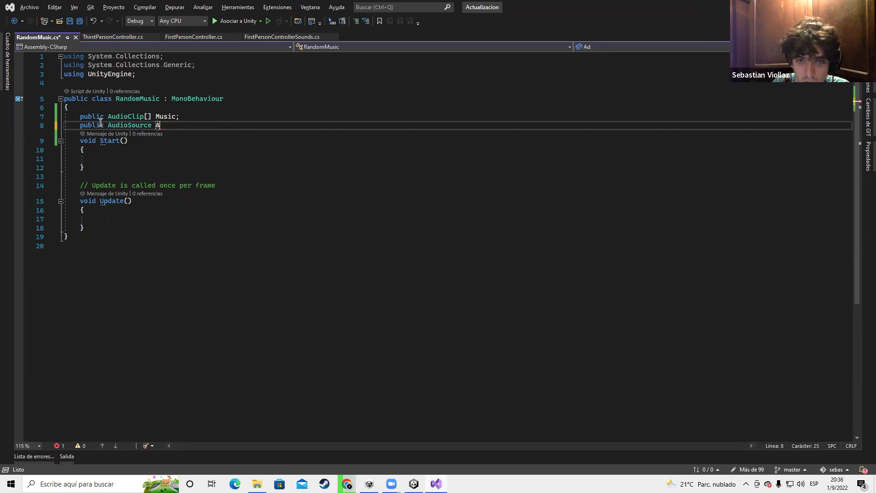
type("udio;")
key("ctrl+s")
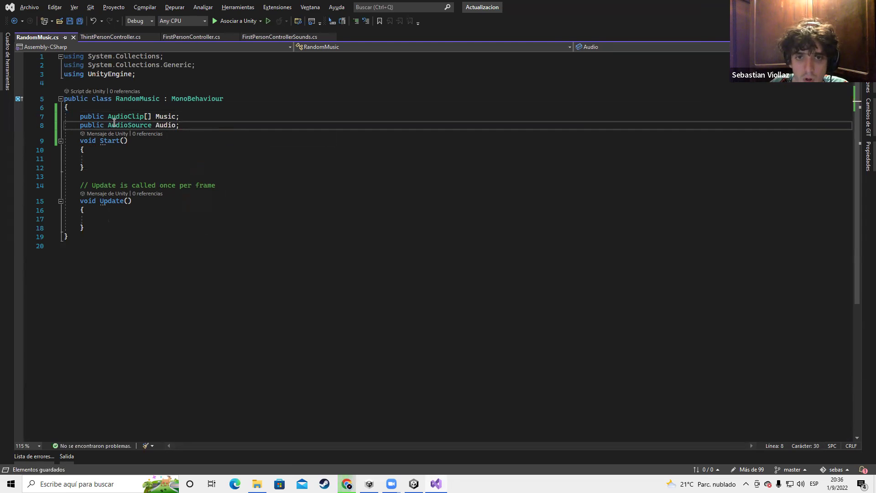
key("alt+Tab")
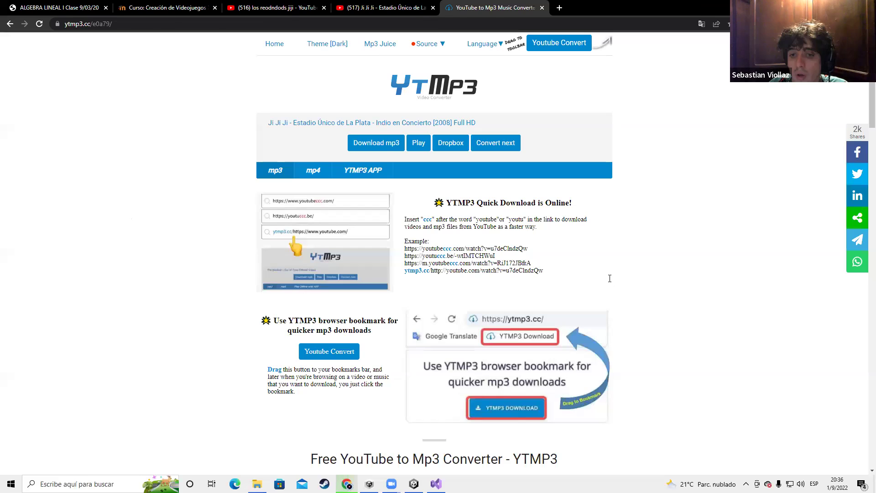
Drag Parlante's Audio Source component onto the Random Music script's Audio field
key("alt+Tab")
key("alt+Tab")
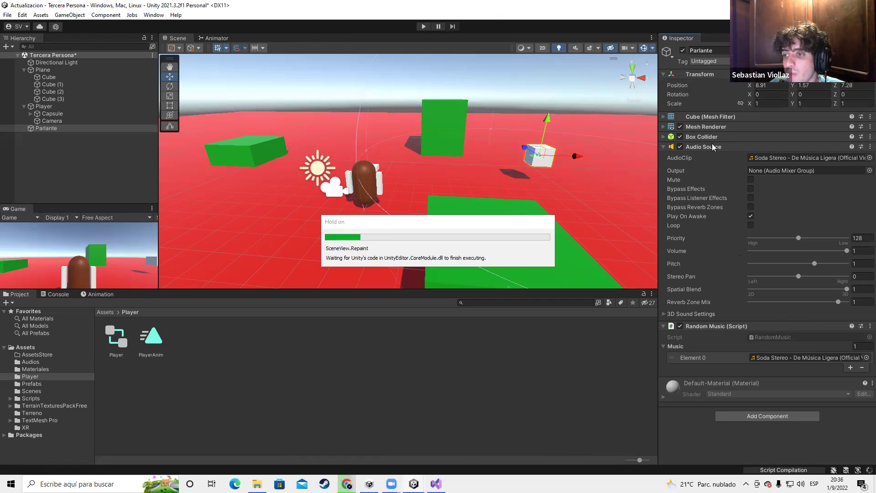
left_click_drag(695, 143, 769, 372)
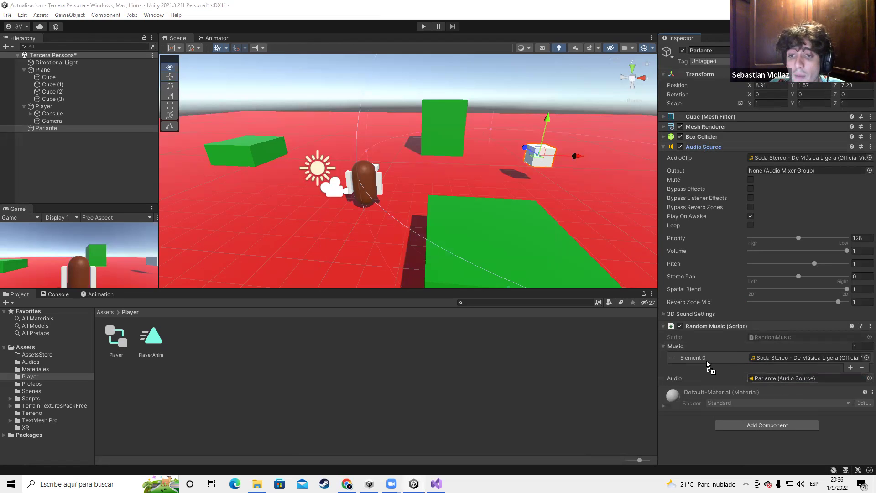
key("alt+Tab")
In Update, declare int RandInt = Random.Range(0, Music.Length); and save
left_click(98, 218)
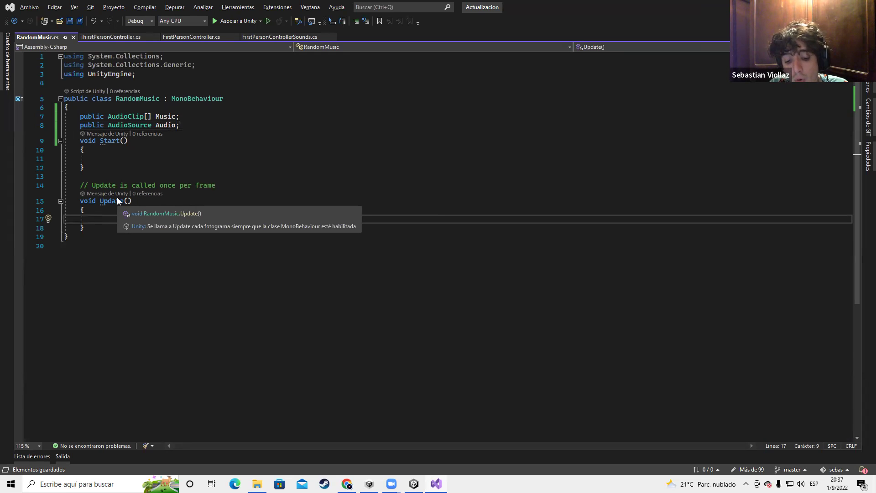
type("int ")
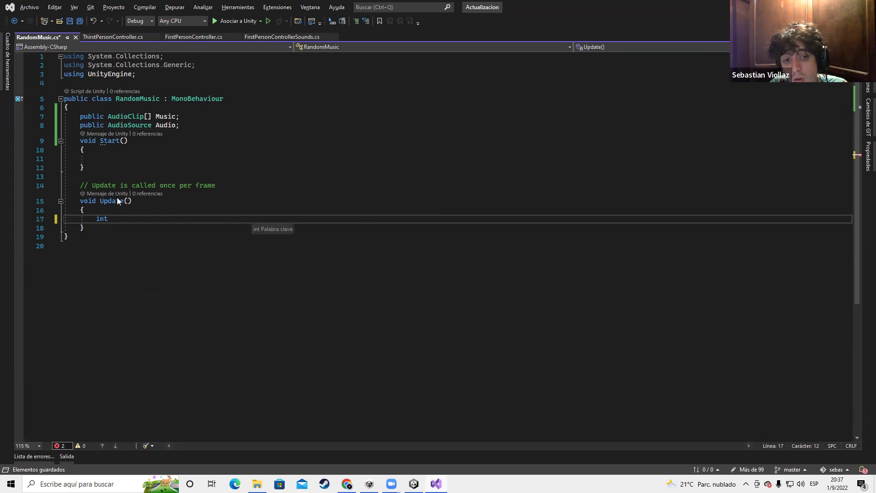
type("R")
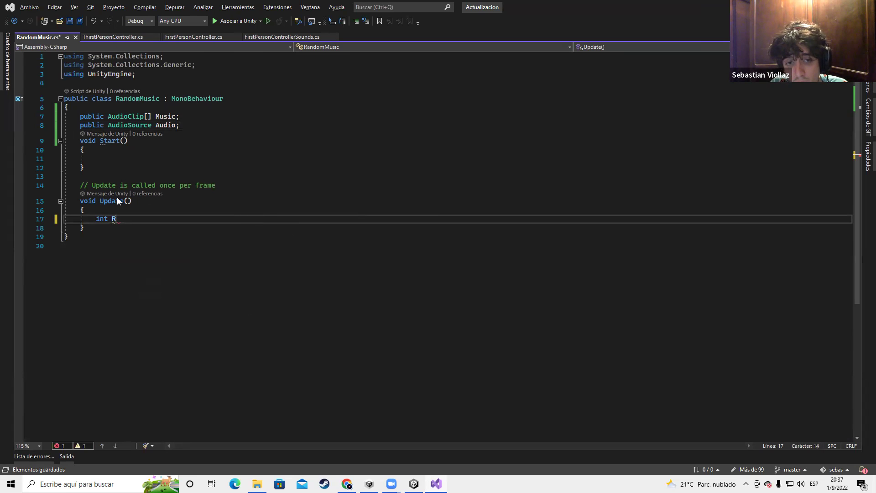
type("andInt = ")
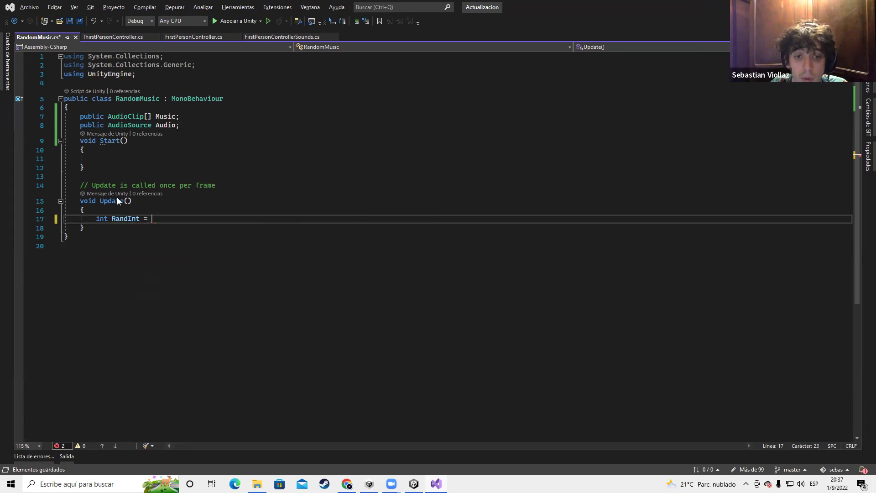
type("Rand")
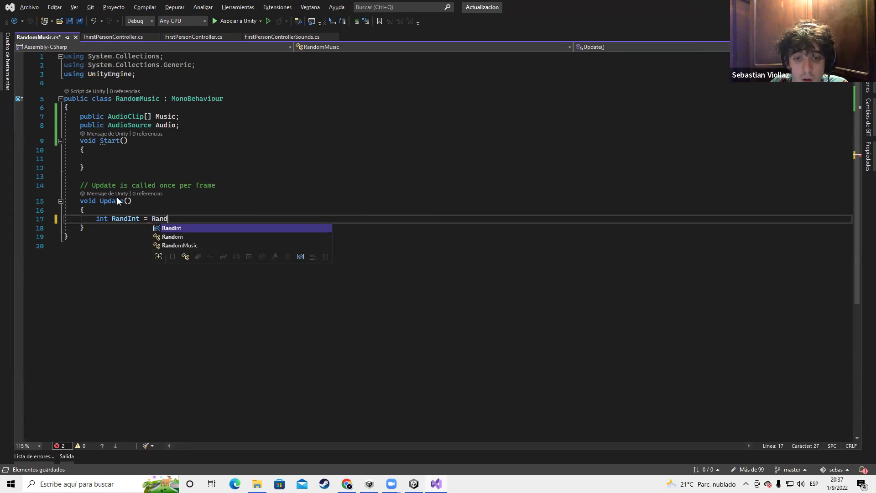
type("om.RA")
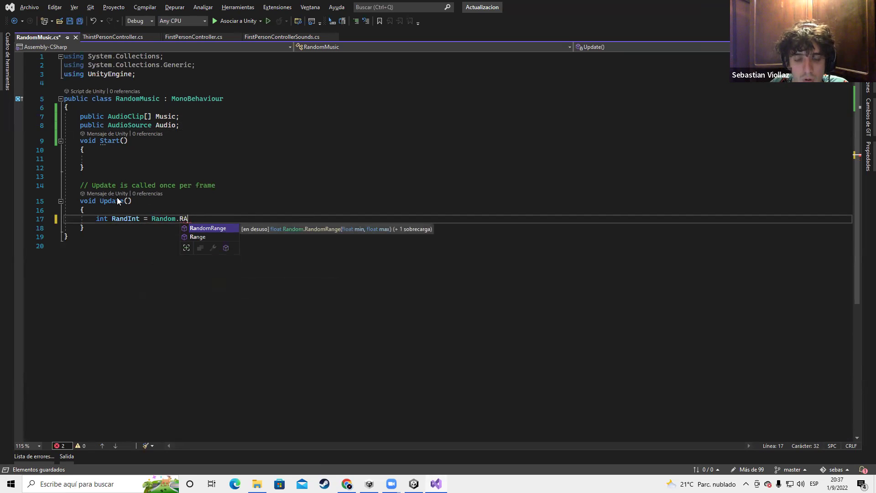
key("Down")
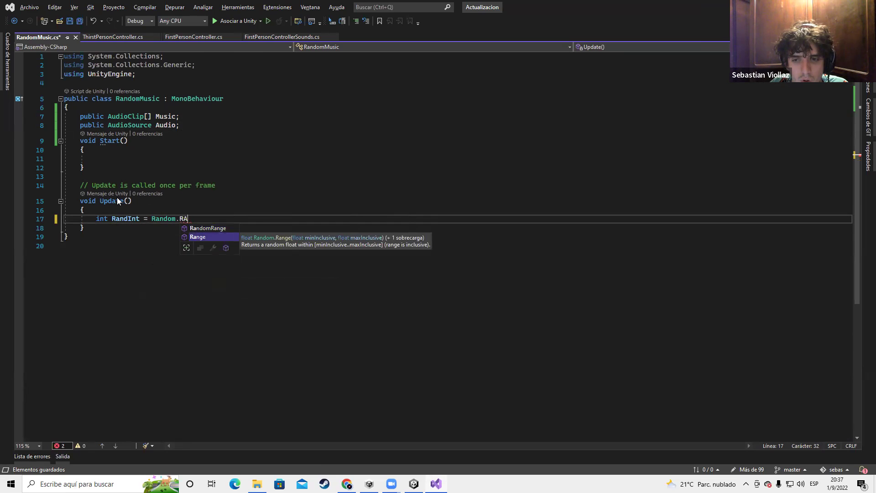
key("Tab")
type("/")
type("(")
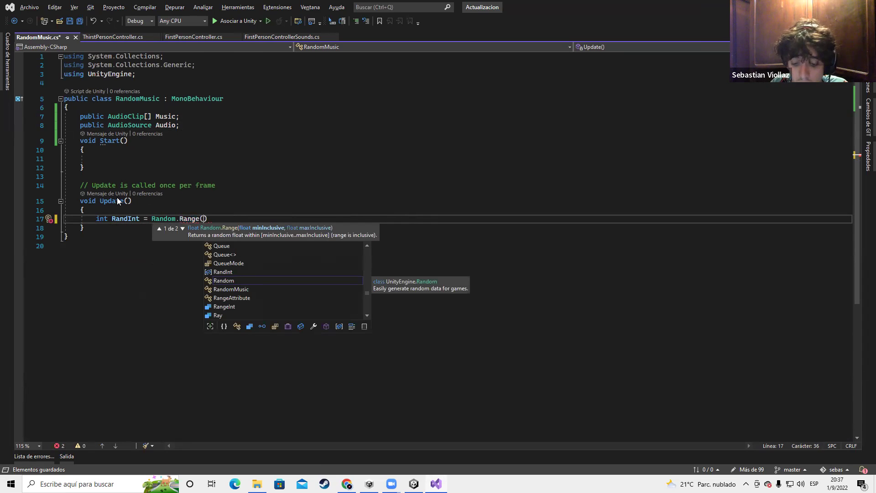
type("0")
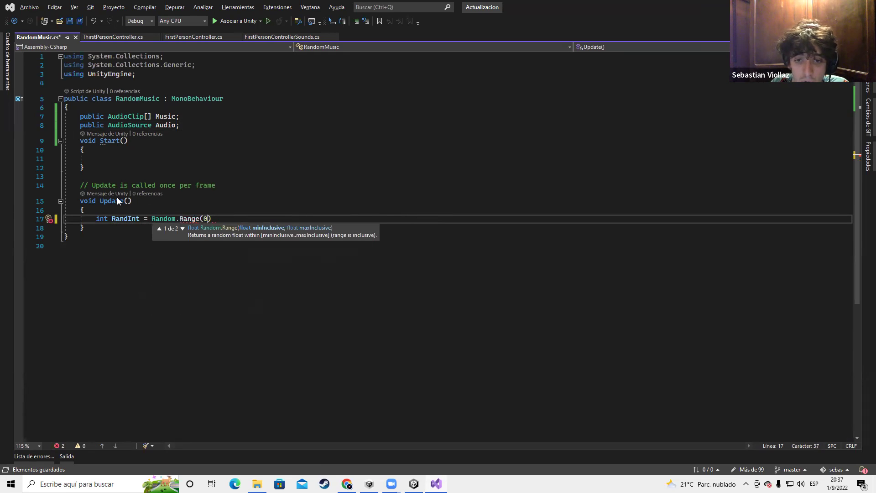
type(",")
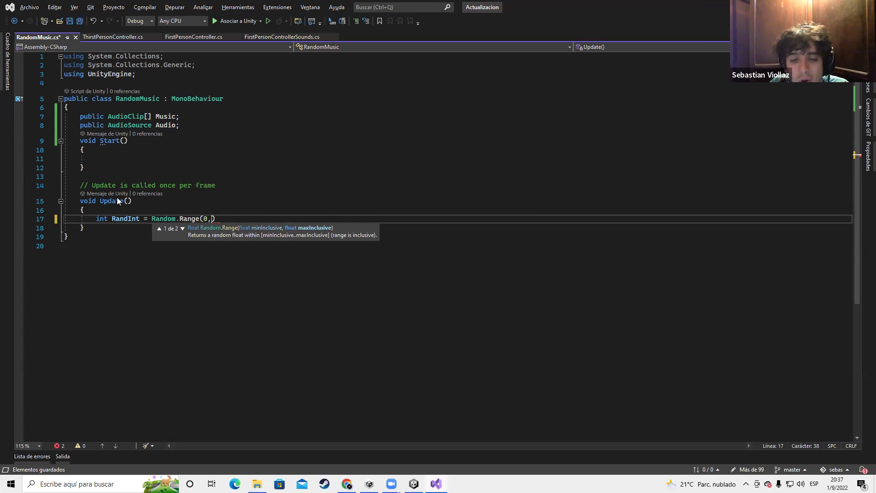
type("3")
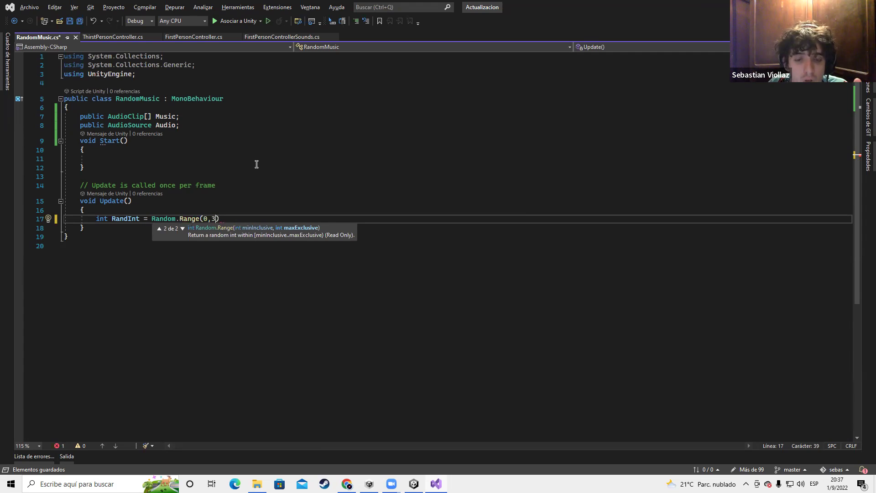
key("BackSpace")
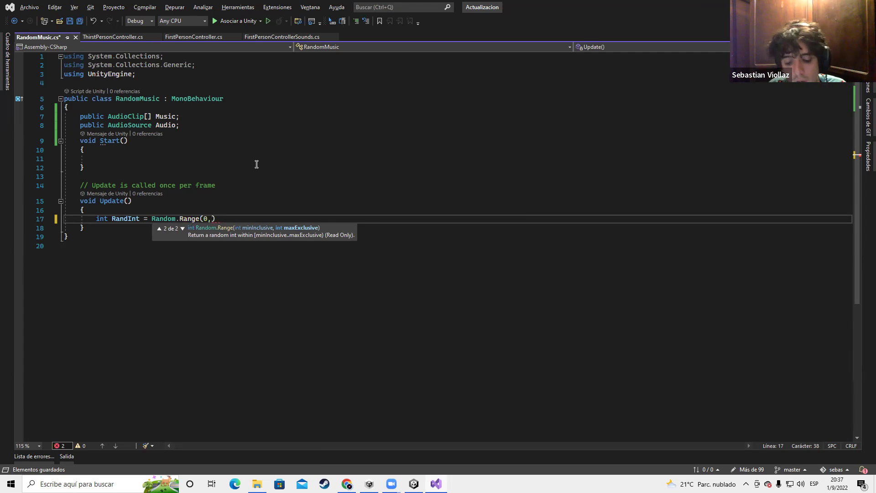
type("Music.")
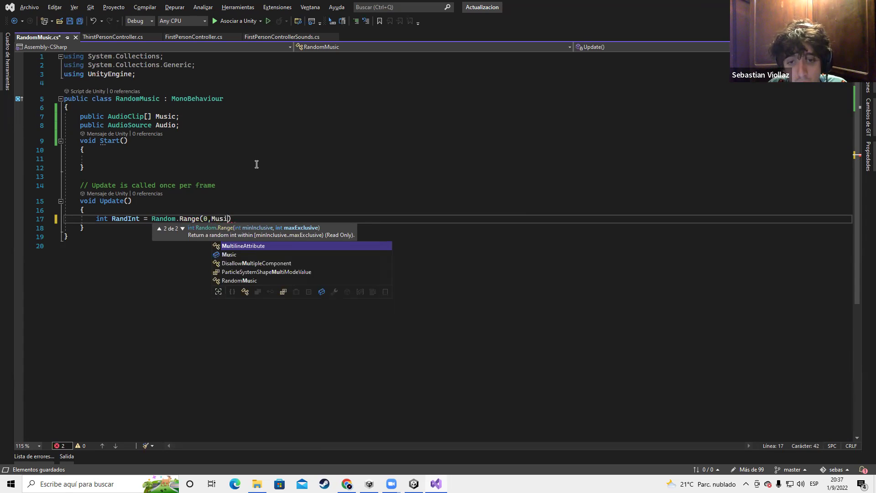
type("Length)")
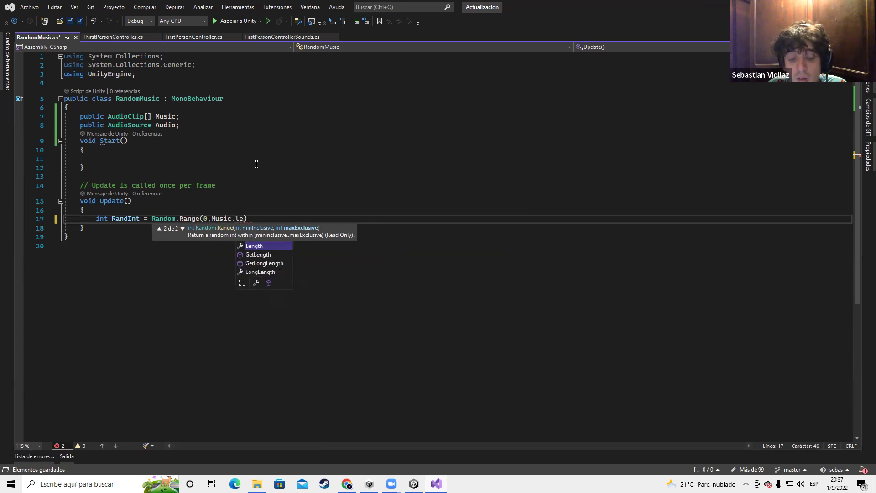
type(";")
key("ctrl+s")
Add print(RandInt); below the Random.Range line and save the script
left_click_drag(216, 219, 263, 217)
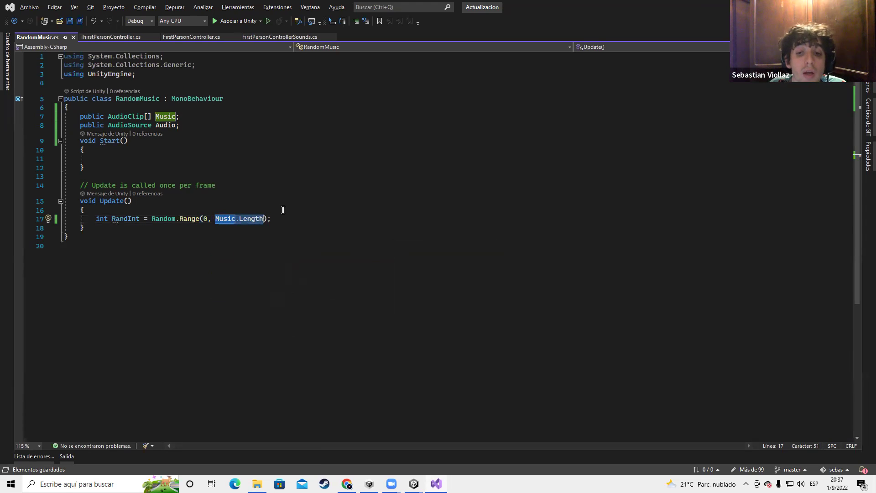
left_click(283, 216)
key("Return")
key("Return")
key("Up")
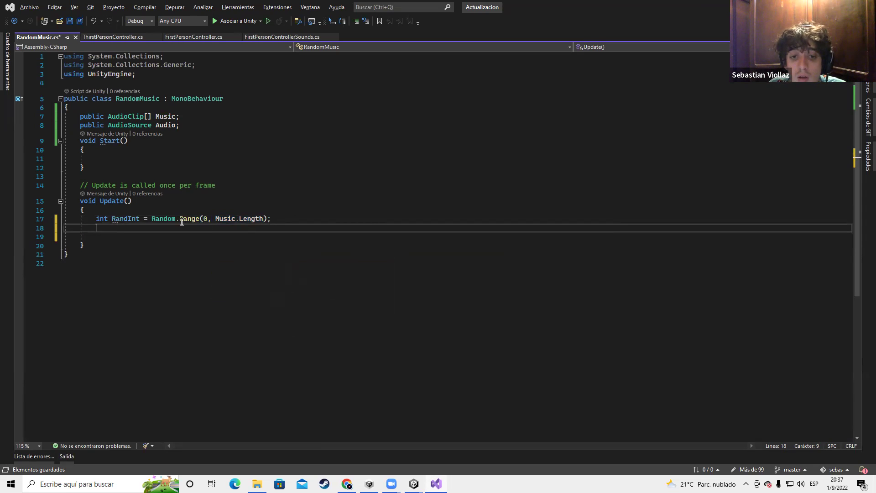
type("print")
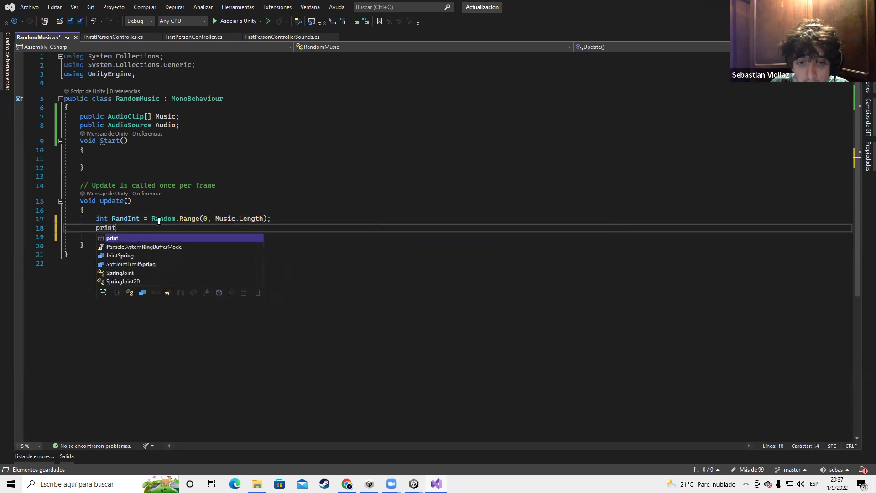
type("(RandInt")
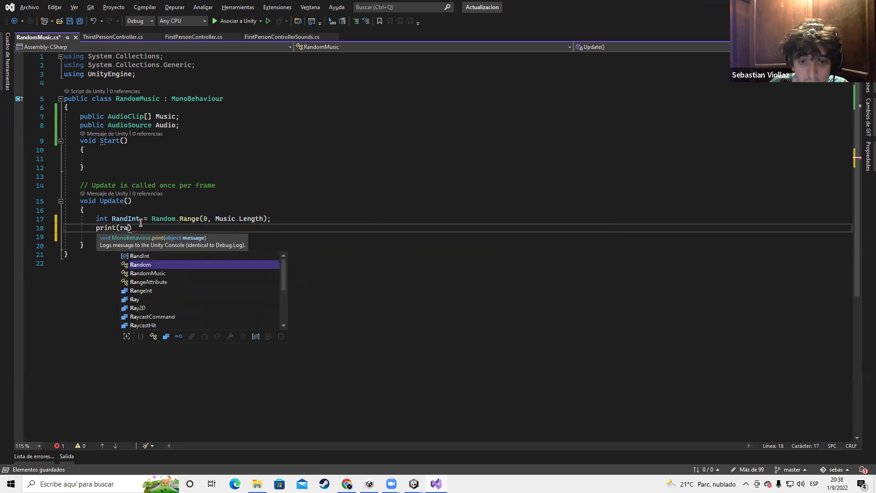
type(");")
key("ctrl+s")
key("alt+Tab")
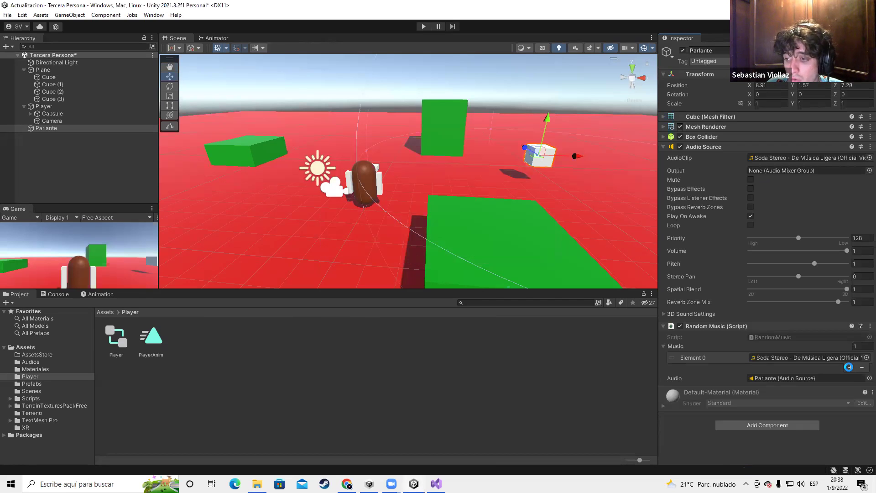
Add a second Music element and run Play mode, adding two more entries during play
left_click(848, 367)
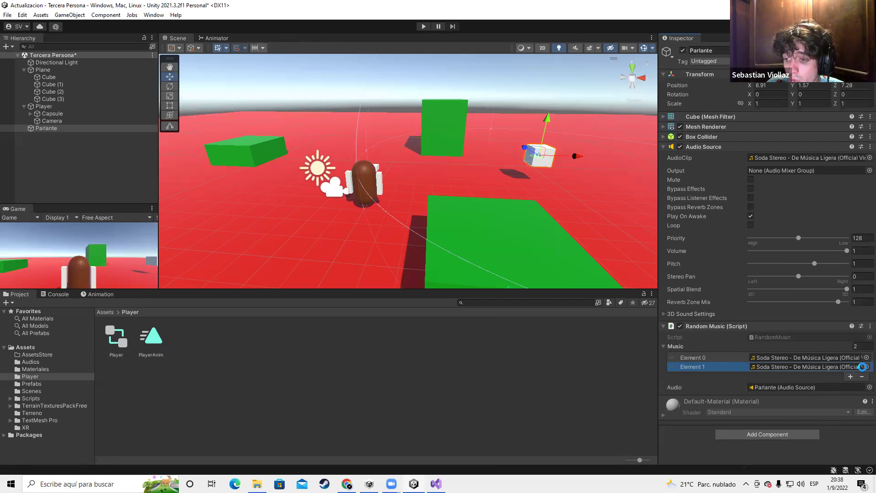
left_click(424, 26)
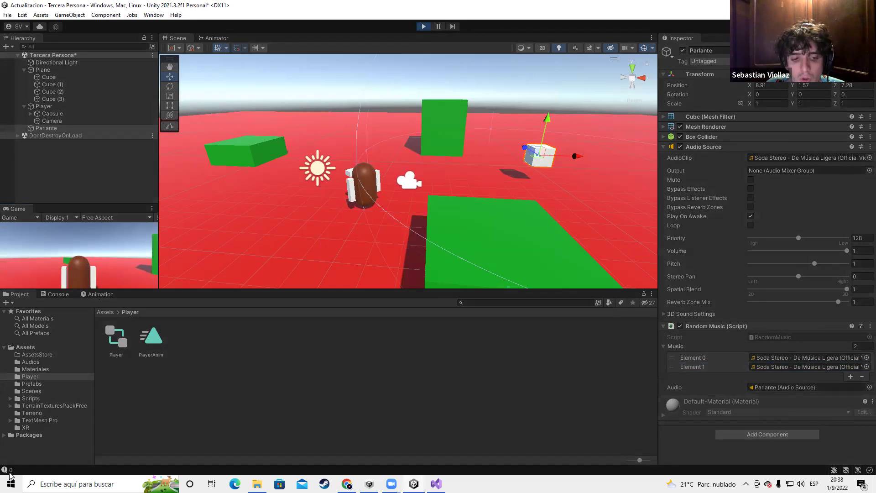
left_click(851, 376)
left_click(851, 386)
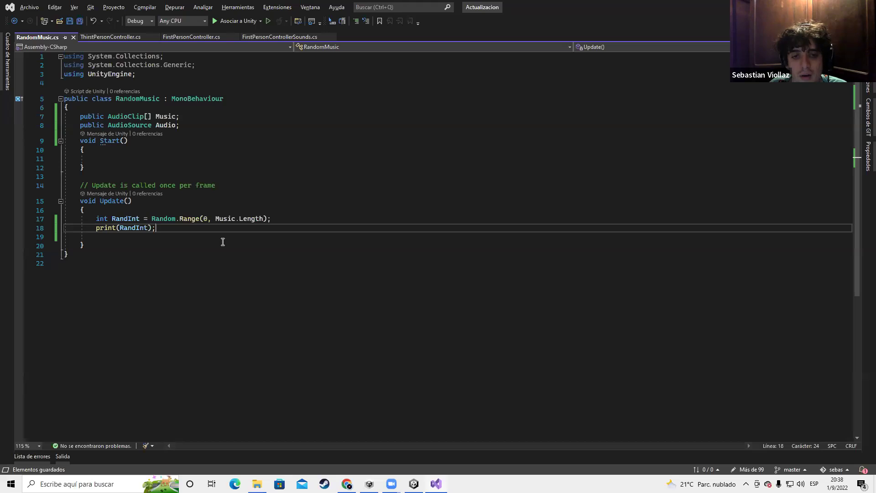
Check the random indices printed in the Console and insert a blank line at Update's top
key("alt+Tab")
left_click(171, 213)
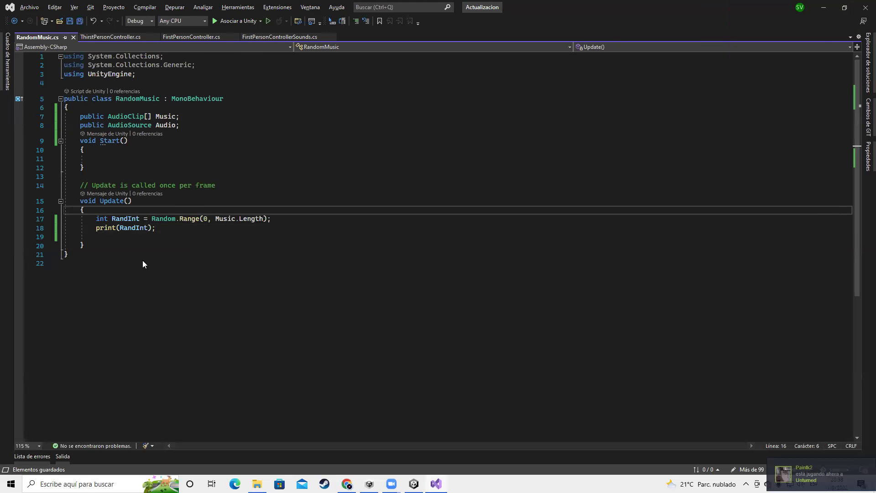
key("alt+Tab")
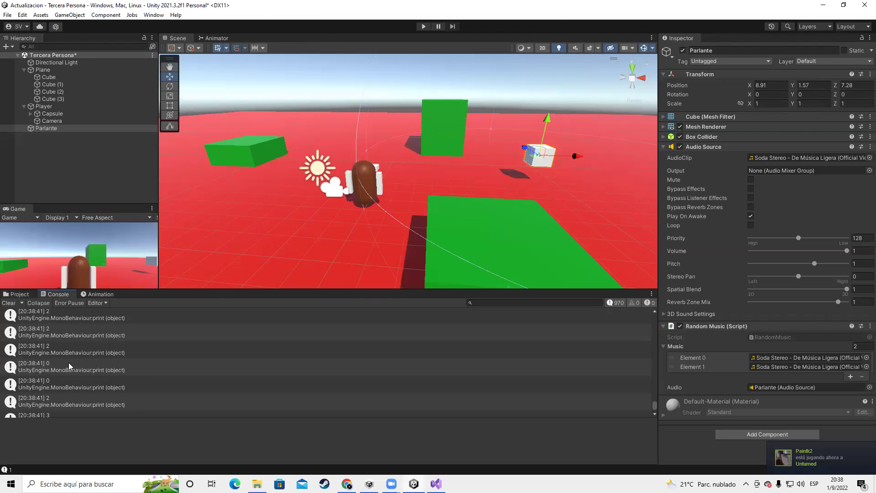
scroll(69, 363, "down", 5)
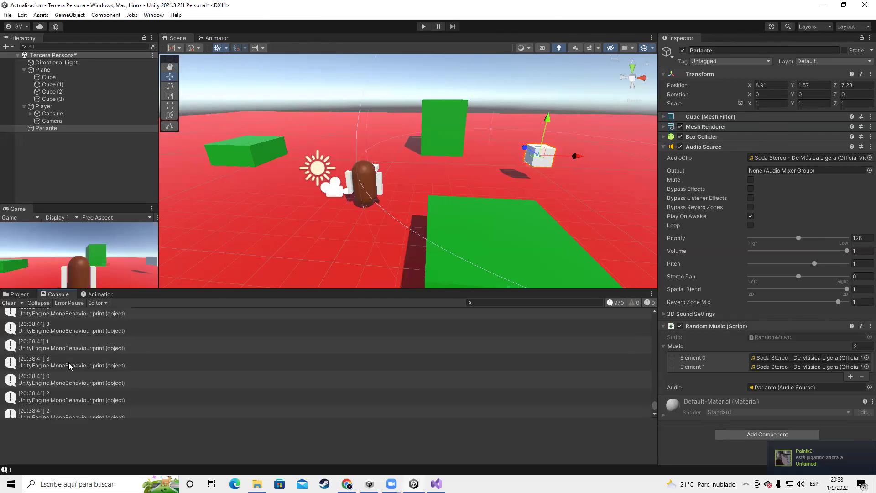
key("alt+Tab")
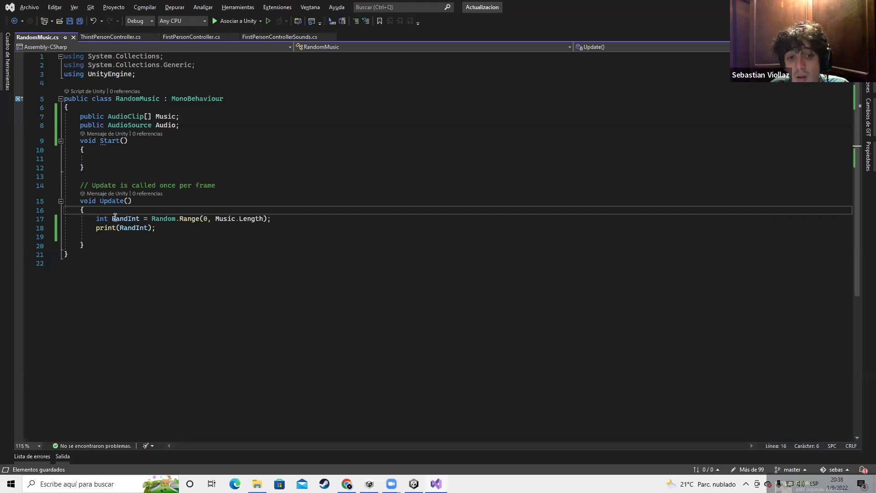
key("Return")
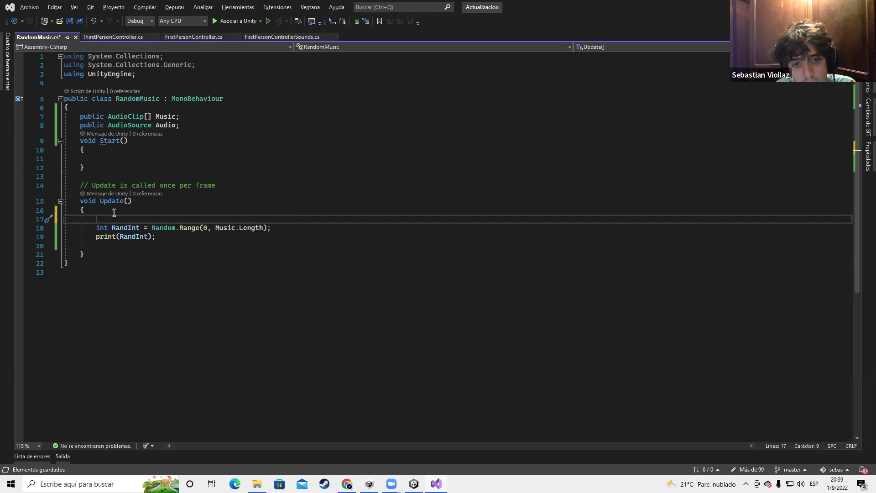
Write the condition if (Audio.isPlaying == false) and open its braces
type("if(Audio")
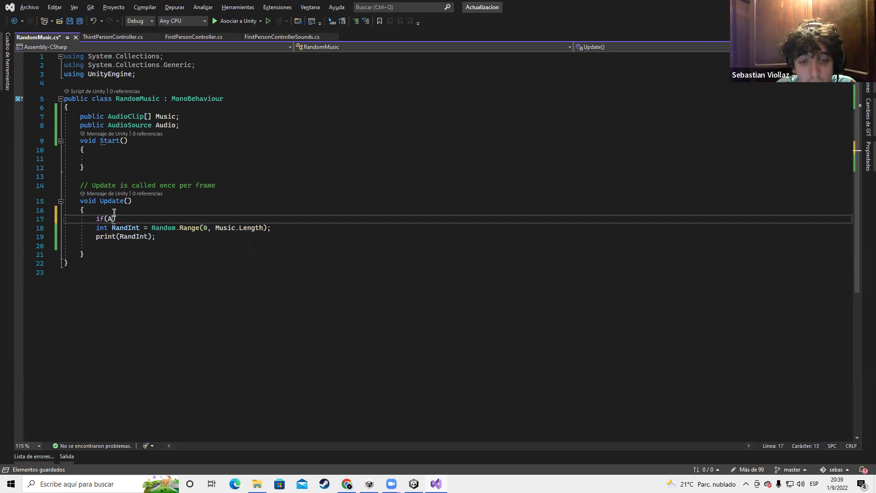
key("Escape")
type(".Is")
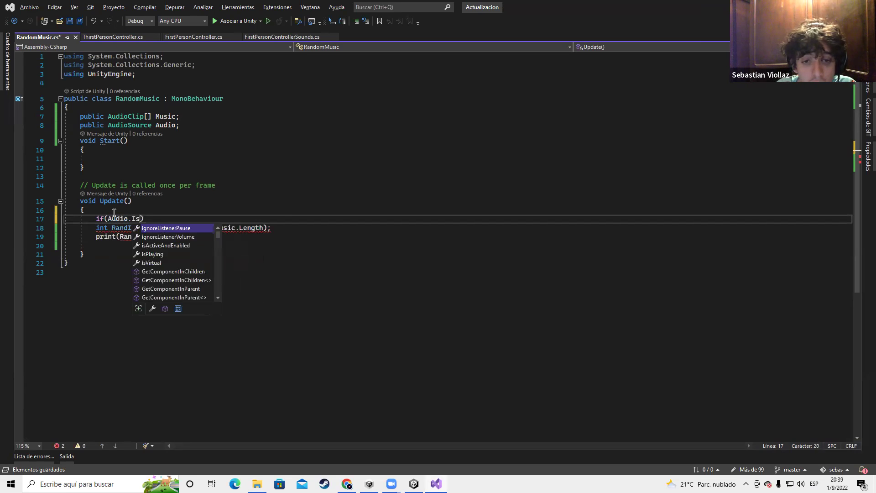
key("Down")
key("Tab")
type("==fals")
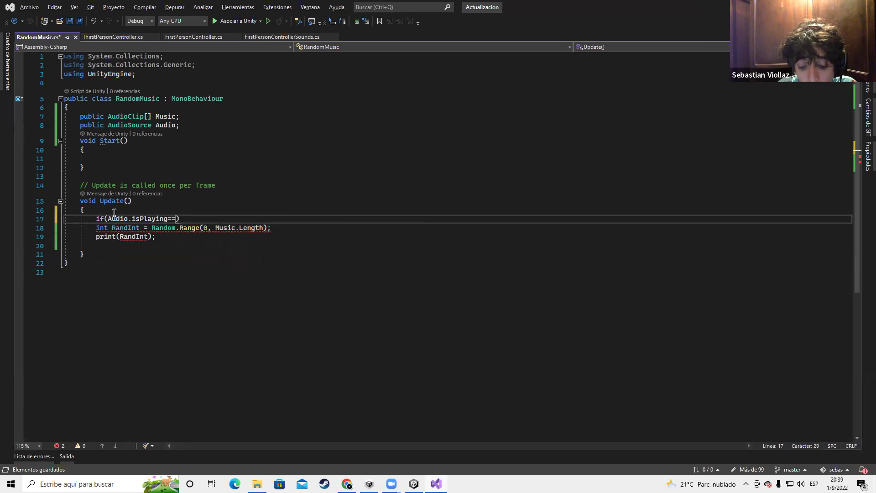
key("Tab")
key("End")
key("Return")
type("{")
key("Return")
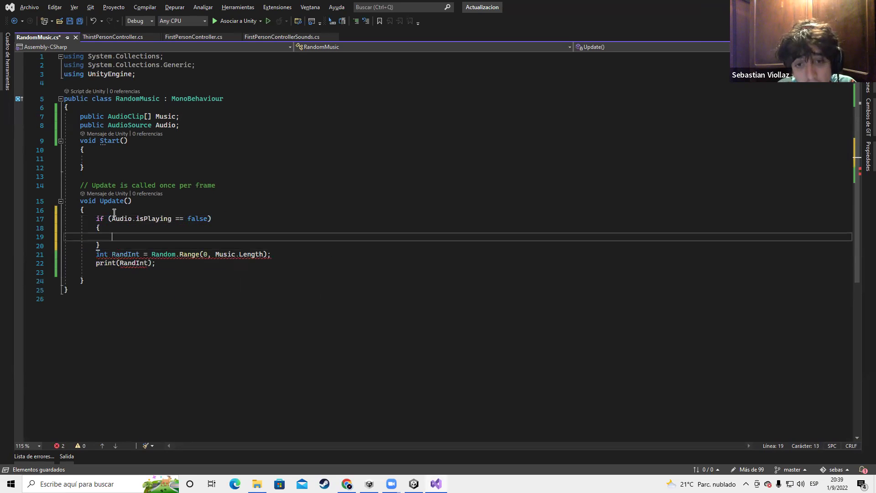
Move the RandInt and print lines into the if-block and save
left_click_drag(157, 263, 96, 254)
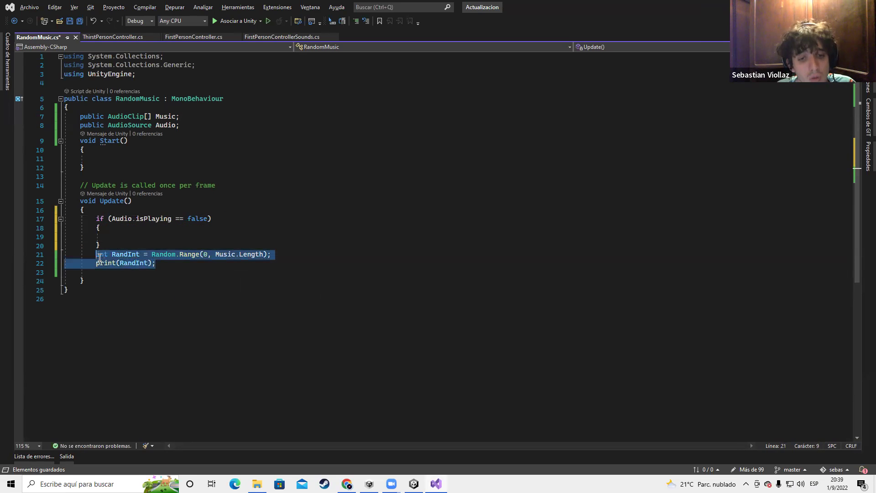
key("ctrl+x")
left_click(125, 228)
left_click(124, 242)
left_click(129, 237)
key("ctrl+v")
key("ctrl+s")
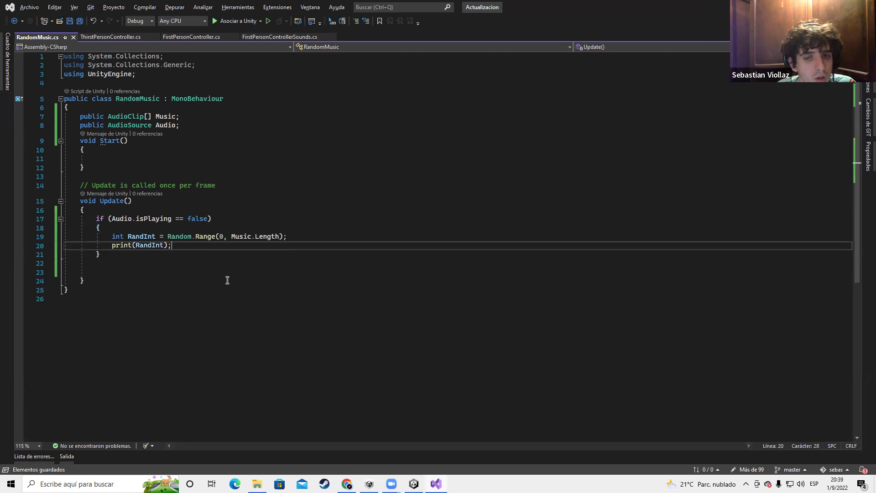
Review the Audio field's references and the isPlaying comparison, then return to Unity
key("alt+Tab")
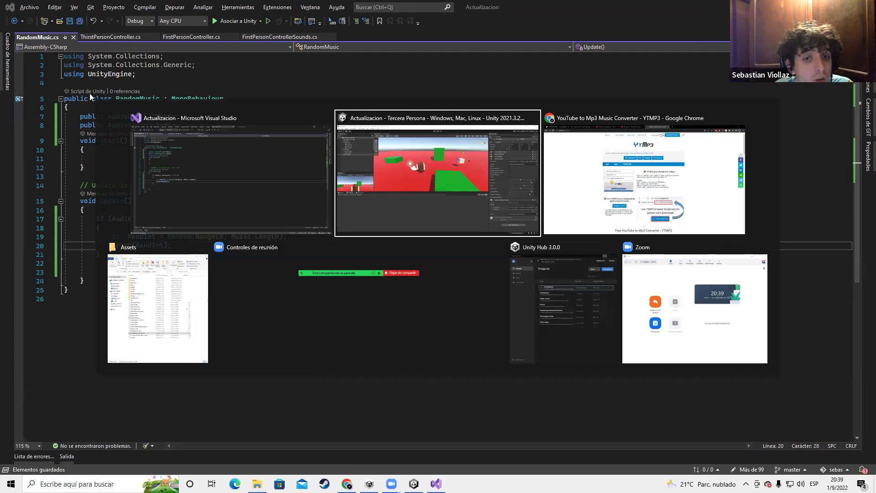
key("Escape")
left_click(117, 217)
key("alt+Tab")
key("Escape")
key("alt+Tab")
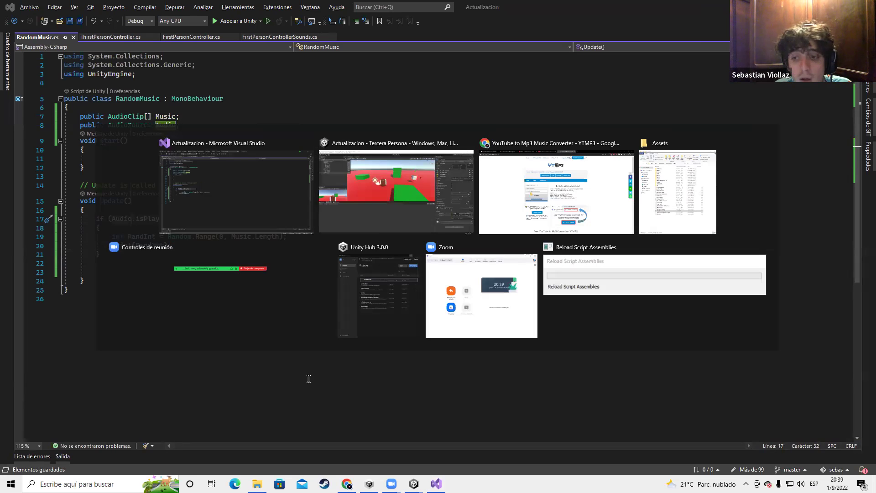
key("Escape")
left_click_drag(112, 219, 187, 219)
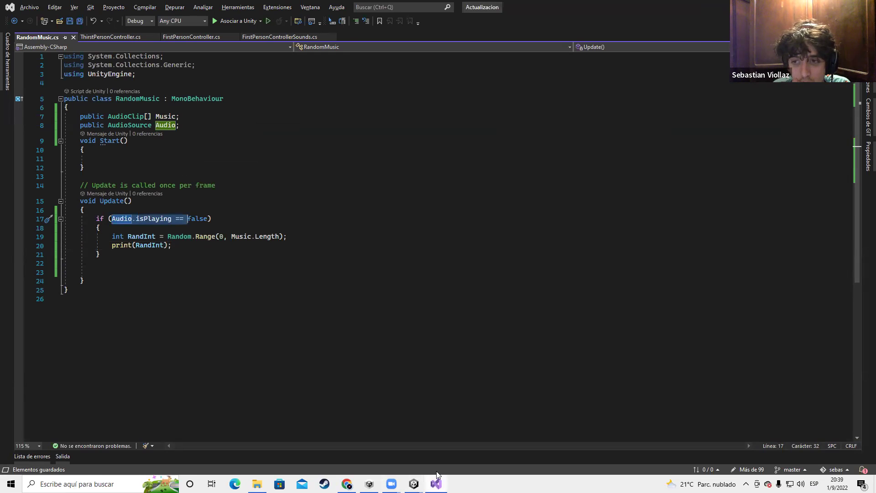
left_click(414, 484)
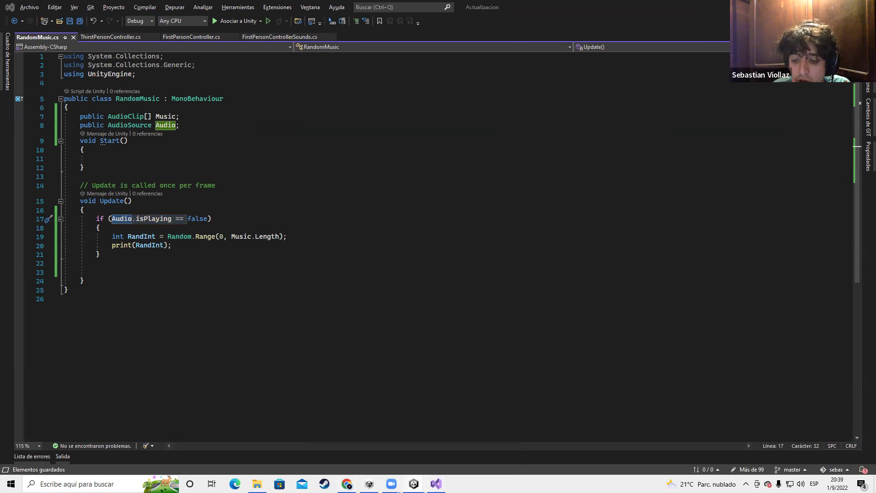
left_click(414, 484)
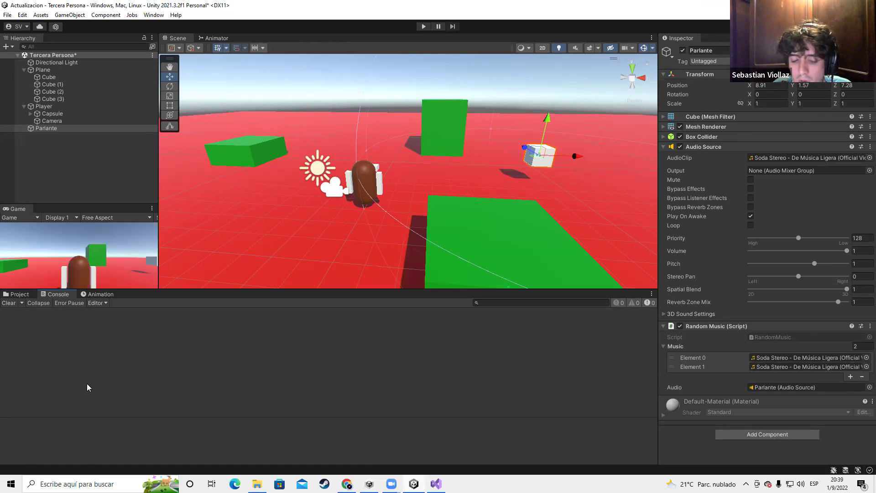
Test the script in Play mode, then set the Audio Source's AudioClip to None
left_click(424, 26)
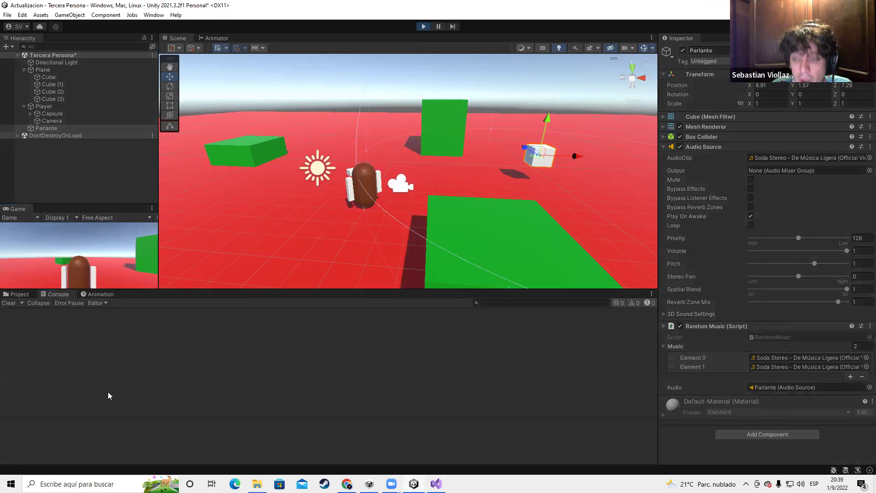
key("ctrl+p")
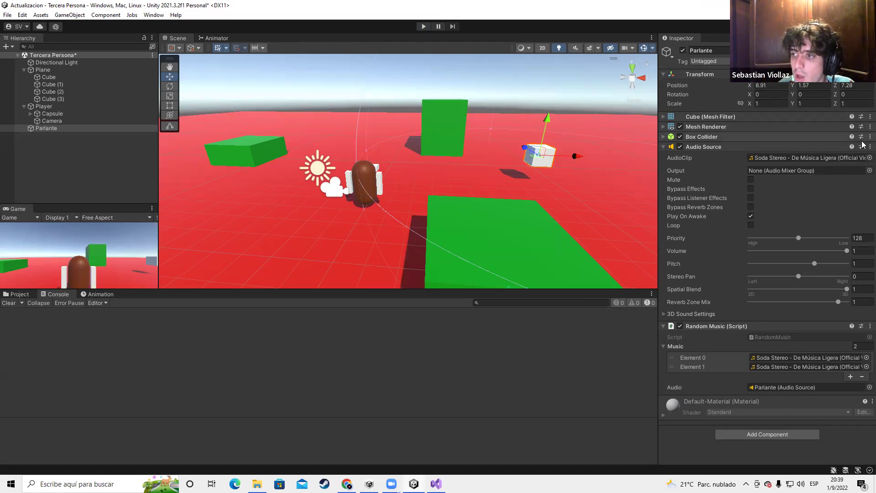
left_click(870, 157)
double_click(804, 181)
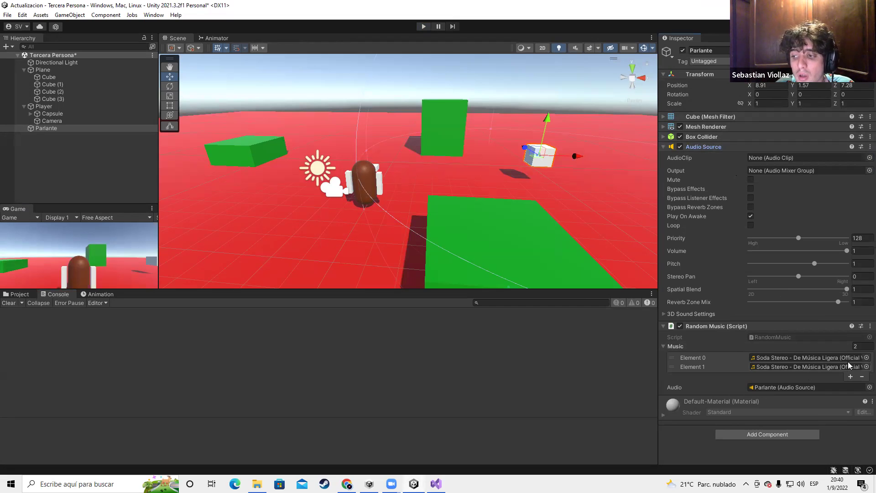
key("alt+Tab")
key("alt+Tab")
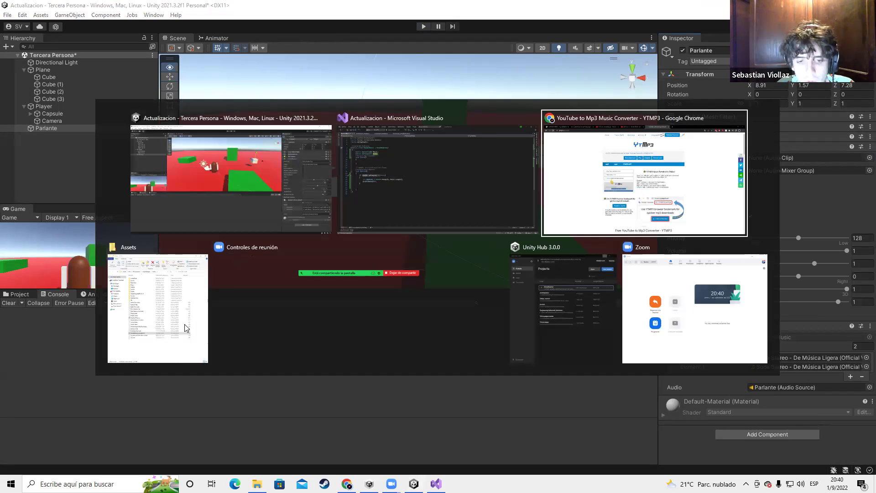
key("ctrl+j")
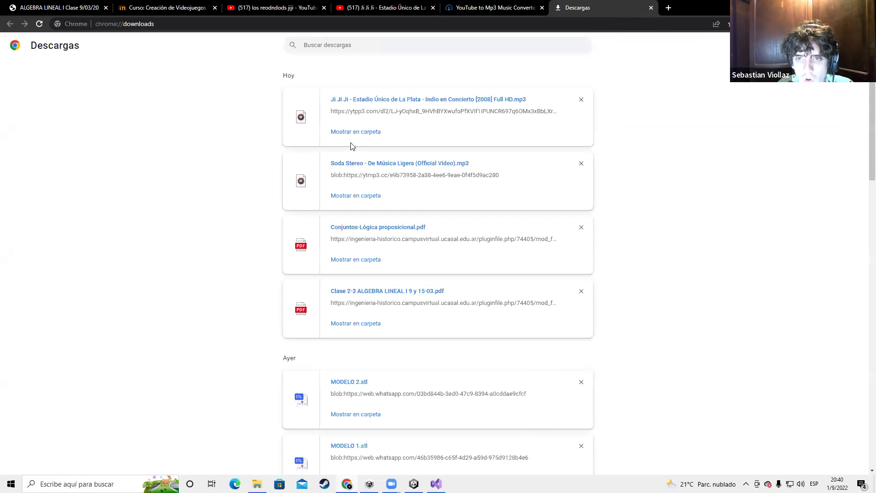
left_click(355, 132)
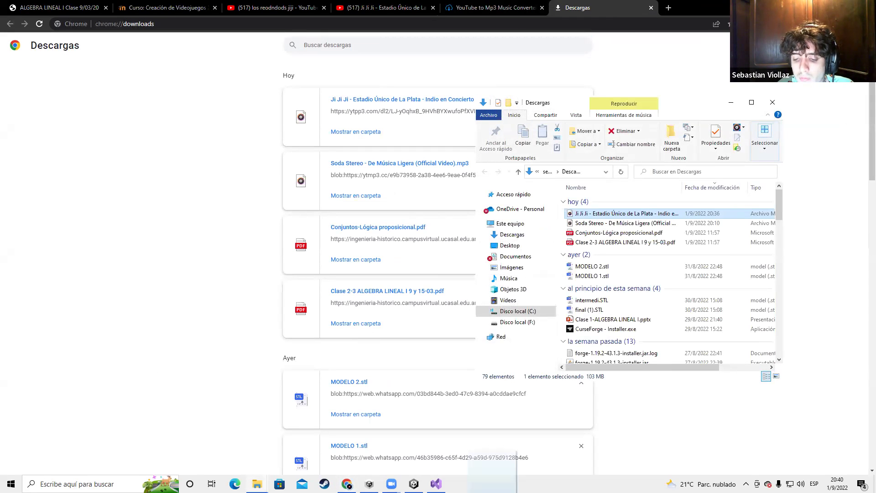
left_click(413, 483)
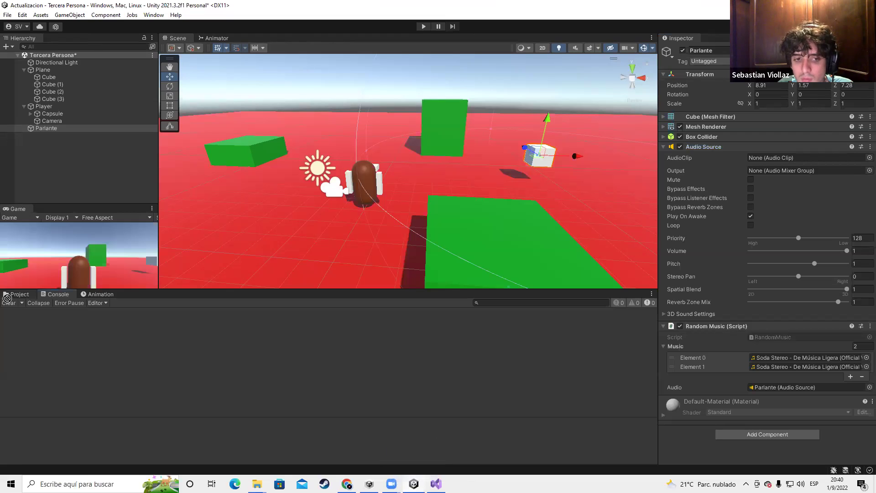
Import the downloaded Ji Ji Ji mp3 from Descargas into Assets/Audios
left_click(31, 361)
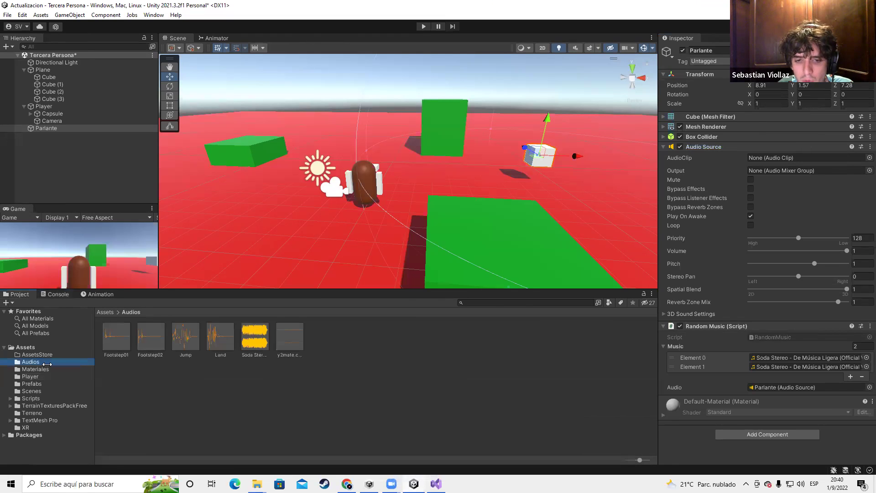
key("alt+Tab")
left_click_drag(582, 213, 443, 383)
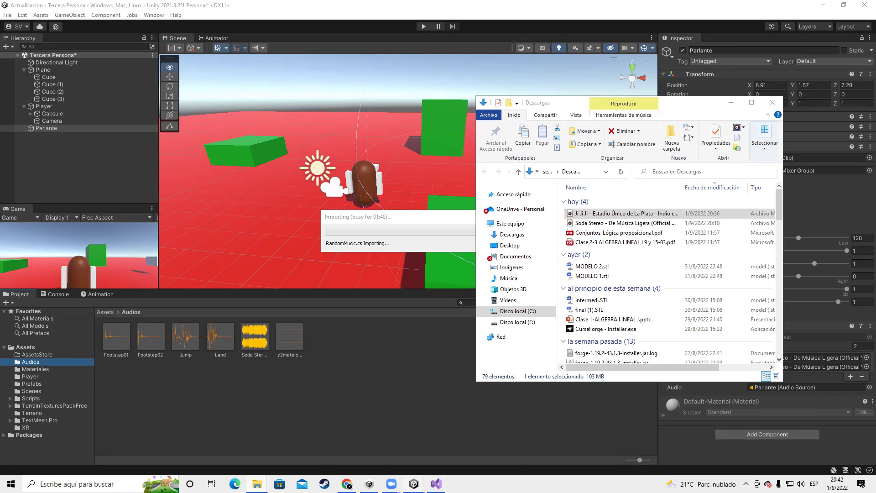
Close Chrome's downloads tab and the Ji Ji Ji YouTube video tab
mouse_move(347, 483)
left_click(347, 463)
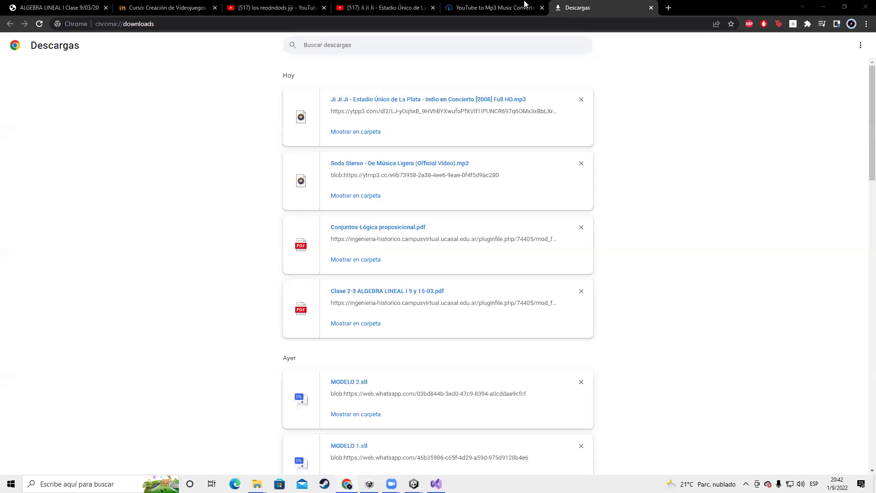
key("ctrl+w")
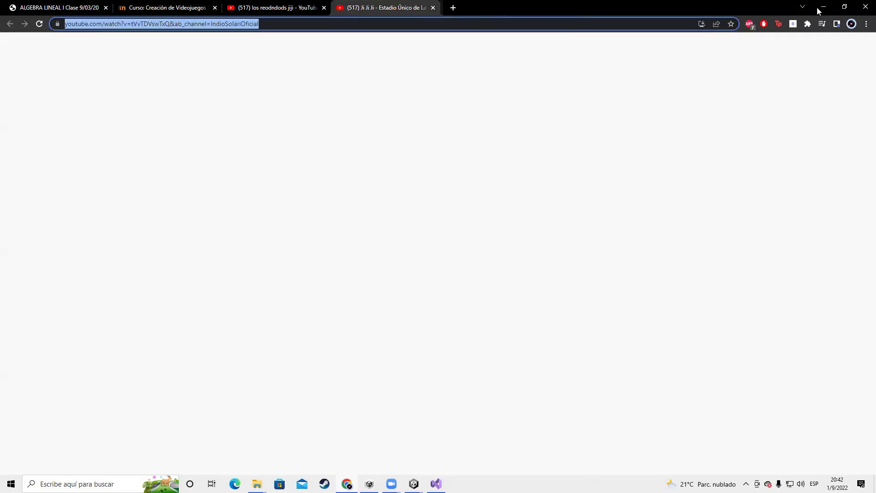
left_click(824, 7)
key("alt+Tab")
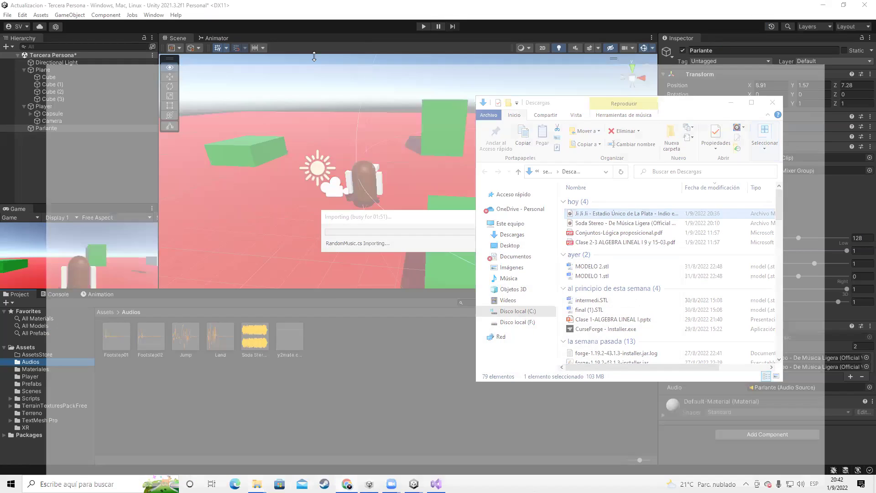
left_click(430, 7)
Close the leftover YouTube tab and the Downloads folder window, then bring up Task Manager
left_click(324, 7)
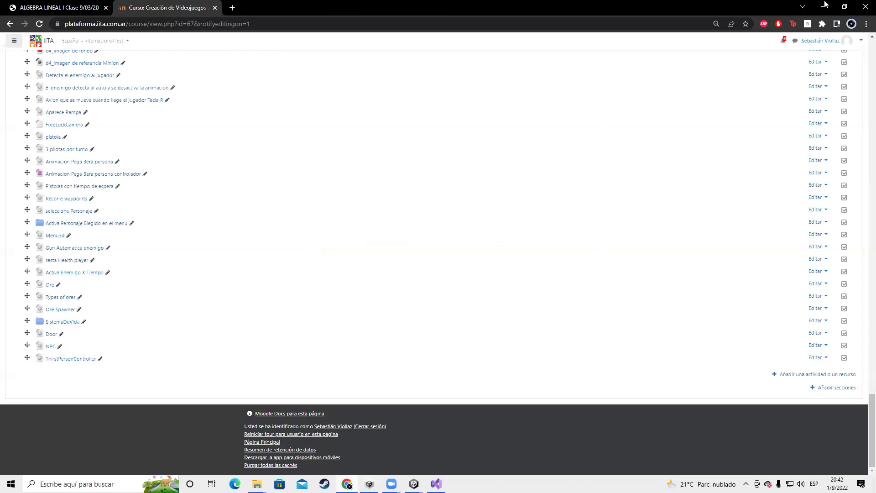
left_click(824, 7)
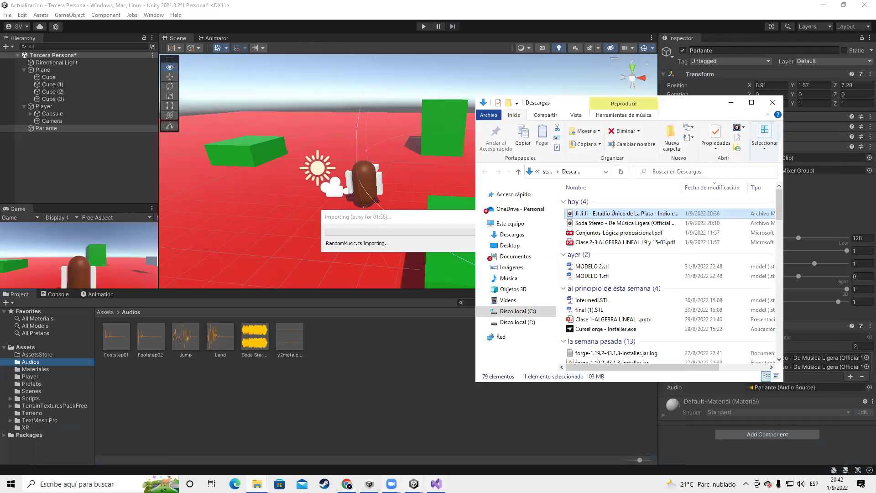
mouse_move(257, 484)
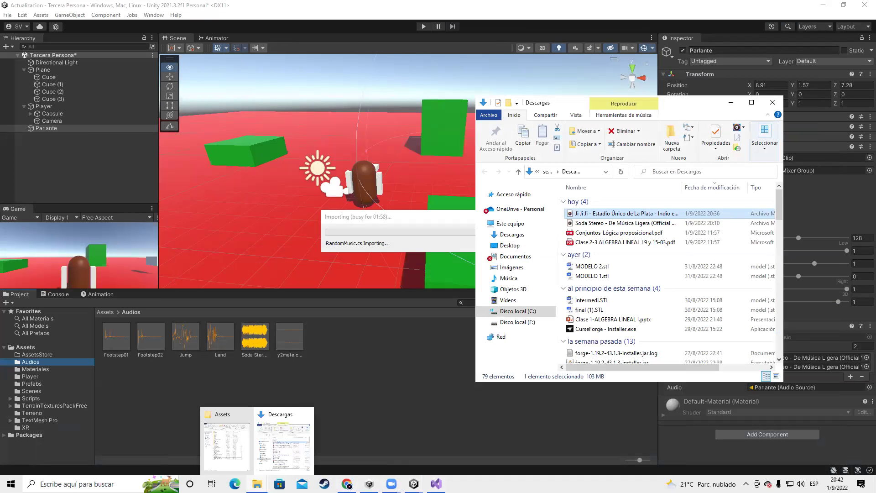
left_click(306, 415)
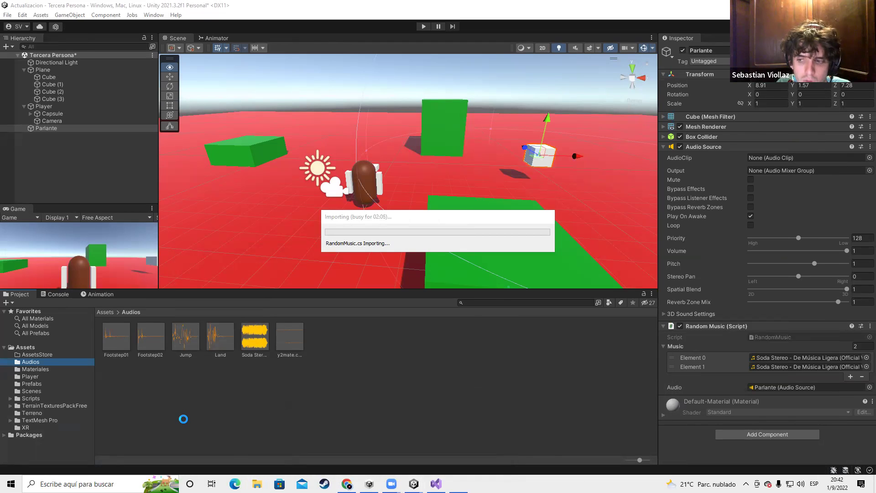
key("ctrl+shift+Escape")
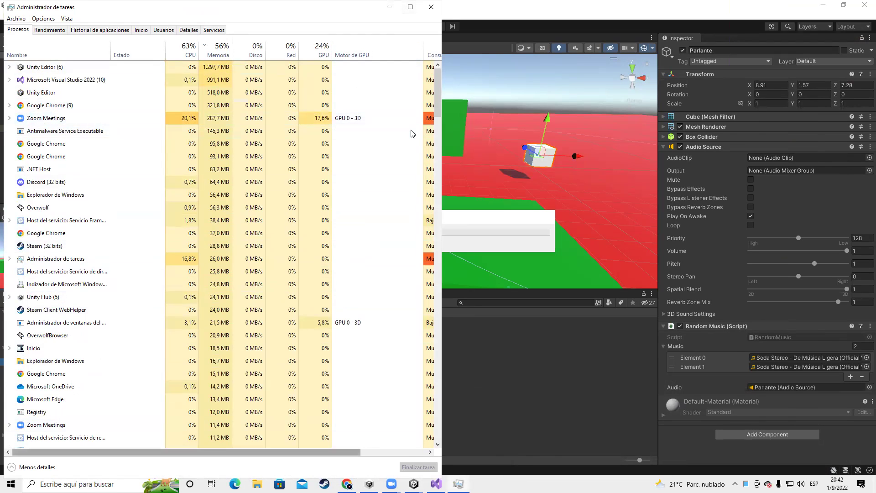
Look over Task Manager's Procesos list, close it, and switch to the Chrome Moodle course page
scroll(268, 352, "down", 2)
scroll(268, 352, "down", 15)
scroll(268, 352, "down", 10)
left_click_drag(438, 247, 440, 438)
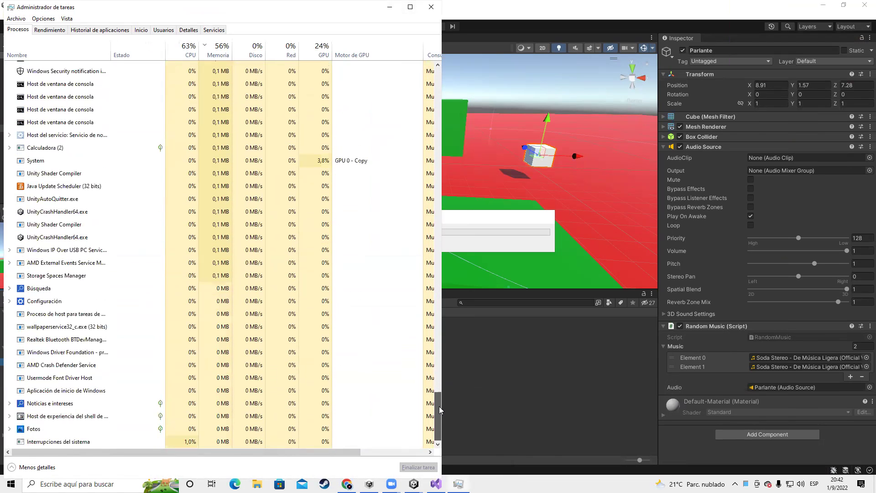
left_click(431, 6)
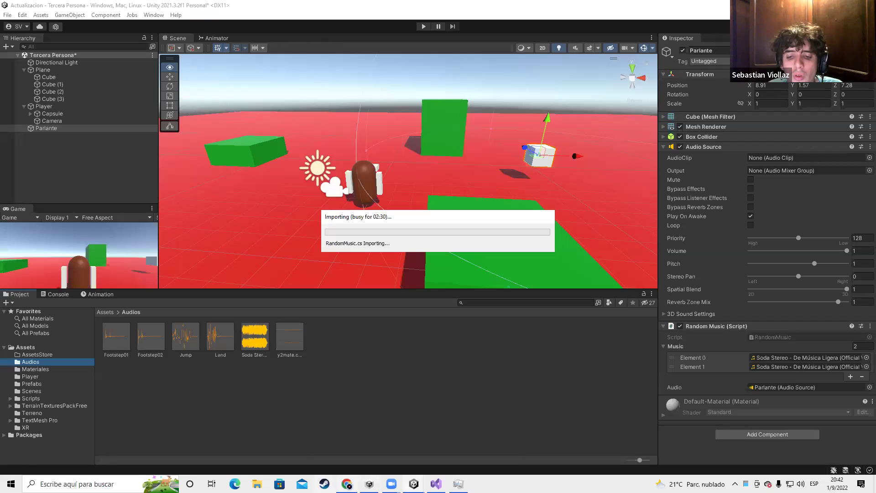
key("alt+Tab")
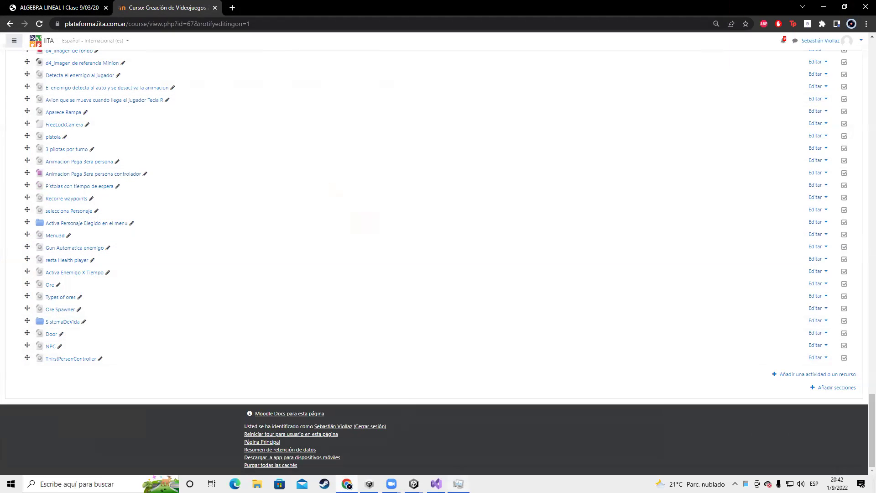
Minimize the Moodle course page to get back to Unity's RandomMusic.cs Importing dialog
left_click(832, 6)
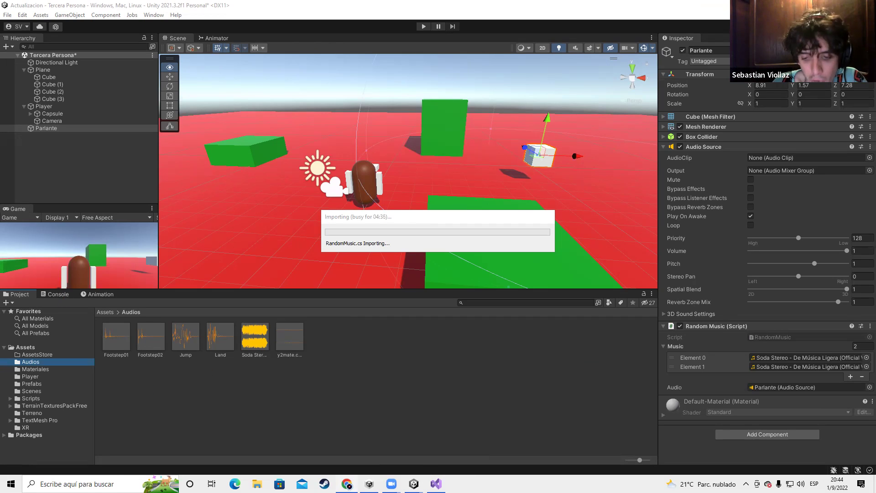
Cycle through the open windows and close the Zoom window
key("alt+Tab")
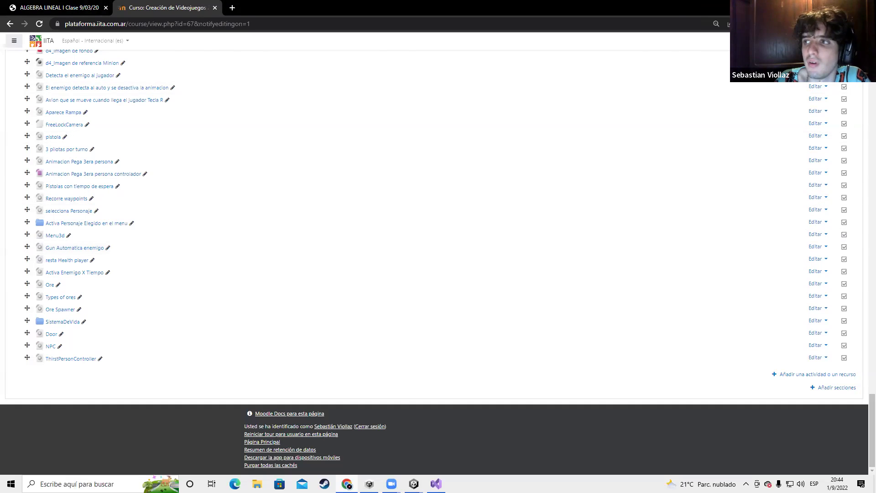
key("alt+Tab")
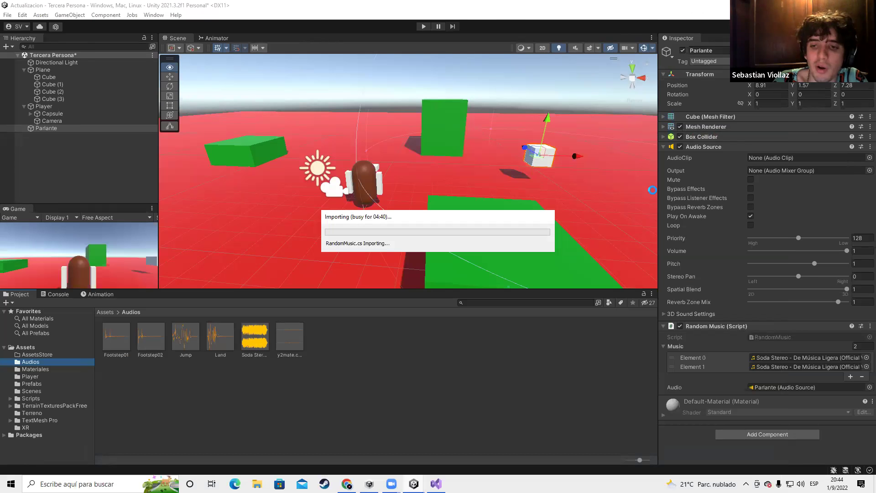
mouse_move(392, 484)
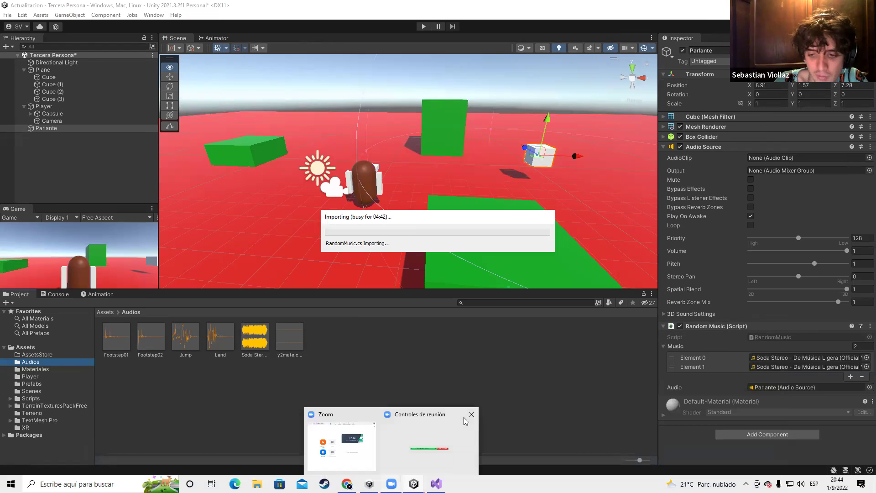
left_click(370, 414)
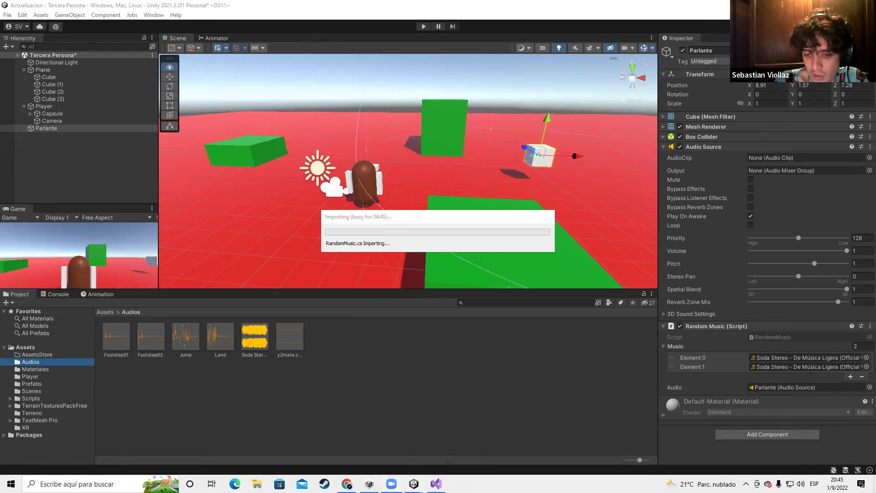
End both frozen Unity Editor processes in Task Manager, then minimize it
key("ctrl+shift+Escape")
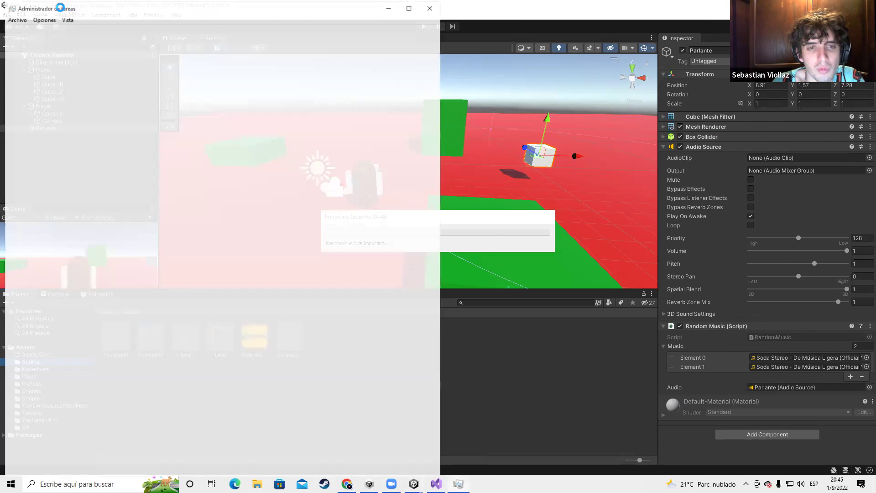
key("alt+F4")
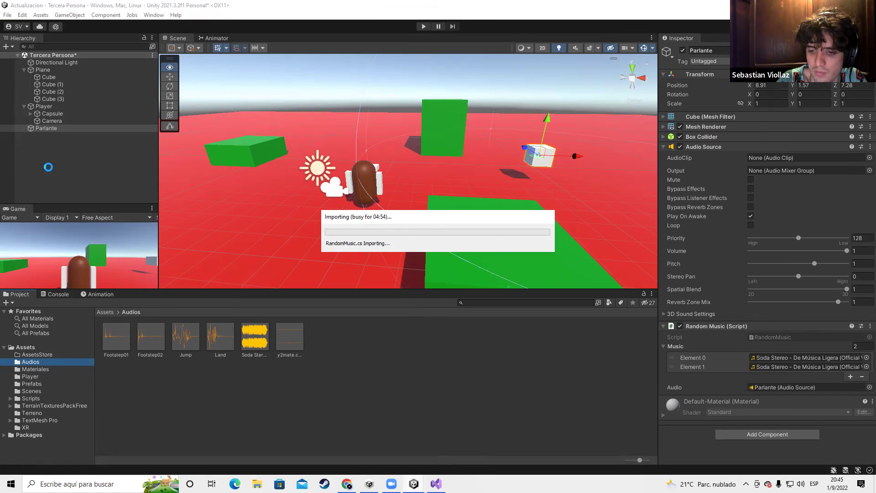
key("ctrl+shift+Escape")
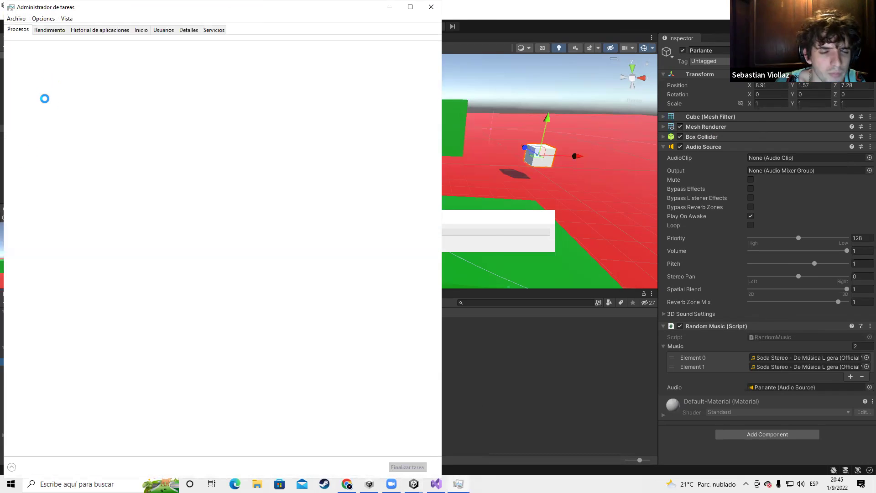
right_click(35, 80)
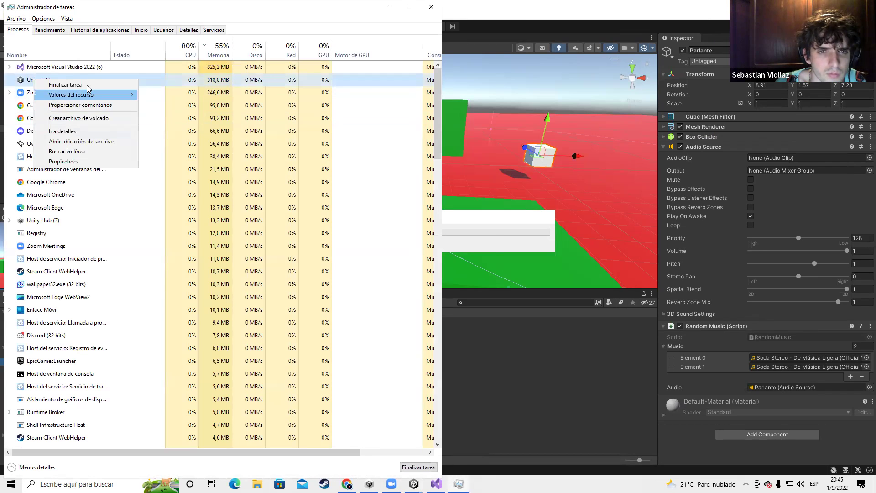
left_click(65, 85)
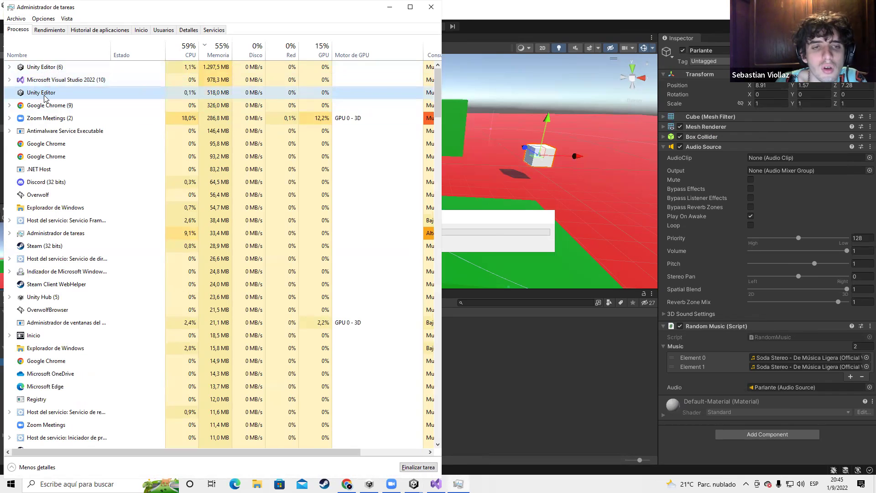
right_click(54, 80)
left_click(73, 85)
left_click(391, 7)
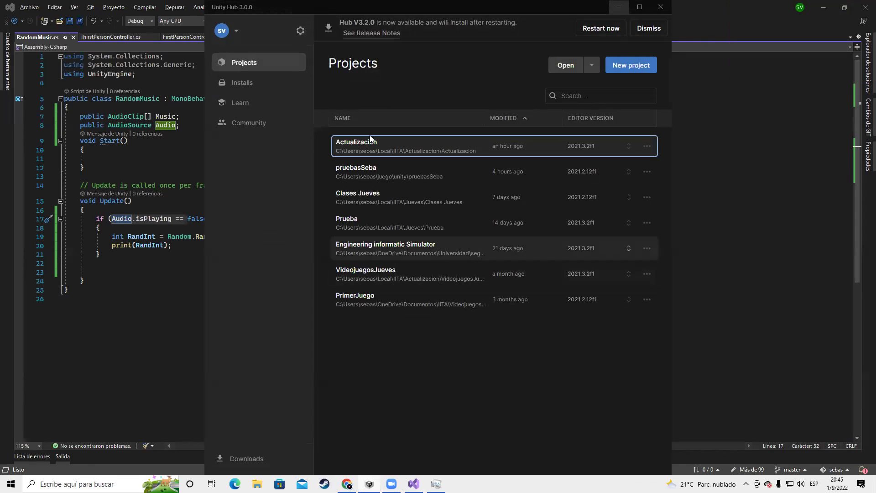
Delete the print(RandInt); statement from line 20 of RandomMusic.cs
left_click(370, 142)
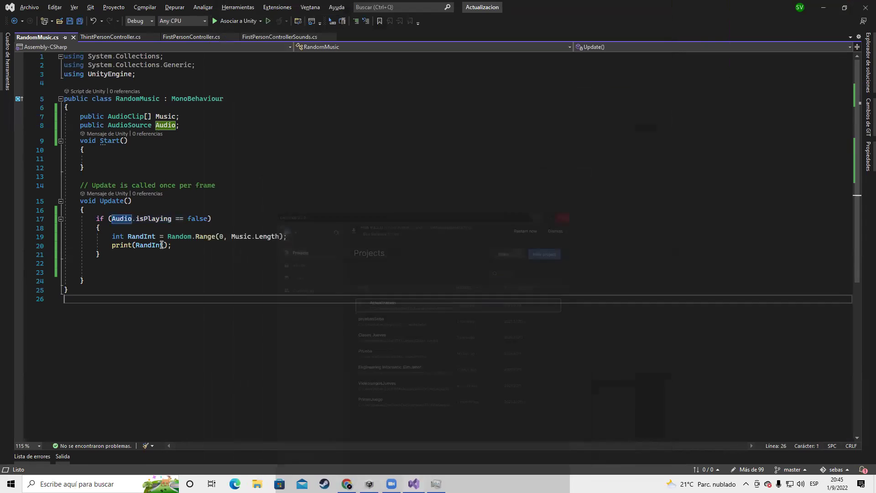
left_click_drag(64, 233, 113, 237)
left_click(182, 249)
left_click(112, 237)
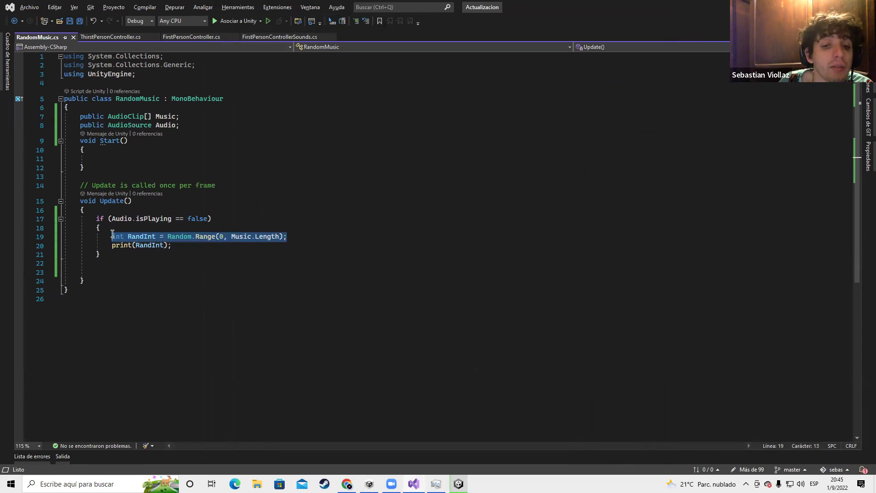
left_click(177, 245)
left_click_drag(178, 246, 111, 245)
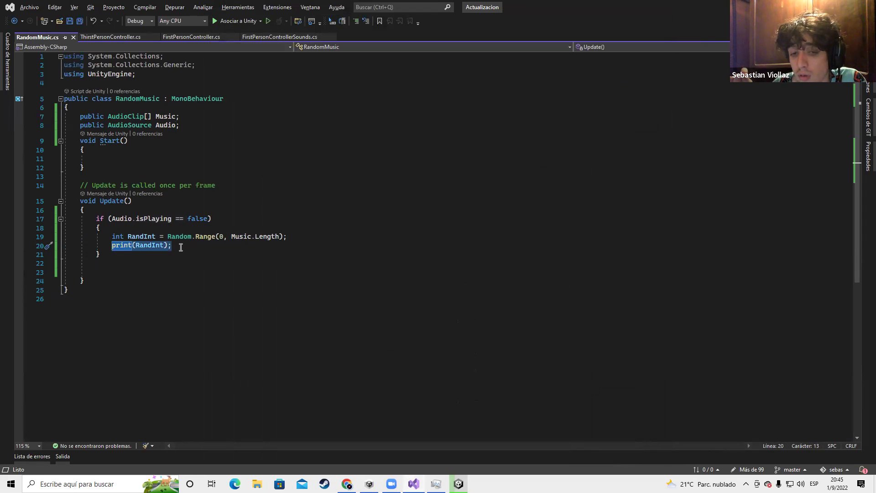
key("Delete")
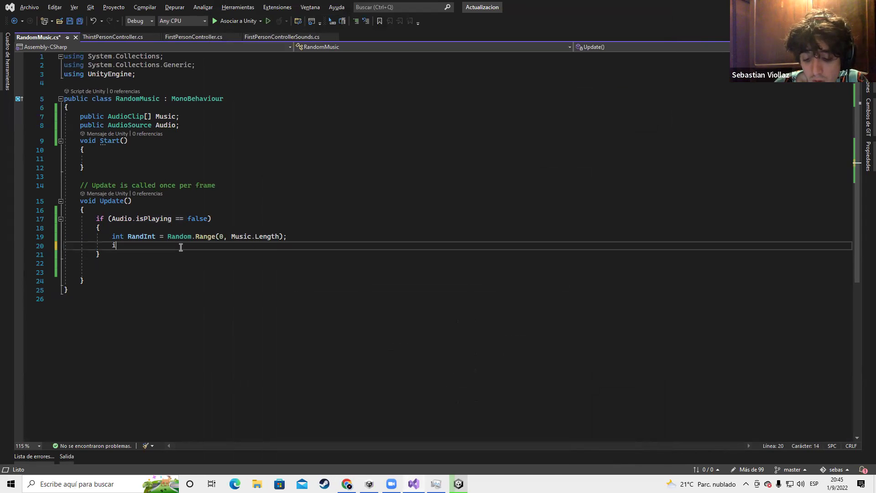
key("ctrl+space")
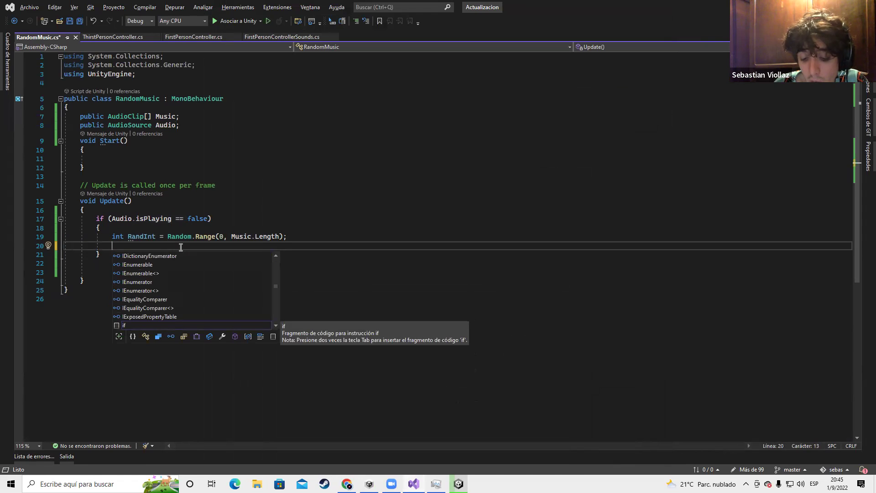
Write Audio.clip = Music[RandInt]; on line 20 and save the script
type("Audio.c")
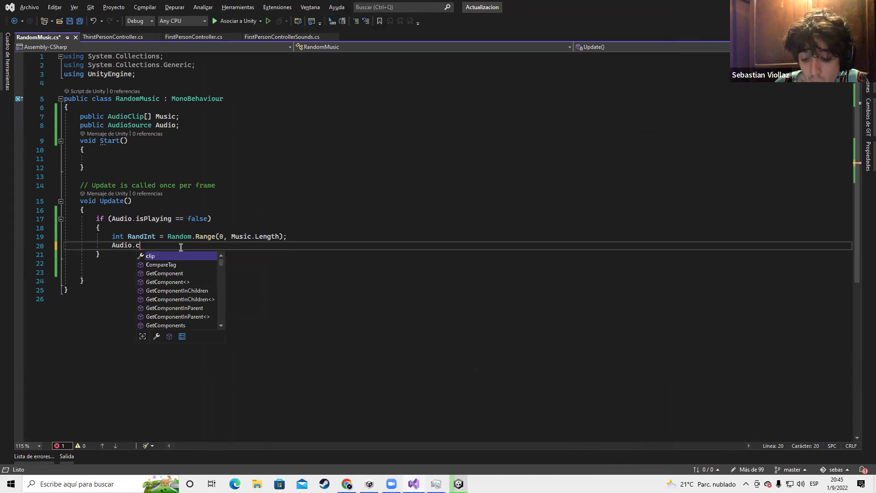
type("lip =")
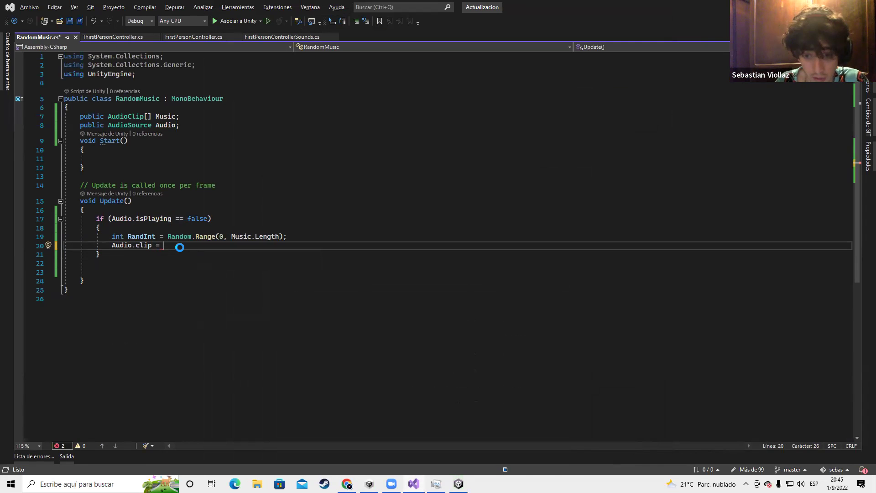
type(" Music")
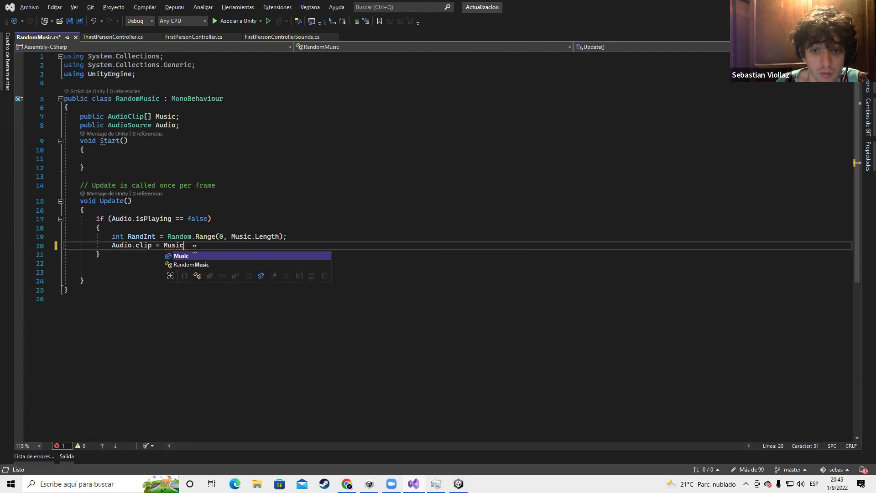
key("Escape")
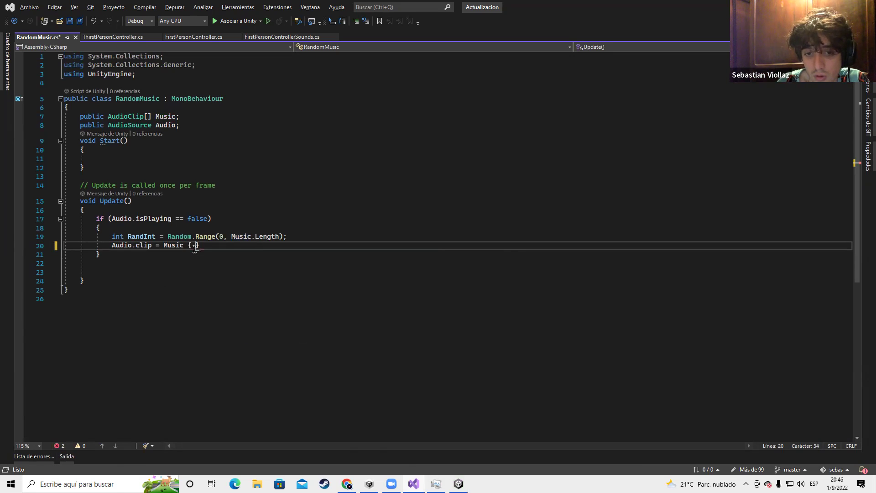
type("[")
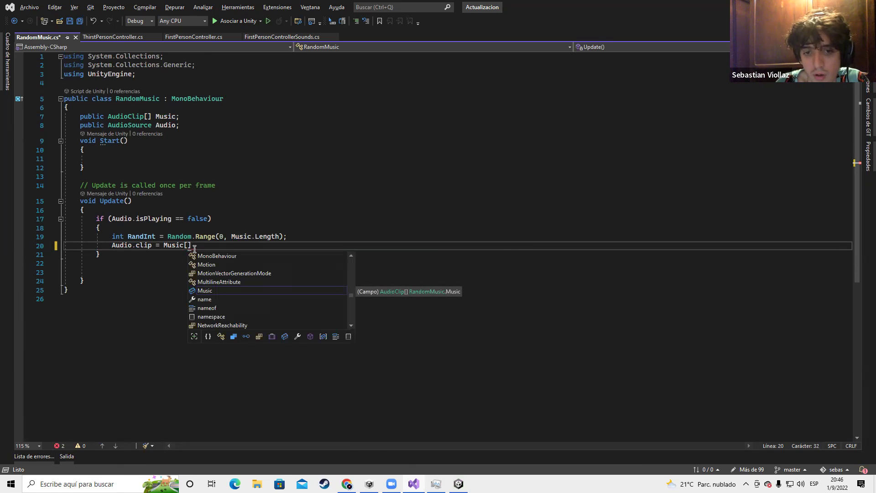
left_click(195, 249)
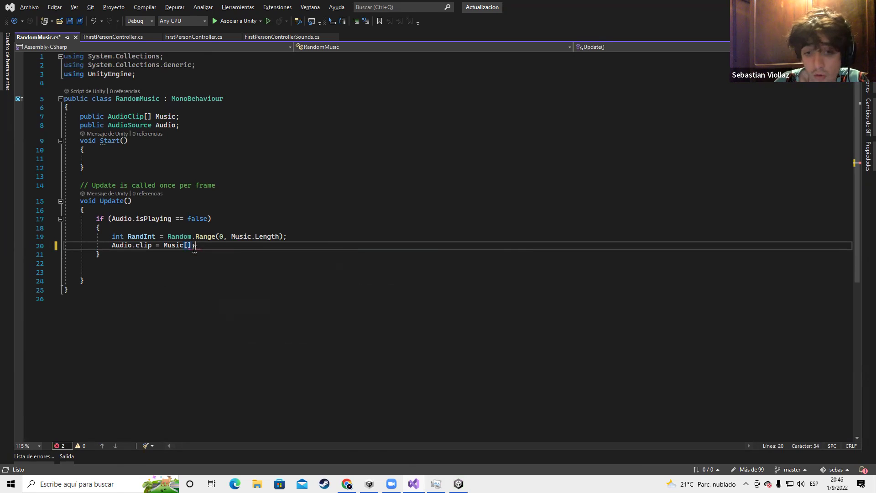
key("Left")
type("RandInt")
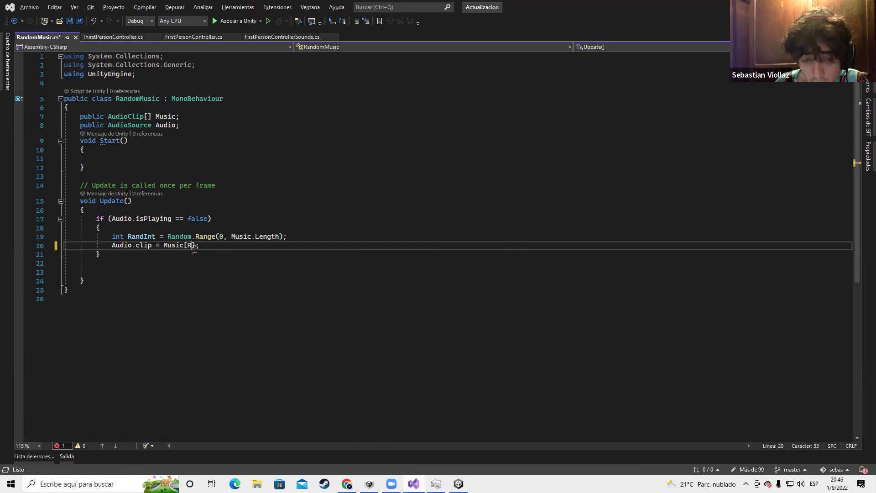
key("Right")
key("ctrl+s")
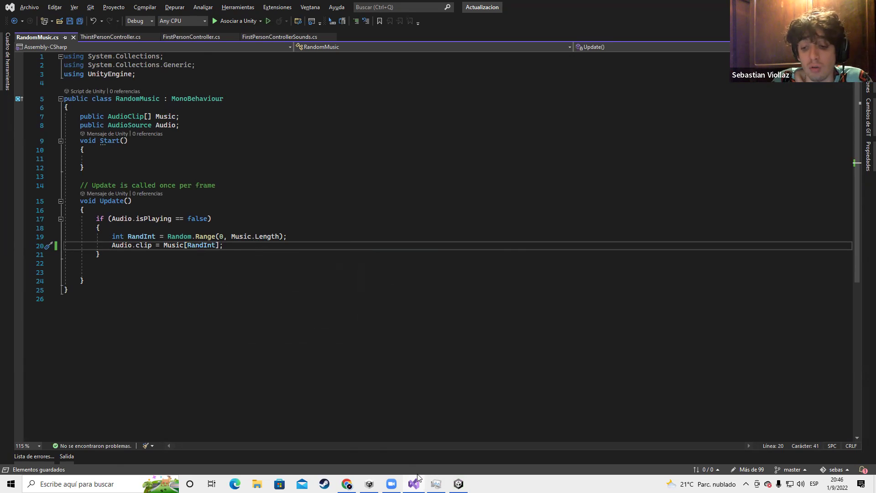
Remove the extra blank lines below the if block, save again, and return to Unity
left_click(459, 484)
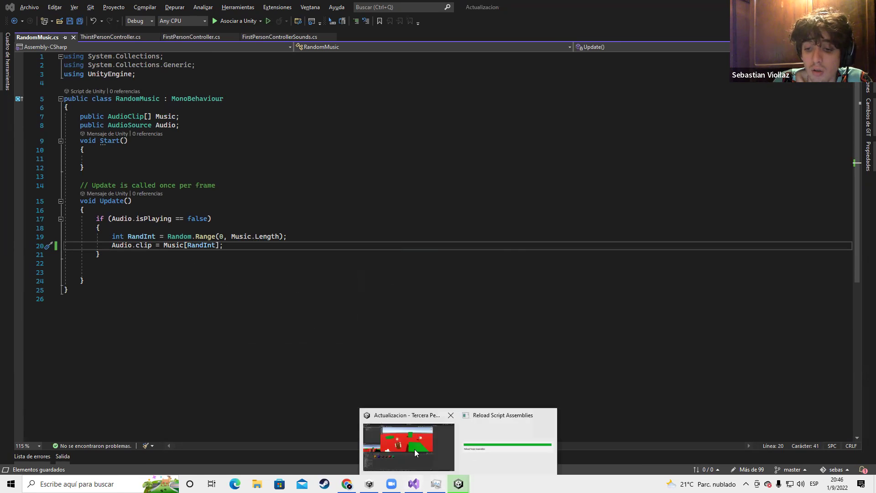
scroll(404, 354, "down", 1)
scroll(306, 318, "up", 1)
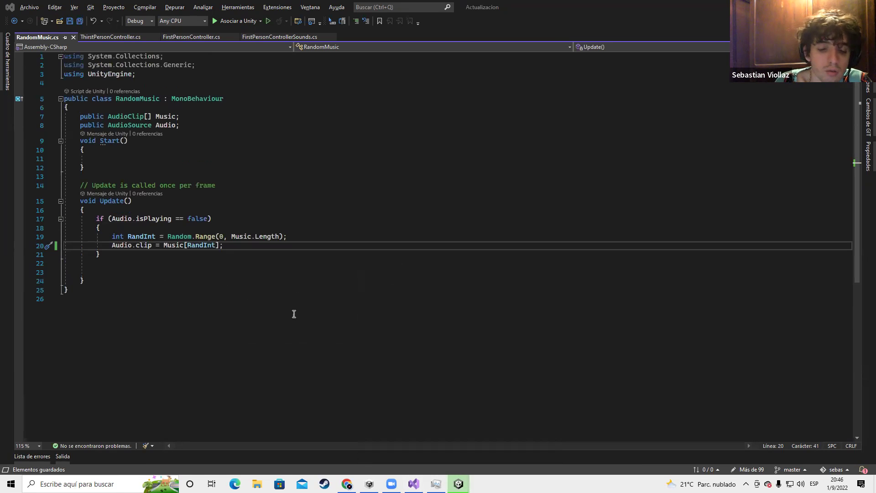
left_click(207, 247)
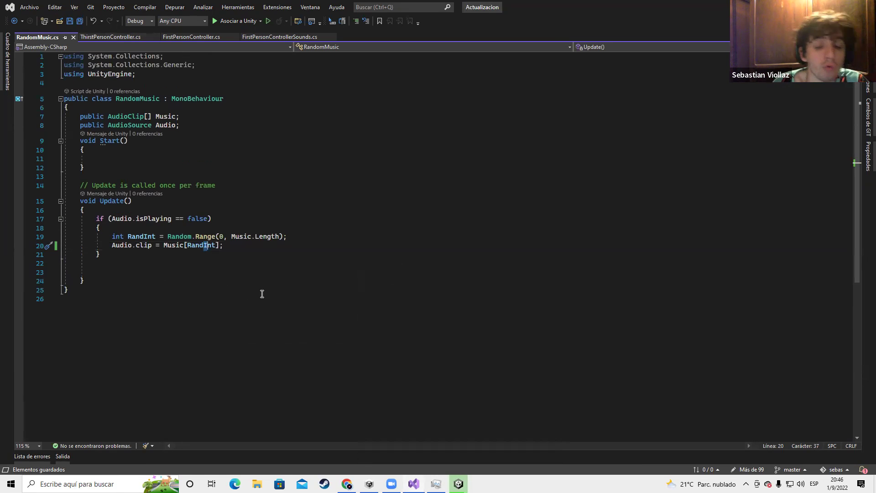
left_click(238, 289)
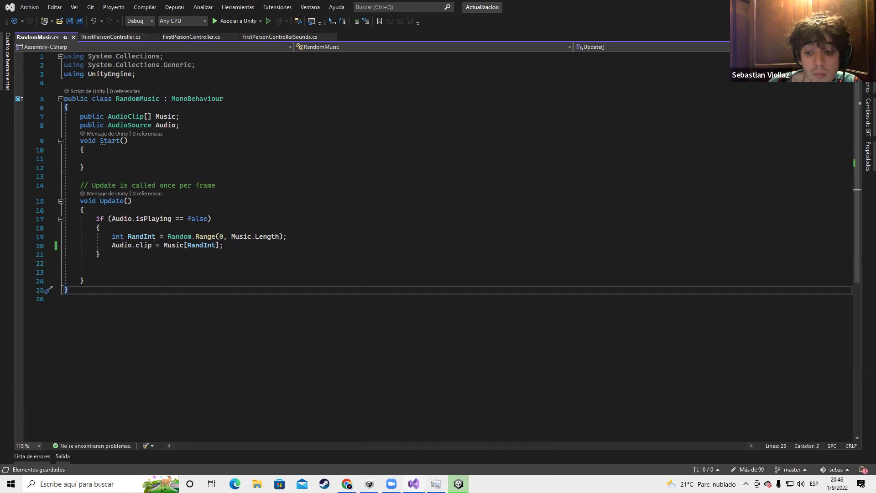
left_click_drag(97, 263, 88, 221)
left_click(115, 267)
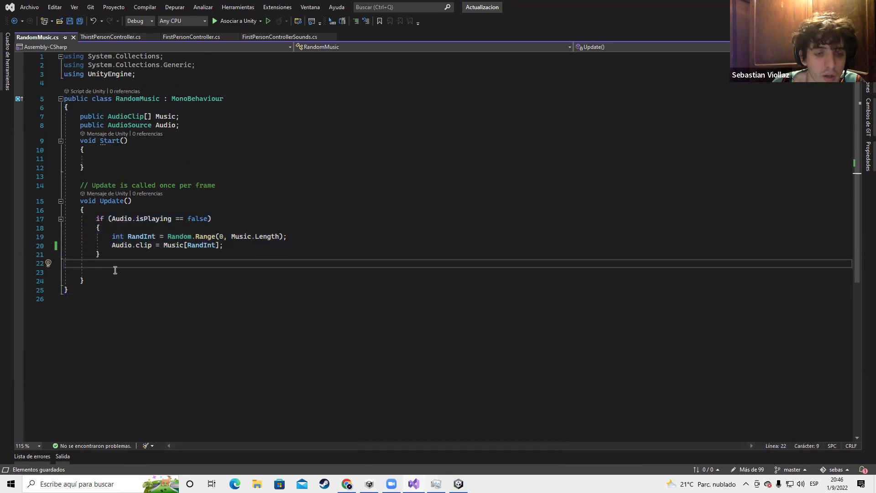
key("BackSpace")
key("BackSpace")
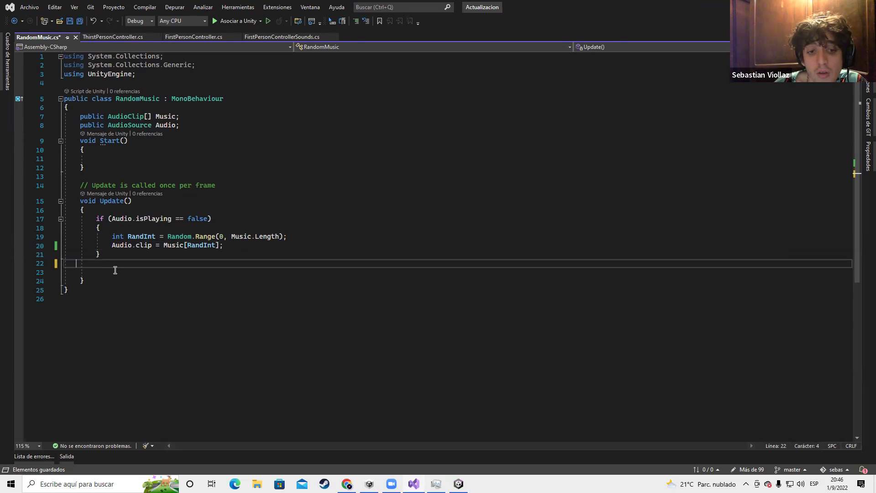
key("Delete")
key("Delete")
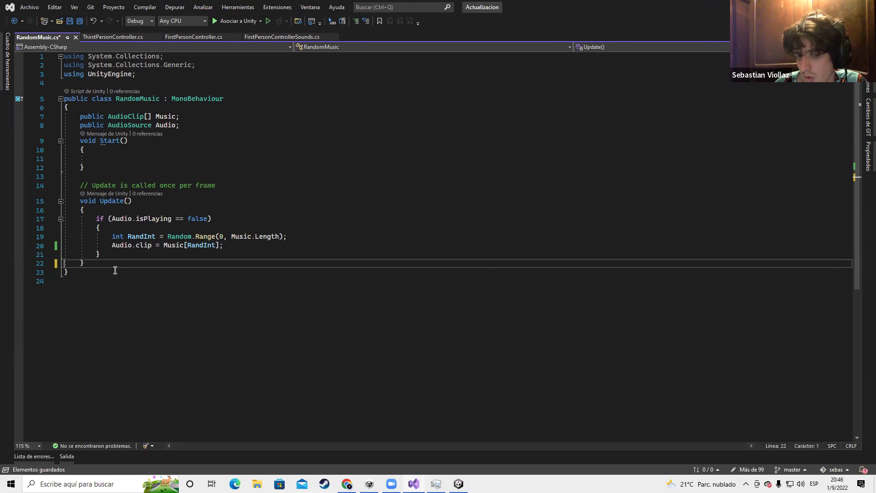
key("ctrl+s")
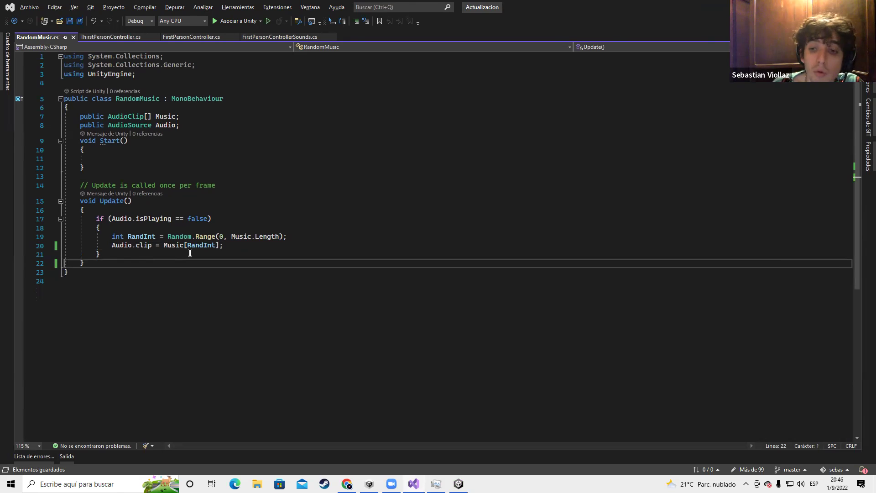
key("alt+Tab")
left_click(548, 327)
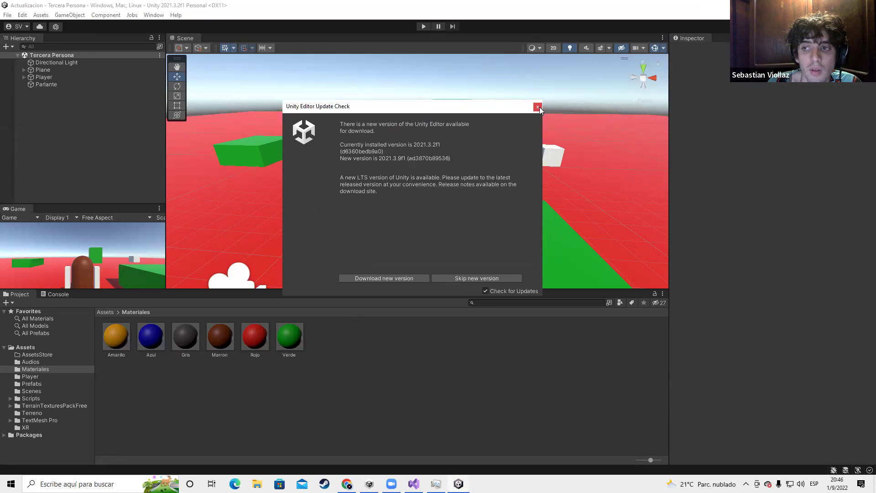
Dismiss the editor update notice and briefly test the scene in Play mode
left_click(537, 107)
left_click(424, 27)
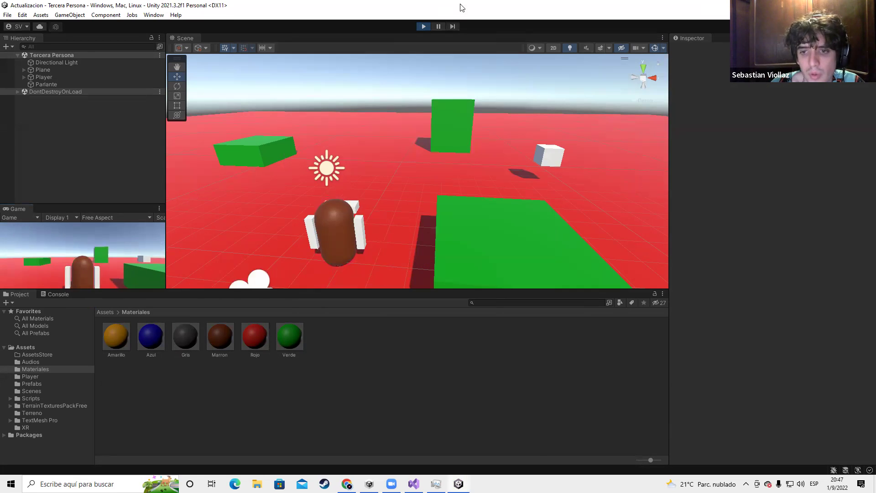
left_click(423, 27)
Add a Random Music component to the Parlante object
left_click(43, 76)
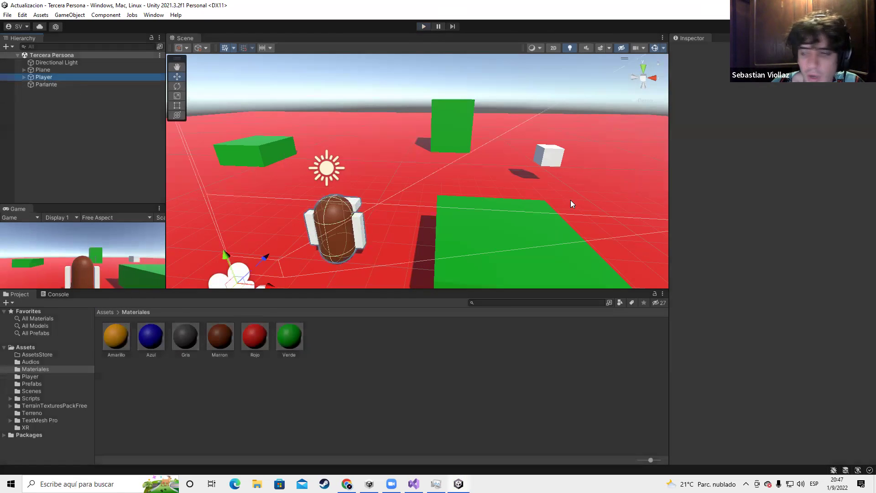
left_click(84, 84)
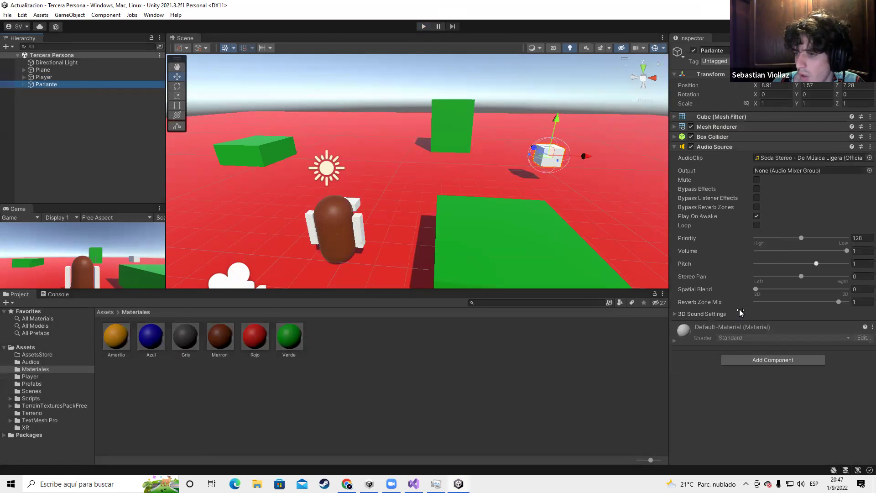
left_click(764, 360)
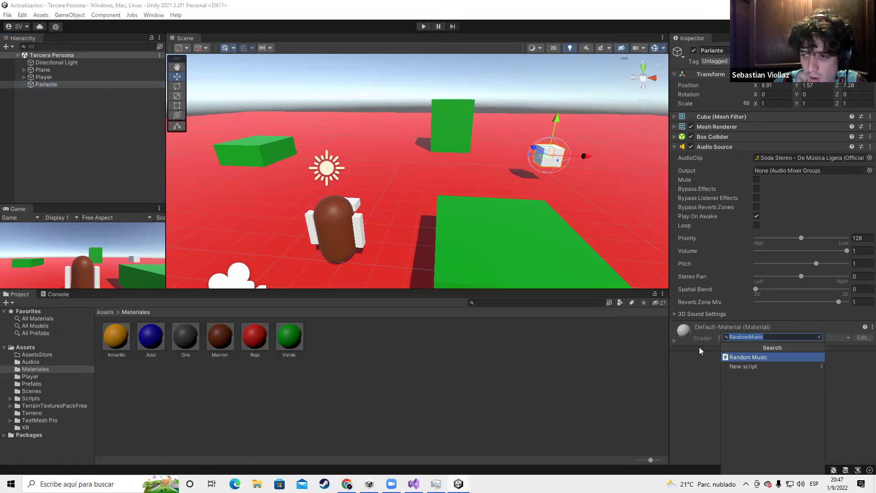
left_click(736, 357)
Delete the broken Ji Ji Ji audio asset from the Audios folder
left_click(39, 363)
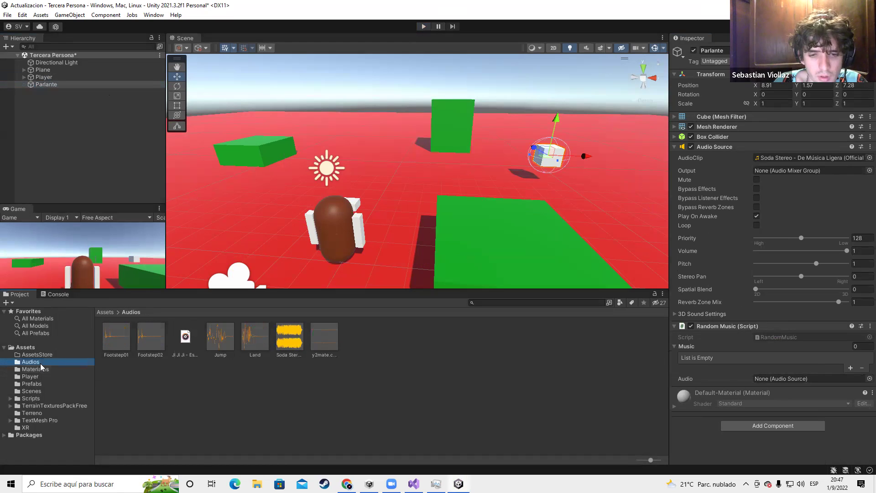
left_click(192, 350)
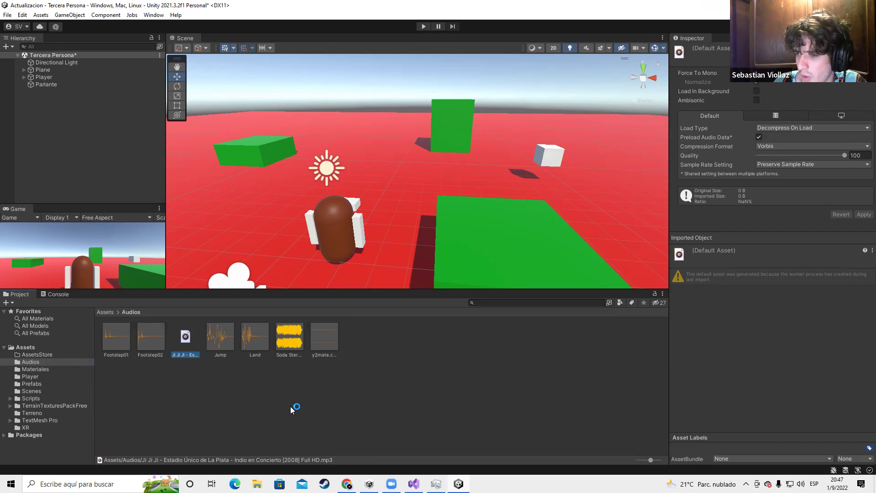
key("Delete")
left_click(455, 261)
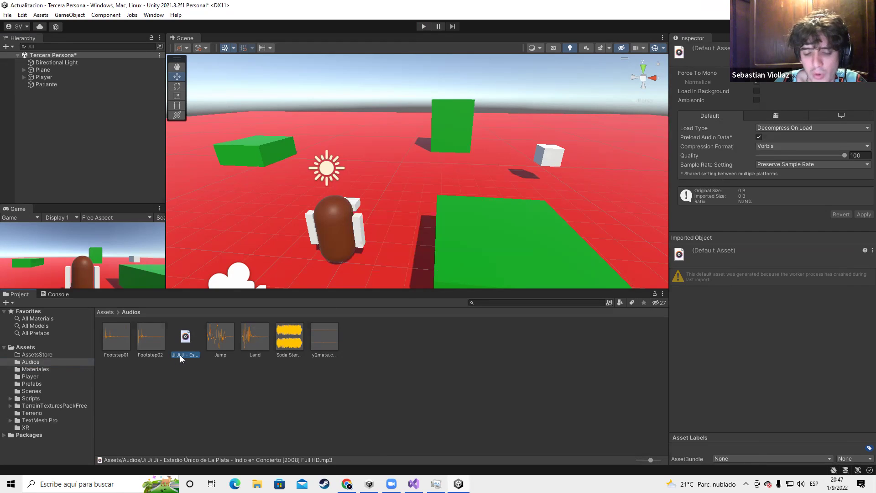
key("alt+Tab")
key("Tab")
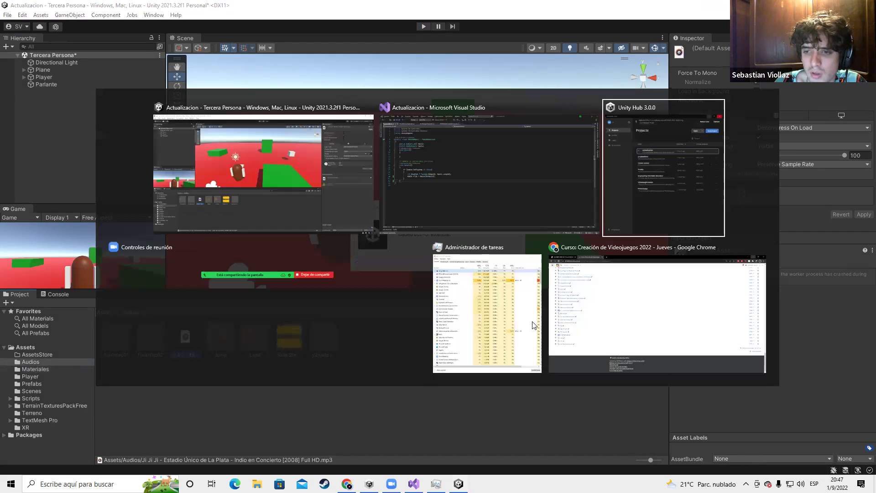
Open YouTube in a new Chrome tab and search for 'los abuelas de'
left_click(593, 315)
left_click(232, 9)
type("youtube")
key("Return")
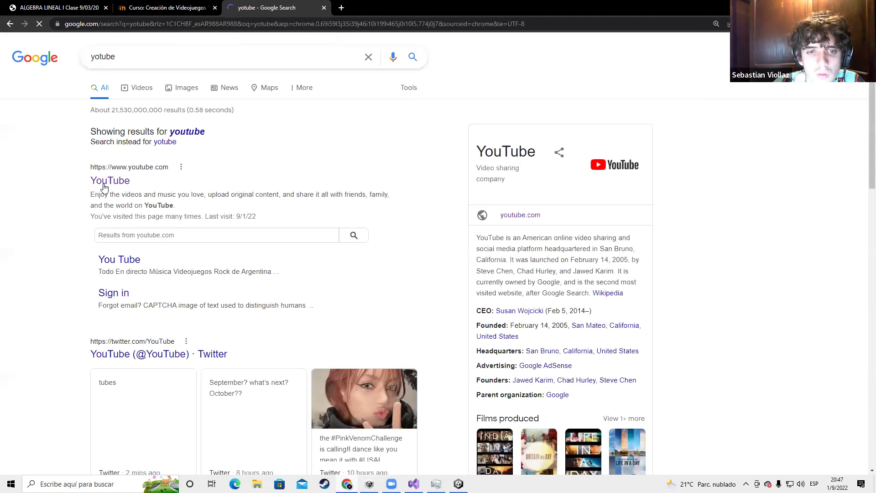
left_click(105, 185)
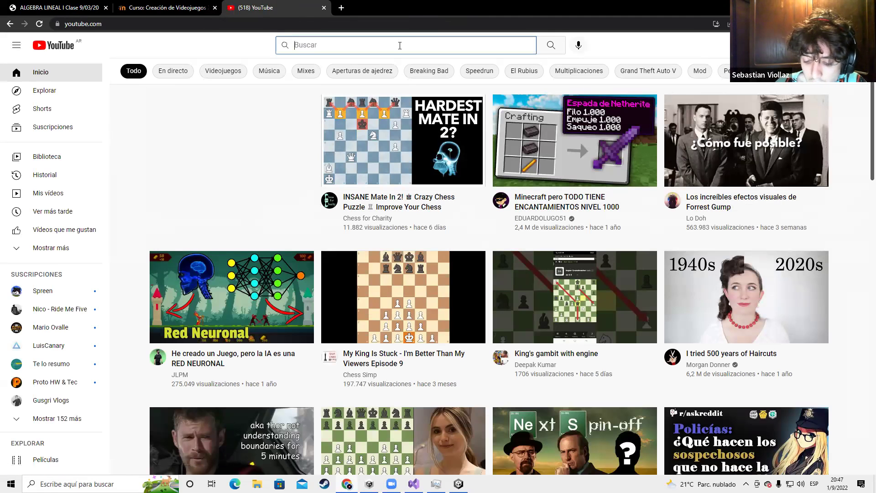
type("L")
key("BackSpace")
type("os abuelas de")
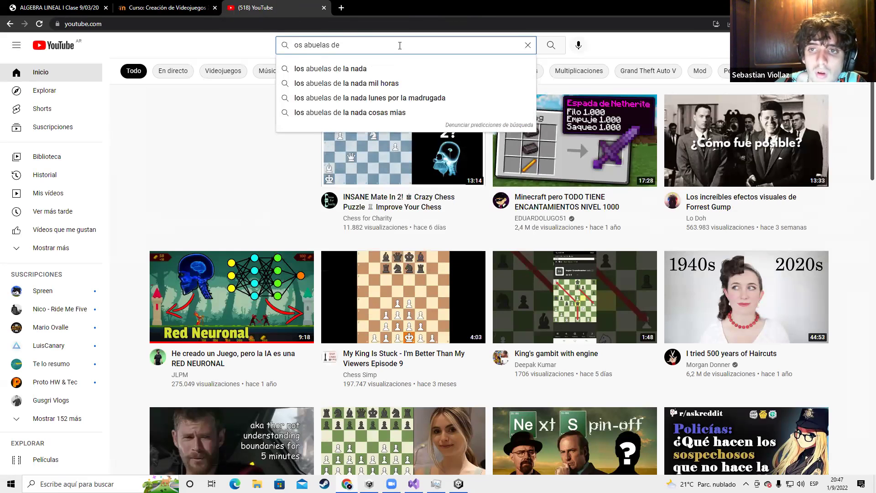
left_click(401, 69)
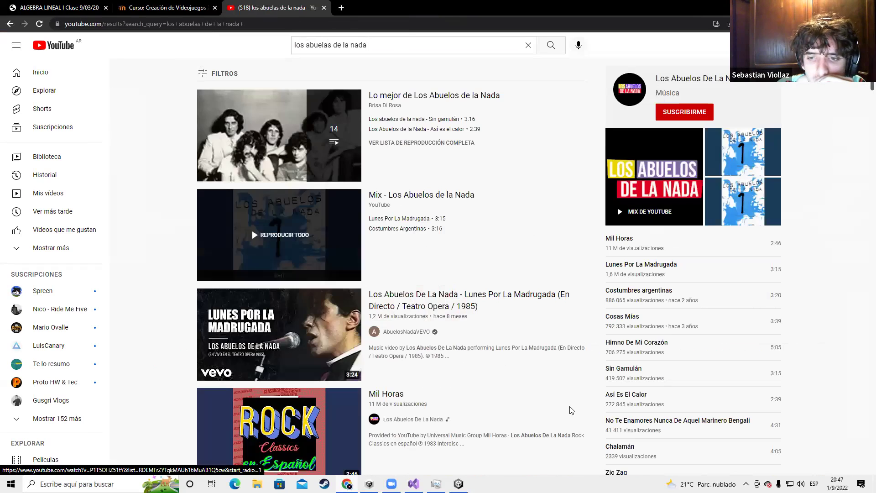
Open the Mil Horas video from the results in a new tab
right_click(450, 303)
left_click(475, 308)
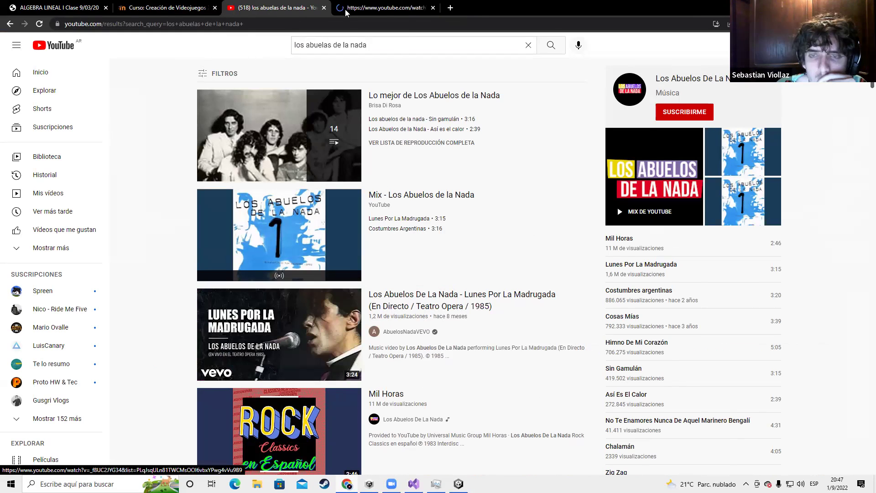
scroll(347, 182, "down", 5)
right_click(339, 181)
left_click(366, 186)
key("ctrl+Tab")
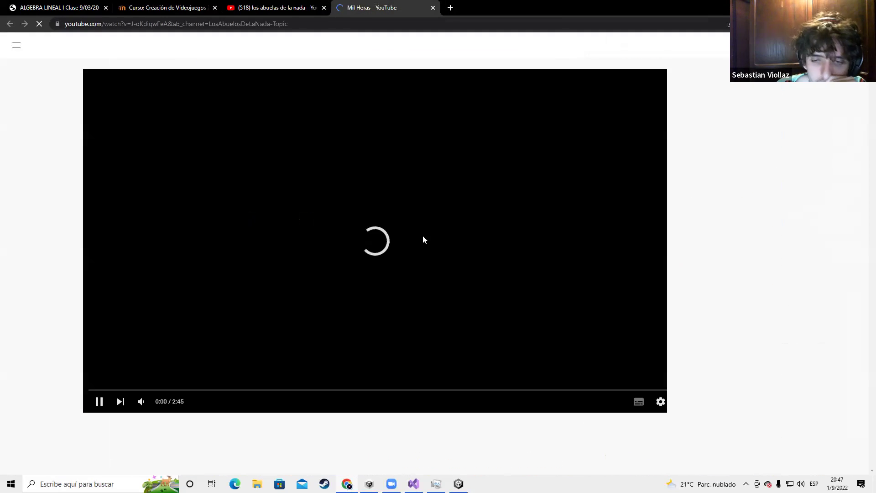
Search 'yotube a mp3', open ytmp3.mobi, paste the Mil Horas link and convert it
left_click(450, 7)
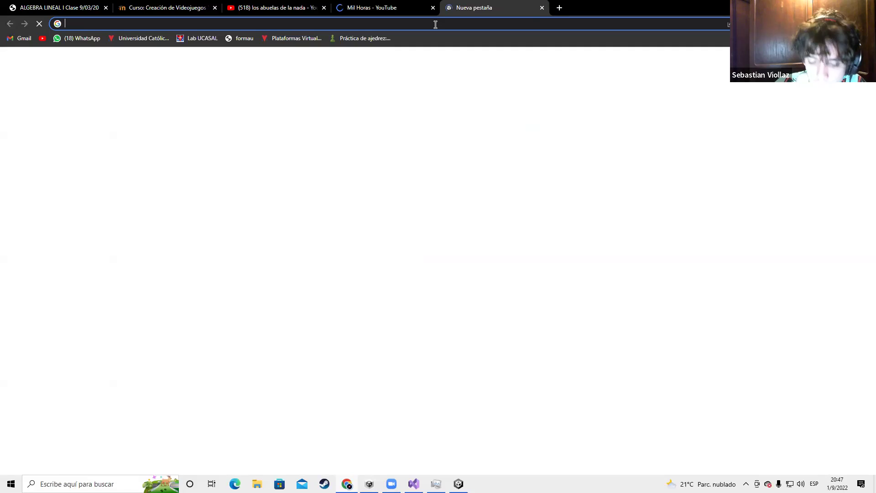
type("mp3")
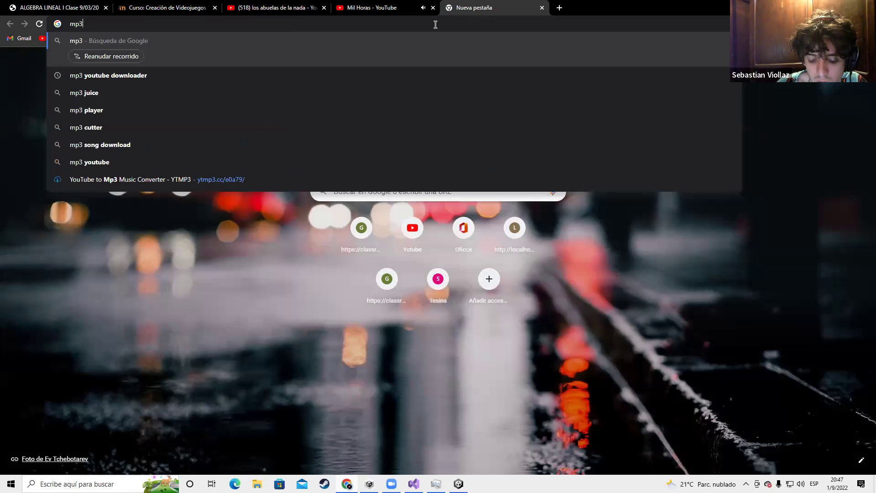
key("BackSpace")
key("BackSpace")
key("BackSpace")
type("yotube a mp")
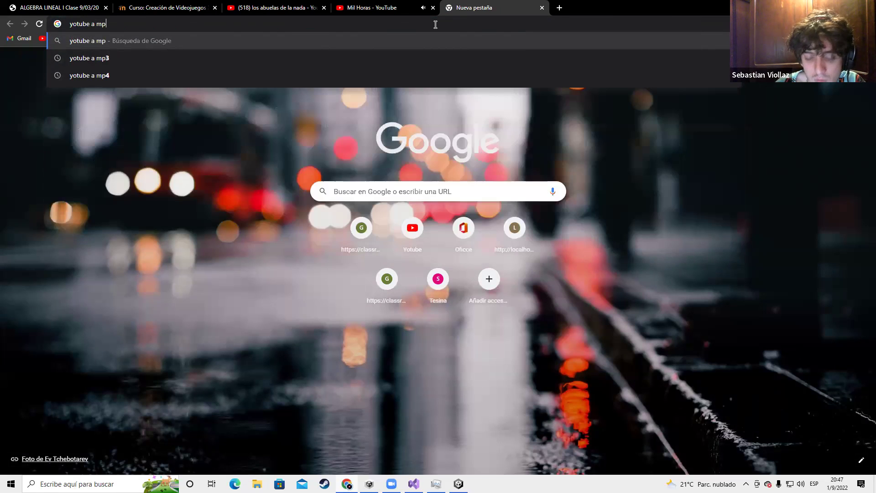
type("3")
key("Return")
left_click(372, 7)
left_click(326, 24)
key("ctrl+c")
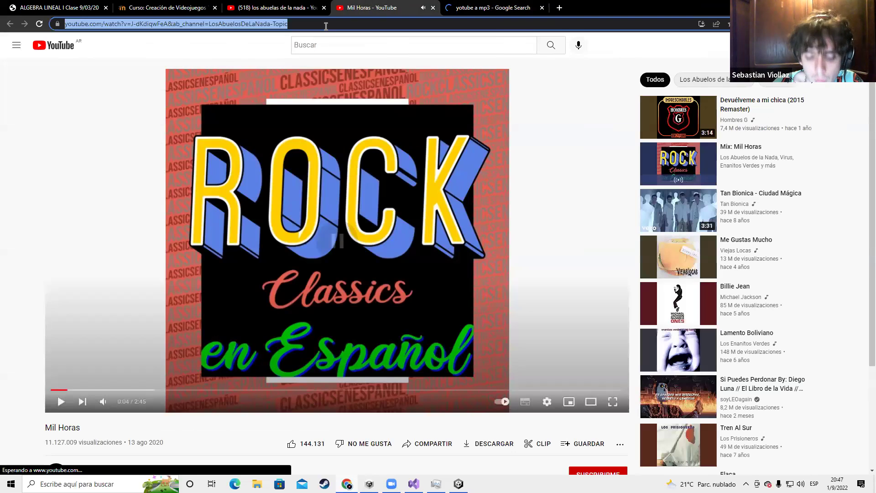
left_click(489, 7)
left_click(154, 246)
key("ctrl+v")
left_click(535, 173)
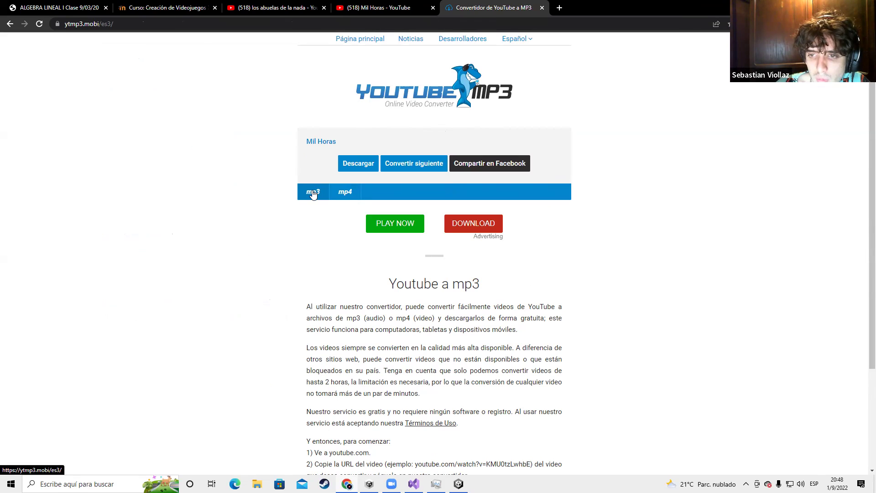
Abandon the failed MP3 download tab and copy the Mil Horas video address
left_click(354, 169)
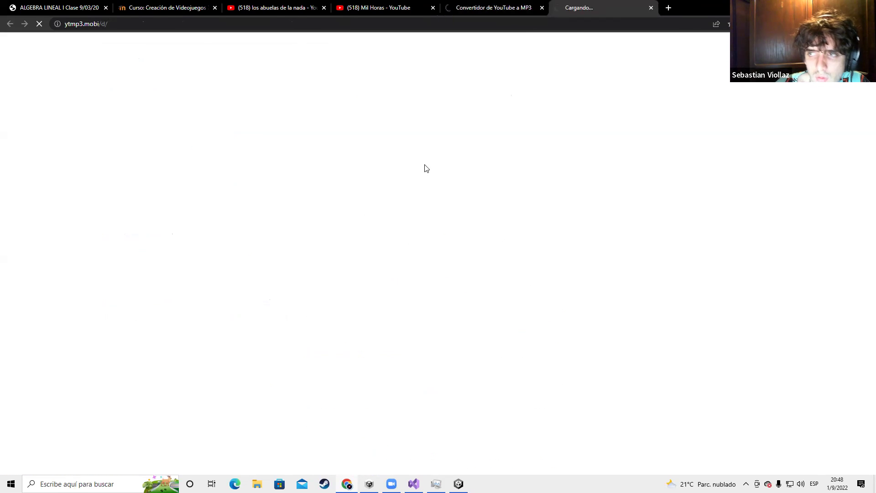
left_click(651, 8)
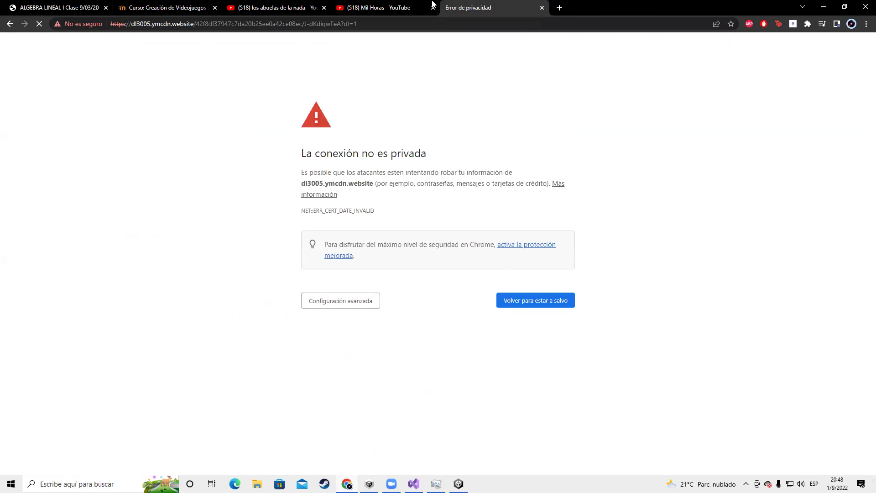
left_click(388, 7)
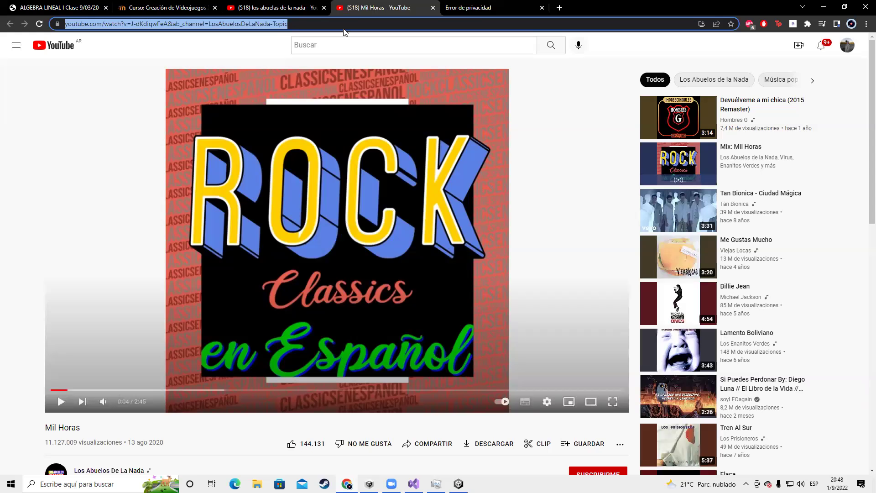
left_click_drag(296, 27, 4, 29)
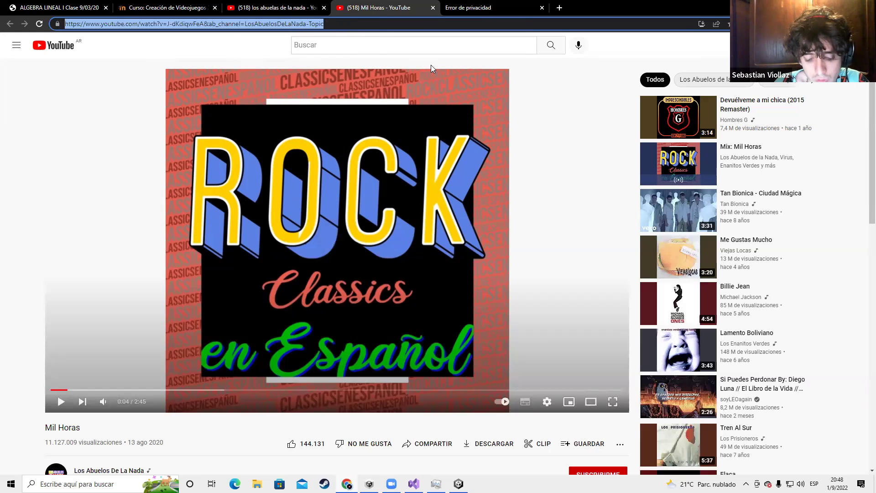
left_click(560, 8)
left_click(540, 8)
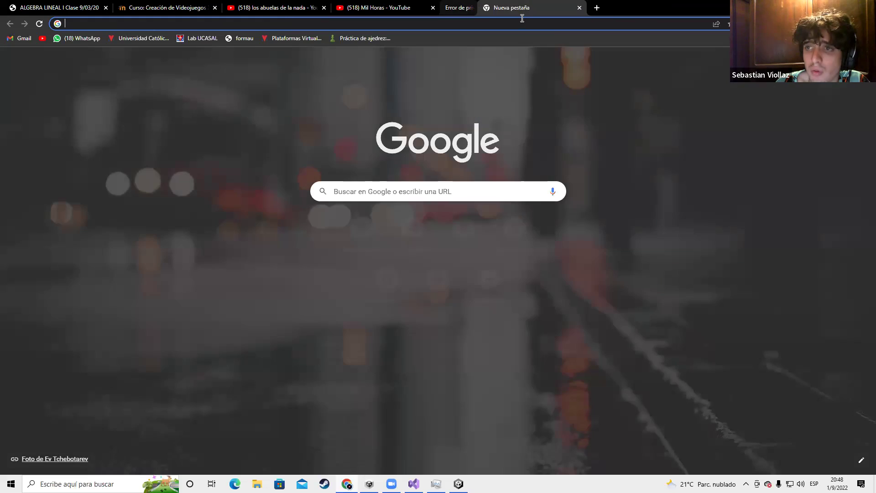
Search 'yotube a mp3' again and open the y2mate converter in a new tab
type("yotube")
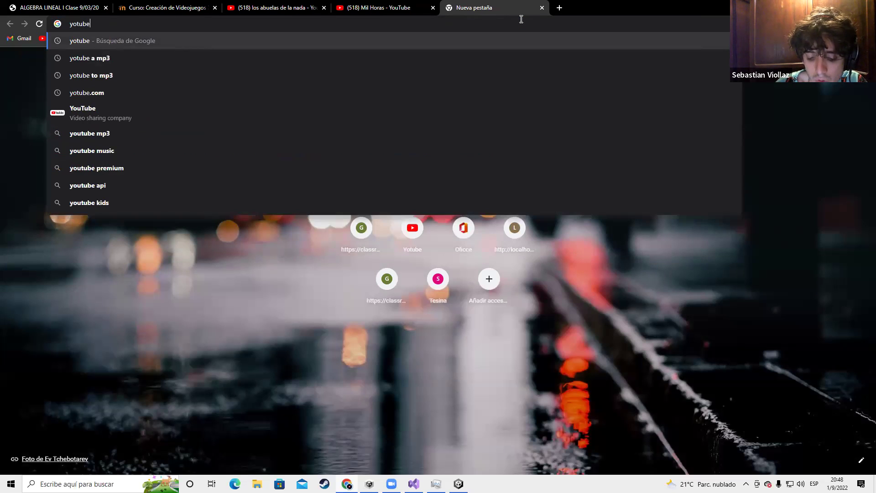
type(" a mp3")
key("Return")
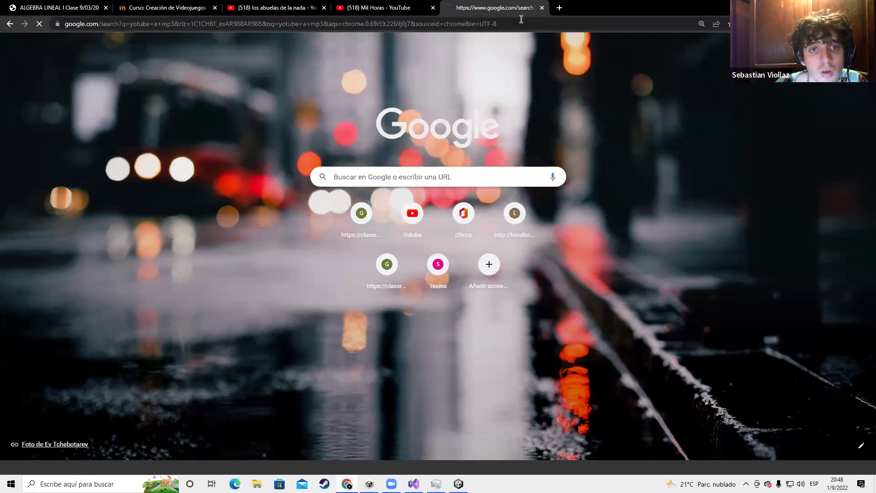
scroll(191, 237, "down", 7)
scroll(192, 237, "down", 5)
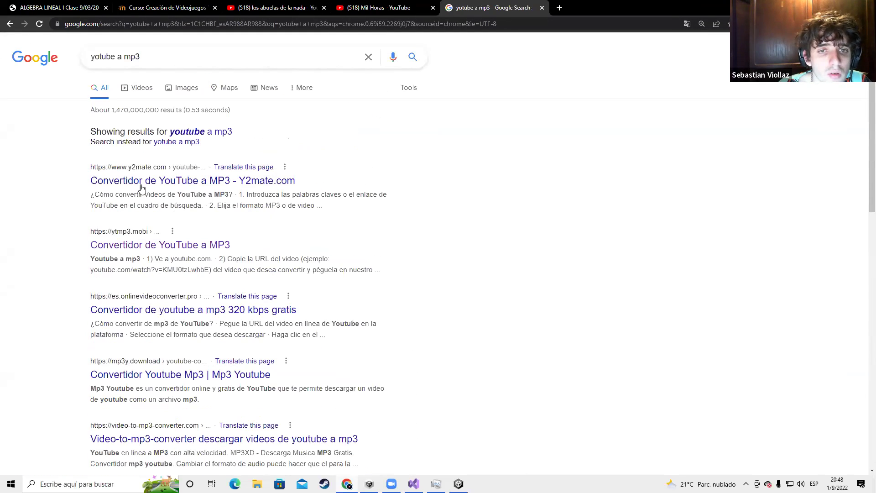
right_click(151, 182)
left_click(207, 187)
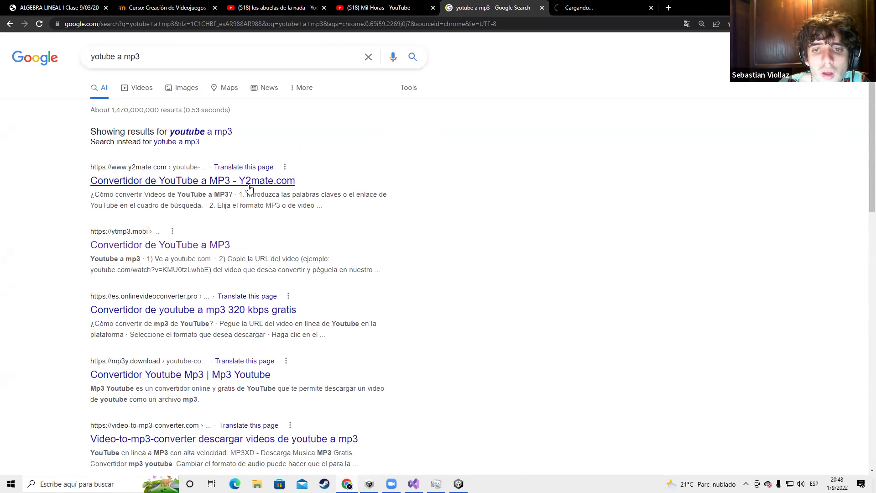
Paste the Mil Horas link into the y2mate converter
left_click(568, 13)
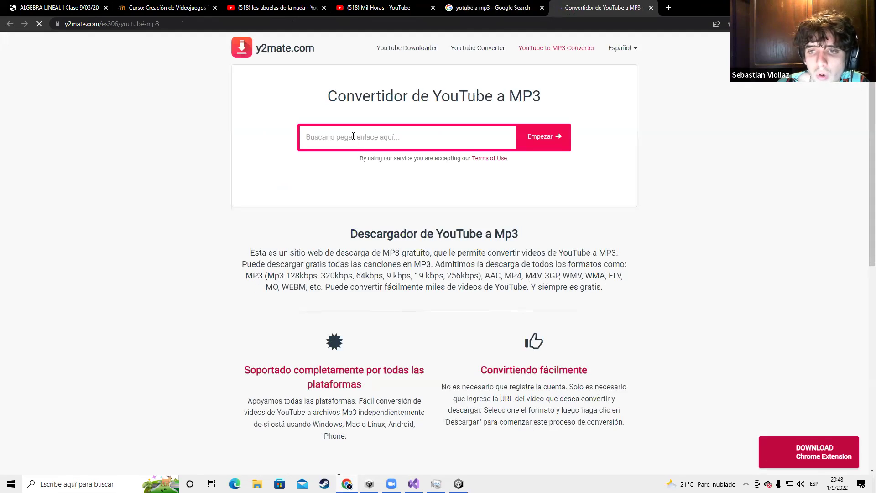
key("ctrl+v")
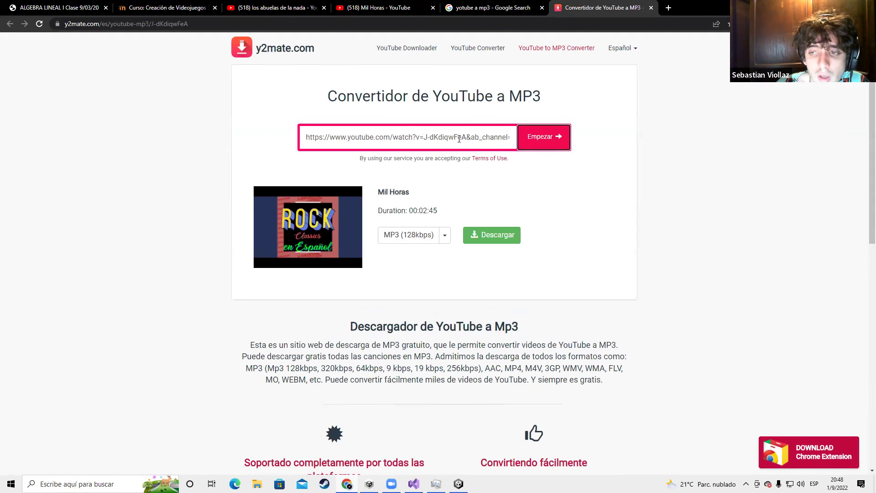
left_click(491, 8)
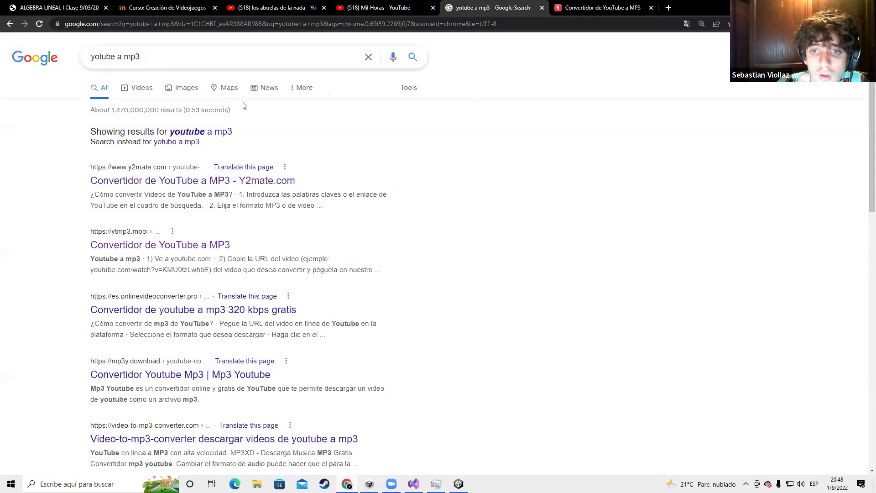
scroll(238, 304, "down", 1)
scroll(235, 112, "up", 1)
left_click_drag(166, 58, 83, 58)
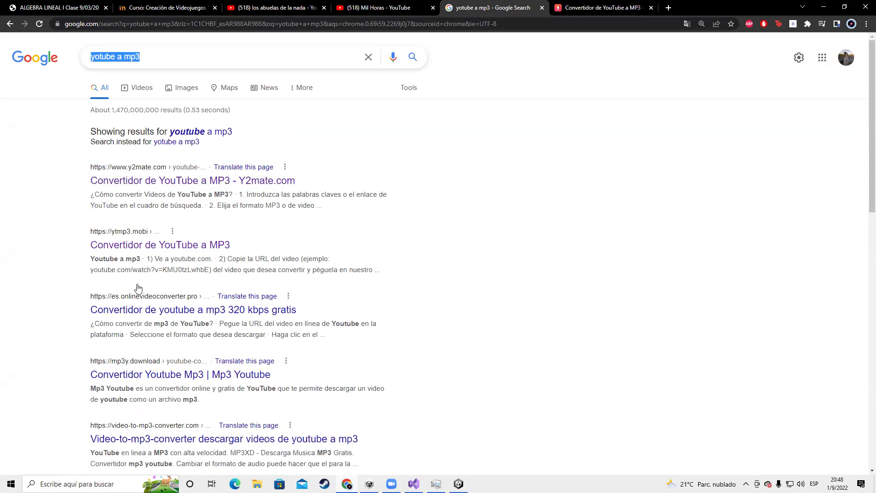
left_click(602, 9)
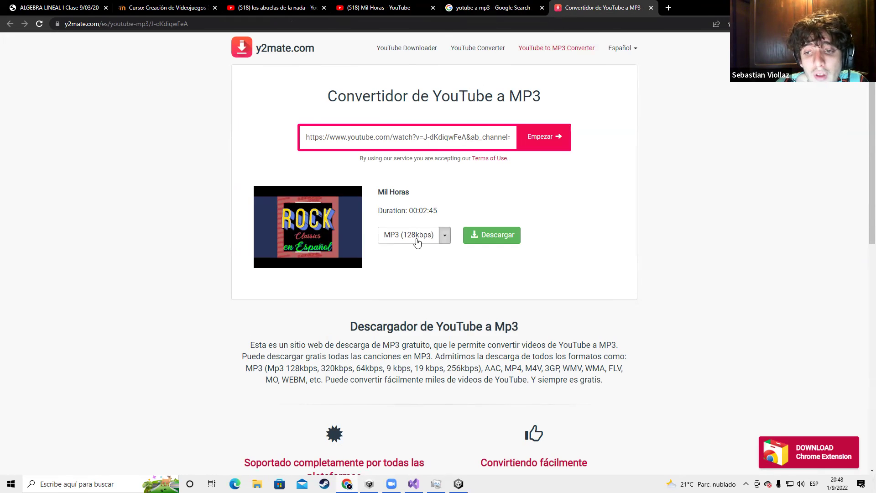
Download Mil Horas as a 256 kbps MP3 and drag the file into Unity
left_click(444, 235)
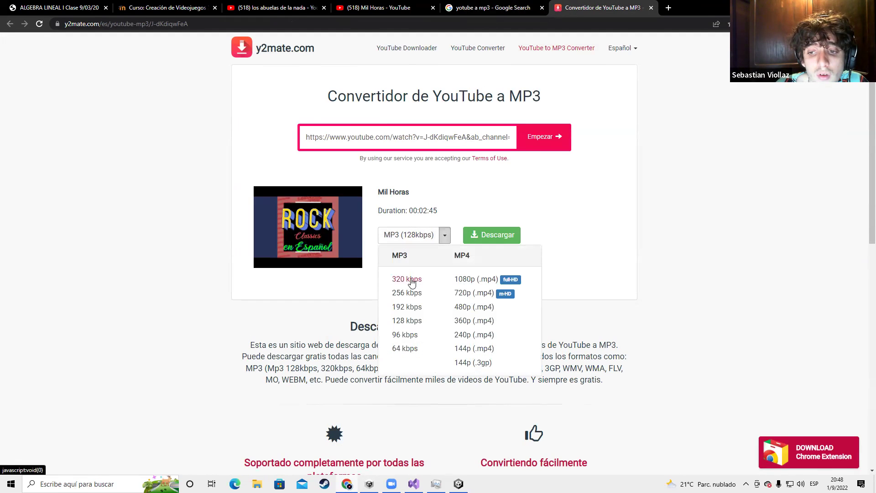
left_click(400, 295)
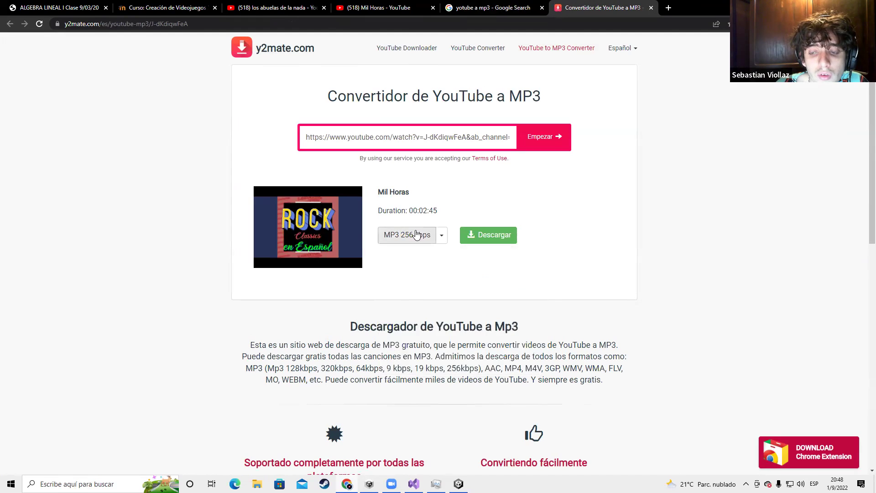
left_click(476, 239)
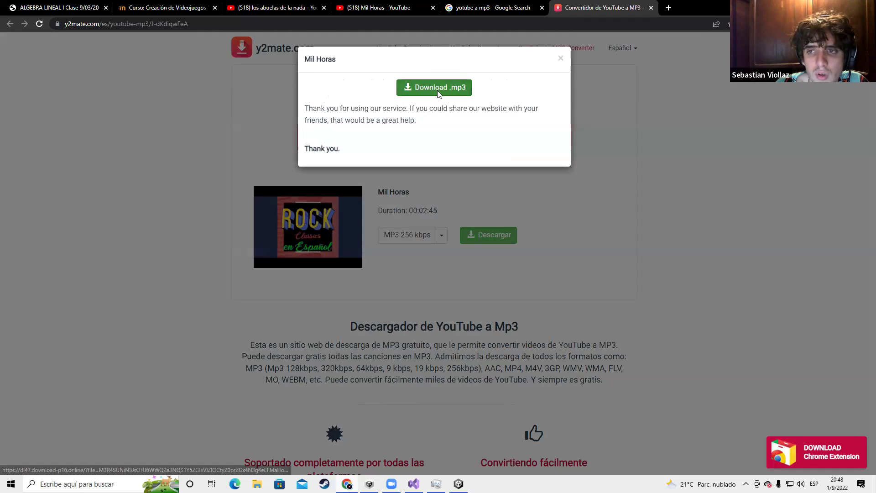
left_click(438, 90)
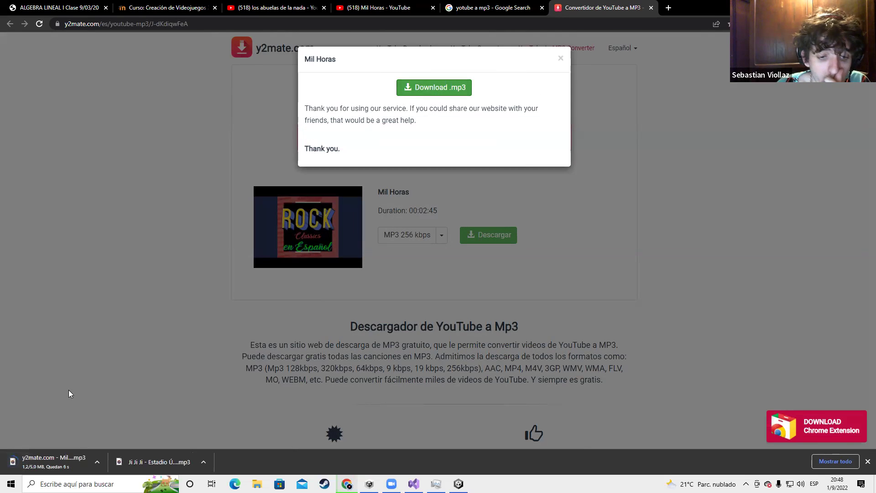
left_click_drag(34, 465, 399, 416)
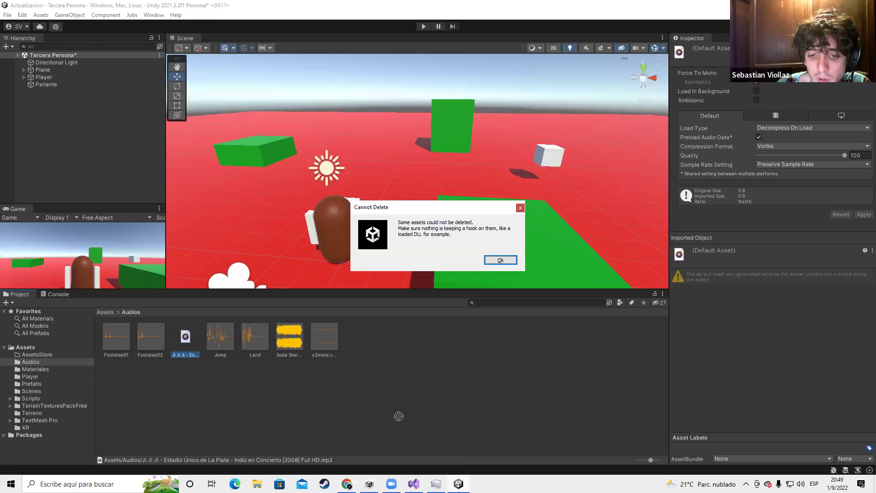
Dismiss the Cannot Delete warning and let the dragged y2mate MP3 import into Assets/Audios
left_click(500, 261)
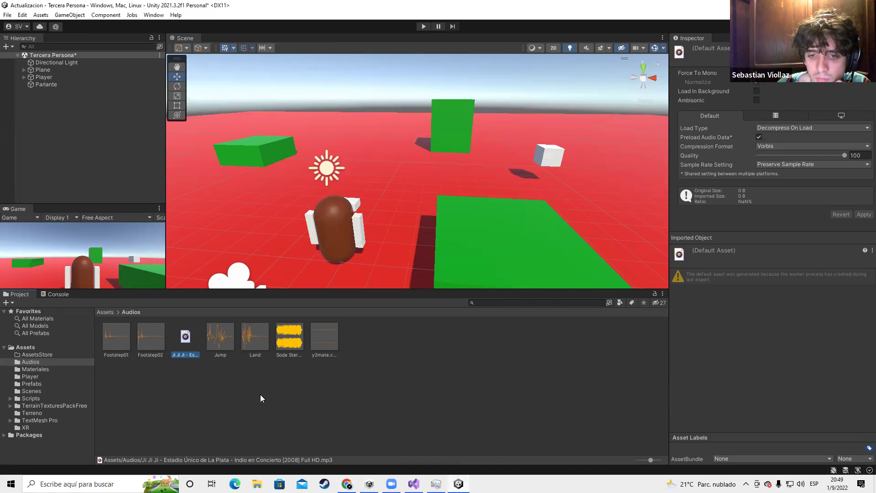
left_click(403, 358)
key("alt+Tab")
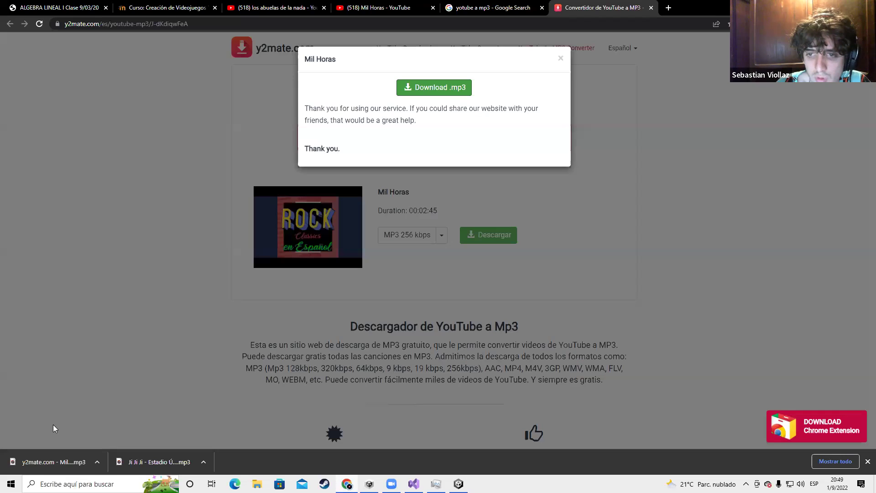
key("alt+Tab")
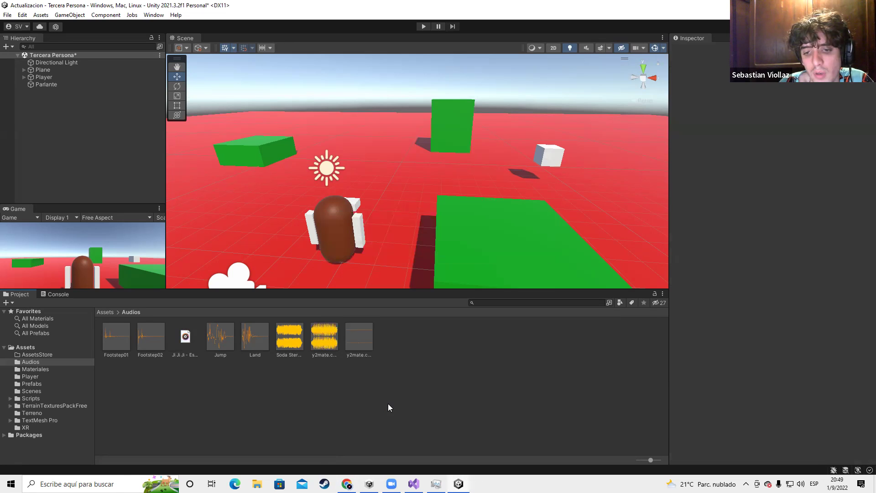
Select Parlante and fill two Music slots with the Soda Stereo and Mil Horas clips
left_click(63, 76)
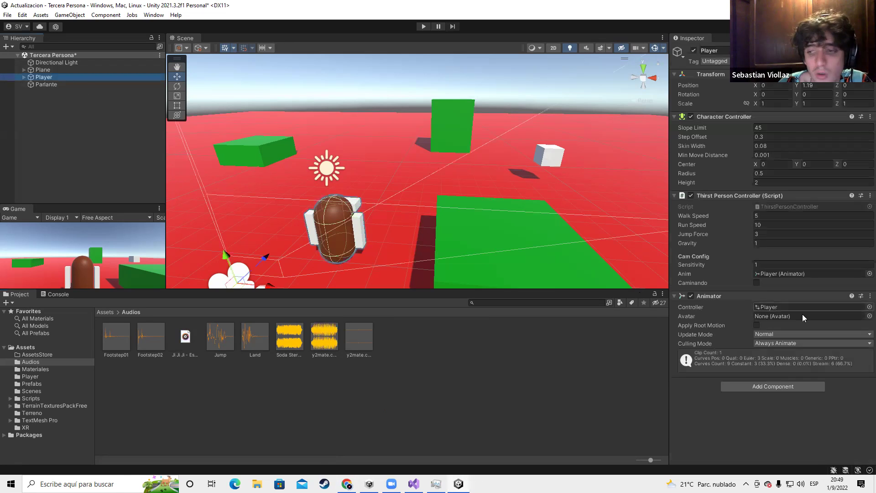
left_click(261, 157)
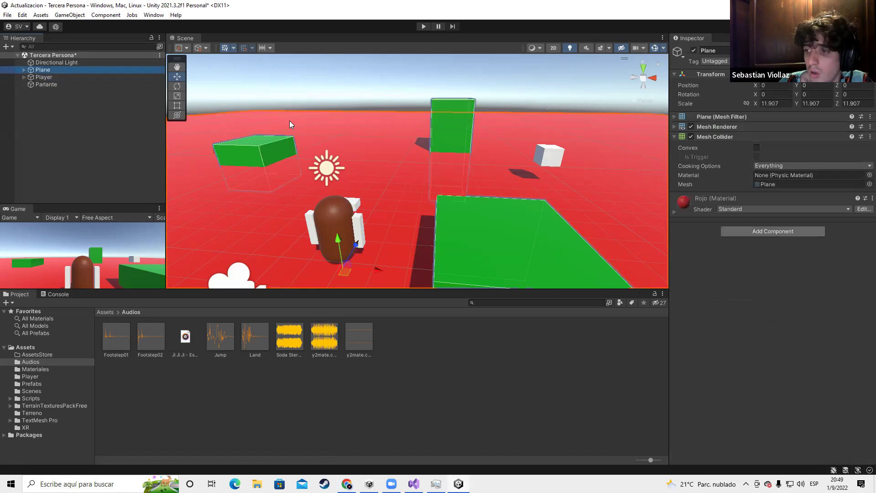
left_click(63, 77)
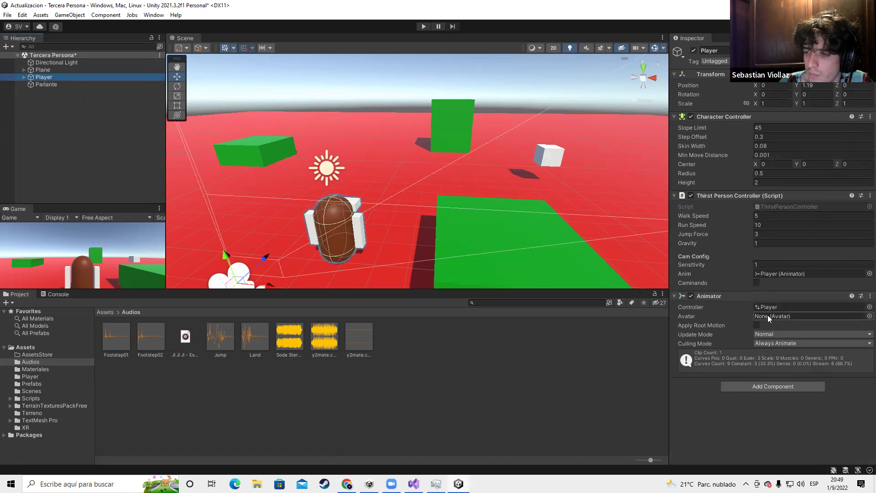
left_click(46, 85)
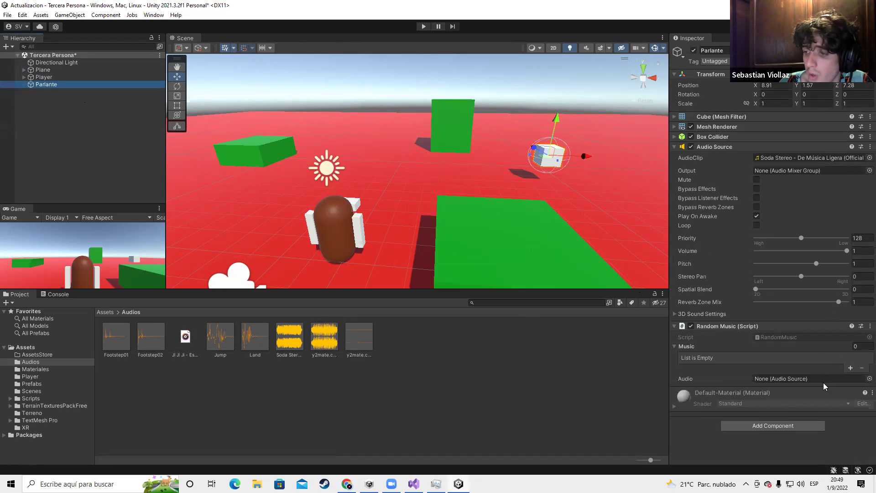
left_click(851, 367)
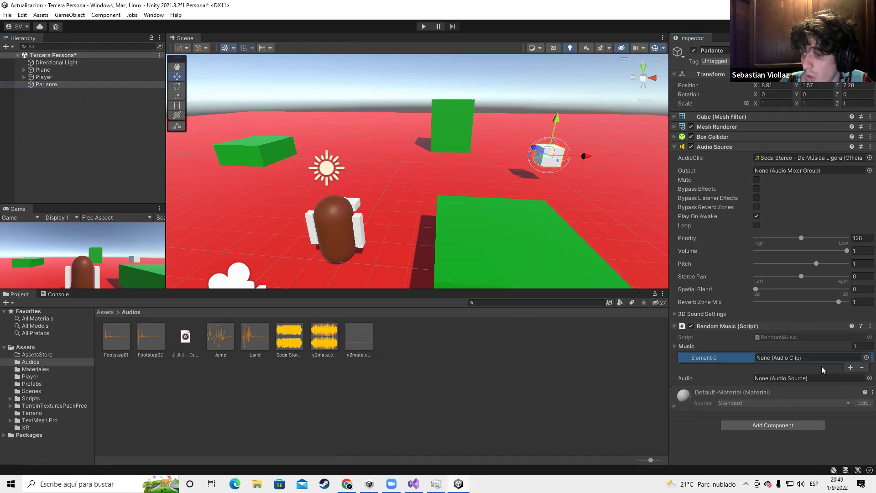
left_click(851, 368)
left_click_drag(294, 342, 781, 360)
left_click_drag(328, 340, 785, 368)
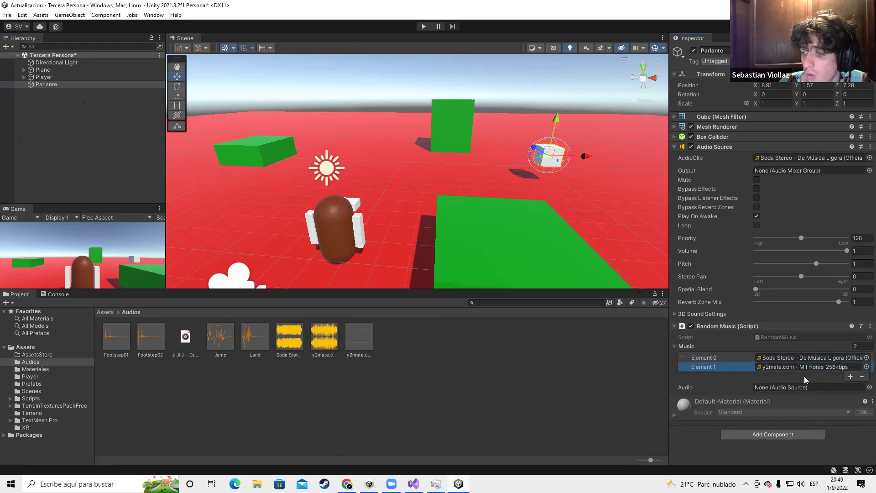
Set Parlante's Audio Source AudioClip to None
left_click(870, 157)
double_click(805, 183)
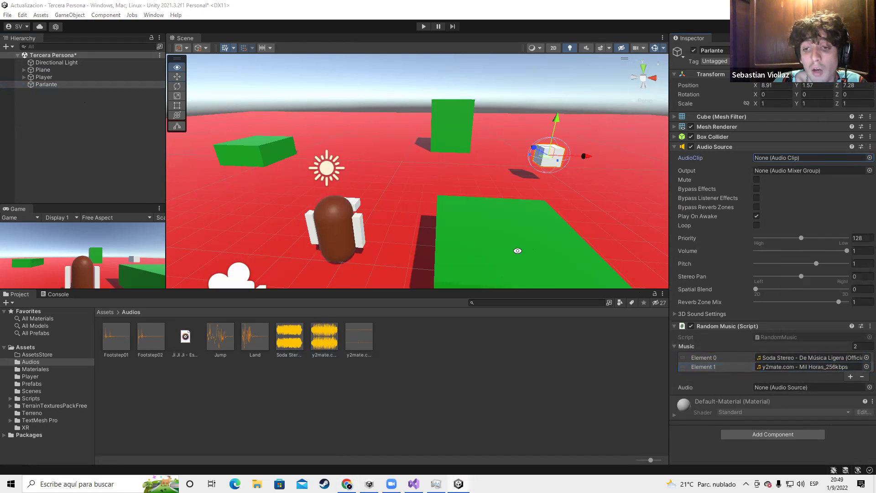
key("alt+Tab")
key("alt+Tab")
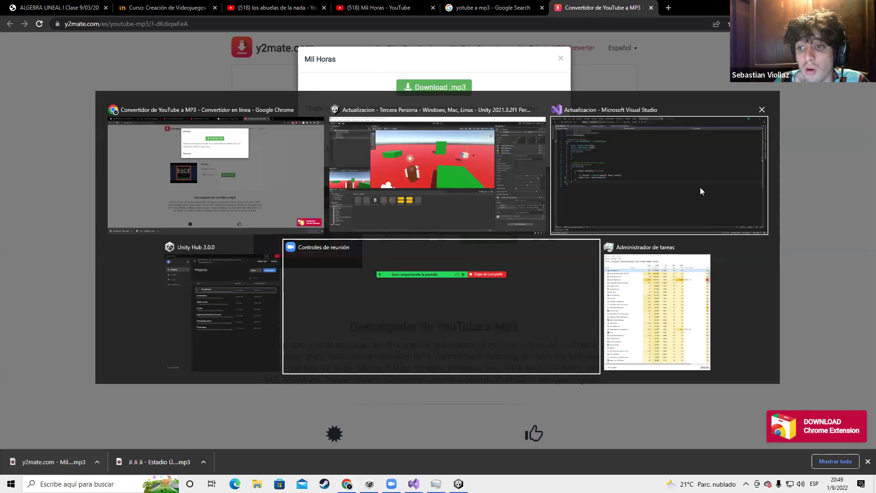
In Visual Studio, highlight the Audio.isPlaying == false check on line 17
key("Tab")
left_click_drag(94, 218, 213, 219)
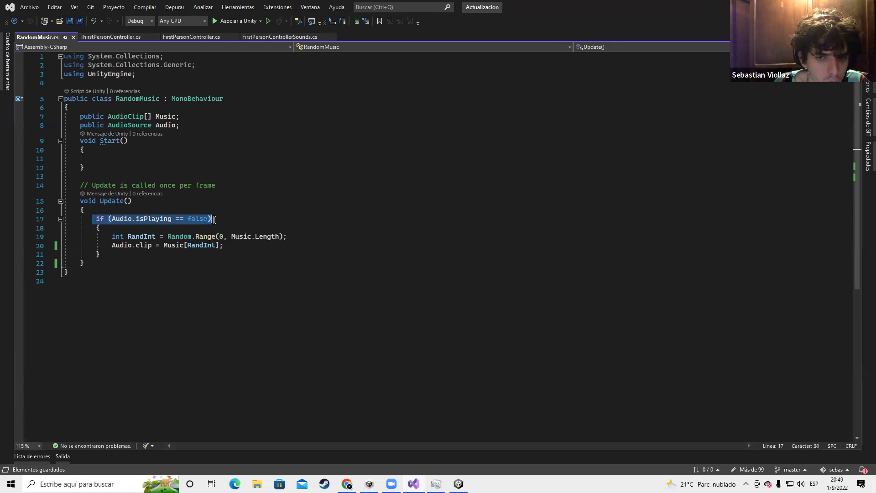
left_click(221, 218)
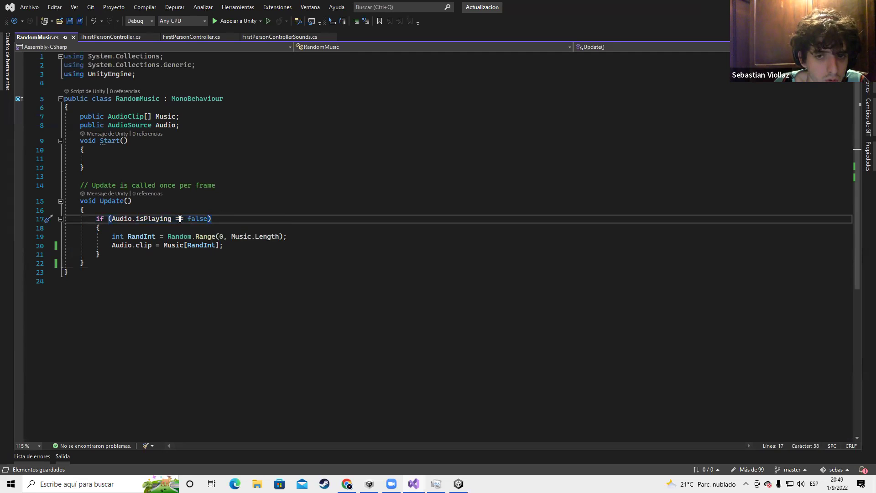
double_click(197, 220)
left_click_drag(180, 218, 206, 218)
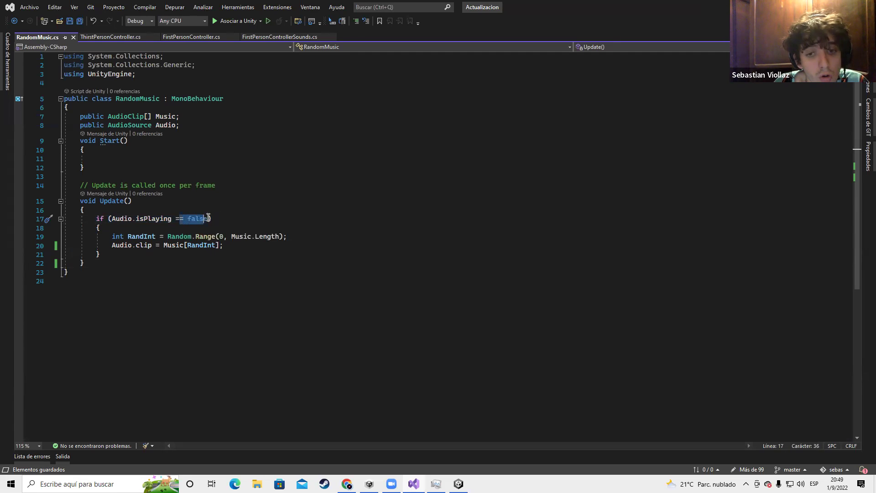
left_click_drag(63, 233, 223, 247)
left_click_drag(108, 219, 210, 214)
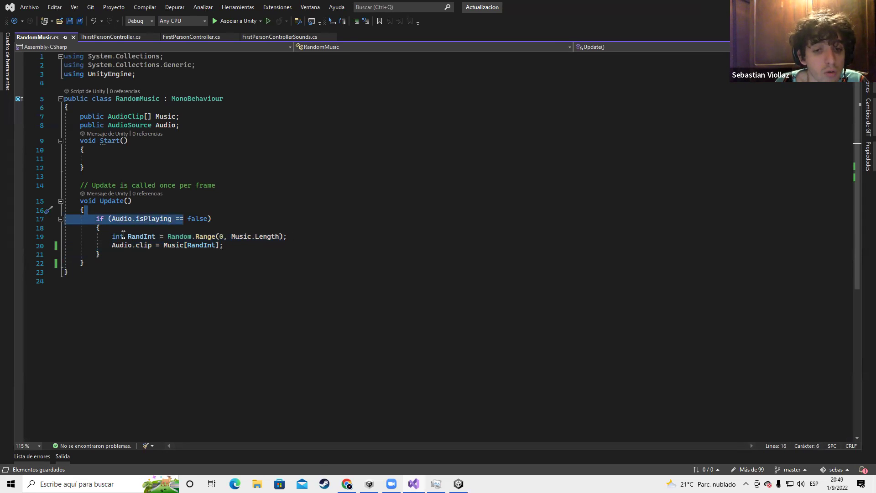
Highlight the Random.Range line and the Audio.clip = Music[RandInt] assignment, then return to Unity
left_click_drag(110, 237, 224, 246)
left_click(300, 235, "shift")
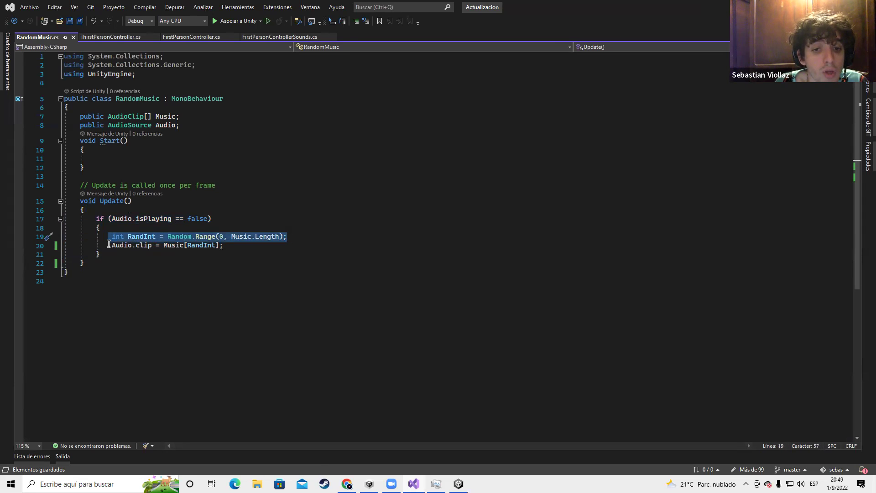
left_click_drag(108, 245, 142, 245)
left_click(164, 247)
left_click(234, 246, "shift")
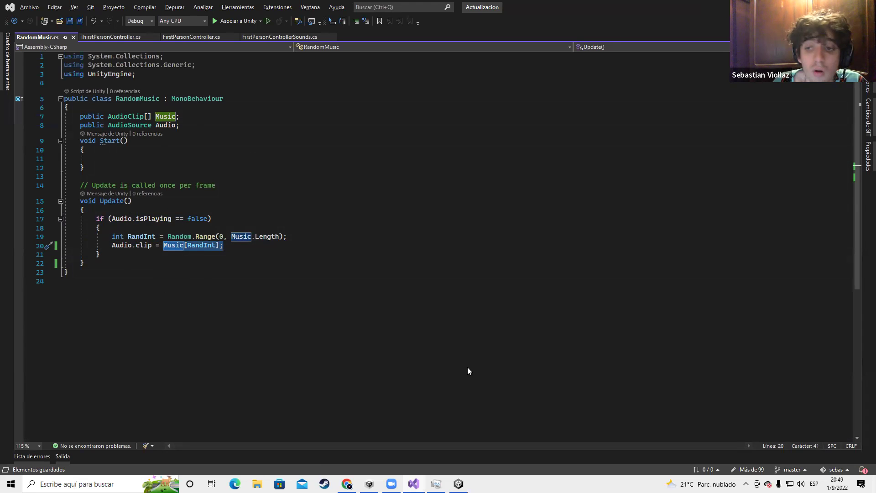
key("alt+Tab")
key("Tab")
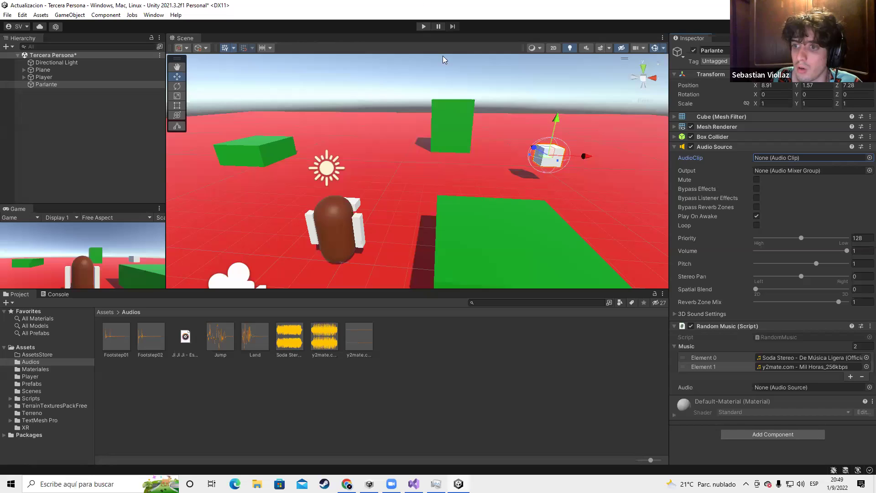
Test Play mode with Parlante selected, then stop after the unassigned Audio error
left_click(424, 27)
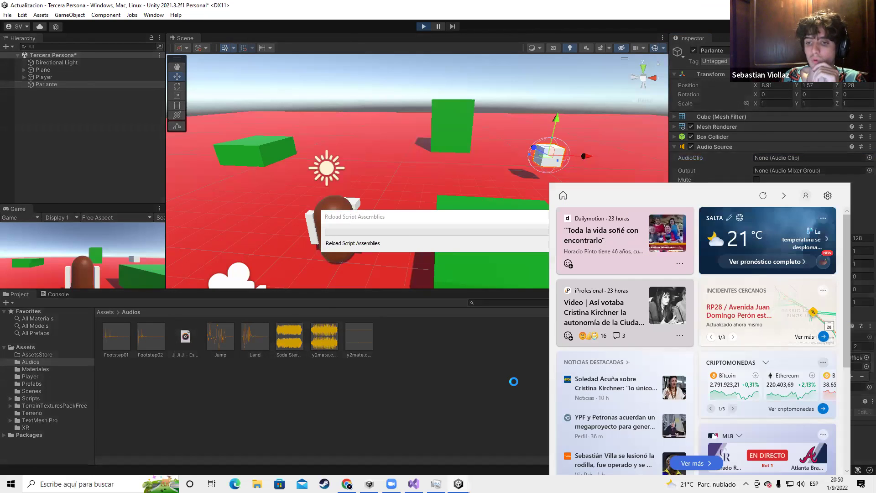
left_click(439, 358)
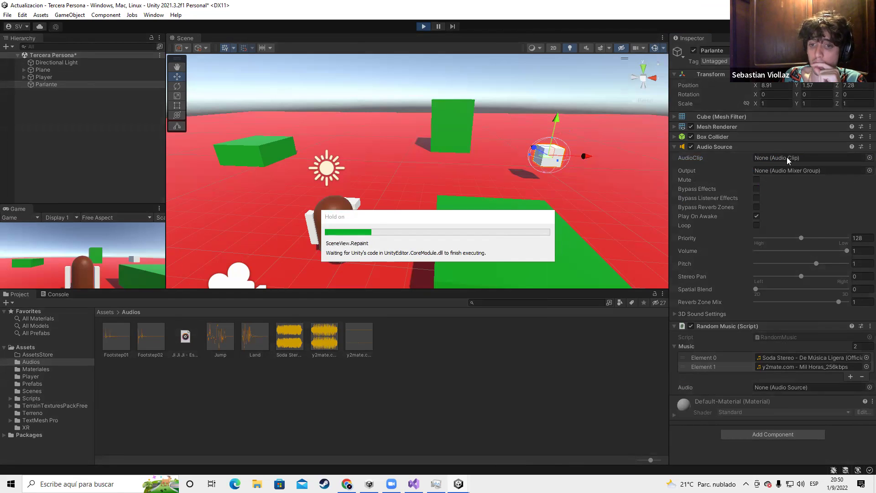
left_click(12, 85)
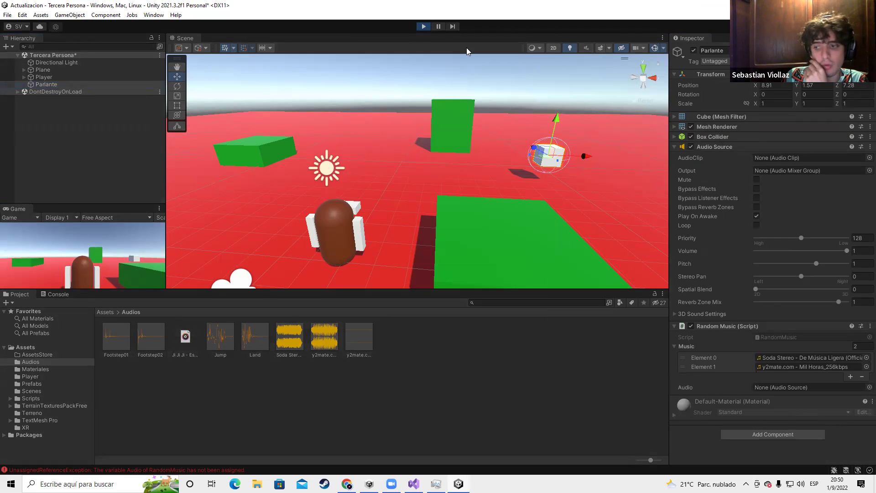
key("ctrl+p")
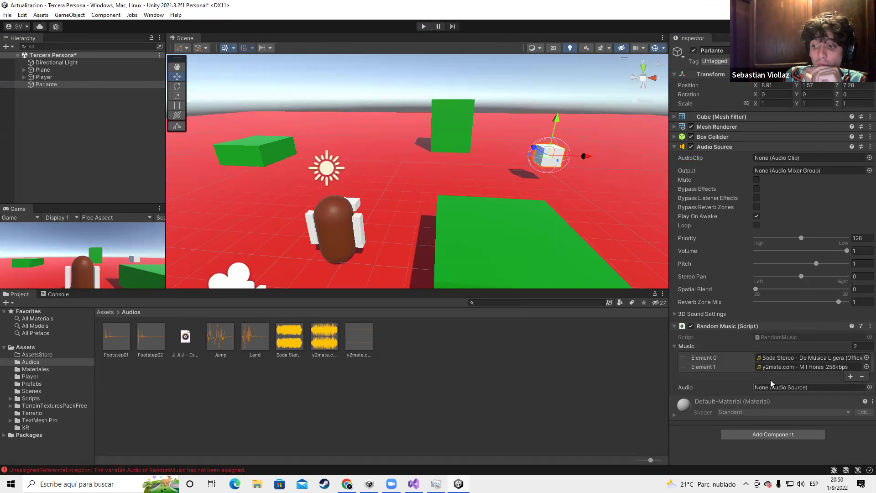
Drag Parlante's Audio Source into the Random Music Audio field, retest and clear the Console
left_click_drag(710, 147, 740, 269)
left_click_drag(775, 392, 777, 388)
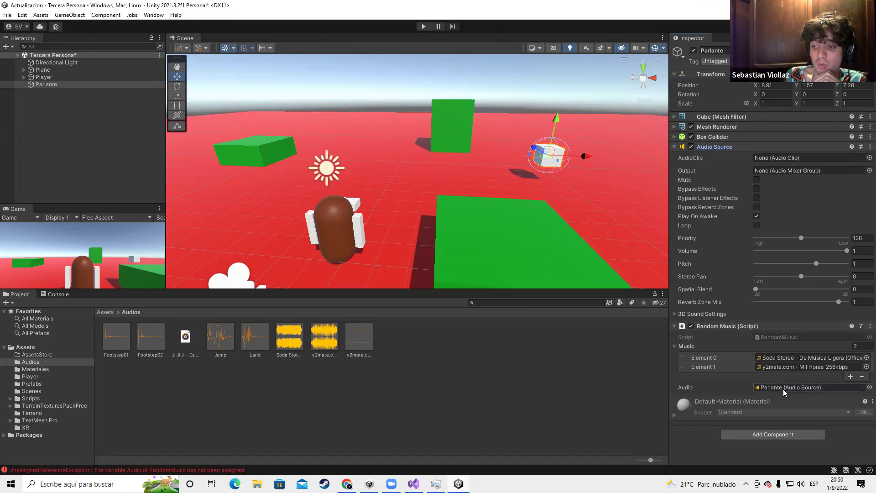
left_click(423, 26)
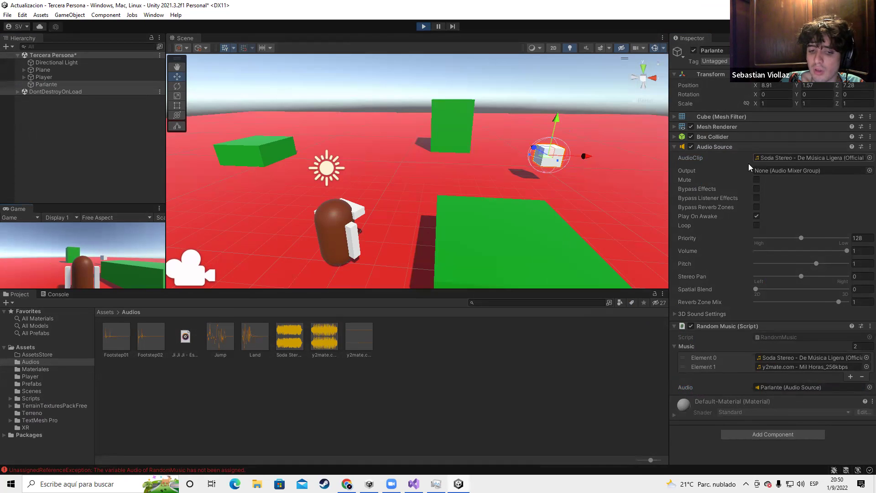
left_click(58, 294)
left_click(9, 303)
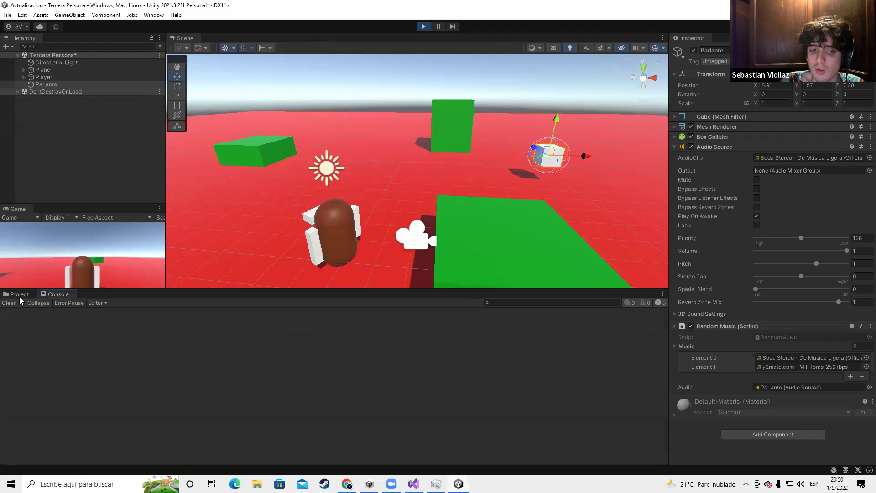
left_click(19, 293)
left_click(424, 26)
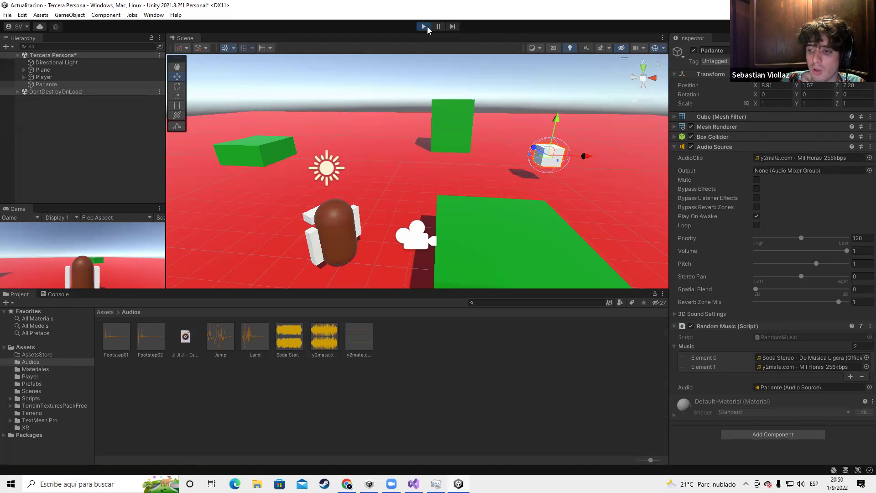
left_click(427, 27)
key("alt+Tab")
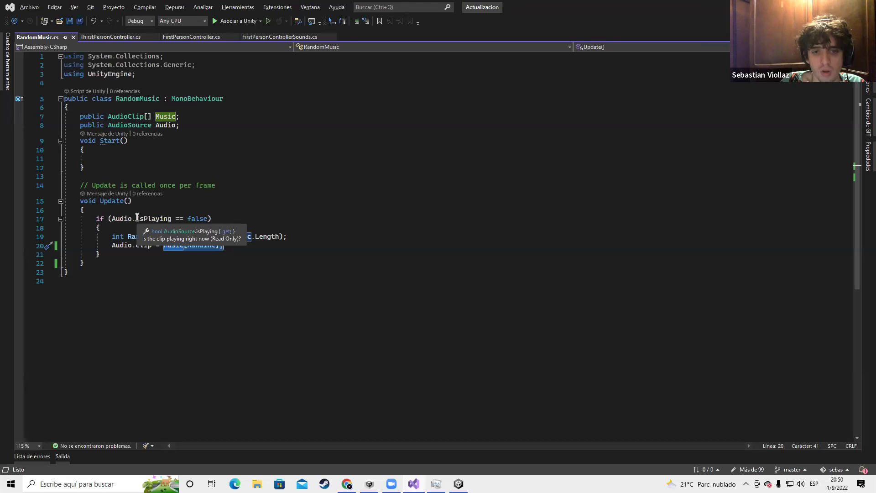
Review the isPlaying comparison on line 17 and the clip property on line 20
double_click(144, 220)
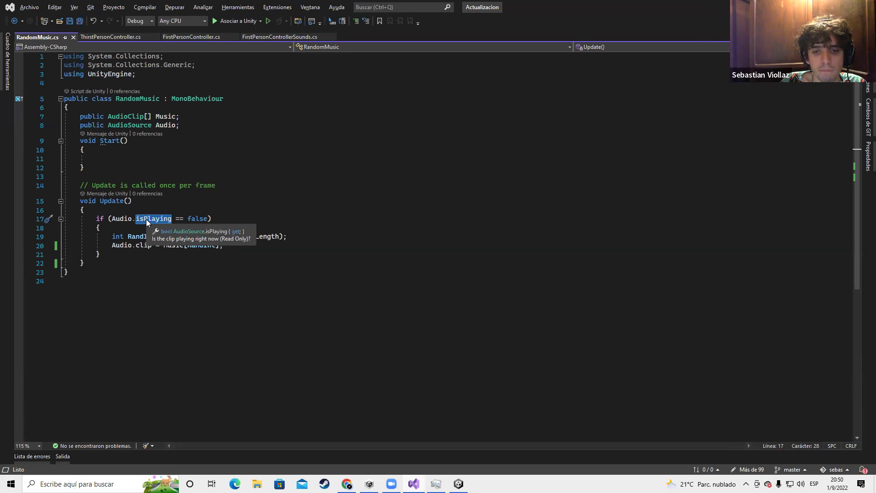
left_click(173, 208)
left_click_drag(132, 219, 183, 220)
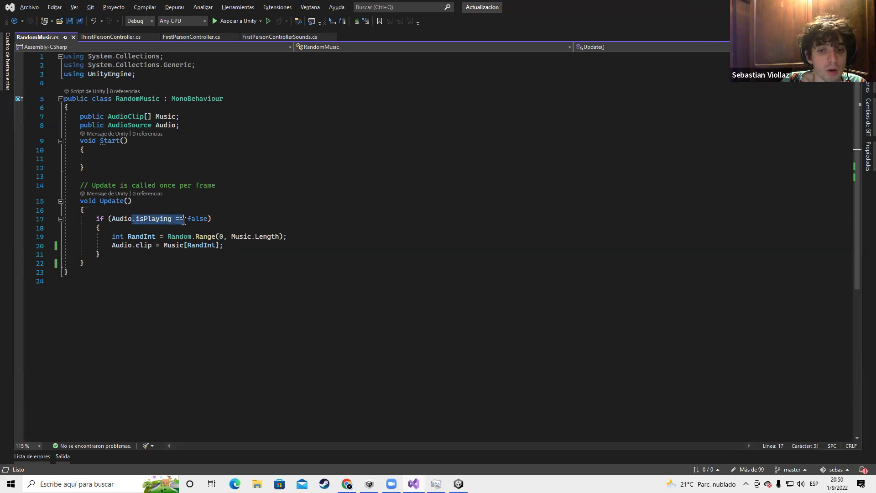
left_click(221, 225)
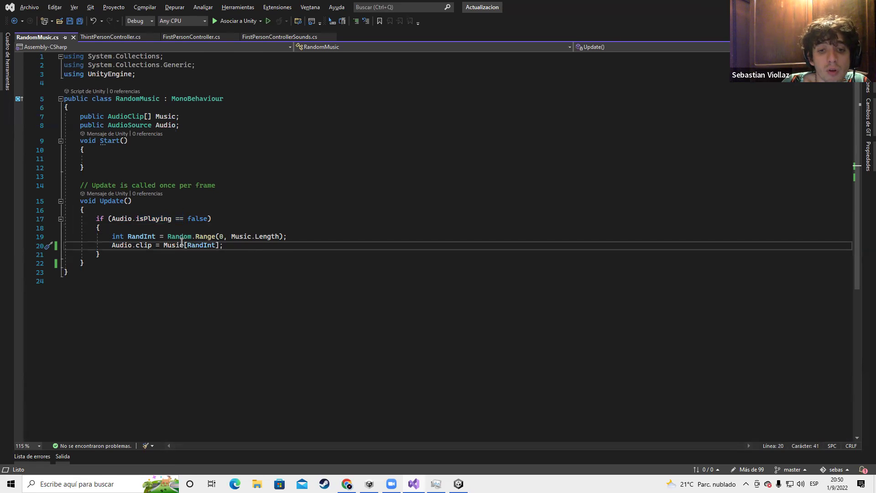
left_click(137, 246)
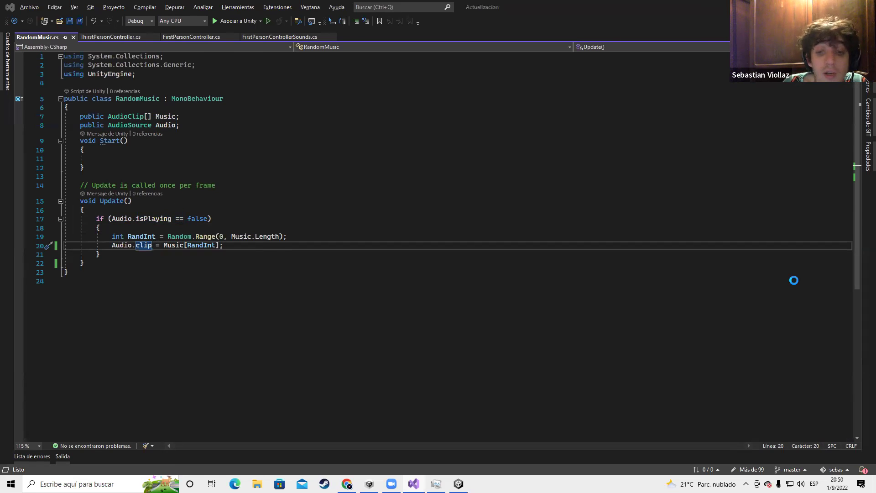
key("alt+Tab")
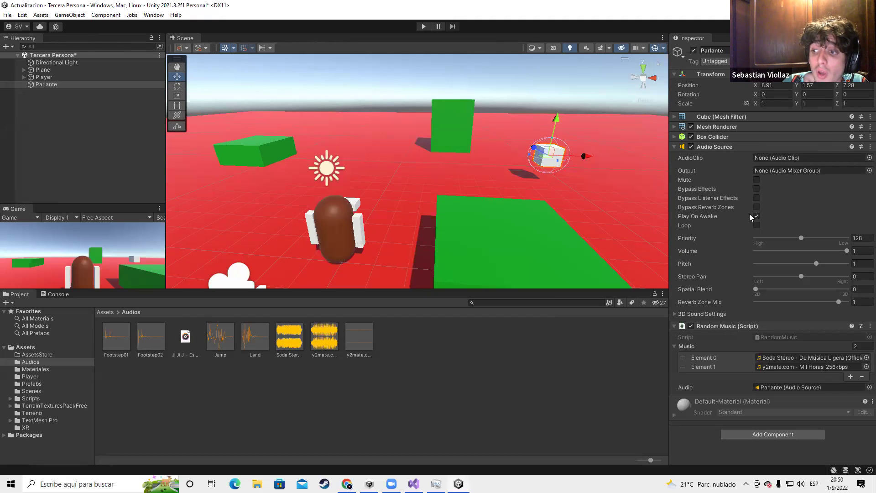
Add Audio.Play(); as line 21 after the clip assignment and save RandomMusic.cs
key("alt+Tab")
left_click(243, 247)
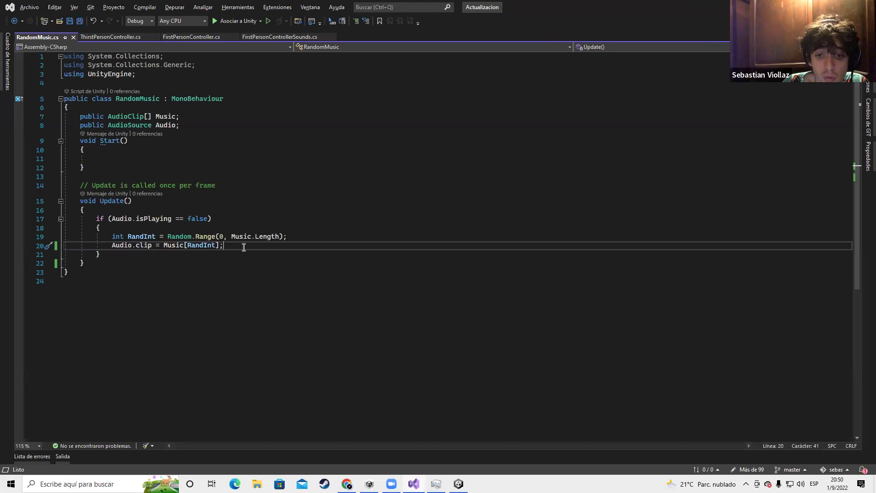
key("Return")
type("Audio")
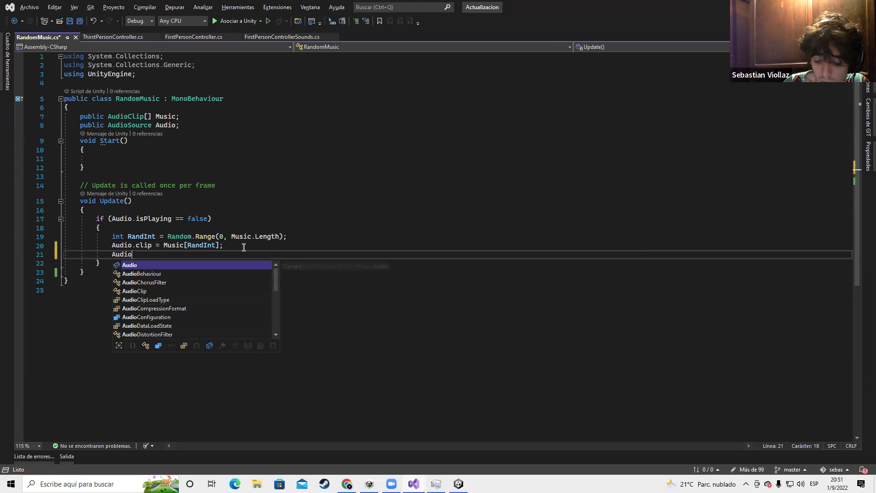
type(".Play")
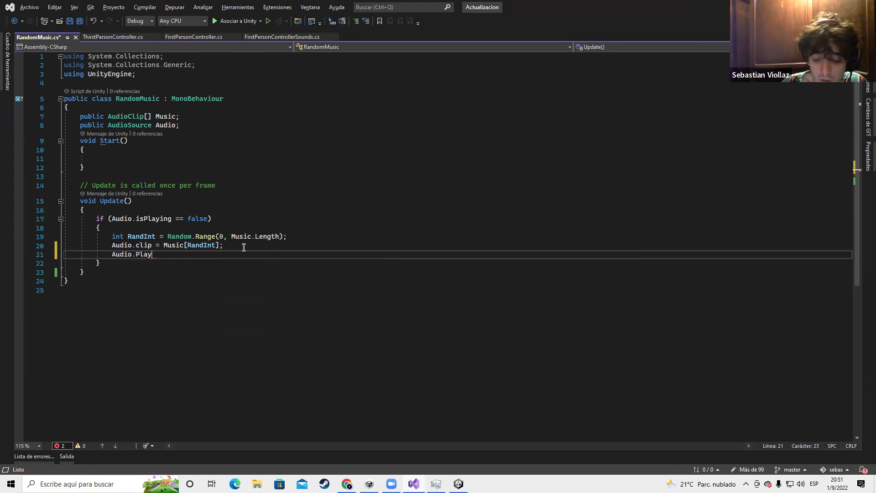
type("();")
key("ctrl+s")
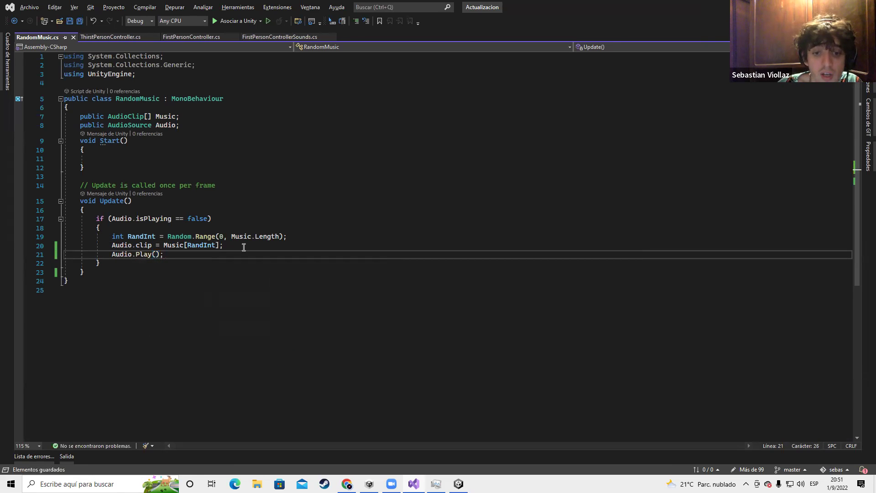
key("alt+Tab")
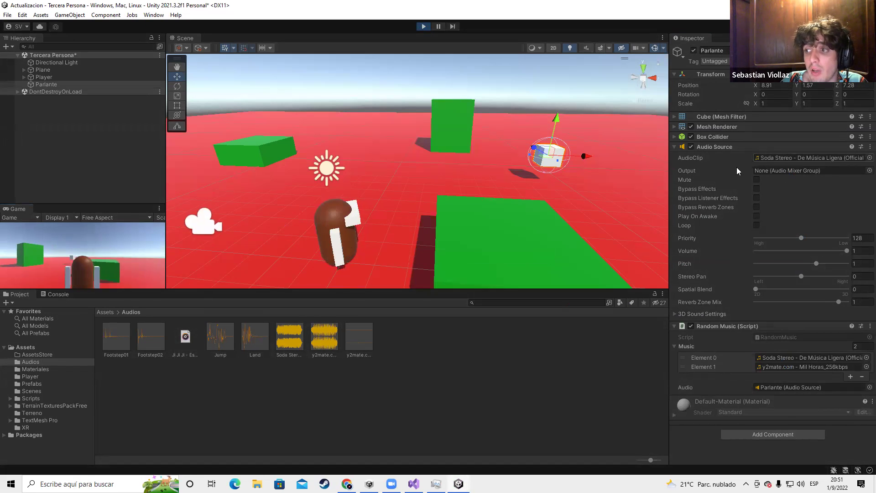
Walk the player forward in the Game view to hear the random music
left_click(57, 258)
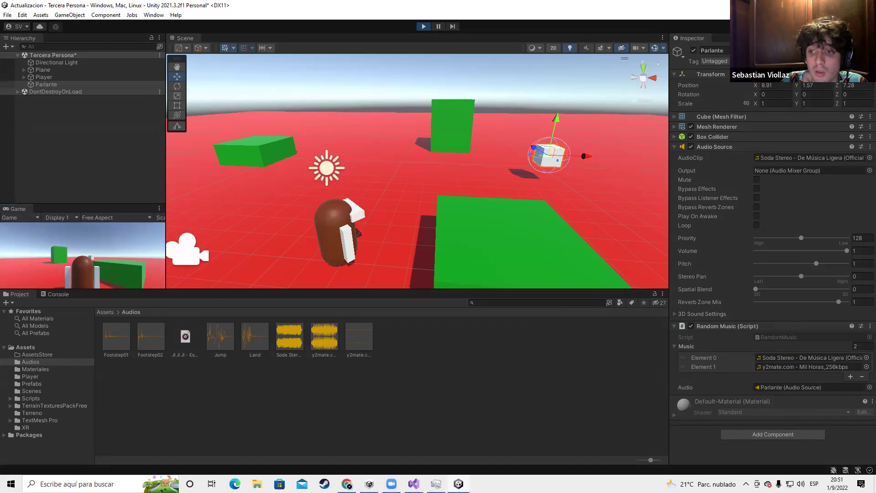
key("w")
key("Escape")
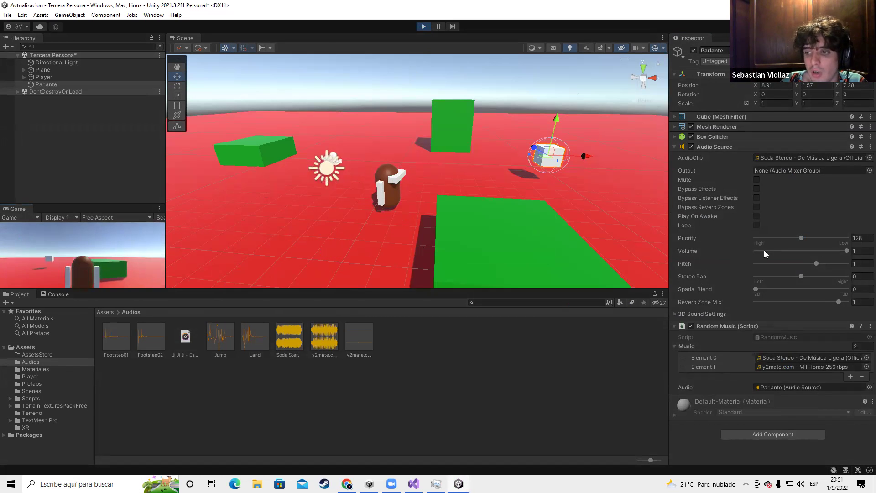
Lower the Audio Source volume to about 0.014 and raise its pitch to 3
left_click_drag(820, 251, 759, 254)
left_click_drag(818, 265, 845, 269)
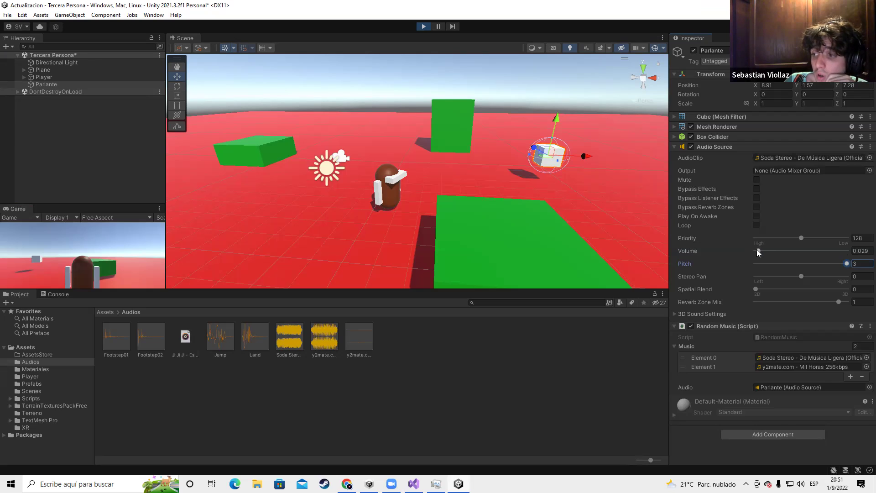
left_click_drag(757, 249, 757, 253)
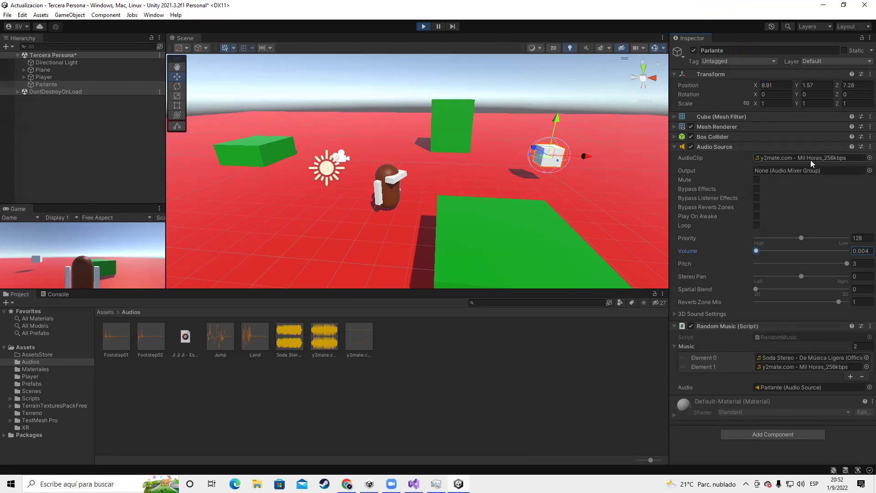
Adjust the Audio Source volume to 0.249 and enter 1 in the Pitch field
left_click_drag(763, 250, 746, 258)
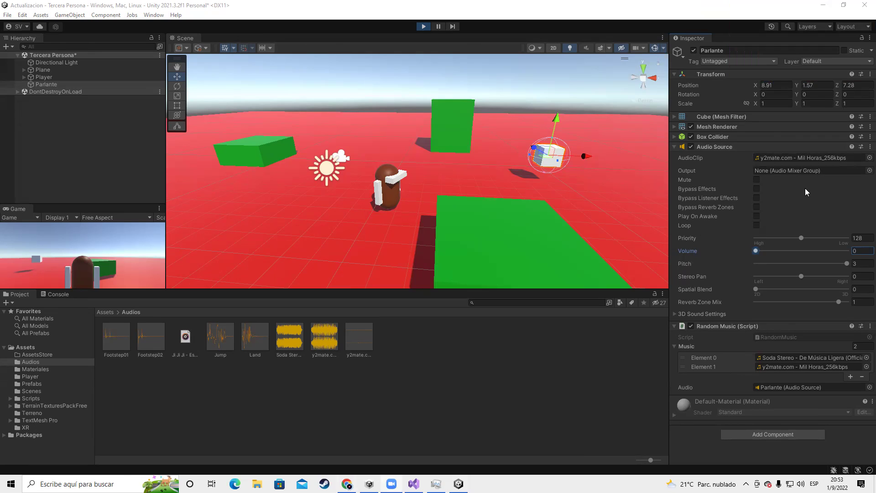
left_click_drag(756, 250, 810, 251)
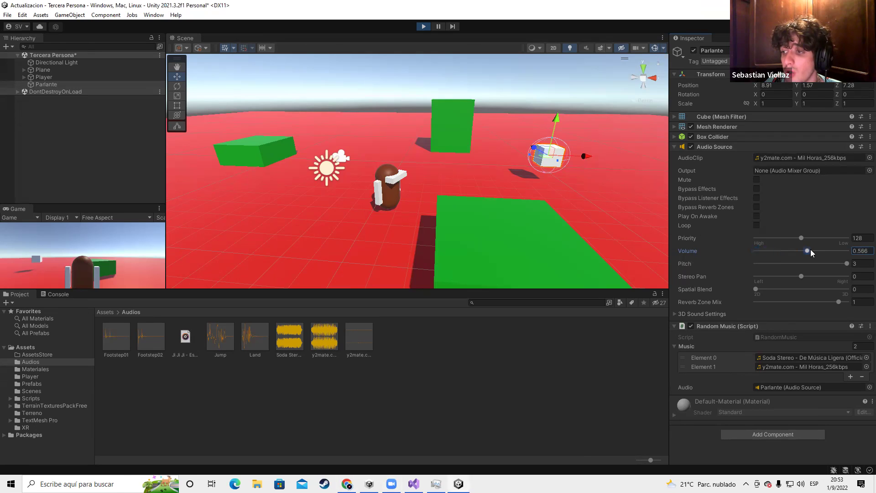
left_click(861, 252)
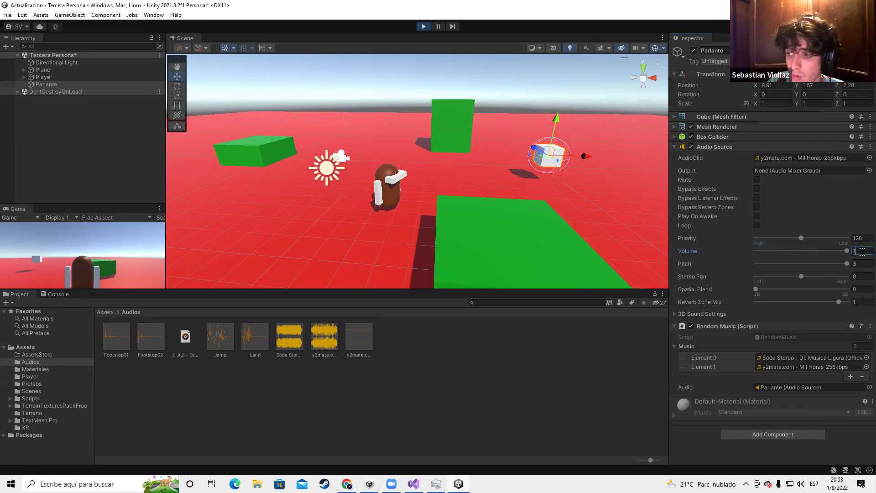
left_click(804, 251)
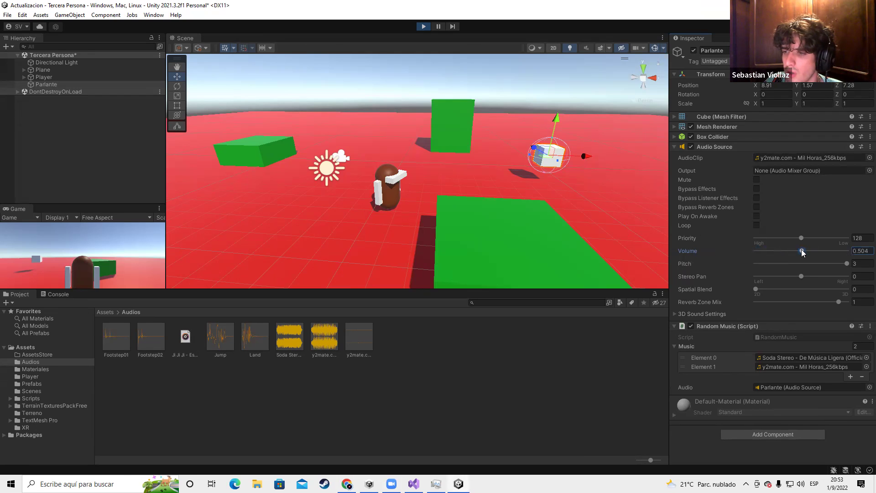
left_click(778, 251)
left_click(860, 264)
type("1")
scroll(434, 223, "down", 3)
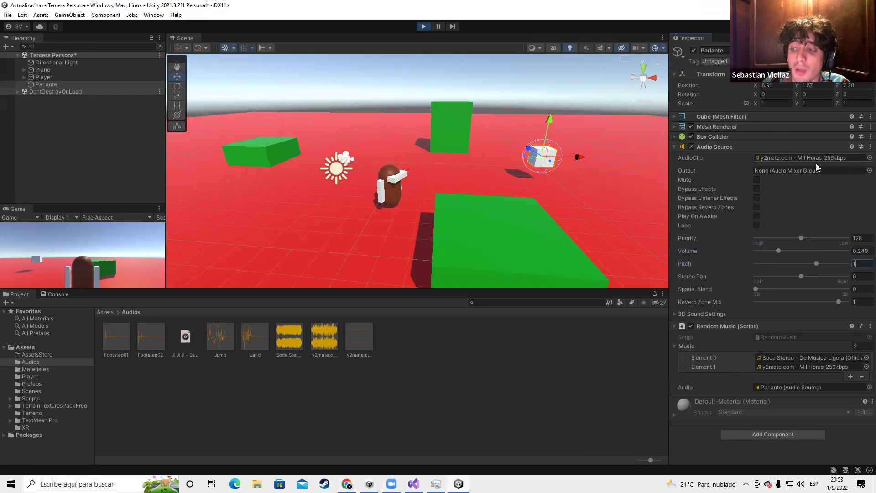
Add a third Music list entry, walk the player briefly, then stop Play mode
left_click(850, 377)
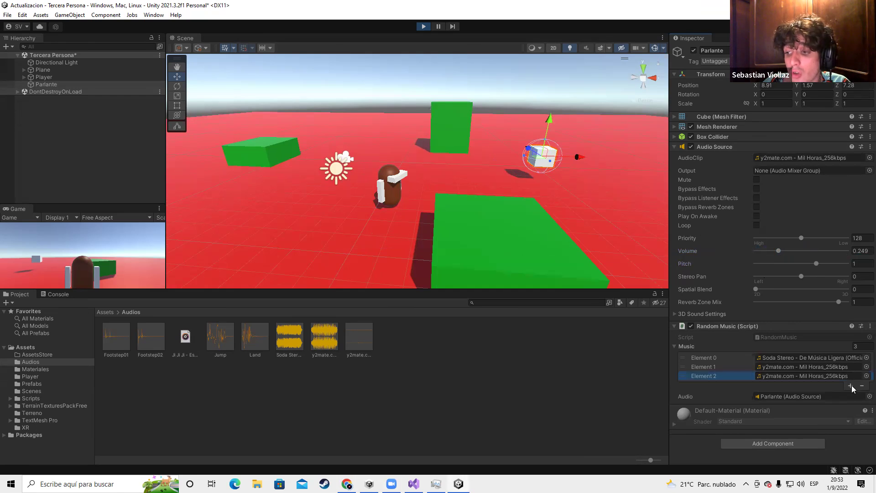
left_click(76, 261)
key("w")
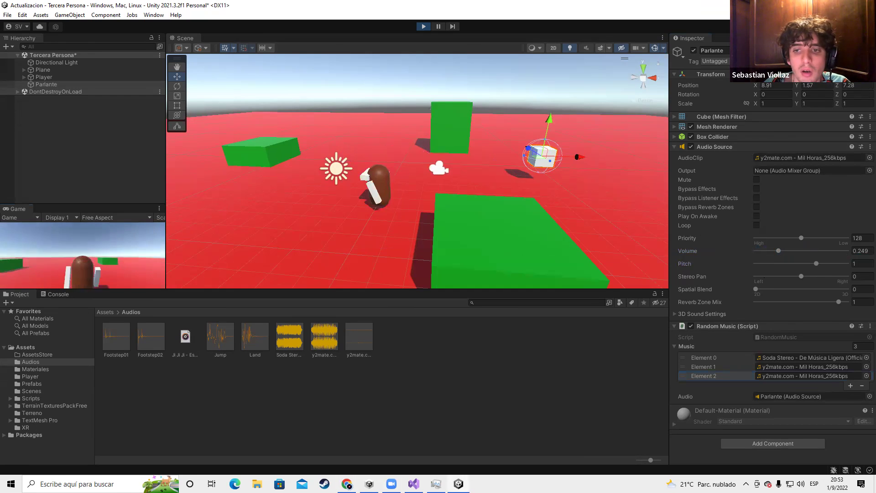
left_click(423, 27)
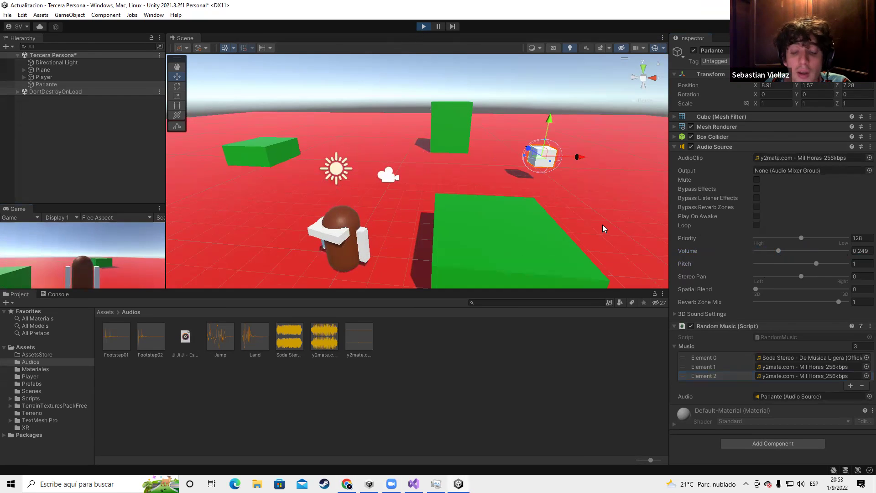
key("alt+Tab")
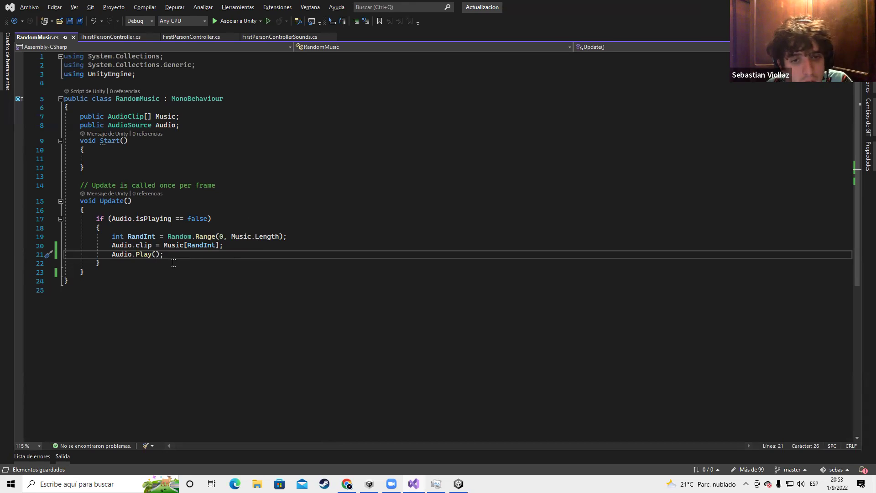
left_click_drag(102, 264, 94, 215)
left_click_drag(118, 265, 95, 218)
left_click(179, 257)
left_click_drag(159, 276, 89, 211)
left_click(141, 231)
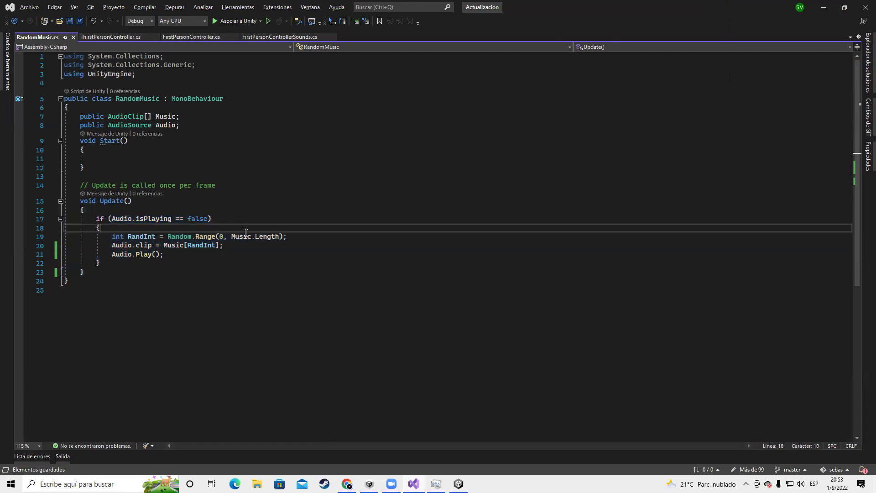
left_click(293, 237)
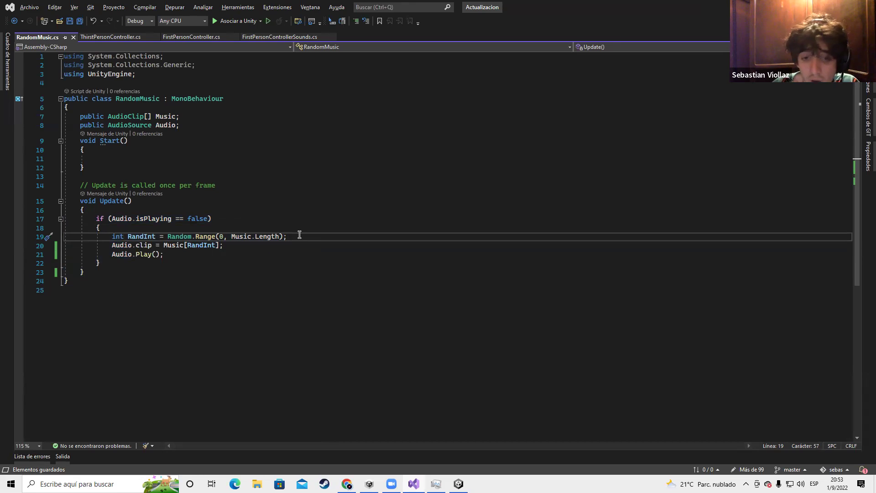
key("Return")
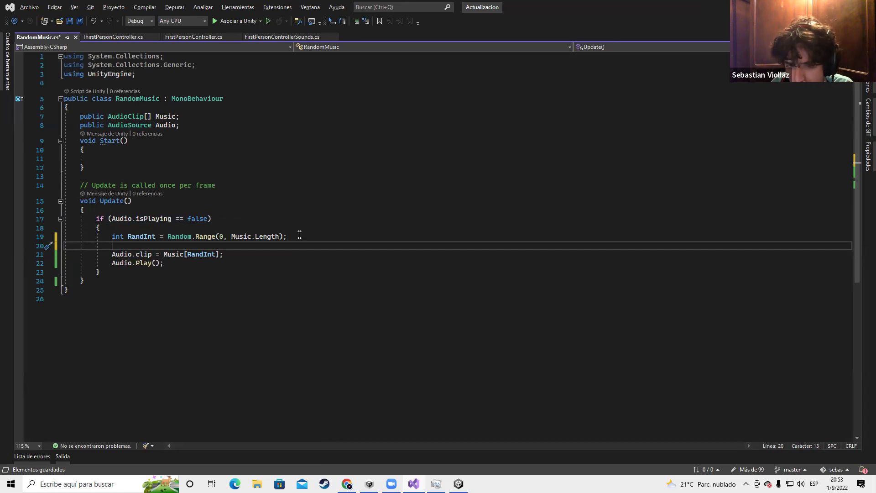
left_click(177, 247)
key("BackSpace")
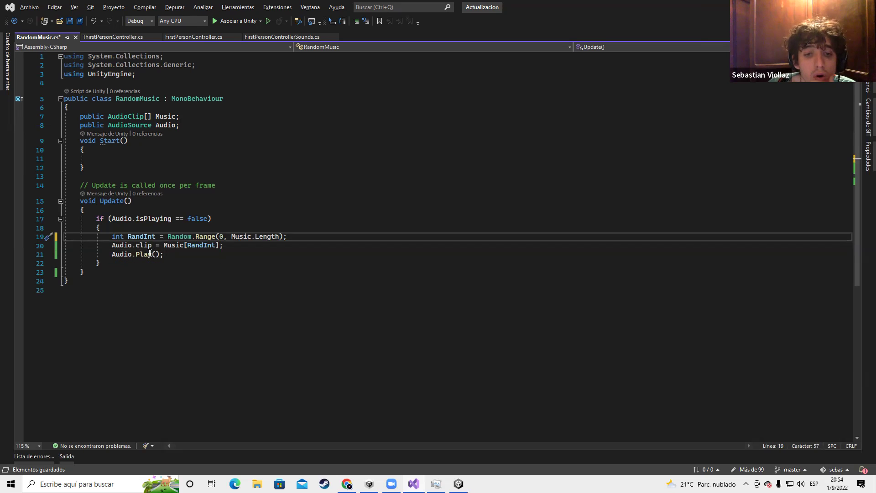
left_click_drag(110, 253, 166, 255)
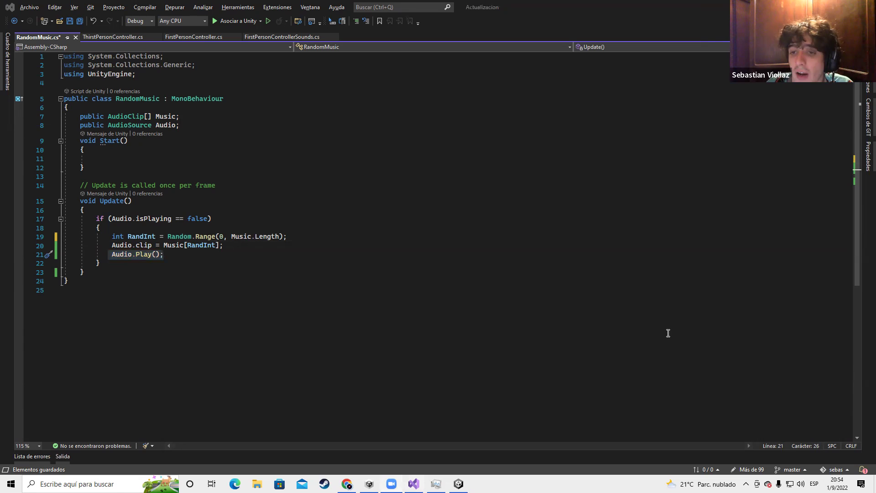
key("alt+Tab")
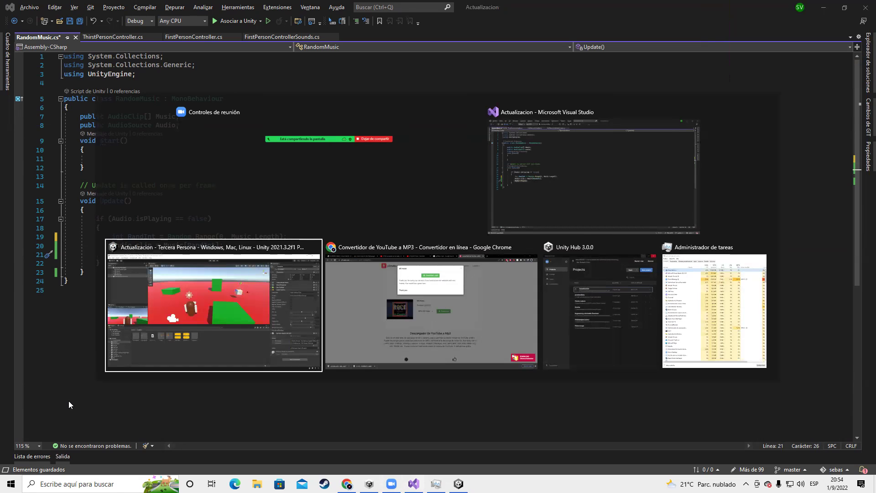
key("Escape")
left_click(229, 227)
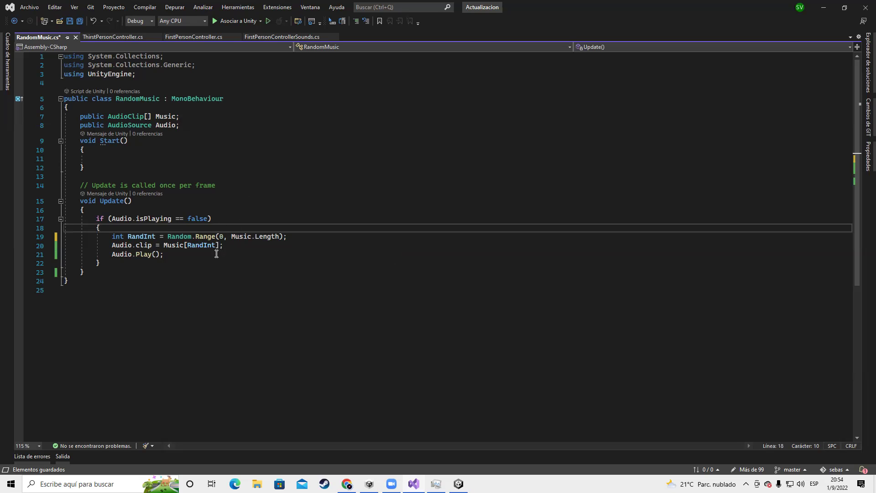
Insert blank lines after the random index line in Update
left_click(233, 247)
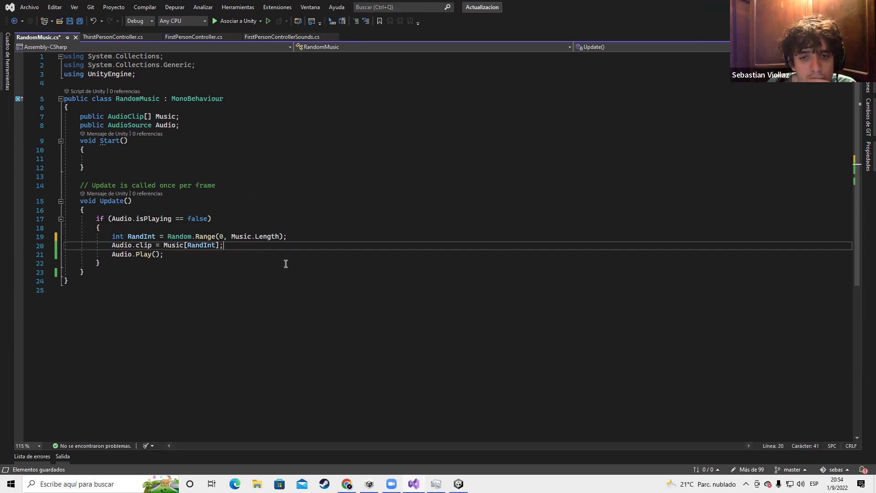
key("Return")
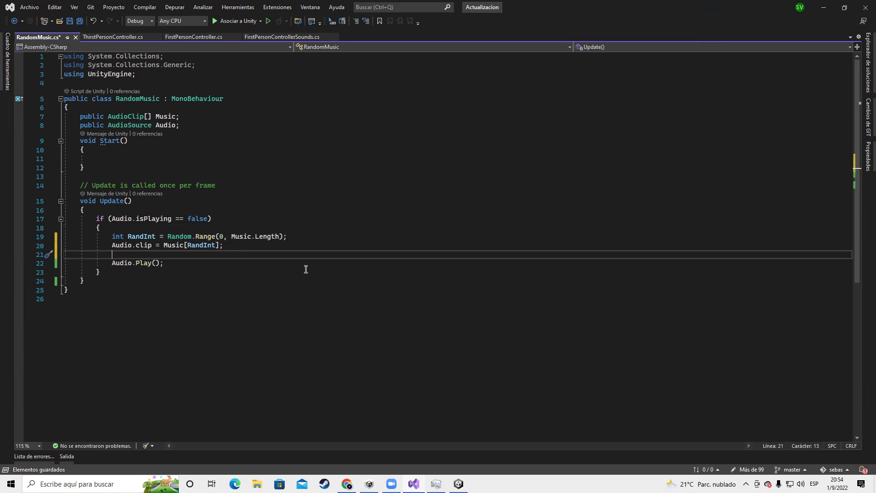
left_click_drag(114, 236, 280, 236)
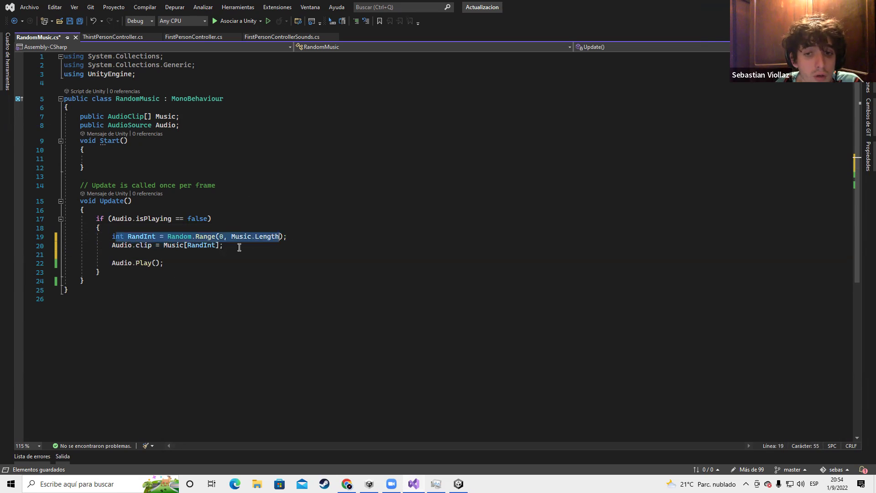
left_click(239, 247)
key("shift+Home")
left_click(229, 246)
key("Home")
key("ctrl+shift+Right")
key("ctrl+shift+Right")
key("ctrl+shift+Right")
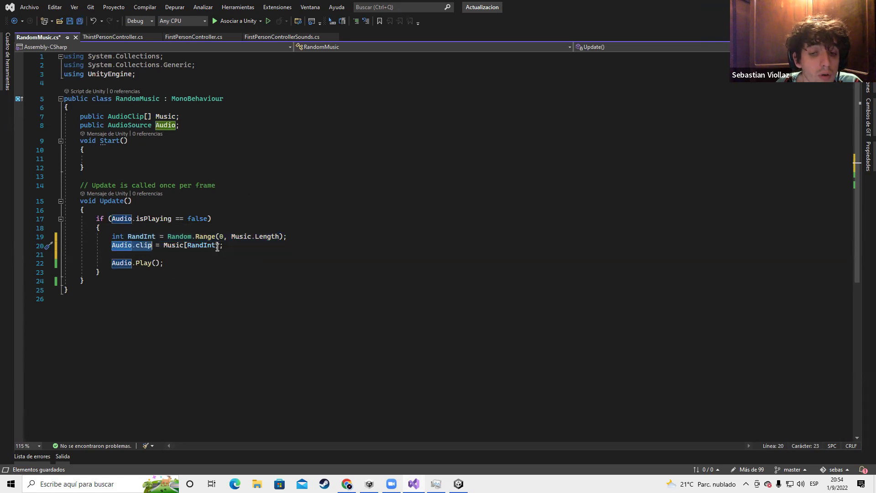
left_click(243, 245)
left_click(314, 240)
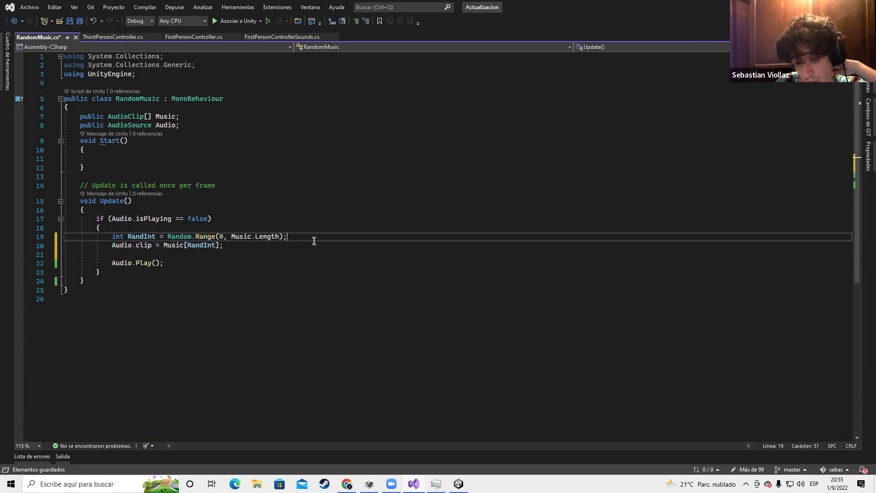
key("Return")
key("Return")
key("Return")
key("Return")
key("Return")
key("Return")
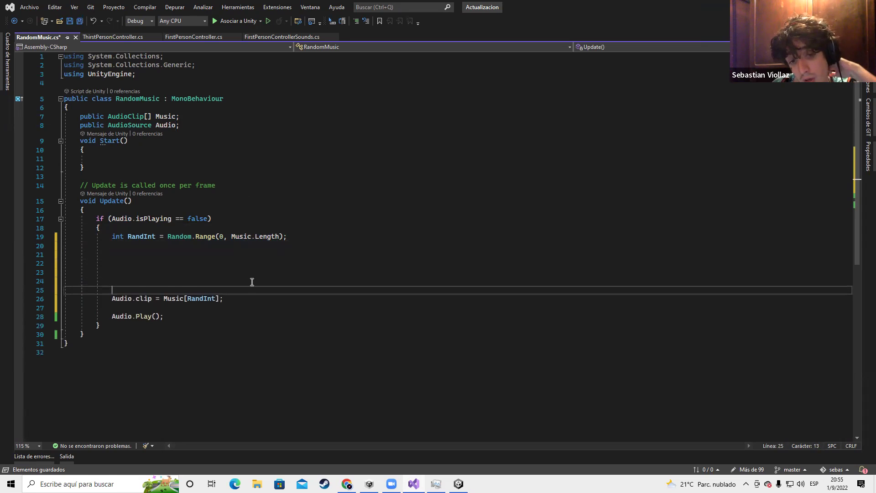
left_click(122, 248)
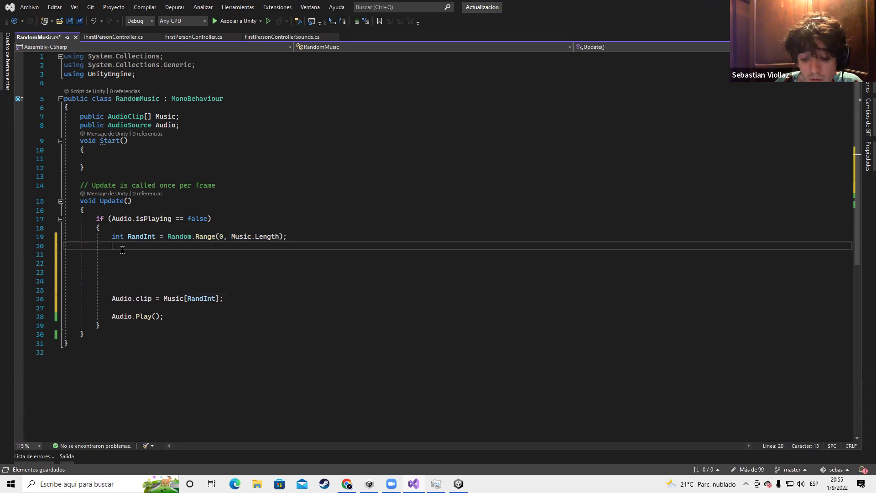
Draft an 'AudioSource LastMusic =' declaration on the blank line, then cut it
type("Audio")
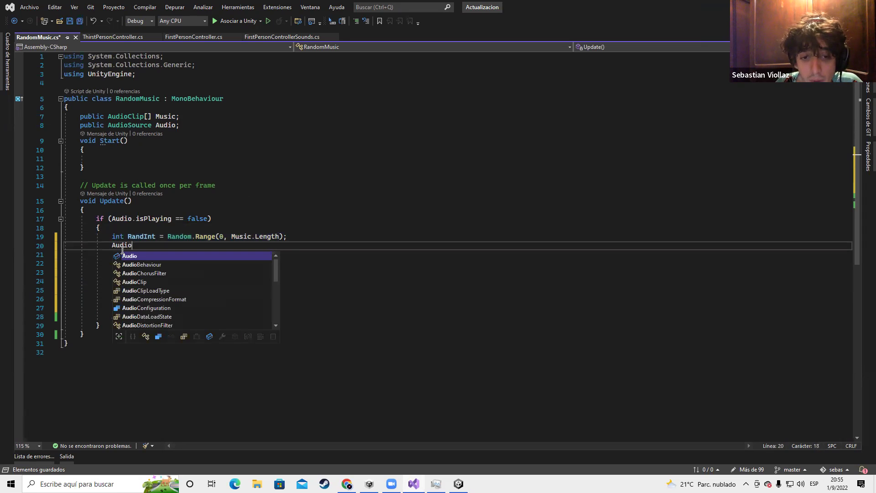
type("Source L")
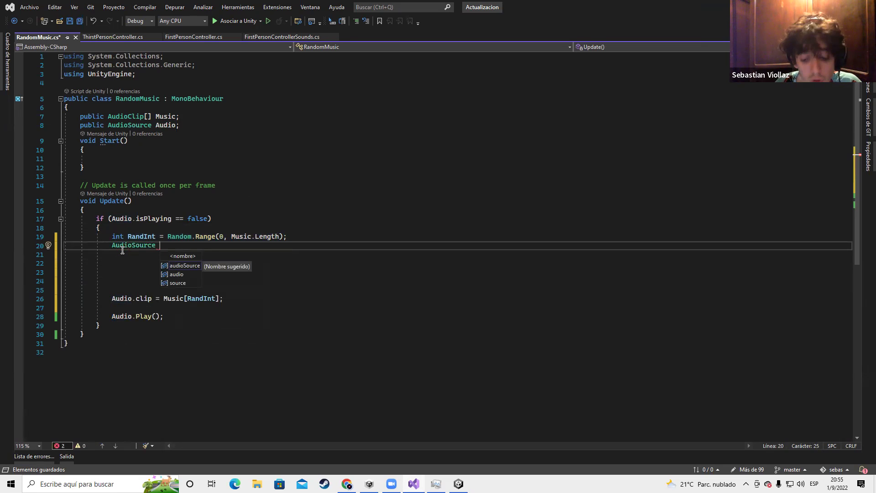
type("ast")
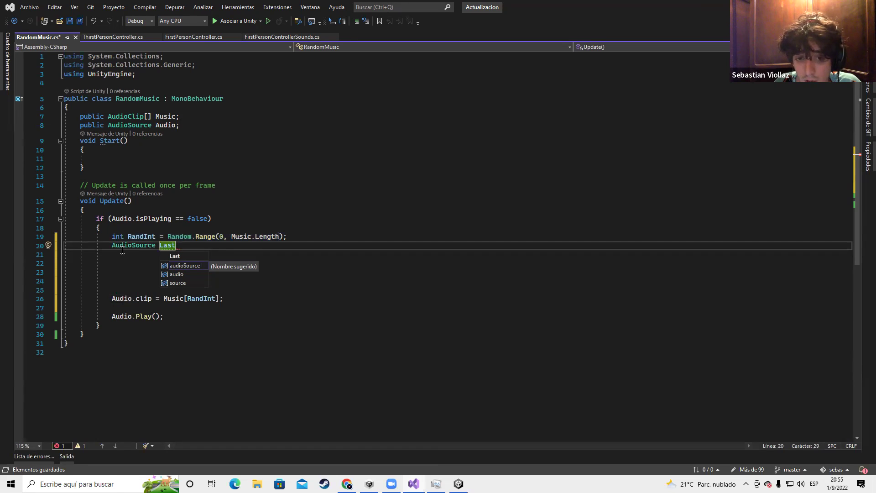
type("Music")
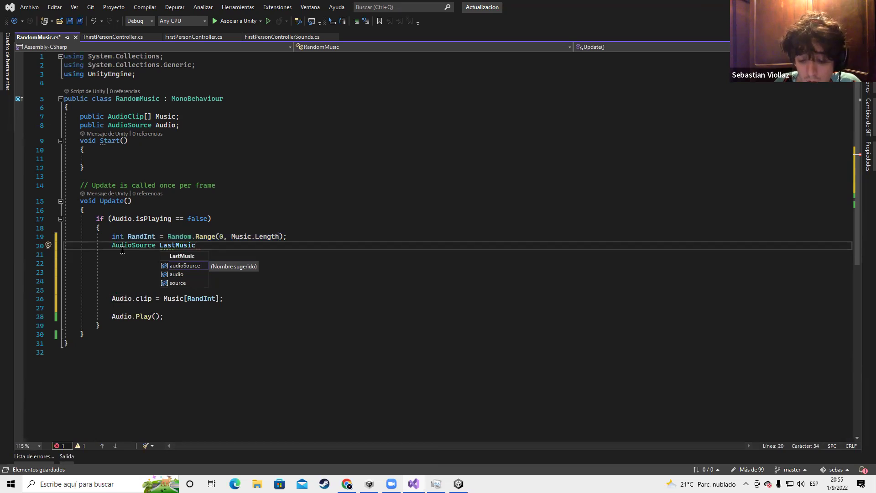
type(" =")
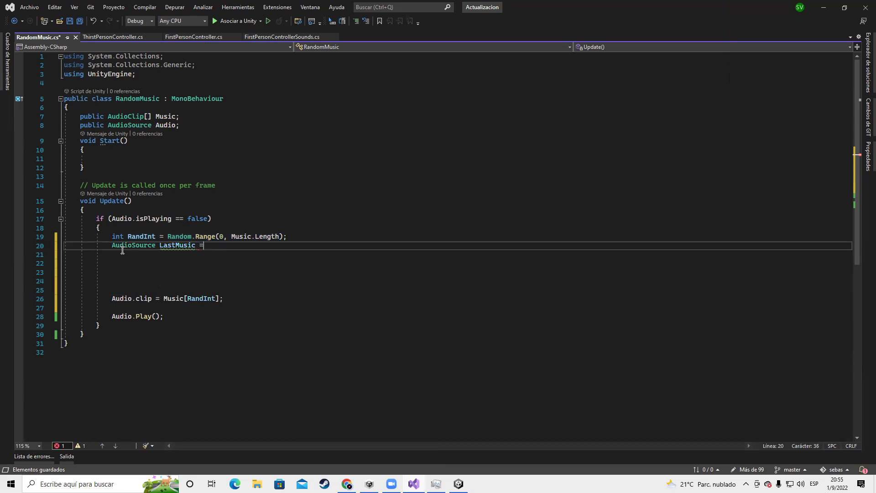
left_click_drag(163, 298, 221, 298)
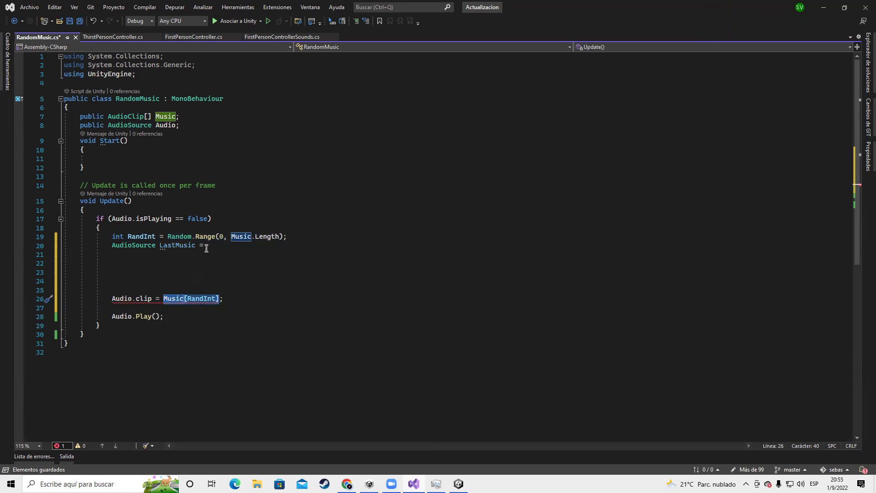
left_click_drag(209, 247, 116, 247)
key("ctrl+c")
key("BackSpace")
left_click(182, 315)
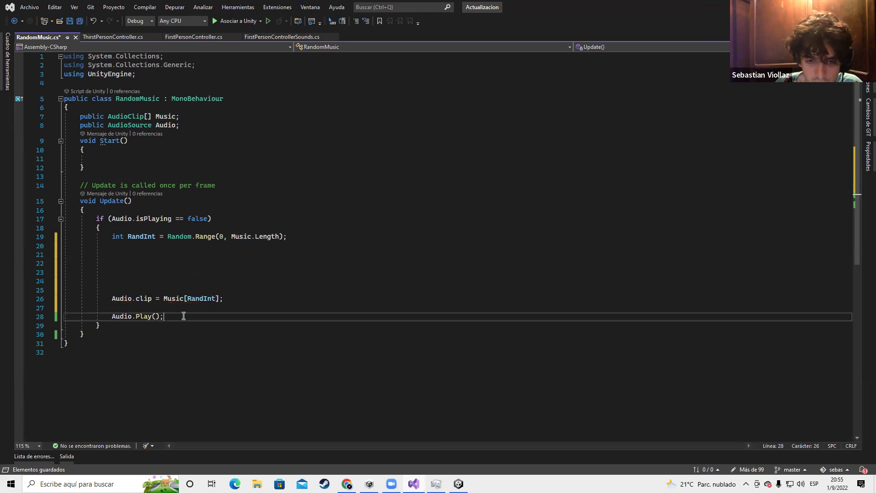
Paste the LastMusic declaration after Audio.Play(), assign it Music[RandInt], and save
key("Return")
key("ctrl+v")
left_click(148, 286)
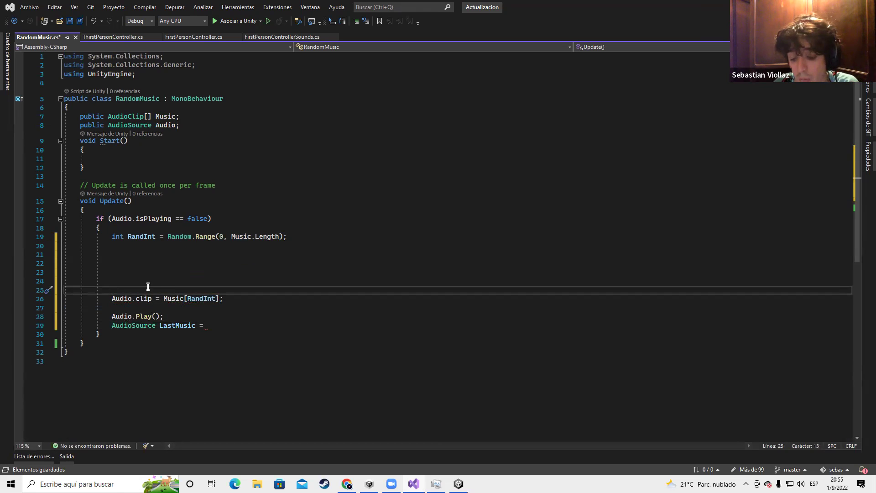
key("BackSpace")
key("BackSpace")
key("BackSpace")
key("BackSpace")
key("BackSpace")
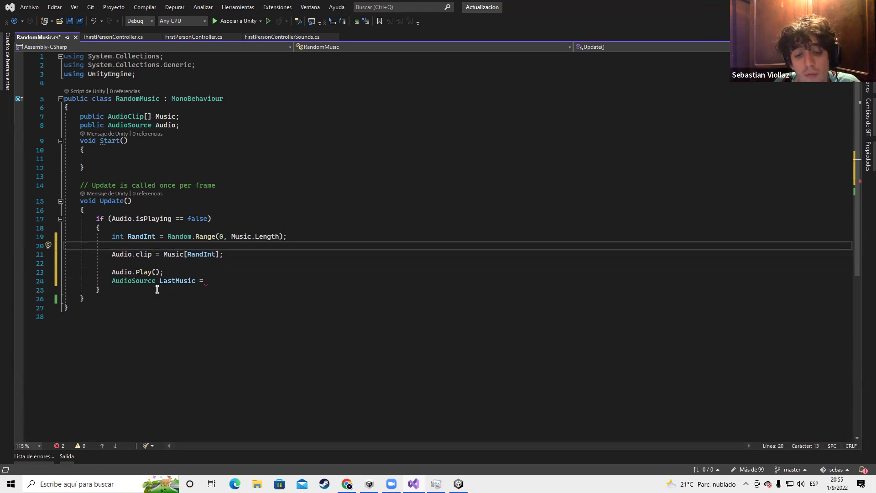
left_click(202, 282)
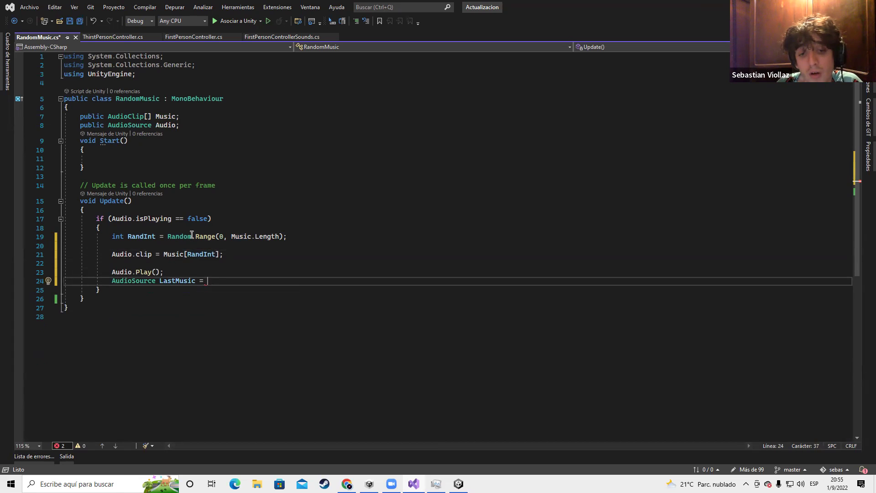
left_click_drag(164, 255, 222, 255)
key("ctrl+c")
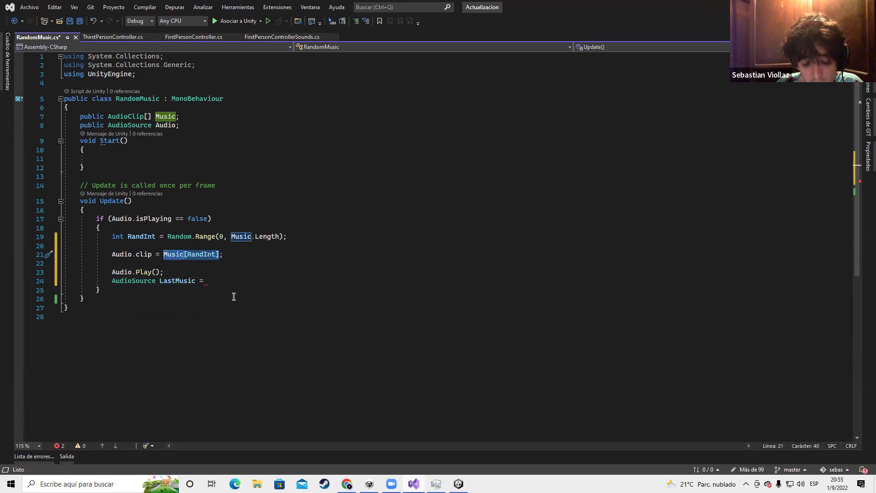
left_click(210, 284)
key("ctrl+v")
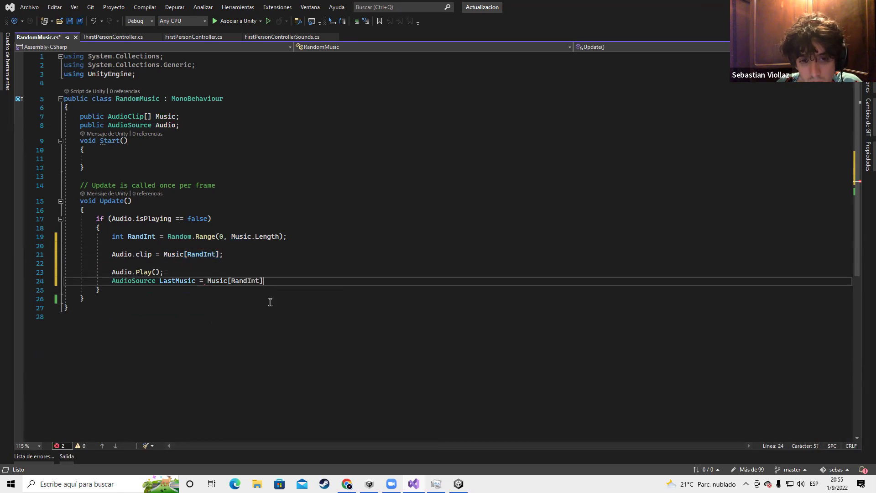
type(";")
key("ctrl+s")
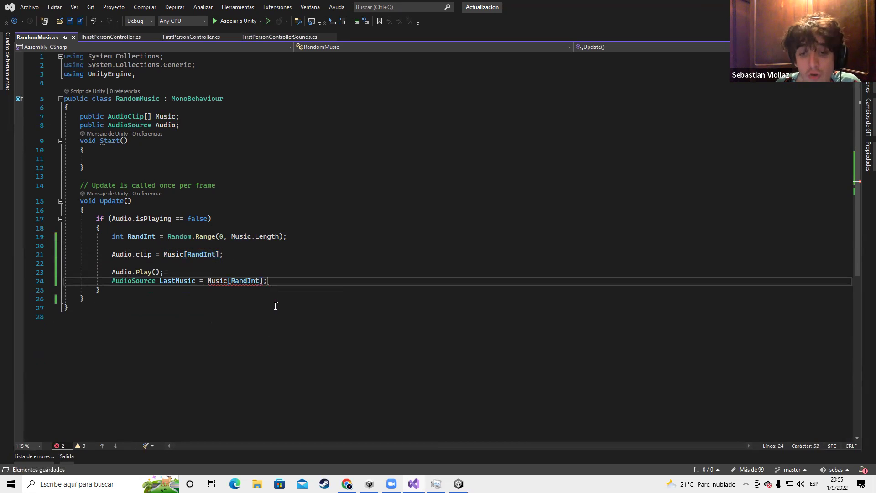
Change LastMusic's type from AudioSource to AudioClip and save
left_click(222, 317)
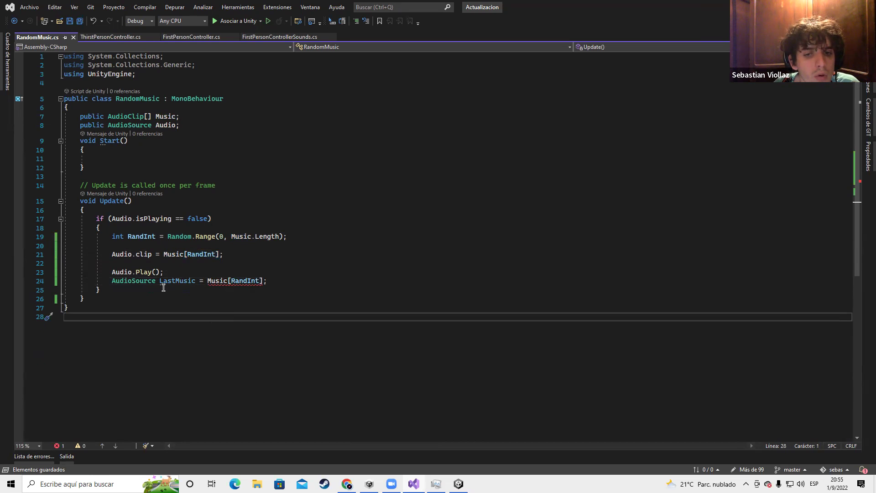
left_click_drag(156, 283, 131, 283)
double_click(132, 283)
type("AudioClip")
key("ctrl+s")
key("Up")
key("End")
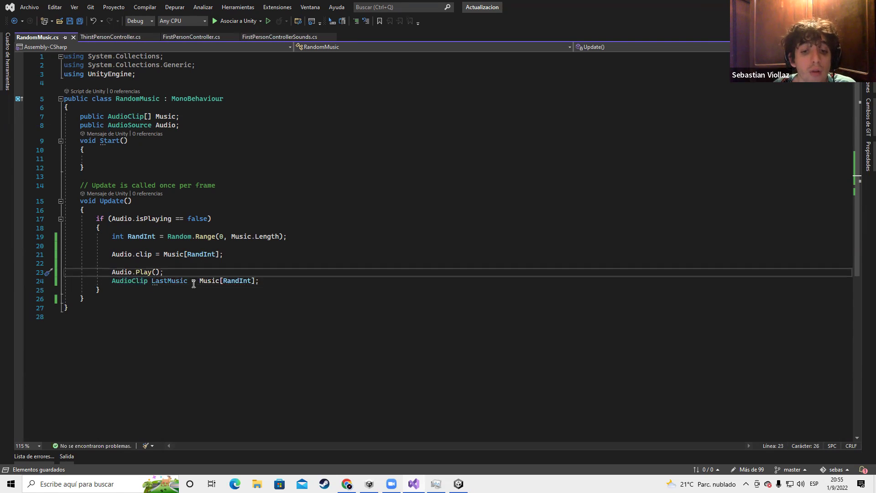
left_click_drag(147, 283, 187, 281)
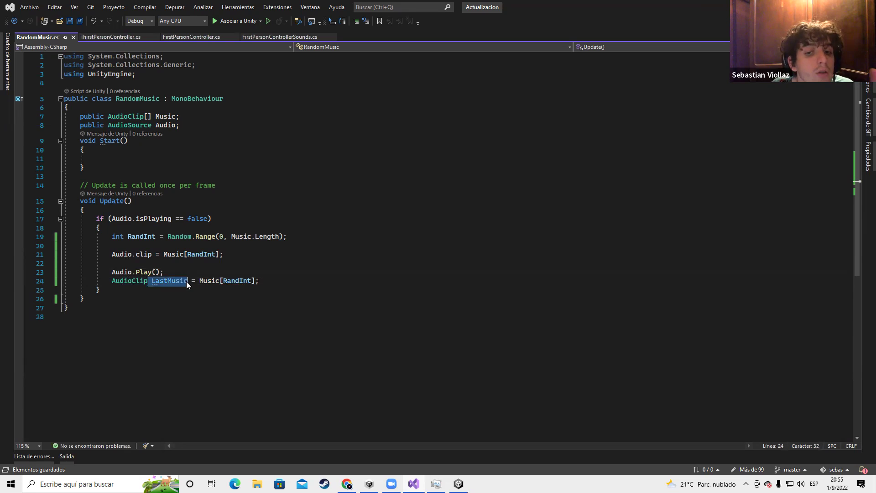
key("shift+alt+equal")
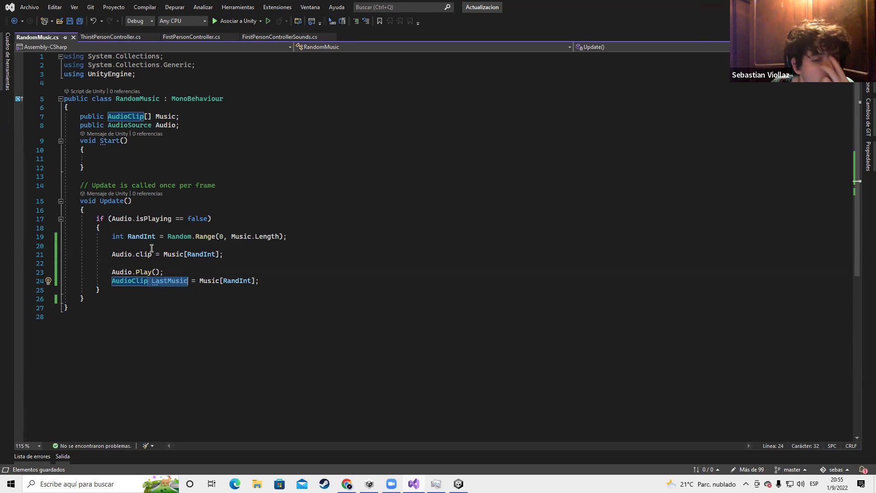
Move Audio.Play() directly under the Audio.clip assignment
left_click(152, 247)
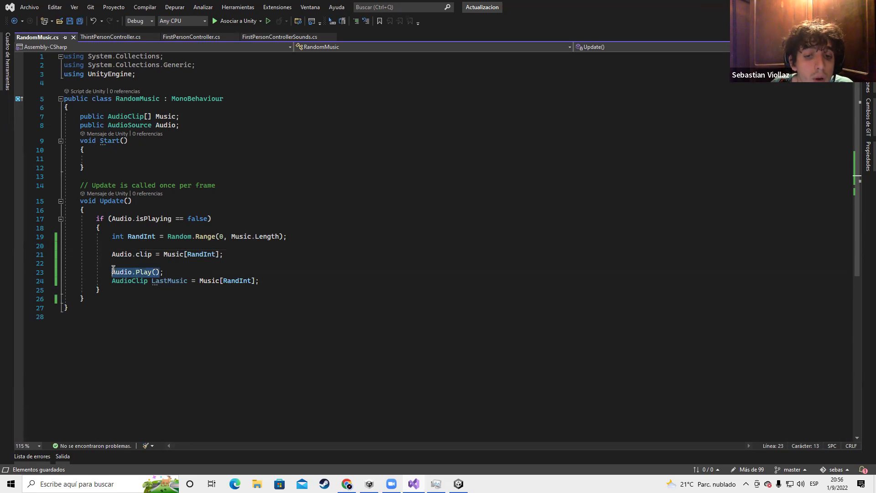
left_click(134, 264)
key("alt+Down")
left_click_drag(151, 280, 187, 280)
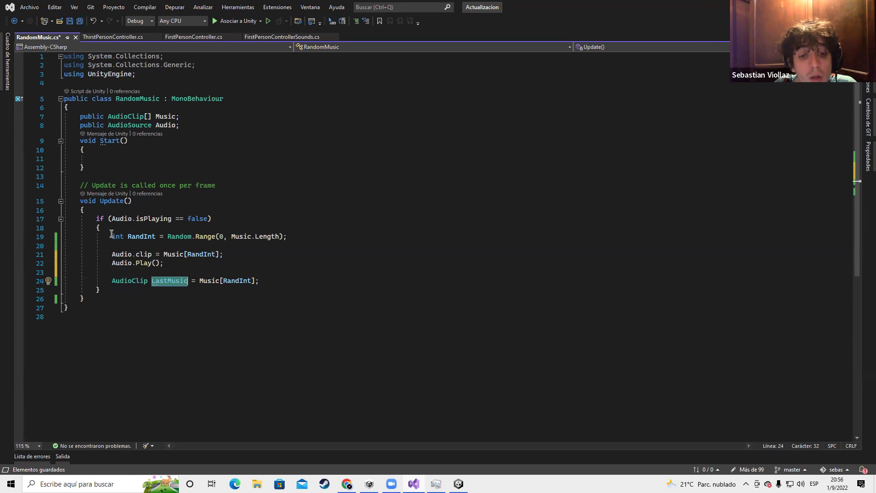
left_click(237, 237)
Start an if statement whose condition begins with Music[RandInt] !
left_click(232, 246)
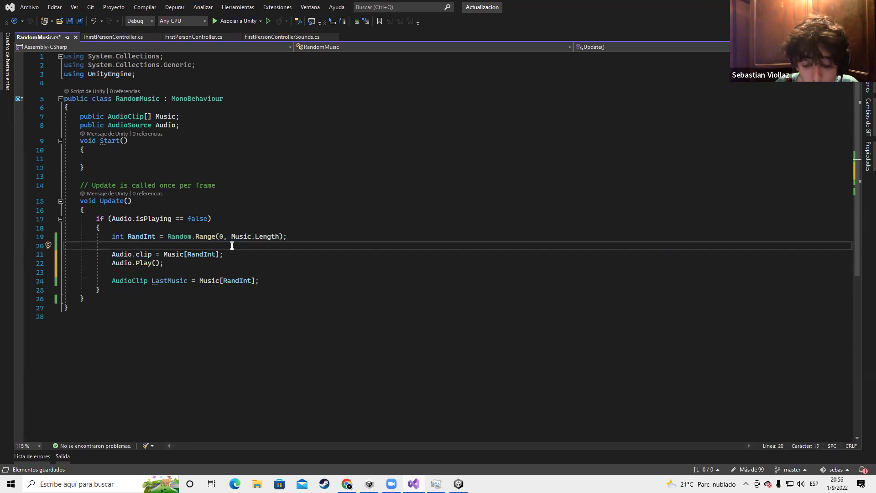
type("if(")
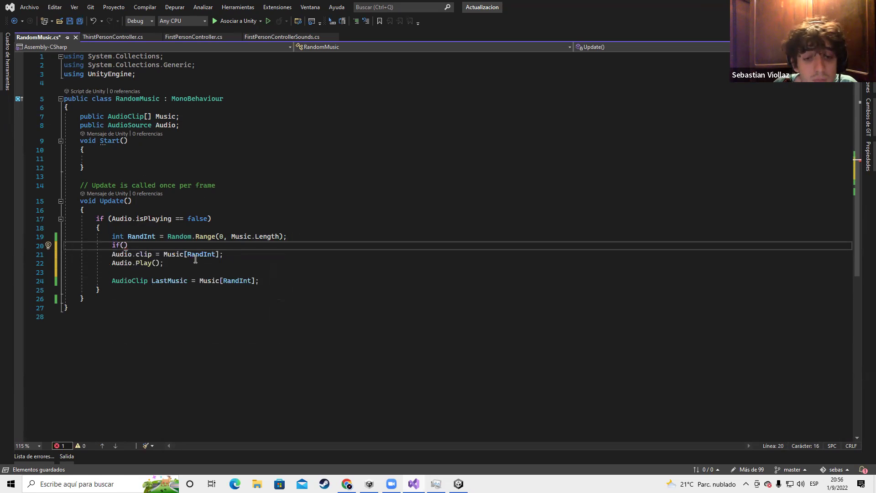
left_click_drag(165, 255, 221, 254)
key("ctrl+c")
left_click(124, 245)
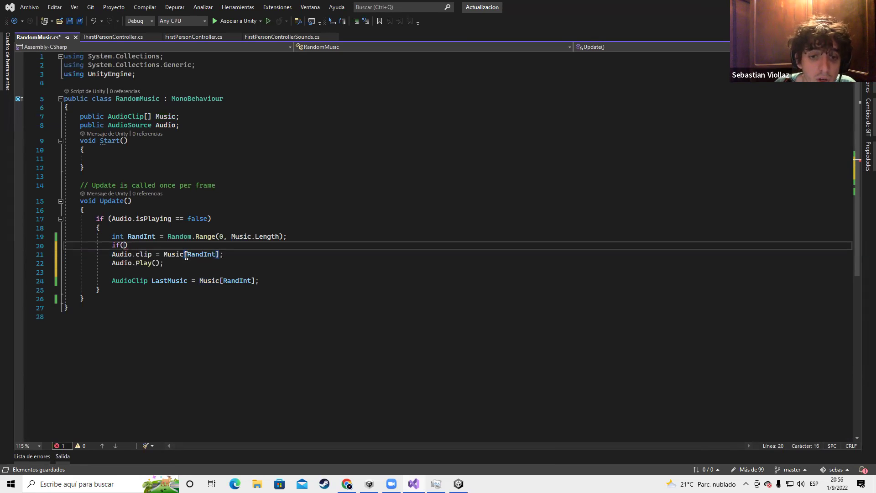
key("ctrl+v")
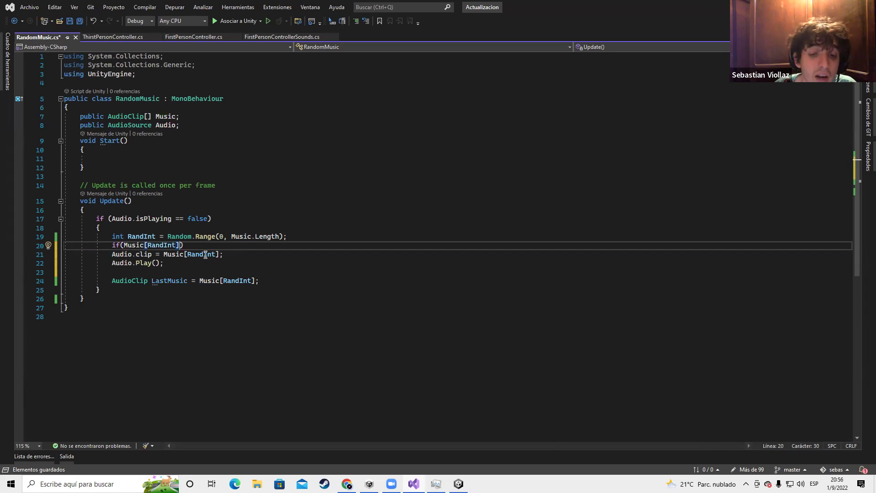
type("!")
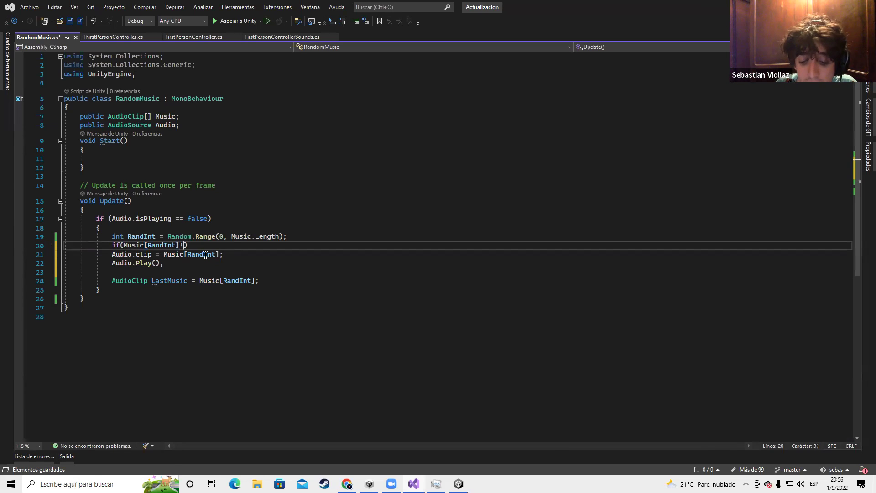
Complete the condition as Music[RandInt] != LastMusic
left_click_drag(259, 281, 114, 283)
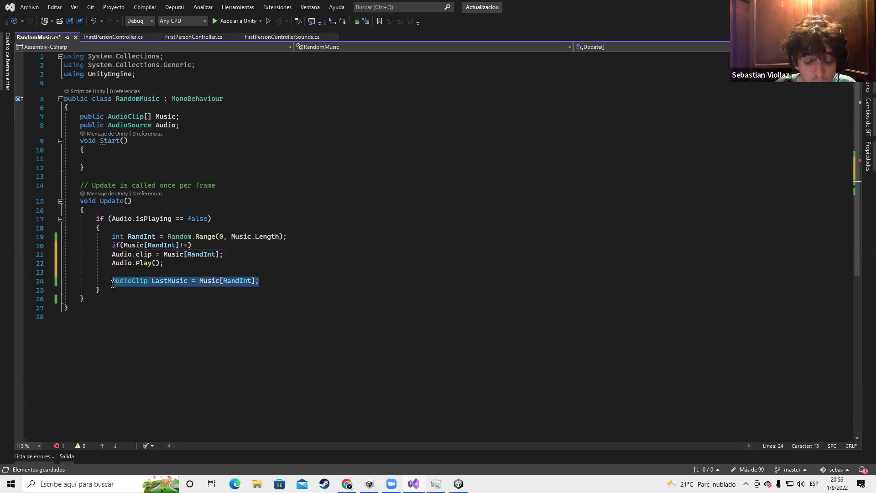
left_click(187, 247)
type("LAS")
key("BackSpace")
key("BackSpace")
key("BackSpace")
type("Last")
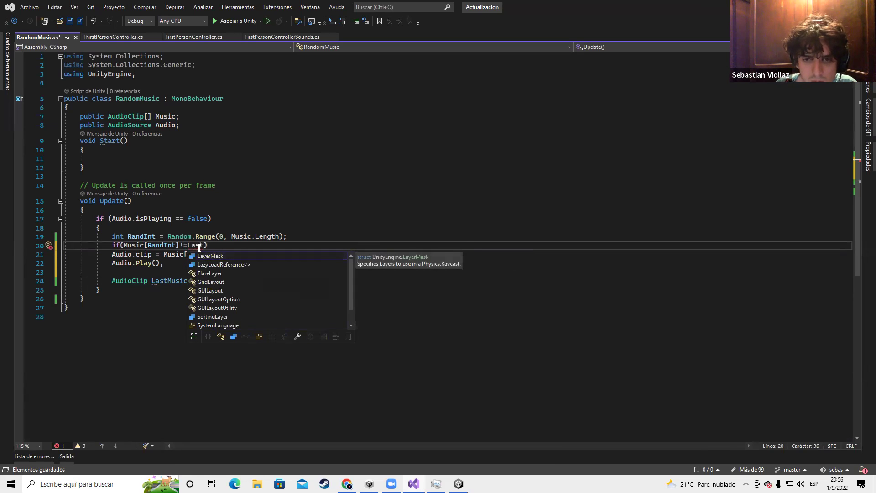
key("BackSpace")
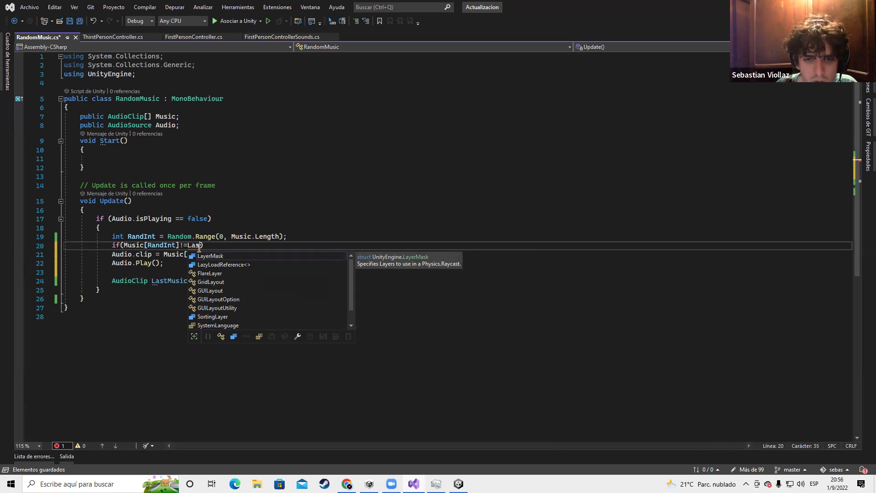
type("tMusica")
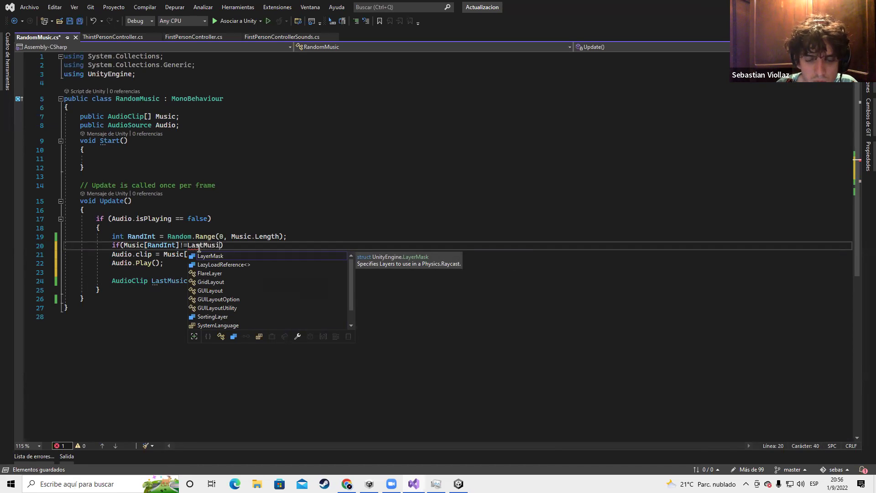
key("BackSpace")
key("Escape")
Add an opening brace block under the if (Music[RandInt] != LastMusic) line
left_click(248, 217)
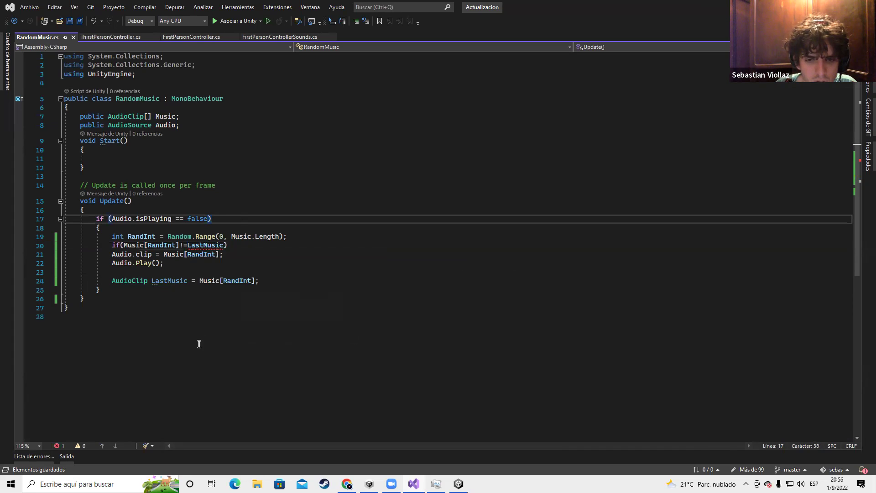
double_click(174, 282)
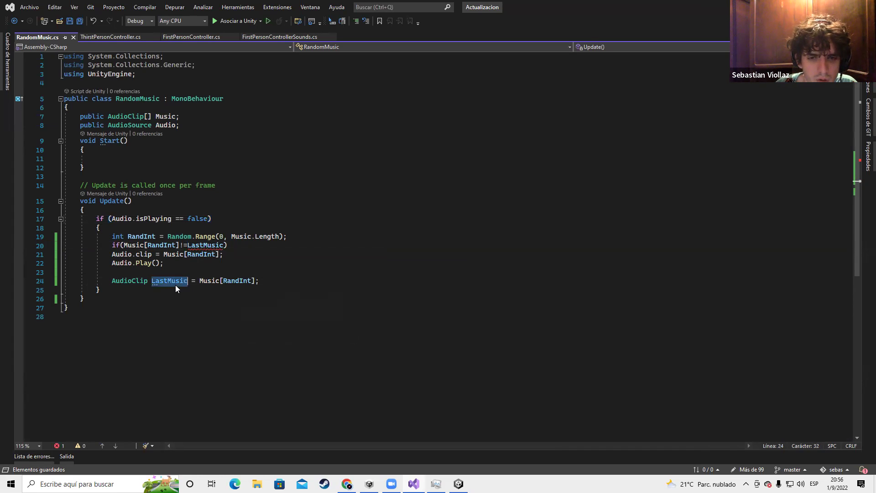
double_click(199, 246)
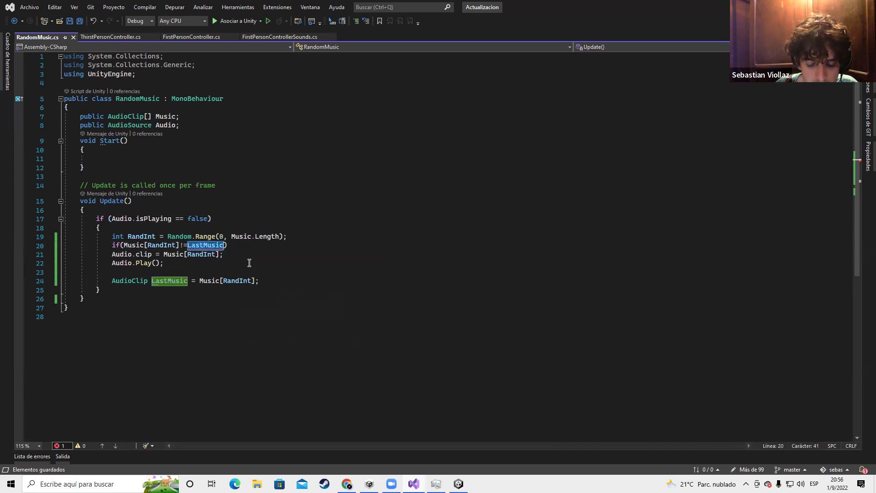
key("Left")
left_click(243, 245)
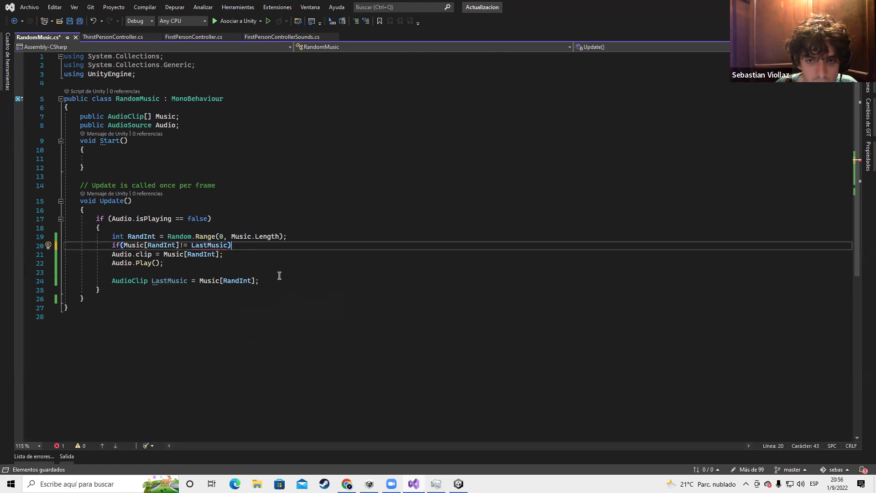
key("Return")
type("{")
key("Return")
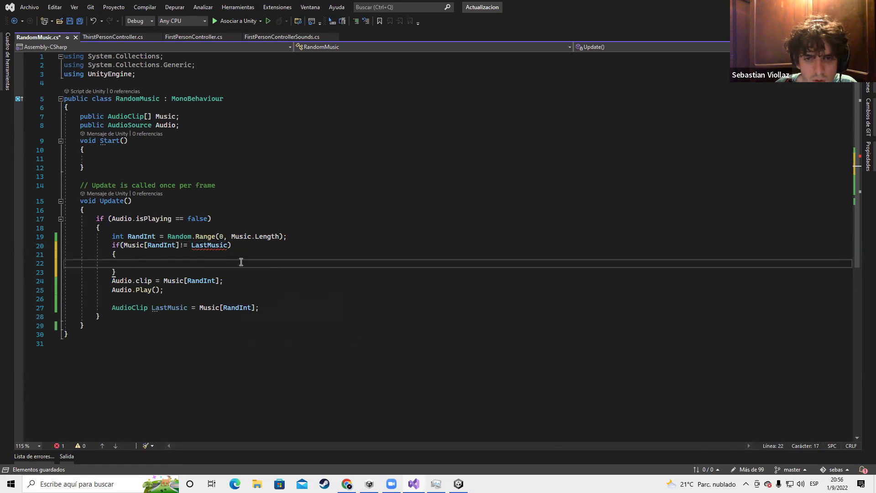
Check the Error List showing CS0841, since LastMusic is declared later
left_click(182, 246)
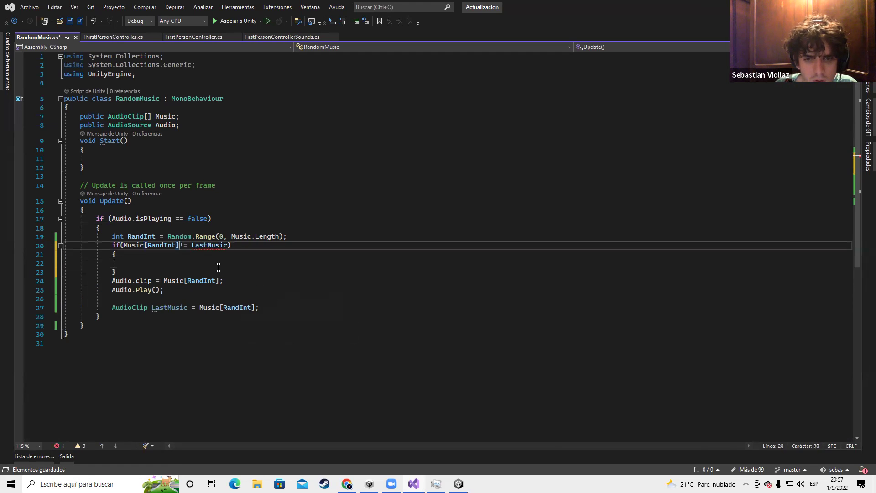
left_click(58, 446)
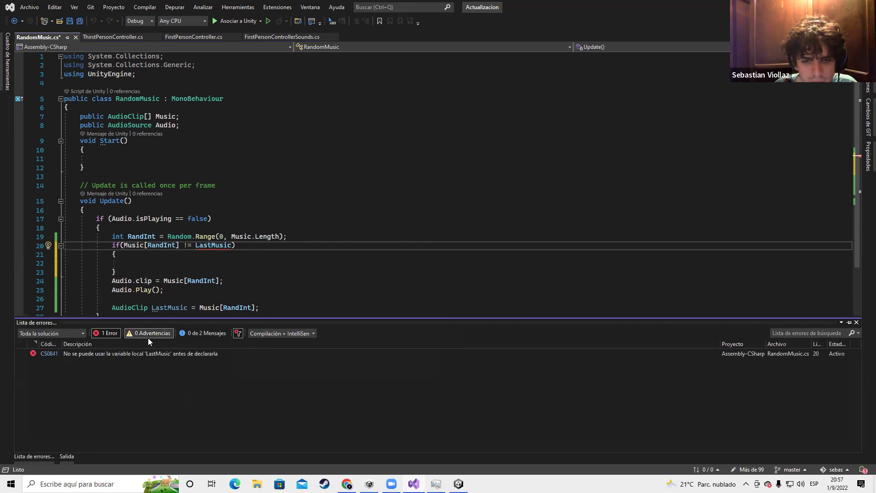
left_click(287, 282)
left_click_drag(112, 308, 268, 315)
Move 'AudioClip LastMusic;' out of Update into a field below Audio, and save
left_click(192, 309)
left_click_drag(192, 309, 111, 308)
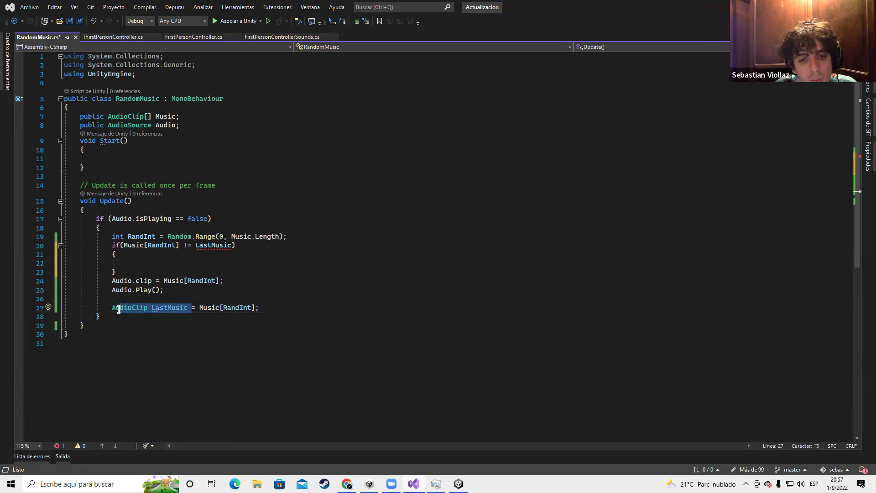
key("BackSpace")
left_click(192, 124)
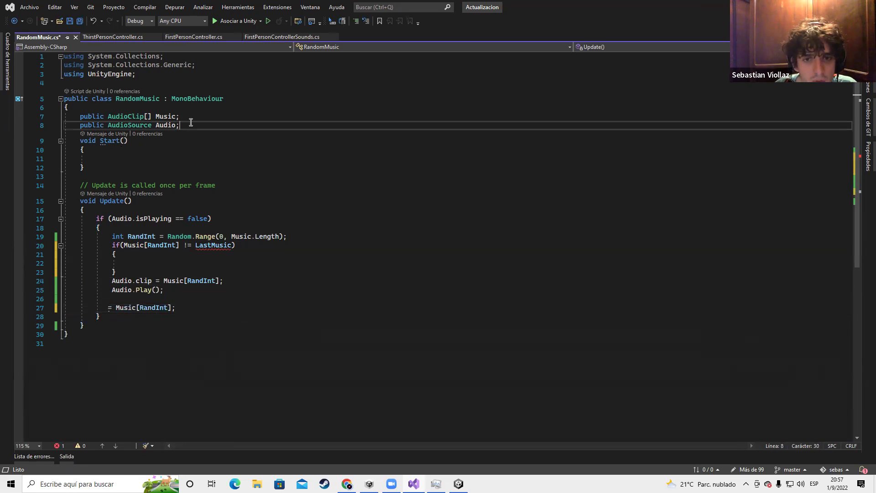
key("Return")
key("ctrl+v")
type(";")
key("ctrl+s")
Turn the leftover line into 'LastMusic = Music[RandInt]'
left_click(174, 306)
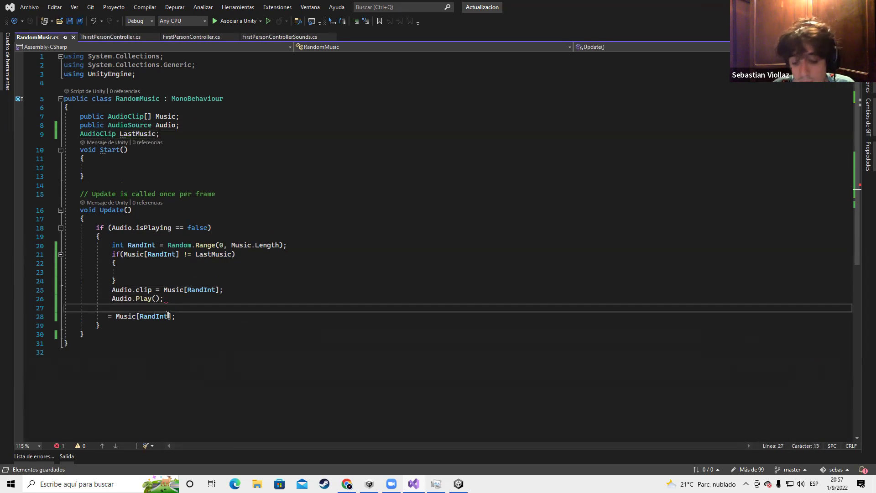
left_click(115, 316)
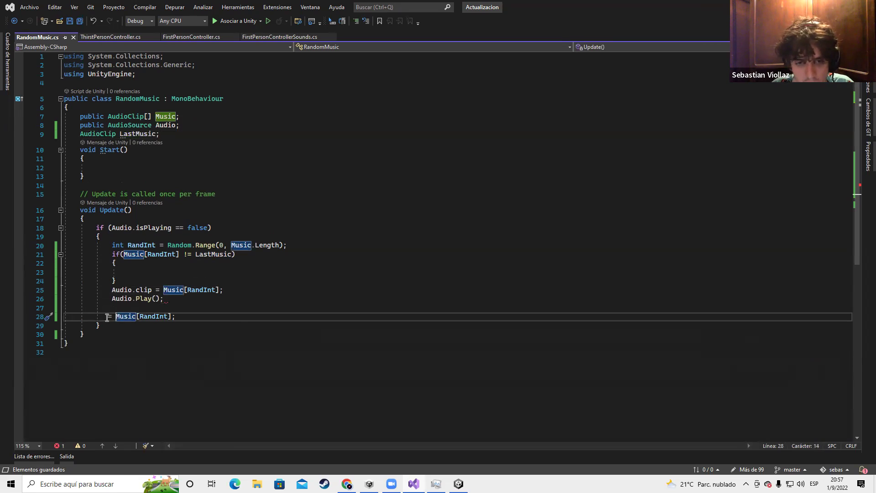
key("BackSpace")
key("BackSpace")
type("LastMusic =")
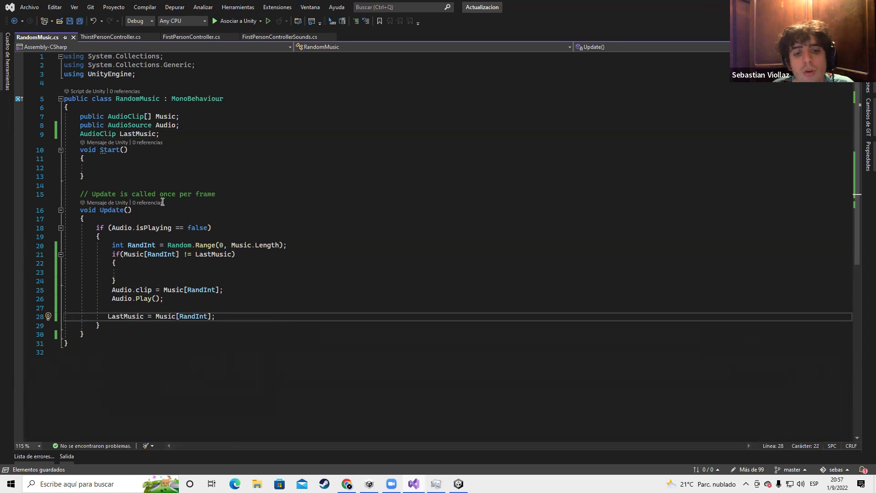
Review LastMusic's uses, the RandInt line, and the if condition
left_click_drag(160, 134, 72, 134)
left_click(139, 136)
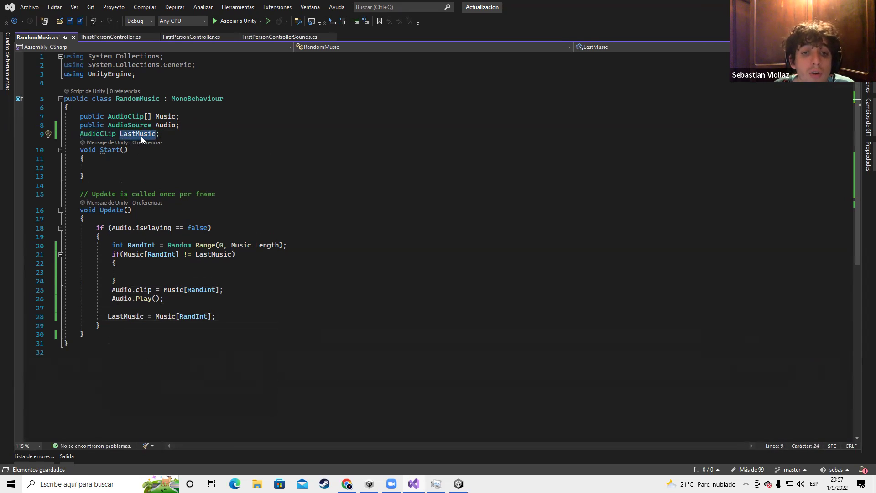
left_click(284, 187)
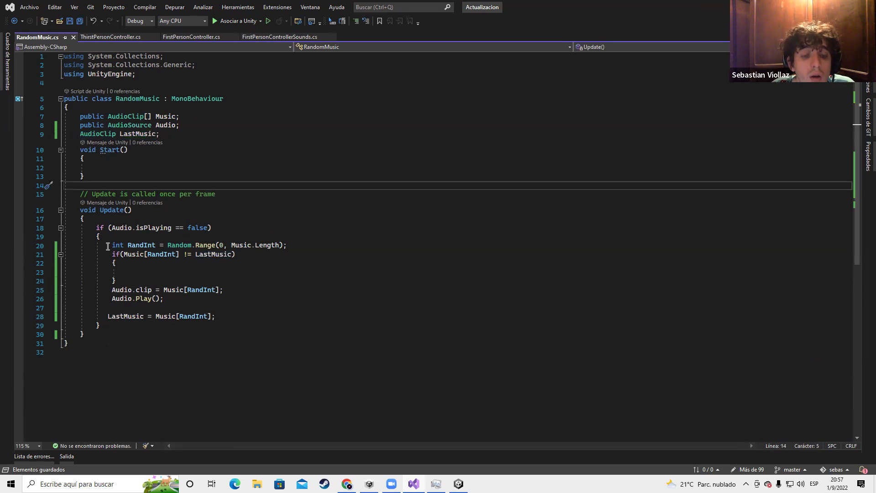
left_click_drag(108, 245, 287, 245)
left_click_drag(104, 255, 184, 254)
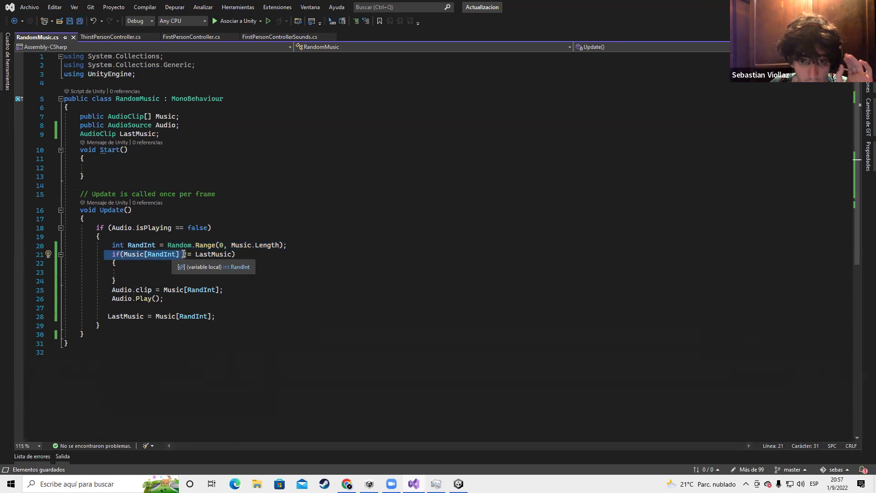
left_click_drag(196, 257, 230, 255)
left_click_drag(112, 290, 175, 302)
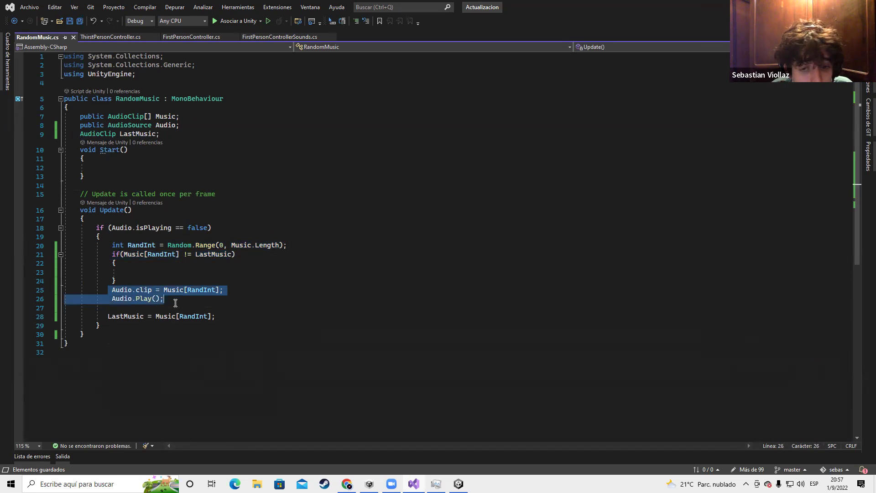
Move the Audio.clip and Audio.Play() lines into the if block and tidy indentation
key("ctrl+x")
left_click(149, 273)
key("ctrl+v")
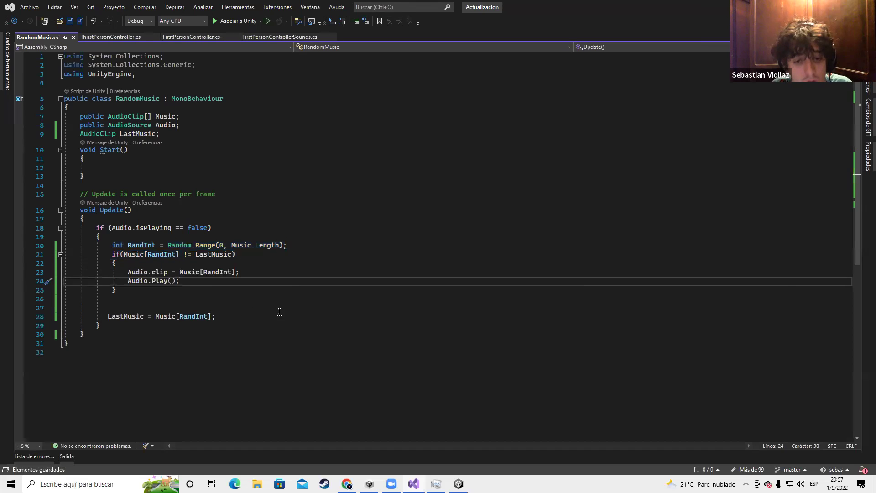
left_click(219, 309)
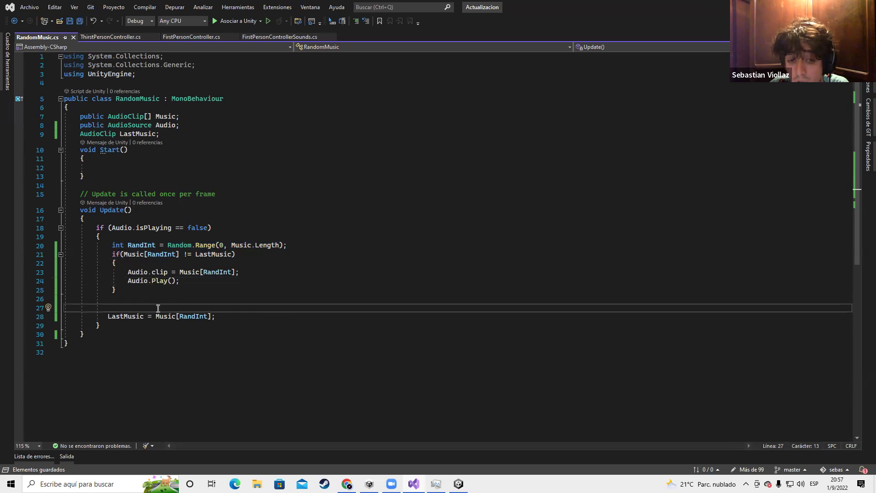
left_click(107, 317)
key("BackSpace")
key("BackSpace")
key("BackSpace")
key("BackSpace")
key("BackSpace")
key("BackSpace")
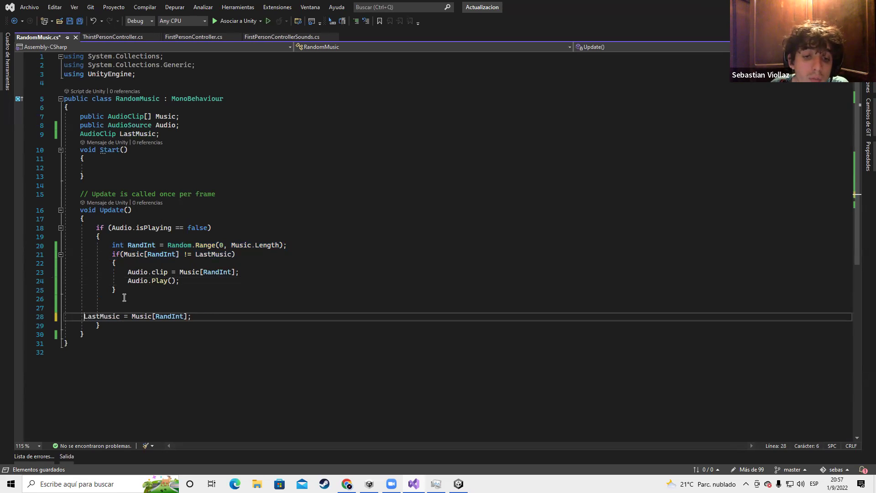
key("Tab")
key("Tab")
left_click(128, 307)
key("BackSpace")
key("BackSpace")
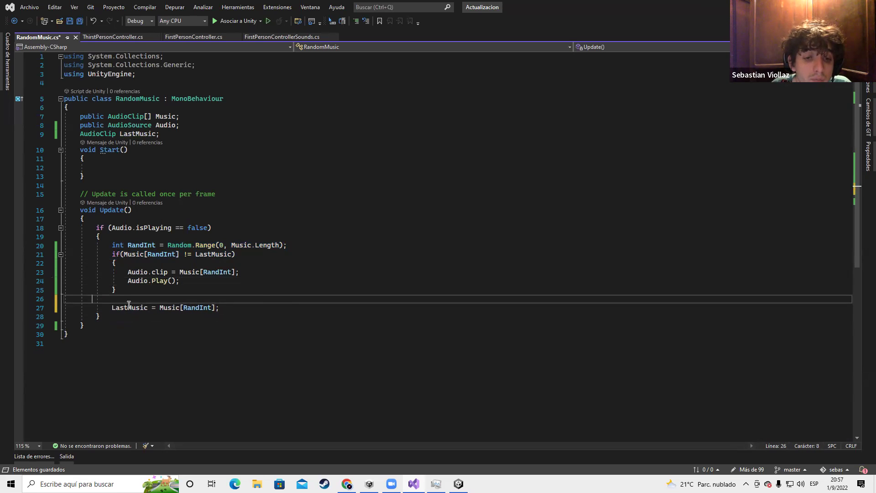
key("BackSpace")
key("BackSpace")
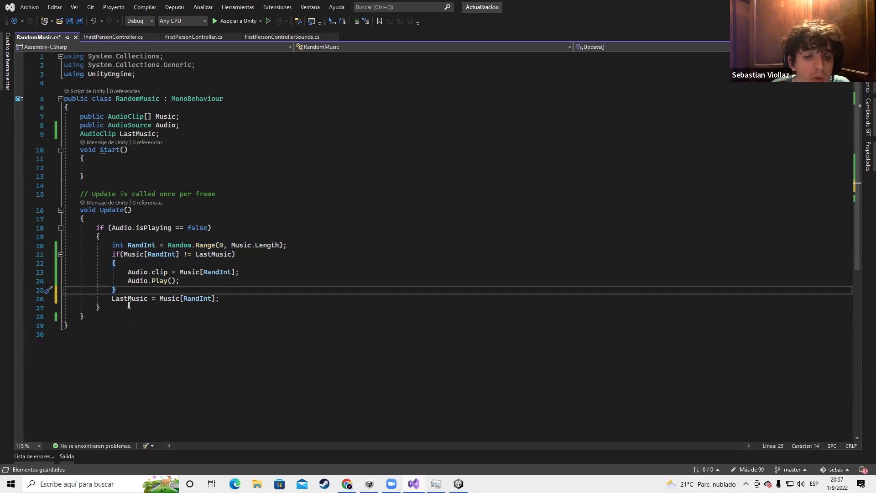
Place 'LastMusic = Music[RandInt]' inside the if after Audio.Play(), and save
left_click_drag(108, 302, 220, 300)
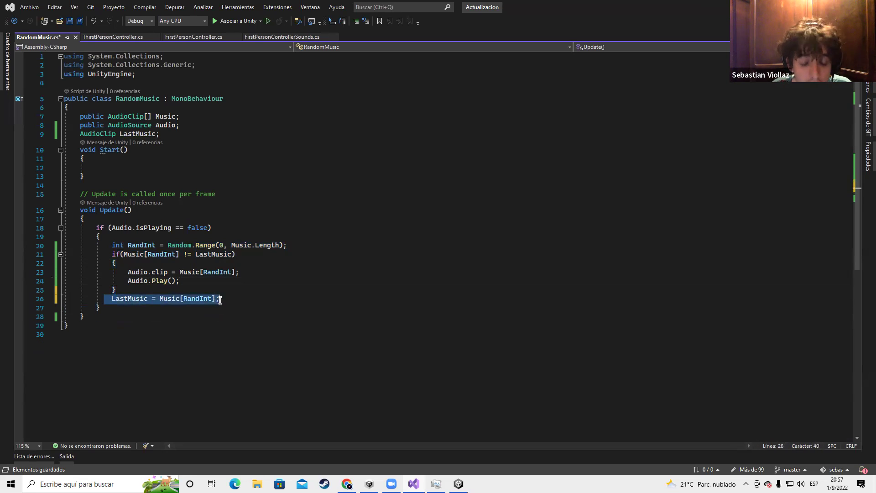
key("ctrl+x")
left_click(243, 279)
key("Return")
key("ctrl+v")
key("ctrl+s")
left_click(314, 227)
left_click_drag(100, 245, 323, 243)
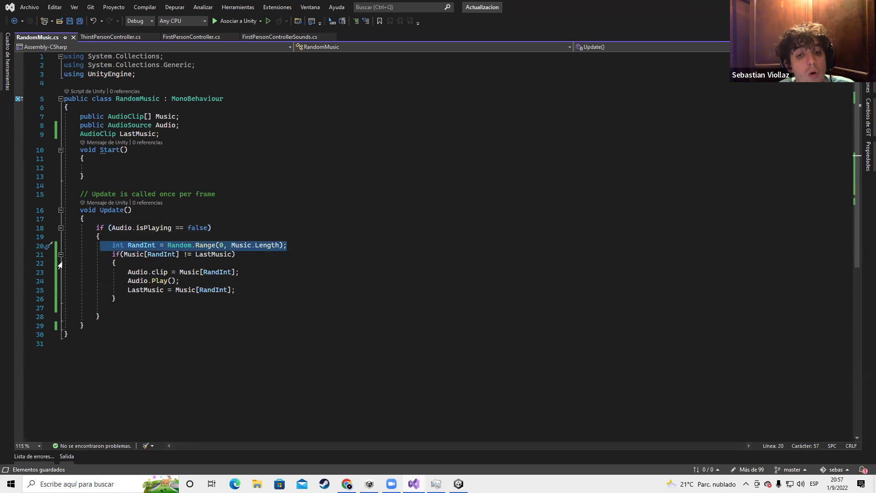
left_click_drag(104, 255, 179, 256)
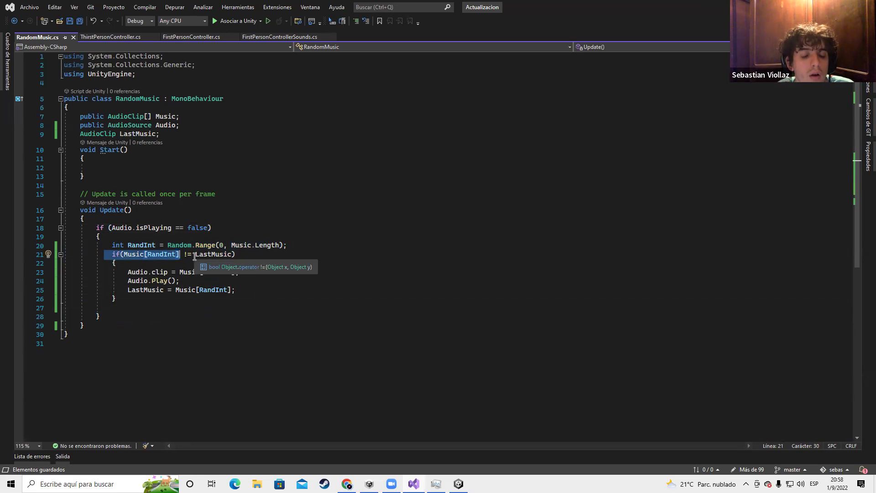
left_click_drag(183, 255, 232, 254)
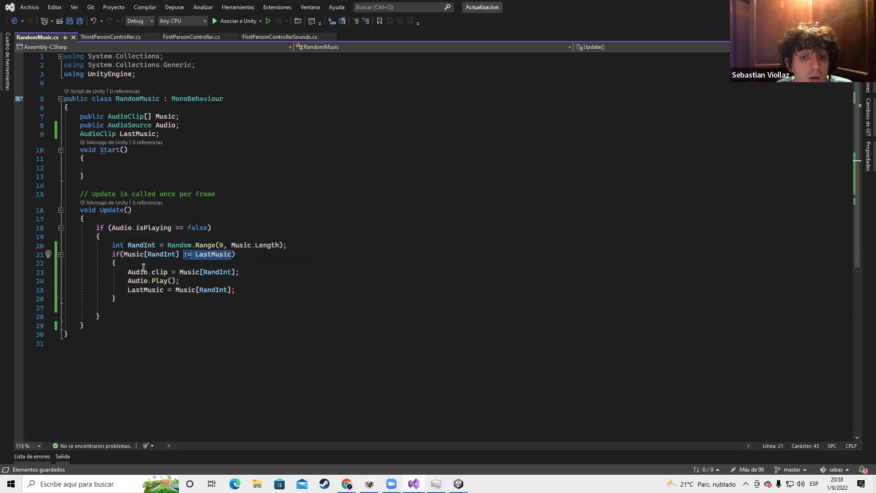
left_click_drag(125, 272, 240, 271)
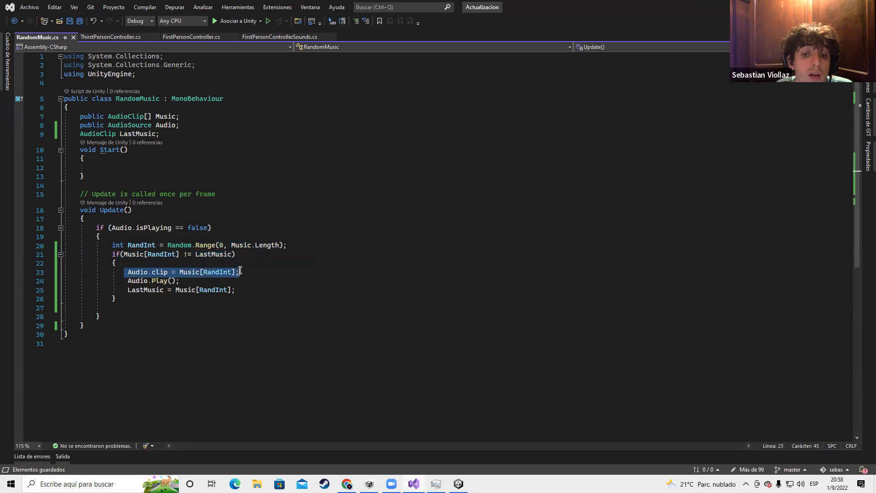
left_click_drag(125, 281, 180, 281)
left_click_drag(125, 290, 236, 290)
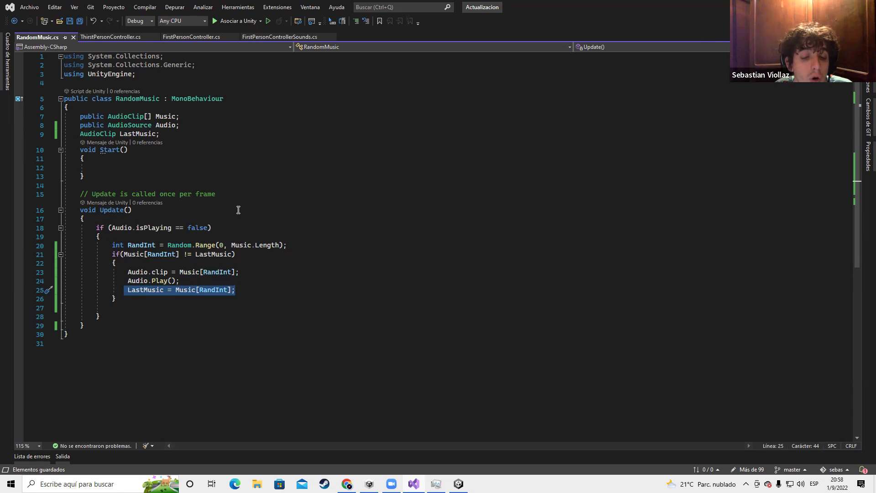
left_click(112, 246)
left_click_drag(113, 245, 305, 245)
left_click_drag(109, 254, 235, 253)
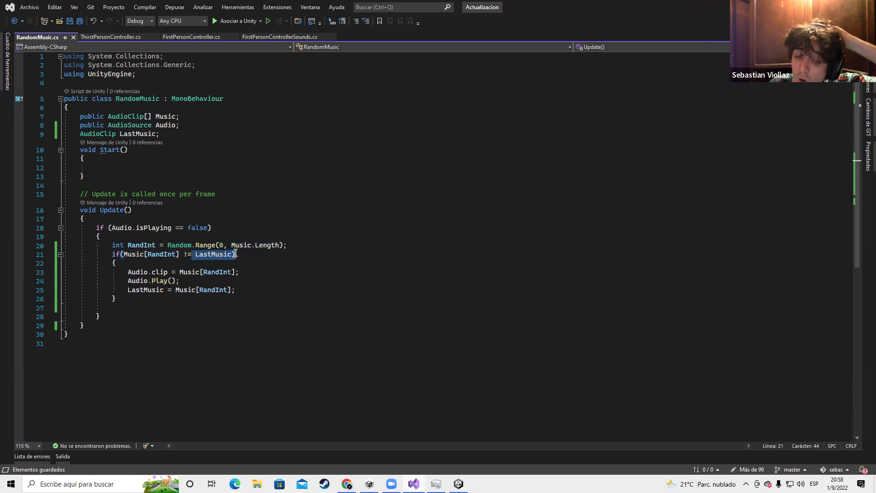
left_click(235, 254)
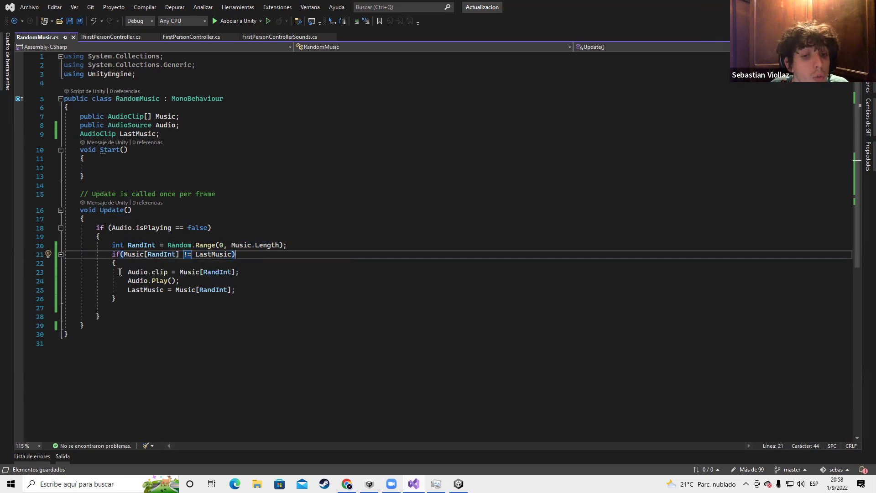
left_click(121, 310)
left_click(121, 346)
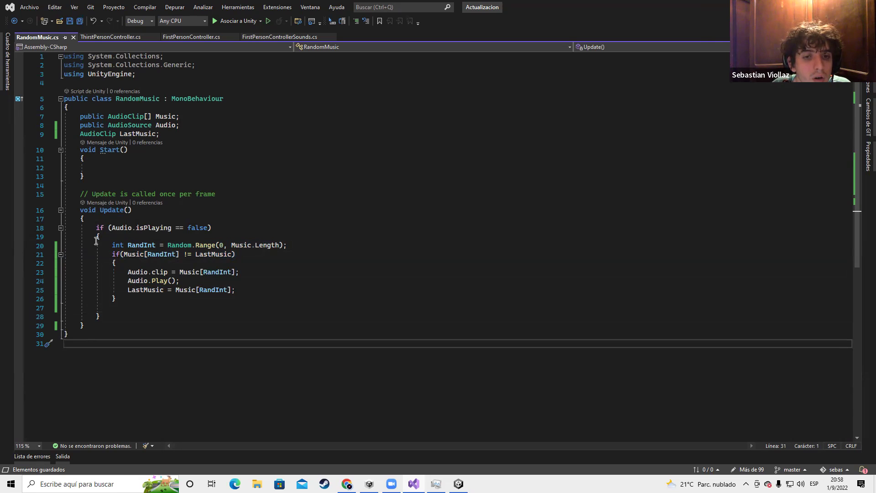
left_click_drag(93, 228, 222, 228)
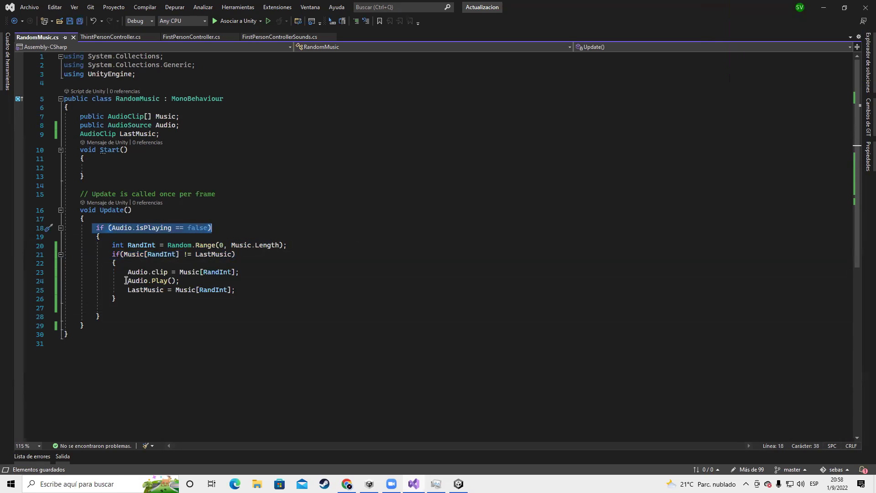
left_click_drag(126, 280, 181, 280)
left_click_drag(110, 247, 311, 242)
left_click(236, 257)
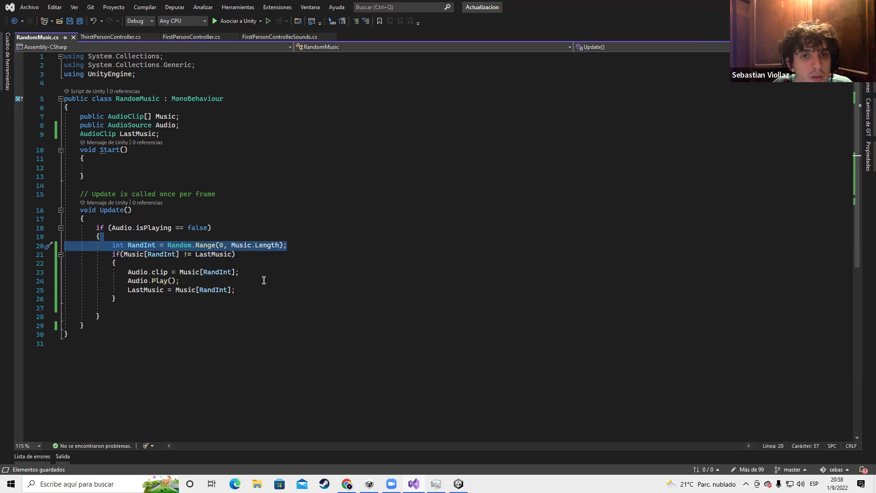
key("alt+Tab")
key("alt+Tab")
key("alt+Tab")
key("alt+Tab")
key("alt+Tab")
key("alt+Tab")
key("alt+Tab")
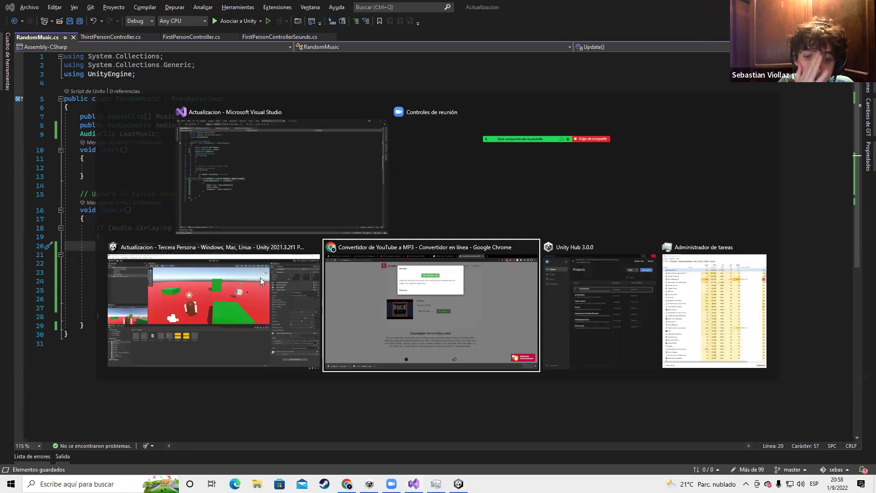
Let Unity recompile RandomMusic.cs, then return to Visual Studio
key("alt+Tab")
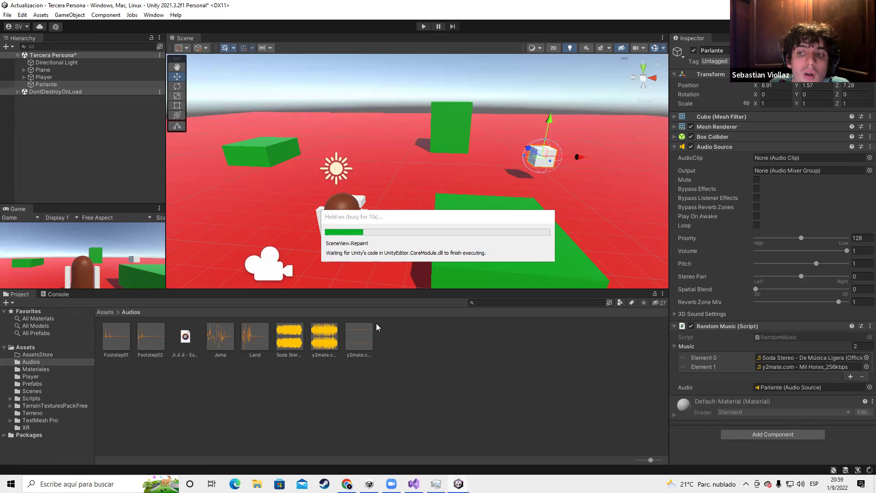
key("alt+Tab")
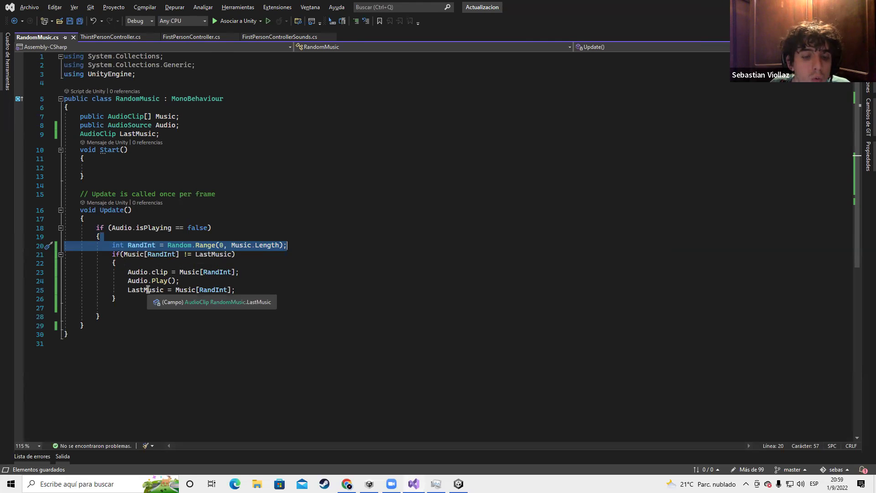
Insert two blank lines between Start()'s closing brace and the Update comment
left_click(289, 198)
left_click(283, 179)
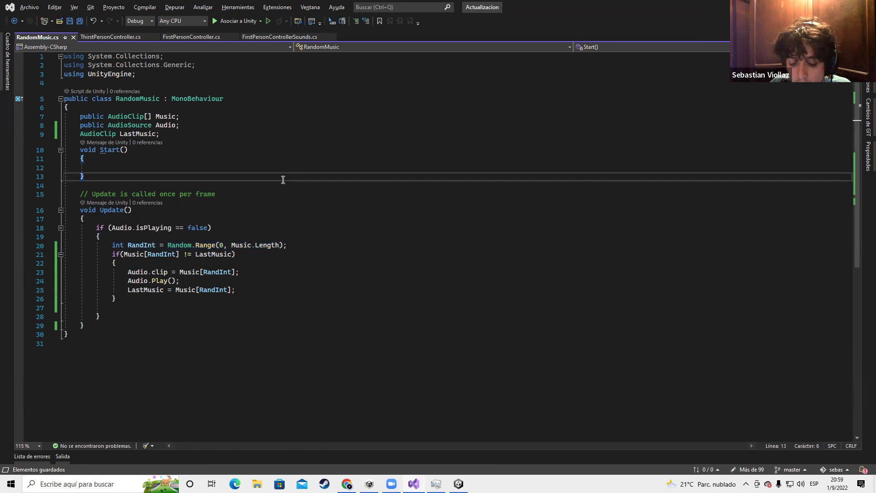
key("Return")
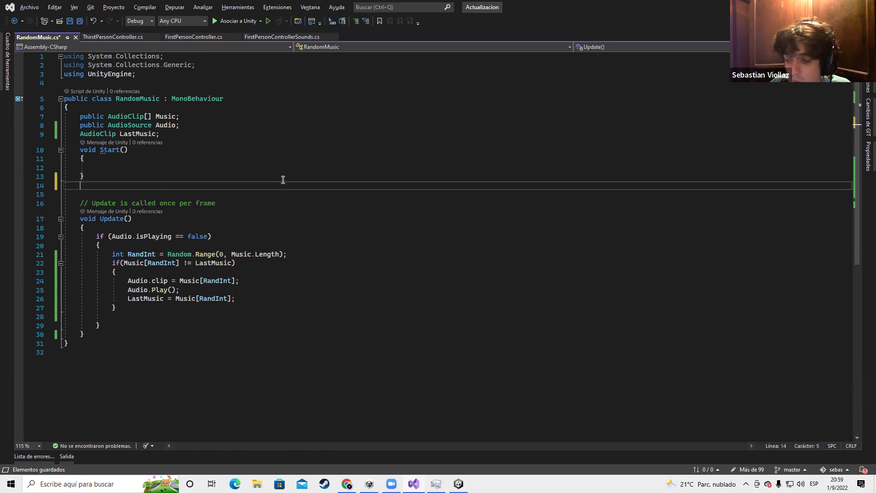
key("Delete")
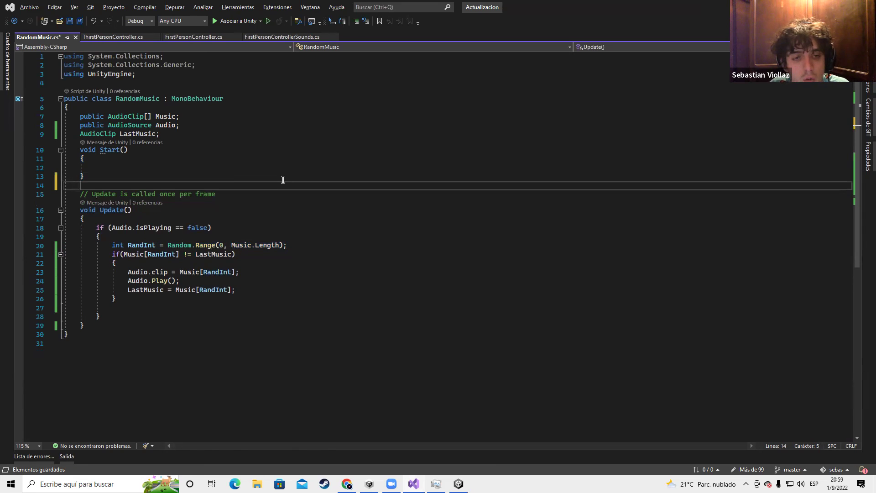
key("Delete")
key("Delete")
key("Delete")
key("Delete")
key("Delete")
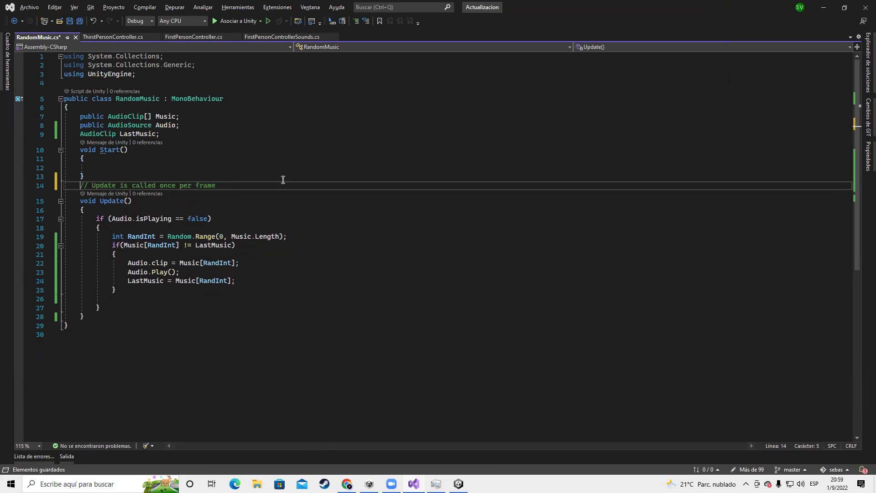
key("Return")
key("Up")
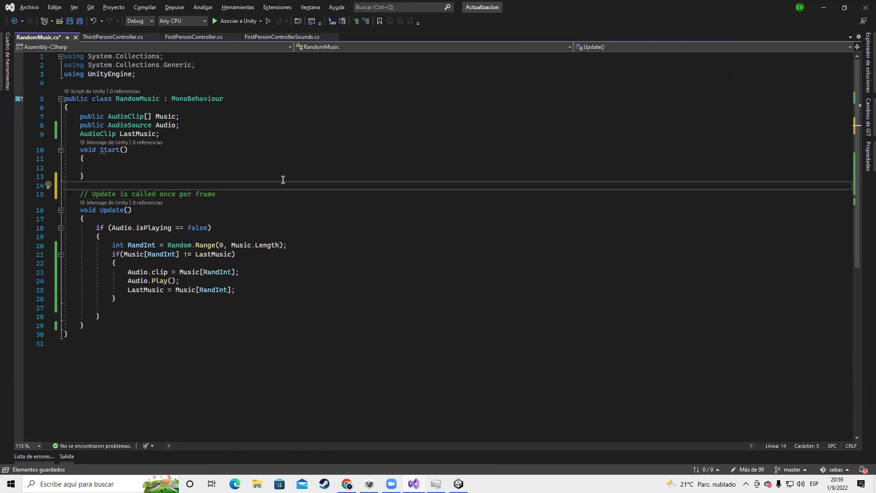
key("Return")
key("Return")
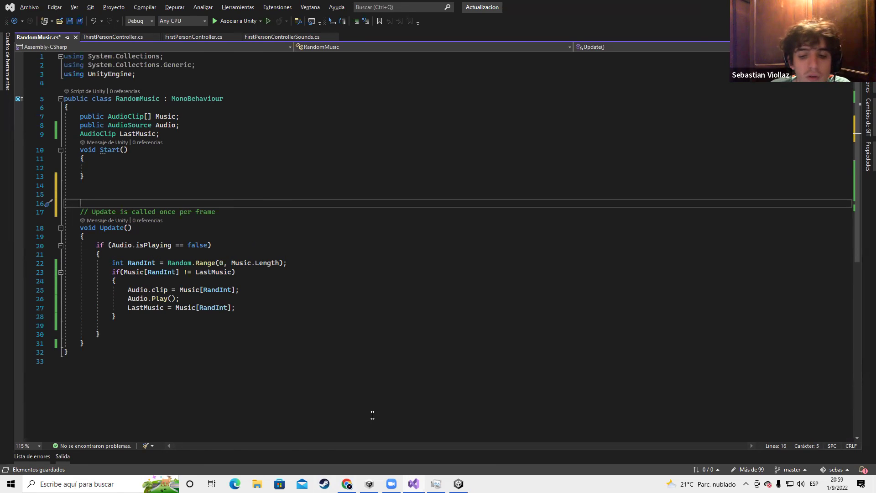
key("alt+Tab")
Search Google for 'numero 2 a binario' in a new tab and browse the results
left_click(668, 9)
left_click(636, 19)
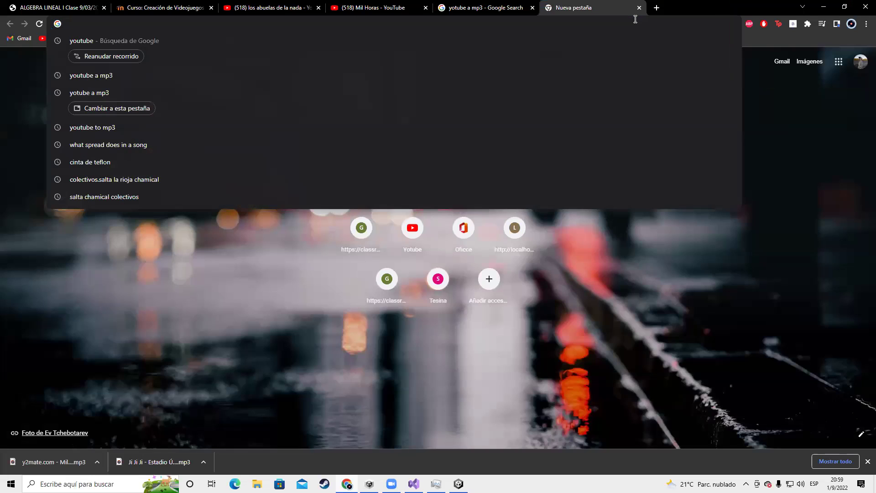
type("numero 2")
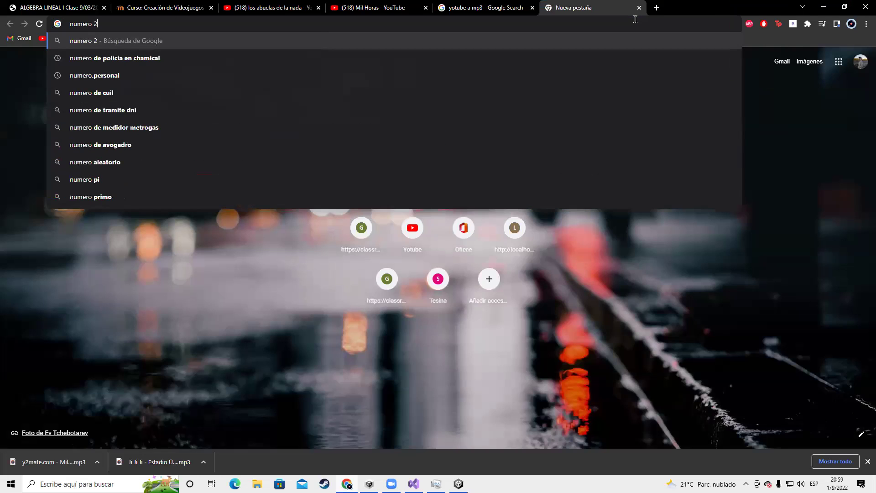
type(" a binario")
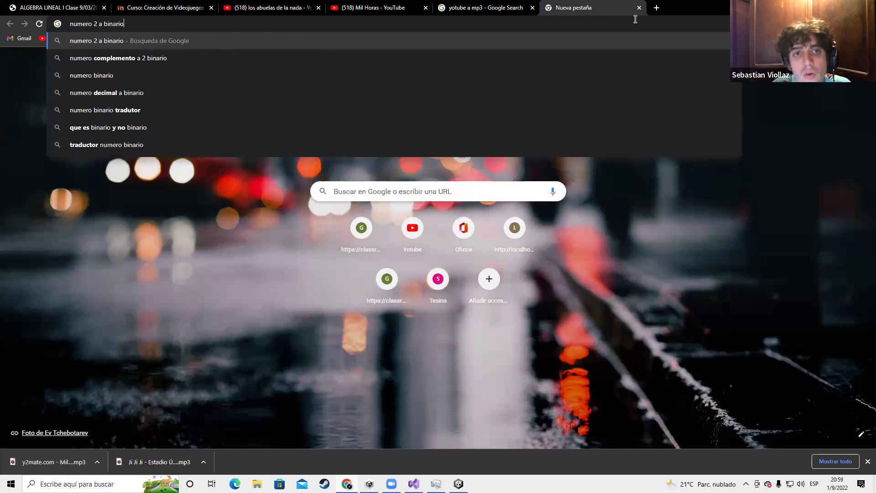
key("Return")
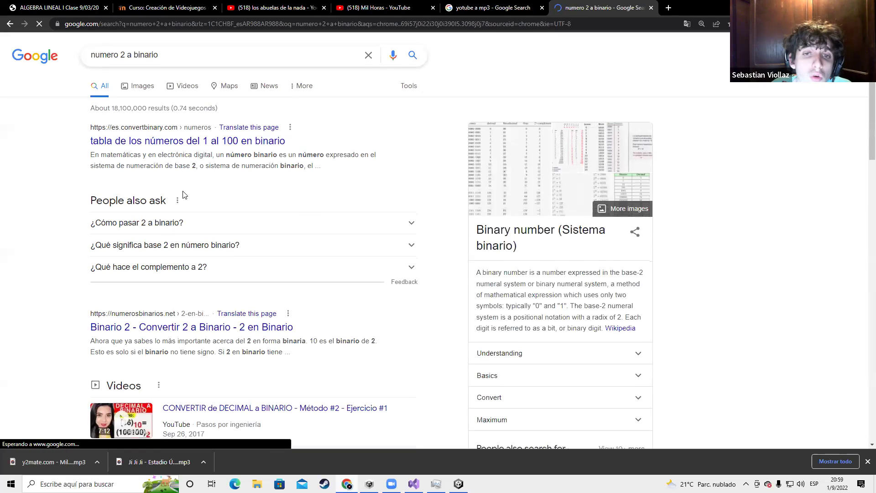
scroll(183, 194, "down", 2)
scroll(183, 191, "down", 3)
scroll(262, 225, "up", 2)
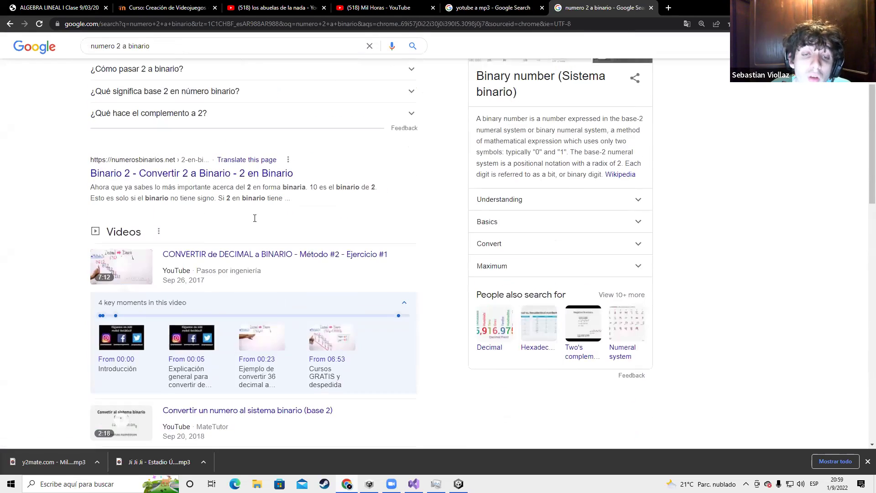
scroll(204, 193, "up", 3)
left_click(167, 225)
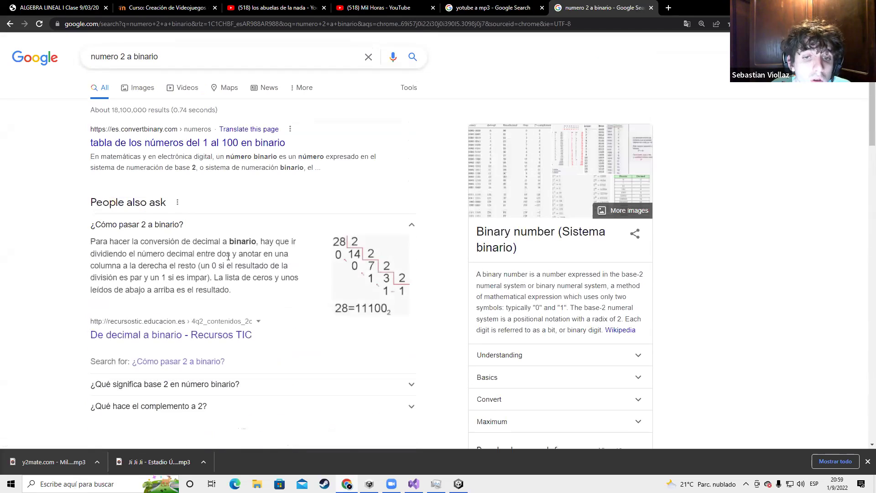
left_click(356, 274)
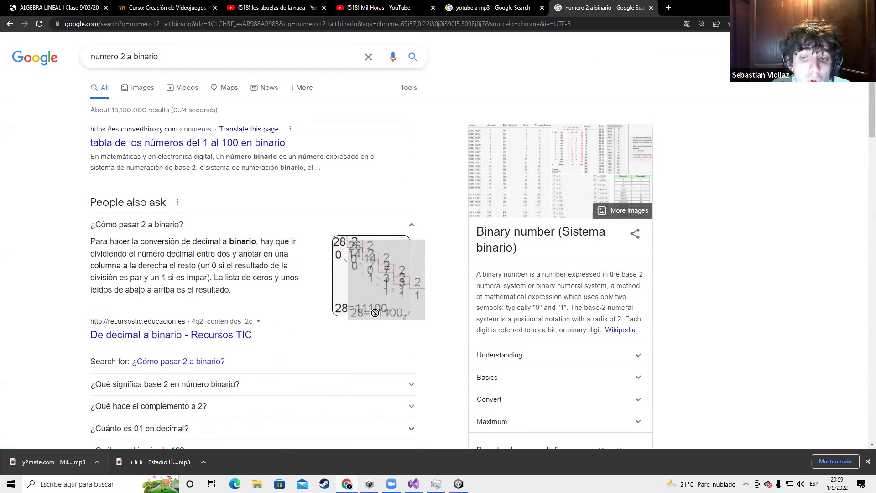
scroll(173, 240, "down", 5)
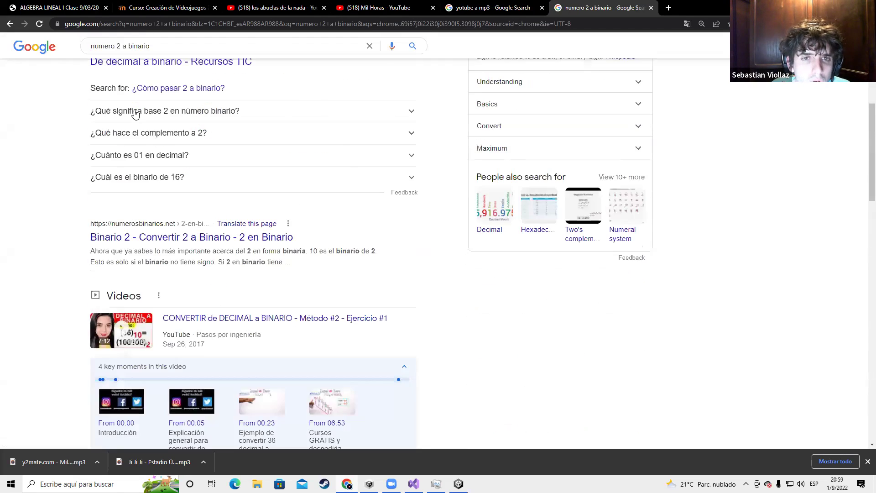
scroll(170, 230, "up", 3)
left_click(153, 246)
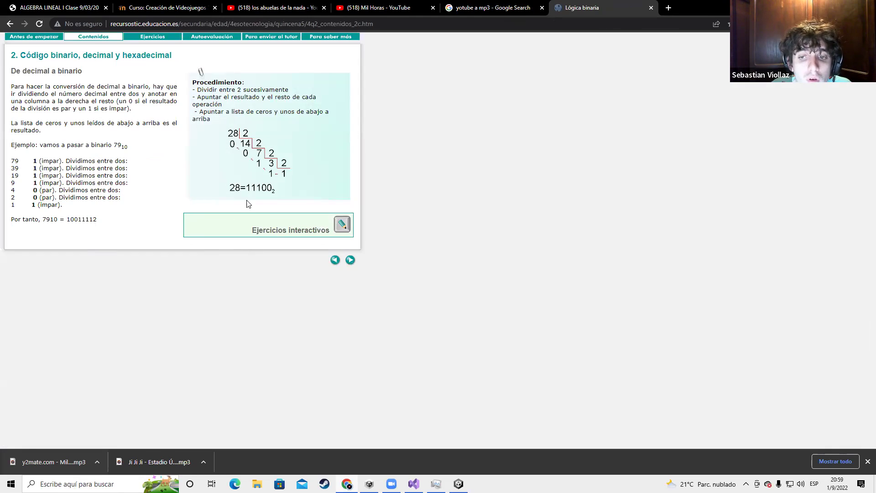
left_click(10, 23)
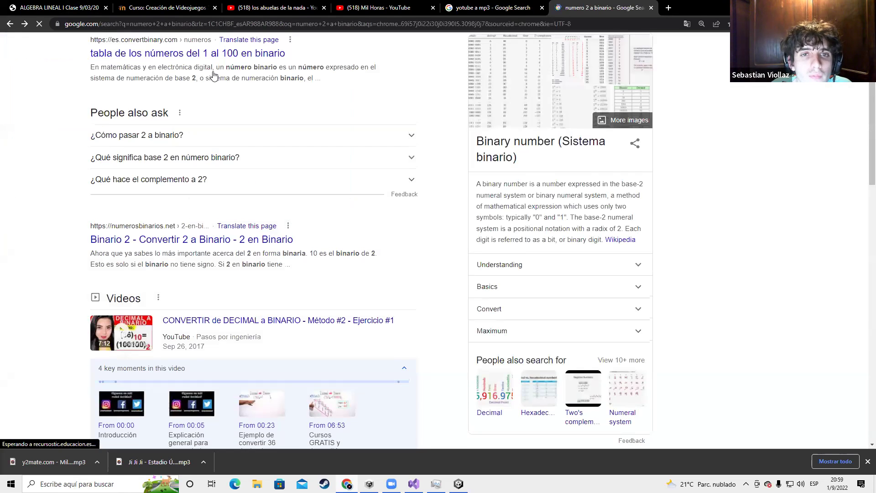
Search 'decimal a binario' and open the Calkoo decimal-to-binary converter
type("de")
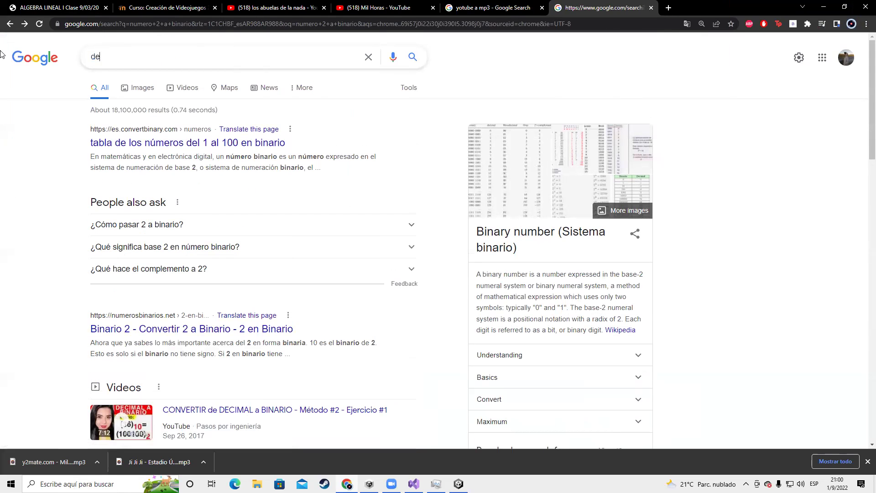
type("cimal a binario")
key("Return")
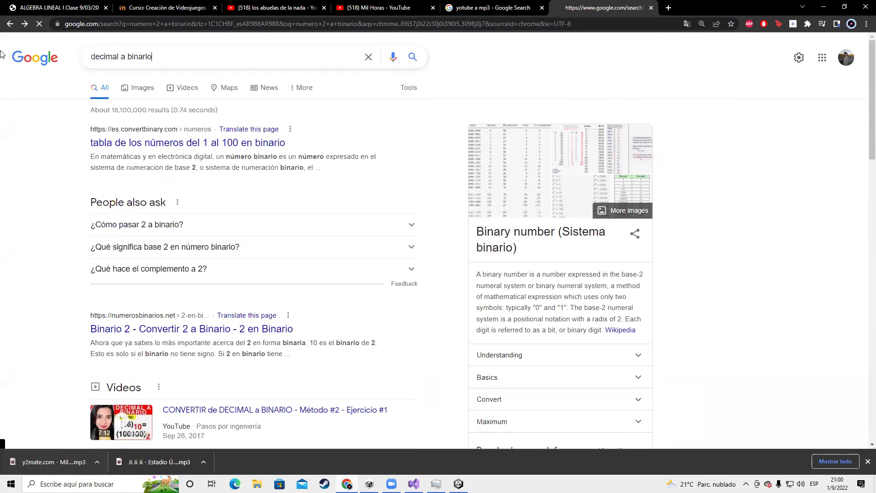
scroll(152, 178, "down", 3)
scroll(151, 176, "up", 2)
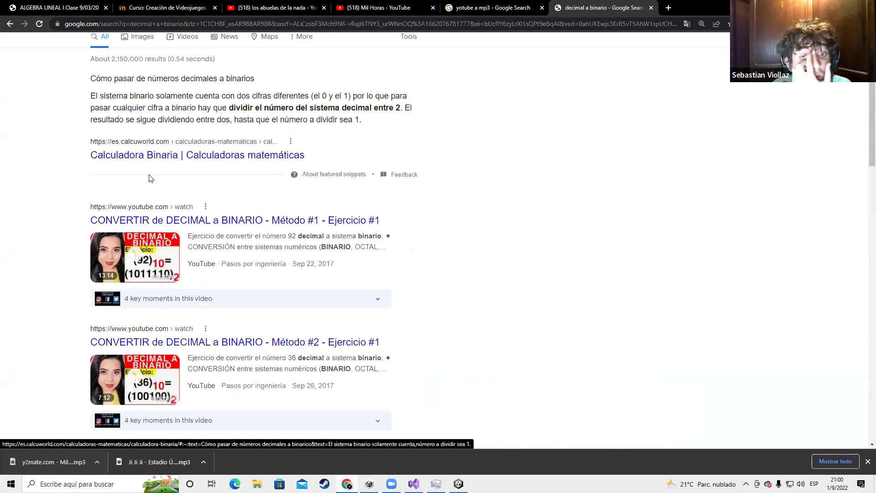
scroll(156, 275, "down", 9)
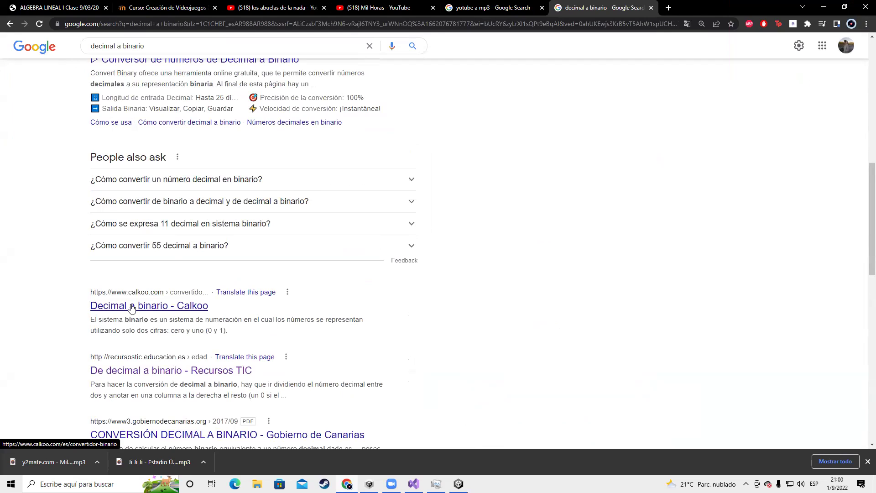
left_click(132, 307)
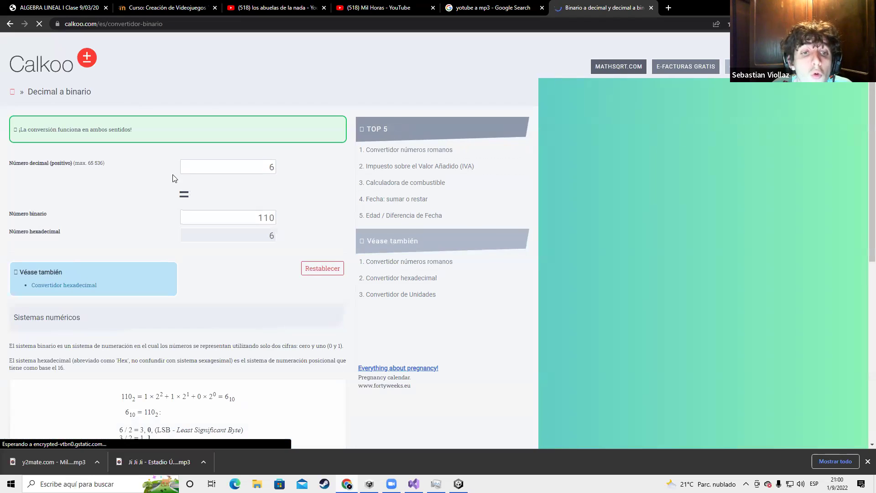
Convert decimal 1, then decimal 2, to binary in Calkoo's Número decimal field
left_click(235, 173)
key("BackSpace")
type("1")
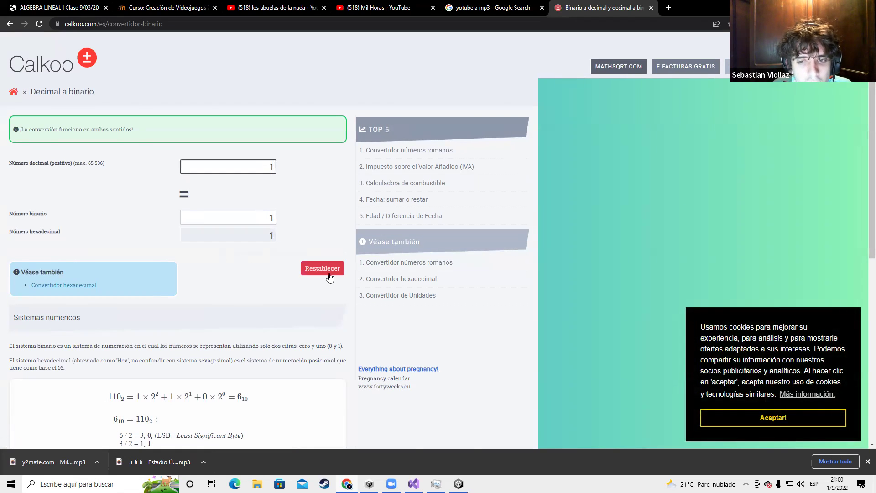
key("BackSpace")
type("2")
Enter 110 as the Número binario value, then return to RandomMusic.cs in Visual Studio
double_click(265, 222)
type("110")
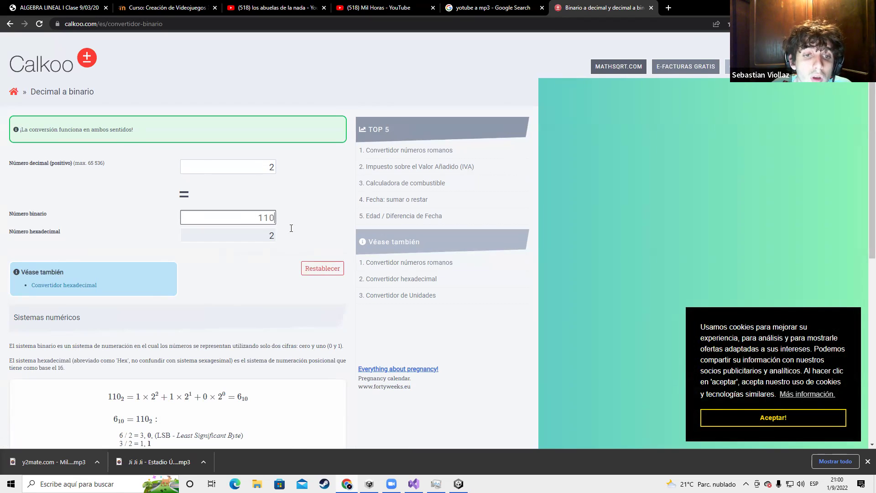
key("alt+Tab")
scroll(215, 274, "down", 2)
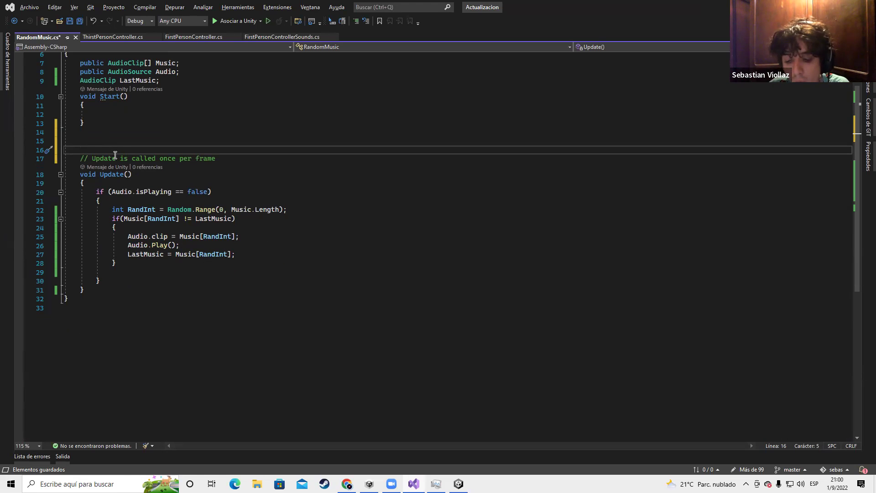
scroll(115, 155, "up", 2)
left_click(146, 206)
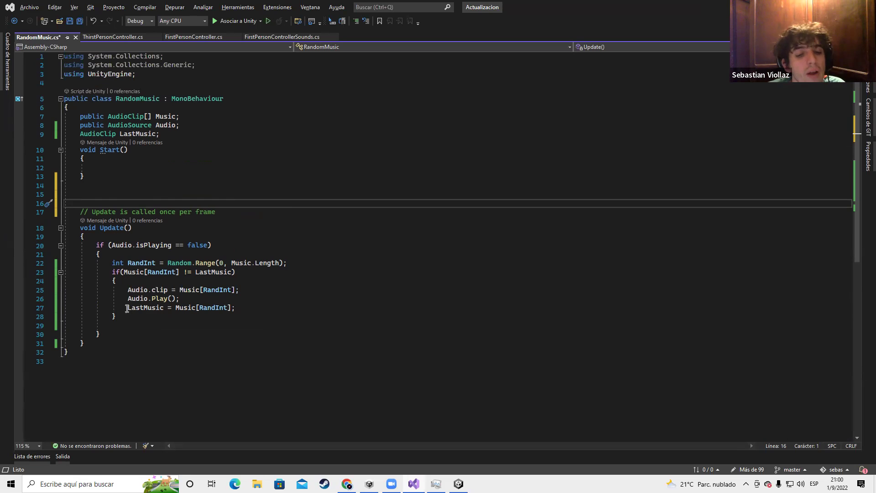
left_click_drag(127, 308, 167, 307)
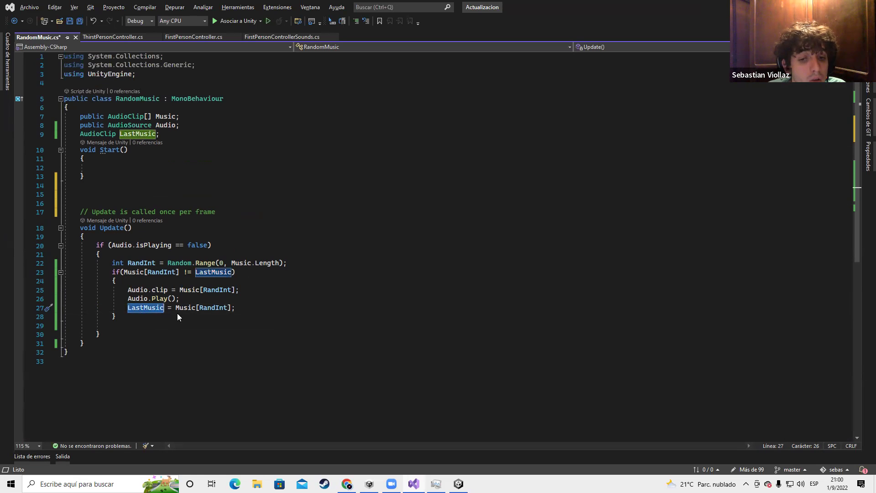
left_click_drag(172, 308, 240, 312)
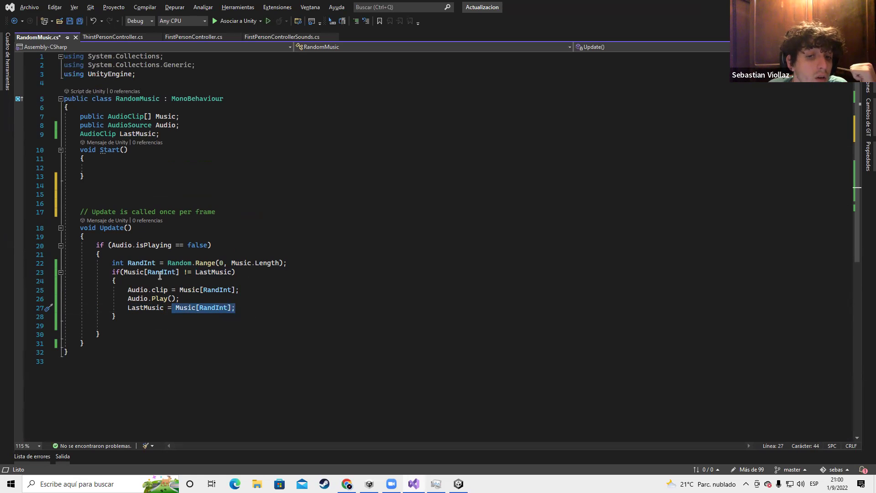
double_click(142, 307)
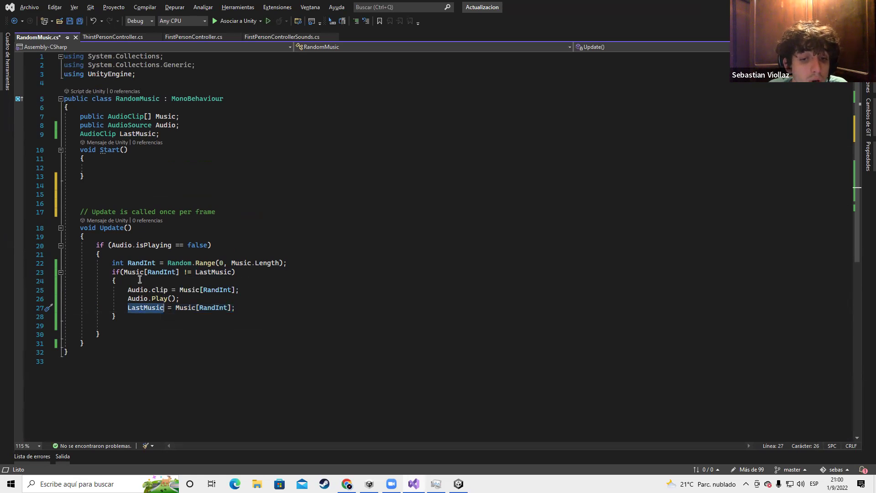
left_click(103, 134)
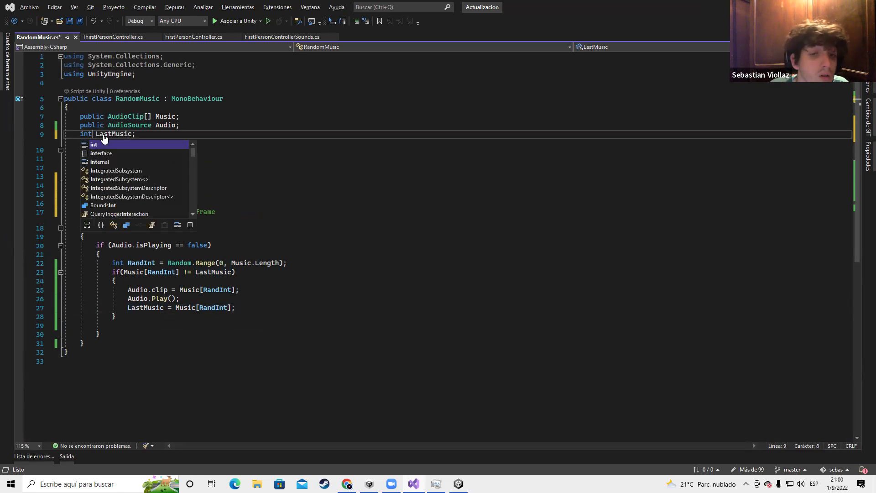
Save the script with LastMusic declared as int
key("Escape")
key("Up")
key("Up")
key("Up")
key("ctrl+s")
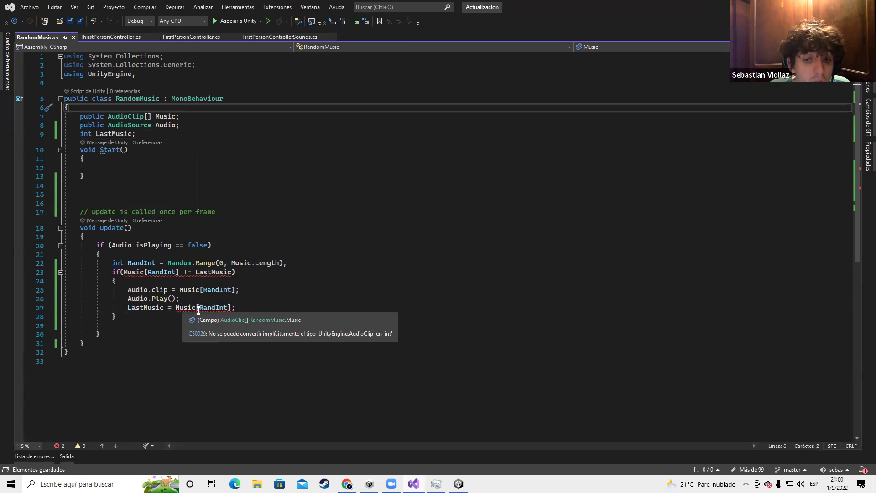
Change line 27 to 'LastMusic = RandInt;' and save the script
left_click(199, 308)
key("BackSpace")
key("BackSpace")
key("BackSpace")
key("BackSpace")
key("BackSpace")
key("BackSpace")
key("ctrl+Right")
key("Delete")
left_click(234, 291)
key("BackSpace")
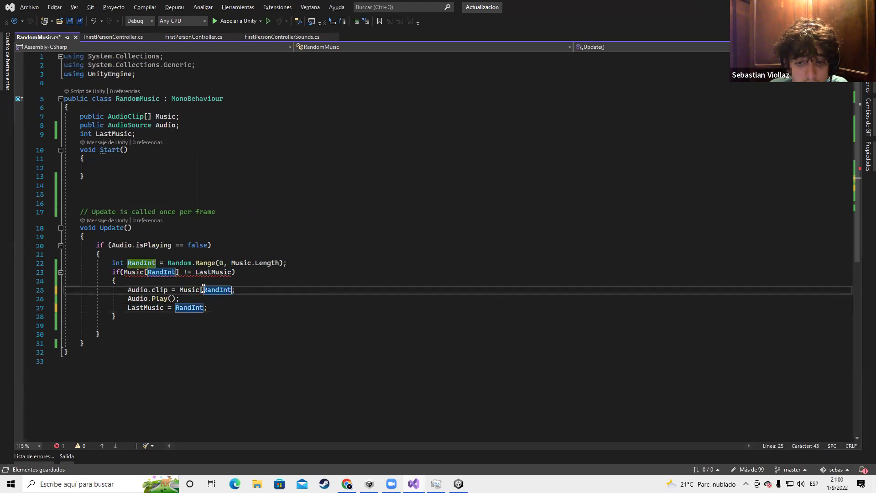
key("BackSpace")
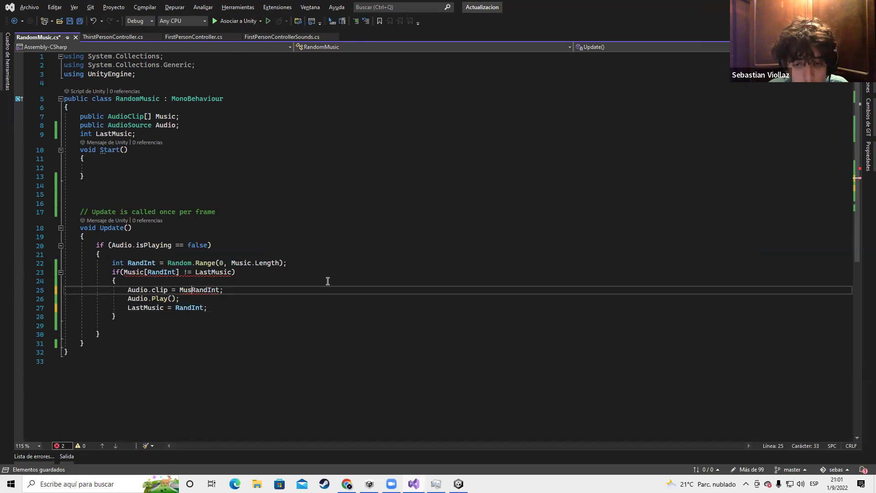
key("ctrl+z")
key("ctrl+z")
key("ctrl+s")
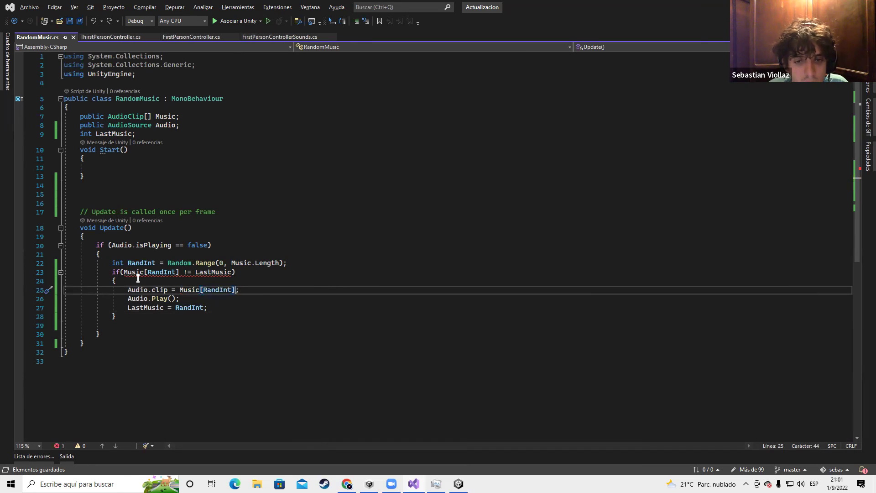
Simplify the line 23 comparison to 'if(RandInt != LastMusic)' by removing Music[ and the stray bracket
mouse_move(160, 272)
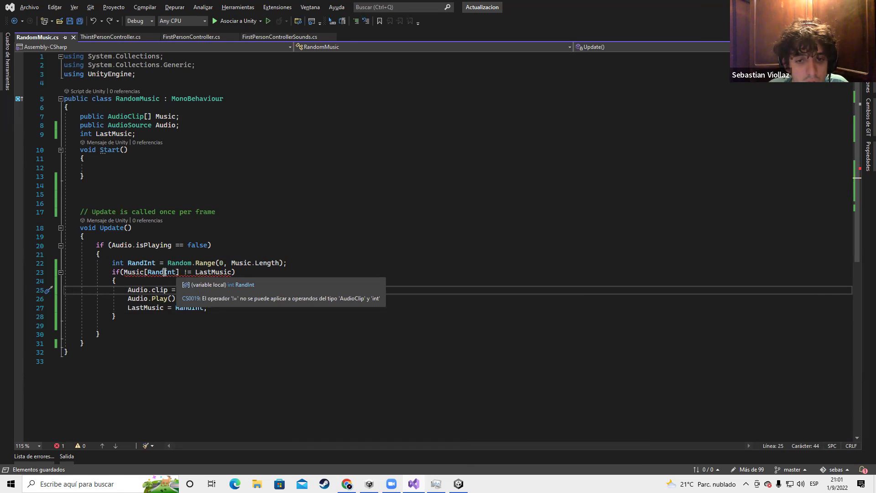
left_click(148, 272)
key("BackSpace")
key("BackSpace")
key("BackSpace")
key("BackSpace")
key("BackSpace")
key("BackSpace")
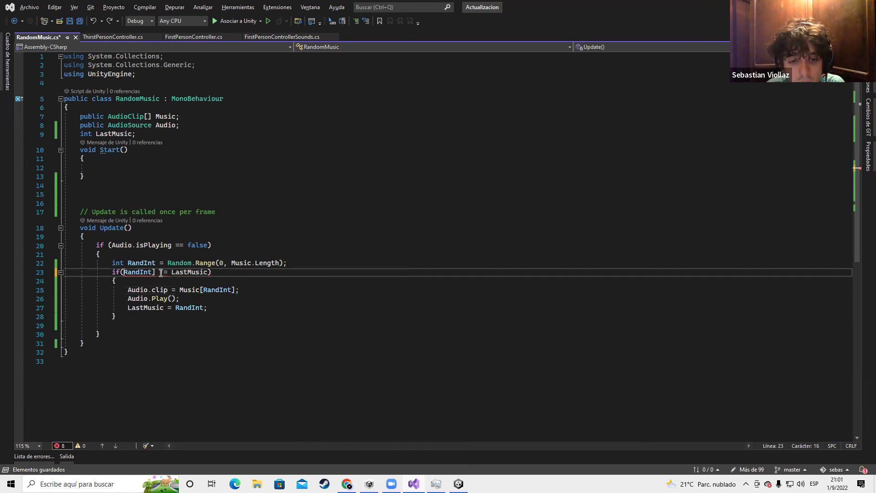
left_click(157, 273)
key("BackSpace")
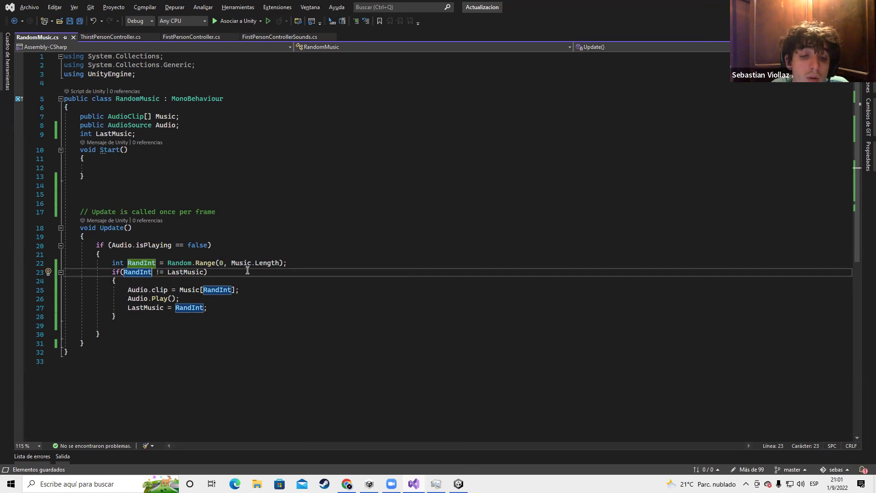
Walk through Update by highlighting the RandInt declaration, the if block and the isPlaying block
left_click_drag(117, 264, 294, 251)
left_click(113, 264)
left_click_drag(112, 264, 293, 265)
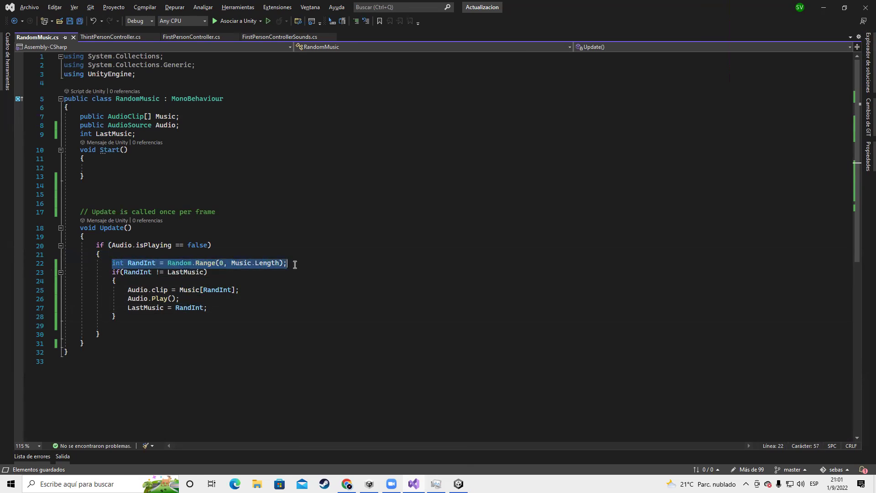
left_click(211, 272)
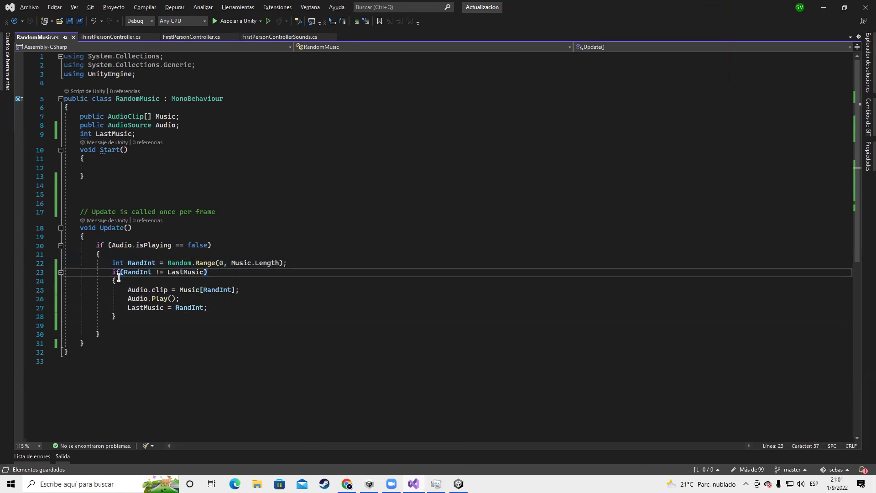
left_click_drag(113, 272, 181, 316)
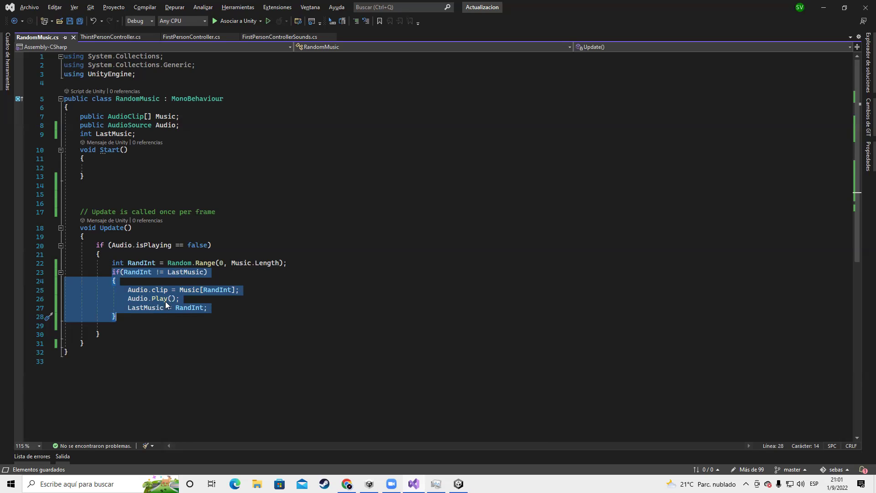
left_click(133, 326)
left_click_drag(105, 334, 155, 325)
left_click(112, 325)
left_click(104, 334)
left_click_drag(104, 334, 160, 306)
Trace LastMusic's int declaration, comparison and assignment, then add a blank line after the RandInt line
left_click(146, 309)
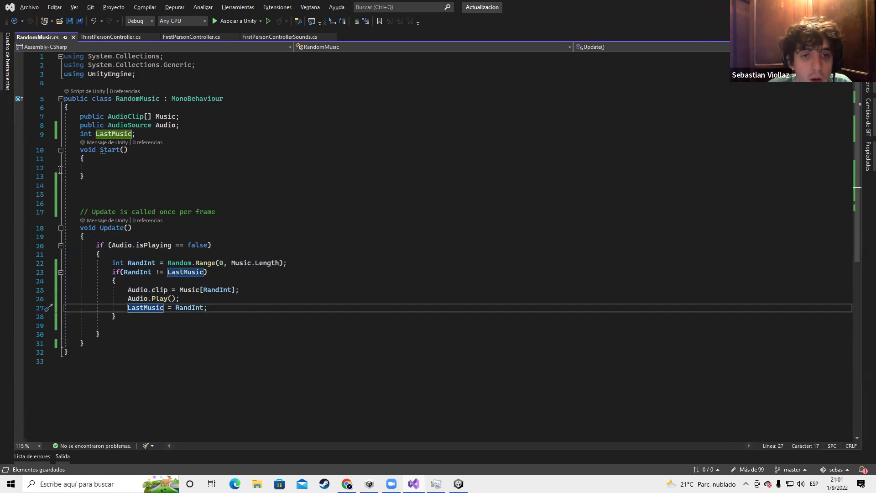
left_click(91, 133)
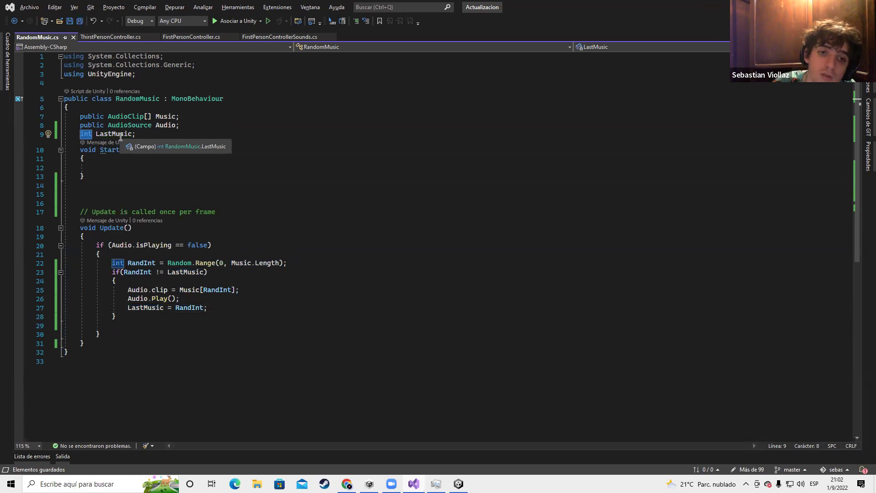
left_click_drag(77, 134, 156, 135)
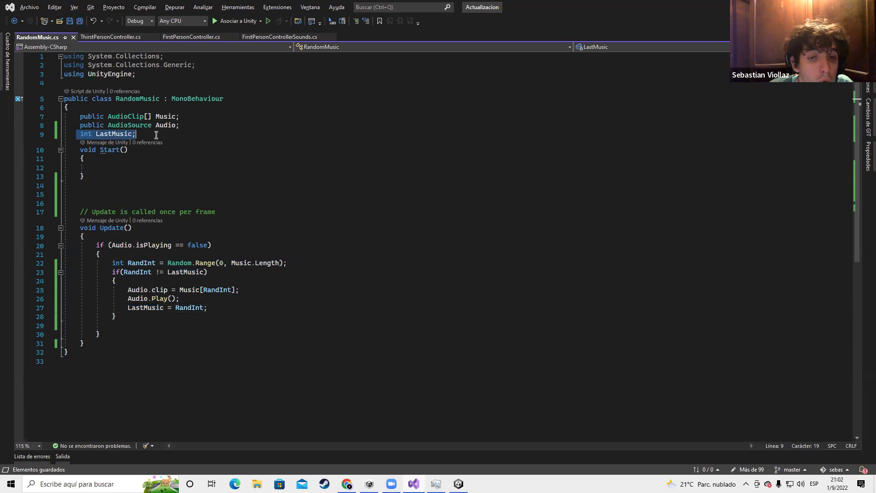
left_click_drag(111, 266, 297, 262)
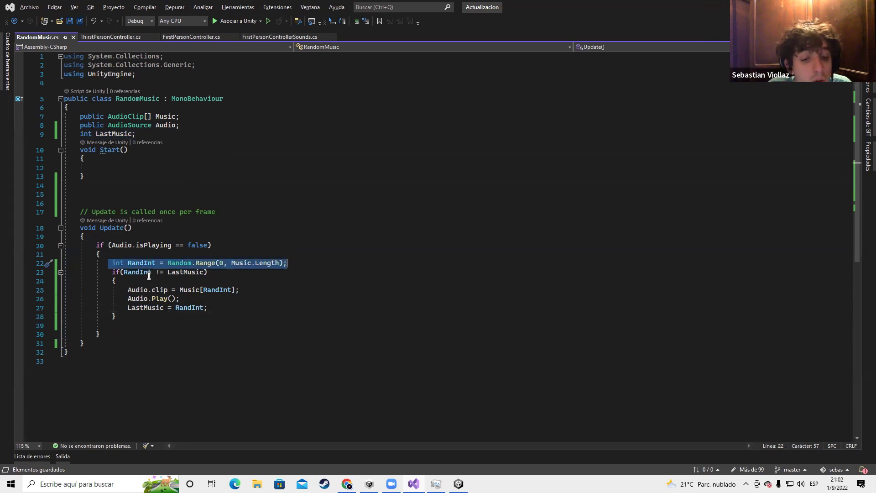
left_click(111, 264)
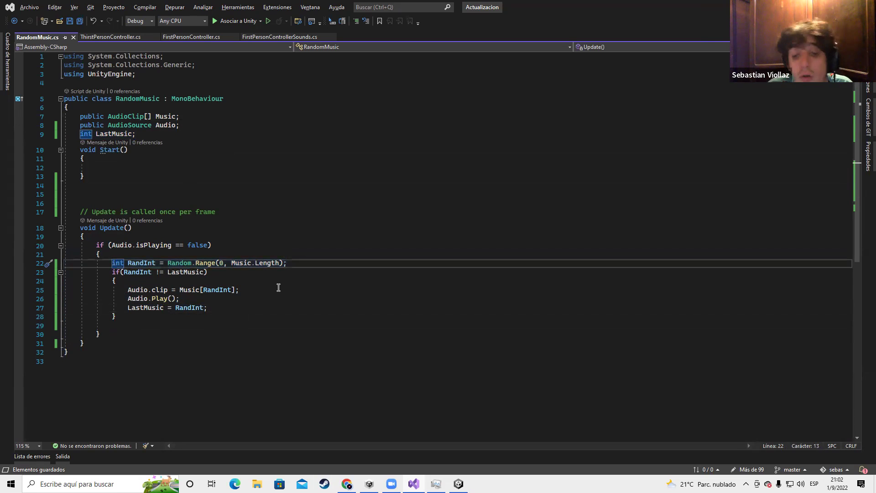
left_click_drag(113, 264, 332, 270)
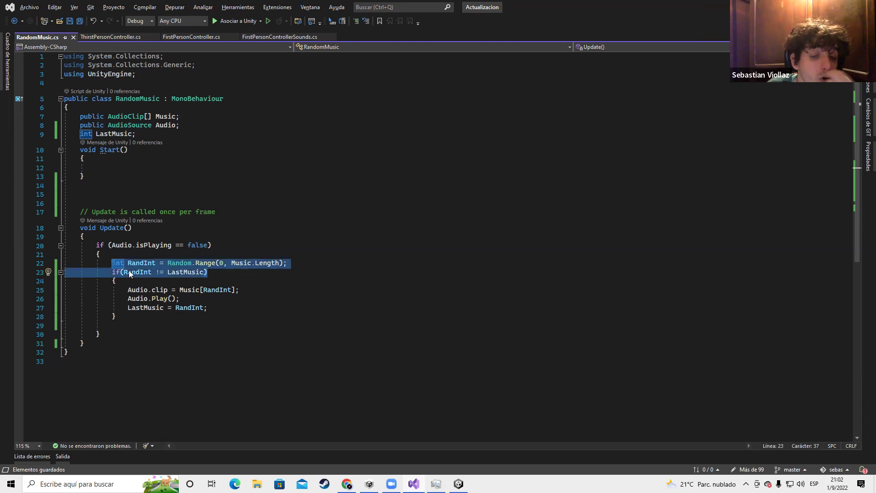
left_click_drag(125, 311, 228, 308)
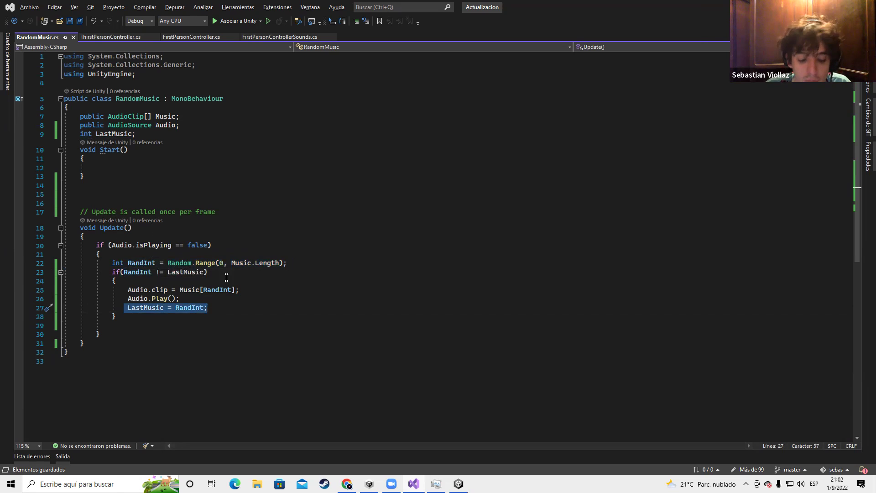
left_click(310, 263)
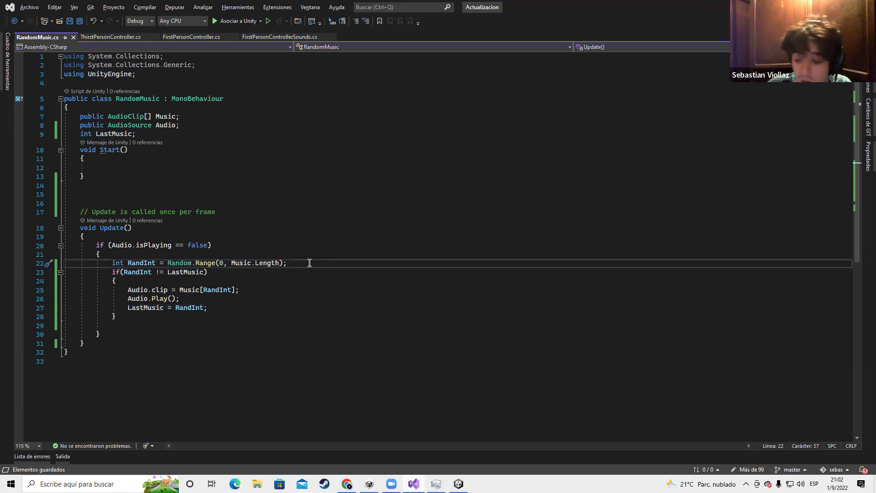
key("Return")
Tidy the new blank line after line 22 and highlight RandInt to see its uses
left_click(114, 280)
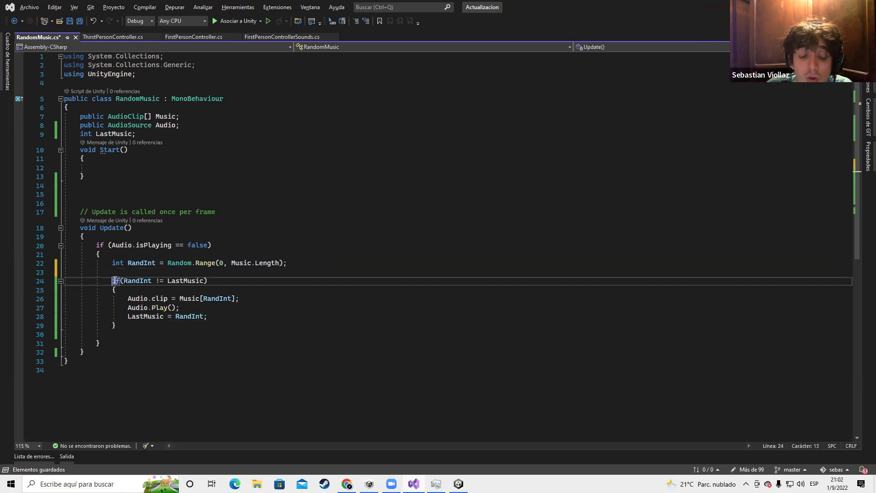
left_click(132, 271)
key("BackSpace")
key("BackSpace")
key("BackSpace")
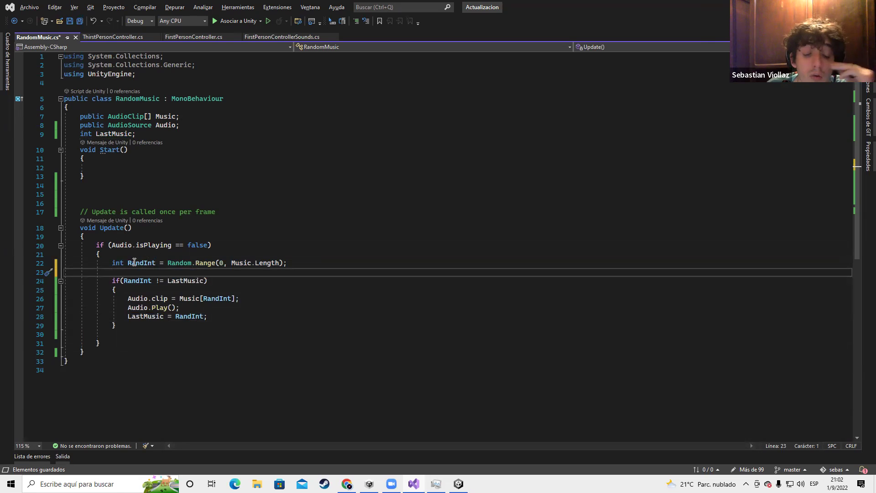
left_click_drag(110, 263, 164, 263)
double_click(139, 263)
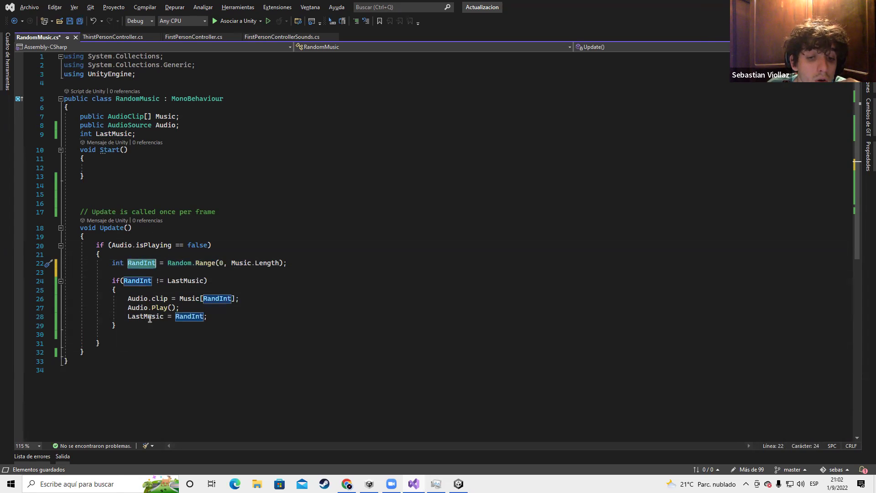
Rename LastMusic toward LastNumber on line 28 and in the line 9 declaration
left_click(163, 318)
key("BackSpace")
key("BackSpace")
key("BackSpace")
key("BackSpace")
key("BackSpace")
type("Numer")
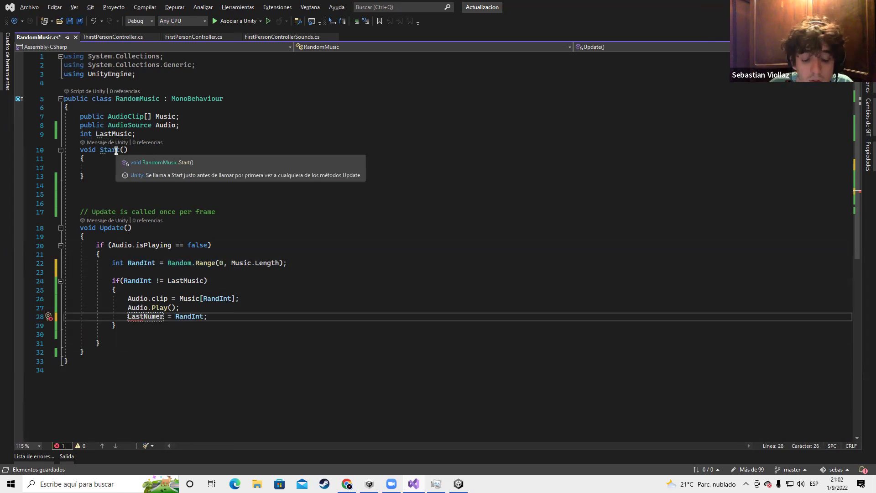
type("b")
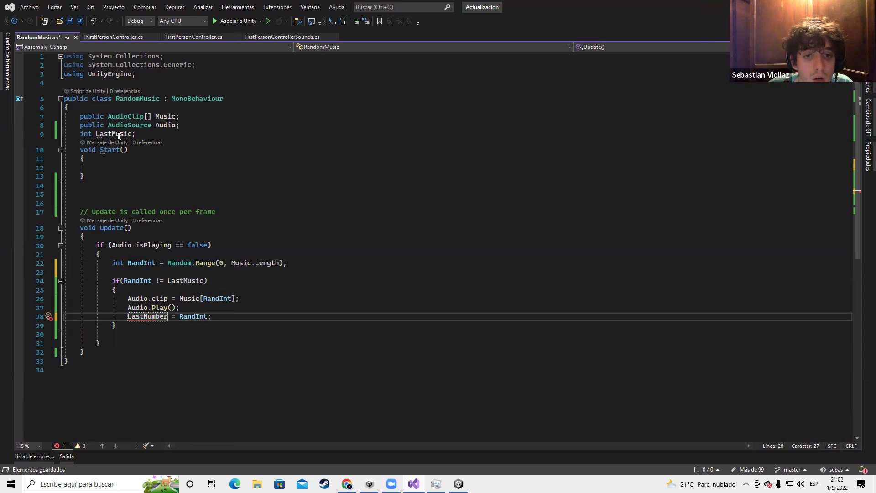
left_click(131, 136)
key("BackSpace")
key("BackSpace")
key("BackSpace")
key("BackSpace")
key("BackSpace")
type("Numer")
key("Up")
key("End")
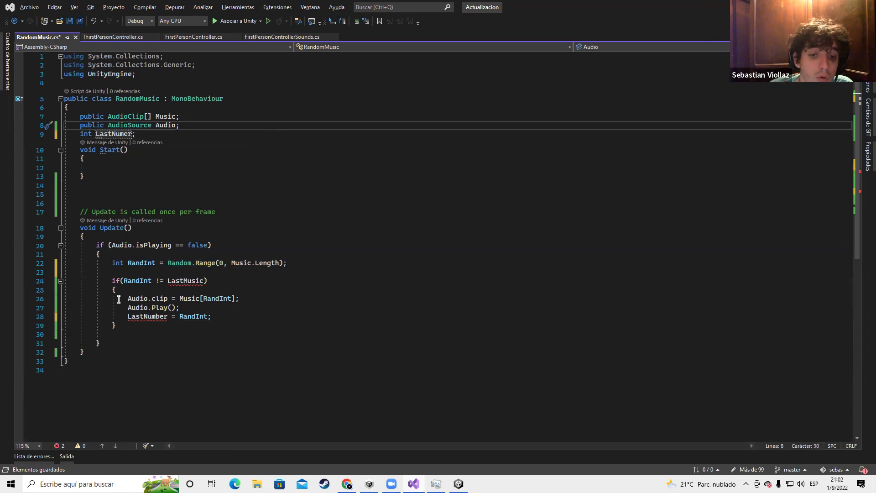
Rename LastMusic on line 24 with the correct capitalisation and save the script
left_click(200, 281)
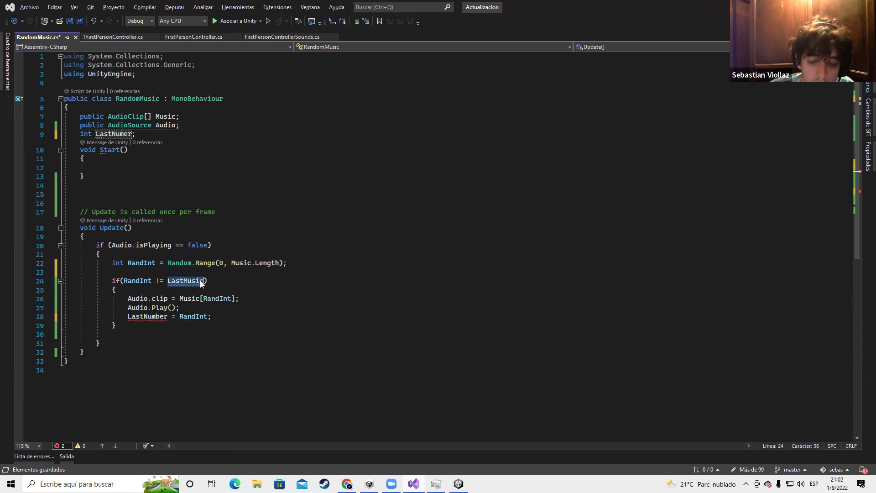
key("BackSpace")
key("BackSpace")
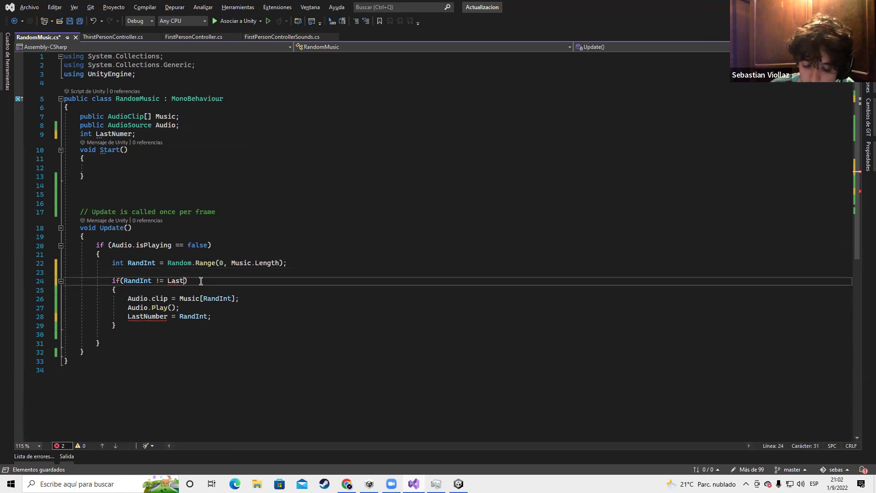
type("nUM")
key("BackSpace")
key("BackSpace")
key("BackSpace")
key("BackSpace")
key("BackSpace")
type("nUMER")
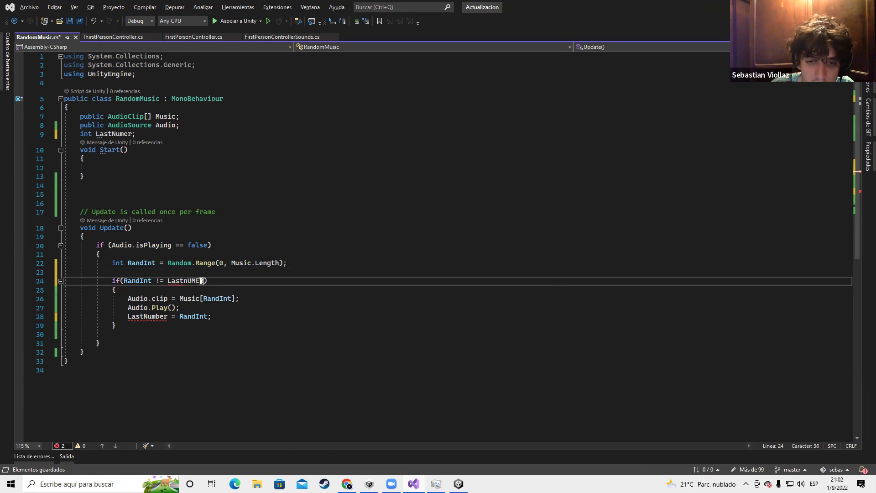
key("BackSpace")
key("BackSpace")
key("BackSpace")
type("Numer")
key("ctrl+s")
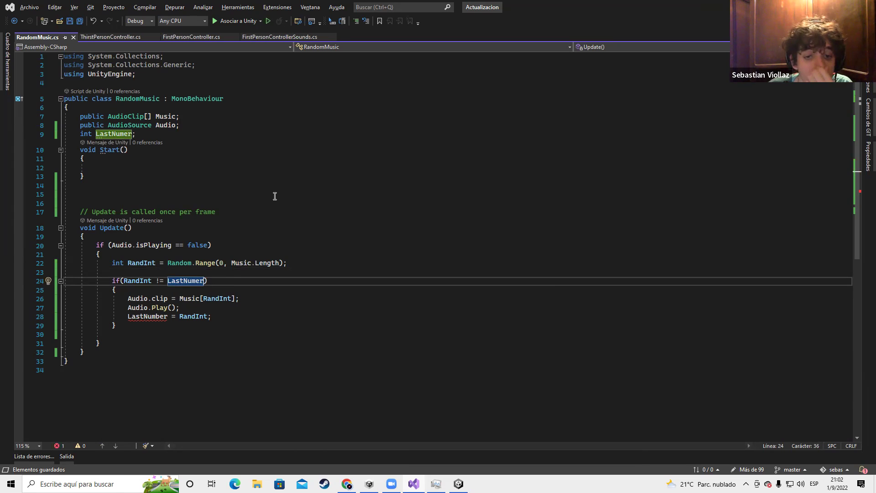
Fix the LastNumer typo to LastNumber in the line 9 declaration and on line 24
left_click(120, 133)
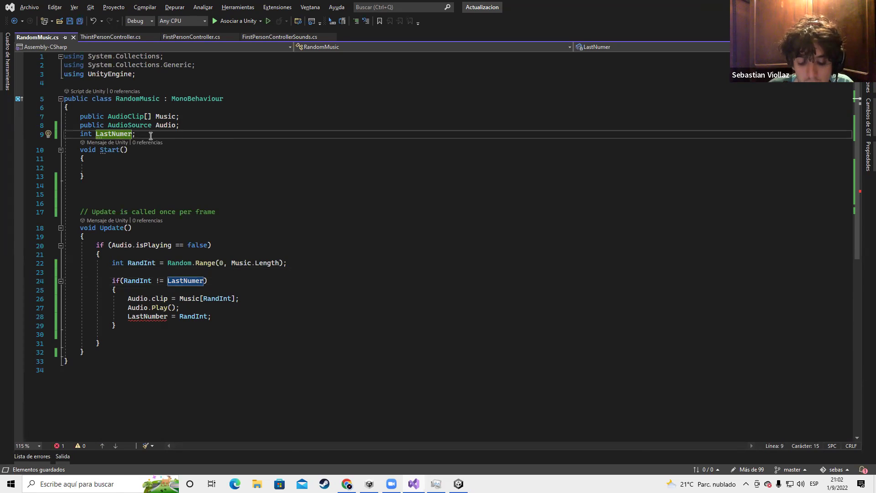
key("Right")
key("Right")
type("b")
left_click(196, 281)
type("b")
left_click(313, 342)
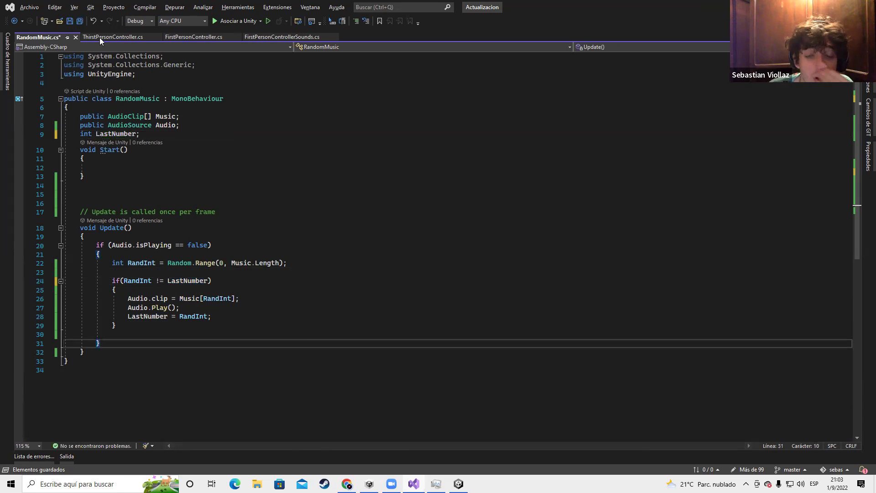
Check the RandInt and LastNumber references, save RandomMusic.cs, and switch back to Unity
left_click_drag(115, 263, 299, 263)
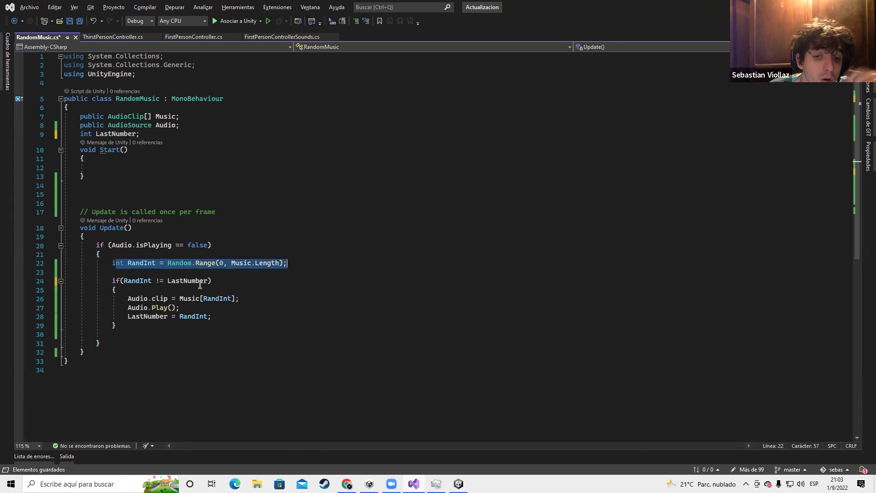
left_click(128, 281)
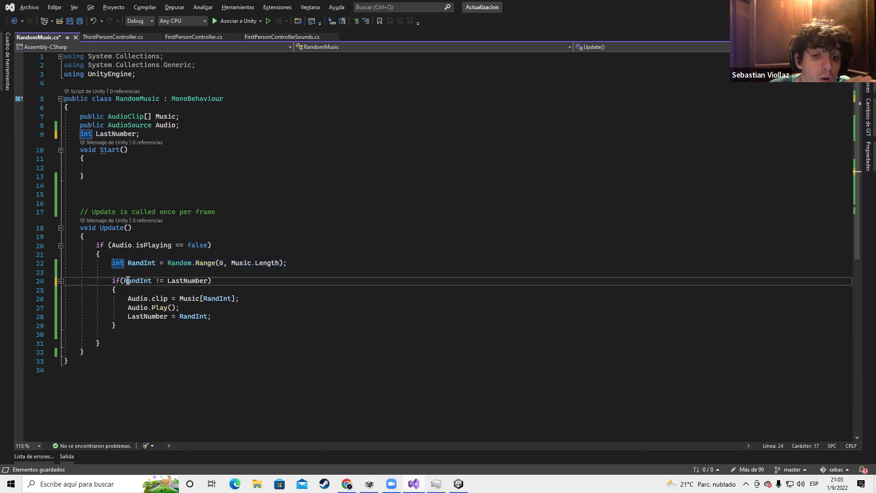
double_click(195, 281)
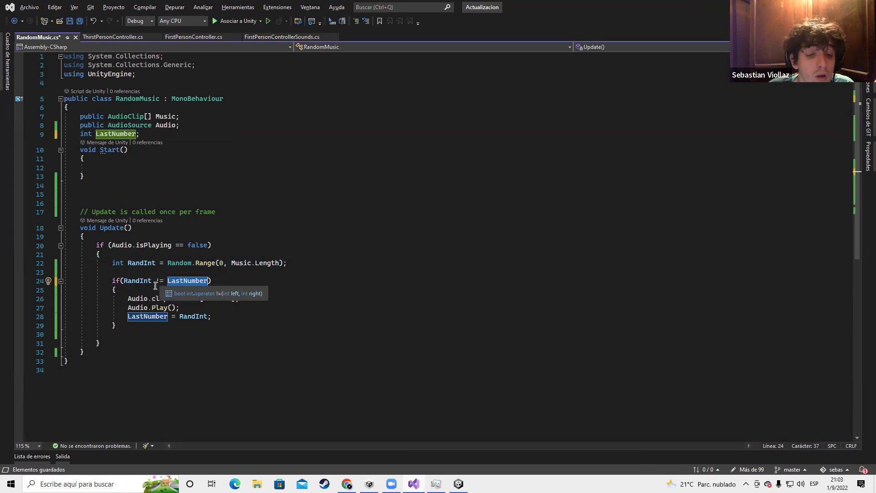
left_click_drag(109, 264, 309, 268)
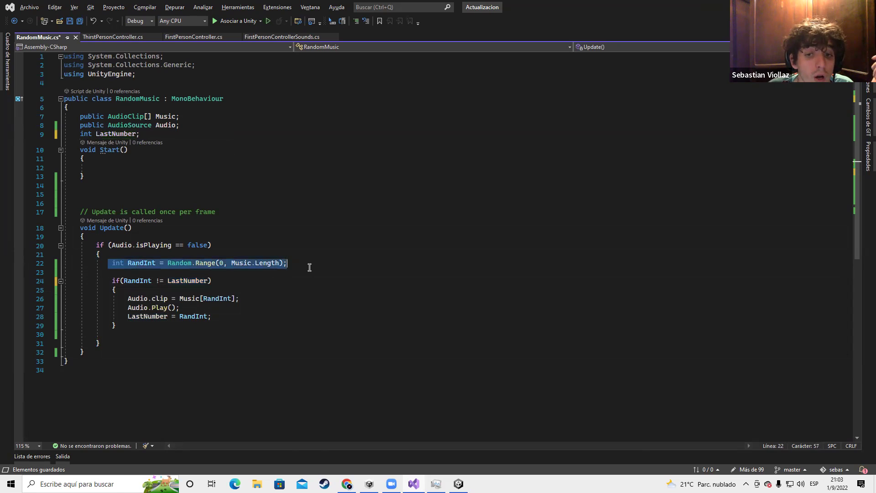
left_click_drag(127, 299, 249, 301)
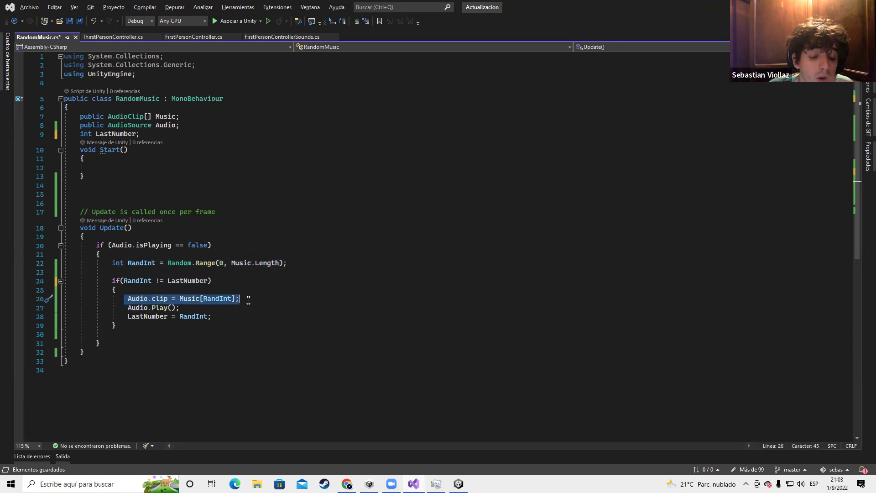
double_click(216, 299)
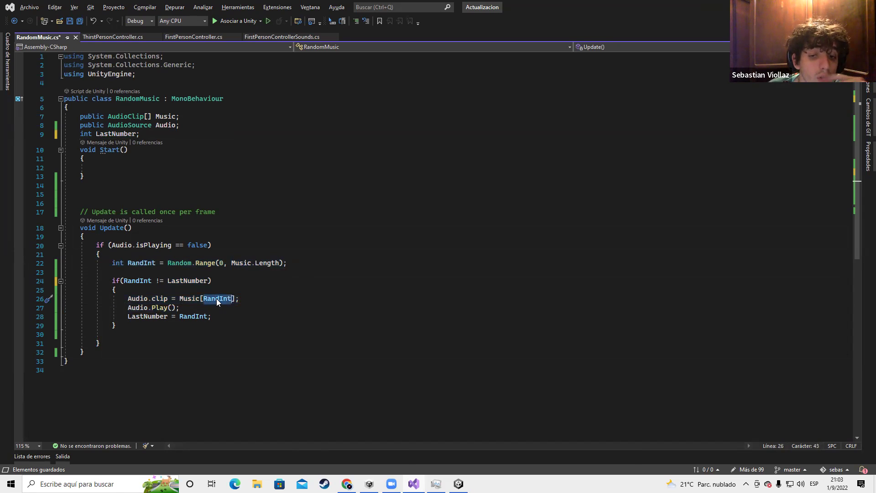
double_click(145, 317)
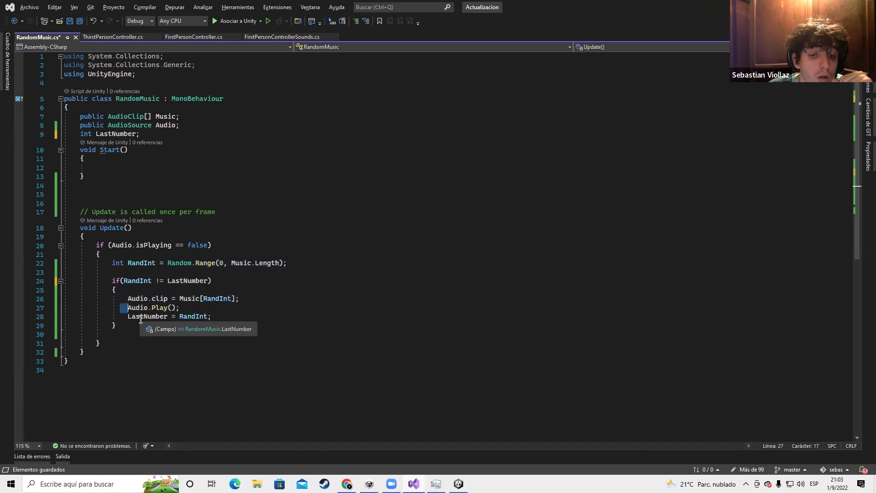
key("ctrl+s")
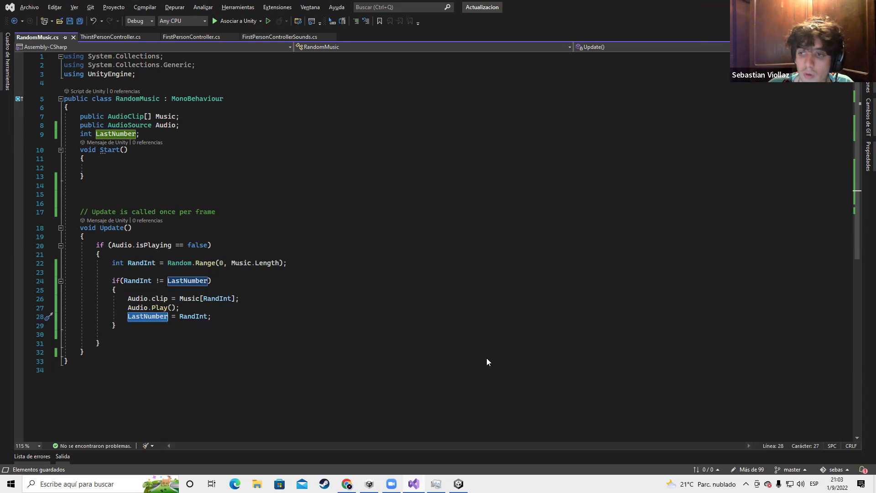
key("alt+Tab")
key("Tab")
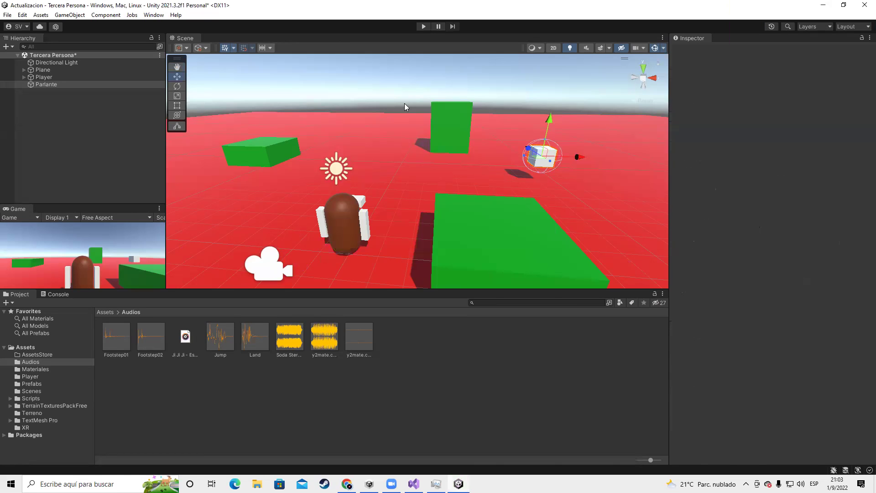
Delete the unwanted Ji Ji Ji concert mp3 from the Audios folder
scroll(464, 193, "down", 10)
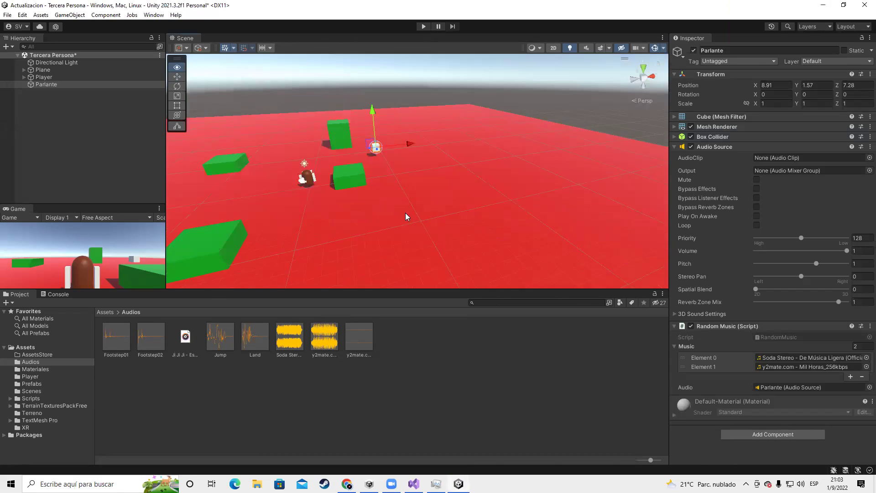
left_click(189, 330)
key("Delete")
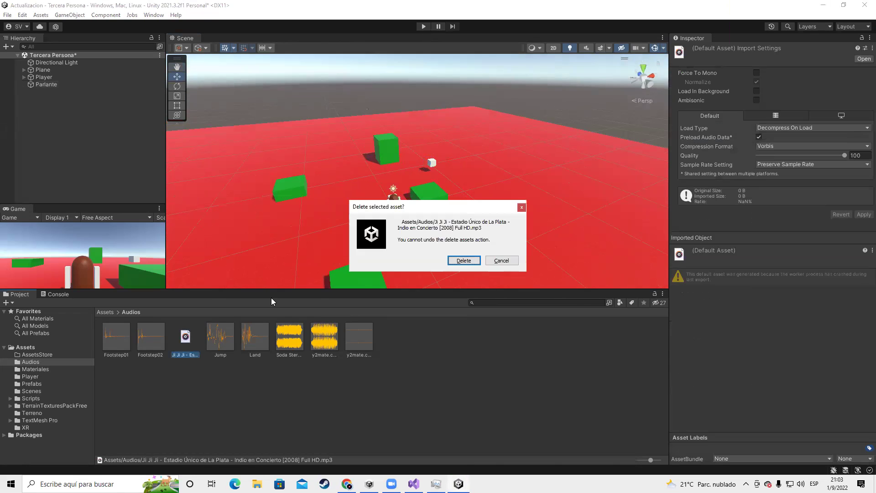
left_click(465, 261)
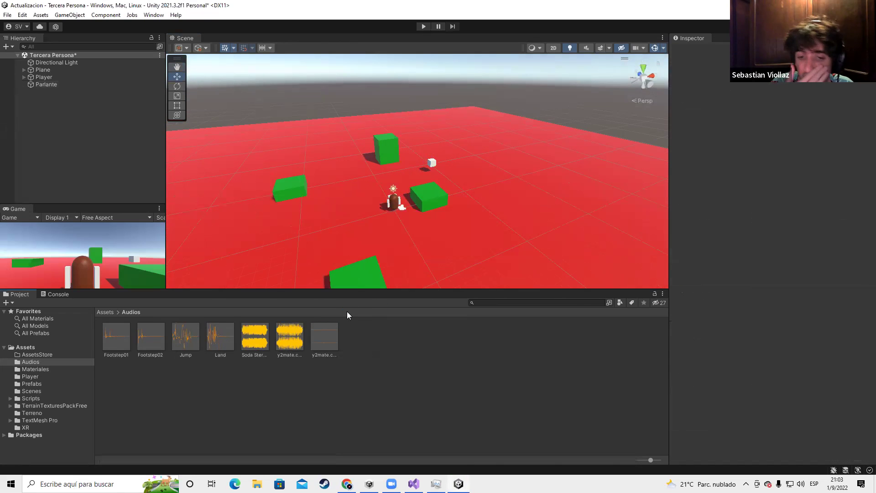
Show the Assets folder in File Explorer, minimize it, and select Parlante in the Hierarchy
key("alt+Tab")
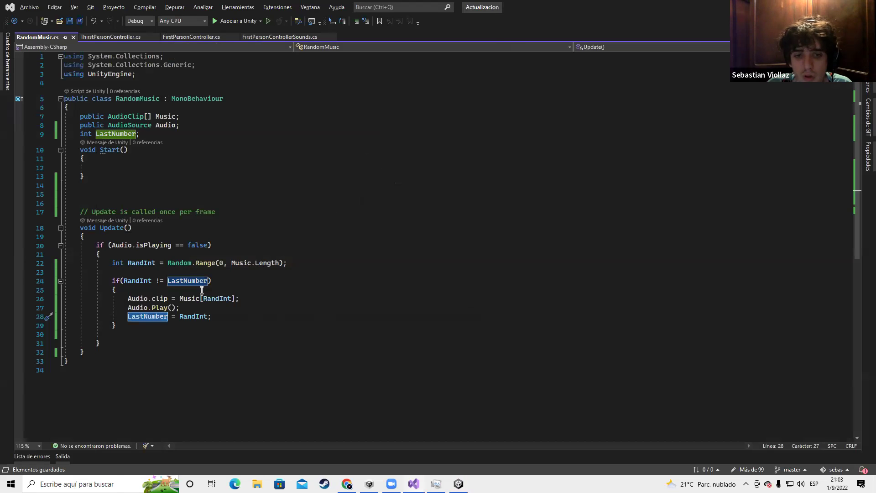
key("alt+Tab")
left_click(394, 210)
right_click(356, 137)
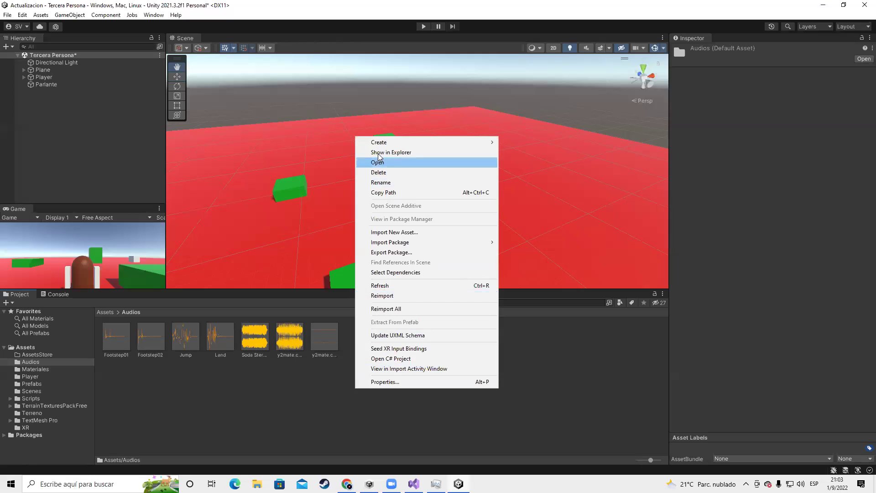
left_click(379, 154)
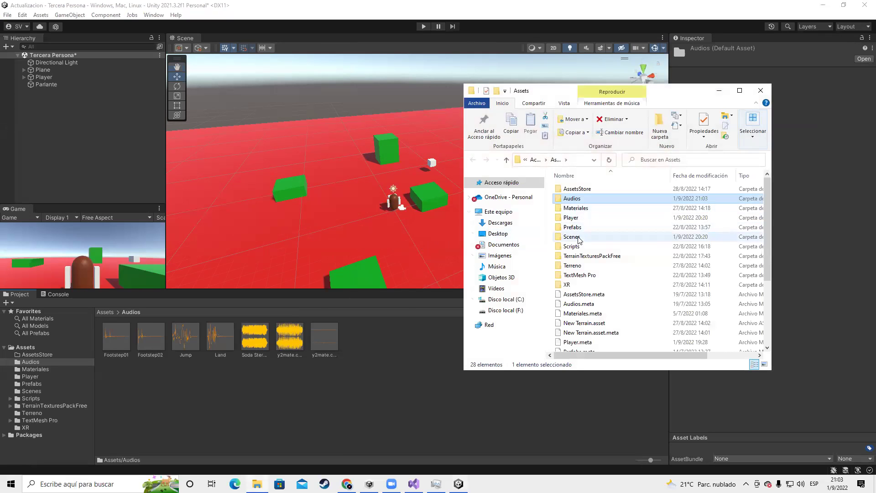
scroll(580, 256, "down", 4)
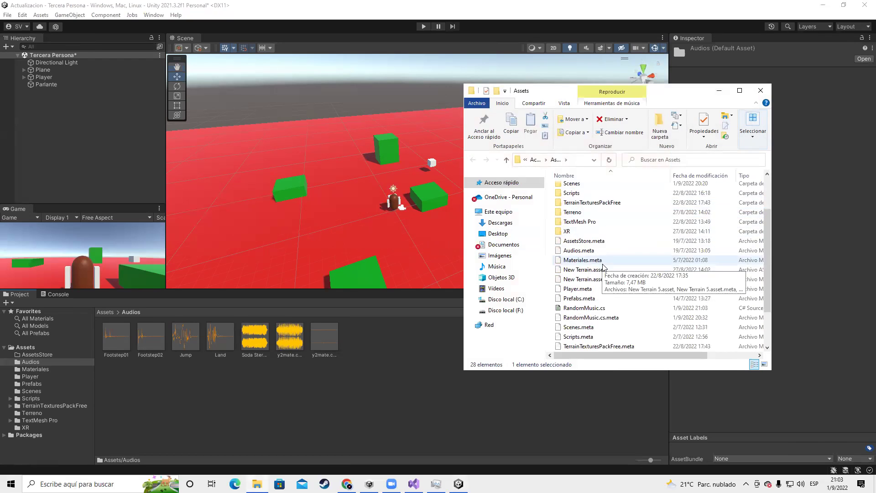
left_click(722, 91)
left_click(58, 86)
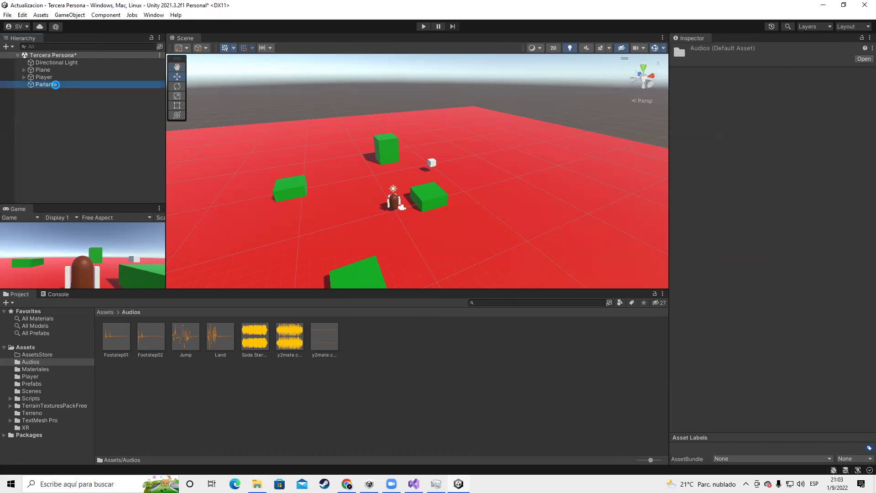
Frame Parlante and set its Audio Source Spatial Blend to 1 for fully 3D sound
key("f")
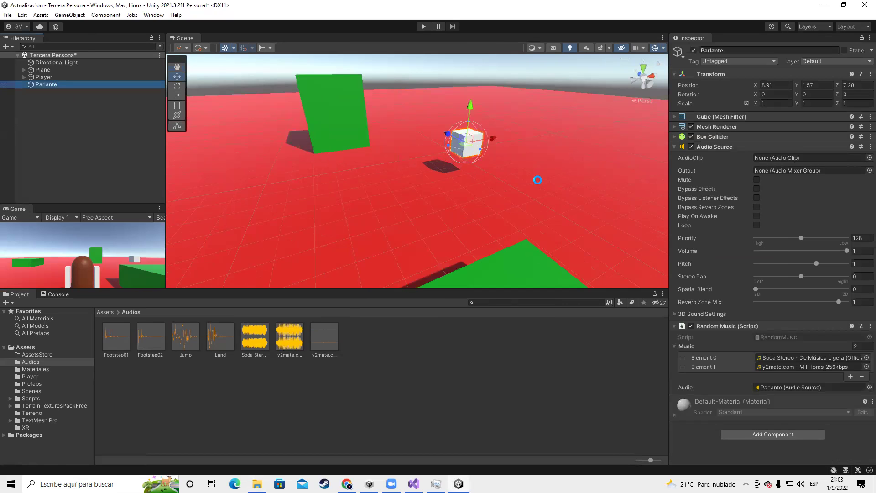
middle_click_drag(516, 186, 432, 219)
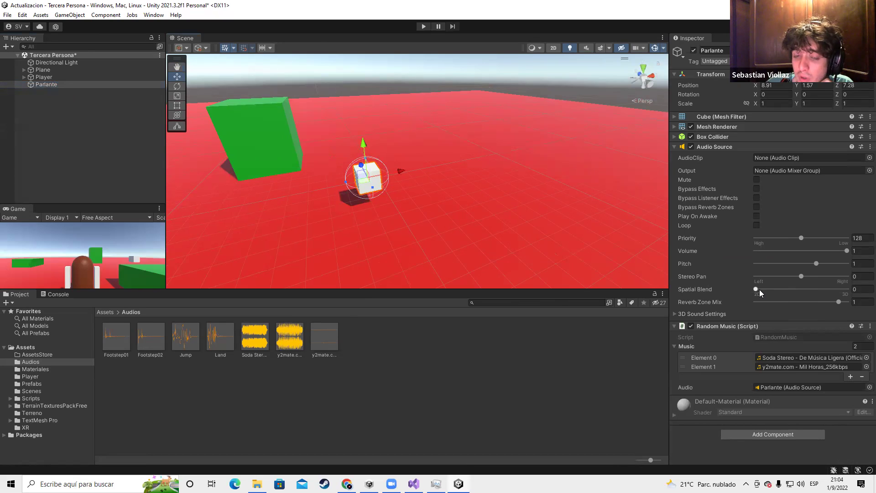
left_click_drag(758, 290, 864, 289)
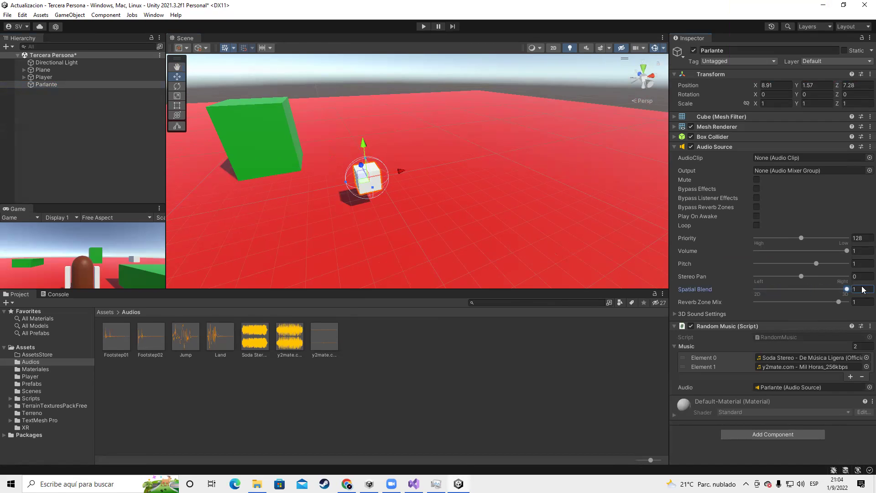
left_click_drag(421, 178, 569, 224, "alt")
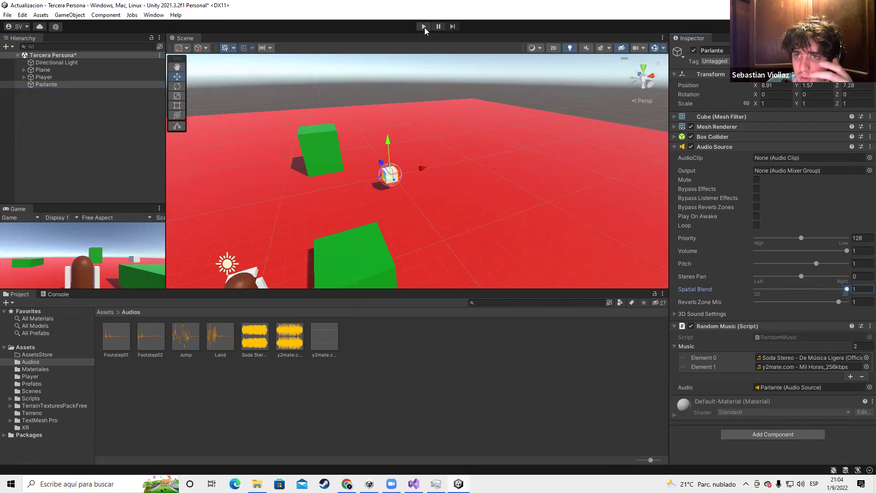
Play-test the scene, walking the player toward the green speaker cube, then stop
left_click(424, 26)
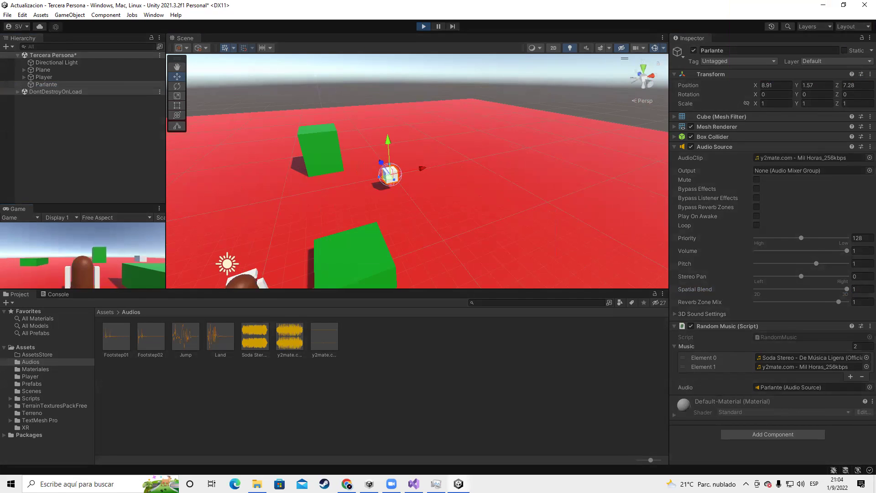
key("w")
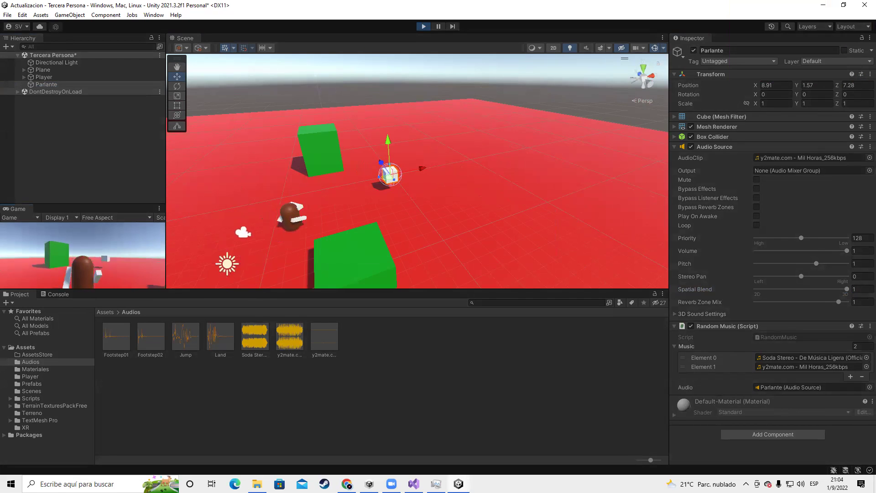
key("w")
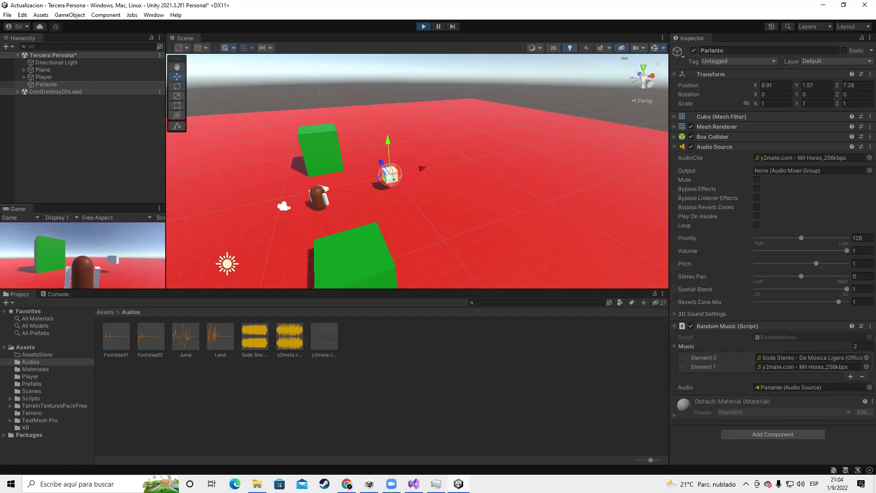
left_click(428, 28)
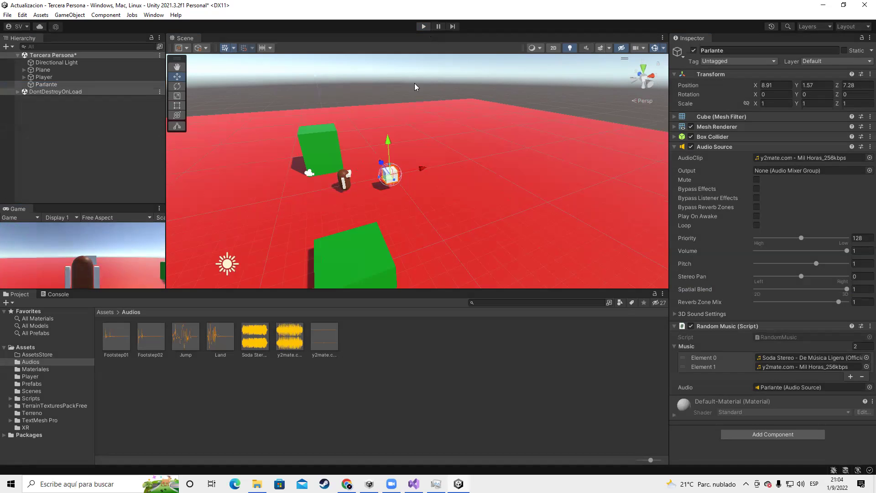
key("alt+Tab")
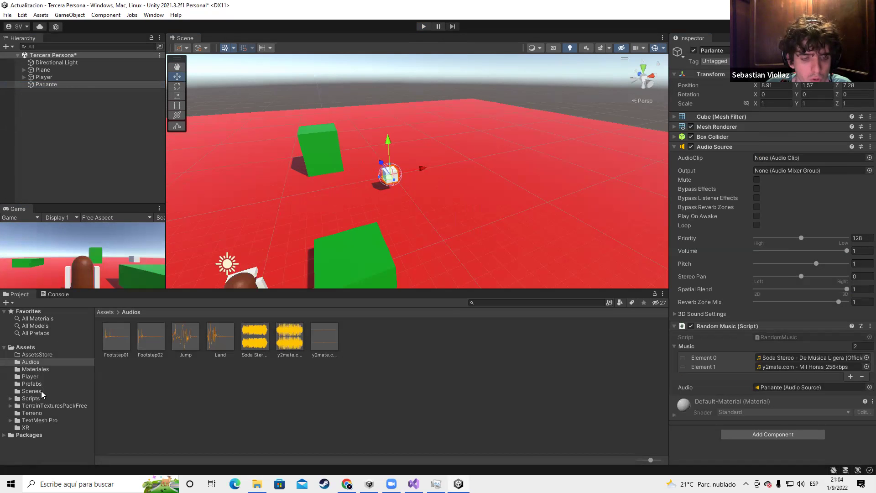
Return to the IITA course page and delete the ThirstPersonController item
key("alt+Tab")
key("alt+Tab")
left_click(228, 299)
left_click(165, 7)
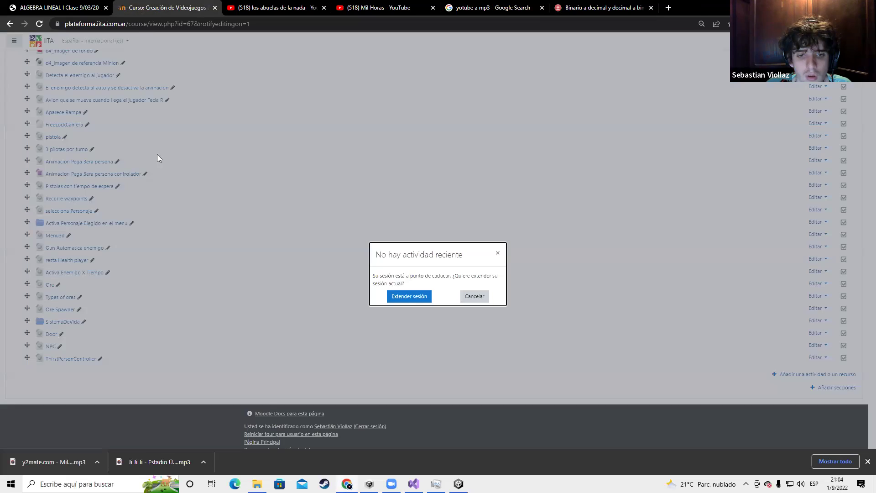
left_click(407, 296)
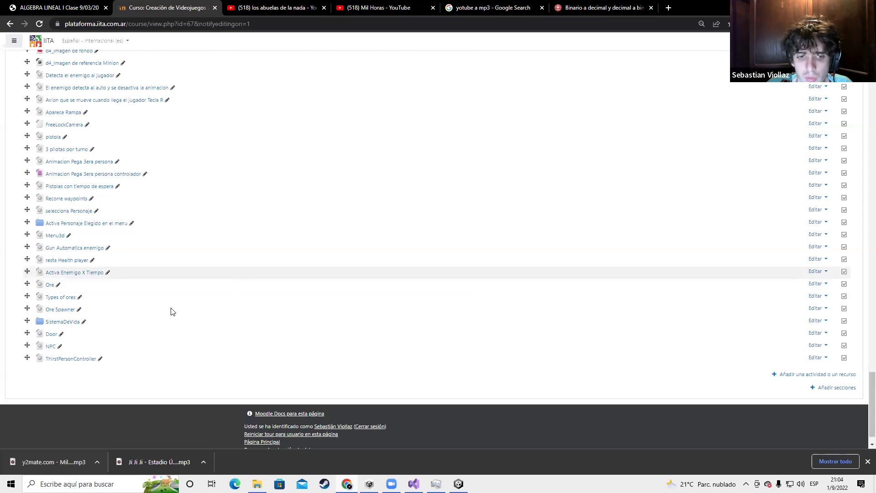
left_click(818, 358)
left_click(783, 388)
left_click(408, 283)
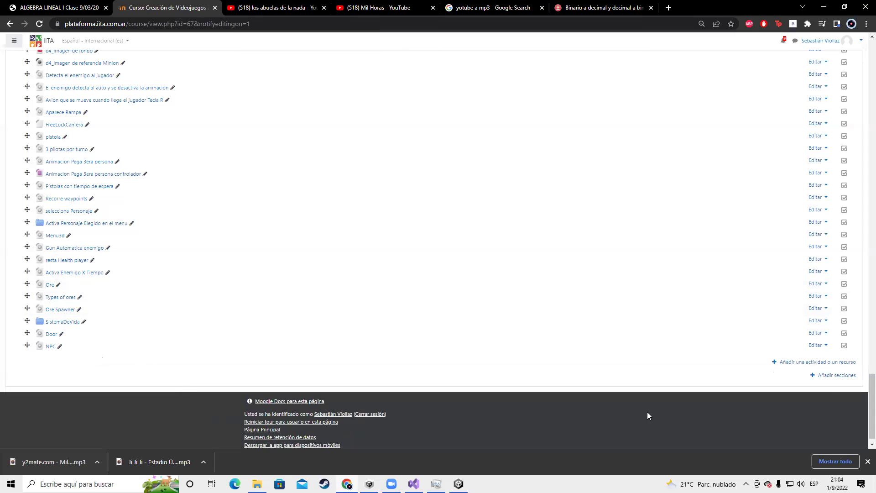
Add a new Carpeta (folder) resource, start naming it, then return to Unity
left_click(803, 362)
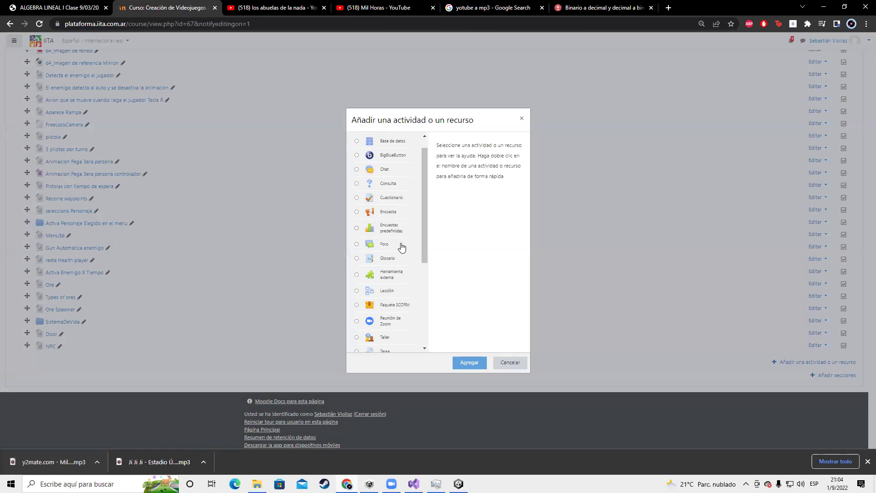
scroll(363, 323, "down", 3)
left_click(357, 271)
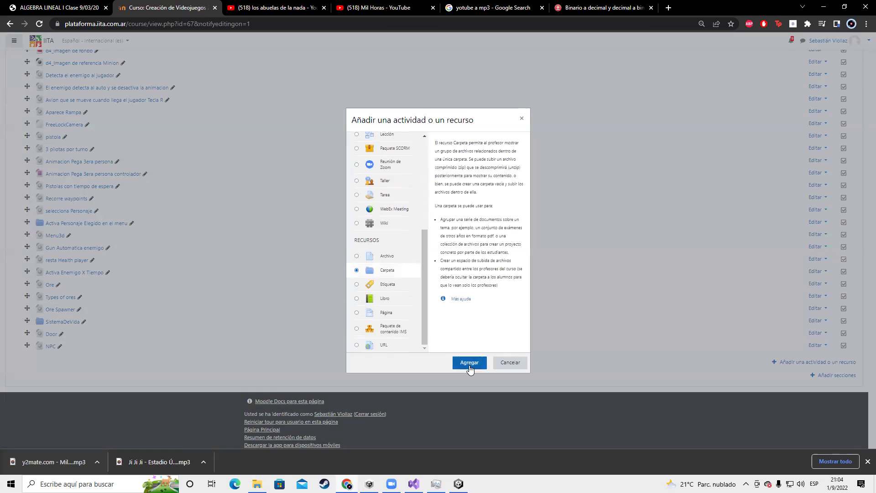
left_click(470, 363)
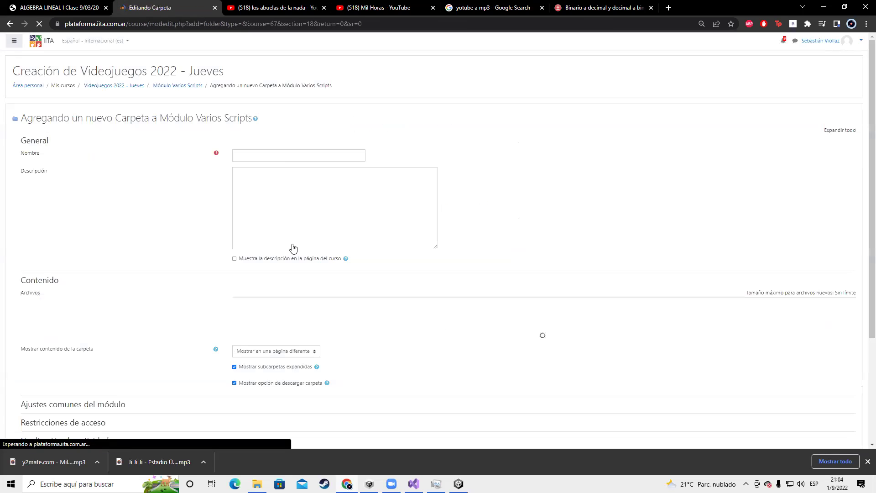
left_click(276, 160)
key("alt+Tab")
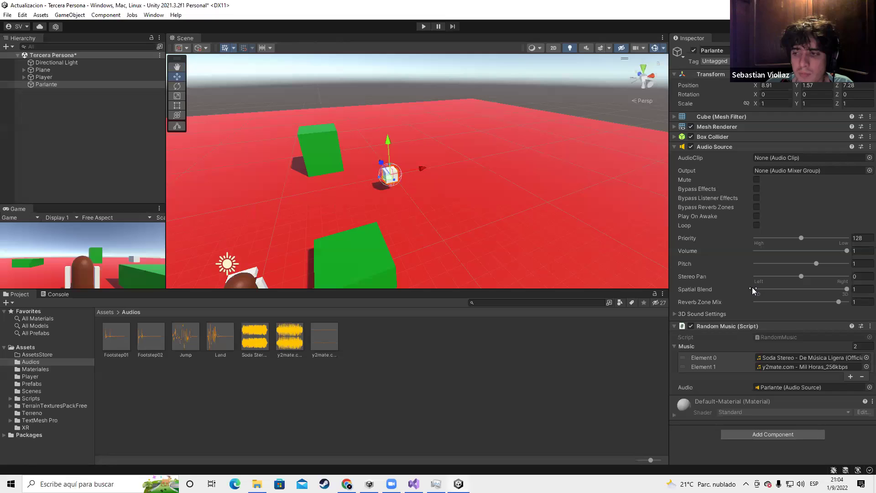
Select the Player object and orbit the Scene view around the level
left_click(44, 76)
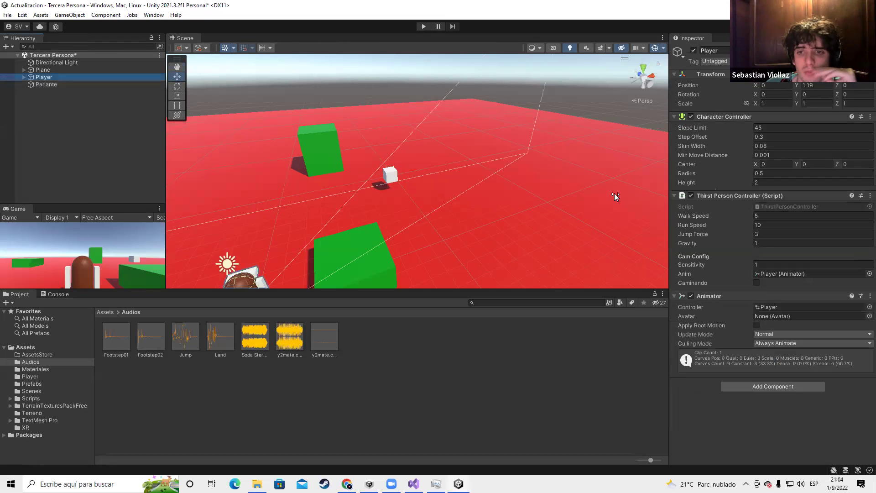
right_click_drag(624, 193, 548, 237)
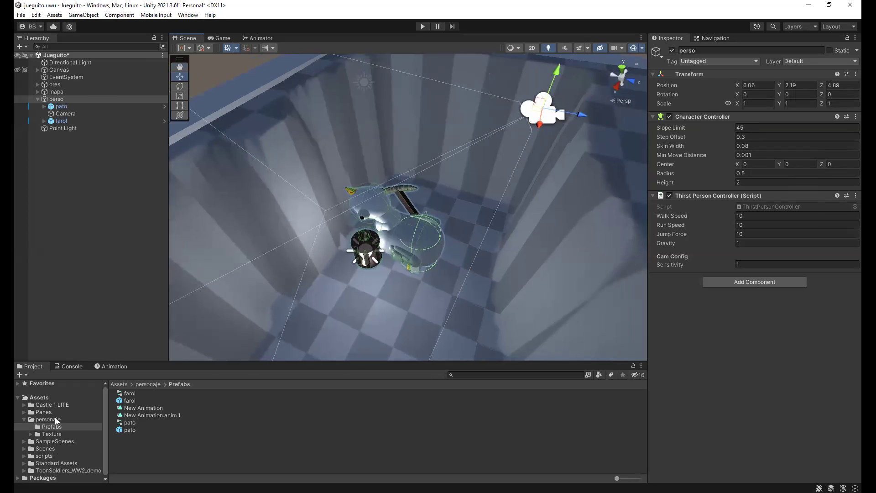
Save the current scene, open the arreglamiento scene, and play-test it
left_click(52, 449)
left_click(149, 401)
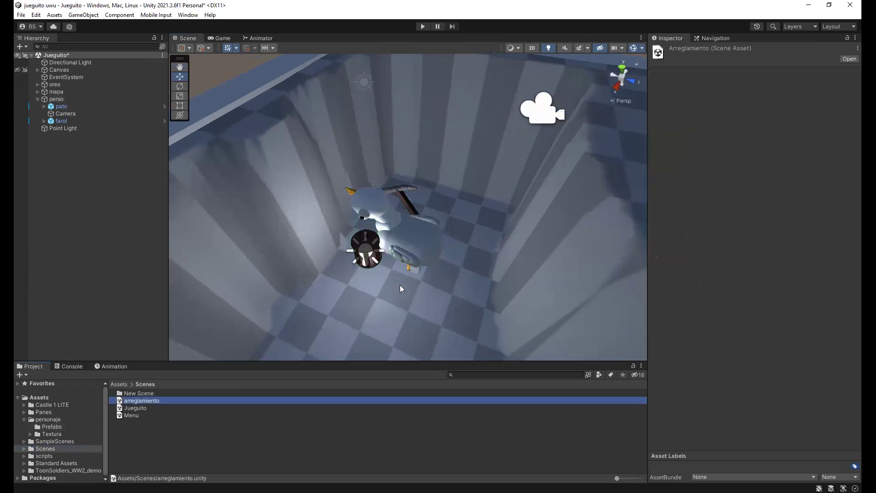
left_click(416, 271)
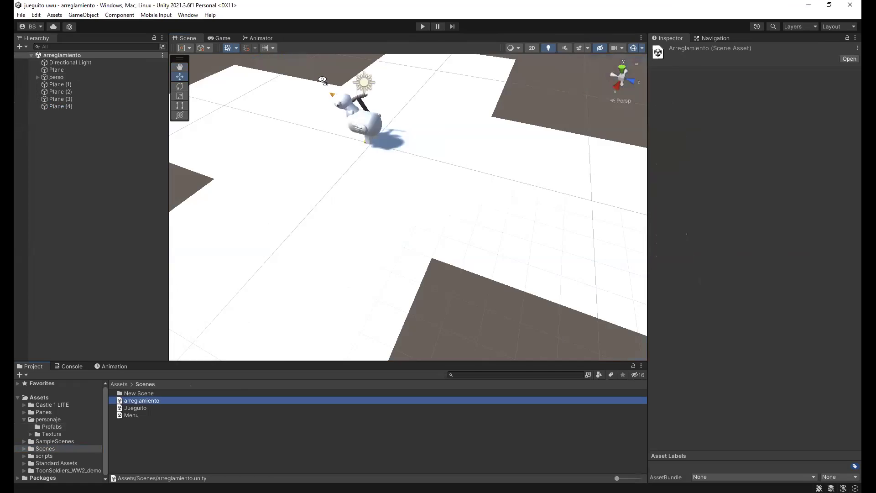
right_click_drag(420, 262, 418, 23)
left_click(420, 25)
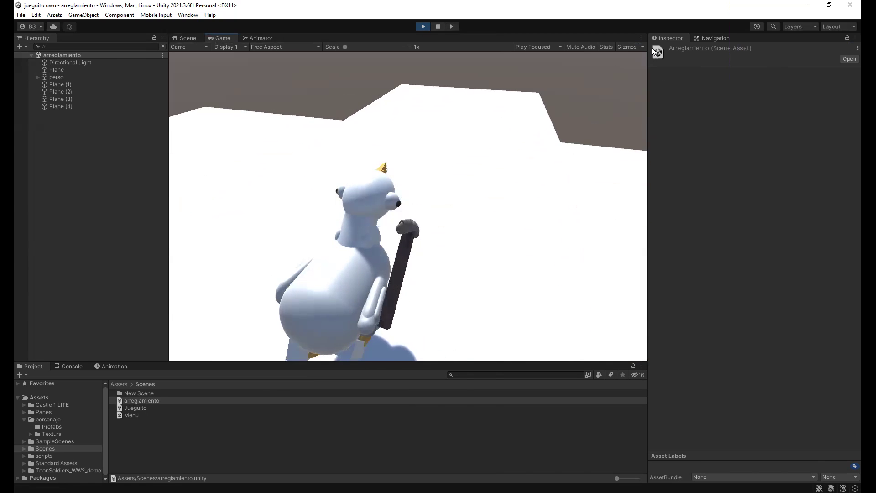
left_click(421, 26)
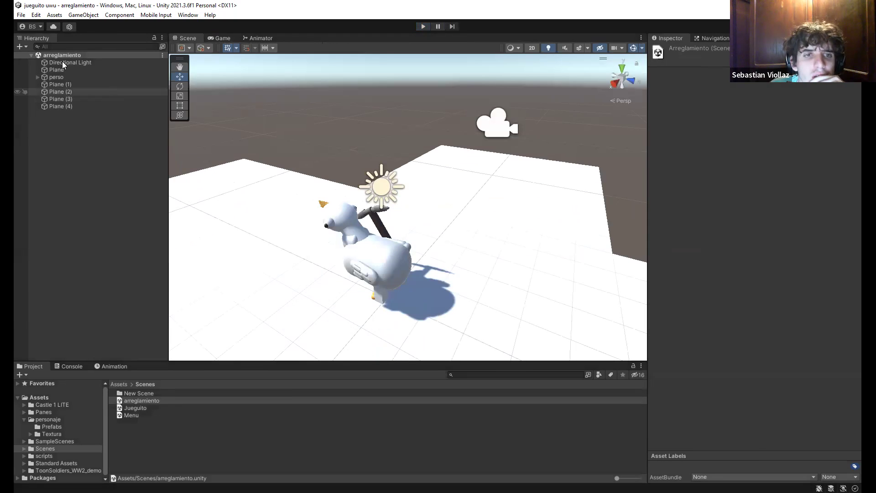
Inspect perso's pato Animator and child Camera, then open personaje's Prefabs folder
left_click(56, 77)
right_click_drag(516, 207, 439, 252)
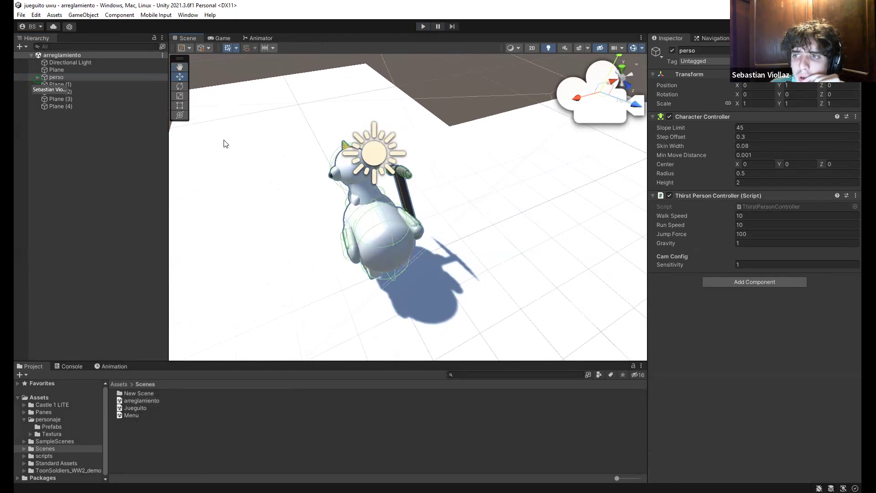
left_click(37, 77)
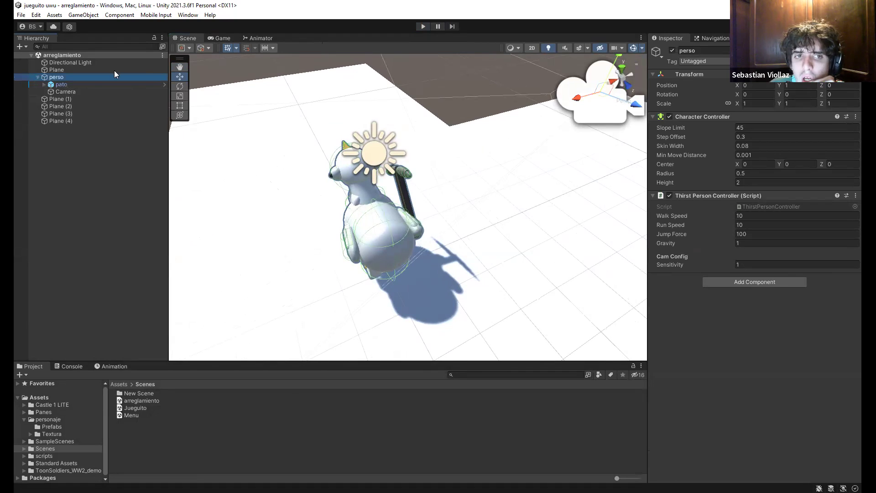
left_click(94, 84)
left_click(74, 91)
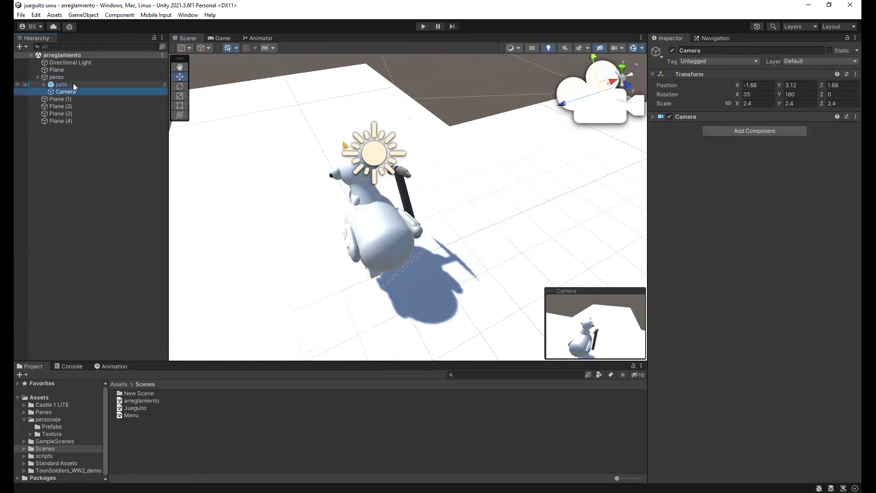
left_click(73, 84)
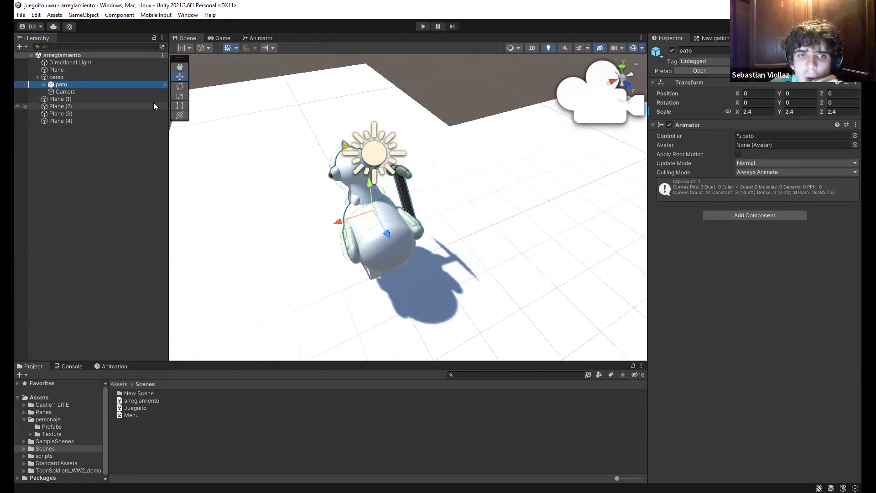
left_click(85, 92)
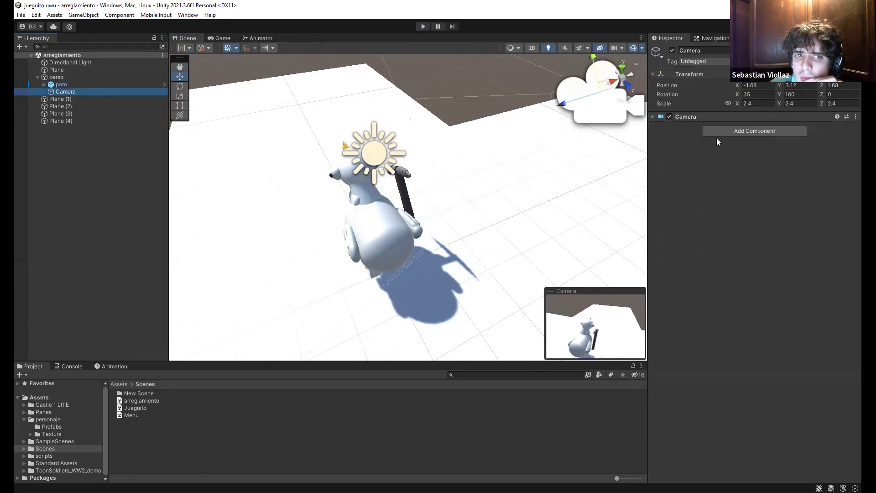
left_click(653, 117)
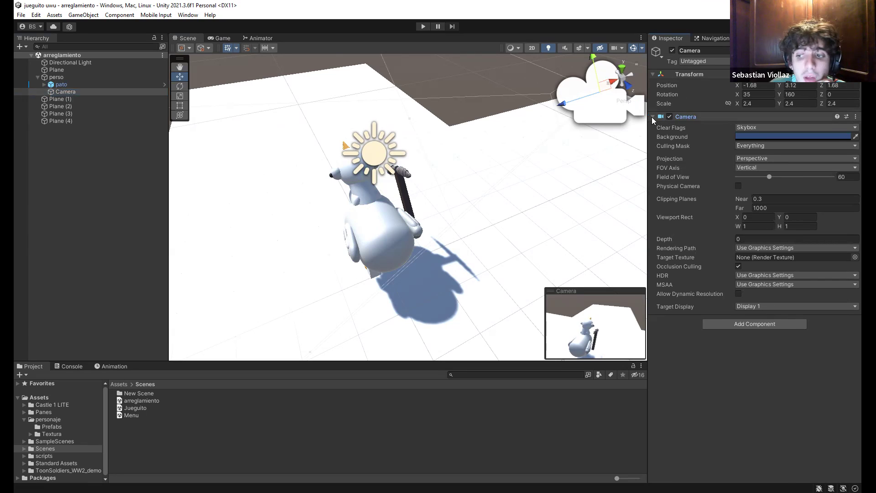
double_click(62, 85)
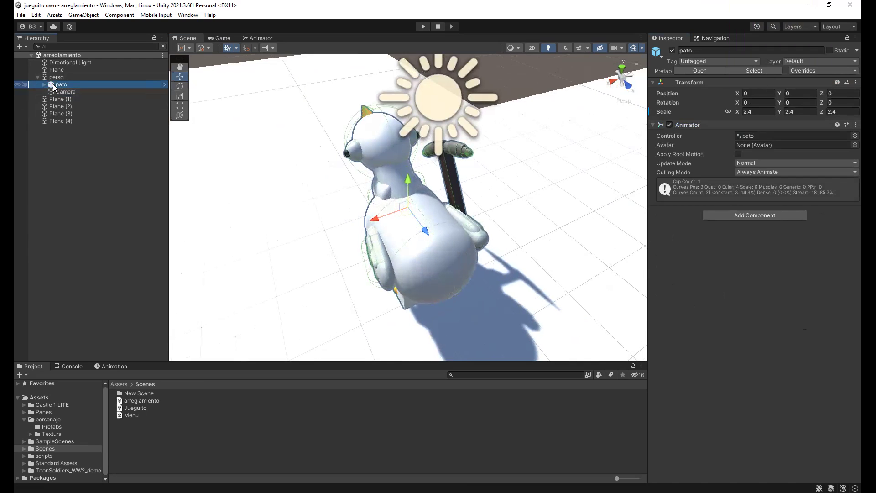
left_click(53, 424)
Open the pato prefab and set its root Transform Position to 0, 0, 0
double_click(133, 430)
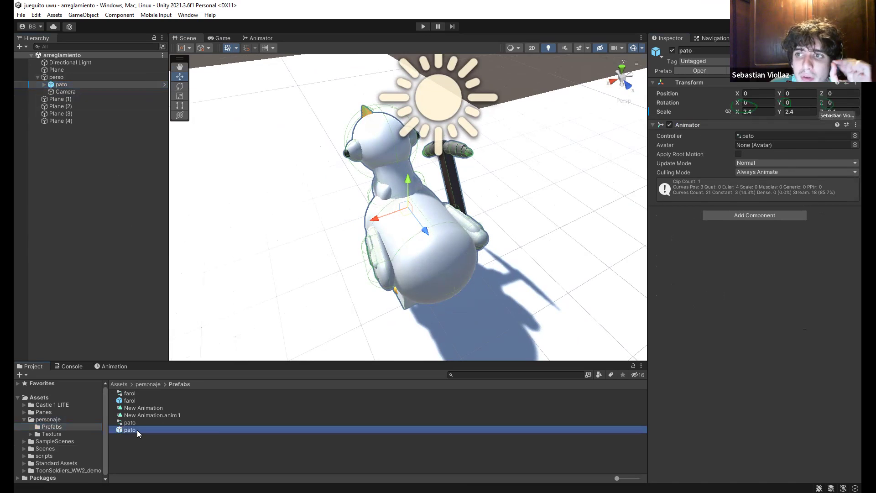
left_click_drag(348, 278, 366, 292, "alt")
left_click(822, 95)
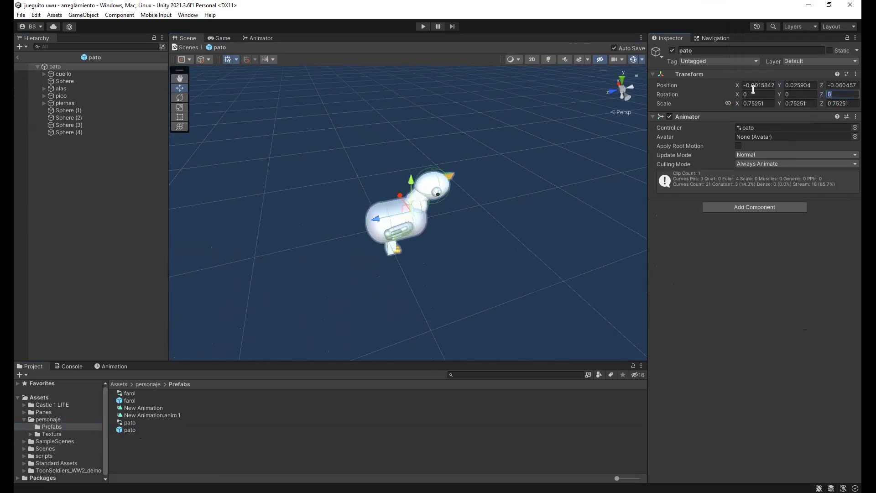
left_click(64, 67)
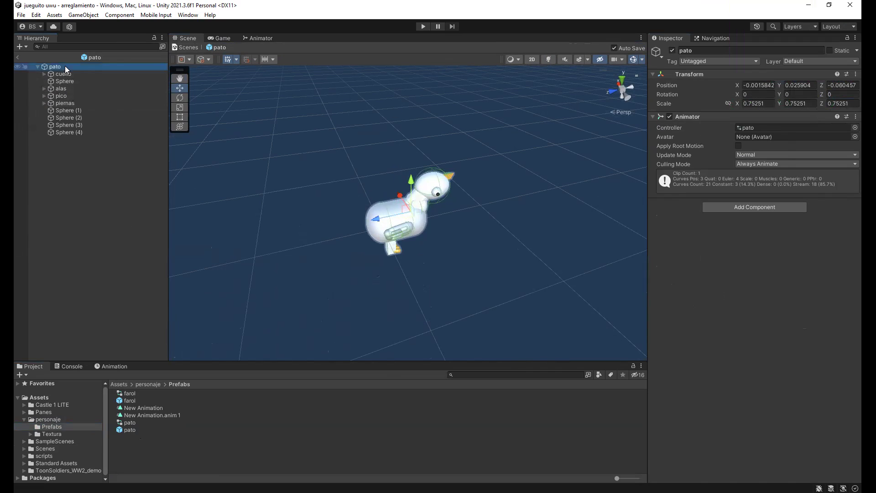
left_click(757, 86)
type("0")
key("Tab")
type("0")
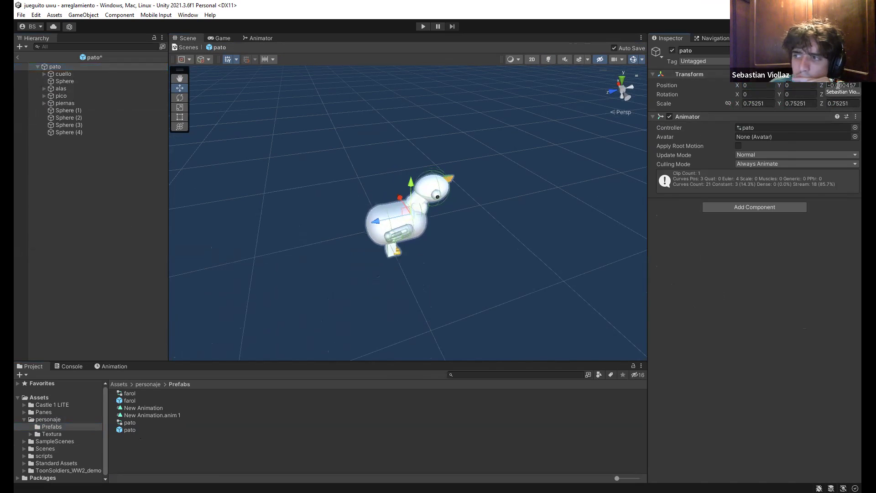
key("Tab")
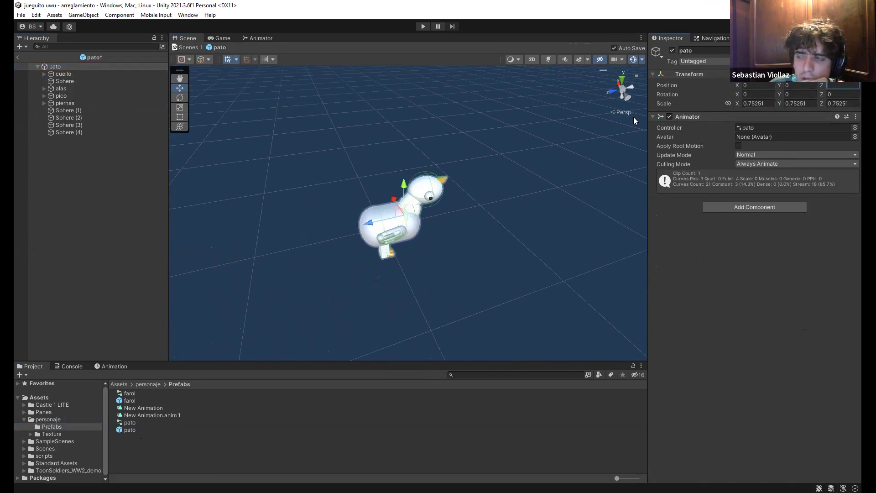
type("0")
Check the duck in Prefab Mode, then exit back to the arreglamiento scene
left_click_drag(568, 168, 567, 174, "alt")
scroll(568, 174, "up", 5)
scroll(548, 169, "down", 5)
scroll(540, 160, "up", 3)
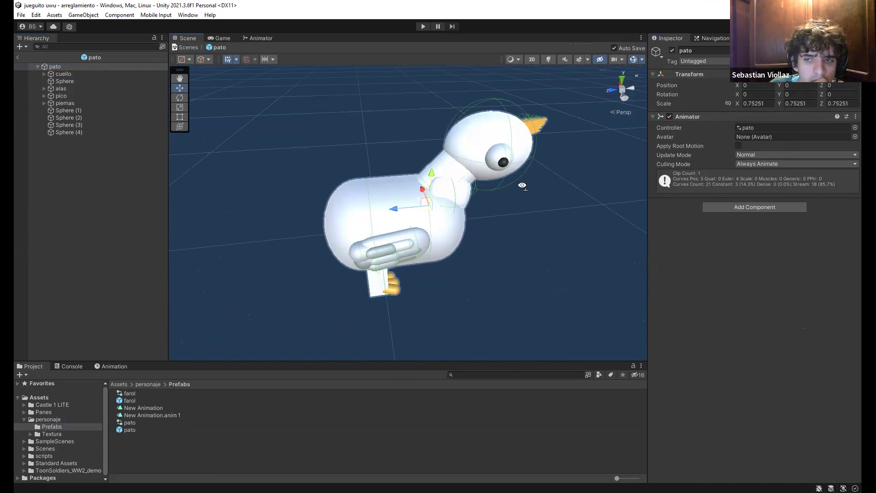
scroll(522, 185, "down", 2)
scroll(528, 189, "down", 2)
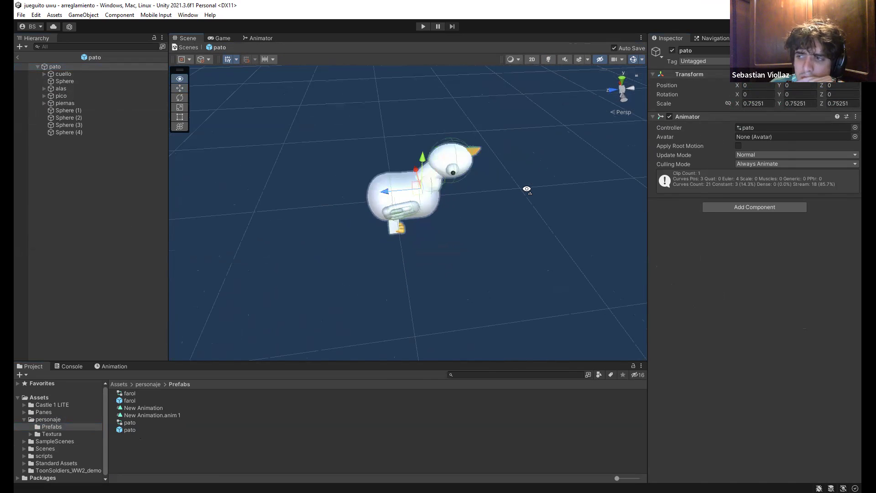
left_click_drag(527, 190, 528, 190, "alt")
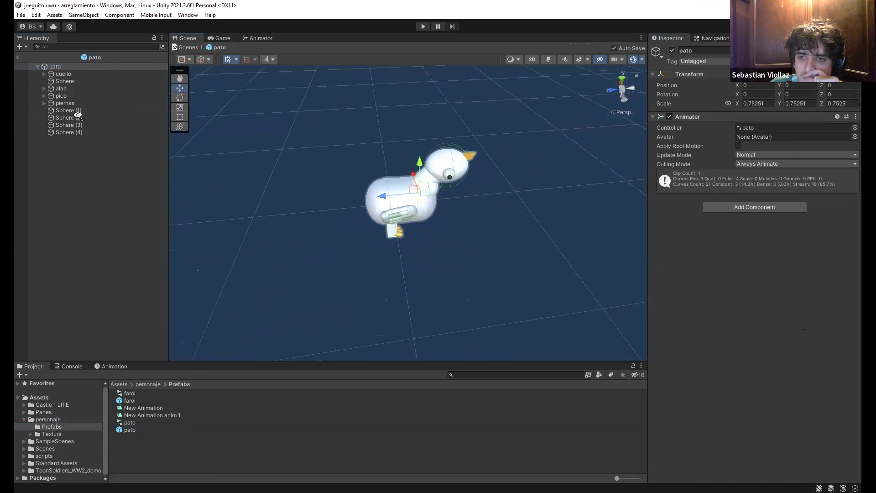
left_click(21, 54)
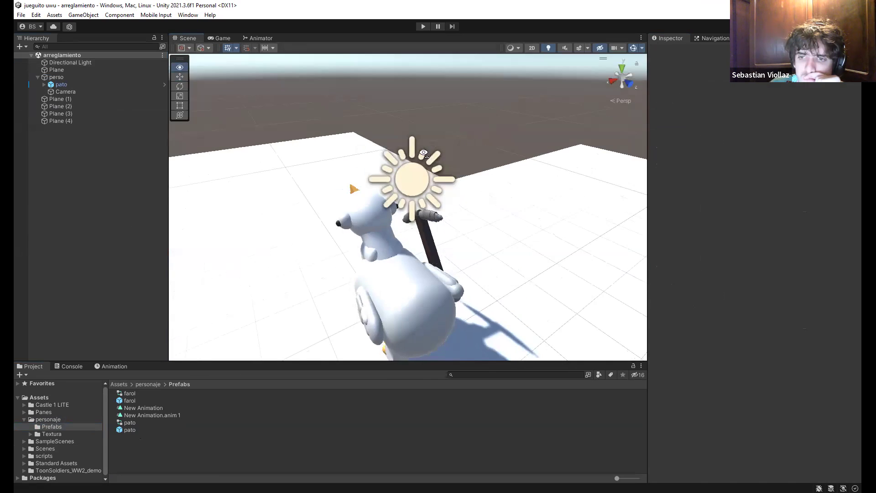
Select pato, then perso to check its Thirst Person Controller speeds, then its child Camera
left_click(106, 85)
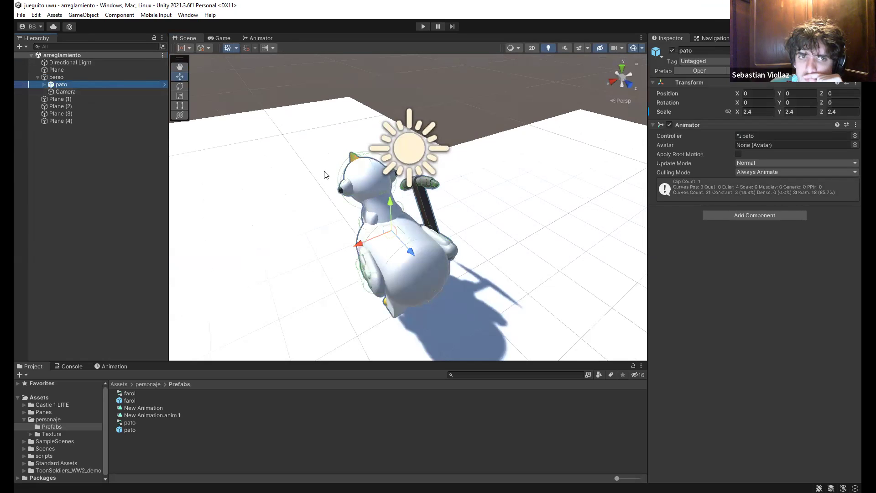
left_click_drag(344, 175, 372, 189, "alt")
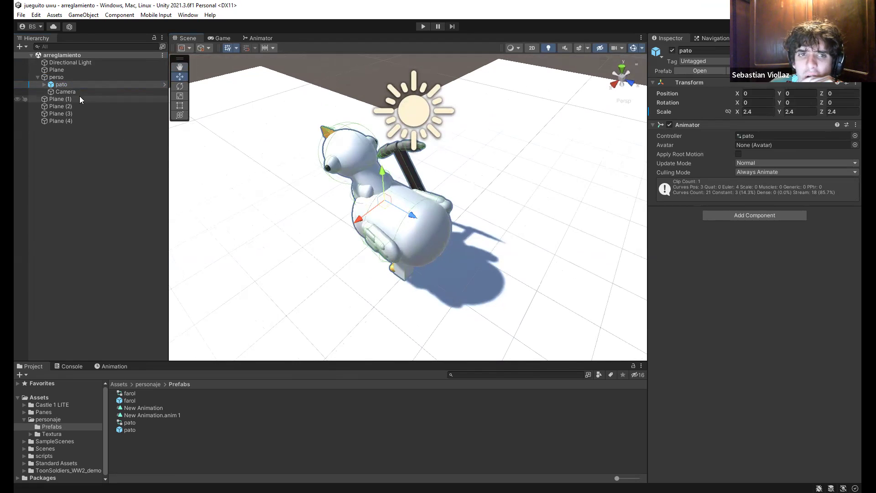
left_click(64, 77)
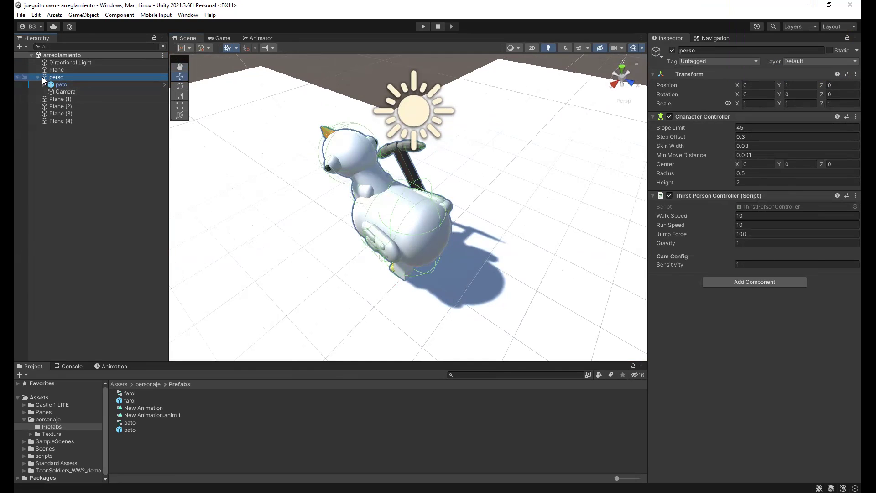
left_click(54, 92)
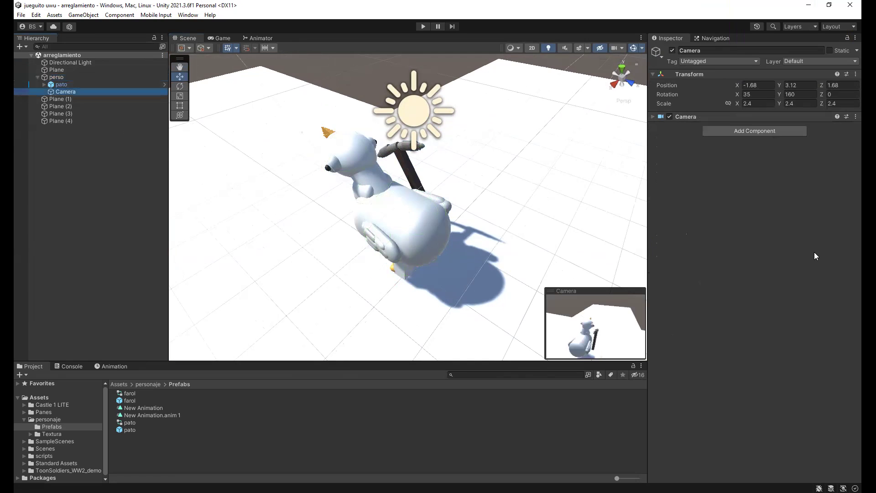
Clear the Camera's Y rotation to 0 and move pato forward along Z
left_click(794, 92)
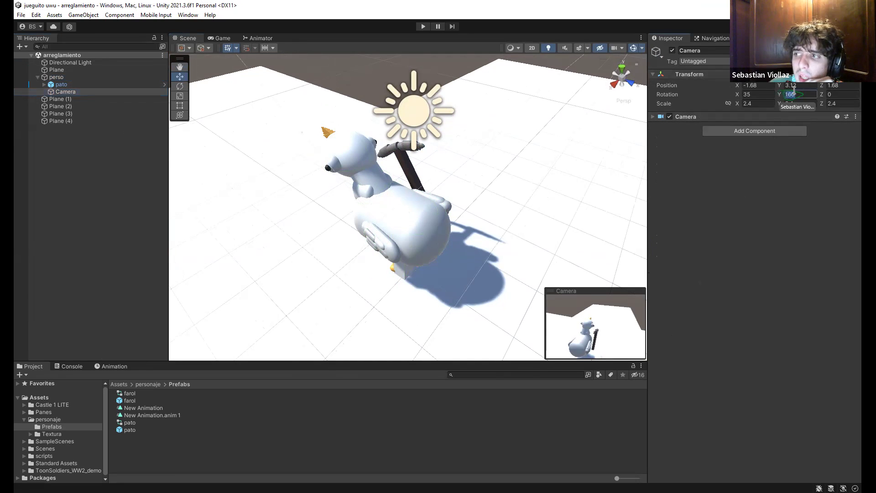
key("BackSpace")
left_click_drag(470, 187, 445, 212, "alt")
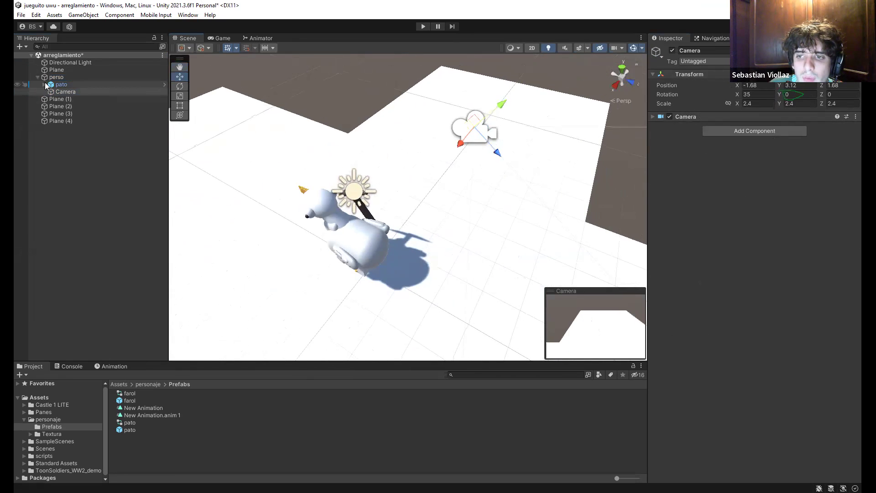
left_click(61, 84)
key("f")
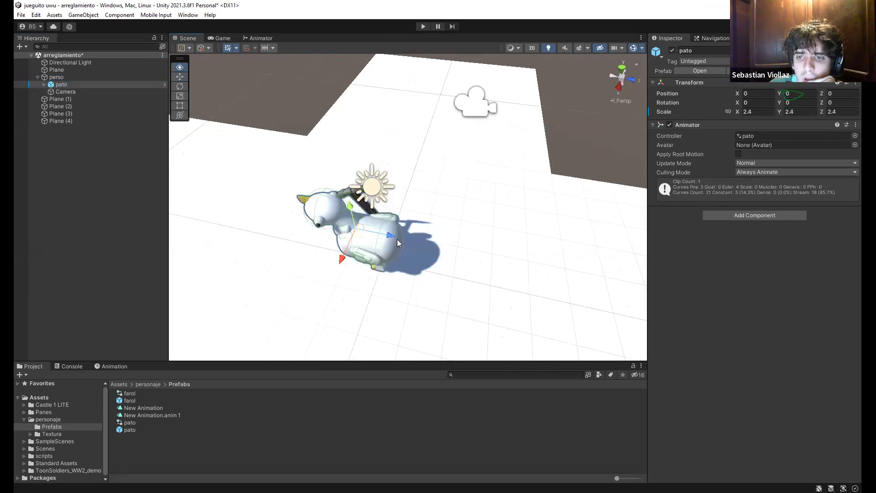
left_click_drag(387, 237, 540, 265)
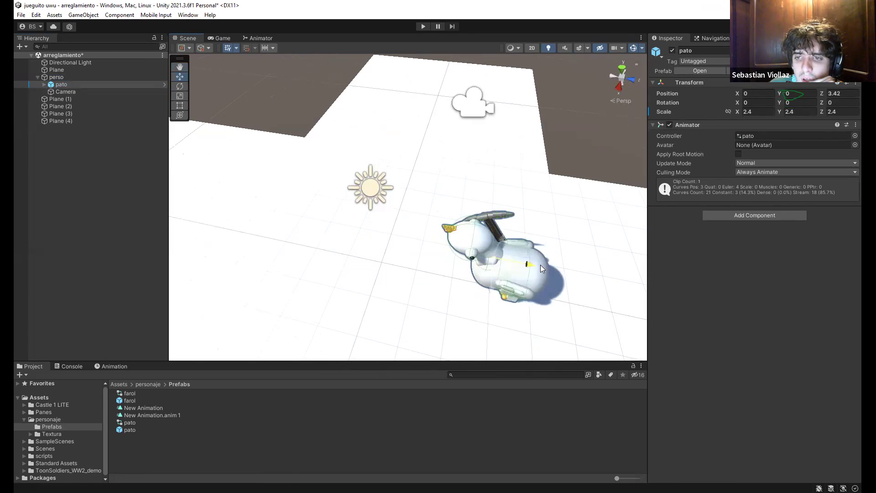
left_click(64, 92)
key("f")
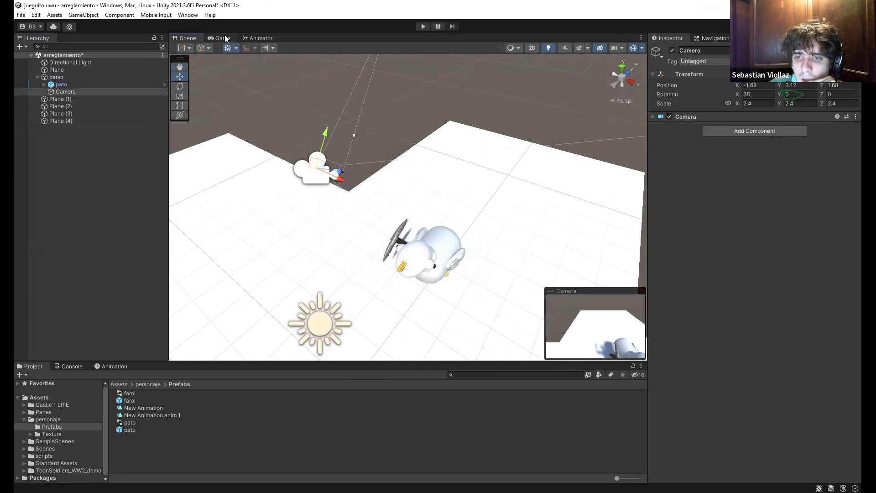
left_click(224, 36)
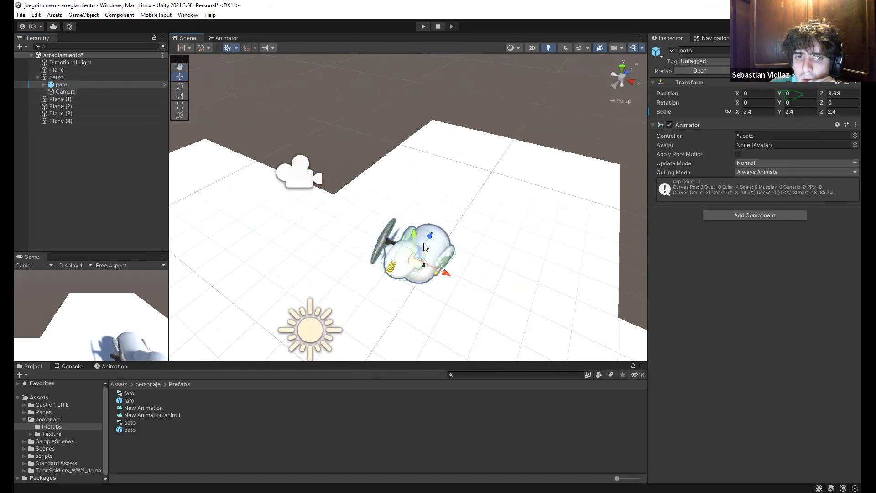
left_click_drag(425, 246, 442, 215)
Turn pato to Y rotation 180, move it left to about X -2.5, and start Play mode
left_click(186, 85)
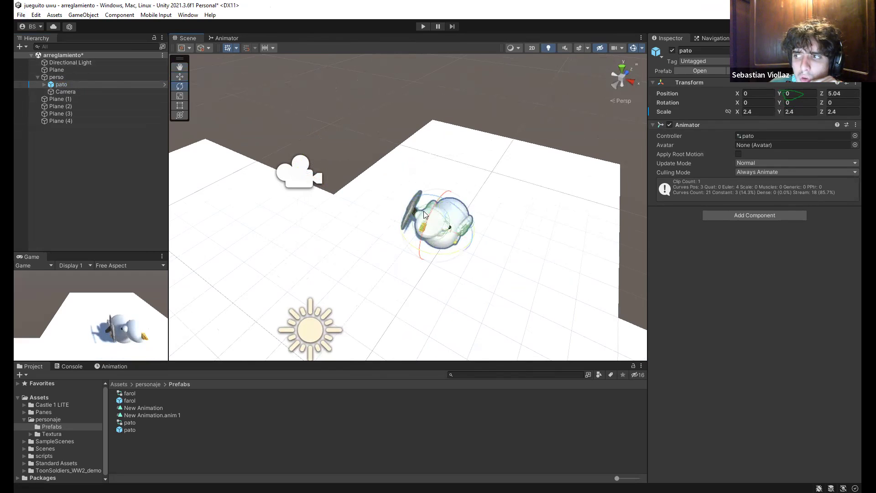
left_click_drag(397, 255, 436, 231)
left_click(784, 103)
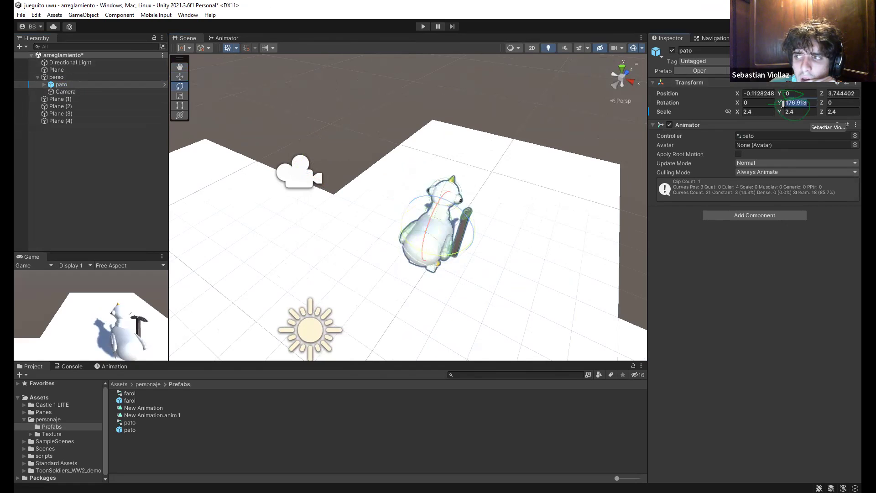
type("180")
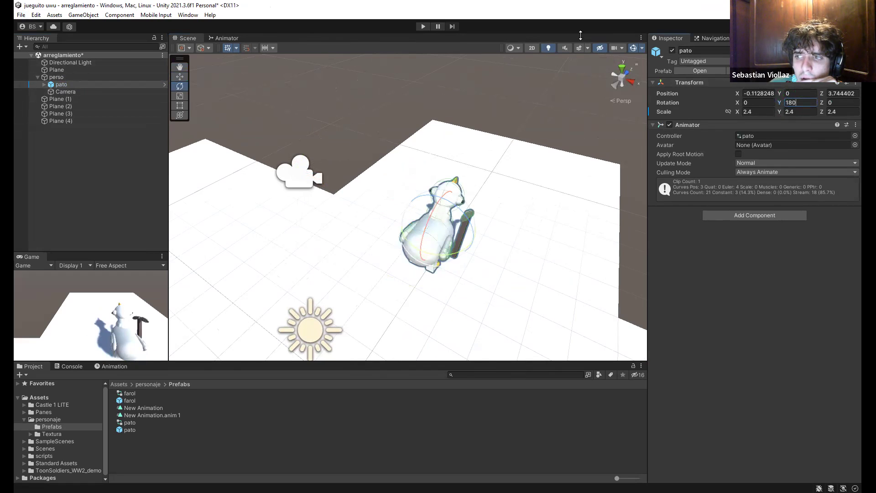
key("Return")
key("f")
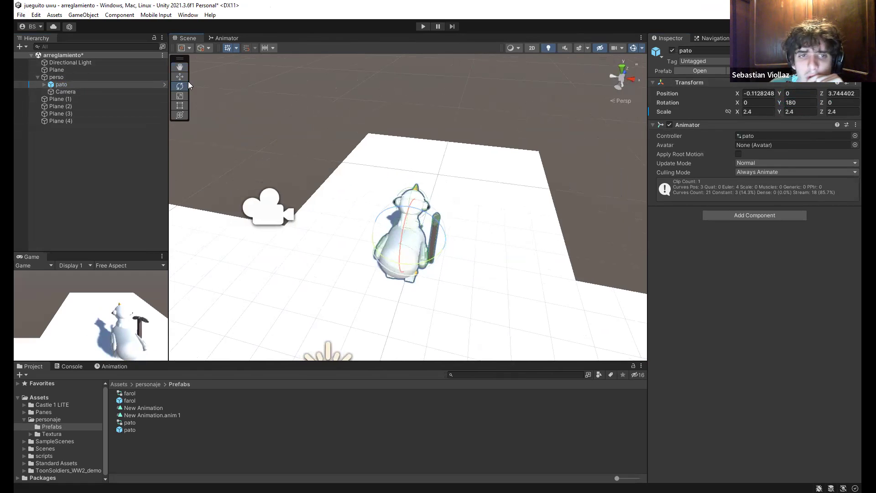
left_click_drag(391, 234, 320, 226)
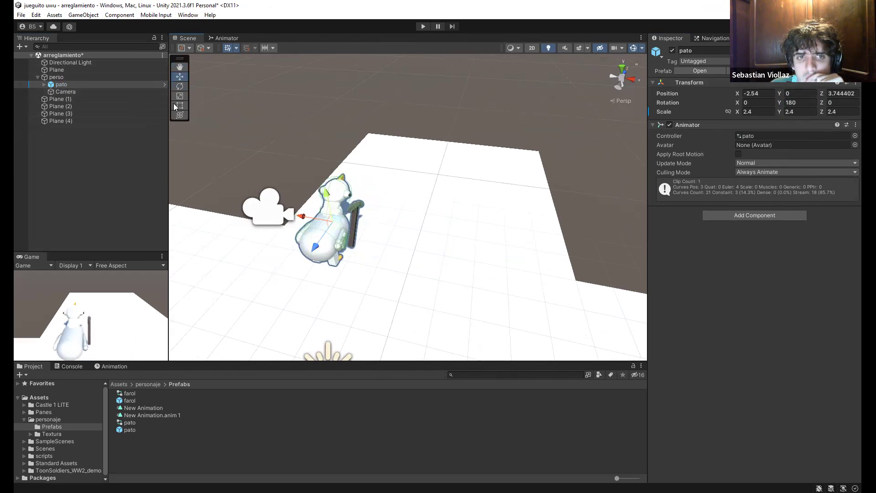
left_click(423, 26)
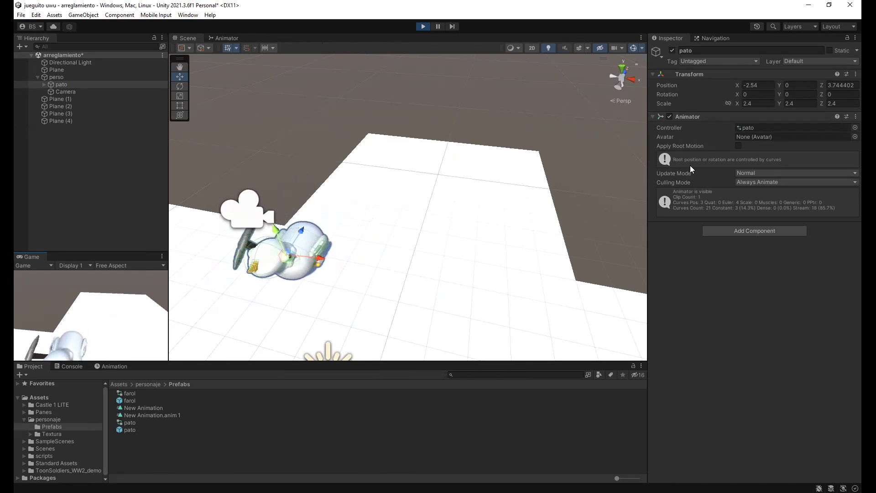
Stop the play test, then cycle the Scene-view selection to perso and frame it
left_click(180, 86)
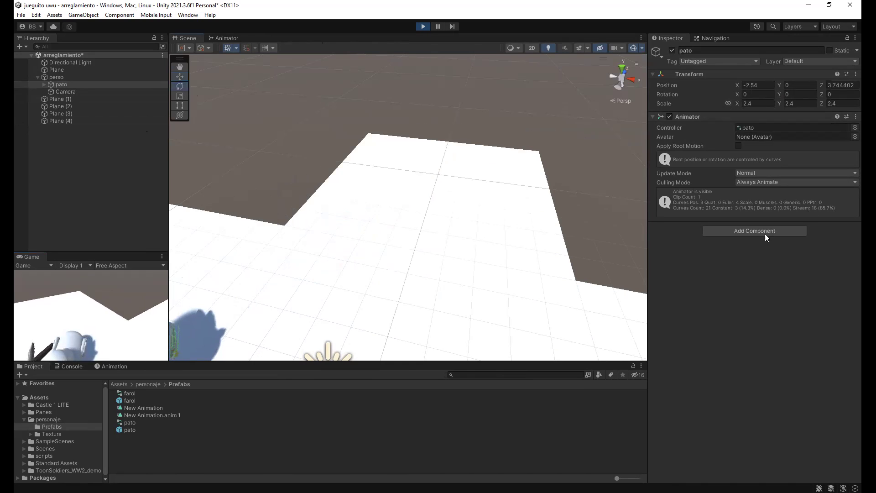
left_click_drag(331, 153, 385, 259, "alt")
left_click_drag(321, 289, 388, 180)
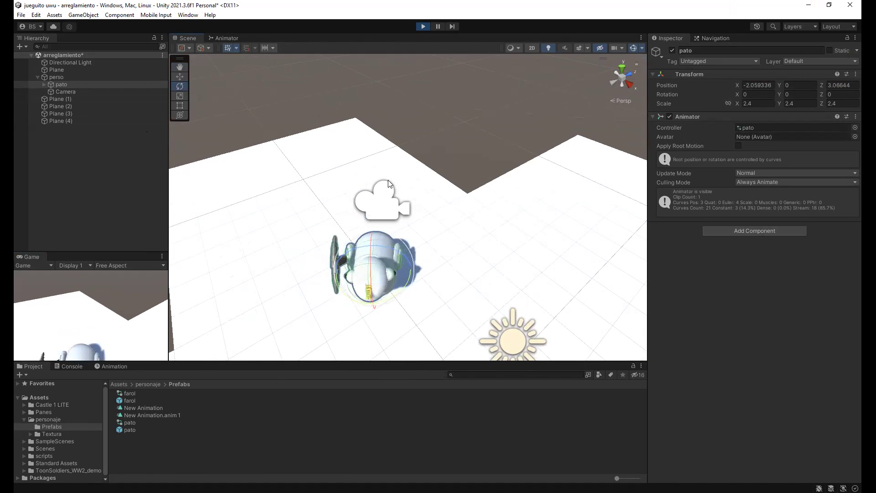
left_click(424, 26)
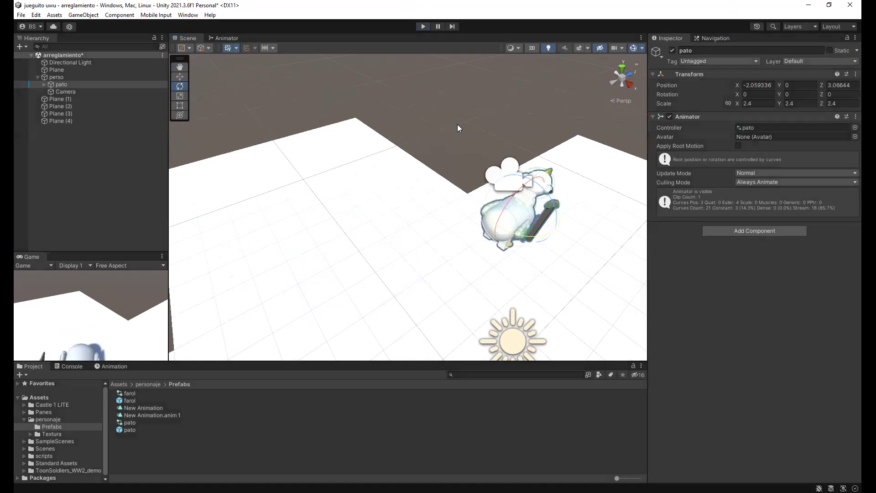
left_click_drag(457, 124, 323, 119, "alt")
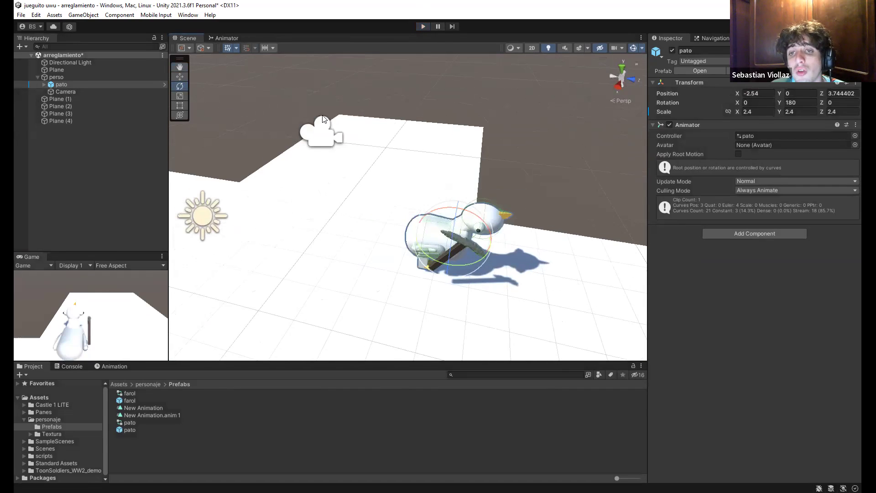
left_click(348, 171)
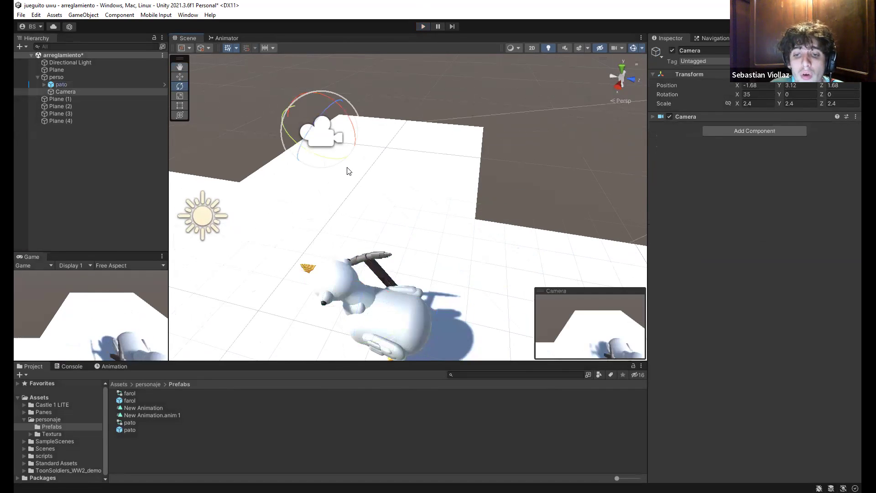
left_click(347, 171)
left_click(348, 171)
left_click(349, 171)
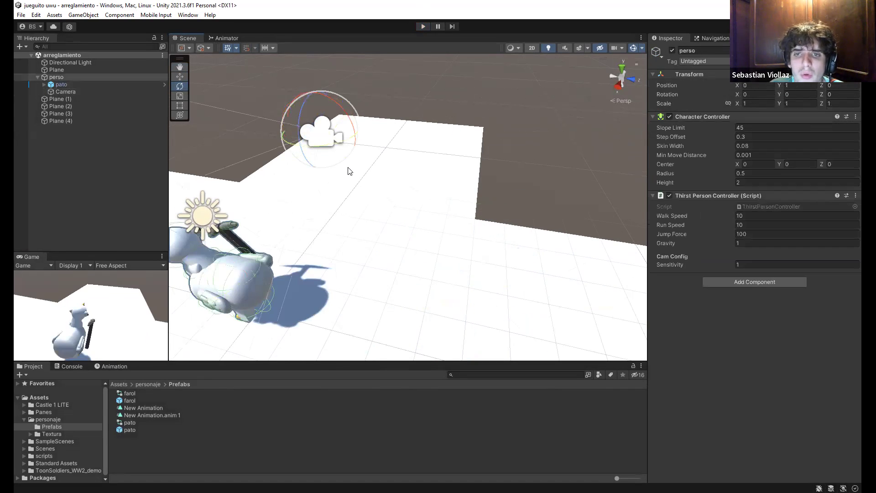
key("f")
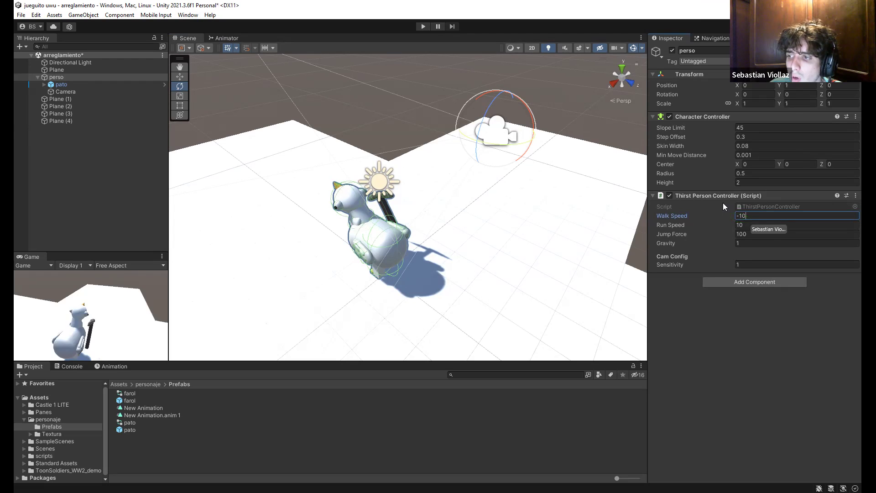
Set perso's Run Speed to -10 and Sensitivity to 5, keeping Jump Force 100, then play
left_click(765, 226)
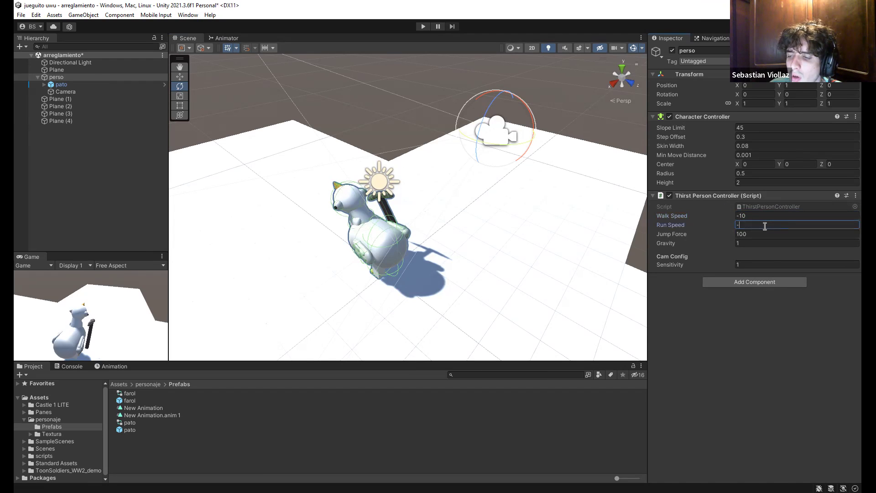
type("-10")
left_click(746, 235)
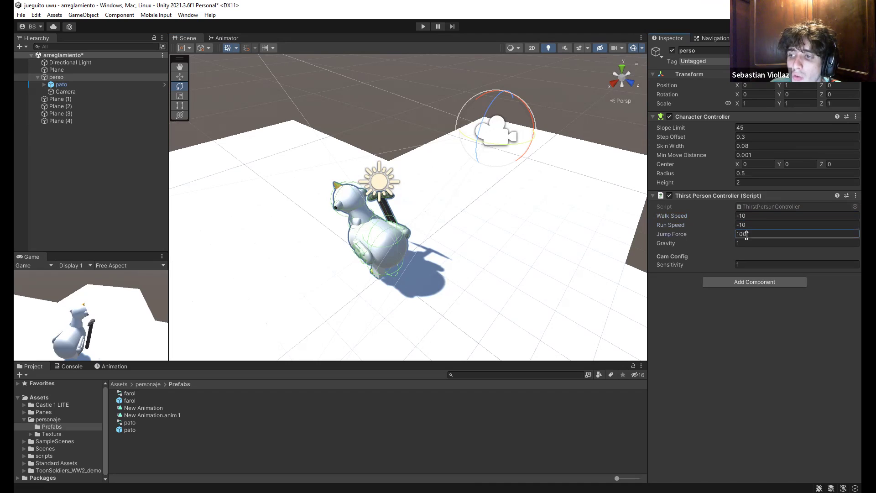
left_click(708, 307)
left_click(758, 265)
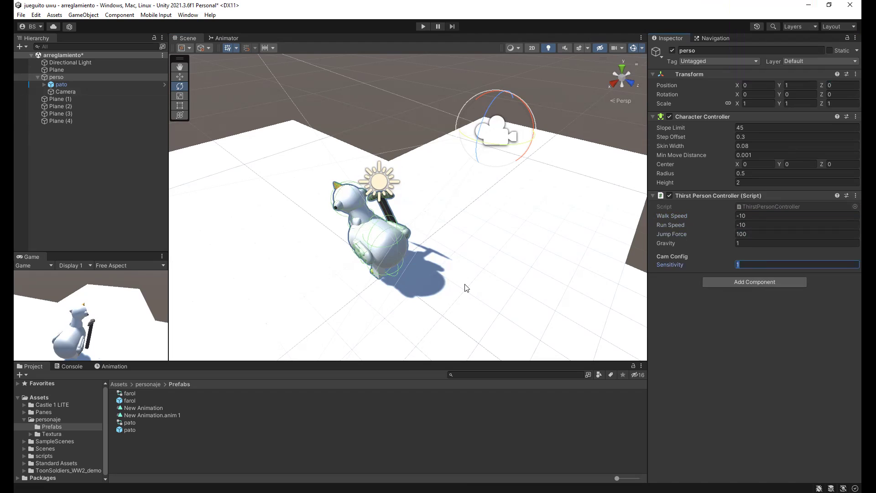
type("5")
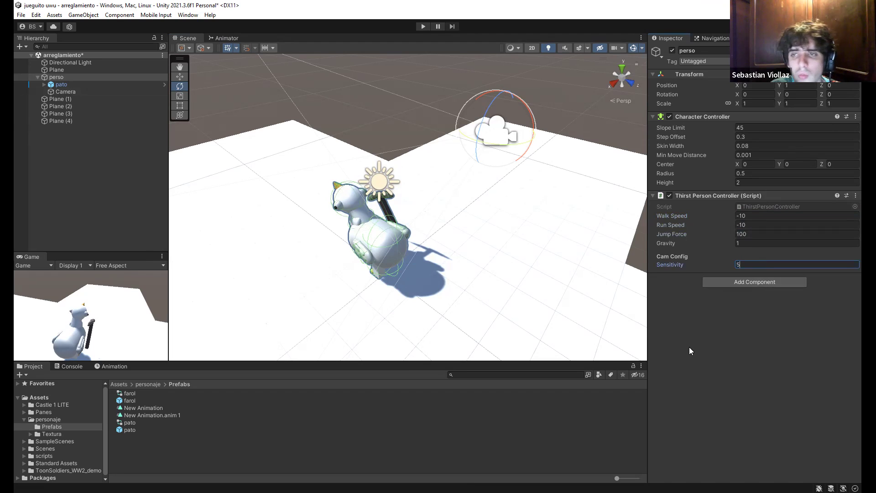
key("Return")
left_click(423, 26)
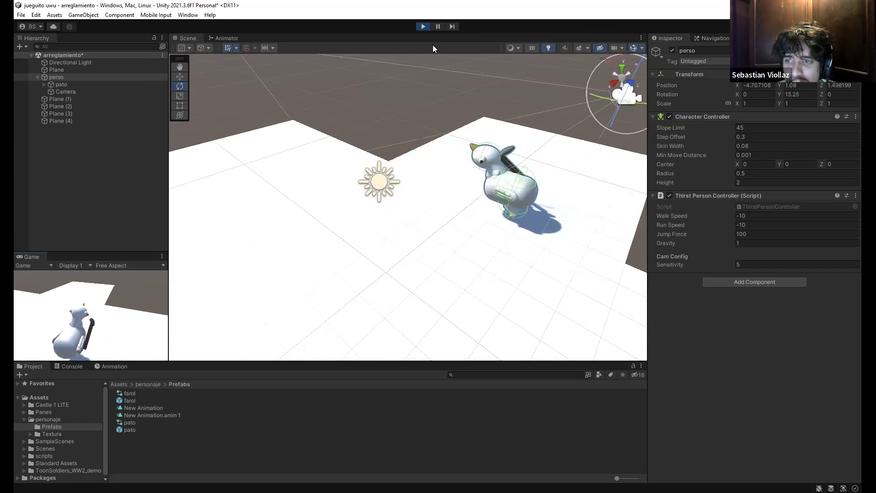
Stop the test run and open the Jueguito scene from the Scenes folder
left_click(423, 27)
left_click_drag(411, 182, 173, 150, "alt")
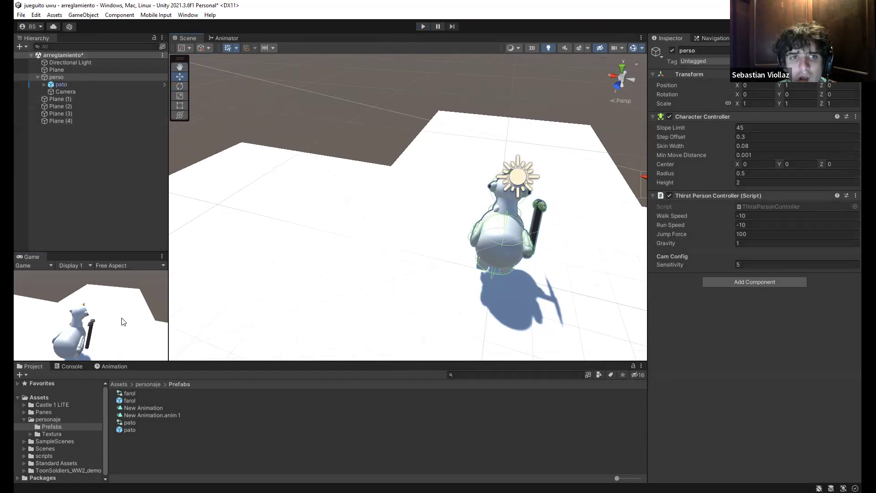
left_click(45, 449)
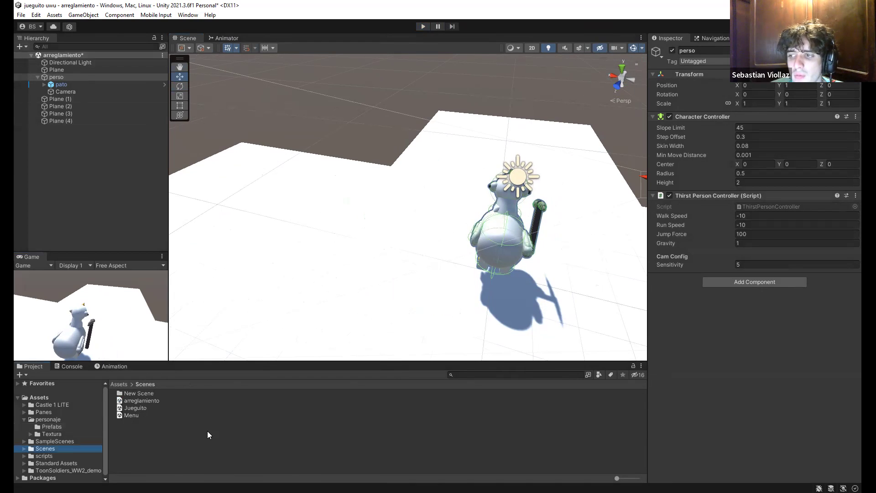
double_click(144, 408)
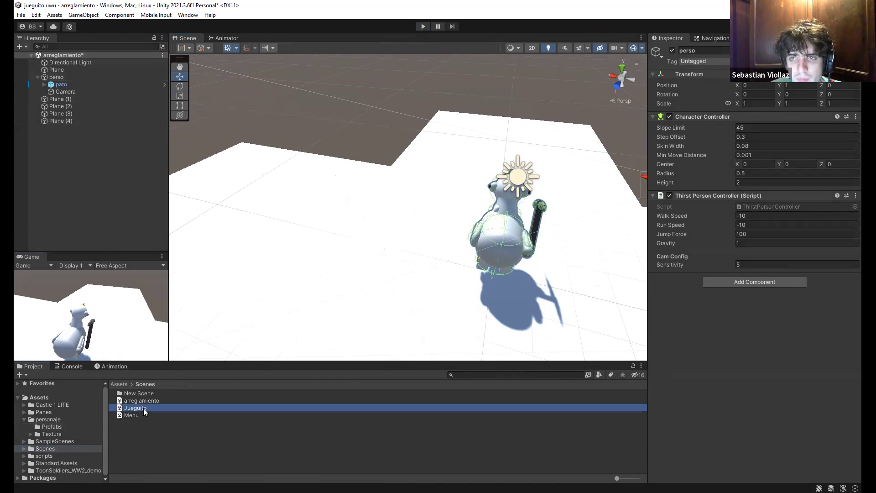
Save arreglamiento, then in Jueguito set perso's Walk Speed and Run Speed to -10
left_click(427, 270)
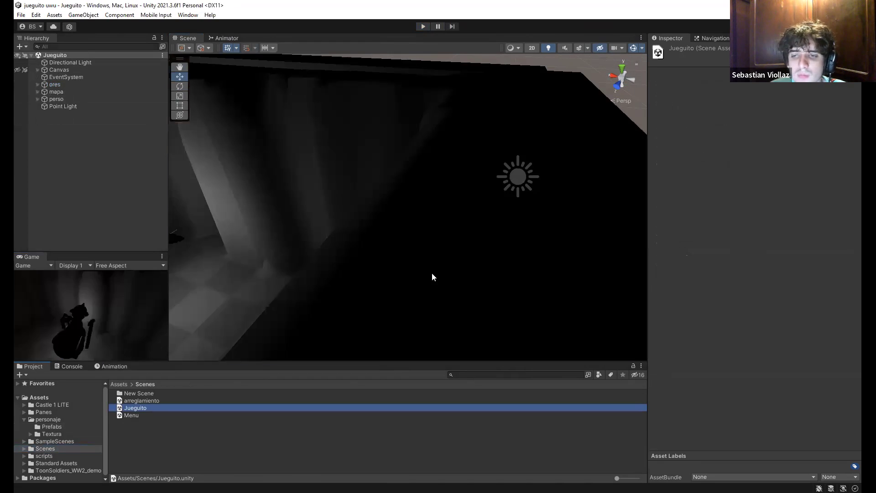
right_click_drag(356, 231, 178, 151)
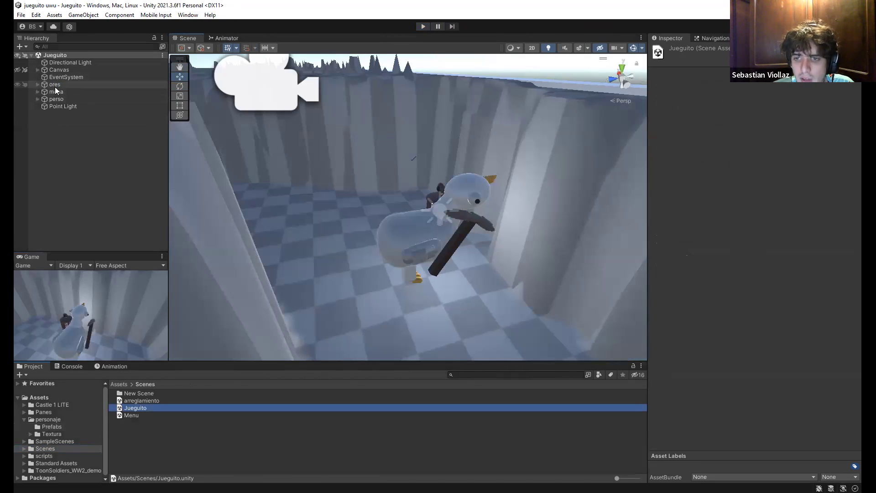
left_click(56, 99)
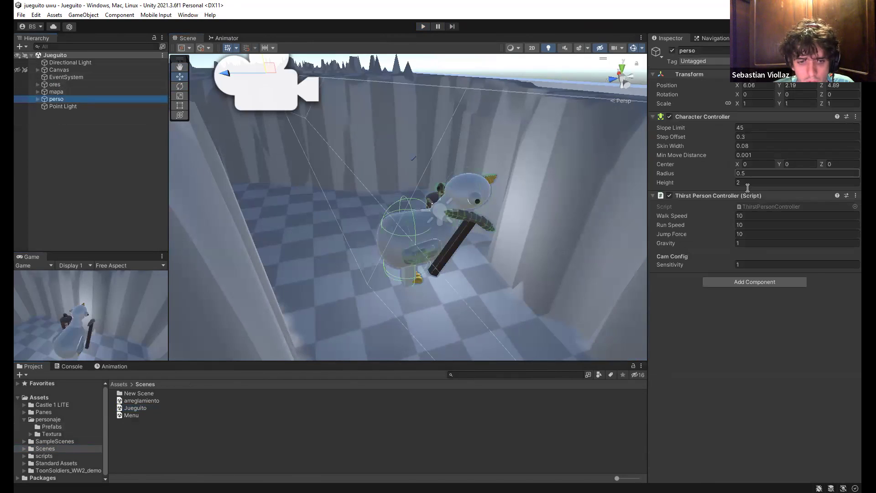
left_click(773, 217)
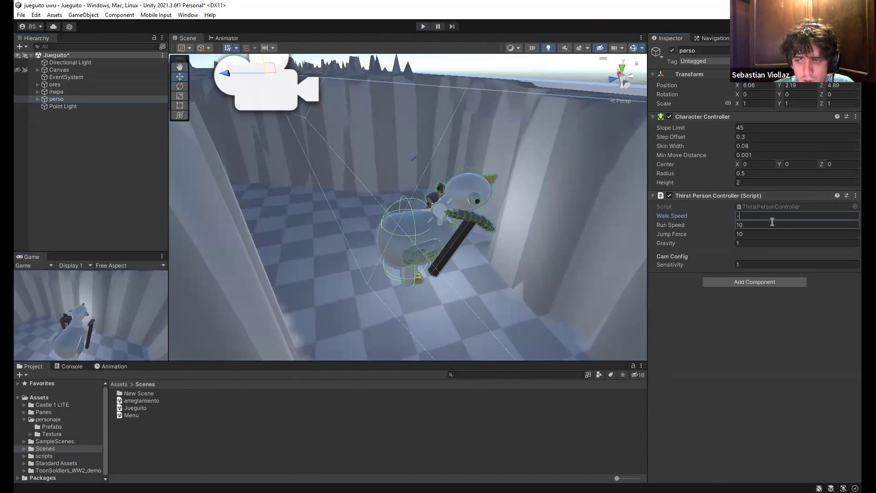
left_click(778, 224)
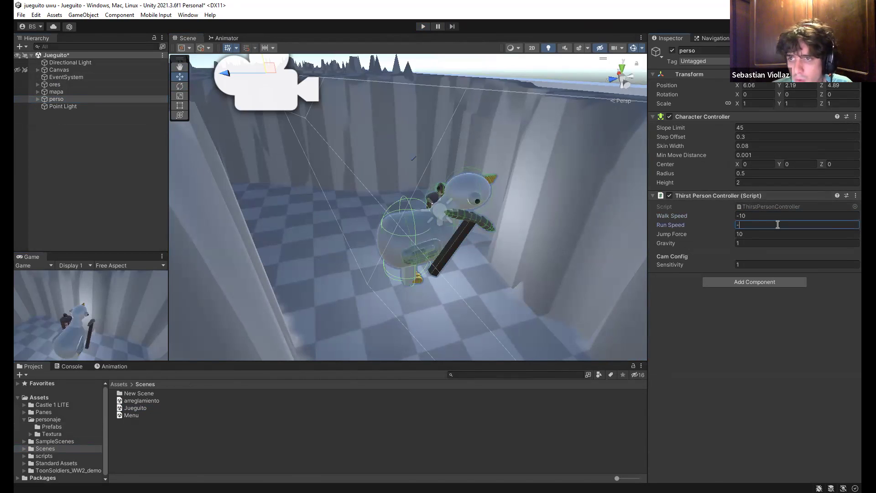
type("-10")
left_click(745, 341)
right_click_drag(457, 290, 379, 363)
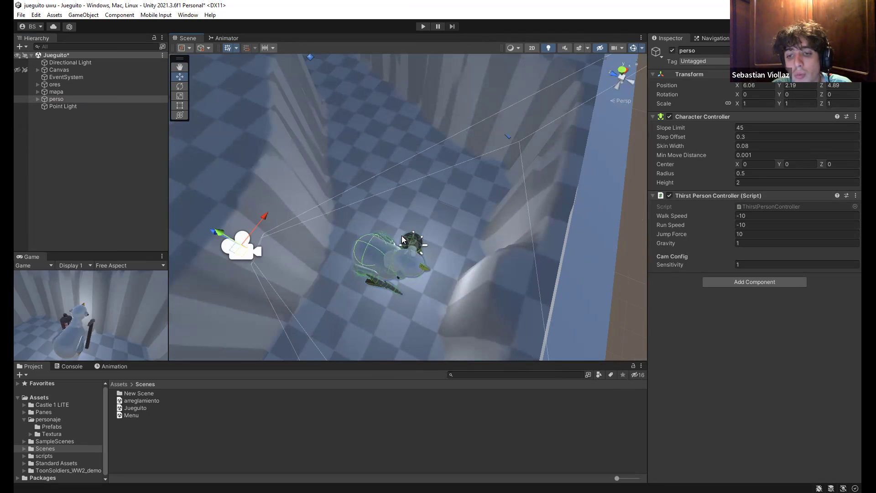
left_click_drag(386, 211, 300, 223, "alt")
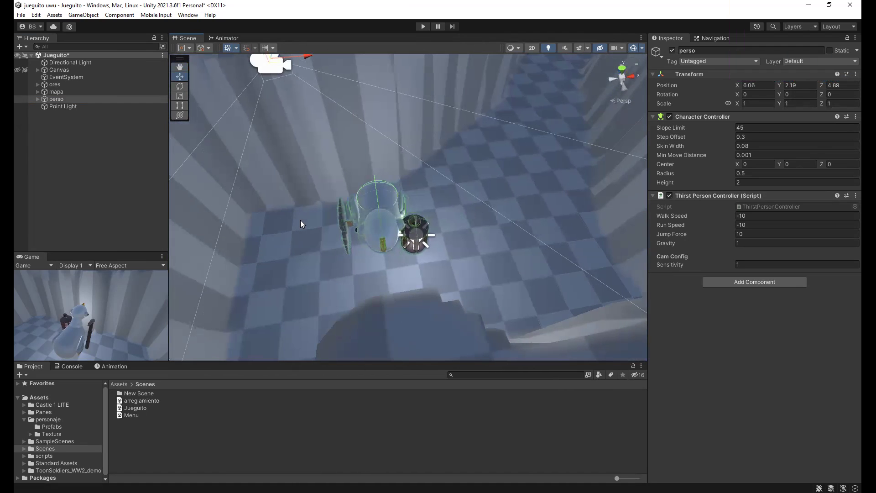
left_click_drag(408, 198, 523, 213, "alt")
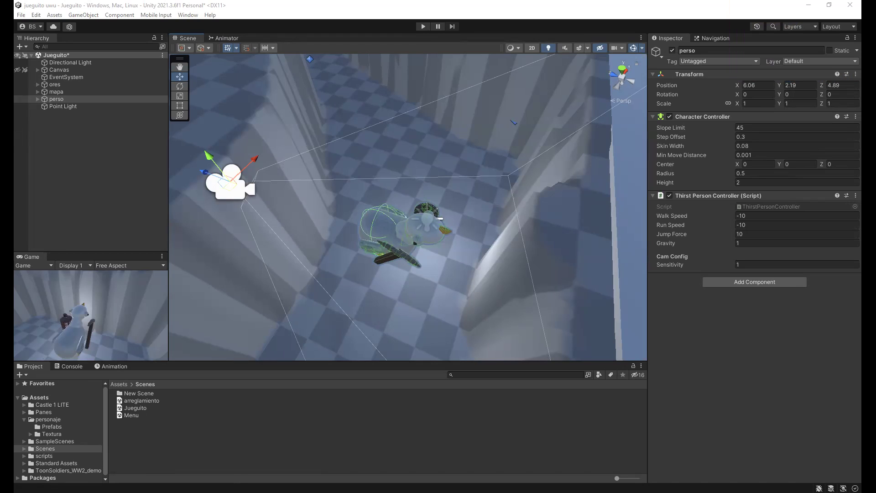
left_click_drag(14, 439, 51, 457)
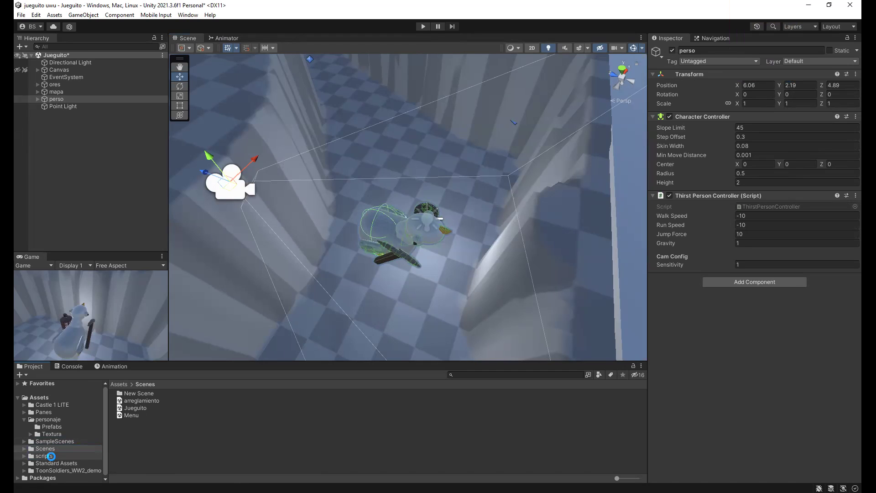
Delete the original ThirstPersonController script in Assets/scripts, keeping ThirstPersonController (1)
left_click_drag(51, 457, 51, 456)
left_click(33, 456)
scroll(202, 456, "down", 5)
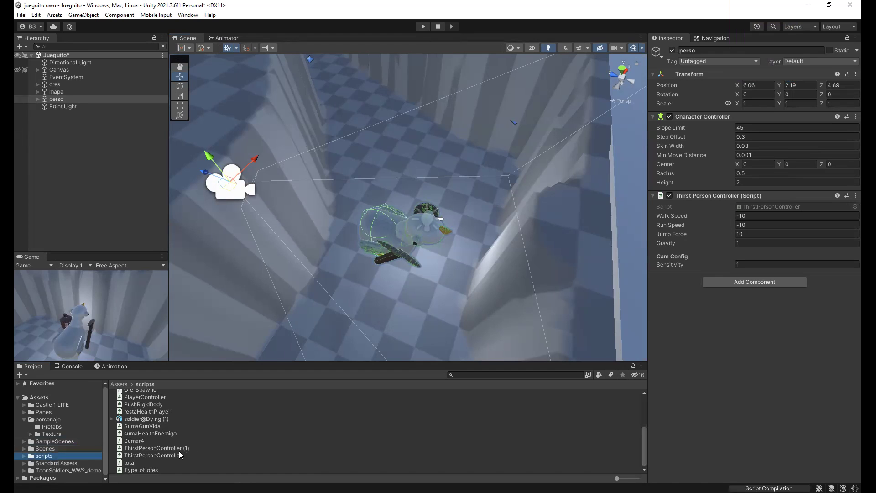
left_click(145, 449)
left_click(155, 456)
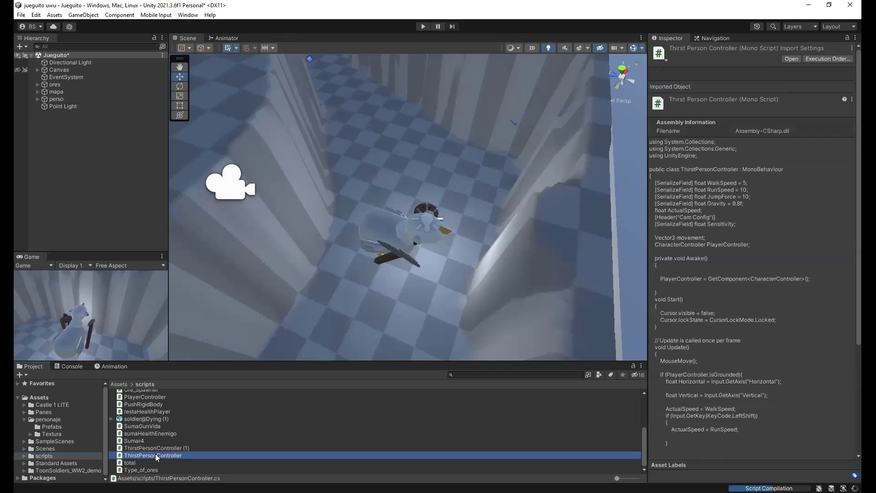
right_click(183, 456)
left_click(226, 252)
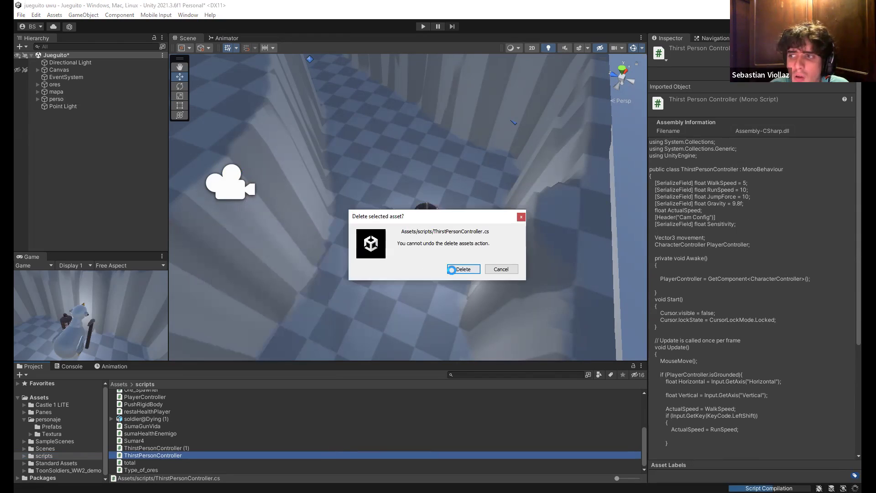
left_click(464, 269)
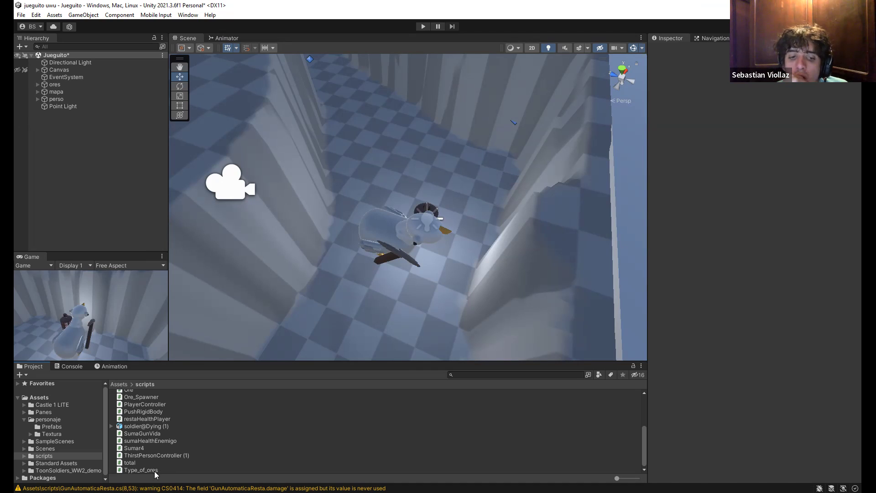
Rename ThirstPersonController (1) to ThirstPersonController, then select perso in the Hierarchy
left_click(151, 456)
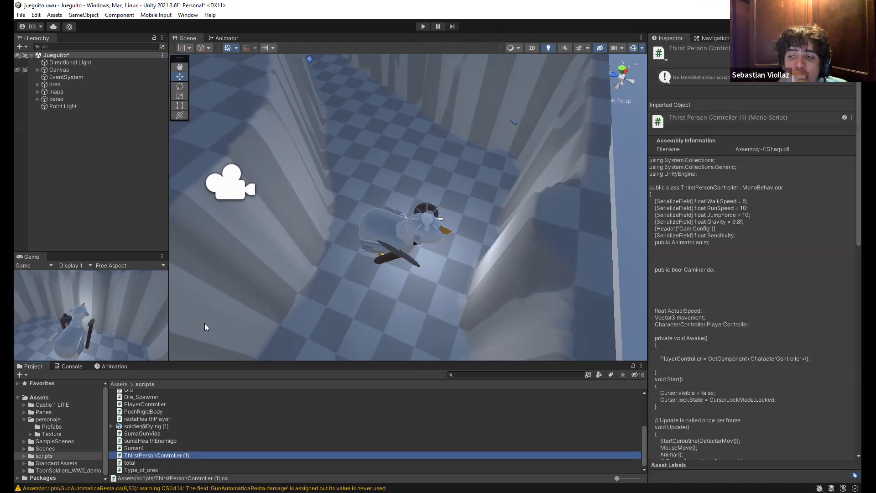
right_click(158, 456)
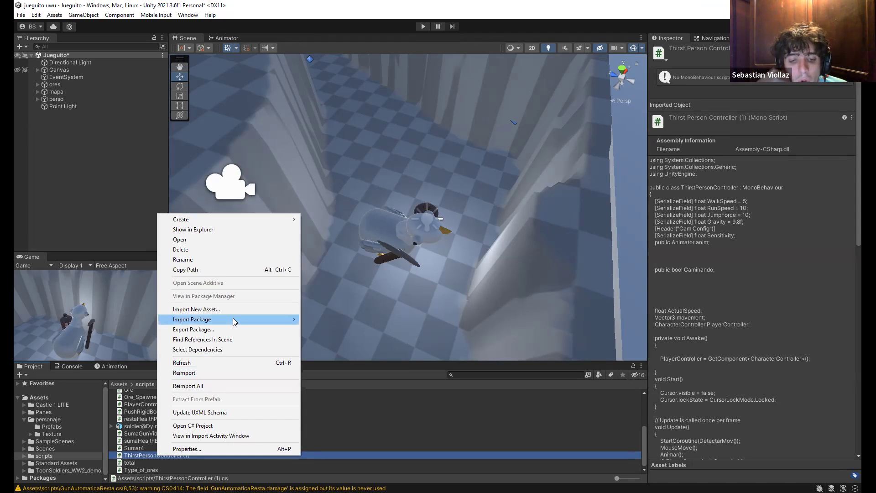
key("Escape")
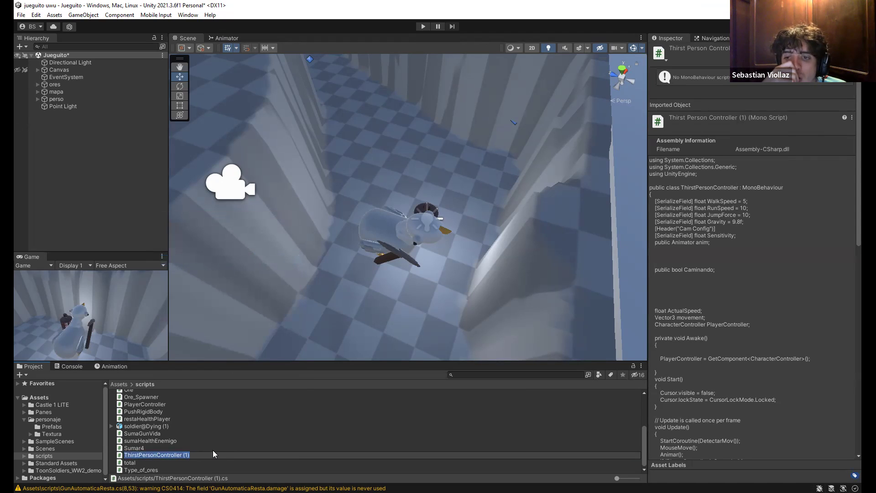
left_click(213, 455)
key("BackSpace")
key("BackSpace")
key("BackSpace")
key("BackSpace")
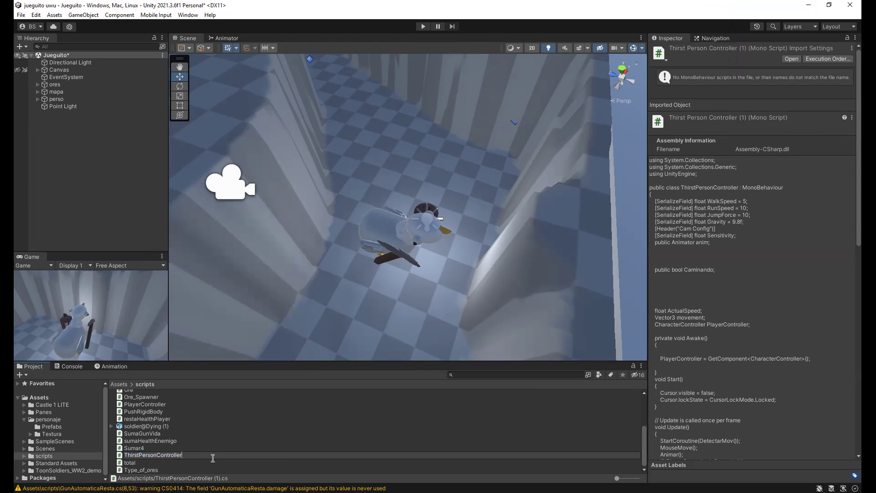
key("Return")
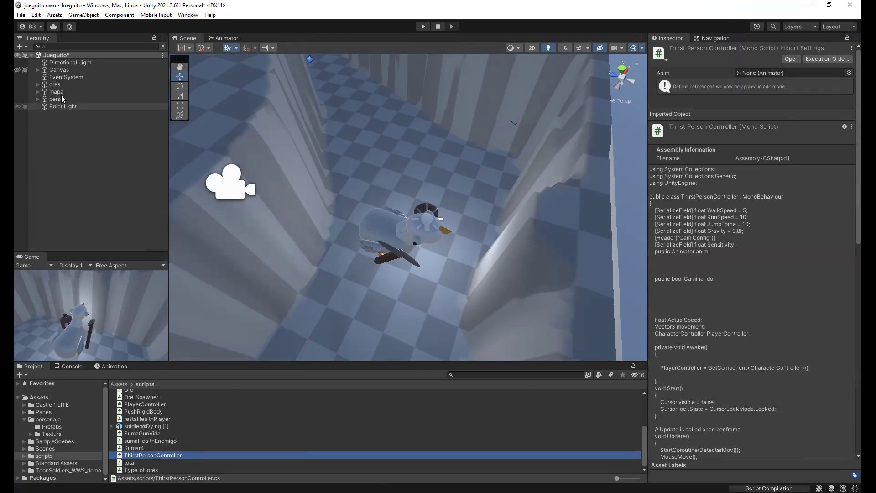
left_click(58, 99)
right_click_drag(335, 210, 411, 424)
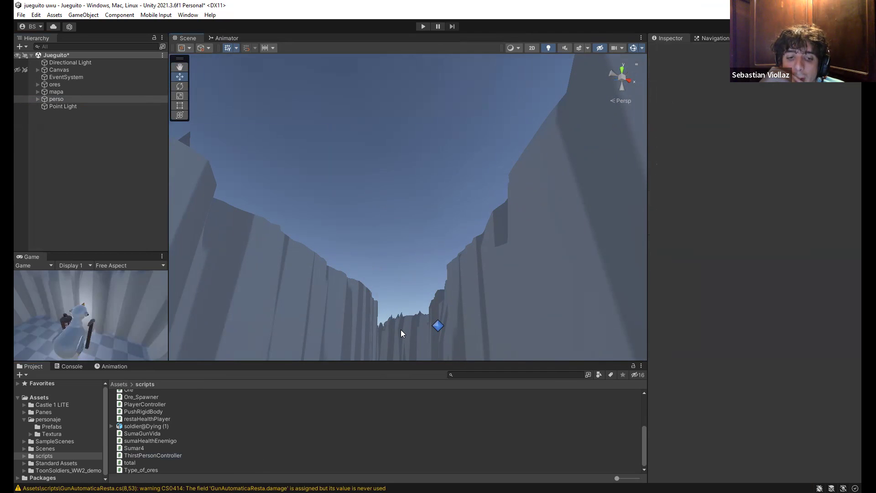
Attach ThirstPersonController to perso and remove its Missing (Script) component
left_click_drag(427, 326, 393, 292, "alt")
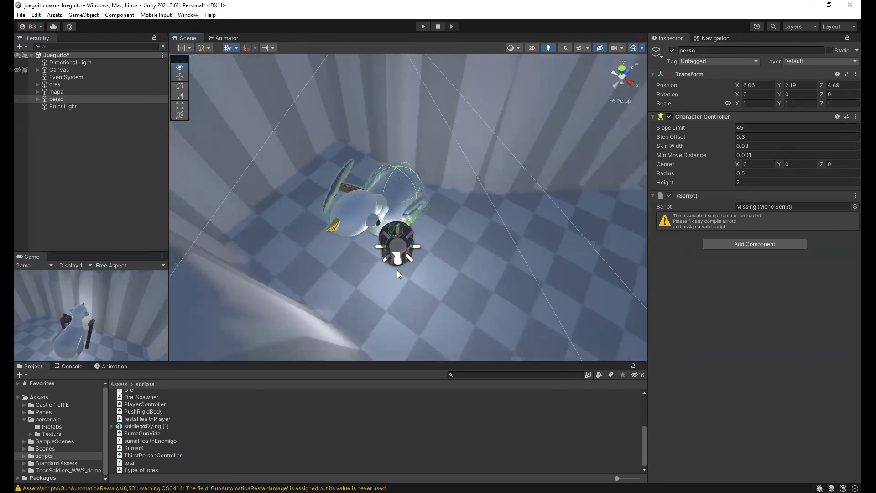
left_click_drag(436, 264, 407, 297, "alt")
left_click_drag(167, 456, 779, 230)
left_click(651, 195)
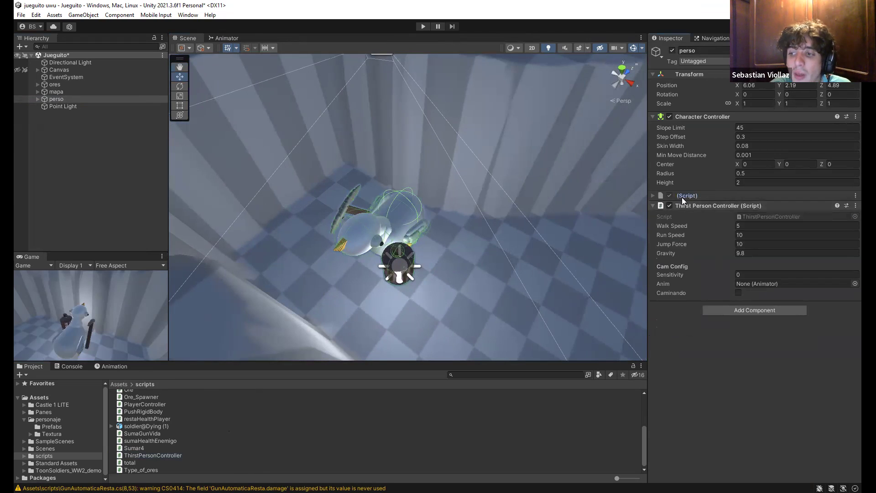
right_click(682, 197)
left_click(731, 218)
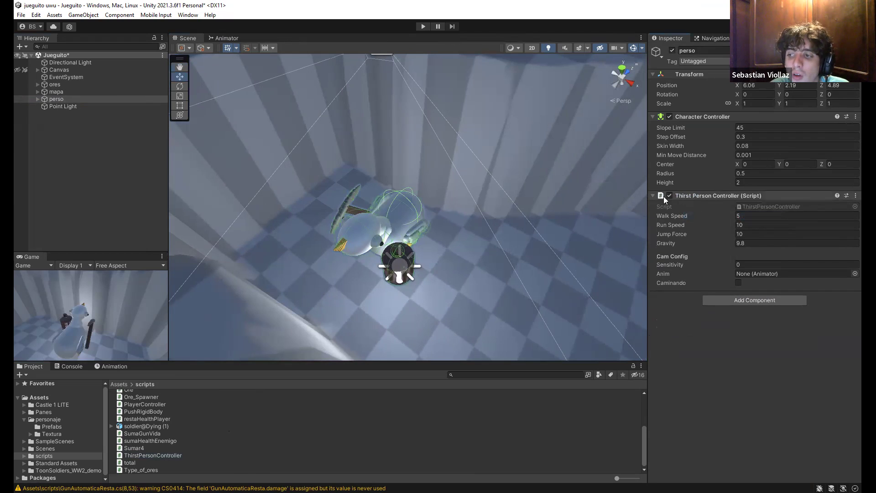
Set the controller's Run Speed and Walk Speed to -10
left_click(771, 234)
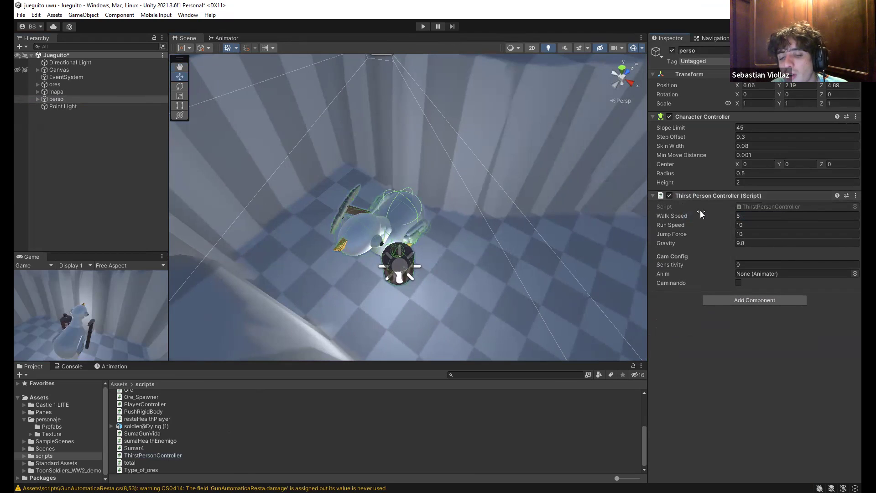
double_click(769, 224)
type("-10")
left_click(782, 209)
left_click(781, 215)
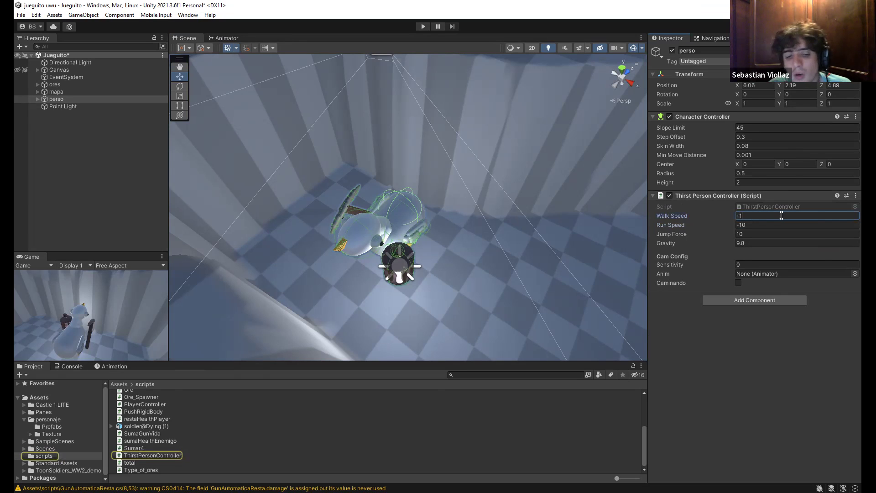
double_click(56, 99)
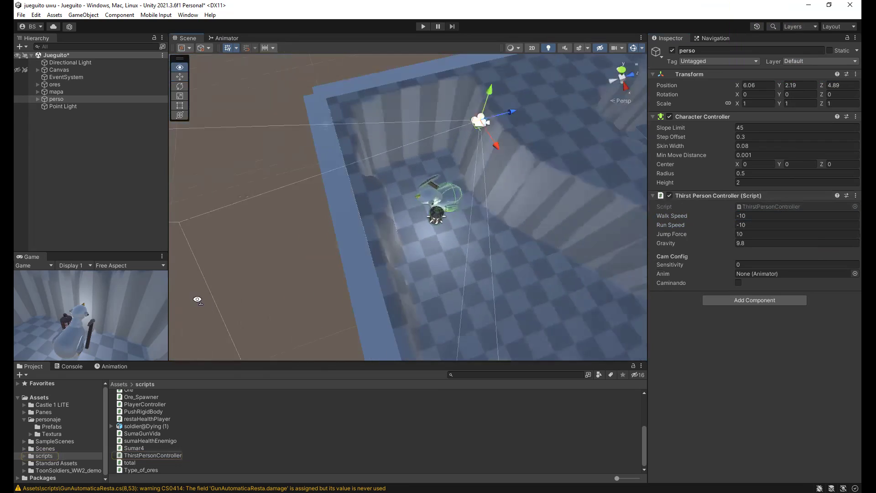
right_click(108, 153)
mouse_move(174, 273)
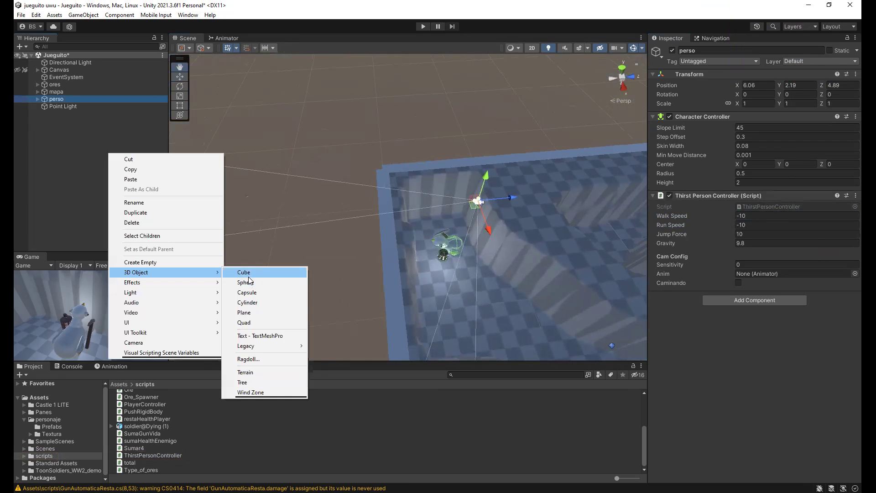
left_click(267, 374)
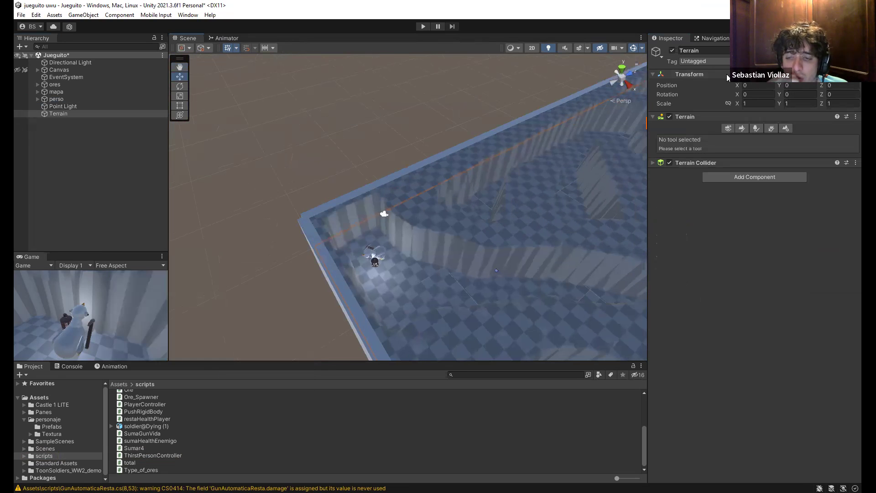
left_click(795, 94)
type("18")
key("BackSpace")
key("BackSpace")
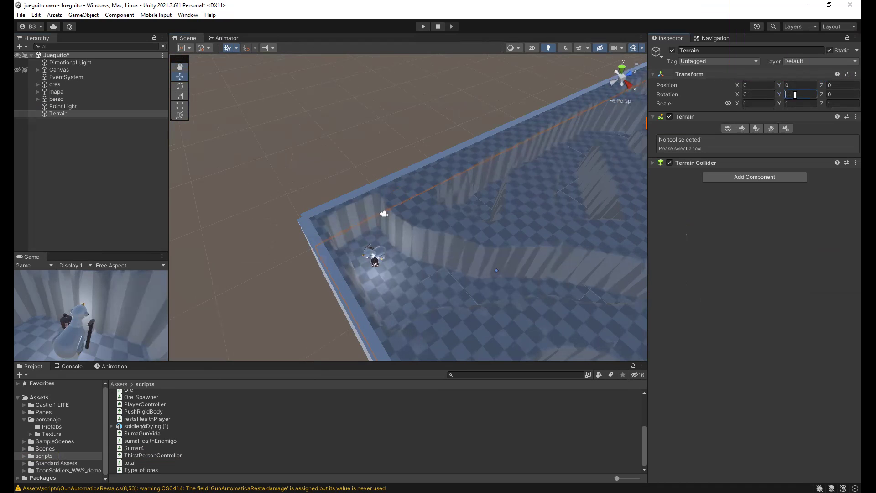
right_click_drag(553, 157, 576, 75)
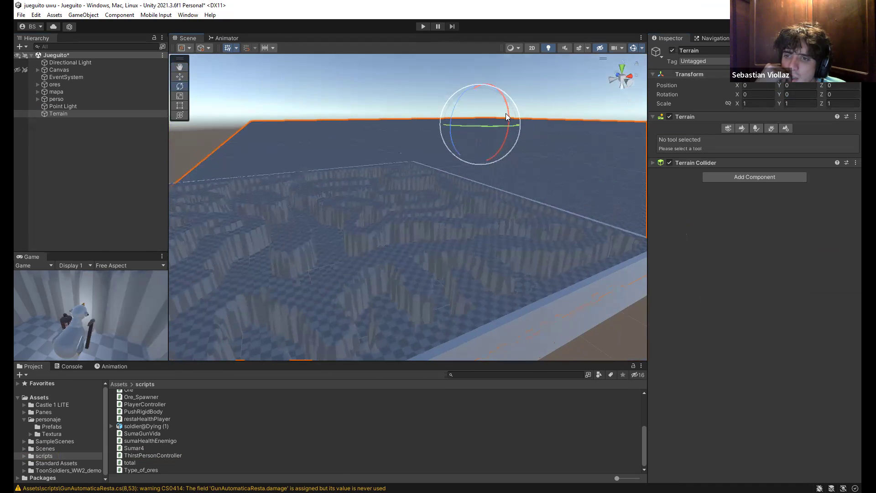
left_click_drag(505, 110, 438, 141)
left_click(73, 114)
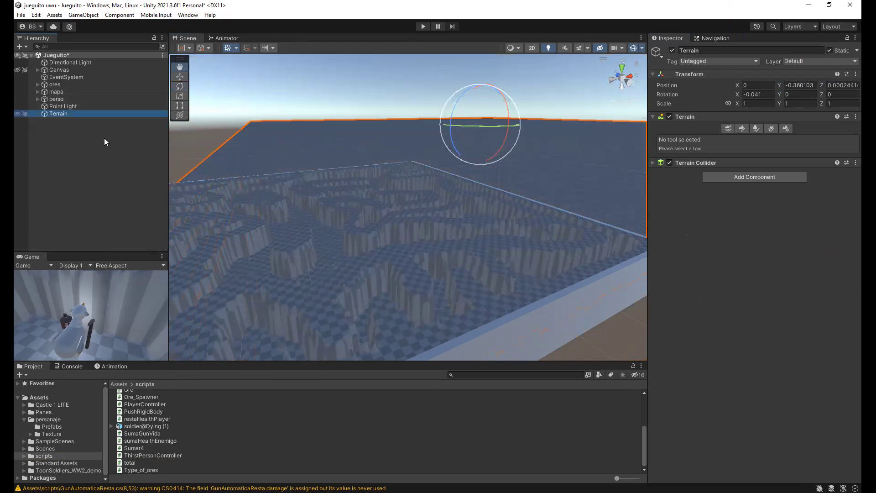
right_click(73, 113)
left_click(101, 181)
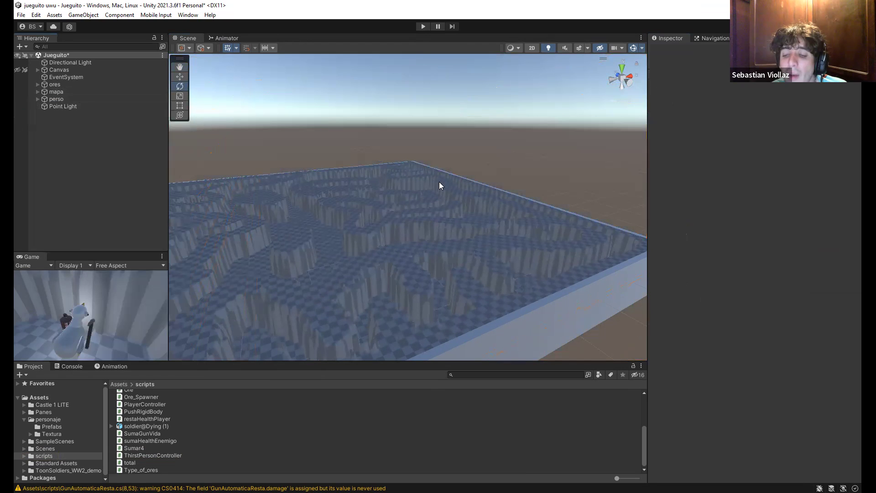
right_click_drag(448, 162, 461, 290)
right_click_drag(162, 244, 346, 314)
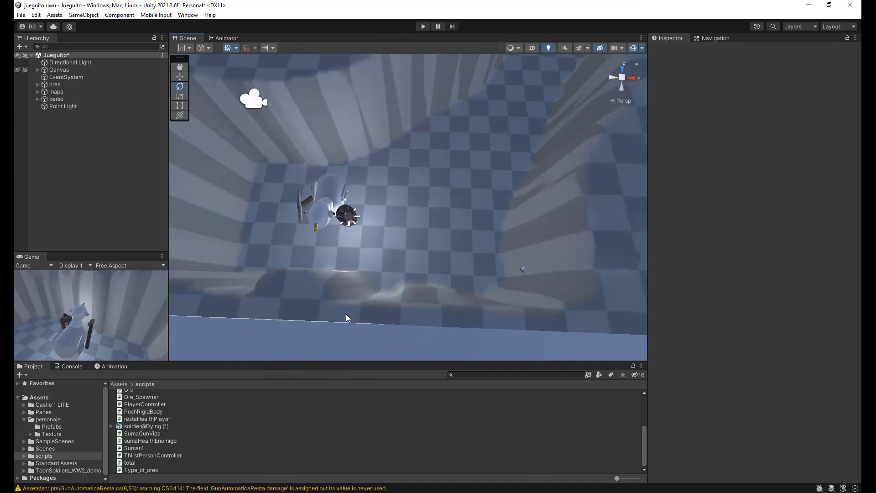
right_click_drag(346, 314, 154, 302)
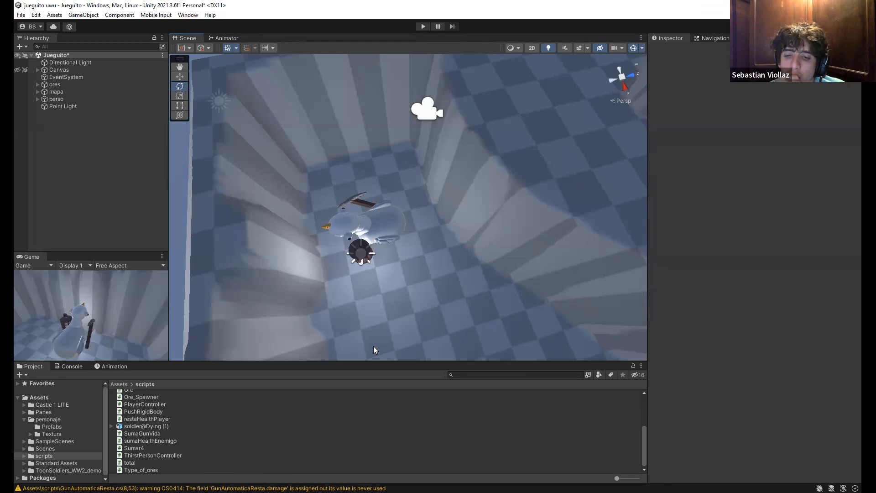
left_click_drag(432, 281, 408, 182, "alt")
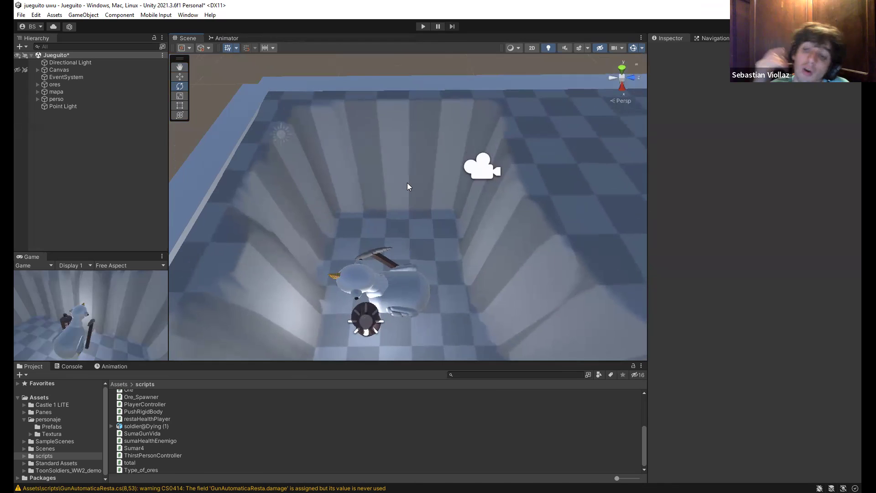
left_click_drag(443, 260, 767, 250, "alt")
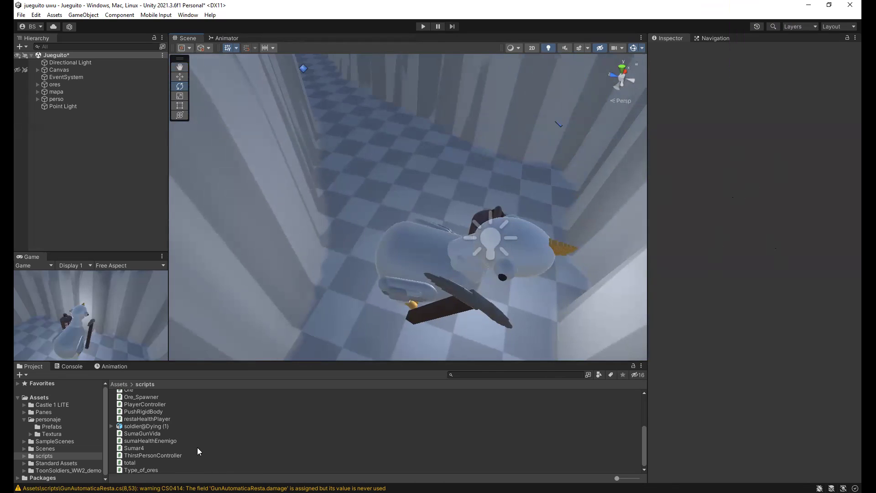
Select the Sumar4 script, then orbit the Scene view toward the walls and checkered floor
left_click(127, 465)
left_click(134, 450)
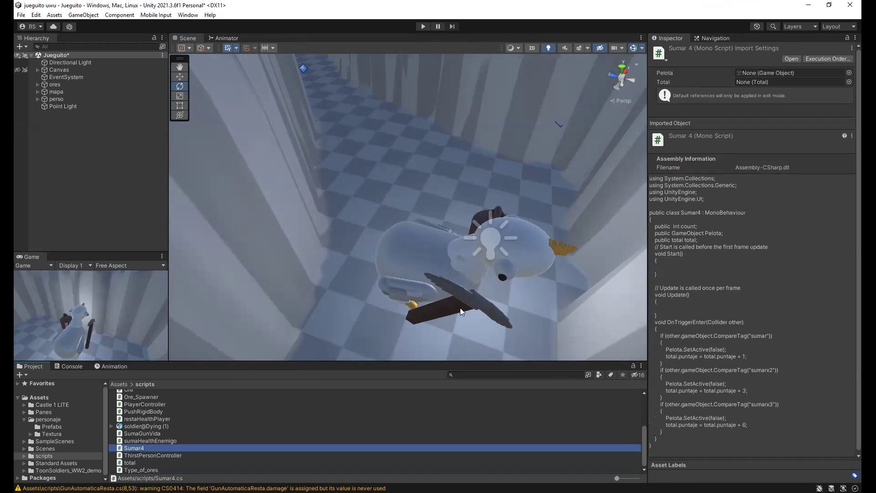
right_click_drag(460, 308, 427, 296)
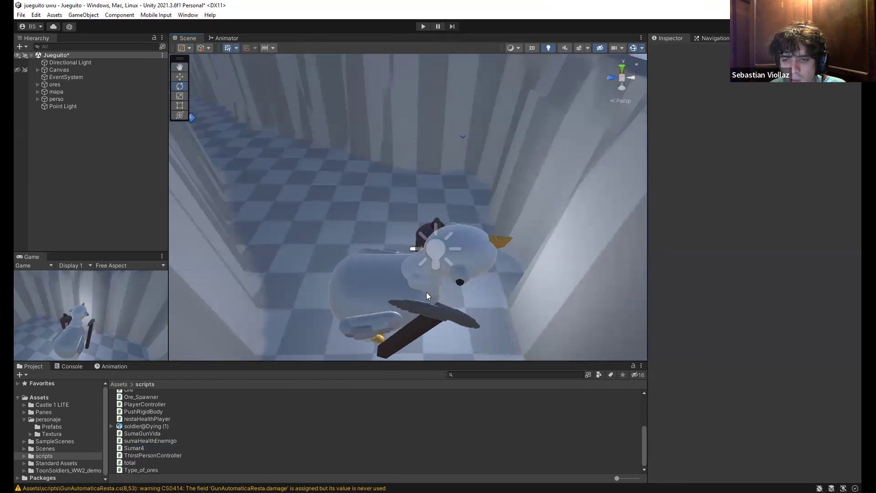
right_click_drag(354, 262, 401, 178)
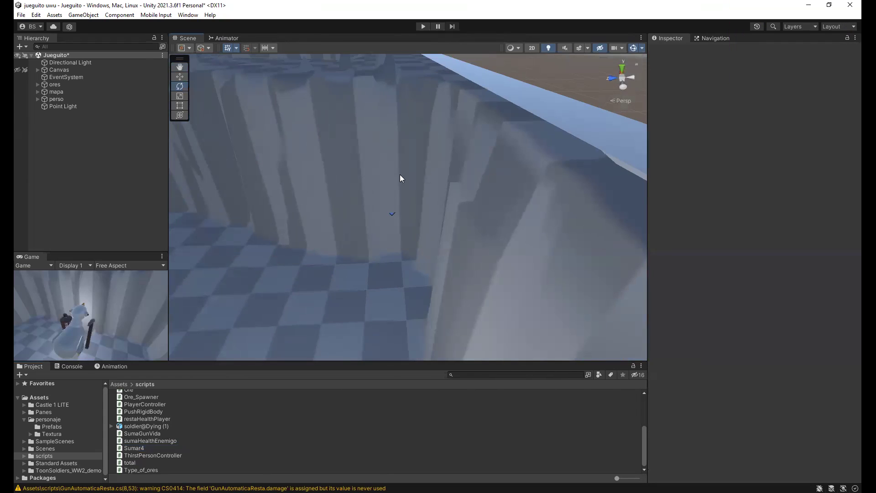
right_click_drag(389, 207, 426, 237)
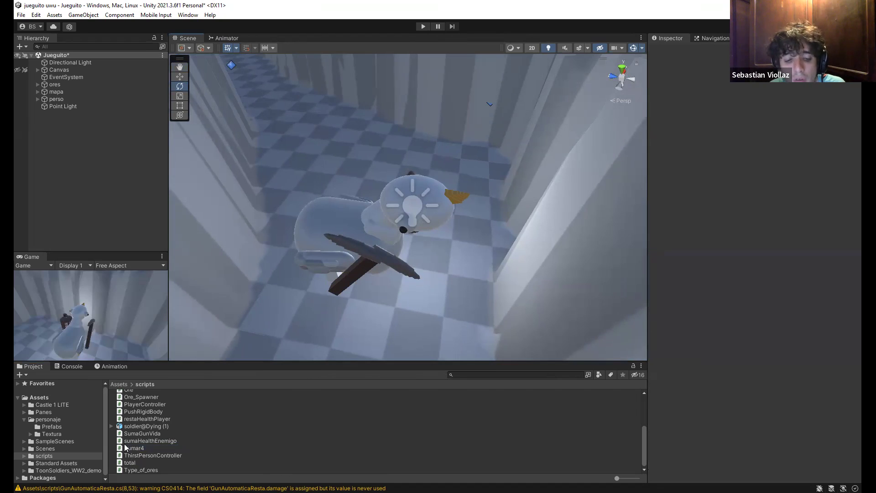
Inspect Sumar4's OnTriggerEnter code, which hides Pelota and adds 1, 3 or 6 to total.puntaje
left_click(143, 449)
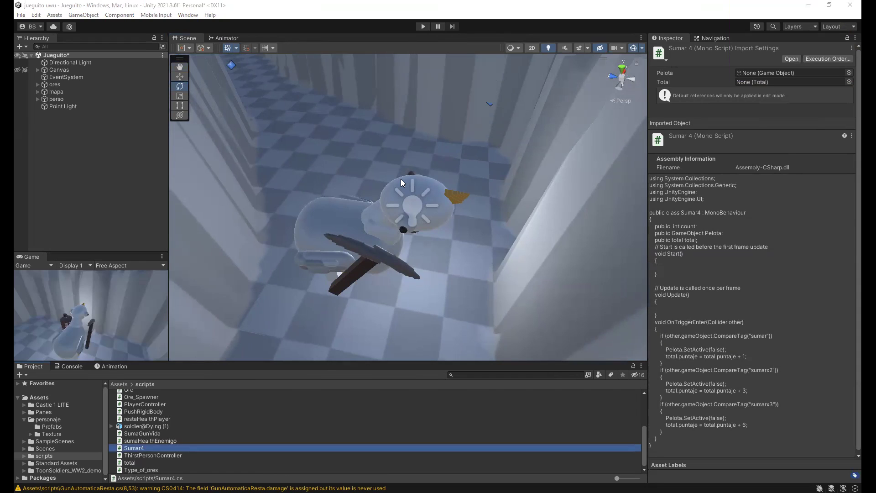
left_click(706, 205)
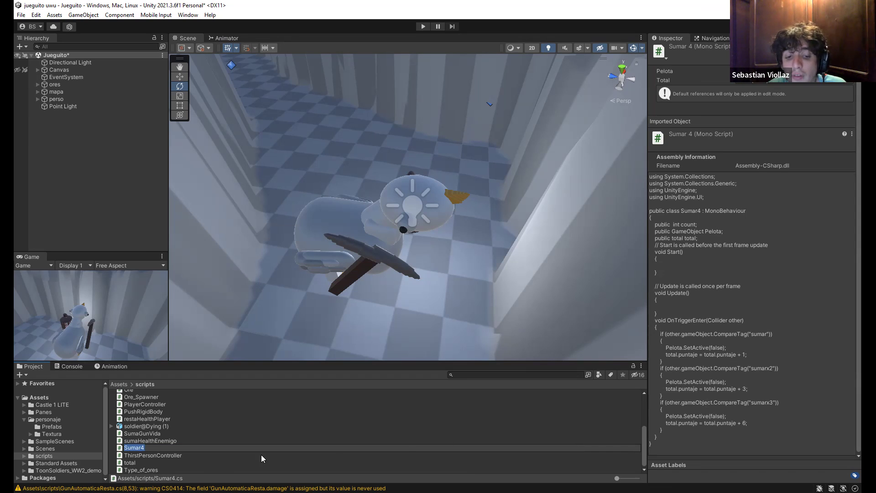
left_click(668, 448)
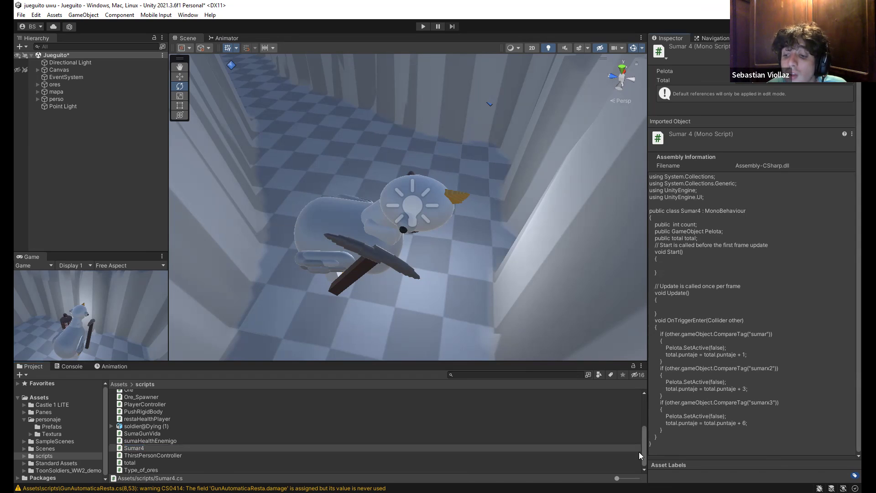
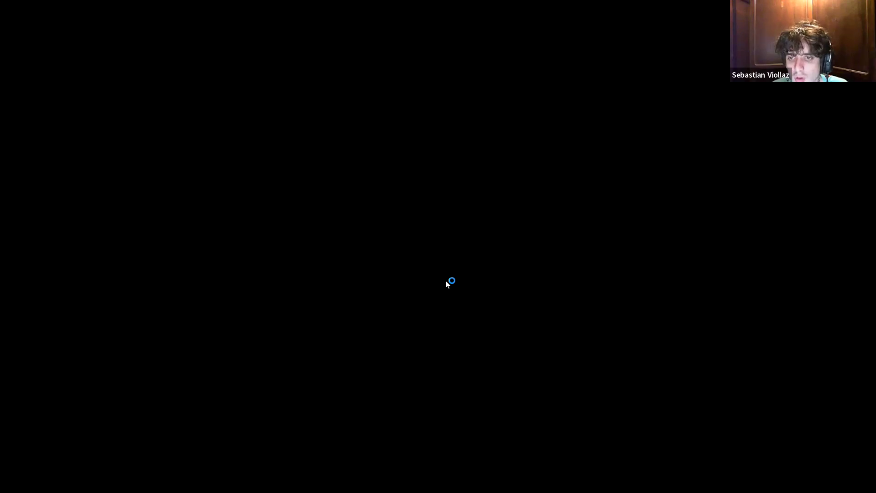
Delete the Pelota GameObject field from Sumar4.cs, restore the count line's semicolon, and save
key("alt+Tab")
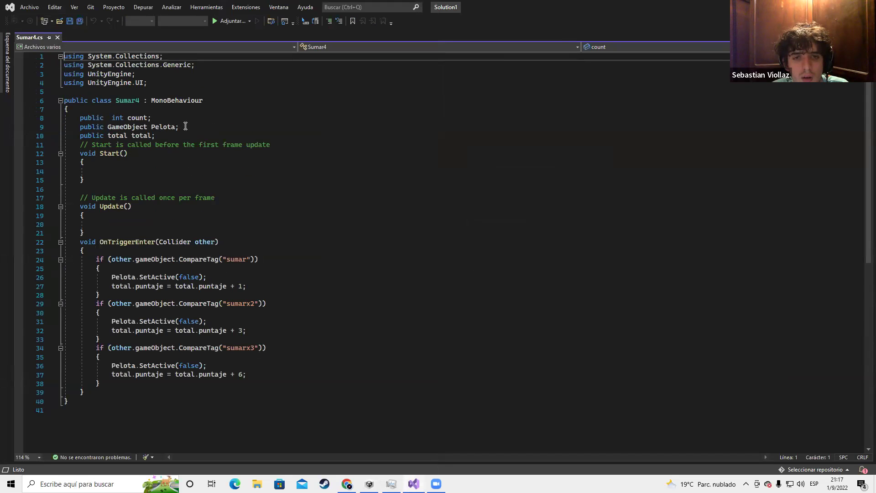
left_click_drag(185, 127, 147, 118)
key("BackSpace")
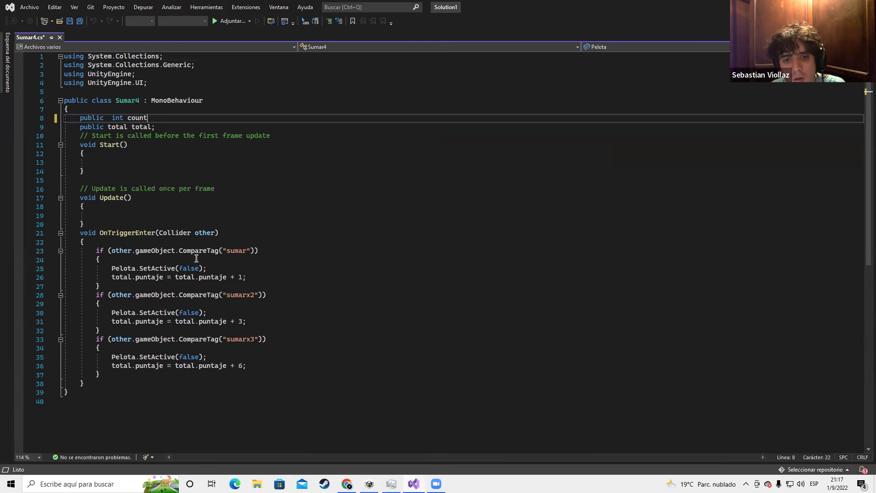
type(";")
key("ctrl+s")
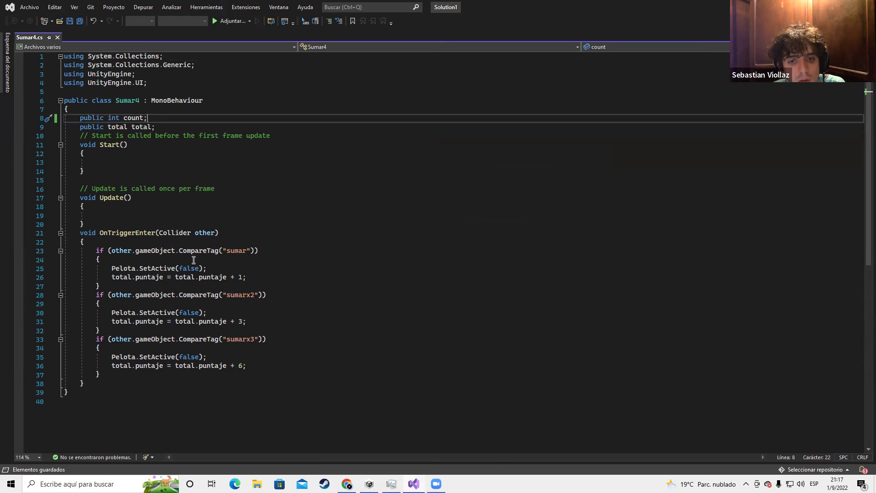
Remove the three Pelota.SetActive(false) lines from the sumar, sumarx2 and sumarx3 blocks, and save
left_click(137, 270)
triple_click(136, 269)
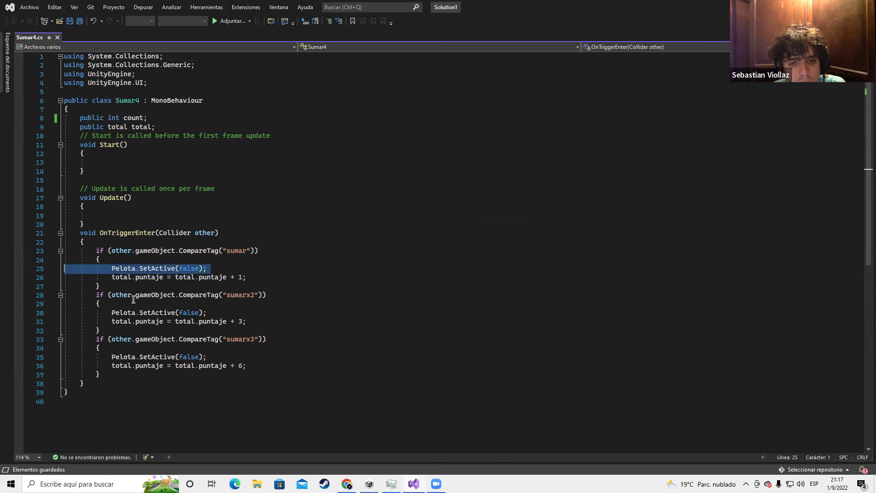
key("Delete")
triple_click(130, 304)
key("Delete")
triple_click(131, 339)
key("Delete")
key("ctrl+s")
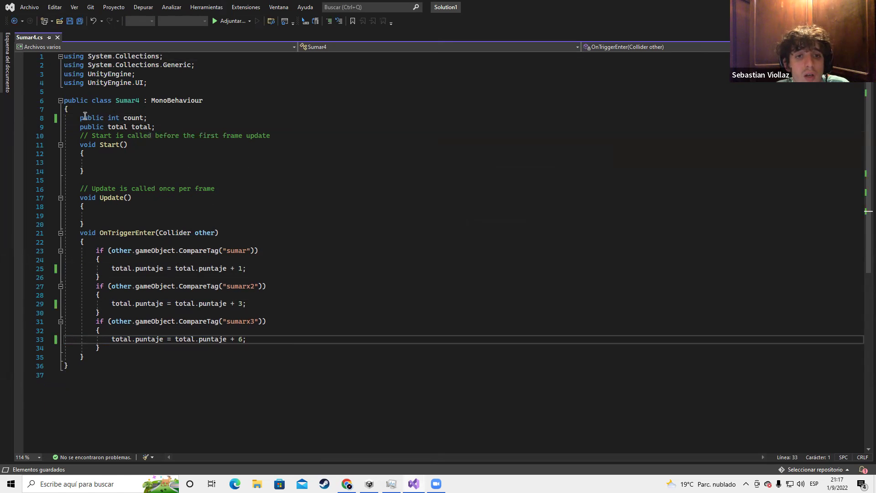
left_click_drag(77, 116, 142, 118)
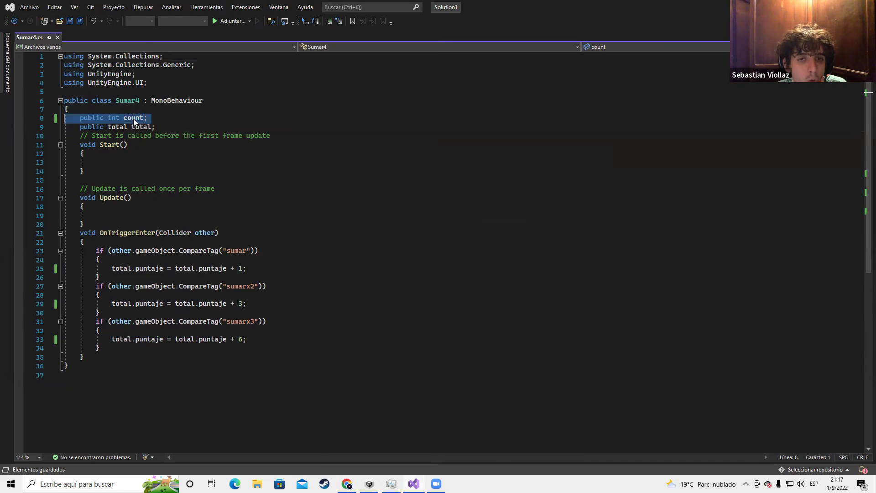
left_click(144, 118)
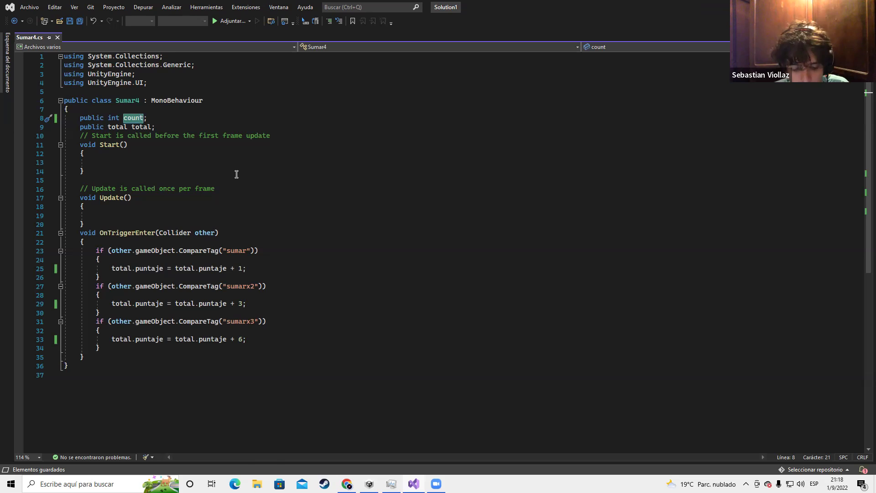
Find total.cs through the Windows search and open it in Visual Studio
key("super")
type("ta")
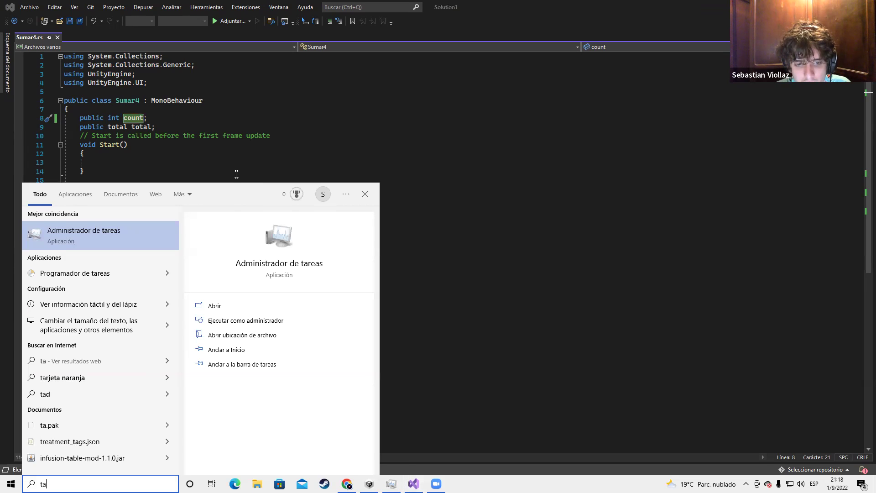
key("BackSpace")
type("otal")
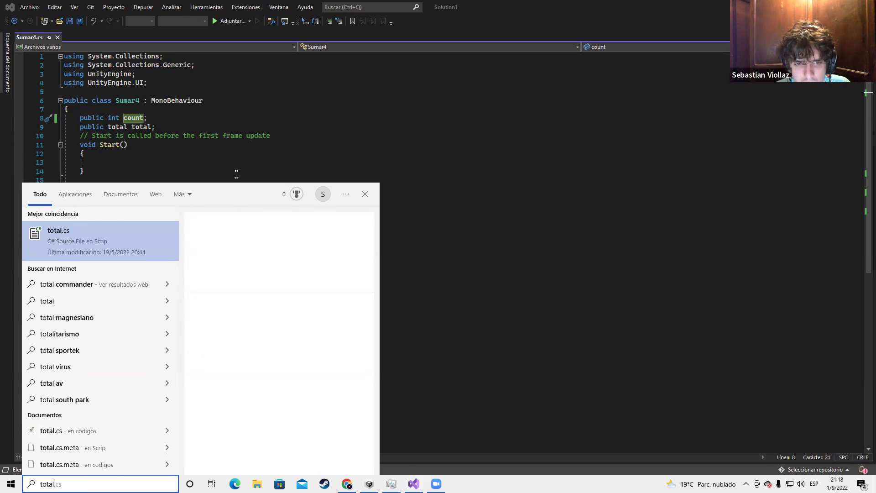
key("Return")
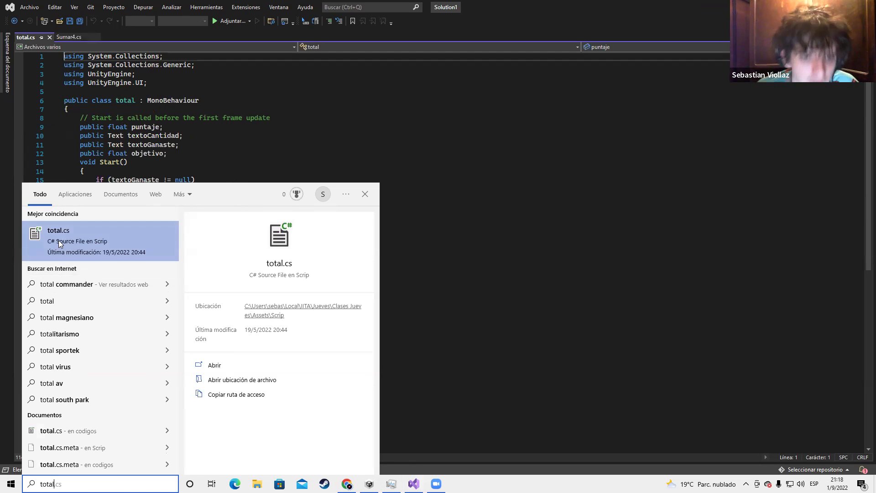
left_click(205, 155)
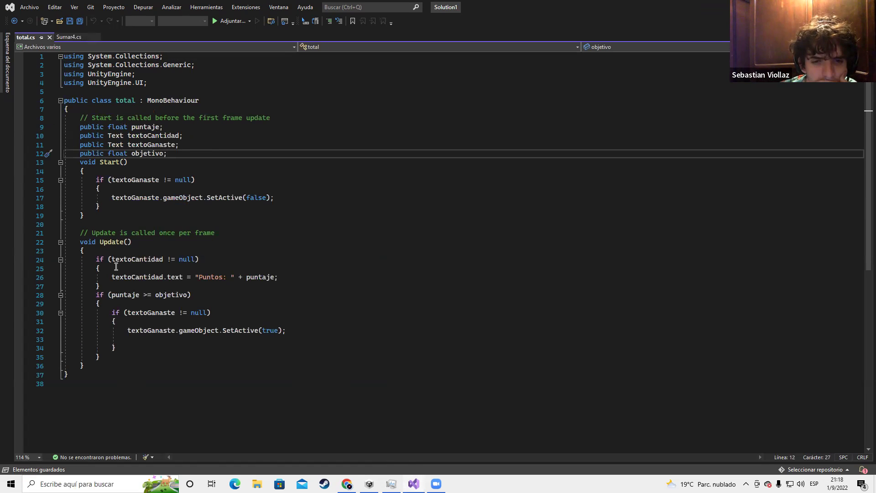
Review the textoCantidad and textoGanaste fields and select the objetivo declaration line
double_click(135, 139)
double_click(138, 146)
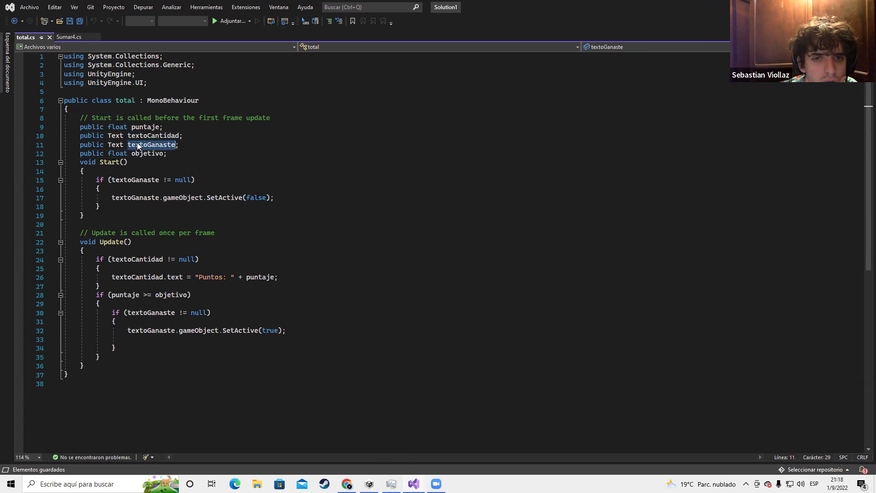
left_click(136, 136)
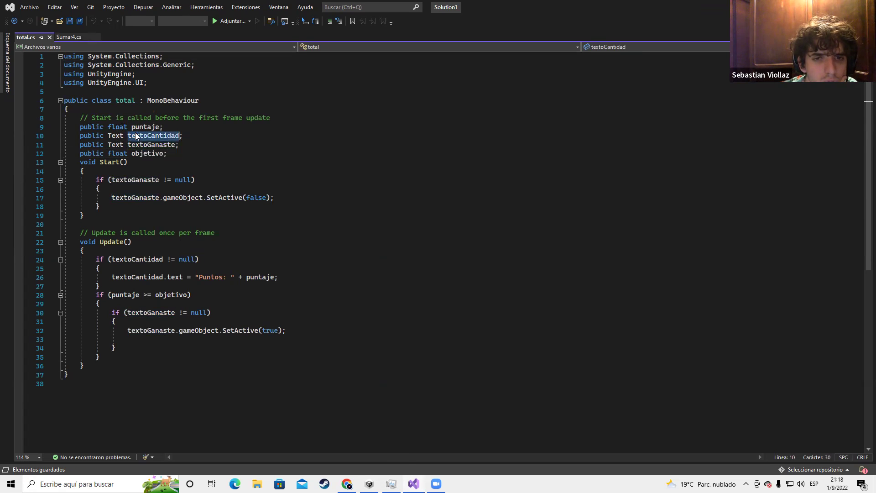
double_click(146, 154)
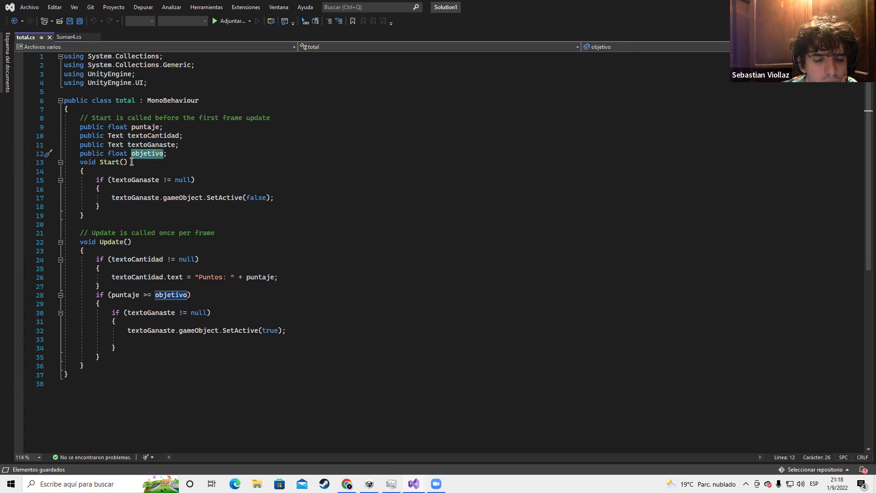
triple_click(142, 156)
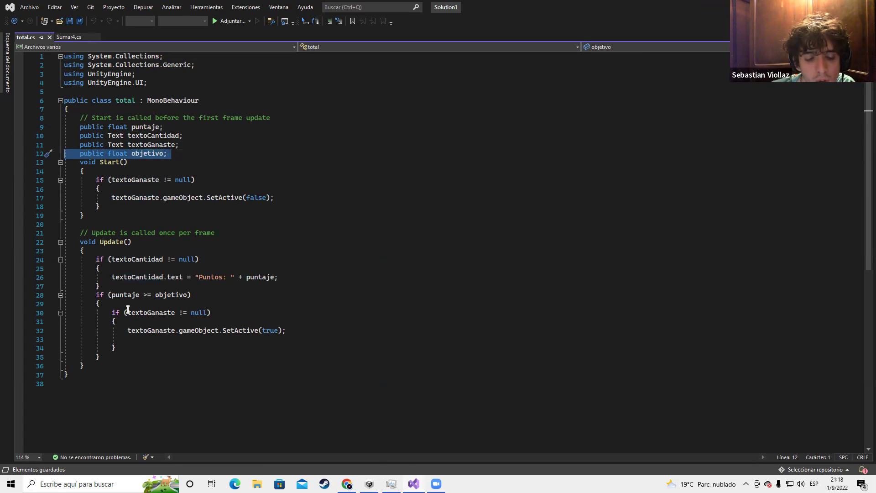
left_click_drag(169, 155, 80, 155)
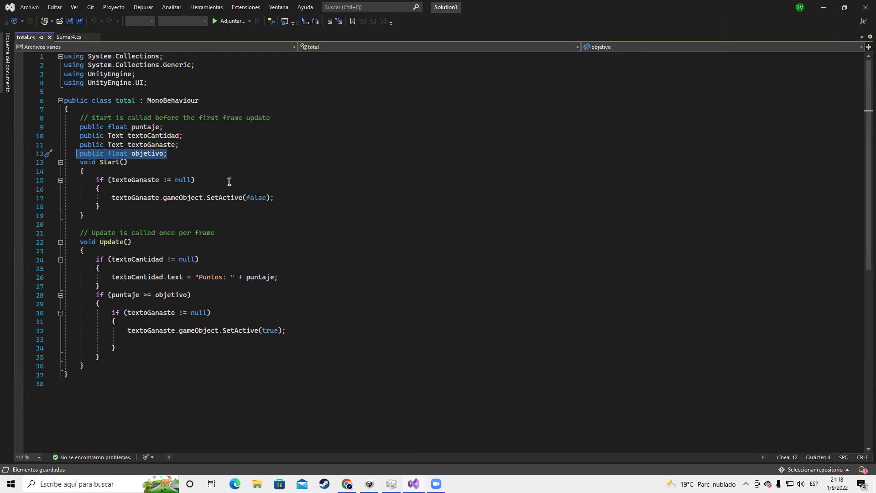
Delete the objetivo declaration and the if-block in Update that uses it
key("Delete")
key("BackSpace")
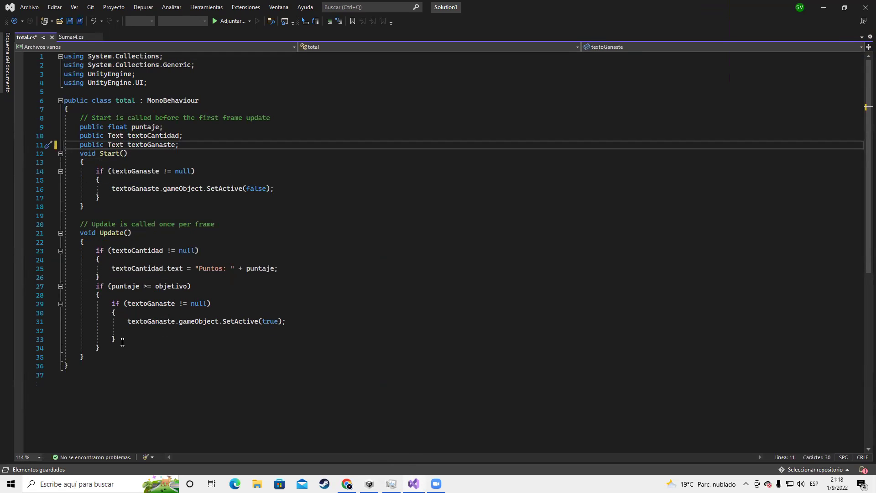
left_click(102, 344)
key("shift+Up")
key("shift+Up")
key("shift+Up")
key("shift+Up")
key("shift+Up")
key("shift+Up")
key("shift+Up")
key("shift+Up")
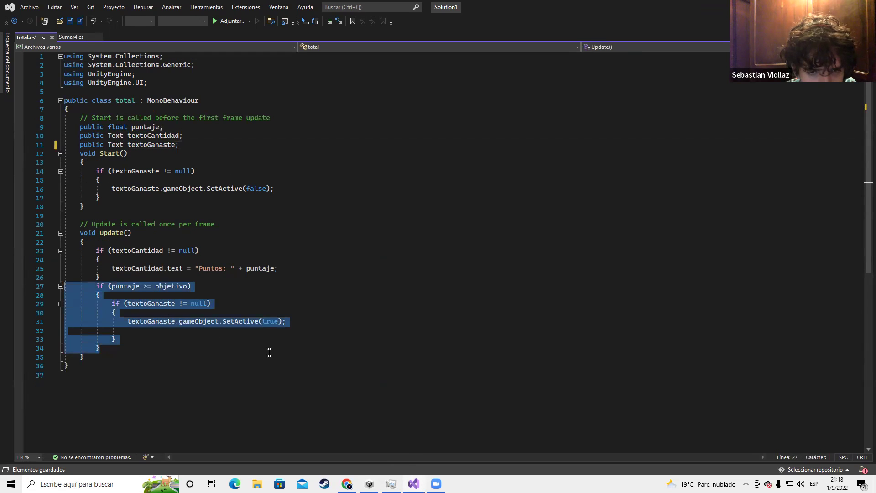
key("Delete")
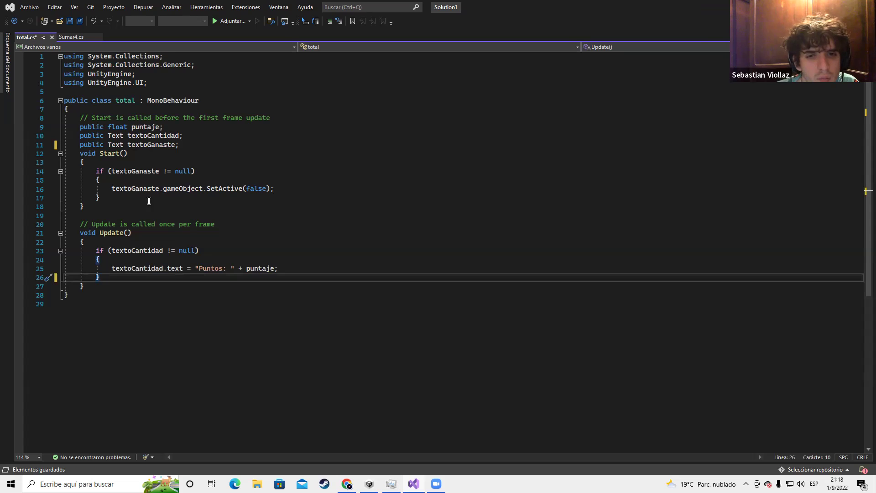
Remove the textoGanaste check from Start and its field declaration, then save total.cs
left_click_drag(100, 197, 45, 176)
key("Delete")
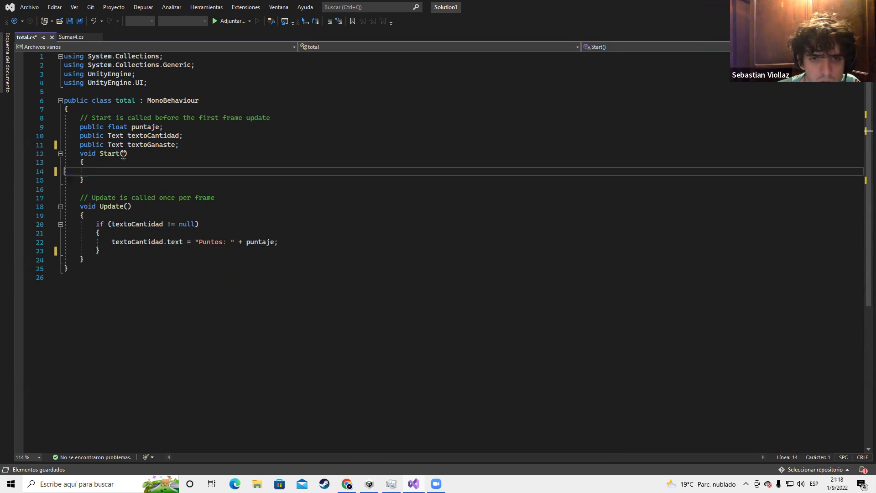
triple_click(149, 145)
key("Delete")
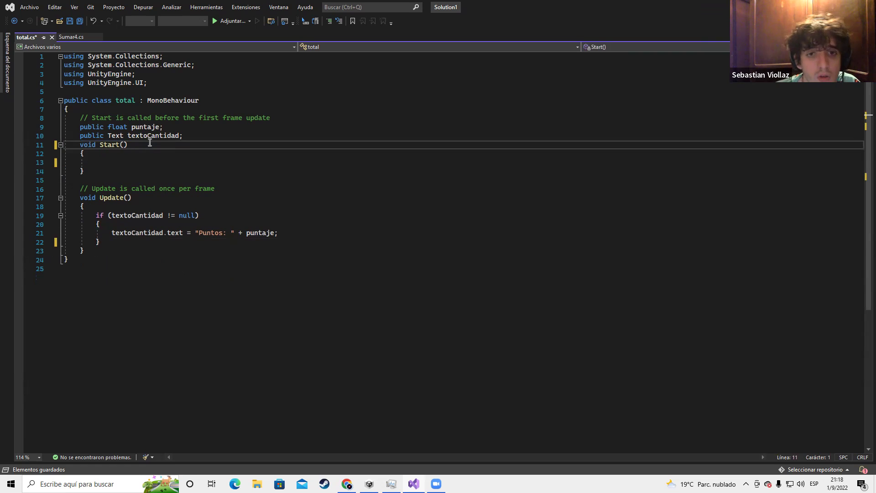
key("ctrl+s")
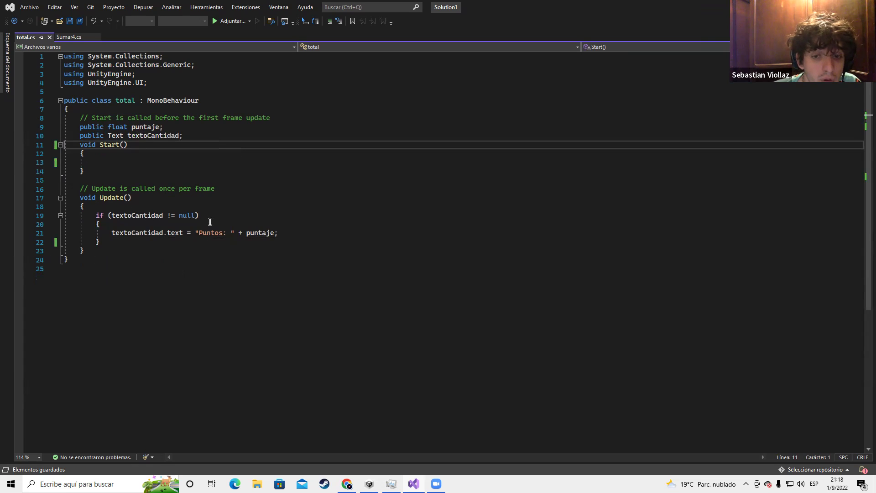
left_click_drag(199, 233, 223, 235)
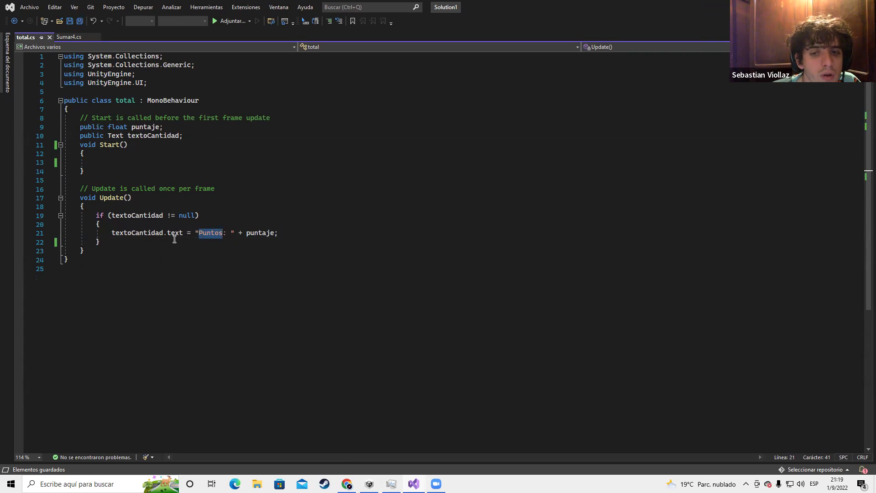
Paste the textoCantidad.text = "Puntos: " + puntaje statement from Update into Start()
left_click_drag(70, 111, 216, 252)
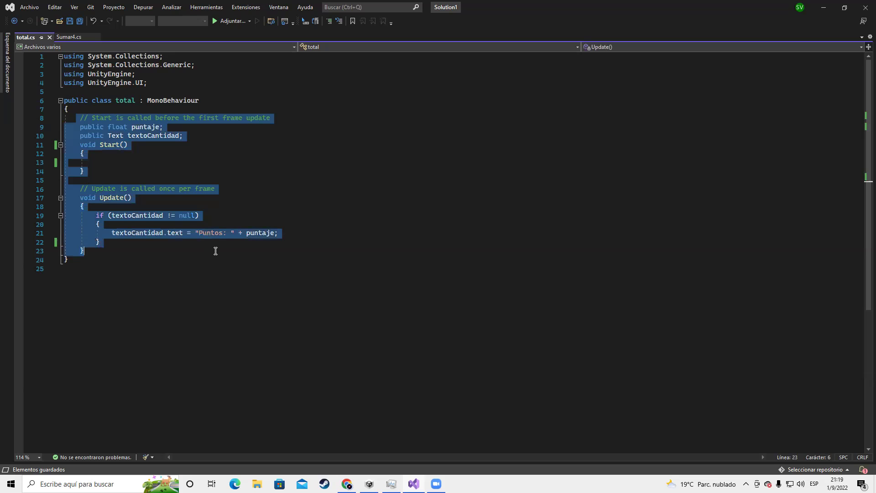
double_click(136, 137)
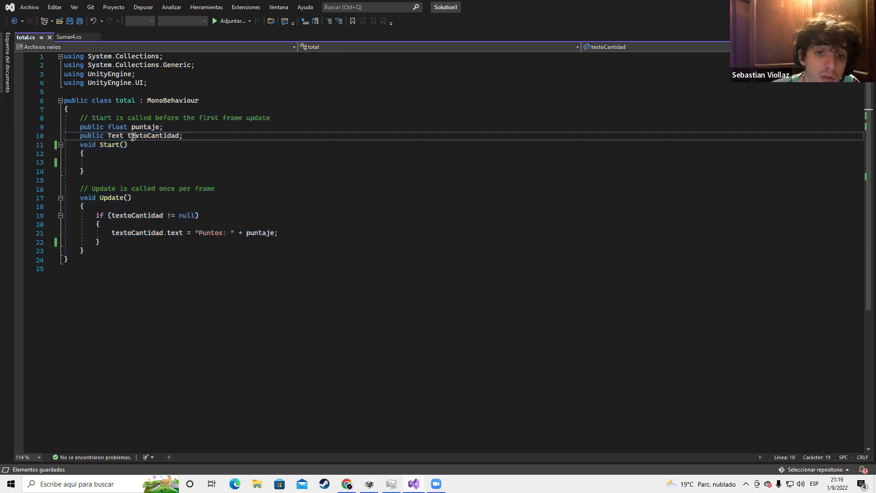
left_click_drag(135, 137, 128, 118)
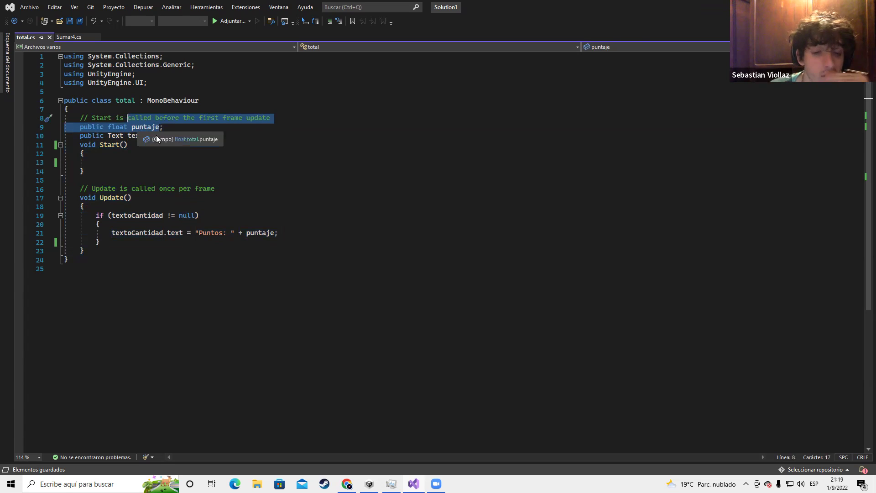
left_click(147, 163)
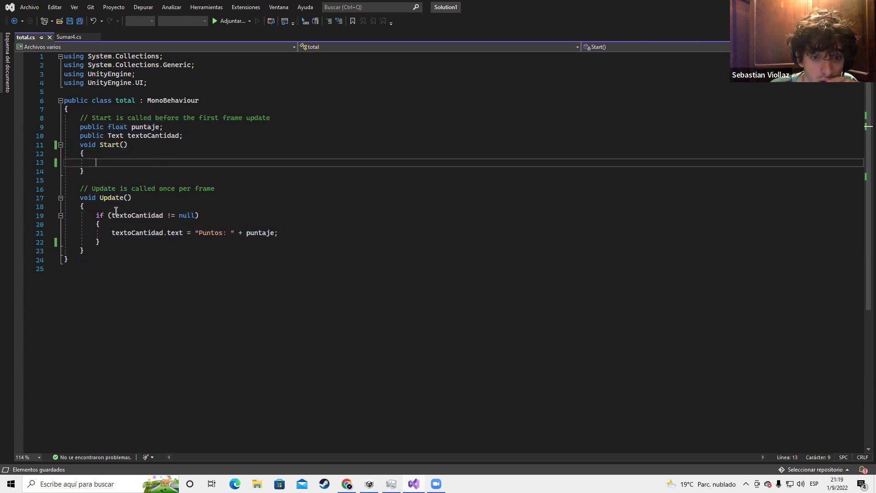
left_click_drag(109, 233, 286, 235)
key("ctrl+c")
left_click(145, 161)
key("ctrl+v")
double_click(145, 127)
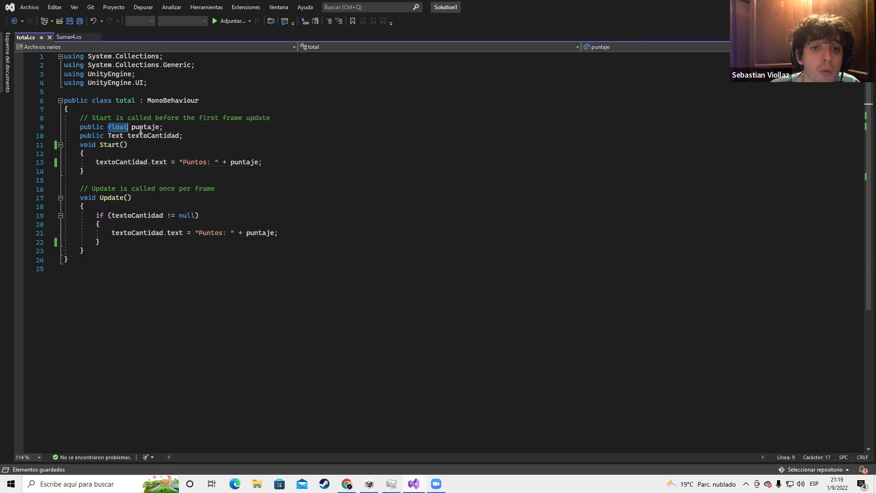
left_click(71, 37)
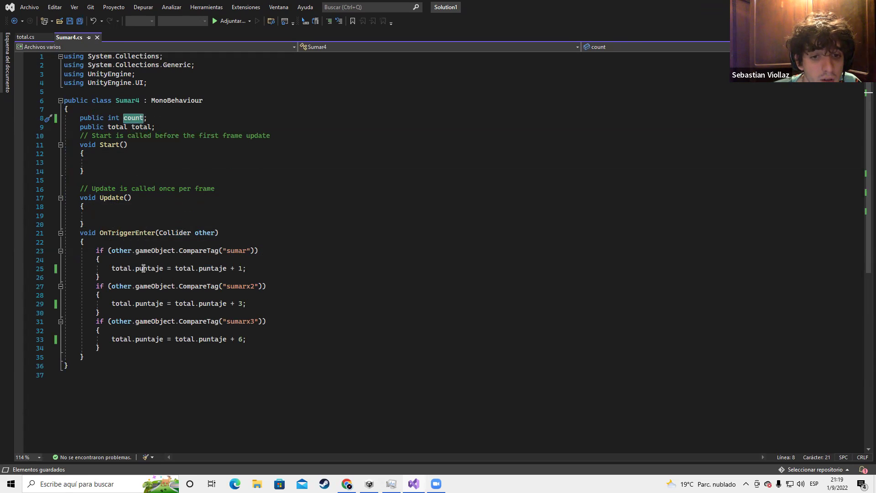
left_click(114, 348)
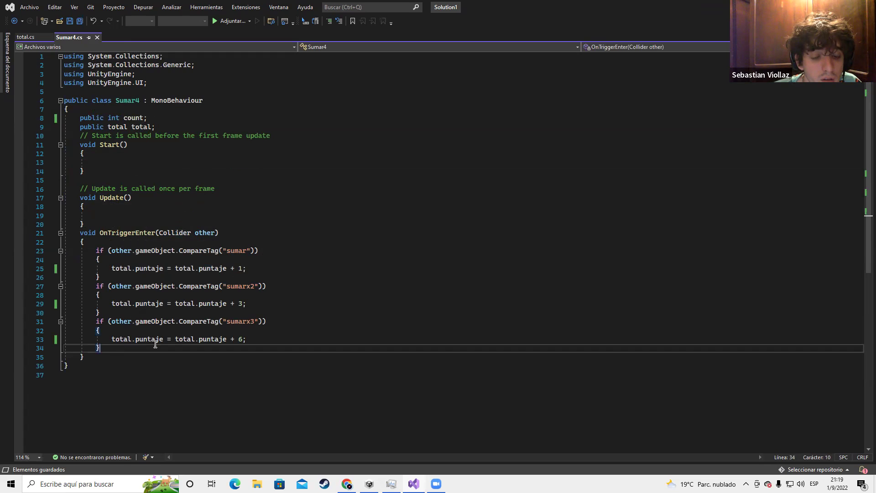
left_click(255, 268)
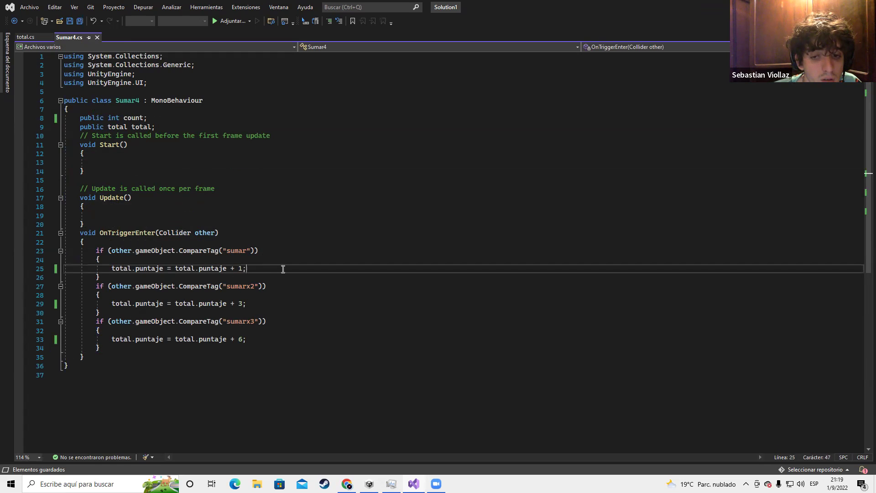
double_click(235, 251)
double_click(238, 286)
left_click(240, 323)
double_click(240, 322)
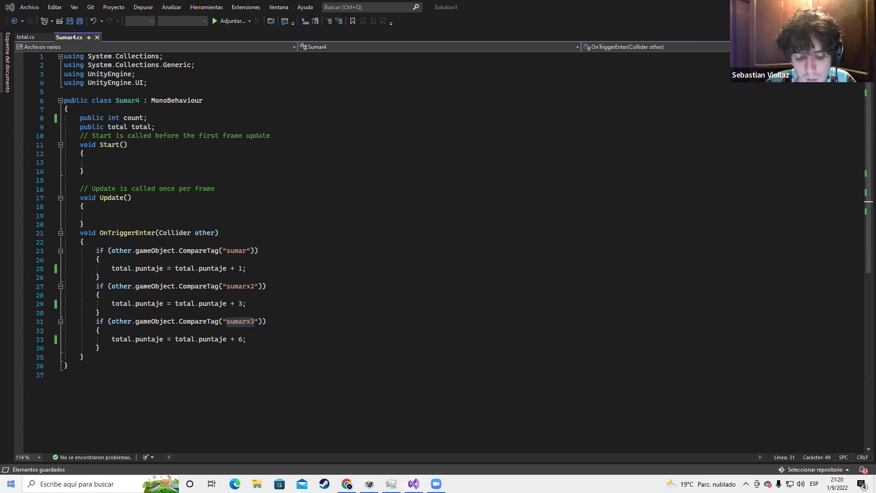
Open Items.cs from the taskbar search for reference, then return to the total and Sumar4 tabs
type("item")
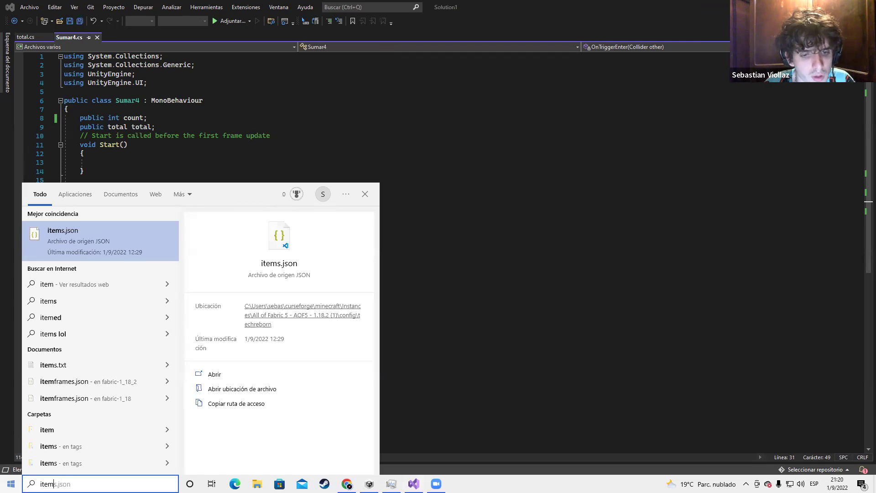
type("s")
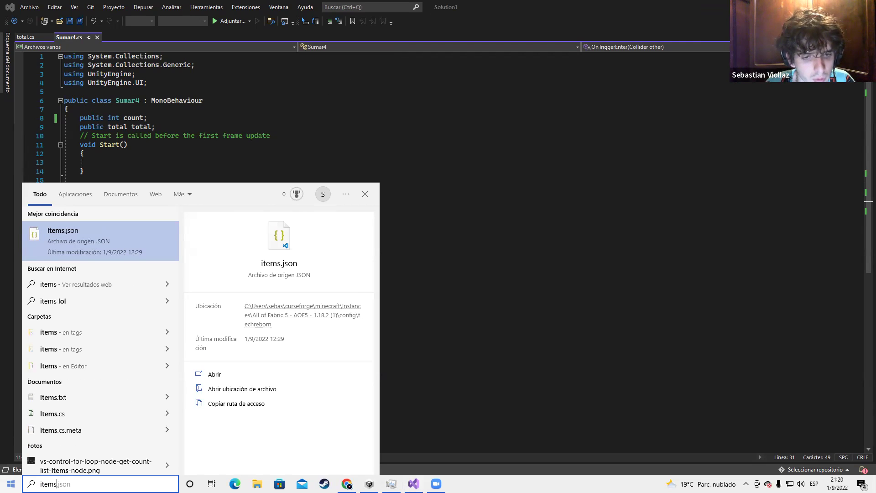
key("BackSpace")
key("BackSpace")
key("BackSpace")
key("BackSpace")
type("tems")
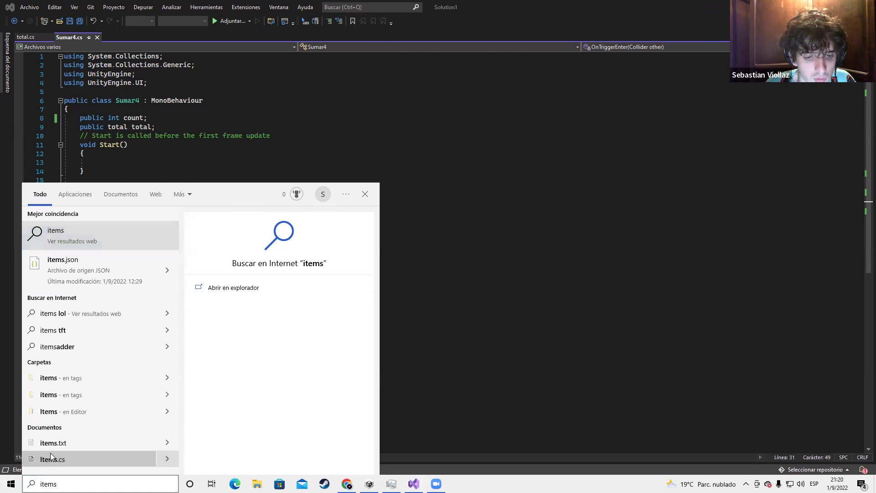
left_click(51, 456)
left_click(132, 135)
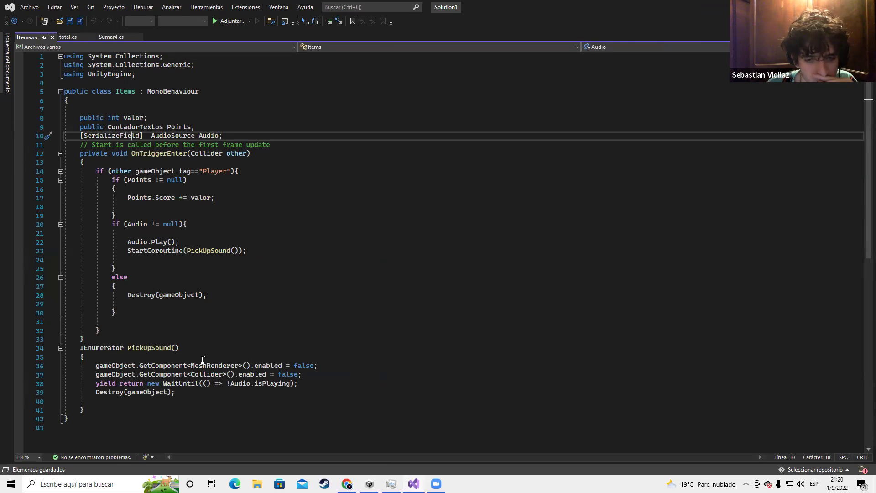
scroll(93, 302, "down", 3)
scroll(95, 228, "up", 3)
left_click(87, 37)
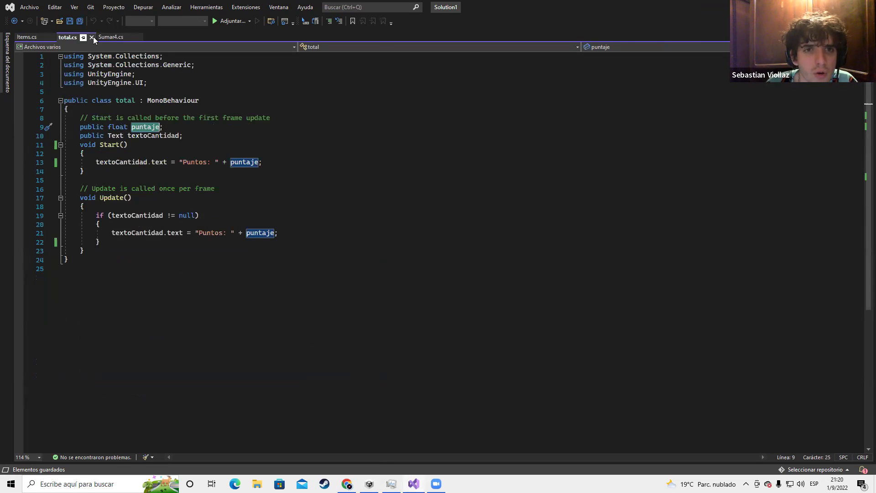
left_click(112, 37)
Delete the sumar, sumarx2 and sumarx3 if-blocks from OnTriggerEnter and add a blank line after total
left_click(97, 242)
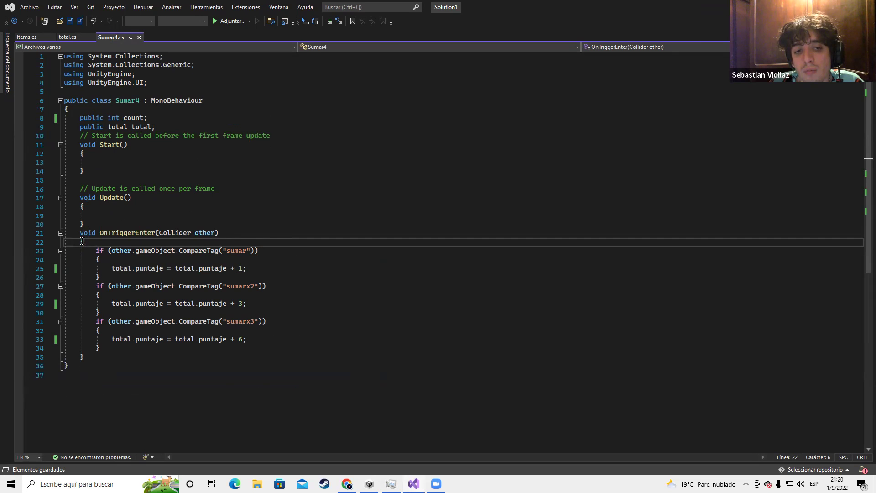
left_click_drag(92, 251, 100, 277)
left_click(234, 349, "shift")
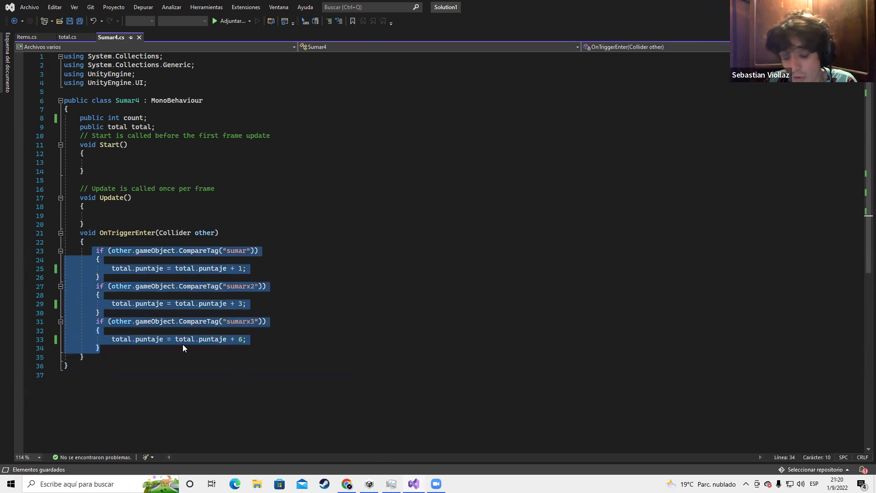
key("Delete")
left_click(178, 128)
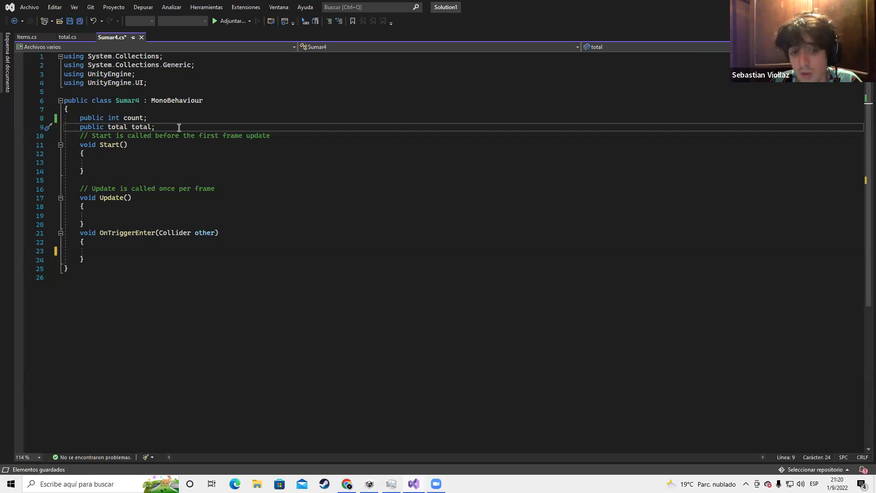
key("Return")
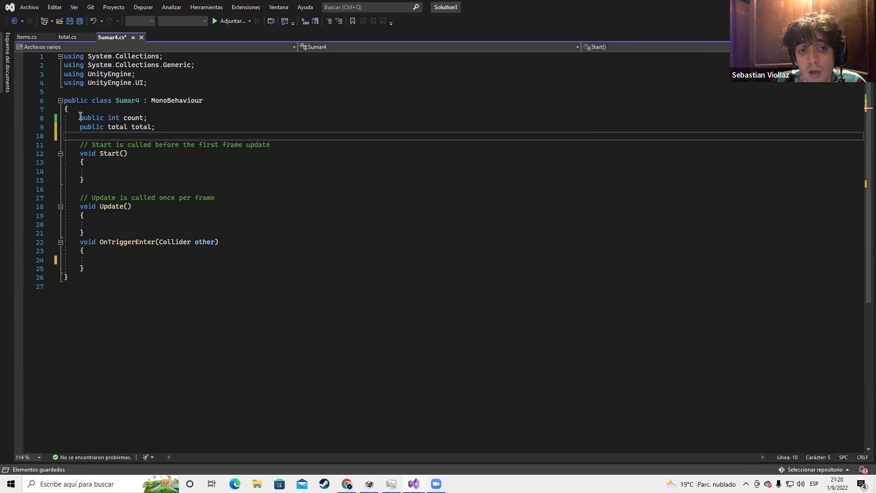
Rename the int field count to valor on line 8 and save Sumar4.cs
left_click_drag(81, 117, 144, 118)
double_click(133, 118)
type("vazlor")
key("BackSpace")
key("BackSpace")
key("BackSpace")
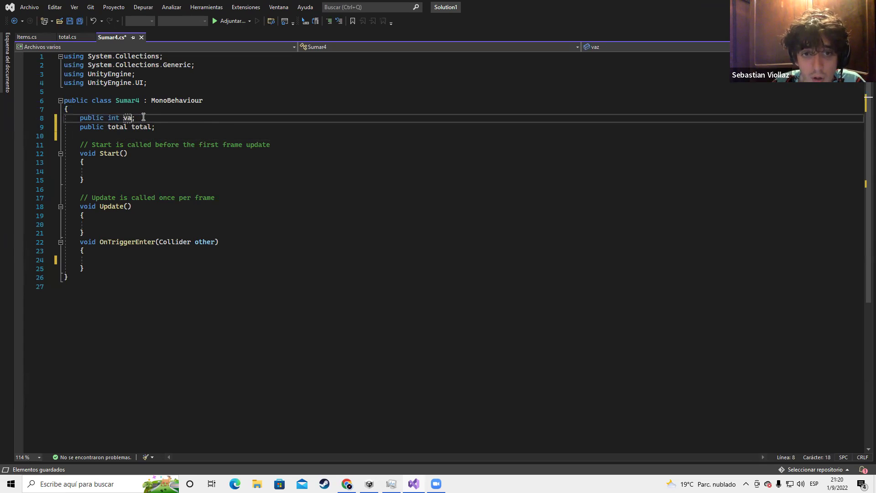
type("l")
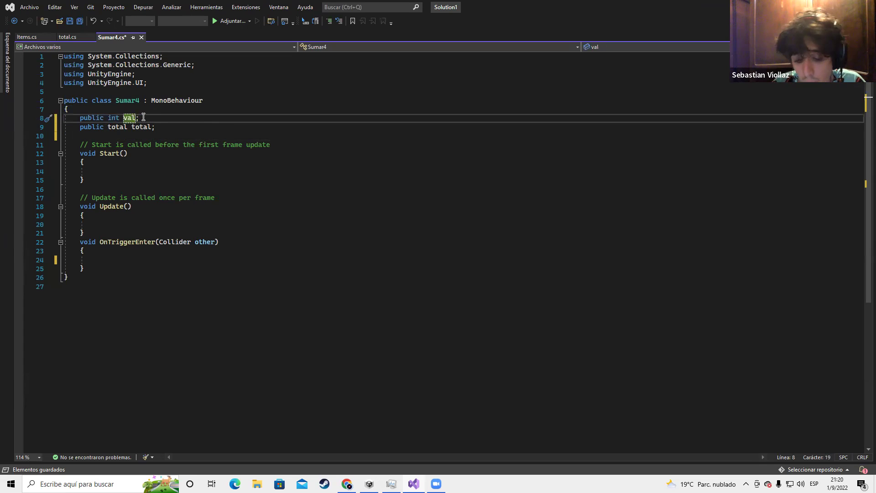
type("or")
key("ctrl+s")
Check the puntaje field in total.cs, then return to Sumar4's empty OnTriggerEnter
left_click(166, 130)
left_click(161, 132)
left_click(132, 172)
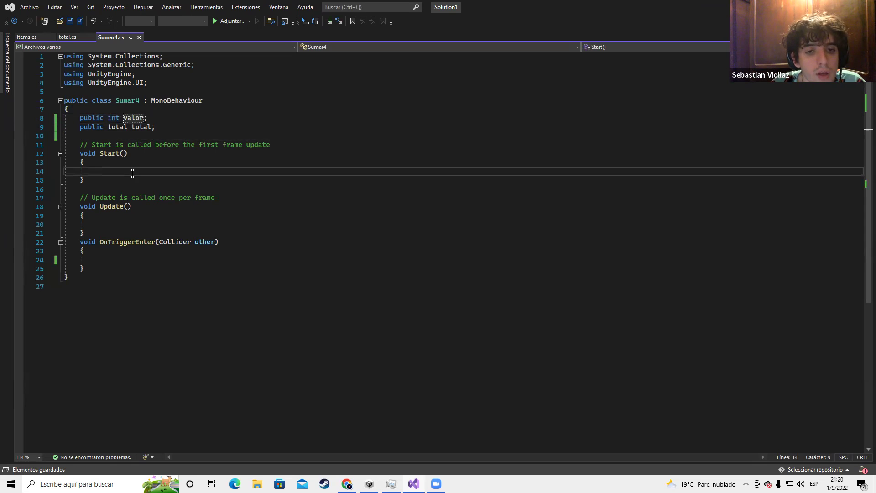
left_click(67, 38)
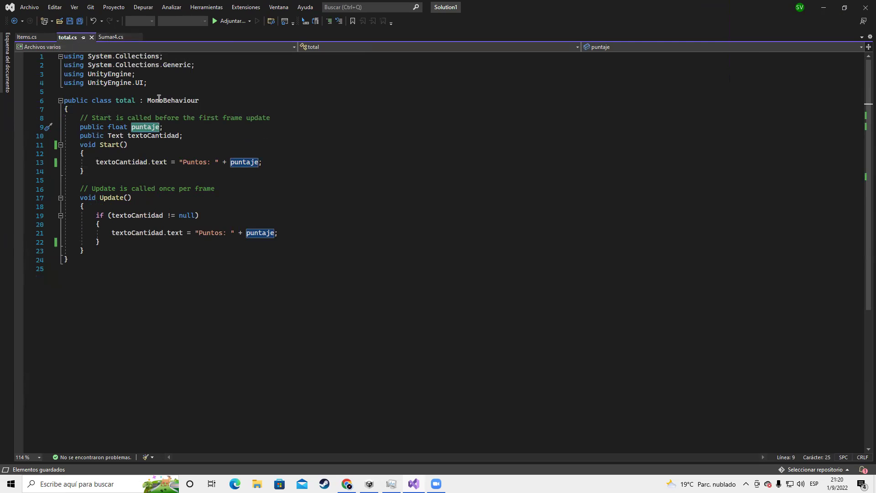
left_click(194, 137)
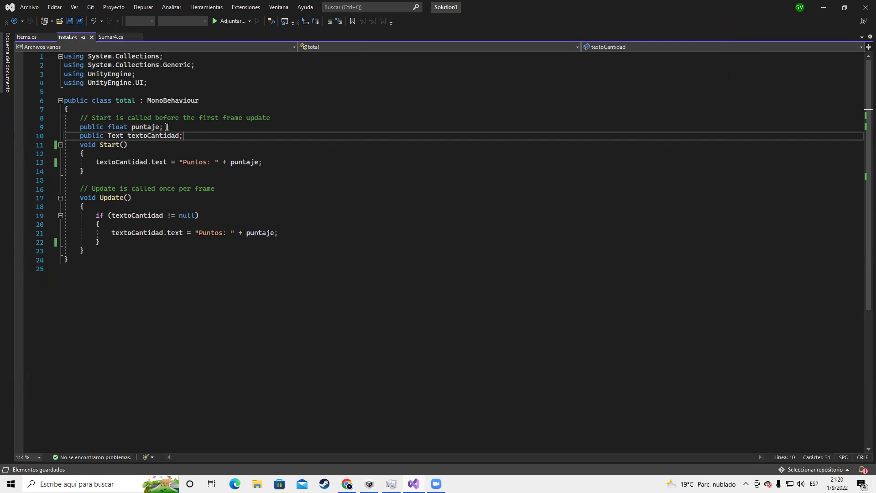
left_click(112, 37)
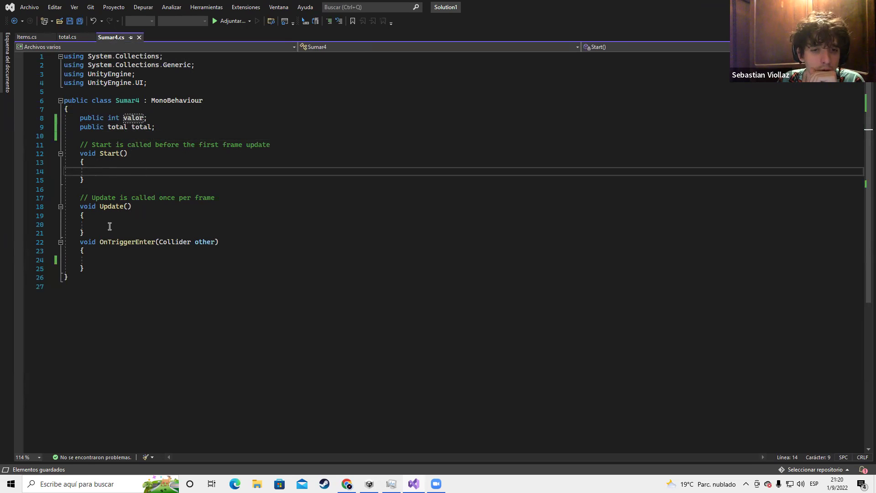
left_click(111, 260)
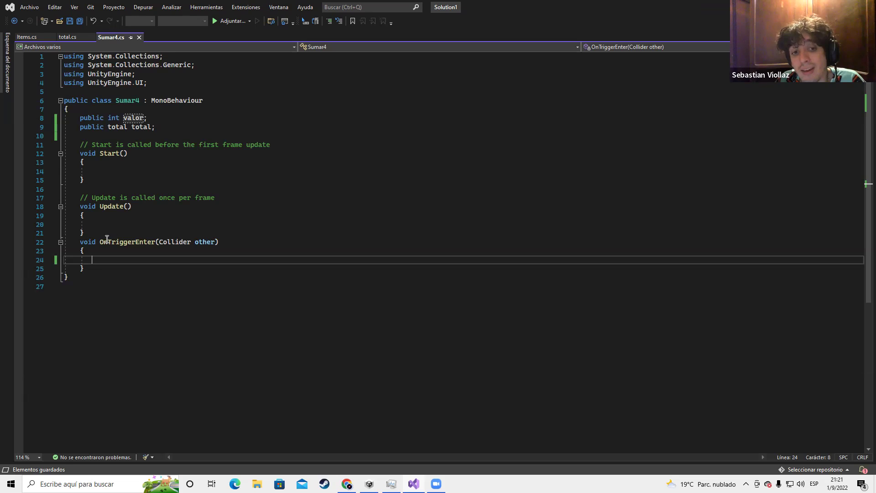
Add a //Condiciones: comment at the class top with the note 'Scrip para cada Item'
left_click(85, 275)
left_click(92, 270)
key("Return")
key("Return")
key("Return")
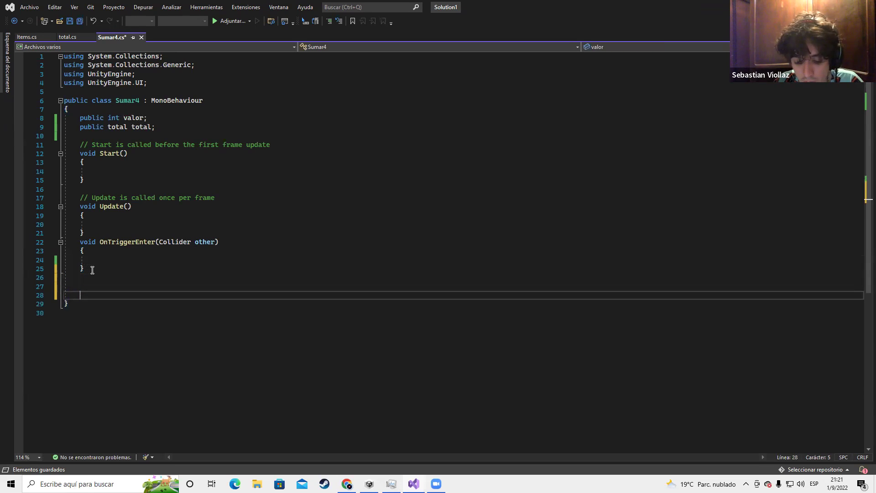
left_click(109, 112)
key("Return")
type("//Condi")
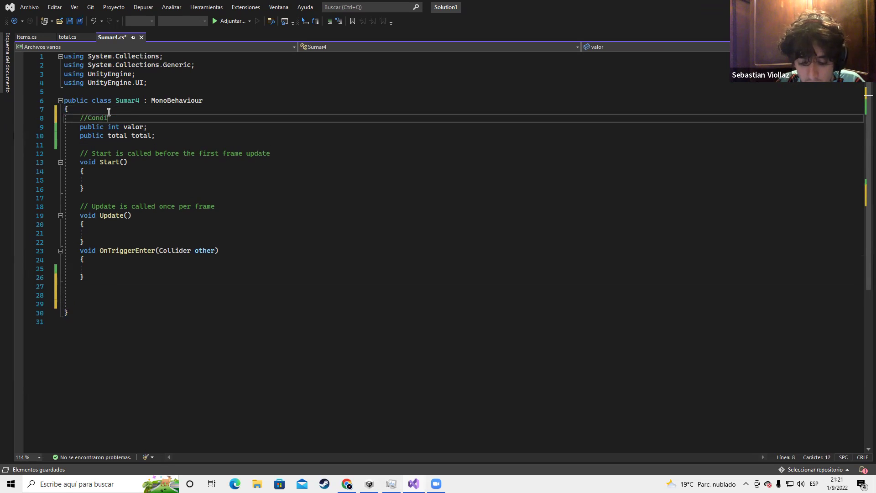
type("ciones:")
key("Return")
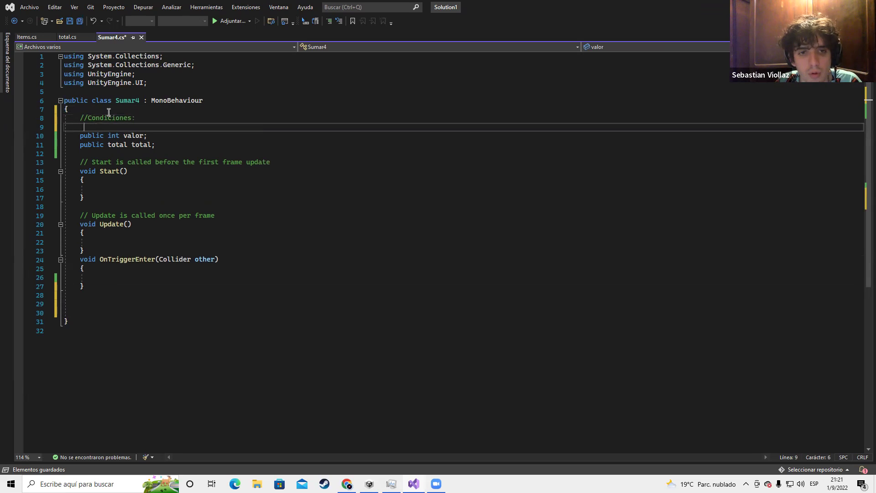
type("//")
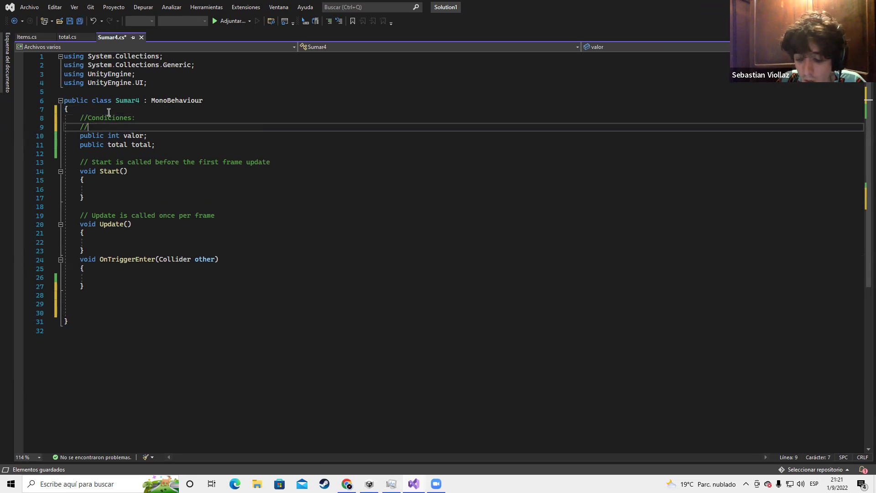
type("Scrip para cada Item")
key("Return")
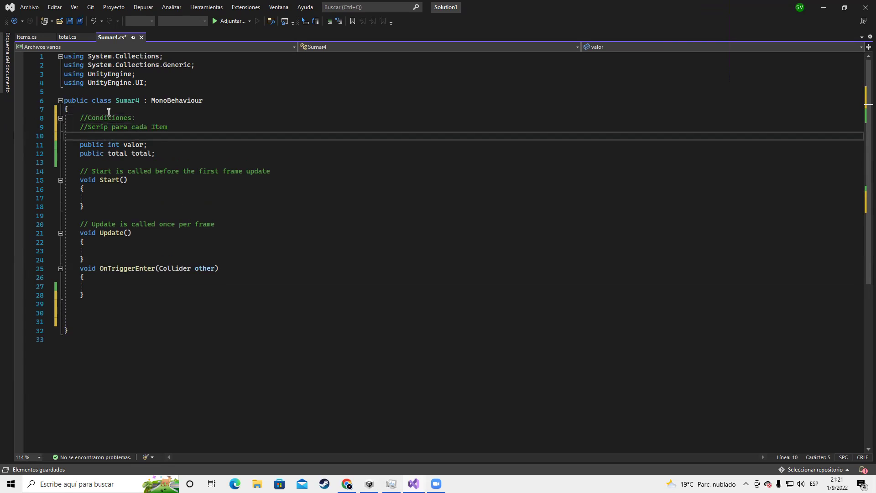
type("//")
Number the notes and add '2)Agregar Rb a cada item' and '3)Al Personaje Agegar el tag "Player"'
key("Up")
type("1)")
key("Down")
type("2)Agregar Rb")
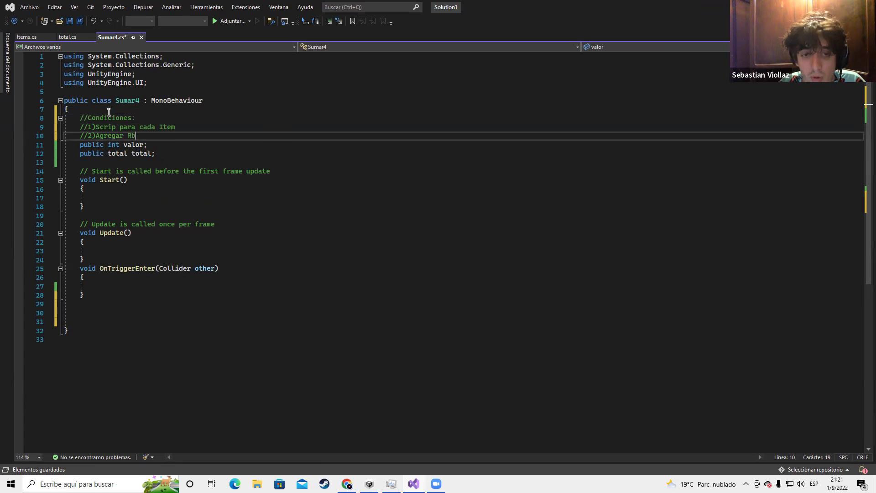
type(" a cada item")
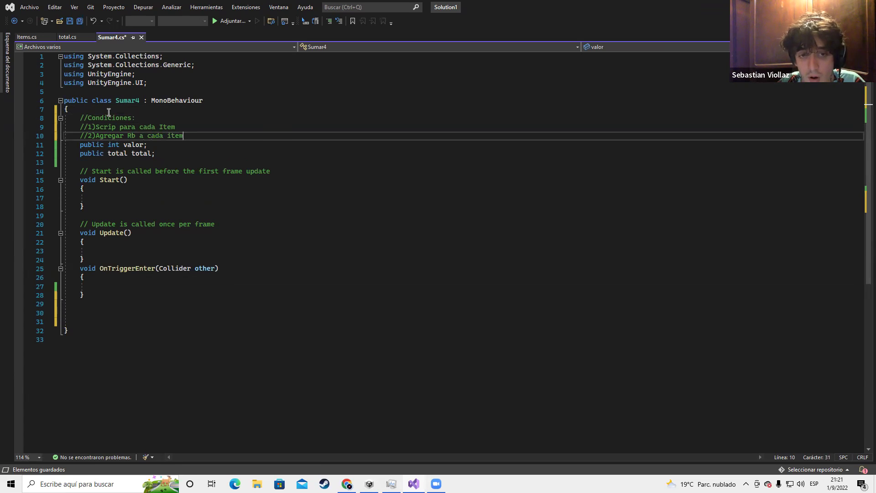
key("Return")
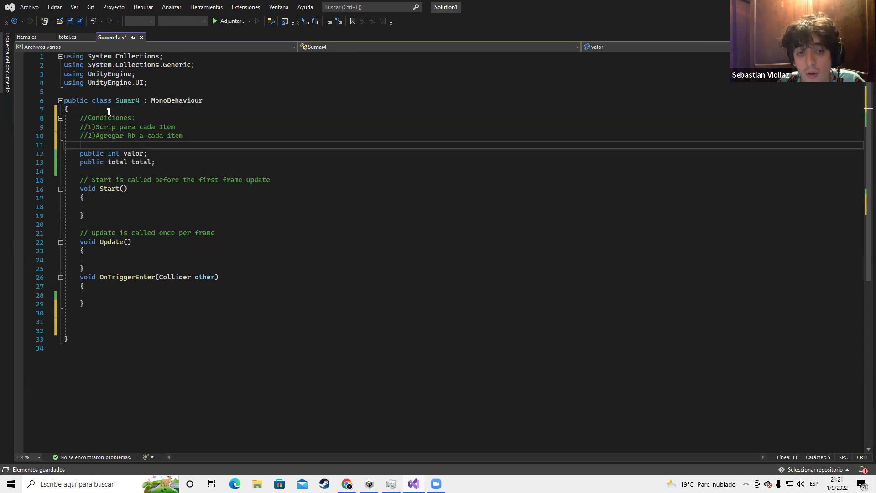
type("//")
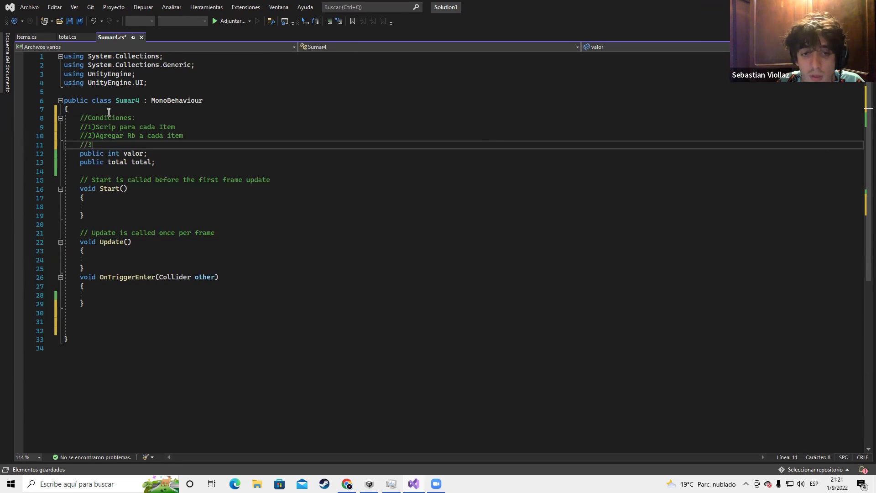
type("3)")
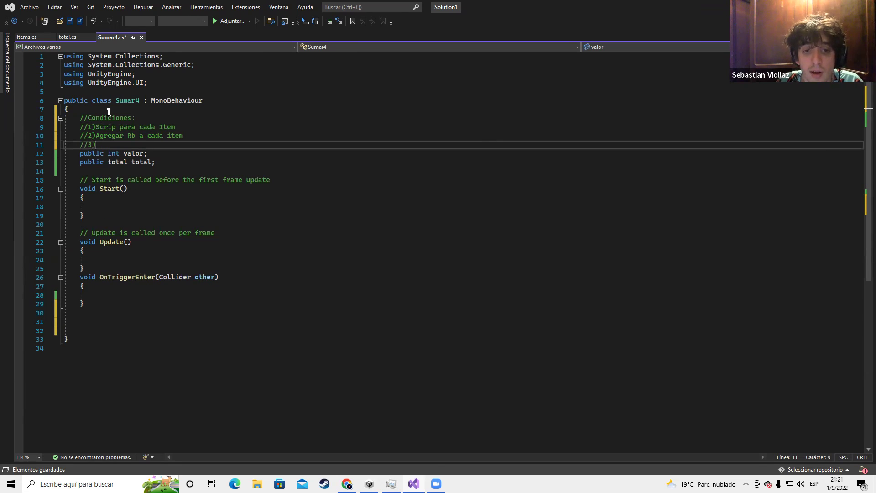
type("Al perosna")
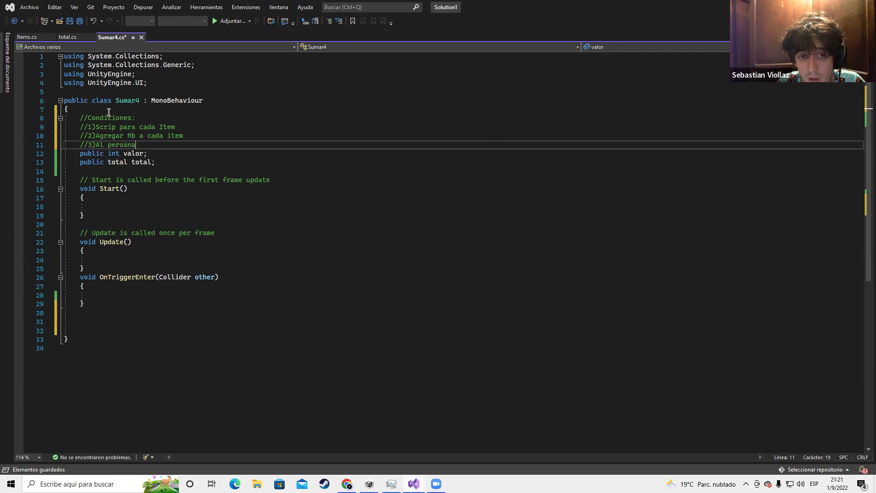
key("BackSpace")
key("BackSpace")
key("BackSpace")
key("BackSpace")
type("Pers")
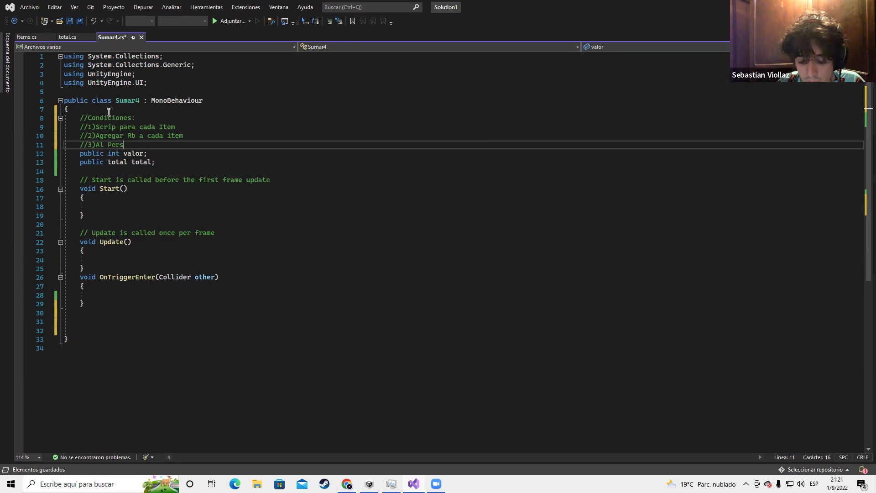
type("onaje Agegar ")
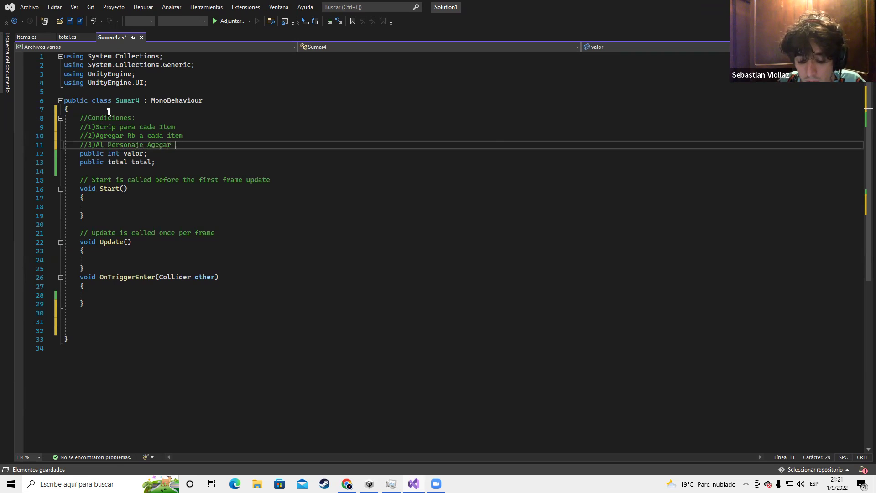
type("el tag")
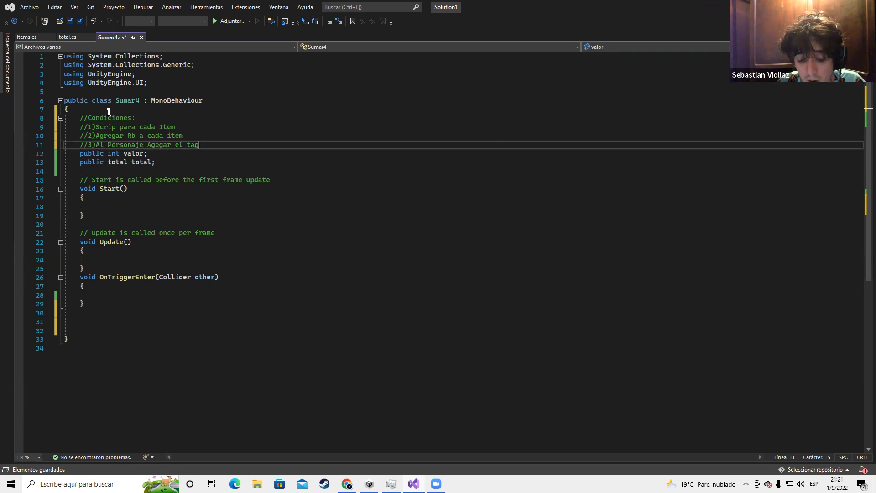
type(" \"Player")
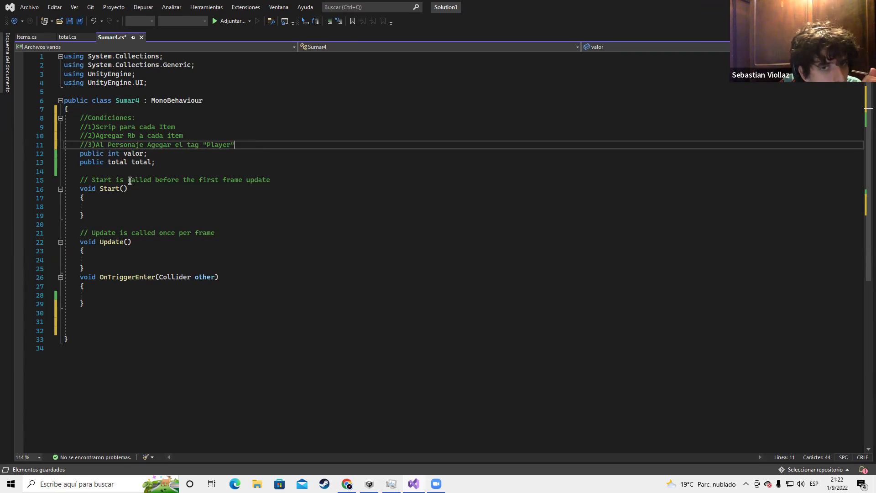
Append 'y un collider alrededor con "Istrigger"' to the third condition comment
left_click(120, 260)
left_click(118, 297)
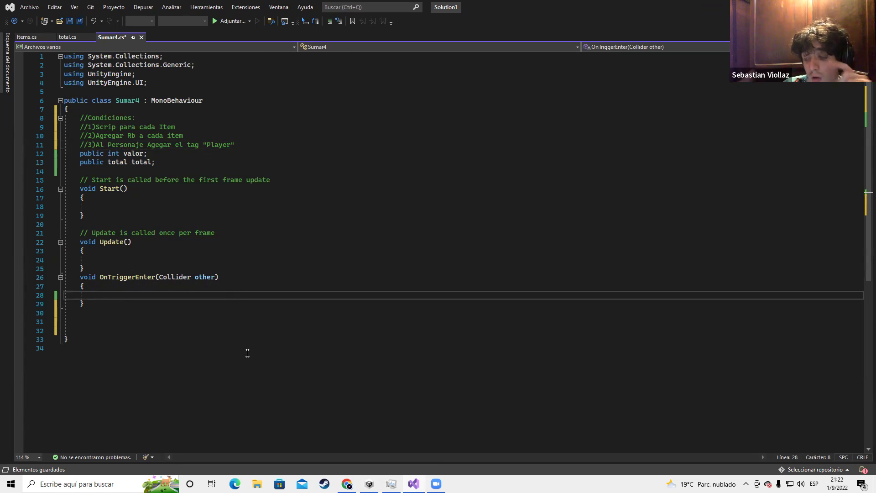
left_click(251, 145)
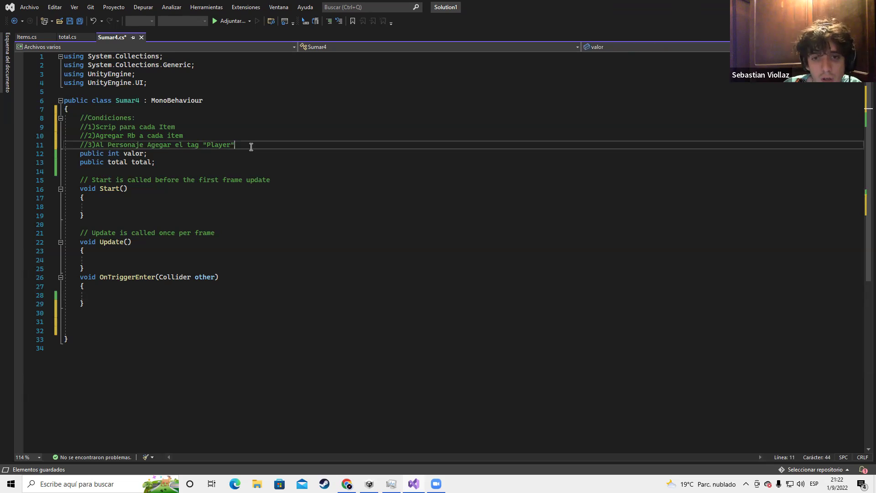
type("y un collider")
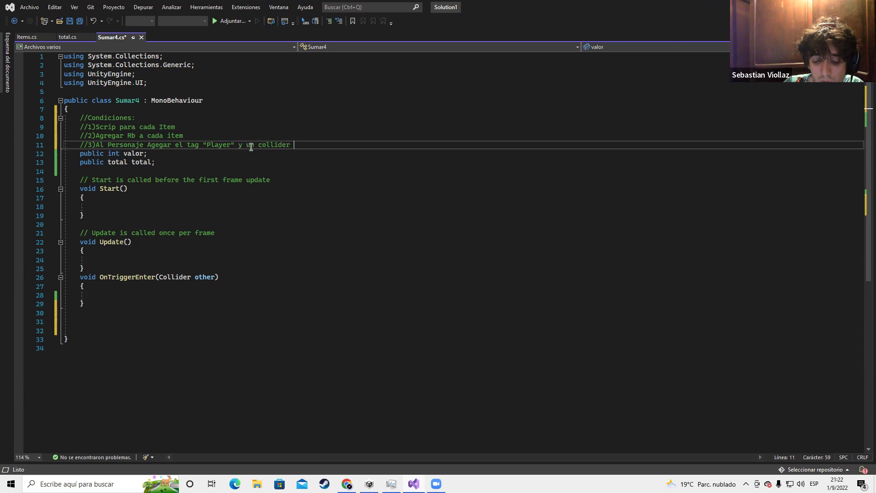
type("alrededor")
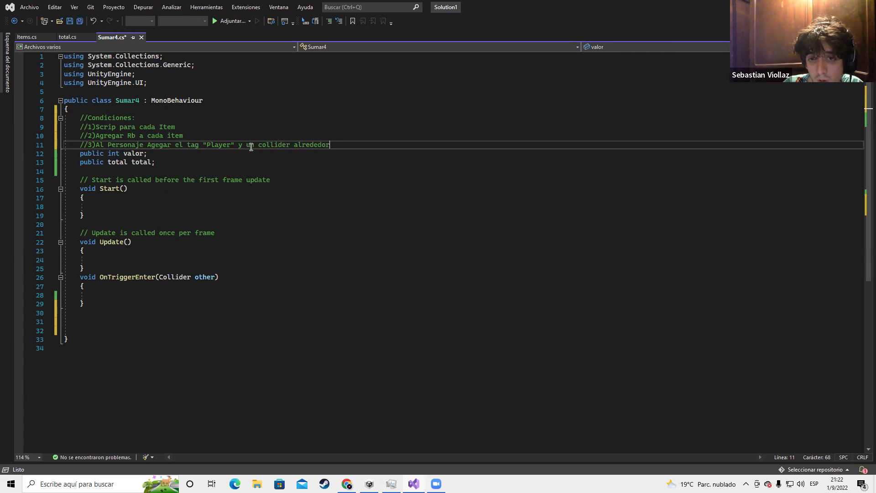
type(" con \"Istrigger")
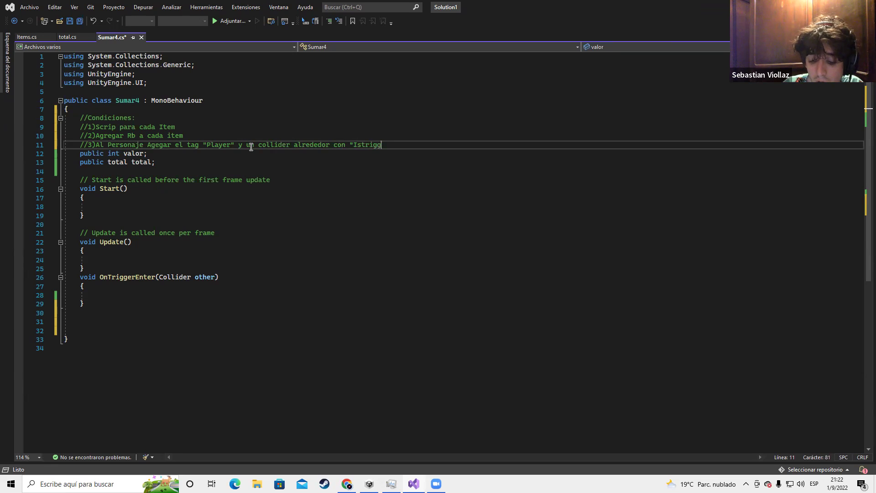
Write if(other.gameObject.tag=="Player"){ inside OnTriggerEnter, creating an empty Player-check block
right_click(291, 152)
left_click(128, 294)
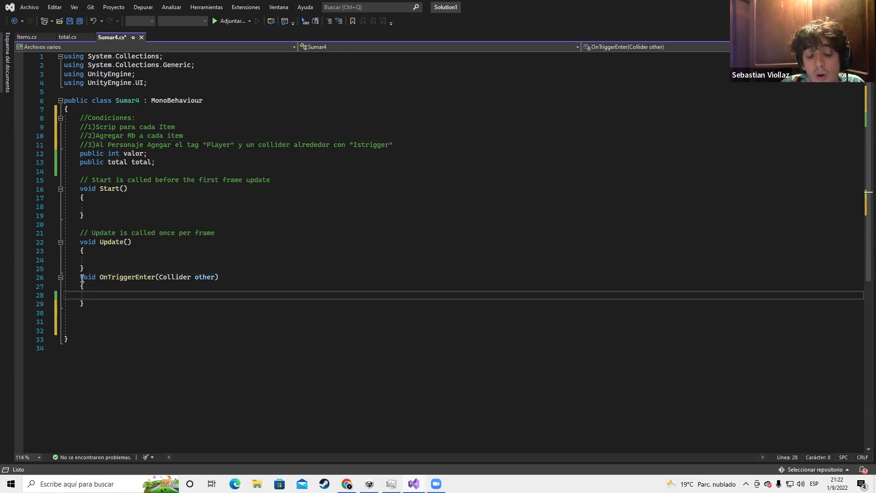
left_click_drag(85, 277, 124, 301)
left_click(122, 298)
left_click_drag(82, 277, 137, 287)
left_click(141, 278)
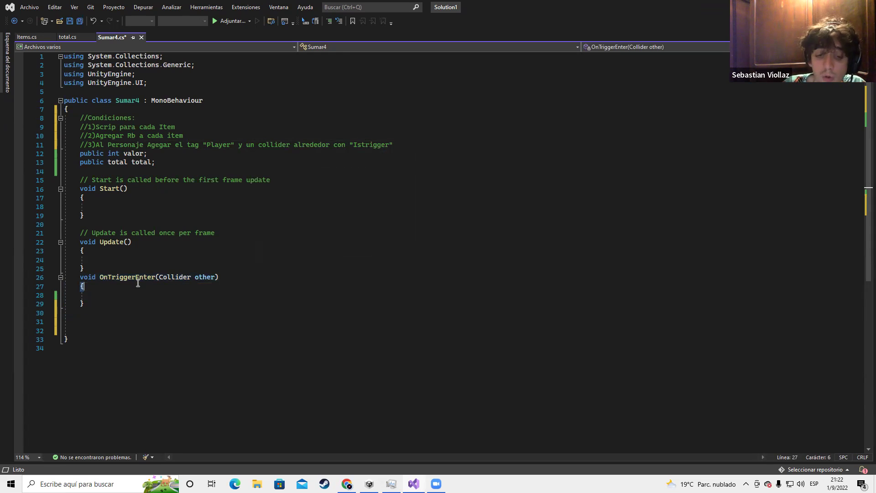
left_click(124, 296)
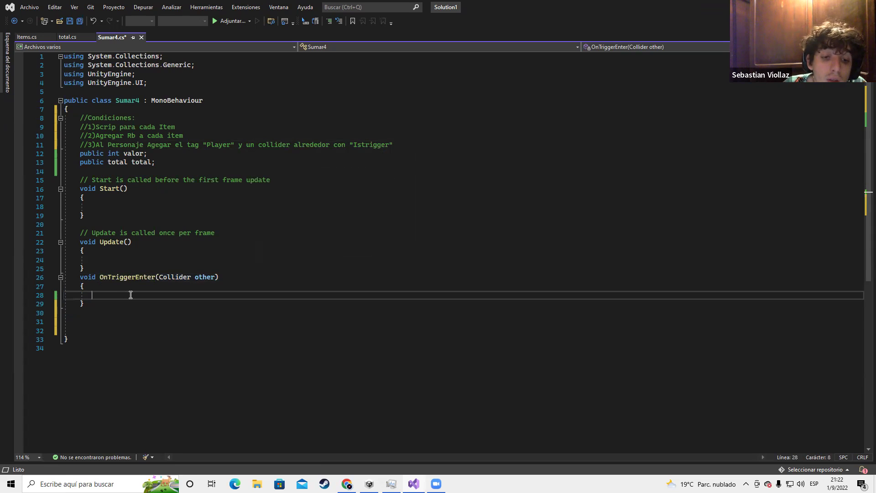
type("if(oth")
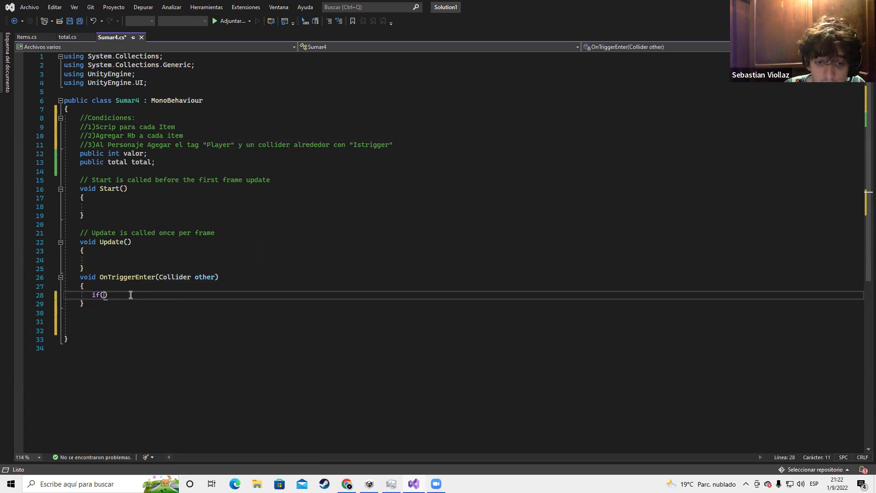
type("er,")
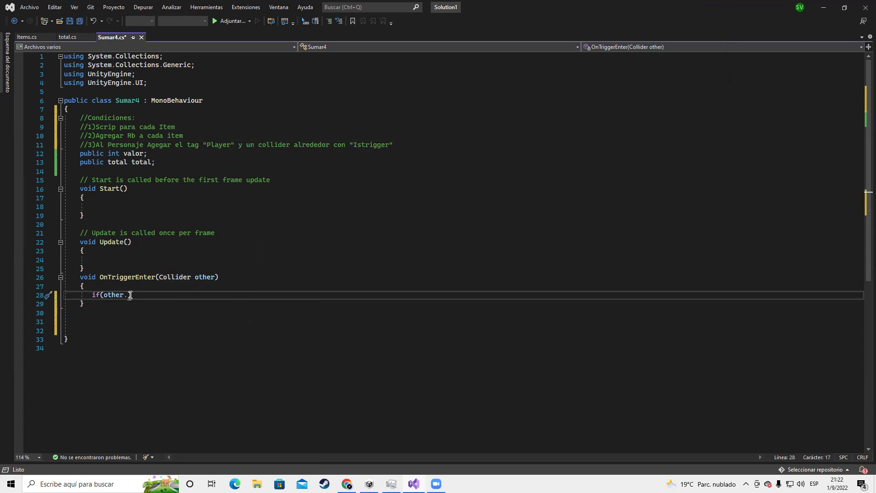
type("gameObject.tag==")
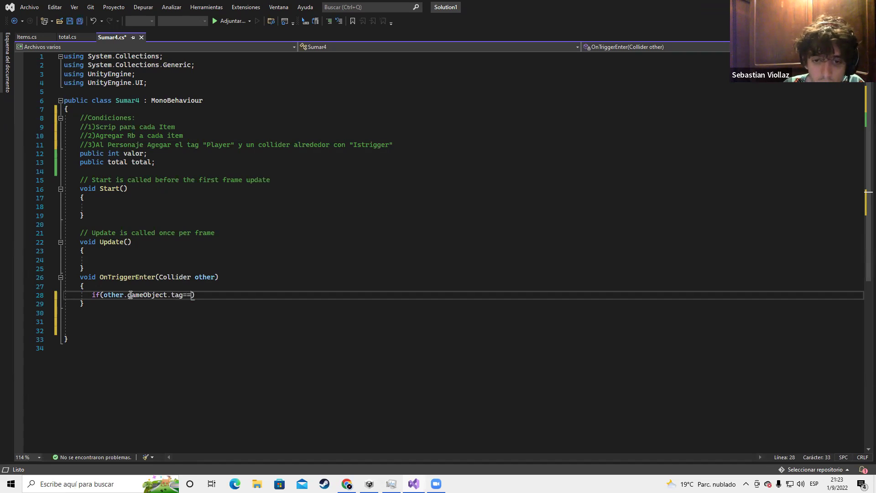
type("\"Player\"")
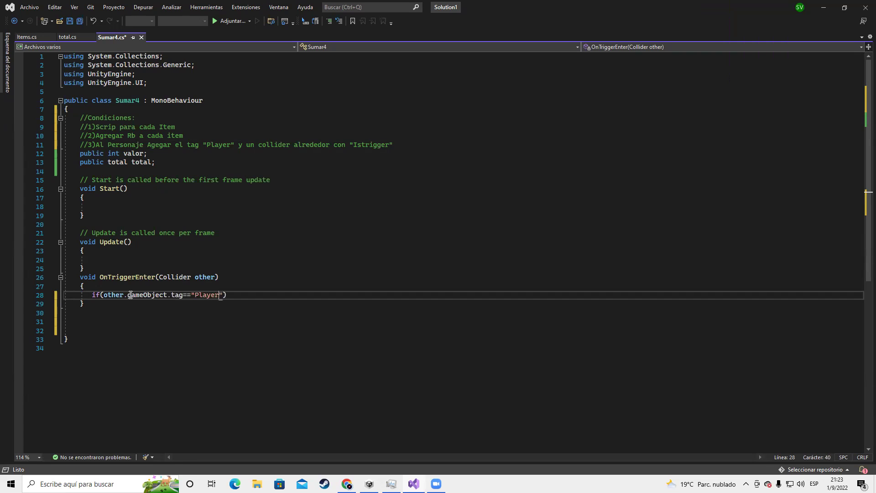
type("){")
key("Return")
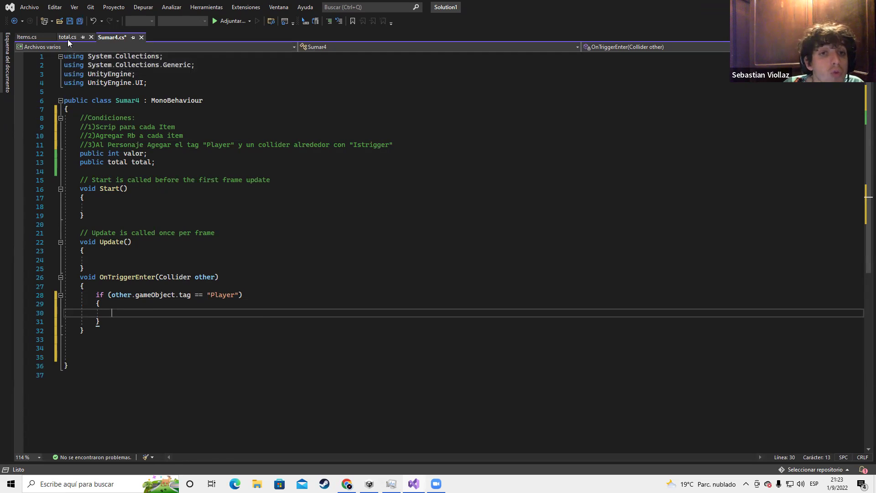
Inside the Player check, write total.puntaje = total.puntaje + valor; after confirming puntaje in total.cs, and save
double_click(144, 161)
left_click(115, 316)
type("total")
key("Escape")
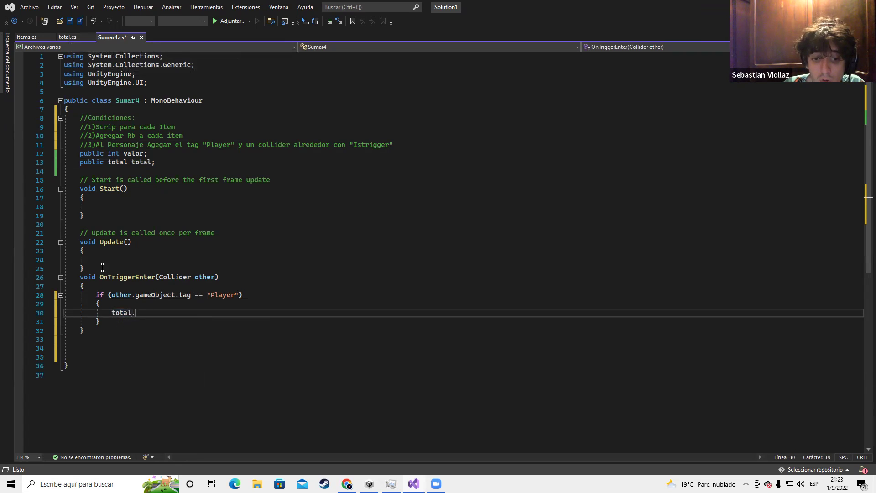
left_click(70, 36)
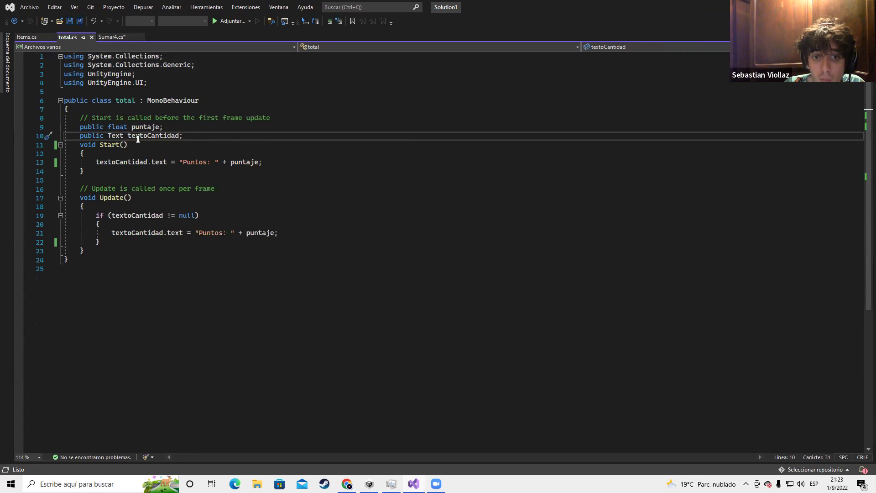
left_click(159, 128)
left_click(108, 38)
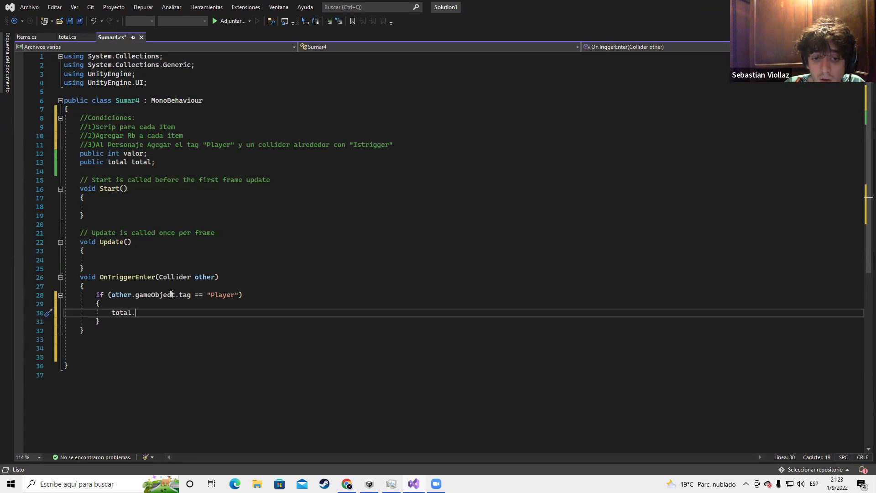
type("puntaje = total.puntak")
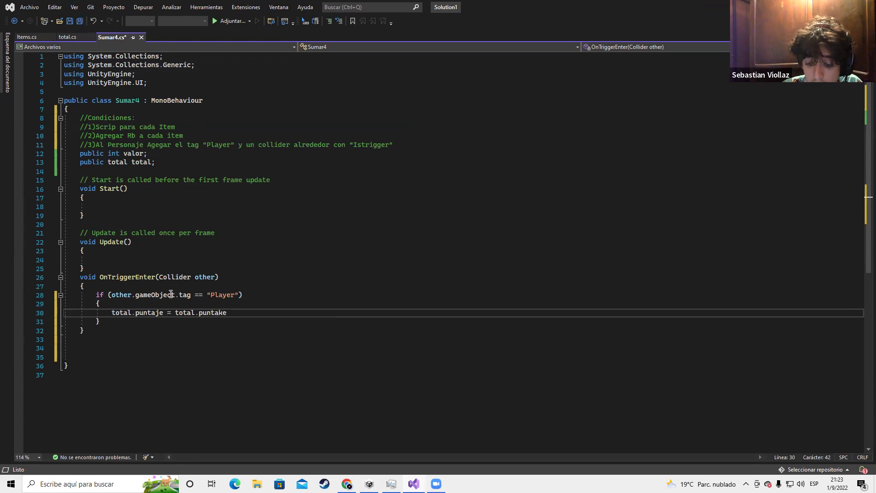
type("e")
key("BackSpace")
key("BackSpace")
type("je + valor")
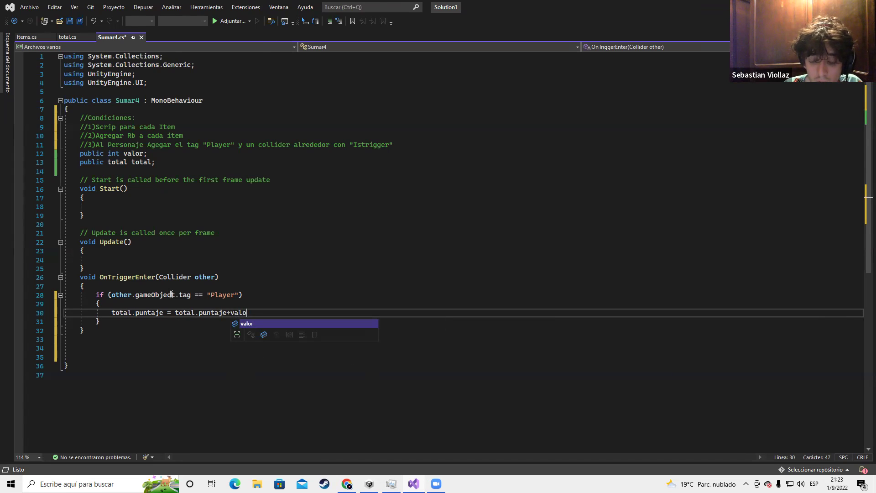
type(";")
key("ctrl+s")
Shorten the statement to total.puntaje += valor; and save Sumar4.cs
left_click(129, 155)
left_click_drag(231, 313, 168, 312)
key("Delete")
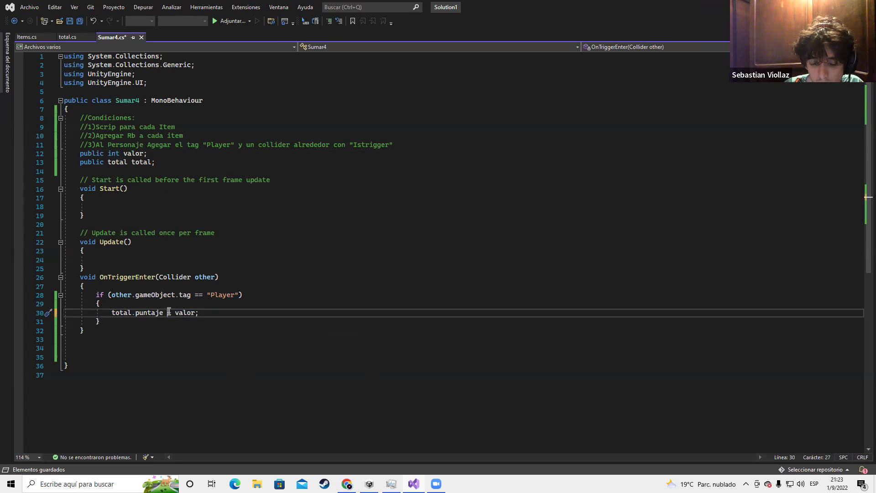
type("=")
key("ctrl+s")
left_click(306, 296)
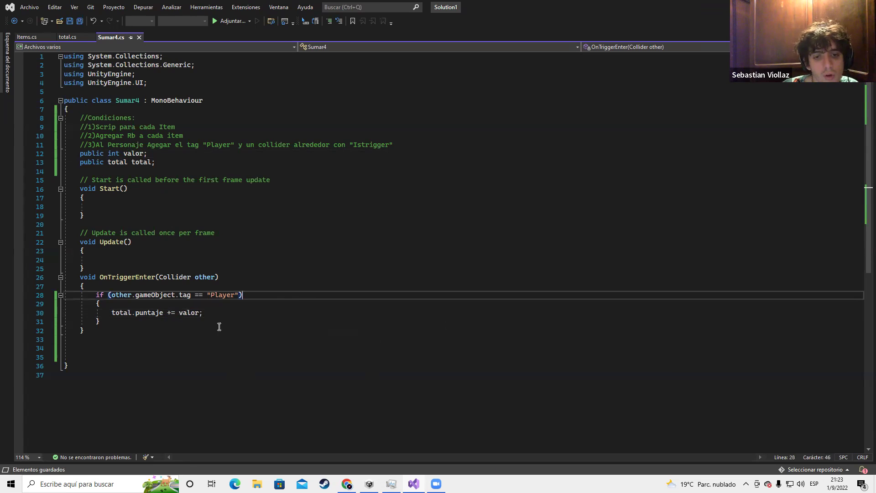
In total.cs, highlight the Start and Update code and the 'Puntos:' label text
left_click(73, 36)
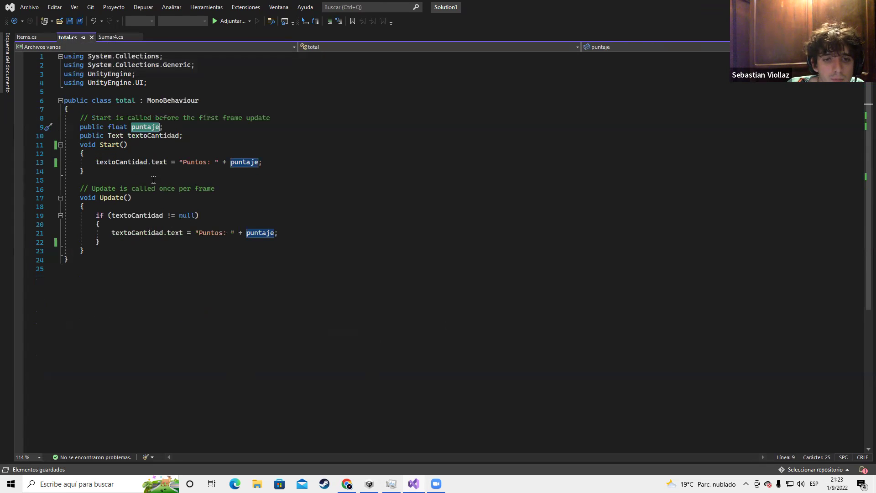
left_click_drag(97, 163, 181, 215)
left_click(289, 200)
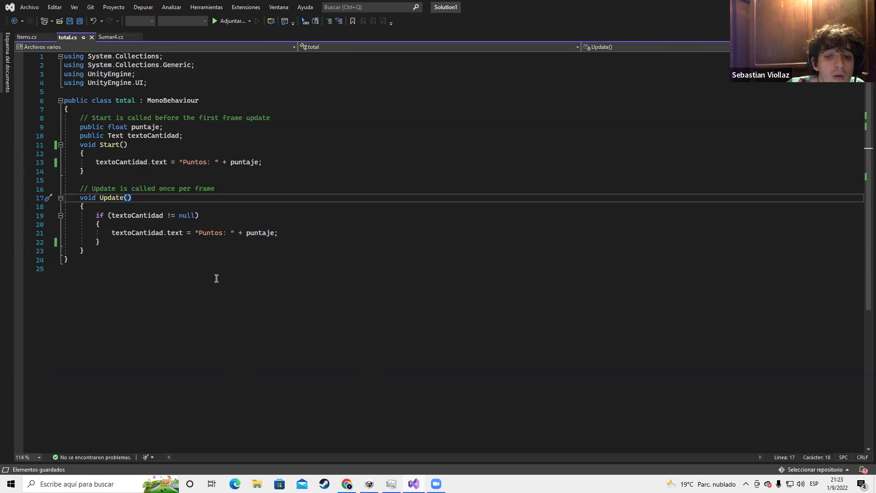
left_click_drag(199, 234, 231, 235)
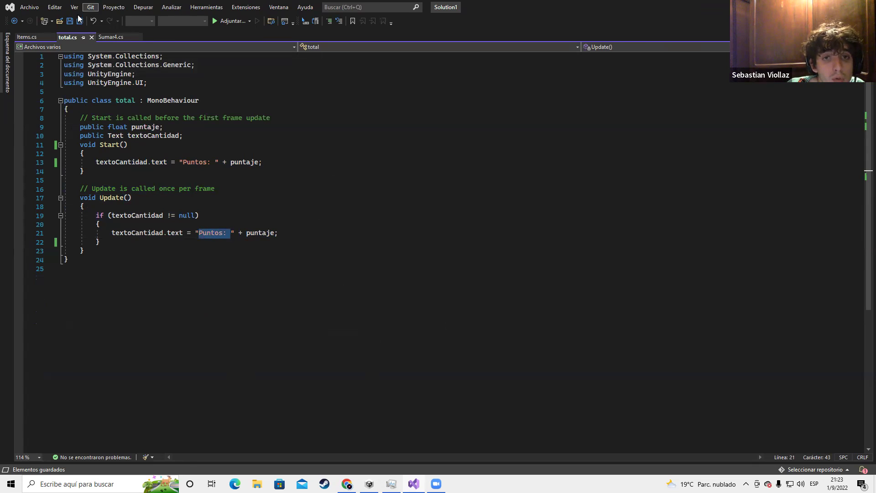
Return to Sumar4.cs, highlight the "Player" tag string, and bring up the tab's options
left_click(114, 38)
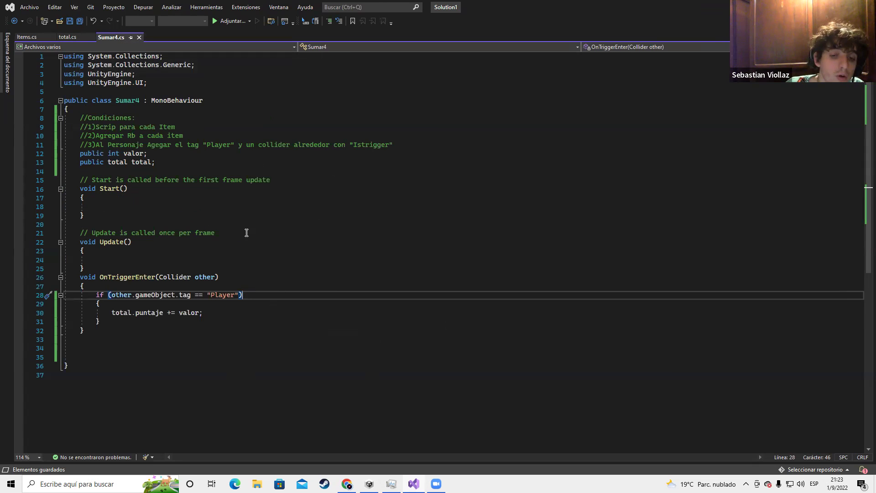
left_click_drag(210, 296, 231, 296)
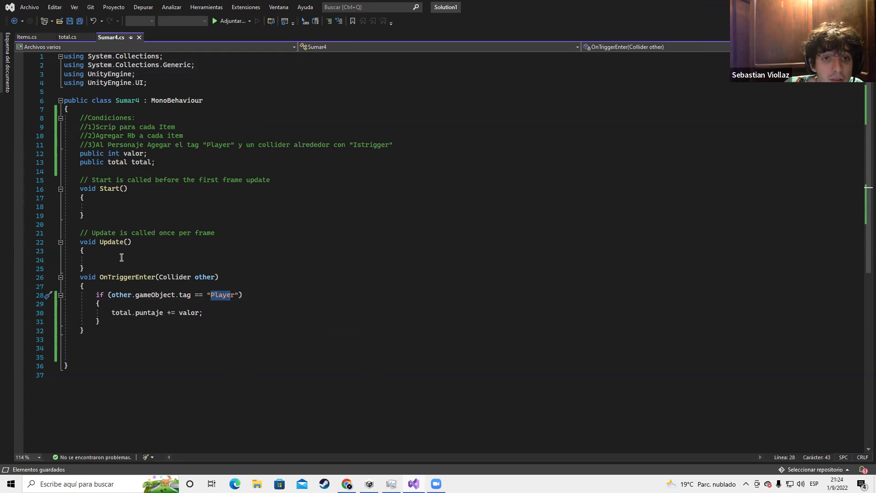
right_click(112, 37)
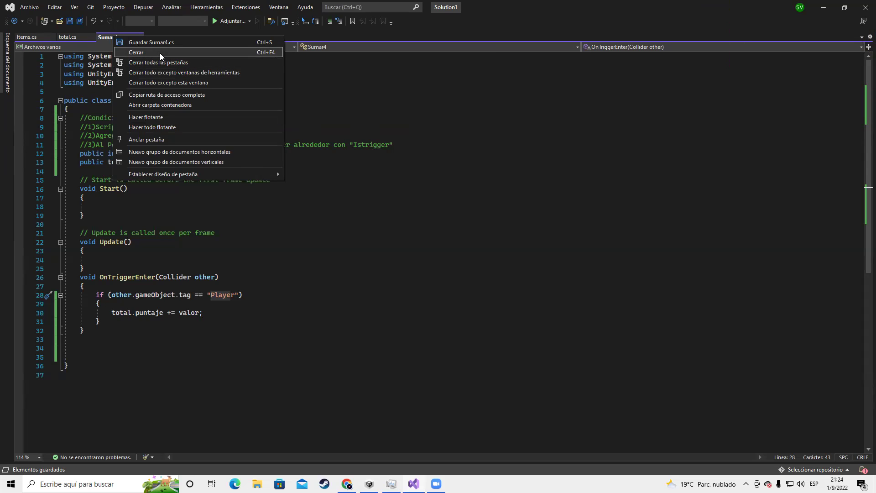
Delete the leftover template comments above Start and Update in Sumar4.cs
left_click(299, 243)
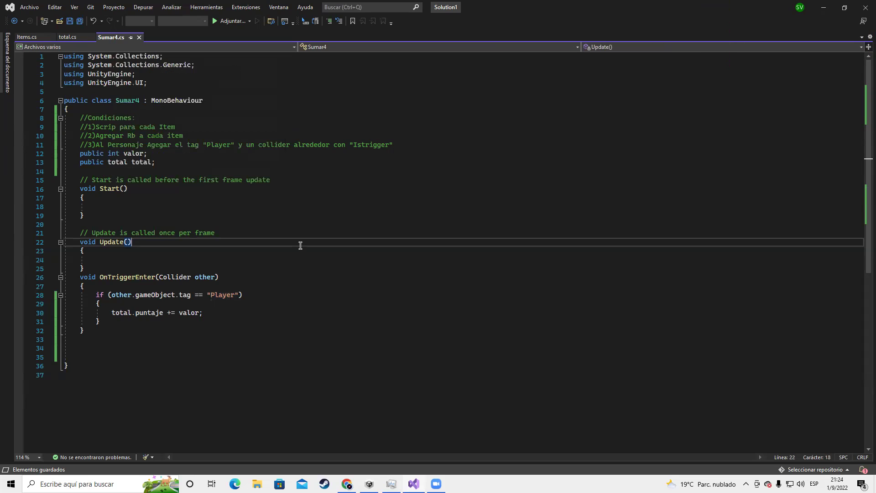
left_click_drag(76, 118, 86, 126)
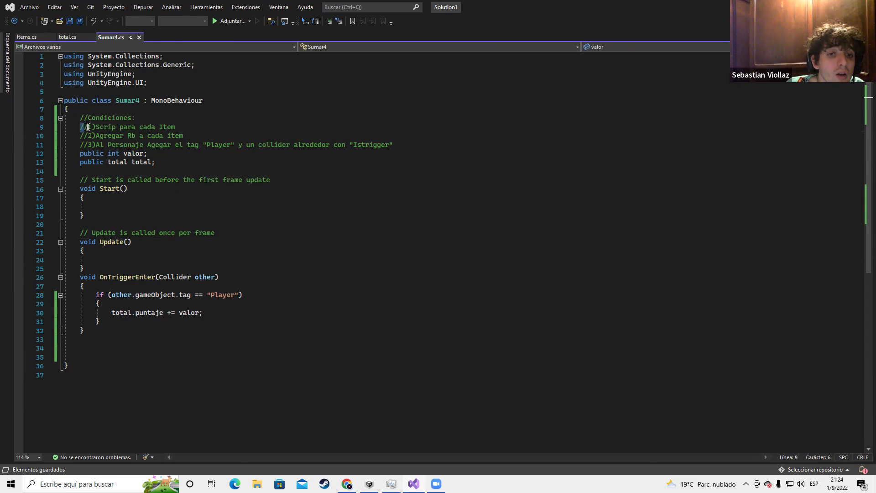
triple_click(83, 182)
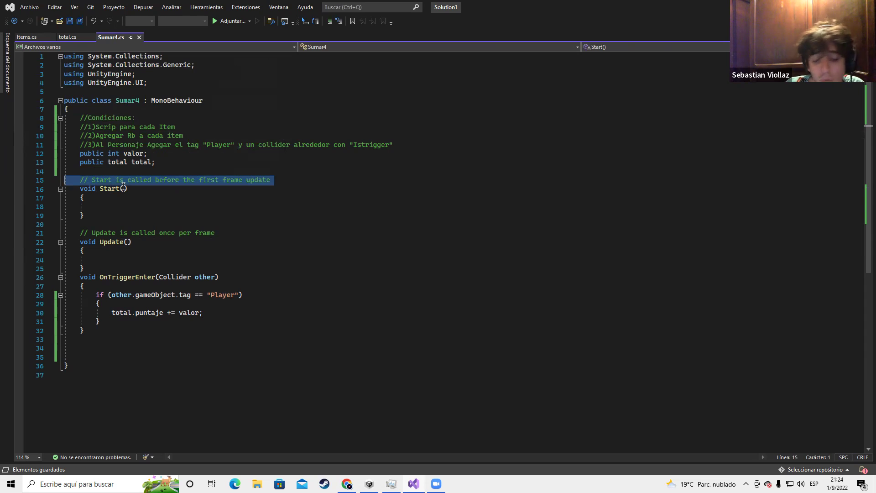
key("Delete")
triple_click(131, 224)
key("Delete")
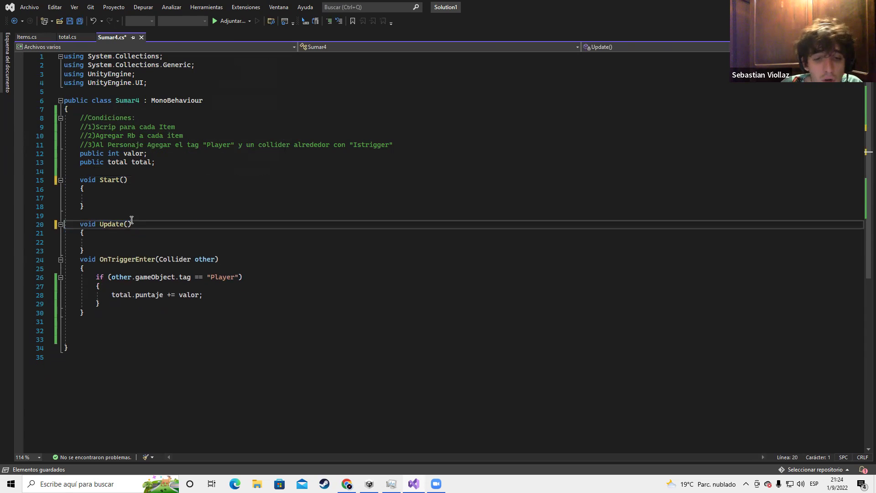
Correct the third condition comment from 'Istrigger' to 'Is trigger'
key("alt+Tab")
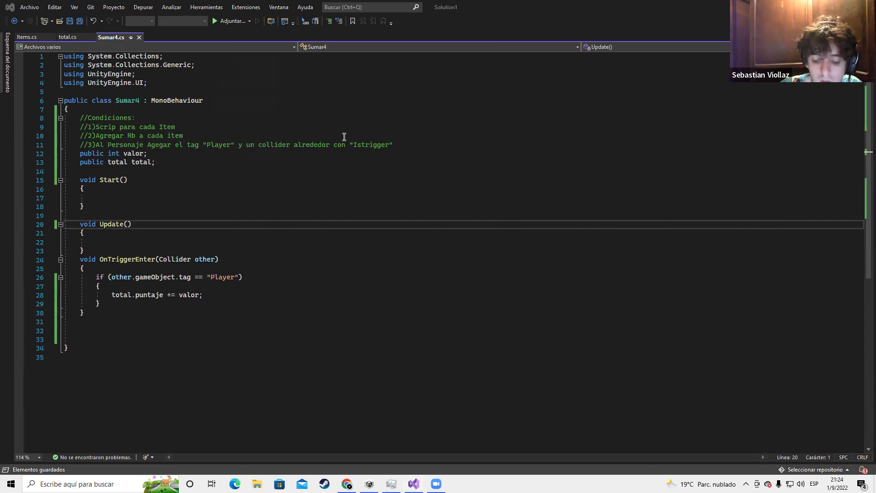
key("super")
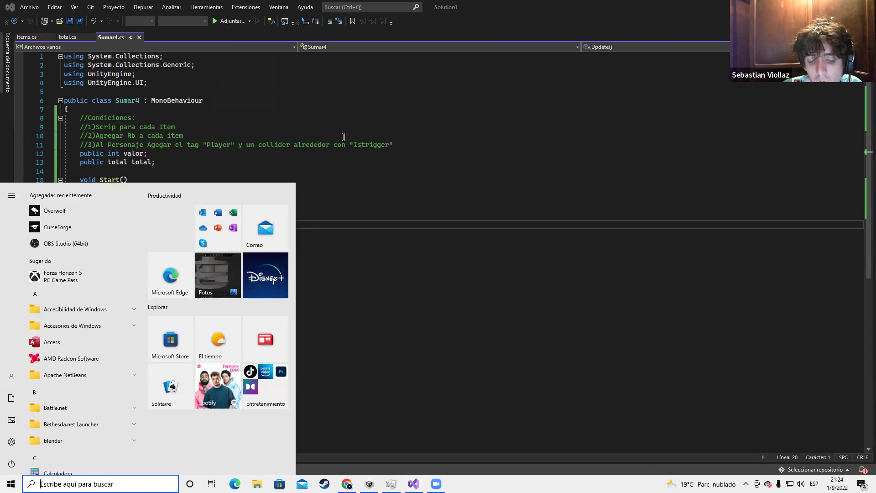
key("super")
left_click_drag(82, 120, 415, 142)
left_click(406, 147)
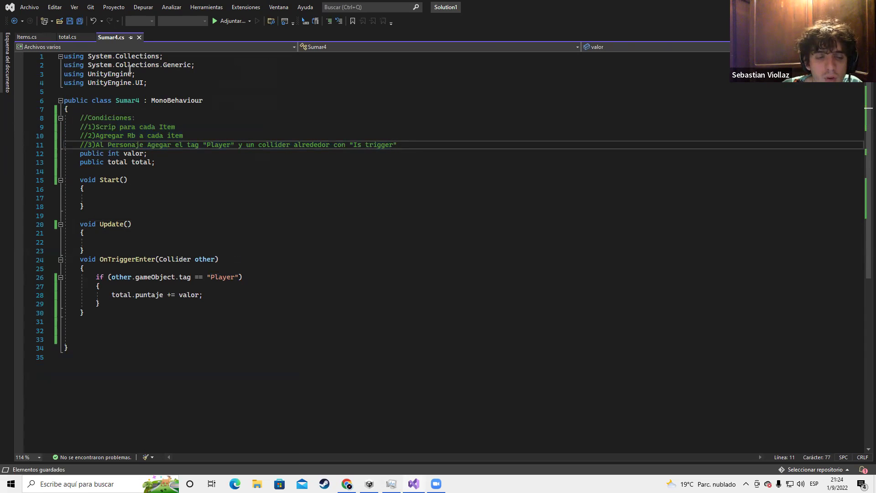
right_click(121, 39)
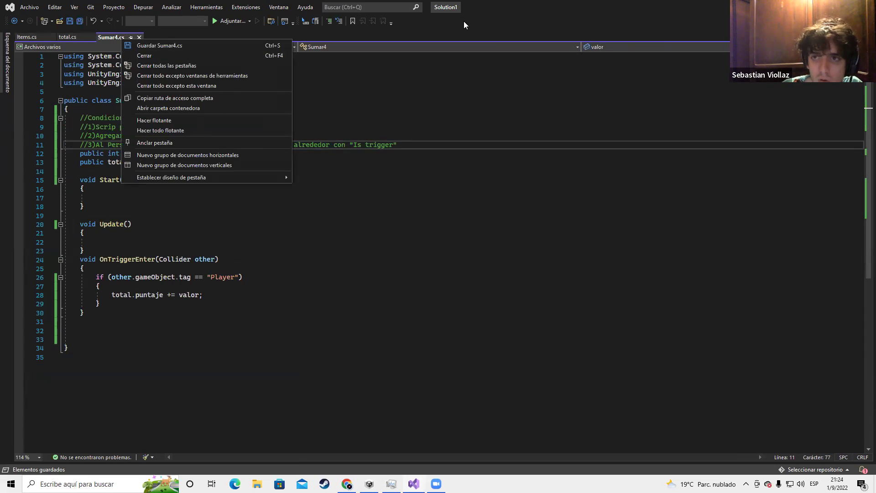
Dock the editor beside the browser and go to plataforma.iita.com.ar in a new tab
left_click(521, 15)
double_click(521, 15)
left_click(30, 14)
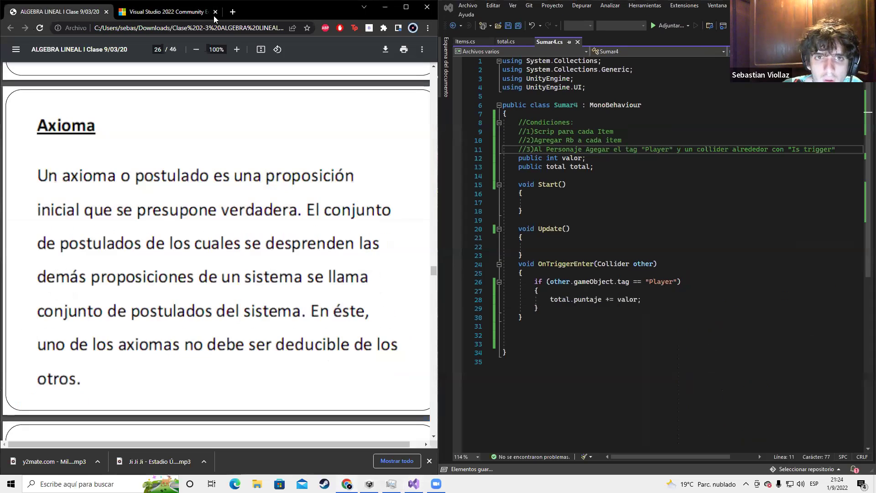
left_click(233, 12)
type("p")
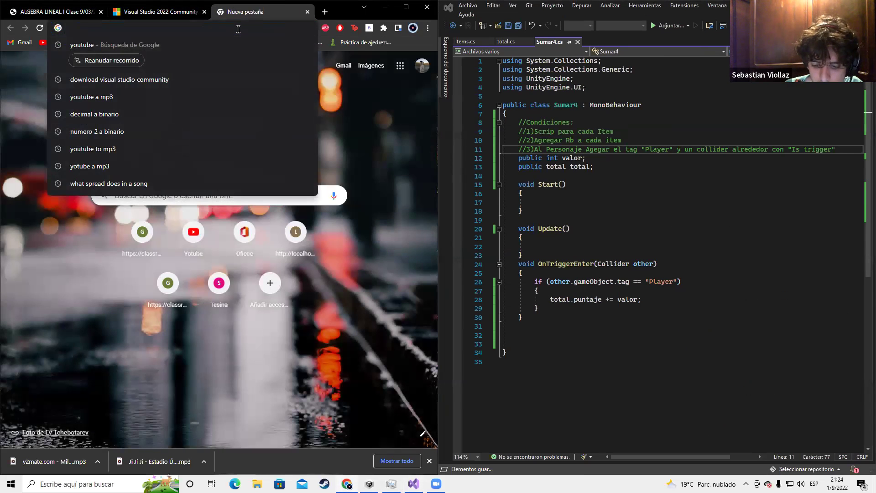
type("la")
key("Return")
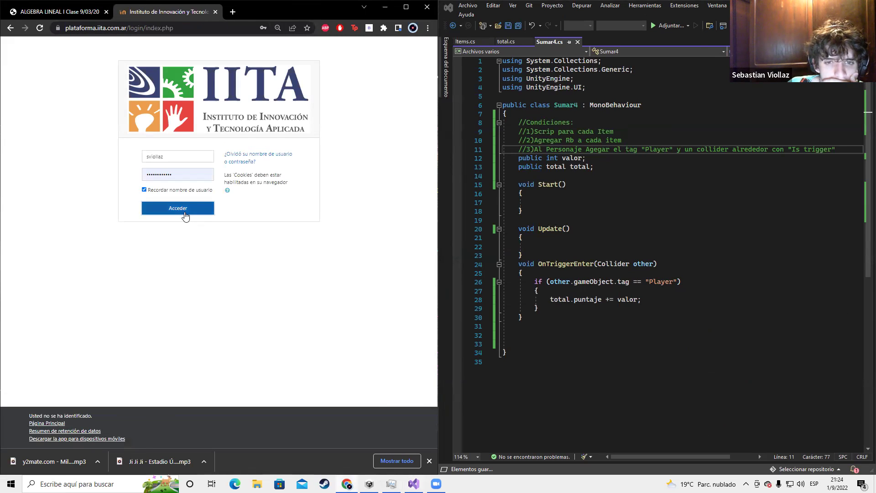
Sign in and open the Creación de Videojuegos 2022 - Jueves course
left_click(186, 215)
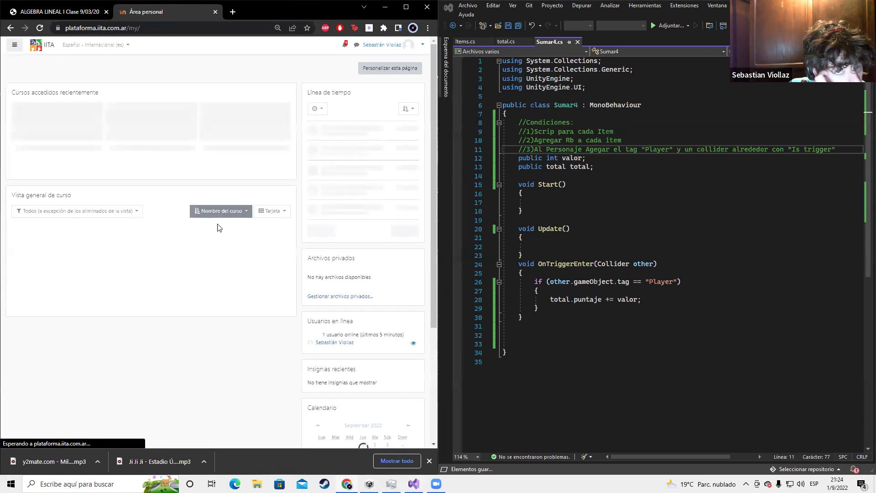
left_click(89, 166)
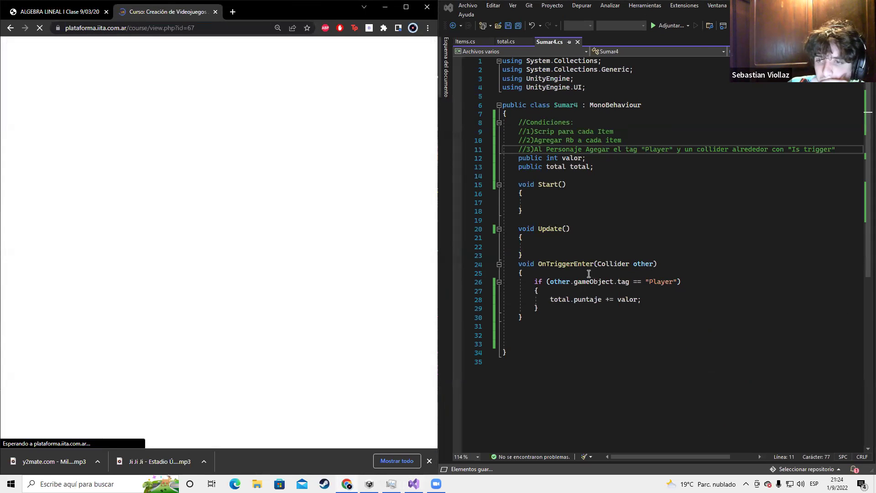
scroll(272, 219, "down", 3)
scroll(272, 220, "down", 15)
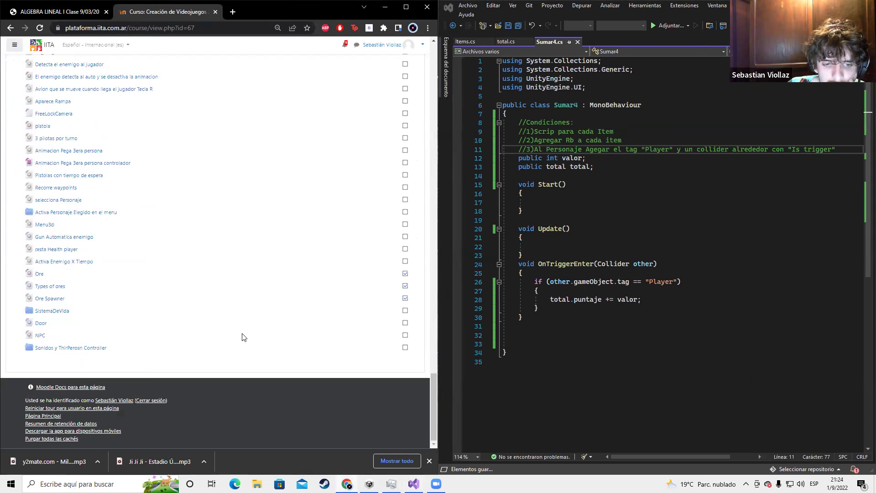
scroll(403, 114, "up", 20)
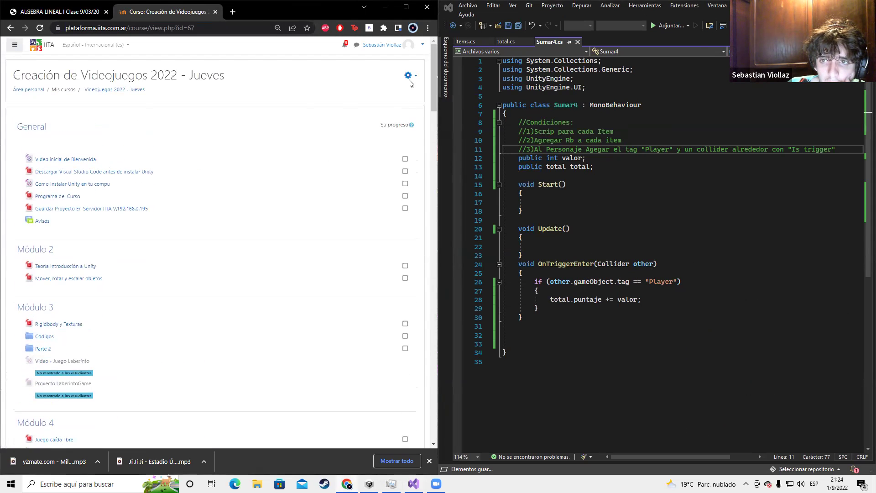
Turn on editing with Activar edición and scroll through the course modules
left_click(409, 76)
left_click(324, 100)
scroll(225, 387, "down", 7)
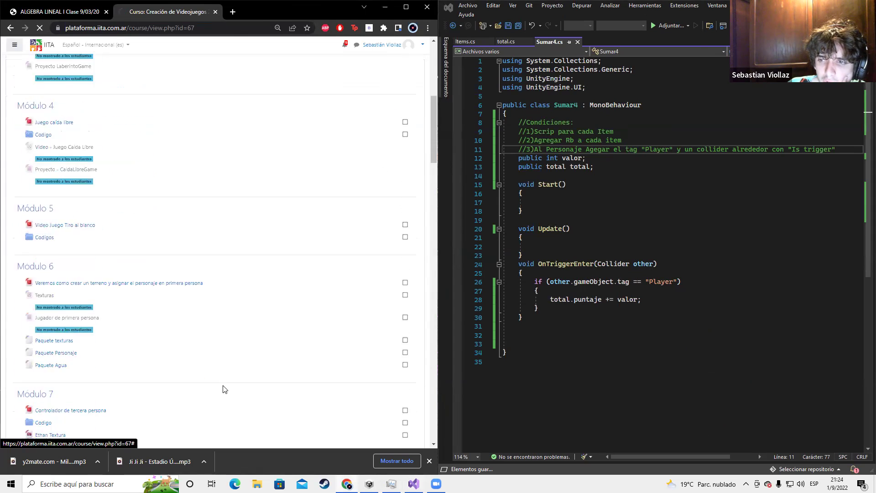
scroll(223, 389, "down", 6)
scroll(225, 389, "down", 20)
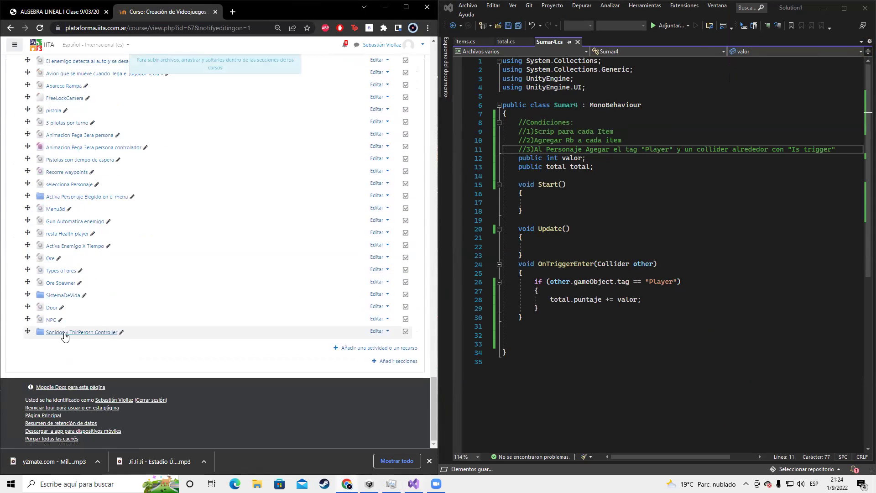
Open the Sonidos y ThirPerosn Controller folder and upload Sumar4.cs from its containing folder
left_click(68, 333)
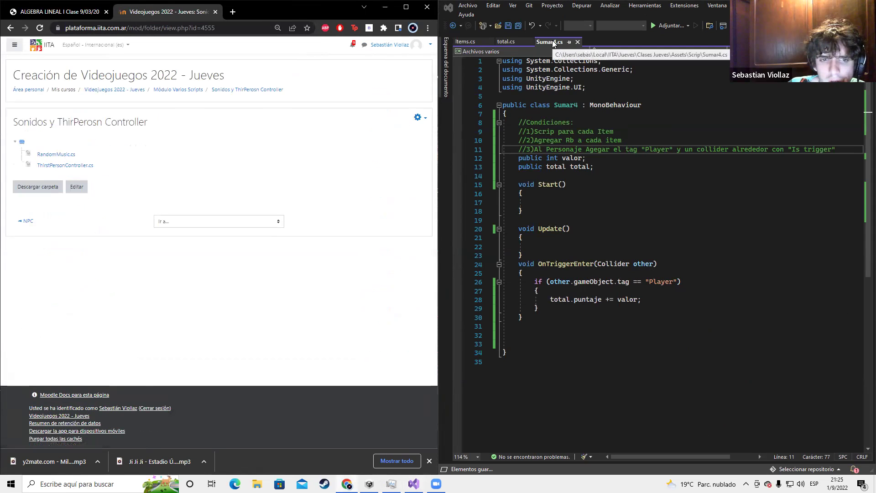
key("super")
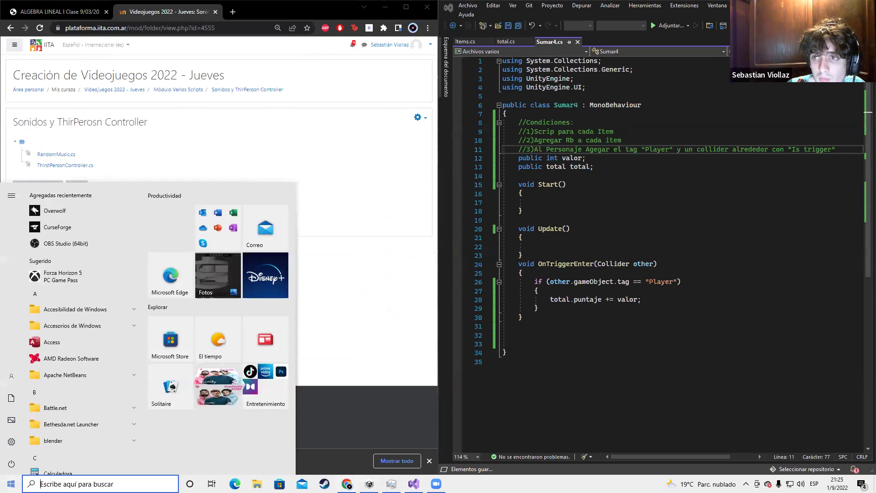
type("sumar")
left_click(85, 238)
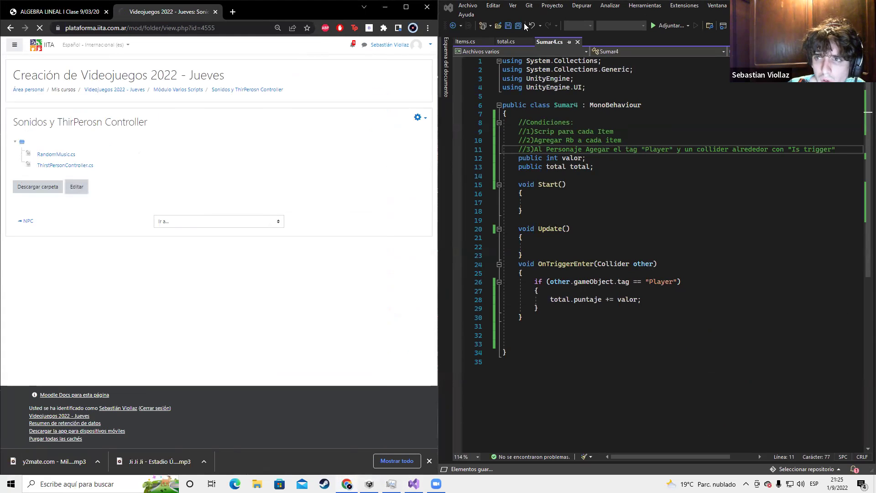
mouse_move(561, 44)
left_mouse_down()
mouse_move(441, 145)
mouse_move(224, 224)
mouse_move(571, 45)
left_mouse_up()
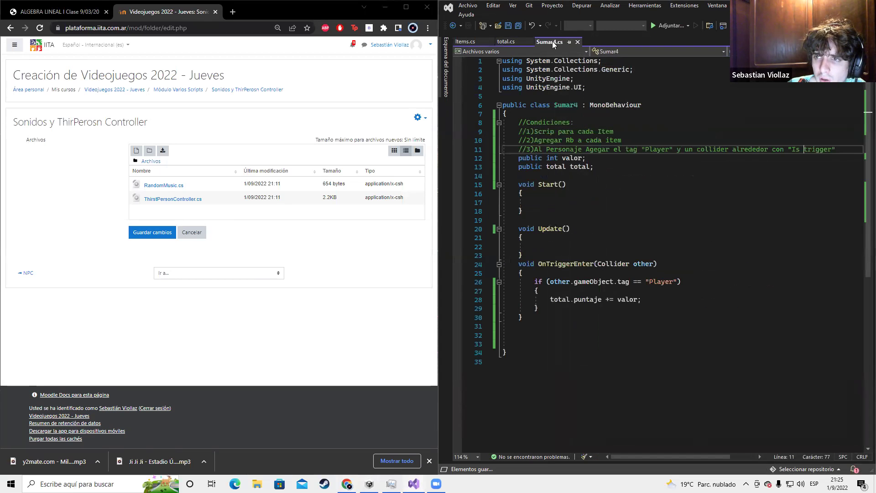
right_click(552, 41)
left_click(616, 111)
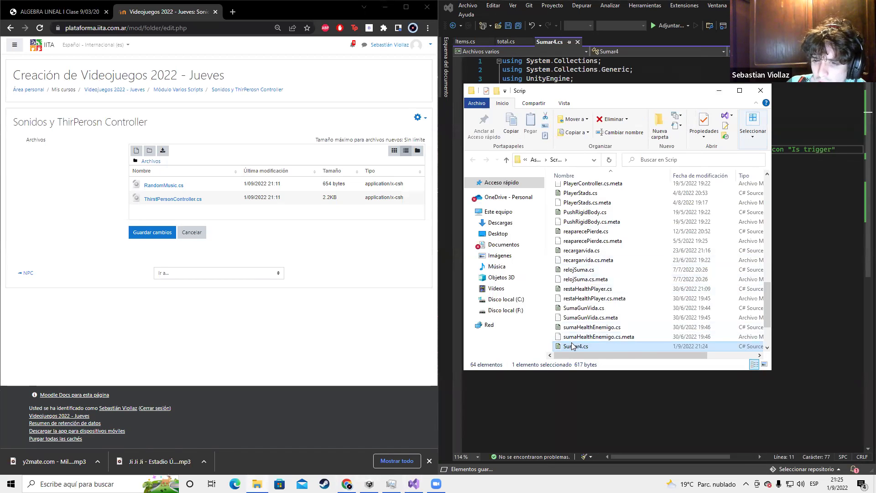
left_click_drag(399, 324, 197, 178)
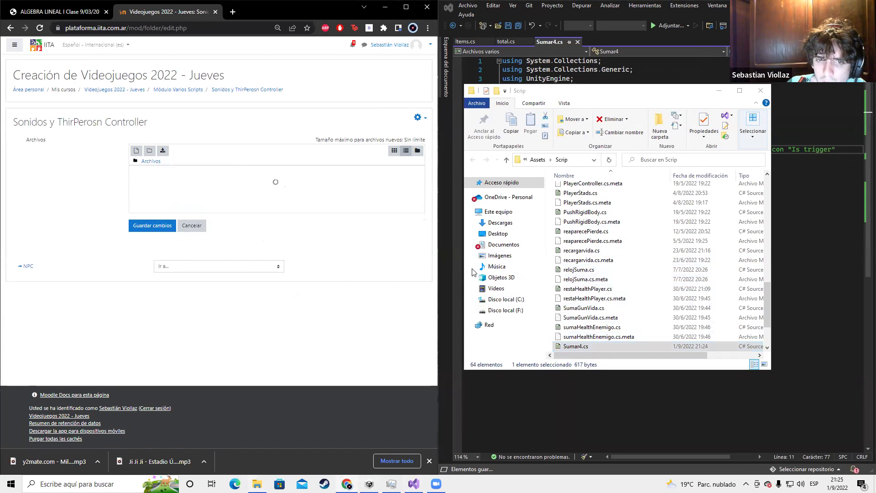
Upload total.cs into the folder too and save the changes
left_click(760, 93)
left_click(506, 41)
right_click(506, 41)
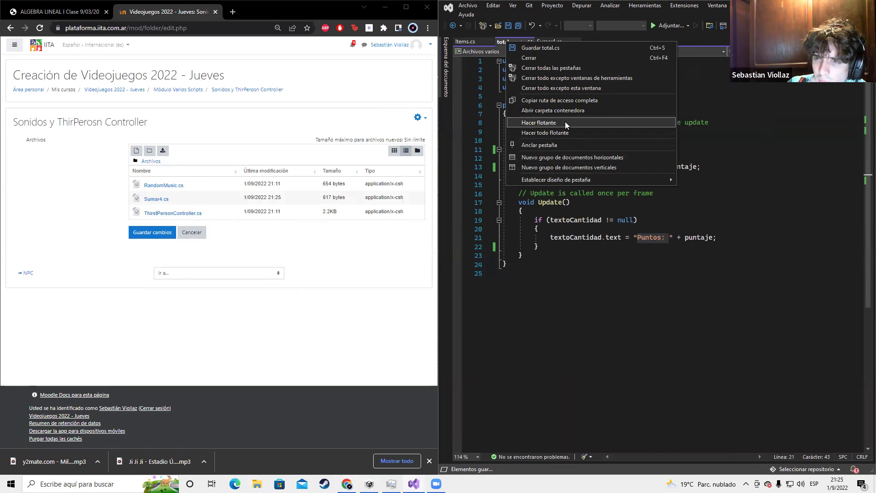
left_click(569, 110)
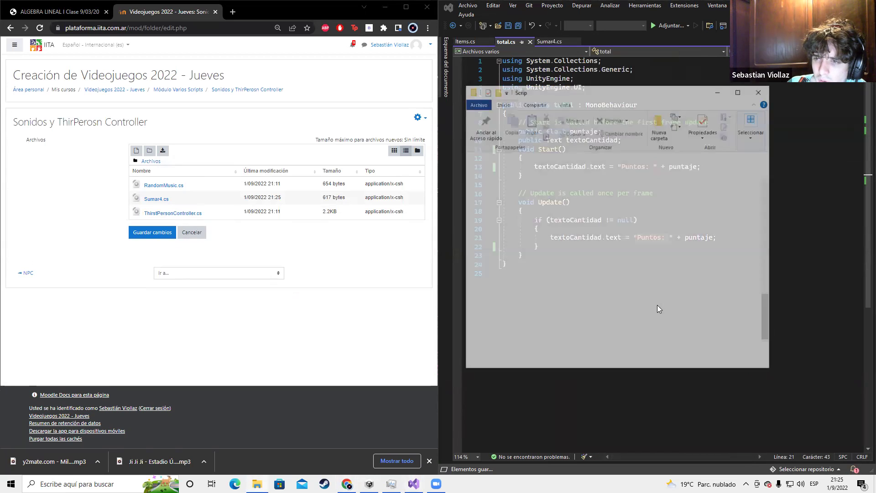
left_click_drag(572, 347, 242, 201)
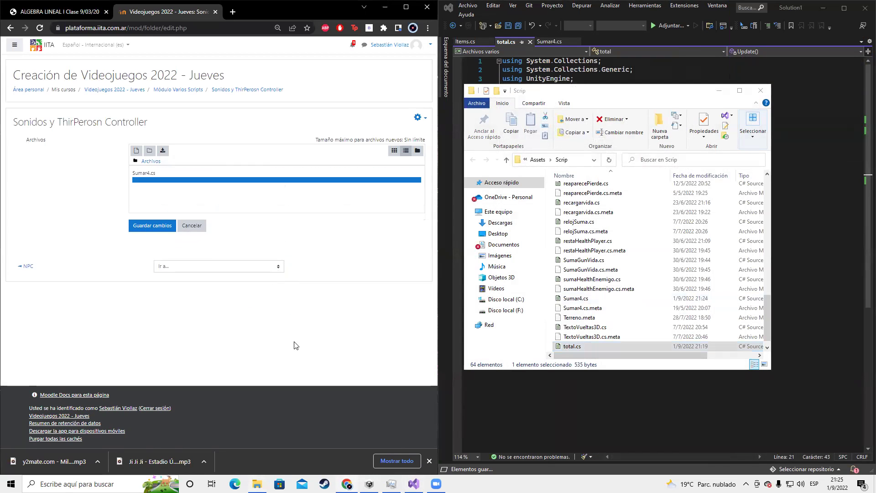
left_click(150, 247)
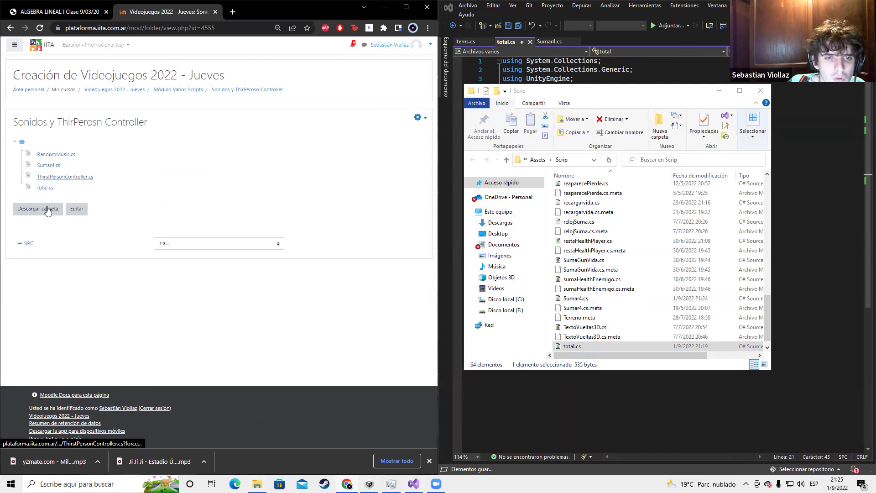
left_click(546, 41)
left_click(546, 41)
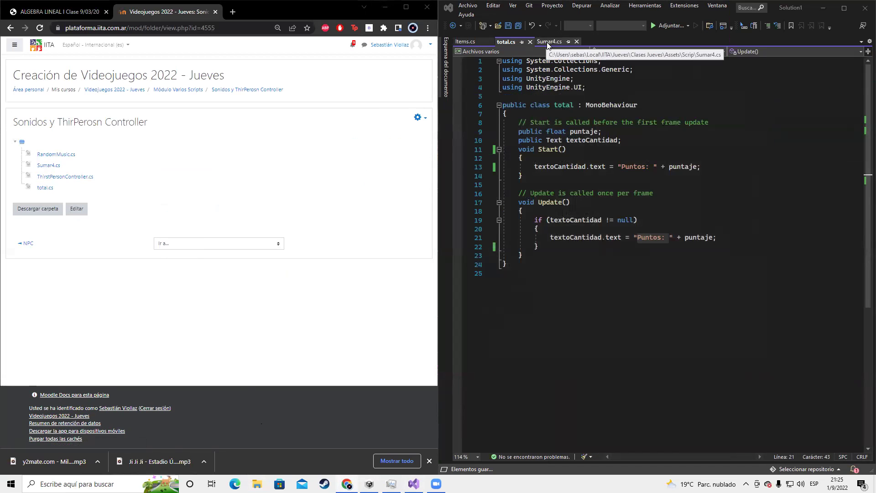
Close the Videojuegos 2022 course tab, show the desktop, and open Task Manager
scroll(702, 307, "down", 9)
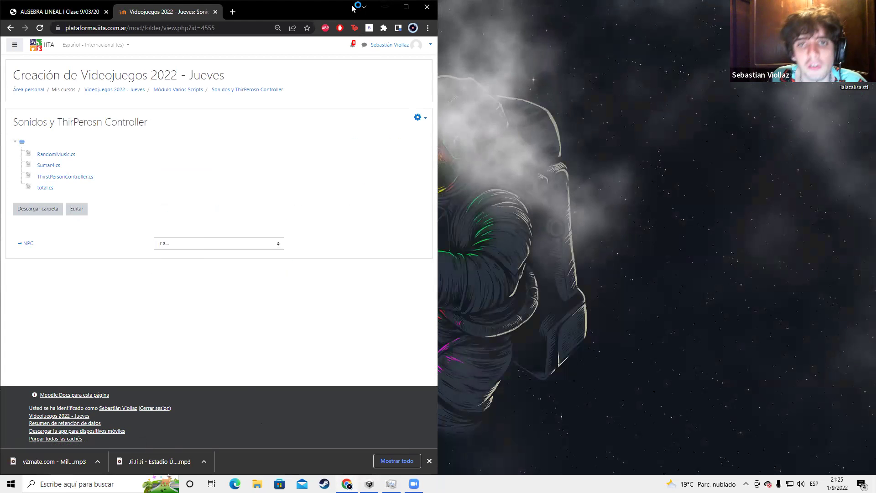
left_click(216, 11)
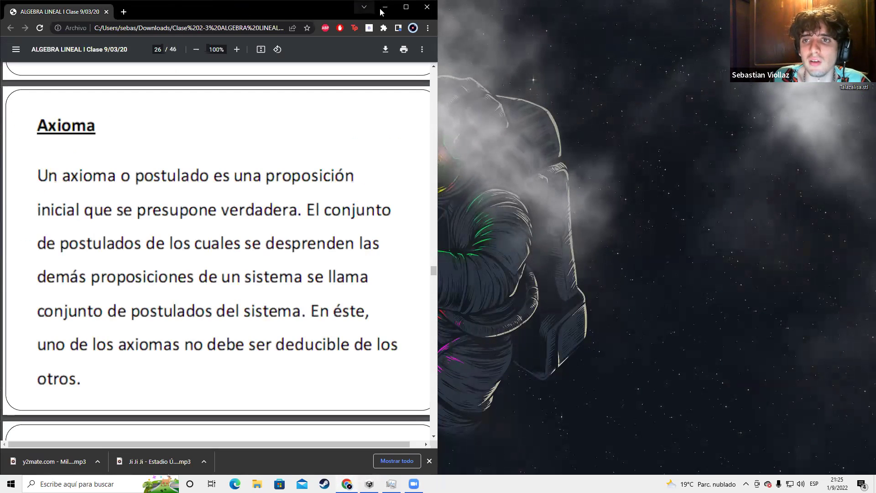
key("super+d")
key("ctrl+shift+Escape")
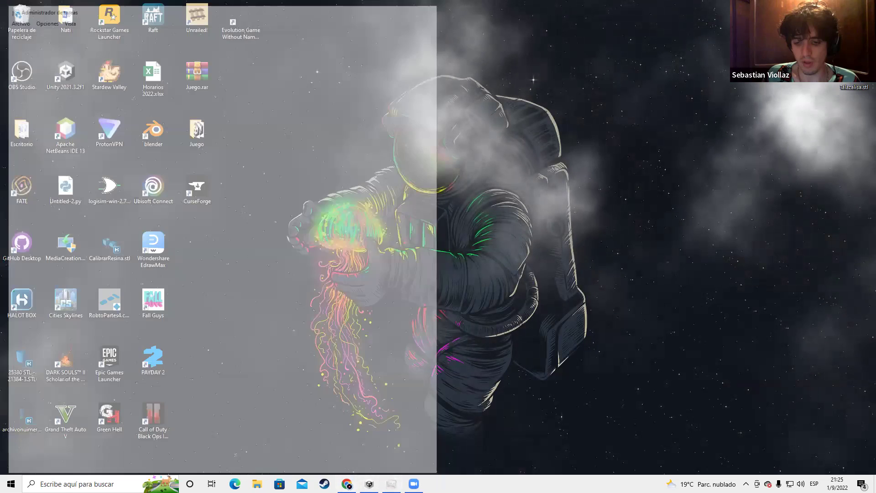